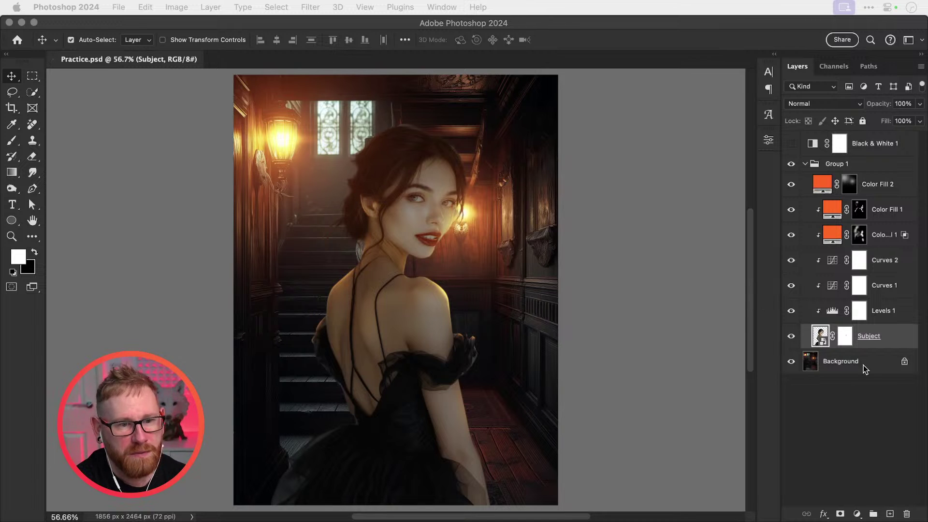
# Step: Hide the adjustment and fill layers above Subject in Group 1, from Levels 1 up to Color Fill 2
pyautogui.click(887, 342)
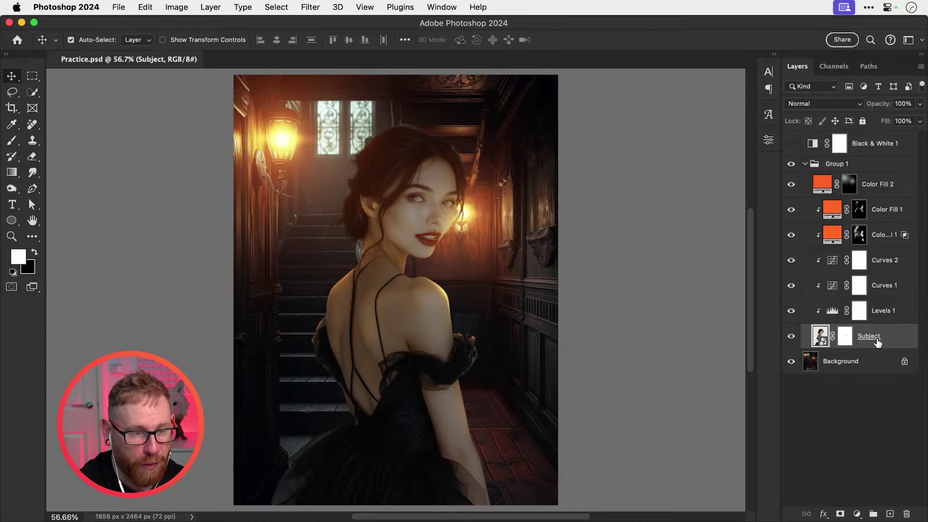
pyautogui.moveTo(791, 311); pyautogui.dragTo(792, 194)
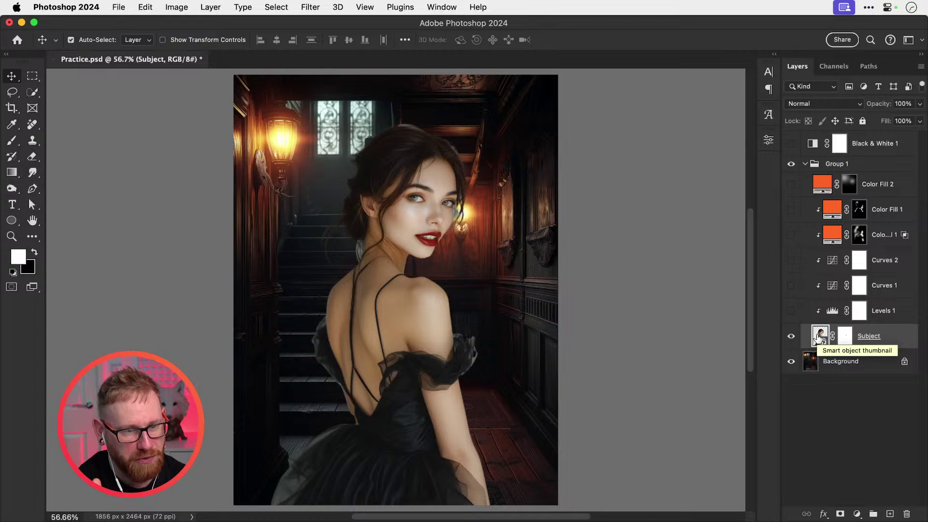
# Step: Open the Subject smart object, compare Layer 0 with its mask disabled and enabled, and close the document
pyautogui.doubleClick(819, 336)
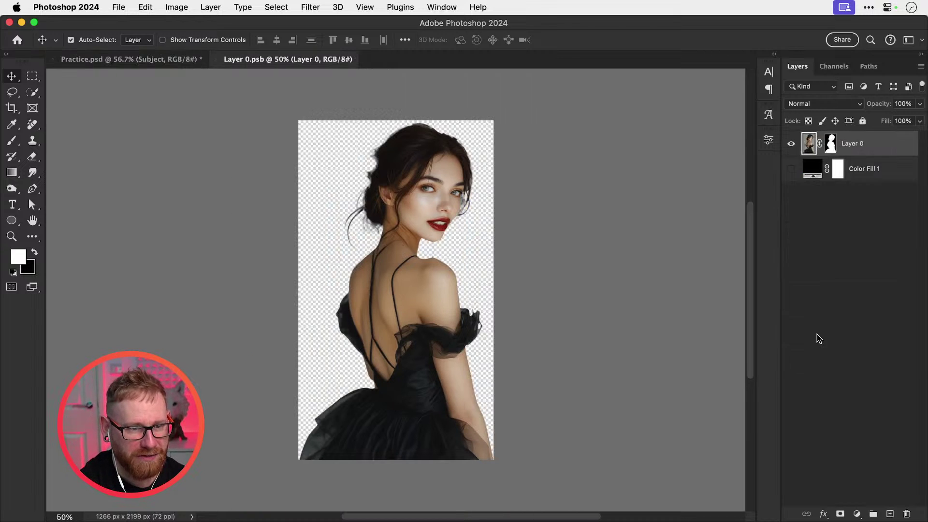
pyautogui.keyDown('shift'); pyautogui.click(831, 144); pyautogui.keyUp('shift')
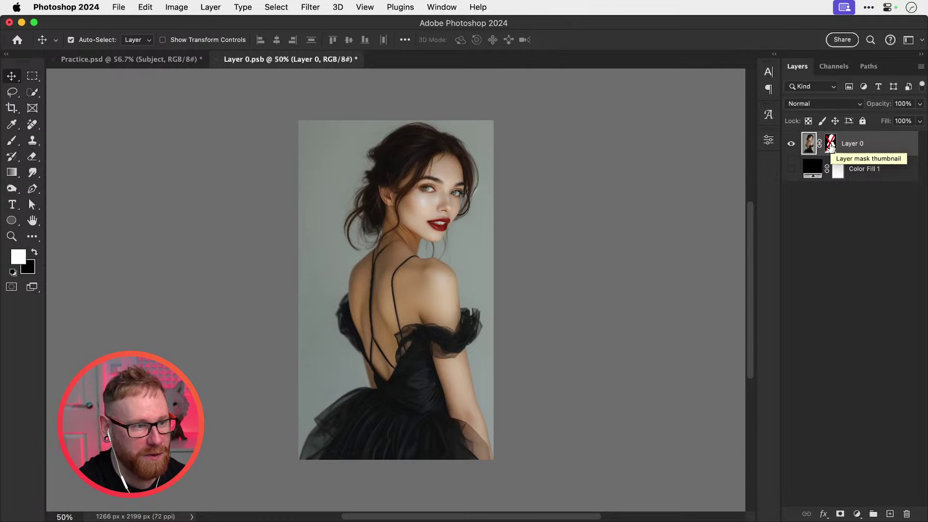
pyautogui.keyDown('shift'); pyautogui.click(831, 145); pyautogui.keyUp('shift')
pyautogui.press('super+w')
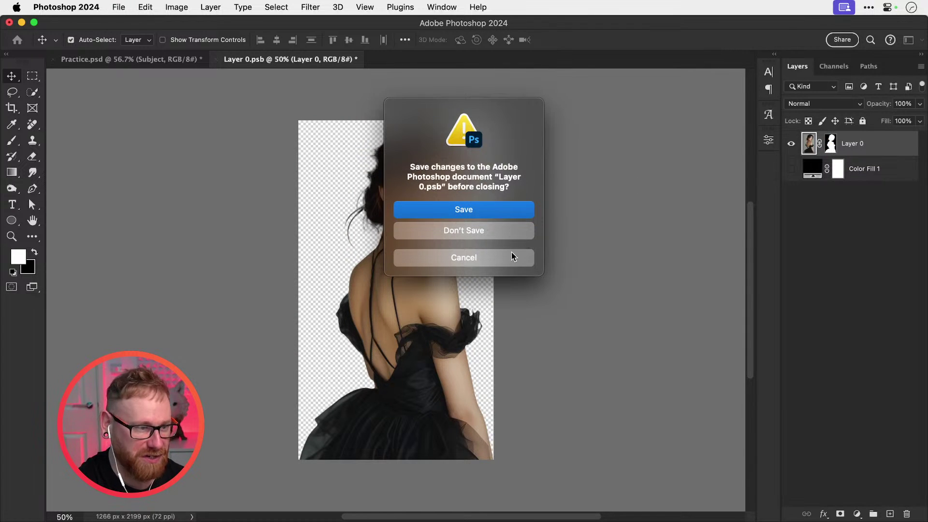
pyautogui.click(512, 253)
pyautogui.press('super+w')
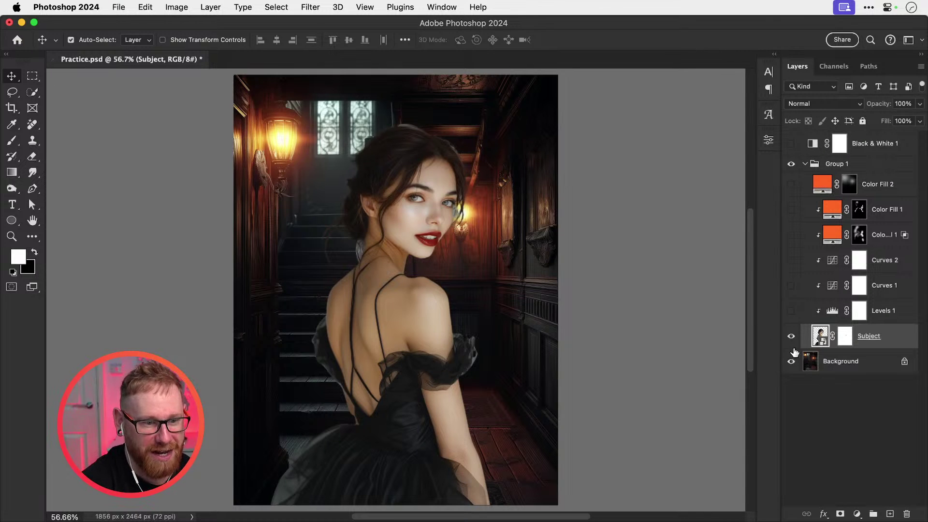
# Step: Toggle the Subject layer off and on against the background, and examine the edges of the hair up close
pyautogui.click(792, 345)
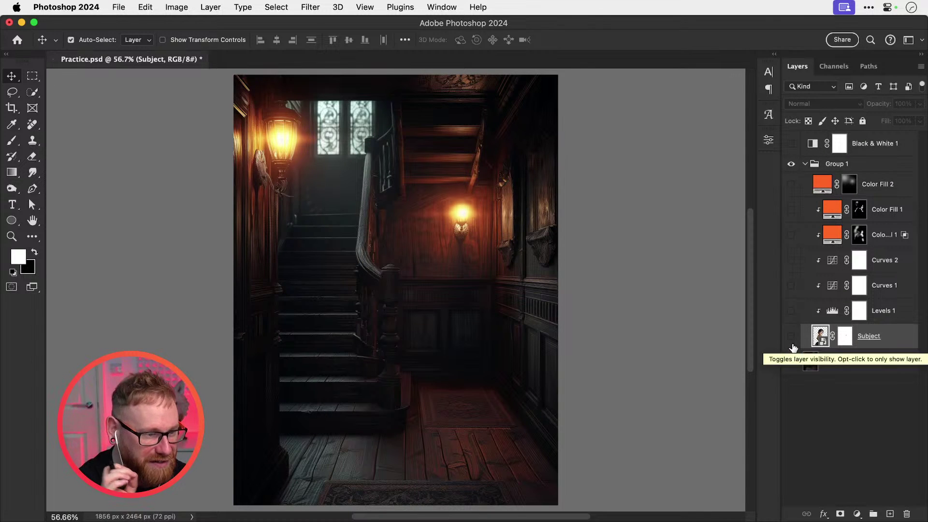
pyautogui.click(792, 338)
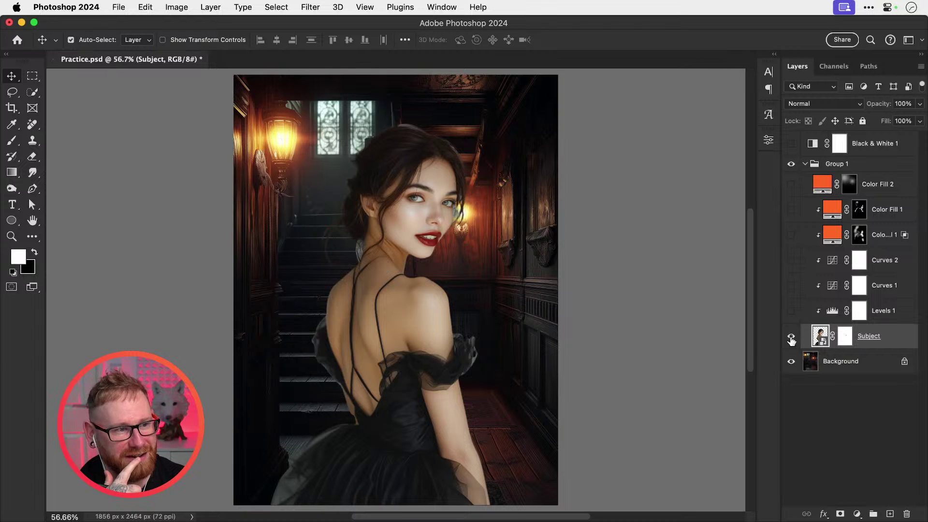
pyautogui.press('z')
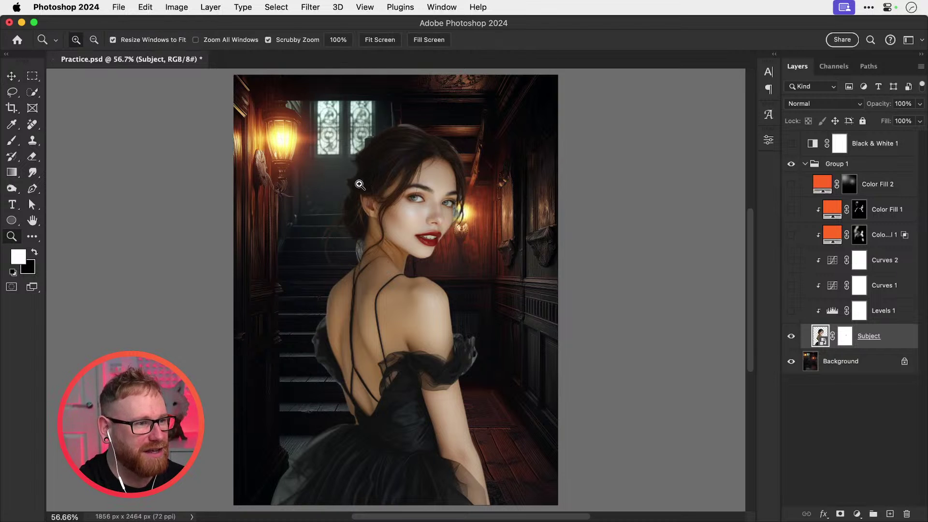
pyautogui.click(359, 184)
pyautogui.click(360, 184)
pyautogui.click(359, 185)
pyautogui.press('v')
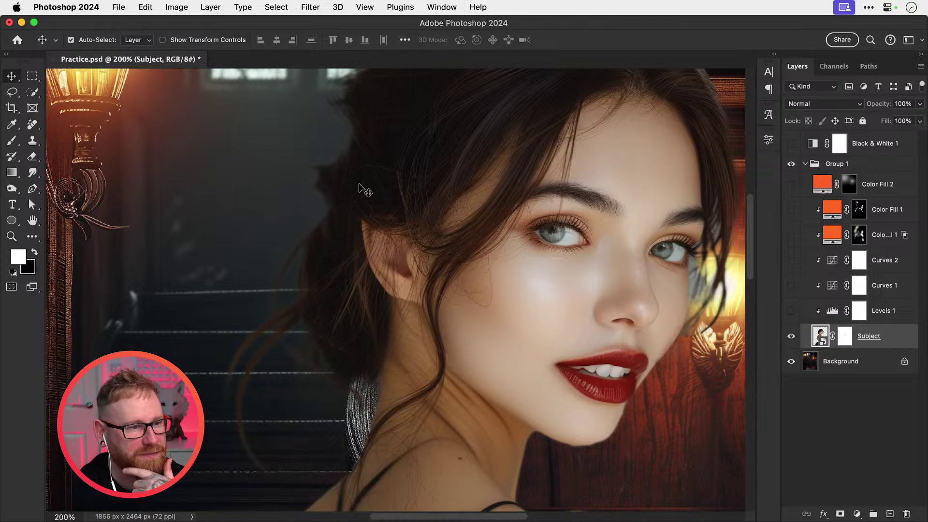
# Step: Open the Subject smart object and select Layer 0's mask, viewing the cut-out hair at 100%
pyautogui.doubleClick(820, 339)
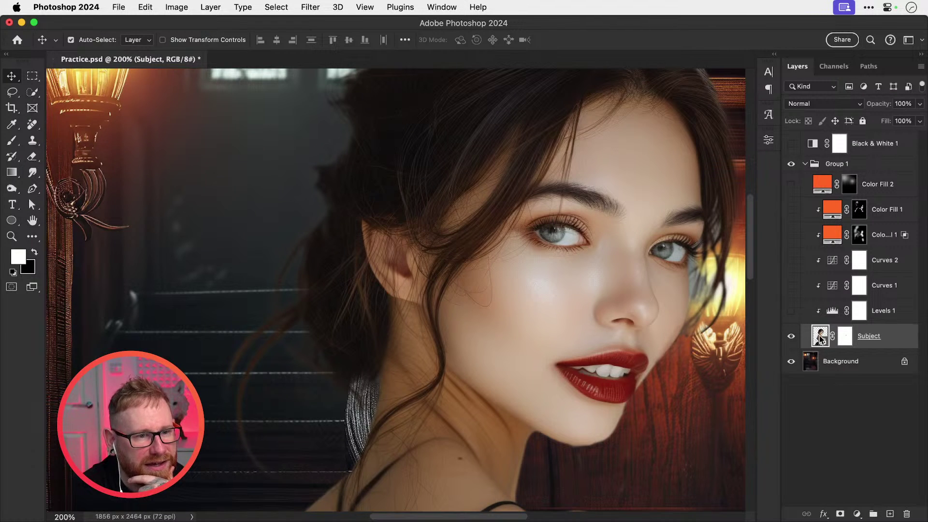
pyautogui.click(831, 145)
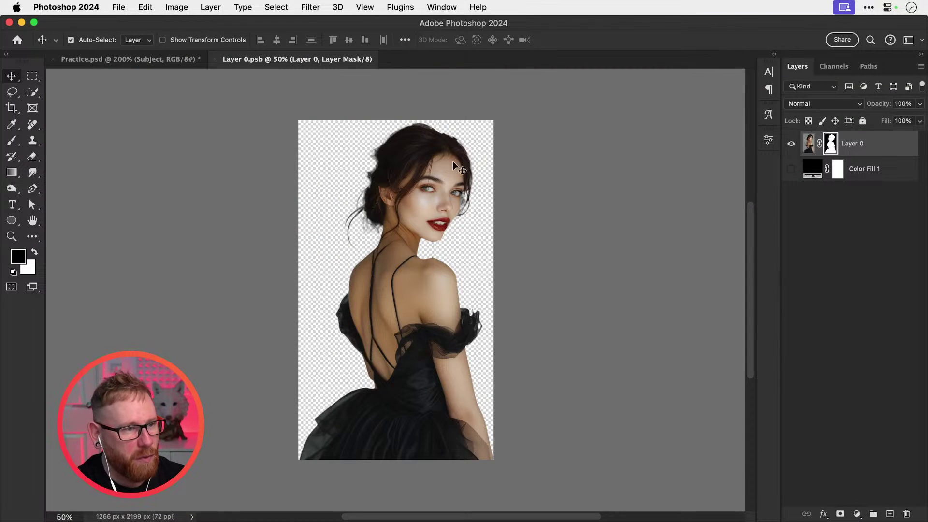
pyautogui.press('z')
pyautogui.click(401, 183)
pyautogui.press('v')
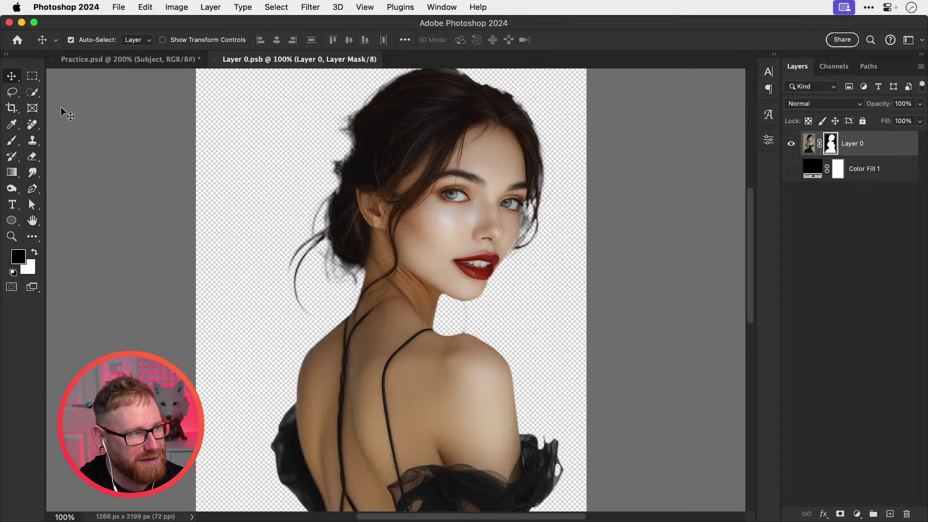
# Step: View Layer 0's mask in the Select and Mask workspace, cancel without applying anything, and close the smart object
pyautogui.click(270, 6)
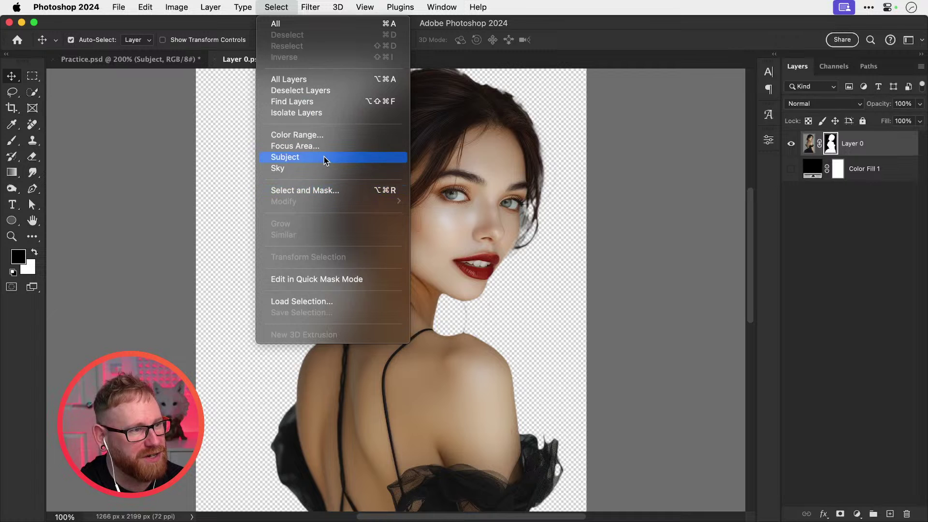
pyautogui.click(506, 160)
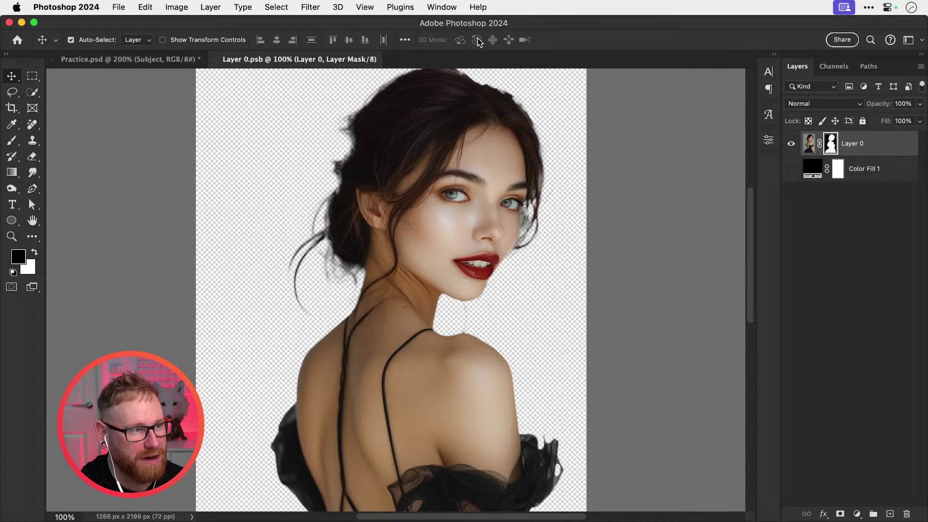
pyautogui.click(274, 7)
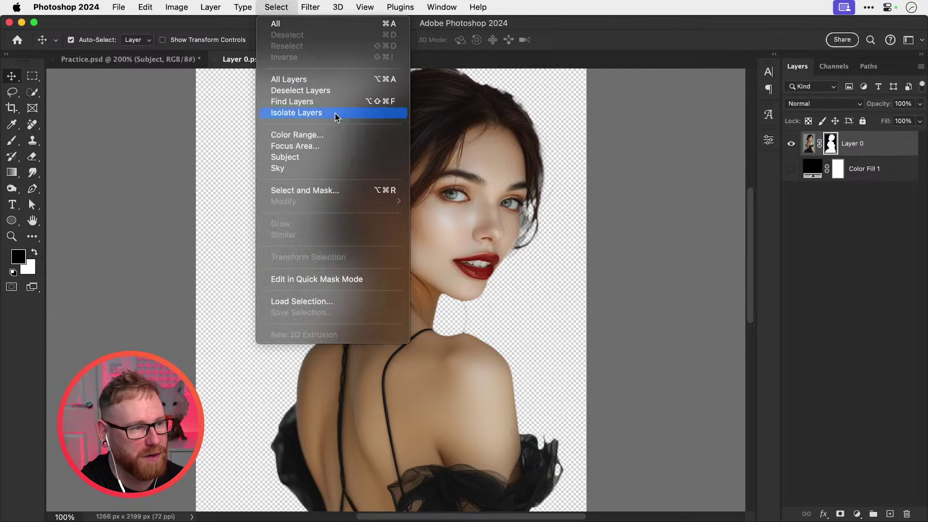
pyautogui.click(367, 189)
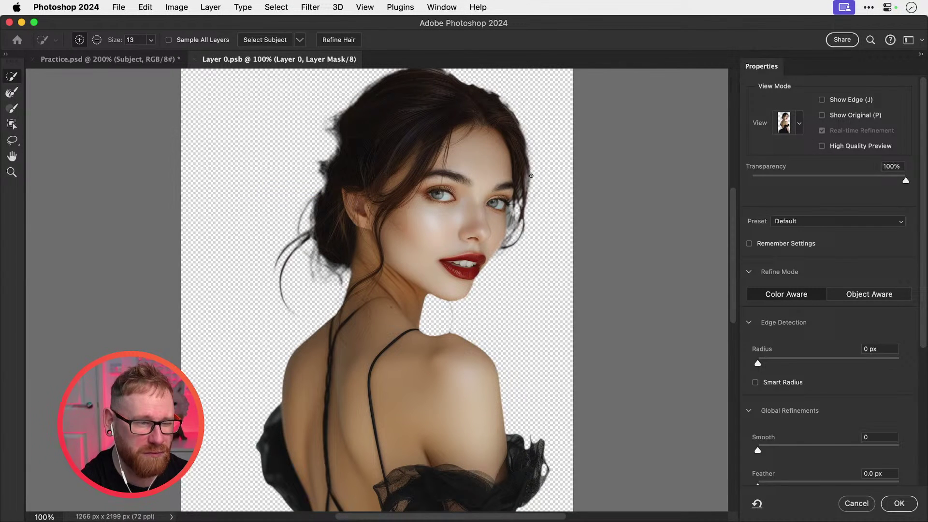
pyautogui.press('Escape')
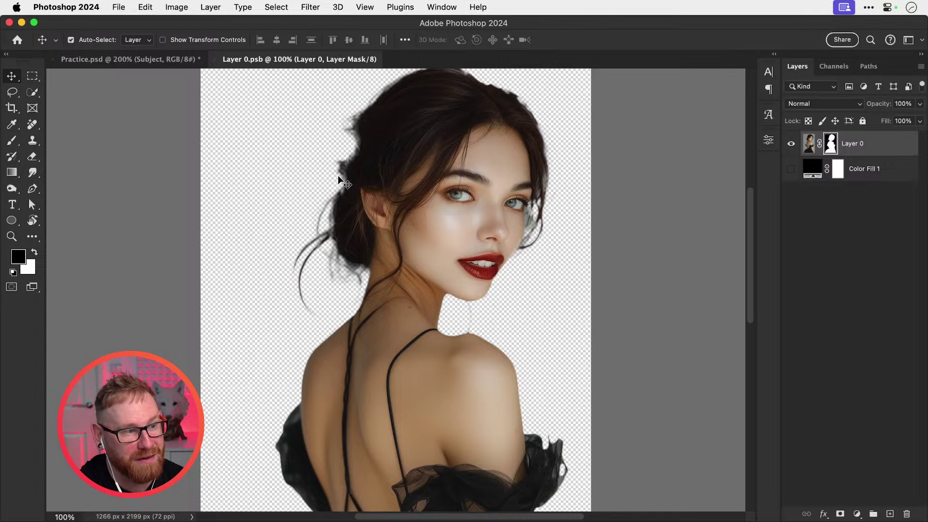
pyautogui.press('super+w')
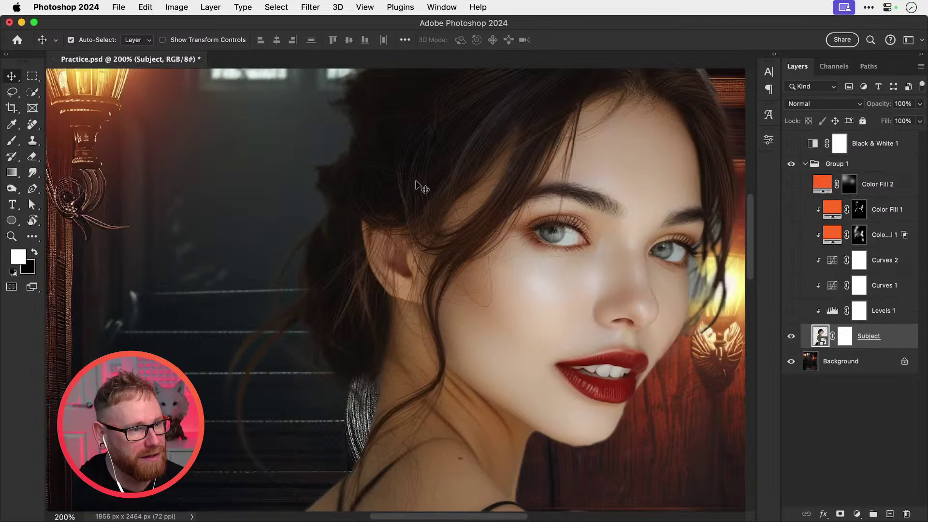
# Step: Show the Levels 1 adjustment on the subject, toggling it to compare before and after and leaving it on
pyautogui.press('super+minus')
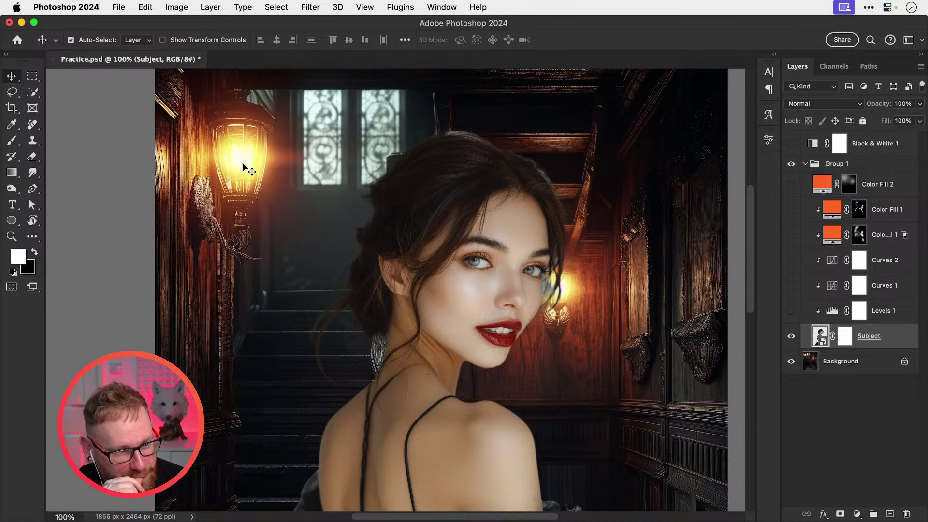
pyautogui.press('super+0')
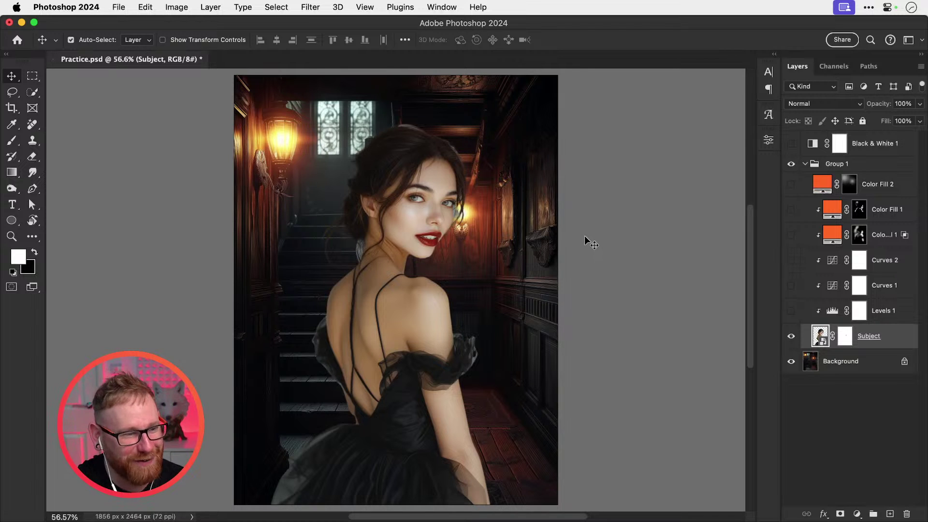
pyautogui.press('super')
pyautogui.press('super')
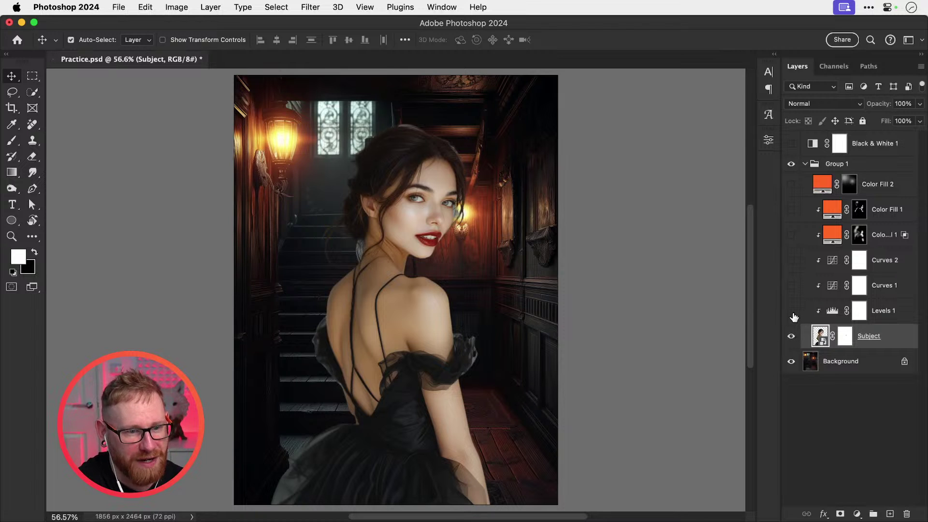
pyautogui.click(792, 314)
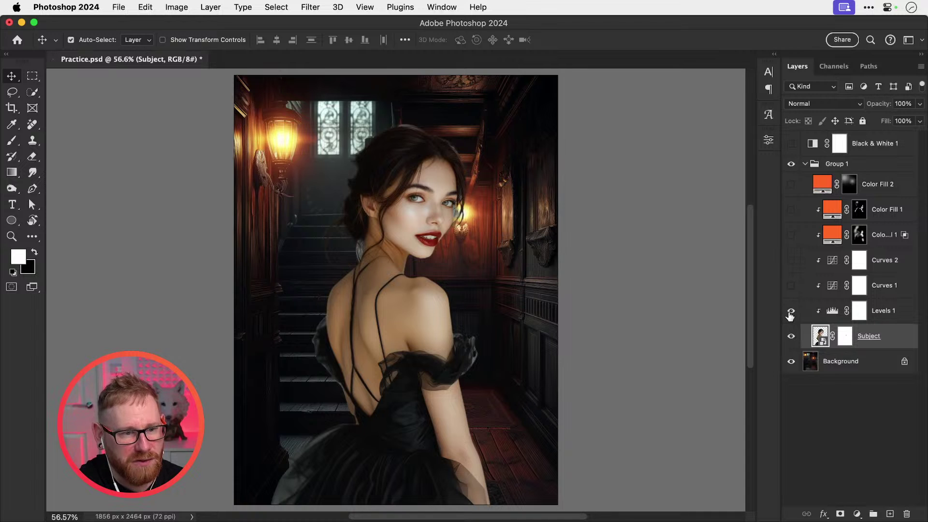
pyautogui.click(791, 313)
pyautogui.click(791, 315)
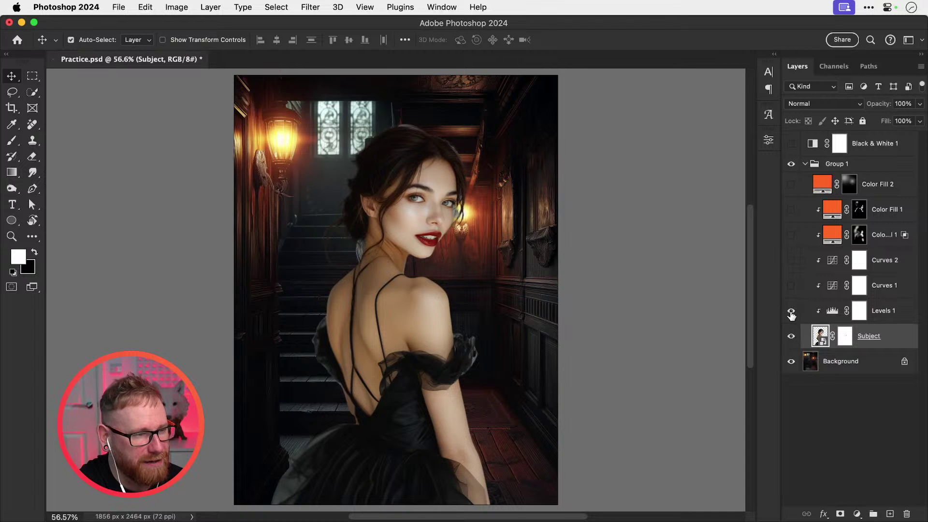
pyautogui.click(791, 314)
pyautogui.click(792, 314)
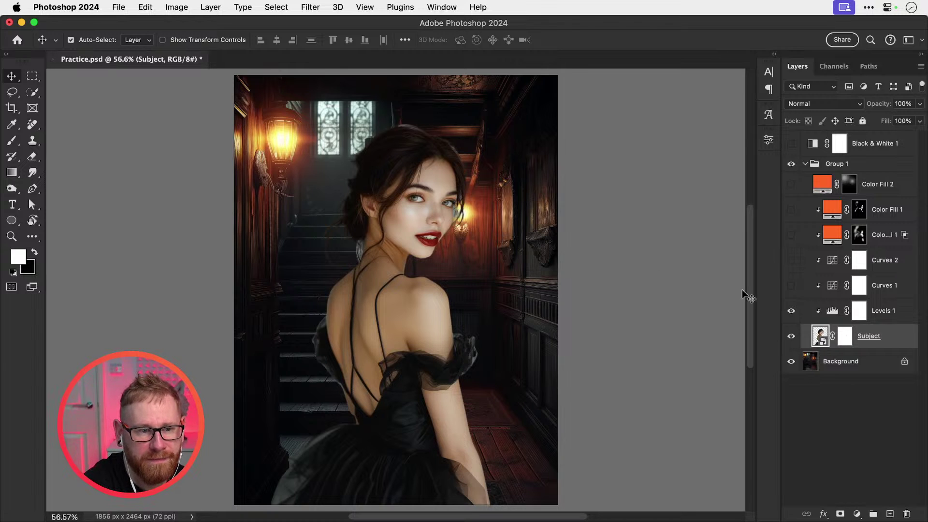
# Step: Show the Curves 1 and Curves 2 adjustments clipped to the subject
pyautogui.click(791, 287)
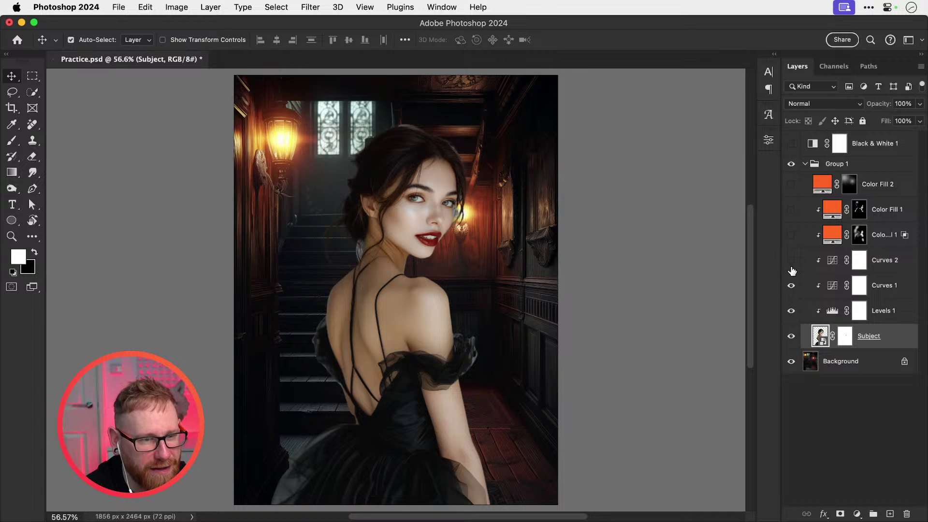
pyautogui.click(791, 261)
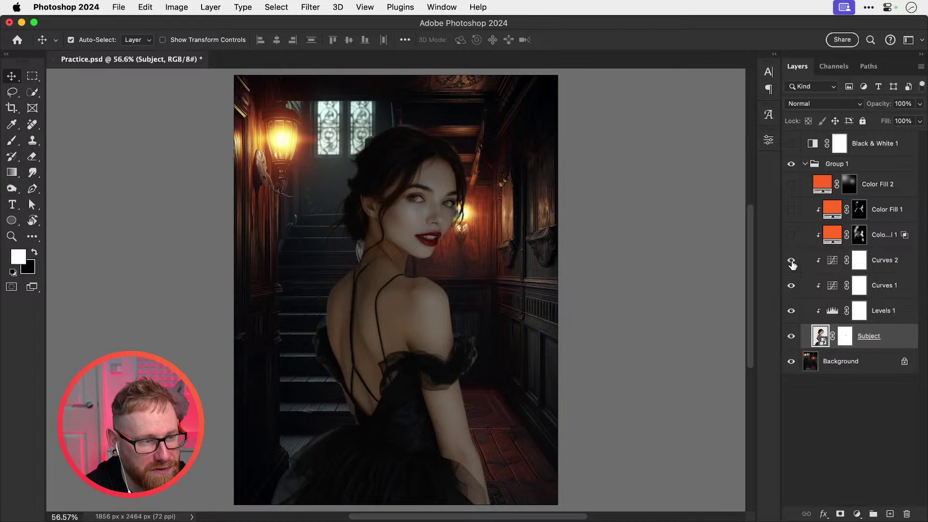
# Step: Open the Curves 2 properties, try lowering the highlight endpoint of the RGB curve, and undo the change
pyautogui.doubleClick(833, 264)
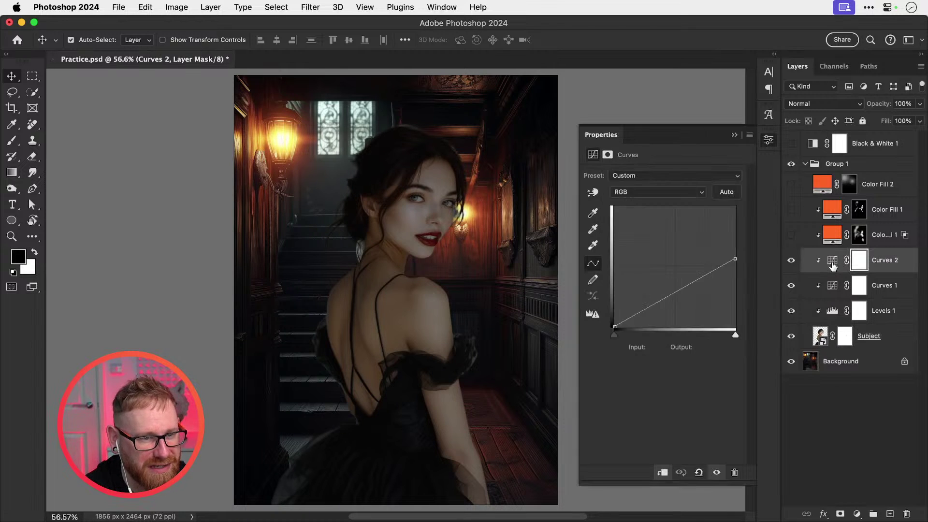
pyautogui.click(736, 259)
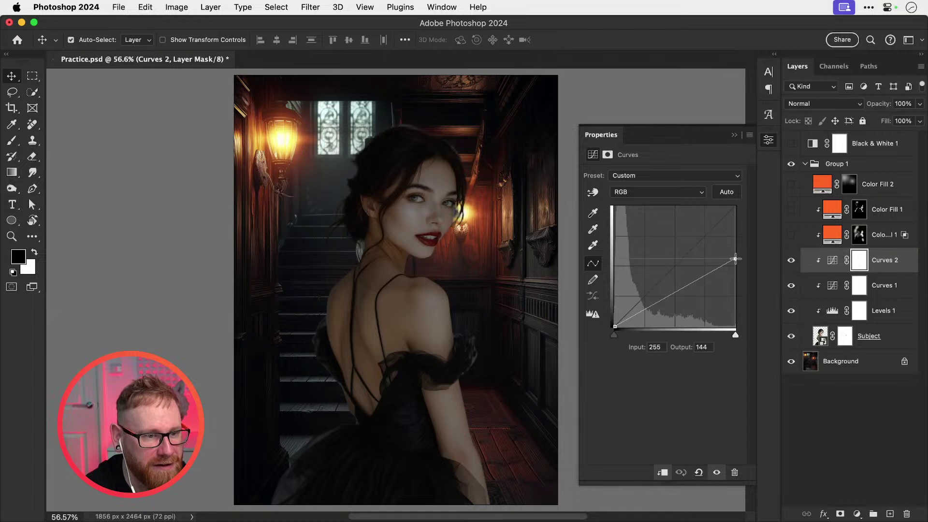
pyautogui.moveTo(735, 259); pyautogui.dragTo(753, 303)
pyautogui.press('super+z')
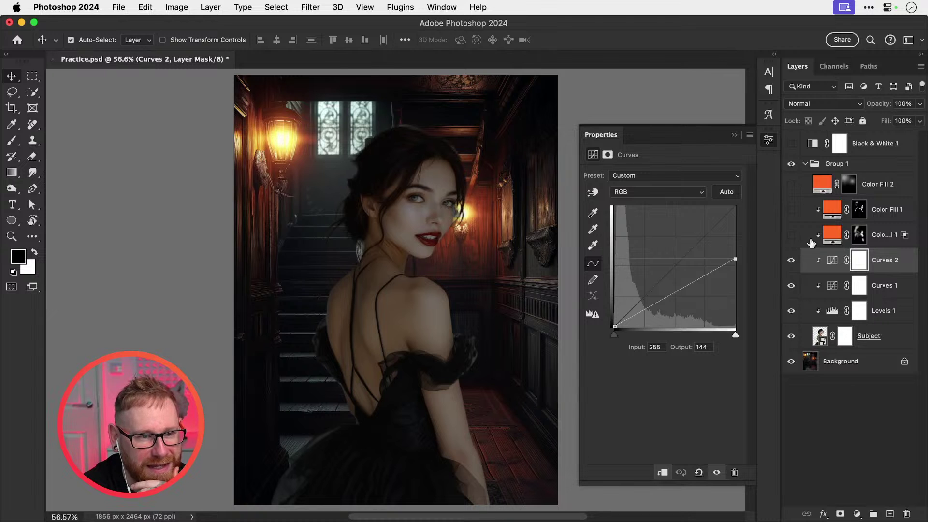
# Step: Show the orange fill layer directly above Curves 2, toggling it to compare and leaving it on
pyautogui.click(883, 246)
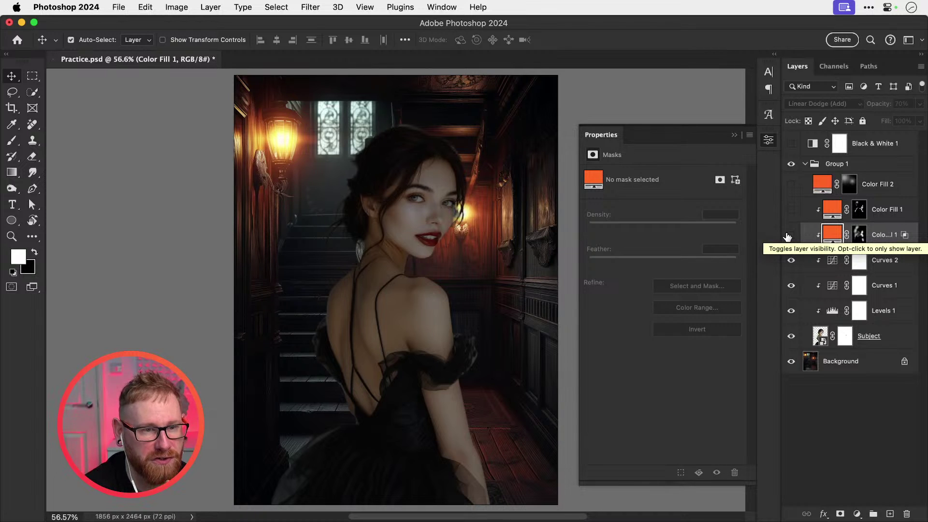
pyautogui.click(789, 235)
pyautogui.click(788, 236)
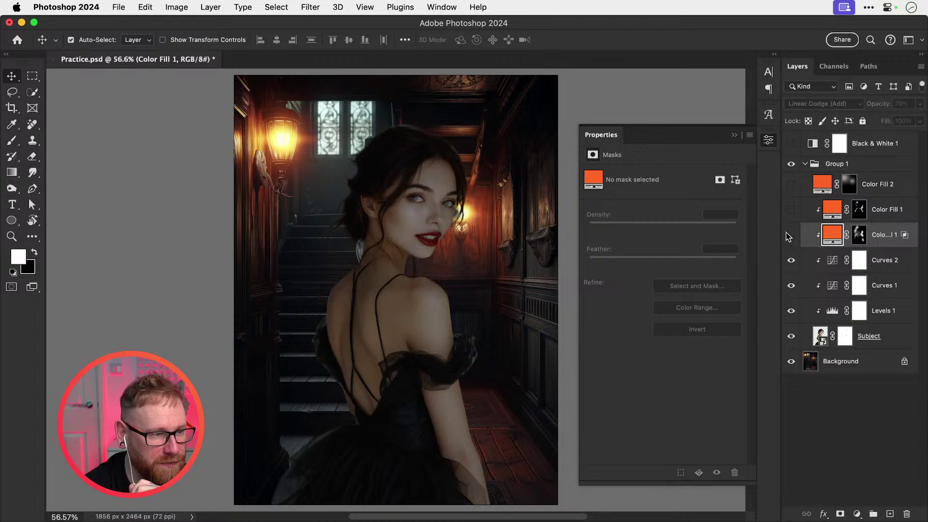
pyautogui.click(788, 235)
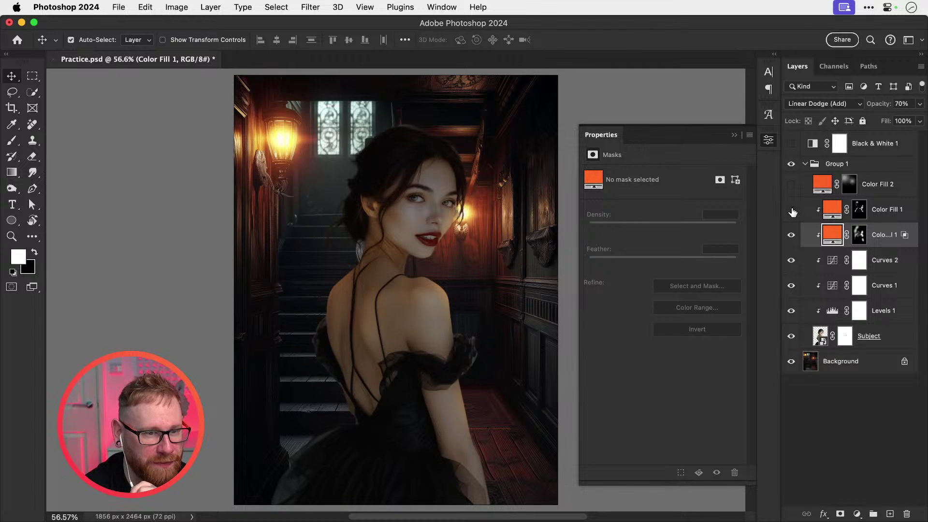
# Step: Show the upper orange Color Fill 1 layer beneath Color Fill 2, toggling it to compare and leaving it on
pyautogui.click(880, 216)
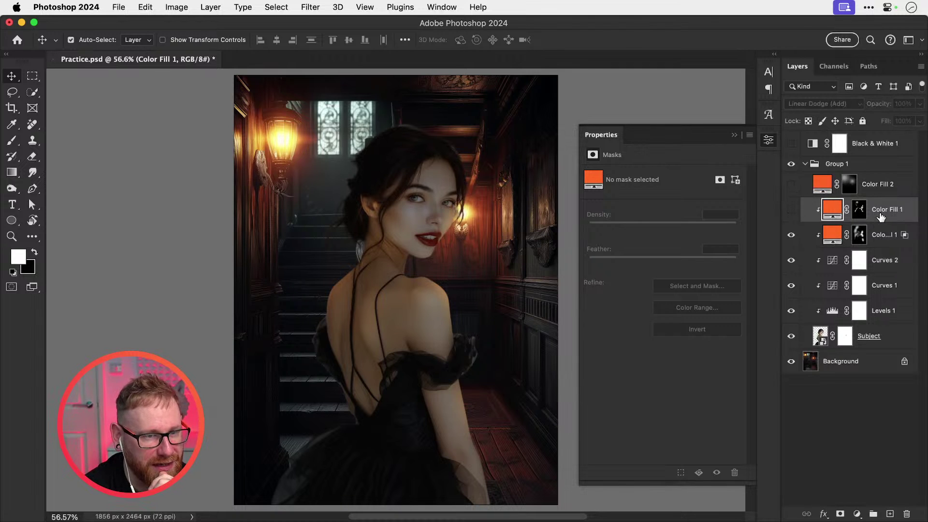
pyautogui.click(791, 211)
pyautogui.click(792, 211)
pyautogui.click(792, 211)
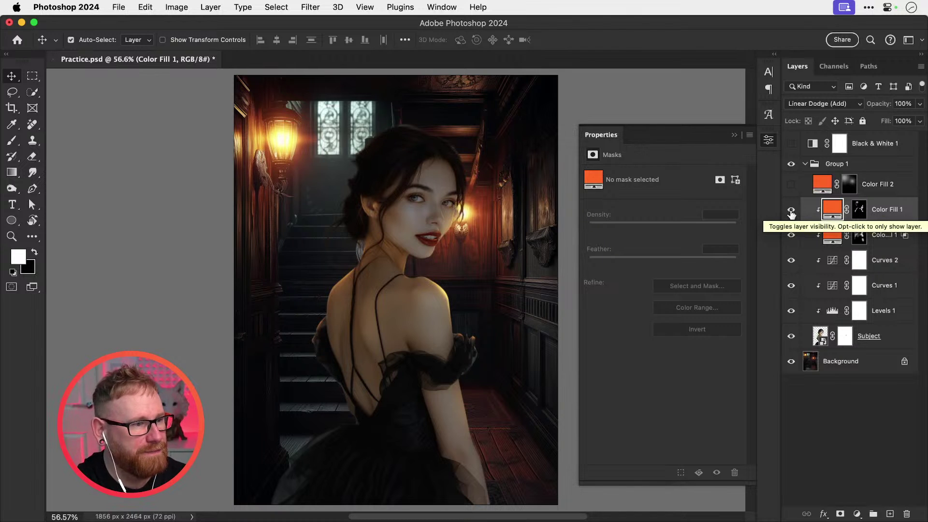
# Step: Compare the portrait with and without the two orange Color Fill 1 layers, leaving both visible
pyautogui.click(791, 211)
pyautogui.click(791, 211)
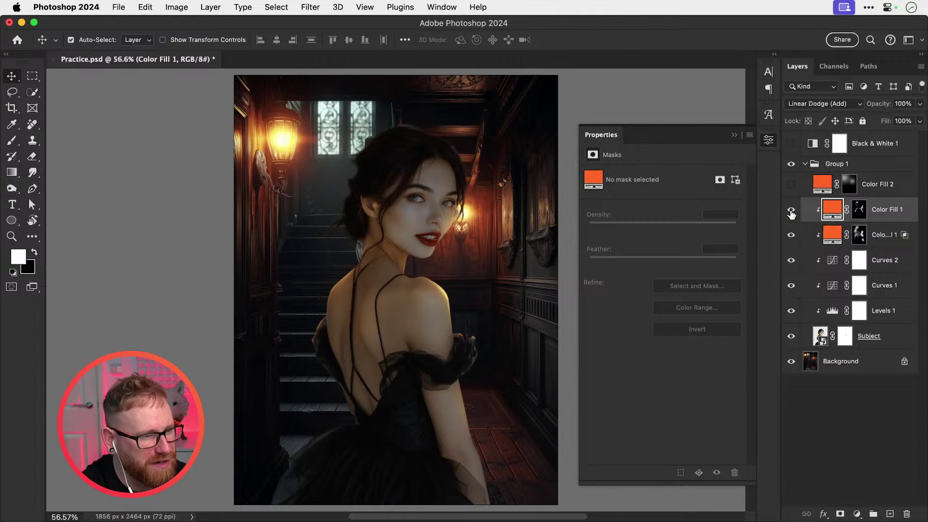
pyautogui.click(791, 212)
pyautogui.click(791, 233)
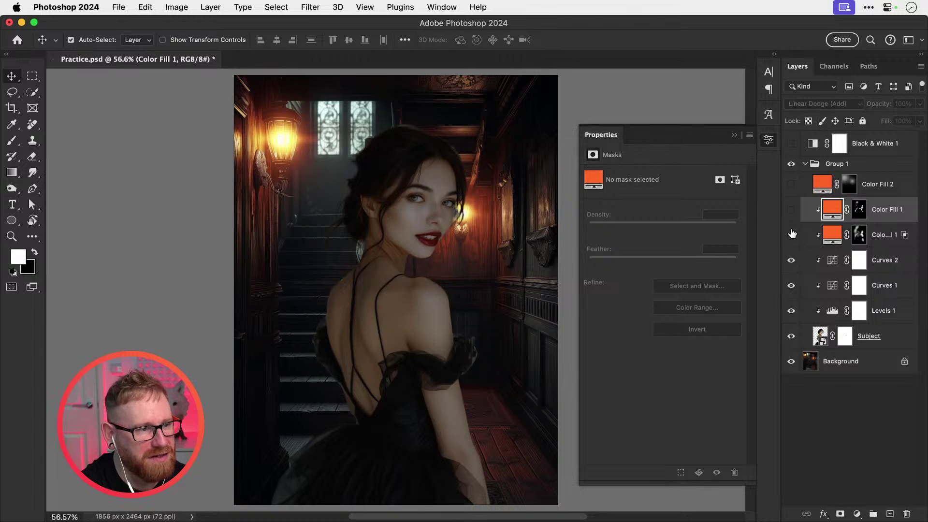
pyautogui.click(792, 234)
pyautogui.click(792, 211)
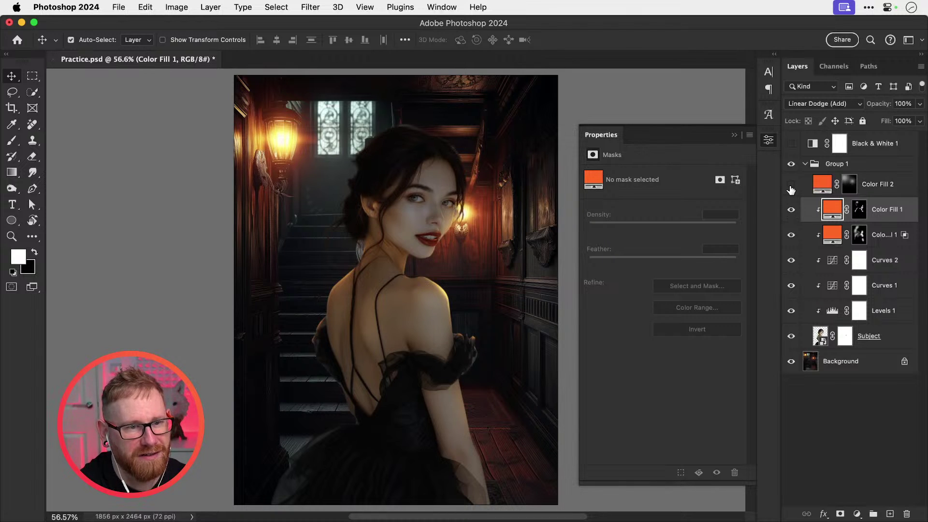
# Step: Show the Color Fill 2 glow layer, toggling it to compare and leaving it on
pyautogui.click(873, 189)
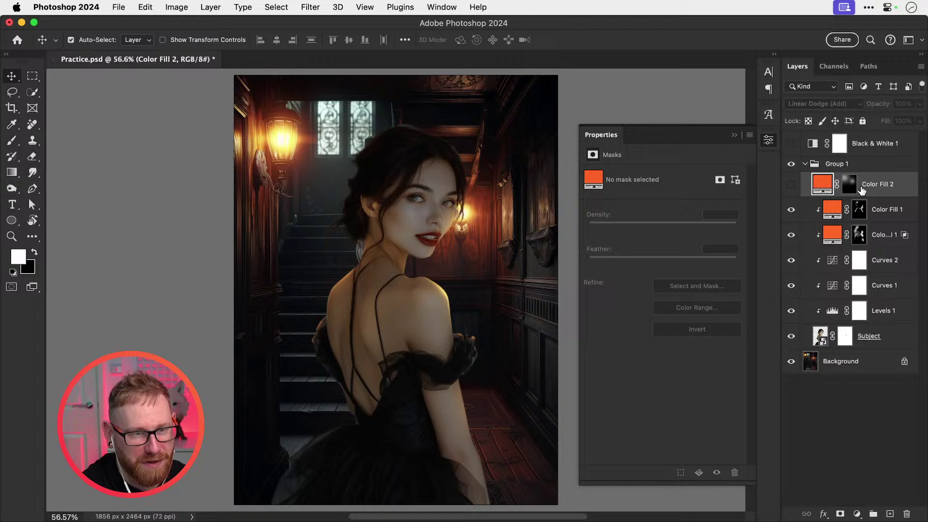
pyautogui.click(792, 186)
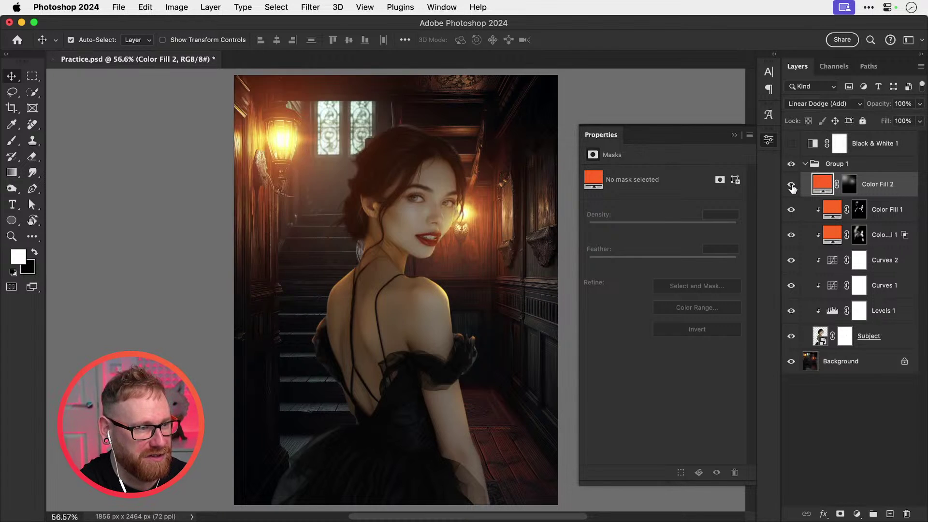
pyautogui.click(792, 187)
pyautogui.click(792, 187)
pyautogui.click(792, 187)
pyautogui.click(792, 186)
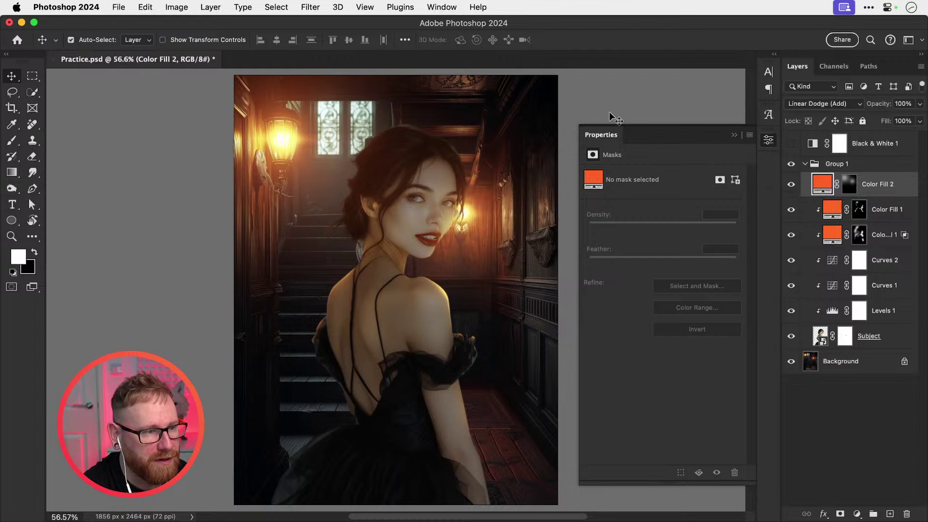
# Step: Examine the orange glow around the face, the back of the hair and the wall lamp at 200%, and return to the whole image
pyautogui.keyDown('super'); pyautogui.click(456, 212); pyautogui.keyUp('super')
pyautogui.keyDown('super'); pyautogui.click(456, 212); pyautogui.keyUp('super')
pyautogui.keyDown('super'); pyautogui.click(456, 211); pyautogui.keyUp('super')
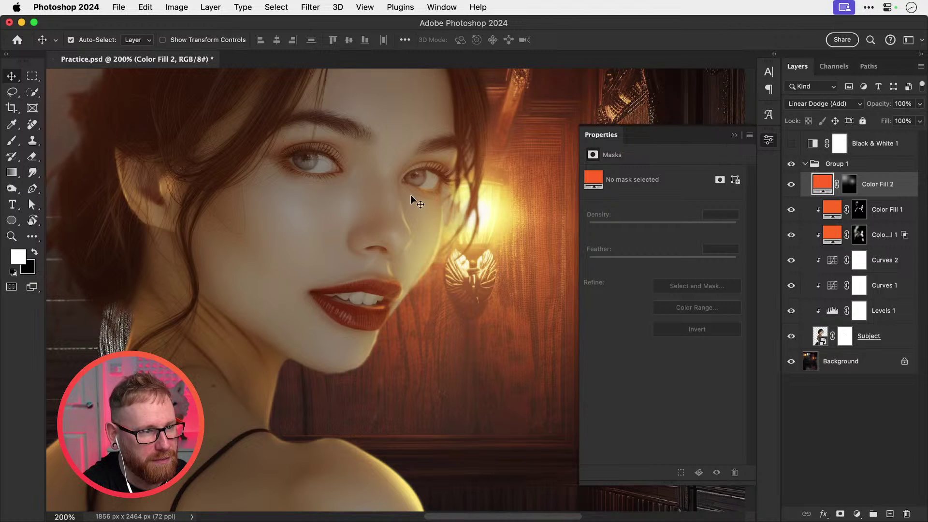
pyautogui.hscroll(-10, 421, 221)
pyautogui.scroll(5, 421, 221)
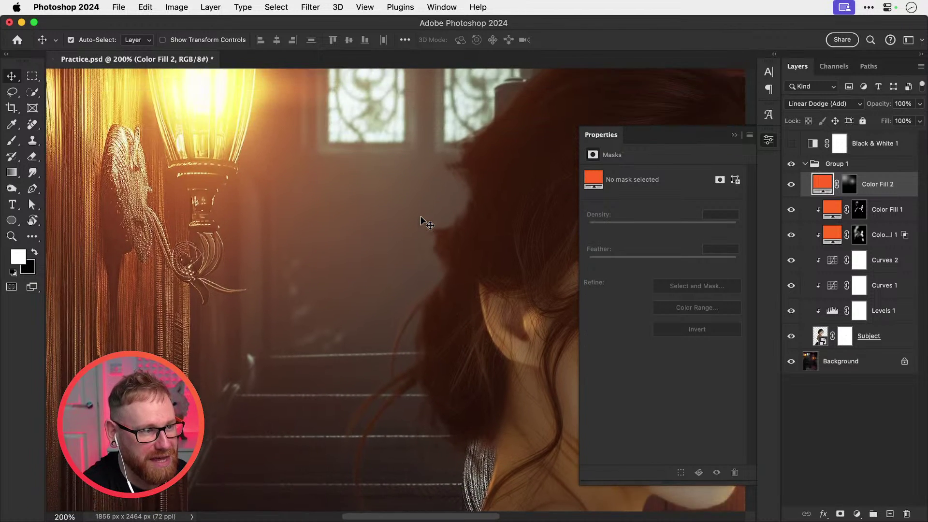
pyautogui.scroll(3, 421, 221)
pyautogui.hscroll(2, 421, 221)
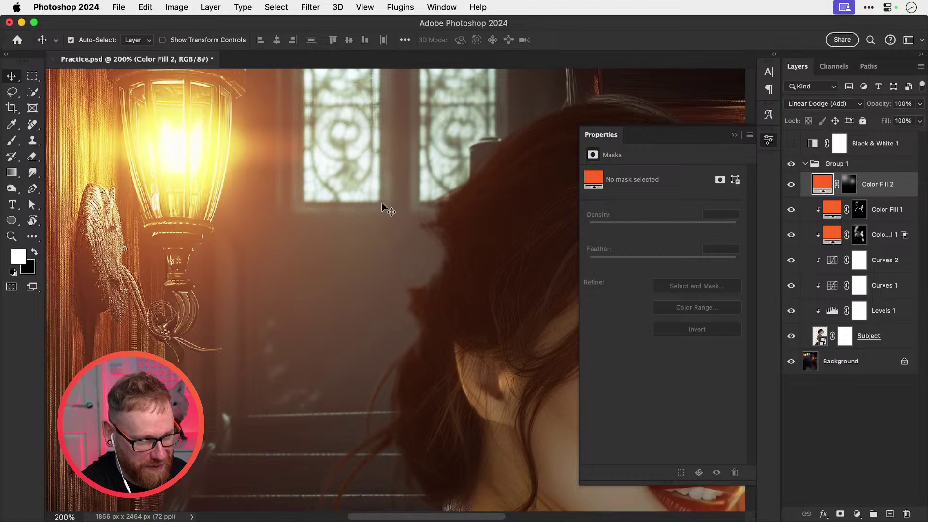
pyautogui.press('super+0')
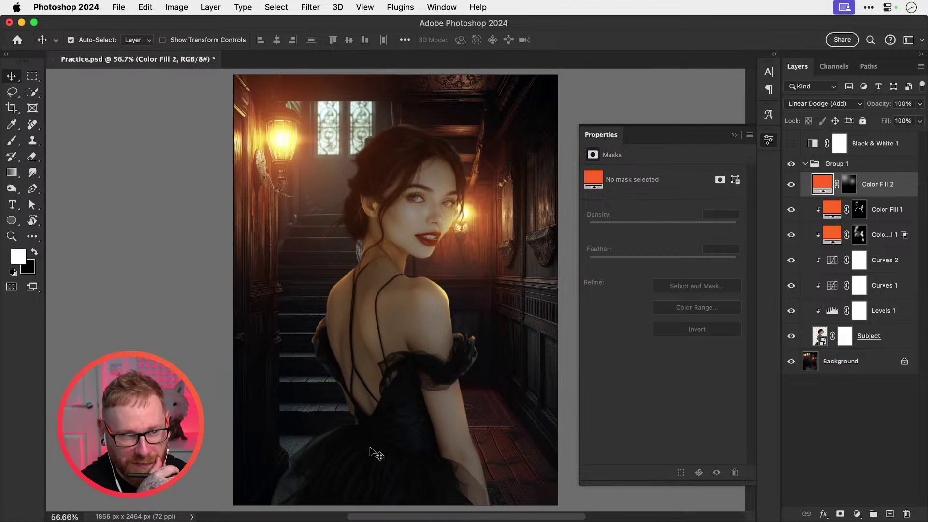
# Step: Compare the head and lamps at 100% with Color Fill 2 on and off, leaving that layer hidden
pyautogui.press('z')
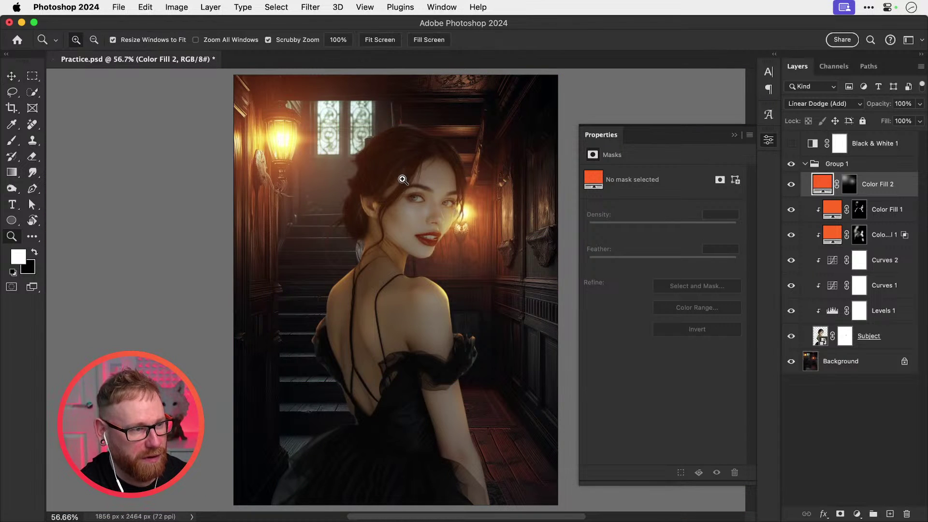
pyautogui.click(402, 179)
pyautogui.press('v')
pyautogui.click(790, 192)
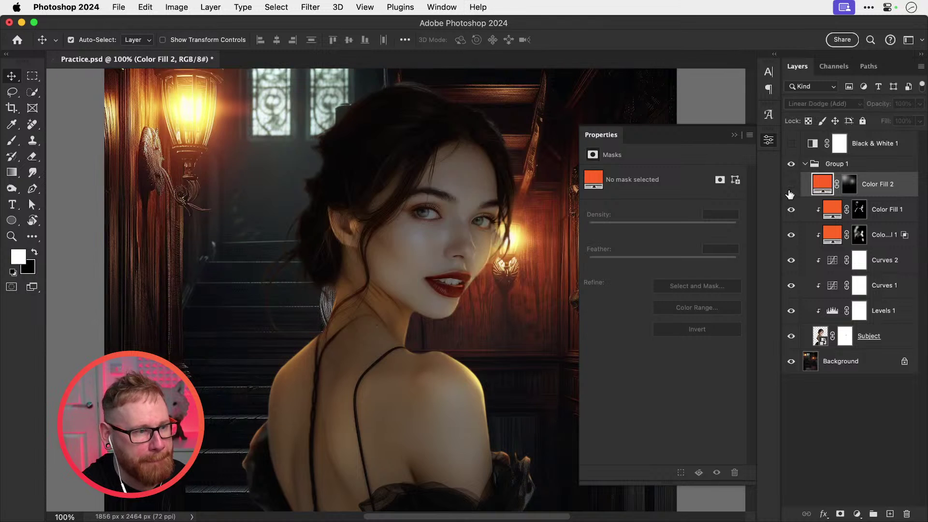
pyautogui.click(789, 191)
pyautogui.click(789, 192)
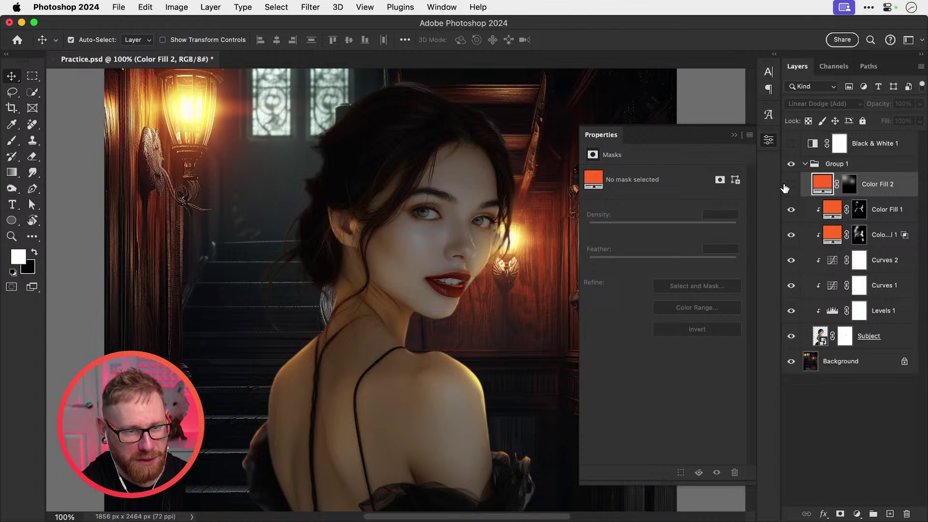
# Step: Add a new empty layer directly above the upper Color Fill 1 layer and put away the properties
pyautogui.click(880, 212)
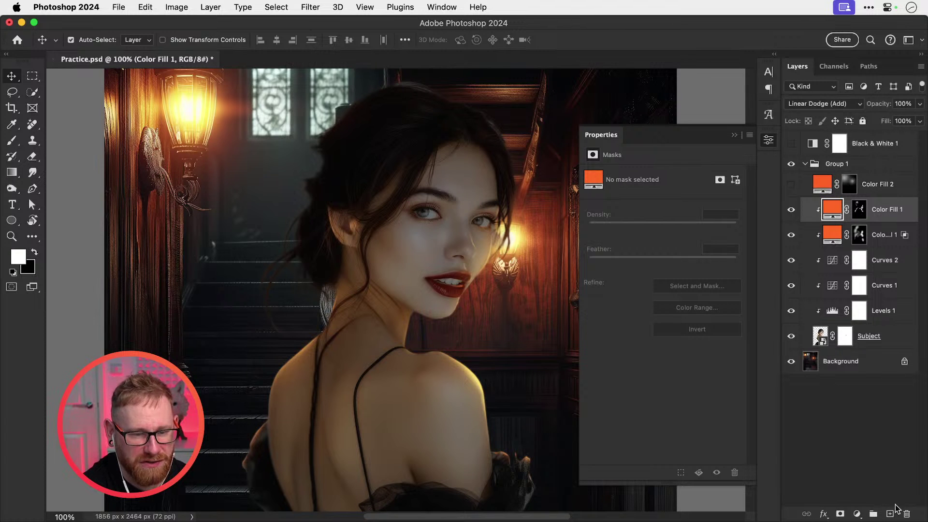
pyautogui.click(890, 514)
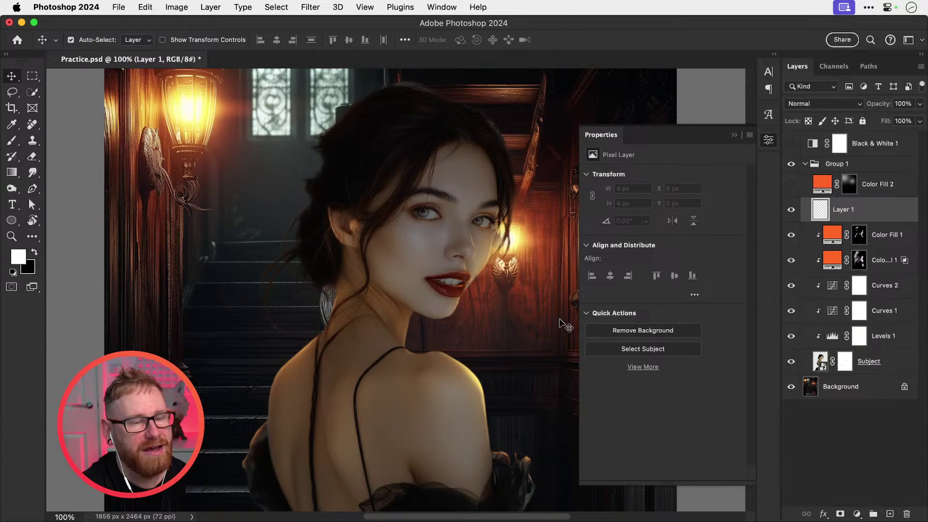
pyautogui.click(769, 140)
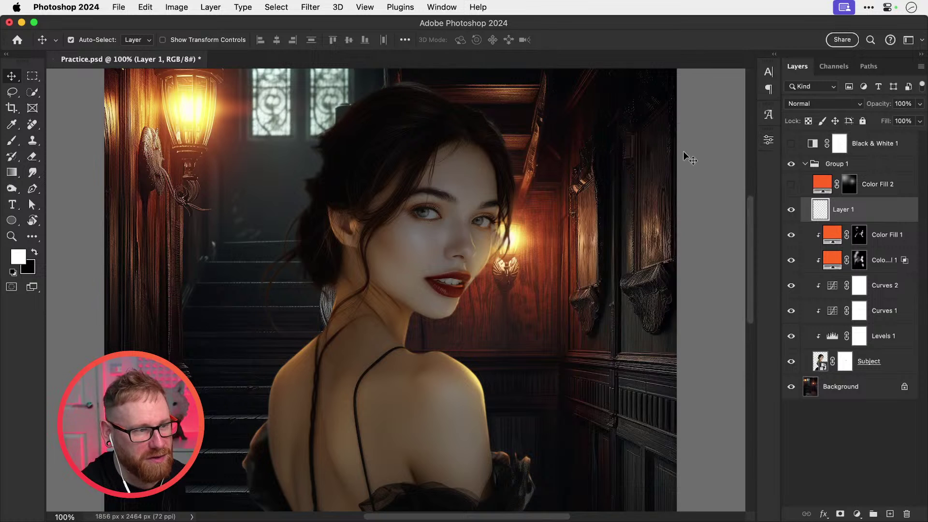
# Step: View the face at 200% with every clipped layer from Color Fill 1 down to Levels 1 hidden, and show them all again
pyautogui.press('z')
pyautogui.click(375, 185)
pyautogui.press('v')
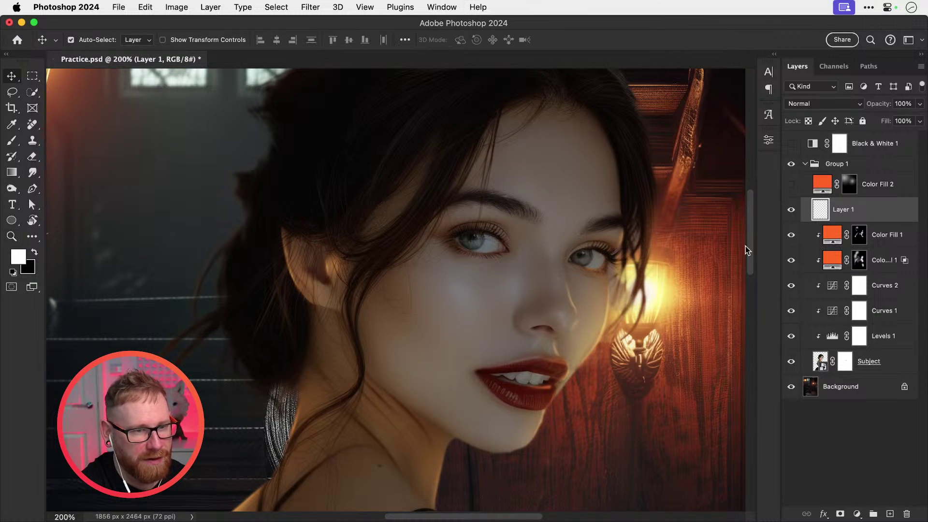
pyautogui.moveTo(793, 239); pyautogui.dragTo(792, 335)
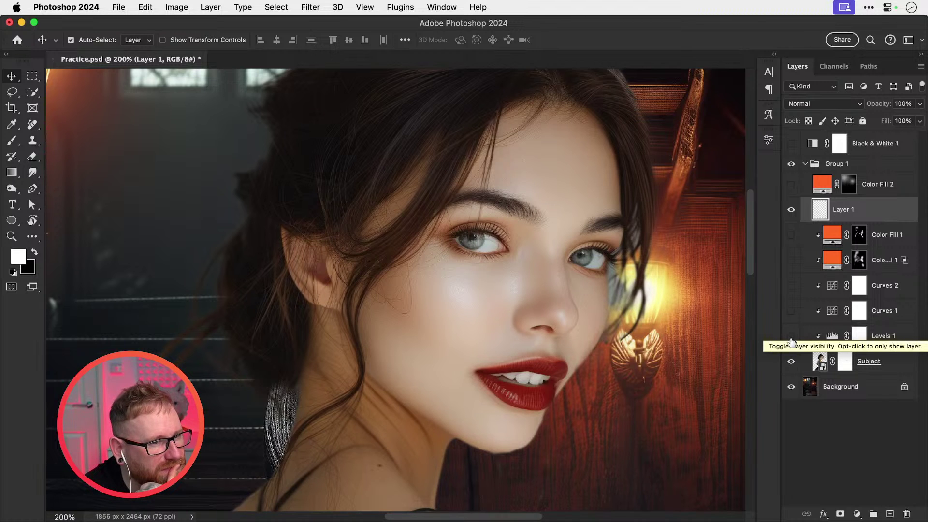
pyautogui.click(792, 339)
pyautogui.moveTo(792, 312); pyautogui.dragTo(791, 236)
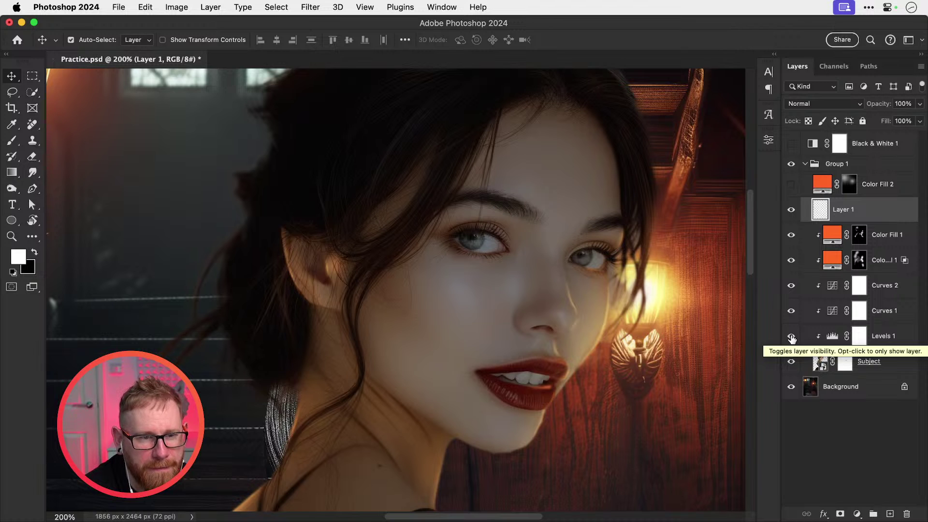
# Step: Hide the subject's clipped adjustments again and re-enable them one at a time from Levels 1 up to Color Fill 1
pyautogui.moveTo(791, 337); pyautogui.dragTo(794, 236)
pyautogui.click(792, 335)
pyautogui.click(792, 312)
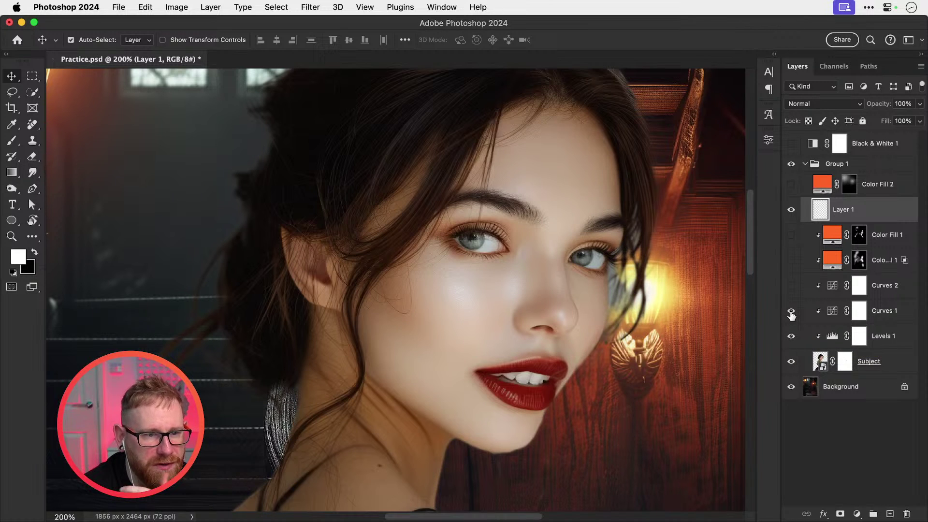
pyautogui.click(792, 291)
pyautogui.click(791, 261)
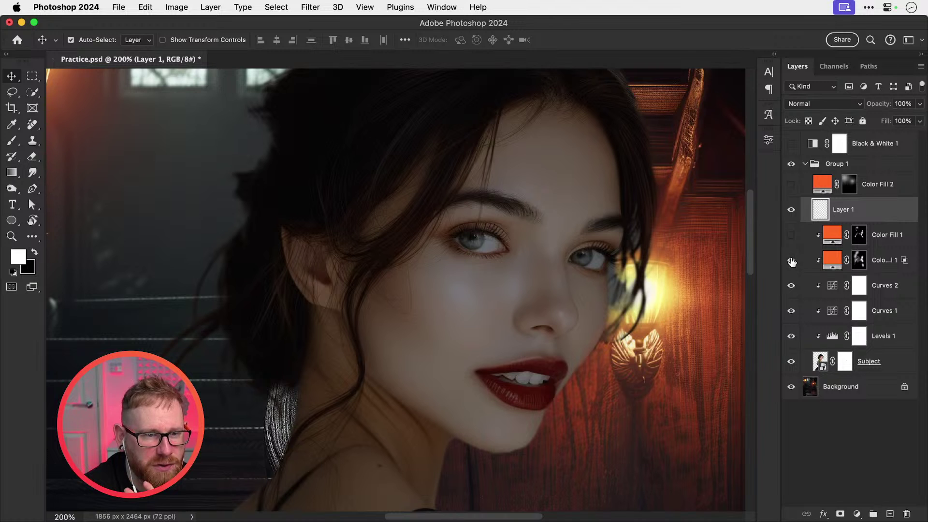
pyautogui.click(792, 235)
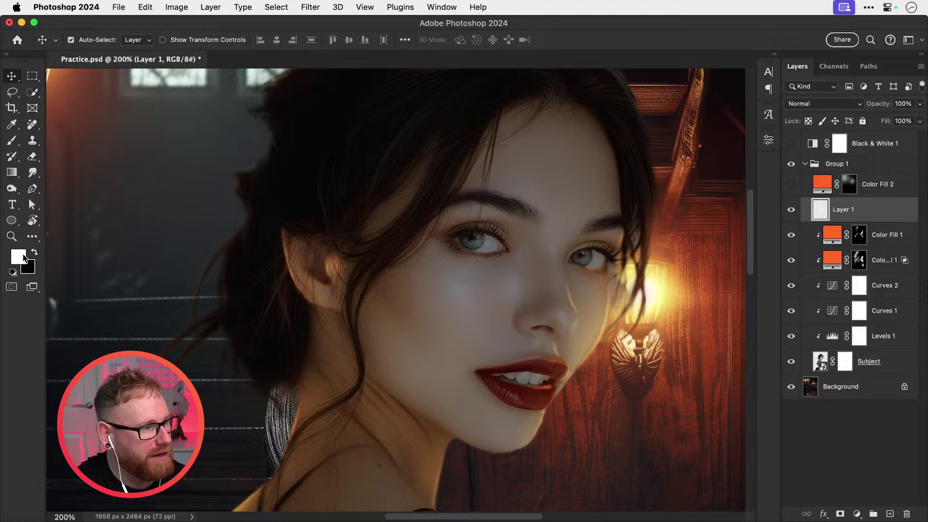
# Step: Activate the Brush tool, look through the brush presets down to the hair brushes, and set the flow to 100%
pyautogui.click(12, 140)
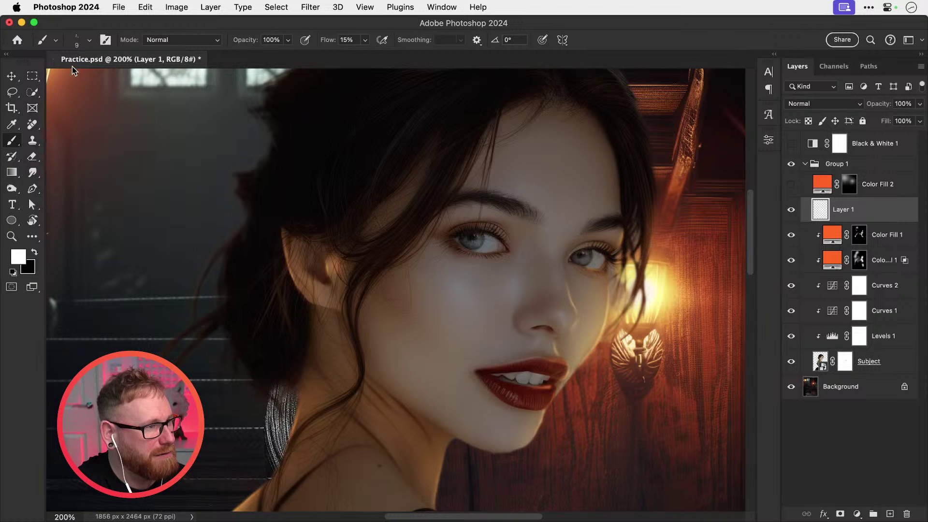
pyautogui.click(89, 43)
pyautogui.scroll(-3, 188, 327)
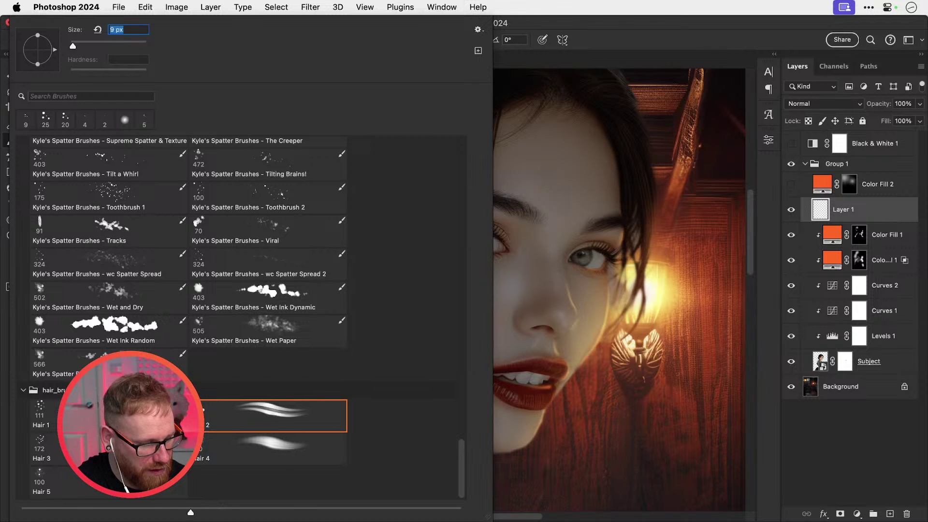
pyautogui.press('super+Tab')
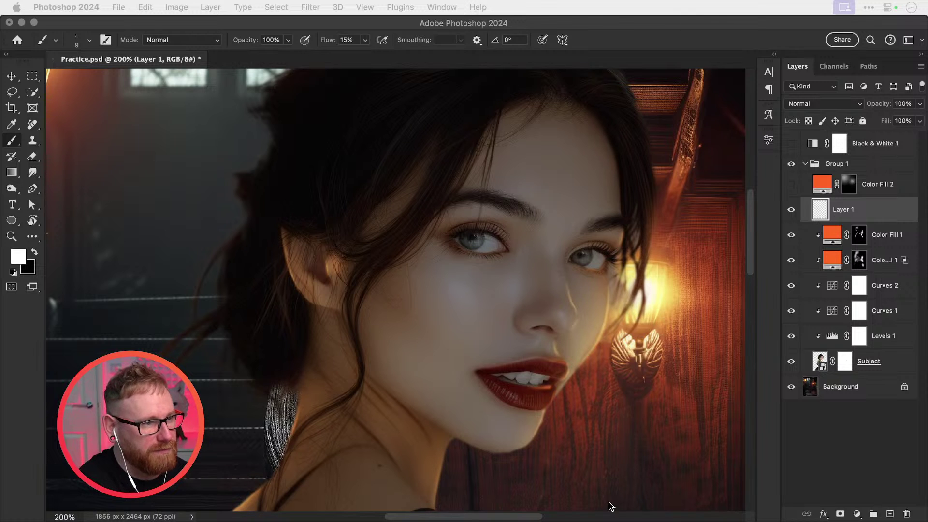
pyautogui.click(365, 40)
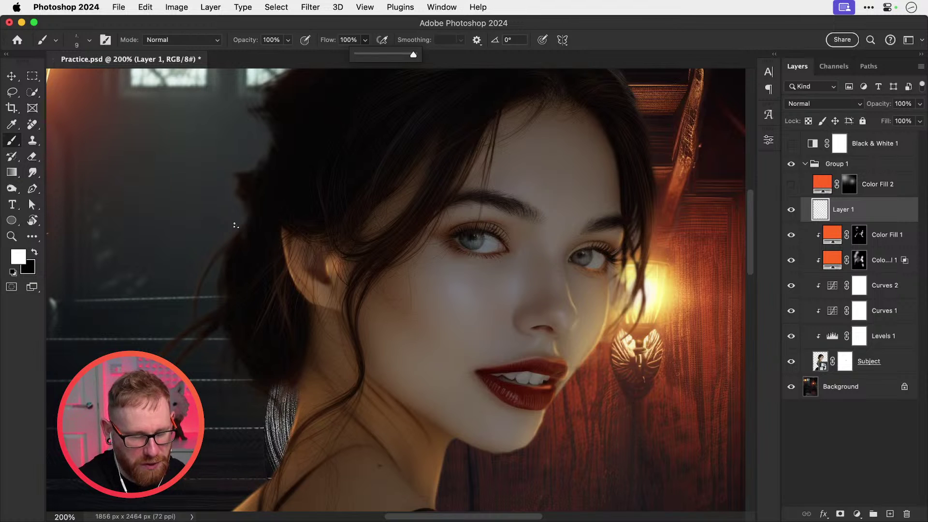
# Step: Enlarge the hair brush to 60 px, try white dabs and a stroke across the face, and undo each one
pyautogui.press(']')
pyautogui.press(']')
pyautogui.press(']')
pyautogui.press(']')
pyautogui.press(']')
pyautogui.press(']')
pyautogui.press('[')
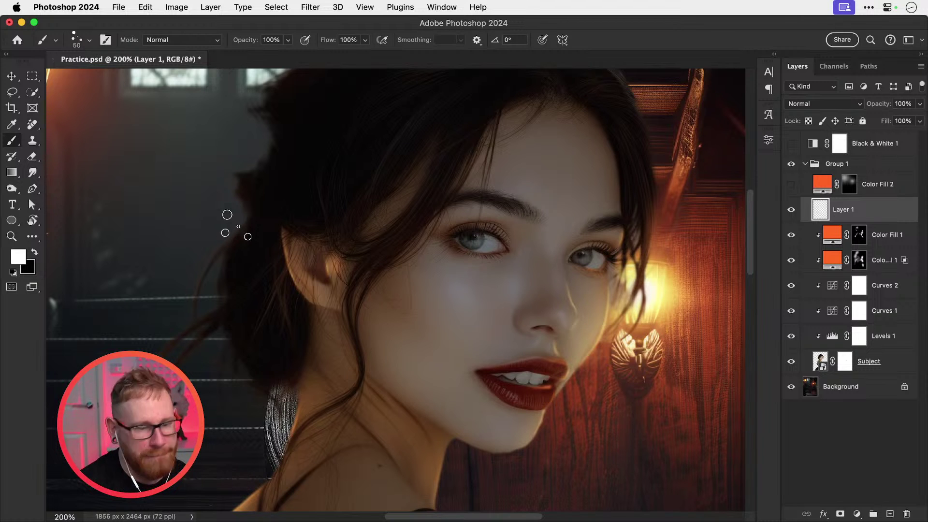
pyautogui.press(']')
pyautogui.click(382, 235)
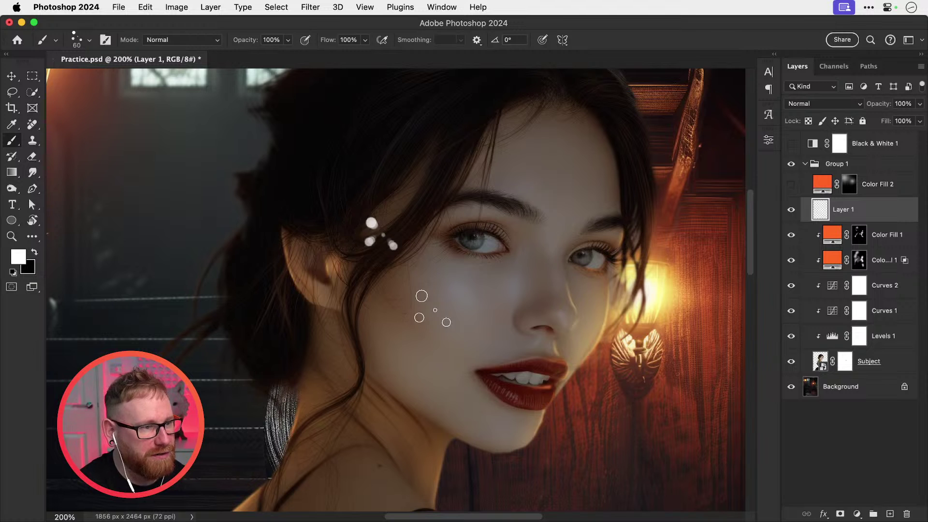
pyautogui.press('super+z')
pyautogui.click(419, 278)
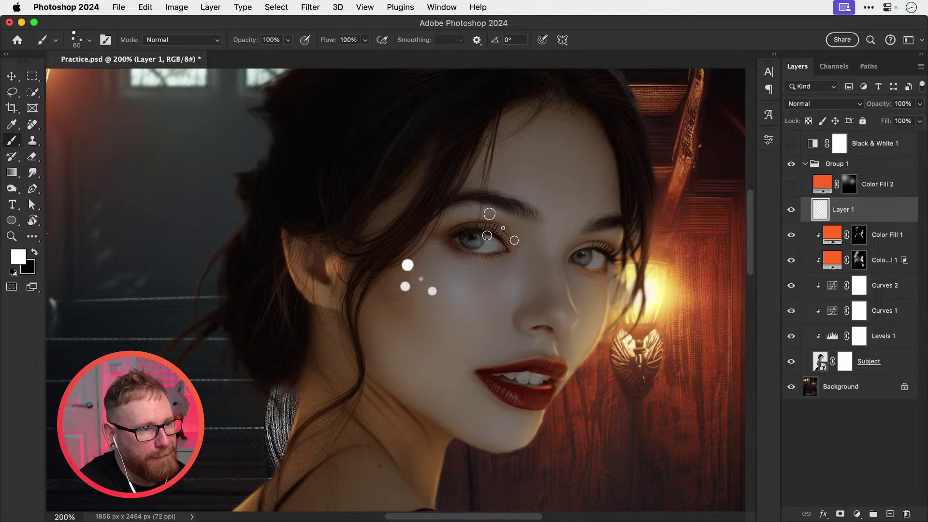
pyautogui.press('super+z')
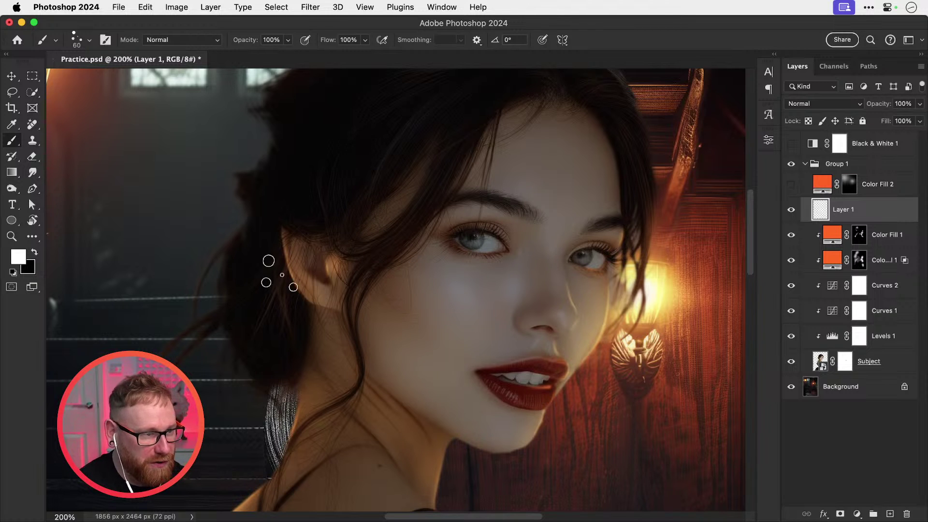
pyautogui.moveTo(264, 273)
pyautogui.mouseDown()
pyautogui.moveTo(304, 236)
pyautogui.moveTo(374, 250)
pyautogui.moveTo(453, 200)
pyautogui.moveTo(521, 193)
pyautogui.moveTo(564, 200)
pyautogui.mouseUp()
pyautogui.press('super+z')
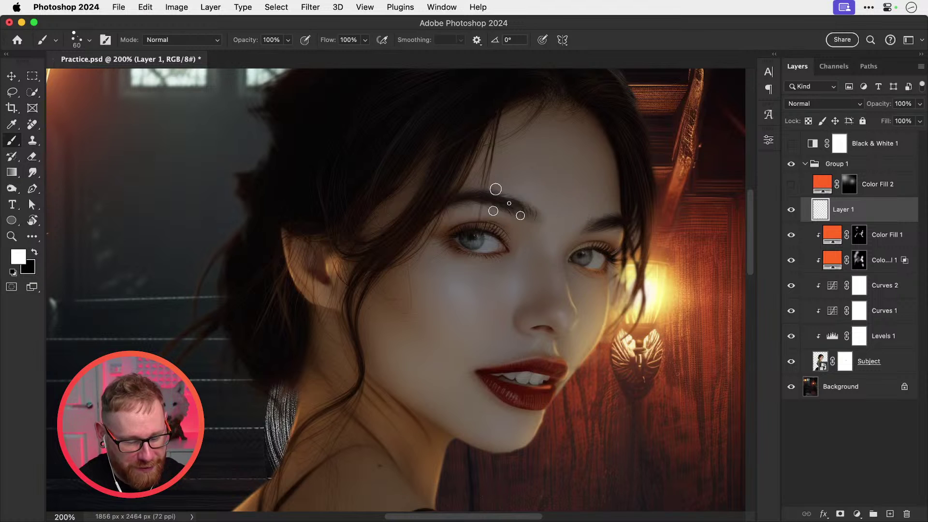
# Step: Reduce the hair brush to 20 px, try a wavy white stroke across the head, and undo the stroke
pyautogui.press('[')
pyautogui.press('[')
pyautogui.press('[')
pyautogui.press('[')
pyautogui.press('[')
pyautogui.press('[')
pyautogui.press('[')
pyautogui.moveTo(524, 155)
pyautogui.mouseDown()
pyautogui.moveTo(458, 201)
pyautogui.moveTo(316, 221)
pyautogui.moveTo(274, 246)
pyautogui.moveTo(255, 305)
pyautogui.mouseUp()
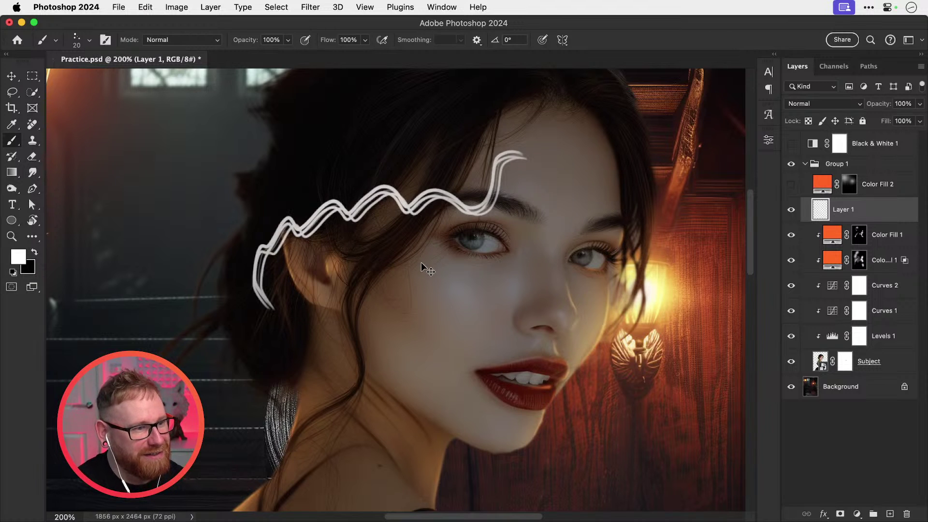
pyautogui.press('super+z')
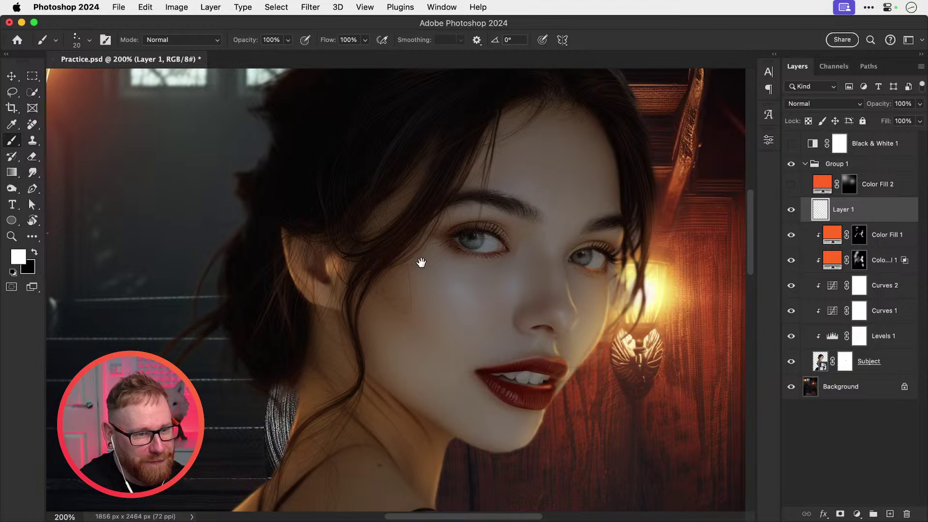
# Step: Sample the near-black tone at the back of the hair as the foreground color and return to the Brush tool
pyautogui.moveTo(421, 264); pyautogui.dragTo(425, 437)
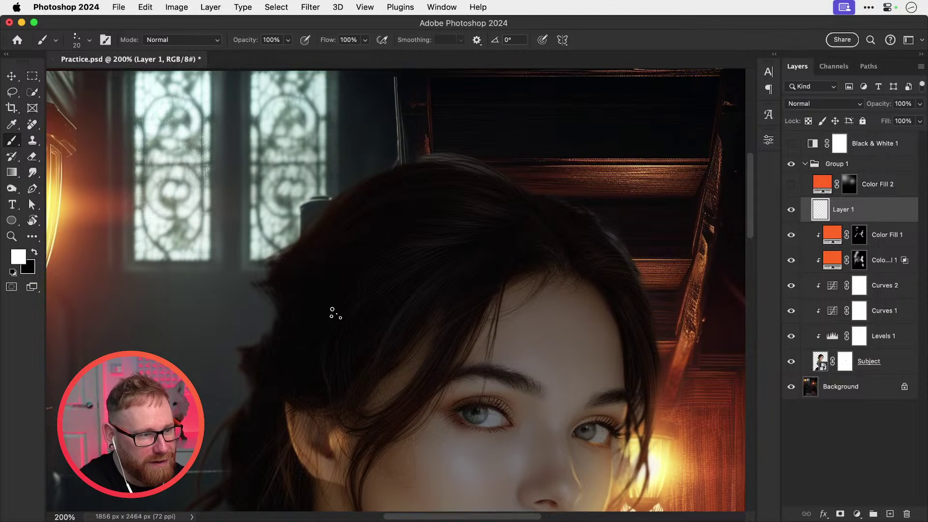
pyautogui.press('super+plus')
pyautogui.moveTo(336, 313)
pyautogui.mouseDown()
pyautogui.moveTo(427, 306)
pyautogui.moveTo(510, 283)
pyautogui.mouseUp()
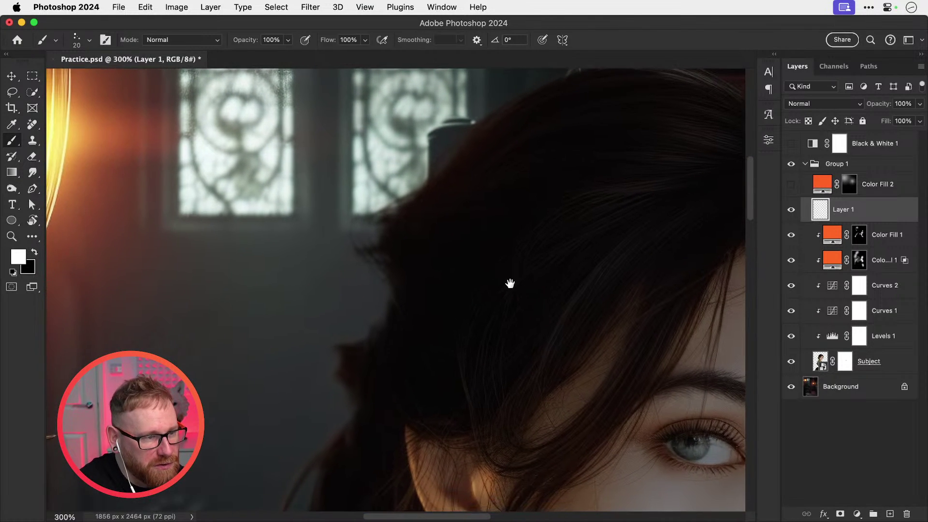
pyautogui.press('i')
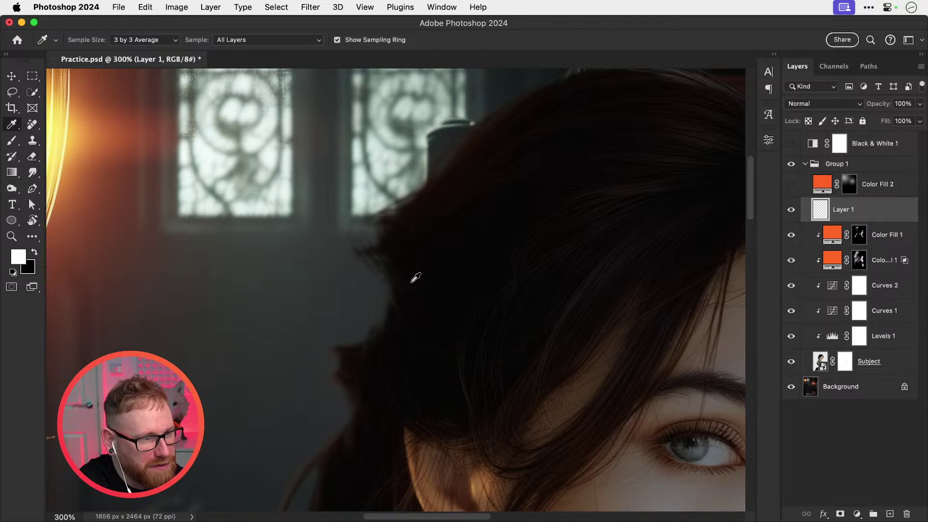
pyautogui.click(411, 283)
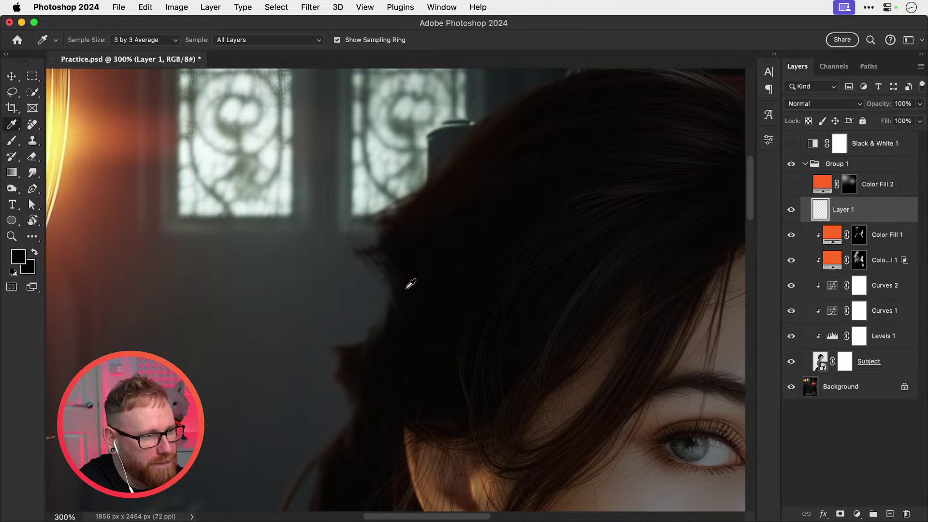
pyautogui.press('b')
# Step: Adjust the hair brush size to 15 px for working on the hair's back edge
pyautogui.moveTo(406, 292); pyautogui.dragTo(406, 245)
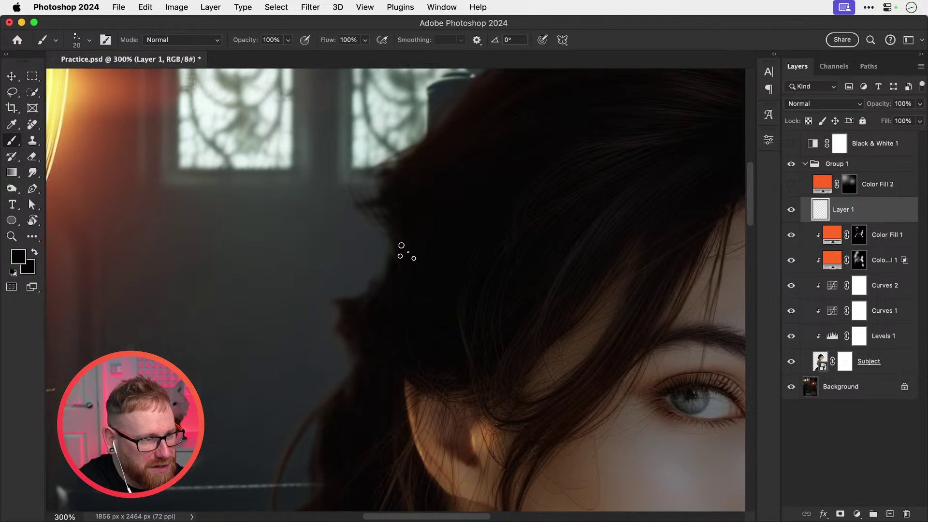
pyautogui.press('[')
pyautogui.press('[')
pyautogui.press('[')
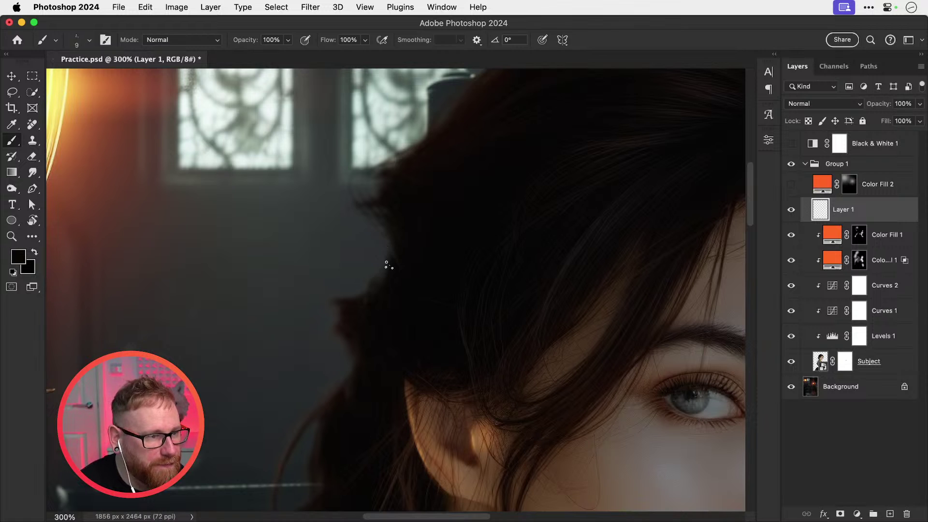
pyautogui.press(']')
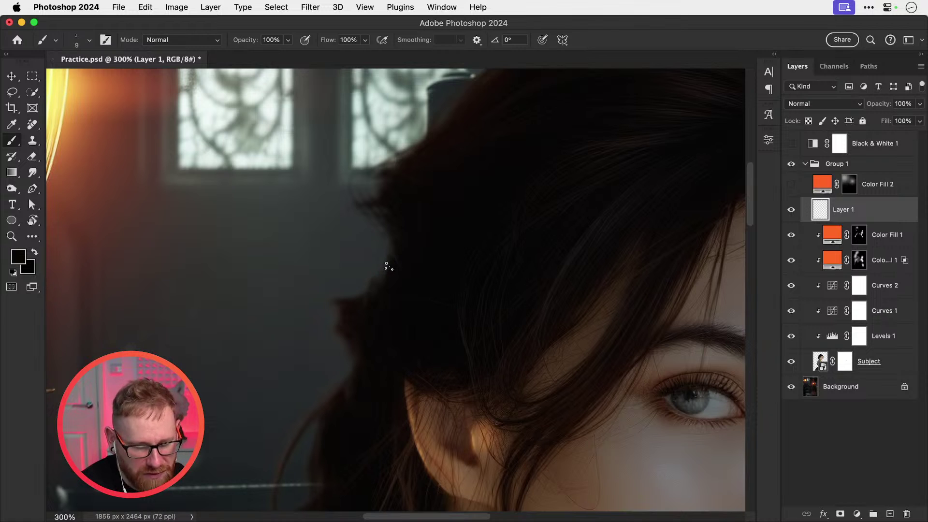
pyautogui.press(']')
pyautogui.press(']')
pyautogui.press(']')
pyautogui.press(']')
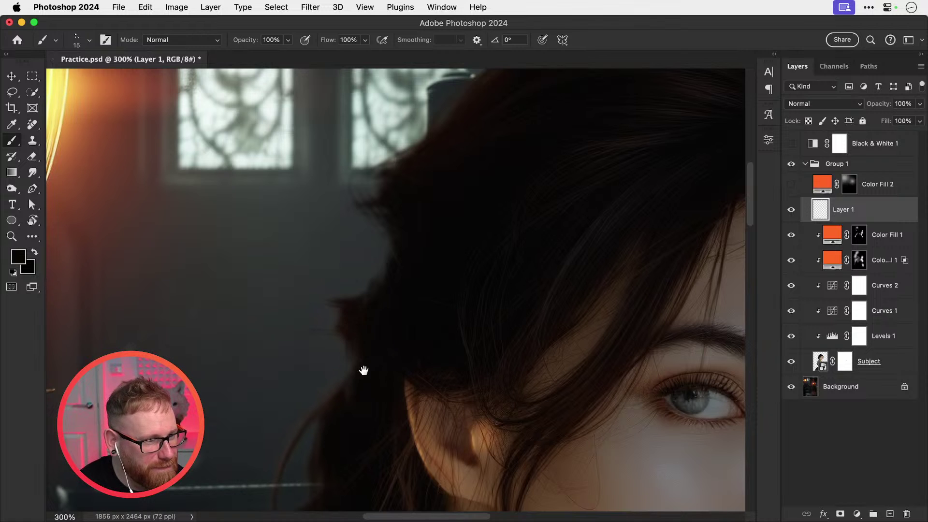
# Step: Reduce the hair brush to 5 px for fine strands behind the ear
pyautogui.scroll(-5, 363, 369)
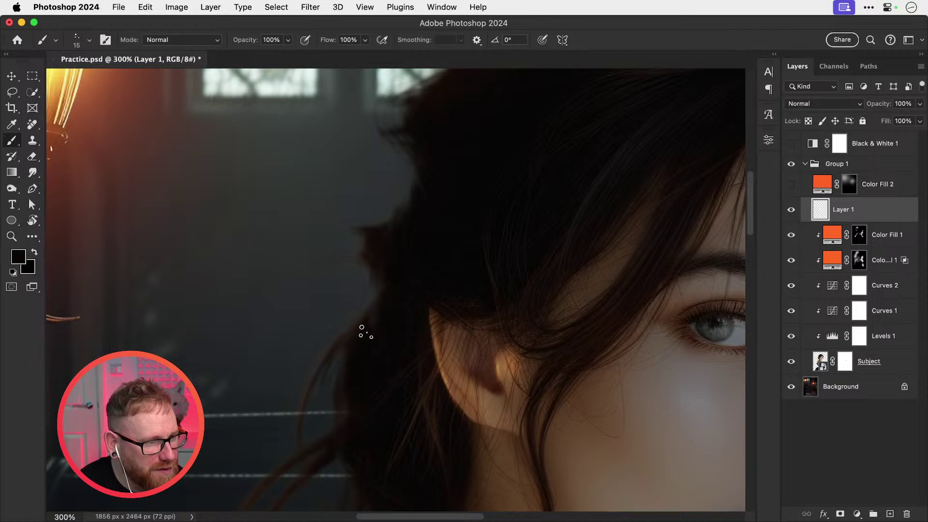
pyautogui.scroll(-5, 382, 348)
pyautogui.press('[')
pyautogui.press('[')
pyautogui.press('[')
pyautogui.press('[')
pyautogui.press('[')
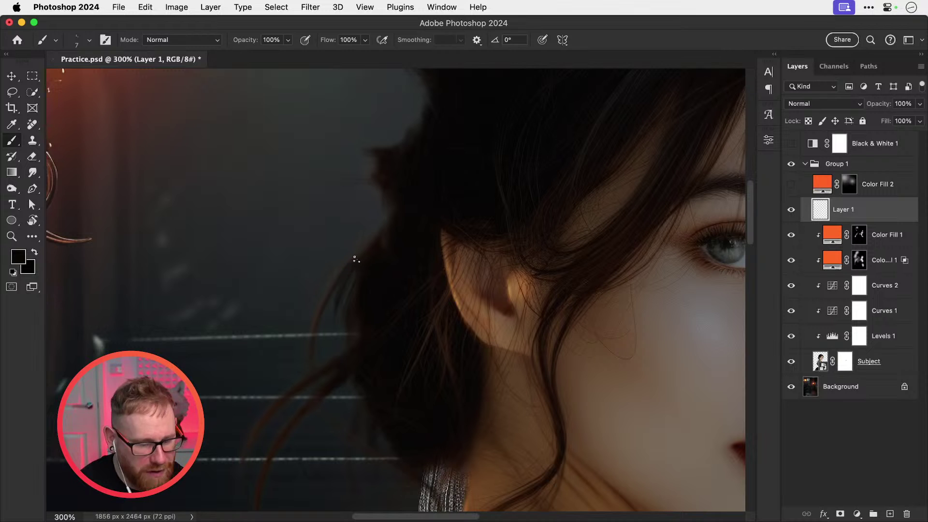
pyautogui.press('[')
pyautogui.press('[')
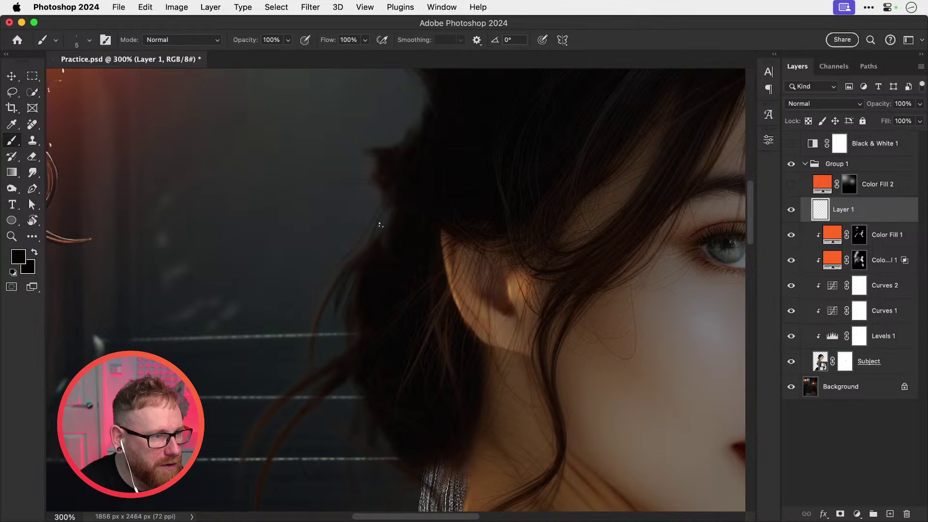
# Step: Try one long curved dark strand sweeping outward from the loose hair behind the neck, and undo it
pyautogui.scroll(-3, 372, 285)
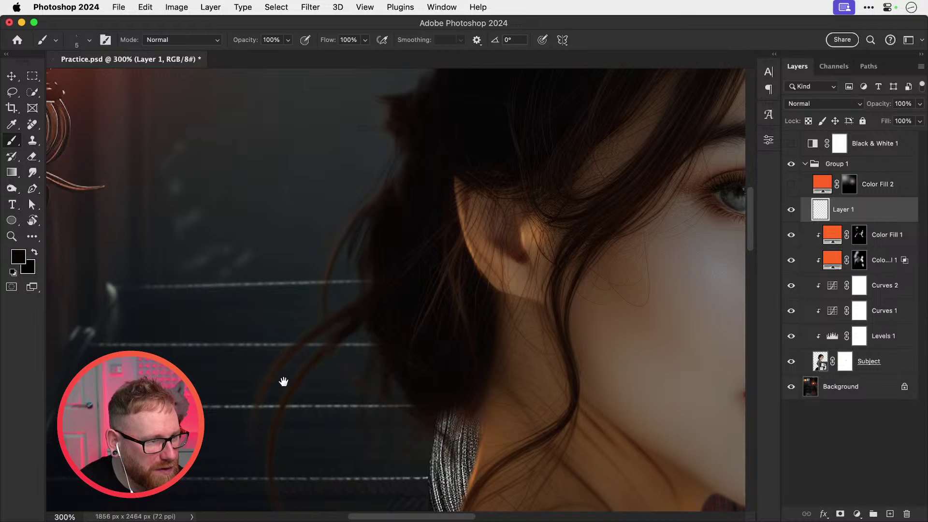
pyautogui.scroll(-3, 333, 290)
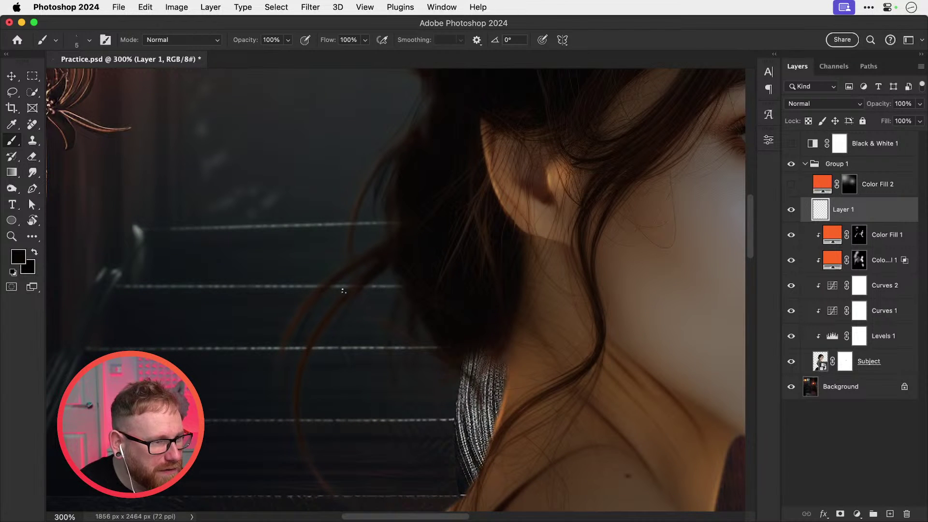
pyautogui.moveTo(382, 231)
pyautogui.mouseDown()
pyautogui.moveTo(260, 329)
pyautogui.moveTo(243, 381)
pyautogui.moveTo(291, 423)
pyautogui.mouseUp()
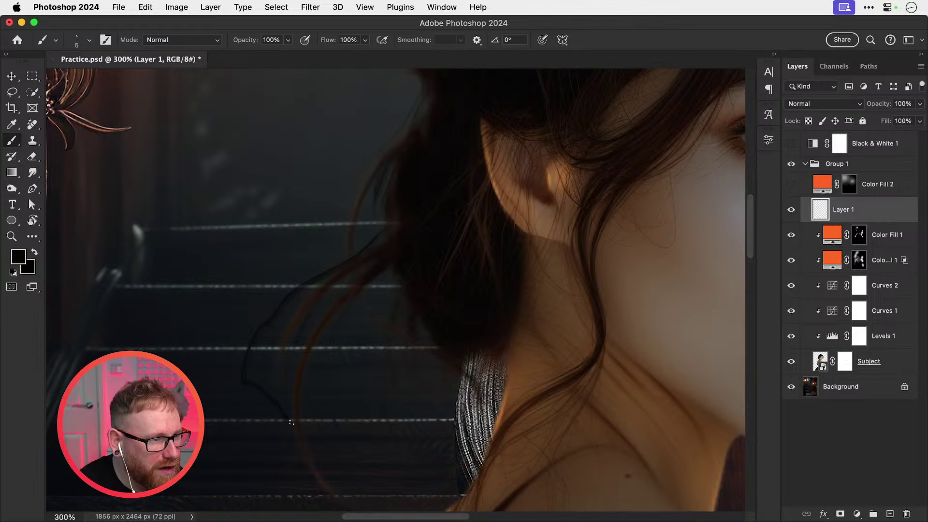
pyautogui.press('super+z')
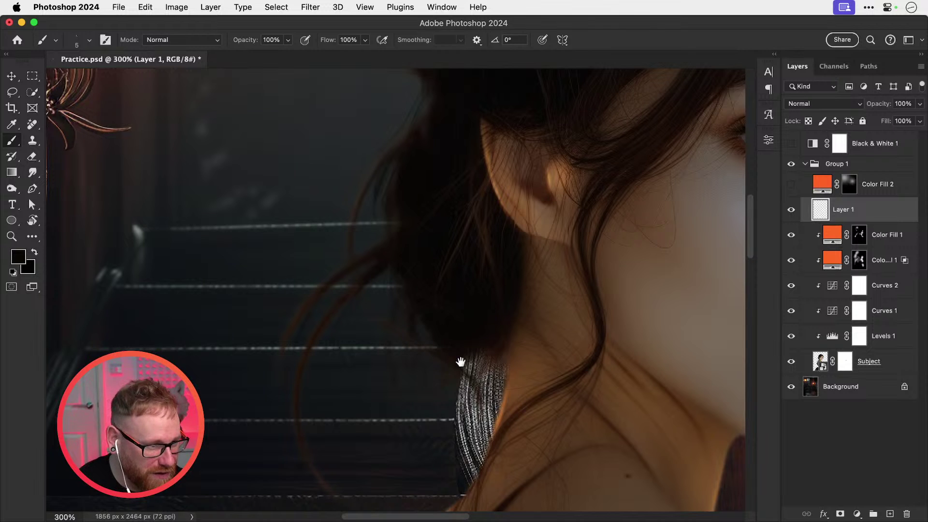
# Step: Paint short dark strands from the lower edge of the bun down over the ribbed collar
pyautogui.scroll(-2, 466, 338)
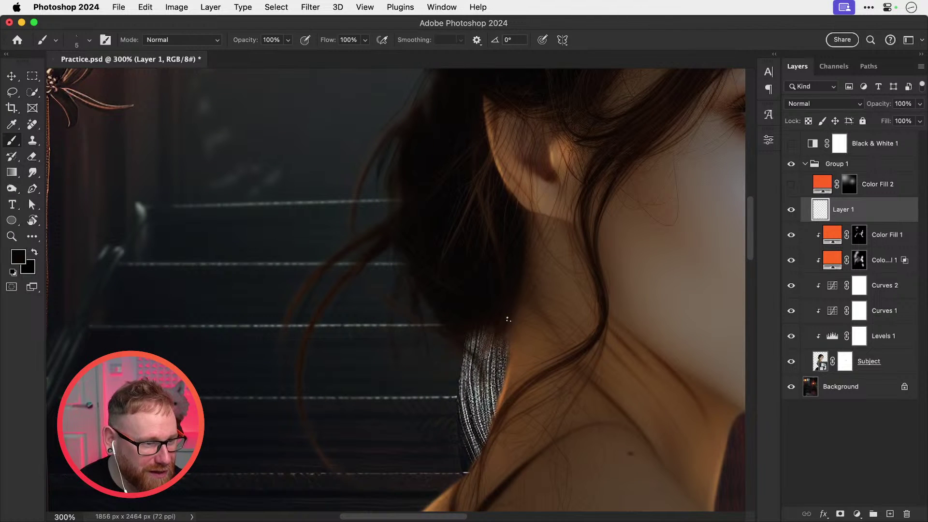
pyautogui.moveTo(493, 335); pyautogui.dragTo(485, 390)
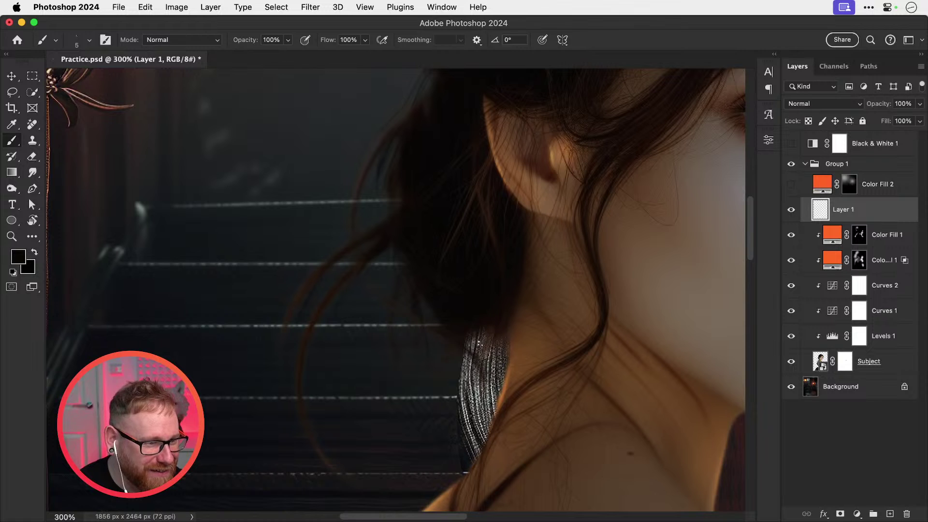
pyautogui.moveTo(476, 348); pyautogui.dragTo(467, 382)
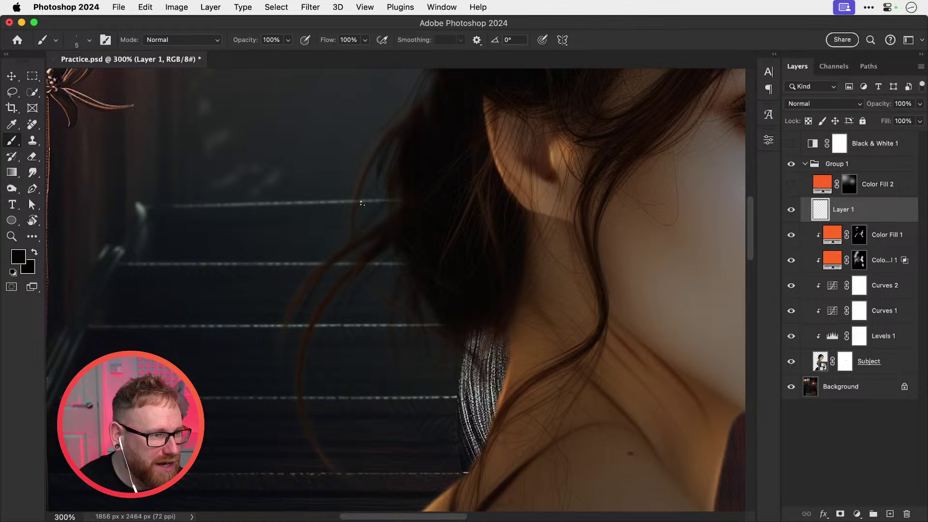
# Step: Try a run of short parallel dark strokes along the back edge of the hair, and undo them all
pyautogui.moveTo(378, 194); pyautogui.dragTo(312, 334)
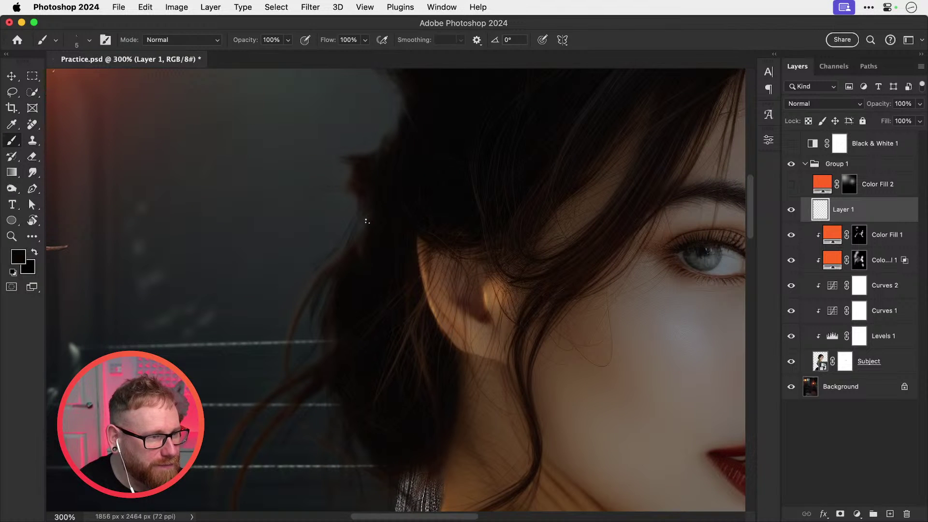
pyautogui.moveTo(377, 228)
pyautogui.mouseDown()
pyautogui.moveTo(351, 295)
pyautogui.moveTo(292, 303)
pyautogui.moveTo(295, 310)
pyautogui.mouseUp()
pyautogui.moveTo(324, 295); pyautogui.dragTo(290, 327)
pyautogui.moveTo(319, 310); pyautogui.dragTo(301, 324)
pyautogui.moveTo(326, 265); pyautogui.dragTo(299, 290)
pyautogui.moveTo(327, 252); pyautogui.dragTo(306, 274)
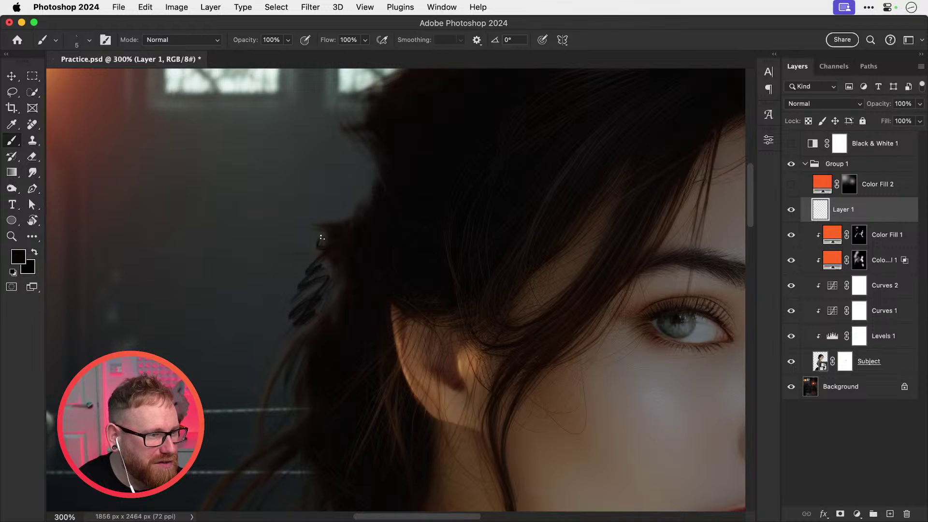
pyautogui.moveTo(326, 226); pyautogui.dragTo(308, 240)
pyautogui.moveTo(320, 220); pyautogui.dragTo(307, 214)
pyautogui.press('super+z')
pyautogui.press('super+z')
pyautogui.press('super+z')
pyautogui.press('super+z')
pyautogui.press('super+z')
pyautogui.press('super+z')
pyautogui.press('super+z')
pyautogui.press('super+z')
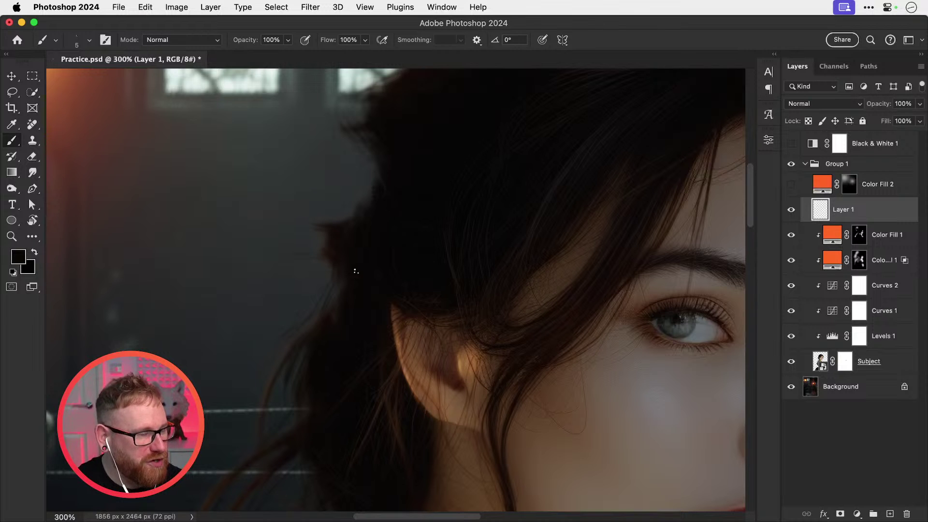
pyautogui.press('super+z')
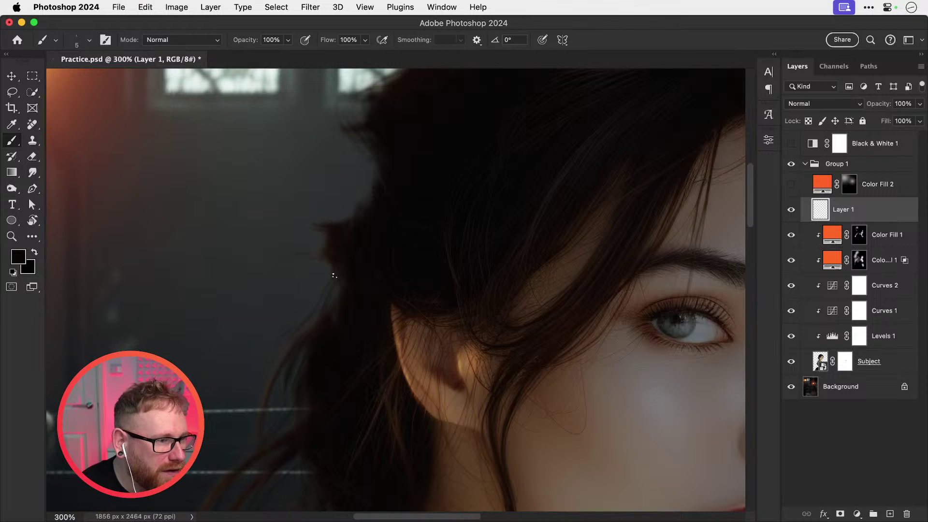
# Step: Paint fine dark flyaway strands outward from the protruding tuft behind the ear, undoing and redrawing strokes as needed
pyautogui.moveTo(334, 274); pyautogui.dragTo(306, 313)
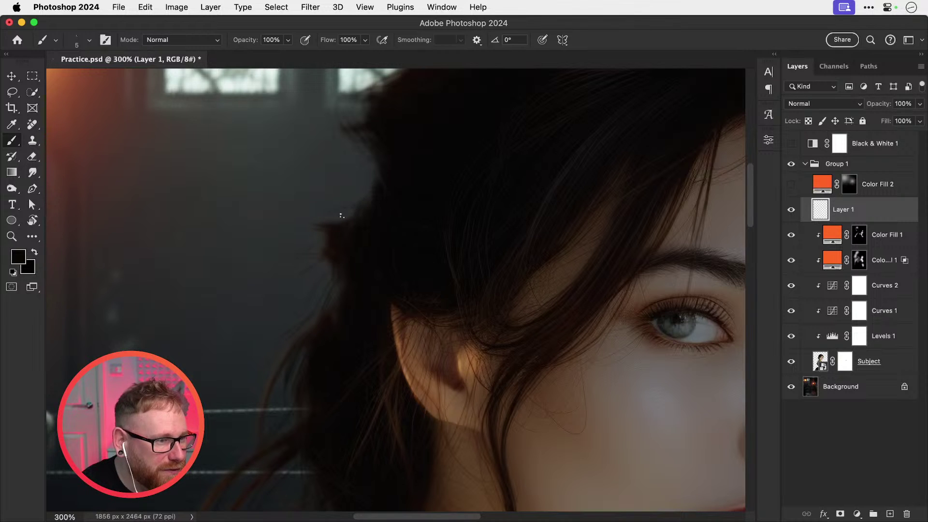
pyautogui.moveTo(353, 243); pyautogui.dragTo(337, 299)
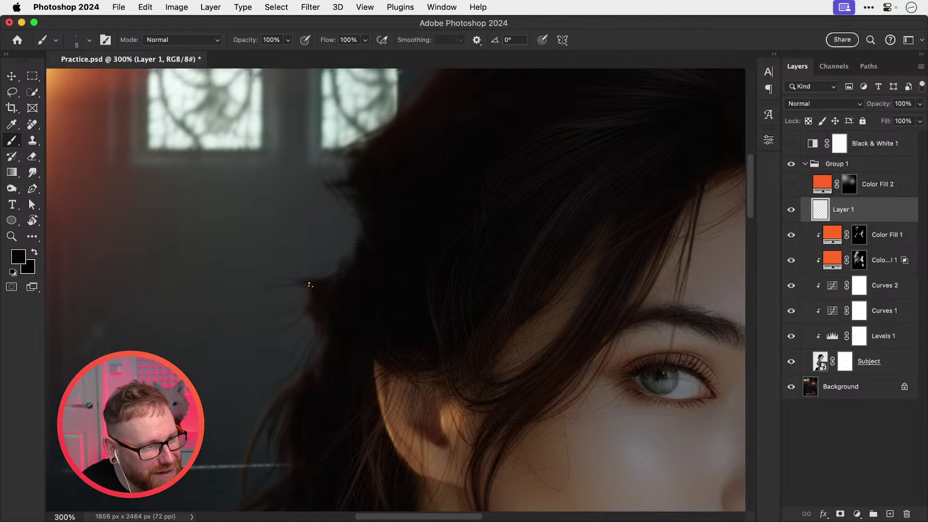
pyautogui.press('super+z')
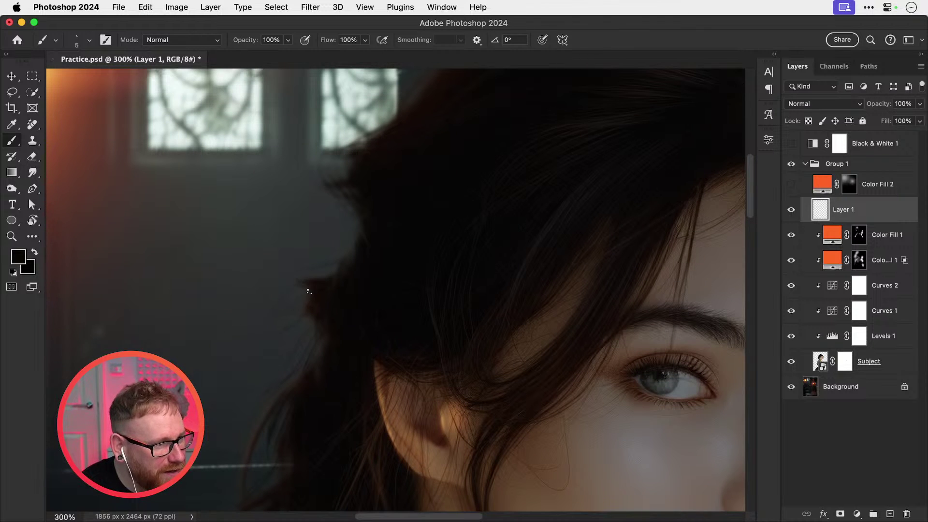
pyautogui.press('super+z')
pyautogui.moveTo(316, 294); pyautogui.dragTo(267, 291)
pyautogui.press('super+z')
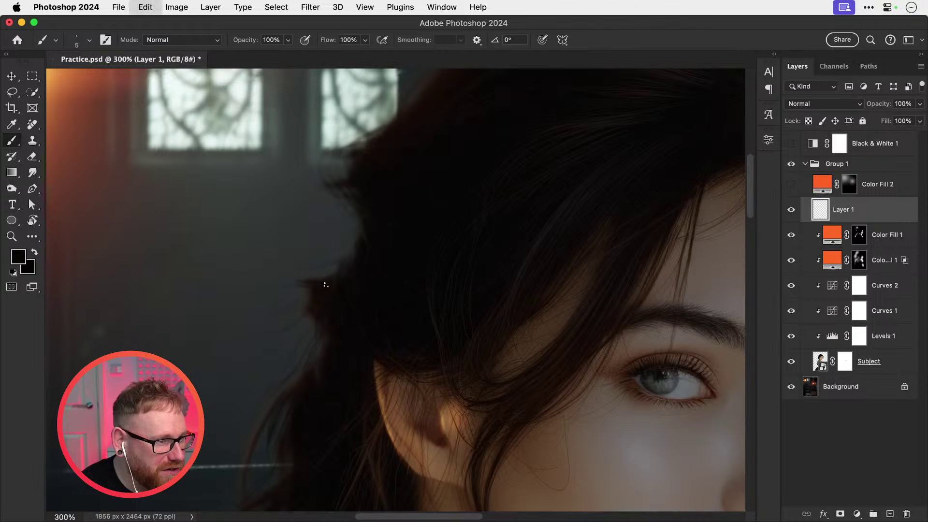
pyautogui.moveTo(324, 283); pyautogui.dragTo(237, 316)
pyautogui.press('super+z')
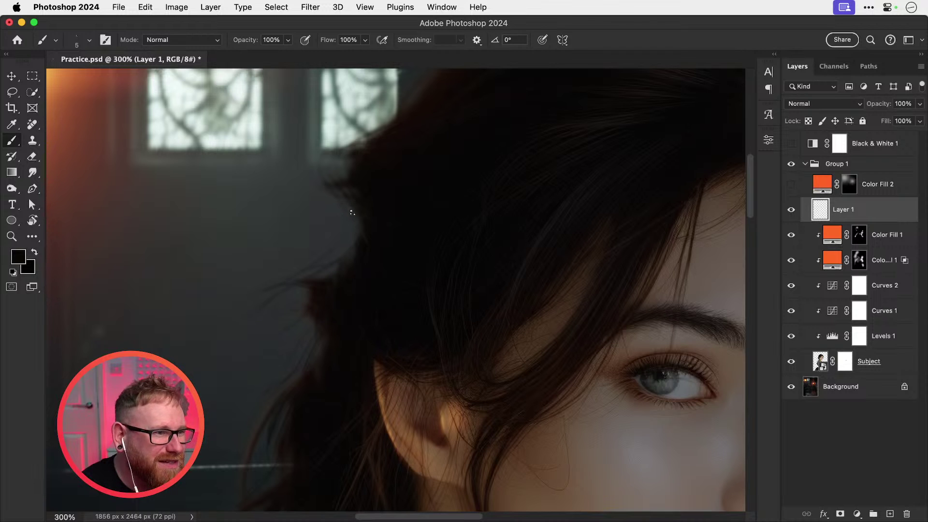
# Step: Try the hair brush at 15 px and 10 px on the hair's upper back edge, and undo the test strand
pyautogui.scroll(3, 338, 223)
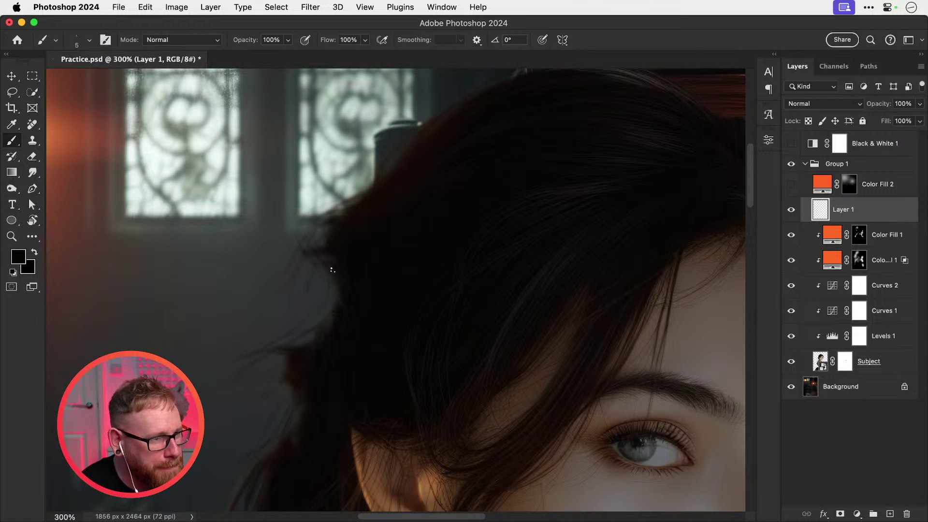
pyautogui.press(']')
pyautogui.press(']')
pyautogui.press(']')
pyautogui.press(']')
pyautogui.press(']')
pyautogui.press(']')
pyautogui.press(']')
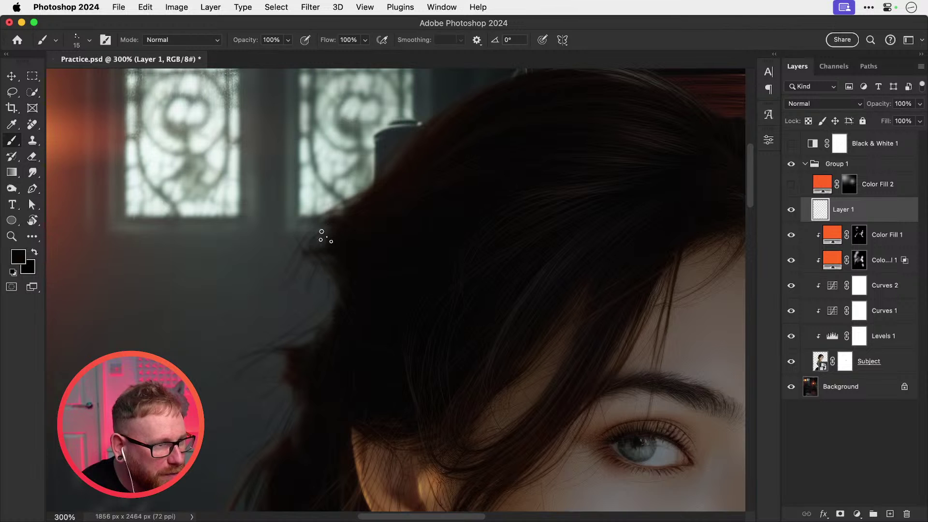
pyautogui.press('[')
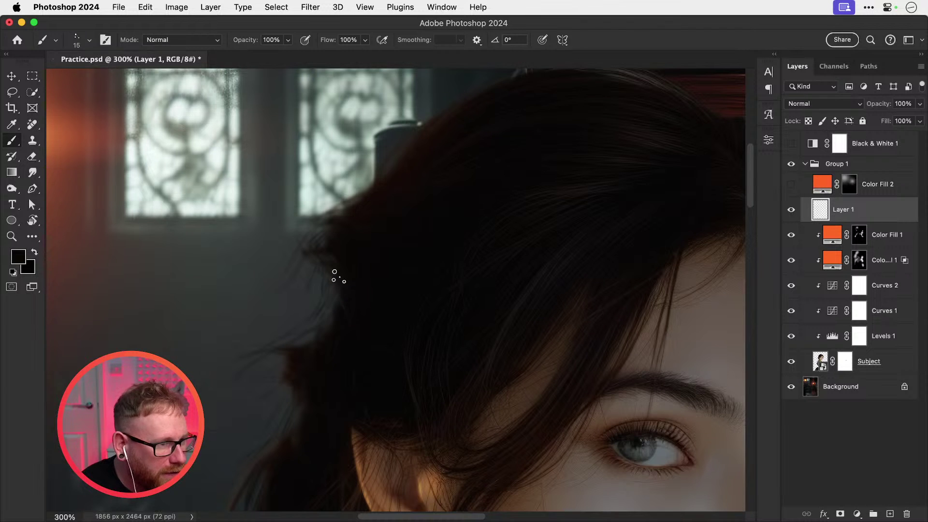
pyautogui.moveTo(327, 256)
pyautogui.mouseDown()
pyautogui.moveTo(306, 295)
pyautogui.moveTo(308, 286)
pyautogui.moveTo(306, 334)
pyautogui.mouseUp()
pyautogui.press('super+z')
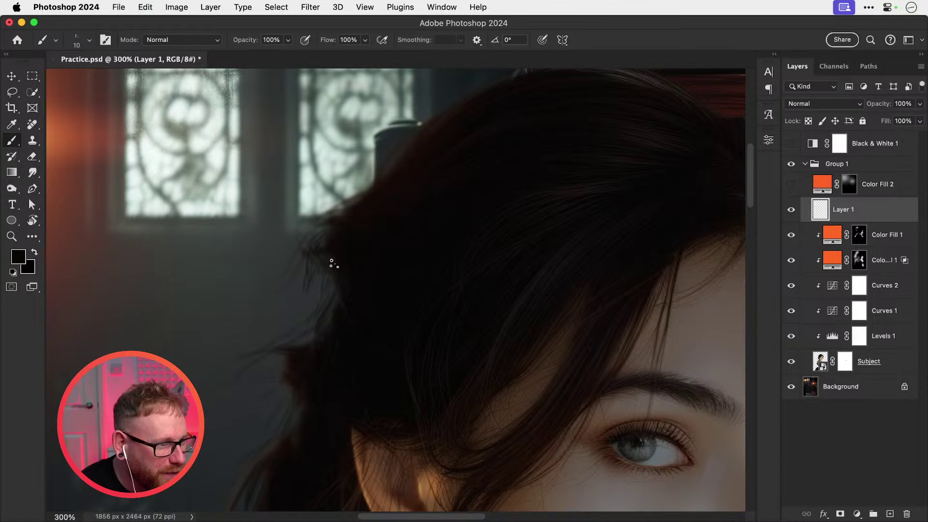
# Step: Enlarge the hair brush to 30 px and paint two downward strokes filling the hollow in the hair's upper back edge
pyautogui.press(']')
pyautogui.press(']')
pyautogui.press(']')
pyautogui.press(']')
pyautogui.moveTo(327, 269); pyautogui.dragTo(321, 317)
pyautogui.moveTo(357, 274); pyautogui.dragTo(308, 350)
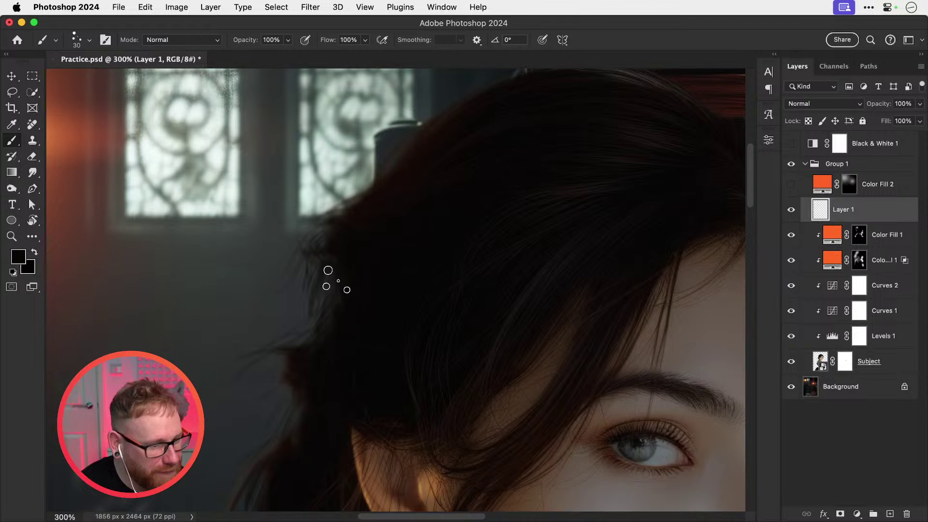
# Step: Reduce the hair brush to 8 px and paint thin loose strands down and outward over the filled back edge of the hair
pyautogui.press('[')
pyautogui.press('[')
pyautogui.press('[')
pyautogui.press('[')
pyautogui.moveTo(331, 258); pyautogui.dragTo(294, 335)
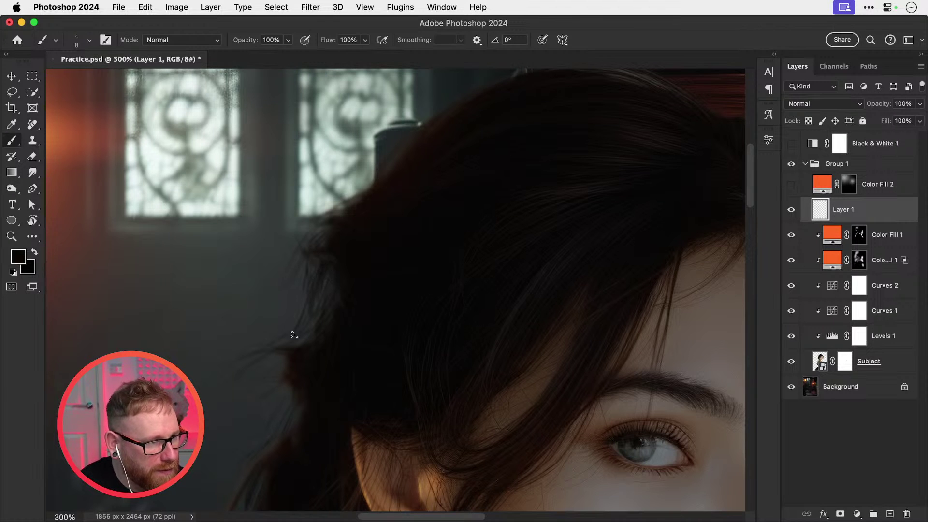
pyautogui.moveTo(320, 272); pyautogui.dragTo(282, 316)
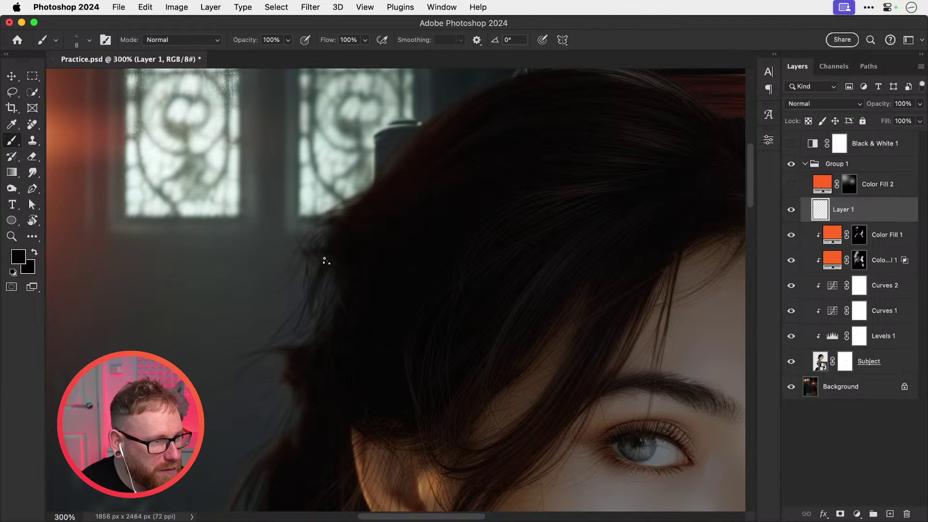
pyautogui.moveTo(325, 262)
pyautogui.mouseDown()
pyautogui.moveTo(315, 314)
pyautogui.moveTo(330, 301)
pyautogui.mouseUp()
pyautogui.moveTo(344, 264); pyautogui.dragTo(318, 336)
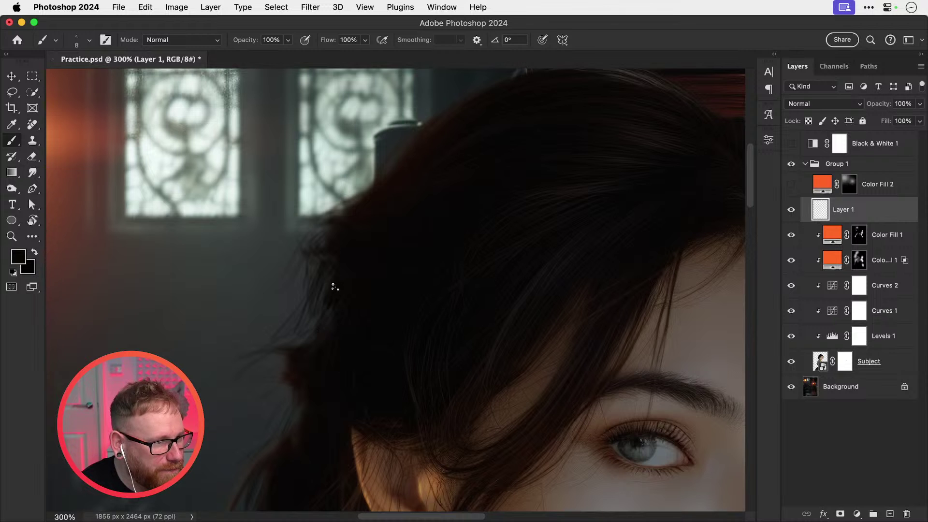
# Step: Paint thin loose strands with the 8 px hair brush along the hair's back edge and up toward the crown
pyautogui.moveTo(334, 286)
pyautogui.mouseDown()
pyautogui.moveTo(296, 349)
pyautogui.moveTo(284, 342)
pyautogui.moveTo(289, 327)
pyautogui.moveTo(270, 348)
pyautogui.mouseUp()
pyautogui.moveTo(356, 274); pyautogui.dragTo(284, 335)
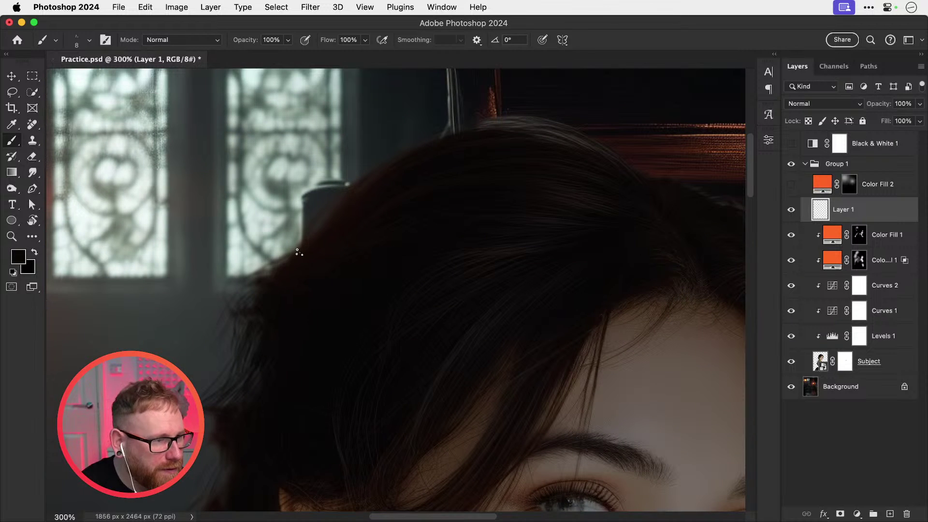
pyautogui.moveTo(314, 237); pyautogui.dragTo(257, 269)
pyautogui.moveTo(330, 215); pyautogui.dragTo(278, 286)
pyautogui.moveTo(382, 219); pyautogui.dragTo(277, 246)
pyautogui.moveTo(403, 256); pyautogui.dragTo(288, 225)
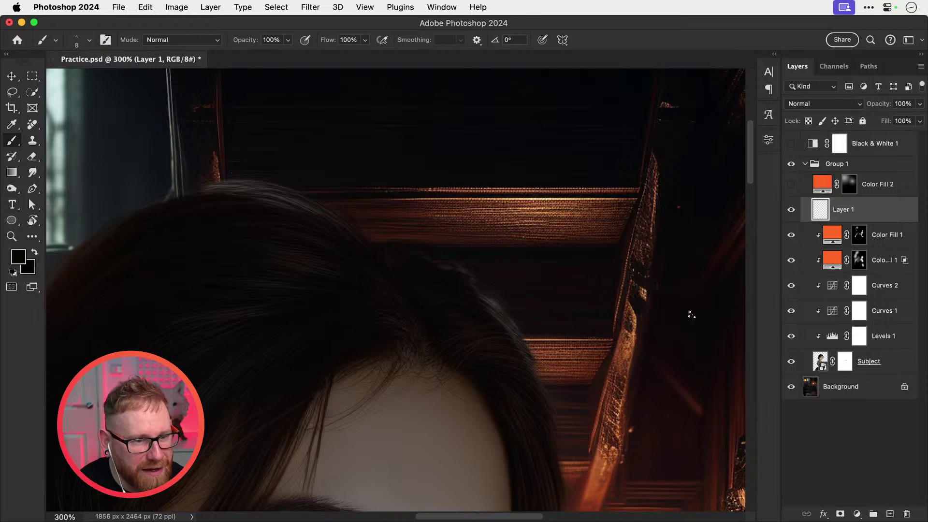
# Step: Add a Levels adjustment layer directly above the Background and brighten it by setting the midtone value to 3.23
pyautogui.click(828, 390)
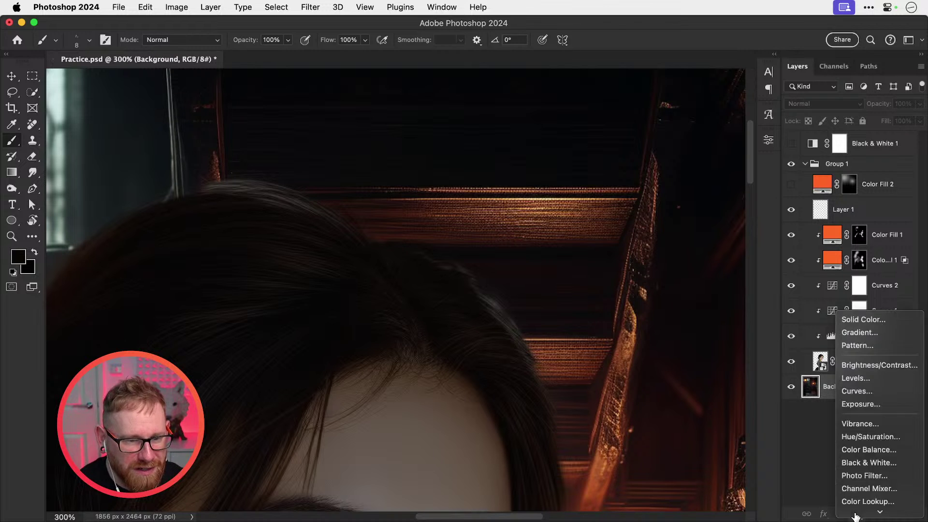
pyautogui.click(857, 514)
pyautogui.click(873, 374)
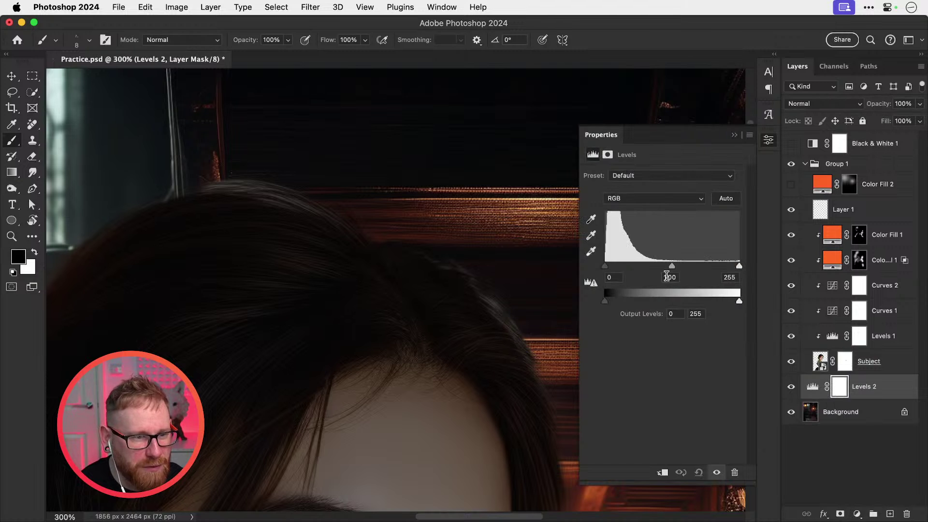
pyautogui.moveTo(672, 266); pyautogui.dragTo(630, 269)
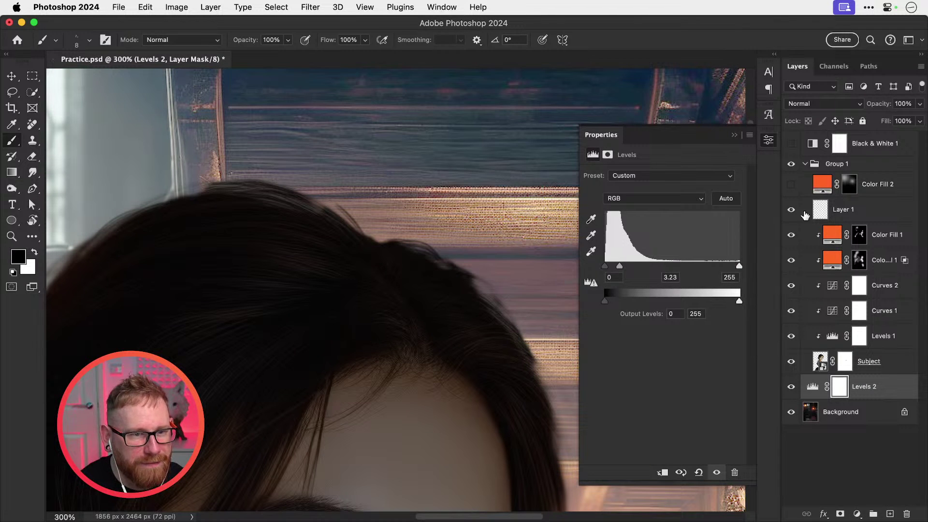
# Step: Paint fine flyaway strands on Layer 1 around the parting at the top of the head, undoing and redrawing strokes as needed
pyautogui.click(832, 212)
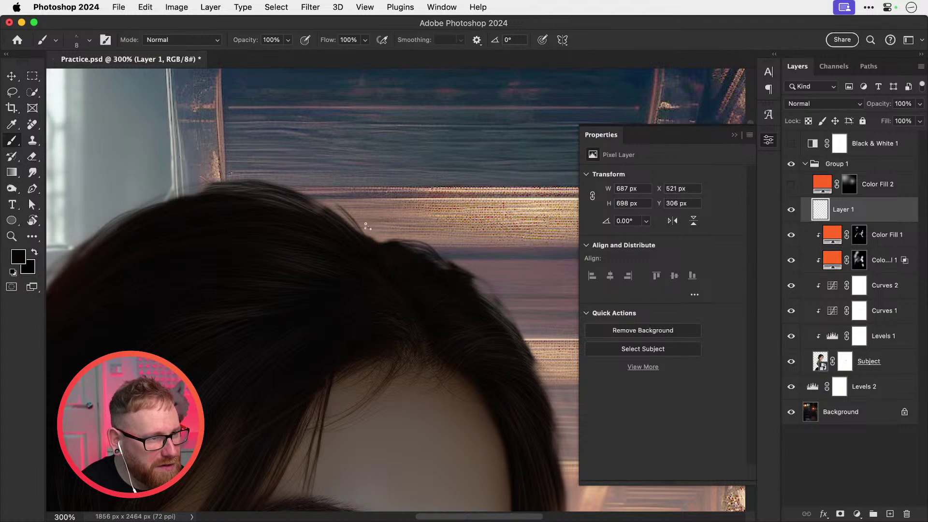
pyautogui.moveTo(373, 252)
pyautogui.mouseDown()
pyautogui.moveTo(335, 202)
pyautogui.moveTo(362, 247)
pyautogui.moveTo(307, 190)
pyautogui.moveTo(367, 242)
pyautogui.moveTo(310, 192)
pyautogui.moveTo(387, 240)
pyautogui.moveTo(364, 215)
pyautogui.moveTo(374, 242)
pyautogui.moveTo(377, 231)
pyautogui.moveTo(384, 245)
pyautogui.moveTo(386, 213)
pyautogui.mouseUp()
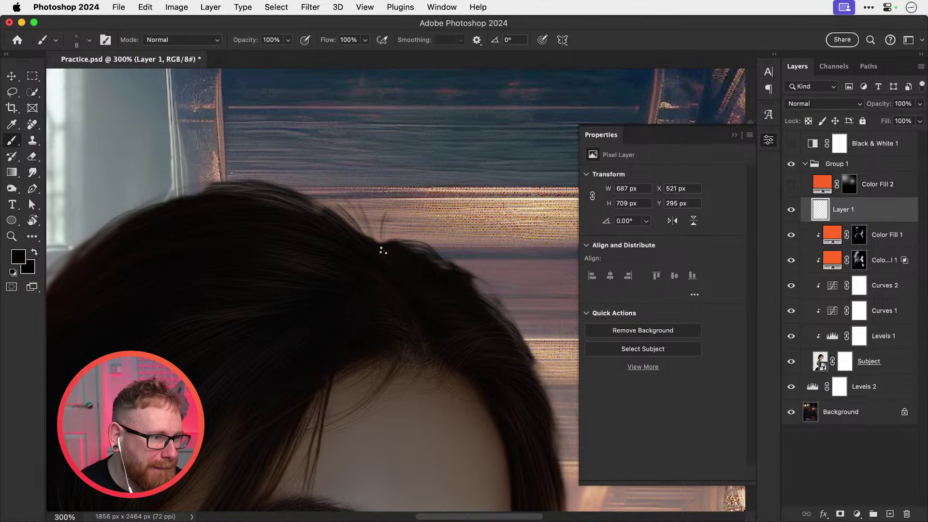
pyautogui.press('super+z')
pyautogui.moveTo(379, 246)
pyautogui.mouseDown()
pyautogui.moveTo(416, 236)
pyautogui.moveTo(367, 243)
pyautogui.moveTo(388, 233)
pyautogui.moveTo(392, 249)
pyautogui.moveTo(384, 241)
pyautogui.moveTo(420, 242)
pyautogui.moveTo(386, 248)
pyautogui.moveTo(438, 264)
pyautogui.mouseUp()
pyautogui.press('super+z')
pyautogui.press('super+z')
pyautogui.press('super+z')
pyautogui.press('super+z')
pyautogui.moveTo(388, 240); pyautogui.dragTo(485, 284)
pyautogui.moveTo(485, 301)
pyautogui.mouseDown()
pyautogui.moveTo(411, 280)
pyautogui.moveTo(425, 277)
pyautogui.moveTo(448, 308)
pyautogui.mouseUp()
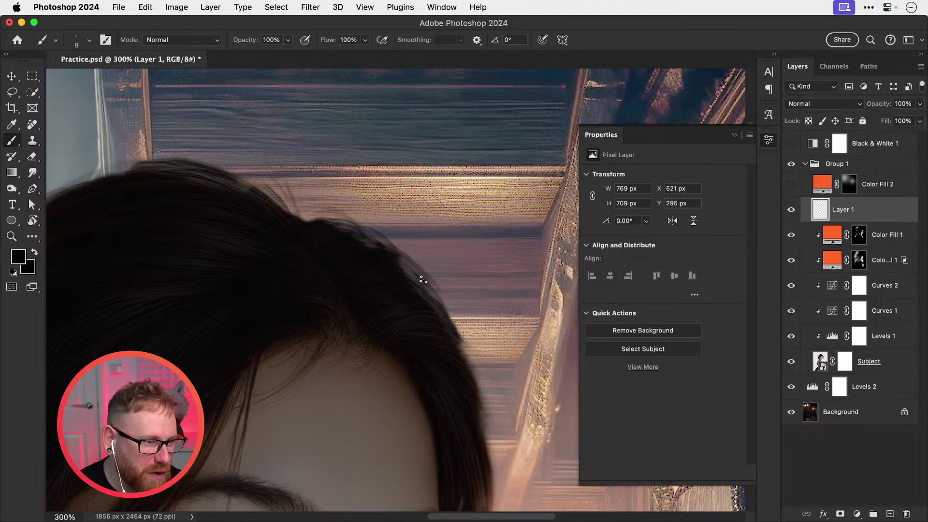
# Step: Paint thin strands down the hair's outer edge from the crown past the forehead to eye level, undoing unwanted strokes
pyautogui.moveTo(423, 280)
pyautogui.mouseDown()
pyautogui.moveTo(448, 332)
pyautogui.moveTo(475, 342)
pyautogui.mouseUp()
pyautogui.moveTo(442, 309); pyautogui.dragTo(492, 366)
pyautogui.moveTo(461, 336)
pyautogui.mouseDown()
pyautogui.moveTo(421, 277)
pyautogui.moveTo(453, 370)
pyautogui.moveTo(426, 286)
pyautogui.moveTo(440, 380)
pyautogui.mouseUp()
pyautogui.press('super+z')
pyautogui.press('super+z')
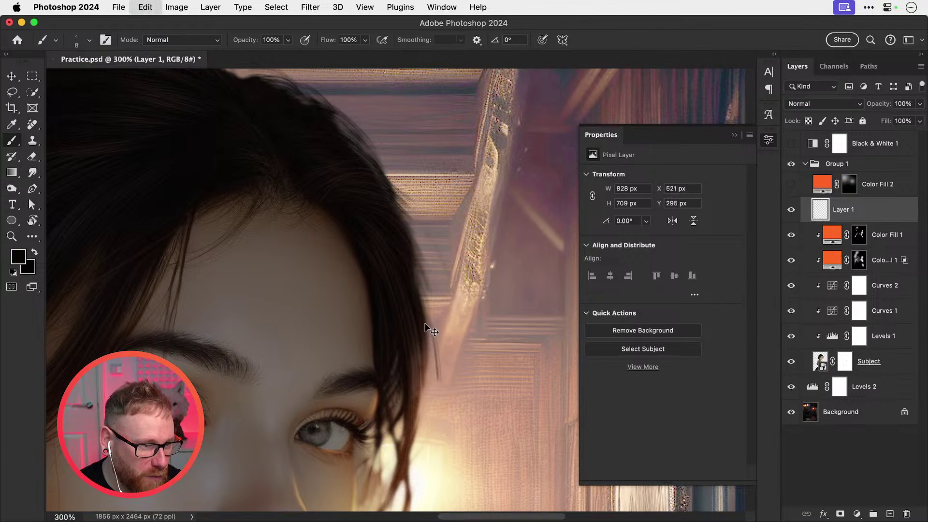
pyautogui.moveTo(426, 324); pyautogui.dragTo(436, 369)
pyautogui.moveTo(423, 333)
pyautogui.mouseDown()
pyautogui.moveTo(430, 378)
pyautogui.moveTo(421, 412)
pyautogui.mouseUp()
pyautogui.moveTo(425, 377)
pyautogui.mouseDown()
pyautogui.moveTo(416, 426)
pyautogui.moveTo(424, 282)
pyautogui.moveTo(410, 370)
pyautogui.mouseUp()
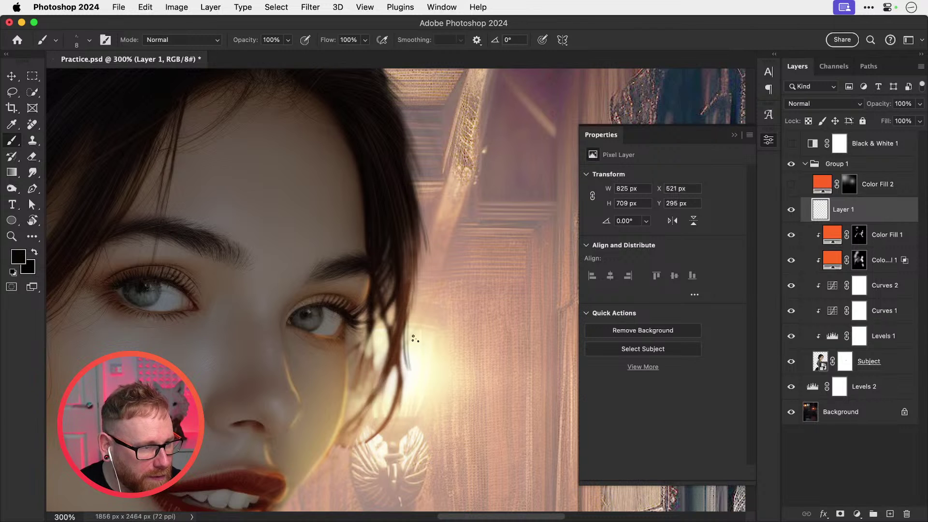
pyautogui.press('super+z')
# Step: Paint thin strands along the front lock hanging beside the far cheek, undoing and redrawing the stroke toward its tip
pyautogui.moveTo(406, 306); pyautogui.dragTo(402, 356)
pyautogui.moveTo(394, 280); pyautogui.dragTo(385, 370)
pyautogui.moveTo(385, 315)
pyautogui.mouseDown()
pyautogui.moveTo(382, 352)
pyautogui.moveTo(402, 379)
pyautogui.moveTo(472, 275)
pyautogui.mouseUp()
pyautogui.moveTo(435, 229)
pyautogui.mouseDown()
pyautogui.moveTo(425, 313)
pyautogui.moveTo(442, 295)
pyautogui.moveTo(426, 343)
pyautogui.mouseUp()
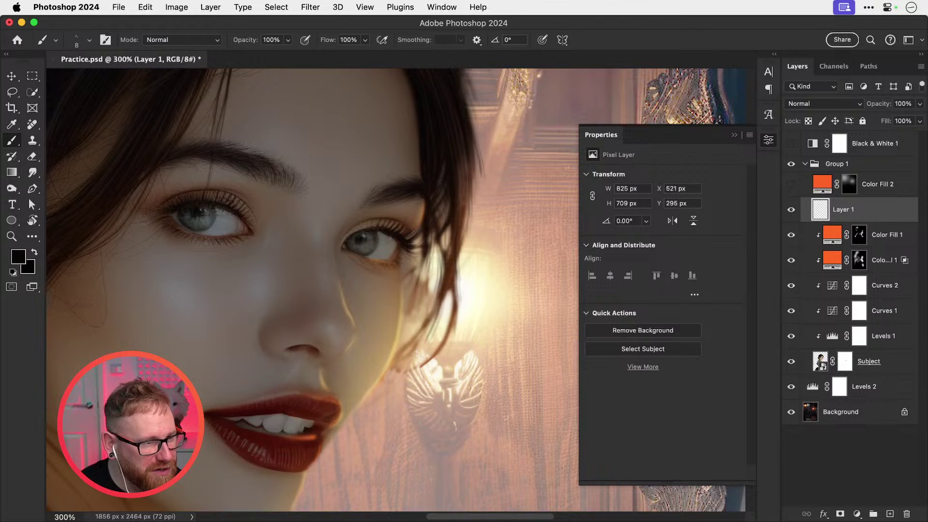
pyautogui.moveTo(452, 281); pyautogui.dragTo(427, 358)
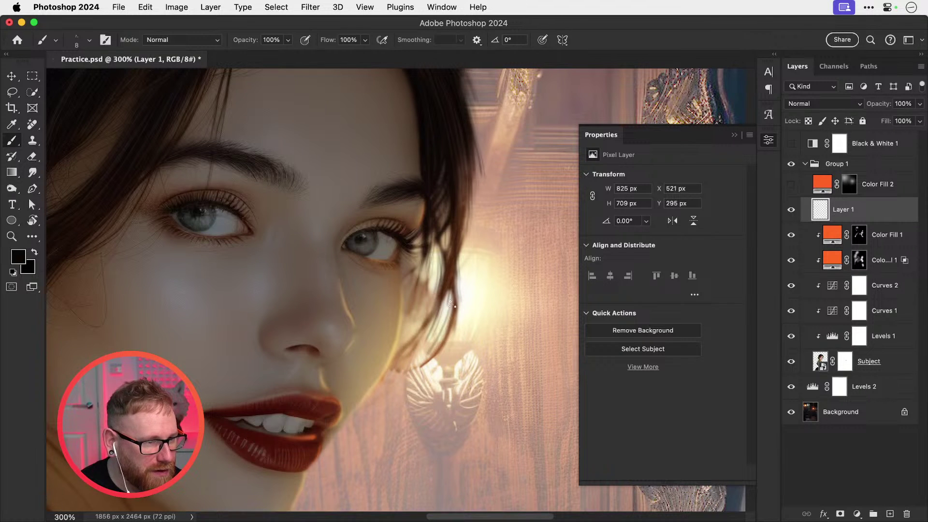
pyautogui.press('super+z')
pyautogui.moveTo(453, 307); pyautogui.dragTo(415, 381)
pyautogui.press('super+z')
pyautogui.press('super+z')
pyautogui.moveTo(438, 344); pyautogui.dragTo(417, 369)
pyautogui.press('super+z')
pyautogui.moveTo(453, 307); pyautogui.dragTo(427, 360)
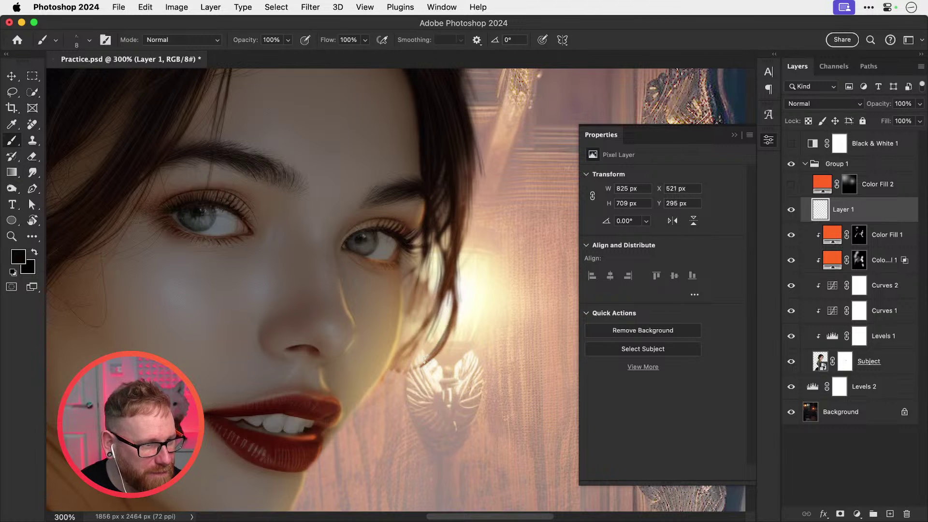
# Step: Reduce the hair brush to 5 px and paint very fine strands between the front lock and the cheek, undoing unwanted strokes
pyautogui.press('[')
pyautogui.press('[')
pyautogui.moveTo(412, 285); pyautogui.dragTo(408, 300)
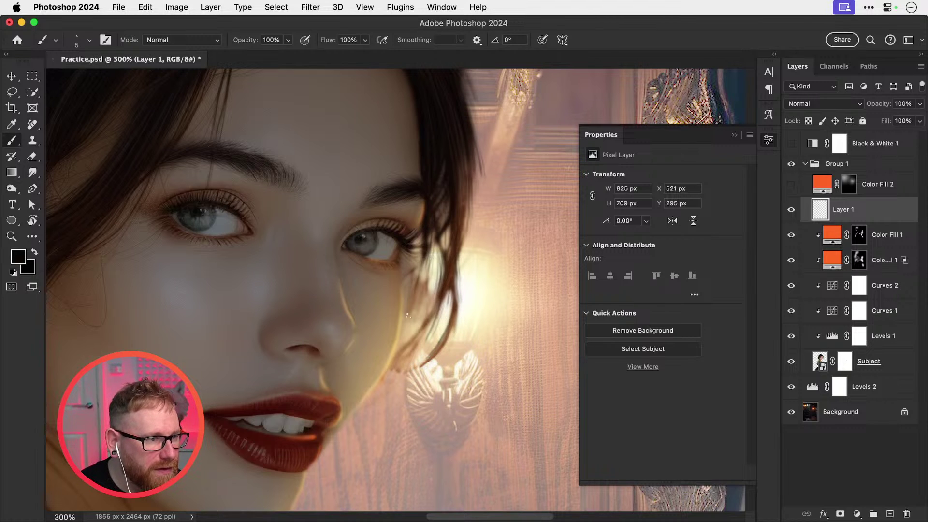
pyautogui.press('super+z')
pyautogui.moveTo(422, 264); pyautogui.dragTo(418, 284)
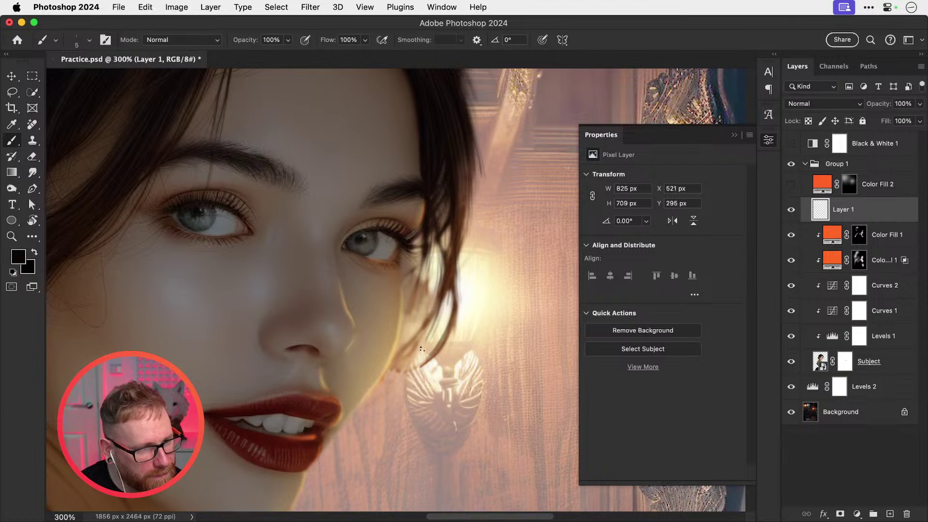
pyautogui.moveTo(429, 360)
pyautogui.mouseDown()
pyautogui.moveTo(410, 393)
pyautogui.moveTo(412, 383)
pyautogui.mouseUp()
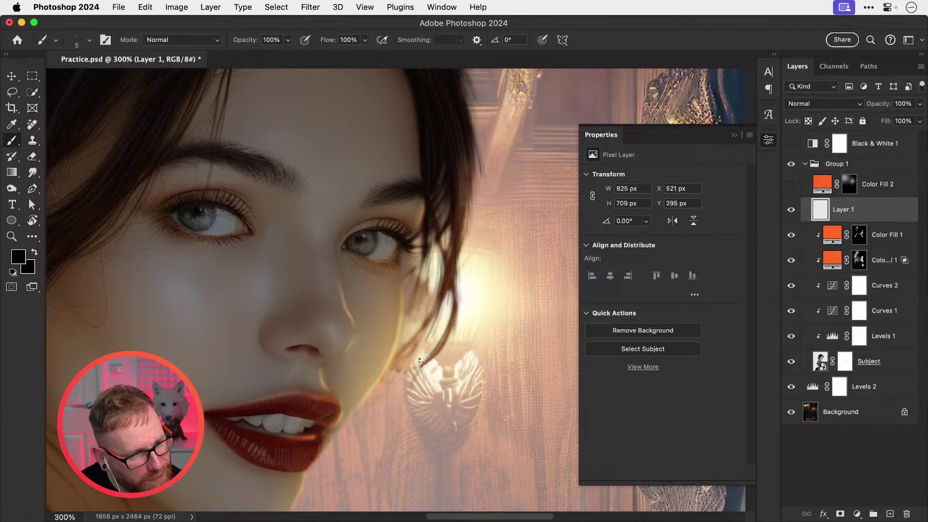
pyautogui.moveTo(436, 260); pyautogui.dragTo(420, 318)
pyautogui.press('super+z')
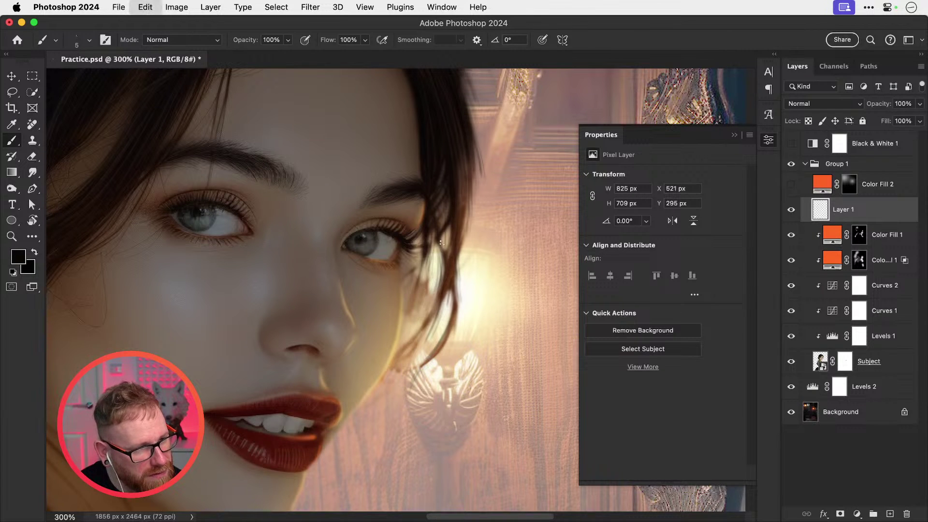
pyautogui.moveTo(443, 255)
pyautogui.mouseDown()
pyautogui.moveTo(424, 318)
pyautogui.moveTo(567, 310)
pyautogui.mouseUp()
# Step: Enlarge the hair brush to 9 px and paint short downward strands under the bun at the nape, adding a finer strand along its outer edge
pyautogui.press('space')
pyautogui.moveTo(361, 305); pyautogui.dragTo(518, 305)
pyautogui.moveTo(382, 323); pyautogui.dragTo(447, 220)
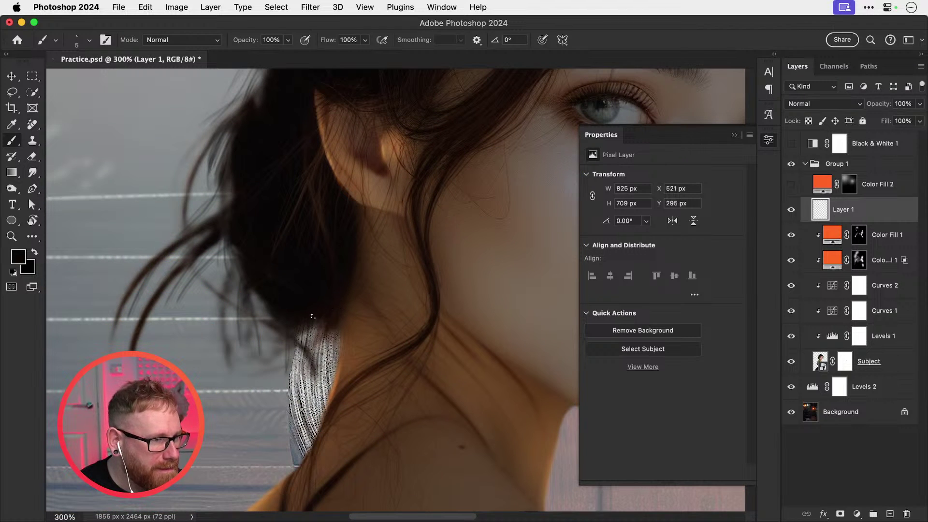
pyautogui.press(']')
pyautogui.press(']')
pyautogui.press(']')
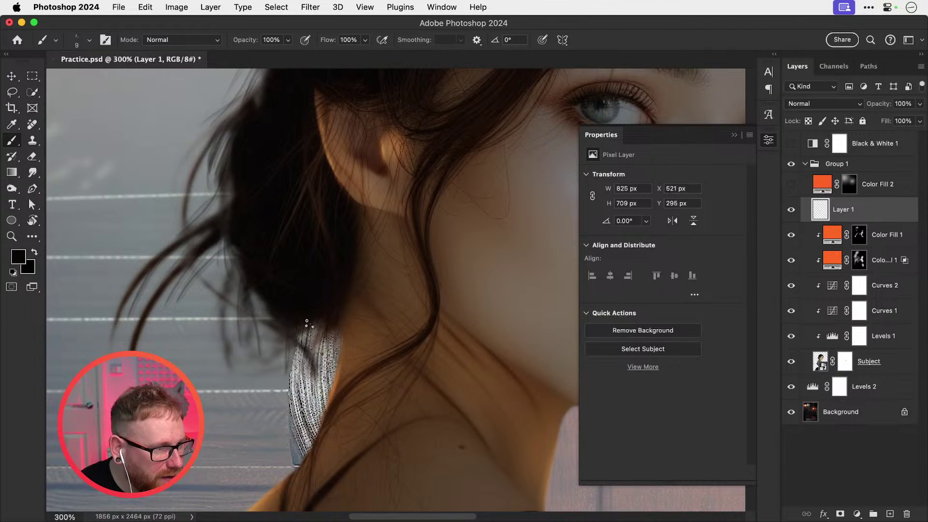
pyautogui.moveTo(307, 323); pyautogui.dragTo(307, 365)
pyautogui.moveTo(313, 326)
pyautogui.mouseDown()
pyautogui.moveTo(312, 364)
pyautogui.moveTo(301, 352)
pyautogui.moveTo(314, 349)
pyautogui.mouseUp()
pyautogui.moveTo(324, 325); pyautogui.dragTo(316, 405)
pyautogui.moveTo(310, 360); pyautogui.dragTo(307, 392)
pyautogui.moveTo(303, 323)
pyautogui.mouseDown()
pyautogui.moveTo(308, 338)
pyautogui.moveTo(321, 333)
pyautogui.mouseUp()
pyautogui.press('[')
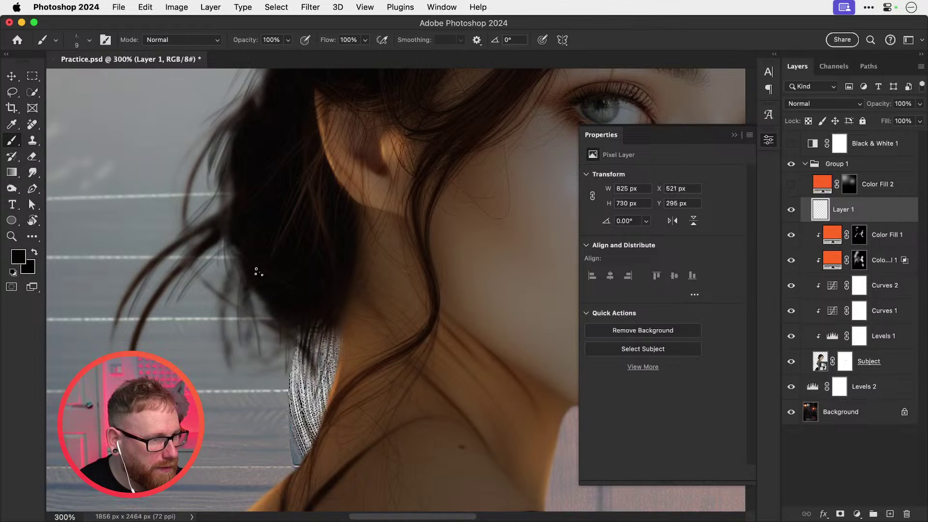
pyautogui.moveTo(258, 274); pyautogui.dragTo(270, 323)
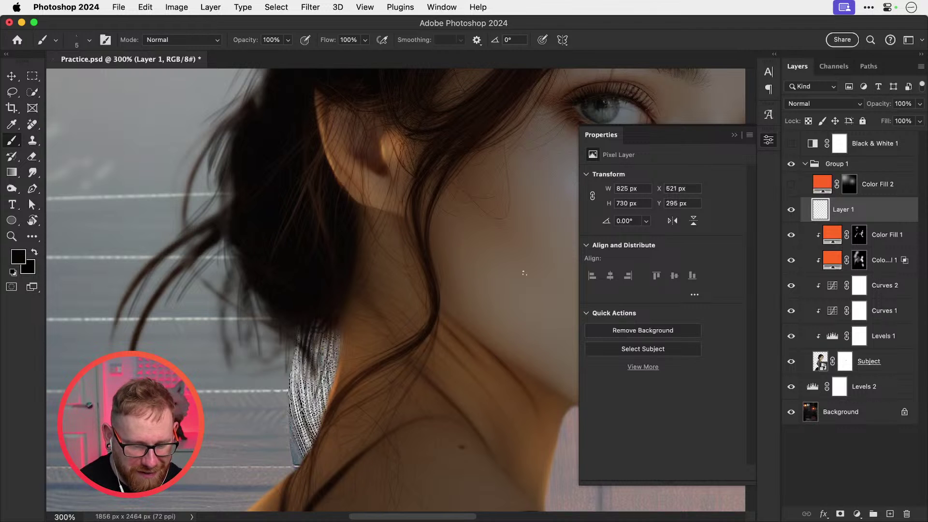
# Step: Hide the Curves 2 adjustment to compare the unshaded subject with the brightened background across the composite
pyautogui.moveTo(530, 258); pyautogui.dragTo(383, 288)
pyautogui.moveTo(468, 245); pyautogui.dragTo(379, 289)
pyautogui.press('super+minus')
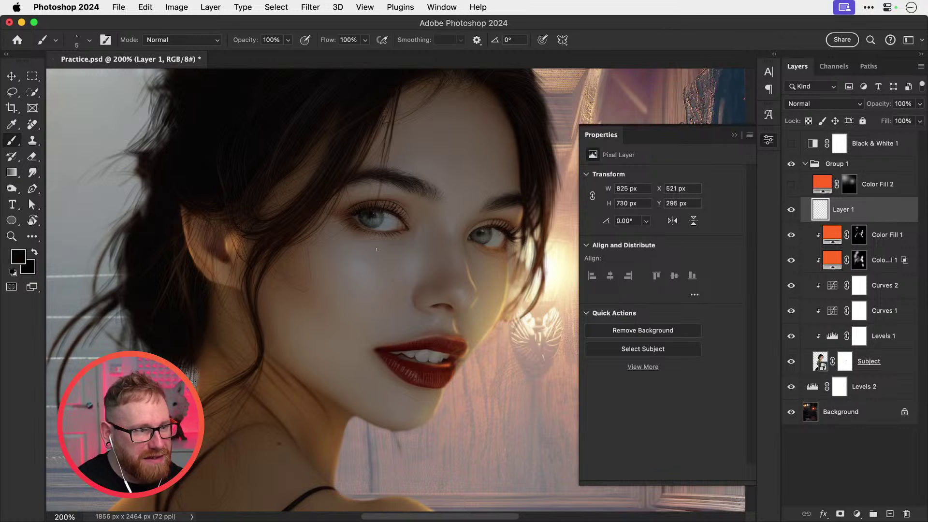
pyautogui.click(792, 286)
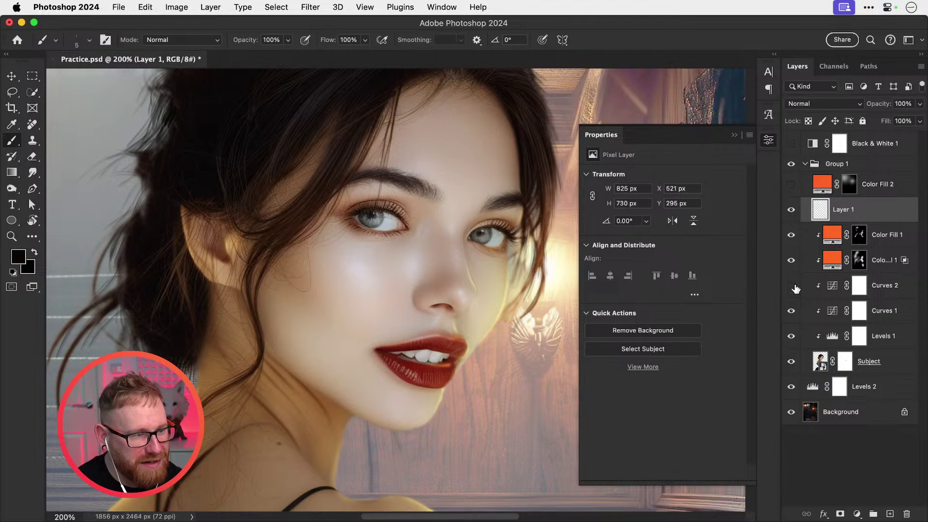
pyautogui.press('super+minus')
pyautogui.press('super+minus')
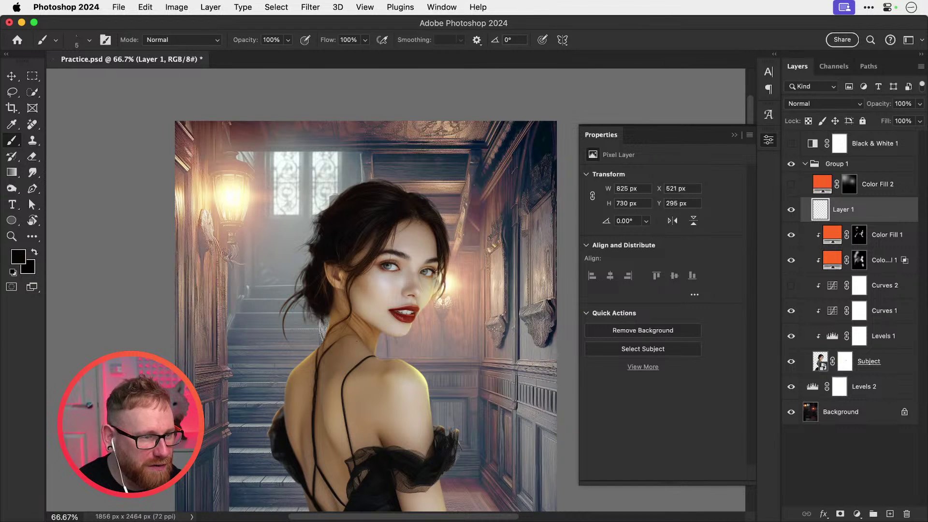
# Step: Sketch an arrow on the wall pointing toward the subject's face, and undo it
pyautogui.moveTo(494, 329)
pyautogui.mouseDown()
pyautogui.moveTo(444, 318)
pyautogui.moveTo(453, 331)
pyautogui.moveTo(466, 304)
pyautogui.mouseUp()
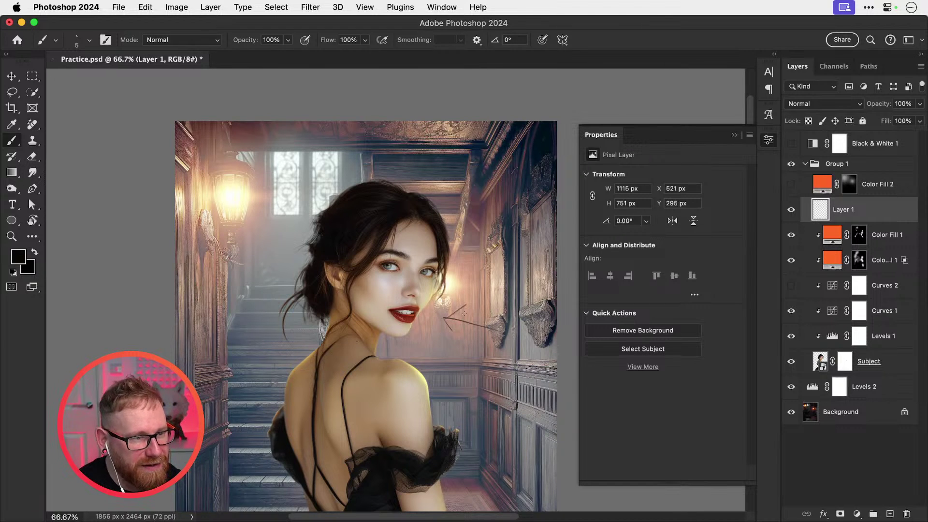
pyautogui.press('super+z')
pyautogui.press('super+z')
pyautogui.press('super+z')
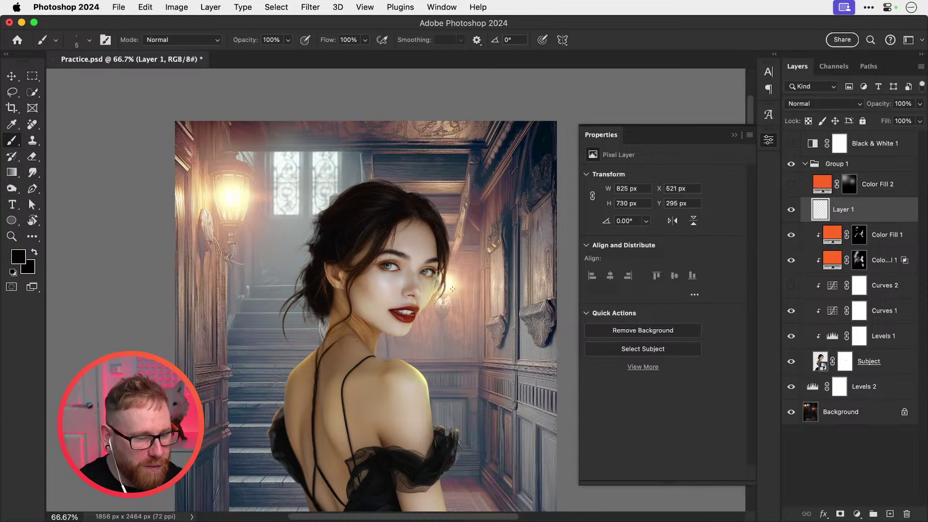
pyautogui.press('super+1')
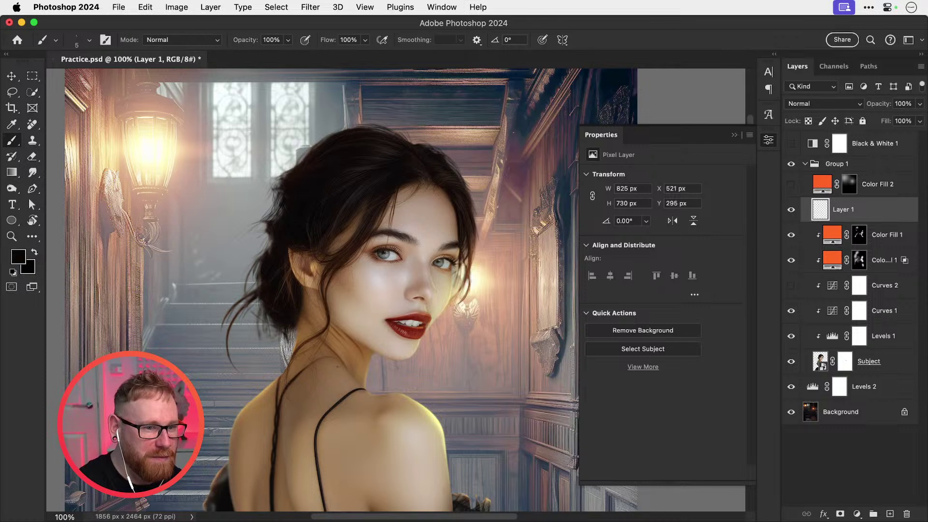
# Step: Show the Curves 2 adjustment again and undo a test stroke across the face
pyautogui.click(791, 291)
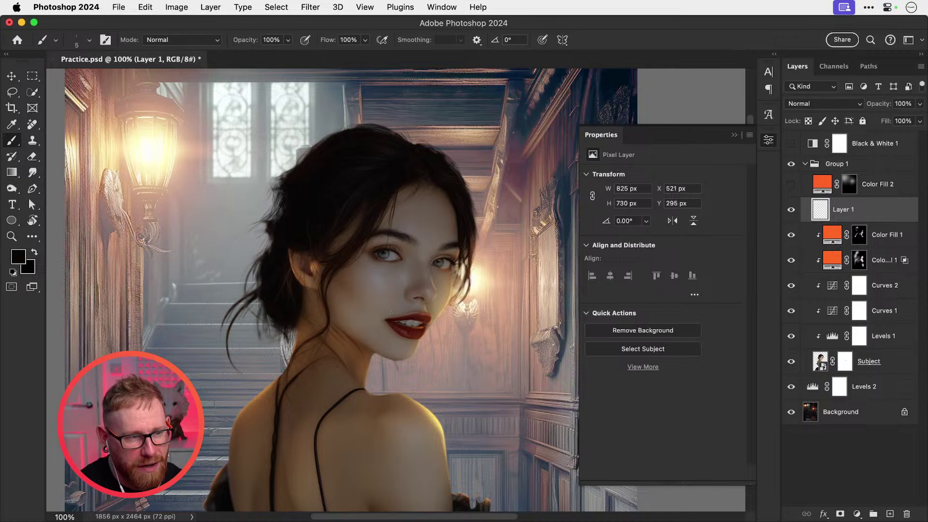
pyautogui.moveTo(347, 261)
pyautogui.mouseDown()
pyautogui.moveTo(390, 326)
pyautogui.moveTo(394, 216)
pyautogui.moveTo(422, 282)
pyautogui.moveTo(414, 289)
pyautogui.moveTo(407, 247)
pyautogui.mouseUp()
pyautogui.press('super+z')
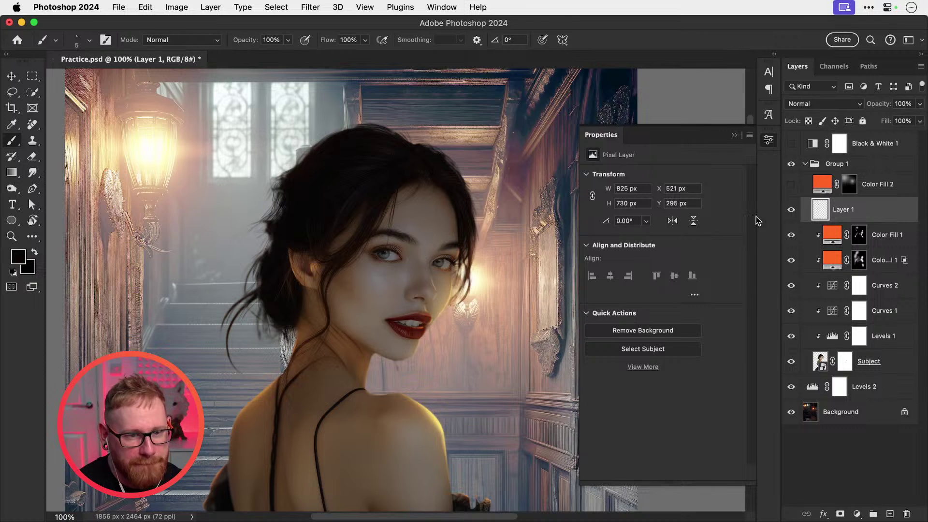
# Step: Enlarge the hair brush to 10 px and paint downward strands from the bun's lower edge over the nape
pyautogui.press('super+equal')
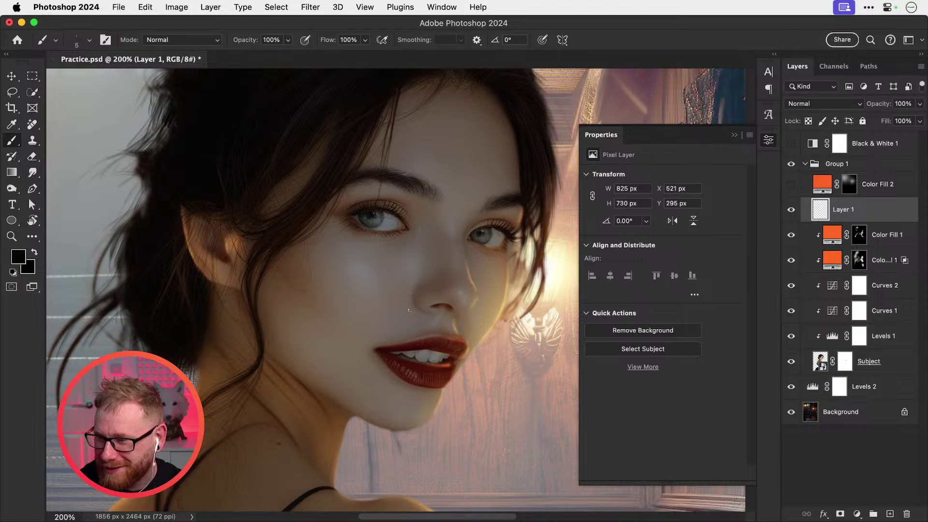
pyautogui.moveTo(384, 302)
pyautogui.mouseDown()
pyautogui.moveTo(384, 332)
pyautogui.moveTo(388, 301)
pyautogui.moveTo(516, 279)
pyautogui.mouseUp()
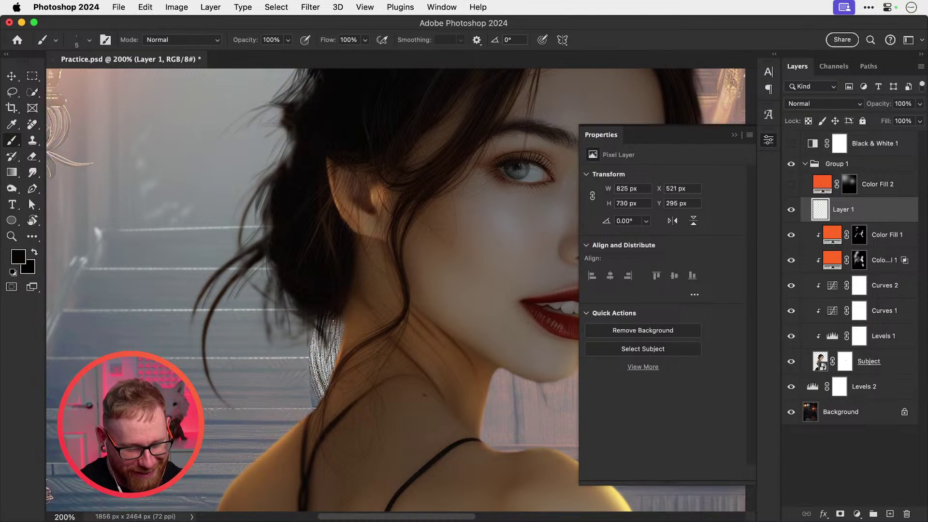
pyautogui.press(']')
pyautogui.press(']')
pyautogui.press(']')
pyautogui.moveTo(272, 266)
pyautogui.mouseDown()
pyautogui.moveTo(267, 312)
pyautogui.moveTo(279, 301)
pyautogui.moveTo(313, 369)
pyautogui.mouseUp()
pyautogui.moveTo(311, 313); pyautogui.dragTo(317, 356)
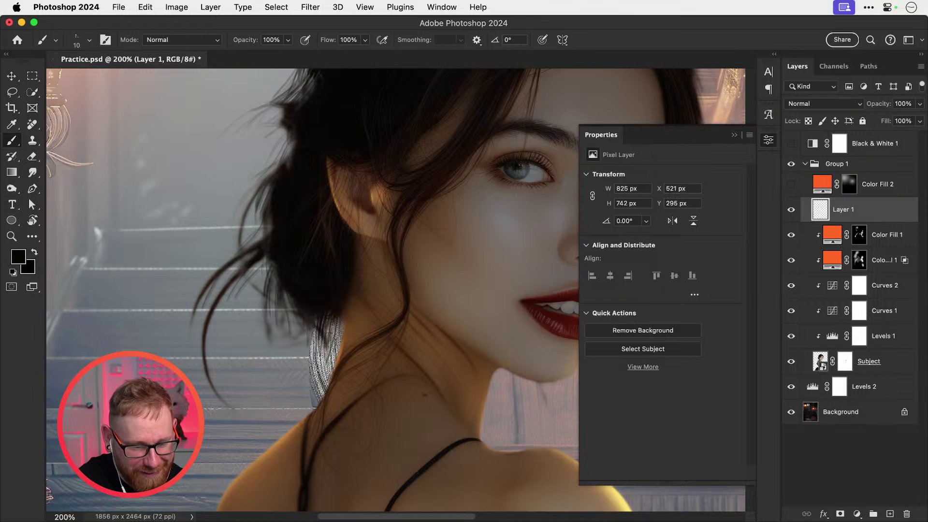
# Step: Try more loose strands around the bun's outer and lower edges with the 10 px hair brush, undoing unwanted strokes
pyautogui.press('super+Tab')
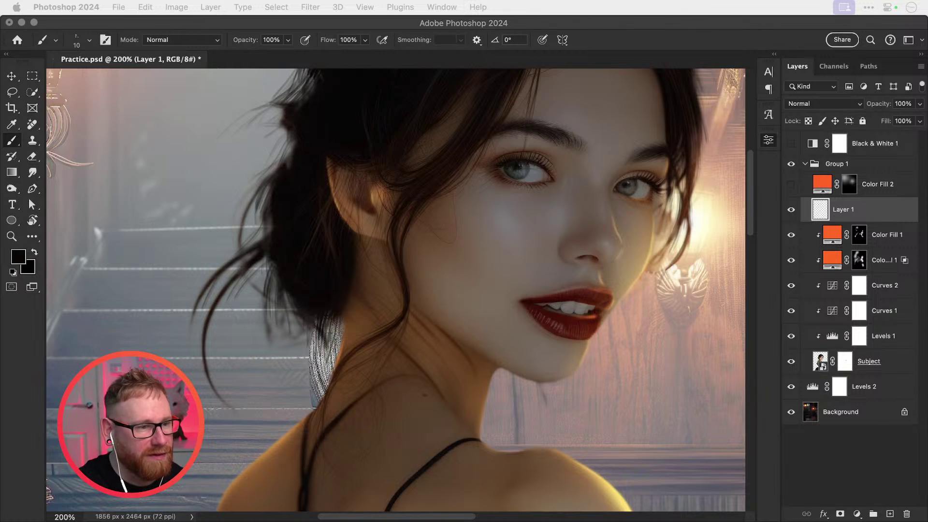
pyautogui.click(341, 231)
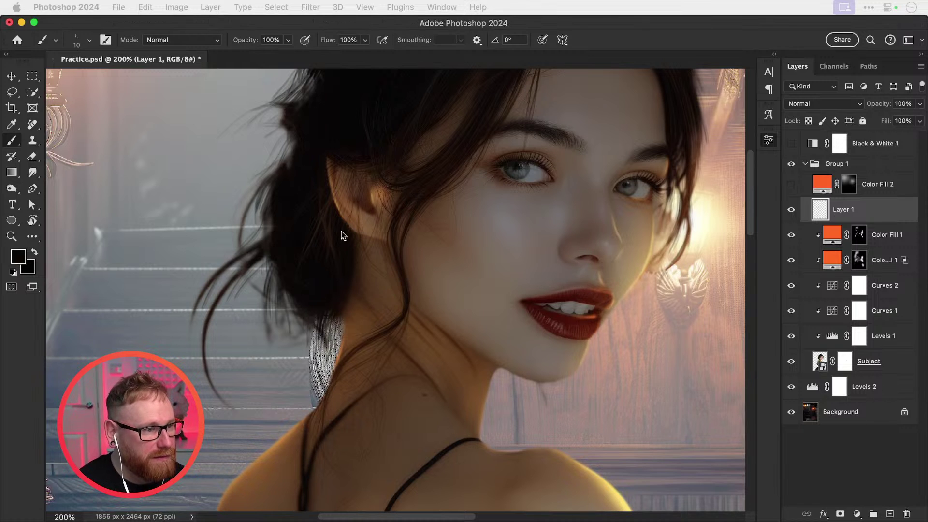
pyautogui.moveTo(316, 262); pyautogui.dragTo(310, 308)
pyautogui.moveTo(267, 283)
pyautogui.mouseDown()
pyautogui.moveTo(253, 307)
pyautogui.moveTo(259, 300)
pyautogui.mouseUp()
pyautogui.moveTo(299, 305)
pyautogui.mouseDown()
pyautogui.moveTo(284, 338)
pyautogui.moveTo(284, 400)
pyautogui.mouseUp()
pyautogui.moveTo(276, 276)
pyautogui.mouseDown()
pyautogui.moveTo(264, 299)
pyautogui.moveTo(279, 264)
pyautogui.moveTo(250, 315)
pyautogui.moveTo(282, 270)
pyautogui.moveTo(234, 323)
pyautogui.mouseUp()
pyautogui.press('super+z')
pyautogui.press('super+z')
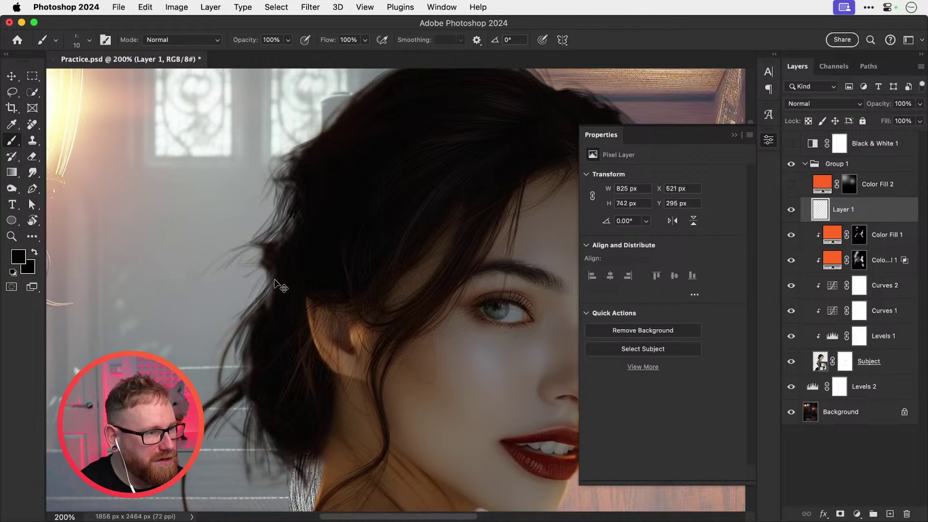
# Step: Paint loose strands with the 10 px hair brush along the bun's outer edge, sweeping down and away from the head
pyautogui.moveTo(270, 286); pyautogui.dragTo(222, 337)
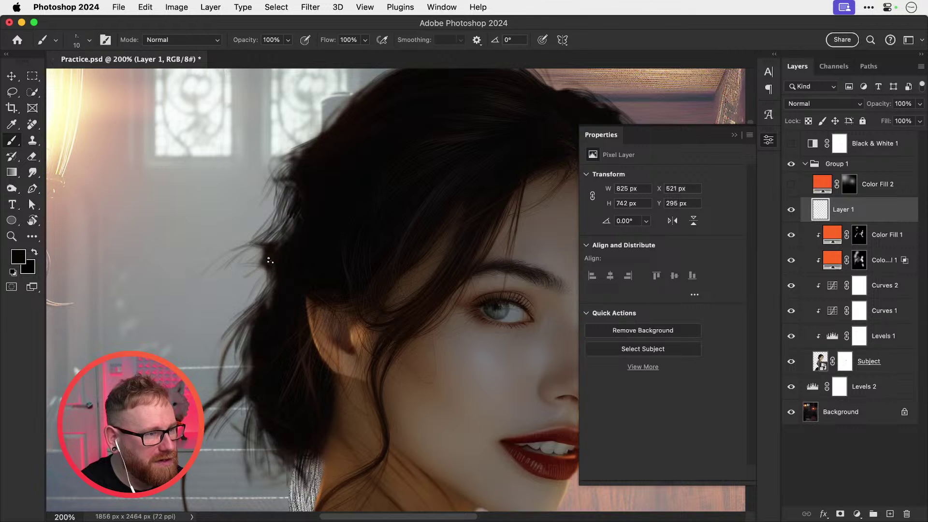
pyautogui.moveTo(269, 264); pyautogui.dragTo(257, 291)
pyautogui.moveTo(274, 256)
pyautogui.mouseDown()
pyautogui.moveTo(249, 276)
pyautogui.moveTo(259, 294)
pyautogui.moveTo(298, 286)
pyautogui.moveTo(309, 296)
pyautogui.moveTo(242, 326)
pyautogui.mouseUp()
pyautogui.moveTo(271, 295); pyautogui.dragTo(233, 359)
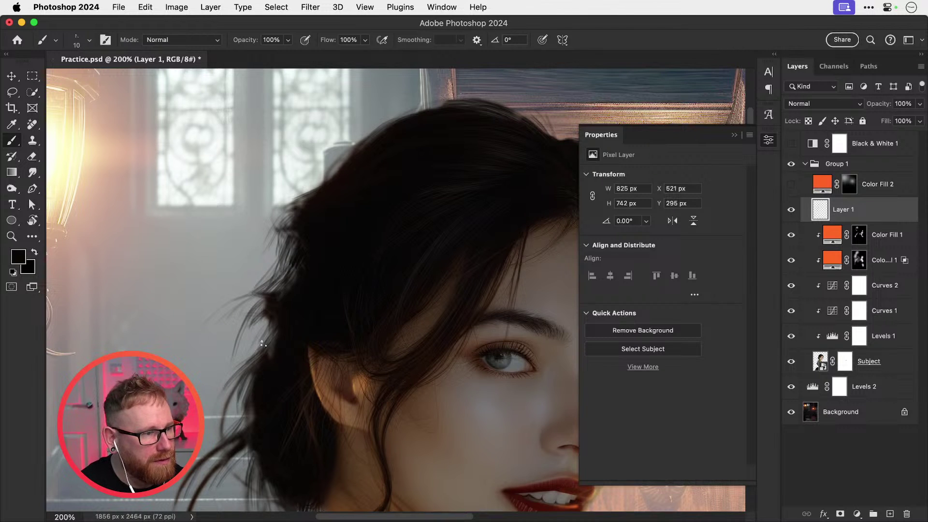
pyautogui.moveTo(277, 308); pyautogui.dragTo(242, 359)
# Step: Sketch a zigzag around the back of the hair and an arrow on the wall pointing at it, and undo both
pyautogui.moveTo(249, 412)
pyautogui.mouseDown()
pyautogui.moveTo(218, 418)
pyautogui.moveTo(291, 186)
pyautogui.moveTo(366, 117)
pyautogui.moveTo(466, 111)
pyautogui.moveTo(479, 93)
pyautogui.mouseUp()
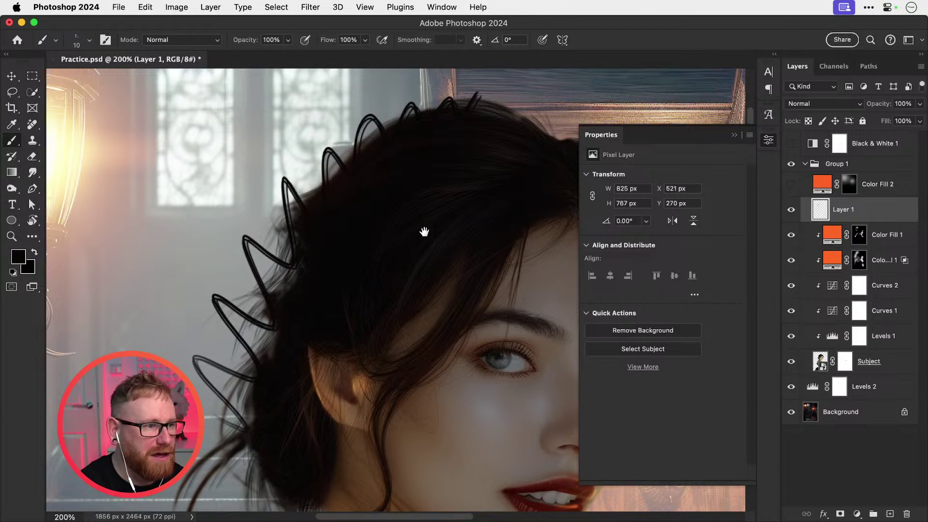
pyautogui.moveTo(424, 232); pyautogui.dragTo(487, 205)
pyautogui.moveTo(172, 189); pyautogui.dragTo(250, 225)
pyautogui.moveTo(189, 219); pyautogui.dragTo(251, 226)
pyautogui.moveTo(232, 180); pyautogui.dragTo(256, 228)
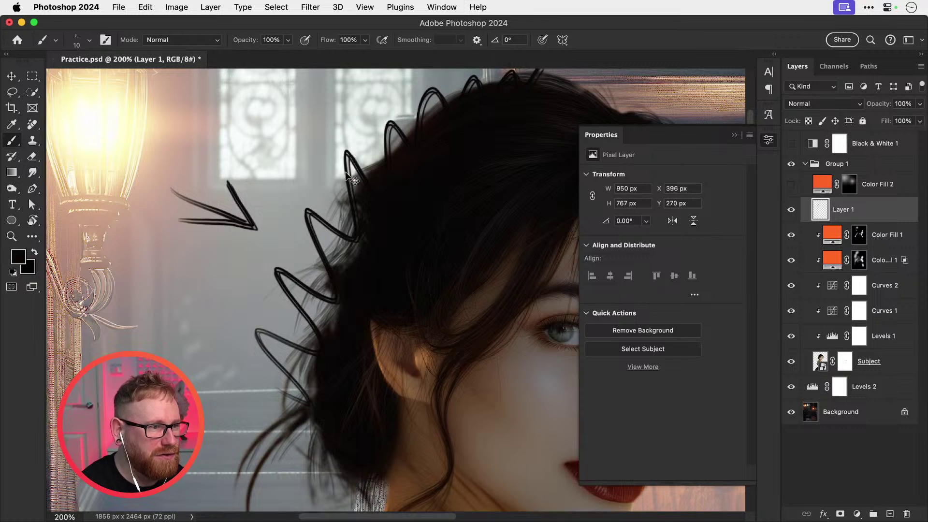
pyautogui.press('super+z')
pyautogui.press('super+z')
pyautogui.press('super+z')
pyautogui.press('super+z')
# Step: Sketch an arrow beside the wall lamp and a zigzag along the hair on the face side, and undo the marks
pyautogui.moveTo(401, 231); pyautogui.dragTo(173, 285)
pyautogui.moveTo(402, 259); pyautogui.dragTo(280, 245)
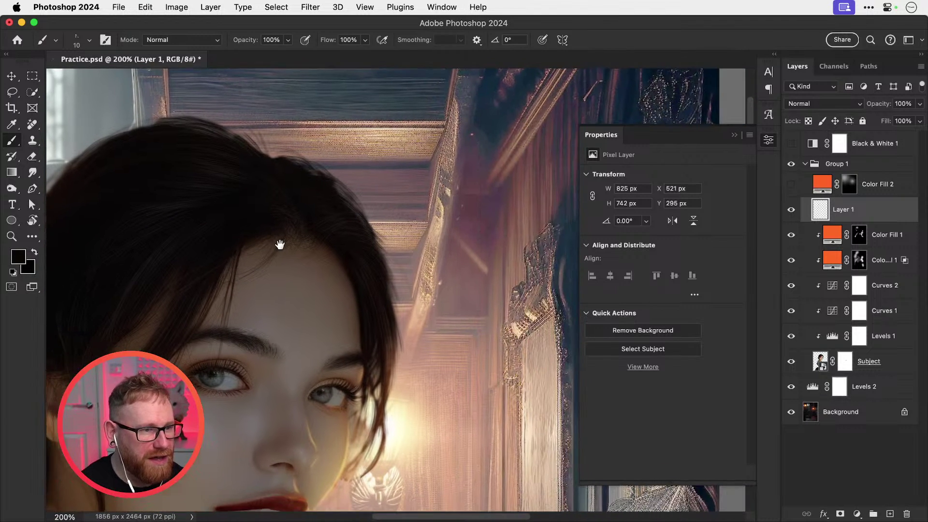
pyautogui.moveTo(386, 305); pyautogui.dragTo(348, 222)
pyautogui.moveTo(373, 351)
pyautogui.mouseDown()
pyautogui.moveTo(368, 290)
pyautogui.moveTo(355, 285)
pyautogui.moveTo(377, 257)
pyautogui.moveTo(344, 228)
pyautogui.moveTo(358, 135)
pyautogui.moveTo(309, 126)
pyautogui.moveTo(313, 100)
pyautogui.mouseUp()
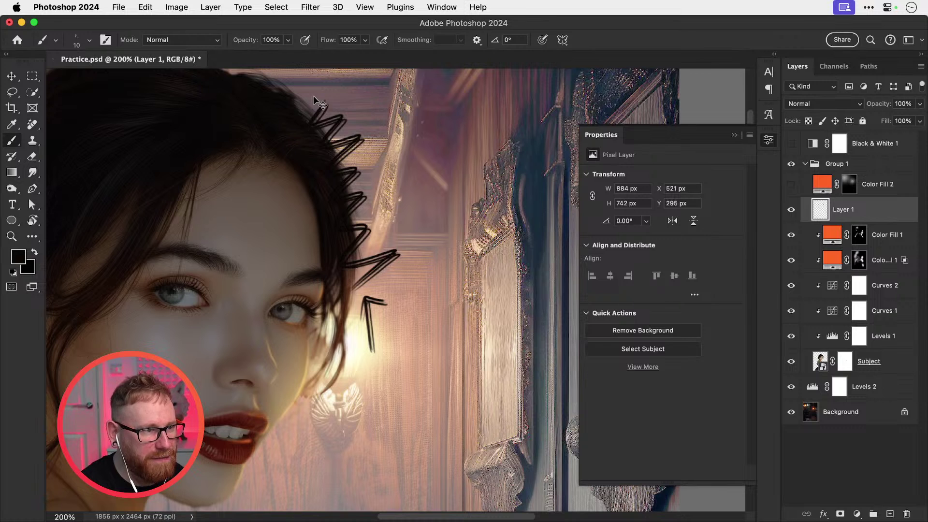
pyautogui.press('super+z')
pyautogui.press('super+z')
pyautogui.moveTo(370, 326); pyautogui.dragTo(418, 275)
pyautogui.press('super+z')
# Step: Paint short downward strands from the bun's lower edge over the nape and the fabric behind the neck
pyautogui.moveTo(362, 301)
pyautogui.mouseDown()
pyautogui.moveTo(529, 283)
pyautogui.moveTo(437, 282)
pyautogui.mouseUp()
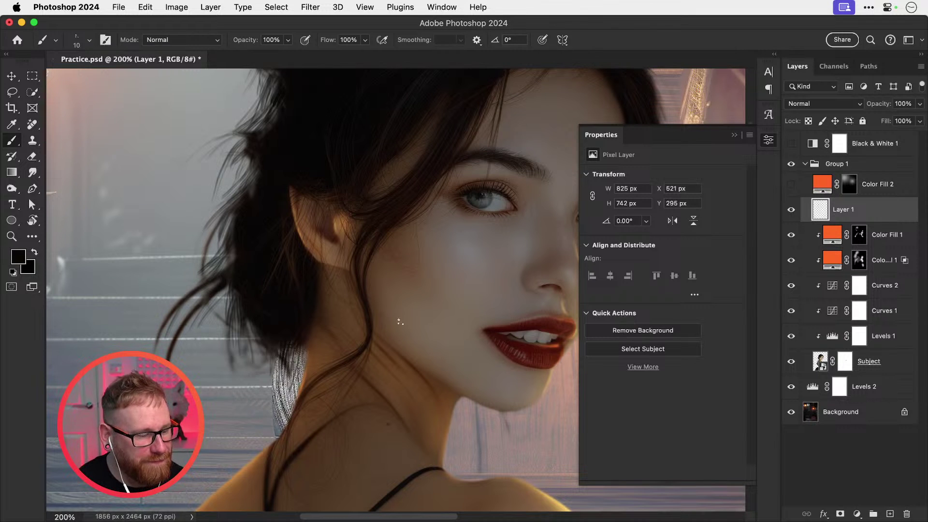
pyautogui.moveTo(387, 344)
pyautogui.mouseDown()
pyautogui.moveTo(398, 314)
pyautogui.moveTo(399, 338)
pyautogui.mouseUp()
pyautogui.moveTo(293, 338); pyautogui.dragTo(300, 386)
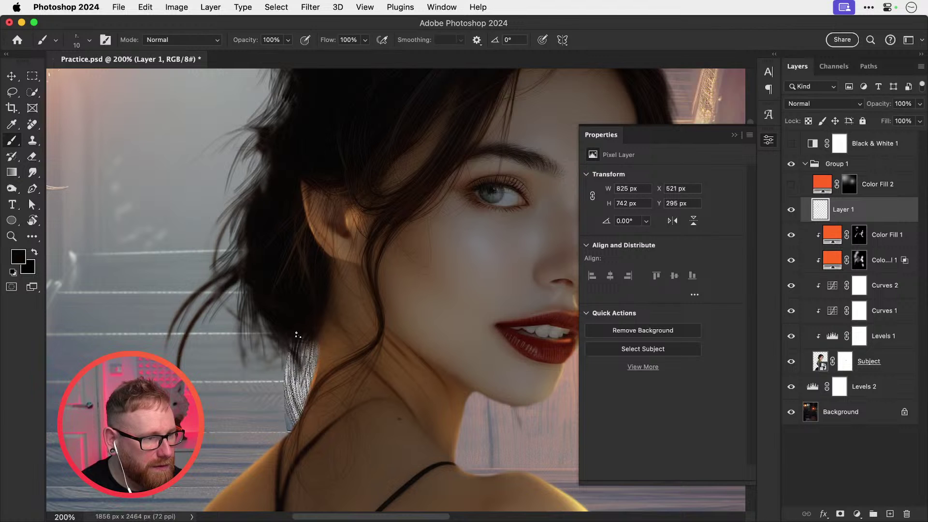
pyautogui.moveTo(298, 335)
pyautogui.mouseDown()
pyautogui.moveTo(298, 387)
pyautogui.moveTo(307, 380)
pyautogui.mouseUp()
pyautogui.moveTo(317, 337); pyautogui.dragTo(314, 373)
pyautogui.moveTo(354, 334); pyautogui.dragTo(257, 457)
pyautogui.moveTo(377, 315); pyautogui.dragTo(296, 354)
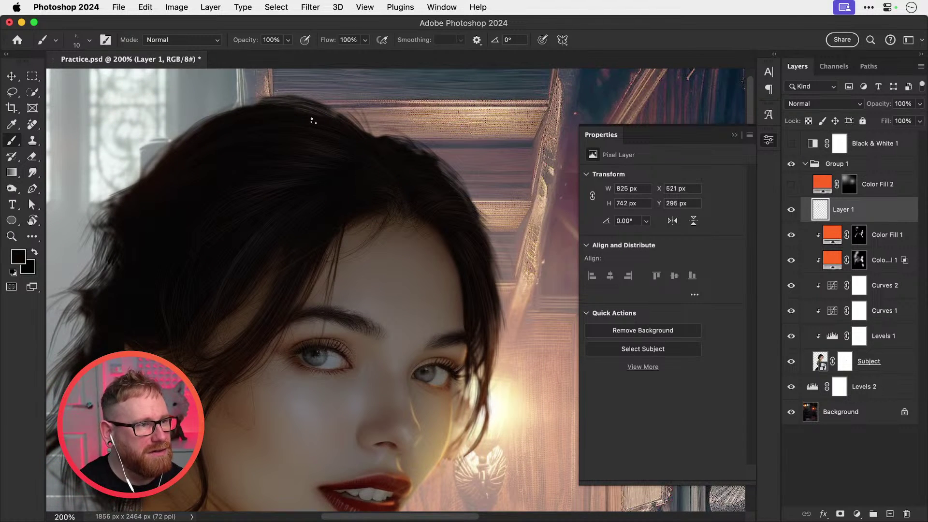
# Step: Paint curved strands over the crown toward the back of the head with the 10 px brush, undoing unwanted strokes
pyautogui.moveTo(261, 99)
pyautogui.mouseDown()
pyautogui.moveTo(222, 111)
pyautogui.moveTo(244, 110)
pyautogui.moveTo(233, 107)
pyautogui.mouseUp()
pyautogui.press('super+z')
pyautogui.press('super+z')
pyautogui.moveTo(261, 102)
pyautogui.mouseDown()
pyautogui.moveTo(231, 104)
pyautogui.moveTo(234, 115)
pyautogui.moveTo(234, 105)
pyautogui.moveTo(167, 141)
pyautogui.mouseUp()
pyautogui.moveTo(205, 118); pyautogui.dragTo(163, 157)
pyautogui.press('super+z')
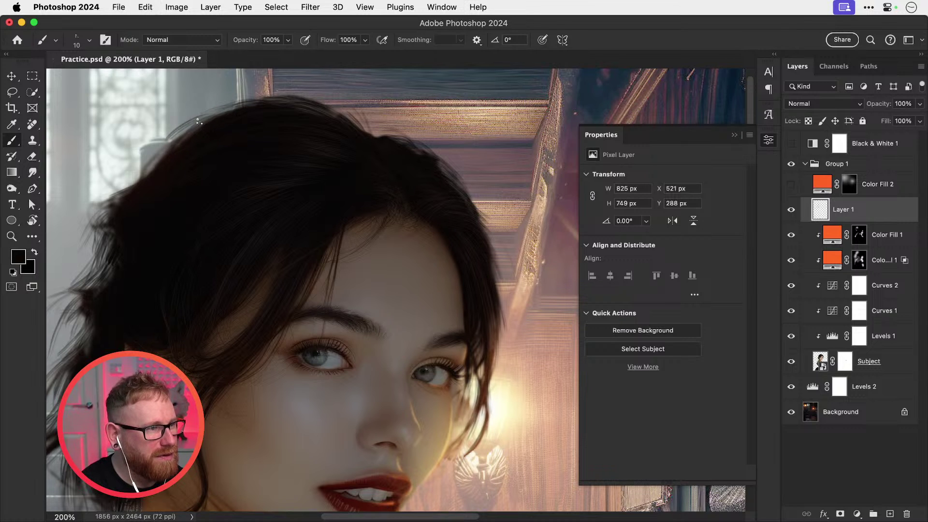
pyautogui.press('super+z')
pyautogui.moveTo(201, 123)
pyautogui.mouseDown()
pyautogui.moveTo(126, 191)
pyautogui.moveTo(197, 127)
pyautogui.moveTo(169, 133)
pyautogui.moveTo(142, 176)
pyautogui.mouseUp()
pyautogui.press('super+z')
pyautogui.press('super+z')
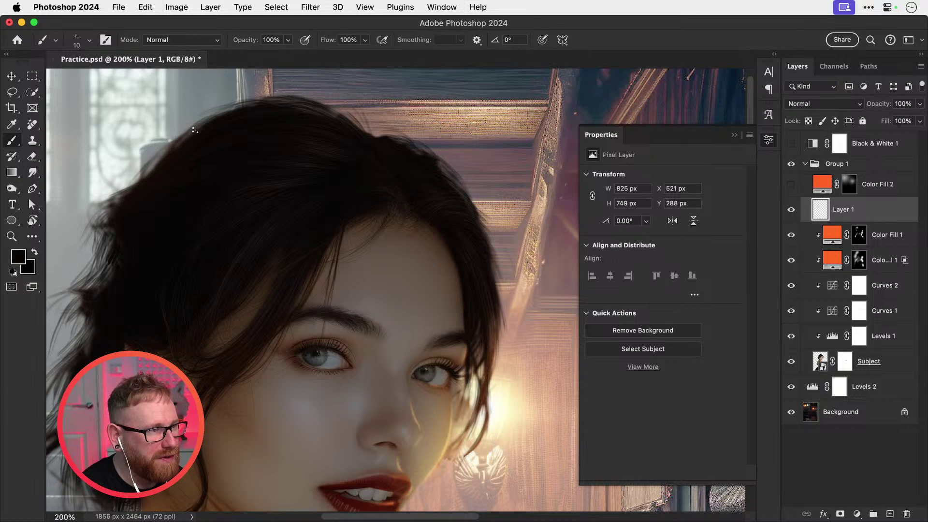
# Step: Reduce the hair brush to 7 px and paint finer strands down the back of the crown, undoing the unwanted stroke
pyautogui.press('[')
pyautogui.moveTo(195, 123); pyautogui.dragTo(116, 194)
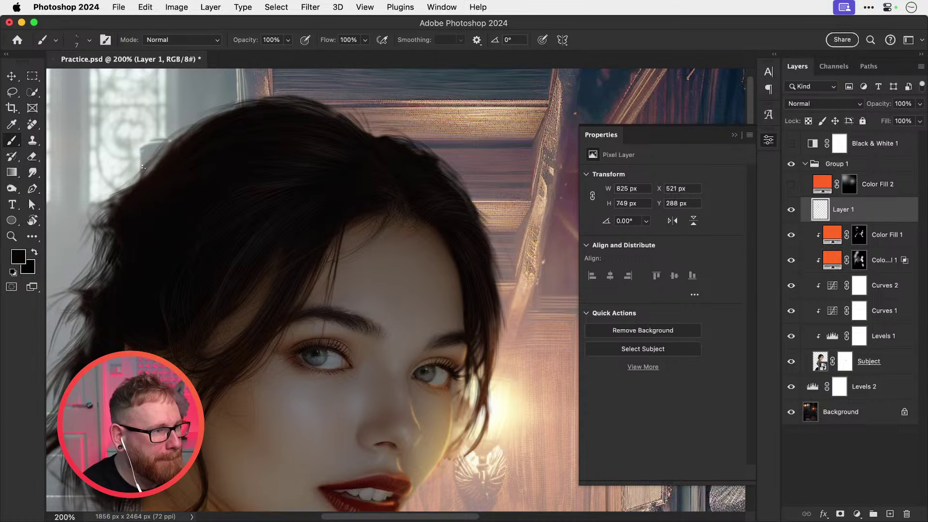
pyautogui.moveTo(173, 141)
pyautogui.mouseDown()
pyautogui.moveTo(145, 177)
pyautogui.moveTo(182, 137)
pyautogui.moveTo(154, 155)
pyautogui.mouseUp()
pyautogui.moveTo(252, 102)
pyautogui.mouseDown()
pyautogui.moveTo(201, 117)
pyautogui.moveTo(92, 190)
pyautogui.mouseUp()
pyautogui.press('super+z')
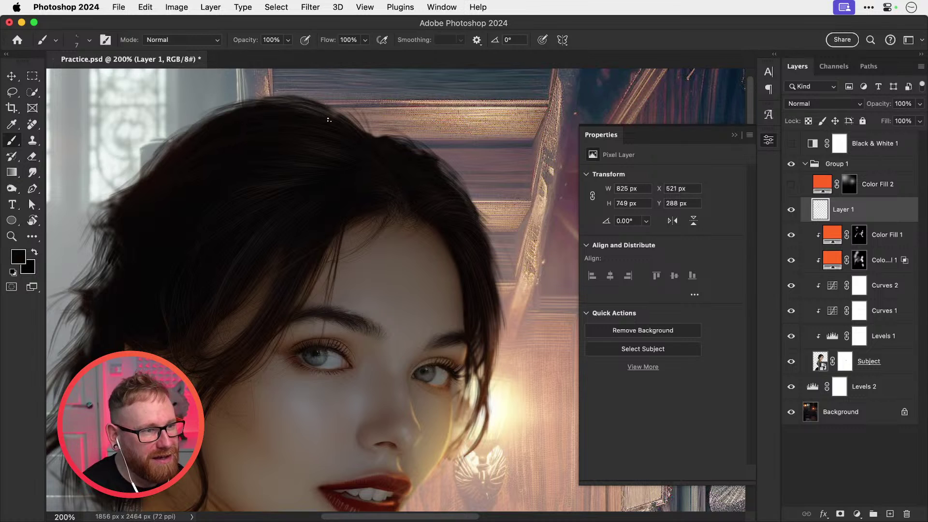
# Step: Paint fine flyaway strands over the top of the head and down the hair on the lamp-lit side of the face
pyautogui.moveTo(352, 126); pyautogui.dragTo(334, 119)
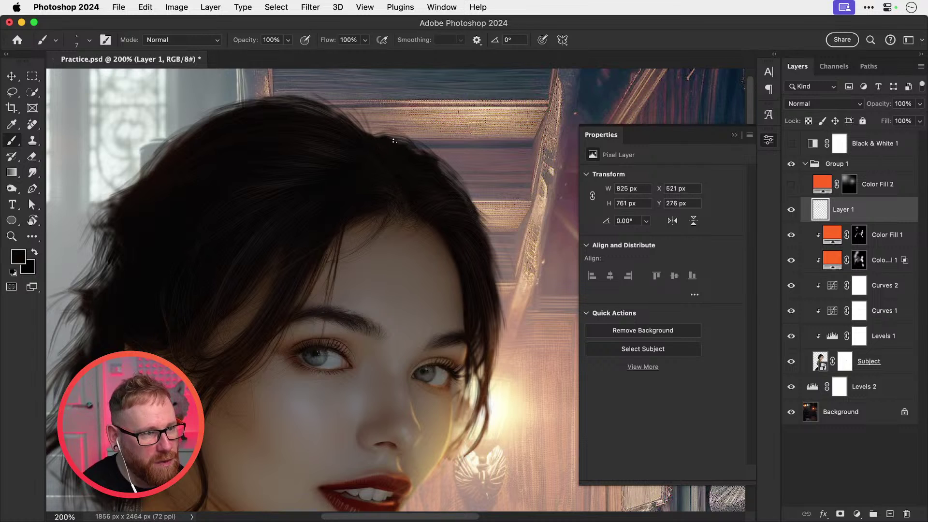
pyautogui.moveTo(389, 137)
pyautogui.mouseDown()
pyautogui.moveTo(370, 130)
pyautogui.moveTo(407, 135)
pyautogui.mouseUp()
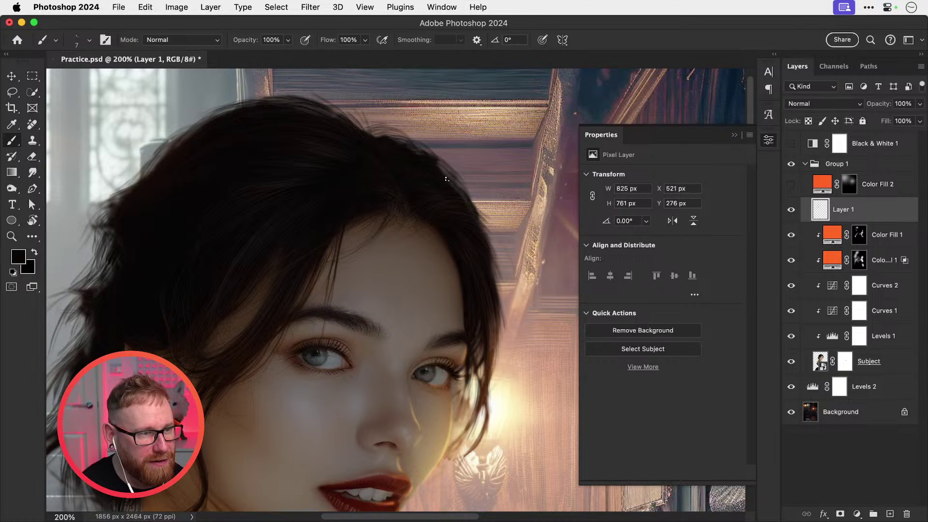
pyautogui.moveTo(462, 190); pyautogui.dragTo(448, 176)
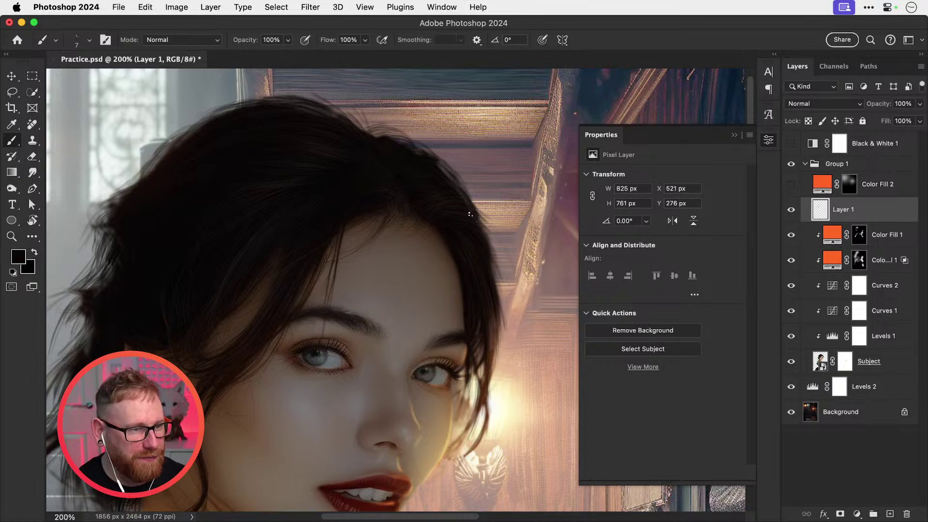
pyautogui.moveTo(493, 275); pyautogui.dragTo(506, 389)
pyautogui.press('super+z')
pyautogui.moveTo(492, 332)
pyautogui.mouseDown()
pyautogui.moveTo(500, 372)
pyautogui.moveTo(472, 438)
pyautogui.mouseUp()
pyautogui.moveTo(334, 341)
pyautogui.mouseDown()
pyautogui.moveTo(445, 323)
pyautogui.moveTo(450, 331)
pyautogui.mouseUp()
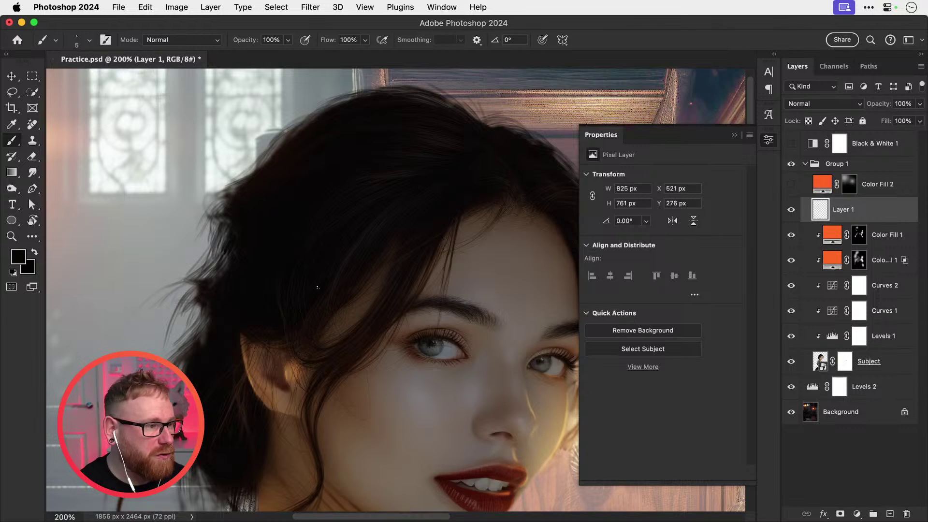
# Step: Set the foreground colour to a muted mid brown and return to the Brush tool
pyautogui.click(18, 259)
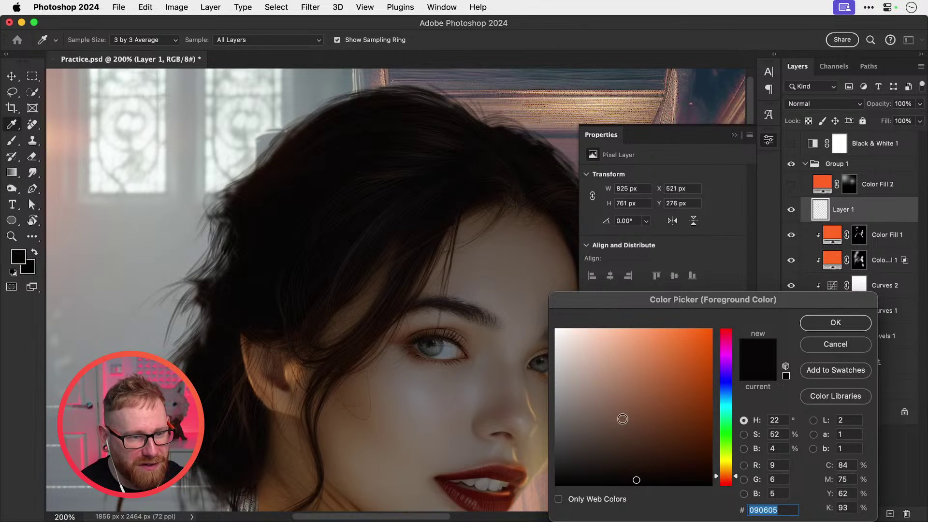
pyautogui.click(626, 435)
pyautogui.click(833, 323)
pyautogui.press('b')
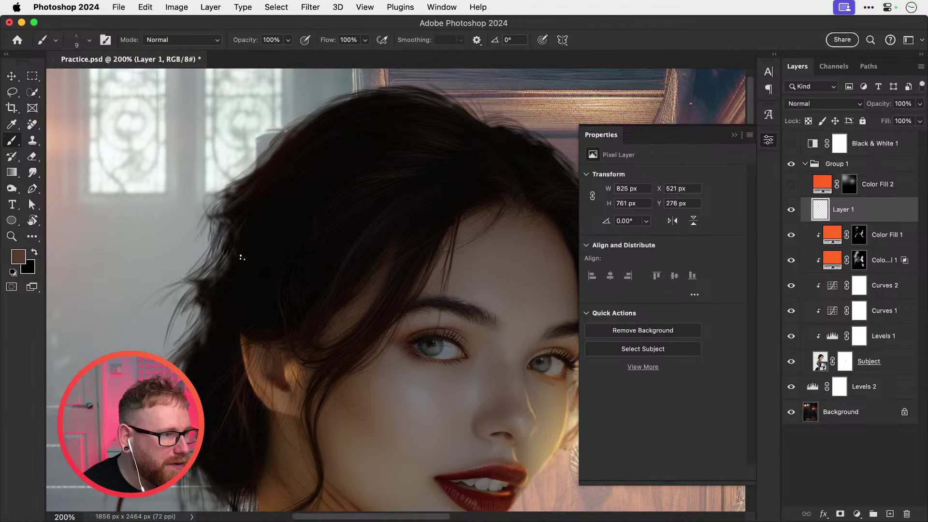
# Step: Compare the portrait at 100% with the painted hair on Layer 1 hidden and shown
pyautogui.press('v')
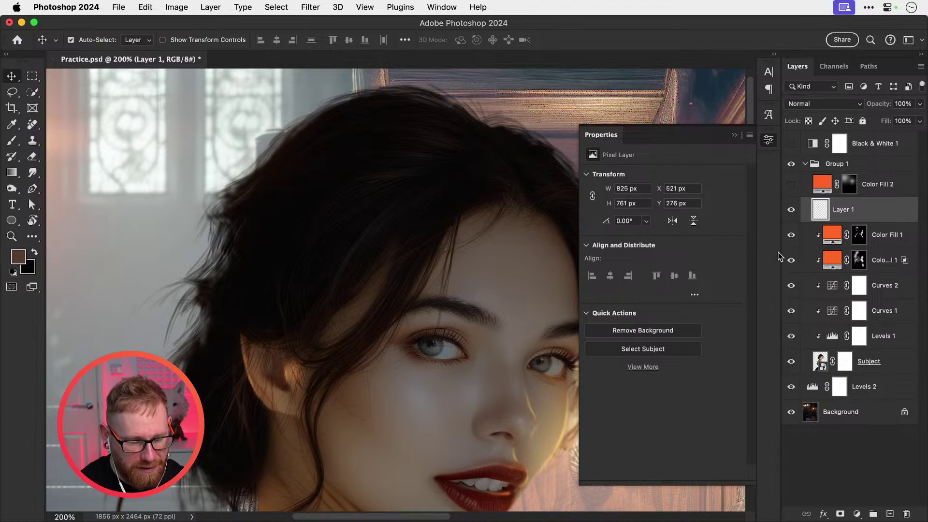
pyautogui.press('super+1')
pyautogui.click(792, 211)
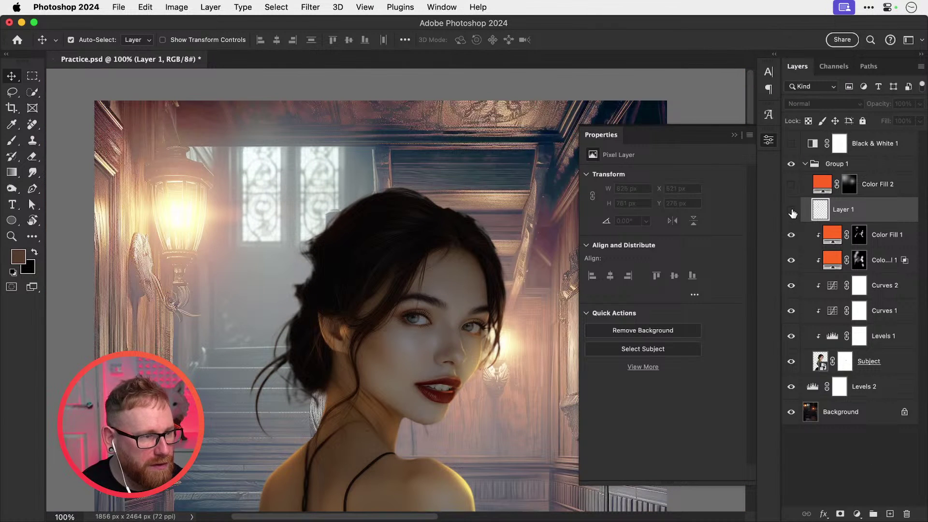
pyautogui.click(792, 211)
pyautogui.click(791, 210)
pyautogui.click(791, 211)
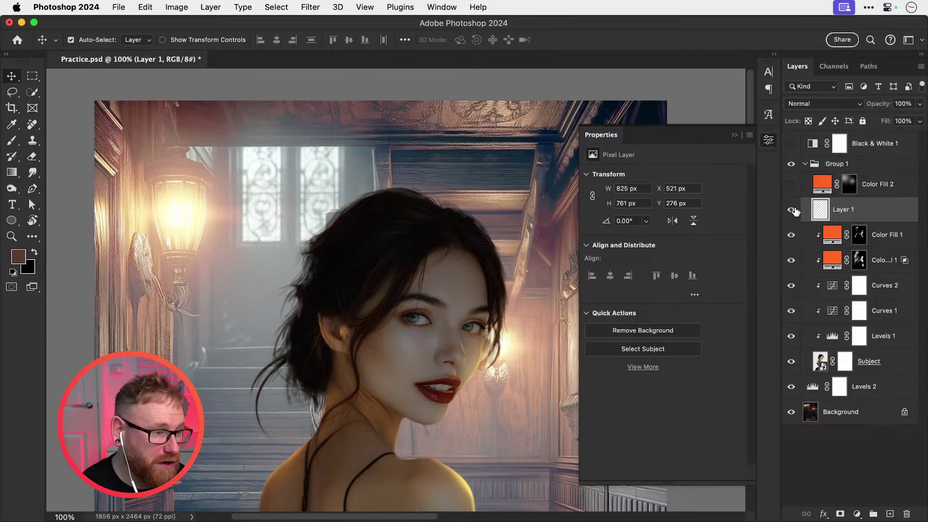
pyautogui.click(793, 211)
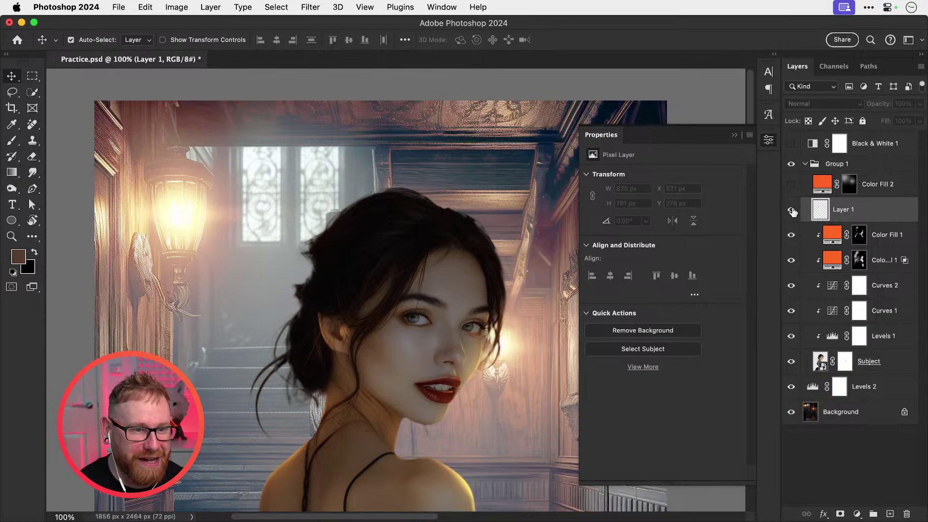
pyautogui.click(793, 211)
# Step: Add a new layer above Layer 1 and ready the Brush tool with white as the foreground colour
pyautogui.click(888, 514)
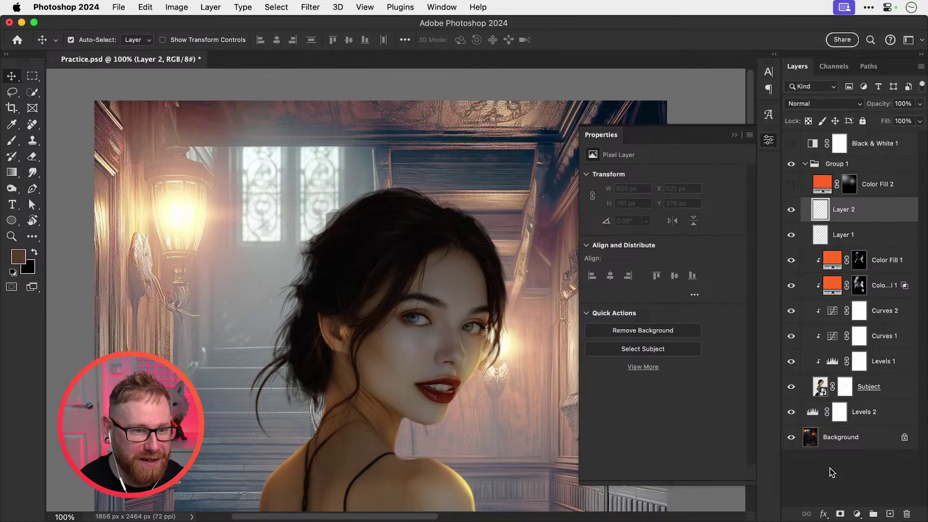
pyautogui.press('z')
pyautogui.click(357, 274)
pyautogui.press('d')
pyautogui.press('x')
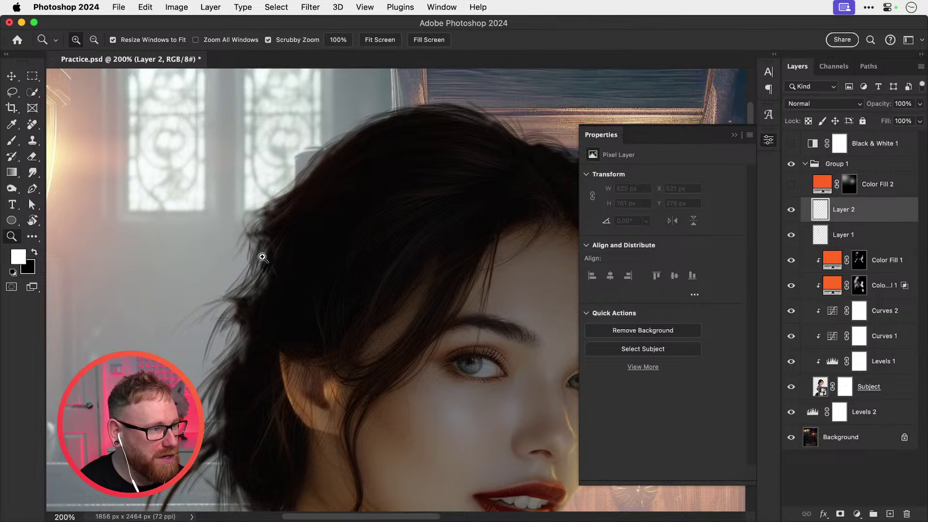
pyautogui.press('b')
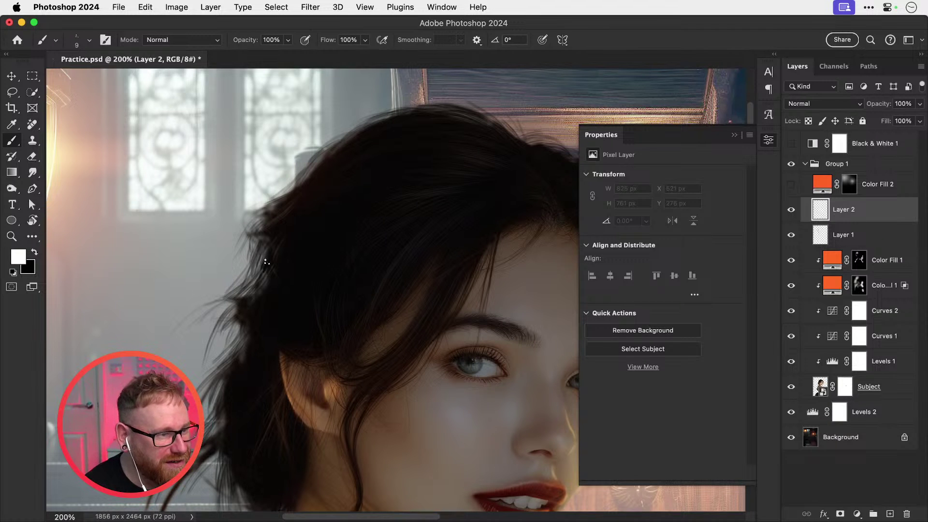
# Step: Hide the Levels 2 adjustment to work on the hair edge against the original dark background
pyautogui.moveTo(342, 253); pyautogui.dragTo(448, 283)
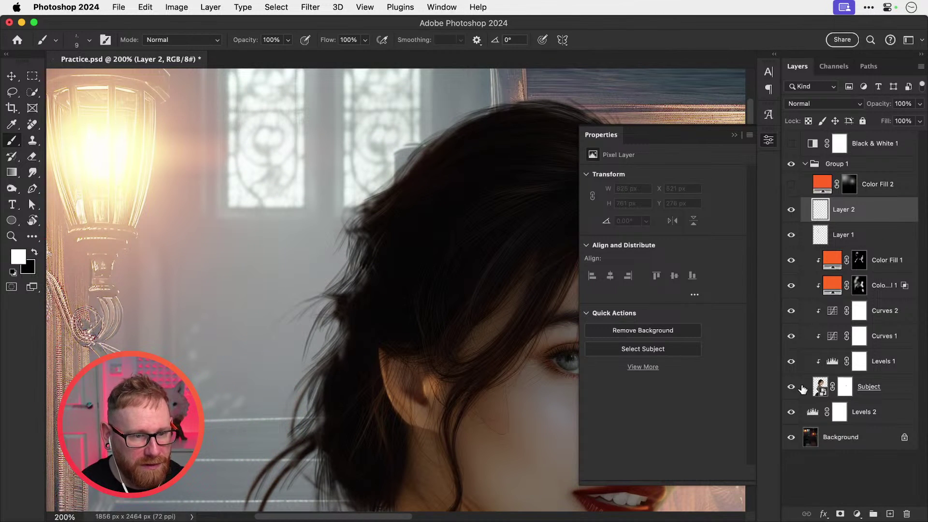
pyautogui.click(791, 412)
pyautogui.moveTo(351, 272); pyautogui.dragTo(359, 302)
pyautogui.press('super+plus')
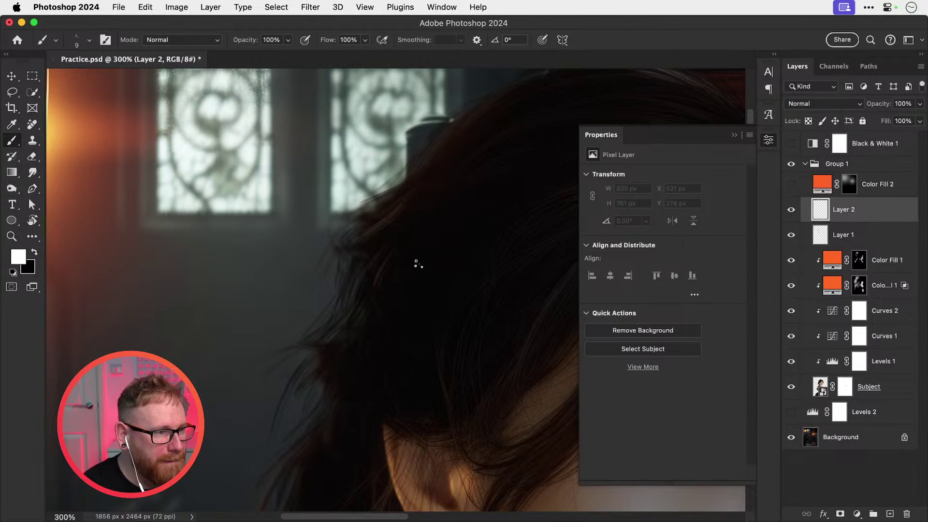
pyautogui.moveTo(378, 267)
pyautogui.mouseDown()
pyautogui.moveTo(381, 286)
pyautogui.moveTo(449, 334)
pyautogui.moveTo(479, 319)
pyautogui.mouseUp()
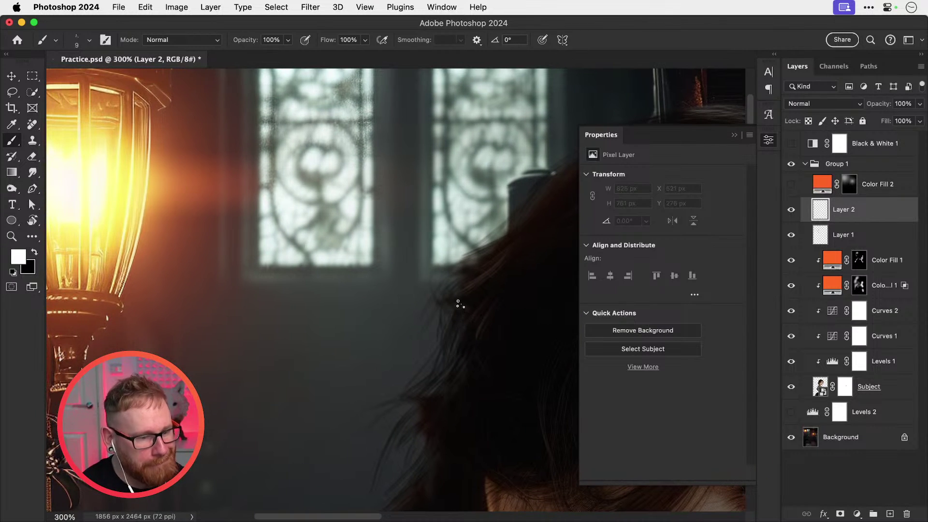
# Step: Reduce the brush to 5 px and try white strands along the hair edge near the window, undoing unwanted strokes
pyautogui.press('[')
pyautogui.press('[')
pyautogui.press('[')
pyautogui.press('[')
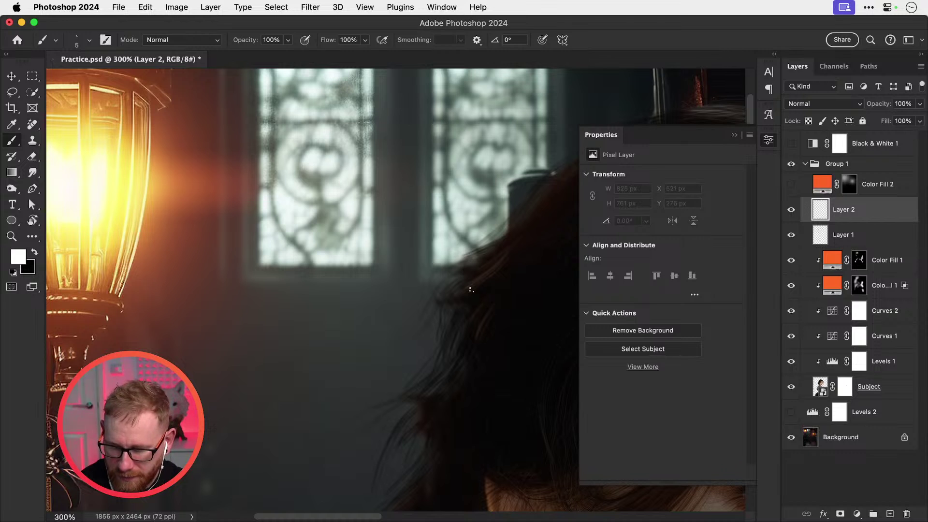
pyautogui.hscroll(5, 420, 248)
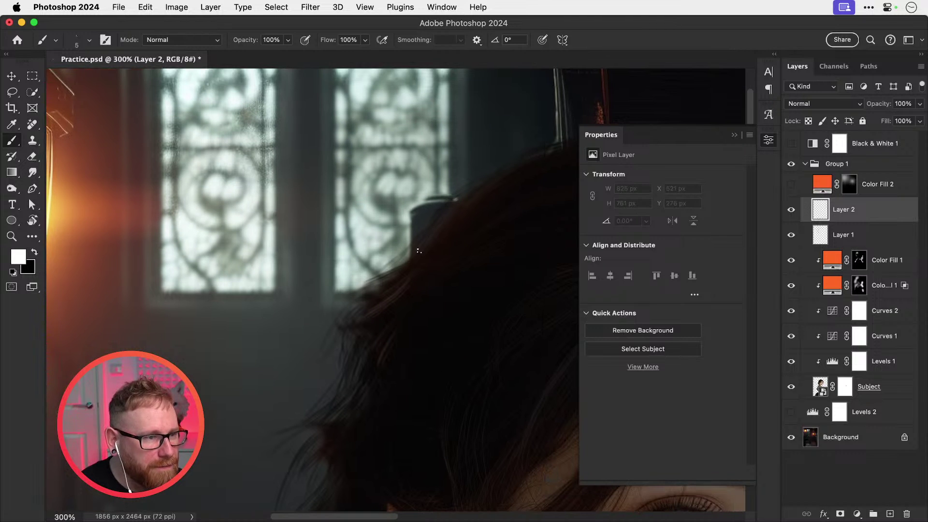
pyautogui.moveTo(423, 249)
pyautogui.mouseDown()
pyautogui.moveTo(411, 265)
pyautogui.moveTo(285, 320)
pyautogui.moveTo(252, 353)
pyautogui.mouseUp()
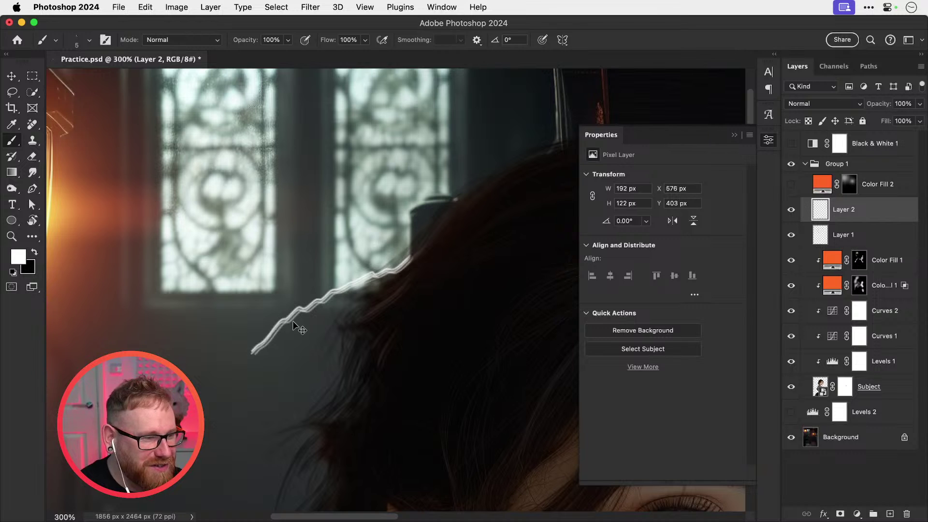
pyautogui.press('super+z')
pyautogui.moveTo(400, 267)
pyautogui.mouseDown()
pyautogui.moveTo(353, 295)
pyautogui.moveTo(362, 300)
pyautogui.moveTo(328, 339)
pyautogui.mouseUp()
pyautogui.press('super+z')
# Step: Paint fine white highlight strands on Layer 2 along the hair edge just below the window, redoing strokes that look off
pyautogui.moveTo(353, 305)
pyautogui.mouseDown()
pyautogui.moveTo(322, 346)
pyautogui.moveTo(336, 335)
pyautogui.mouseUp()
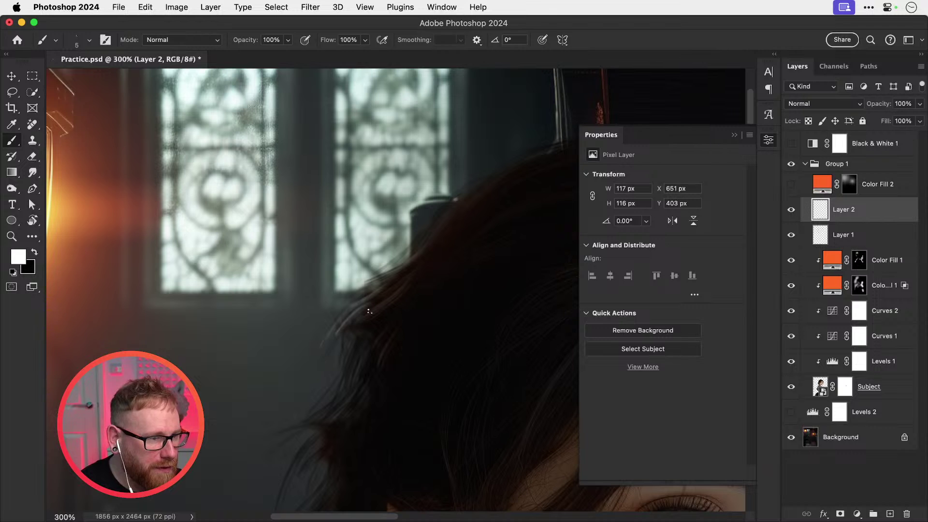
pyautogui.moveTo(400, 288)
pyautogui.mouseDown()
pyautogui.moveTo(353, 316)
pyautogui.moveTo(373, 305)
pyautogui.mouseUp()
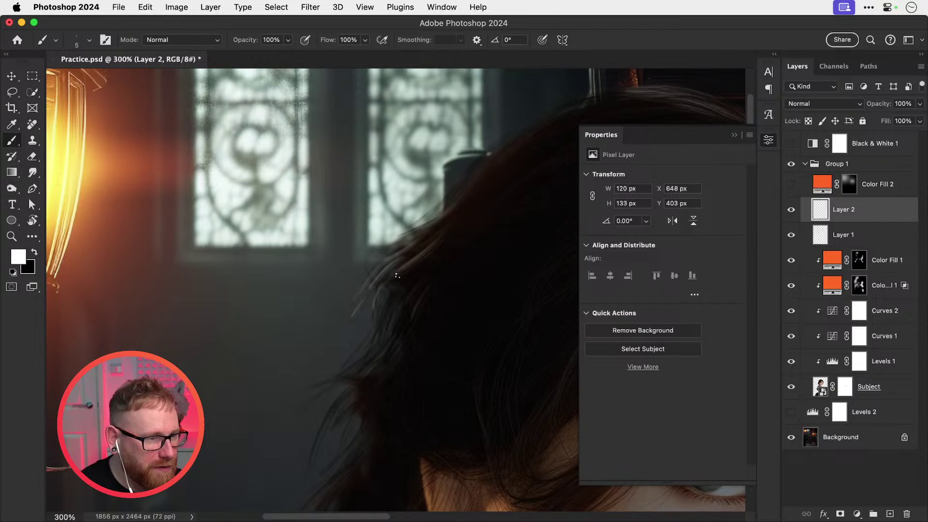
pyautogui.moveTo(397, 275)
pyautogui.mouseDown()
pyautogui.moveTo(380, 303)
pyautogui.moveTo(388, 321)
pyautogui.moveTo(410, 278)
pyautogui.mouseUp()
pyautogui.moveTo(363, 323); pyautogui.dragTo(398, 276)
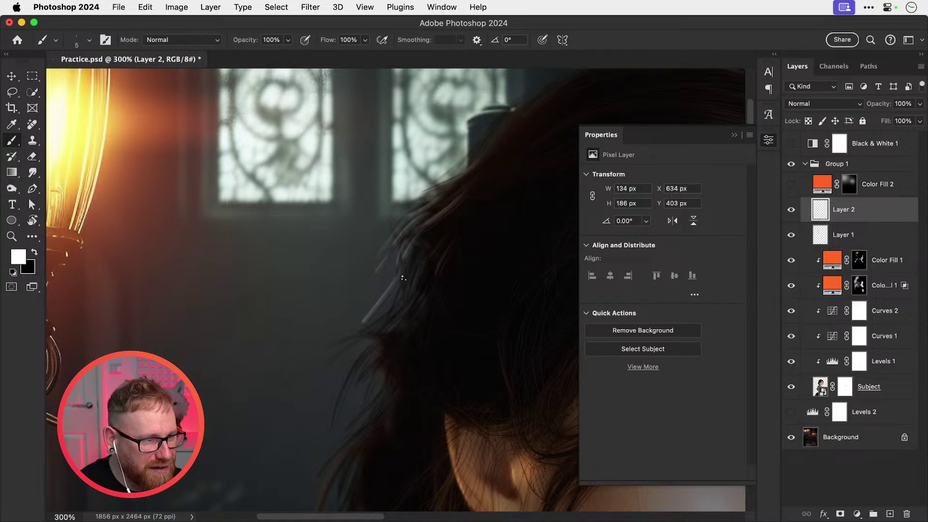
pyautogui.press('super+z')
pyautogui.moveTo(363, 324)
pyautogui.mouseDown()
pyautogui.moveTo(417, 264)
pyautogui.moveTo(398, 295)
pyautogui.mouseUp()
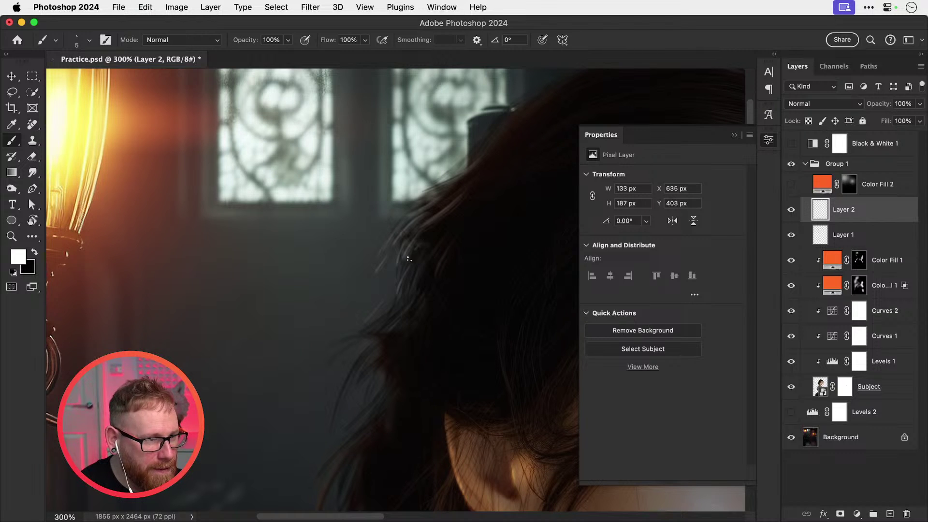
pyautogui.moveTo(413, 251); pyautogui.dragTo(402, 271)
pyautogui.moveTo(429, 230); pyautogui.dragTo(388, 319)
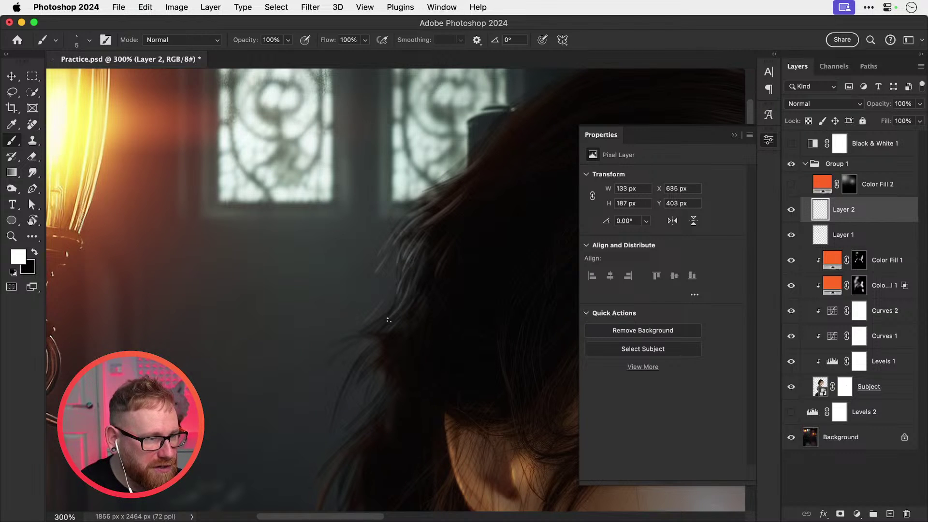
pyautogui.moveTo(412, 286); pyautogui.dragTo(386, 327)
# Step: Paint white highlights on the flyaway wisps midway down the hair edge, undoing and repainting unsuitable strands
pyautogui.moveTo(377, 334); pyautogui.dragTo(313, 365)
pyautogui.press('super+z')
pyautogui.moveTo(365, 335); pyautogui.dragTo(294, 381)
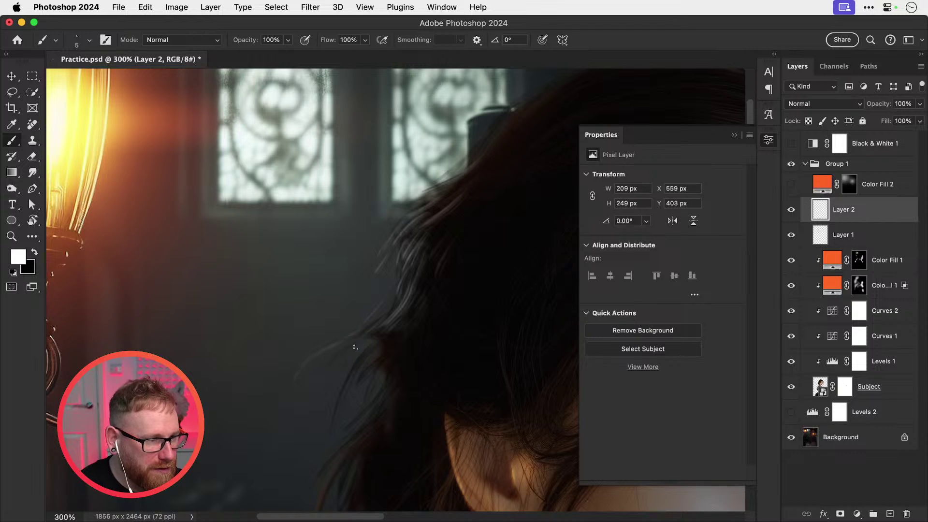
pyautogui.press('super+z')
pyautogui.moveTo(355, 332)
pyautogui.mouseDown()
pyautogui.moveTo(313, 358)
pyautogui.moveTo(333, 374)
pyautogui.moveTo(345, 350)
pyautogui.moveTo(340, 390)
pyautogui.mouseUp()
pyautogui.press('super+z')
pyautogui.press('super+z')
pyautogui.press('super+z')
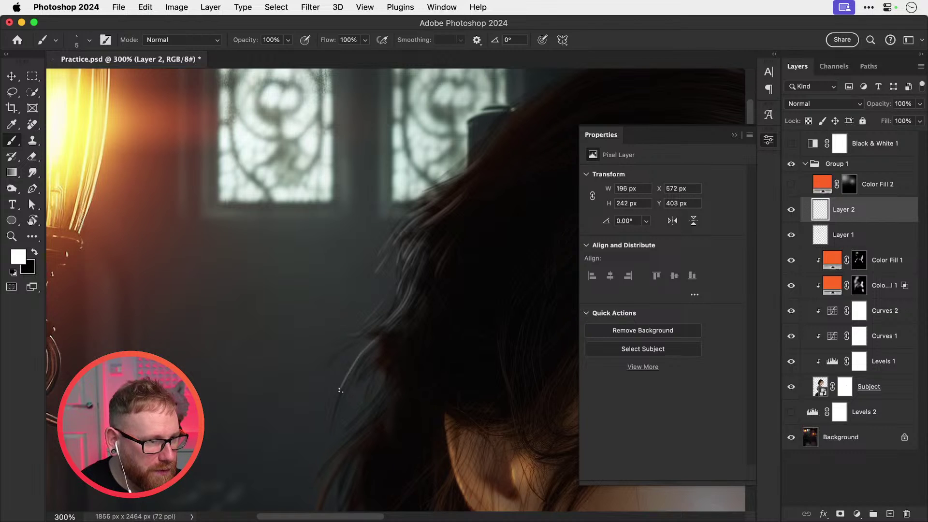
pyautogui.moveTo(369, 333); pyautogui.dragTo(325, 371)
pyautogui.moveTo(377, 355)
pyautogui.mouseDown()
pyautogui.moveTo(360, 366)
pyautogui.moveTo(363, 407)
pyautogui.mouseUp()
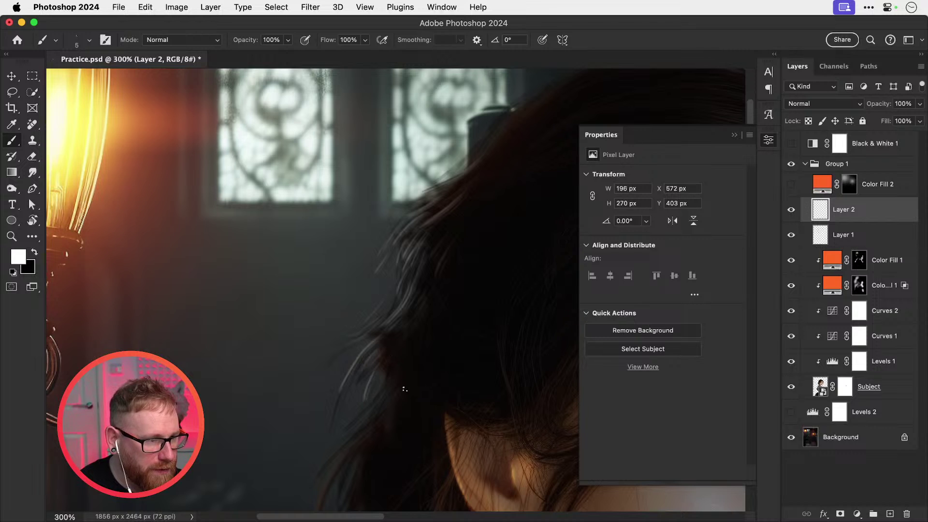
pyautogui.moveTo(388, 370)
pyautogui.mouseDown()
pyautogui.moveTo(400, 295)
pyautogui.moveTo(341, 388)
pyautogui.mouseUp()
pyautogui.press('super+z')
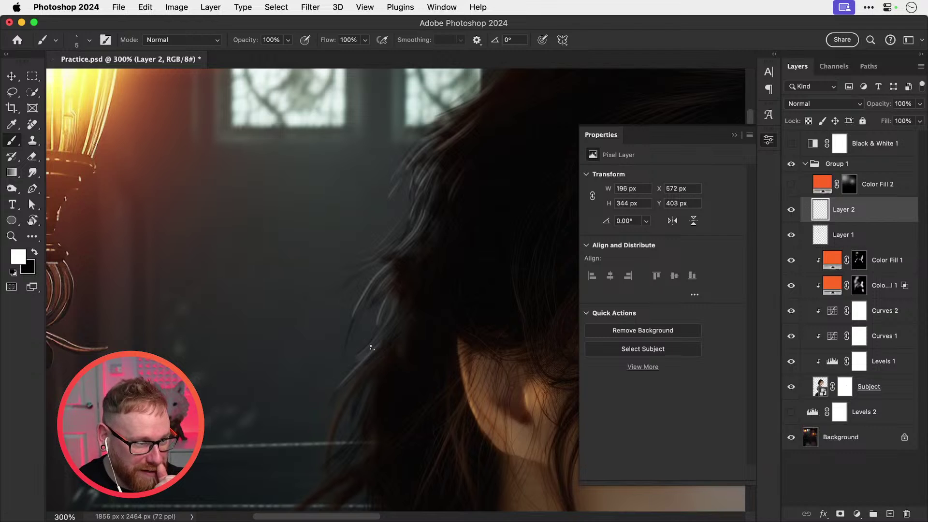
# Step: Paint thin curved white strands down the outer hair edge level with the ear, following the existing wisps
pyautogui.moveTo(400, 290)
pyautogui.mouseDown()
pyautogui.moveTo(397, 325)
pyautogui.moveTo(369, 377)
pyautogui.moveTo(373, 317)
pyautogui.moveTo(346, 363)
pyautogui.mouseUp()
pyautogui.moveTo(370, 305); pyautogui.dragTo(347, 346)
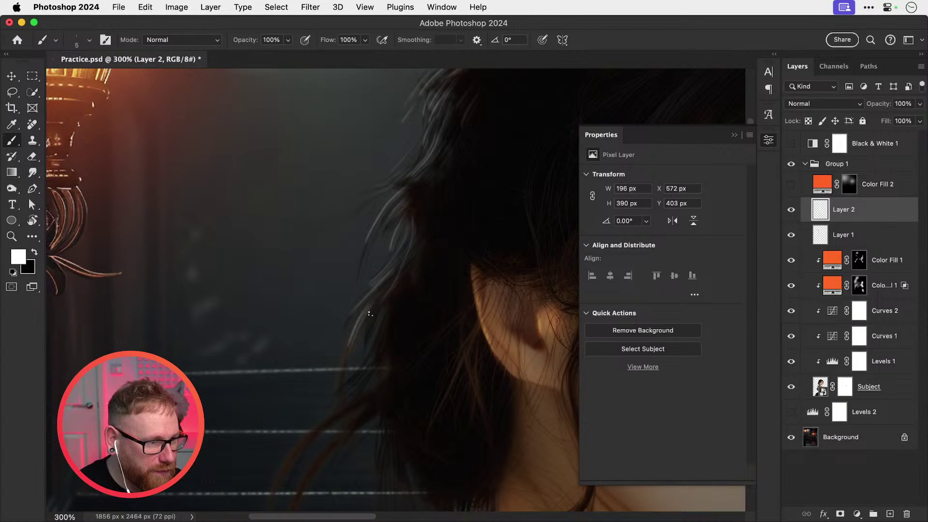
pyautogui.press('super+z')
pyautogui.press('super+z')
pyautogui.moveTo(367, 305); pyautogui.dragTo(345, 368)
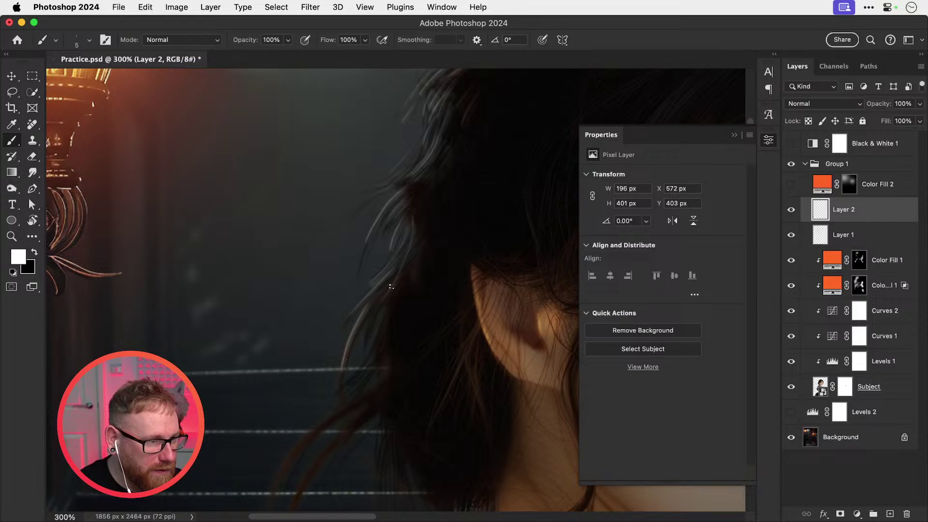
pyautogui.moveTo(380, 309); pyautogui.dragTo(365, 369)
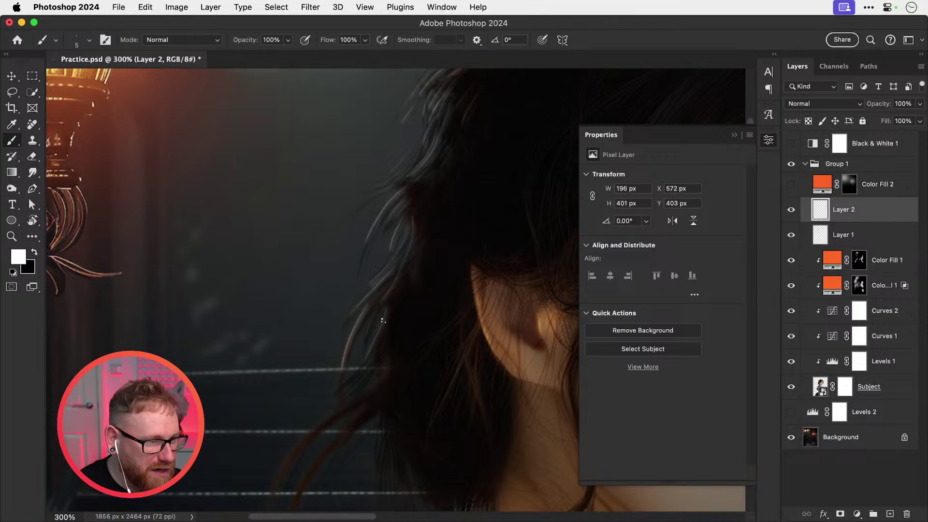
pyautogui.moveTo(383, 338); pyautogui.dragTo(360, 379)
pyautogui.moveTo(371, 374); pyautogui.dragTo(353, 397)
pyautogui.moveTo(359, 388); pyautogui.dragTo(347, 402)
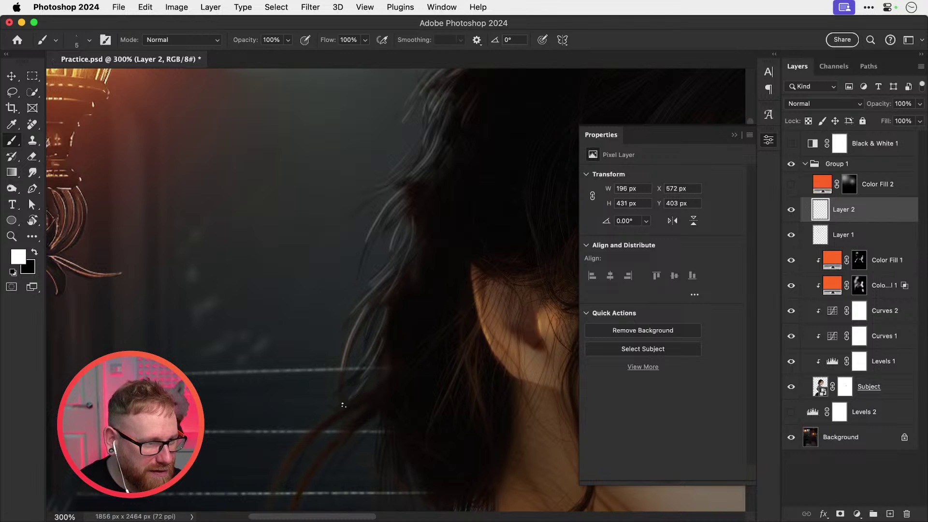
pyautogui.moveTo(361, 370); pyautogui.dragTo(343, 396)
# Step: Highlight the outer loose lock below ear level with curved white strands tapering at its tip, replacing misplaced strokes
pyautogui.moveTo(392, 360); pyautogui.dragTo(417, 288)
pyautogui.moveTo(362, 341); pyautogui.dragTo(321, 384)
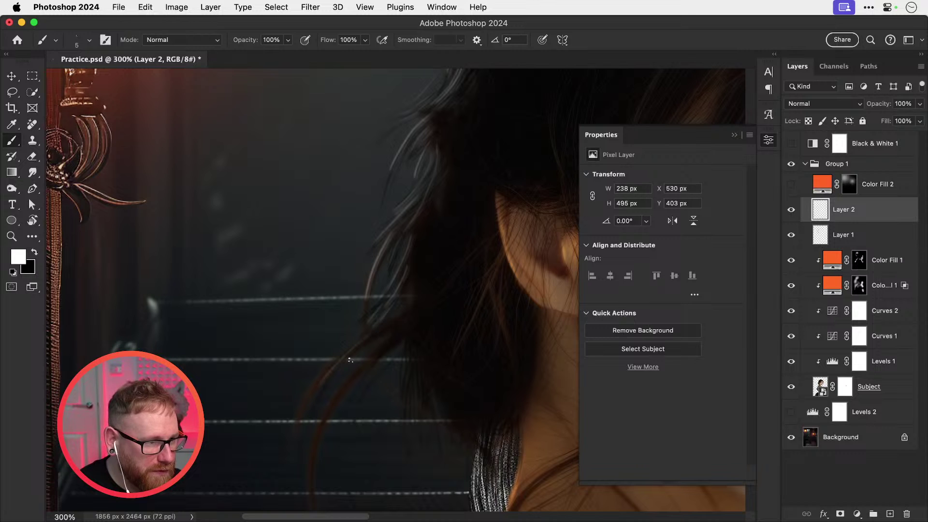
pyautogui.press('super+z')
pyautogui.moveTo(366, 337); pyautogui.dragTo(334, 375)
pyautogui.moveTo(362, 341); pyautogui.dragTo(288, 419)
pyautogui.press('super+z')
pyautogui.moveTo(311, 385); pyautogui.dragTo(288, 418)
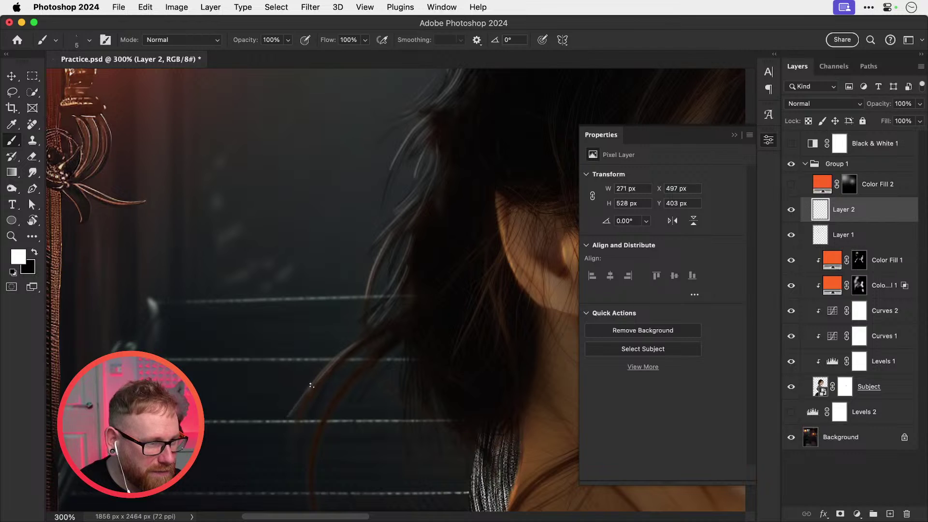
pyautogui.moveTo(311, 386); pyautogui.dragTo(292, 430)
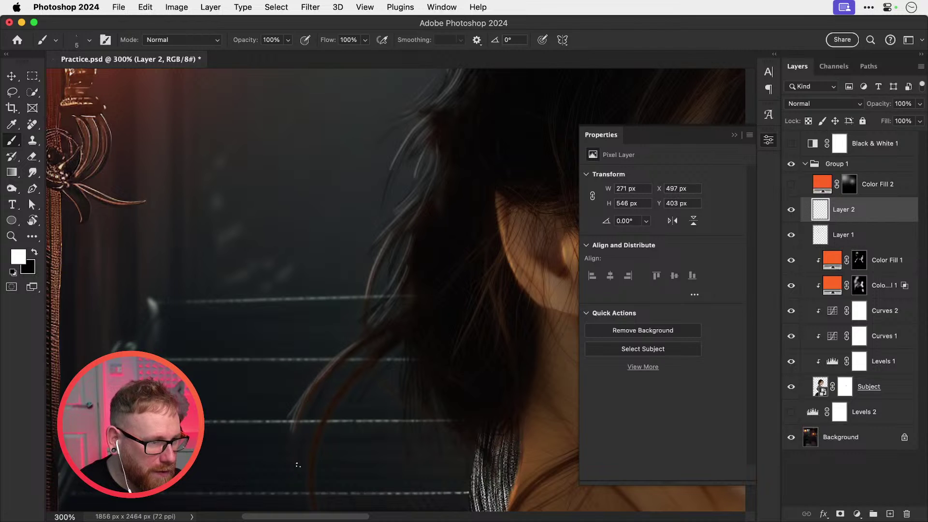
pyautogui.moveTo(323, 374); pyautogui.dragTo(307, 432)
pyautogui.press('super+z')
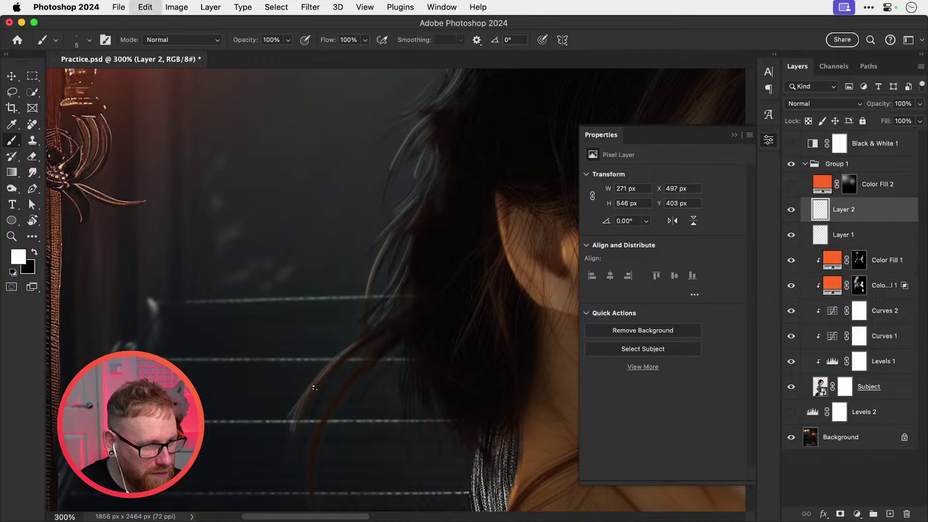
pyautogui.moveTo(313, 386); pyautogui.dragTo(303, 439)
pyautogui.moveTo(337, 361); pyautogui.dragTo(302, 450)
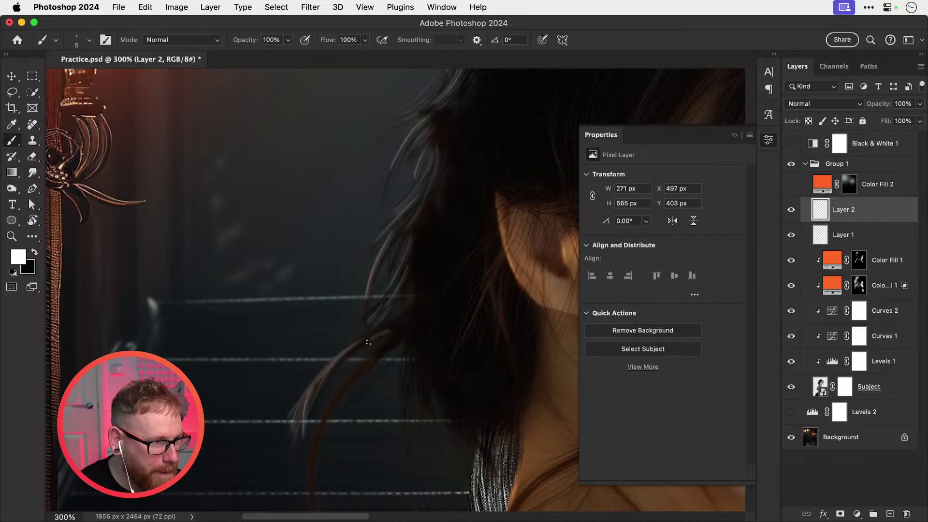
# Step: Trace white highlights along the long inner curved lock that hangs away from the neck, undoing unwanted strokes
pyautogui.moveTo(370, 352)
pyautogui.mouseDown()
pyautogui.moveTo(325, 412)
pyautogui.moveTo(355, 322)
pyautogui.mouseUp()
pyautogui.moveTo(337, 427); pyautogui.dragTo(352, 455)
pyautogui.press('super+z')
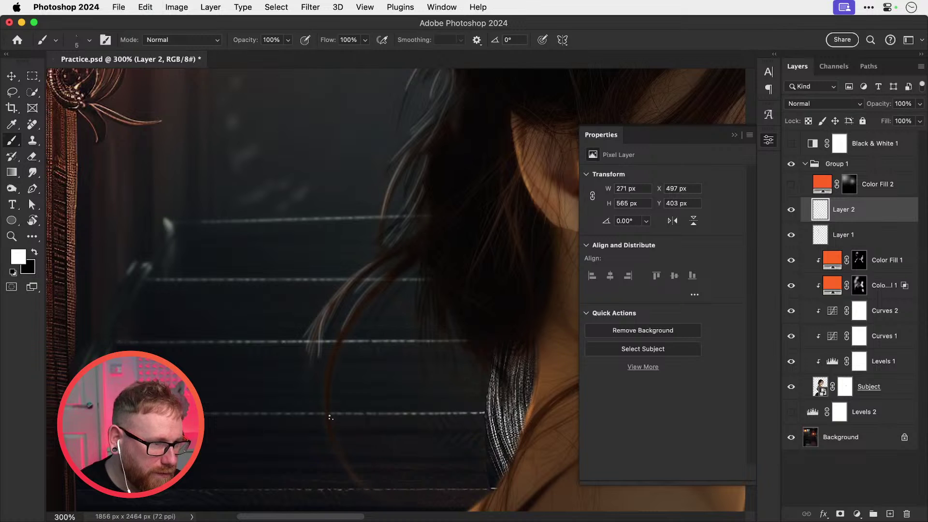
pyautogui.moveTo(334, 419); pyautogui.dragTo(362, 483)
pyautogui.press('super+z')
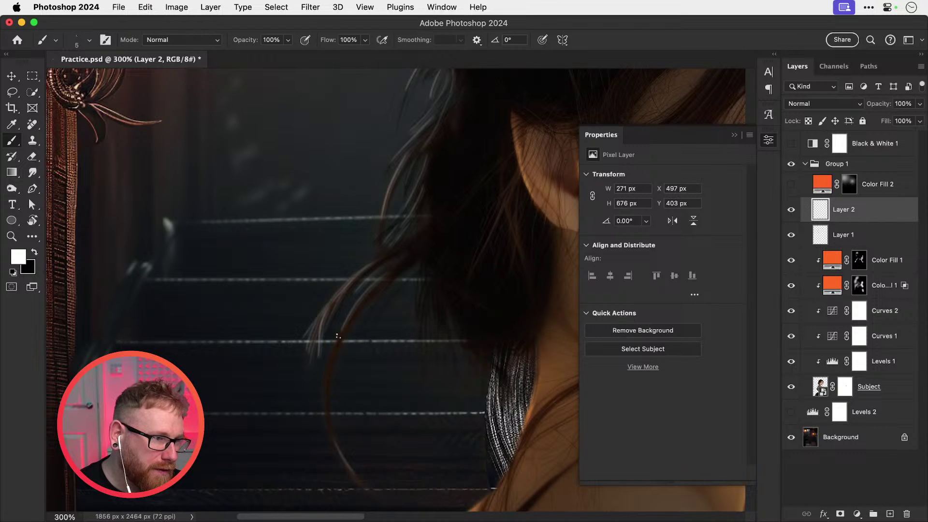
pyautogui.moveTo(325, 412); pyautogui.dragTo(335, 455)
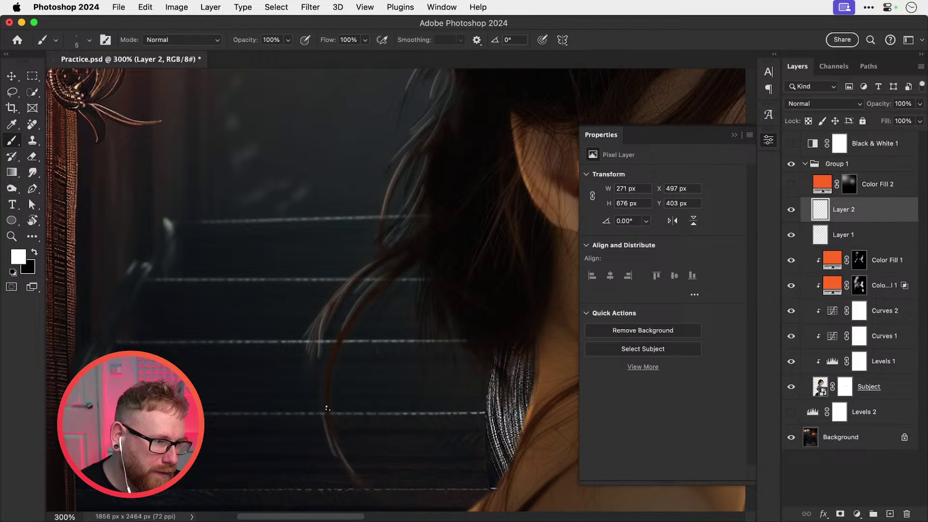
pyautogui.press('super+z')
pyautogui.moveTo(326, 413); pyautogui.dragTo(333, 443)
pyautogui.moveTo(325, 384); pyautogui.dragTo(341, 447)
pyautogui.press('super+z')
pyautogui.moveTo(334, 344); pyautogui.dragTo(319, 384)
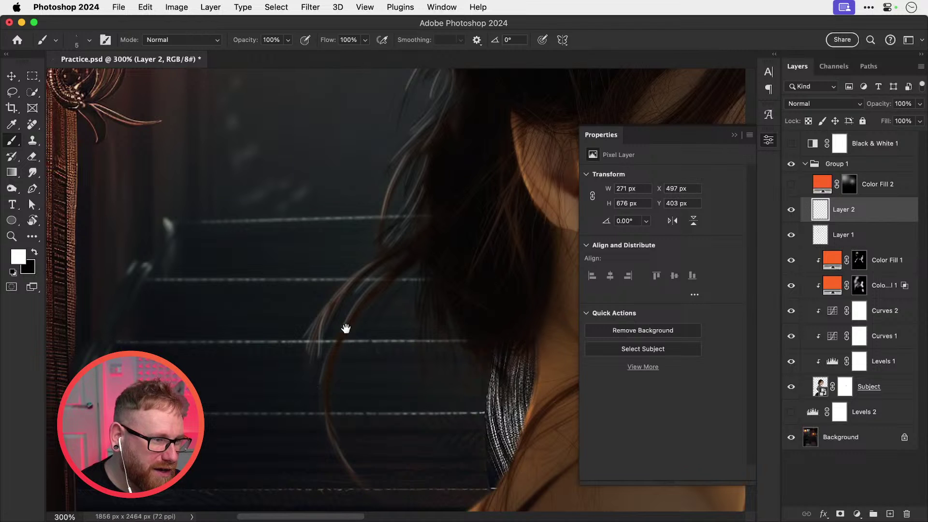
pyautogui.moveTo(345, 329); pyautogui.dragTo(324, 385)
pyautogui.press('super+z')
pyautogui.moveTo(364, 338); pyautogui.dragTo(320, 392)
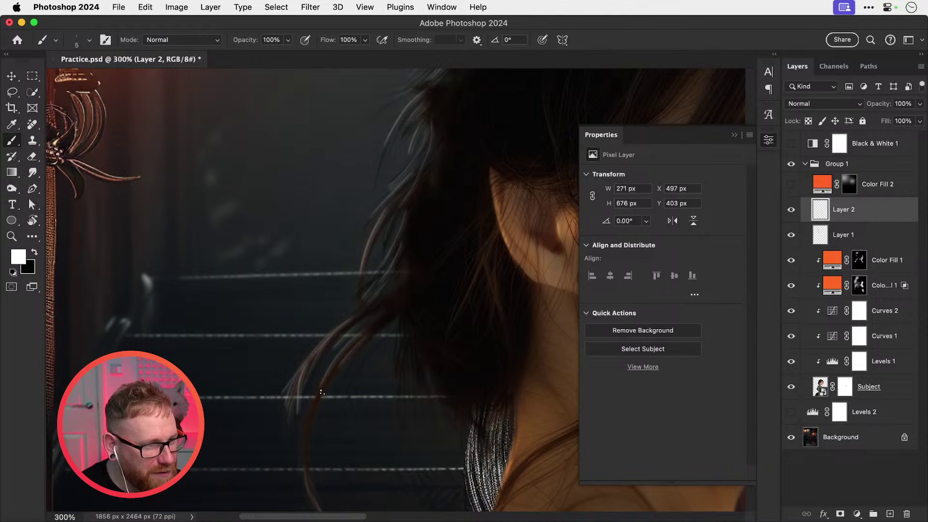
pyautogui.press('super+z')
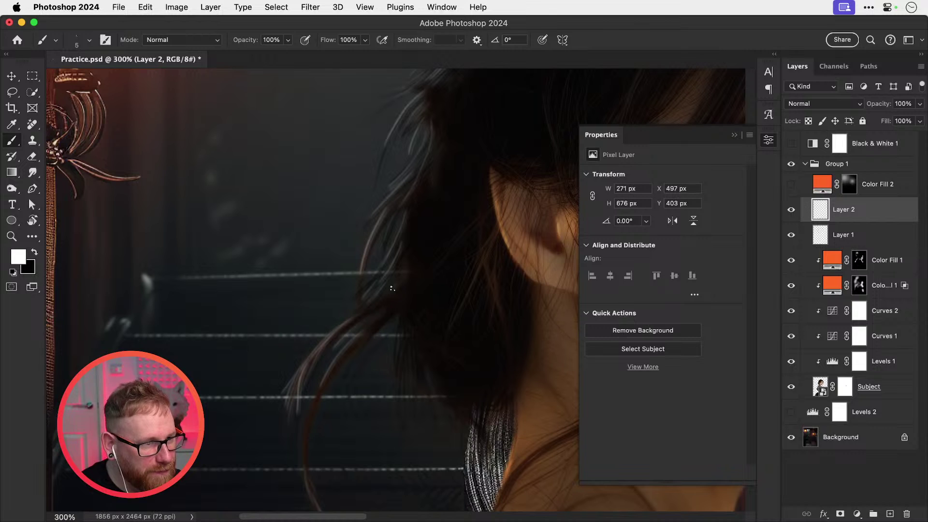
# Step: Paint white strands along the lower hair edge behind the neck, down to the tips at the beaded collar
pyautogui.moveTo(393, 289)
pyautogui.mouseDown()
pyautogui.moveTo(373, 319)
pyautogui.moveTo(394, 369)
pyautogui.mouseUp()
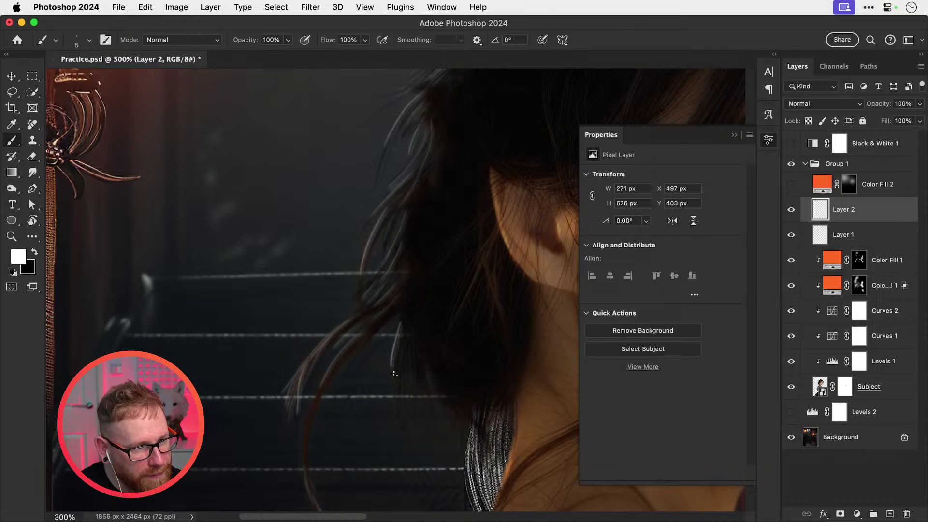
pyautogui.press('super+z')
pyautogui.moveTo(398, 328); pyautogui.dragTo(398, 378)
pyautogui.press('super+z')
pyautogui.moveTo(398, 331); pyautogui.dragTo(405, 412)
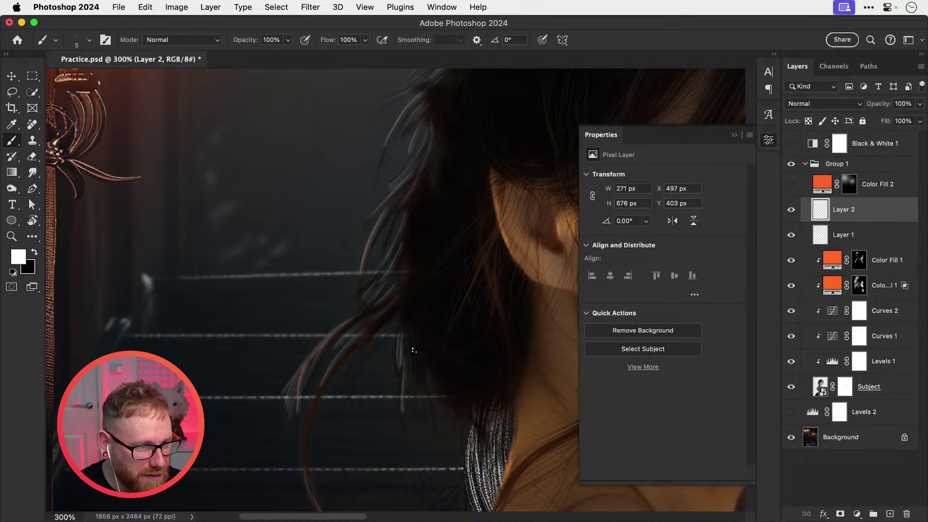
pyautogui.press('super+z')
pyautogui.press('super+z')
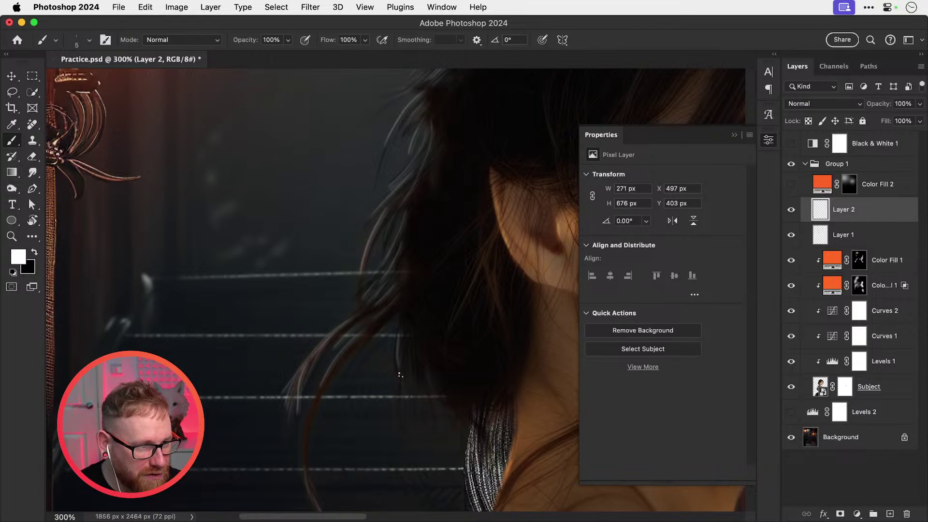
pyautogui.moveTo(400, 375); pyautogui.dragTo(405, 428)
pyautogui.moveTo(407, 340); pyautogui.dragTo(414, 395)
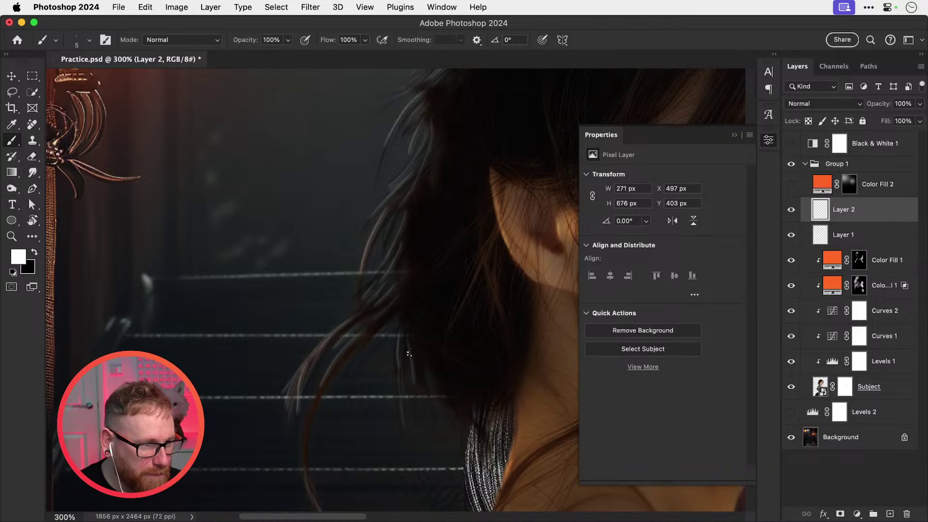
pyautogui.moveTo(413, 347)
pyautogui.mouseDown()
pyautogui.moveTo(447, 420)
pyautogui.moveTo(477, 449)
pyautogui.mouseUp()
pyautogui.moveTo(457, 416); pyautogui.dragTo(472, 443)
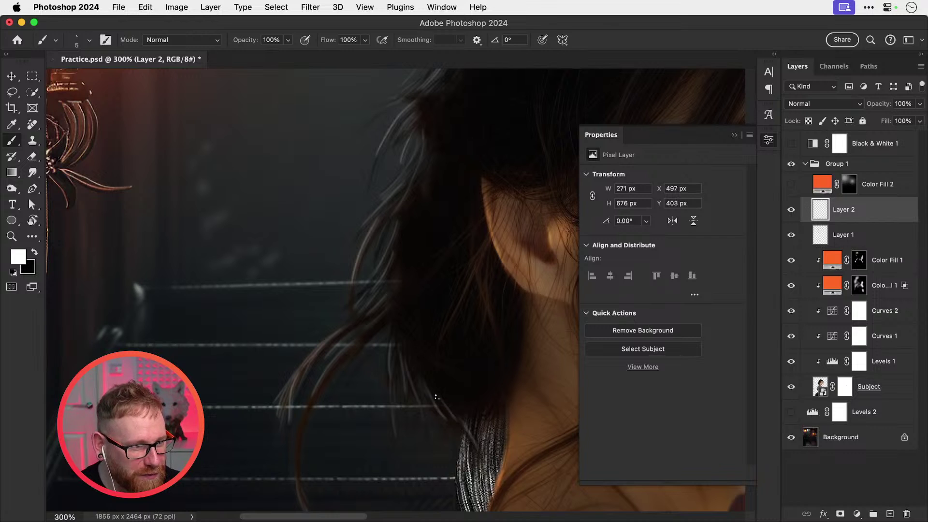
pyautogui.moveTo(437, 397); pyautogui.dragTo(454, 425)
# Step: Paint subtle white strands inside the dark hair beside the ear, undoing the overly thick first stroke
pyautogui.moveTo(479, 257); pyautogui.dragTo(432, 371)
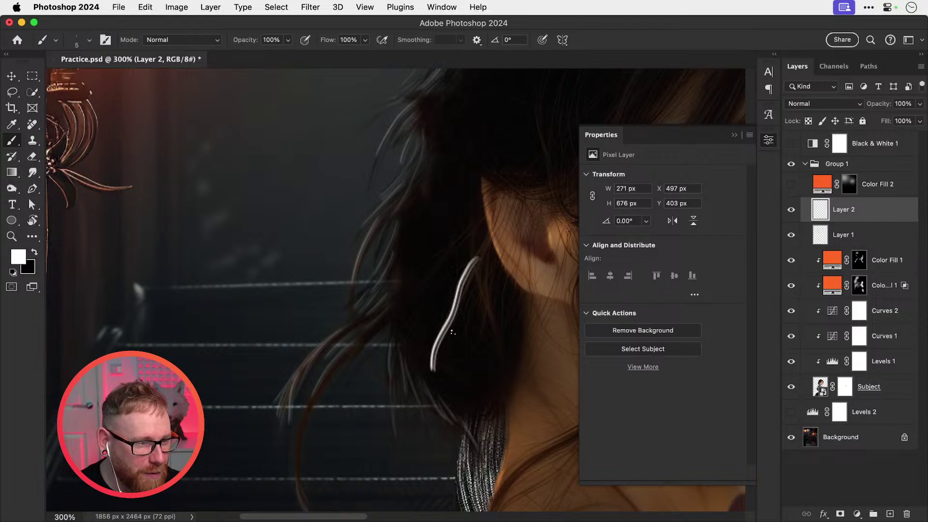
pyautogui.press('super+z')
pyautogui.moveTo(483, 250); pyautogui.dragTo(448, 319)
pyautogui.moveTo(450, 266)
pyautogui.mouseDown()
pyautogui.moveTo(452, 328)
pyautogui.moveTo(426, 347)
pyautogui.mouseUp()
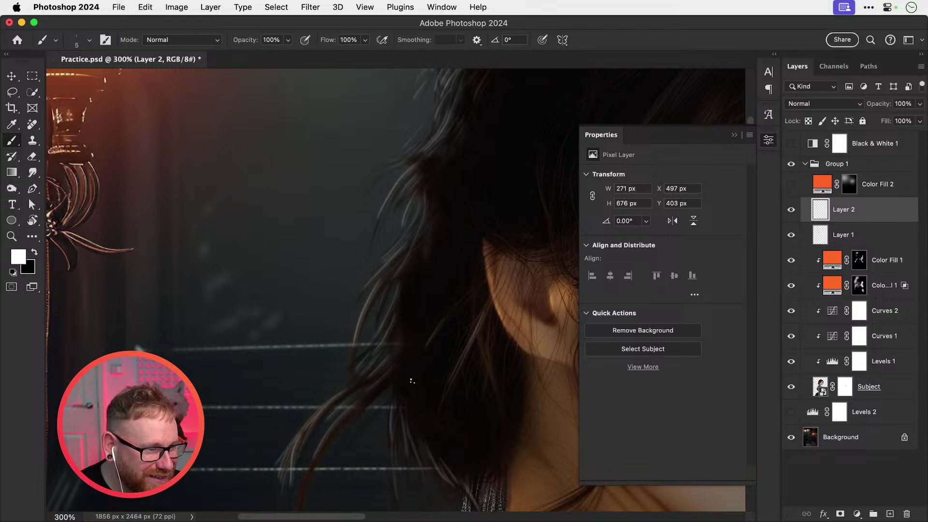
# Step: Add white highlight strands within the dark hair from ear level up to the area beside the window
pyautogui.moveTo(408, 314); pyautogui.dragTo(401, 384)
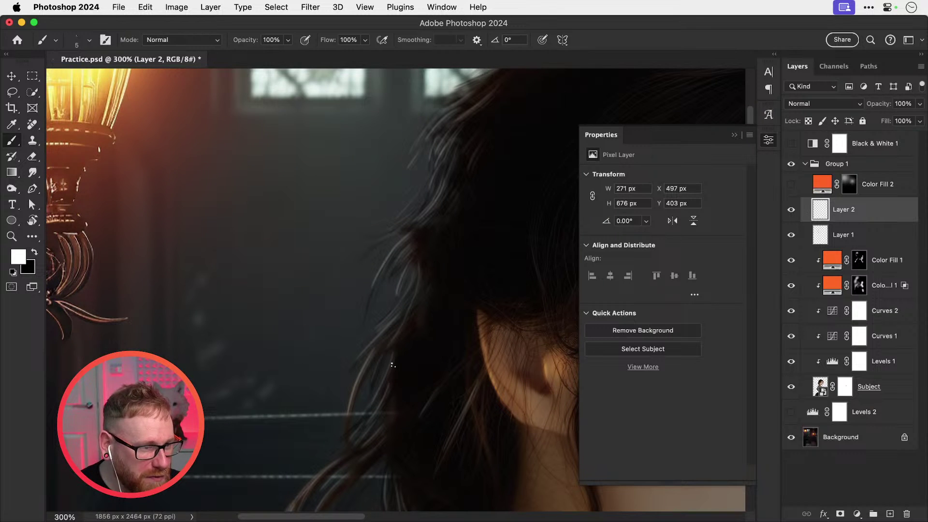
pyautogui.moveTo(417, 305); pyautogui.dragTo(408, 342)
pyautogui.moveTo(457, 222); pyautogui.dragTo(371, 323)
pyautogui.moveTo(425, 234); pyautogui.dragTo(407, 269)
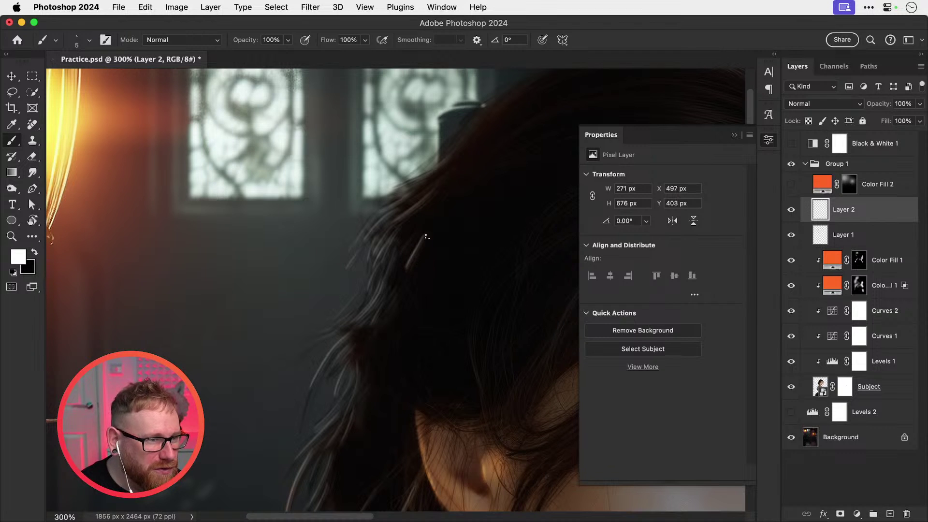
pyautogui.moveTo(420, 195)
pyautogui.mouseDown()
pyautogui.moveTo(400, 245)
pyautogui.moveTo(375, 266)
pyautogui.mouseUp()
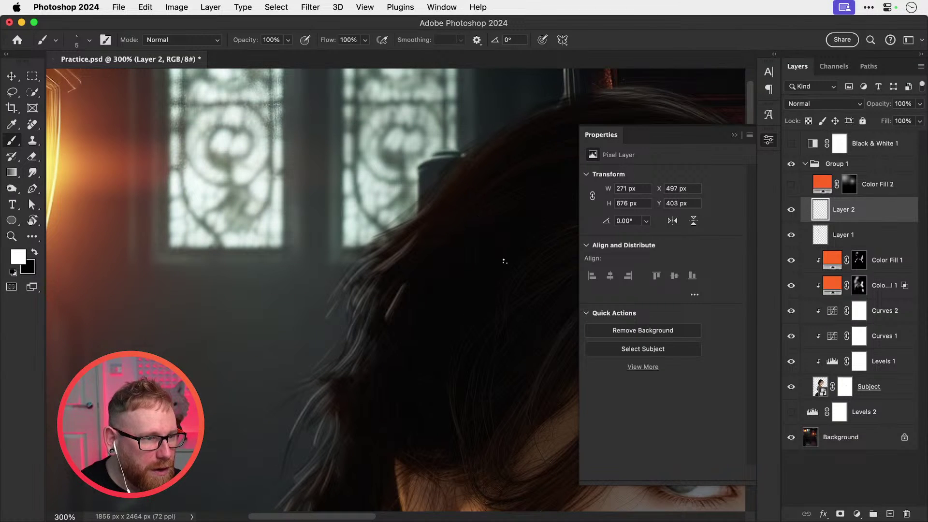
# Step: Paint curved white highlight strands along the upper head contour beside the second window, undoing the earlier attempts
pyautogui.moveTo(499, 254)
pyautogui.mouseDown()
pyautogui.moveTo(424, 214)
pyautogui.moveTo(448, 197)
pyautogui.mouseUp()
pyautogui.moveTo(523, 229)
pyautogui.mouseDown()
pyautogui.moveTo(442, 179)
pyautogui.moveTo(472, 178)
pyautogui.moveTo(450, 208)
pyautogui.mouseUp()
pyautogui.press('super+z')
pyautogui.press('super+z')
pyautogui.press('super+z')
pyautogui.moveTo(507, 167); pyautogui.dragTo(448, 215)
pyautogui.moveTo(477, 171)
pyautogui.mouseDown()
pyautogui.moveTo(430, 228)
pyautogui.moveTo(385, 257)
pyautogui.mouseUp()
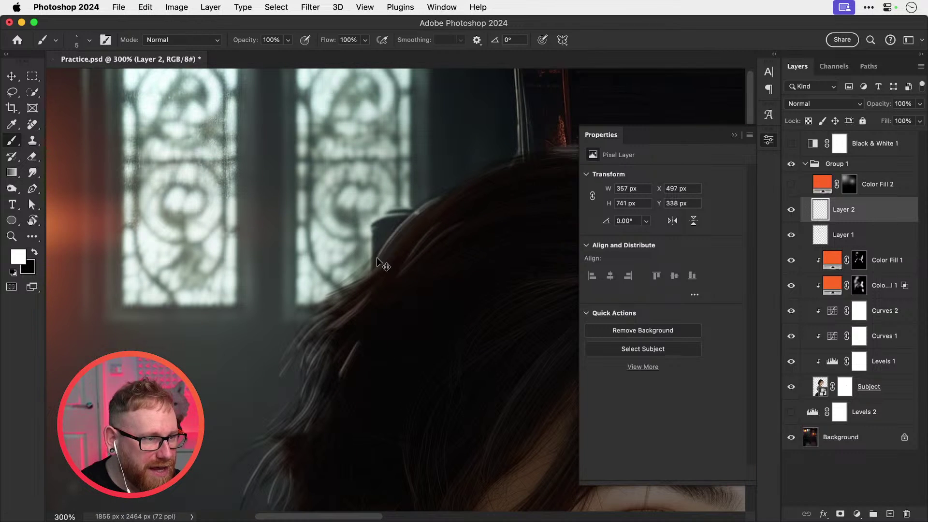
# Step: Undo the last stroke and paint white highlight strands along the hair contour beside the second window's lower corner
pyautogui.press('super+z')
pyautogui.moveTo(412, 218); pyautogui.dragTo(375, 271)
pyautogui.moveTo(419, 217); pyautogui.dragTo(332, 307)
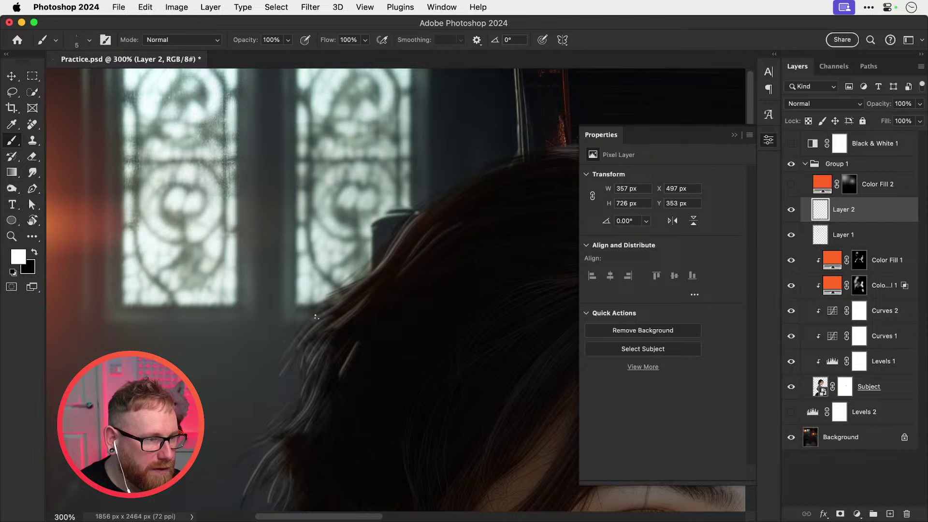
pyautogui.moveTo(371, 282); pyautogui.dragTo(330, 321)
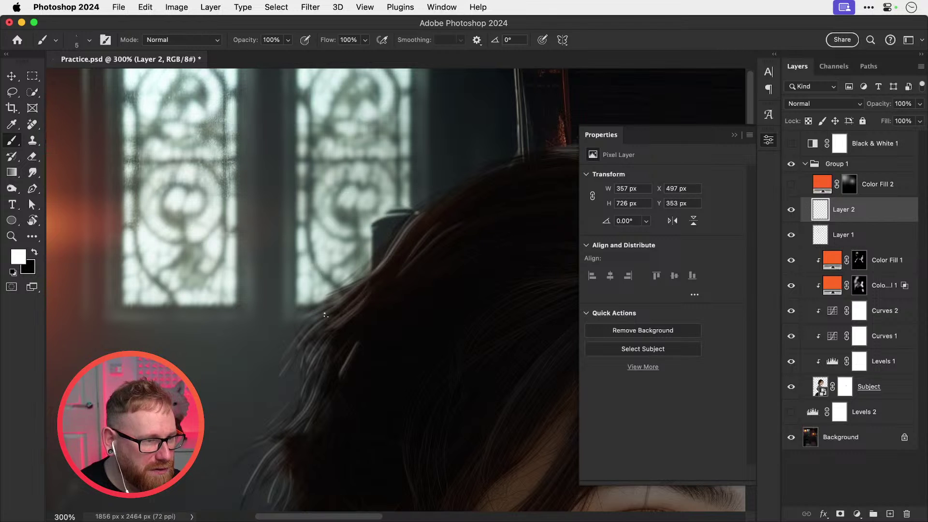
pyautogui.moveTo(392, 261); pyautogui.dragTo(413, 179)
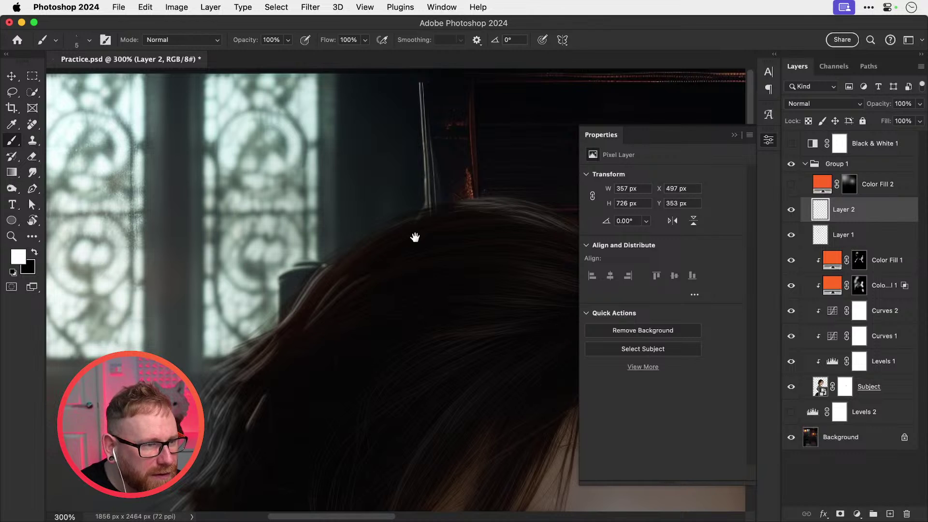
# Step: Paint white highlight strands over the upper head contour between the second window and the crown, undoing the stray straight strokes
pyautogui.moveTo(415, 237)
pyautogui.mouseDown()
pyautogui.moveTo(388, 268)
pyautogui.moveTo(337, 272)
pyautogui.mouseUp()
pyautogui.moveTo(388, 253)
pyautogui.mouseDown()
pyautogui.moveTo(331, 278)
pyautogui.moveTo(329, 290)
pyautogui.moveTo(422, 273)
pyautogui.mouseUp()
pyautogui.moveTo(305, 257)
pyautogui.mouseDown()
pyautogui.moveTo(435, 249)
pyautogui.moveTo(398, 269)
pyautogui.mouseUp()
pyautogui.moveTo(444, 254)
pyautogui.mouseDown()
pyautogui.moveTo(342, 274)
pyautogui.moveTo(443, 250)
pyautogui.moveTo(525, 286)
pyautogui.moveTo(531, 278)
pyautogui.mouseUp()
pyautogui.press('super+z')
pyautogui.press('super+z')
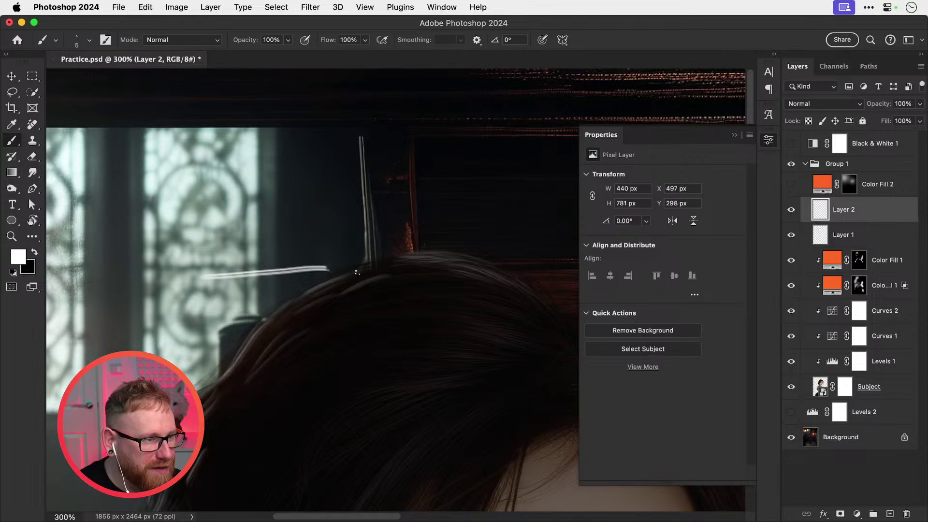
pyautogui.press('super+z')
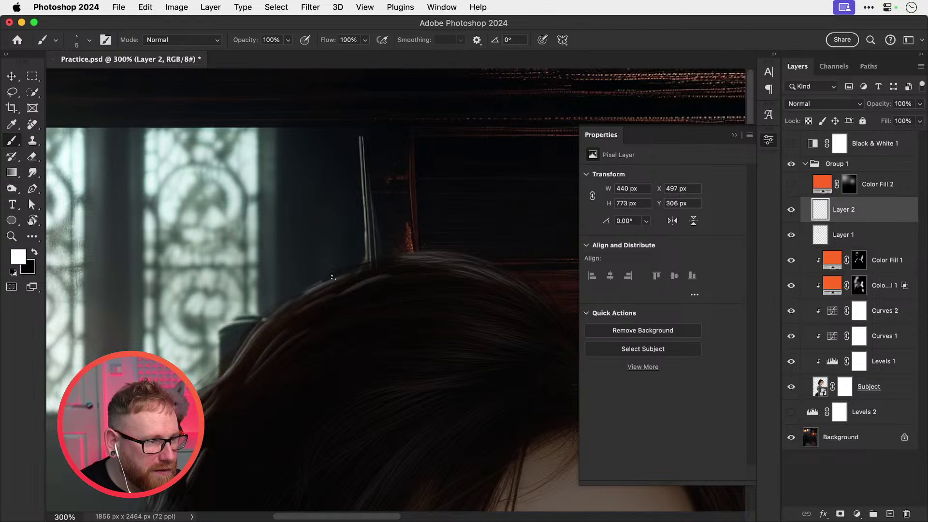
pyautogui.moveTo(305, 302); pyautogui.dragTo(383, 258)
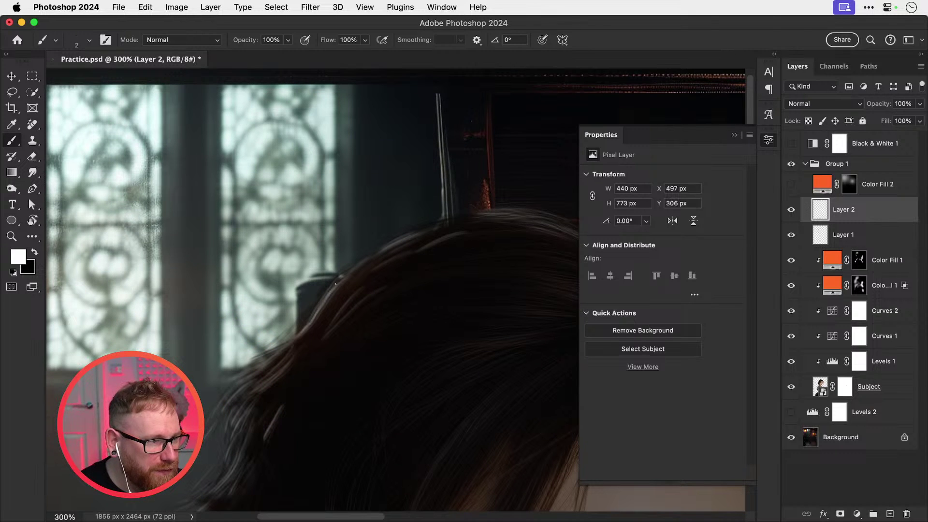
# Step: Paint finer white strands along the upper head contour with a size 2 brush, undoing the unwanted strokes
pyautogui.press('super+z')
pyautogui.press('super+z')
pyautogui.moveTo(387, 245); pyautogui.dragTo(342, 278)
pyautogui.moveTo(369, 278); pyautogui.dragTo(422, 217)
pyautogui.press('super+z')
pyautogui.moveTo(337, 286)
pyautogui.mouseDown()
pyautogui.moveTo(277, 332)
pyautogui.moveTo(258, 386)
pyautogui.mouseUp()
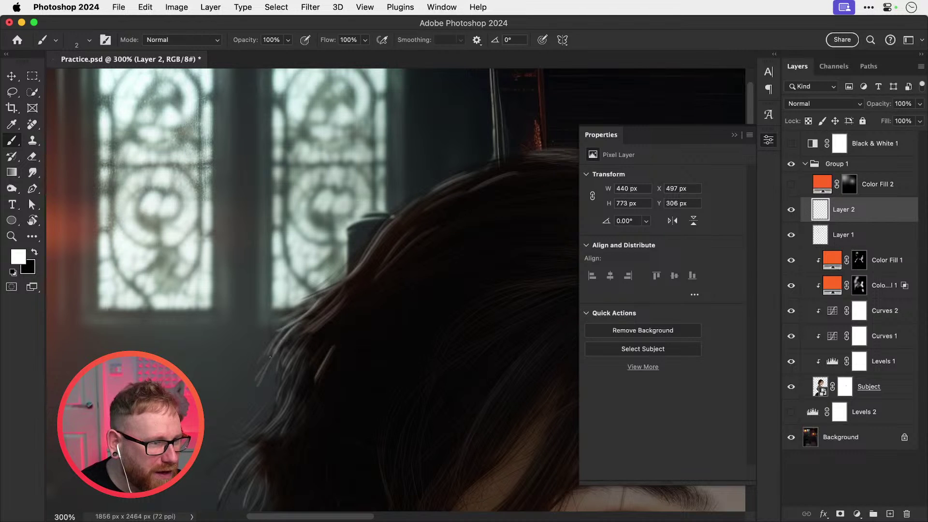
# Step: Undo the stray fine strokes and paint thin white strands along the hair edge just below the second window
pyautogui.moveTo(312, 305); pyautogui.dragTo(239, 343)
pyautogui.press('super+z')
pyautogui.press('super+z')
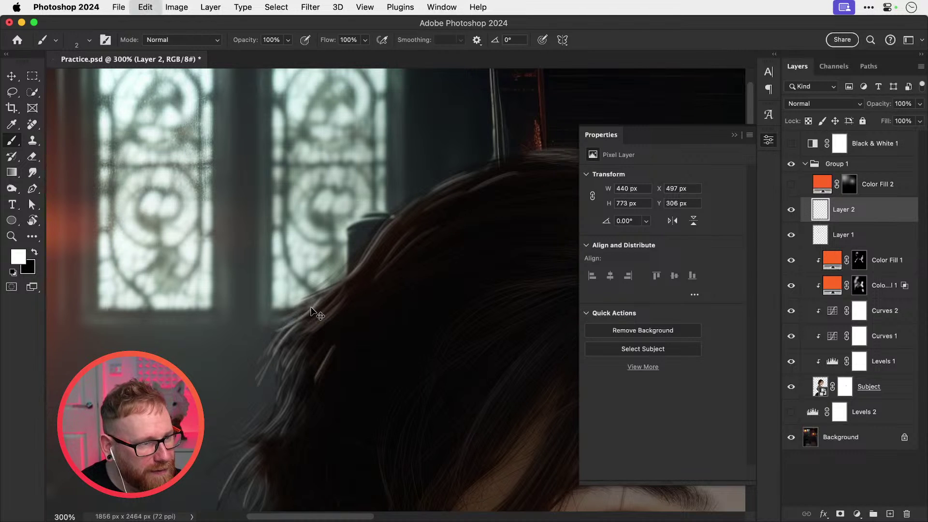
pyautogui.moveTo(334, 304)
pyautogui.mouseDown()
pyautogui.moveTo(304, 332)
pyautogui.moveTo(275, 376)
pyautogui.moveTo(277, 391)
pyautogui.mouseUp()
pyautogui.moveTo(291, 356)
pyautogui.mouseDown()
pyautogui.moveTo(307, 381)
pyautogui.moveTo(345, 277)
pyautogui.mouseUp()
pyautogui.moveTo(308, 303)
pyautogui.mouseDown()
pyautogui.moveTo(266, 360)
pyautogui.moveTo(357, 301)
pyautogui.moveTo(327, 306)
pyautogui.moveTo(297, 338)
pyautogui.mouseUp()
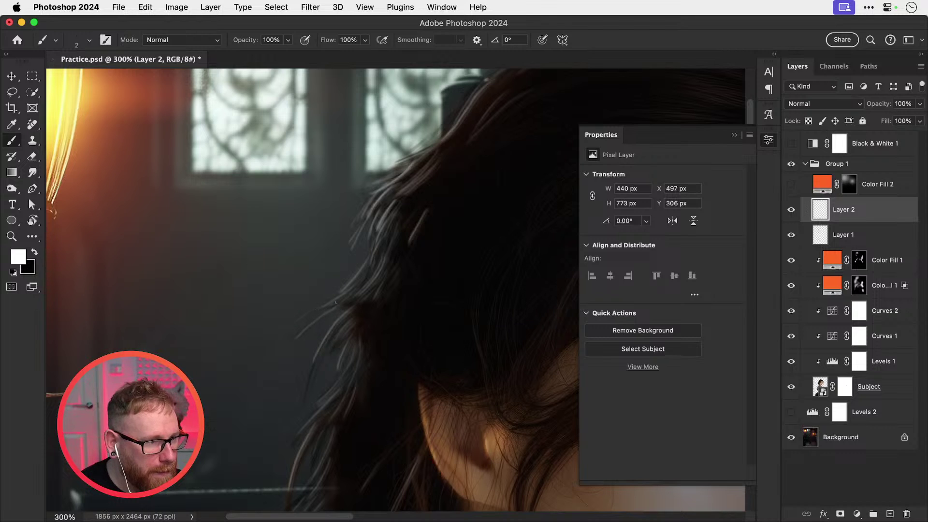
# Step: Paint fine white flyaway strands along the back hair edge at ear level, redoing the first stroke
pyautogui.moveTo(351, 310); pyautogui.dragTo(318, 364)
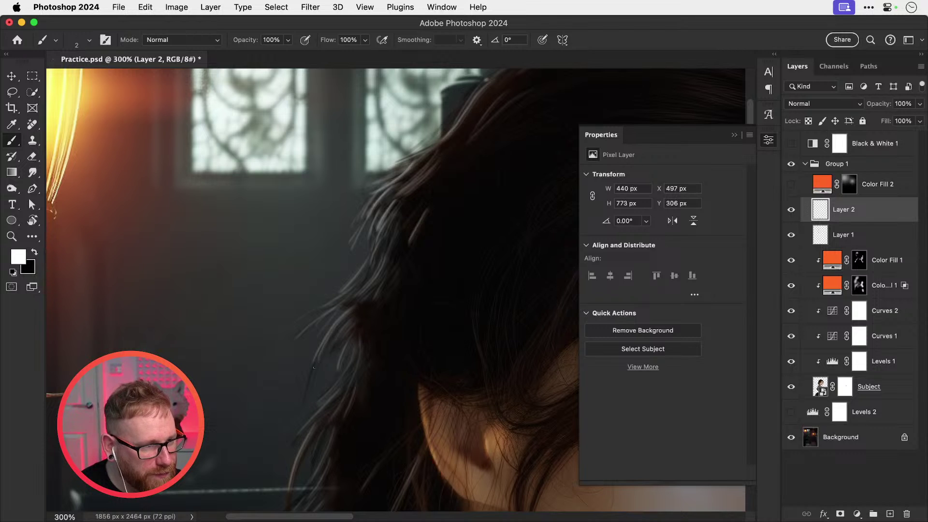
pyautogui.press('super+z')
pyautogui.moveTo(331, 324); pyautogui.dragTo(305, 400)
pyautogui.moveTo(357, 312); pyautogui.dragTo(335, 338)
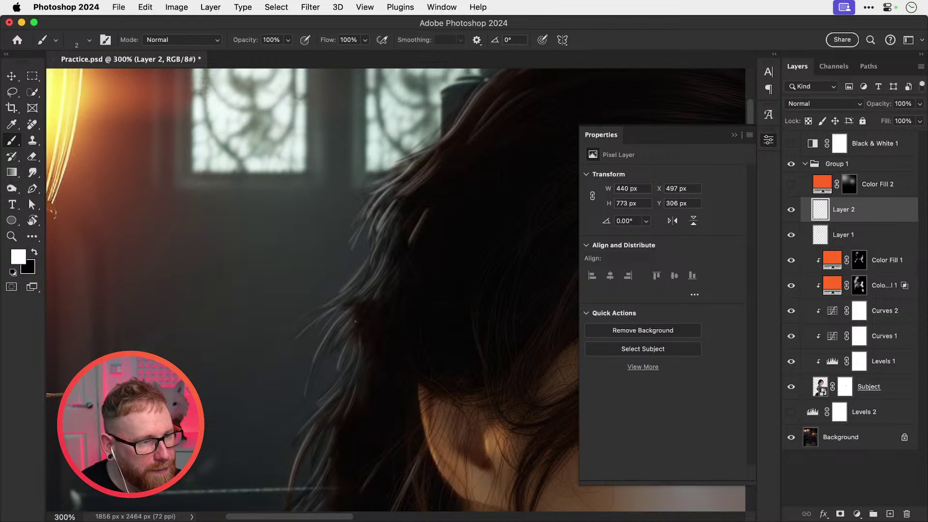
pyautogui.moveTo(407, 259); pyautogui.dragTo(323, 351)
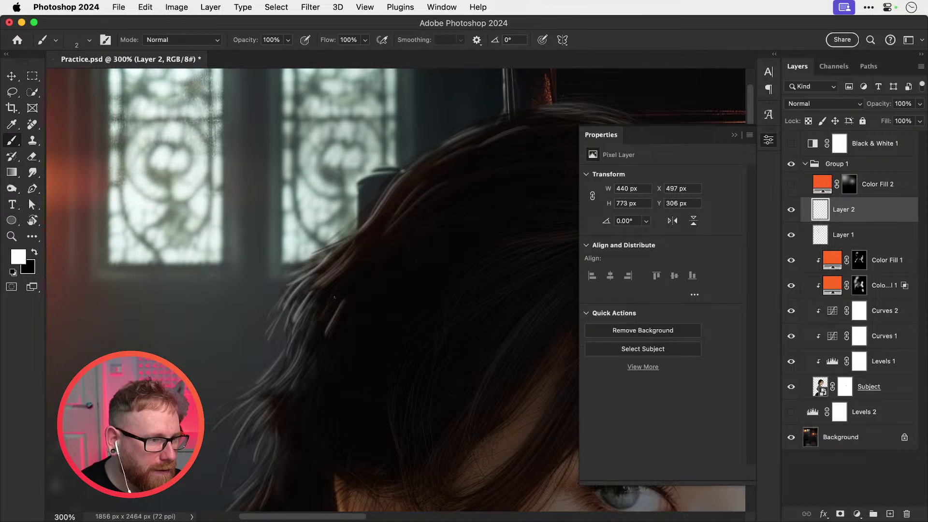
# Step: Add fine white strands inside the dark hair just below the second window
pyautogui.moveTo(335, 298); pyautogui.dragTo(310, 346)
pyautogui.moveTo(352, 258); pyautogui.dragTo(309, 328)
pyautogui.moveTo(339, 273); pyautogui.dragTo(312, 329)
pyautogui.moveTo(317, 288); pyautogui.dragTo(309, 319)
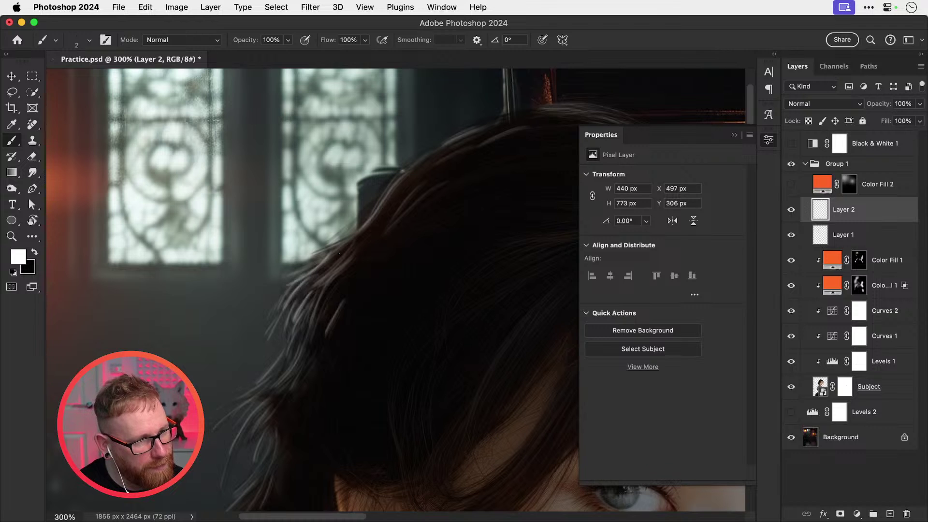
# Step: Add thin white strands along the upper head contour from the second window to the crown, undoing one unwanted stroke
pyautogui.press('space')
pyautogui.moveTo(470, 189); pyautogui.dragTo(348, 294)
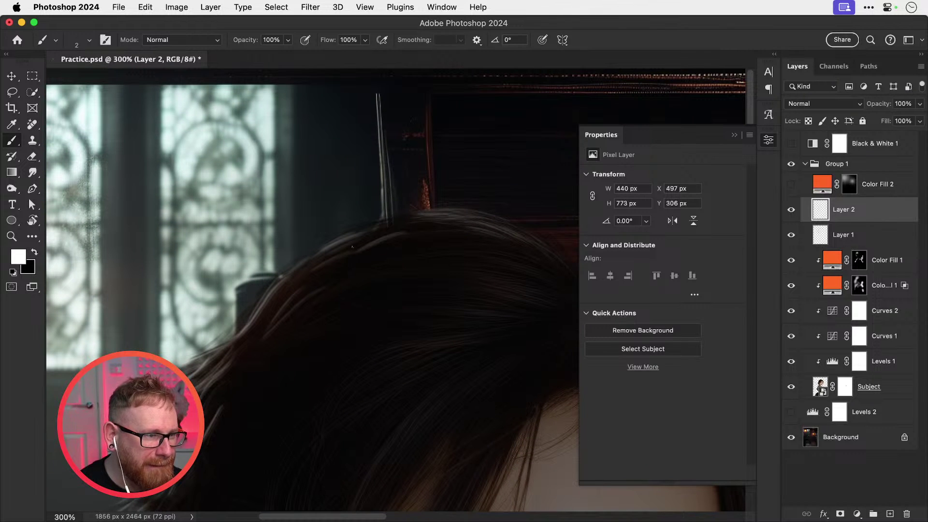
pyautogui.moveTo(317, 260); pyautogui.dragTo(262, 323)
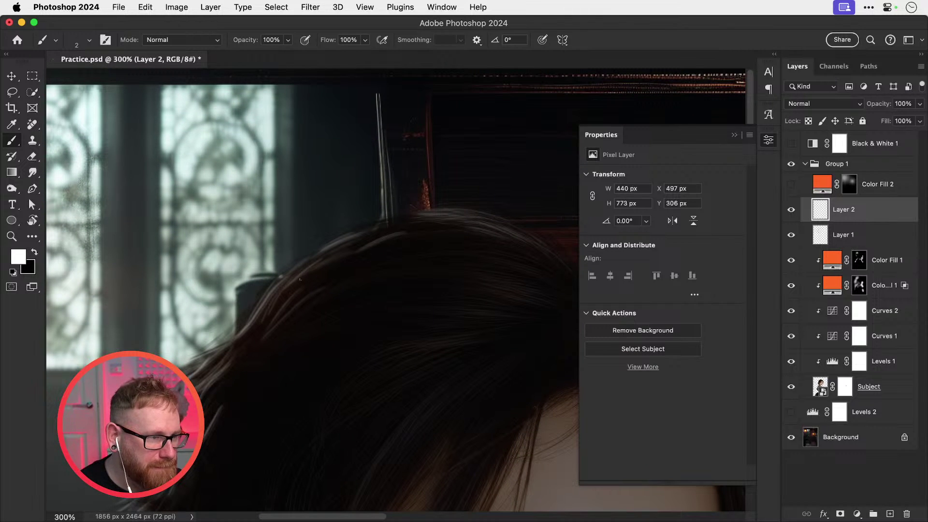
pyautogui.moveTo(289, 288)
pyautogui.mouseDown()
pyautogui.moveTo(265, 327)
pyautogui.moveTo(304, 276)
pyautogui.mouseUp()
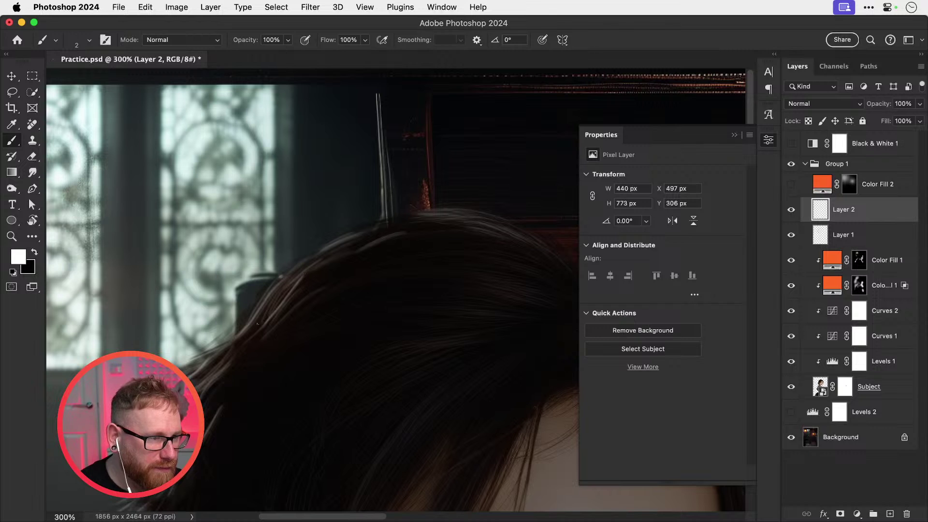
pyautogui.moveTo(258, 324)
pyautogui.mouseDown()
pyautogui.moveTo(291, 278)
pyautogui.moveTo(343, 250)
pyautogui.moveTo(351, 227)
pyautogui.mouseUp()
pyautogui.press('super+z')
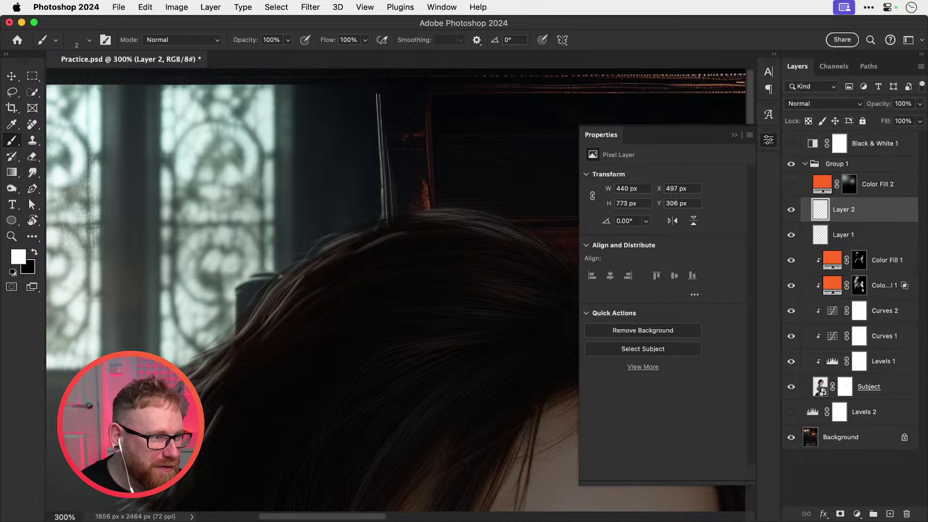
pyautogui.moveTo(337, 243); pyautogui.dragTo(368, 217)
pyautogui.moveTo(464, 219)
pyautogui.mouseDown()
pyautogui.moveTo(369, 251)
pyautogui.moveTo(421, 255)
pyautogui.mouseUp()
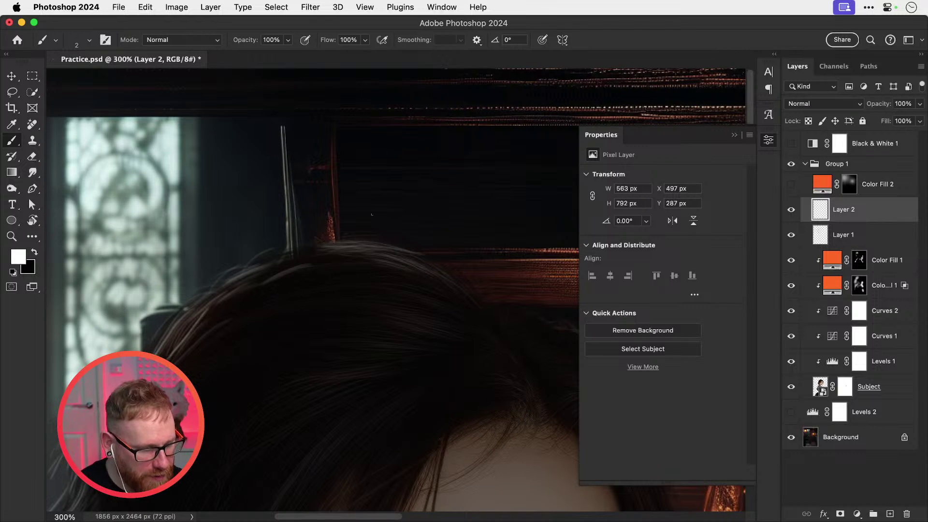
# Step: Rotate the canvas and paint fine white strands along the crown edge against the dark wooden panel, undoing the unwanted strokes
pyautogui.press('r')
pyautogui.moveTo(332, 205)
pyautogui.mouseDown()
pyautogui.moveTo(369, 213)
pyautogui.moveTo(424, 281)
pyautogui.moveTo(425, 271)
pyautogui.mouseUp()
pyautogui.press('b')
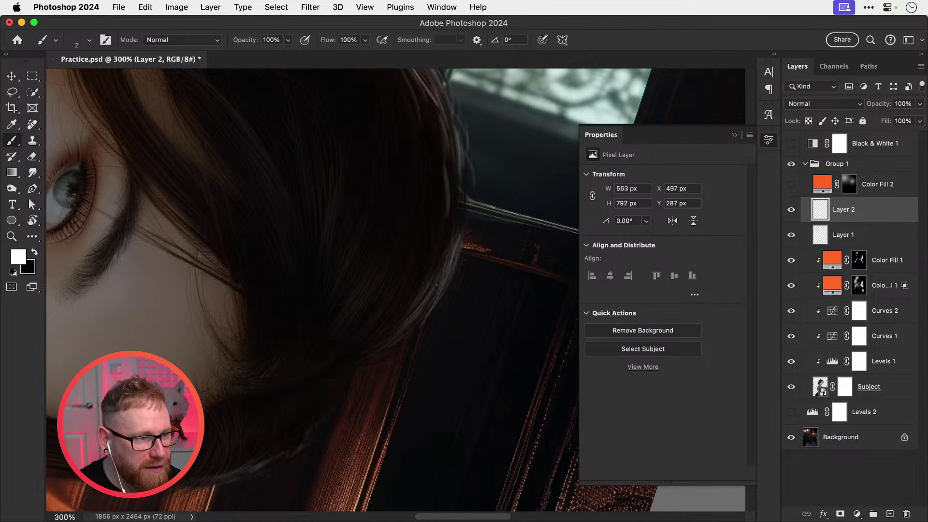
pyautogui.moveTo(444, 276); pyautogui.dragTo(410, 332)
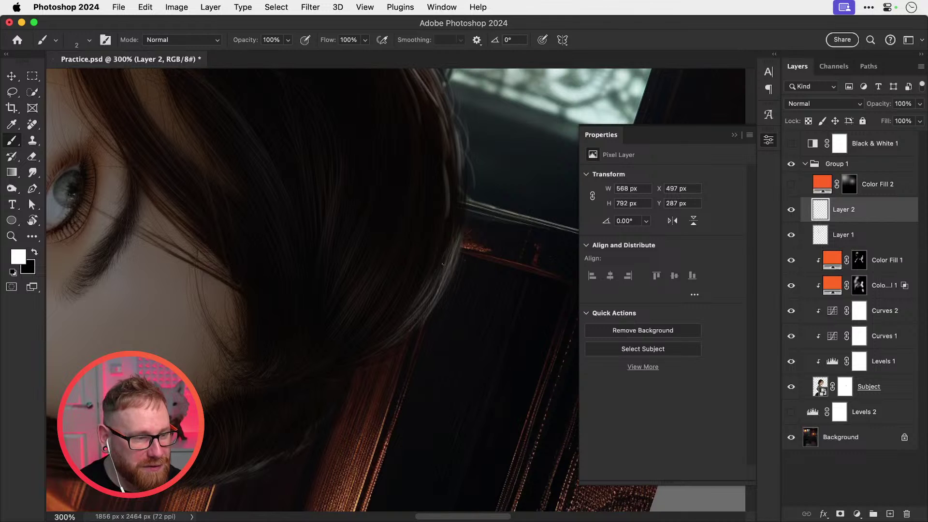
pyautogui.moveTo(428, 300)
pyautogui.mouseDown()
pyautogui.moveTo(458, 236)
pyautogui.moveTo(398, 292)
pyautogui.moveTo(488, 260)
pyautogui.moveTo(311, 296)
pyautogui.mouseUp()
pyautogui.press('super+z')
pyautogui.press('super+z')
pyautogui.moveTo(457, 235); pyautogui.dragTo(418, 283)
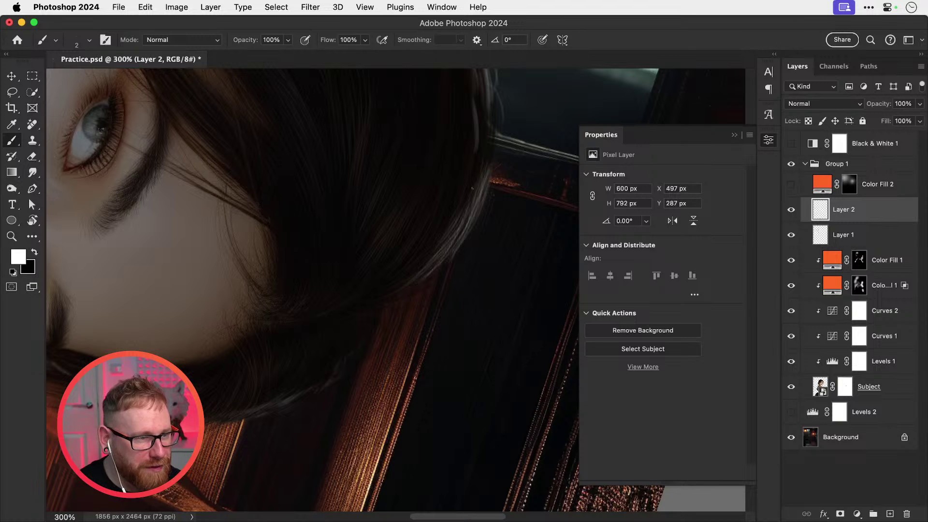
# Step: Build up a denser cluster of white highlight strands on the crown edge beside the wooden panel
pyautogui.moveTo(473, 188); pyautogui.dragTo(407, 280)
pyautogui.moveTo(479, 178); pyautogui.dragTo(440, 248)
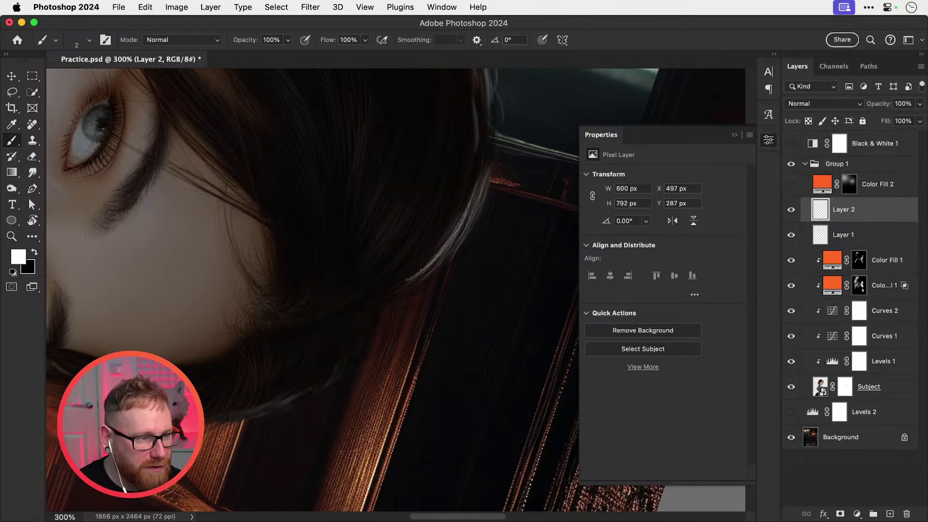
pyautogui.moveTo(466, 187); pyautogui.dragTo(409, 293)
pyautogui.moveTo(429, 256)
pyautogui.mouseDown()
pyautogui.moveTo(378, 326)
pyautogui.moveTo(397, 319)
pyautogui.moveTo(416, 290)
pyautogui.mouseUp()
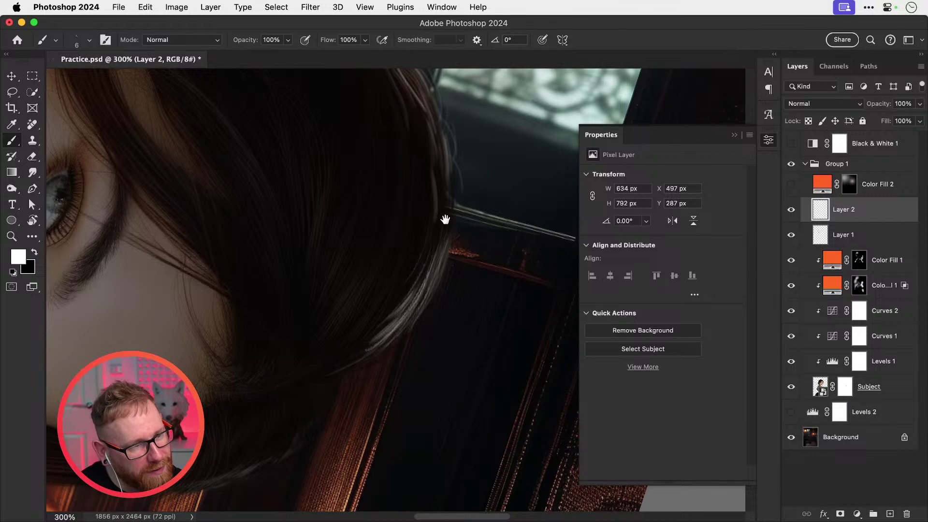
# Step: Paint white strands with a size 6 brush along the head contour beside the window's dark post, undoing one stroke
pyautogui.moveTo(445, 219); pyautogui.dragTo(439, 282)
pyautogui.moveTo(425, 191); pyautogui.dragTo(437, 254)
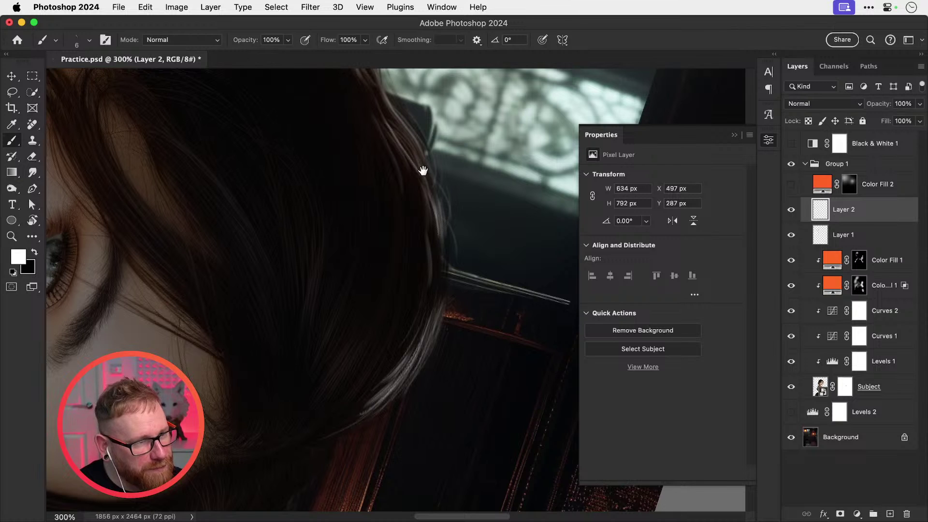
pyautogui.moveTo(422, 170); pyautogui.dragTo(423, 234)
pyautogui.moveTo(397, 189); pyautogui.dragTo(426, 250)
pyautogui.moveTo(407, 195); pyautogui.dragTo(428, 266)
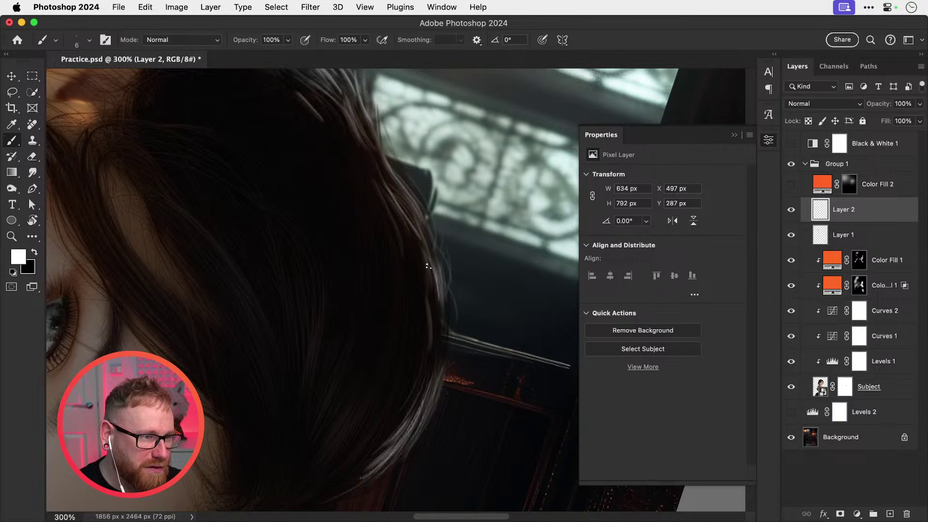
pyautogui.moveTo(401, 197); pyautogui.dragTo(428, 251)
pyautogui.moveTo(422, 203); pyautogui.dragTo(446, 271)
pyautogui.press('super+z')
pyautogui.moveTo(419, 194); pyautogui.dragTo(437, 253)
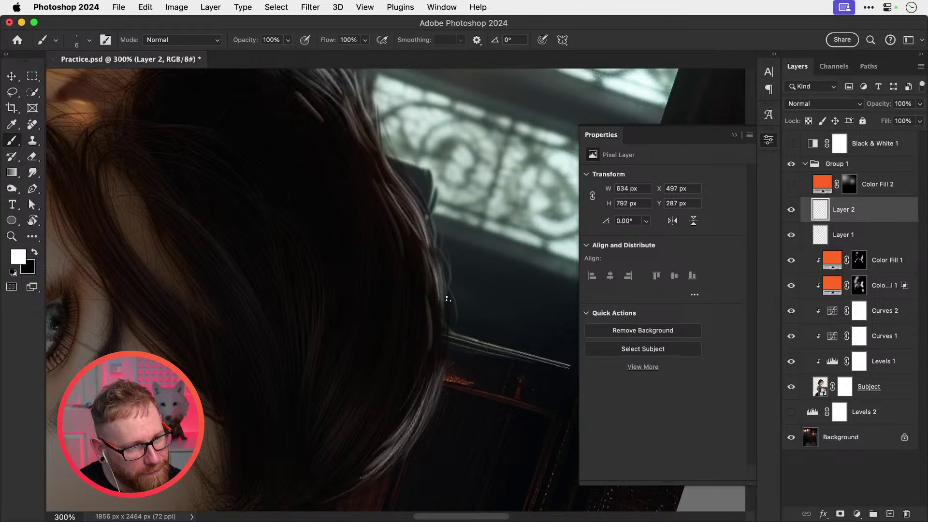
# Step: Paint white strands along the outer hair edge between the dark post and the thin light lines, undoing and repainting the unwanted strokes
pyautogui.moveTo(443, 337); pyautogui.dragTo(447, 279)
pyautogui.moveTo(447, 321); pyautogui.dragTo(439, 259)
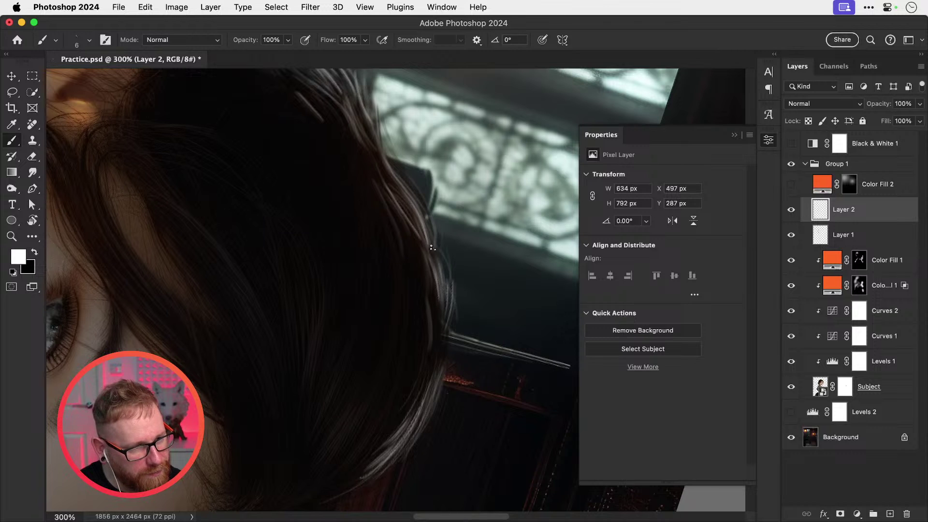
pyautogui.moveTo(450, 304); pyautogui.dragTo(437, 247)
pyautogui.moveTo(448, 326); pyautogui.dragTo(456, 258)
pyautogui.press('super+z')
pyautogui.press('super+z')
pyautogui.press('super+z')
pyautogui.press('super+z')
pyautogui.moveTo(450, 312); pyautogui.dragTo(456, 255)
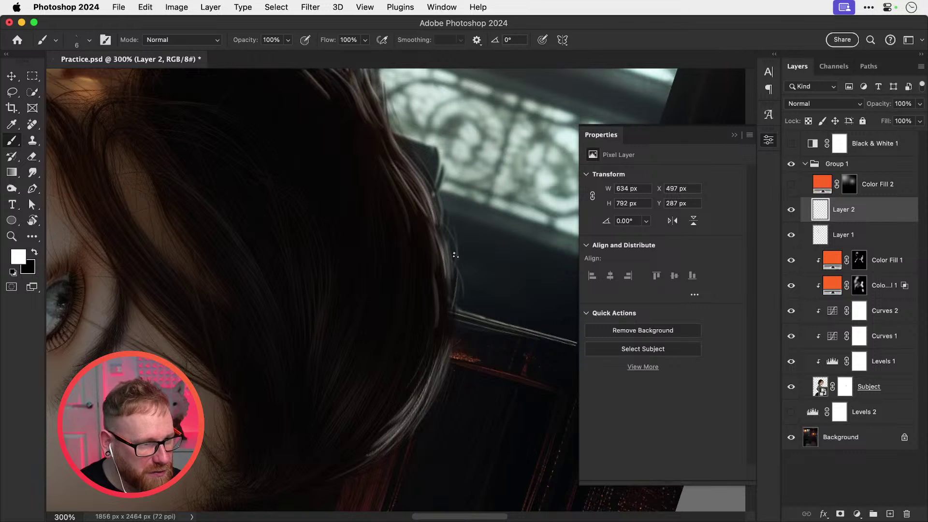
# Step: Fill the hair edge where the thin light lines meet the crown with white strands, undoing the unwanted strokes
pyautogui.moveTo(450, 328)
pyautogui.mouseDown()
pyautogui.moveTo(453, 366)
pyautogui.moveTo(465, 342)
pyautogui.moveTo(440, 389)
pyautogui.mouseUp()
pyautogui.press('super+z')
pyautogui.press('super+z')
pyautogui.press('super+z')
pyautogui.moveTo(451, 330); pyautogui.dragTo(439, 391)
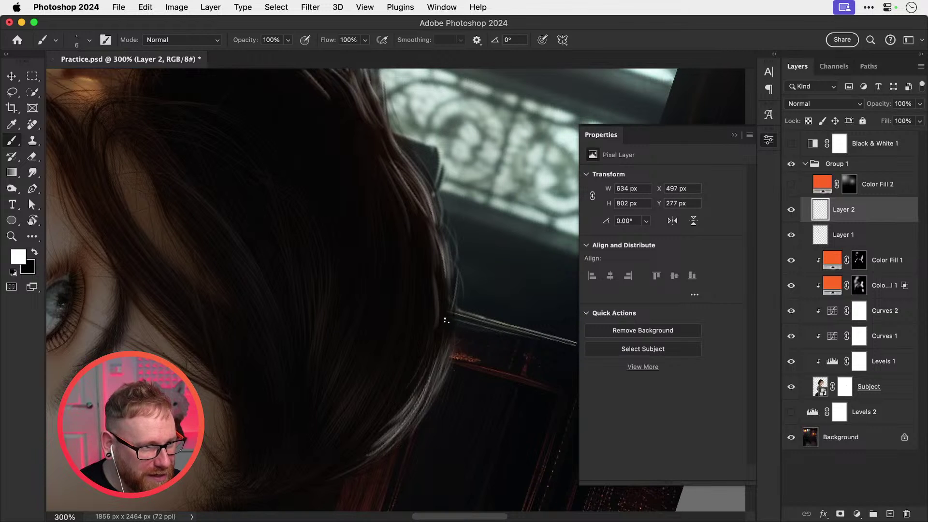
pyautogui.moveTo(429, 231); pyautogui.dragTo(437, 308)
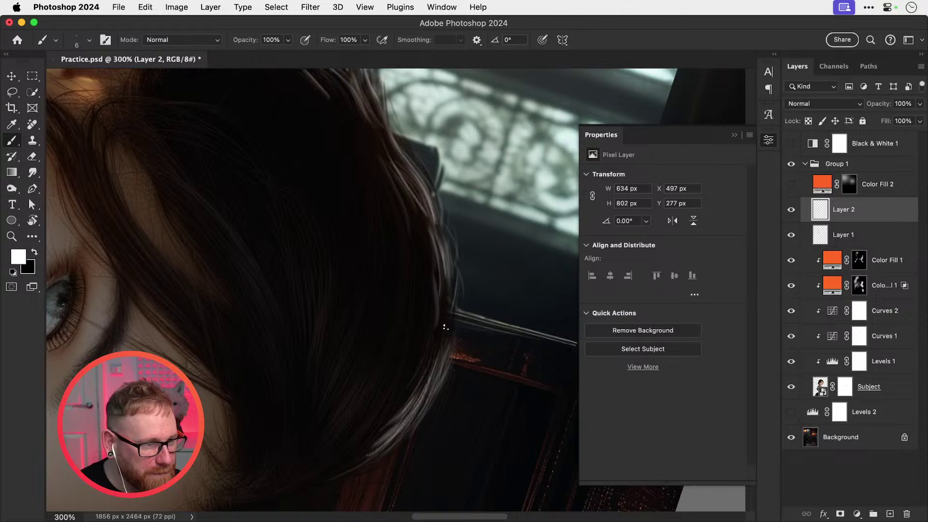
pyautogui.moveTo(442, 344); pyautogui.dragTo(503, 269)
pyautogui.moveTo(490, 309); pyautogui.dragTo(508, 244)
# Step: Rotate the canvas further and paint loose white strands at the lower end of the crown highlight, against the lit wooden panel
pyautogui.press('r')
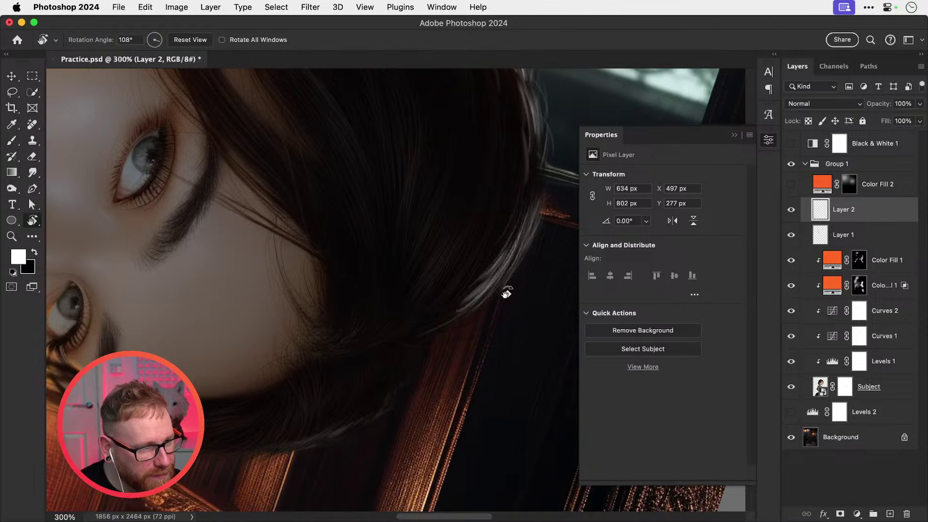
pyautogui.moveTo(505, 289); pyautogui.dragTo(469, 224)
pyautogui.press('b')
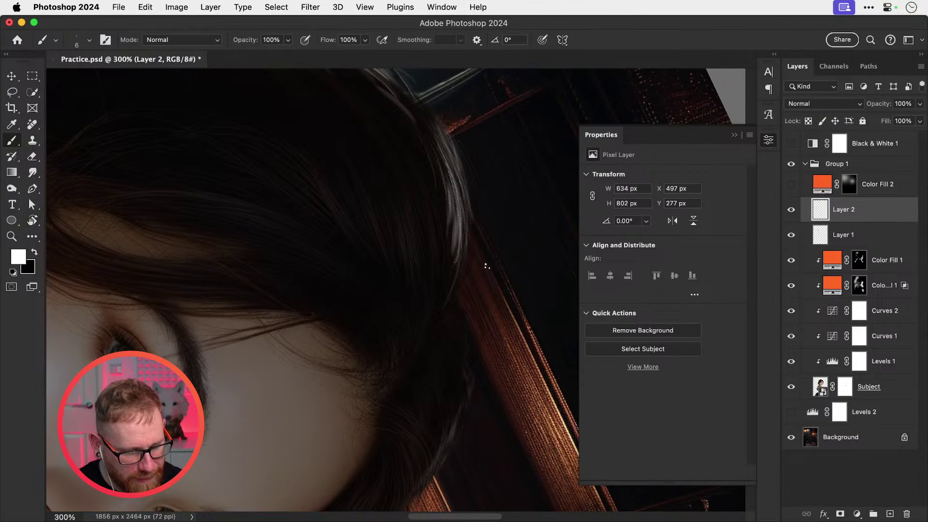
pyautogui.moveTo(477, 288); pyautogui.dragTo(483, 265)
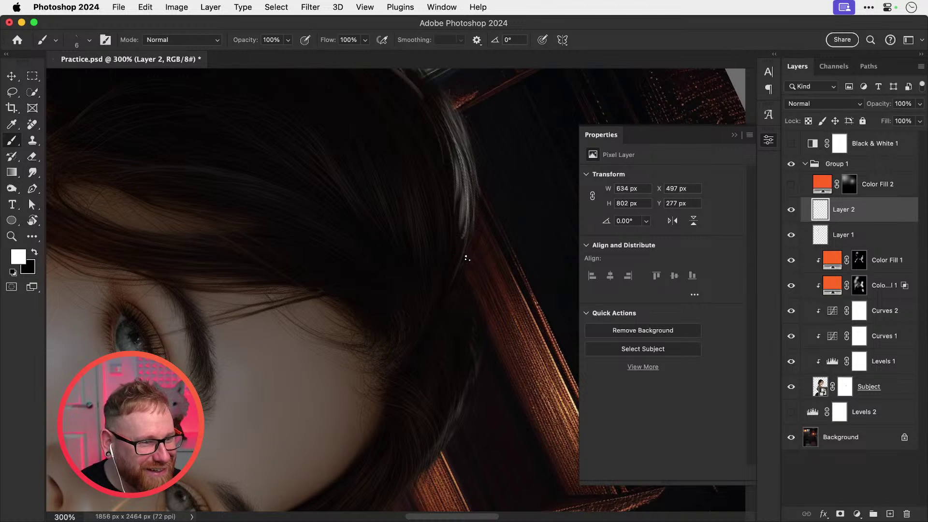
pyautogui.moveTo(463, 263)
pyautogui.mouseDown()
pyautogui.moveTo(482, 232)
pyautogui.moveTo(476, 210)
pyautogui.mouseUp()
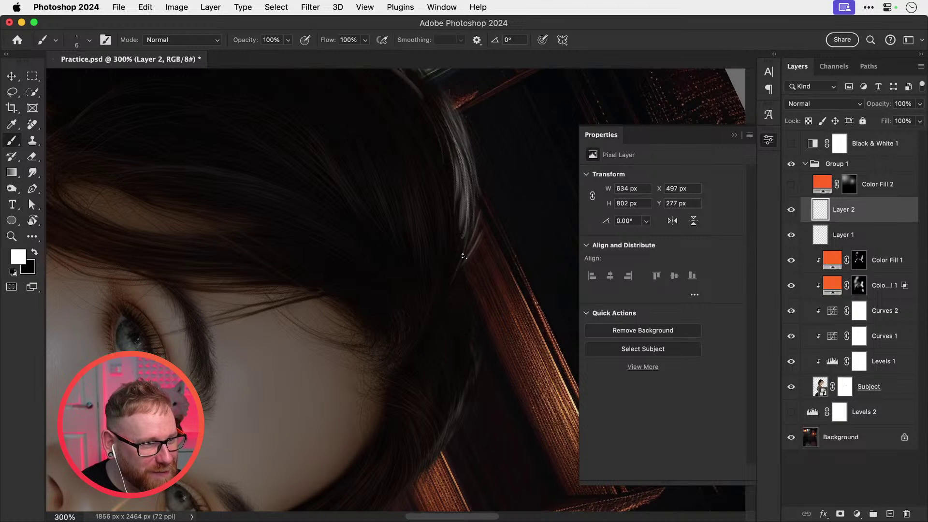
pyautogui.moveTo(464, 256)
pyautogui.mouseDown()
pyautogui.moveTo(483, 213)
pyautogui.moveTo(480, 189)
pyautogui.mouseUp()
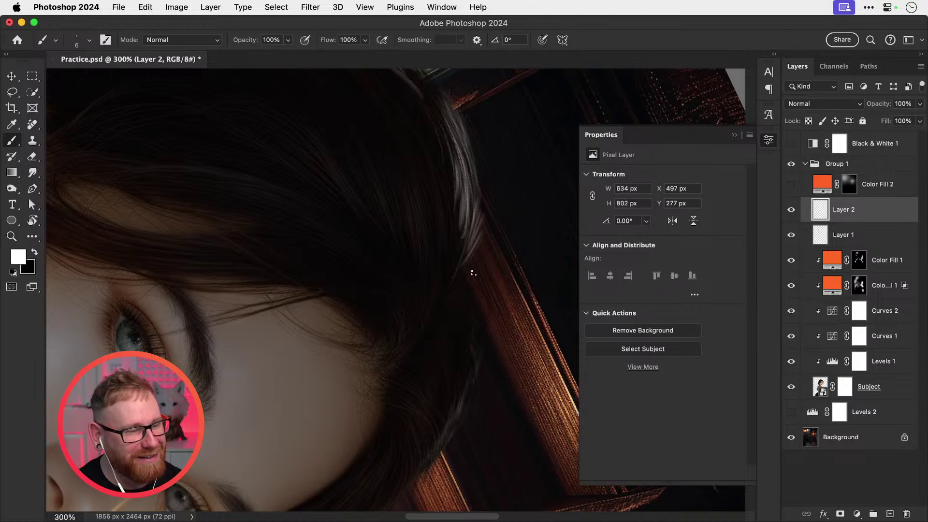
# Step: Paint white strands along the lower side hair edge against the dark gap and lit wooden panels, undoing one stroke
pyautogui.moveTo(427, 282); pyautogui.dragTo(392, 235)
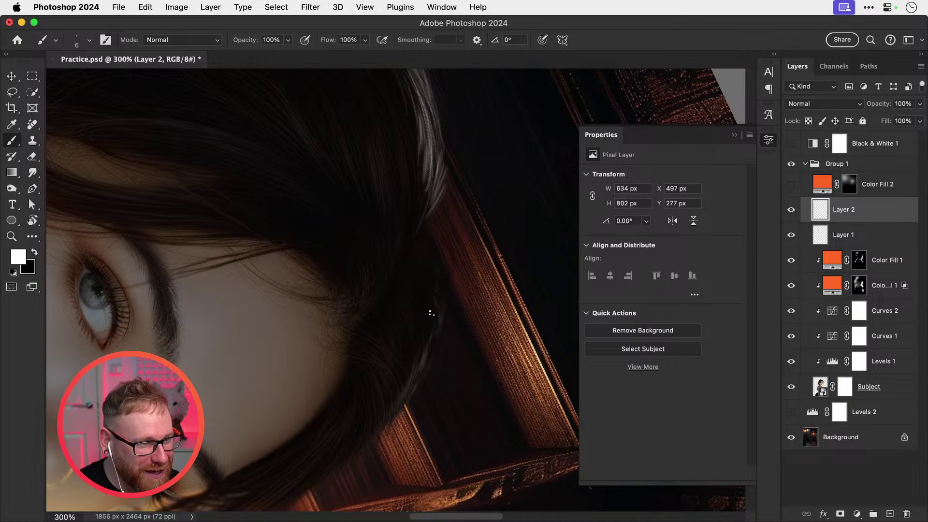
pyautogui.moveTo(437, 319)
pyautogui.mouseDown()
pyautogui.moveTo(430, 380)
pyautogui.moveTo(461, 274)
pyautogui.mouseUp()
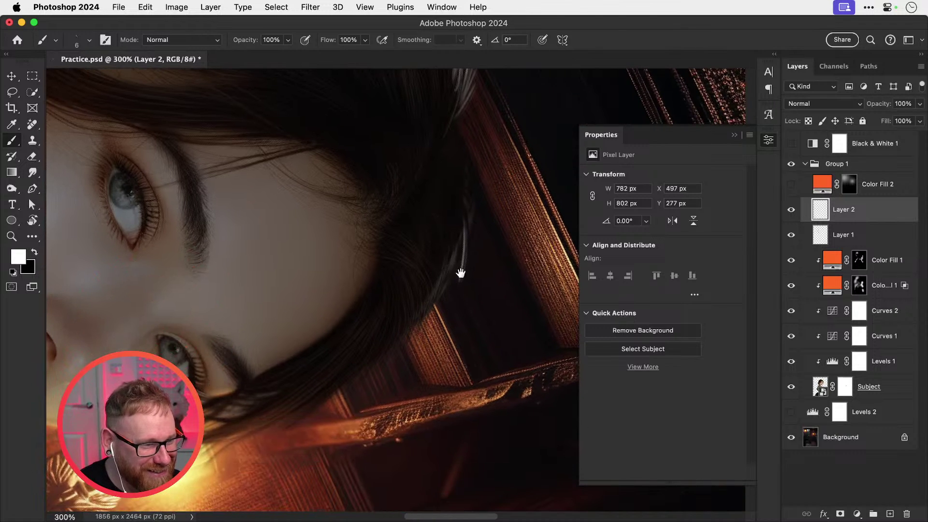
pyautogui.press('super+z')
pyautogui.moveTo(461, 241)
pyautogui.mouseDown()
pyautogui.moveTo(454, 288)
pyautogui.moveTo(429, 320)
pyautogui.mouseUp()
pyautogui.moveTo(437, 288); pyautogui.dragTo(410, 344)
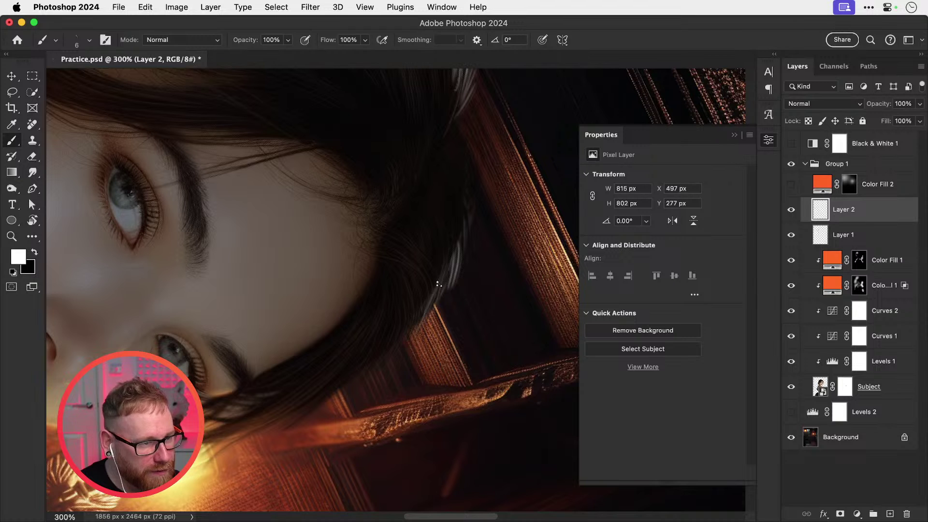
pyautogui.moveTo(438, 285); pyautogui.dragTo(407, 345)
pyautogui.moveTo(421, 306)
pyautogui.mouseDown()
pyautogui.moveTo(400, 351)
pyautogui.moveTo(459, 285)
pyautogui.moveTo(440, 322)
pyautogui.mouseUp()
pyautogui.moveTo(453, 287); pyautogui.dragTo(382, 361)
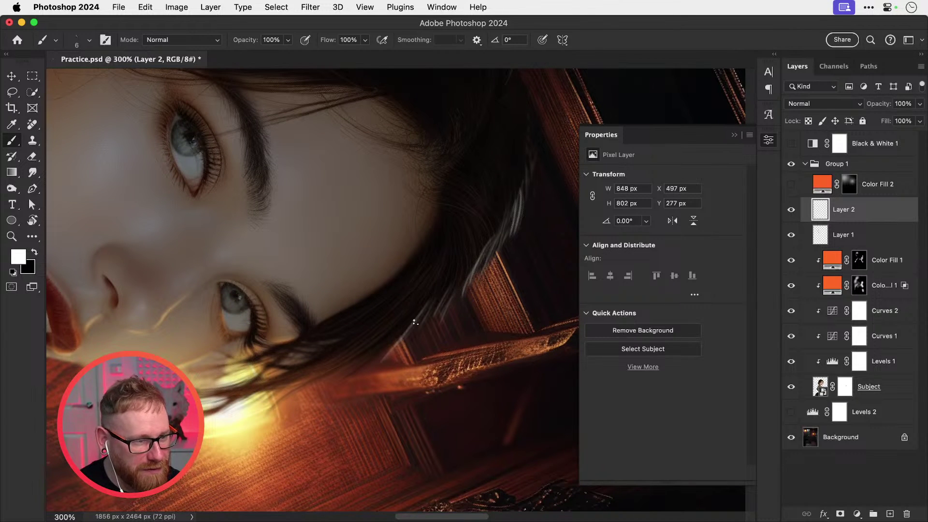
# Step: Paint thin white strands along the side hair edge towards the glowing wall lamp, undoing the unwanted strokes
pyautogui.press('super+z')
pyautogui.moveTo(417, 315); pyautogui.dragTo(349, 383)
pyautogui.press('super+z')
pyautogui.moveTo(417, 306); pyautogui.dragTo(371, 361)
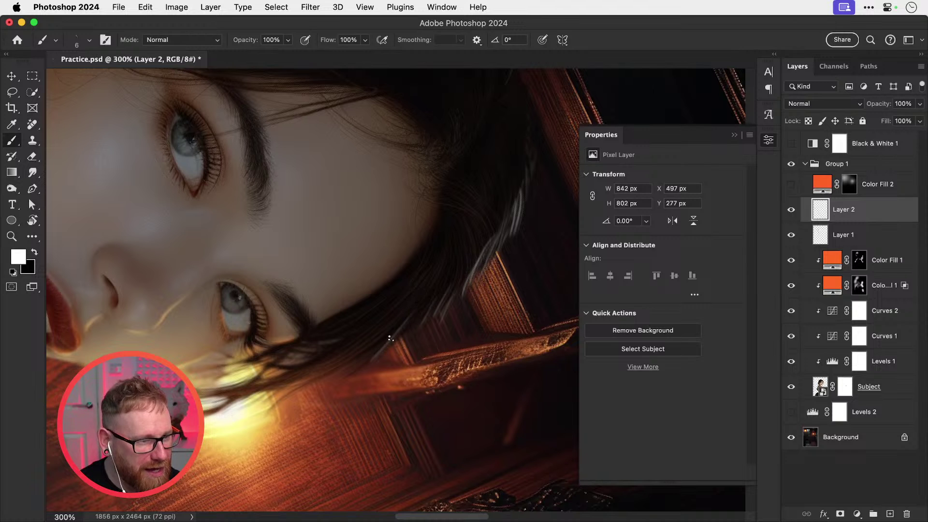
pyautogui.press('super+z')
pyautogui.moveTo(420, 308); pyautogui.dragTo(369, 363)
pyautogui.moveTo(410, 341)
pyautogui.mouseDown()
pyautogui.moveTo(477, 305)
pyautogui.moveTo(333, 367)
pyautogui.mouseUp()
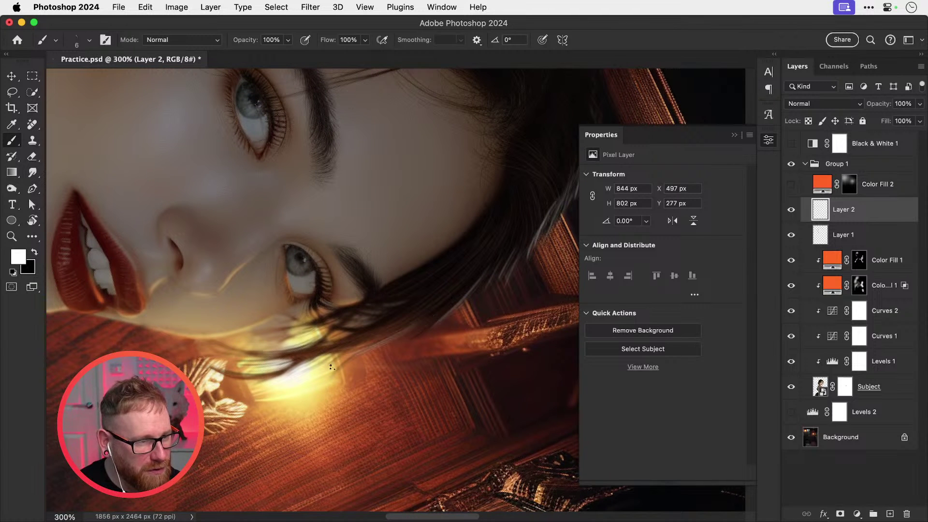
# Step: Reduce the brush to size 4 and repaint a fine white strand on the hair edge above the lamp, undoing the unwanted strokes
pyautogui.press('super+z')
pyautogui.moveTo(424, 317); pyautogui.dragTo(345, 361)
pyautogui.press('super+z')
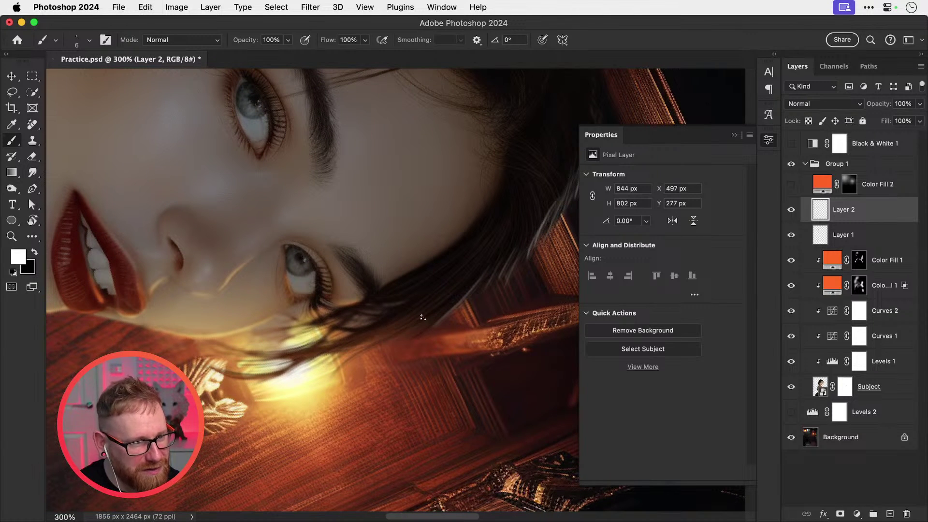
pyautogui.moveTo(422, 317); pyautogui.dragTo(334, 374)
pyautogui.press('super+z')
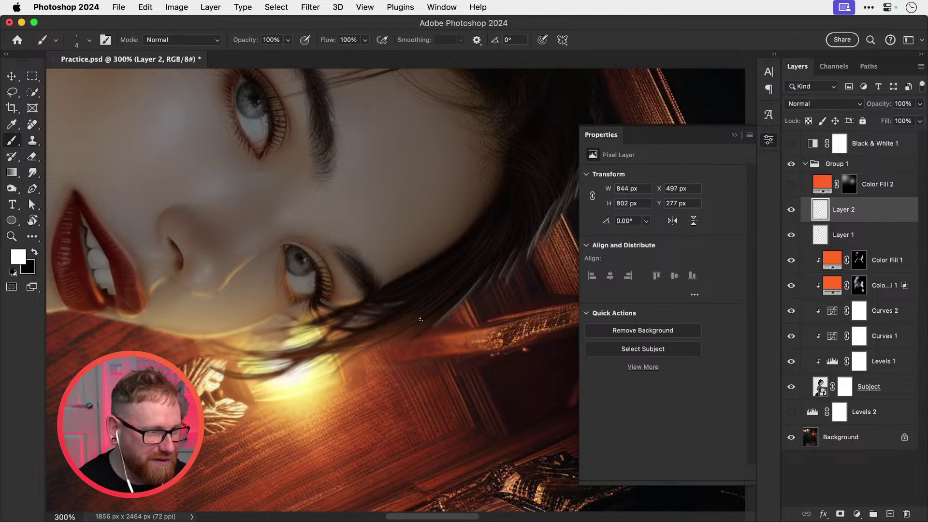
pyautogui.moveTo(454, 295); pyautogui.dragTo(397, 332)
pyautogui.press('super+z')
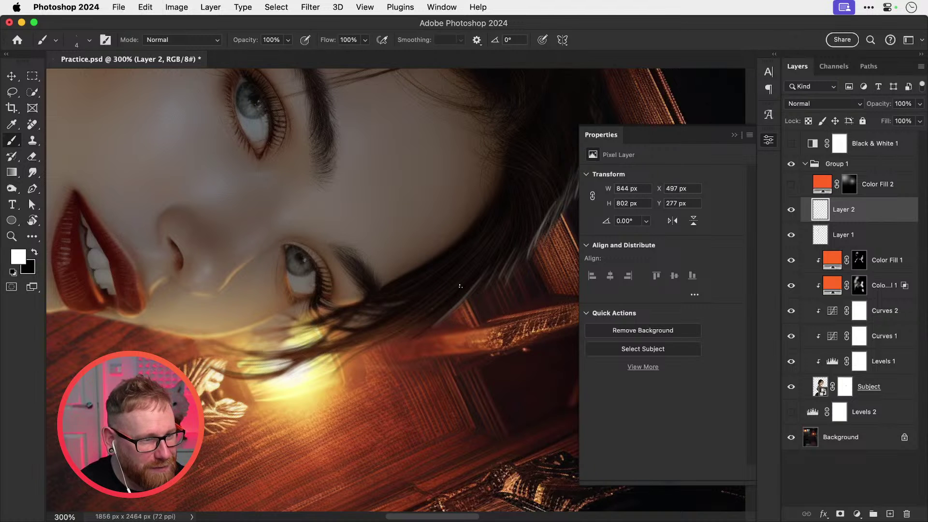
pyautogui.moveTo(452, 295); pyautogui.dragTo(400, 336)
# Step: Rotate the canvas to 9° and paint a short fine white strand on the side hair edge just above the lamp
pyautogui.press('r')
pyautogui.moveTo(456, 303)
pyautogui.mouseDown()
pyautogui.moveTo(448, 263)
pyautogui.moveTo(420, 252)
pyautogui.mouseUp()
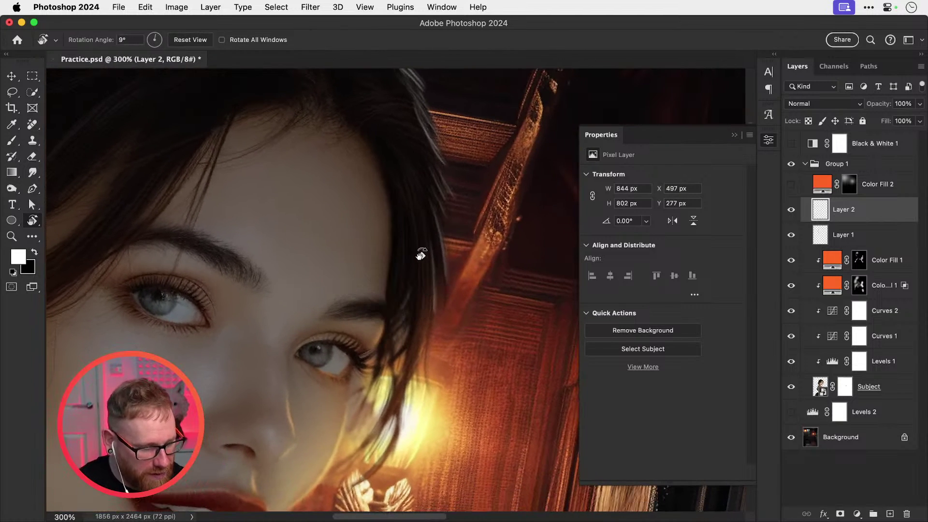
pyautogui.press('b')
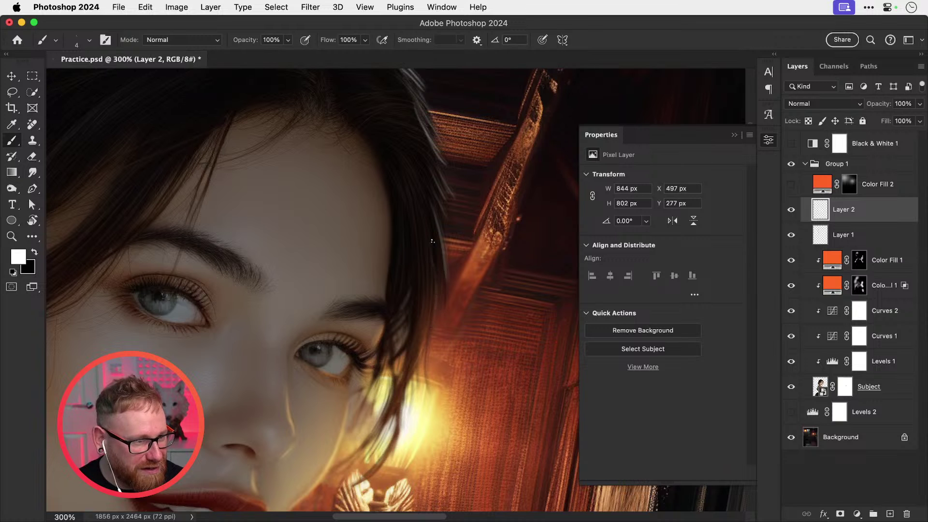
pyautogui.moveTo(436, 301)
pyautogui.mouseDown()
pyautogui.moveTo(431, 237)
pyautogui.moveTo(433, 300)
pyautogui.mouseUp()
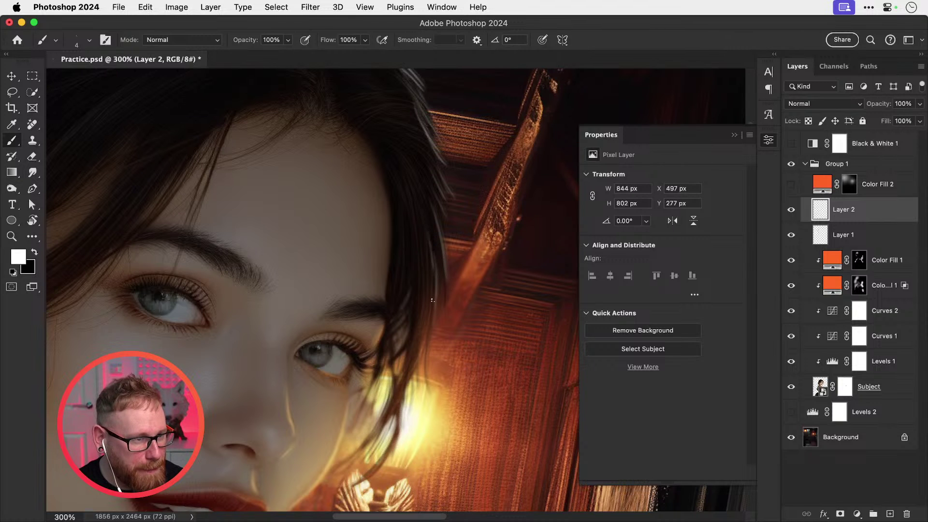
# Step: Rotate the canvas to -27° and paint white strands across the bare crown edge beside the parting, undoing the unwanted strokes
pyautogui.moveTo(427, 232); pyautogui.dragTo(457, 379)
pyautogui.moveTo(393, 209); pyautogui.dragTo(418, 217)
pyautogui.press('r')
pyautogui.moveTo(472, 191)
pyautogui.mouseDown()
pyautogui.moveTo(416, 172)
pyautogui.moveTo(487, 222)
pyautogui.mouseUp()
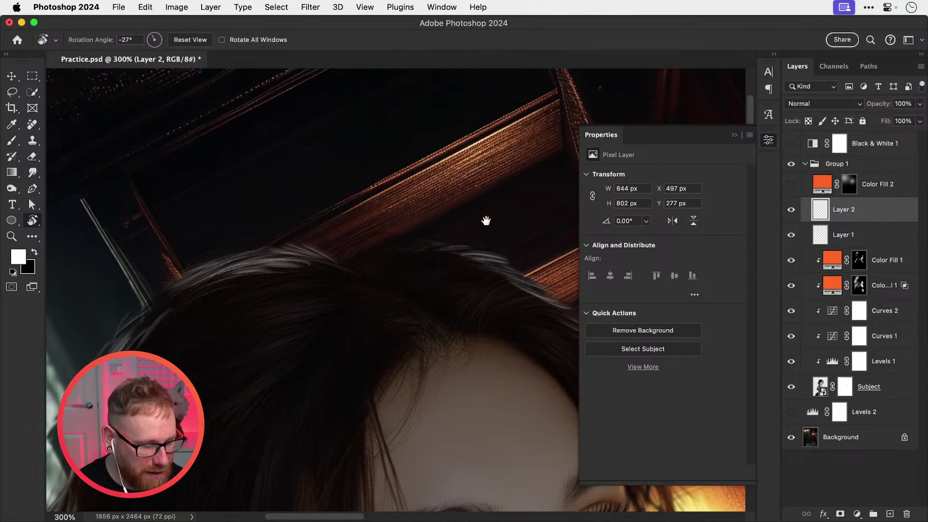
pyautogui.press('b')
pyautogui.moveTo(394, 246); pyautogui.dragTo(478, 241)
pyautogui.press('super+z')
pyautogui.press('super+z')
pyautogui.press('super+z')
pyautogui.moveTo(409, 244); pyautogui.dragTo(475, 242)
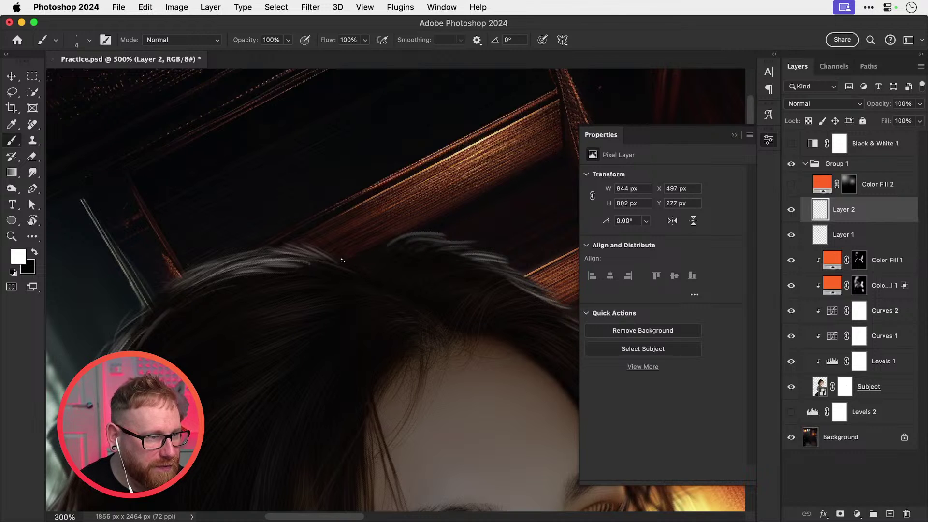
# Step: Paint loose curved white flyaway strands rising from the hair parting, filling the gap between the two crown highlights
pyautogui.moveTo(342, 260); pyautogui.dragTo(361, 221)
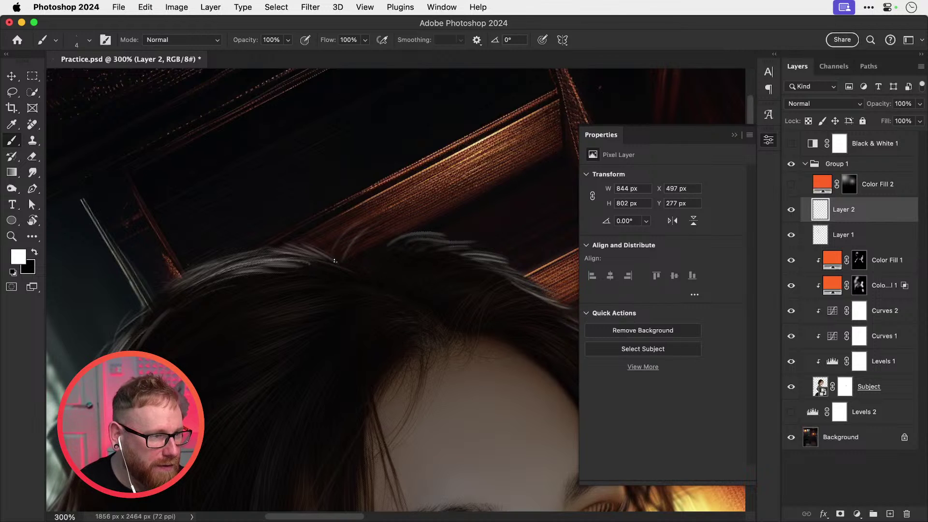
pyautogui.moveTo(334, 261)
pyautogui.mouseDown()
pyautogui.moveTo(337, 222)
pyautogui.moveTo(360, 223)
pyautogui.moveTo(379, 241)
pyautogui.moveTo(401, 224)
pyautogui.mouseUp()
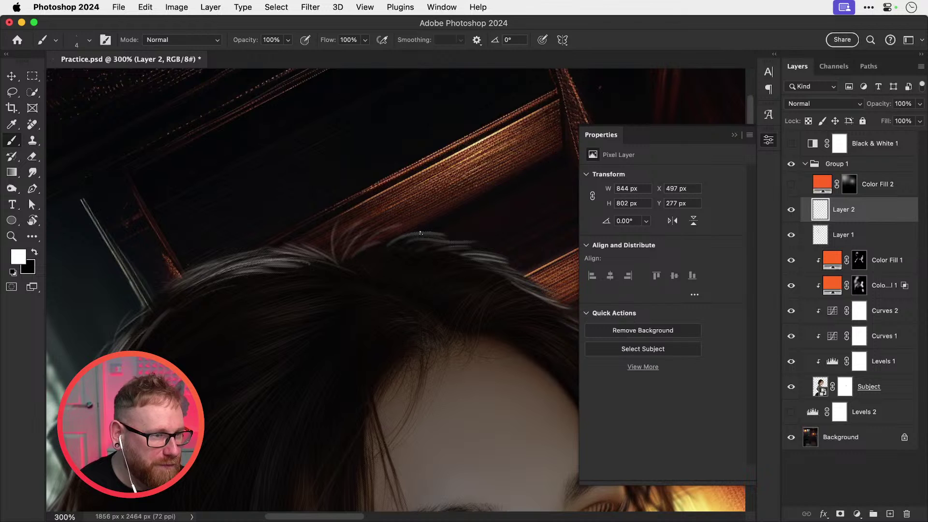
pyautogui.moveTo(364, 253); pyautogui.dragTo(408, 234)
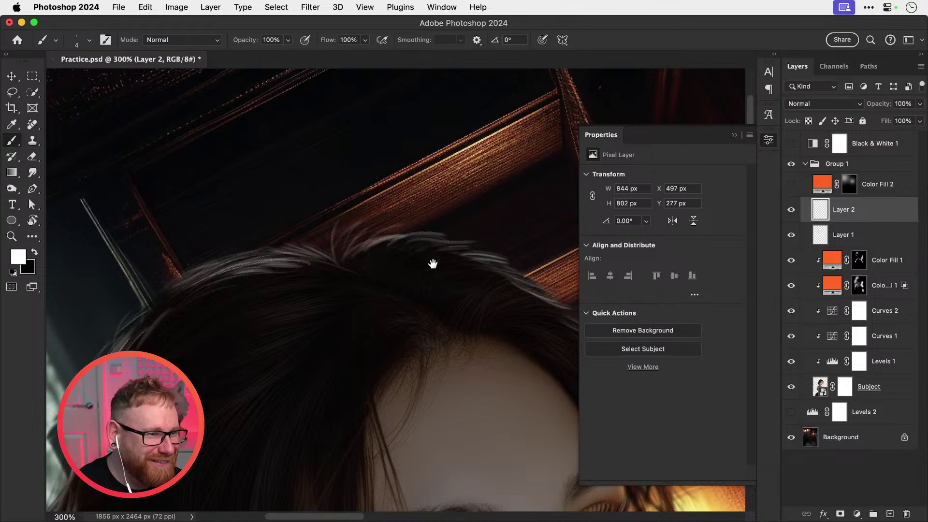
# Step: Rotate the canvas to 10° and add short white strands inside the crown edge against the dark gap between beams, undoing one stroke
pyautogui.moveTo(434, 263); pyautogui.dragTo(319, 248)
pyautogui.press('r')
pyautogui.moveTo(385, 203); pyautogui.dragTo(419, 250)
pyautogui.moveTo(411, 291); pyautogui.dragTo(398, 249)
pyautogui.press('b')
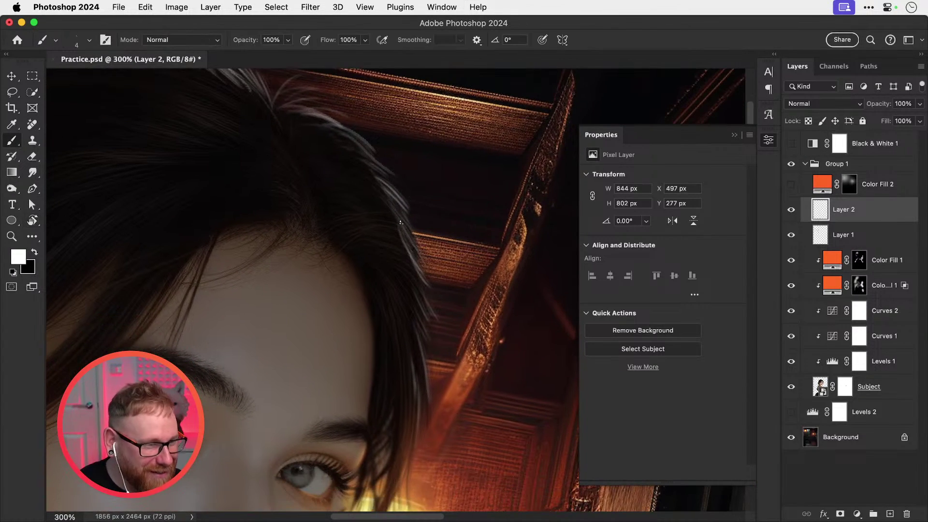
pyautogui.moveTo(353, 169); pyautogui.dragTo(377, 176)
pyautogui.press('super+z')
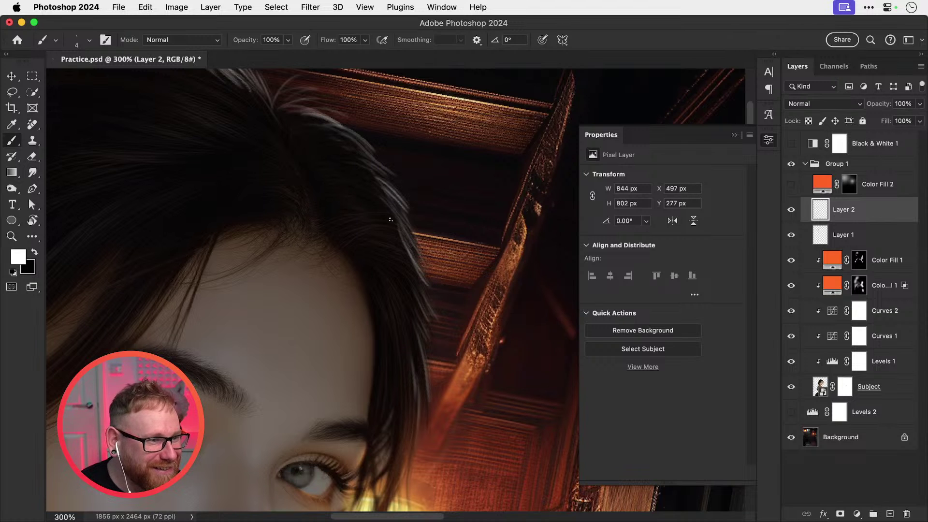
# Step: Rotate the canvas and add white strands along the inner side of the crown highlight above the forehead
pyautogui.press('r')
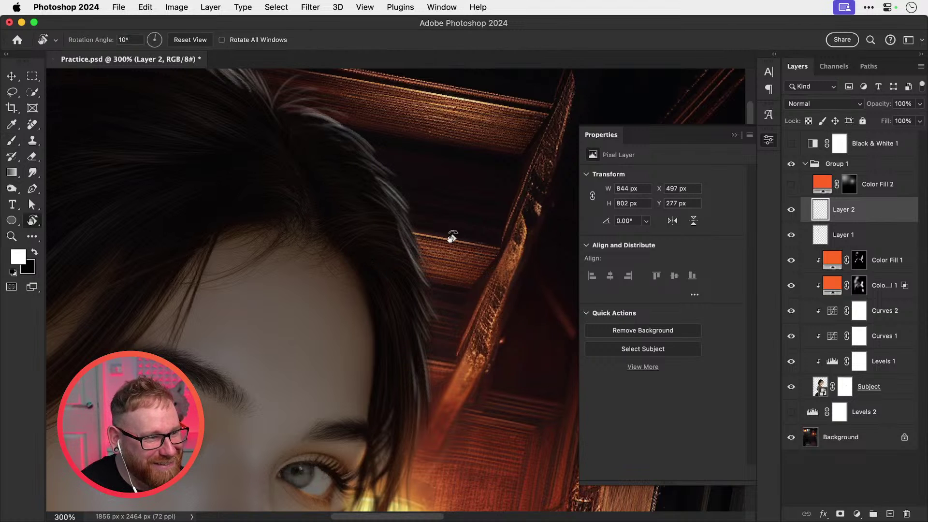
pyautogui.moveTo(452, 236); pyautogui.dragTo(431, 199)
pyautogui.press('b')
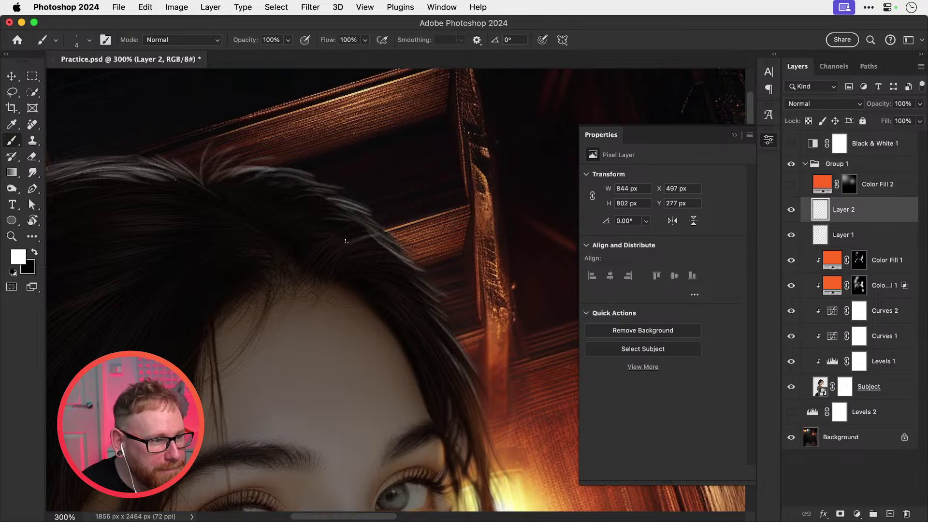
pyautogui.moveTo(338, 239)
pyautogui.mouseDown()
pyautogui.moveTo(387, 234)
pyautogui.moveTo(406, 238)
pyautogui.moveTo(408, 258)
pyautogui.mouseUp()
pyautogui.press('r')
pyautogui.press('b')
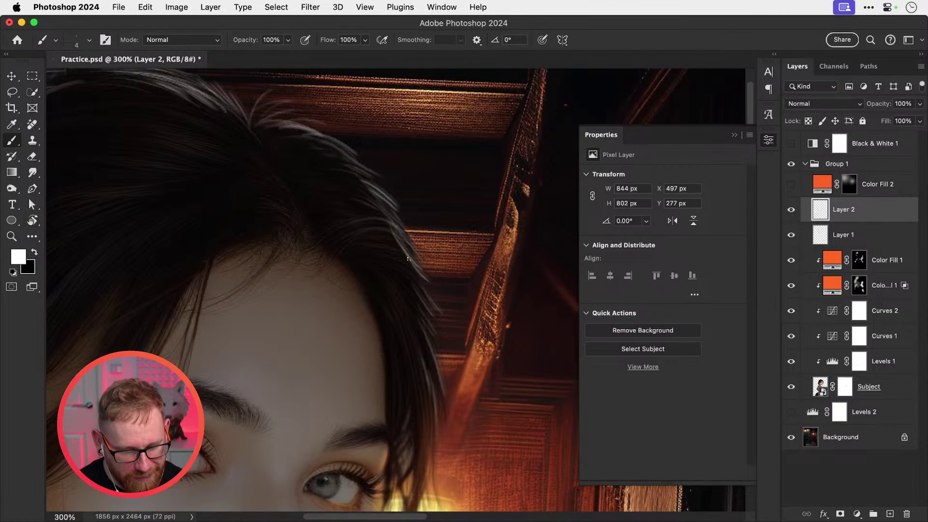
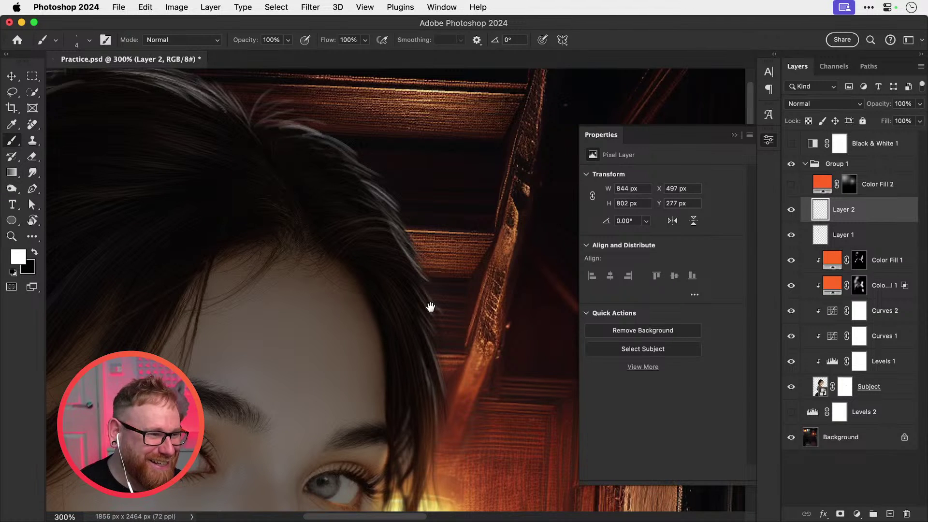
# Step: Paint fine white strands down the side hair beside the eye and over the glowing wall lamp
pyautogui.moveTo(429, 306); pyautogui.dragTo(419, 242)
pyautogui.moveTo(427, 286); pyautogui.dragTo(423, 266)
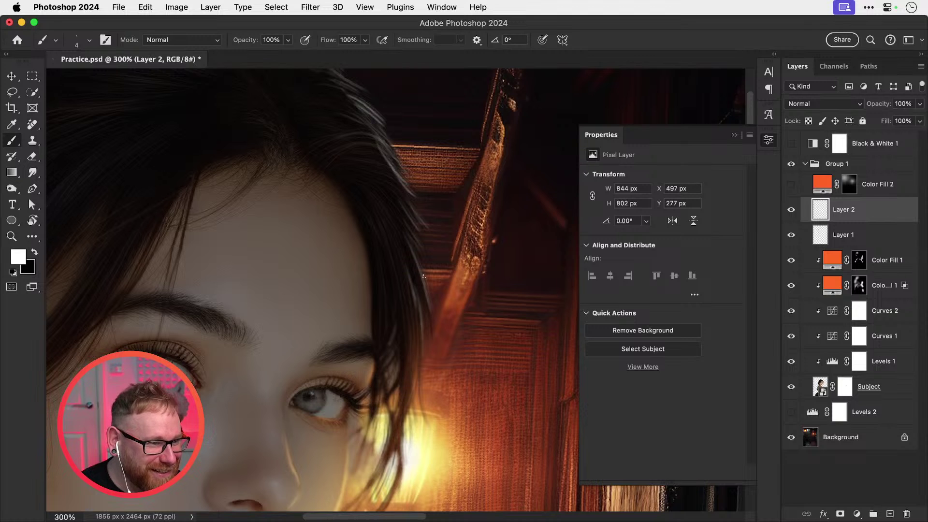
pyautogui.moveTo(428, 305); pyautogui.dragTo(428, 253)
pyautogui.moveTo(421, 287)
pyautogui.mouseDown()
pyautogui.moveTo(417, 344)
pyautogui.moveTo(433, 281)
pyautogui.moveTo(417, 304)
pyautogui.moveTo(411, 346)
pyautogui.moveTo(464, 286)
pyautogui.moveTo(419, 330)
pyautogui.mouseUp()
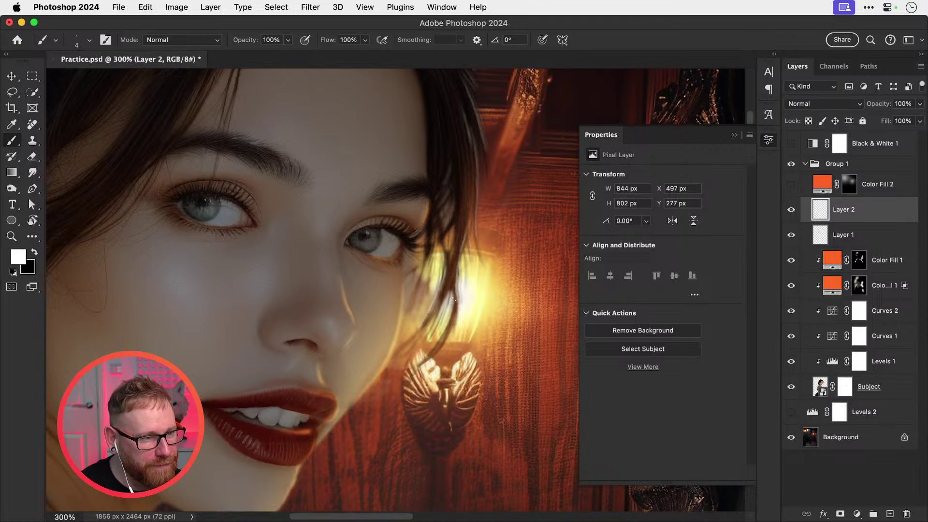
pyautogui.moveTo(454, 299); pyautogui.dragTo(440, 342)
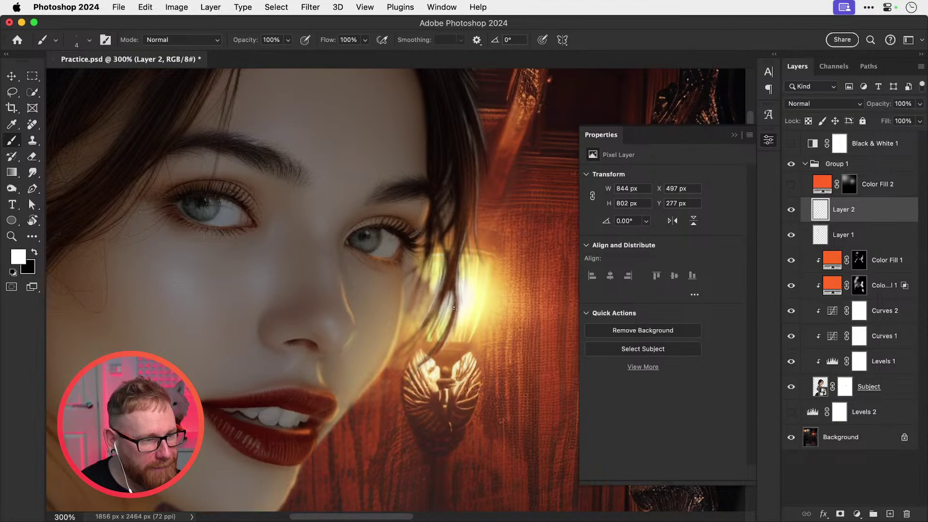
# Step: Paint long white strands down the loose front hair lock, from beside the eye across the lamp's glow
pyautogui.moveTo(434, 241); pyautogui.dragTo(417, 307)
pyautogui.press('space')
pyautogui.moveTo(432, 259); pyautogui.dragTo(419, 318)
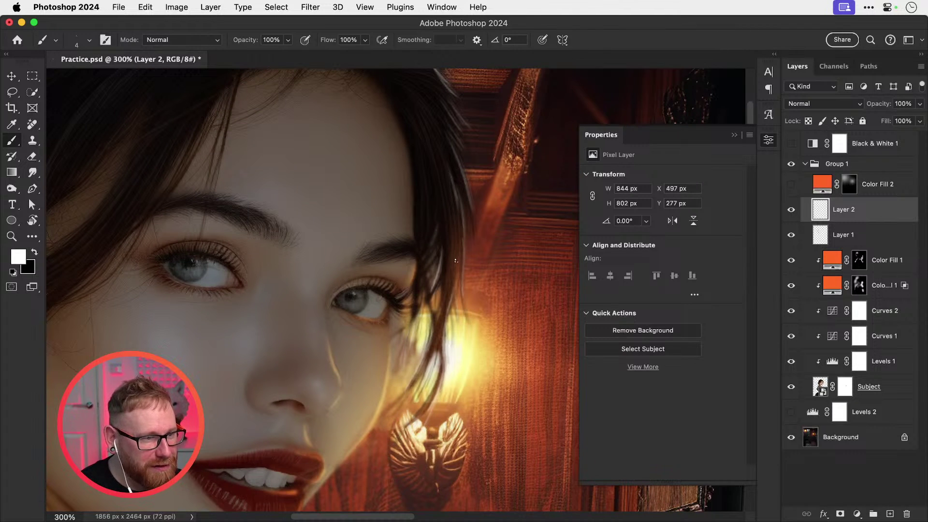
pyautogui.moveTo(456, 261); pyautogui.dragTo(446, 340)
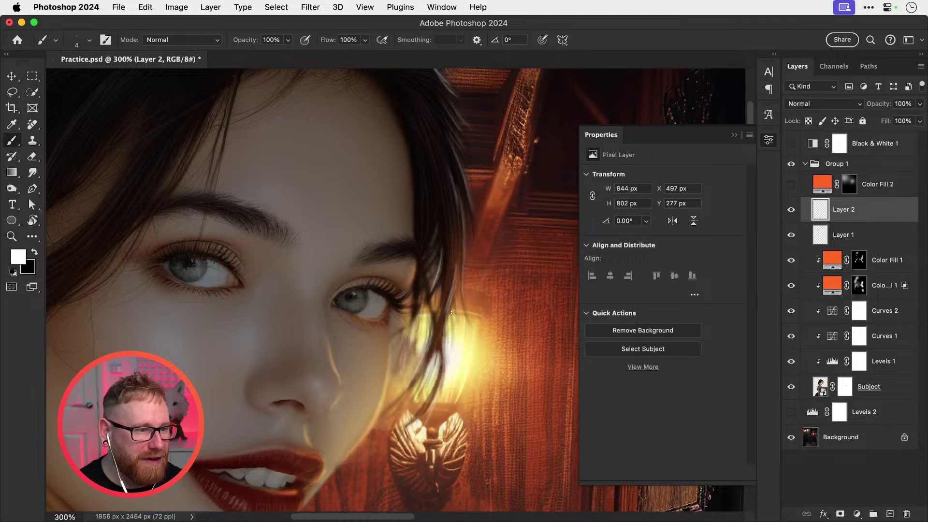
pyautogui.moveTo(435, 381); pyautogui.dragTo(428, 398)
pyautogui.moveTo(436, 352)
pyautogui.mouseDown()
pyautogui.moveTo(427, 386)
pyautogui.moveTo(442, 412)
pyautogui.mouseUp()
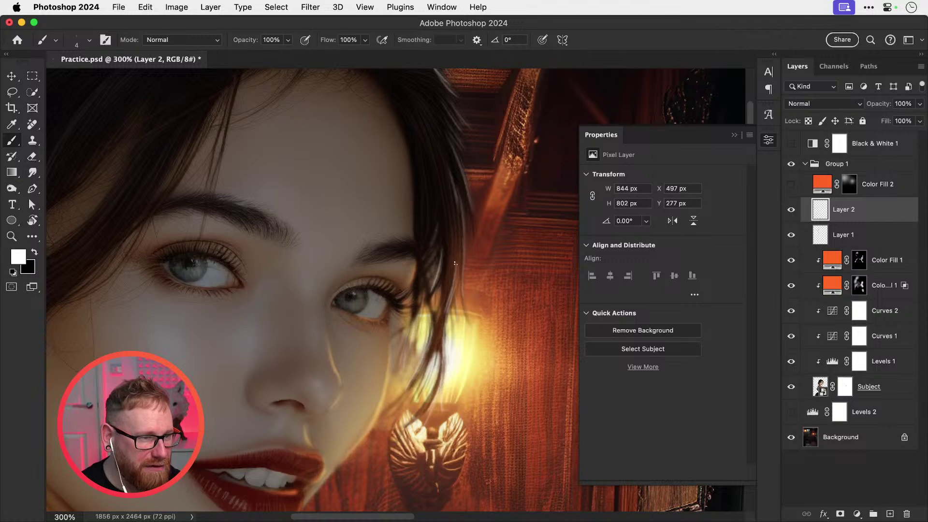
# Step: Add short white strands on the side hair just above the lamp, undoing and repainting one stroke
pyautogui.moveTo(456, 264); pyautogui.dragTo(453, 314)
pyautogui.moveTo(453, 220); pyautogui.dragTo(450, 278)
pyautogui.press('super+z')
pyautogui.moveTo(454, 242); pyautogui.dragTo(449, 285)
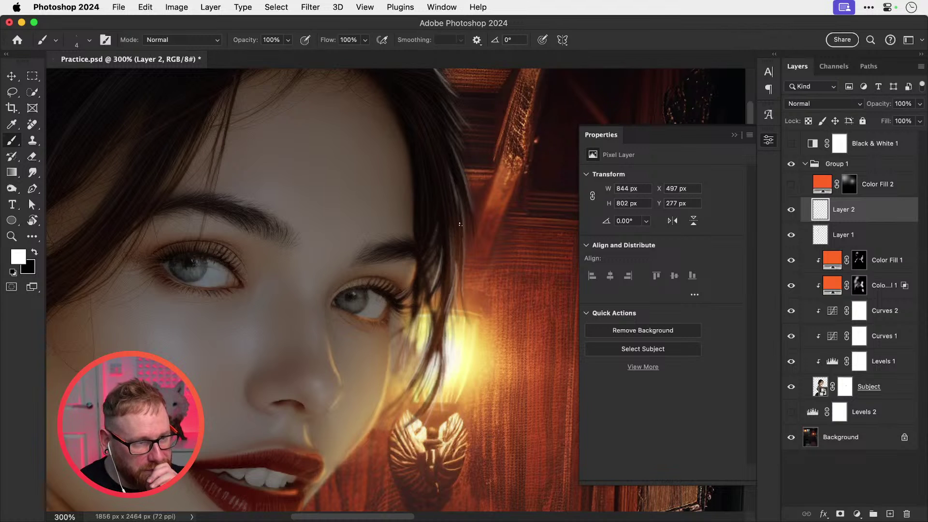
# Step: Try white flyaway strands curving outward from the side hair edge onto the red wooden wall
pyautogui.moveTo(460, 224); pyautogui.dragTo(469, 297)
pyautogui.press('super+z')
pyautogui.moveTo(465, 229)
pyautogui.mouseDown()
pyautogui.moveTo(474, 286)
pyautogui.moveTo(476, 262)
pyautogui.mouseUp()
pyautogui.moveTo(467, 200); pyautogui.dragTo(479, 276)
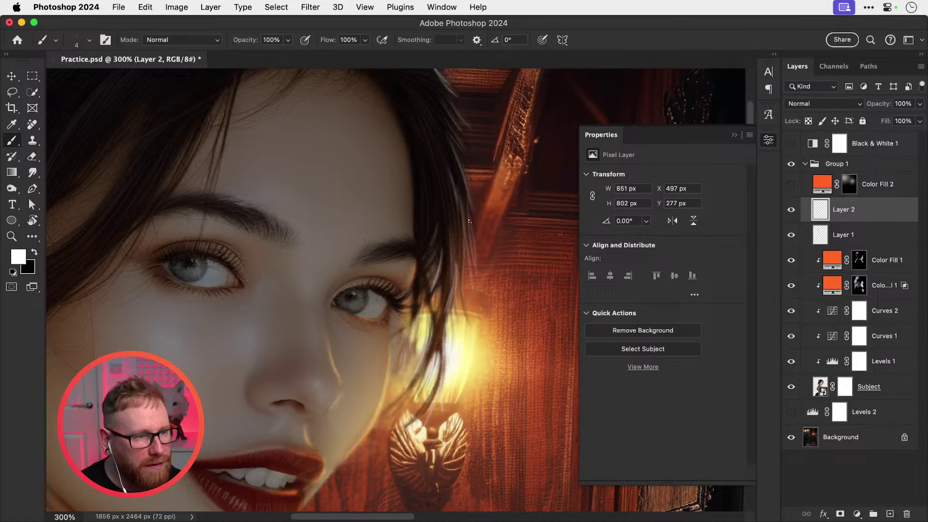
pyautogui.press('super+z')
pyautogui.press('super+z')
# Step: Paint white strands falling from the side hair edge towards the top of the lamp, undoing the unwanted strokes
pyautogui.moveTo(453, 218); pyautogui.dragTo(457, 276)
pyautogui.moveTo(454, 232); pyautogui.dragTo(449, 307)
pyautogui.moveTo(460, 241); pyautogui.dragTo(462, 305)
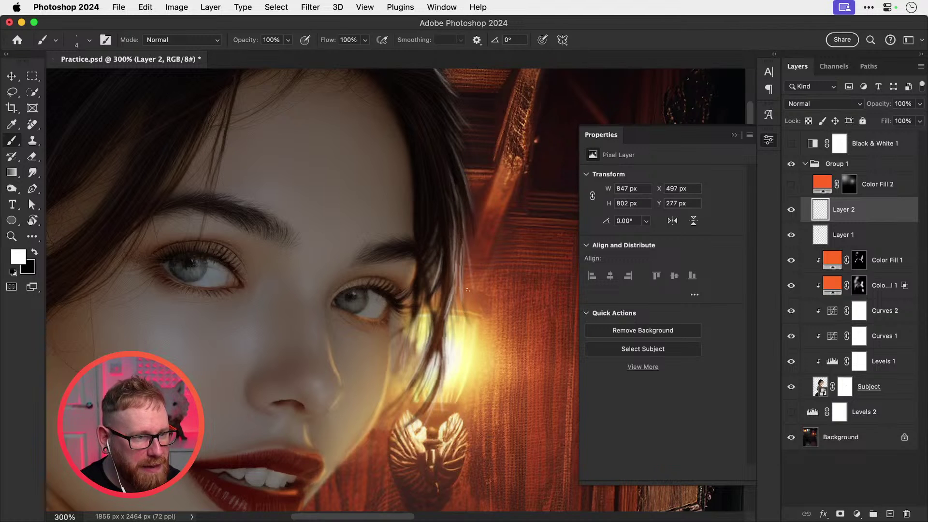
pyautogui.press('super+z')
pyautogui.moveTo(462, 246); pyautogui.dragTo(465, 321)
pyautogui.press('super+z')
pyautogui.moveTo(464, 229)
pyautogui.mouseDown()
pyautogui.moveTo(476, 282)
pyautogui.moveTo(466, 310)
pyautogui.mouseUp()
pyautogui.press('super+z')
pyautogui.moveTo(461, 261); pyautogui.dragTo(468, 325)
pyautogui.press('super+z')
# Step: Zoom out to 100% and toggle Layer 2's visibility to compare the portrait with and without the white strands
pyautogui.press('super+minus')
pyautogui.press('super+minus')
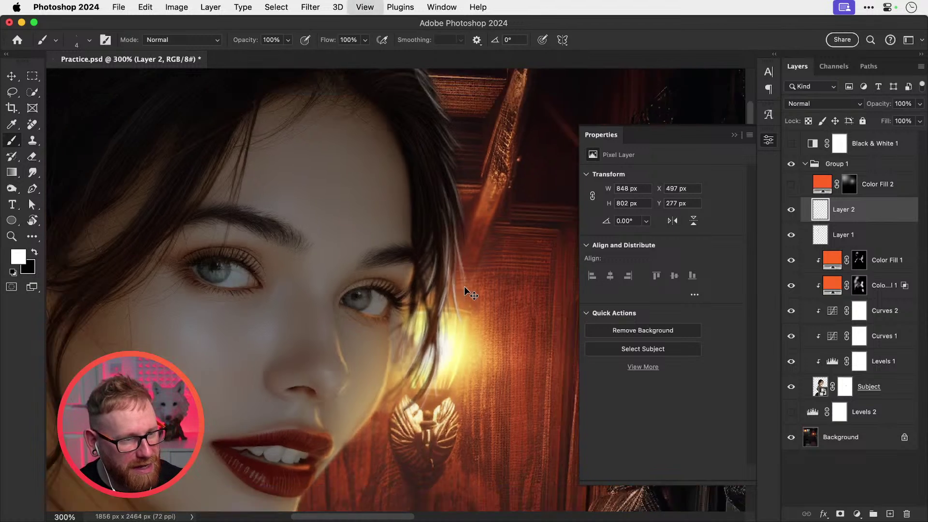
pyautogui.click(793, 216)
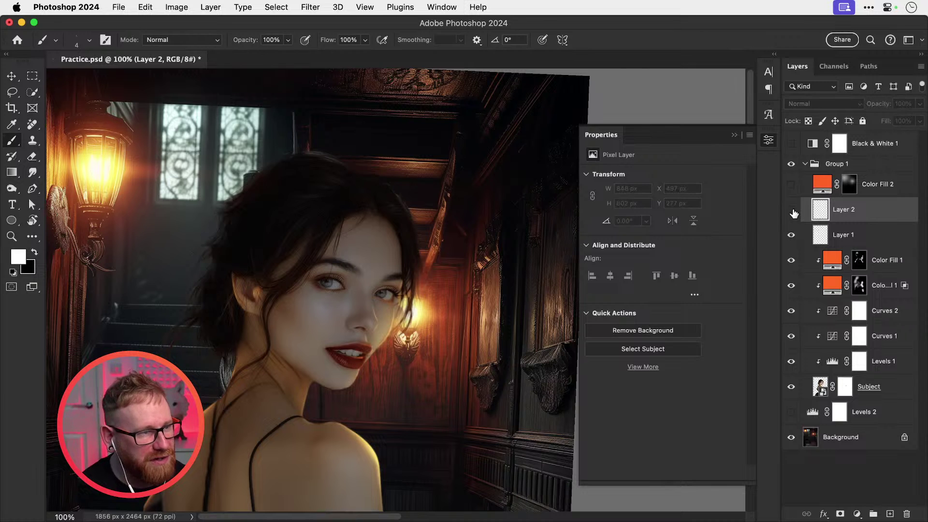
pyautogui.click(794, 215)
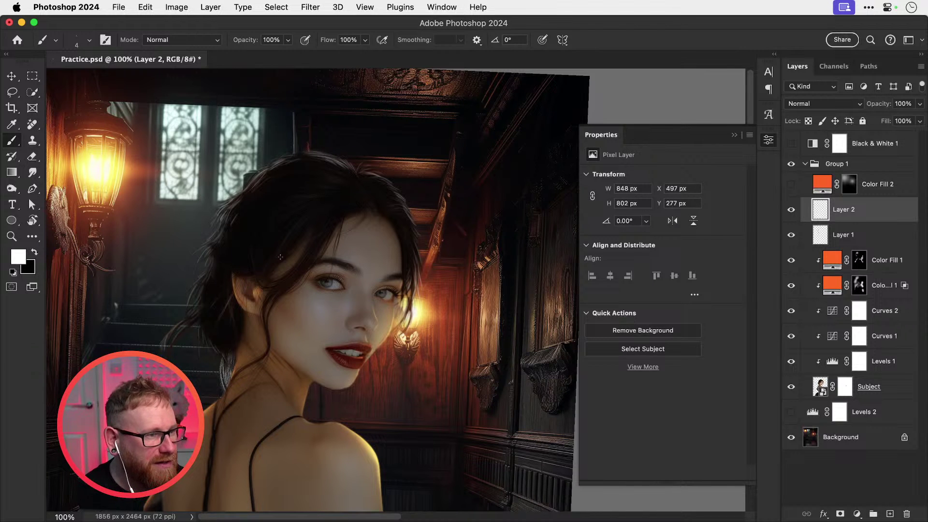
# Step: Paint fine white strands down the side hair beside the eye and just above the lamp, undoing one stroke
pyautogui.keyDown('super'); pyautogui.click(423, 284); pyautogui.keyUp('super')
pyautogui.keyDown('super'); pyautogui.click(420, 287); pyautogui.keyUp('super')
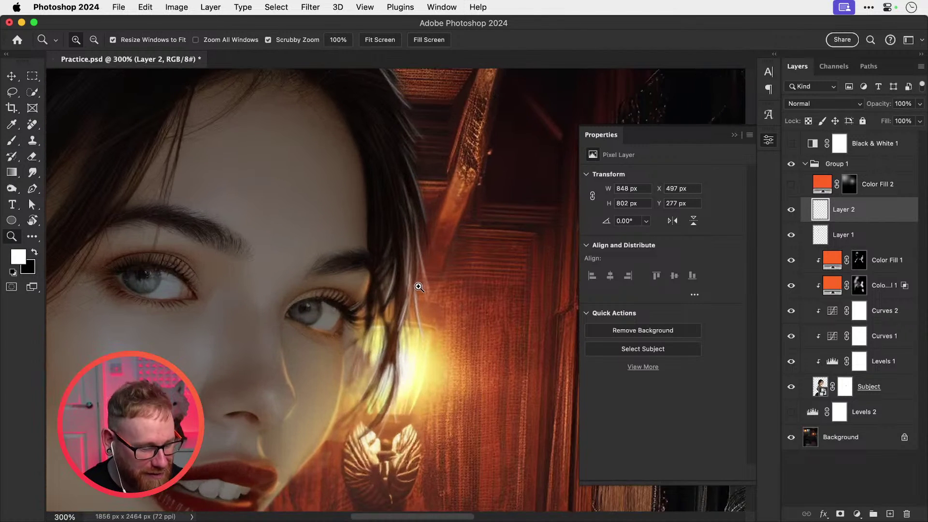
pyautogui.moveTo(389, 315)
pyautogui.mouseDown()
pyautogui.moveTo(402, 274)
pyautogui.moveTo(409, 307)
pyautogui.moveTo(391, 303)
pyautogui.moveTo(387, 321)
pyautogui.mouseUp()
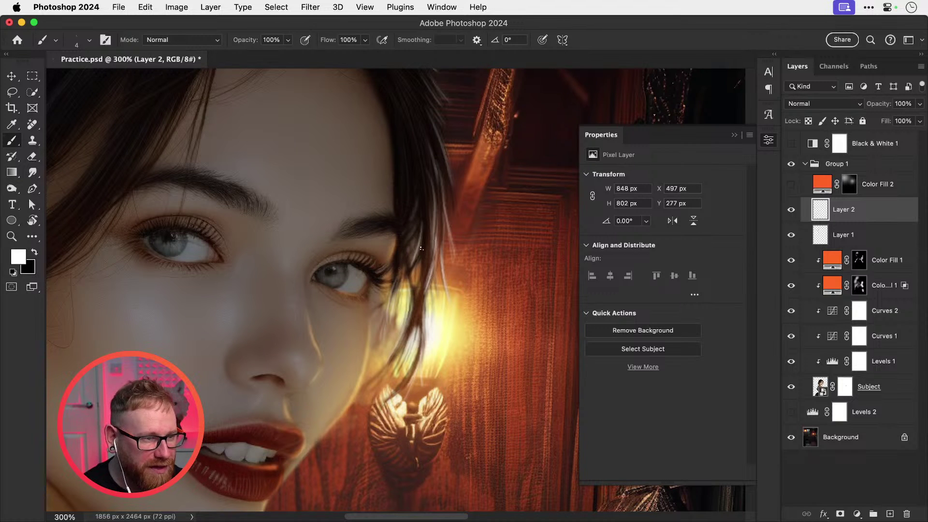
pyautogui.moveTo(406, 251); pyautogui.dragTo(408, 285)
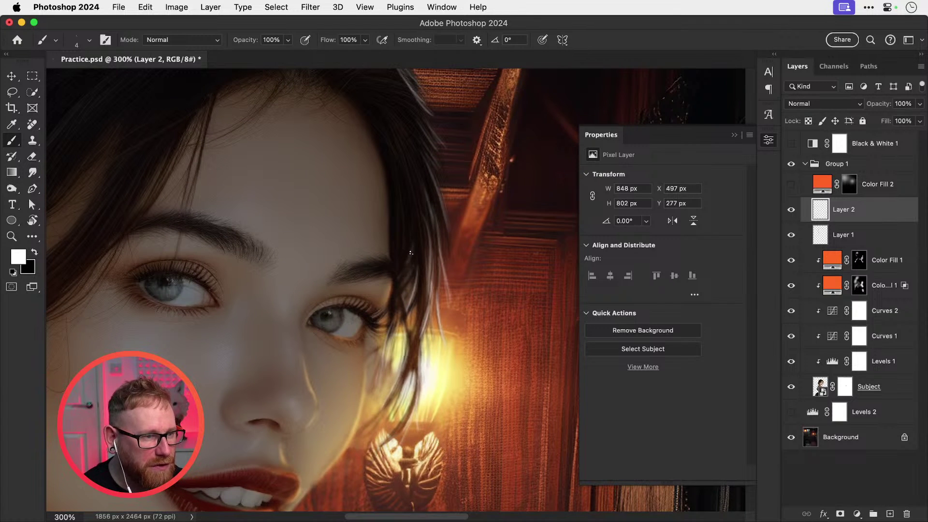
pyautogui.moveTo(411, 252); pyautogui.dragTo(407, 284)
pyautogui.press('super+z')
pyautogui.moveTo(416, 250)
pyautogui.mouseDown()
pyautogui.moveTo(402, 292)
pyautogui.moveTo(424, 286)
pyautogui.moveTo(423, 304)
pyautogui.mouseUp()
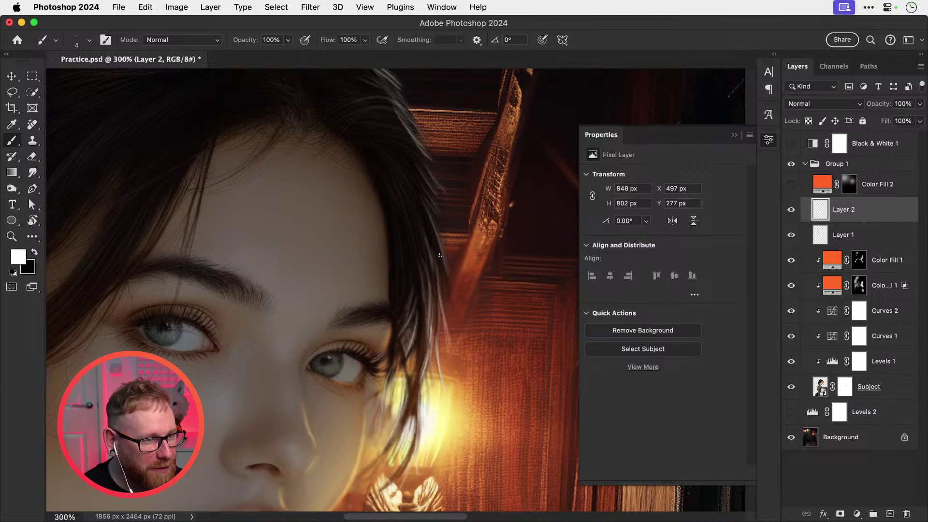
pyautogui.moveTo(435, 254); pyautogui.dragTo(447, 294)
pyautogui.moveTo(436, 252)
pyautogui.mouseDown()
pyautogui.moveTo(450, 329)
pyautogui.moveTo(463, 258)
pyautogui.mouseUp()
pyautogui.moveTo(420, 349); pyautogui.dragTo(414, 363)
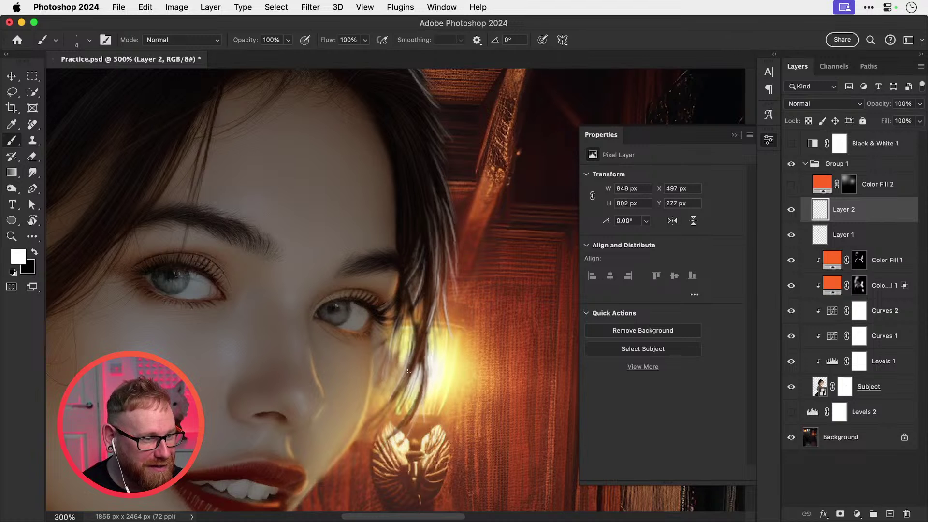
# Step: Paint white strands along the loose hair tips in front of the glowing lamp, undoing one stroke
pyautogui.moveTo(430, 320); pyautogui.dragTo(406, 381)
pyautogui.moveTo(426, 337)
pyautogui.mouseDown()
pyautogui.moveTo(416, 362)
pyautogui.moveTo(441, 317)
pyautogui.mouseUp()
pyautogui.moveTo(420, 359); pyautogui.dragTo(408, 373)
pyautogui.moveTo(425, 350); pyautogui.dragTo(383, 401)
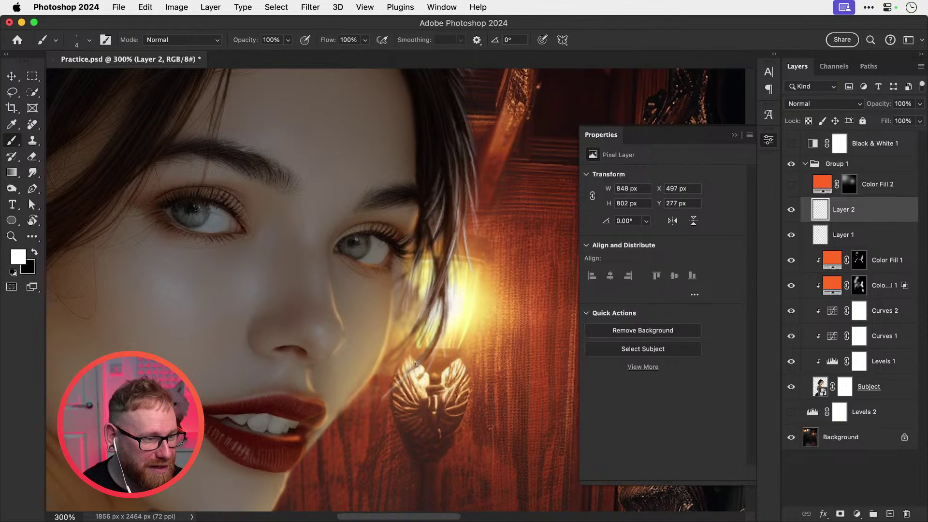
pyautogui.press('super+z')
pyautogui.moveTo(416, 328)
pyautogui.mouseDown()
pyautogui.moveTo(392, 377)
pyautogui.moveTo(412, 330)
pyautogui.moveTo(392, 353)
pyautogui.moveTo(426, 343)
pyautogui.moveTo(413, 371)
pyautogui.mouseUp()
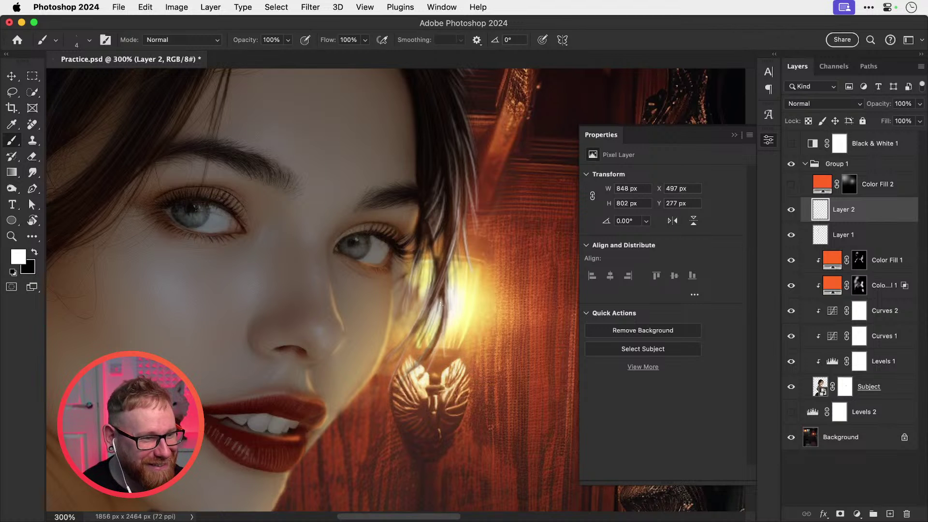
pyautogui.moveTo(447, 260)
pyautogui.mouseDown()
pyautogui.moveTo(450, 321)
pyautogui.moveTo(421, 330)
pyautogui.mouseUp()
# Step: On Layer 1, sample the dark hair colour and paint dark strands over the lamp beside the cheek, undoing the last stroke
pyautogui.press('super+minus')
pyautogui.press('super+minus')
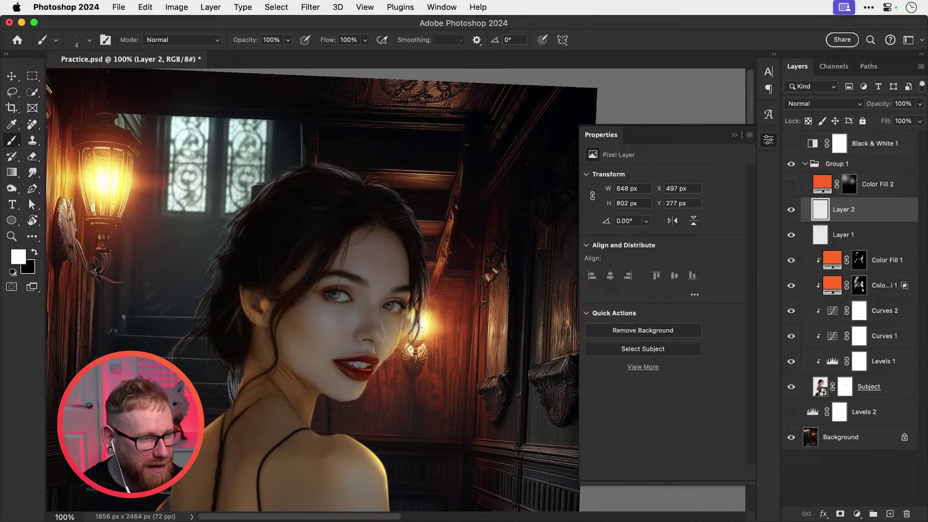
pyautogui.press('z')
pyautogui.click(421, 329)
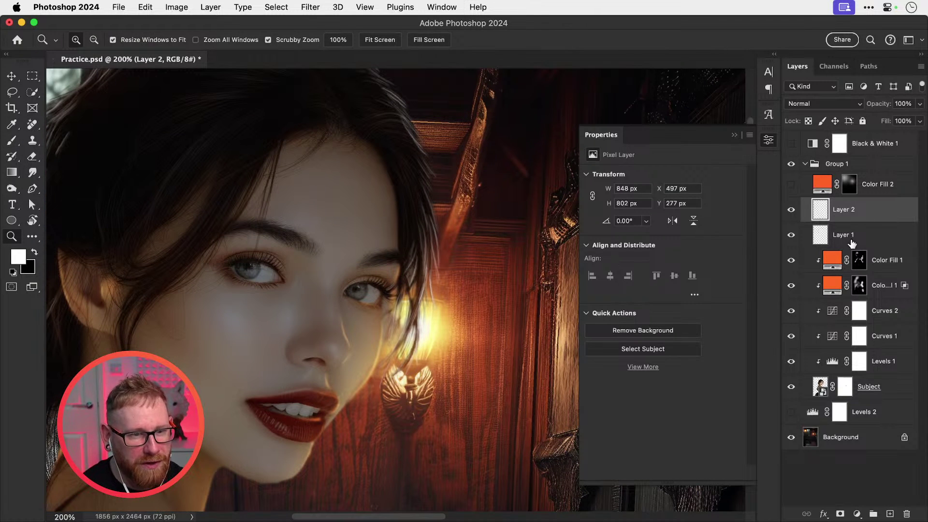
pyautogui.click(828, 239)
pyautogui.press('i')
pyautogui.click(406, 251)
pyautogui.press('b')
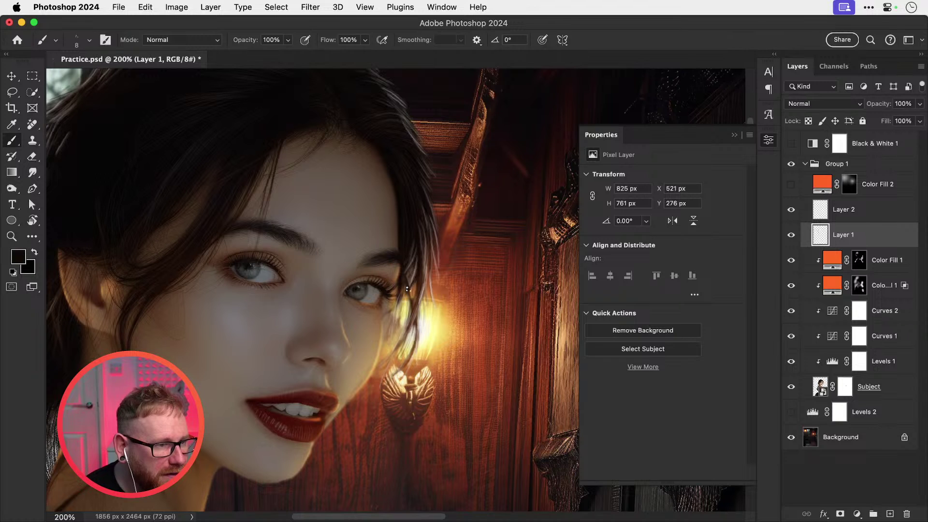
pyautogui.moveTo(404, 290)
pyautogui.mouseDown()
pyautogui.moveTo(410, 317)
pyautogui.moveTo(397, 346)
pyautogui.mouseUp()
pyautogui.moveTo(407, 311); pyautogui.dragTo(389, 353)
pyautogui.press('super+z')
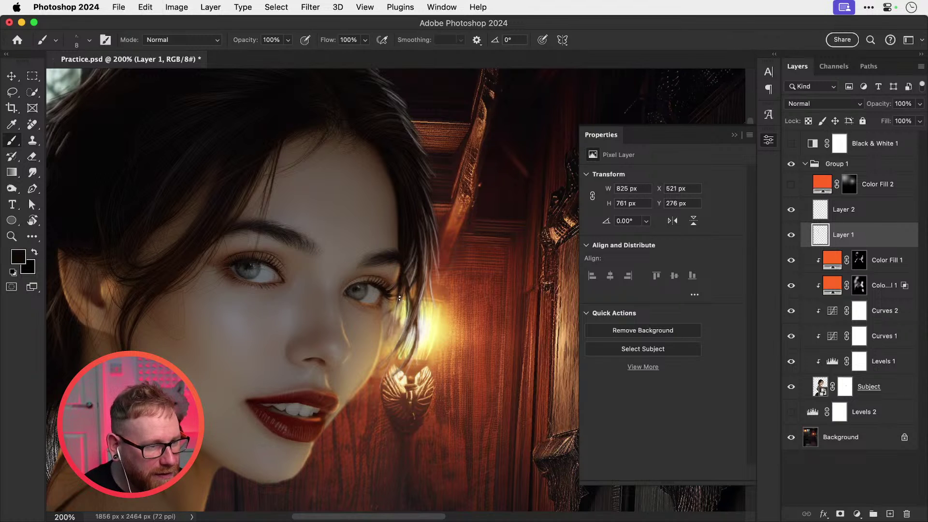
# Step: Reduce the brush size to 4 and paint thin dark strands falling across the lamp towards its bracket
pyautogui.press('[')
pyautogui.press('[')
pyautogui.press('[')
pyautogui.press('[')
pyautogui.moveTo(396, 312)
pyautogui.mouseDown()
pyautogui.moveTo(397, 341)
pyautogui.moveTo(402, 328)
pyautogui.moveTo(391, 369)
pyautogui.mouseUp()
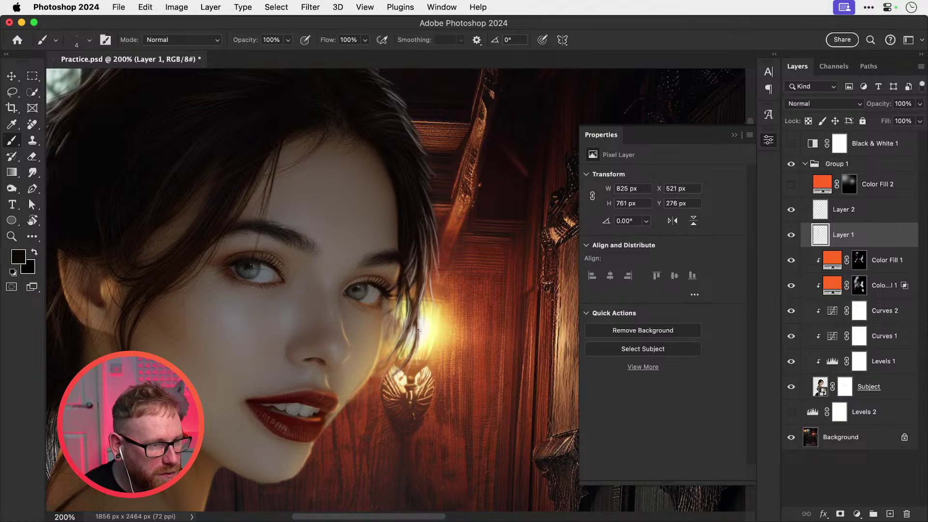
pyautogui.moveTo(414, 330); pyautogui.dragTo(393, 397)
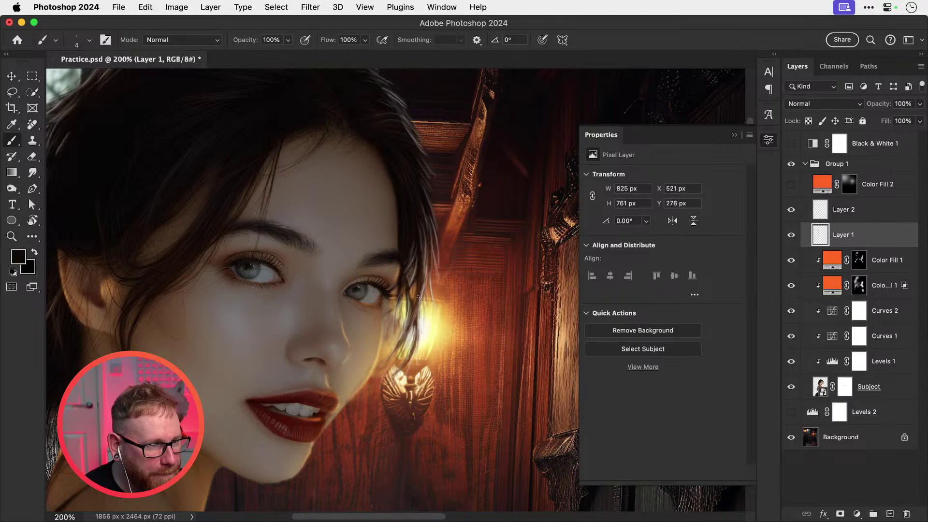
# Step: Try longer dark strands over the lamp and its winged bracket, enlarging the brush size to 7
pyautogui.moveTo(425, 302); pyautogui.dragTo(416, 367)
pyautogui.moveTo(428, 276)
pyautogui.mouseDown()
pyautogui.moveTo(426, 348)
pyautogui.moveTo(408, 353)
pyautogui.moveTo(394, 387)
pyautogui.mouseUp()
pyautogui.press(']')
pyautogui.press('super+z')
pyautogui.press('super+z')
pyautogui.moveTo(414, 328); pyautogui.dragTo(392, 395)
pyautogui.press('super+z')
pyautogui.moveTo(398, 340); pyautogui.dragTo(384, 405)
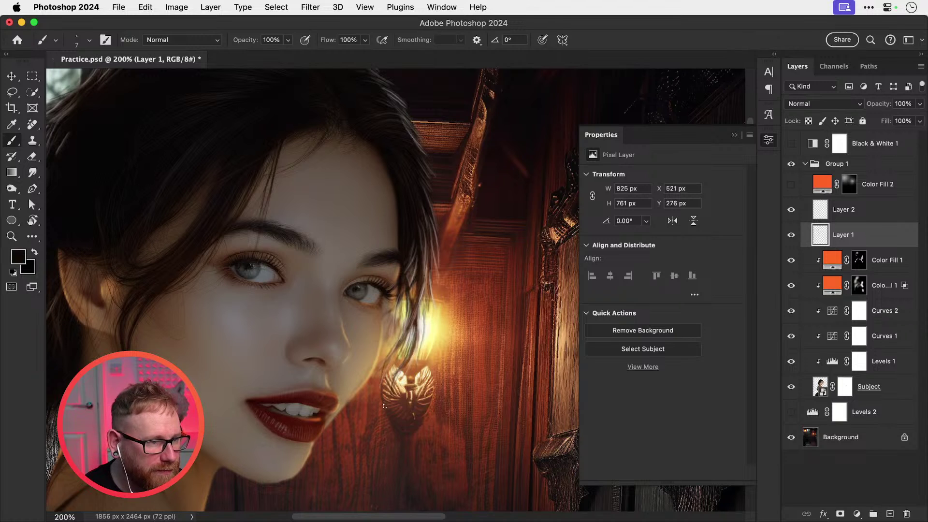
pyautogui.press('super+z')
# Step: Paint a short dark strand between the cheek and the lamp, undoing the other strokes tried from beside the eye
pyautogui.moveTo(399, 321); pyautogui.dragTo(393, 362)
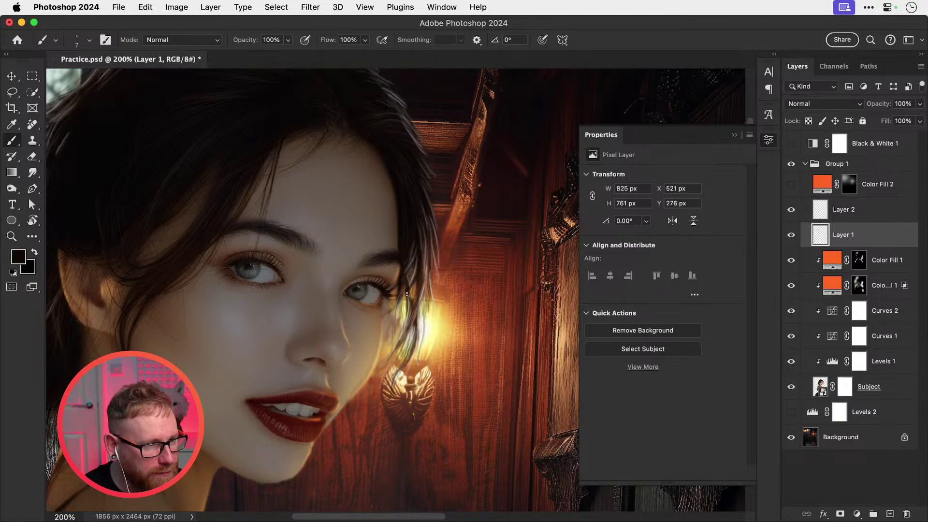
pyautogui.moveTo(398, 296); pyautogui.dragTo(389, 345)
pyautogui.press('super+z')
pyautogui.moveTo(397, 287); pyautogui.dragTo(377, 357)
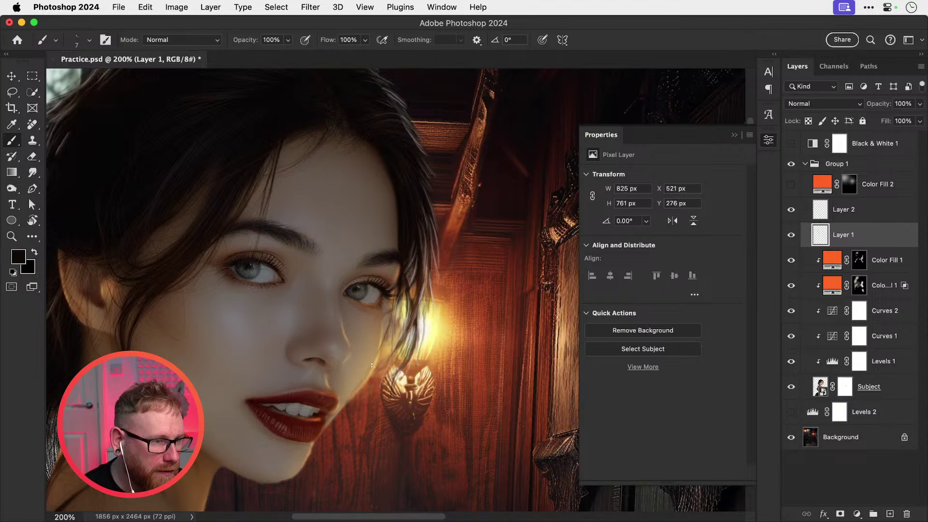
pyautogui.press('super+z')
pyautogui.moveTo(397, 277); pyautogui.dragTo(381, 341)
pyautogui.press('super+z')
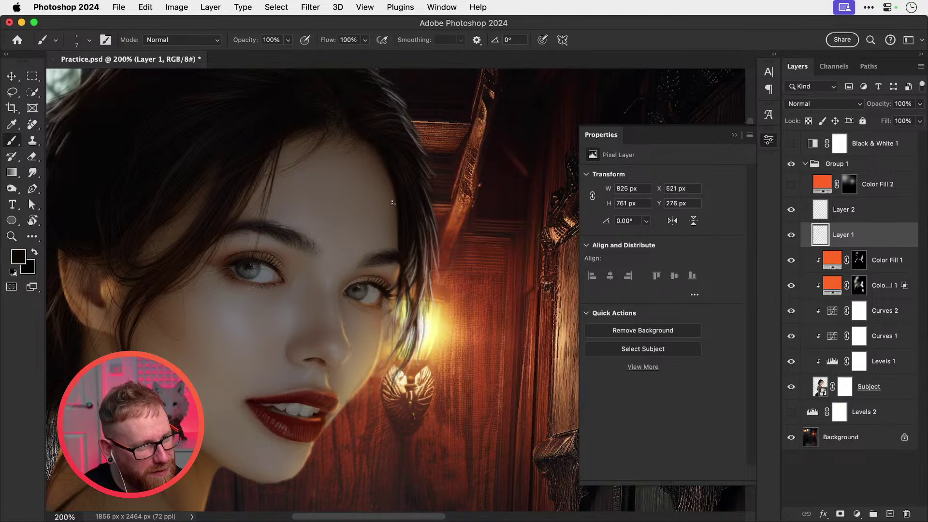
# Step: Try dark flyaway strands over the forehead along both sides of the hairline
pyautogui.moveTo(377, 171); pyautogui.dragTo(385, 245)
pyautogui.press('super+z')
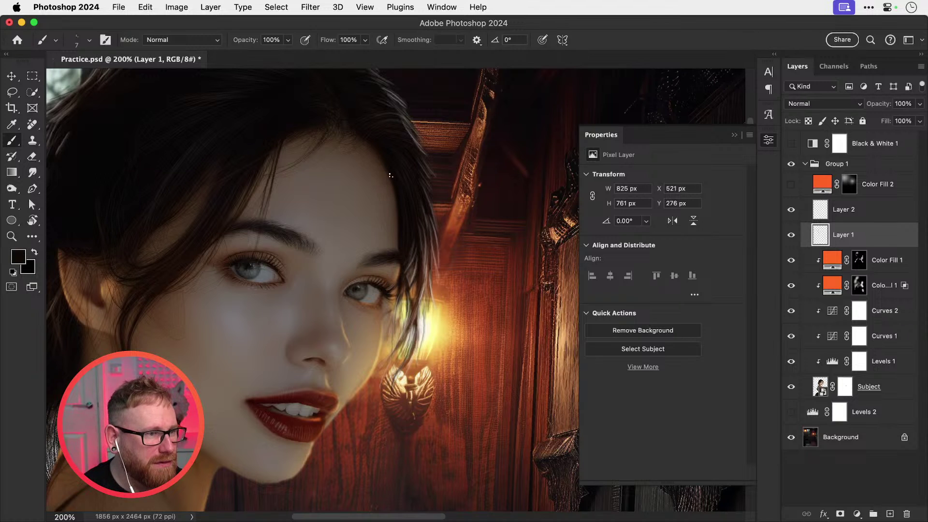
pyautogui.moveTo(391, 179); pyautogui.dragTo(393, 226)
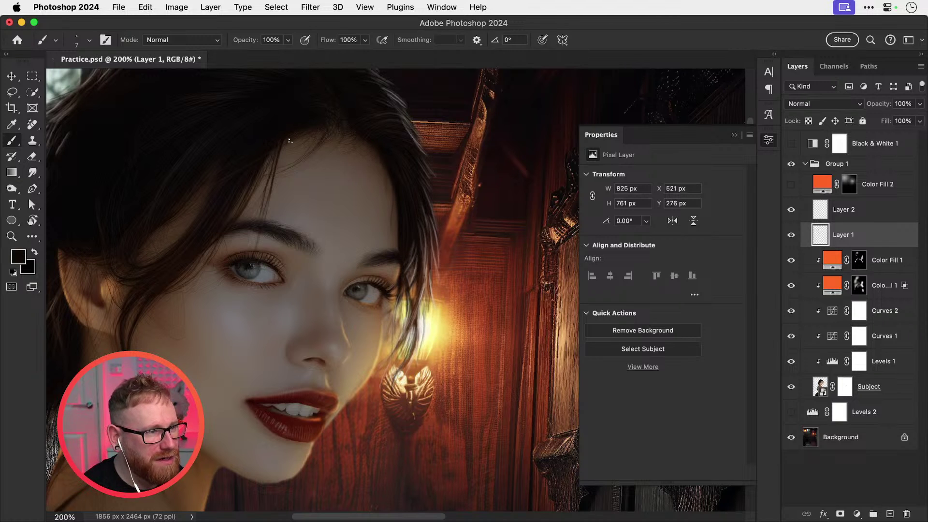
pyautogui.moveTo(291, 148); pyautogui.dragTo(280, 170)
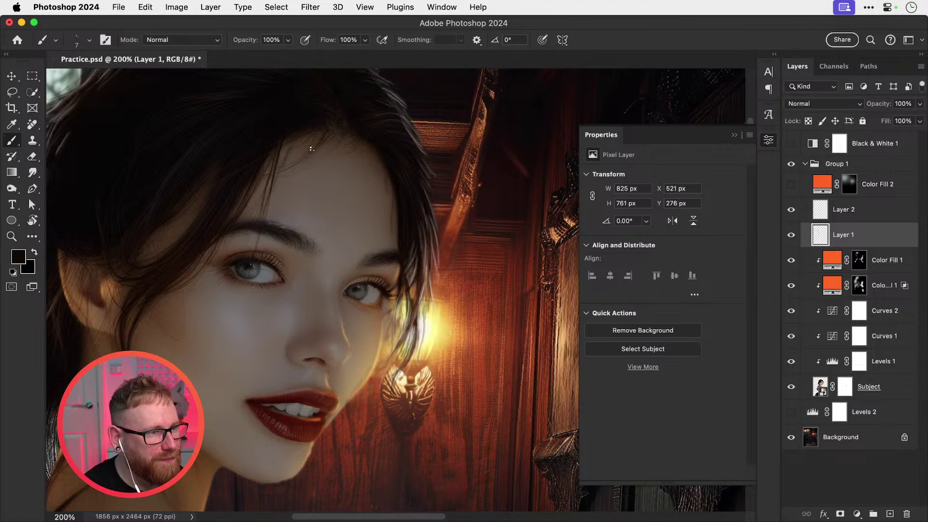
pyautogui.press('super+z')
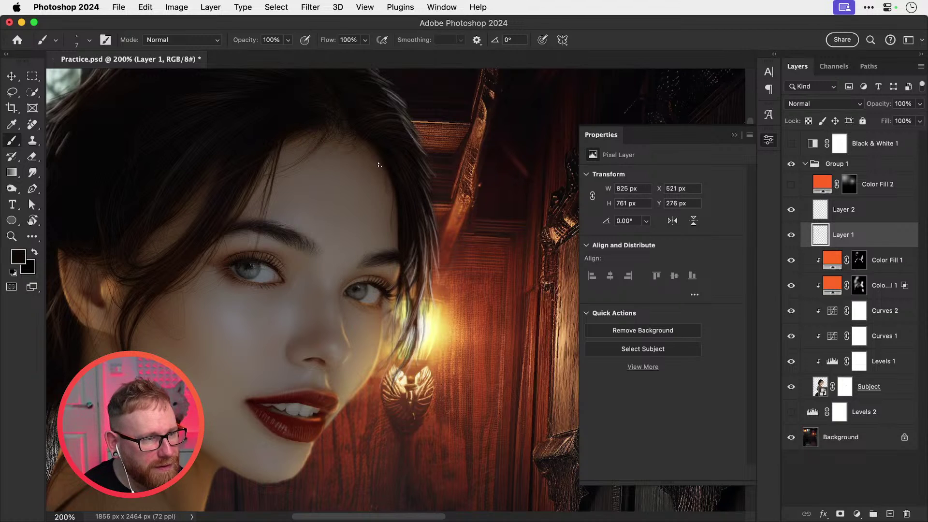
# Step: Try finer dark strands down the temple hairline above the eye, reducing the brush size to 4
pyautogui.moveTo(376, 162); pyautogui.dragTo(390, 231)
pyautogui.press('super+z')
pyautogui.moveTo(371, 157); pyautogui.dragTo(389, 208)
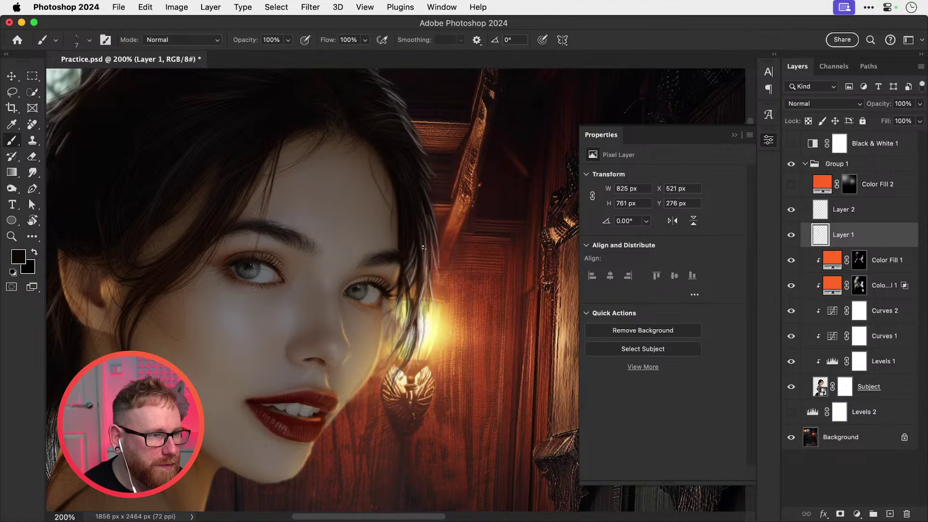
pyautogui.press('super+z')
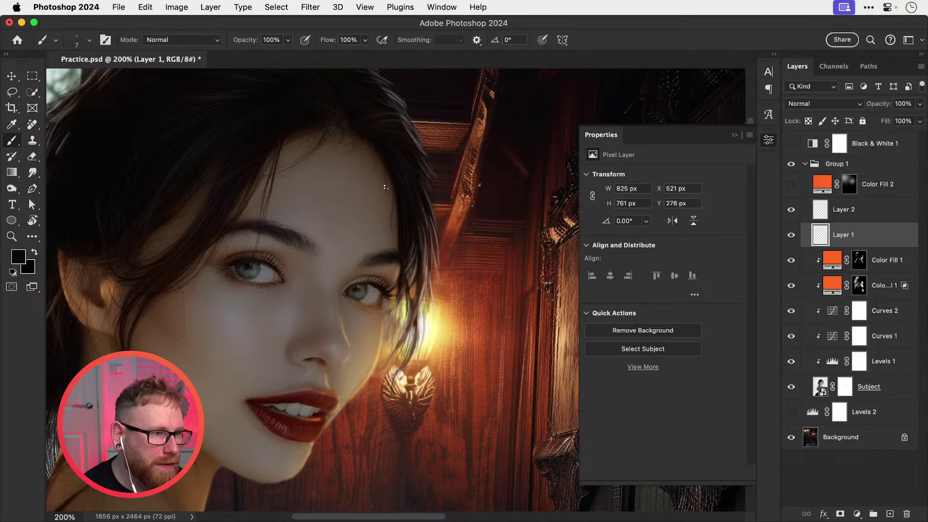
pyautogui.press('super+z')
pyautogui.press('[')
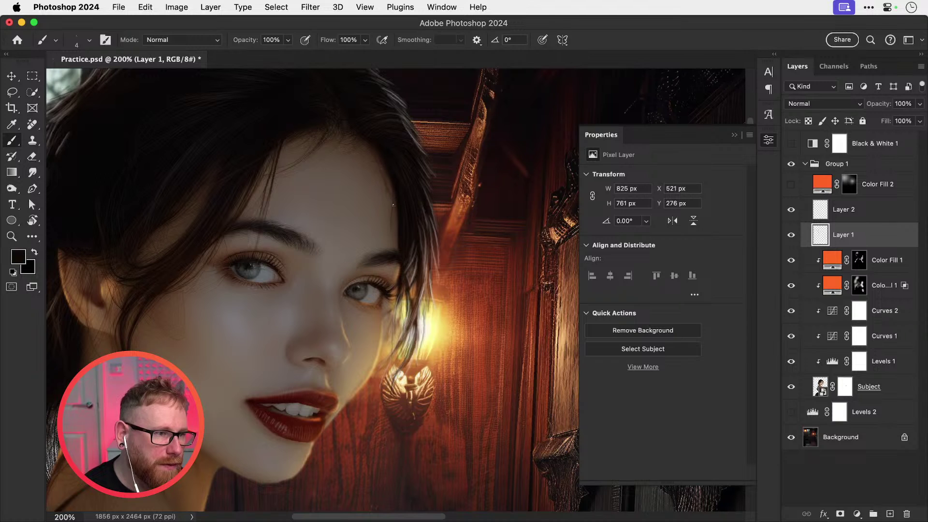
pyautogui.press('super+z')
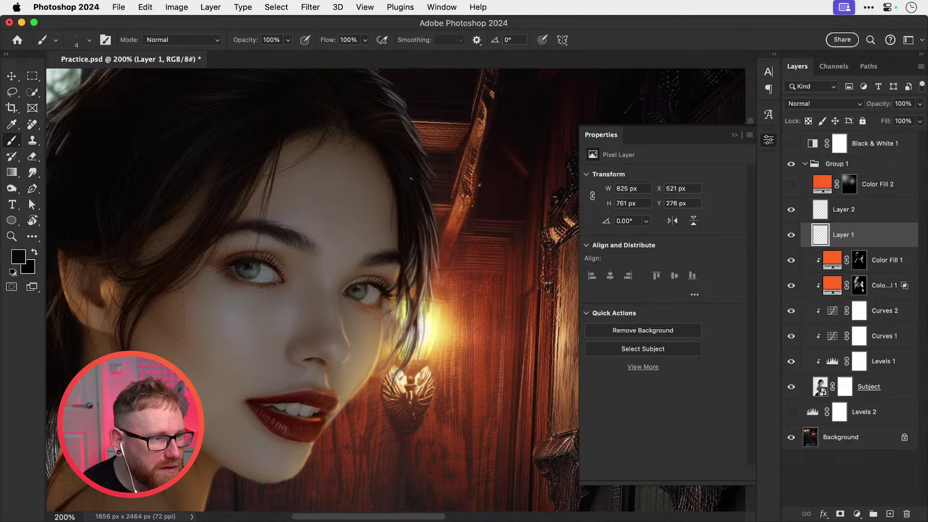
pyautogui.press('super+z')
pyautogui.press('super+z')
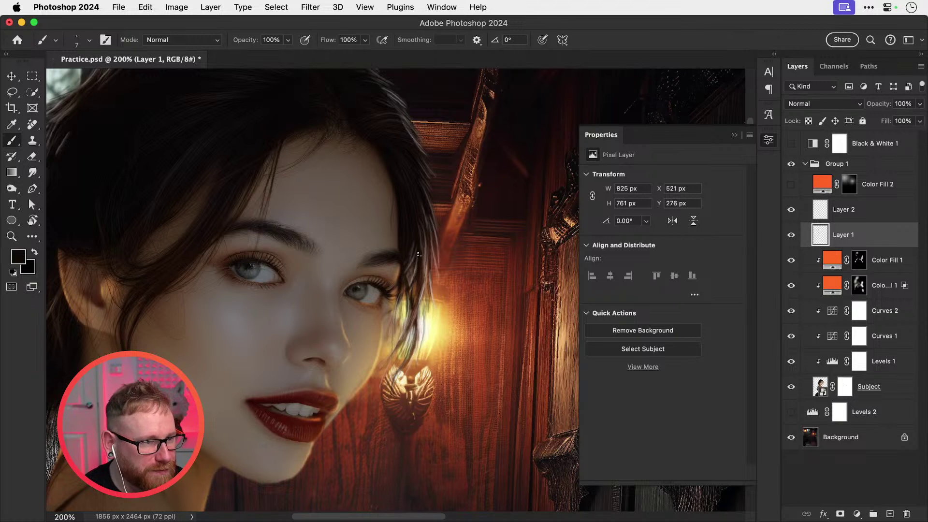
# Step: Enlarge the brush size to 10 and paint a thicker dark strand falling over the lamp, undoing the trial strokes
pyautogui.moveTo(407, 286); pyautogui.dragTo(403, 331)
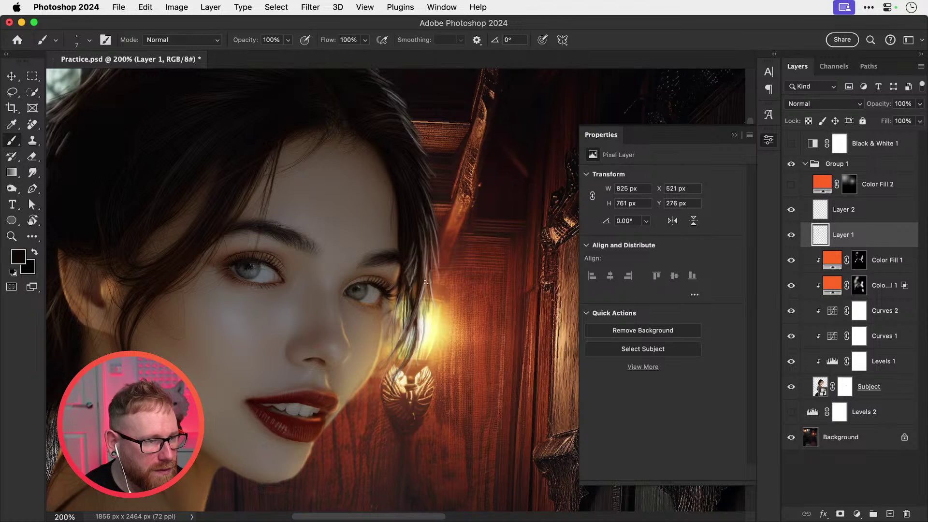
pyautogui.press('super+z')
pyautogui.press(']')
pyautogui.press(']')
pyautogui.press(']')
pyautogui.moveTo(410, 290); pyautogui.dragTo(401, 328)
pyautogui.moveTo(427, 284)
pyautogui.mouseDown()
pyautogui.moveTo(425, 344)
pyautogui.moveTo(441, 296)
pyautogui.moveTo(423, 327)
pyautogui.mouseUp()
pyautogui.press('super+z')
pyautogui.press('super+z')
pyautogui.moveTo(422, 286); pyautogui.dragTo(414, 359)
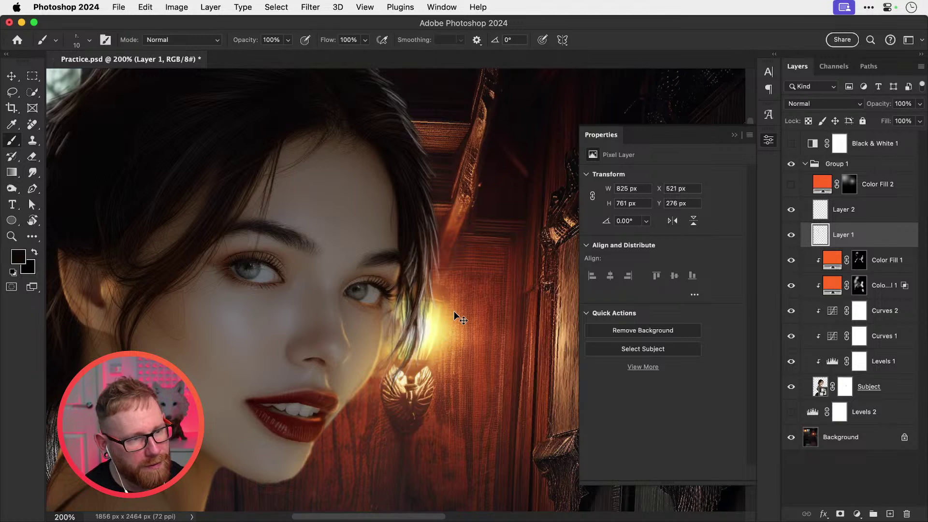
# Step: Return to Layer 2 and set the Brush's foreground colour to white
pyautogui.press('super+minus')
pyautogui.moveTo(405, 323); pyautogui.dragTo(436, 317)
pyautogui.press('z')
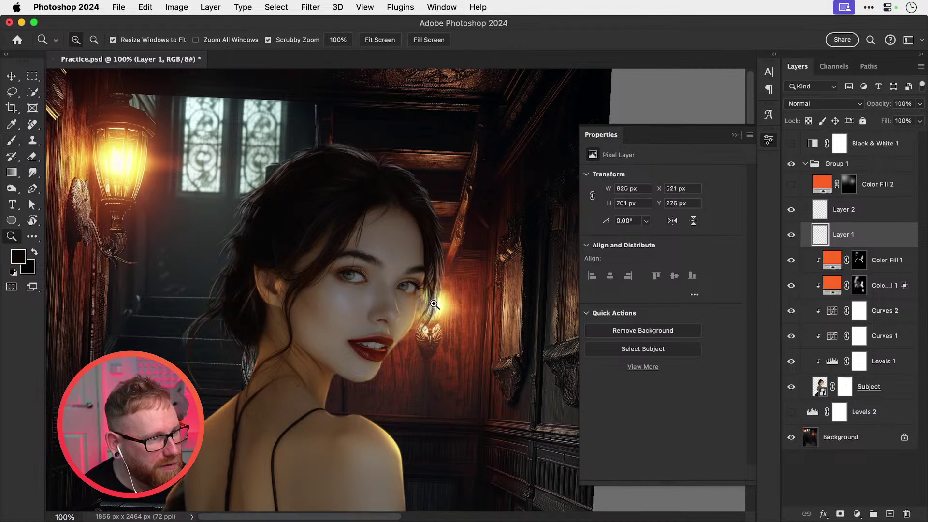
pyautogui.click(836, 216)
pyautogui.press('d')
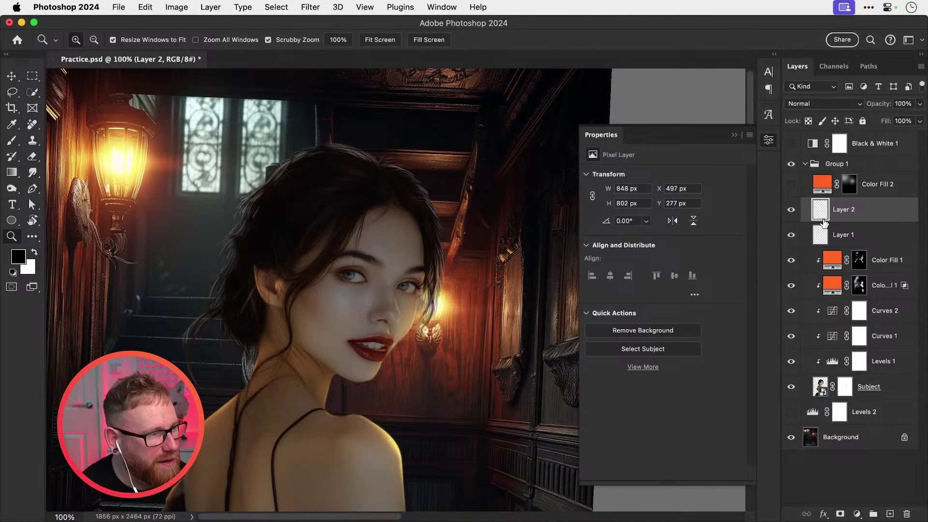
pyautogui.press('x')
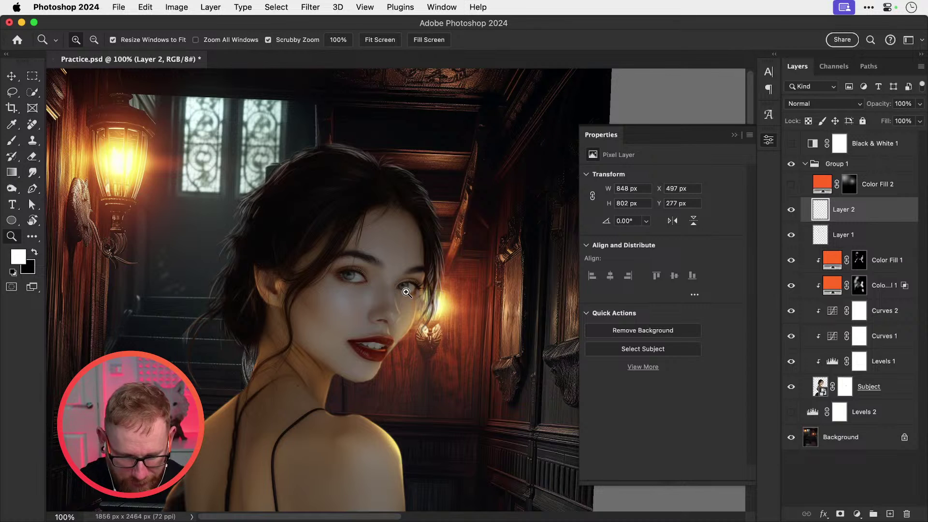
pyautogui.press('b')
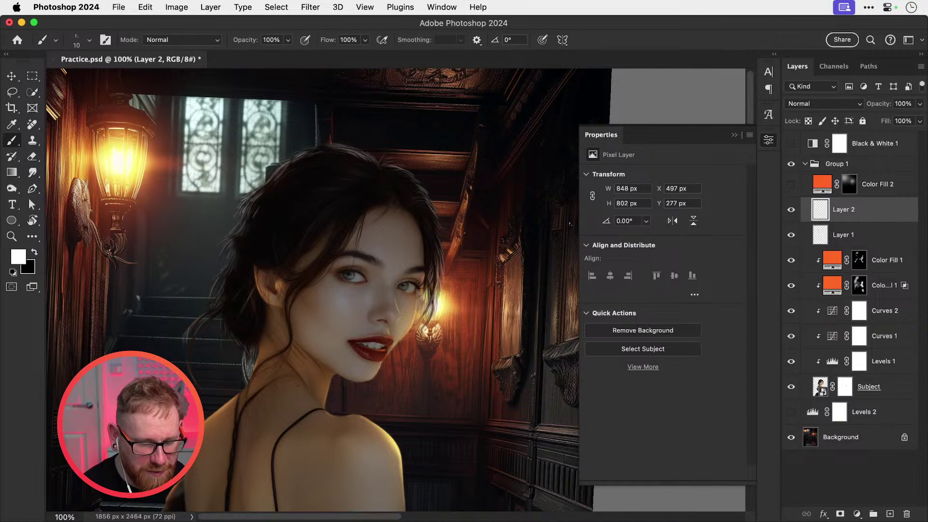
# Step: Paint white strands along the back hair edge below the window with a smaller brush, undoing the unwanted strokes
pyautogui.moveTo(351, 264); pyautogui.dragTo(472, 339)
pyautogui.press('super+plus')
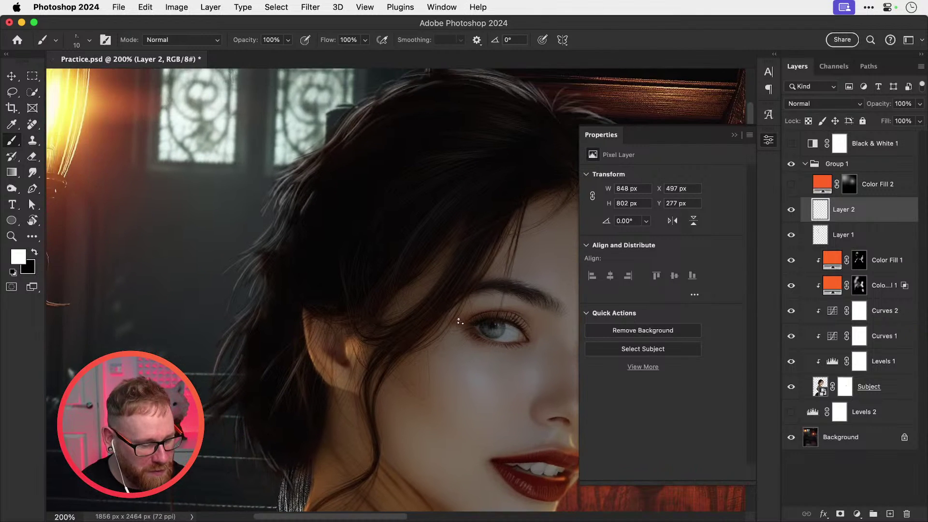
pyautogui.moveTo(312, 227); pyautogui.dragTo(310, 273)
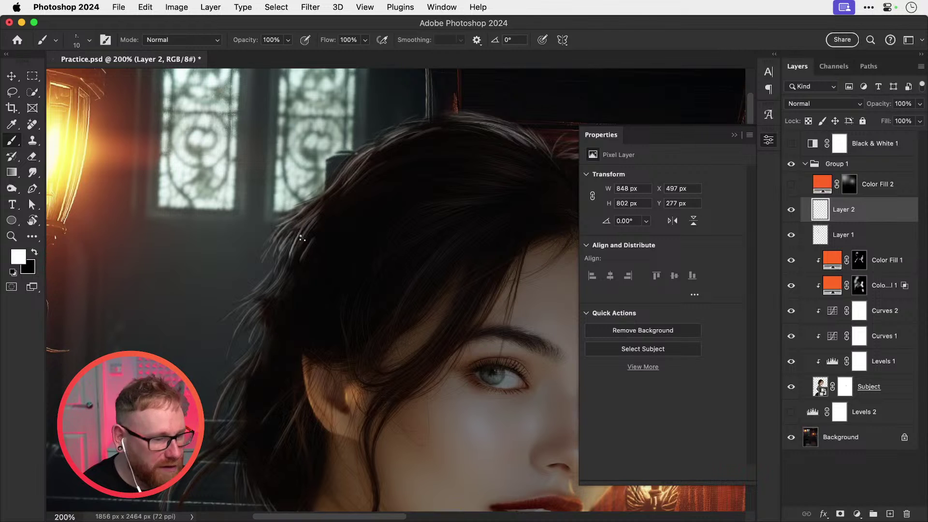
pyautogui.press('[')
pyautogui.moveTo(294, 221)
pyautogui.mouseDown()
pyautogui.moveTo(273, 249)
pyautogui.moveTo(276, 238)
pyautogui.mouseUp()
pyautogui.press('super+z')
pyautogui.moveTo(312, 203)
pyautogui.mouseDown()
pyautogui.moveTo(293, 222)
pyautogui.moveTo(282, 224)
pyautogui.moveTo(284, 212)
pyautogui.moveTo(271, 224)
pyautogui.moveTo(272, 259)
pyautogui.moveTo(253, 294)
pyautogui.mouseUp()
pyautogui.press('super+z')
pyautogui.press('super+z')
# Step: Reduce the brush size to 4 and paint white flyaways curving outward from the back hair edge, undoing unwanted strokes
pyautogui.press('[')
pyautogui.press('[')
pyautogui.press('super+z')
pyautogui.press('super+z')
pyautogui.moveTo(290, 271); pyautogui.dragTo(256, 289)
pyautogui.press('[')
pyautogui.moveTo(282, 254)
pyautogui.mouseDown()
pyautogui.moveTo(263, 295)
pyautogui.moveTo(232, 308)
pyautogui.moveTo(223, 326)
pyautogui.moveTo(211, 321)
pyautogui.mouseUp()
pyautogui.press('super+z')
pyautogui.press('super+z')
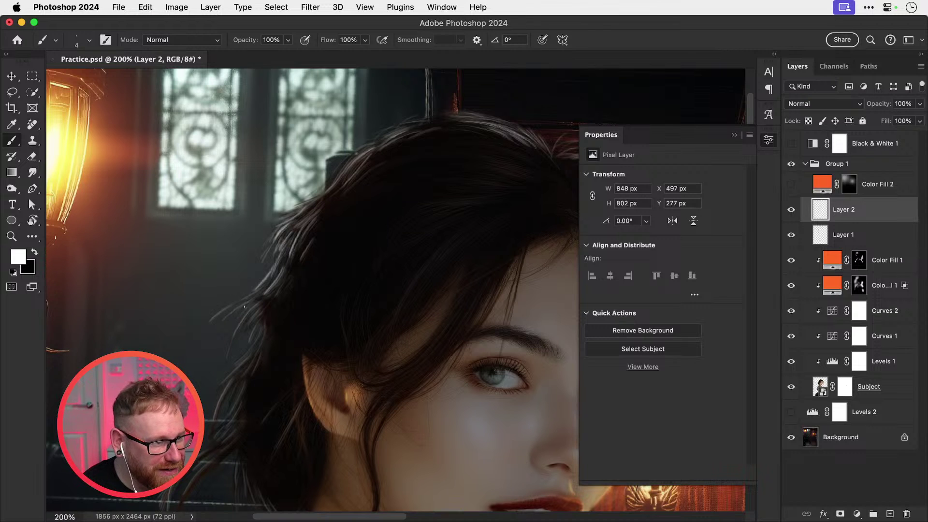
# Step: Paint short white strands along the back hair edge below the window on Layer 2
pyautogui.moveTo(254, 300); pyautogui.dragTo(235, 333)
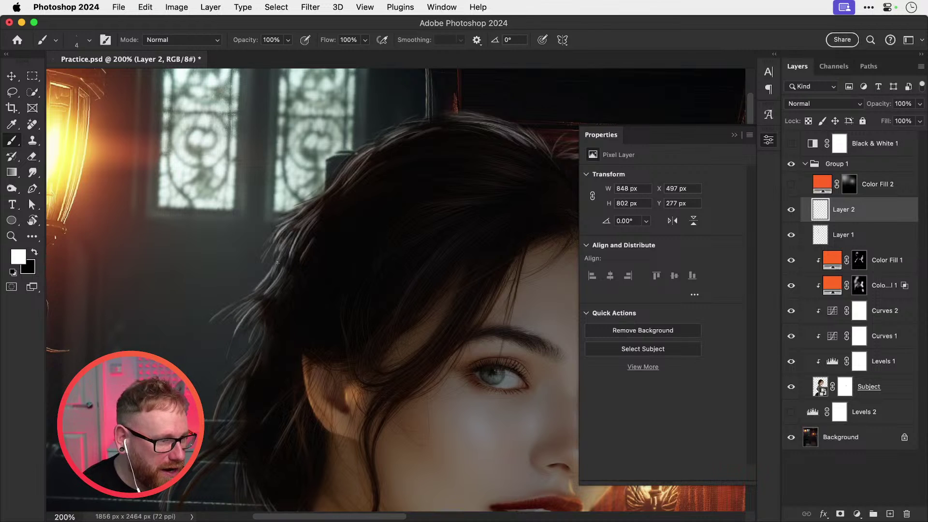
pyautogui.moveTo(278, 262); pyautogui.dragTo(265, 285)
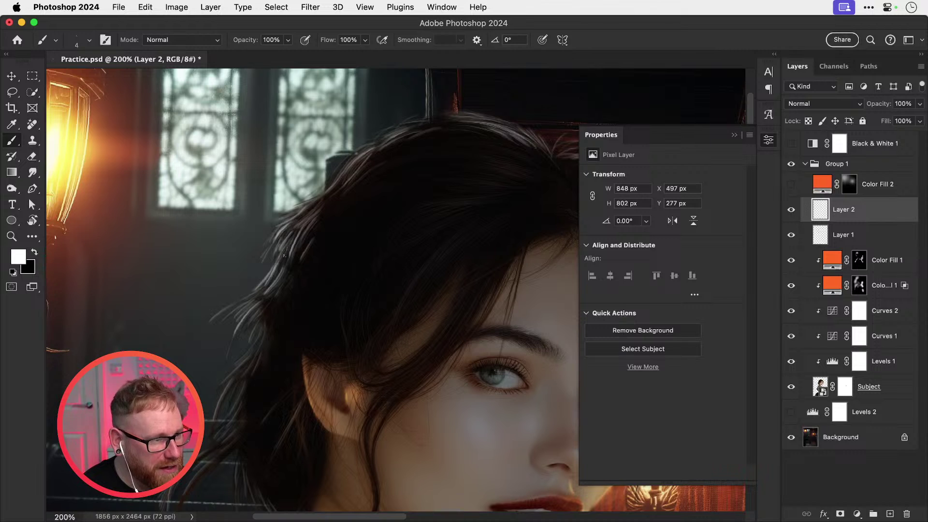
pyautogui.moveTo(284, 256); pyautogui.dragTo(270, 285)
pyautogui.moveTo(292, 233); pyautogui.dragTo(279, 271)
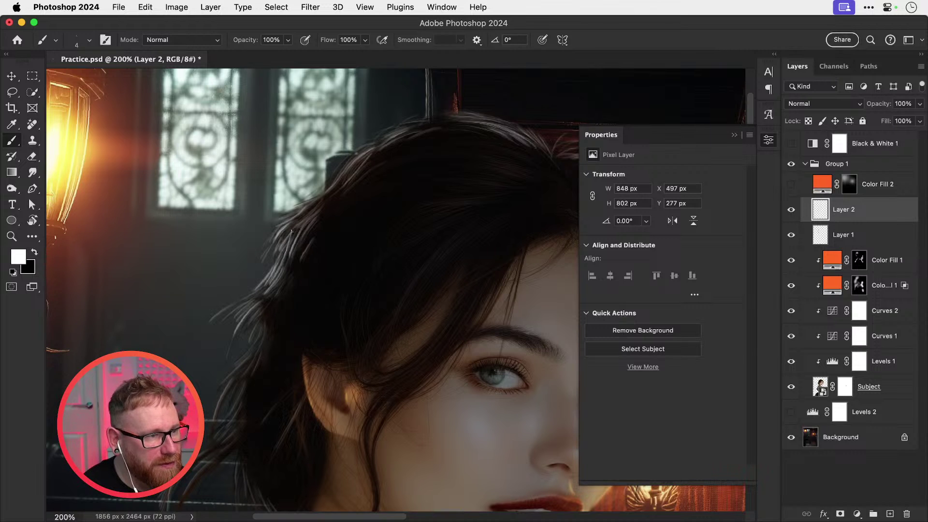
# Step: Paint fine white strands where the back of the hair meets the window, undoing the unwanted strokes
pyautogui.moveTo(318, 208); pyautogui.dragTo(292, 228)
pyautogui.press('super+z')
pyautogui.moveTo(335, 184); pyautogui.dragTo(316, 205)
pyautogui.moveTo(357, 167); pyautogui.dragTo(315, 209)
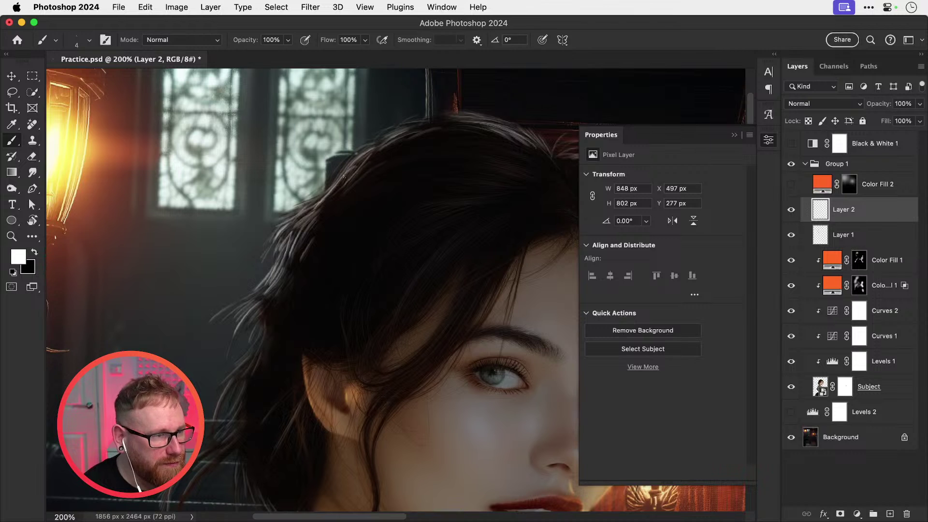
pyautogui.press('super+z')
pyautogui.moveTo(359, 165)
pyautogui.mouseDown()
pyautogui.moveTo(325, 203)
pyautogui.moveTo(348, 168)
pyautogui.moveTo(340, 214)
pyautogui.mouseUp()
pyautogui.press('super+z')
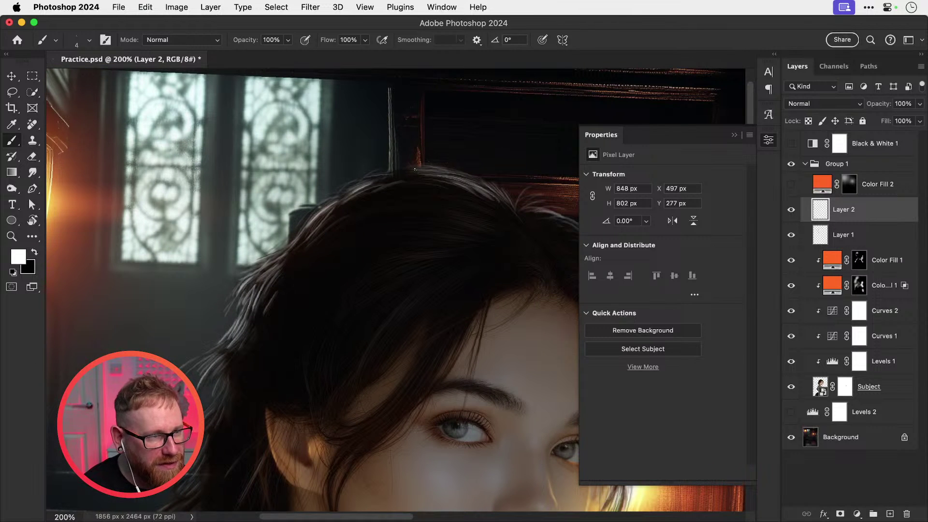
# Step: Paint a white strand down the back slope of the crown, undoing the first long stroke
pyautogui.moveTo(401, 173)
pyautogui.mouseDown()
pyautogui.moveTo(340, 193)
pyautogui.moveTo(297, 232)
pyautogui.mouseUp()
pyautogui.press('super+z')
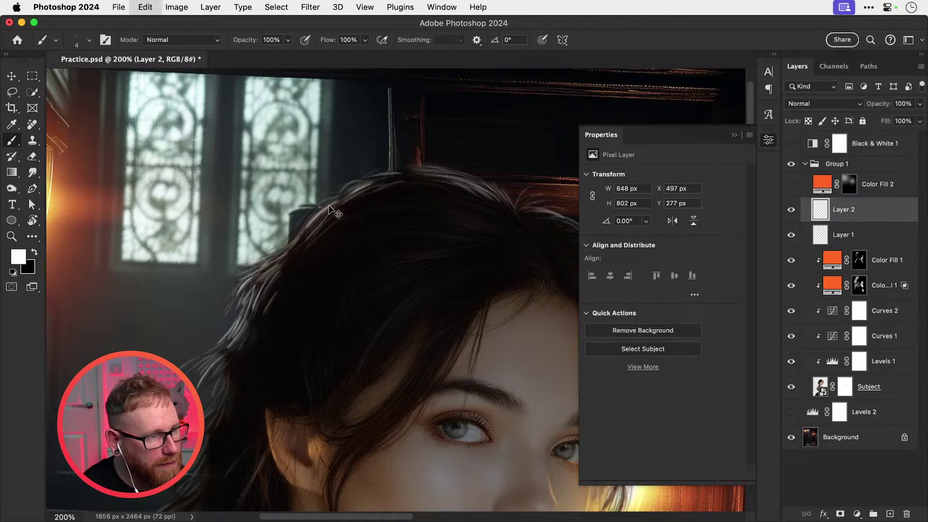
pyautogui.moveTo(332, 199); pyautogui.dragTo(295, 240)
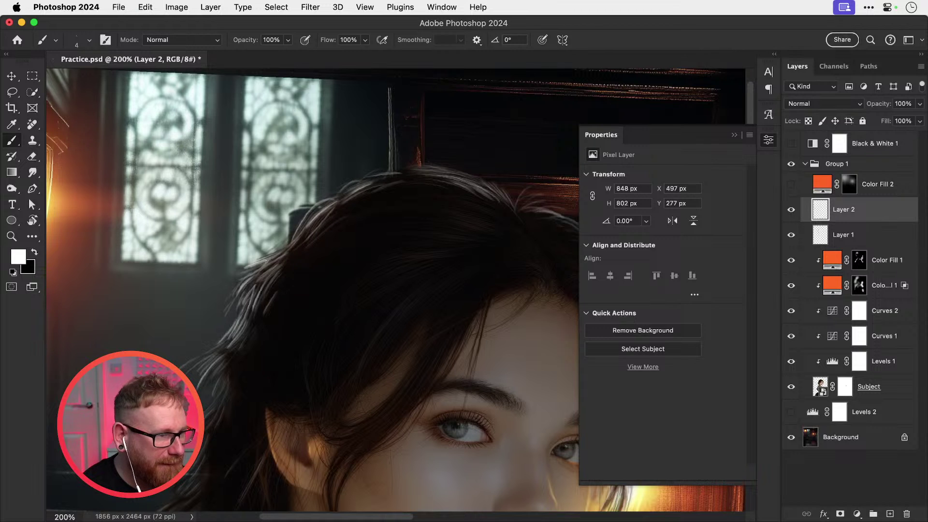
# Step: Paint a long white flyaway reaching outward from the back hair edge towards the lamp, undoing the unwanted strokes
pyautogui.moveTo(241, 284)
pyautogui.mouseDown()
pyautogui.moveTo(228, 305)
pyautogui.moveTo(340, 263)
pyautogui.mouseUp()
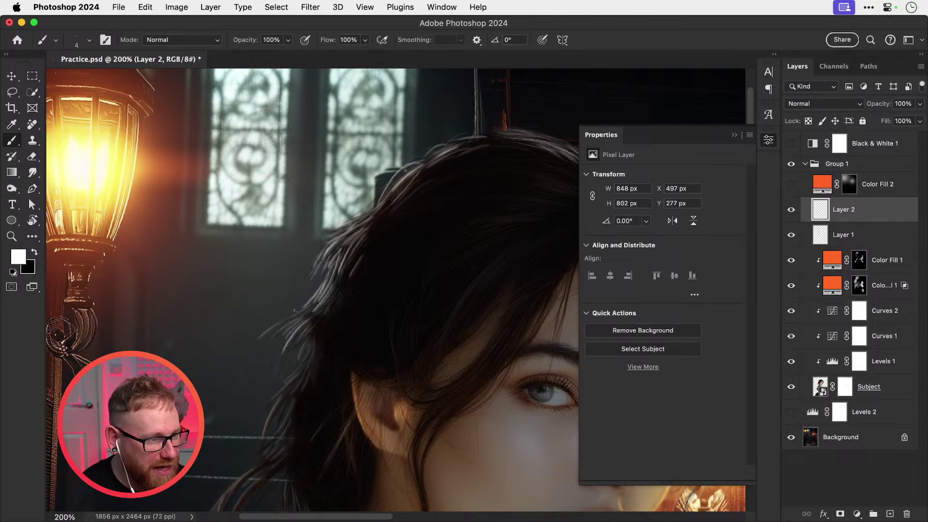
pyautogui.moveTo(295, 315); pyautogui.dragTo(255, 342)
pyautogui.press('super+z')
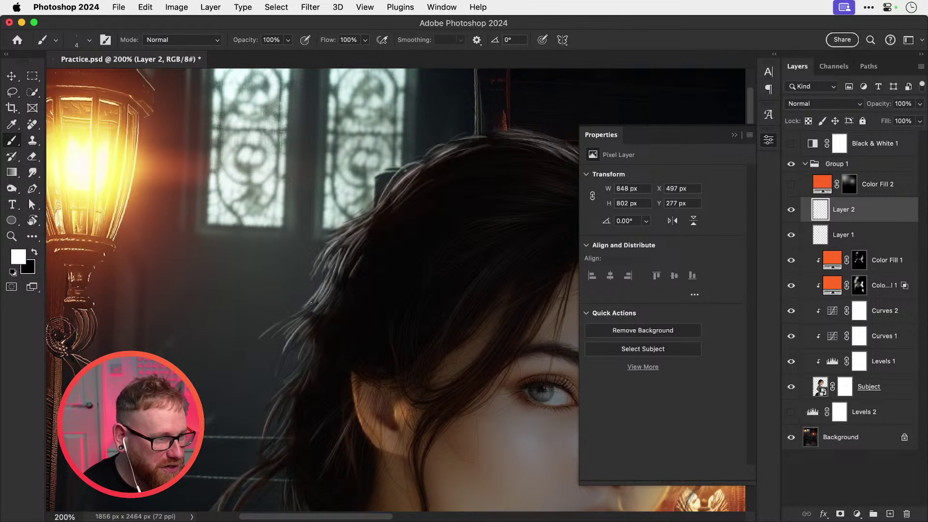
pyautogui.moveTo(312, 303); pyautogui.dragTo(267, 332)
pyautogui.press('super+z')
pyautogui.press('super+z')
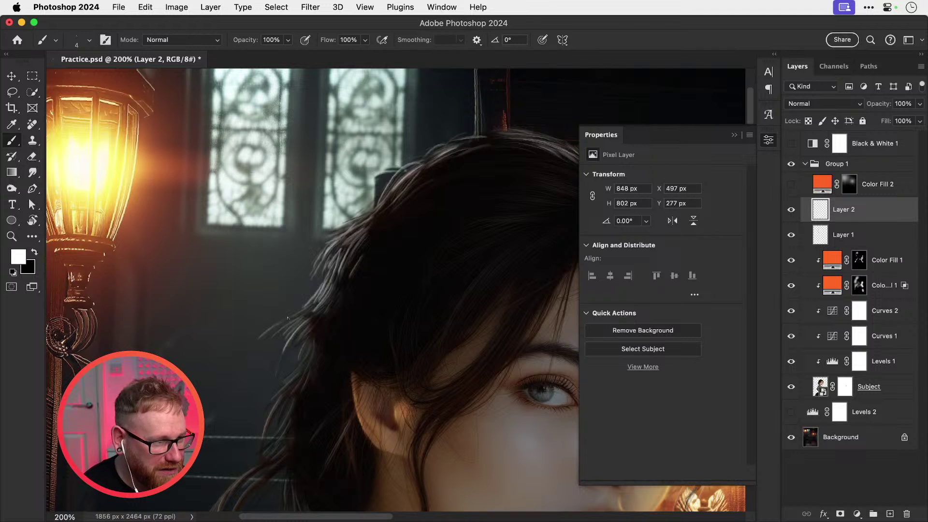
pyautogui.moveTo(307, 309); pyautogui.dragTo(266, 328)
pyautogui.press('super+z')
pyautogui.moveTo(308, 306); pyautogui.dragTo(266, 328)
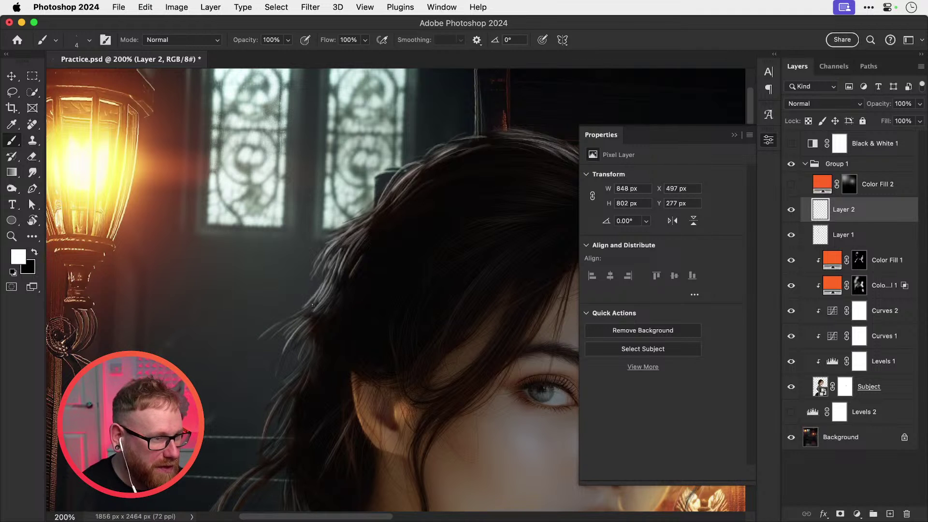
pyautogui.moveTo(312, 307); pyautogui.dragTo(268, 347)
pyautogui.press('super+z')
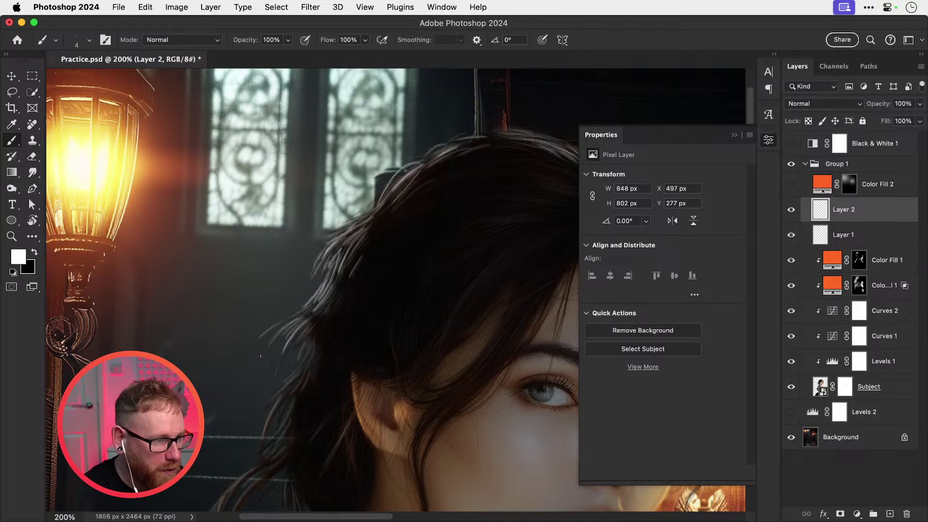
pyautogui.press('super+z')
pyautogui.moveTo(307, 314)
pyautogui.mouseDown()
pyautogui.moveTo(270, 341)
pyautogui.moveTo(319, 307)
pyautogui.mouseUp()
pyautogui.press('super+z')
# Step: Paint white strands down the lower back hair edge behind the ear
pyautogui.moveTo(278, 333)
pyautogui.mouseDown()
pyautogui.moveTo(306, 310)
pyautogui.moveTo(336, 245)
pyautogui.mouseUp()
pyautogui.moveTo(315, 310); pyautogui.dragTo(290, 354)
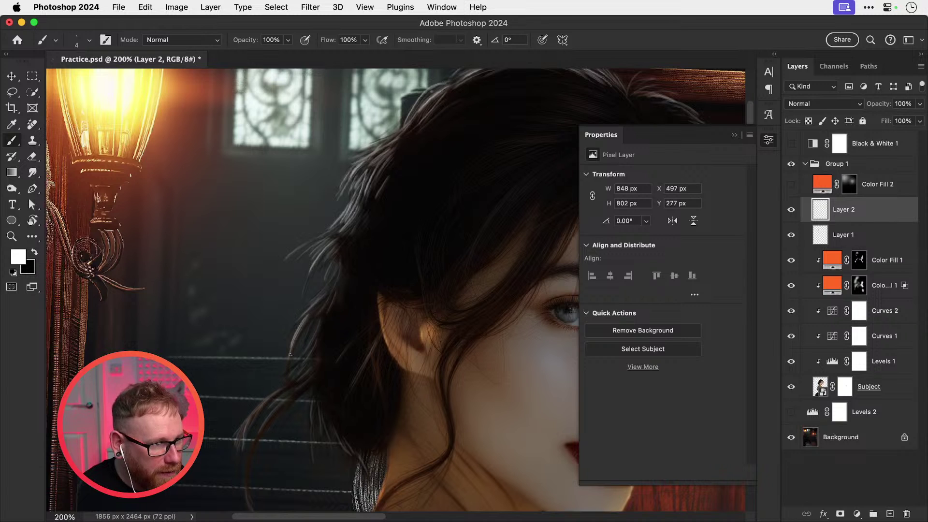
pyautogui.moveTo(317, 316); pyautogui.dragTo(292, 348)
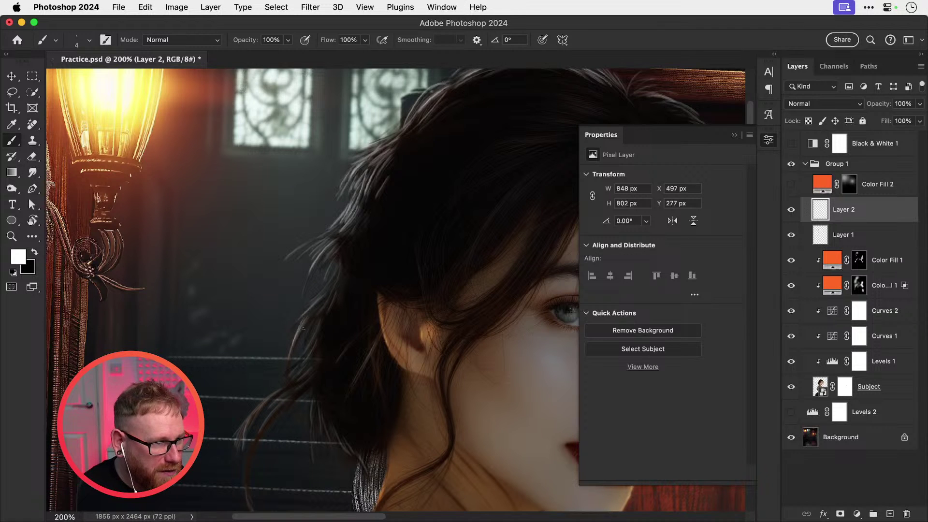
pyautogui.moveTo(314, 304); pyautogui.dragTo(291, 331)
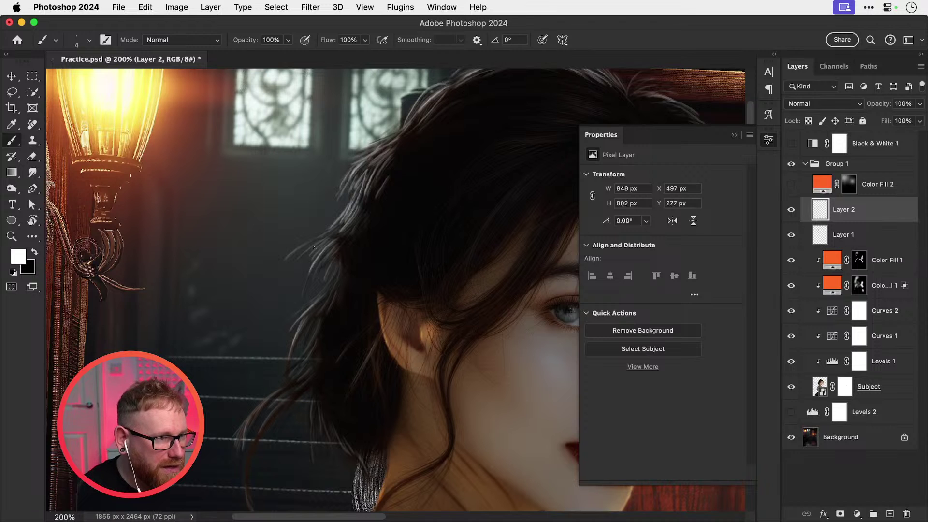
# Step: Add white flyaways below the long outward strand on the back of the hair, undoing the unwanted strokes
pyautogui.moveTo(320, 235); pyautogui.dragTo(295, 272)
pyautogui.press('super+z')
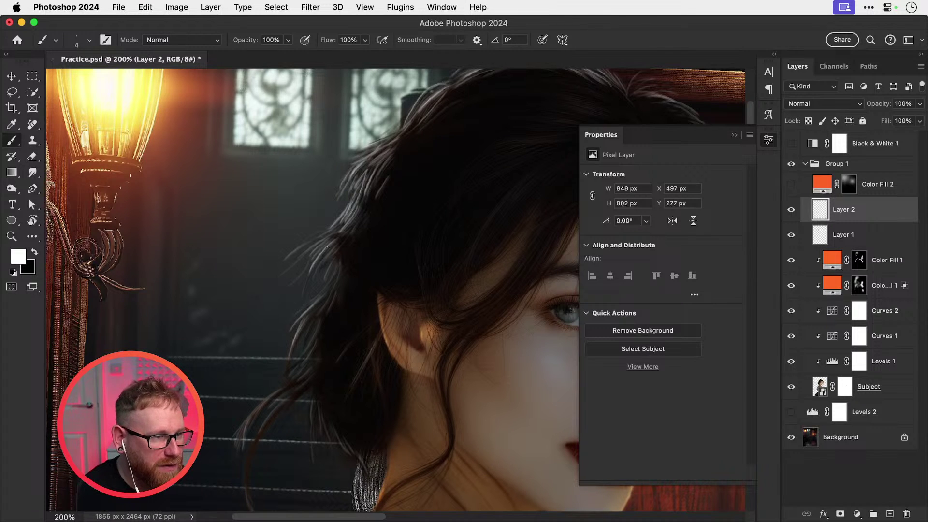
pyautogui.press('super+z')
pyautogui.moveTo(329, 245)
pyautogui.mouseDown()
pyautogui.moveTo(253, 265)
pyautogui.moveTo(302, 239)
pyautogui.moveTo(340, 249)
pyautogui.moveTo(343, 263)
pyautogui.moveTo(305, 303)
pyautogui.mouseUp()
pyautogui.press('super+z')
pyautogui.moveTo(326, 269); pyautogui.dragTo(301, 298)
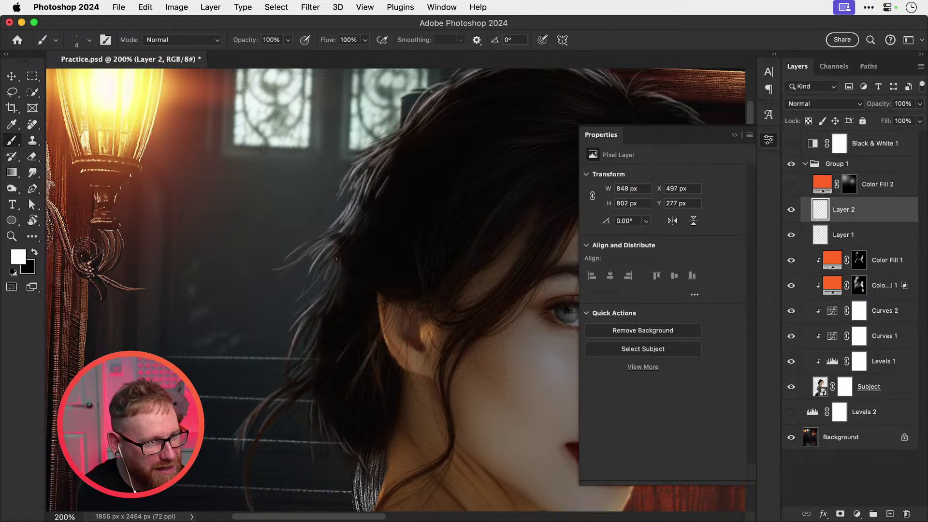
pyautogui.moveTo(336, 263); pyautogui.dragTo(313, 289)
# Step: Paint white highlights along the loose curl hanging behind the neck, undoing the trial strokes
pyautogui.moveTo(316, 334)
pyautogui.mouseDown()
pyautogui.moveTo(339, 302)
pyautogui.moveTo(265, 395)
pyautogui.mouseUp()
pyautogui.press('super+z')
pyautogui.moveTo(301, 362); pyautogui.dragTo(274, 388)
pyautogui.press('super+z')
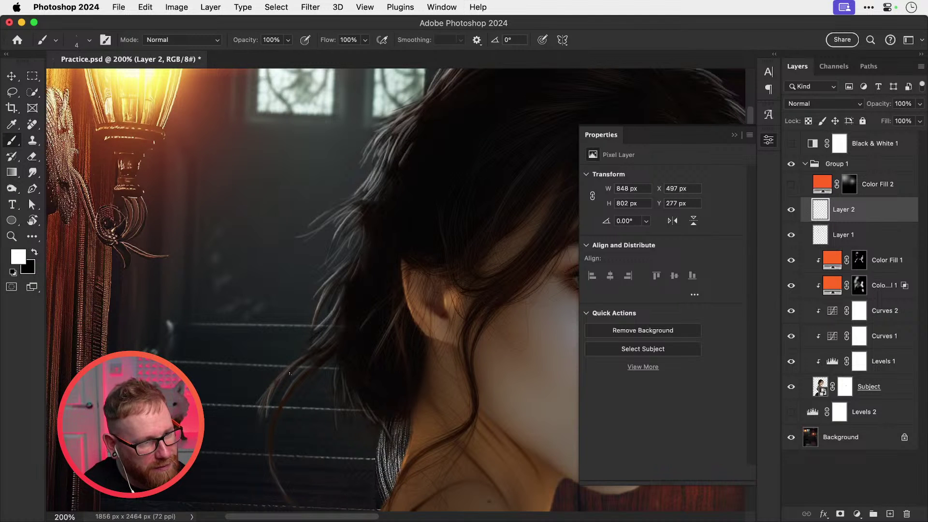
pyautogui.moveTo(299, 359); pyautogui.dragTo(272, 389)
pyautogui.press('super+z')
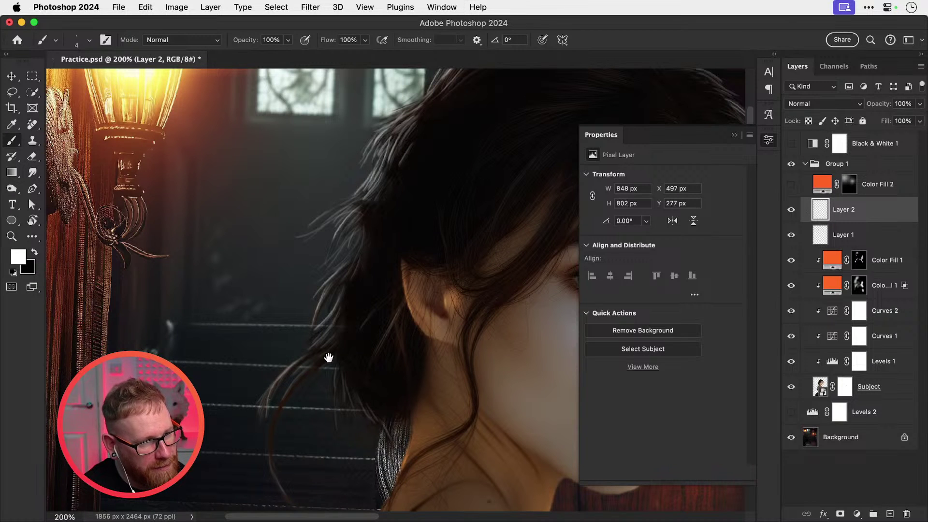
pyautogui.moveTo(325, 361); pyautogui.dragTo(302, 343)
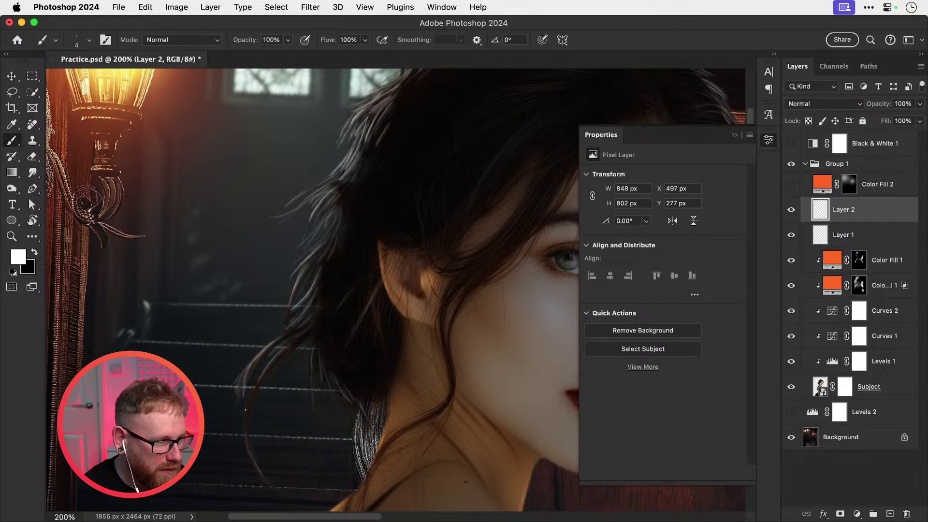
pyautogui.moveTo(246, 418); pyautogui.dragTo(258, 475)
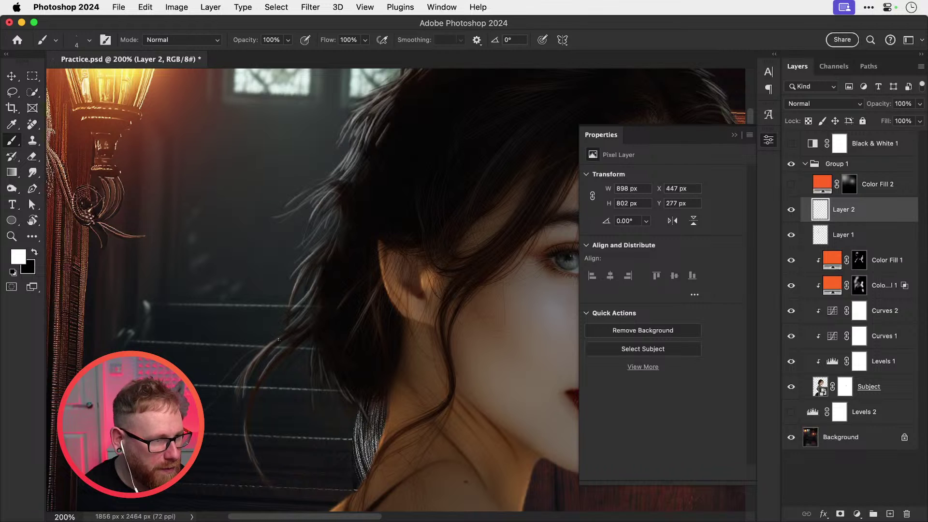
pyautogui.moveTo(300, 319); pyautogui.dragTo(245, 375)
# Step: Paint short white strands hanging from the underside of the hair above the nape, undoing the unwanted strokes
pyautogui.moveTo(357, 322)
pyautogui.mouseDown()
pyautogui.moveTo(338, 307)
pyautogui.moveTo(292, 404)
pyautogui.mouseUp()
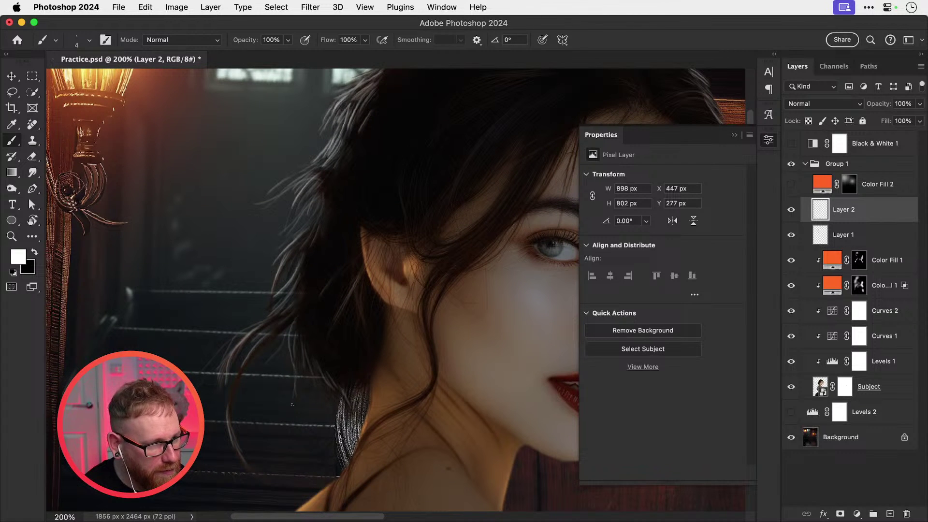
pyautogui.press('super+z')
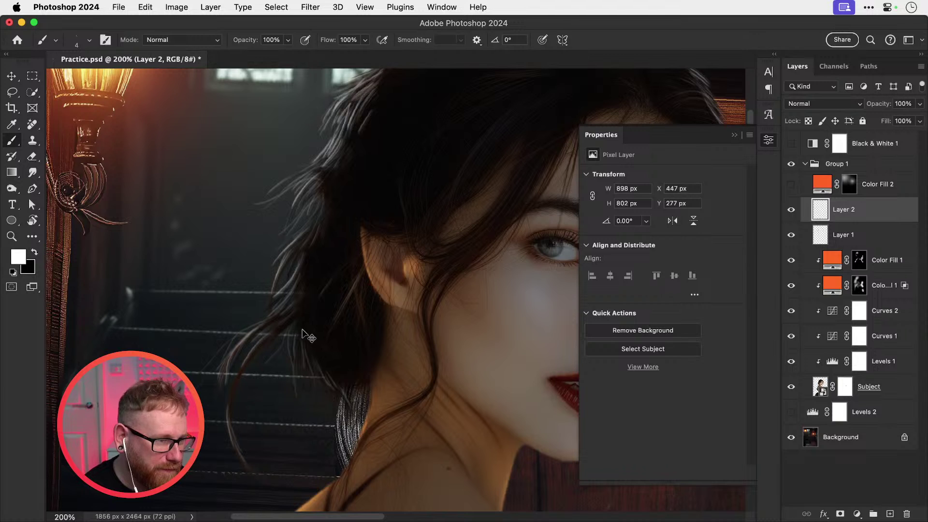
pyautogui.press('super+z')
pyautogui.moveTo(303, 344); pyautogui.dragTo(315, 404)
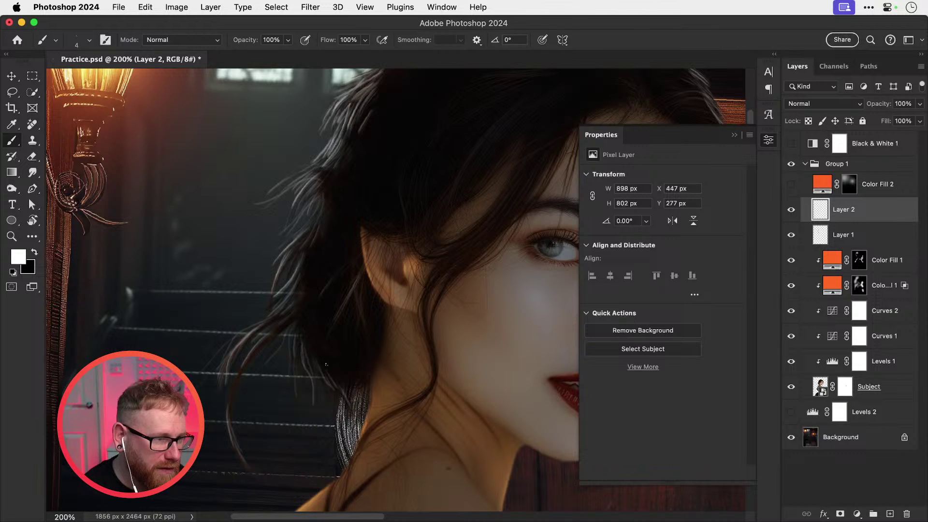
pyautogui.press('super+z')
pyautogui.moveTo(316, 356); pyautogui.dragTo(329, 397)
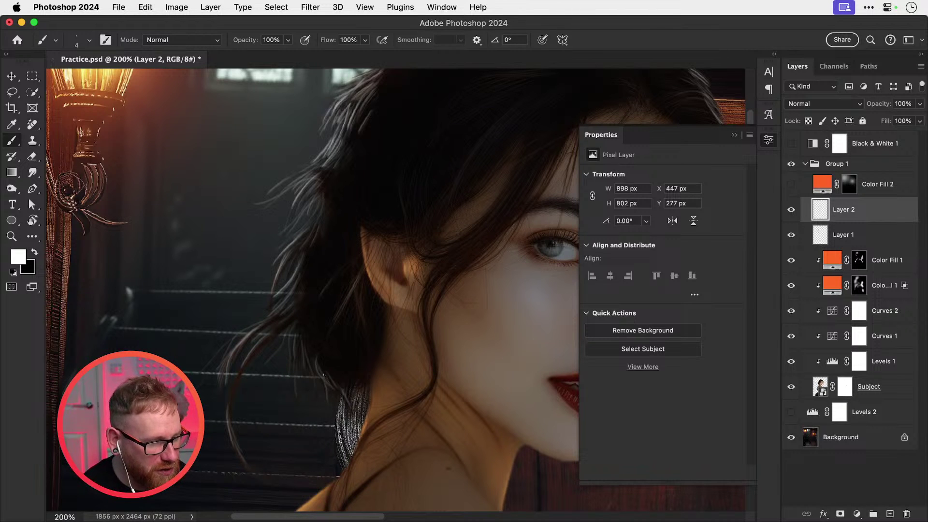
pyautogui.press('super+z')
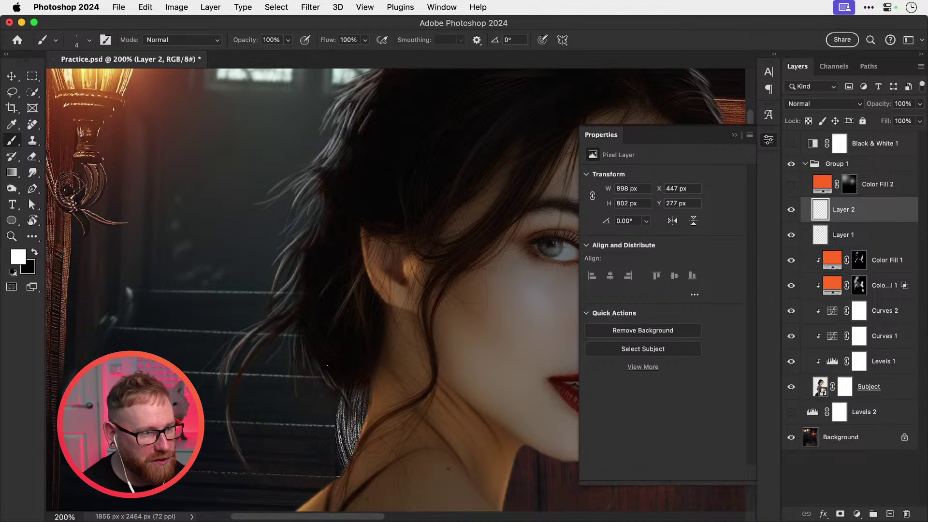
pyautogui.moveTo(369, 313)
pyautogui.mouseDown()
pyautogui.moveTo(377, 290)
pyautogui.moveTo(382, 417)
pyautogui.mouseUp()
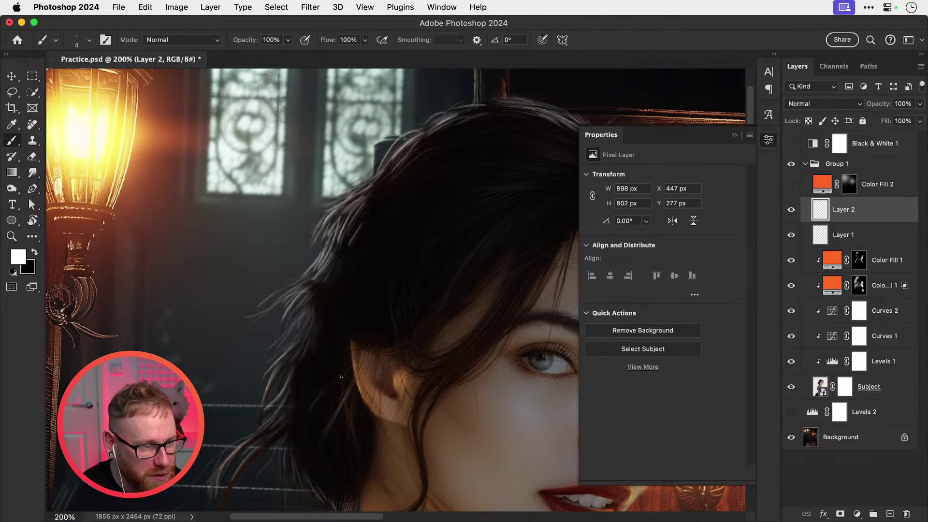
pyautogui.moveTo(341, 375); pyautogui.dragTo(341, 415)
pyautogui.press('super+z')
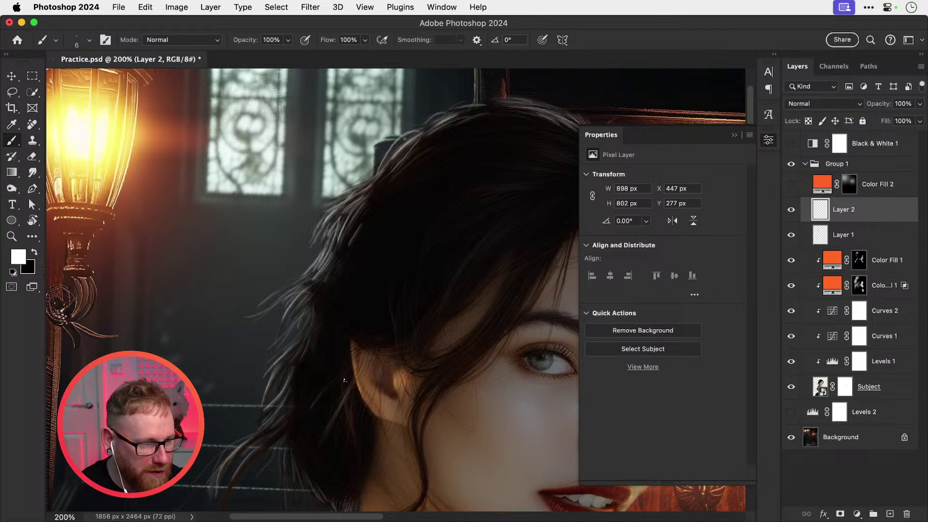
# Step: Lower the Brush's flow to 4% and enlarge its size to 30
pyautogui.moveTo(377, 230); pyautogui.dragTo(327, 310)
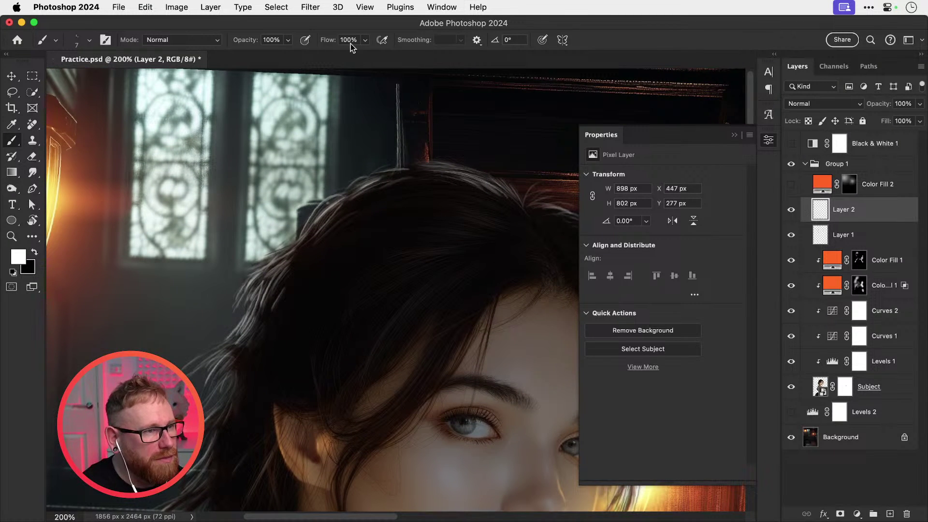
pyautogui.moveTo(365, 40); pyautogui.dragTo(311, 57)
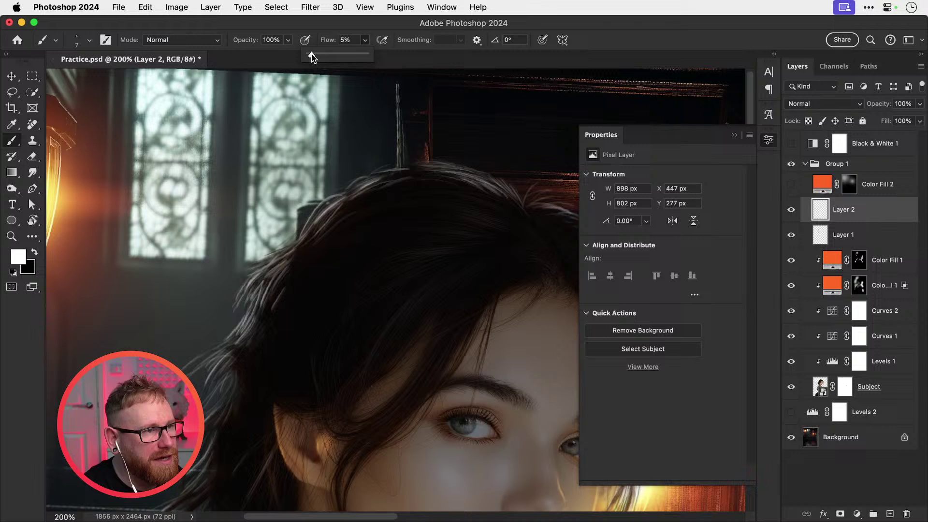
pyautogui.click(363, 42)
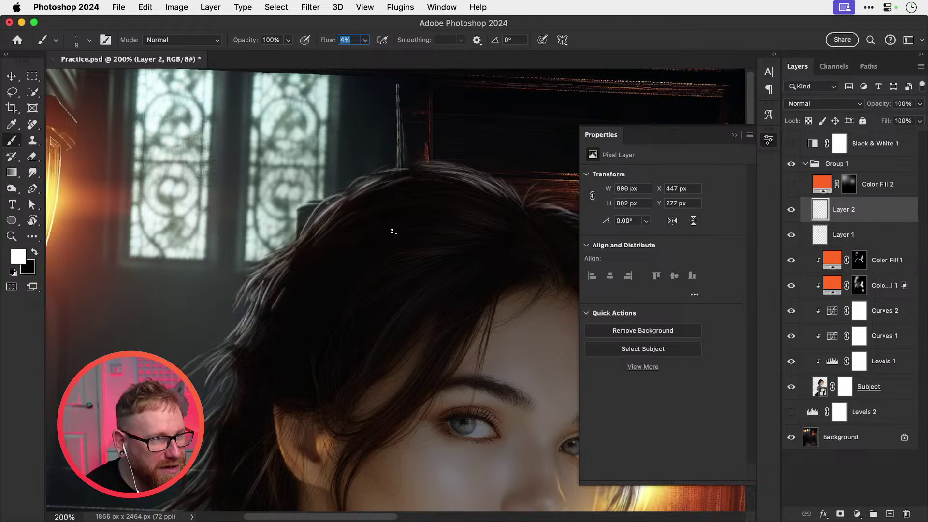
pyautogui.press(']')
pyautogui.press(']')
pyautogui.press(']')
pyautogui.press(']')
pyautogui.press(']')
# Step: Paint faint white highlights within the dark hair below the crown with the size 30 Brush, undoing the trial strokes
pyautogui.moveTo(361, 222); pyautogui.dragTo(423, 202)
pyautogui.press('super+z')
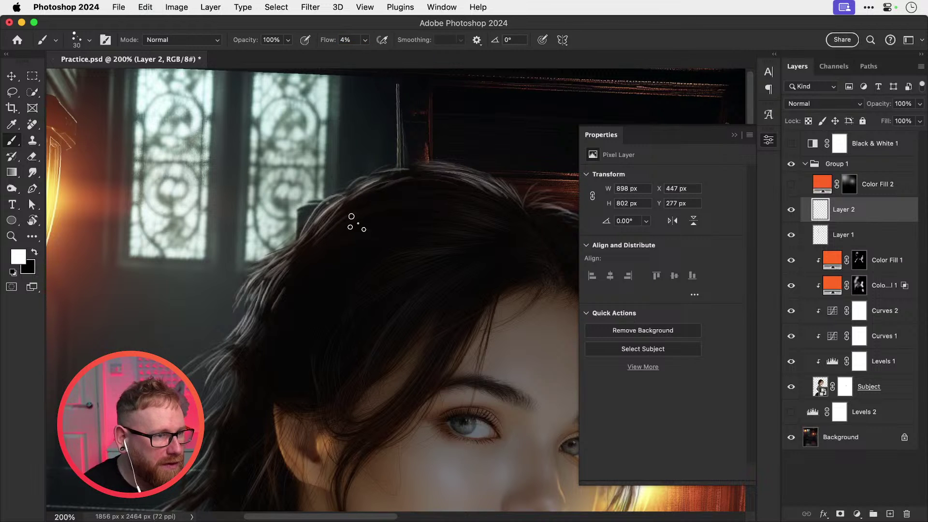
pyautogui.moveTo(369, 222)
pyautogui.mouseDown()
pyautogui.moveTo(409, 227)
pyautogui.moveTo(408, 260)
pyautogui.mouseUp()
pyautogui.press('super+z')
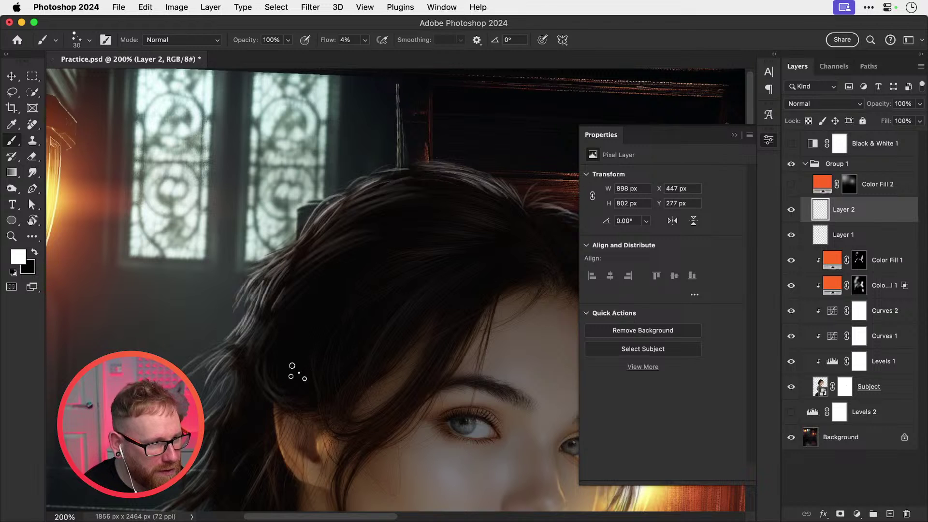
pyautogui.scroll(-3, 298, 373)
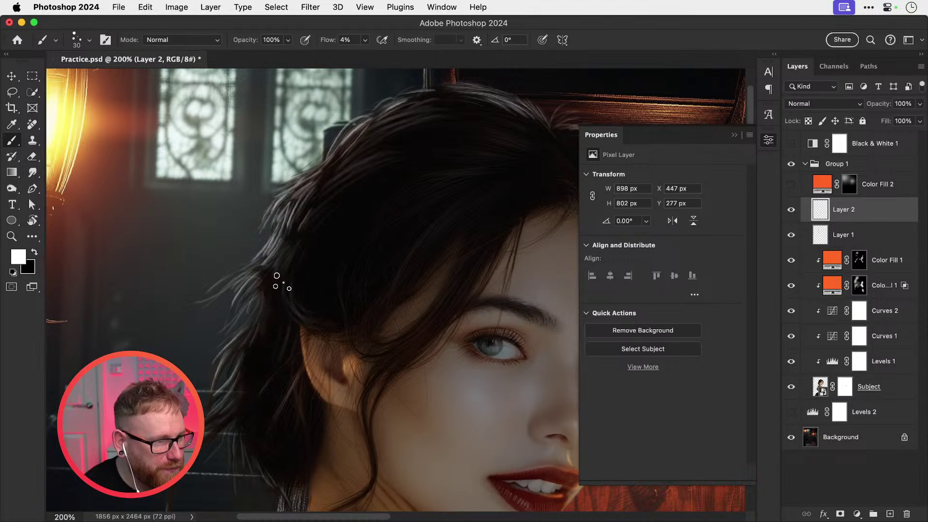
pyautogui.scroll(3, 338, 278)
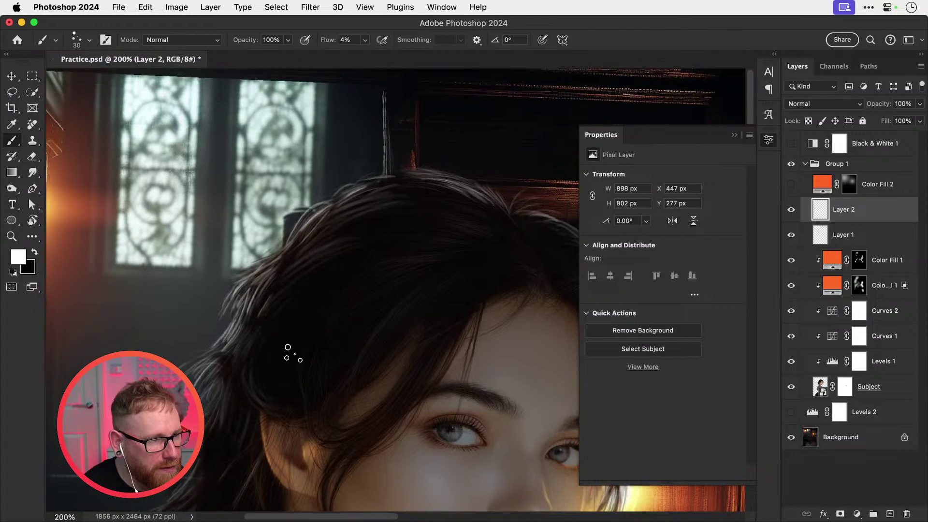
pyautogui.moveTo(343, 277); pyautogui.dragTo(310, 293)
pyautogui.moveTo(390, 278); pyautogui.dragTo(317, 288)
pyautogui.moveTo(404, 251); pyautogui.dragTo(358, 250)
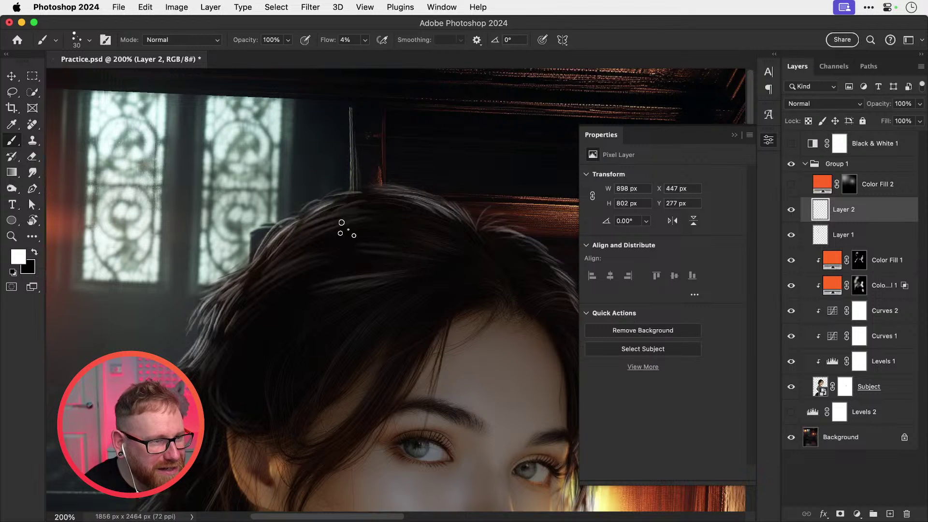
# Step: Brush a faint highlight along the top of the head just inside the hair edge, undoing the unwanted stroke
pyautogui.moveTo(366, 206); pyautogui.dragTo(290, 234)
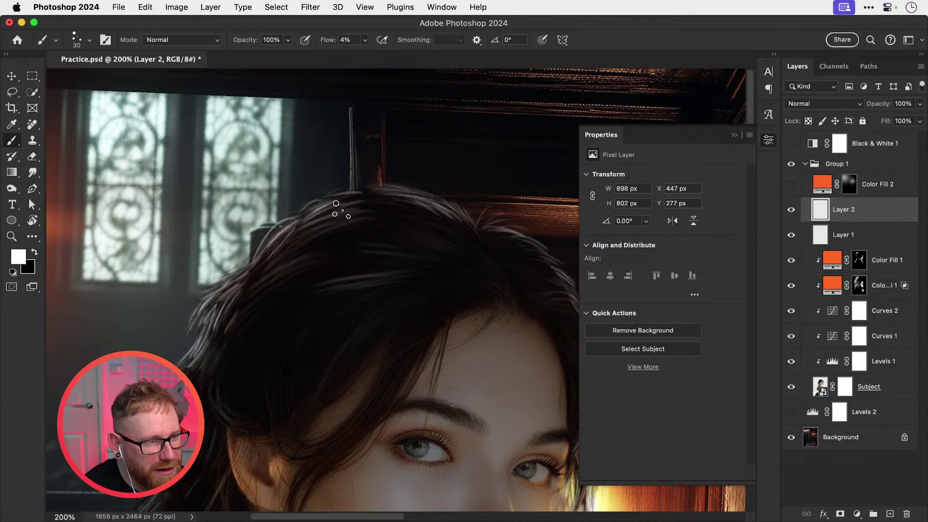
pyautogui.moveTo(434, 220); pyautogui.dragTo(331, 204)
pyautogui.press('super+z')
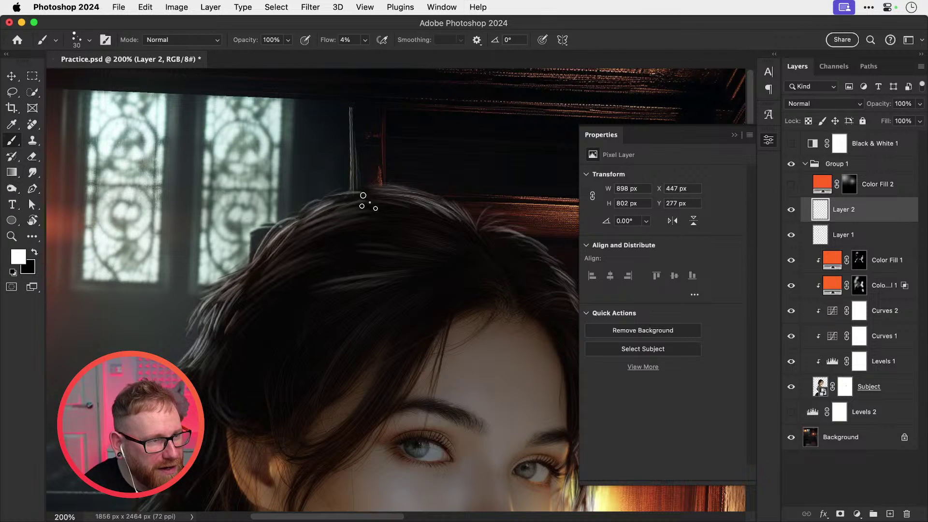
# Step: Reduce the Brush to size 20, paint faint highlights in the hair behind the neck, and compare with Layer 2 hidden
pyautogui.moveTo(370, 254); pyautogui.dragTo(417, 194)
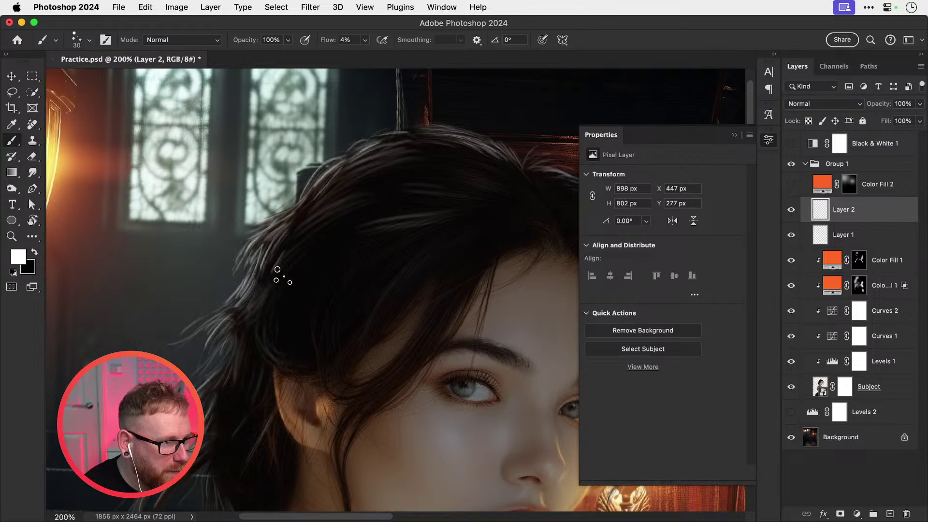
pyautogui.moveTo(257, 328)
pyautogui.mouseDown()
pyautogui.moveTo(276, 271)
pyautogui.moveTo(243, 342)
pyautogui.mouseUp()
pyautogui.press('super+z')
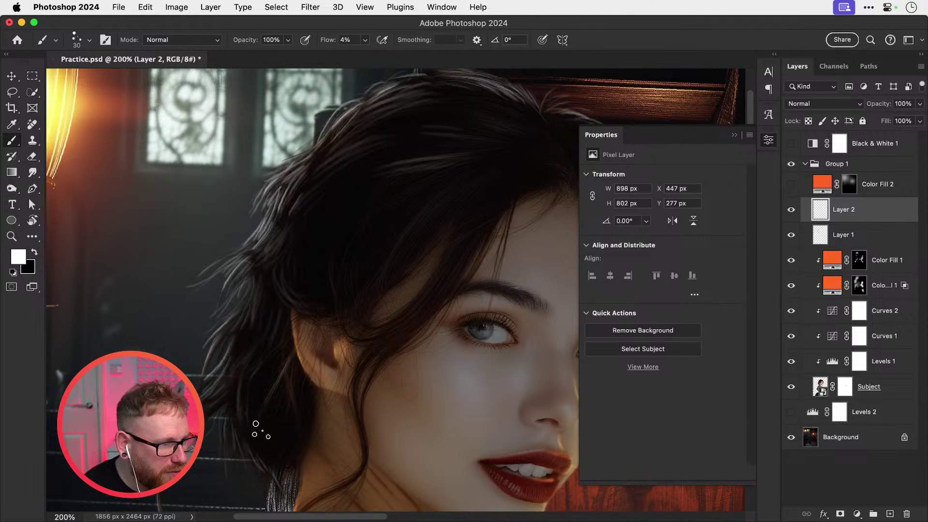
pyautogui.moveTo(263, 405); pyautogui.dragTo(292, 361)
pyautogui.press('[')
pyautogui.press('[')
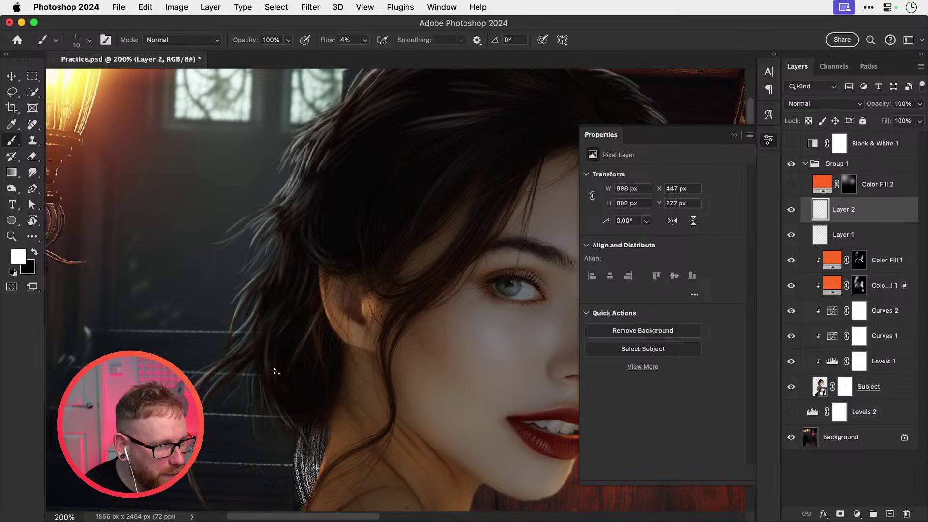
pyautogui.press(']')
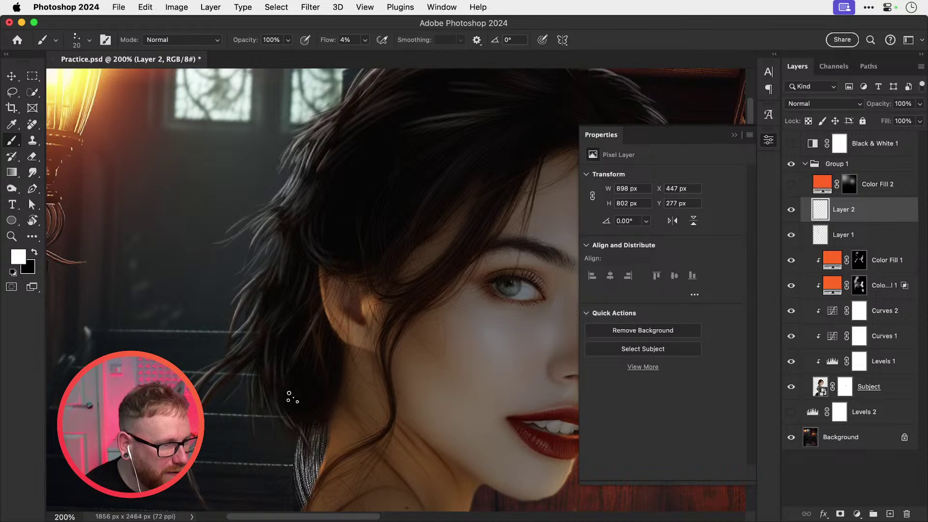
pyautogui.moveTo(307, 355); pyautogui.dragTo(284, 397)
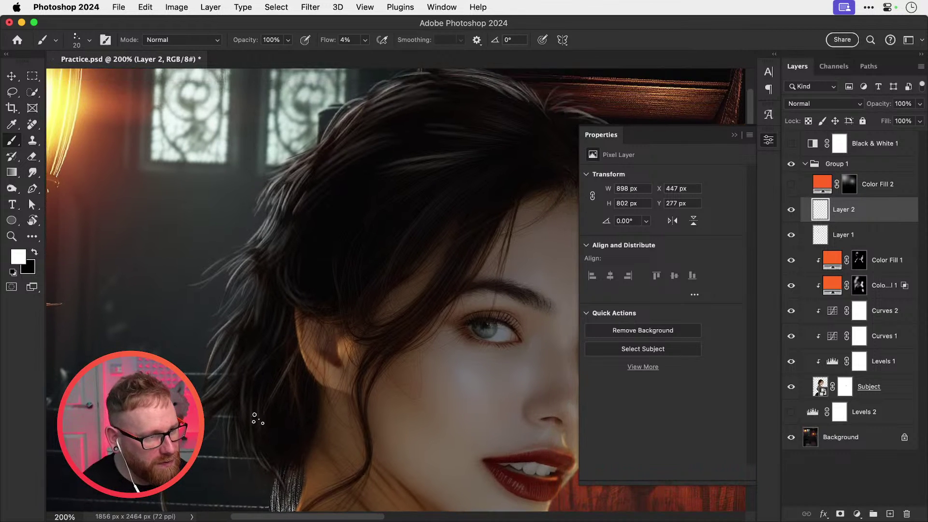
pyautogui.click(792, 209)
pyautogui.click(792, 209)
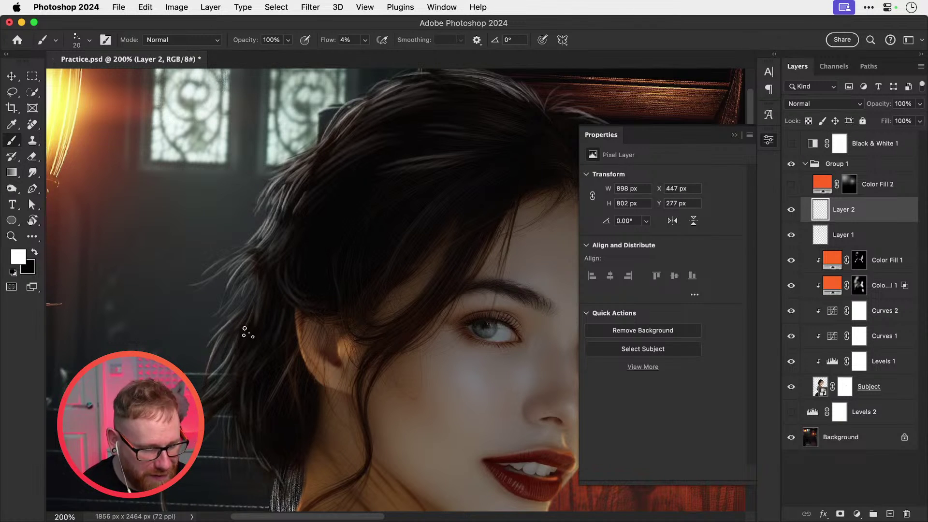
# Step: Try a wide wavy white stroke across the side hair and ear with the Brush at size 60, and undo it
pyautogui.press(']')
pyautogui.press(']')
pyautogui.press(']')
pyautogui.press(']')
pyautogui.press(']')
pyautogui.press(']')
pyautogui.press(']')
pyautogui.press(']')
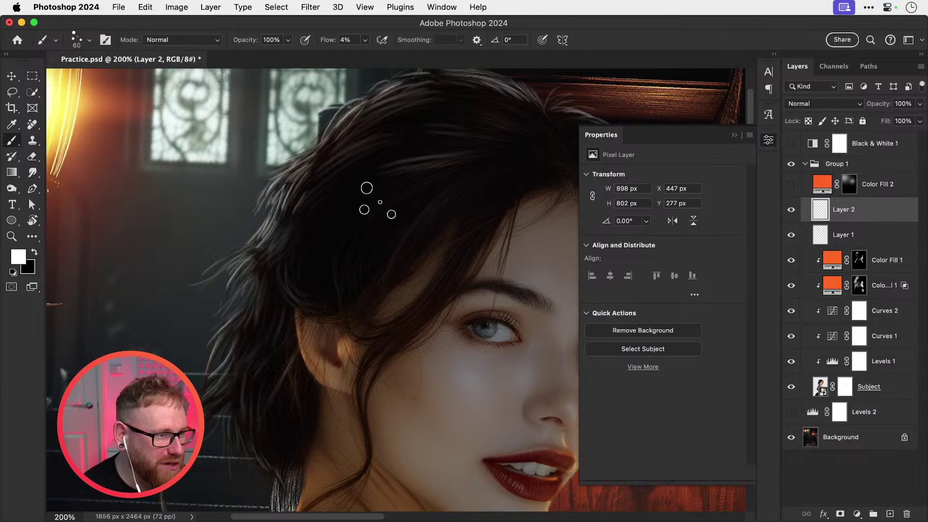
pyautogui.moveTo(374, 203)
pyautogui.mouseDown()
pyautogui.moveTo(358, 225)
pyautogui.moveTo(341, 305)
pyautogui.moveTo(265, 346)
pyautogui.mouseUp()
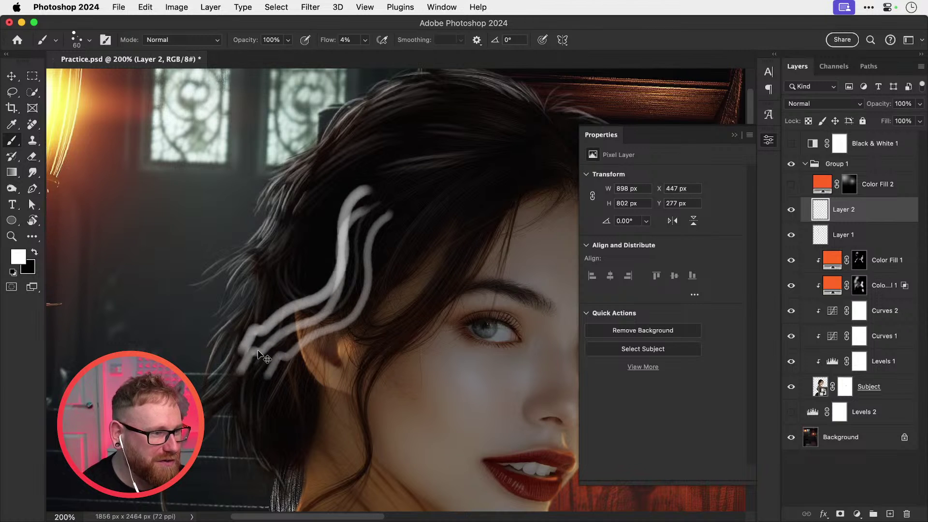
pyautogui.press('super+z')
# Step: Try long white strokes over the side hair and ear with the Brush reduced to size 30, and undo them
pyautogui.press('[')
pyautogui.press('[')
pyautogui.press('[')
pyautogui.press('[')
pyautogui.press('[')
pyautogui.moveTo(358, 205)
pyautogui.mouseDown()
pyautogui.moveTo(344, 212)
pyautogui.moveTo(309, 362)
pyautogui.mouseUp()
pyautogui.press('super+z')
pyautogui.press('[')
pyautogui.moveTo(347, 226); pyautogui.dragTo(344, 357)
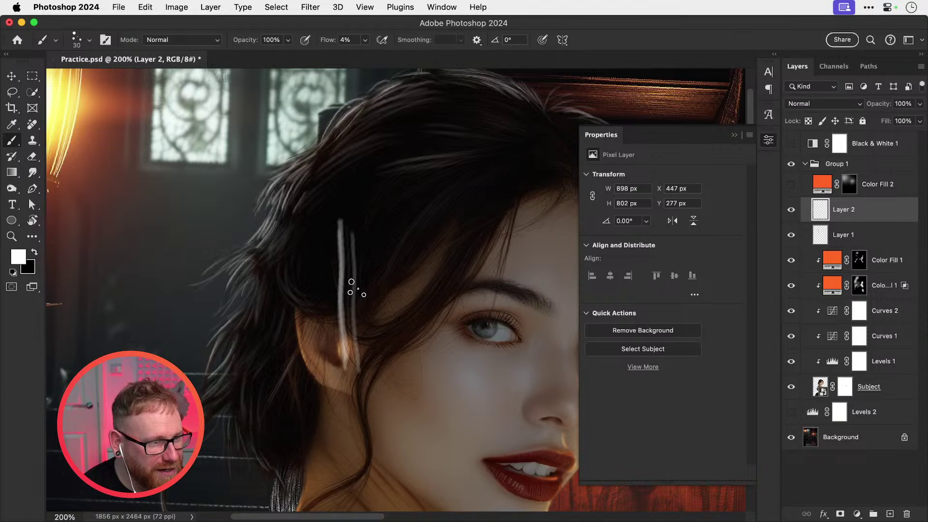
pyautogui.press('super+z')
# Step: Shrink the Brush to size 4 and paint fine white strands along the top edge of the hair at the crown
pyautogui.press('[')
pyautogui.press('[')
pyautogui.press('[')
pyautogui.press('[')
pyautogui.press('[')
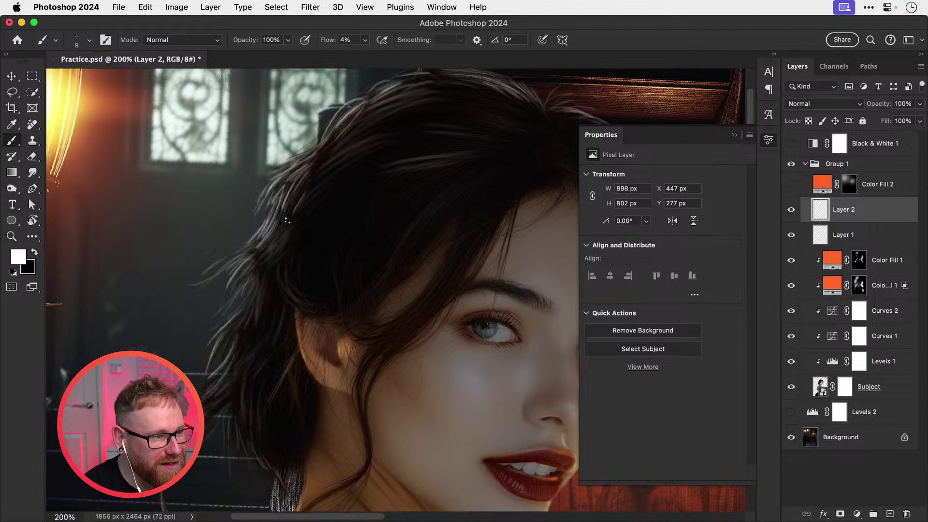
pyautogui.press('[')
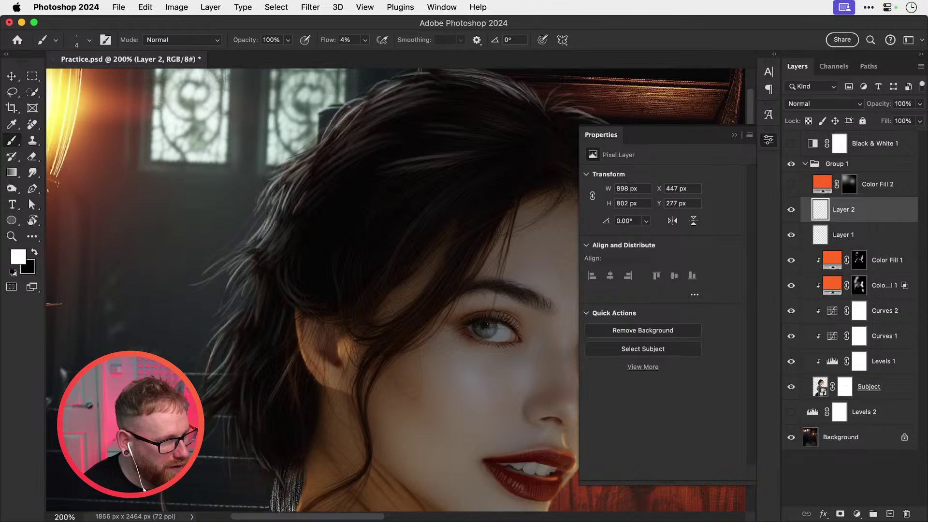
pyautogui.scroll(5, 283, 265)
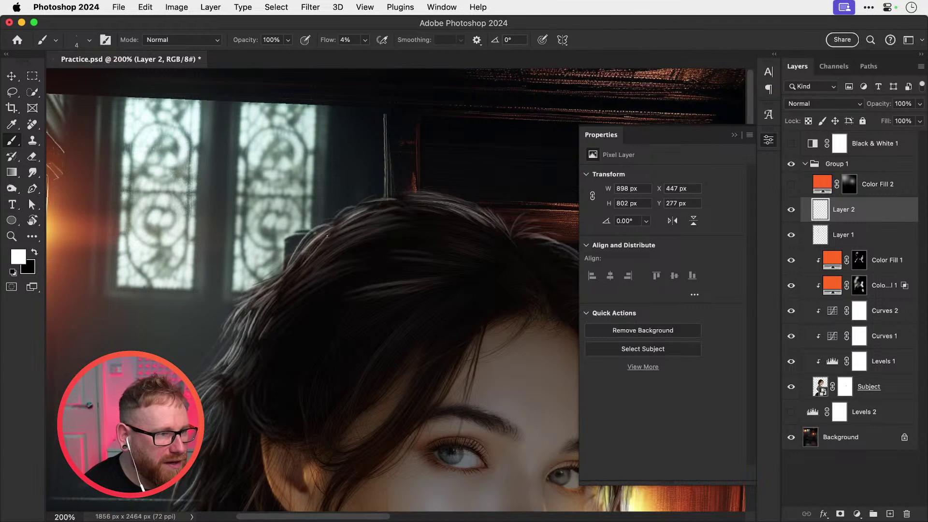
pyautogui.moveTo(439, 204); pyautogui.dragTo(432, 207)
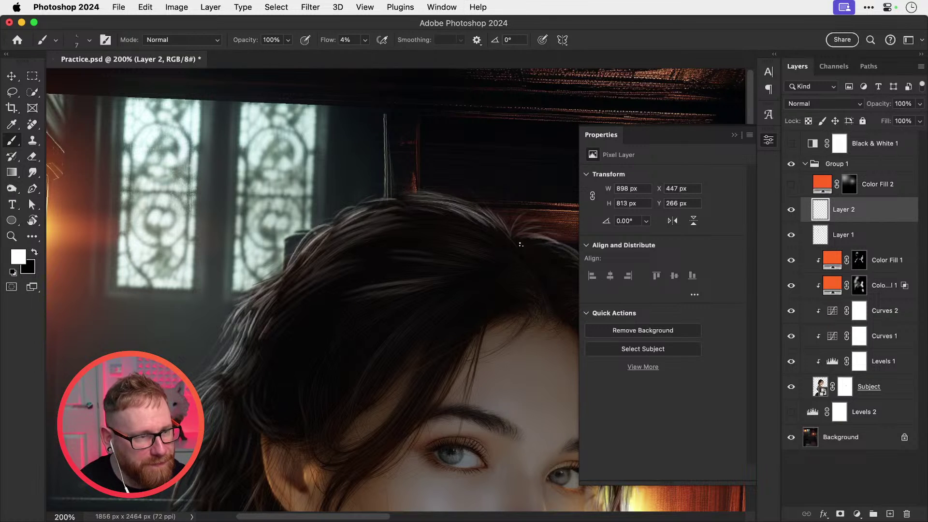
# Step: Enlarge the Brush to size 25 and paint a faint highlight down the lamp-side hair from the upper head to eye level
pyautogui.press(']')
pyautogui.press(']')
pyautogui.press(']')
pyautogui.press(']')
pyautogui.press(']')
pyautogui.moveTo(379, 314); pyautogui.dragTo(412, 222)
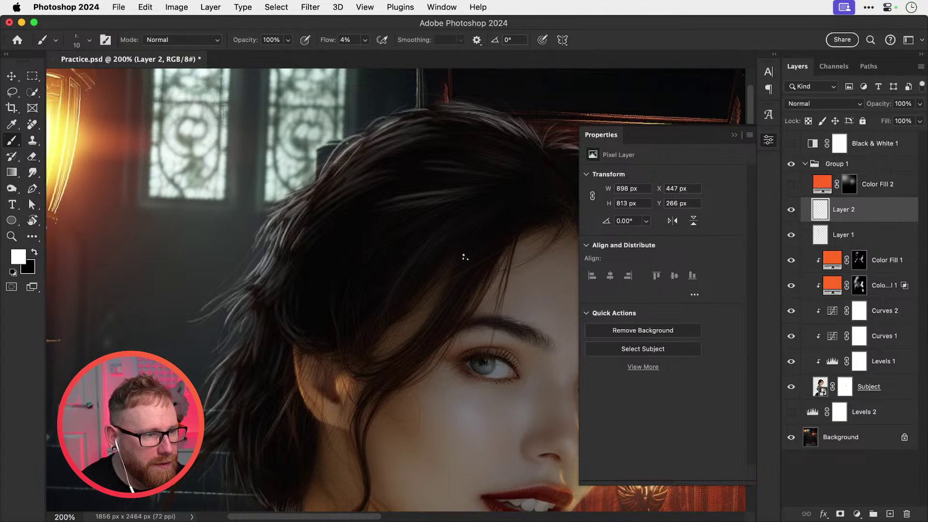
pyautogui.moveTo(375, 308); pyautogui.dragTo(230, 269)
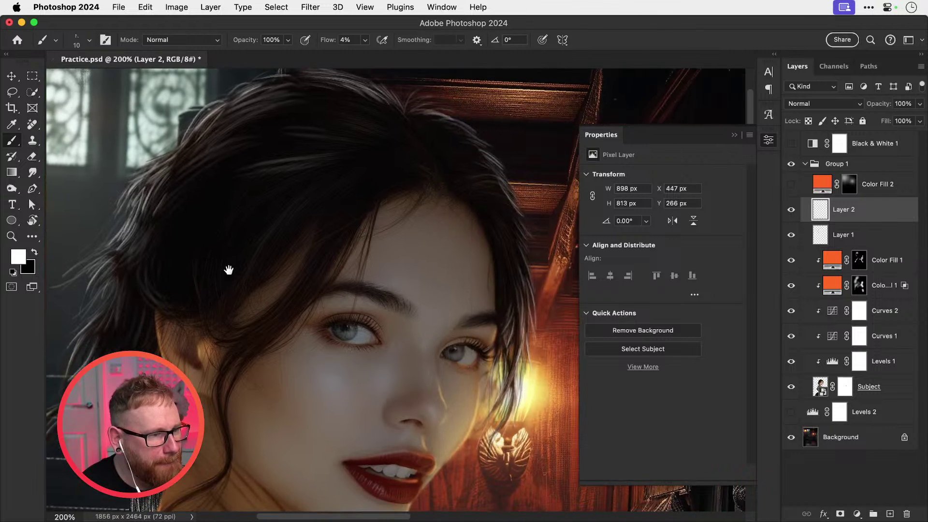
pyautogui.moveTo(342, 277); pyautogui.dragTo(278, 269)
pyautogui.press(']')
pyautogui.press(']')
pyautogui.press(']')
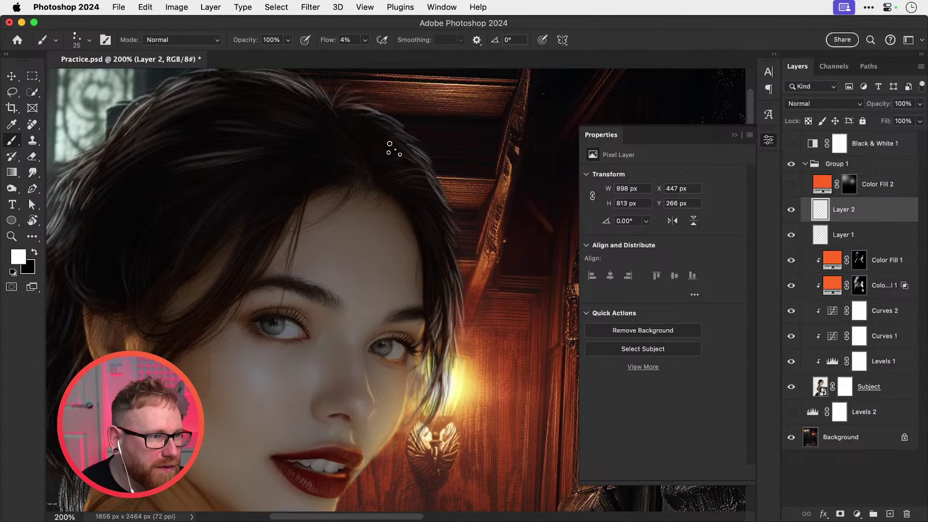
pyautogui.moveTo(398, 185)
pyautogui.mouseDown()
pyautogui.moveTo(434, 199)
pyautogui.moveTo(455, 315)
pyautogui.mouseUp()
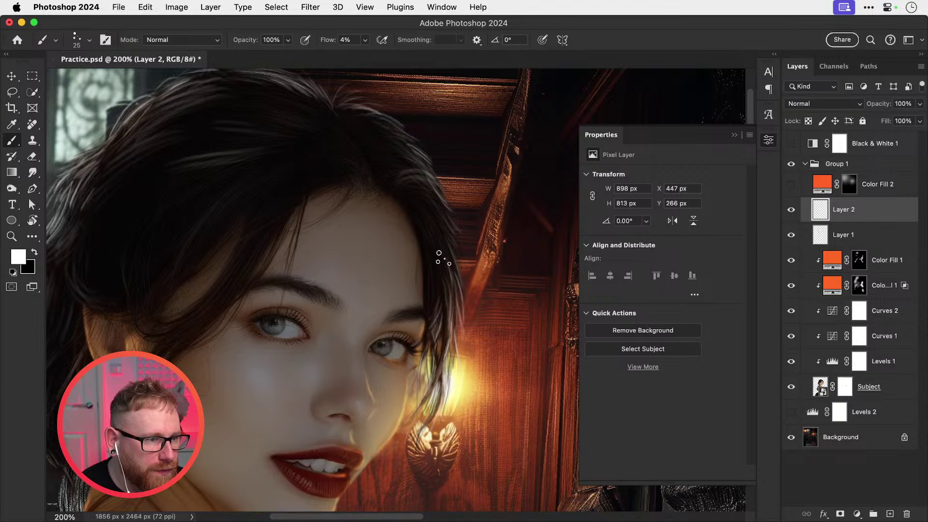
# Step: Layer faint white strokes down the hair hanging between the woman's eye and the glowing wall lamp
pyautogui.moveTo(445, 259); pyautogui.dragTo(446, 314)
pyautogui.moveTo(437, 276); pyautogui.dragTo(435, 342)
pyautogui.moveTo(442, 287); pyautogui.dragTo(437, 366)
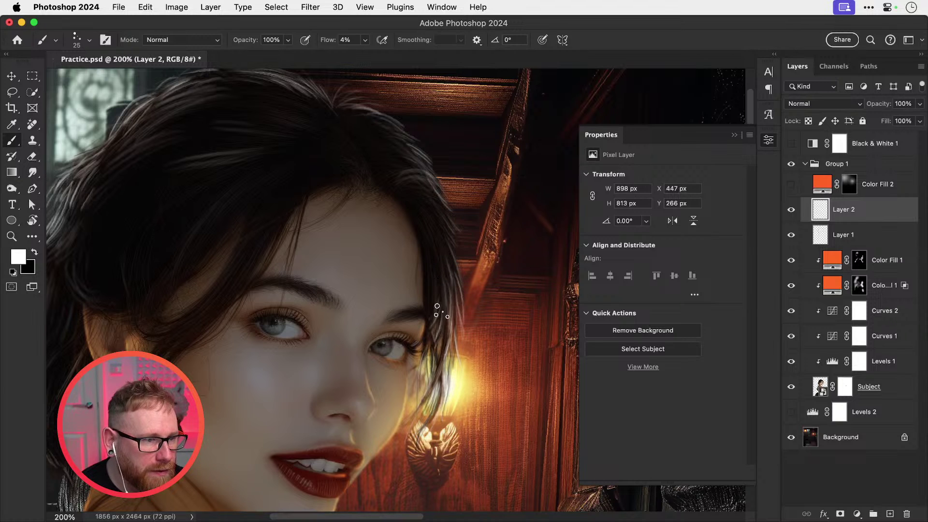
pyautogui.moveTo(442, 311); pyautogui.dragTo(429, 404)
pyautogui.moveTo(445, 329); pyautogui.dragTo(447, 292)
pyautogui.moveTo(447, 247)
pyautogui.mouseDown()
pyautogui.moveTo(463, 306)
pyautogui.moveTo(431, 310)
pyautogui.moveTo(436, 300)
pyautogui.mouseUp()
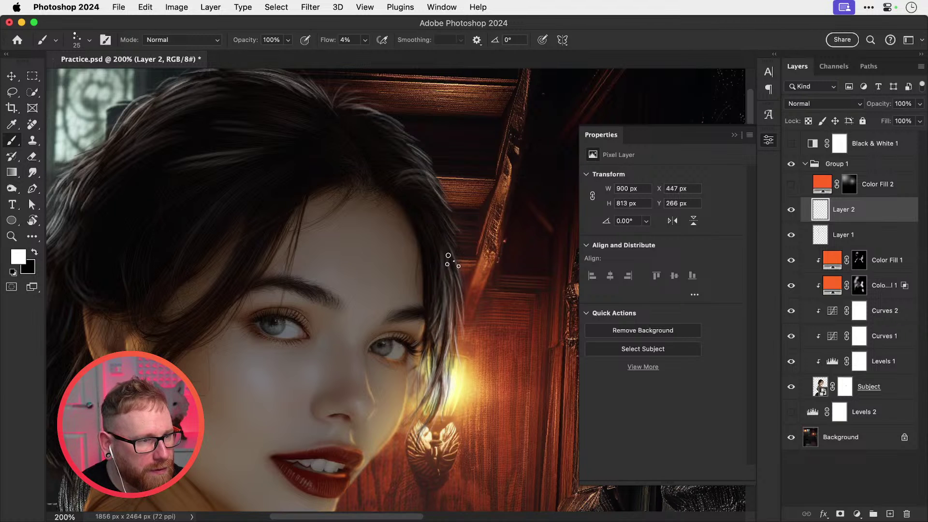
# Step: Paint faint highlights along the front locks sweeping from the forehead past the temple to the ear
pyautogui.moveTo(435, 258); pyautogui.dragTo(521, 207)
pyautogui.moveTo(352, 192); pyautogui.dragTo(287, 263)
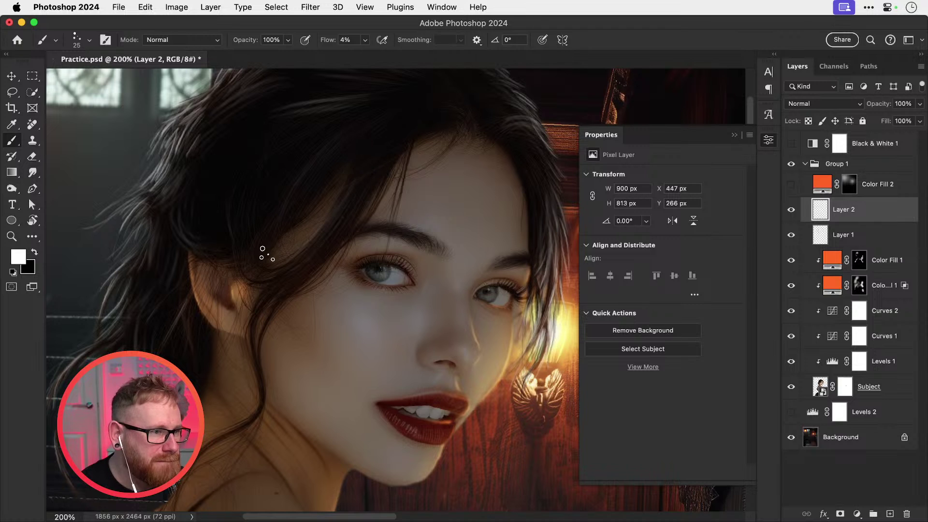
pyautogui.moveTo(362, 167)
pyautogui.mouseDown()
pyautogui.moveTo(302, 268)
pyautogui.moveTo(289, 241)
pyautogui.moveTo(361, 195)
pyautogui.moveTo(254, 301)
pyautogui.moveTo(304, 261)
pyautogui.moveTo(255, 324)
pyautogui.mouseUp()
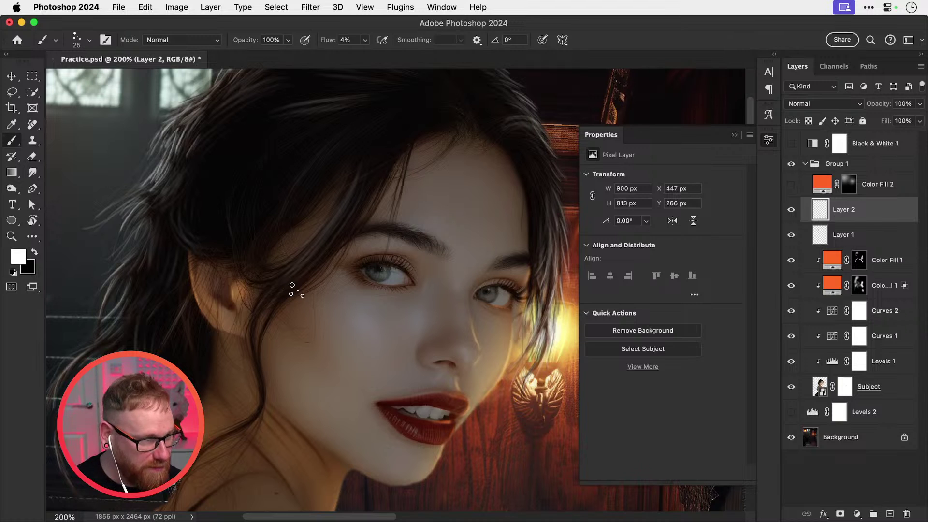
pyautogui.moveTo(334, 230)
pyautogui.mouseDown()
pyautogui.moveTo(473, 261)
pyautogui.moveTo(436, 308)
pyautogui.mouseUp()
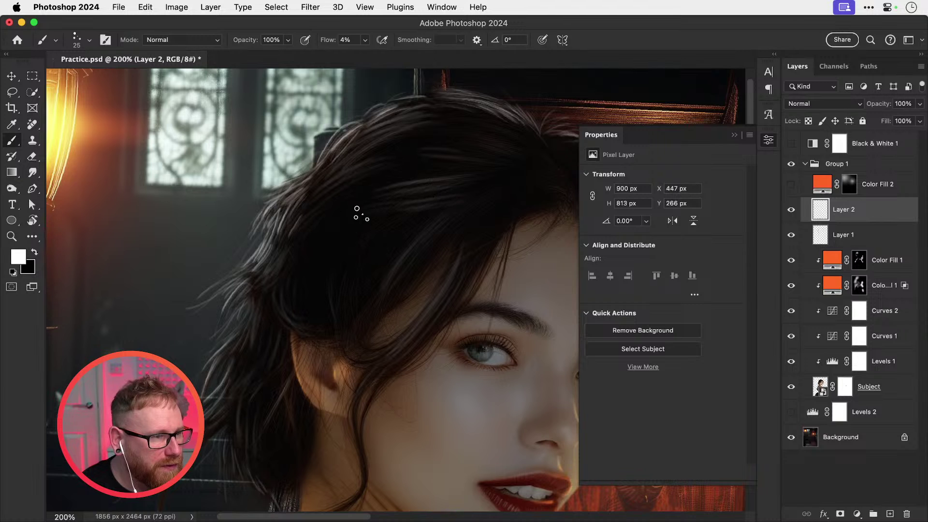
# Step: Paint faint white highlight strands in the woman's hair on Layer 2 and undo the last stroke
pyautogui.moveTo(334, 269)
pyautogui.mouseDown()
pyautogui.moveTo(330, 309)
pyautogui.moveTo(357, 285)
pyautogui.mouseUp()
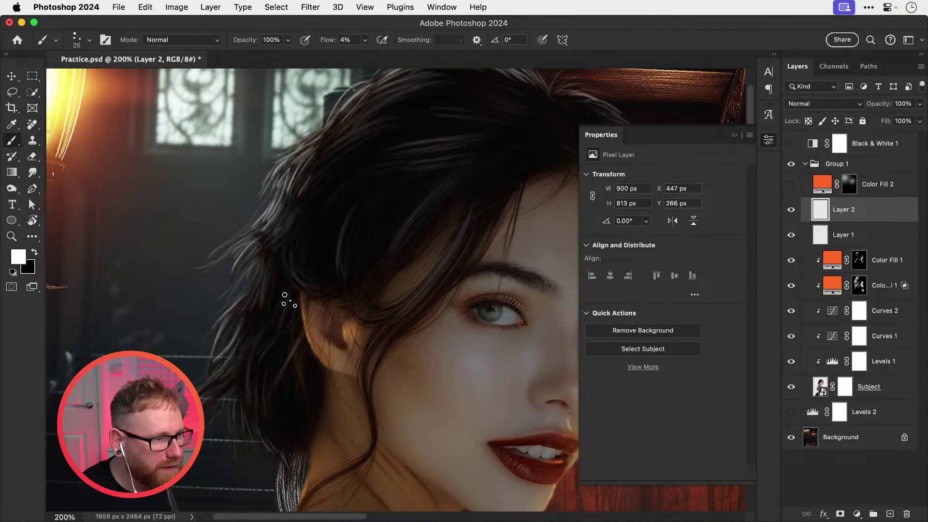
pyautogui.moveTo(264, 363); pyautogui.dragTo(264, 424)
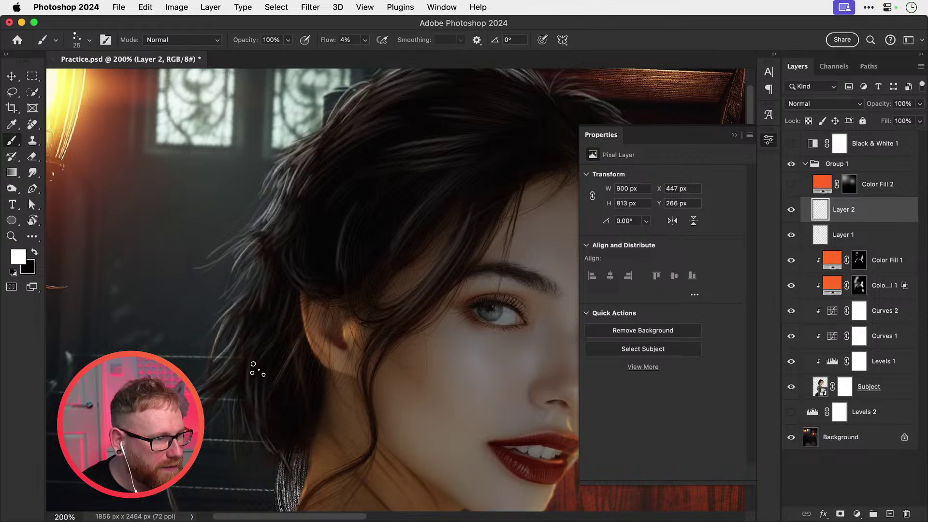
pyautogui.moveTo(247, 386)
pyautogui.mouseDown()
pyautogui.moveTo(269, 347)
pyautogui.moveTo(269, 405)
pyautogui.mouseUp()
pyautogui.press('super+z')
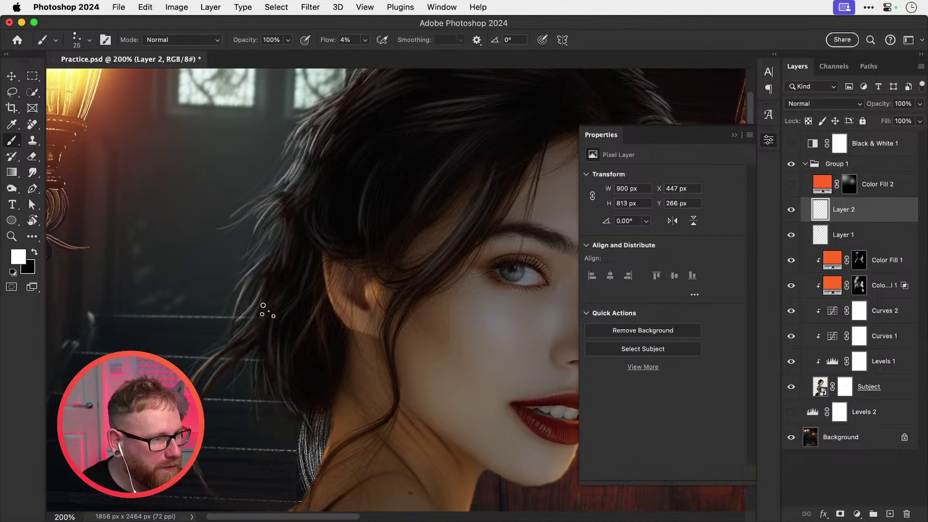
pyautogui.press('super+minus')
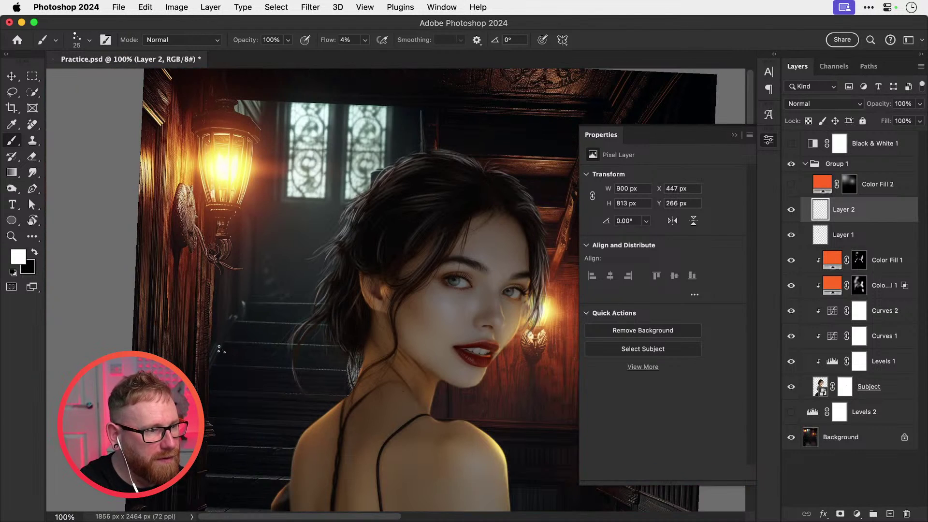
pyautogui.moveTo(432, 299); pyautogui.dragTo(369, 292)
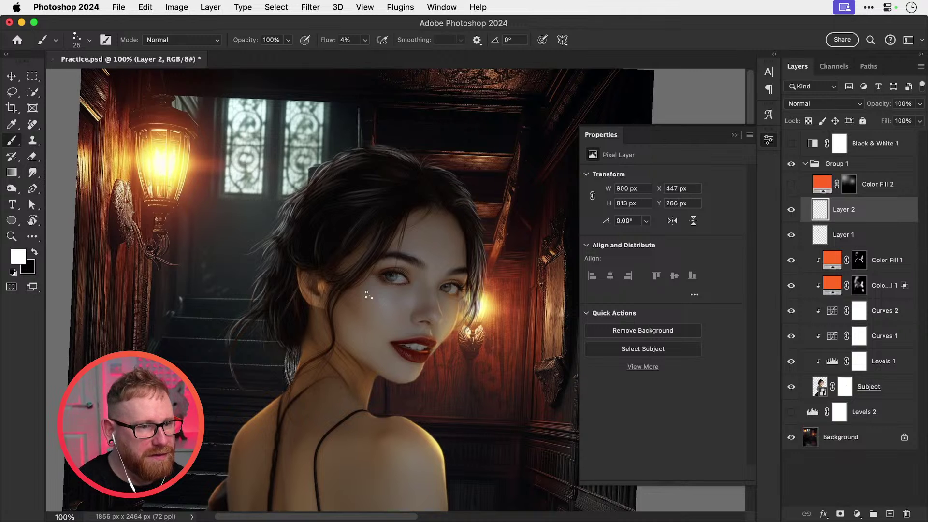
# Step: Toggle the visibility of Layer 2 and Layer 1 to compare the hair with and without the painted strands
pyautogui.moveTo(790, 212); pyautogui.dragTo(790, 233)
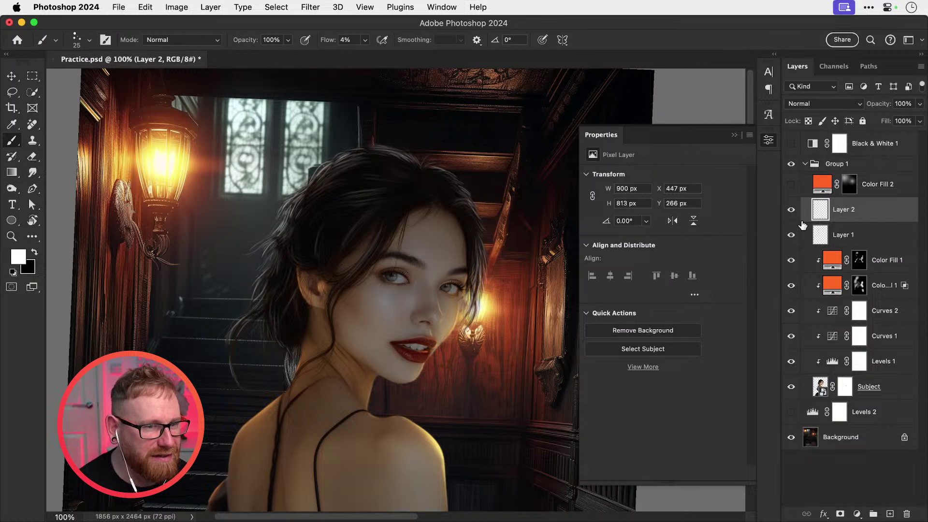
pyautogui.click(791, 212)
pyautogui.click(791, 234)
pyautogui.click(791, 234)
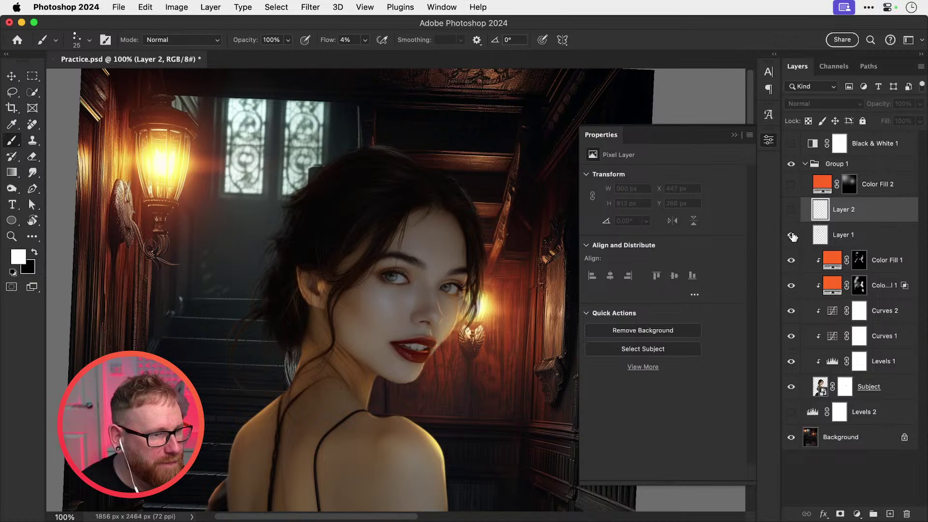
pyautogui.click(791, 234)
pyautogui.click(792, 235)
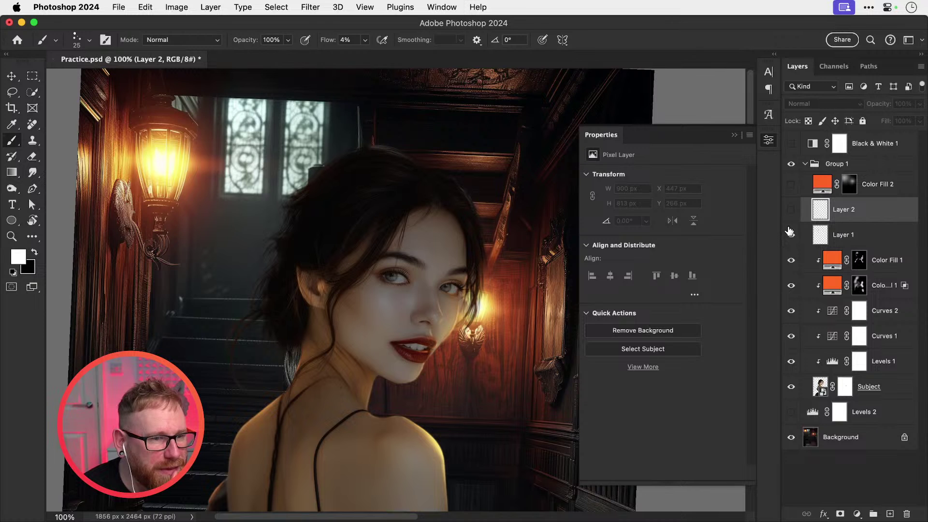
pyautogui.click(791, 212)
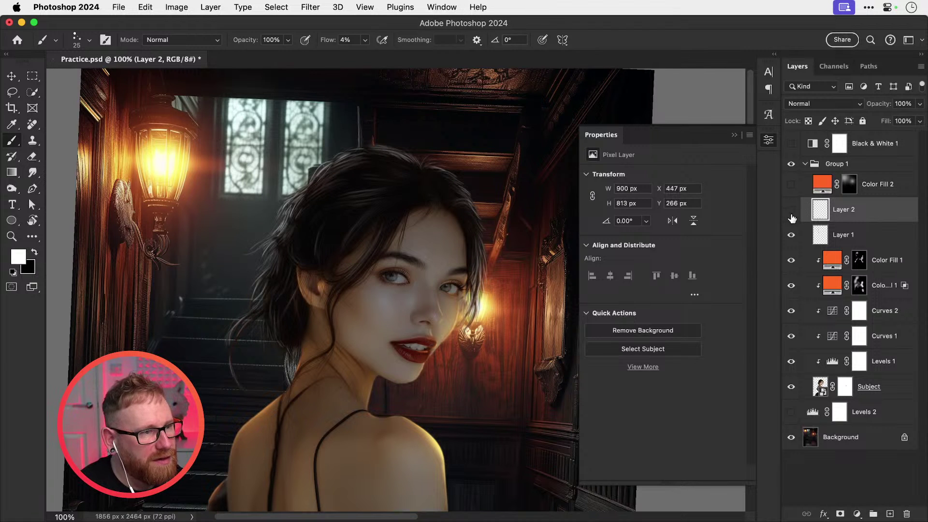
pyautogui.click(792, 213)
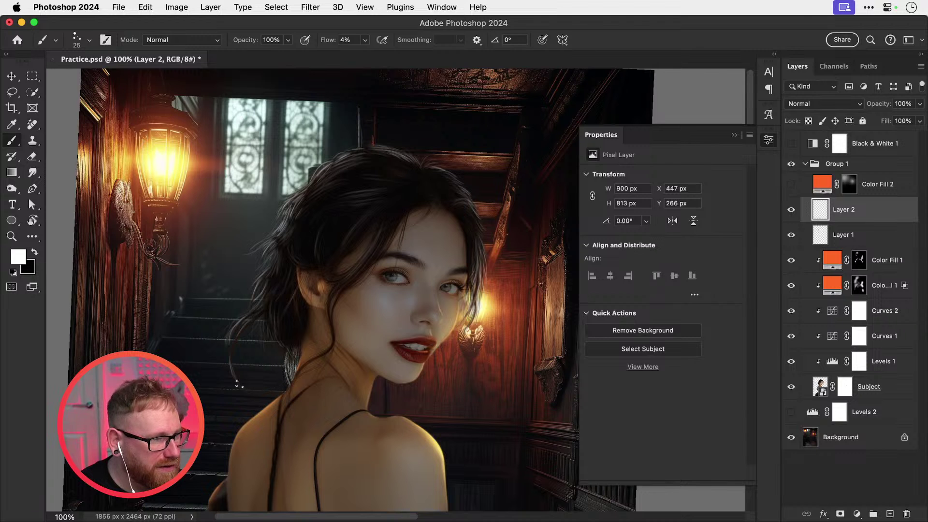
# Step: Switch to the Eraser and enlarge its brush to 100 px for work on the hair highlights
pyautogui.press('e')
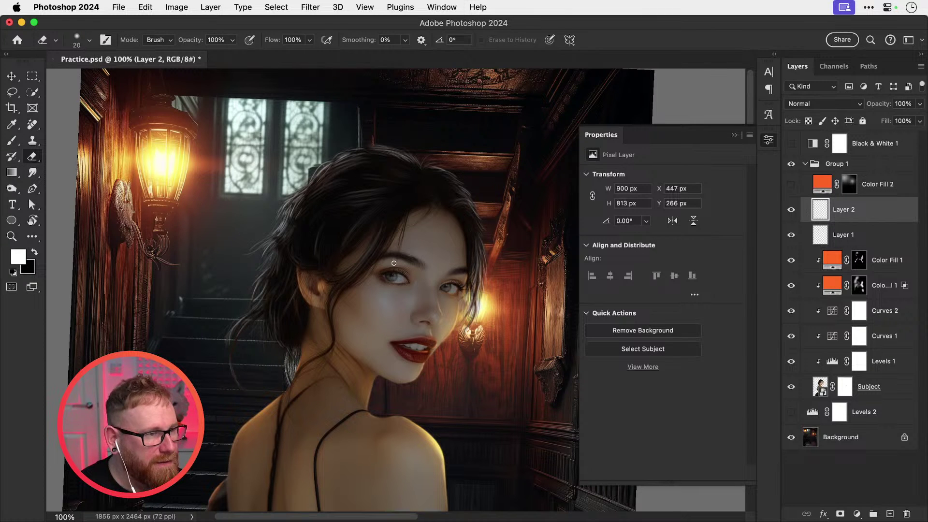
pyautogui.press('z')
pyautogui.click(306, 213)
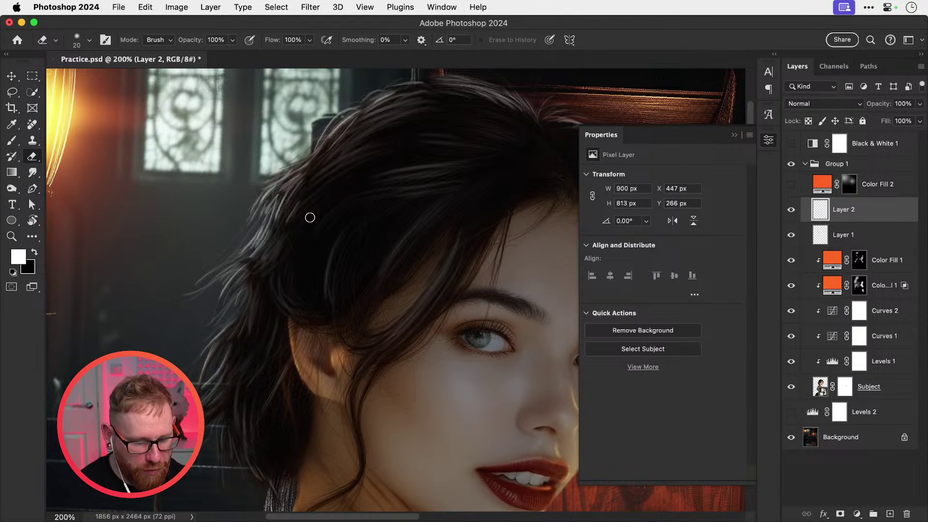
pyautogui.press(']')
pyautogui.press(']')
pyautogui.press(']')
pyautogui.press(']')
pyautogui.press(']')
pyautogui.press(']')
pyautogui.press(']')
pyautogui.press(']')
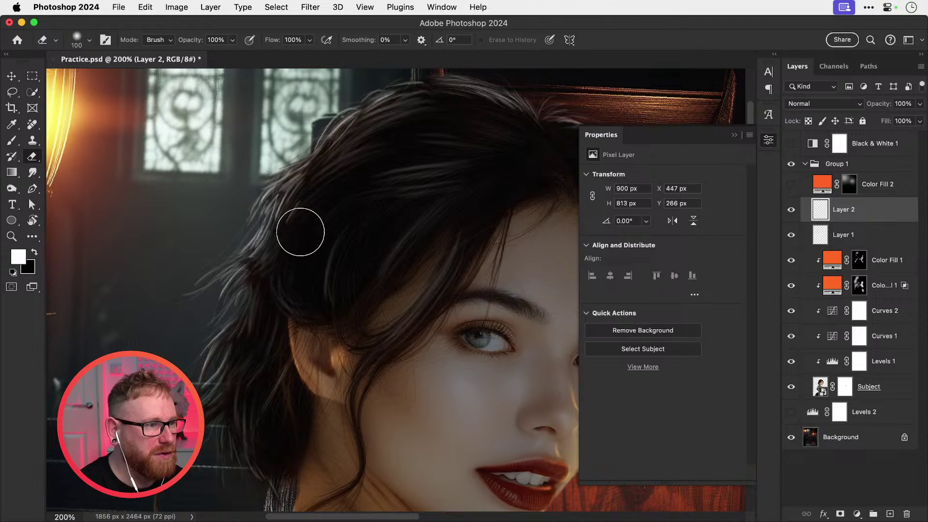
pyautogui.moveTo(300, 232)
pyautogui.mouseDown()
pyautogui.moveTo(319, 195)
pyautogui.moveTo(253, 292)
pyautogui.moveTo(251, 372)
pyautogui.moveTo(261, 275)
pyautogui.moveTo(298, 198)
pyautogui.moveTo(356, 149)
pyautogui.mouseUp()
pyautogui.press('super+z')
pyautogui.press('super+z')
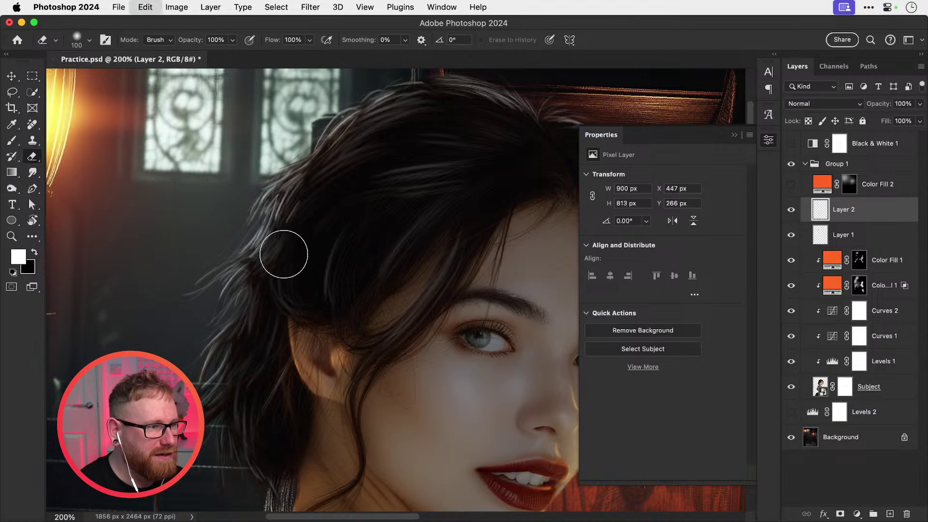
# Step: Erase the inner parts of the white strands on Layer 2 across the crown and beside the face, keeping the outer edge highlights
pyautogui.moveTo(273, 261)
pyautogui.mouseDown()
pyautogui.moveTo(303, 201)
pyautogui.moveTo(268, 264)
pyautogui.moveTo(294, 247)
pyautogui.moveTo(273, 263)
pyautogui.moveTo(241, 380)
pyautogui.moveTo(281, 267)
pyautogui.moveTo(269, 256)
pyautogui.moveTo(265, 267)
pyautogui.moveTo(303, 201)
pyautogui.moveTo(284, 225)
pyautogui.moveTo(277, 263)
pyautogui.moveTo(254, 272)
pyautogui.moveTo(326, 236)
pyautogui.moveTo(285, 296)
pyautogui.moveTo(208, 317)
pyautogui.moveTo(245, 263)
pyautogui.moveTo(264, 270)
pyautogui.moveTo(337, 218)
pyautogui.mouseUp()
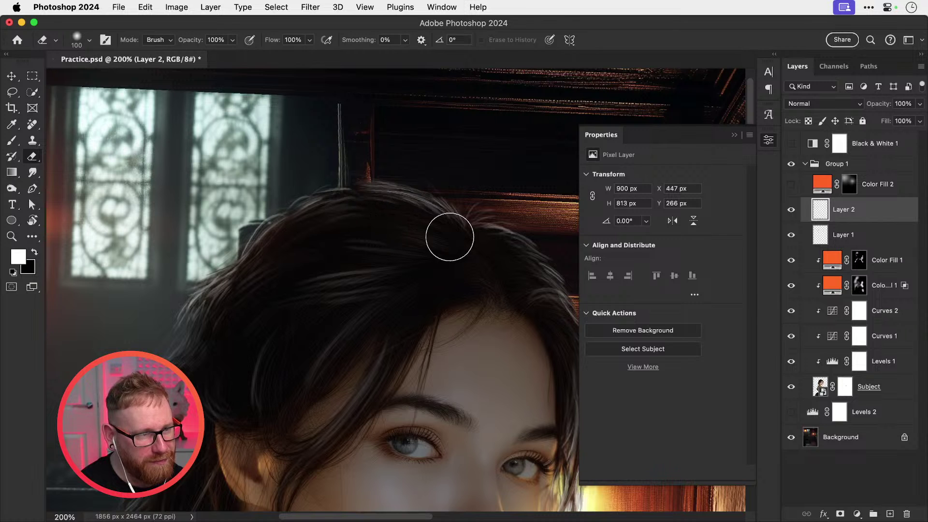
pyautogui.moveTo(404, 265)
pyautogui.mouseDown()
pyautogui.moveTo(365, 216)
pyautogui.moveTo(280, 177)
pyautogui.mouseUp()
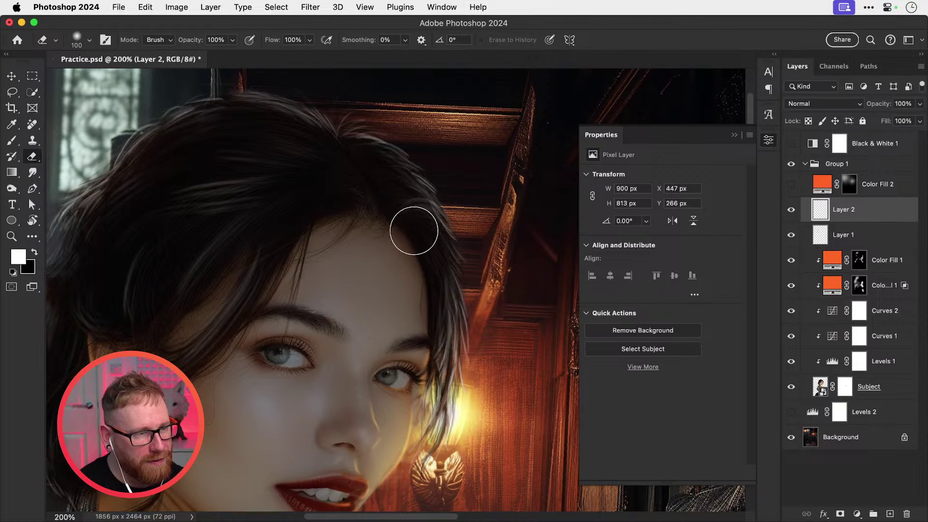
pyautogui.moveTo(428, 306); pyautogui.dragTo(410, 408)
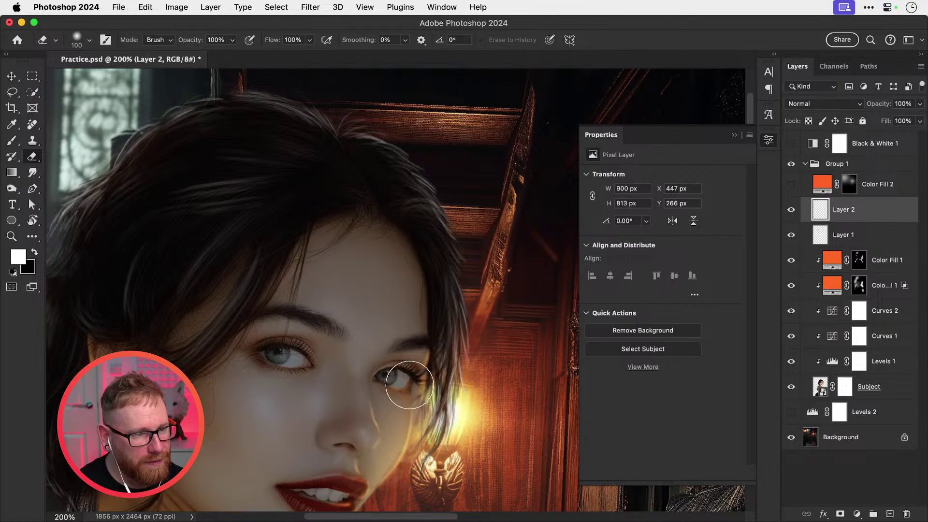
pyautogui.press('v')
pyautogui.press('super+1')
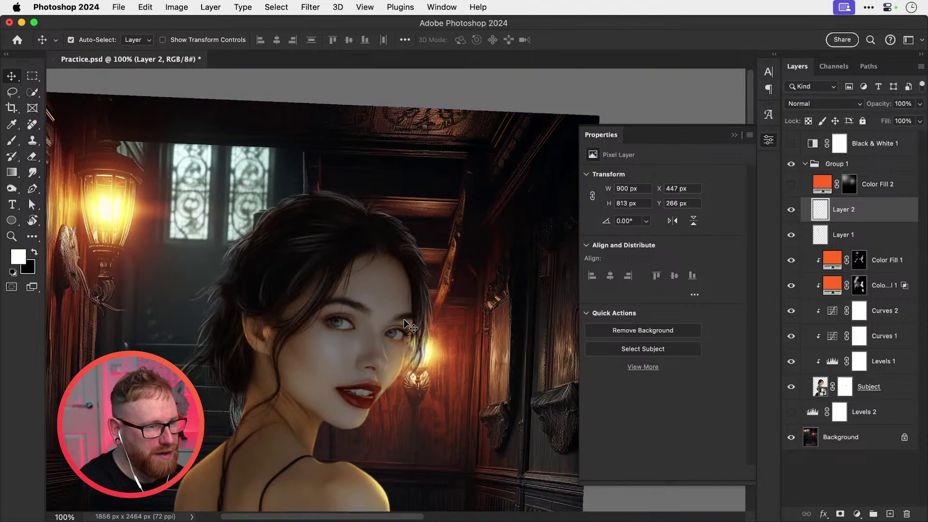
pyautogui.moveTo(429, 290); pyautogui.dragTo(484, 234)
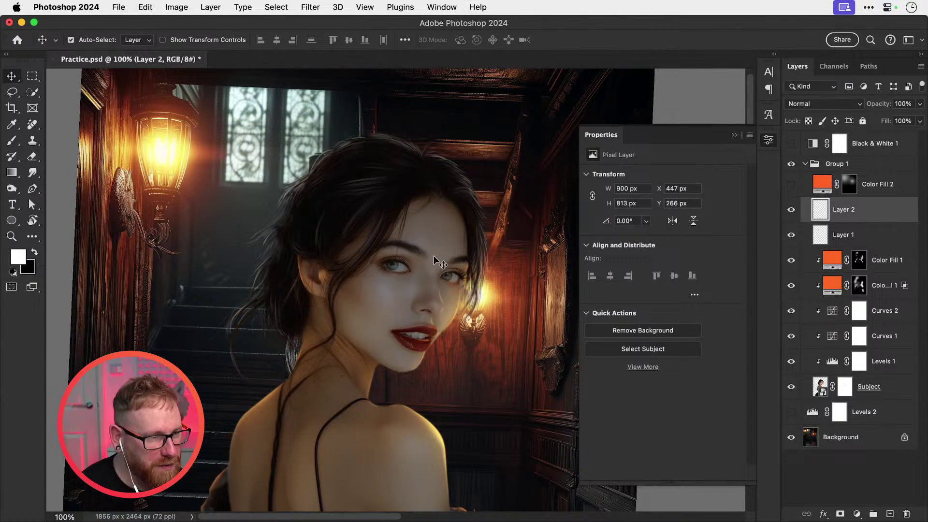
# Step: Collapse the layer properties, duplicate Layer 2 and hide the original beneath the copy
pyautogui.click(768, 140)
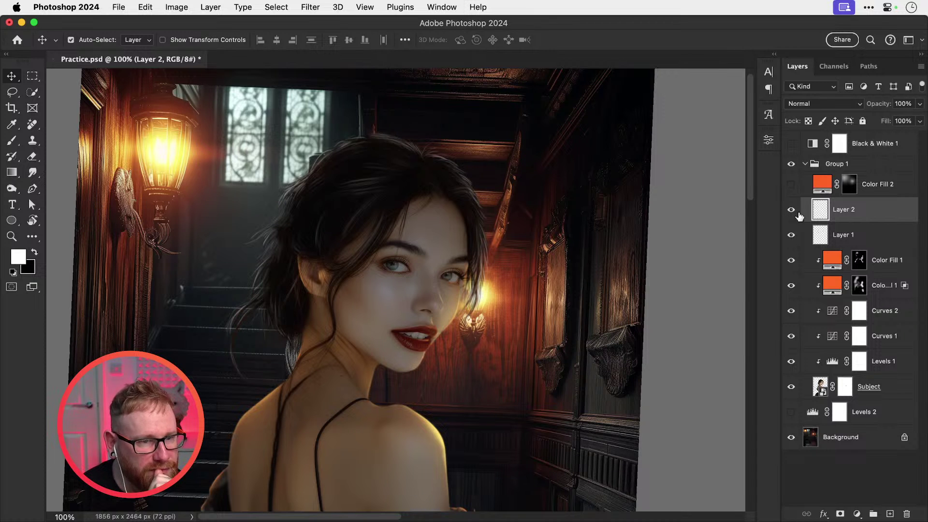
pyautogui.press('super+j')
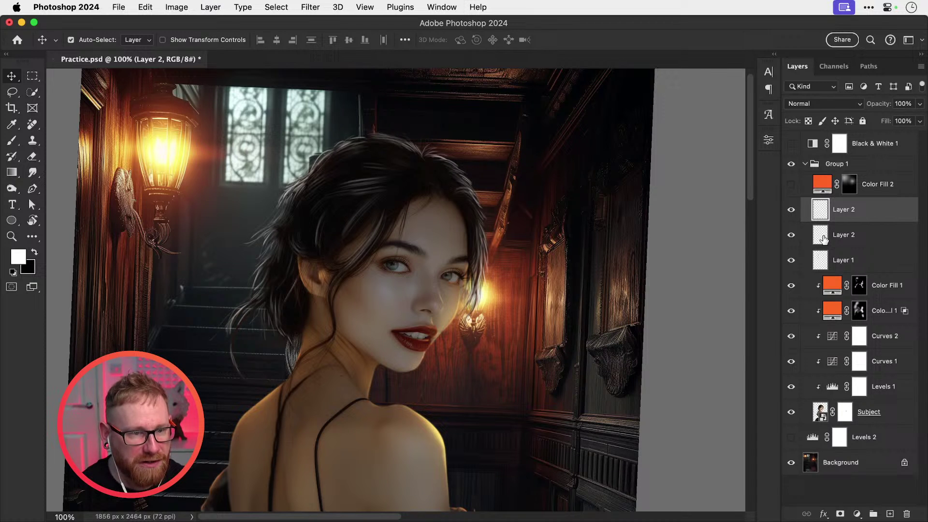
pyautogui.click(791, 235)
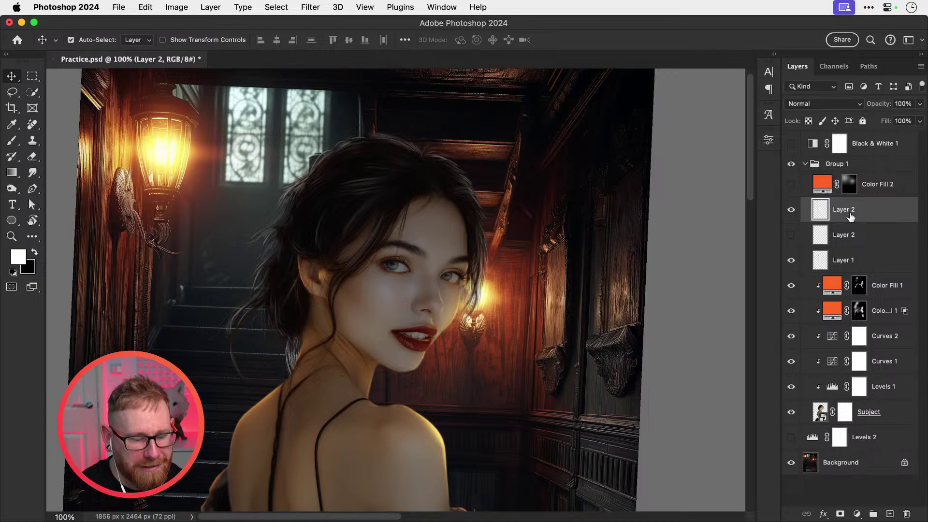
# Step: Start a Hue/Saturation adjustment on the upper Layer 2 copy with Colorize on, hue 16 and saturation 100
pyautogui.click(185, 8)
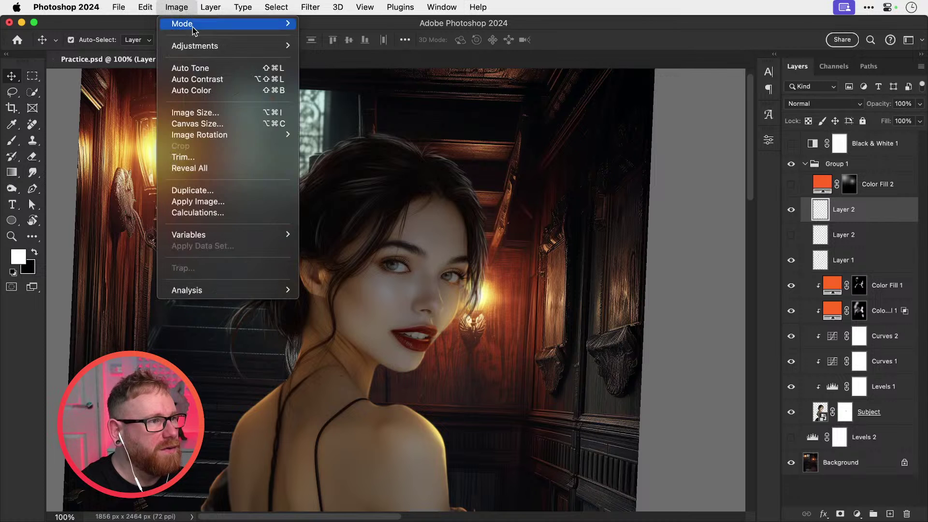
pyautogui.moveTo(193, 46)
pyautogui.click(338, 112)
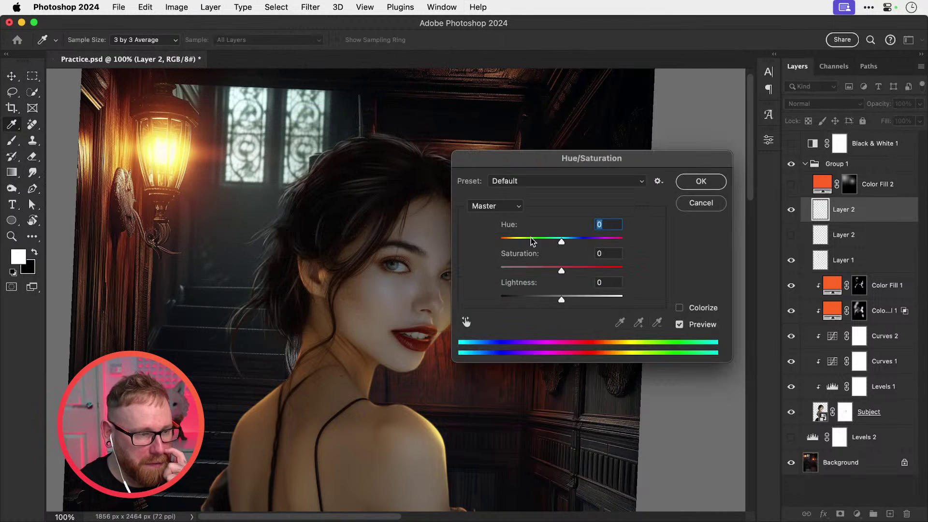
pyautogui.click(686, 308)
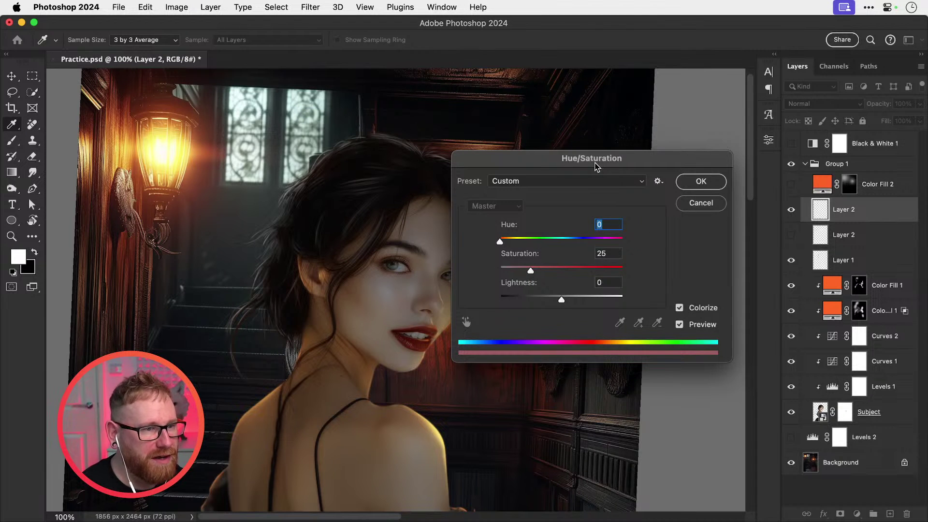
pyautogui.moveTo(596, 166); pyautogui.dragTo(631, 103)
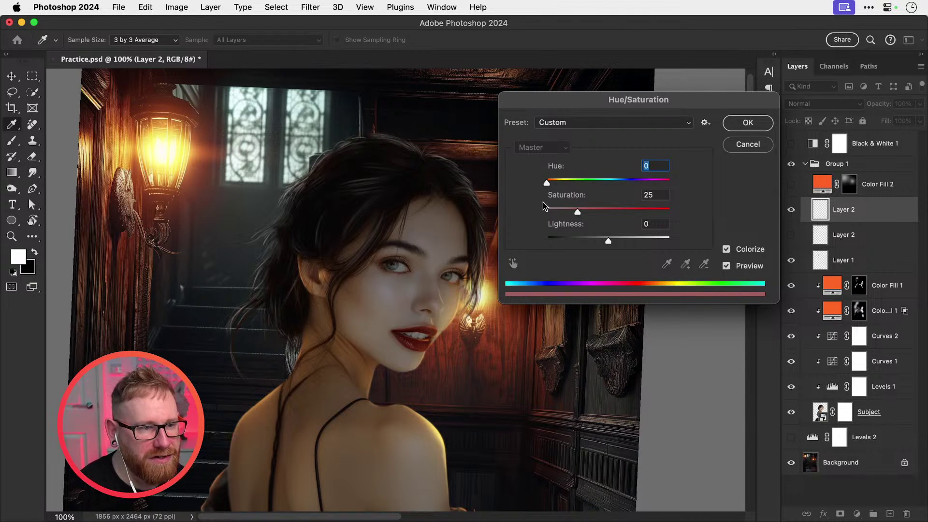
pyautogui.moveTo(546, 183); pyautogui.dragTo(697, 215)
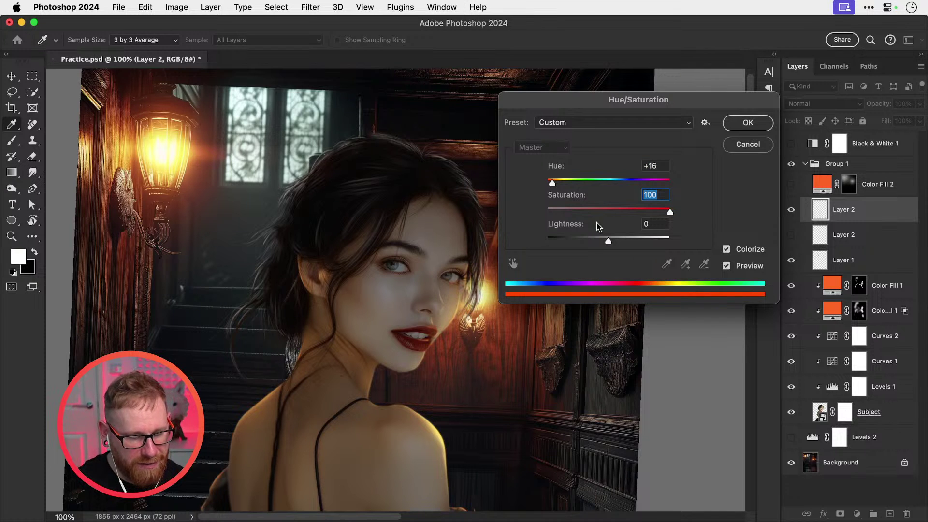
# Step: Lower the adjustment's lightness to -36 and shift its hue to 38 for a golden tint on the strands
pyautogui.press('super+plus')
pyautogui.moveTo(608, 241); pyautogui.dragTo(586, 241)
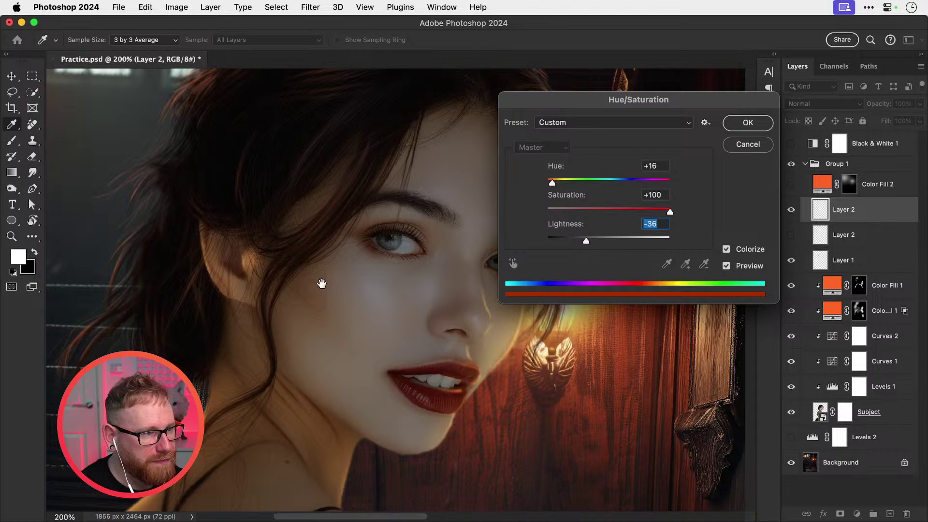
pyautogui.moveTo(322, 284); pyautogui.dragTo(431, 385)
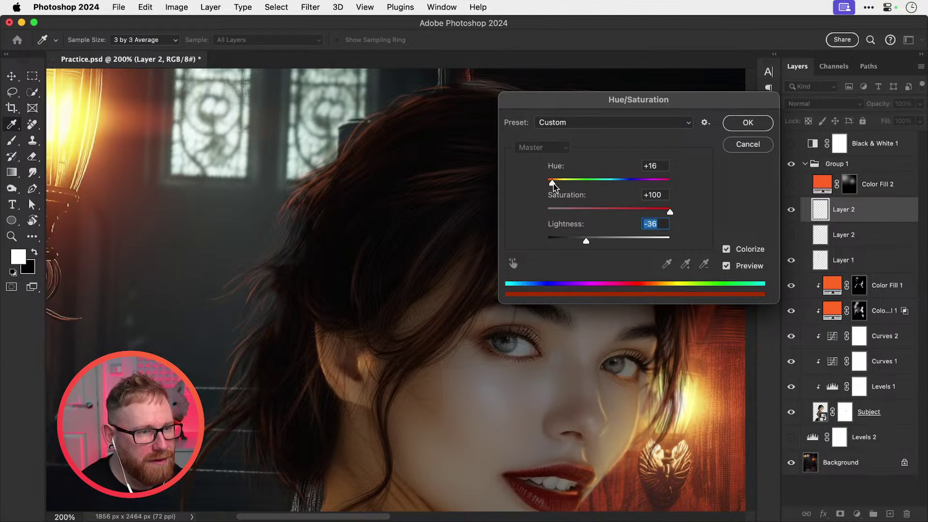
pyautogui.moveTo(552, 181)
pyautogui.mouseDown()
pyautogui.moveTo(578, 181)
pyautogui.moveTo(562, 185)
pyautogui.mouseUp()
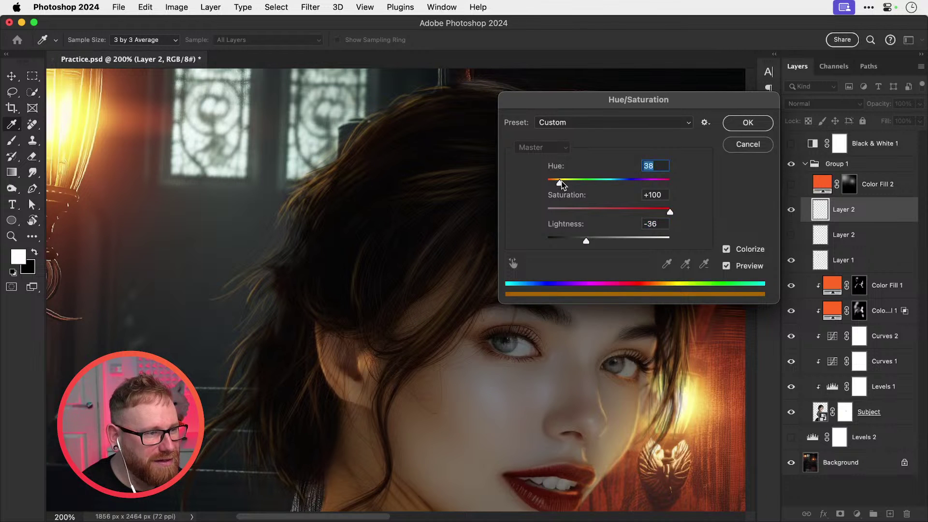
# Step: Keep saturation at 100, set lightness to -32, and compare the hair with the adjustment preview off and on
pyautogui.press('super+minus')
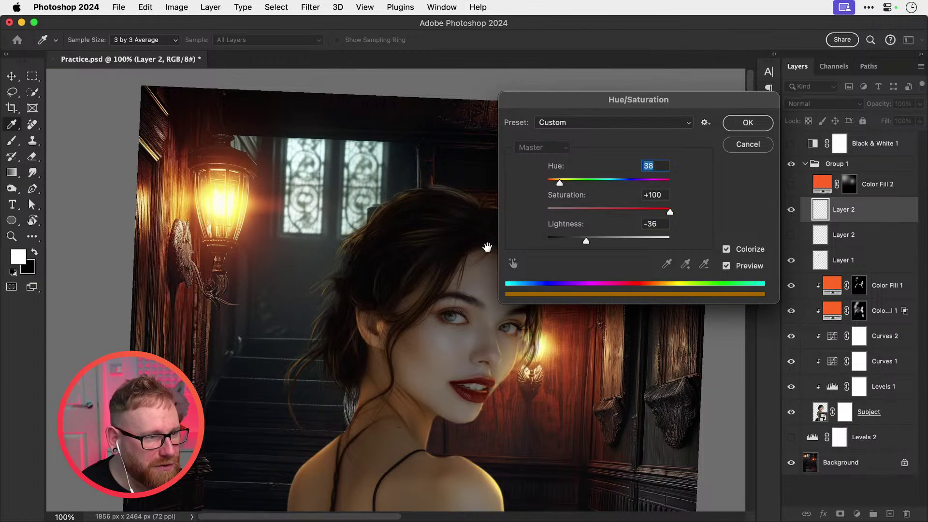
pyautogui.moveTo(670, 212)
pyautogui.mouseDown()
pyautogui.moveTo(588, 210)
pyautogui.moveTo(673, 213)
pyautogui.mouseUp()
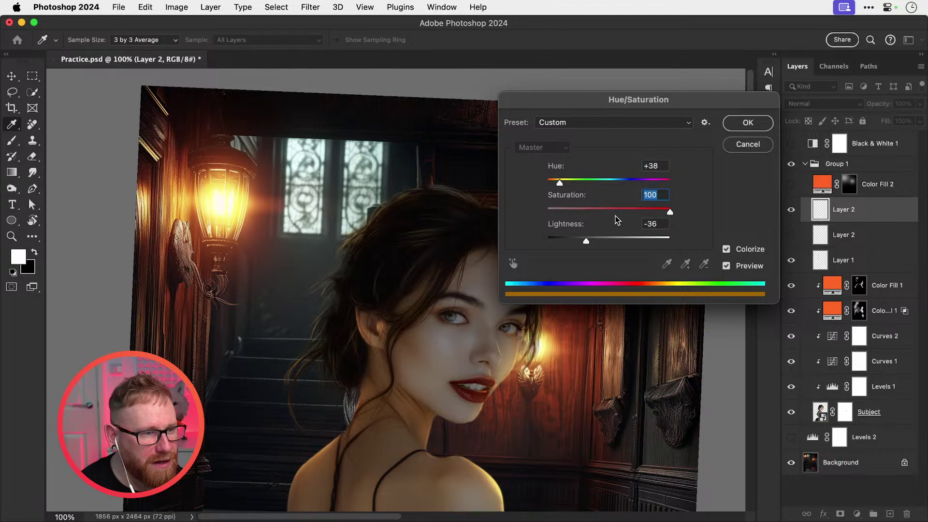
pyautogui.moveTo(587, 240)
pyautogui.mouseDown()
pyautogui.moveTo(597, 240)
pyautogui.moveTo(560, 240)
pyautogui.moveTo(610, 239)
pyautogui.moveTo(573, 240)
pyautogui.moveTo(589, 240)
pyautogui.mouseUp()
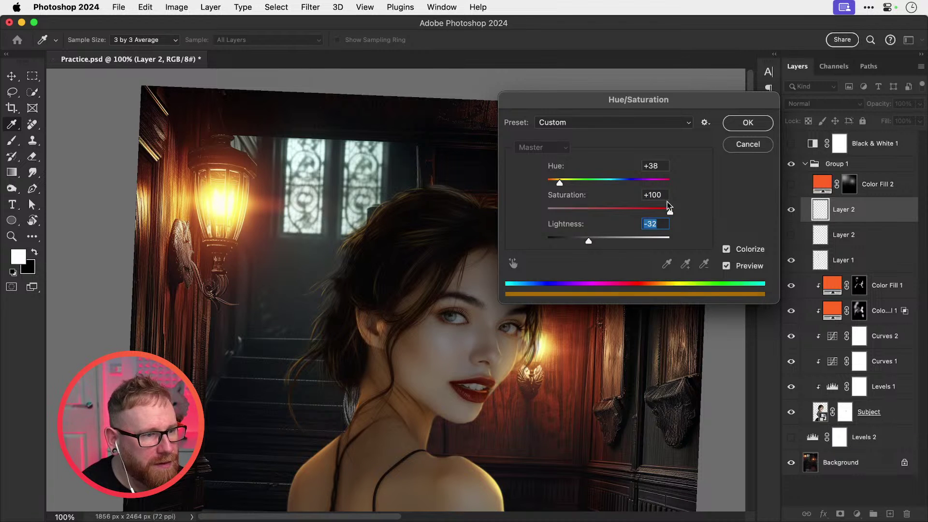
pyautogui.click(734, 266)
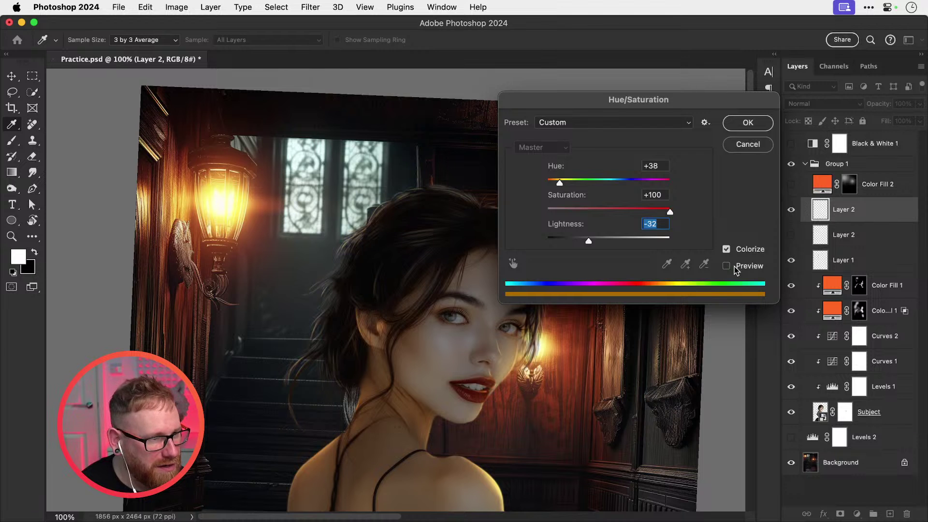
pyautogui.click(734, 266)
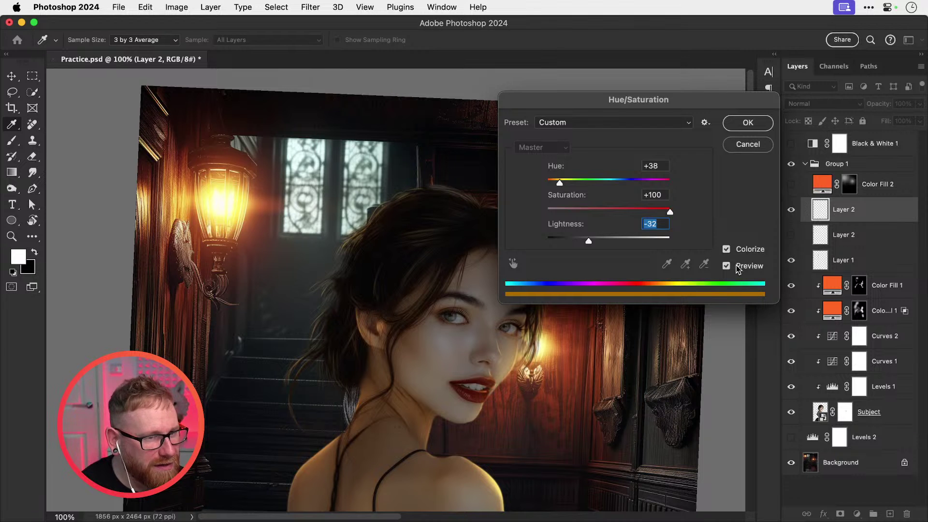
# Step: Compare the hair once more with the Hue/Saturation preview off and on, and apply the golden tint
pyautogui.click(734, 266)
pyautogui.click(734, 266)
pyautogui.click(758, 127)
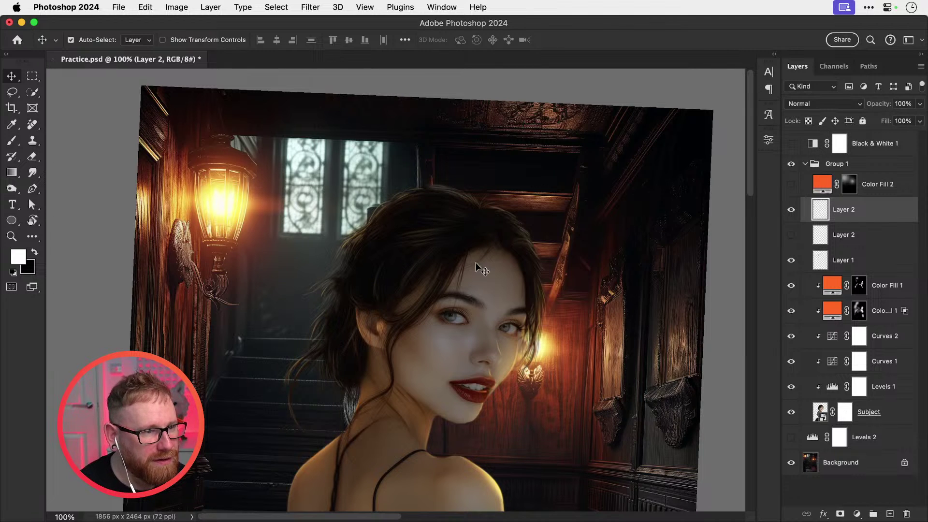
# Step: Reset the canvas view's rotation angle to 0°, and return to the Move tool
pyautogui.press('z')
pyautogui.click(441, 288)
pyautogui.press('r')
pyautogui.click(203, 41)
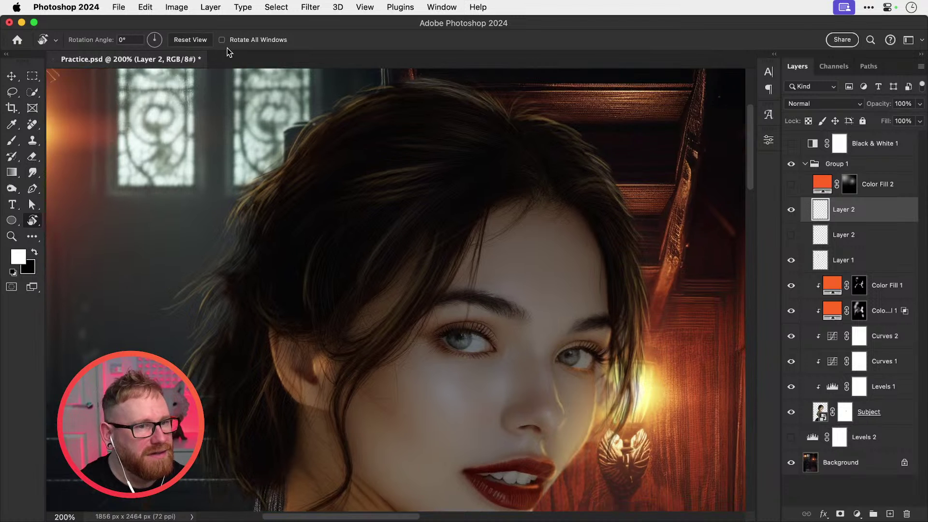
pyautogui.press('v')
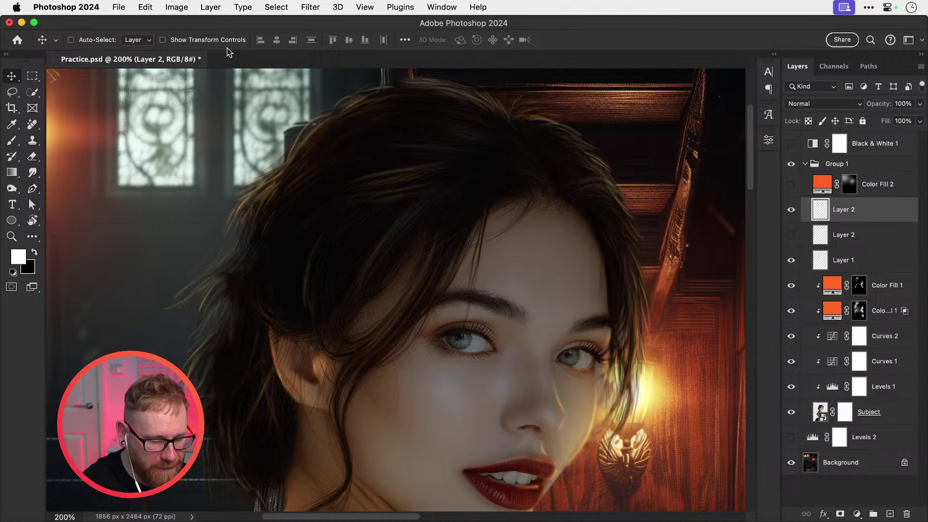
# Step: Duplicate the golden Layer 2 copy, compare its effect off and on, and set the duplicate's blend mode to Color Dodge
pyautogui.press('super+j')
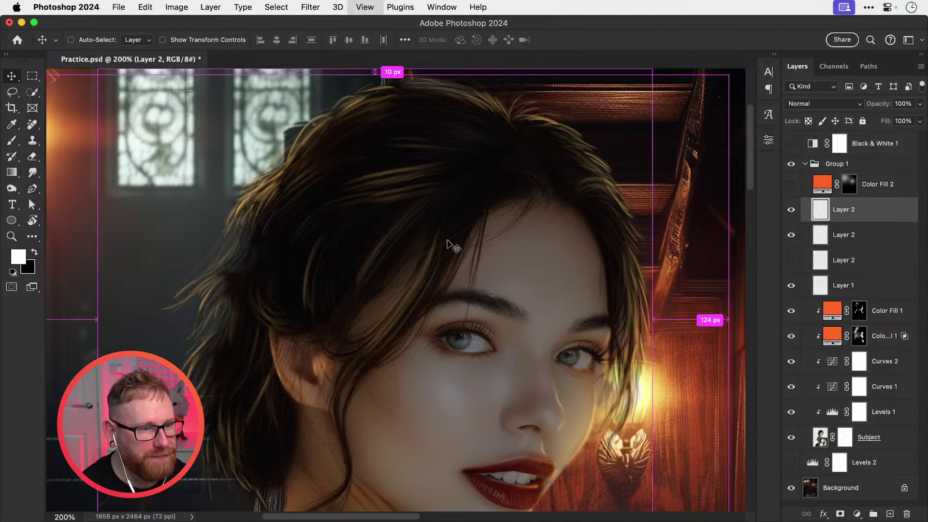
pyautogui.press('super+minus')
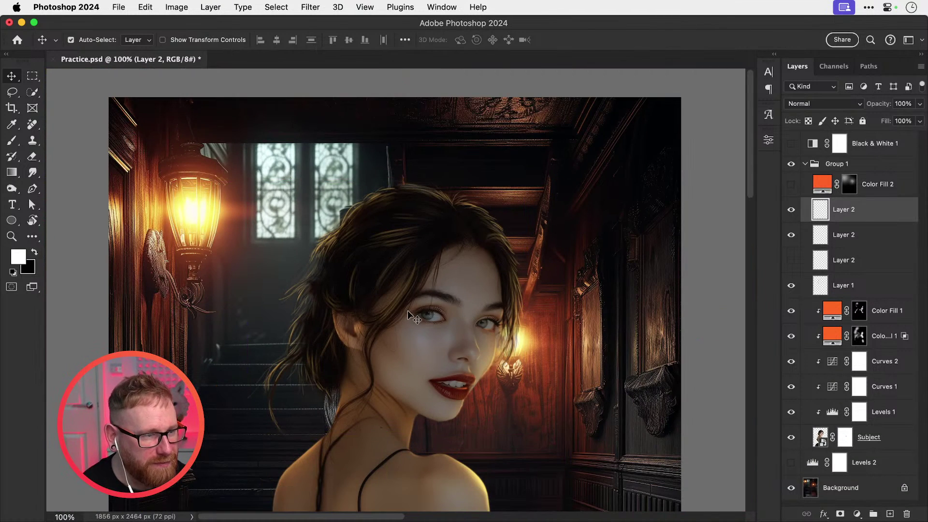
pyautogui.click(792, 212)
pyautogui.click(793, 212)
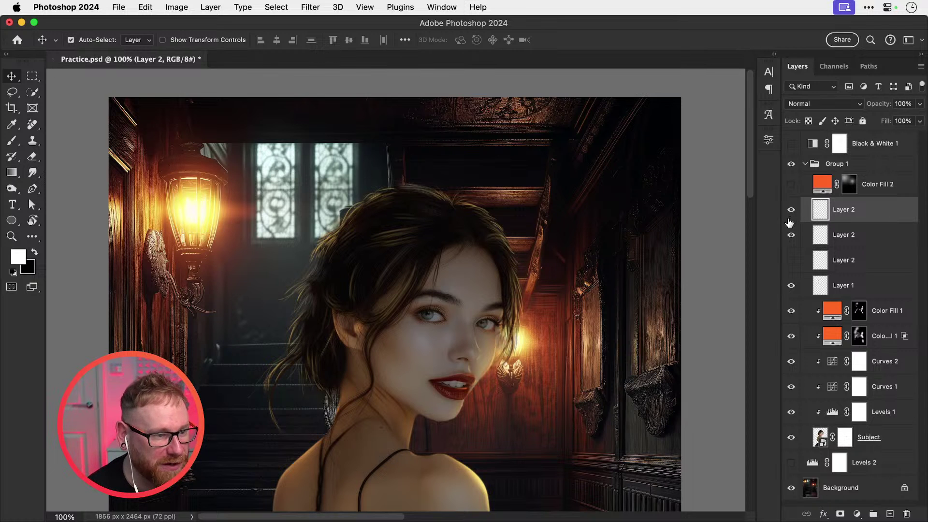
pyautogui.click(825, 104)
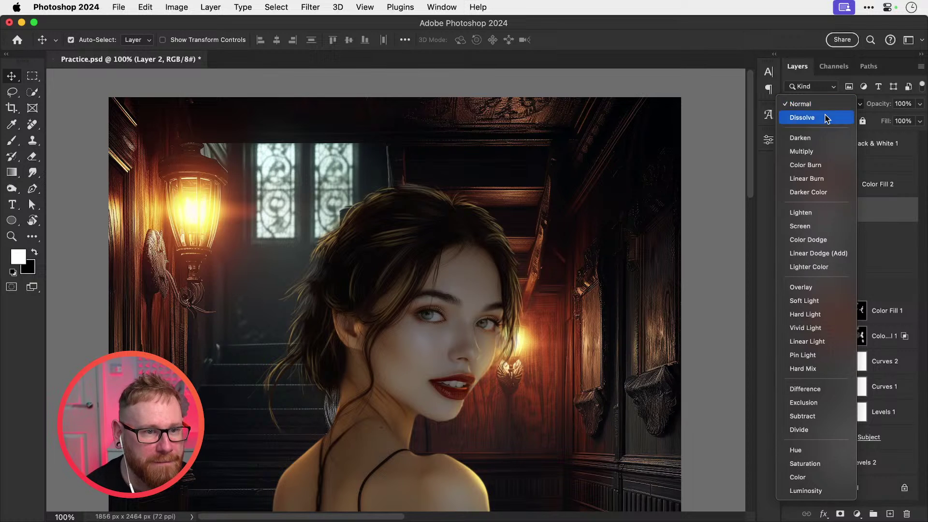
pyautogui.click(808, 241)
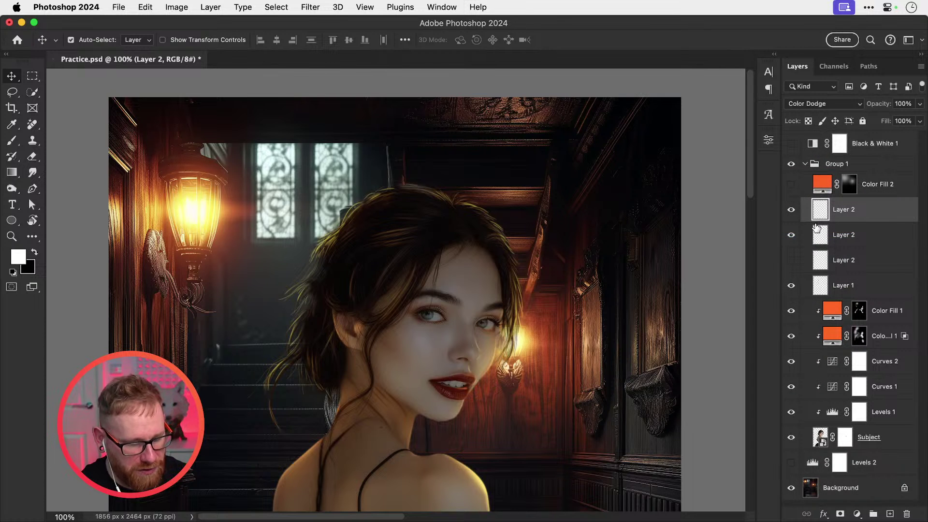
# Step: Shift the Color Dodge copy's hue towards red-orange with a Hue/Saturation adjustment and apply it
pyautogui.press('super+u')
pyautogui.moveTo(608, 183); pyautogui.dragTo(585, 184)
pyautogui.click(748, 127)
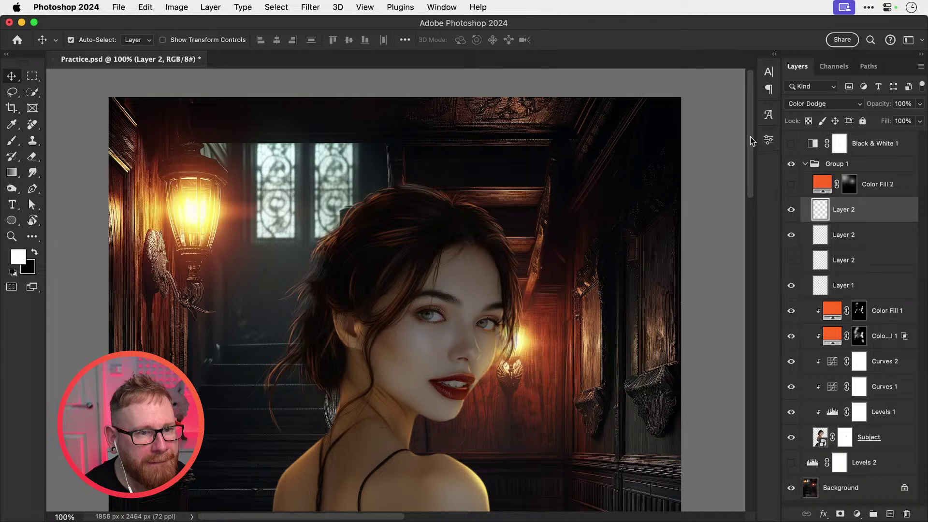
# Step: Compare the hair with each of the two tinted Layer 2 copies hidden and shown, leaving both visible
pyautogui.click(791, 234)
pyautogui.click(791, 209)
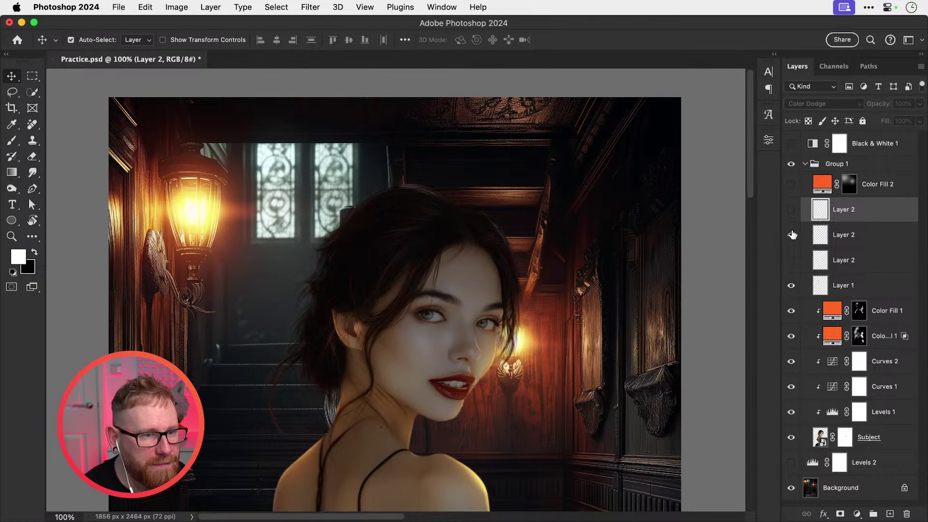
pyautogui.click(791, 234)
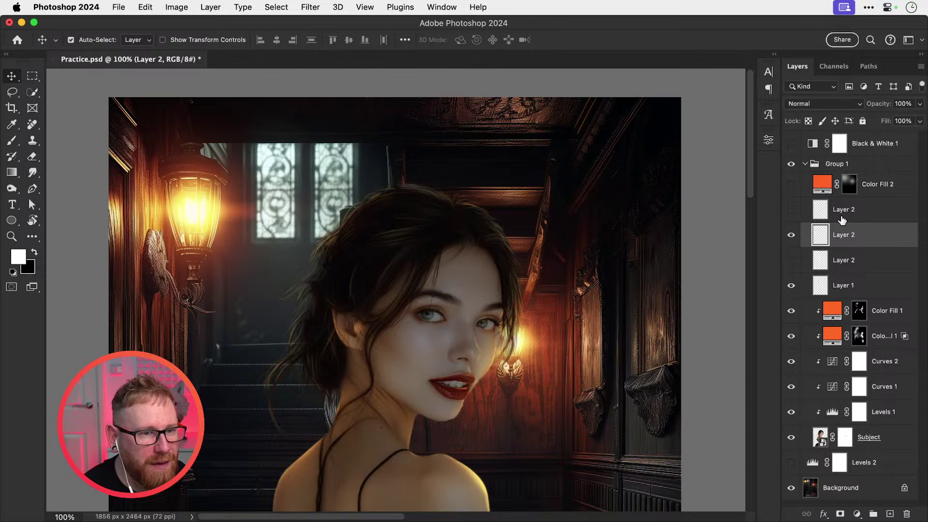
pyautogui.click(792, 210)
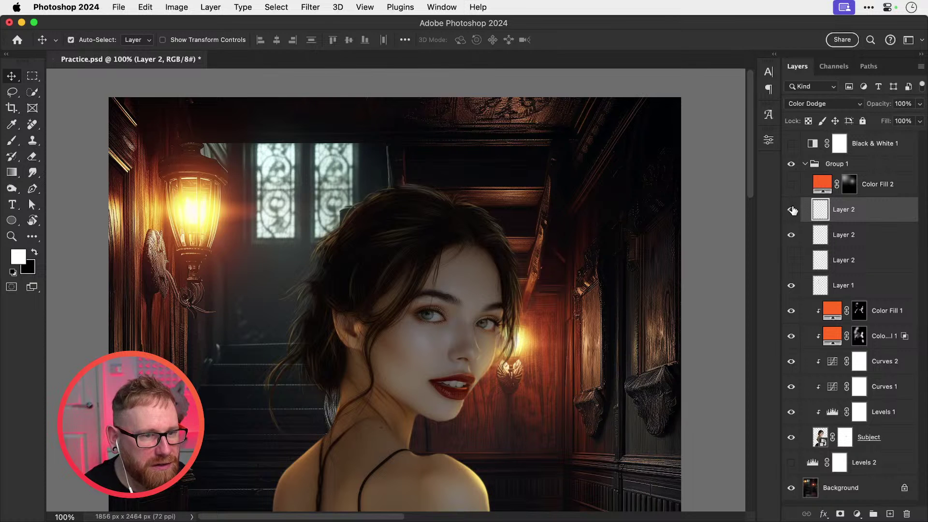
pyautogui.click(793, 211)
pyautogui.click(793, 211)
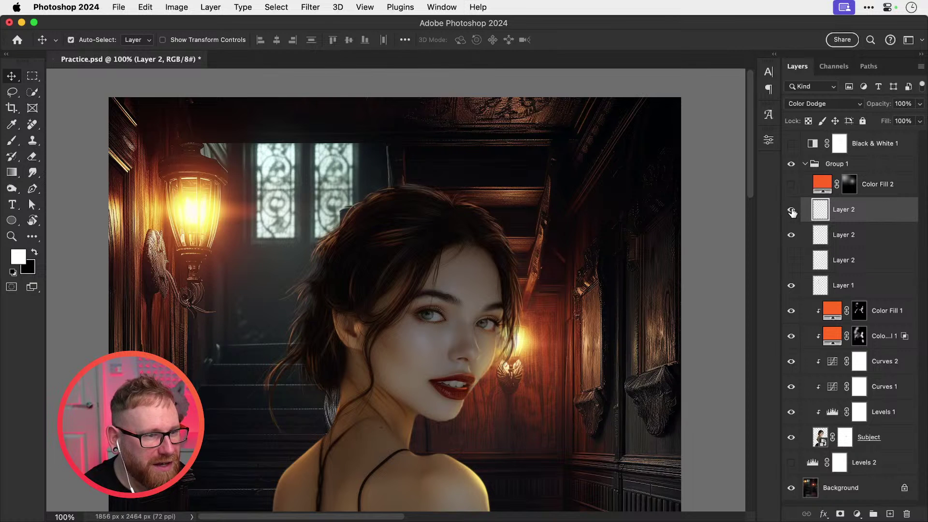
# Step: Examine the orange strands beside the wall lamp up close and in the wider composition
pyautogui.press('z')
pyautogui.click(521, 314)
pyautogui.click(521, 313)
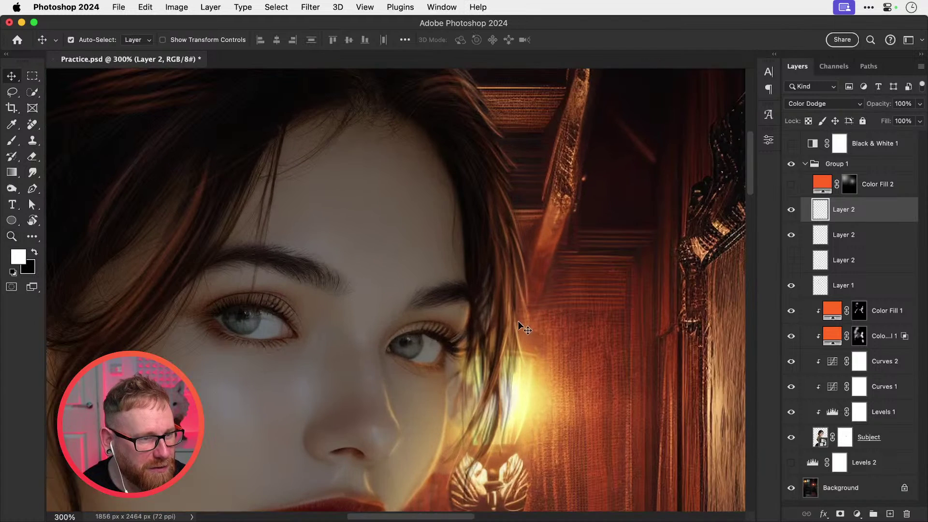
pyautogui.press('super+minus')
pyautogui.press('super+minus')
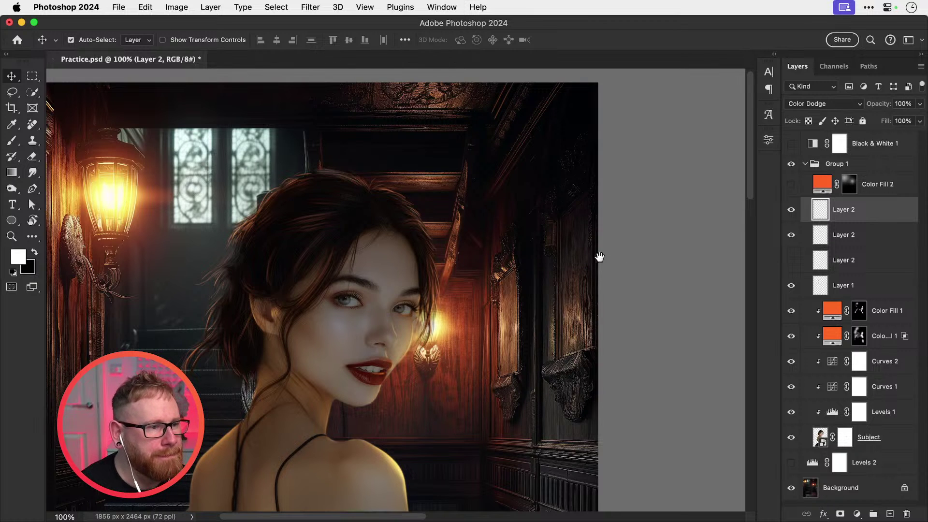
pyautogui.moveTo(559, 268); pyautogui.dragTo(628, 232)
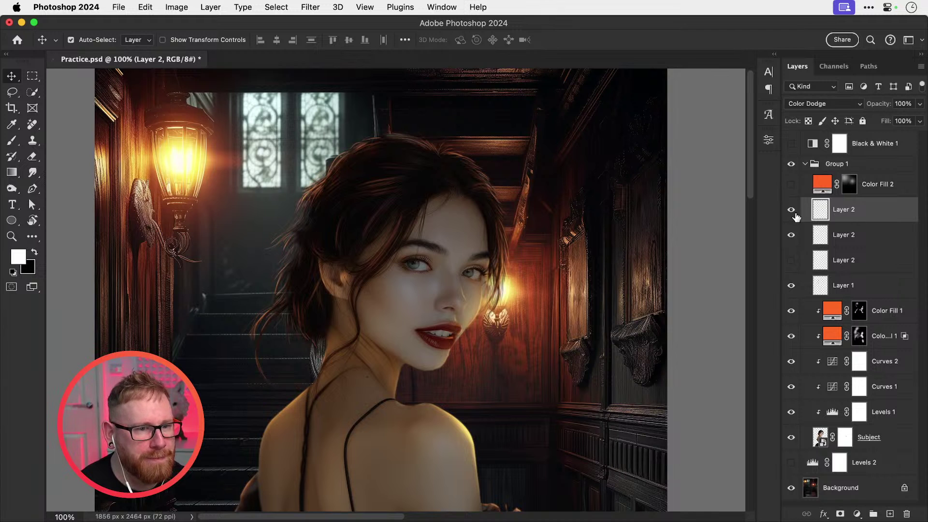
# Step: Check the lower tinted copy's contribution by hiding and showing it, and save the document
pyautogui.moveTo(793, 215); pyautogui.dragTo(792, 233)
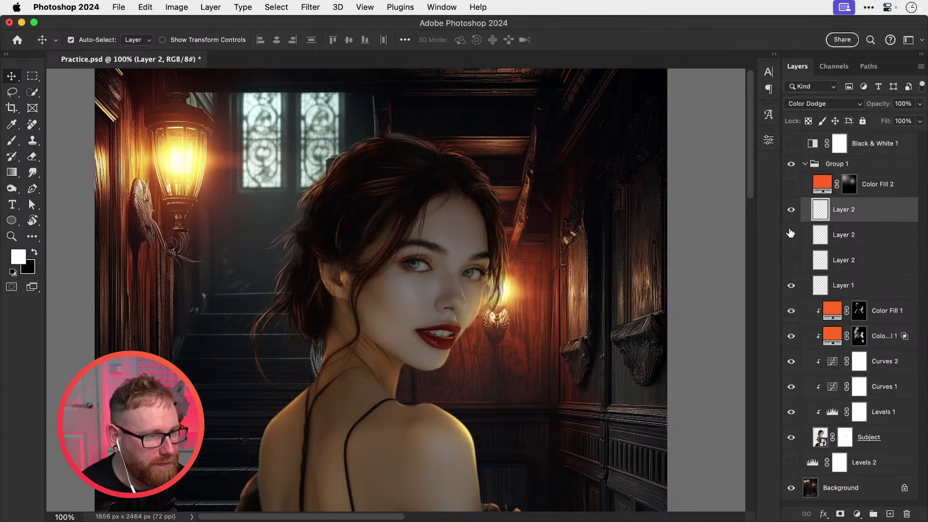
pyautogui.press('super')
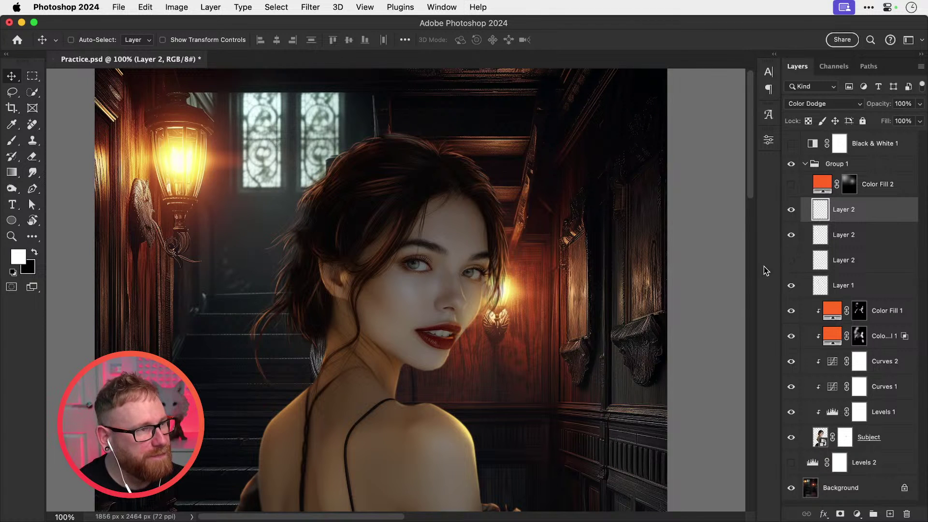
pyautogui.press('super+s')
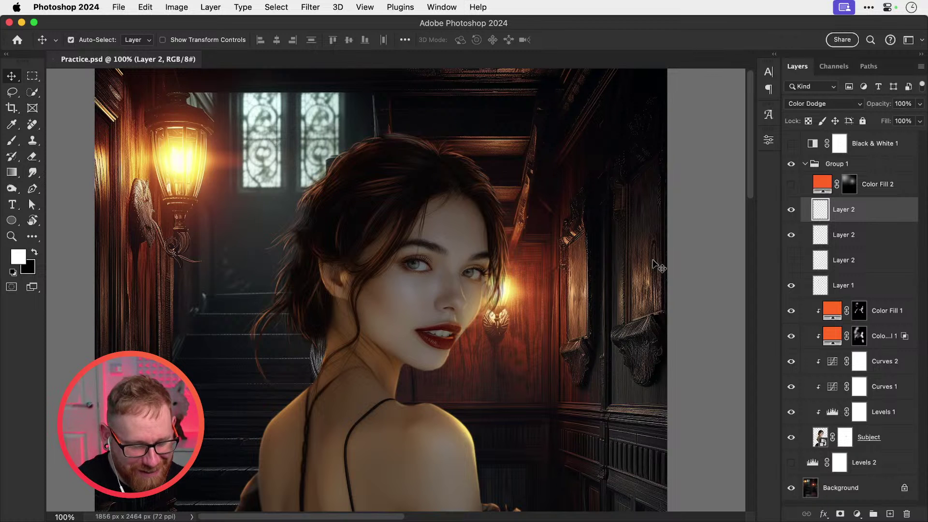
# Step: Compare the enlarged hair with both tinted Layer 2 copies hidden and shown, with the Brush tool active
pyautogui.press('super+plus')
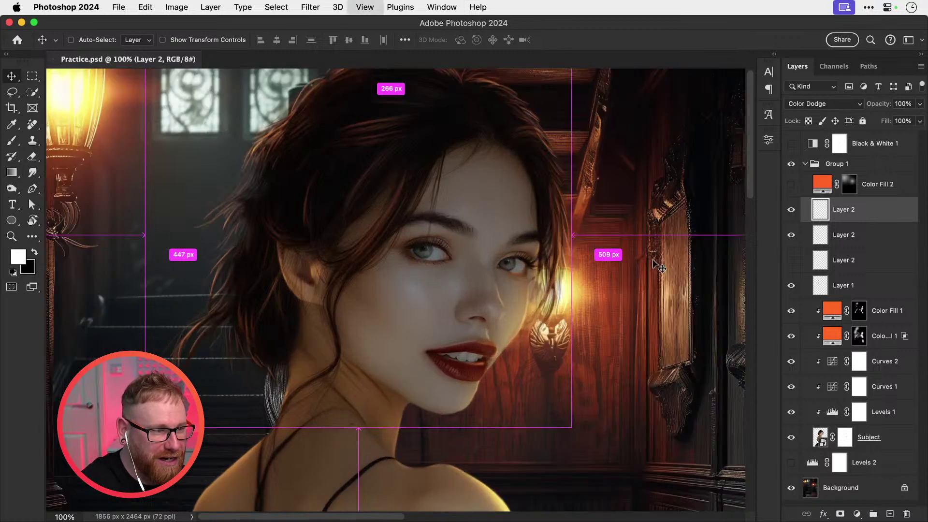
pyautogui.press('b')
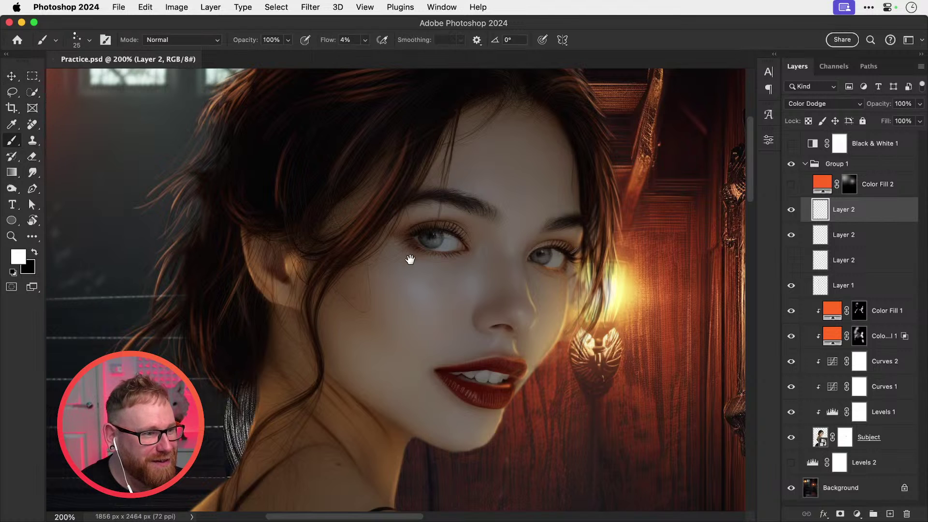
pyautogui.moveTo(418, 262)
pyautogui.mouseDown()
pyautogui.moveTo(486, 253)
pyautogui.moveTo(516, 266)
pyautogui.moveTo(473, 276)
pyautogui.mouseUp()
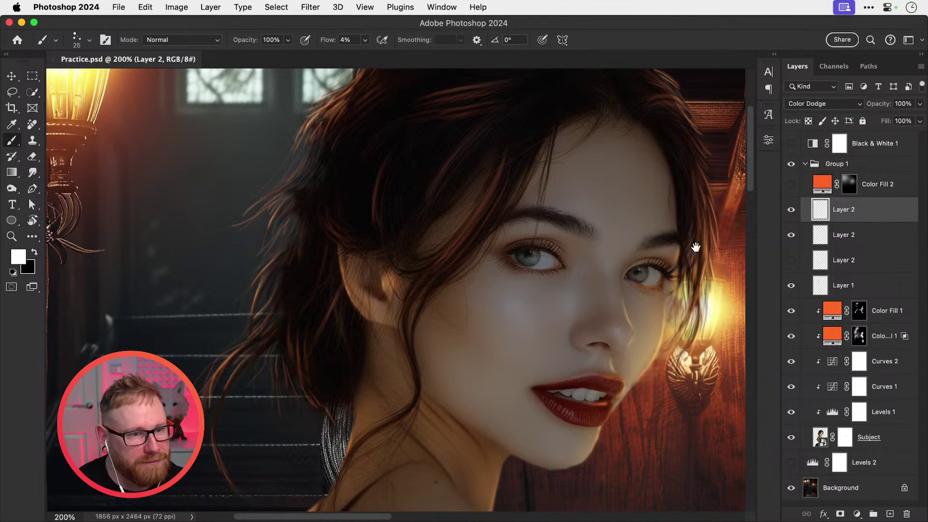
pyautogui.moveTo(792, 218); pyautogui.dragTo(792, 233)
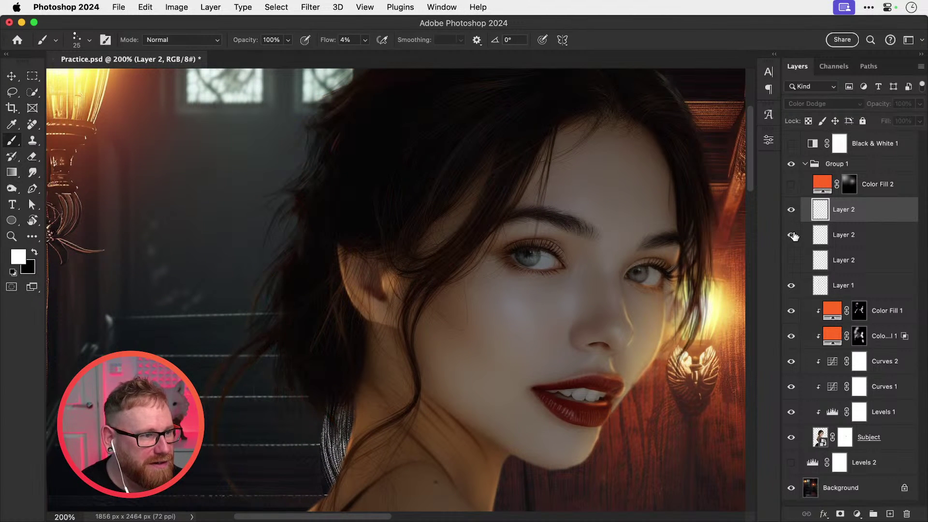
# Step: Delete both tinted Layer 2 copies, and check the original Layer 2 highlights before hiding them again
pyautogui.click(853, 238)
pyautogui.keyDown('shift'); pyautogui.click(853, 219); pyautogui.keyUp('shift')
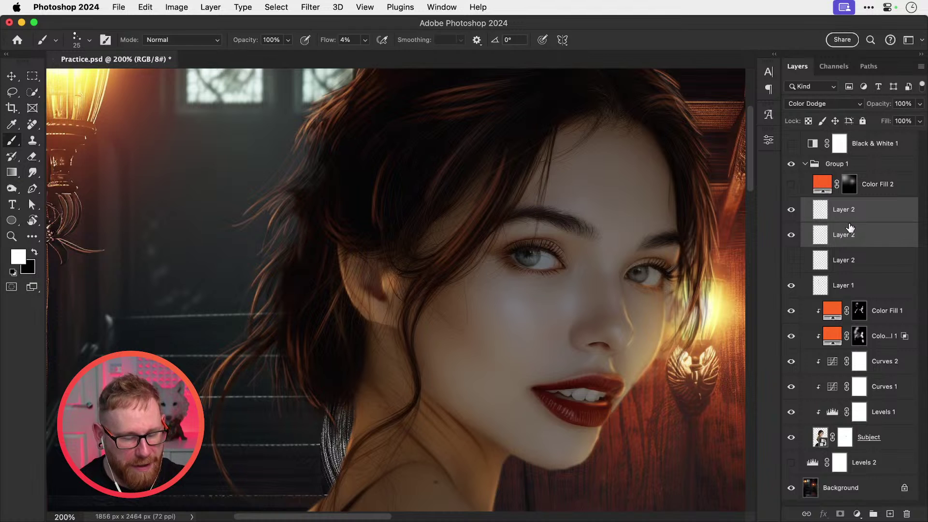
pyautogui.press('Delete')
pyautogui.click(793, 213)
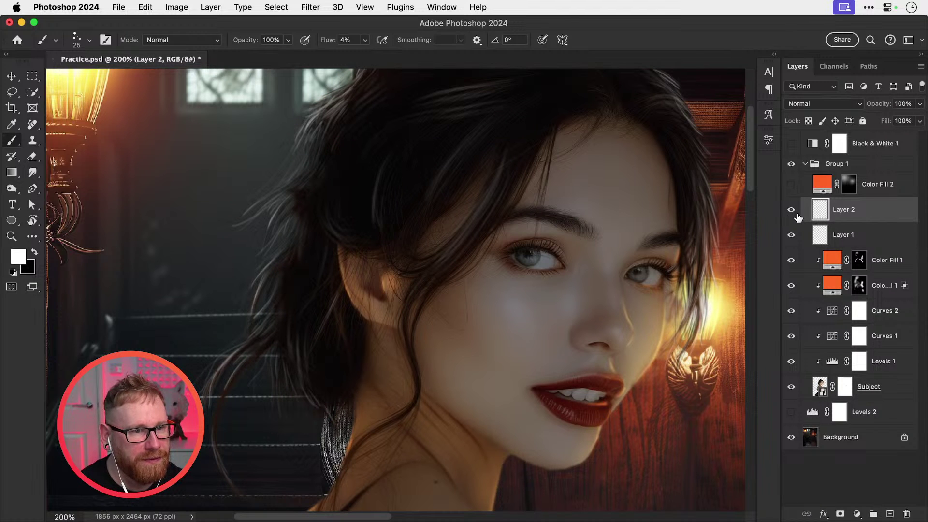
pyautogui.click(791, 210)
# Step: Select Layer 1 and sample a near-black tone from the hair above the ear as the foreground color
pyautogui.click(836, 236)
pyautogui.moveTo(499, 280); pyautogui.dragTo(479, 308)
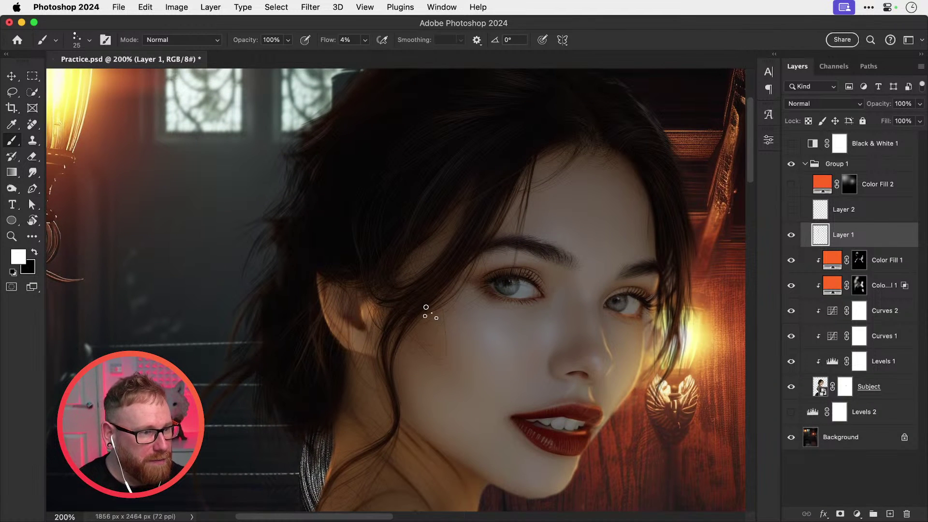
pyautogui.press('i')
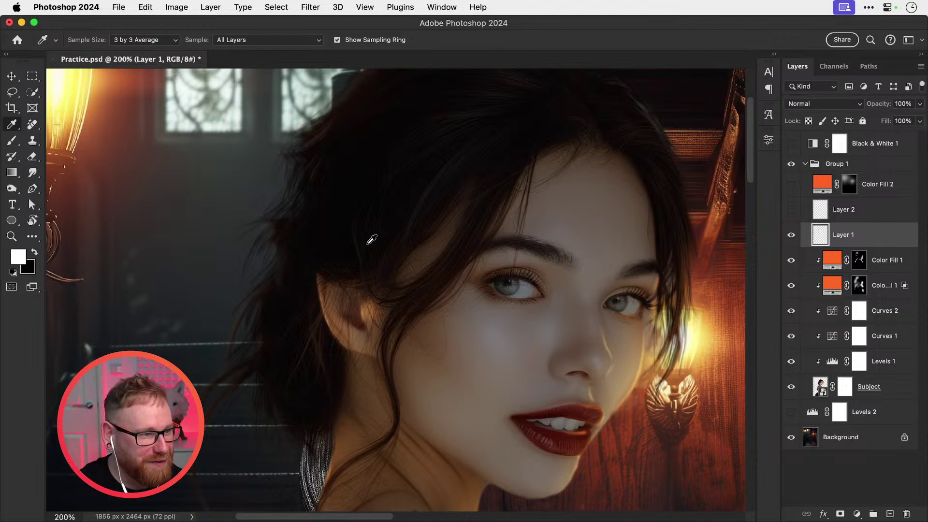
pyautogui.click(347, 239)
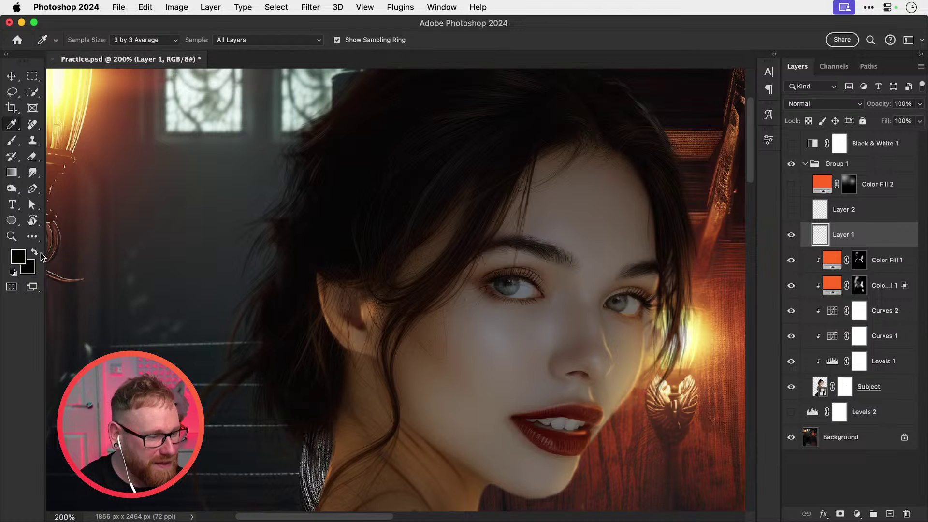
# Step: Switch to the Brush tool and raise its flow to 36% for painting at the back of the hair
pyautogui.press('b')
pyautogui.moveTo(357, 314); pyautogui.dragTo(429, 270)
pyautogui.click(366, 40)
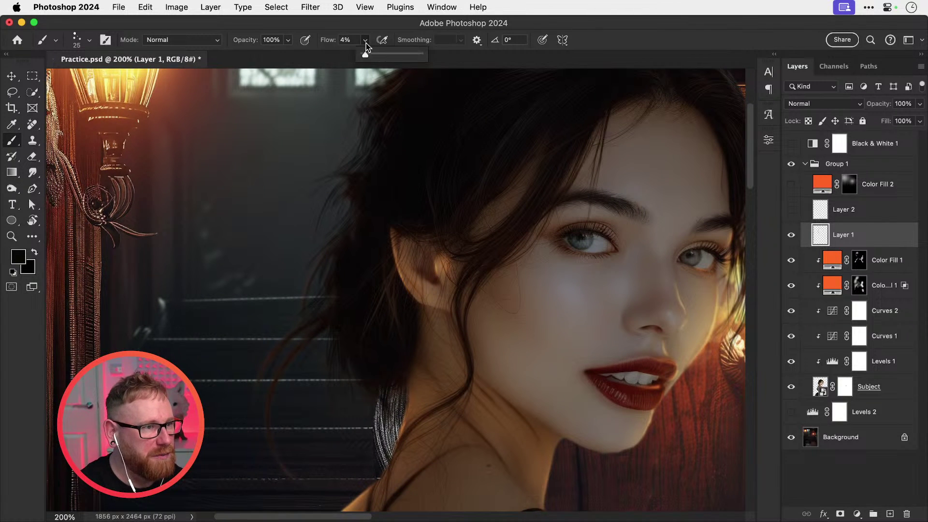
pyautogui.moveTo(364, 54); pyautogui.dragTo(383, 54)
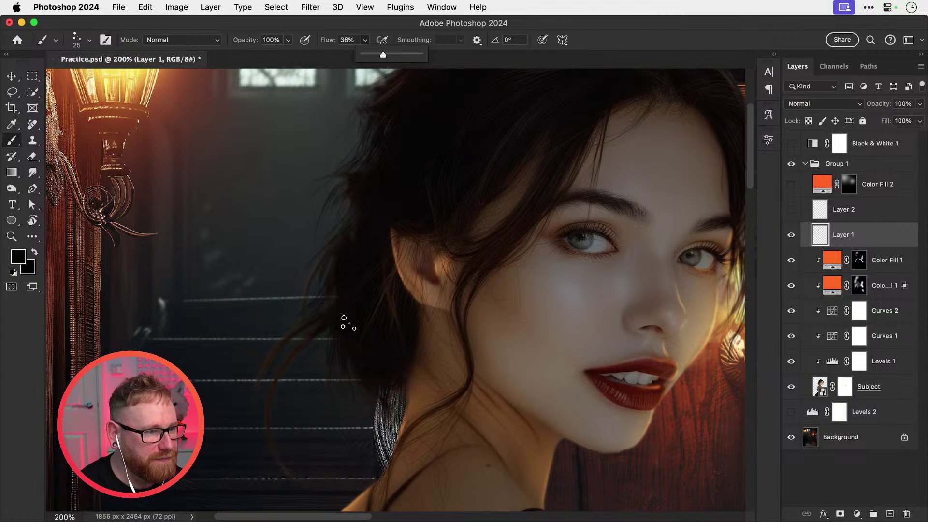
# Step: Undo a test stroke at the back of the hair and reduce the brush size to 10
pyautogui.moveTo(338, 328); pyautogui.dragTo(326, 381)
pyautogui.press('super+z')
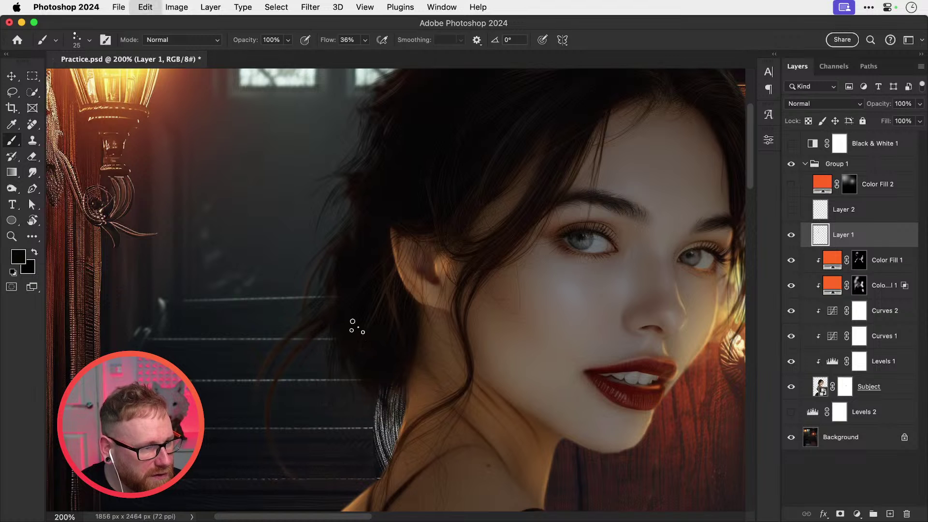
pyautogui.press('[')
pyautogui.press('[')
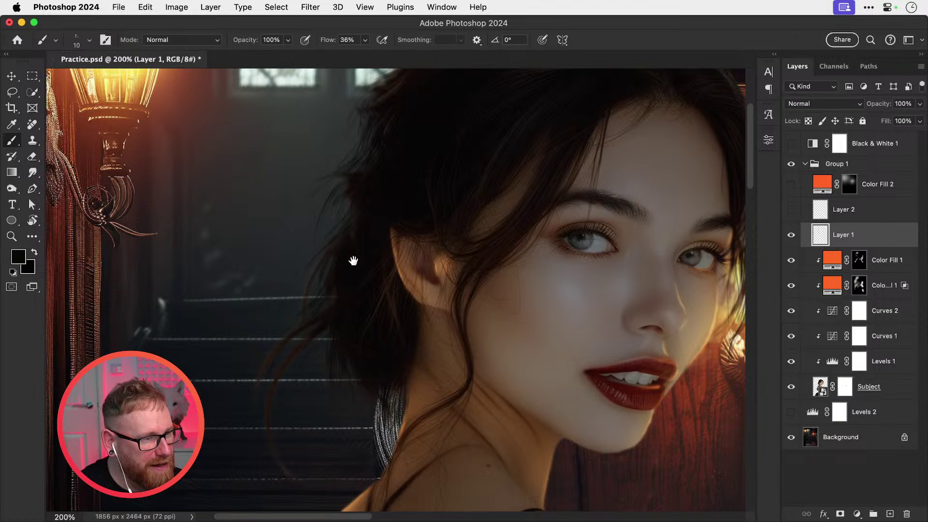
# Step: Paint dark strands along the back of the hair on Layer 1, and undo the last strokes near the crown
pyautogui.moveTo(354, 260); pyautogui.dragTo(331, 326)
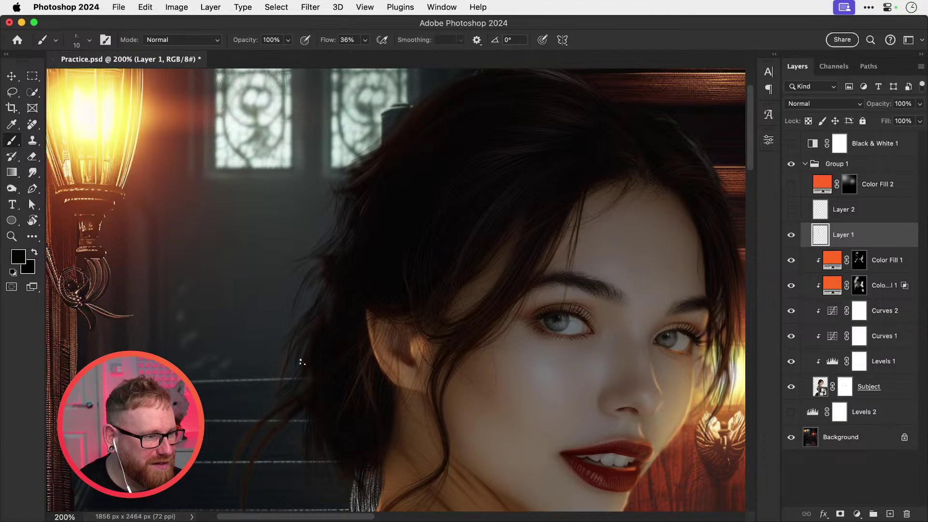
pyautogui.moveTo(303, 379); pyautogui.dragTo(317, 325)
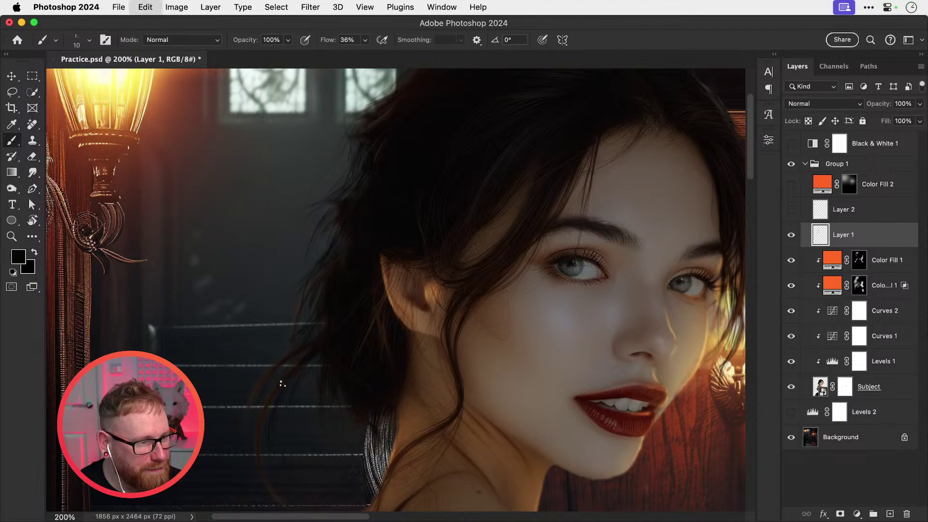
pyautogui.scroll(5, 338, 334)
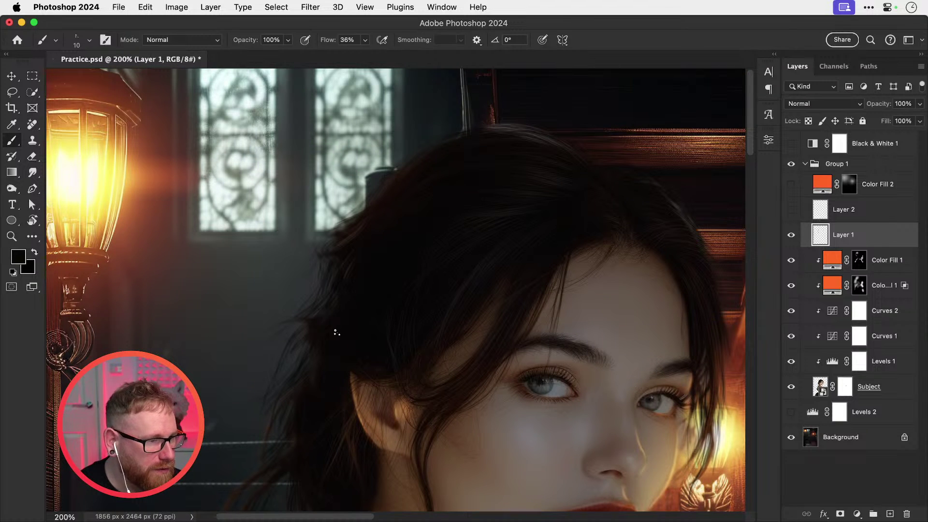
pyautogui.scroll(3, 332, 304)
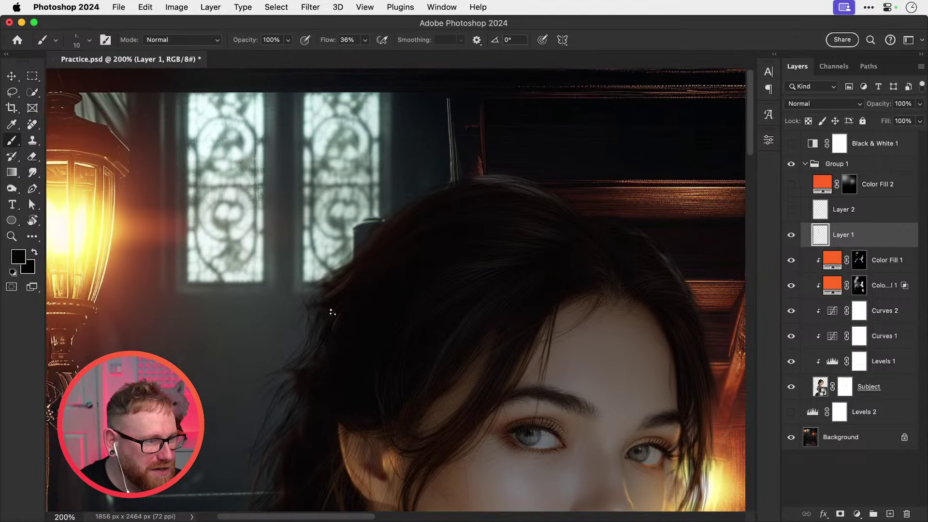
pyautogui.press('super+z')
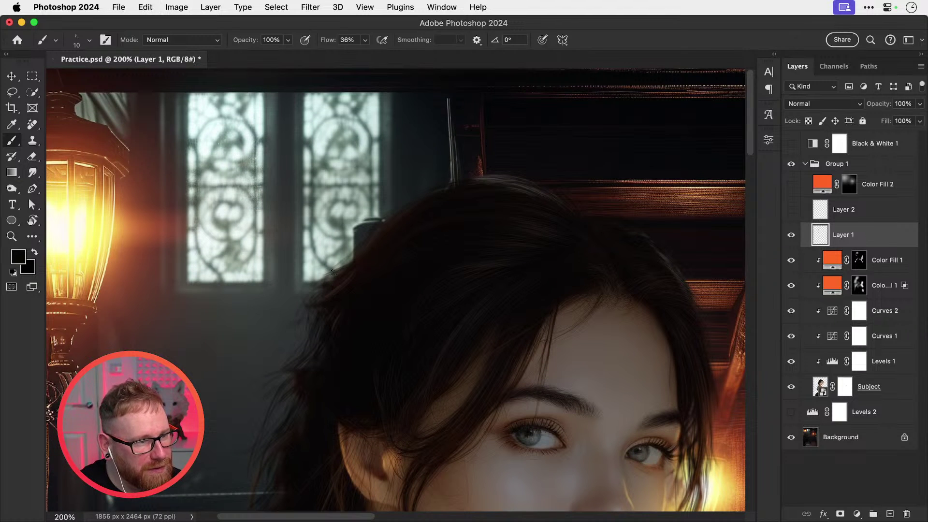
pyautogui.press('super+z')
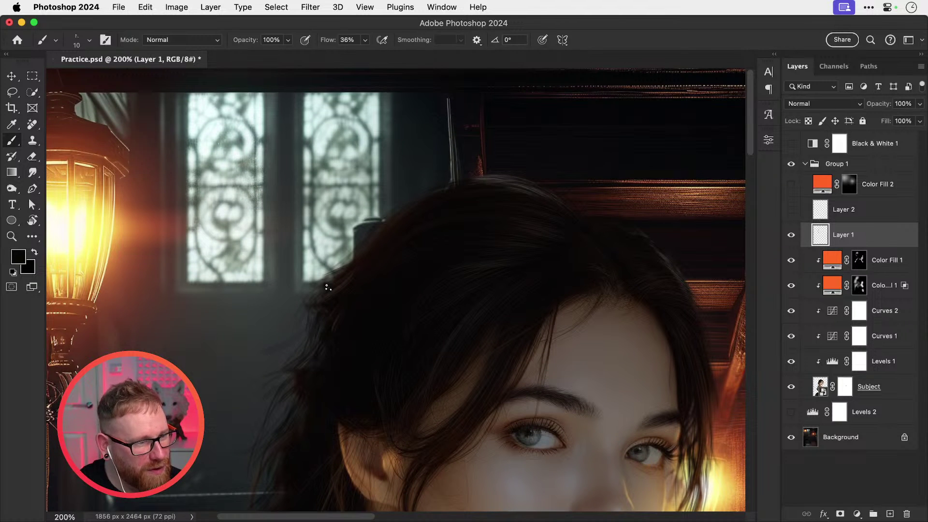
# Step: Reduce the brush size to 6 for finer strands and undo the test strokes at the upper back of the hair
pyautogui.press('[')
pyautogui.press('[')
pyautogui.press('[')
pyautogui.press('[')
pyautogui.press('super+z')
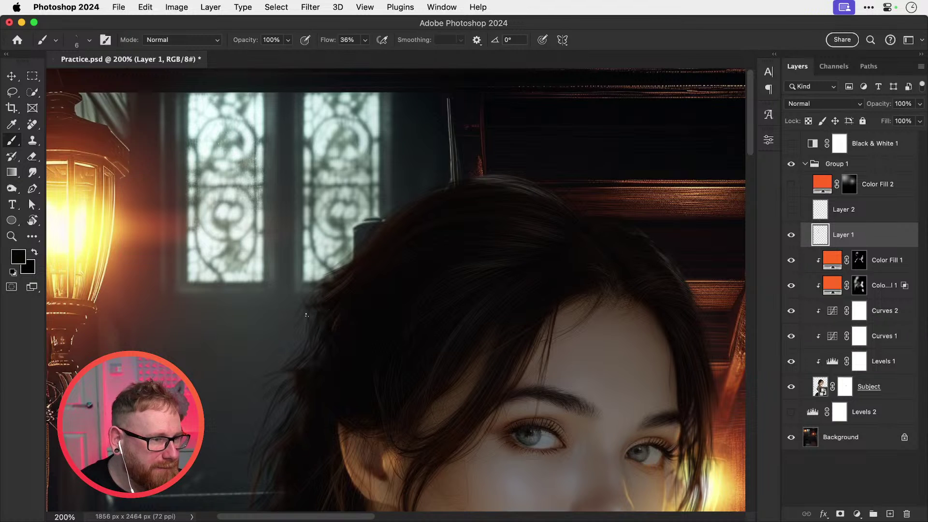
pyautogui.press('super+z')
pyautogui.press('super+z')
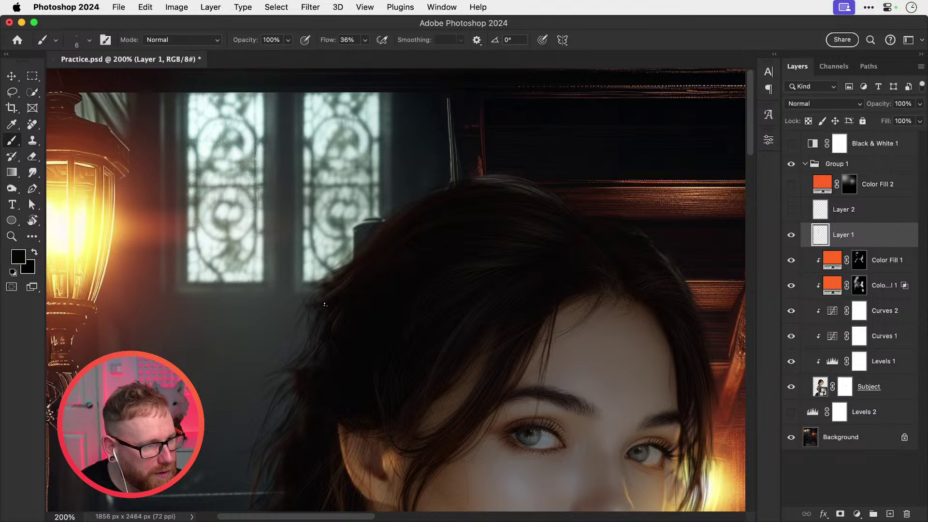
pyautogui.press('super+z')
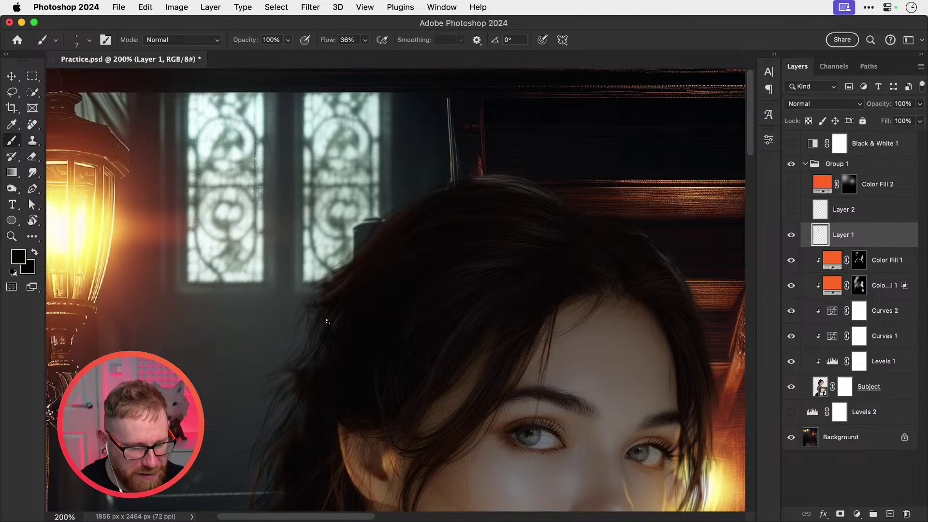
# Step: Paint wispy dark strands along the back edge of the hair, varying the brush size between 20 and 8 and smaller
pyautogui.press(']')
pyautogui.press(']')
pyautogui.press(']')
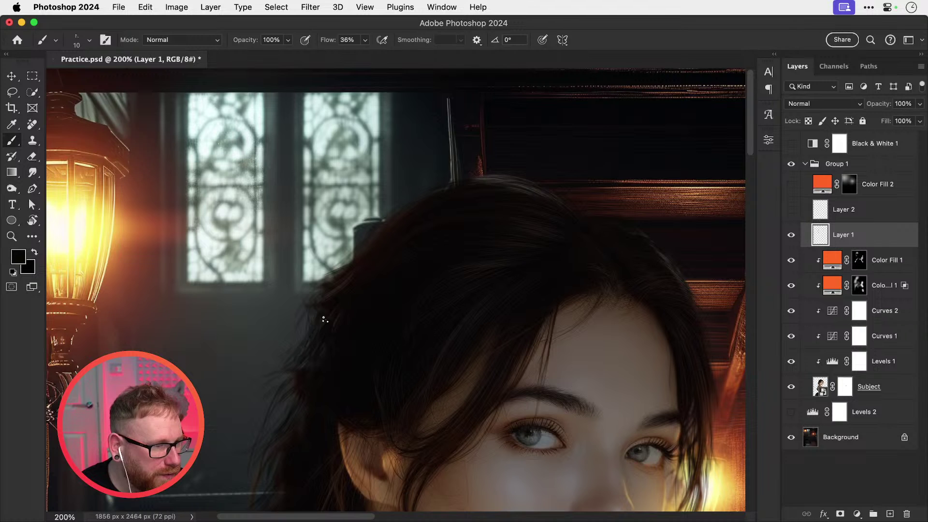
pyautogui.press(']')
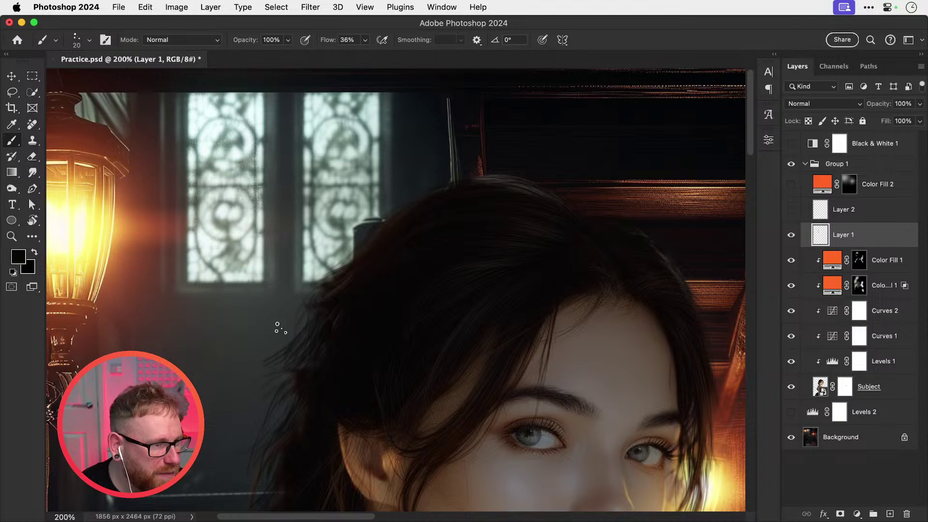
pyautogui.press('[')
pyautogui.press('[')
pyautogui.press('[')
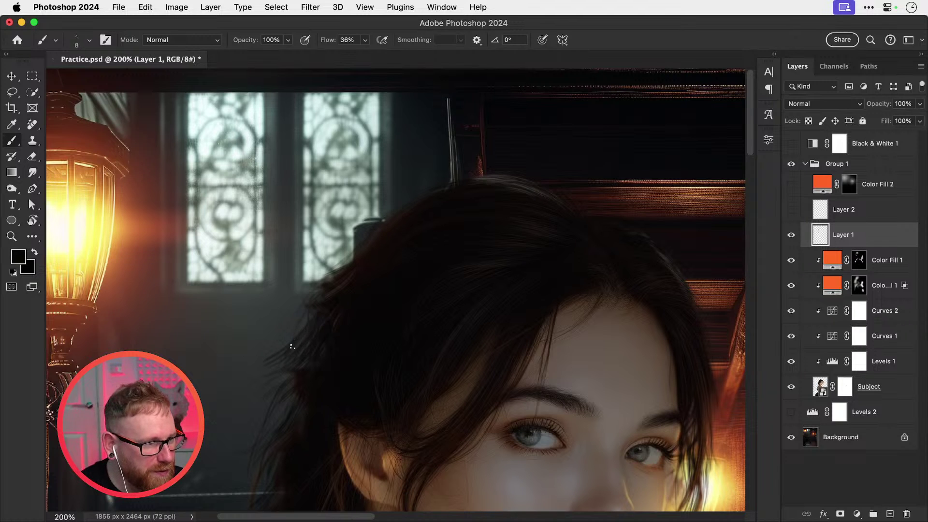
pyautogui.press('[')
pyautogui.press('[')
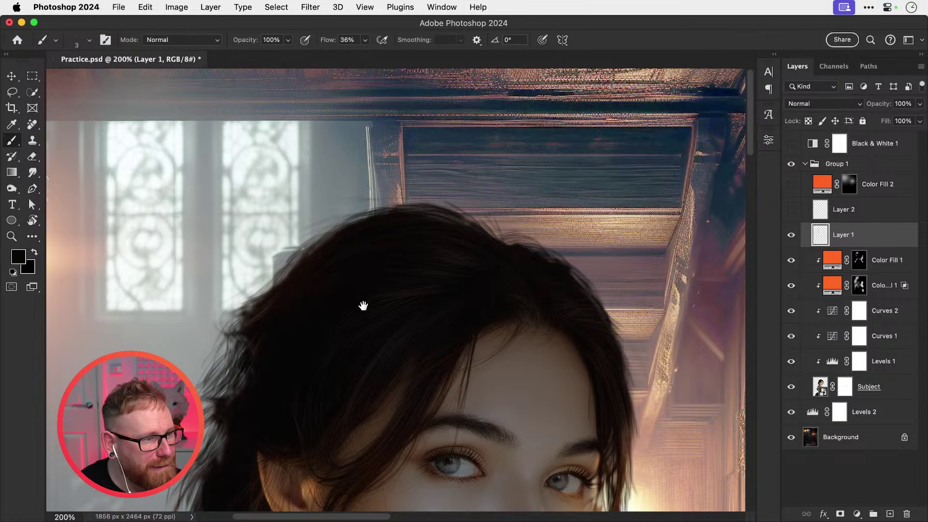
# Step: Paint fine dark flyaway strands with a size 6 brush over the crown and down the hair on the far side of the face
pyautogui.hscroll(5, 363, 304)
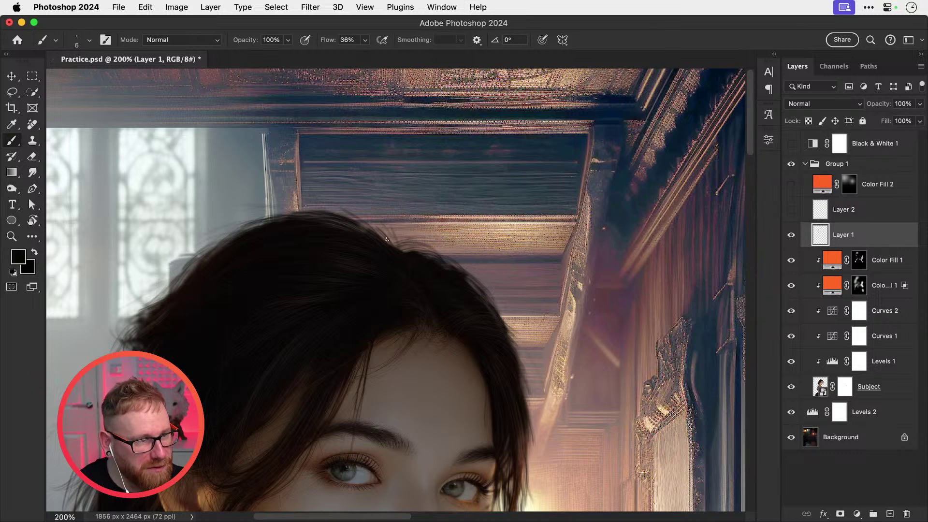
pyautogui.moveTo(389, 243)
pyautogui.mouseDown()
pyautogui.moveTo(443, 241)
pyautogui.moveTo(411, 237)
pyautogui.moveTo(398, 251)
pyautogui.moveTo(347, 206)
pyautogui.mouseUp()
pyautogui.press(']')
pyautogui.press(']')
pyautogui.press('[')
pyautogui.press('[')
pyautogui.press('[')
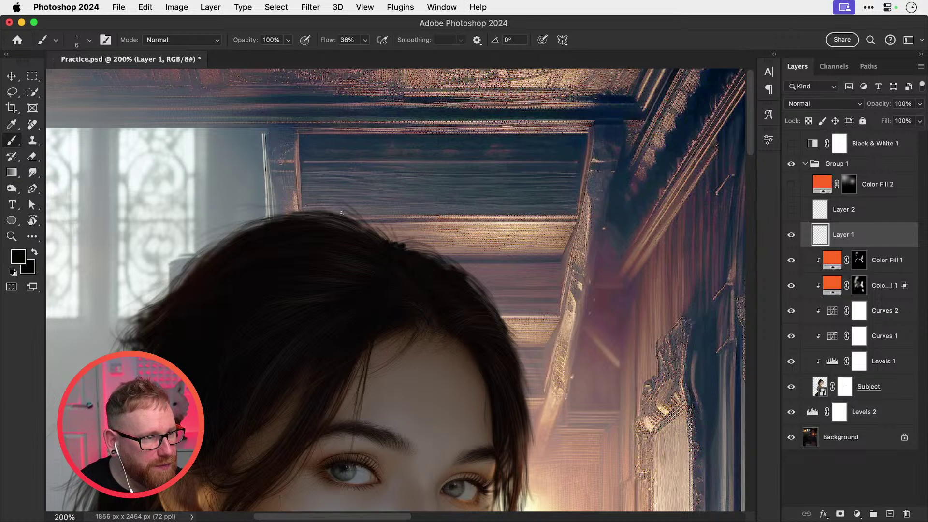
pyautogui.moveTo(395, 239)
pyautogui.mouseDown()
pyautogui.moveTo(413, 231)
pyautogui.moveTo(381, 226)
pyautogui.moveTo(435, 253)
pyautogui.moveTo(427, 251)
pyautogui.mouseUp()
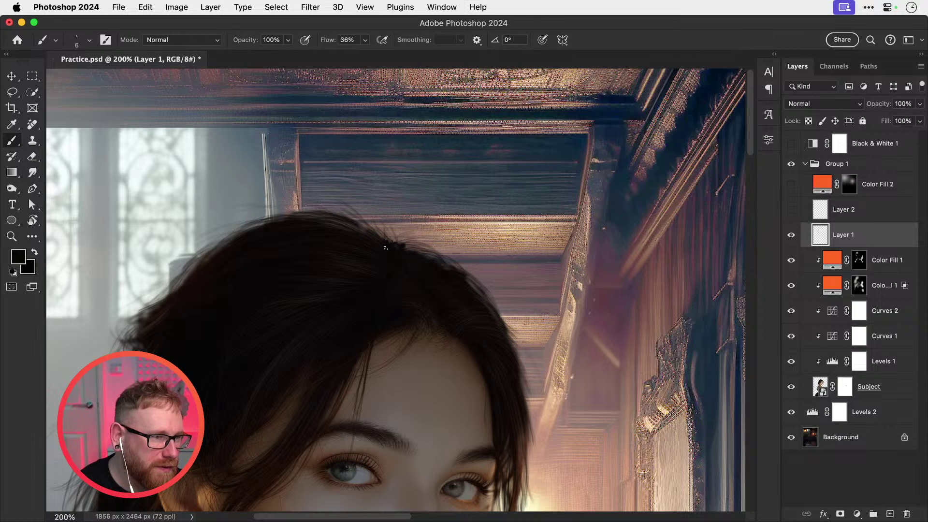
pyautogui.moveTo(392, 243); pyautogui.dragTo(386, 231)
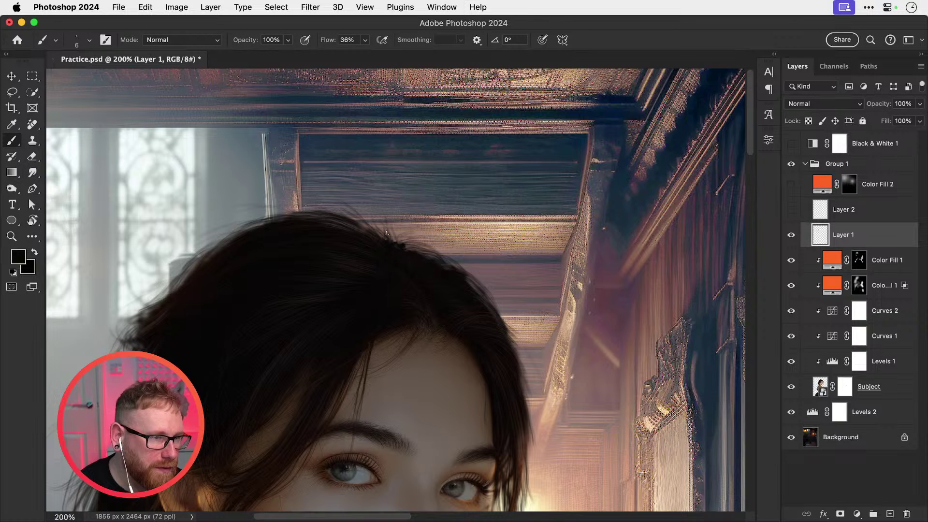
pyautogui.moveTo(442, 279); pyautogui.dragTo(365, 226)
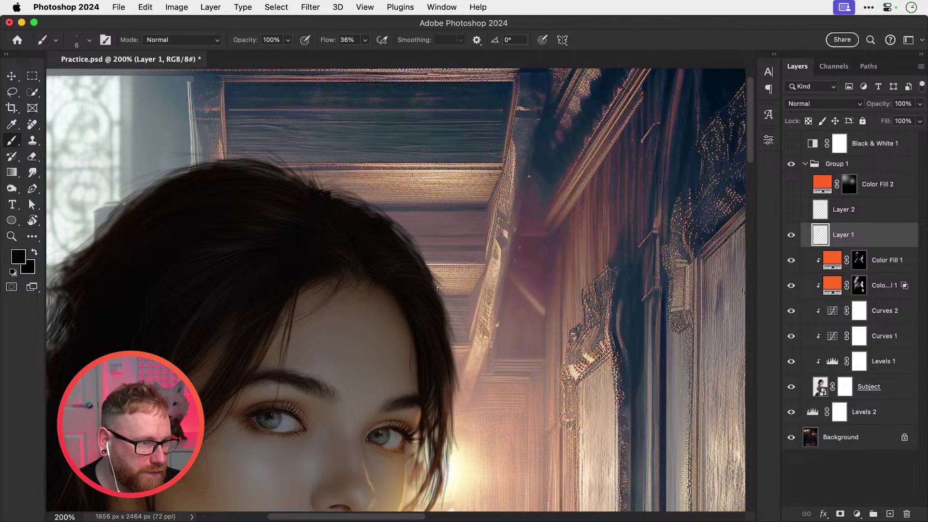
pyautogui.moveTo(451, 327); pyautogui.dragTo(457, 347)
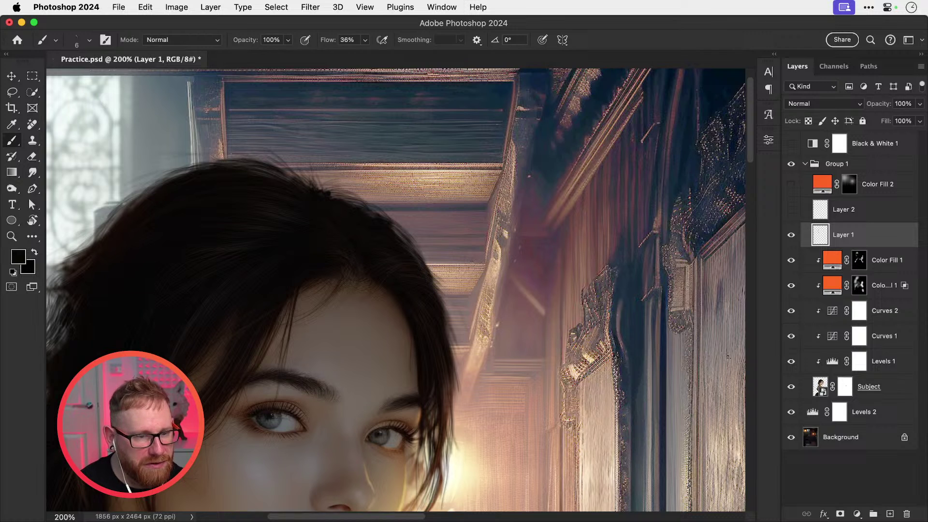
# Step: Add a mid-gray Solid Color fill layer above Levels 2 with saturation 0% and brightness 50%, and return to the Brush tool
pyautogui.click(860, 412)
pyautogui.click(858, 514)
pyautogui.click(863, 308)
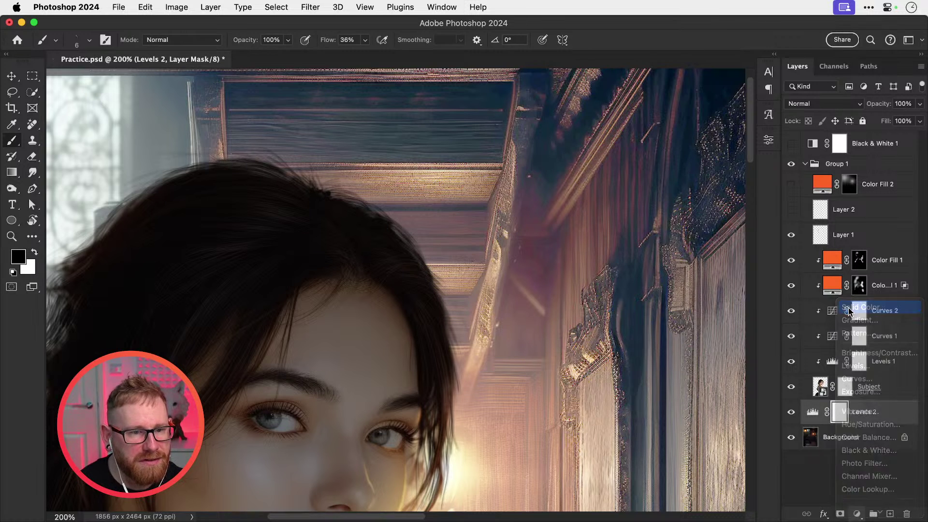
pyautogui.doubleClick(772, 420)
pyautogui.write('080606')
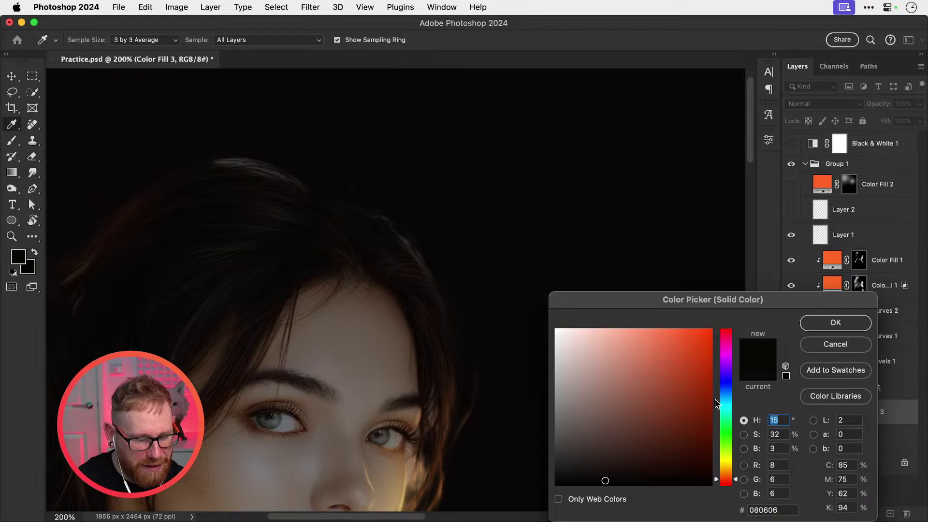
pyautogui.press('Tab')
pyautogui.write('0')
pyautogui.press('Tab')
pyautogui.write('50')
pyautogui.press('Return')
pyautogui.press('b')
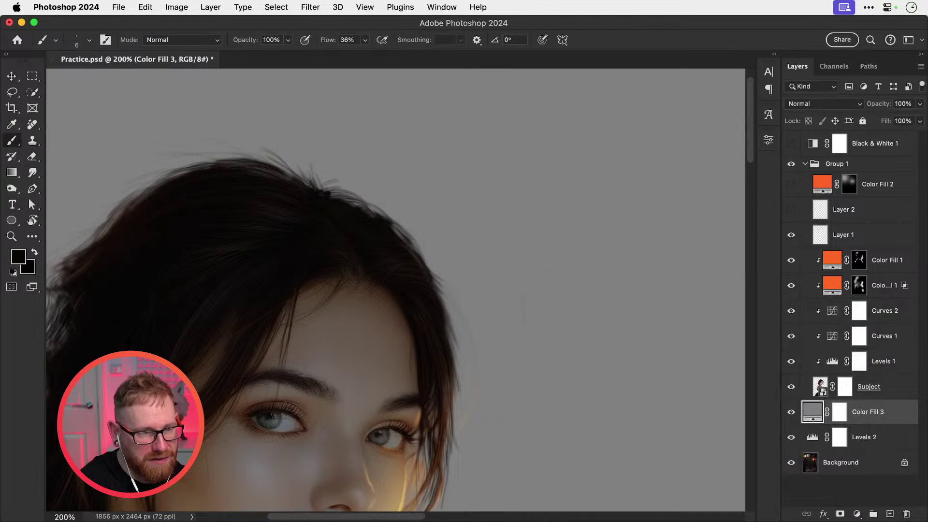
# Step: Hide the Levels 2 adjustment and make Layer 1 the active layer for further hair work
pyautogui.moveTo(363, 360); pyautogui.dragTo(421, 262)
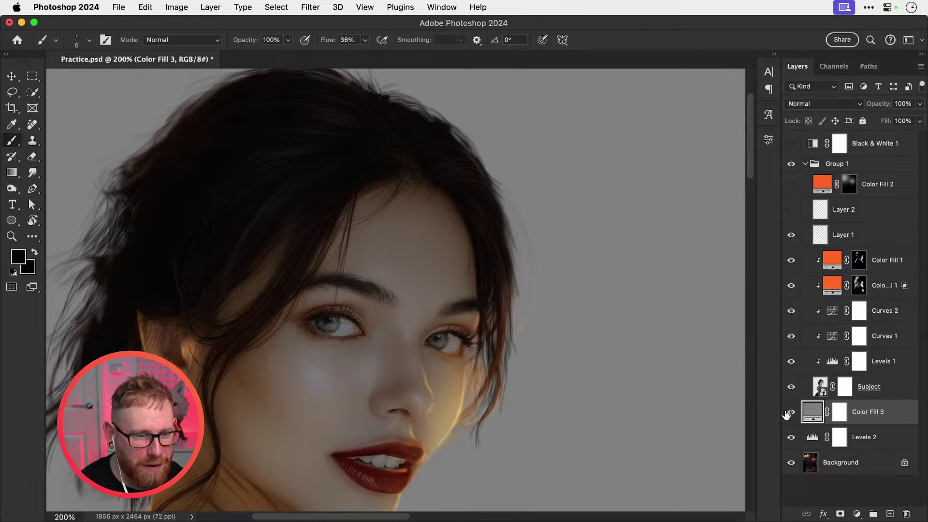
pyautogui.click(792, 437)
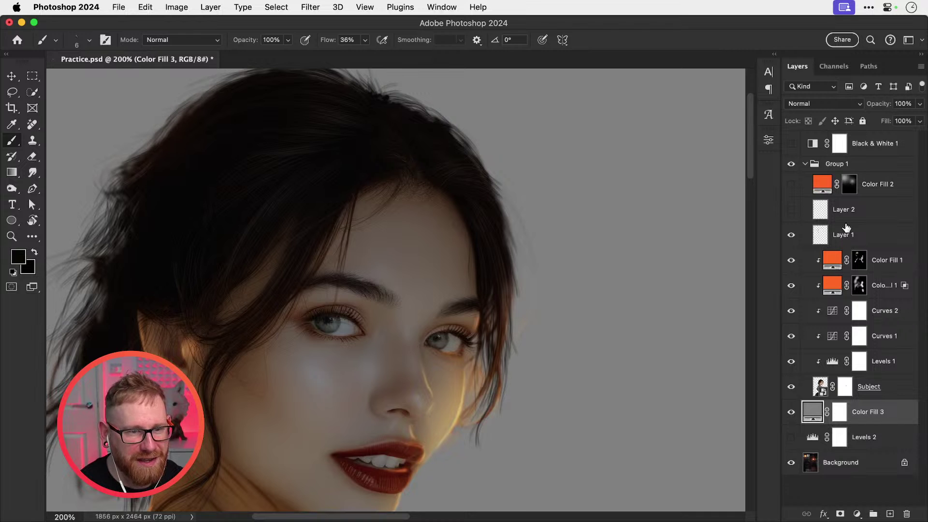
pyautogui.click(850, 234)
pyautogui.scroll(3, 338, 266)
pyautogui.hscroll(-3, 338, 266)
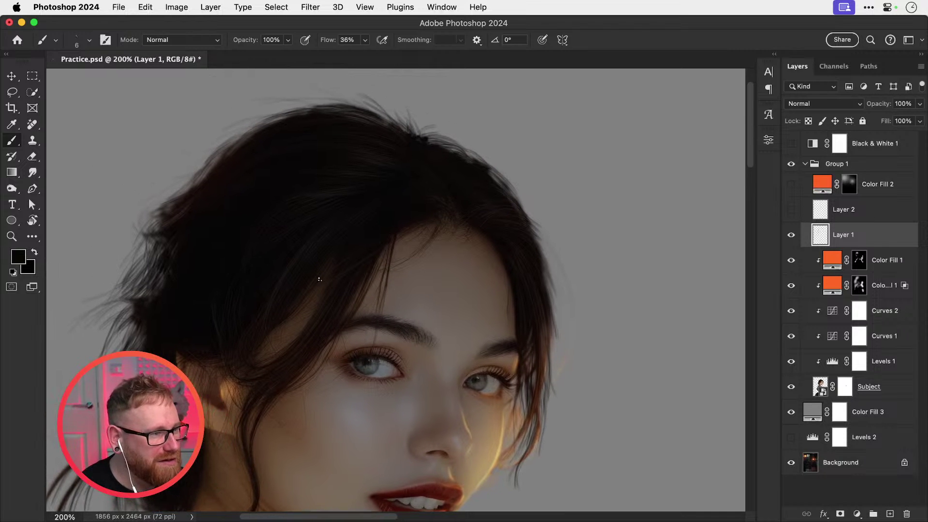
# Step: Switch to the Smudge Tool for pulling out hair strands on Layer 1
pyautogui.click(12, 189)
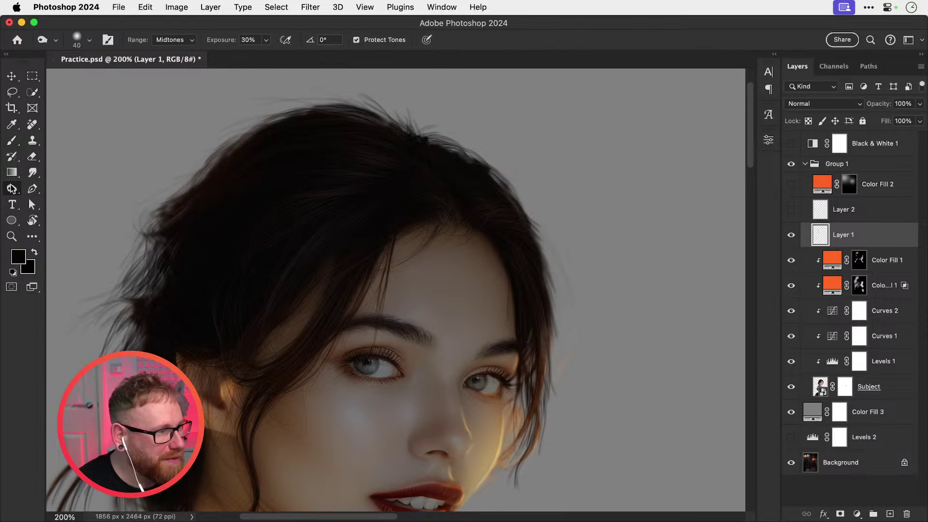
pyautogui.click(12, 188)
pyautogui.click(31, 189)
pyautogui.click(32, 174)
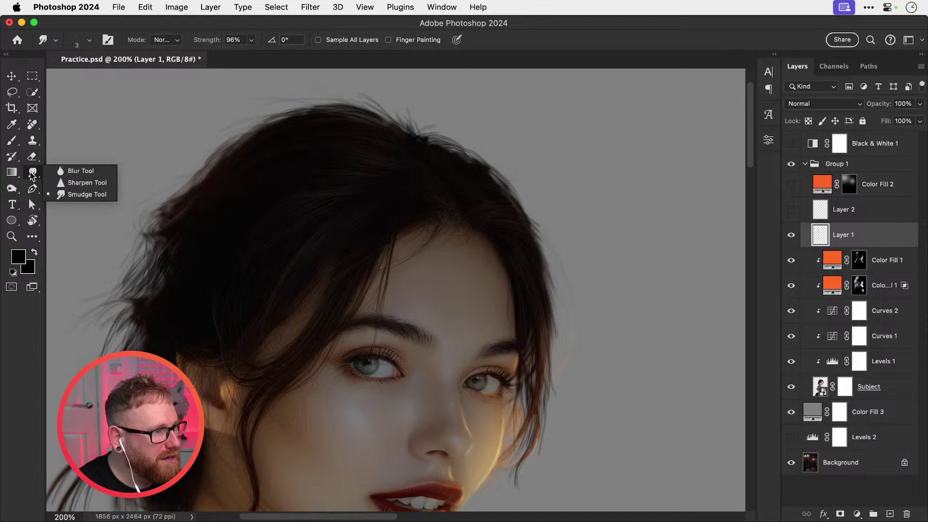
pyautogui.click(68, 195)
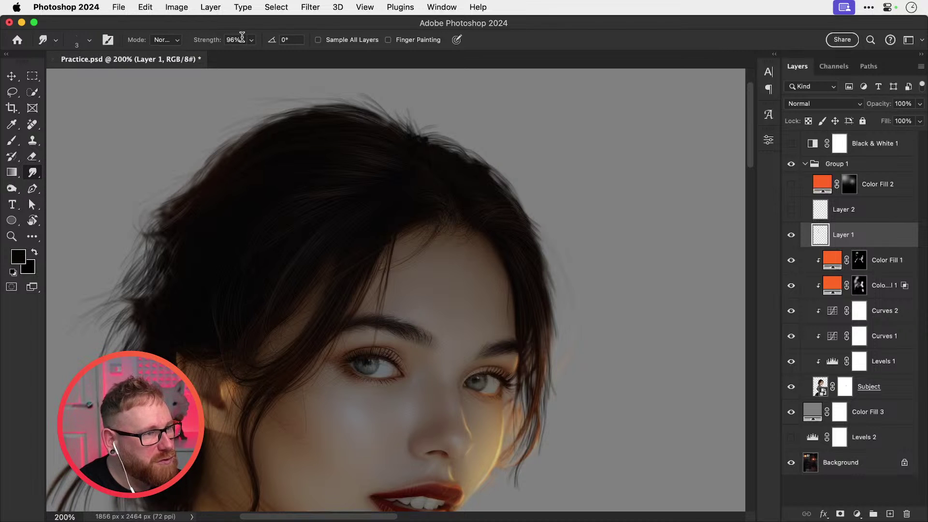
# Step: Enlarge the Smudge Tool brush to size 7 and undo the test smudges at the hair edge beside the face
pyautogui.moveTo(520, 292); pyautogui.dragTo(419, 280)
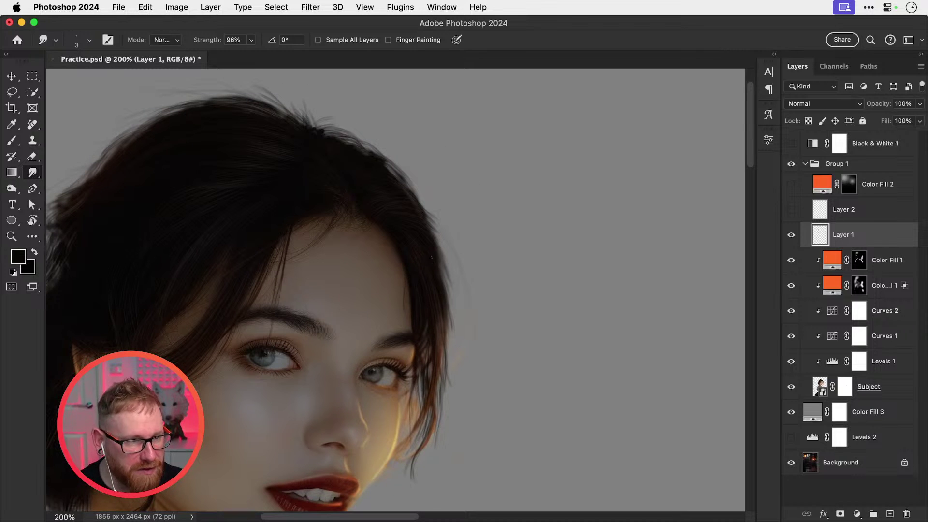
pyautogui.press(']')
pyautogui.moveTo(447, 307); pyautogui.dragTo(471, 380)
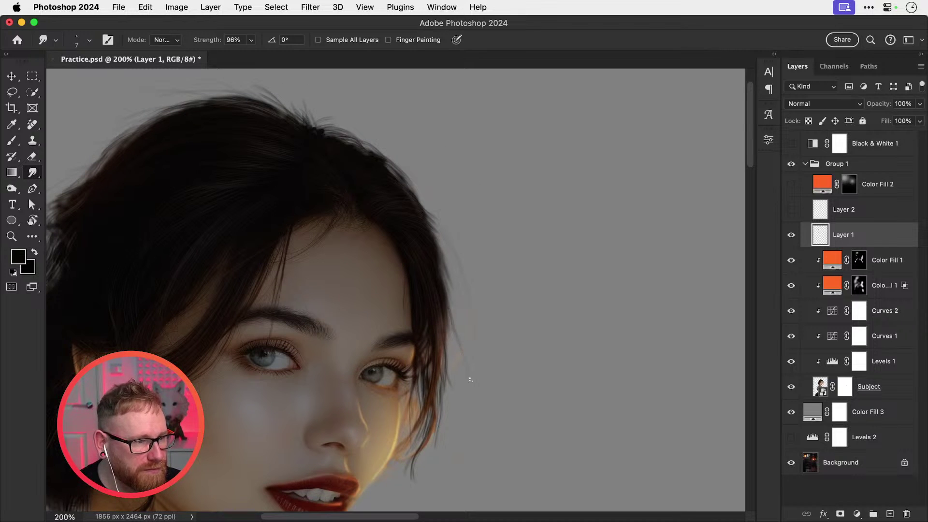
pyautogui.press('super+z')
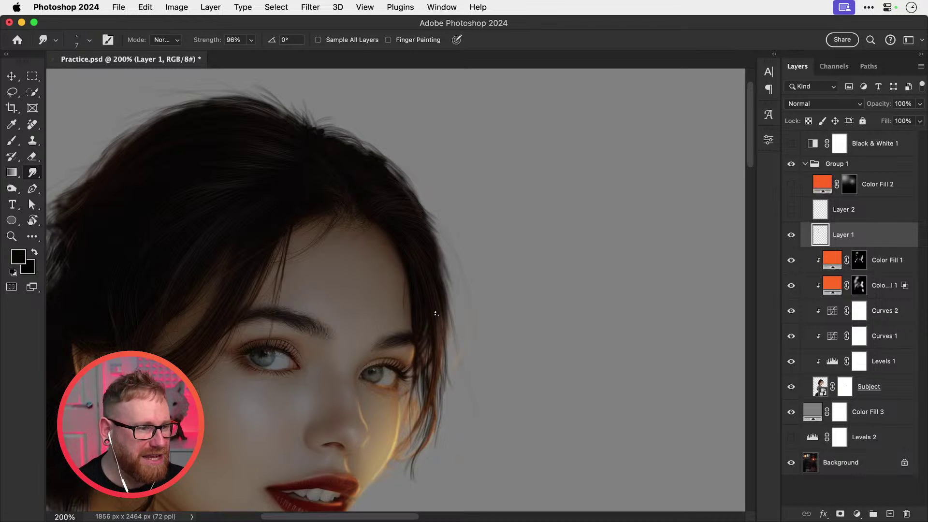
pyautogui.press('super+z')
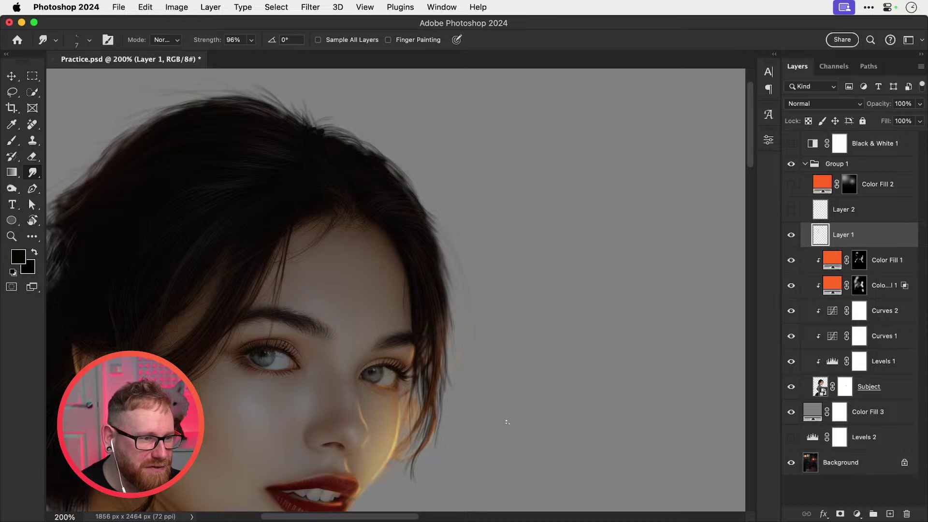
# Step: Smudge the hair edge beside the forehead outward and down into a thin strand, undoing the first attempt and redoing it
pyautogui.moveTo(446, 303); pyautogui.dragTo(507, 394)
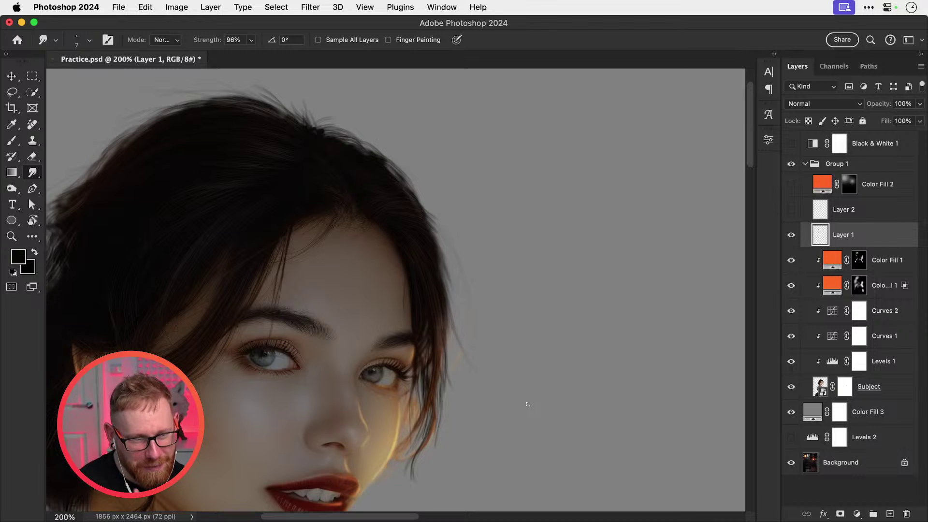
pyautogui.press('super+z')
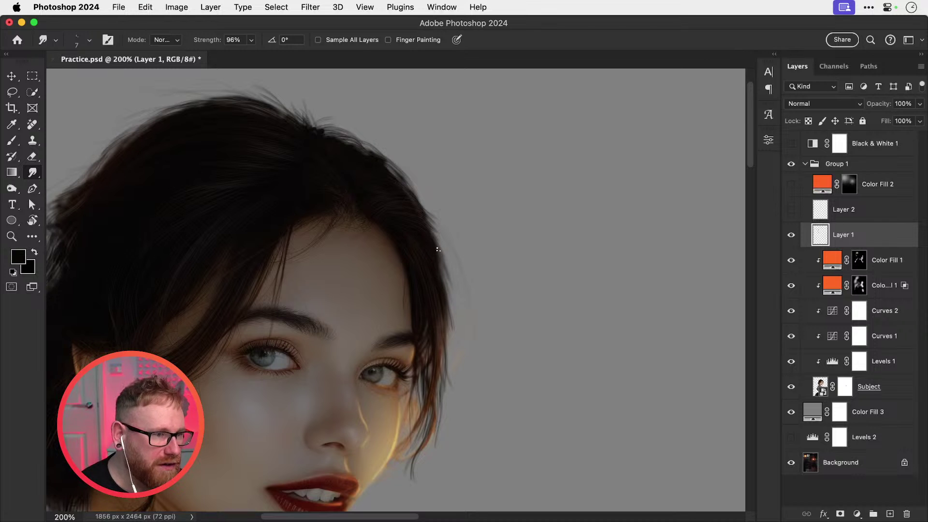
pyautogui.moveTo(438, 250); pyautogui.dragTo(474, 347)
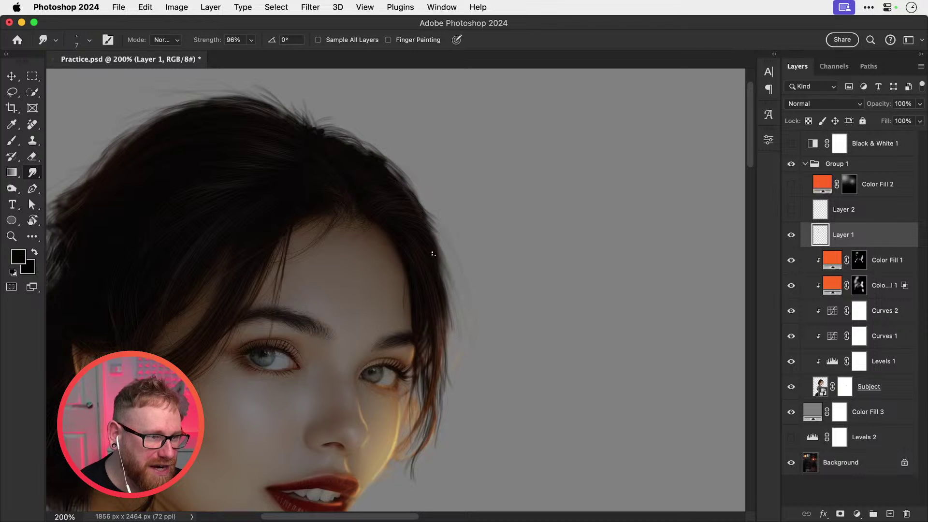
# Step: Smudge thin strands down from the hair edge beside the eye and cheek, undoing the first two strokes and redoing them
pyautogui.moveTo(438, 285); pyautogui.dragTo(478, 437)
pyautogui.moveTo(445, 328)
pyautogui.mouseDown()
pyautogui.moveTo(455, 370)
pyautogui.moveTo(447, 417)
pyautogui.mouseUp()
pyautogui.press('super+z')
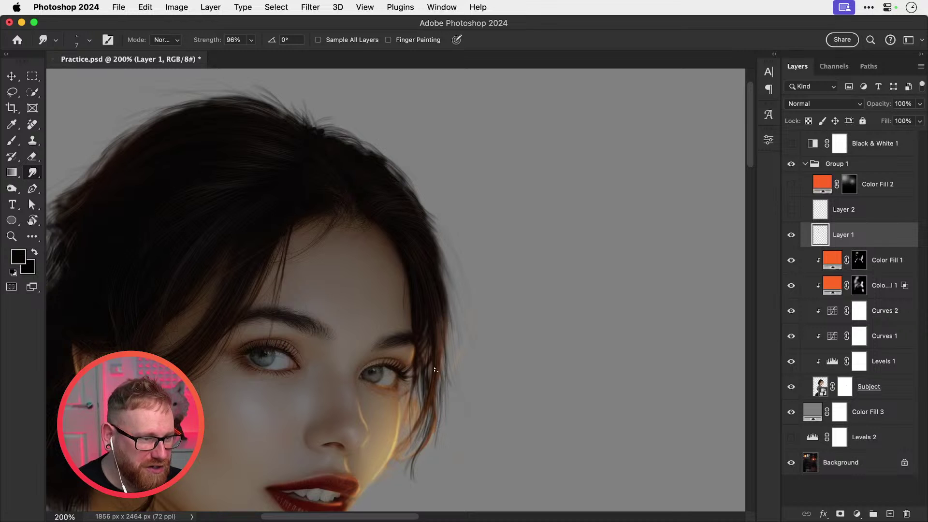
pyautogui.press('super+z')
pyautogui.moveTo(444, 367); pyautogui.dragTo(447, 427)
pyautogui.moveTo(447, 339); pyautogui.dragTo(439, 436)
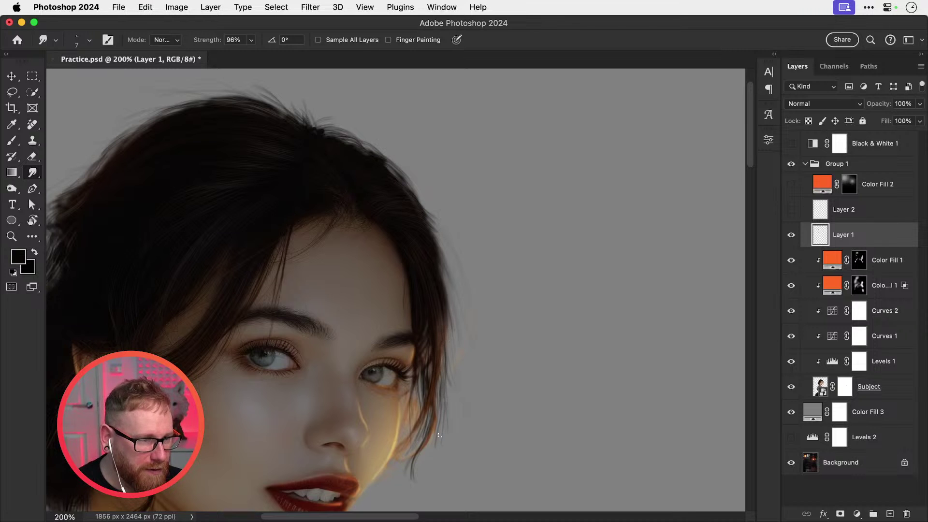
# Step: Smudge the hair edge beside the forehead and temple outward, undoing the unwanted strokes between attempts
pyautogui.moveTo(435, 248); pyautogui.dragTo(501, 309)
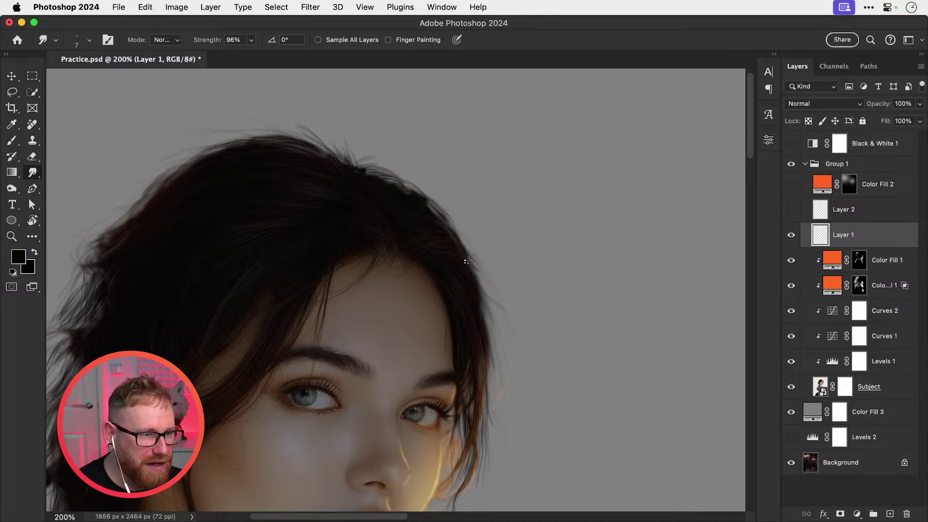
pyautogui.press('super+z')
pyautogui.moveTo(469, 262); pyautogui.dragTo(486, 290)
pyautogui.press('super+z')
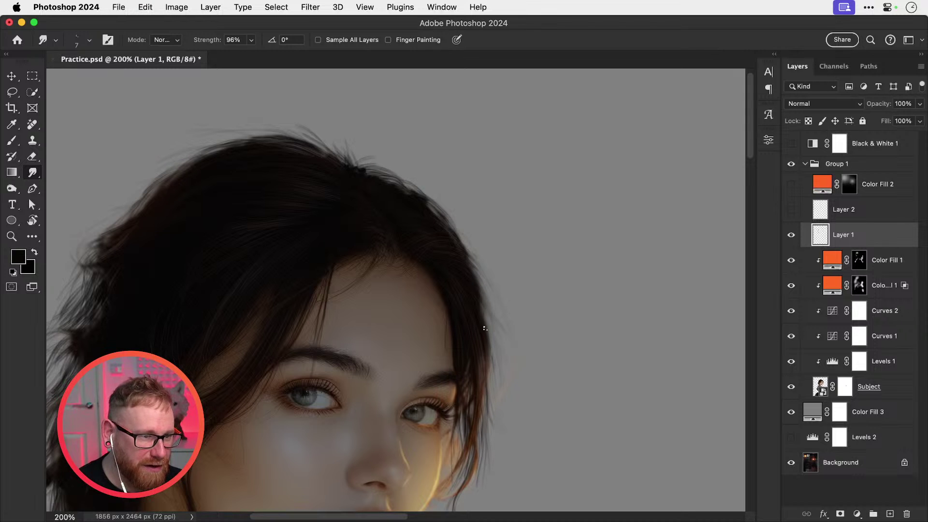
pyautogui.moveTo(487, 308); pyautogui.dragTo(524, 287)
# Step: Enlarge the Smudge brush to size 10 and pull wisps from the hair edge at the back of the head, undoing the first strokes
pyautogui.moveTo(409, 333); pyautogui.dragTo(565, 322)
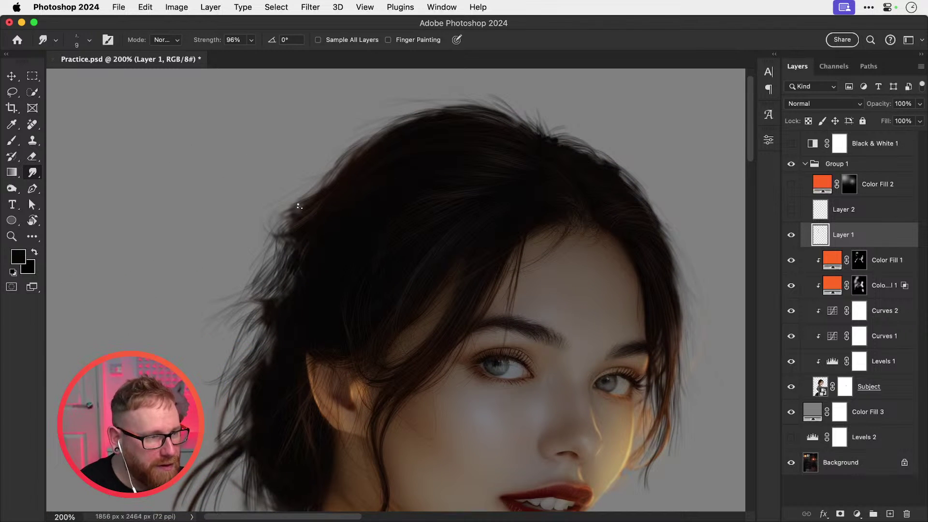
pyautogui.moveTo(296, 238); pyautogui.dragTo(280, 268)
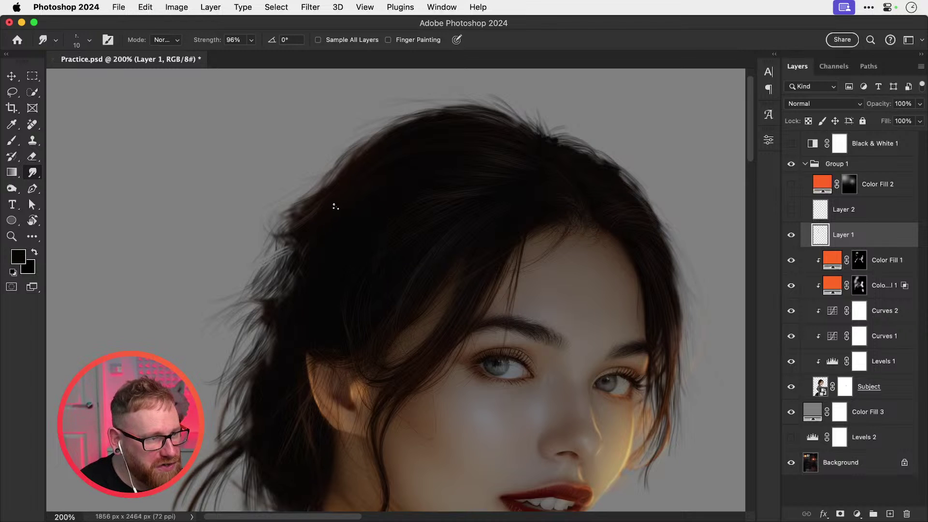
pyautogui.moveTo(309, 236); pyautogui.dragTo(266, 285)
pyautogui.moveTo(310, 233); pyautogui.dragTo(229, 291)
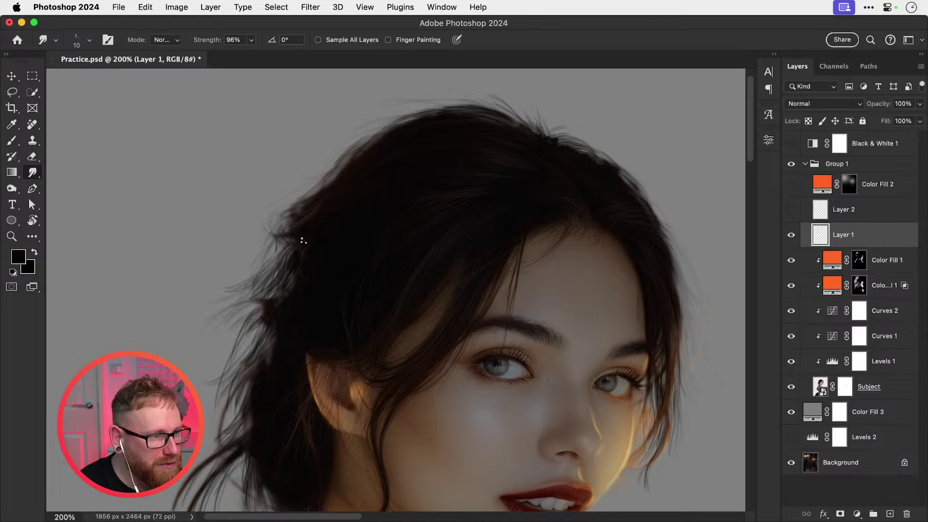
pyautogui.press('super+z')
pyautogui.press('super+z')
pyautogui.moveTo(304, 235)
pyautogui.mouseDown()
pyautogui.moveTo(260, 236)
pyautogui.moveTo(271, 253)
pyautogui.moveTo(284, 244)
pyautogui.mouseUp()
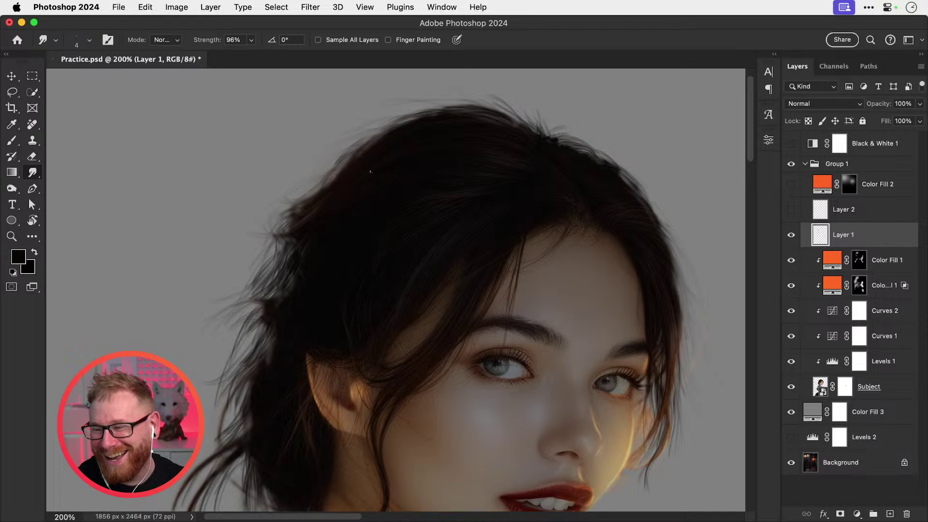
# Step: Smudge the painted strands inside the loose curved lock behind the neck, following the direction of the curl
pyautogui.moveTo(321, 294); pyautogui.dragTo(406, 174)
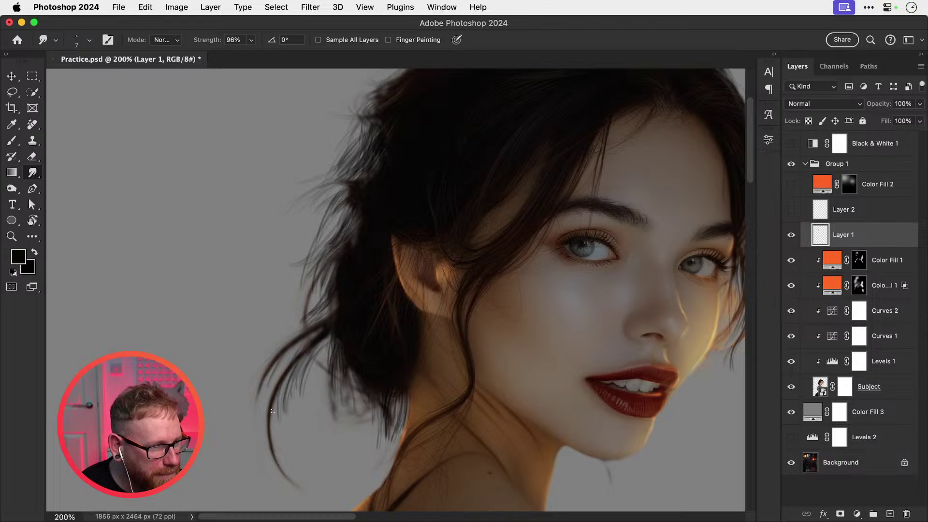
pyautogui.moveTo(274, 434); pyautogui.dragTo(300, 341)
pyautogui.press('super+plus')
pyautogui.press('super+plus')
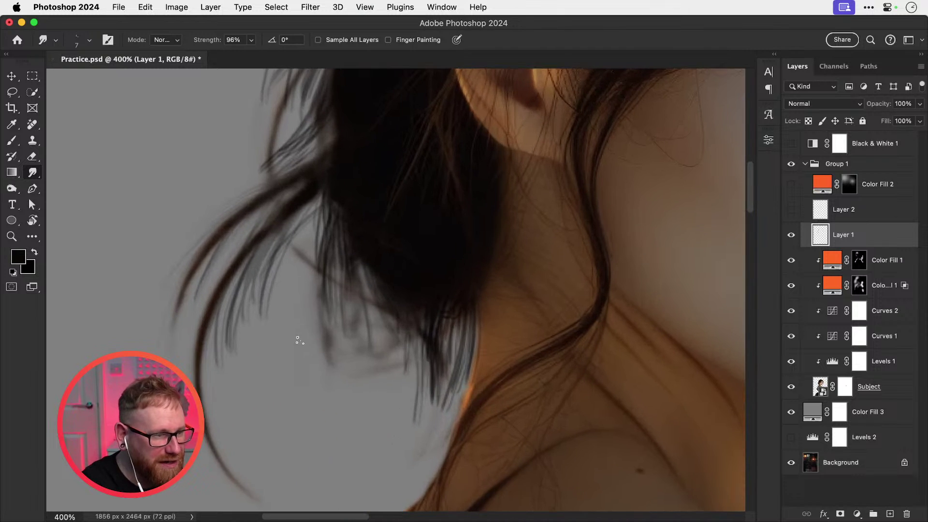
pyautogui.moveTo(356, 369)
pyautogui.mouseDown()
pyautogui.moveTo(399, 290)
pyautogui.moveTo(431, 269)
pyautogui.mouseUp()
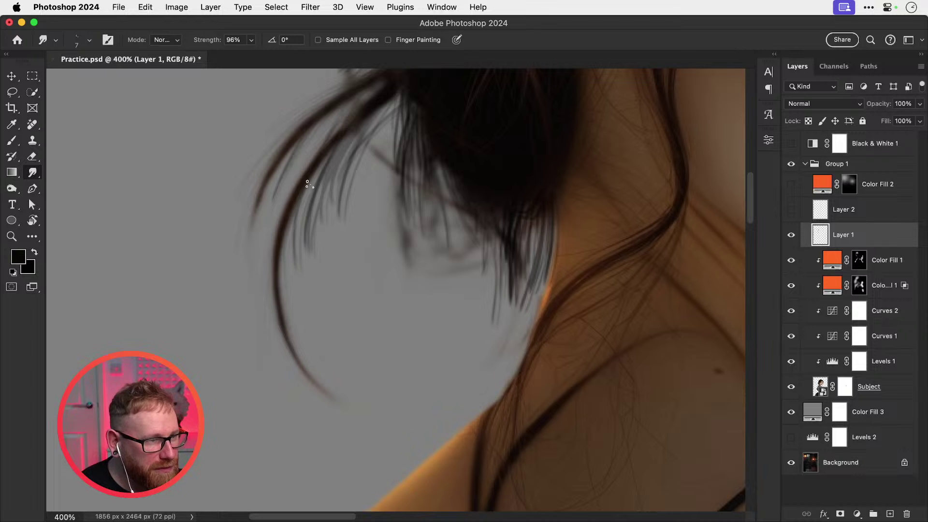
pyautogui.moveTo(310, 185); pyautogui.dragTo(293, 246)
pyautogui.moveTo(326, 153); pyautogui.dragTo(313, 225)
pyautogui.moveTo(350, 126); pyautogui.dragTo(331, 178)
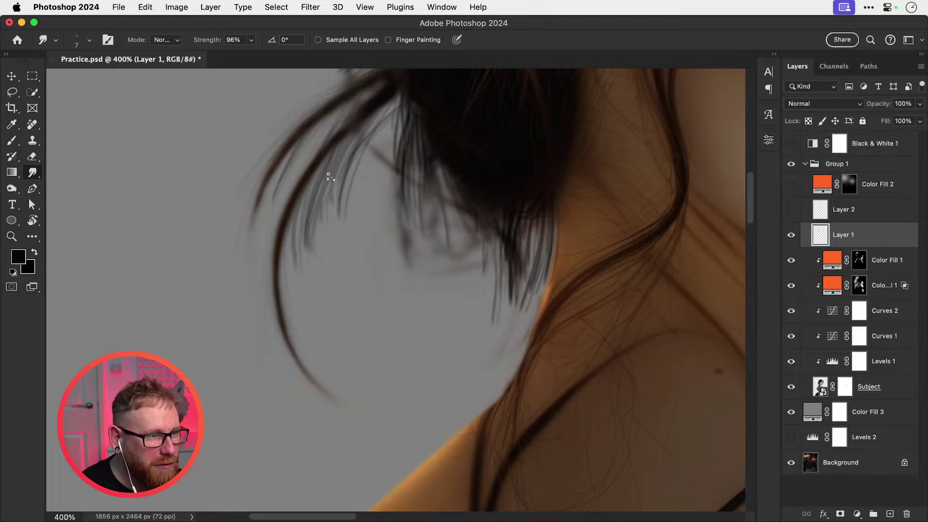
pyautogui.moveTo(364, 135); pyautogui.dragTo(345, 163)
# Step: Smudge the hair where the loose lock meets the bun downward, reducing the brush to size 5 and undoing unwanted strokes
pyautogui.moveTo(374, 273); pyautogui.dragTo(344, 373)
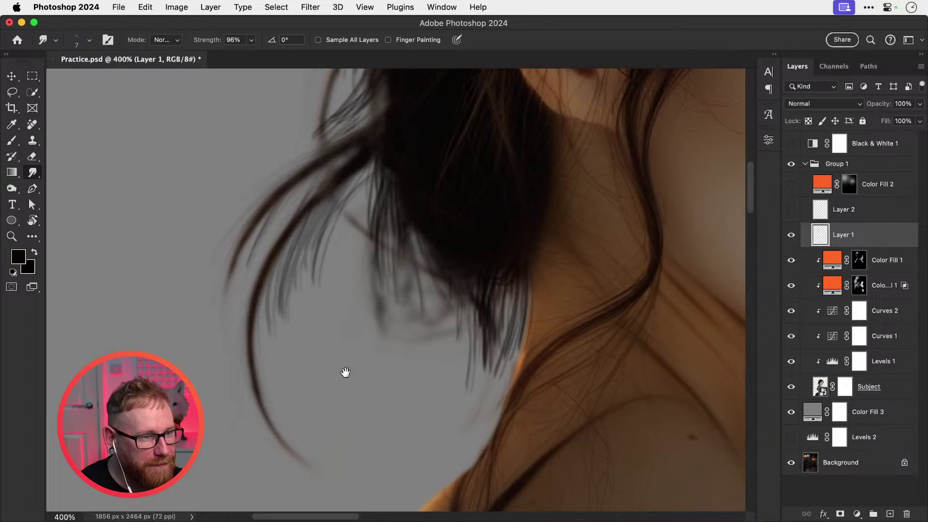
pyautogui.moveTo(370, 203); pyautogui.dragTo(351, 278)
pyautogui.press('super+z')
pyautogui.moveTo(371, 194); pyautogui.dragTo(352, 251)
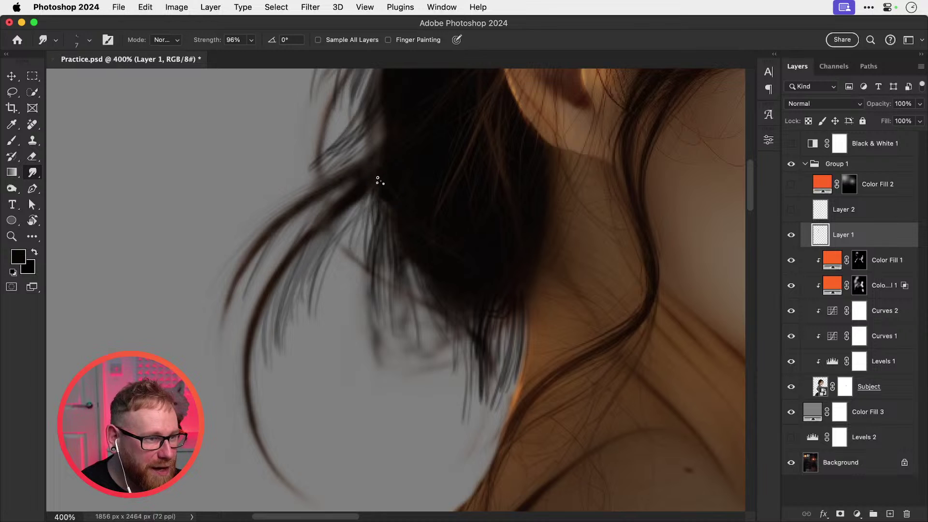
pyautogui.press('super+z')
pyautogui.moveTo(378, 176); pyautogui.dragTo(358, 242)
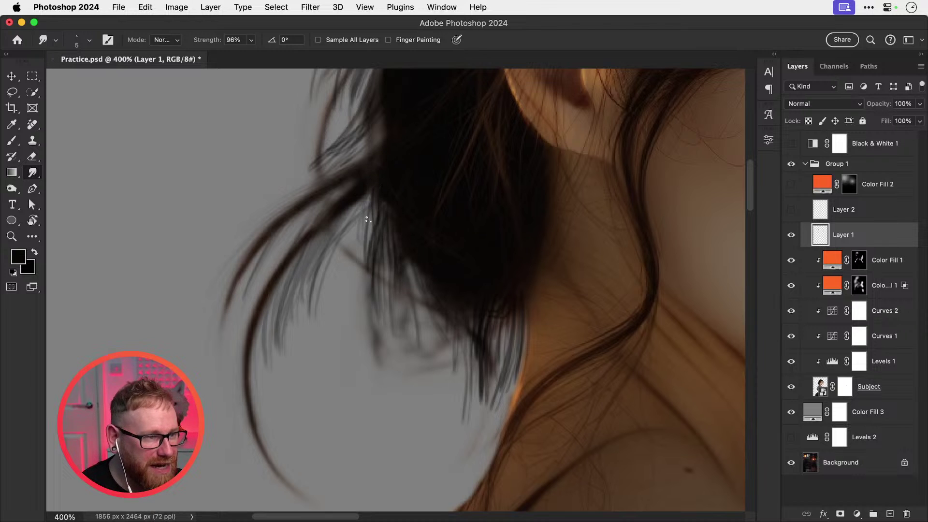
pyautogui.moveTo(376, 193); pyautogui.dragTo(378, 241)
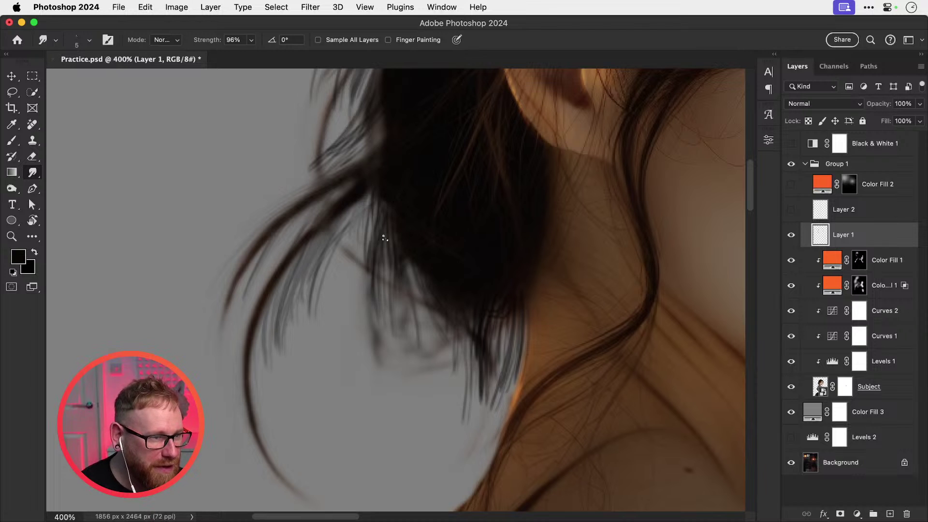
pyautogui.press('super+z')
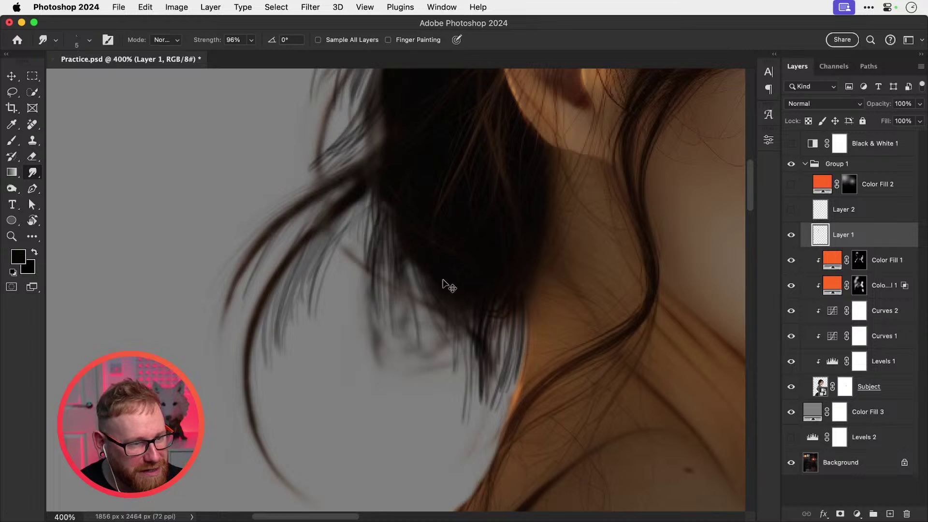
# Step: Switch to a soft Eraser at size 80 and fade the strand tips beneath the bun and inside the loose curved lock
pyautogui.press(']')
pyautogui.press(']')
pyautogui.press(']')
pyautogui.press(']')
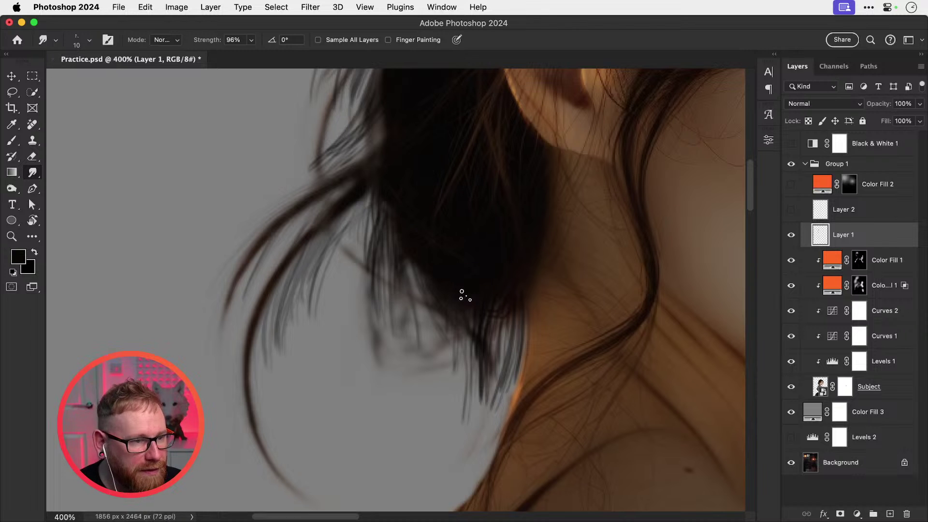
pyautogui.press('e')
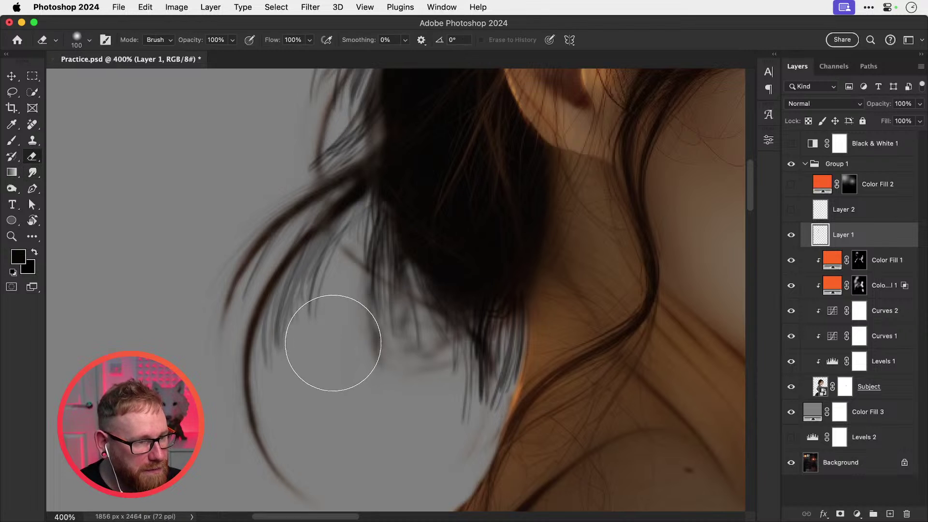
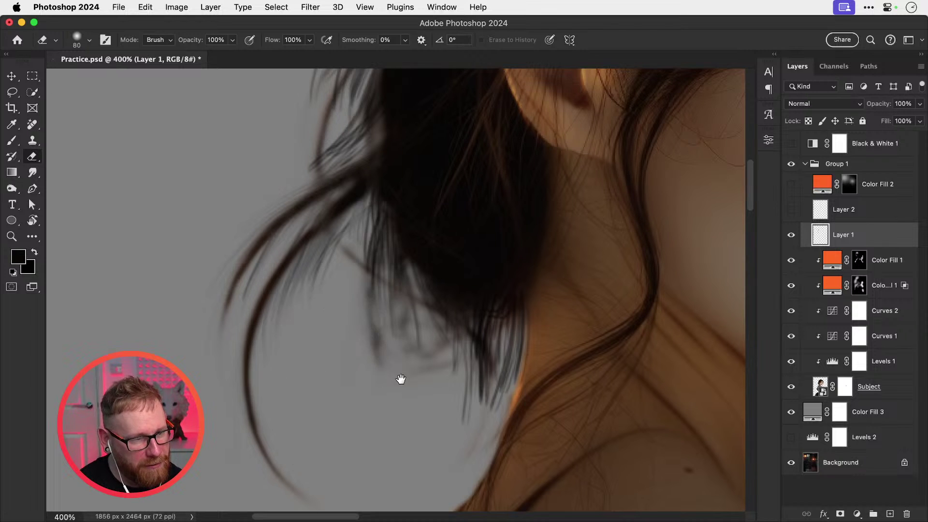
pyautogui.moveTo(400, 380); pyautogui.dragTo(393, 333)
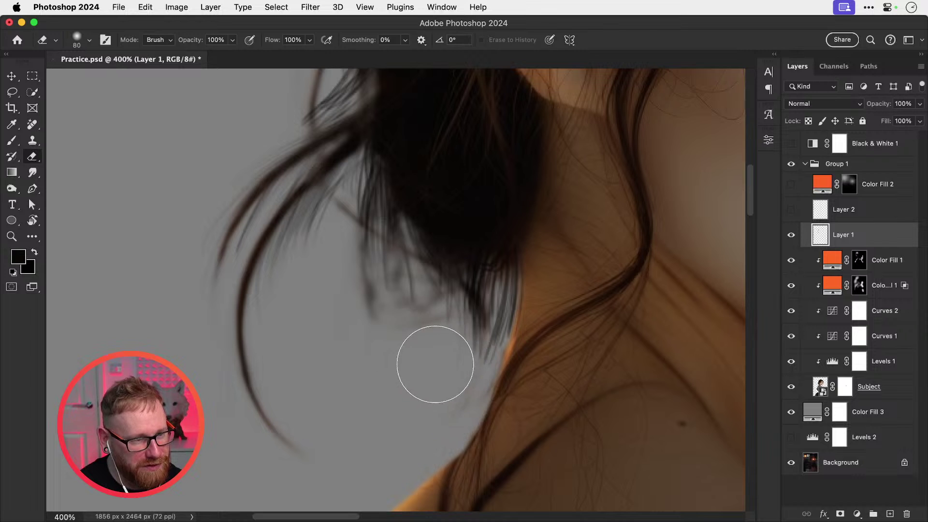
pyautogui.moveTo(434, 364)
pyautogui.mouseDown()
pyautogui.moveTo(434, 322)
pyautogui.moveTo(446, 371)
pyautogui.moveTo(468, 350)
pyautogui.mouseUp()
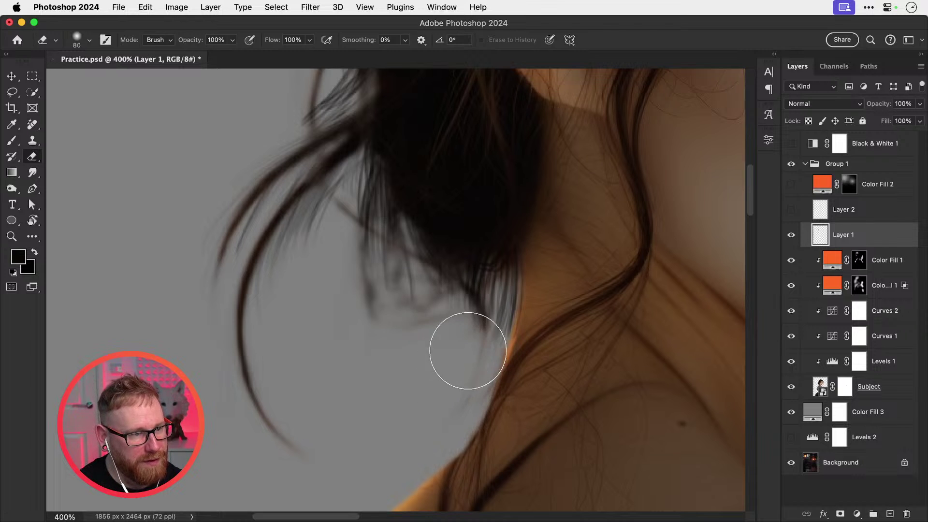
pyautogui.moveTo(322, 268)
pyautogui.mouseDown()
pyautogui.moveTo(318, 259)
pyautogui.moveTo(312, 278)
pyautogui.mouseUp()
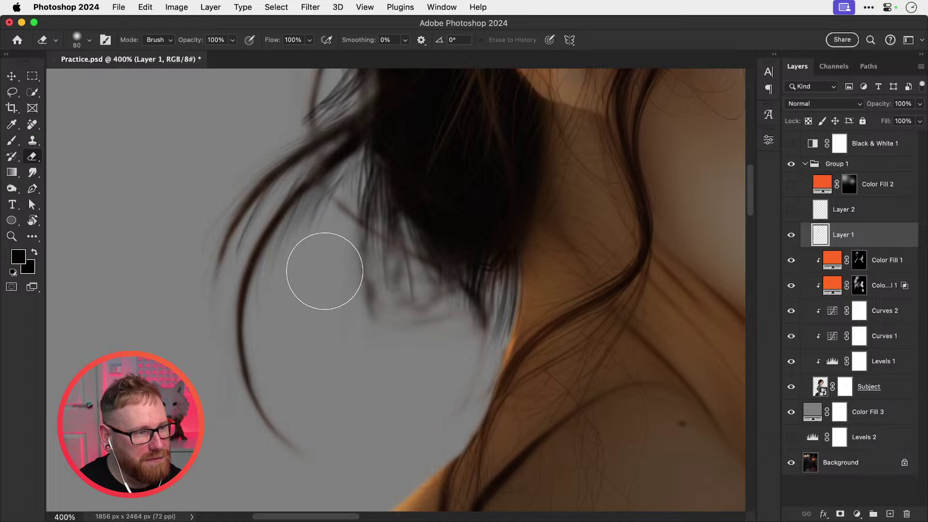
# Step: Enlarge the Eraser to size 125 and soften the outer ends of the flyaway hairs behind the head
pyautogui.press('super+minus')
pyautogui.moveTo(463, 284); pyautogui.dragTo(453, 400)
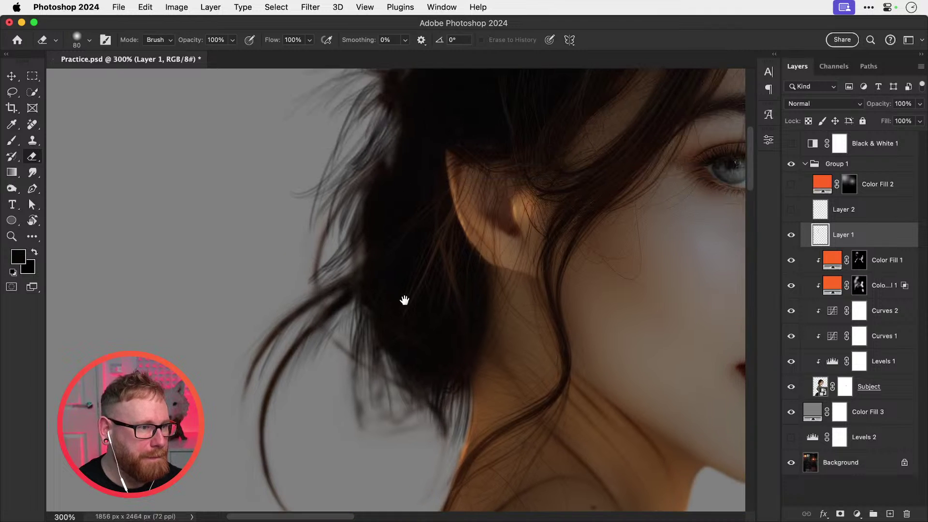
pyautogui.moveTo(404, 301); pyautogui.dragTo(403, 424)
pyautogui.press(']')
pyautogui.press(']')
pyautogui.press(']')
pyautogui.moveTo(294, 181); pyautogui.dragTo(270, 272)
pyautogui.moveTo(290, 195); pyautogui.dragTo(234, 379)
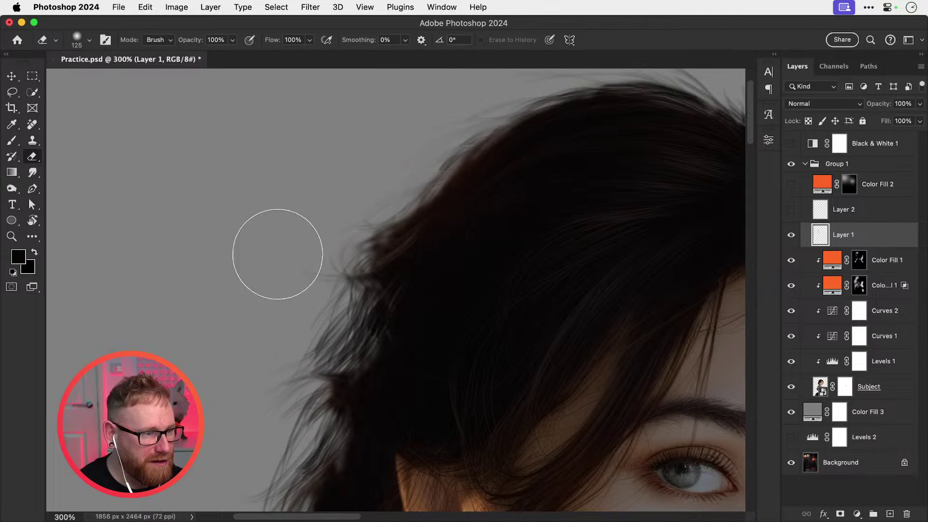
# Step: Erase the outer tips of the flyaway strands along the upper back and crown of the head
pyautogui.moveTo(279, 315)
pyautogui.mouseDown()
pyautogui.moveTo(271, 333)
pyautogui.moveTo(283, 258)
pyautogui.mouseUp()
pyautogui.moveTo(349, 169); pyautogui.dragTo(294, 241)
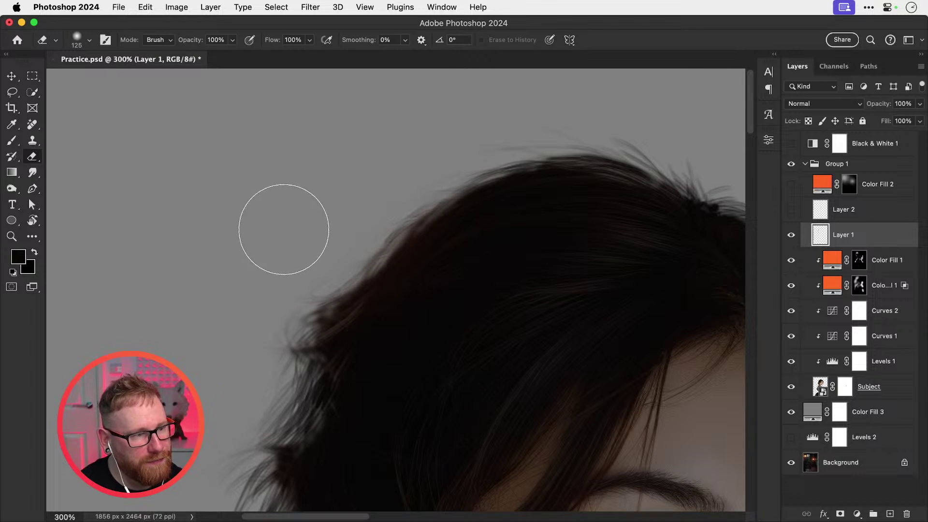
pyautogui.moveTo(408, 224); pyautogui.dragTo(210, 298)
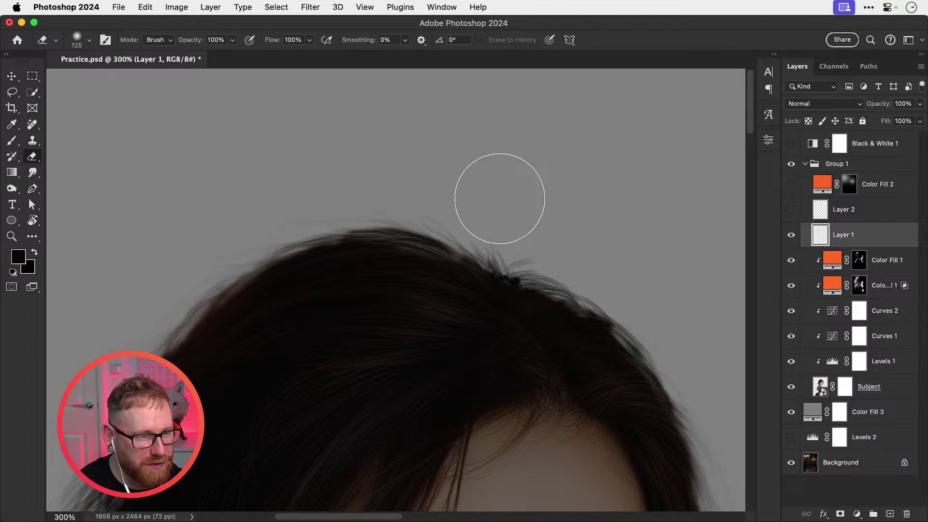
pyautogui.moveTo(634, 230)
pyautogui.mouseDown()
pyautogui.moveTo(423, 191)
pyautogui.moveTo(366, 164)
pyautogui.mouseUp()
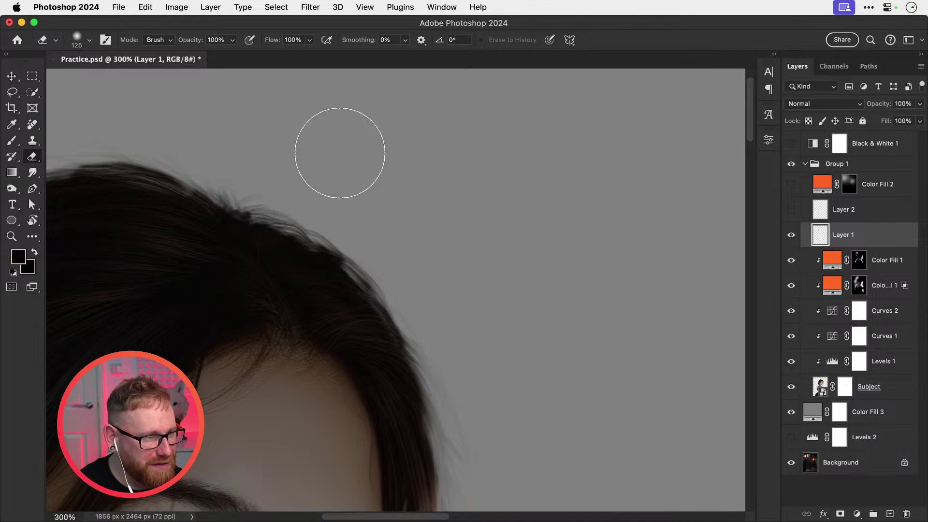
# Step: Fade the ends of the wisps beside the forehead and cheek with the soft Eraser
pyautogui.moveTo(505, 310); pyautogui.dragTo(471, 136)
pyautogui.moveTo(478, 274); pyautogui.dragTo(481, 221)
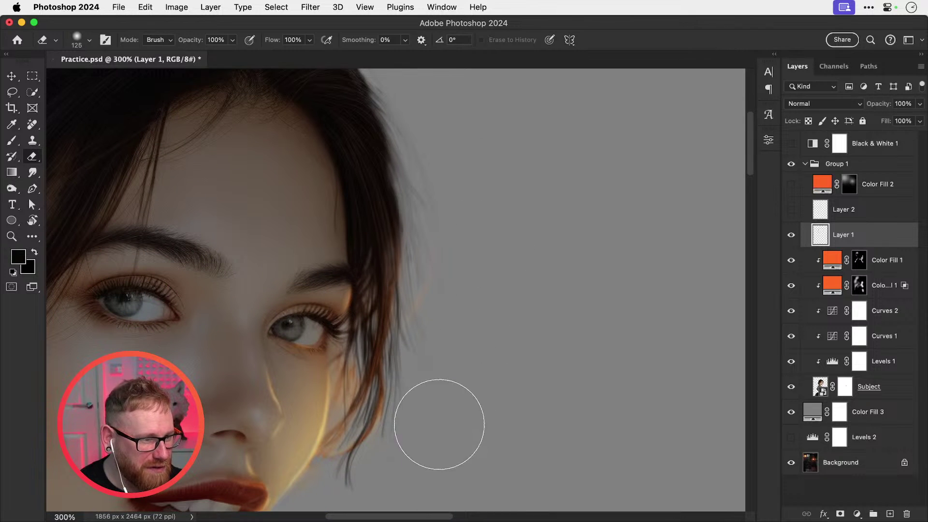
pyautogui.moveTo(448, 435)
pyautogui.mouseDown()
pyautogui.moveTo(450, 377)
pyautogui.moveTo(483, 302)
pyautogui.moveTo(485, 327)
pyautogui.mouseUp()
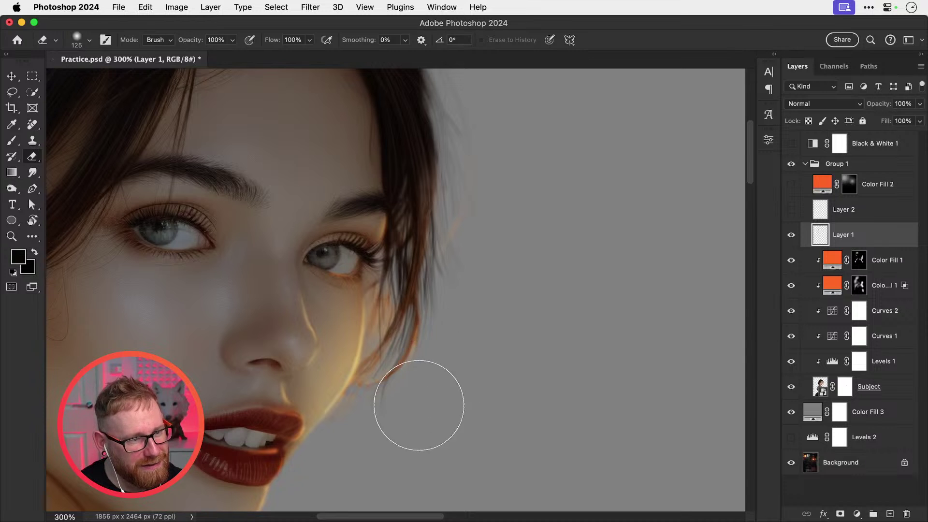
# Step: Target the Subject mask and hide the tip of the loose curved lock behind the neck with a black size 15 Brush
pyautogui.press('super+minus')
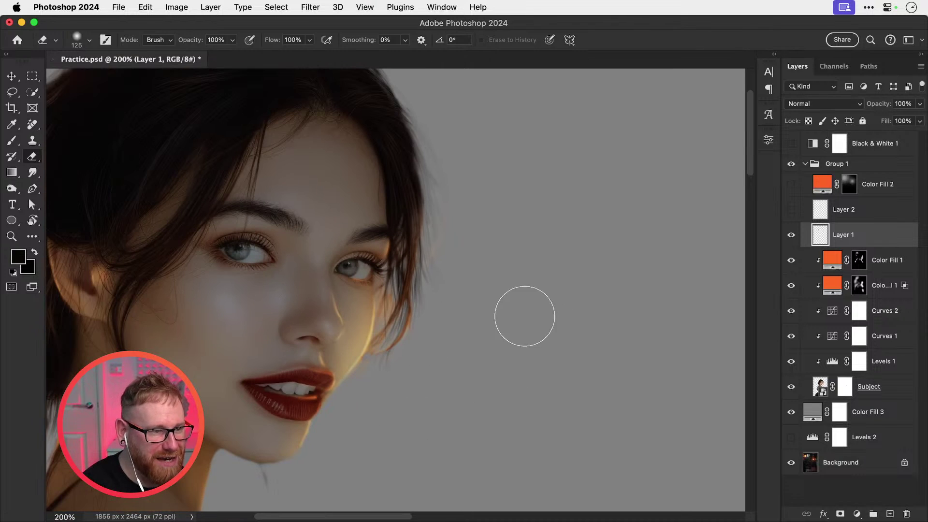
pyautogui.moveTo(471, 303); pyautogui.dragTo(614, 291)
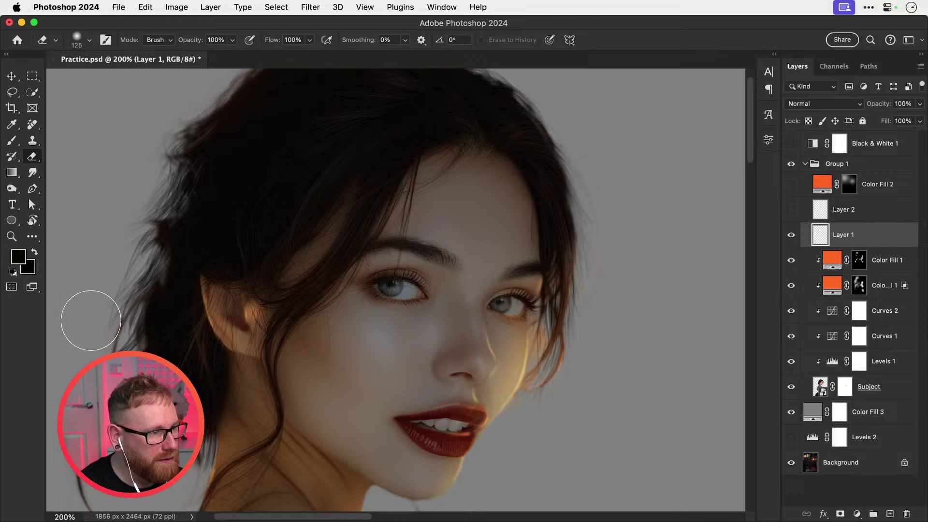
pyautogui.moveTo(213, 346); pyautogui.dragTo(424, 231)
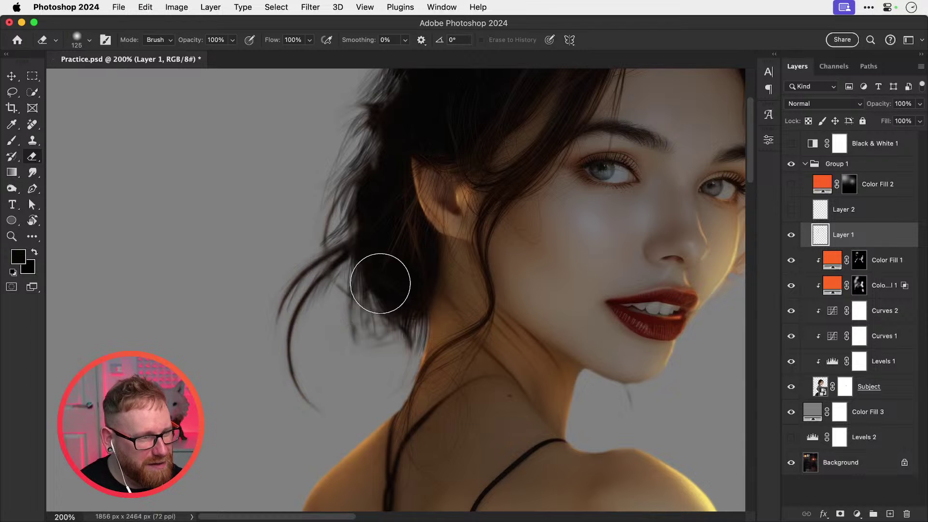
pyautogui.click(846, 394)
pyautogui.press('b')
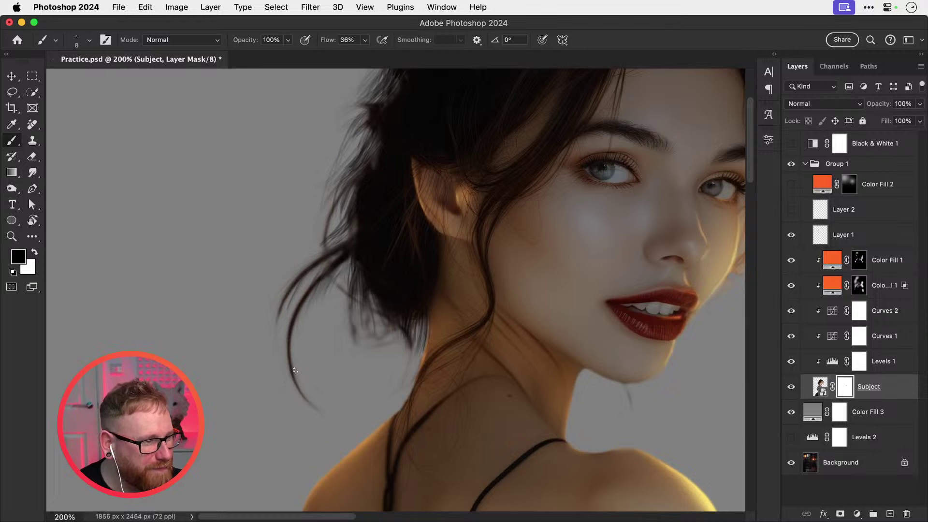
pyautogui.press(']')
pyautogui.press(']')
pyautogui.press(']')
pyautogui.press(']')
pyautogui.press('[')
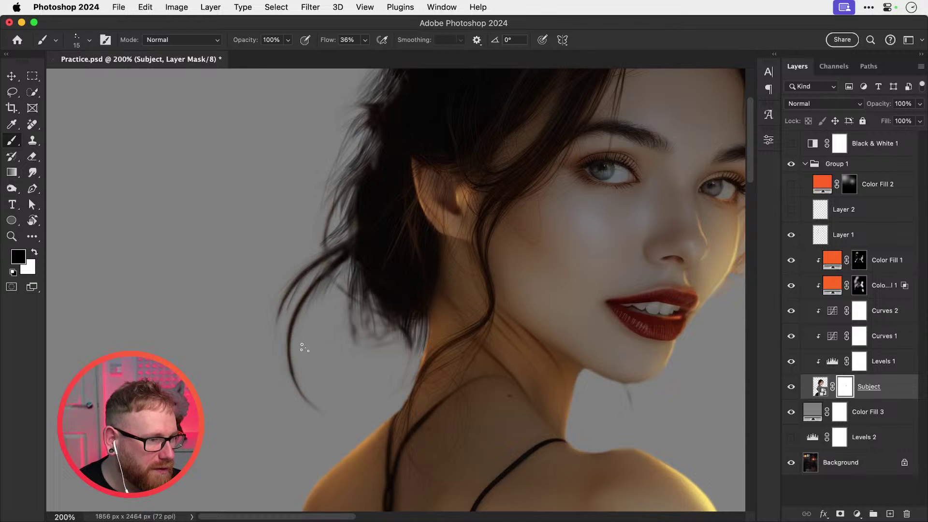
pyautogui.moveTo(304, 348); pyautogui.dragTo(317, 387)
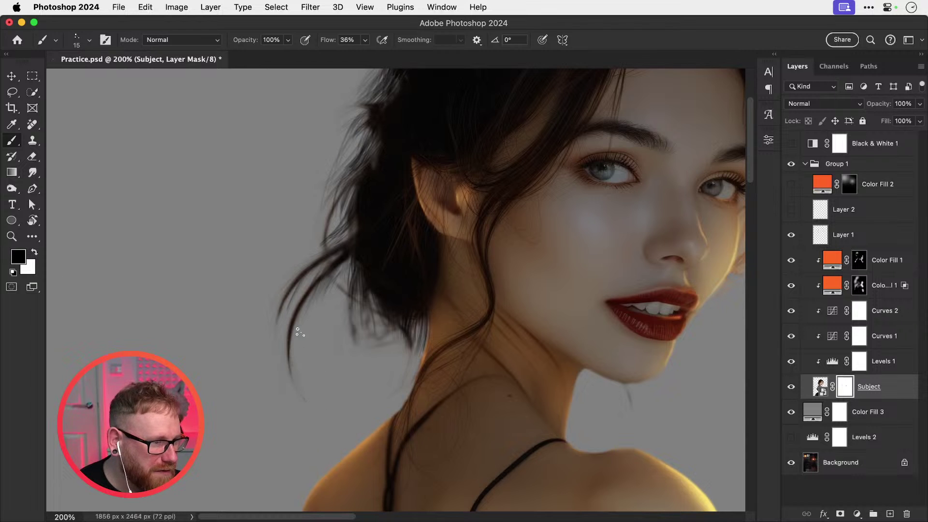
# Step: Try to thin the remaining curve of the loose lock on the mask with the size 15 Brush
pyautogui.moveTo(300, 332); pyautogui.dragTo(294, 377)
pyautogui.moveTo(314, 296); pyautogui.dragTo(300, 322)
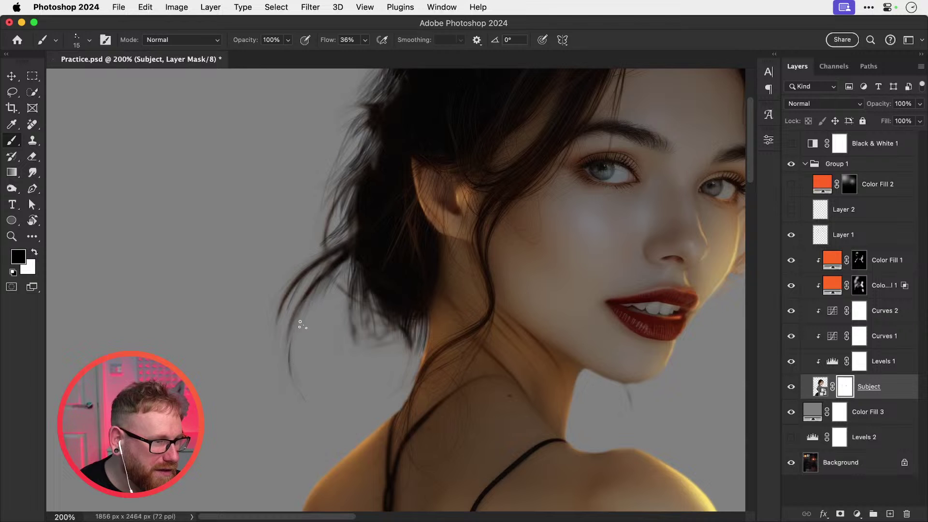
pyautogui.press('super+z')
pyautogui.press('super+z')
pyautogui.press('super+z')
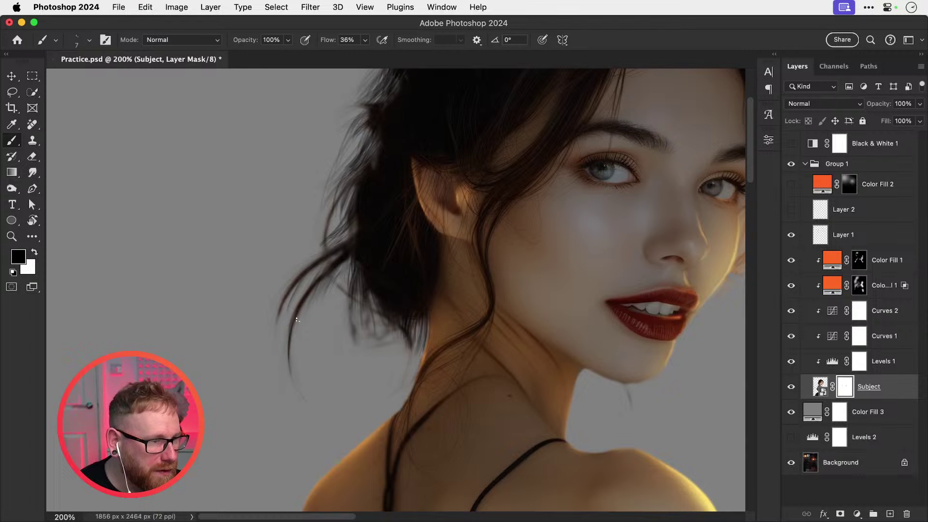
# Step: Thin the loose curved lock on the Subject mask with a size 7 Brush and undo the last size 10 stroke
pyautogui.moveTo(300, 307); pyautogui.dragTo(286, 379)
pyautogui.moveTo(299, 306); pyautogui.dragTo(289, 369)
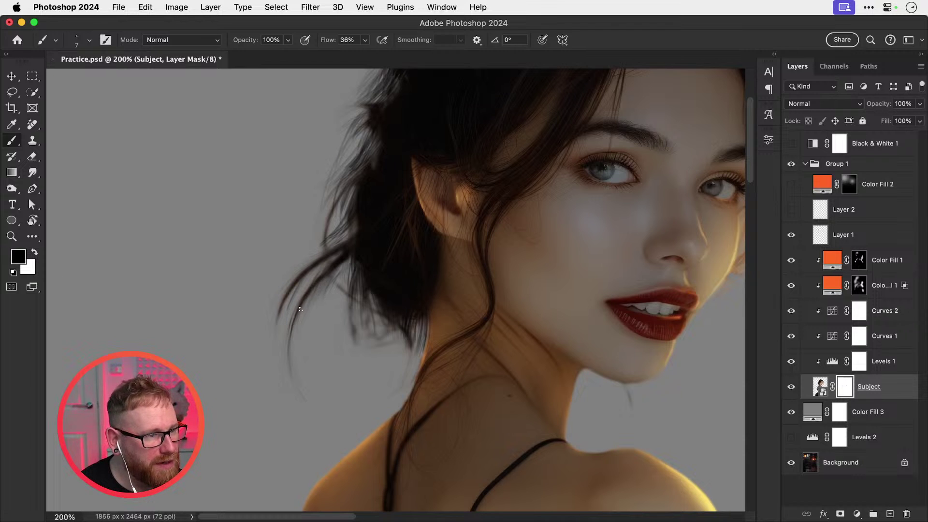
pyautogui.moveTo(318, 277)
pyautogui.mouseDown()
pyautogui.moveTo(296, 315)
pyautogui.moveTo(277, 296)
pyautogui.moveTo(280, 357)
pyautogui.moveTo(319, 300)
pyautogui.moveTo(279, 352)
pyautogui.mouseUp()
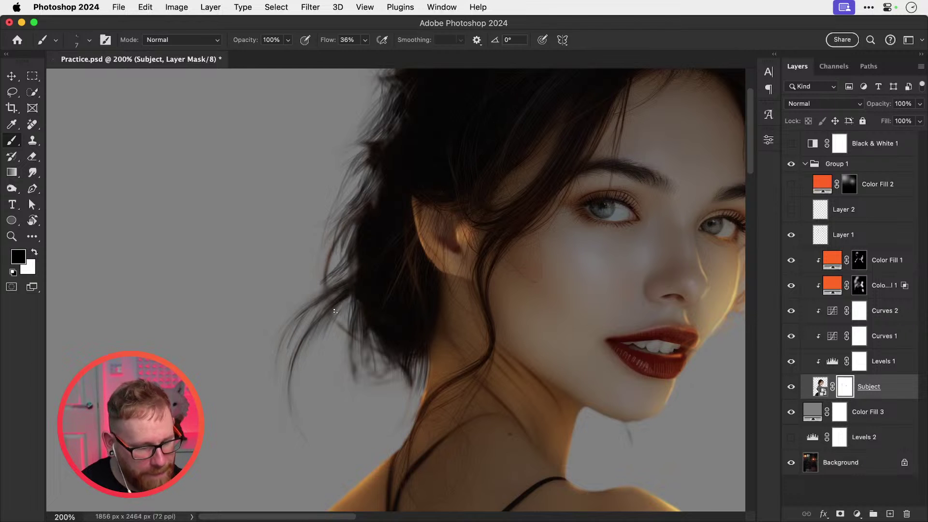
pyautogui.moveTo(329, 296); pyautogui.dragTo(352, 279)
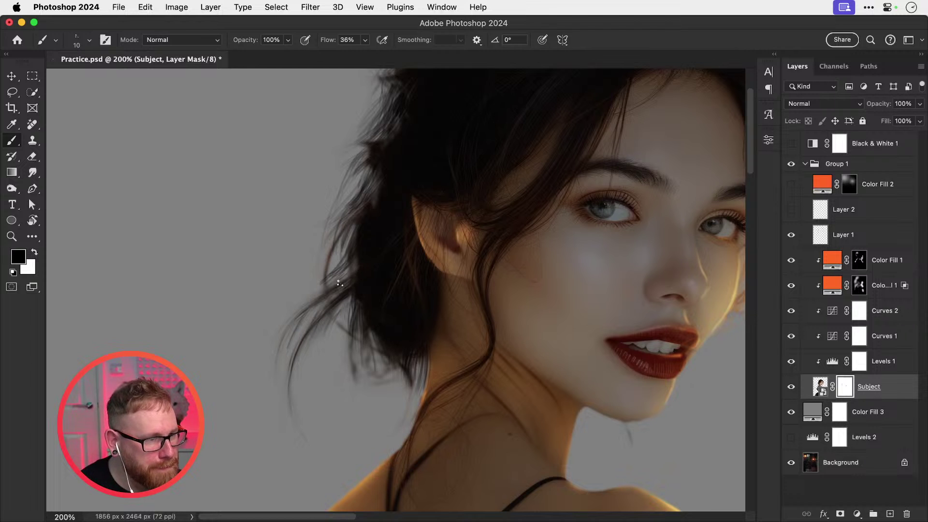
pyautogui.press('super+z')
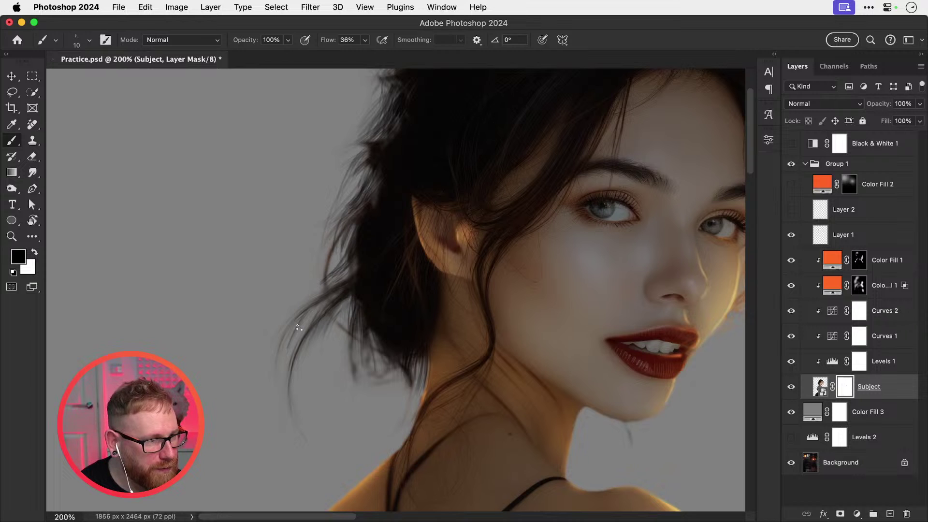
# Step: Make Layer 1 active again and switch to the Brush for painting hair behind the head
pyautogui.moveTo(359, 319); pyautogui.dragTo(334, 394)
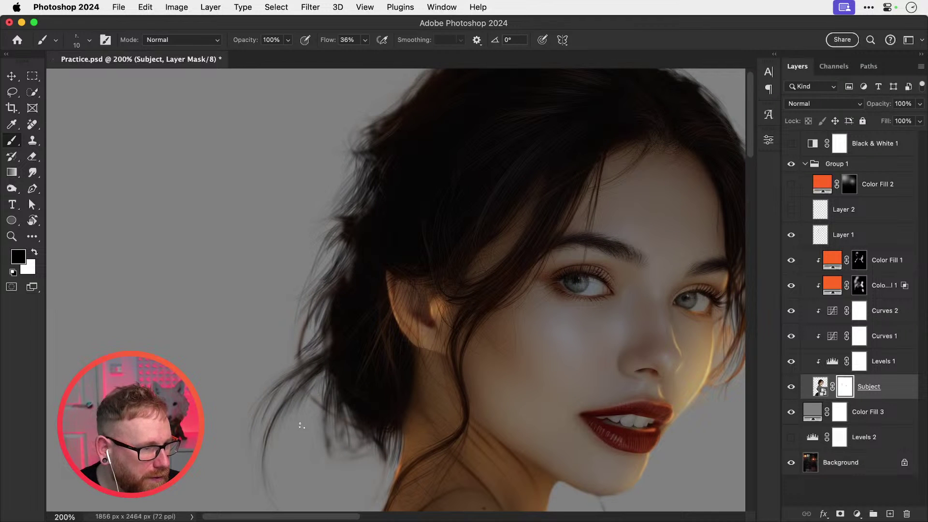
pyautogui.press('e')
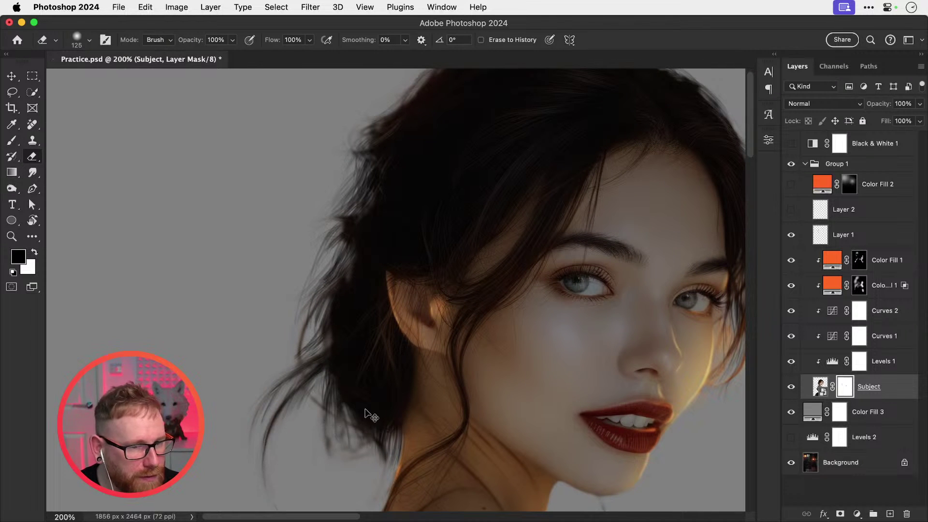
pyautogui.click(843, 234)
pyautogui.moveTo(465, 272); pyautogui.dragTo(373, 287)
pyautogui.press('b')
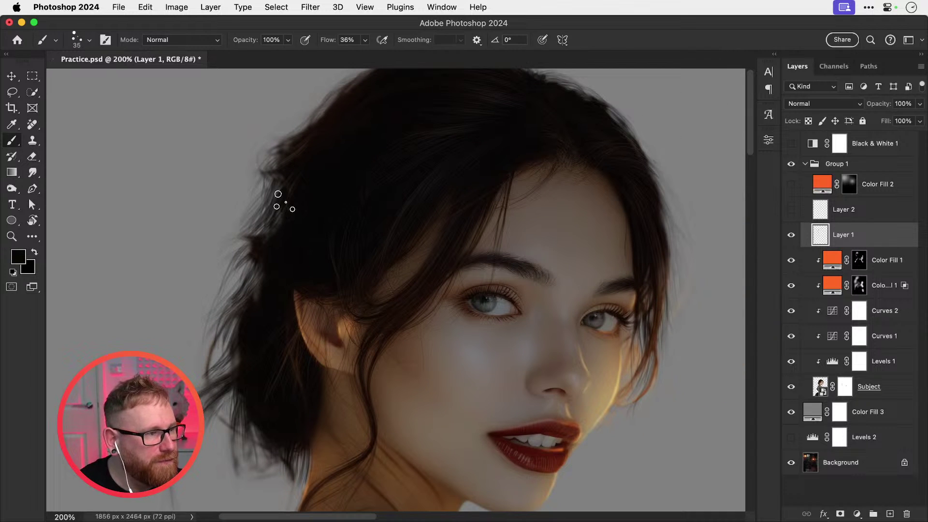
# Step: Try painting hair strands down the back of the head with the Brush at size 40
pyautogui.press(']')
pyautogui.moveTo(294, 186); pyautogui.dragTo(270, 223)
pyautogui.press('super+z')
pyautogui.moveTo(286, 187); pyautogui.dragTo(267, 227)
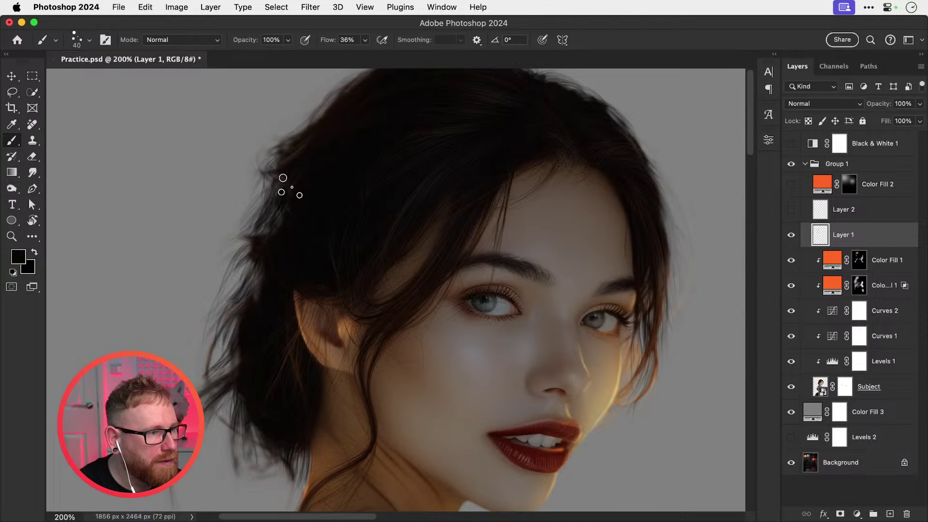
pyautogui.press('super+z')
# Step: Paint dark hair strands along the back of the head and bun with a size 25 Brush, undoing the last change
pyautogui.press('[')
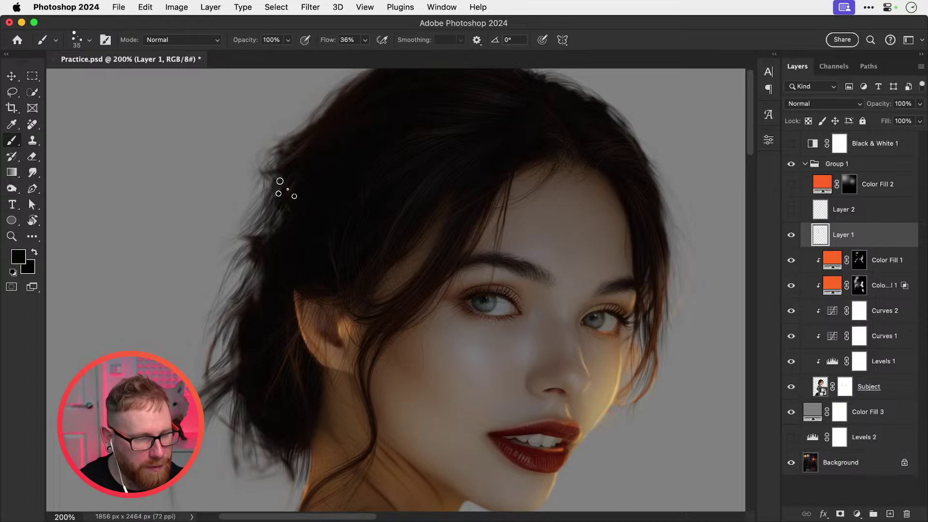
pyautogui.press('[')
pyautogui.press('[')
pyautogui.moveTo(285, 186)
pyautogui.mouseDown()
pyautogui.moveTo(256, 220)
pyautogui.moveTo(233, 305)
pyautogui.mouseUp()
pyautogui.moveTo(273, 247); pyautogui.dragTo(235, 299)
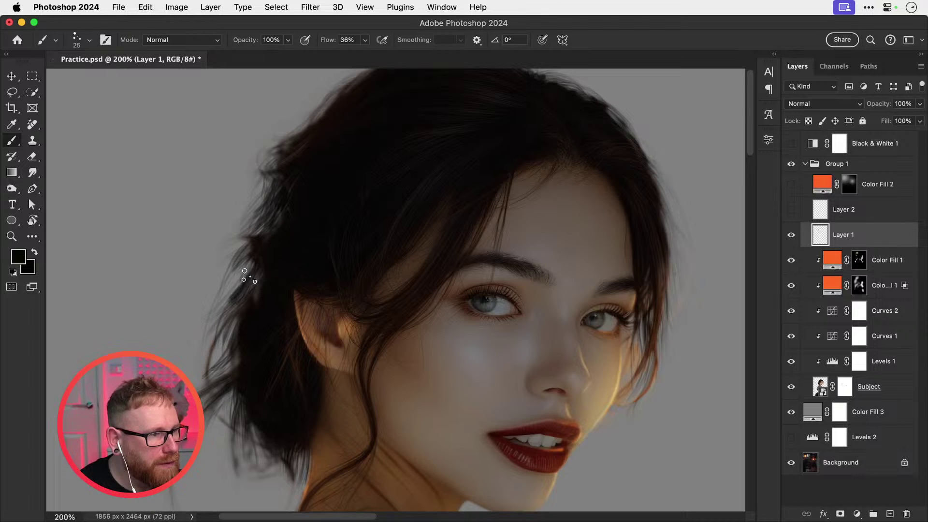
pyautogui.moveTo(257, 269); pyautogui.dragTo(216, 323)
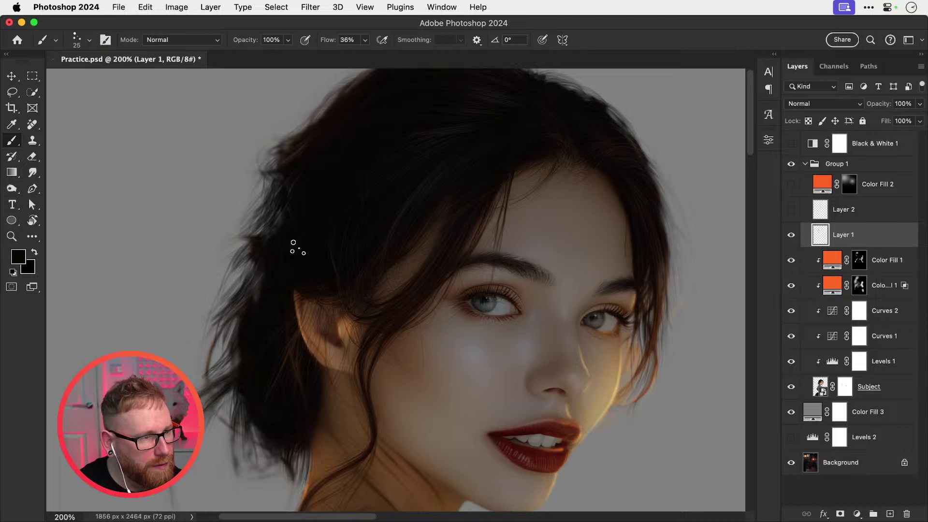
pyautogui.press('e')
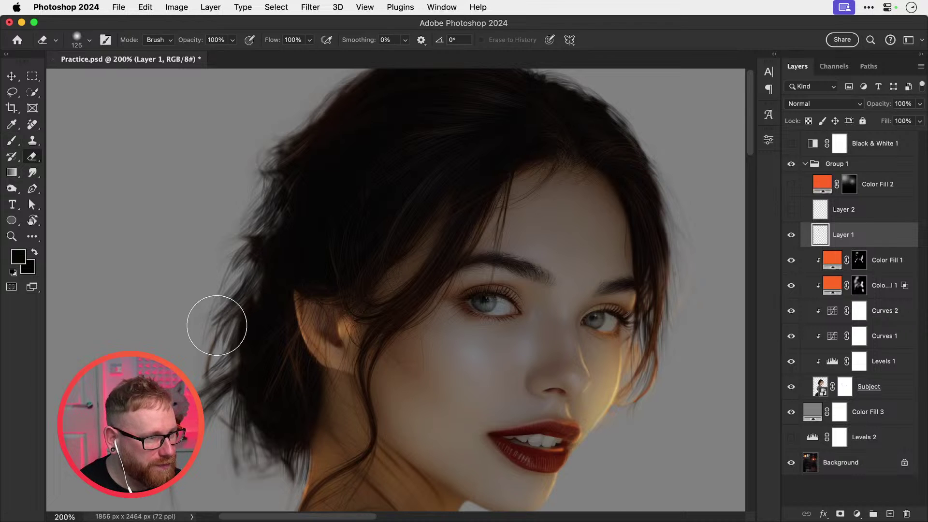
pyautogui.press('super+z')
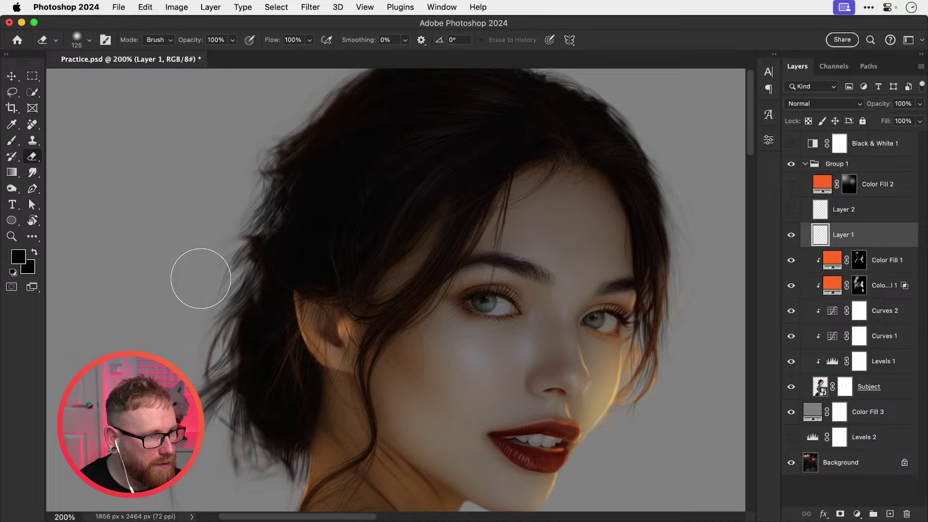
# Step: Reduce the Brush to size 10 and paint fine hairs along the upper back of the head
pyautogui.press('super+minus')
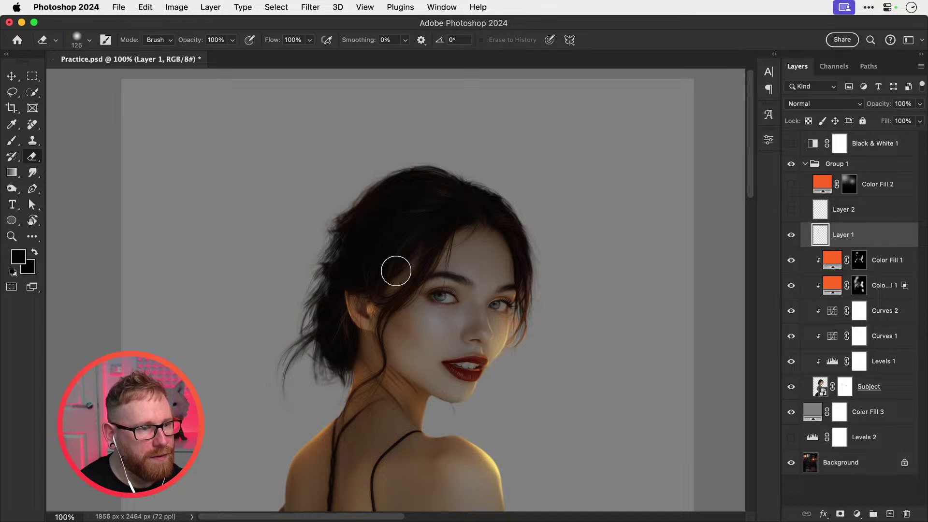
pyautogui.moveTo(393, 271); pyautogui.dragTo(361, 265)
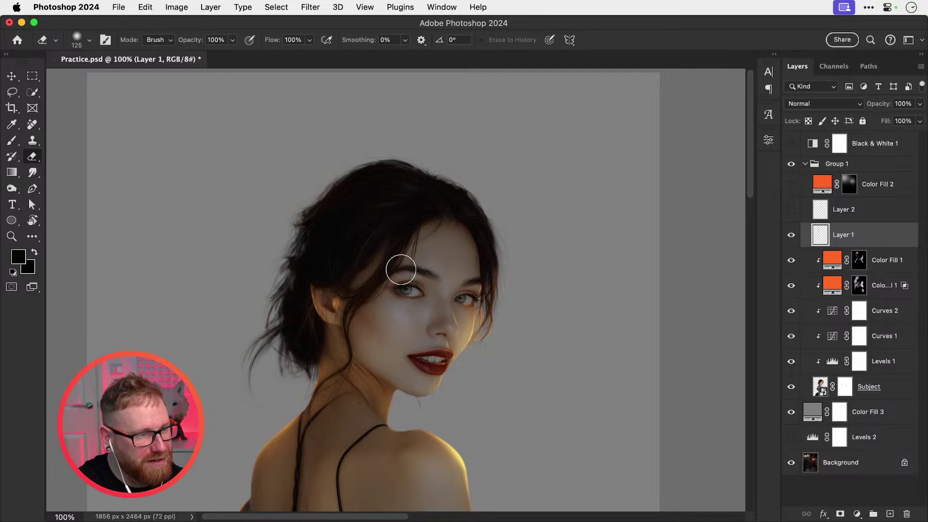
pyautogui.press('super+plus')
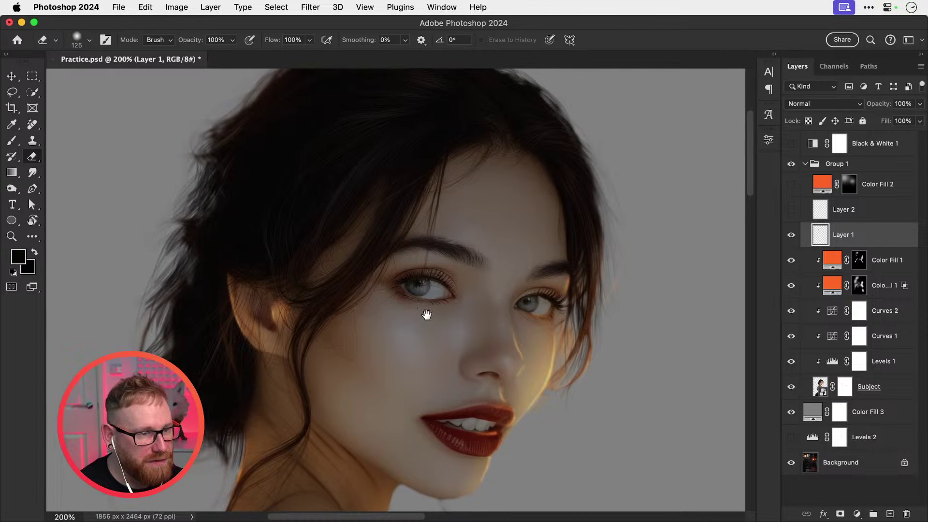
pyautogui.moveTo(427, 315); pyautogui.dragTo(453, 328)
pyautogui.moveTo(237, 257); pyautogui.dragTo(255, 270)
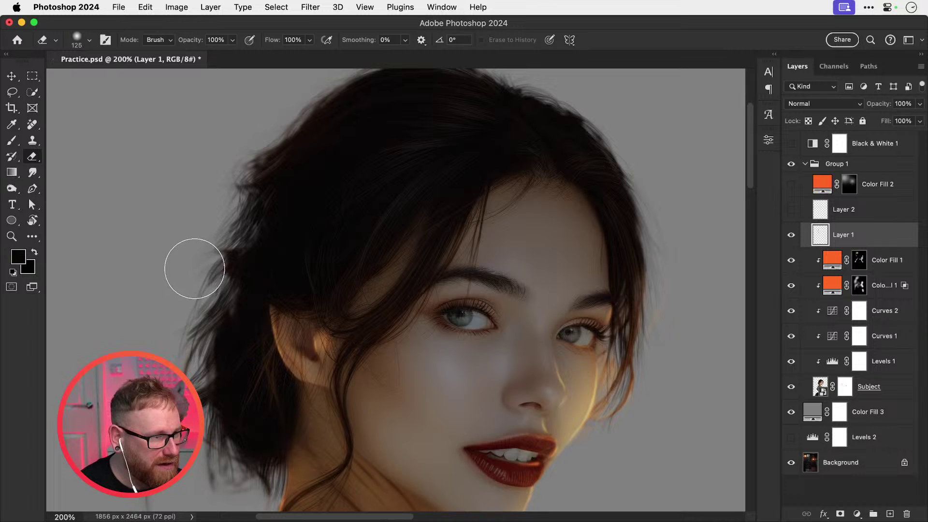
pyautogui.moveTo(334, 177); pyautogui.dragTo(350, 281)
pyautogui.press('b')
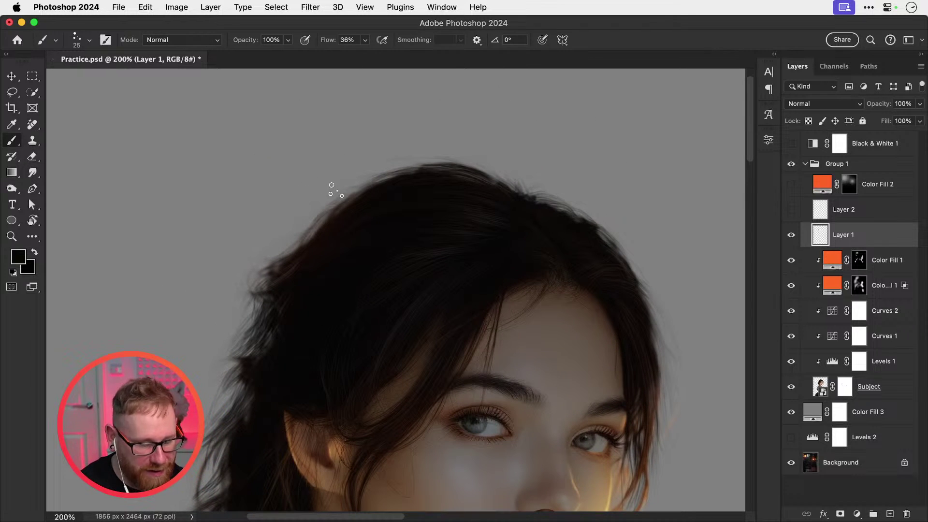
pyautogui.press('[')
pyautogui.press('[')
pyautogui.press('[')
pyautogui.press(']')
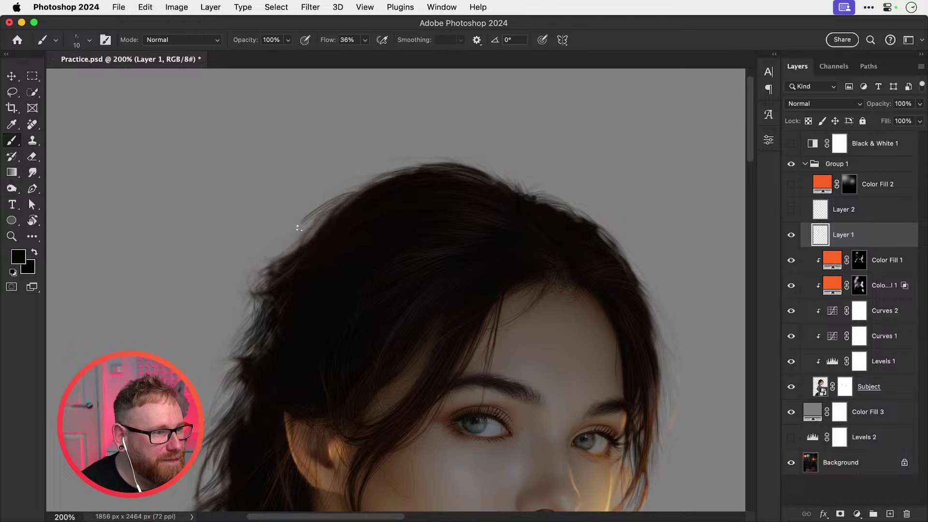
# Step: Lower the Brush flow to 4% and paint faint flyaway hairs along the crown and at the parting
pyautogui.click(365, 40)
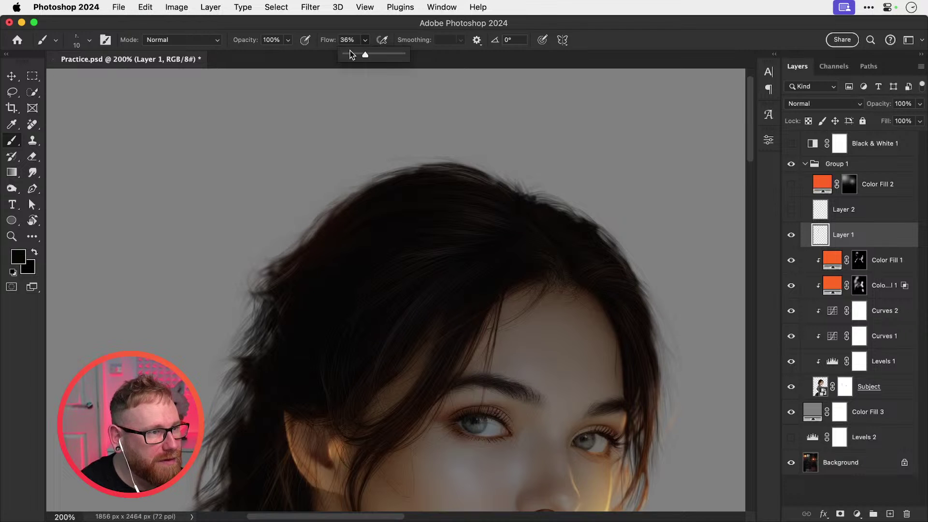
pyautogui.moveTo(346, 55); pyautogui.dragTo(348, 54)
pyautogui.click(353, 209)
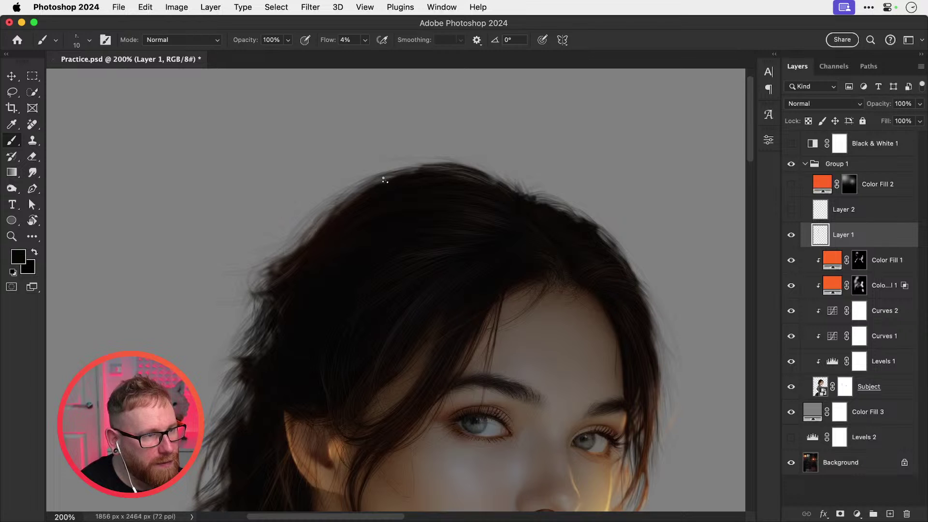
pyautogui.moveTo(377, 242); pyautogui.dragTo(373, 199)
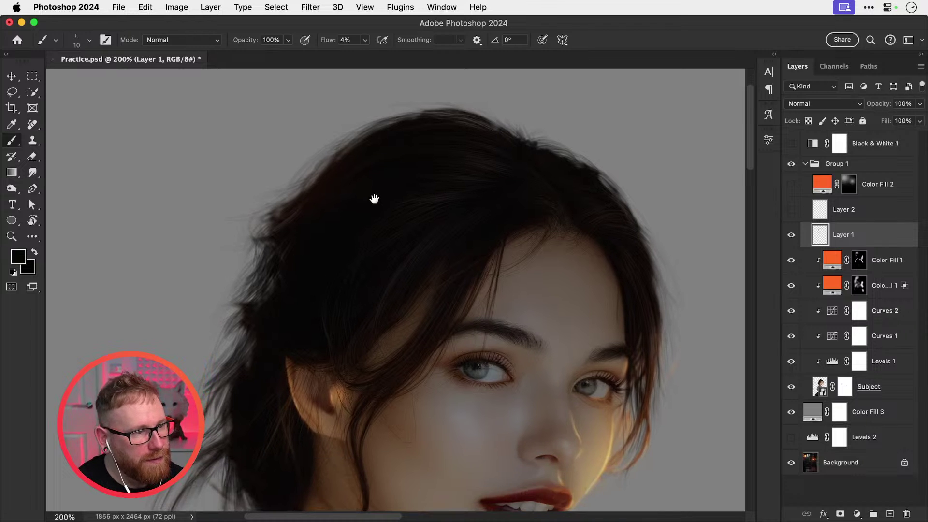
pyautogui.moveTo(469, 131); pyautogui.dragTo(412, 110)
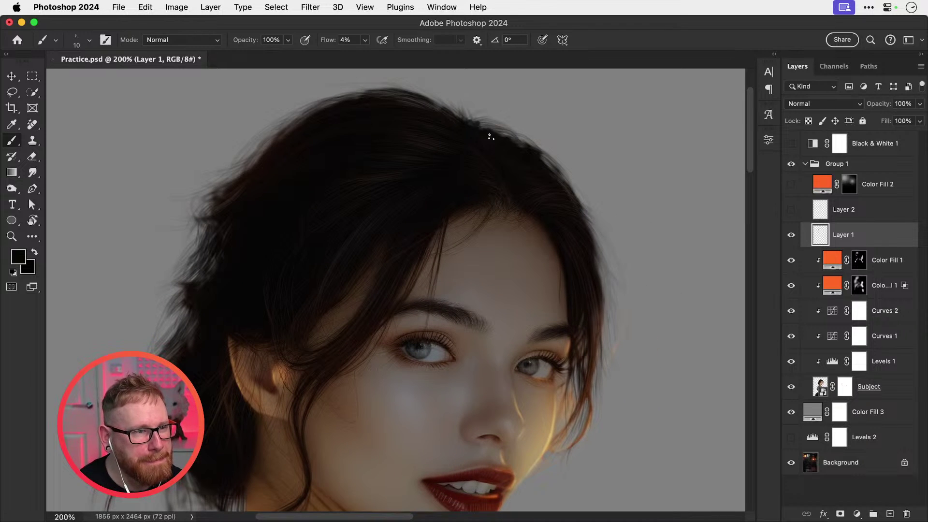
pyautogui.moveTo(479, 127); pyautogui.dragTo(473, 115)
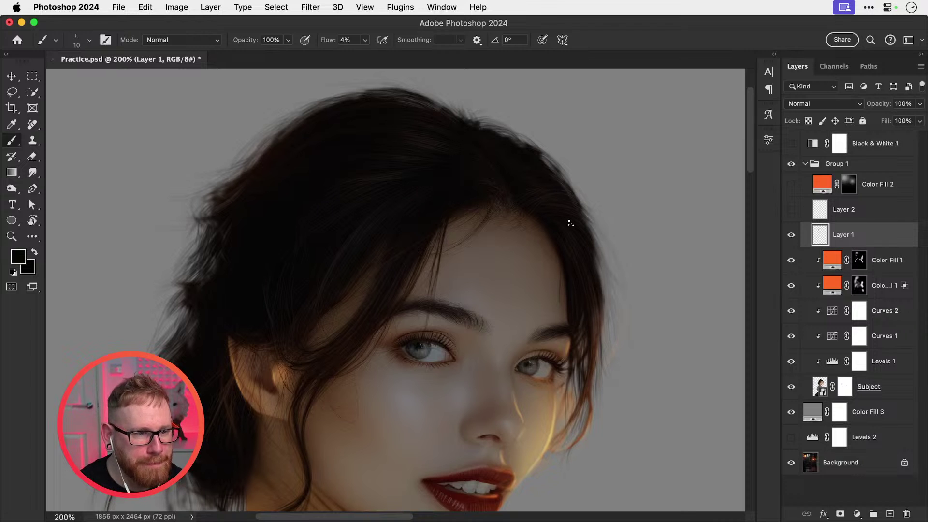
# Step: Compare the portrait with and without Layer 1's painted hair and the lower Color Fill 1 glow
pyautogui.click(793, 236)
pyautogui.click(792, 236)
pyautogui.click(793, 237)
pyautogui.click(793, 237)
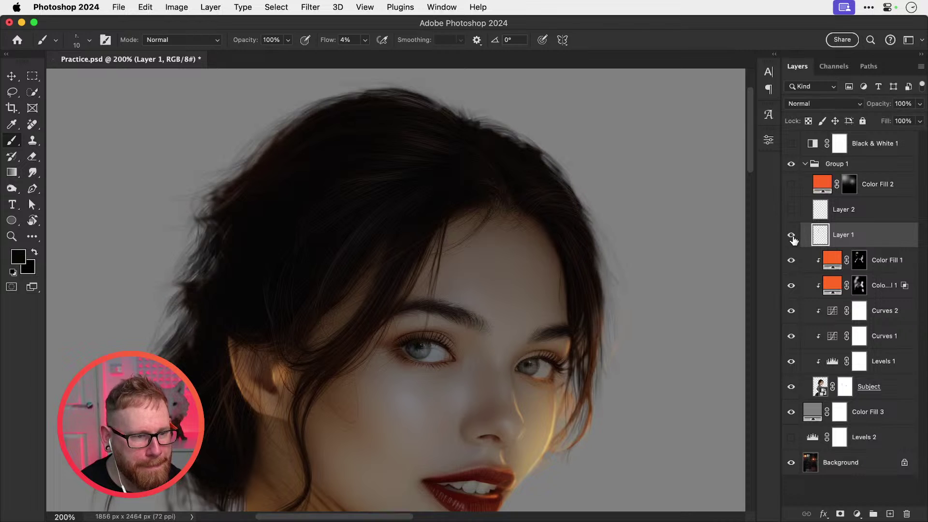
pyautogui.click(793, 237)
pyautogui.moveTo(635, 303); pyautogui.dragTo(593, 230)
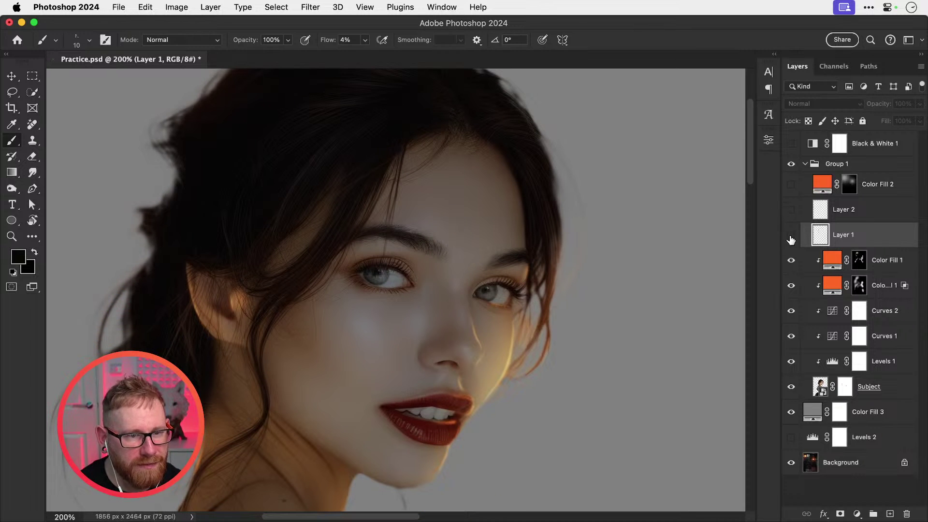
pyautogui.click(791, 285)
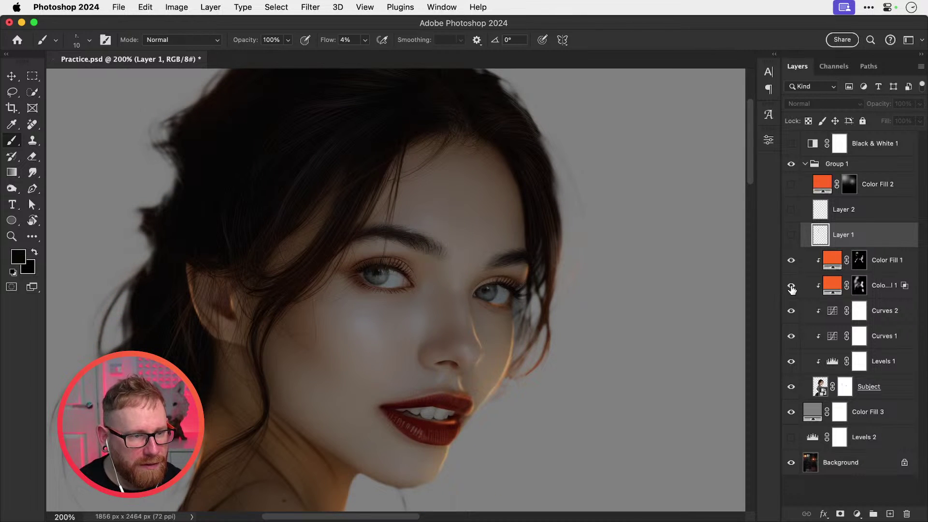
pyautogui.click(791, 285)
# Step: Try painting black on the lower Color Fill 1 mask with a size 35 Brush around the loose strands beside the far cheek
pyautogui.click(860, 287)
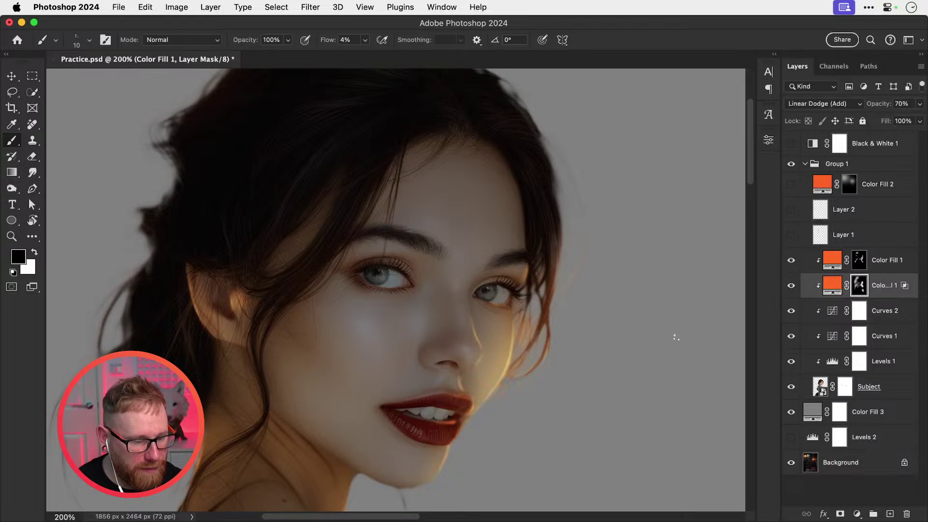
pyautogui.press(']')
pyautogui.press(']')
pyautogui.press(']')
pyautogui.press(']')
pyautogui.press(']')
pyautogui.moveTo(553, 341)
pyautogui.mouseDown()
pyautogui.moveTo(531, 386)
pyautogui.moveTo(535, 359)
pyautogui.mouseUp()
pyautogui.press('super+z')
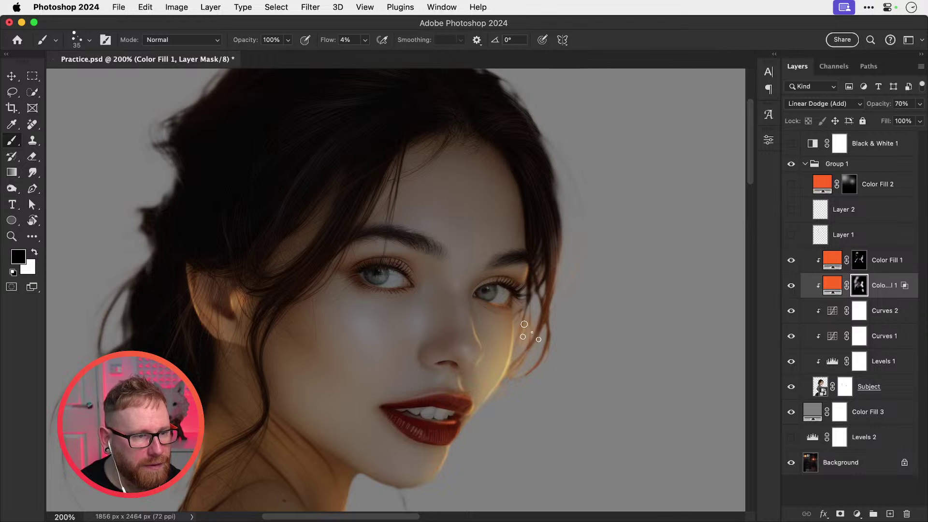
pyautogui.moveTo(532, 332); pyautogui.dragTo(532, 351)
pyautogui.press('super+z')
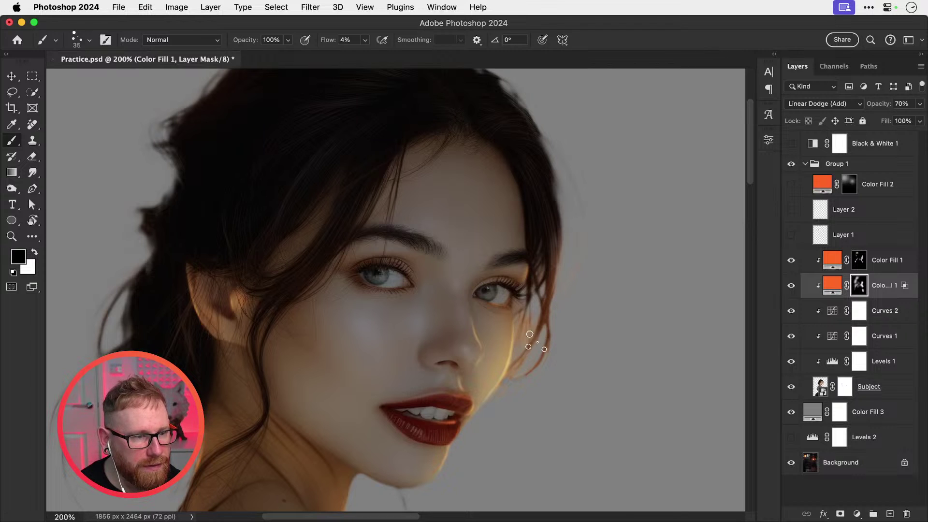
# Step: Check the upper Color Fill 1 glow on and off, and make Layer 1 visible again
pyautogui.click(792, 262)
pyautogui.click(793, 262)
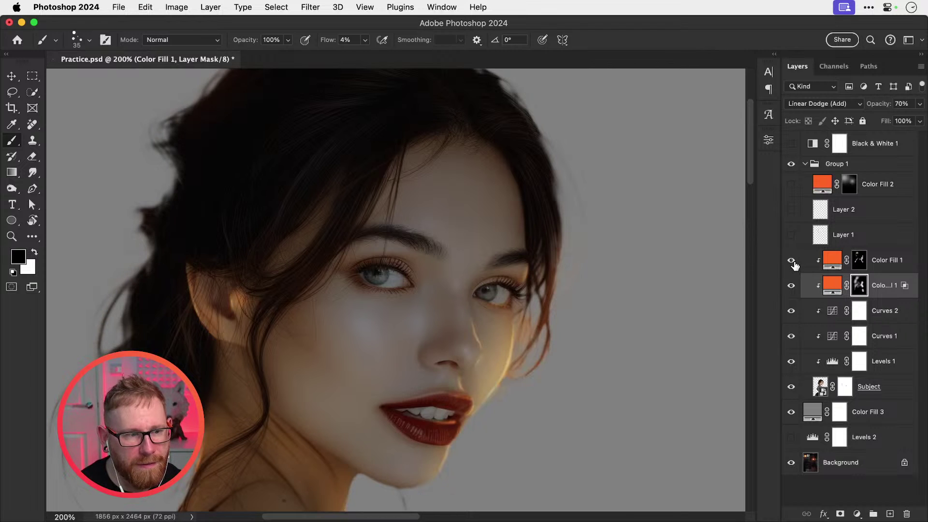
pyautogui.click(839, 266)
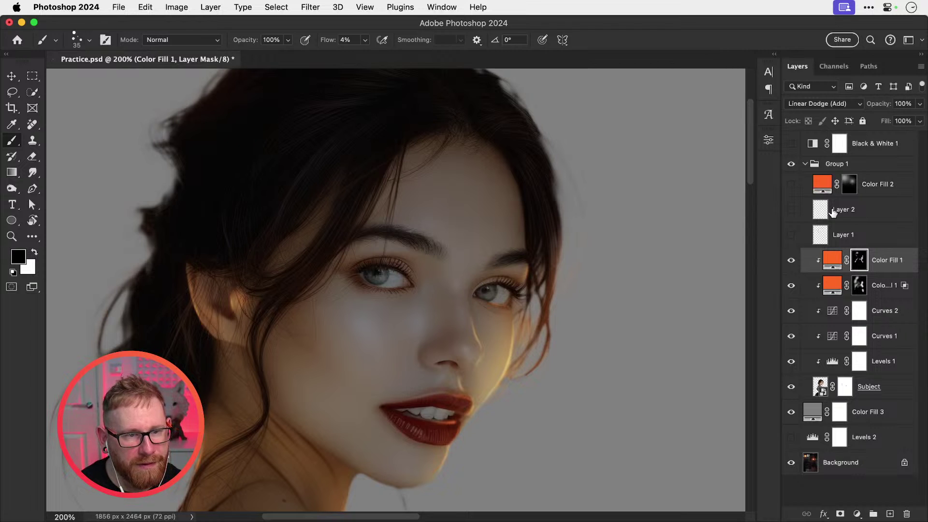
pyautogui.click(791, 237)
pyautogui.click(791, 238)
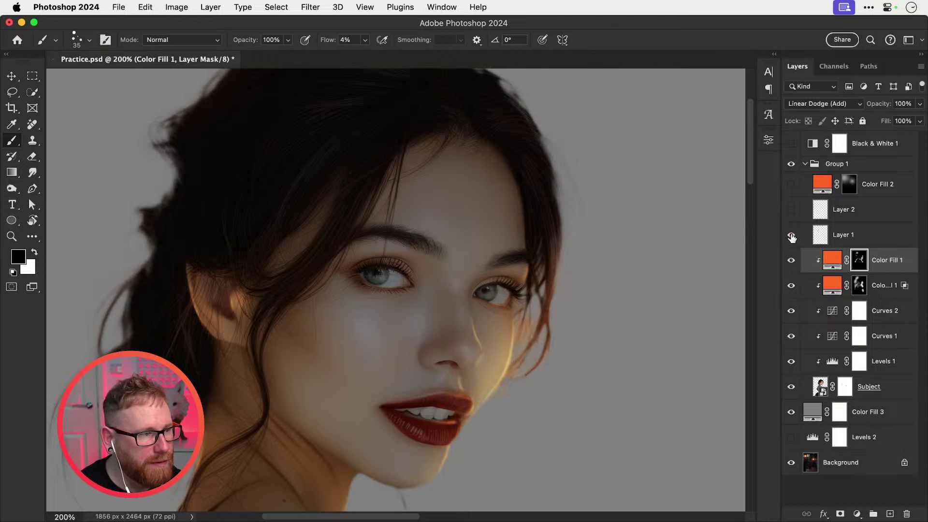
pyautogui.click(791, 239)
# Step: Soften the painted hair on Layer 1 with a Gaussian Blur of 0.2 pixels radius
pyautogui.click(847, 237)
pyautogui.hscroll(-4, 358, 297)
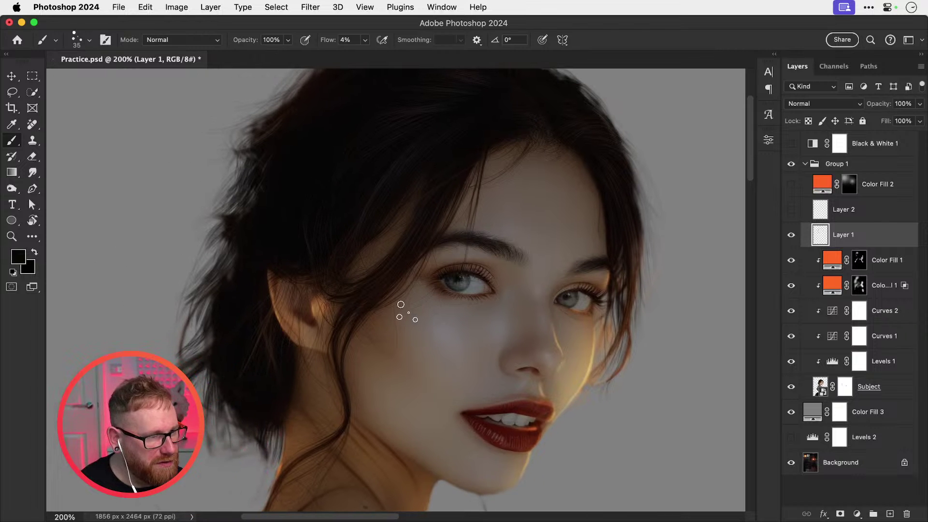
pyautogui.press('v')
pyautogui.click(311, 8)
pyautogui.moveTo(425, 176)
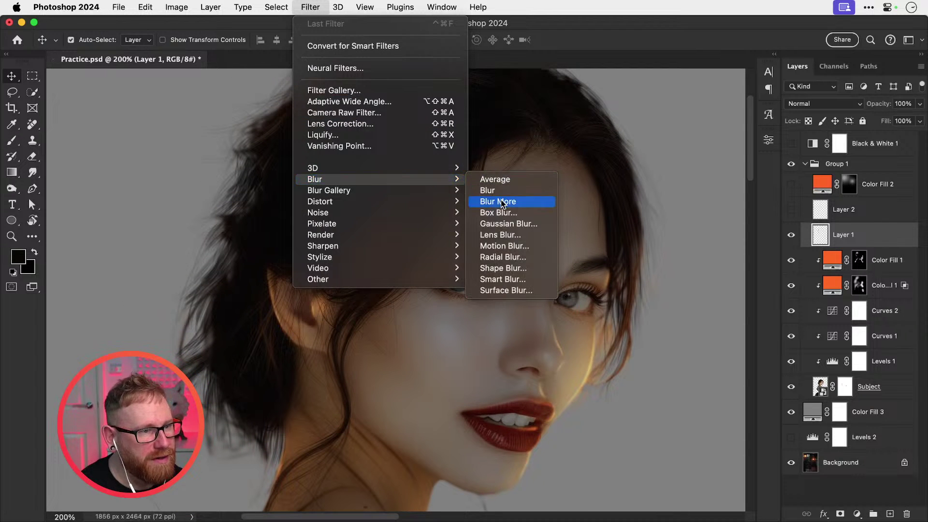
pyautogui.click(490, 218)
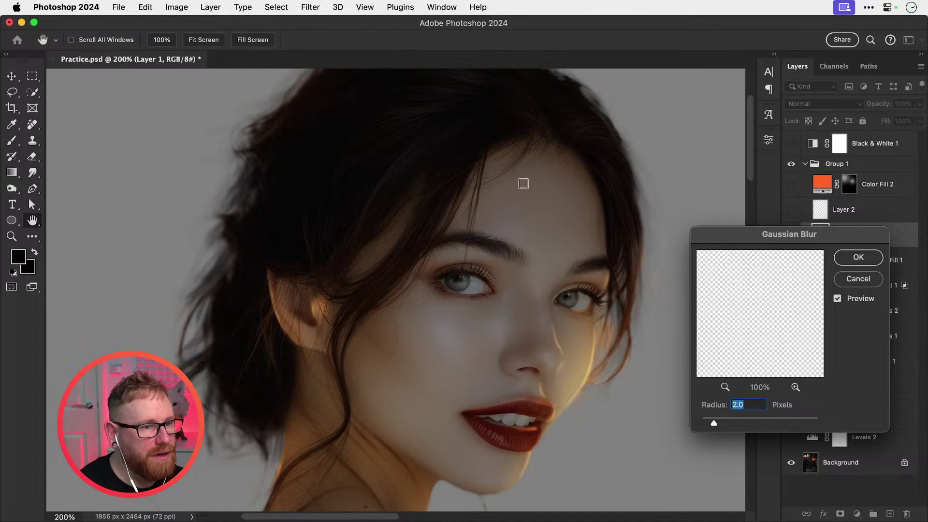
pyautogui.moveTo(724, 422); pyautogui.dragTo(705, 424)
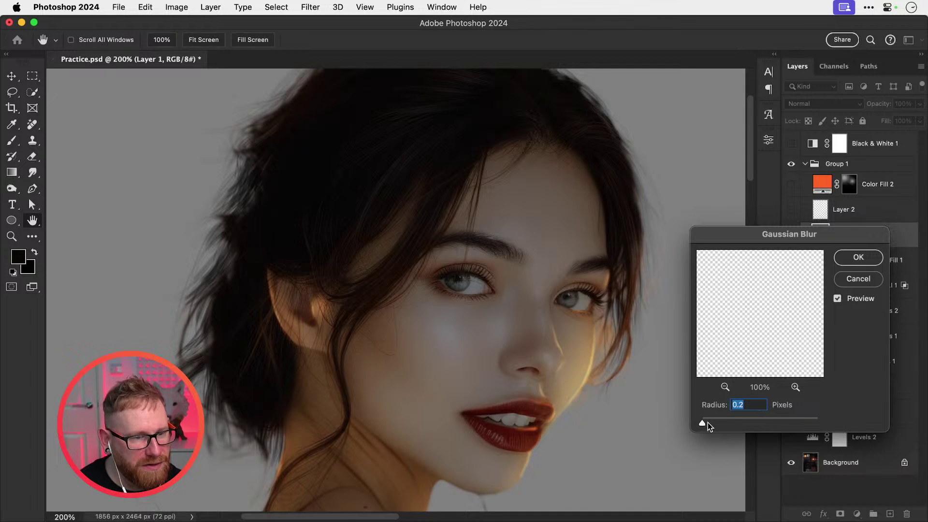
pyautogui.moveTo(703, 422); pyautogui.dragTo(704, 421)
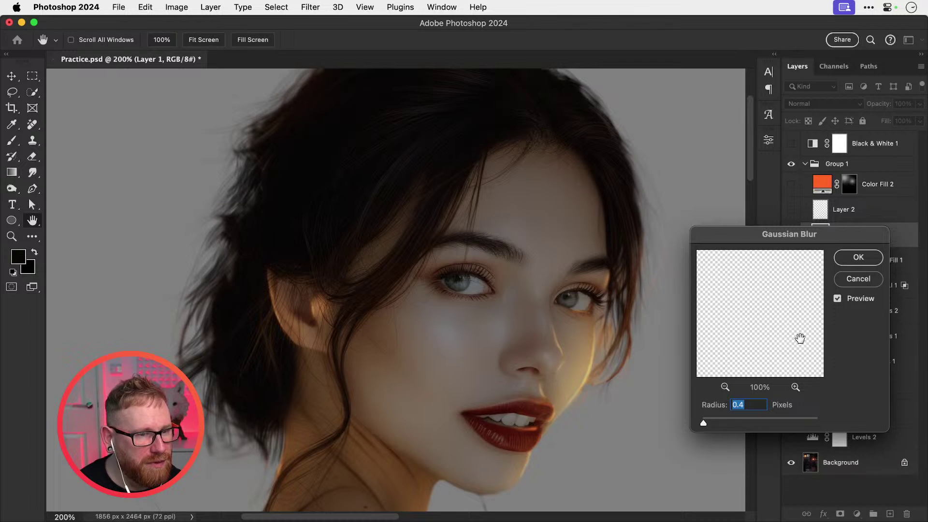
pyautogui.click(854, 303)
pyautogui.click(852, 303)
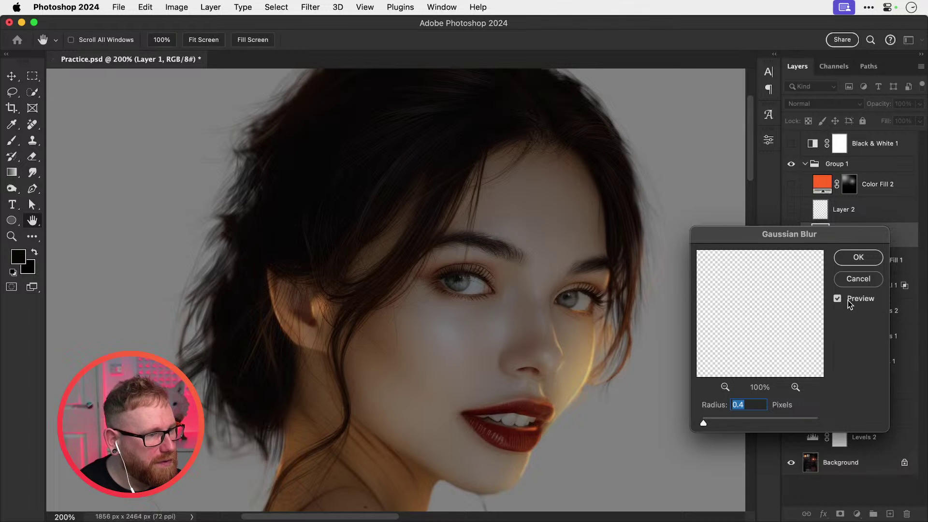
pyautogui.press('BackSpace')
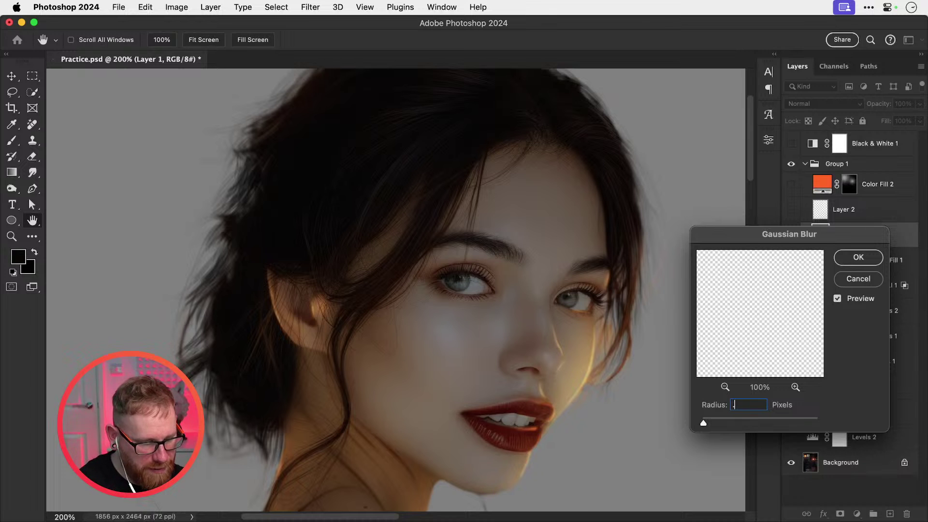
pyautogui.write('.2')
pyautogui.press('Return')
# Step: Examine the blurred hair edges around the bun and back of the head, both close up and from a distance
pyautogui.press('super+minus')
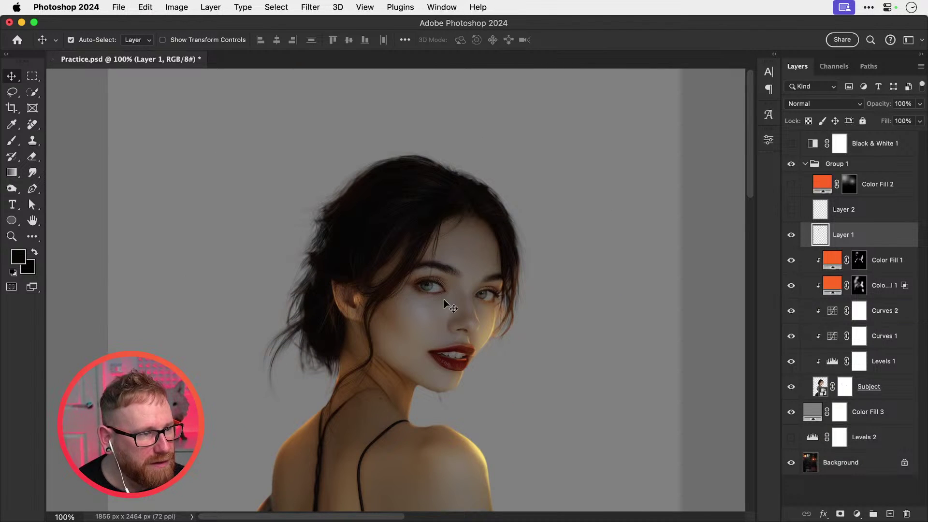
pyautogui.press('z')
pyautogui.moveTo(287, 264); pyautogui.dragTo(364, 297)
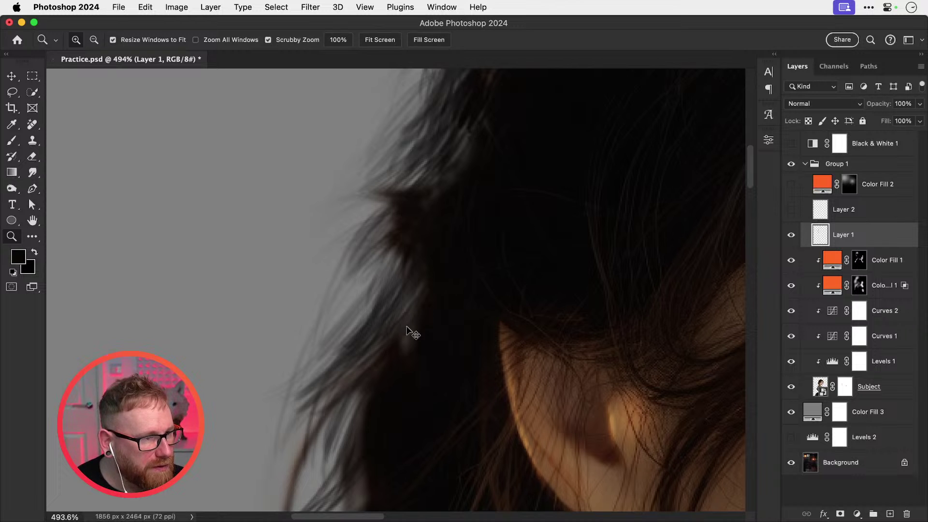
pyautogui.press('v')
pyautogui.press('super+minus')
pyautogui.press('super+minus')
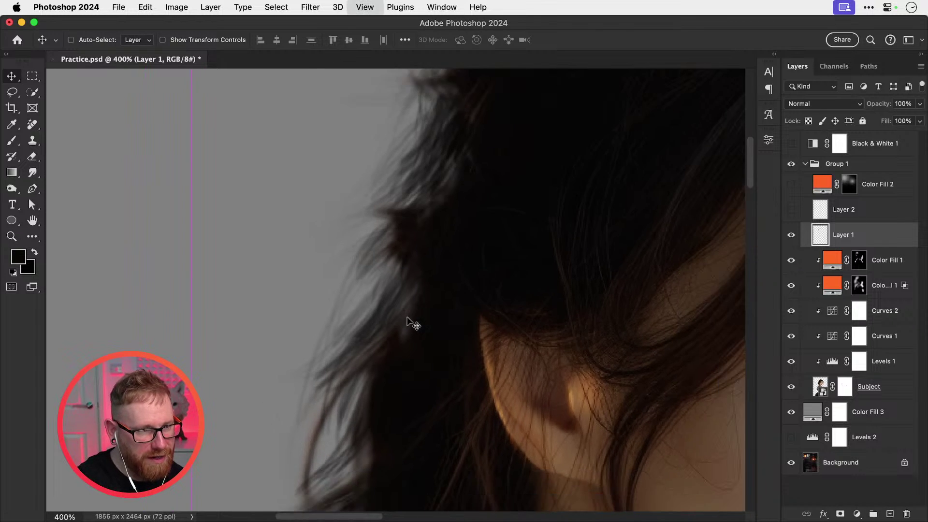
pyautogui.press('super+minus')
pyautogui.press('super+minus')
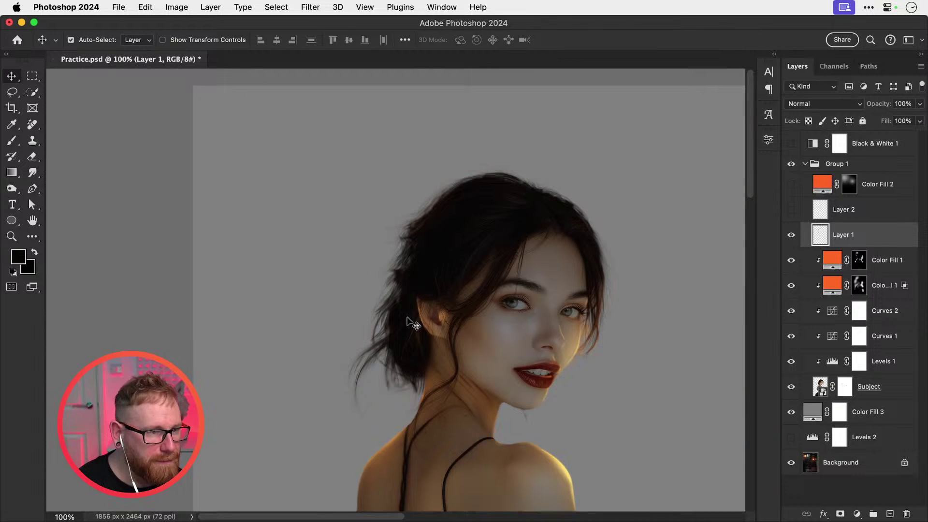
pyautogui.press('z')
pyautogui.click(416, 294)
pyautogui.press('v')
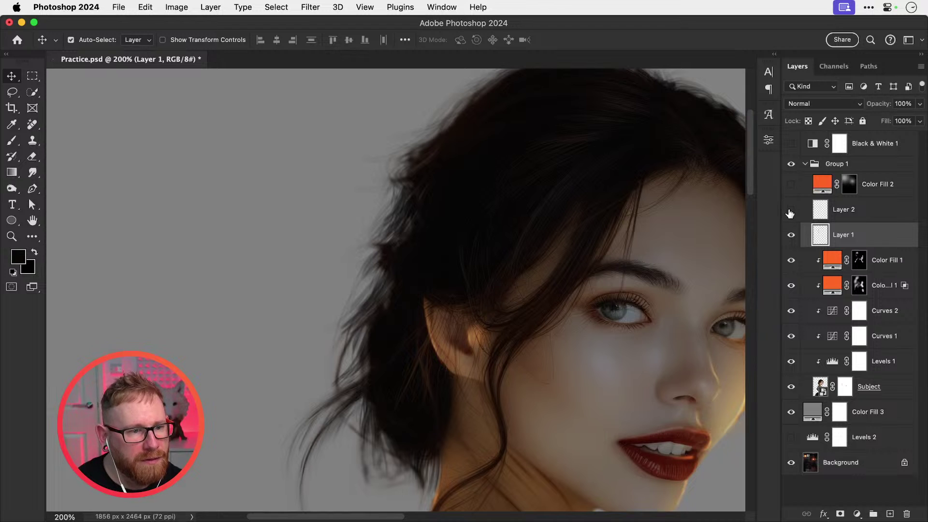
# Step: Make Layer 2 visible and compare the hair with and without its light highlight strands
pyautogui.click(791, 211)
pyautogui.click(790, 212)
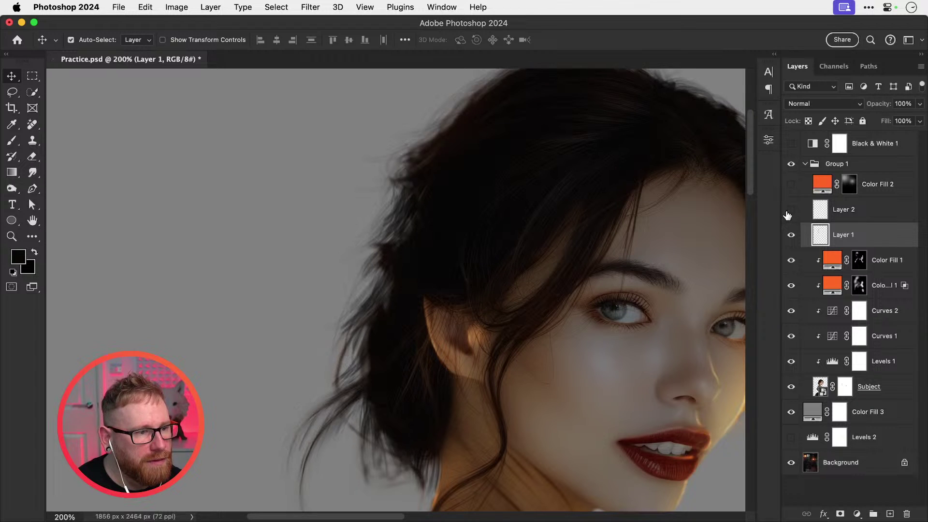
pyautogui.click(790, 212)
pyautogui.moveTo(568, 275); pyautogui.dragTo(460, 271)
pyautogui.press('super+minus')
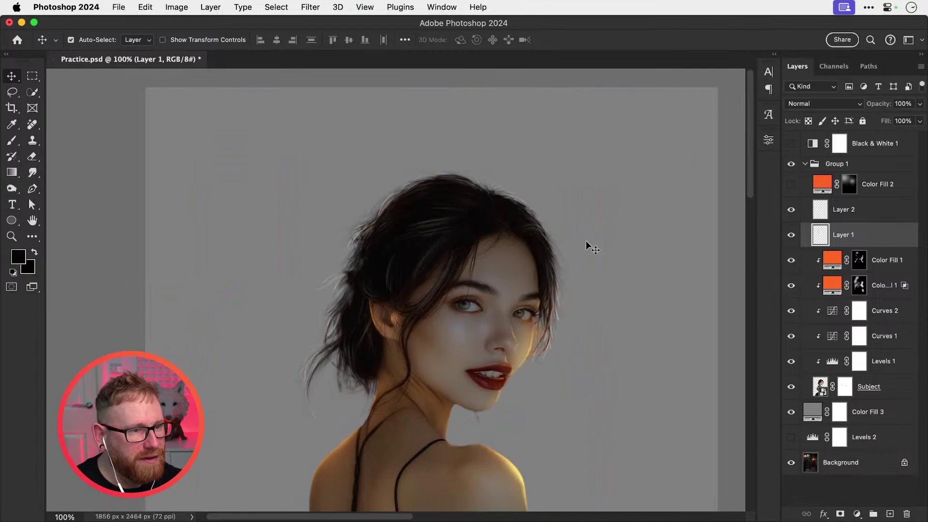
pyautogui.click(790, 212)
pyautogui.click(790, 212)
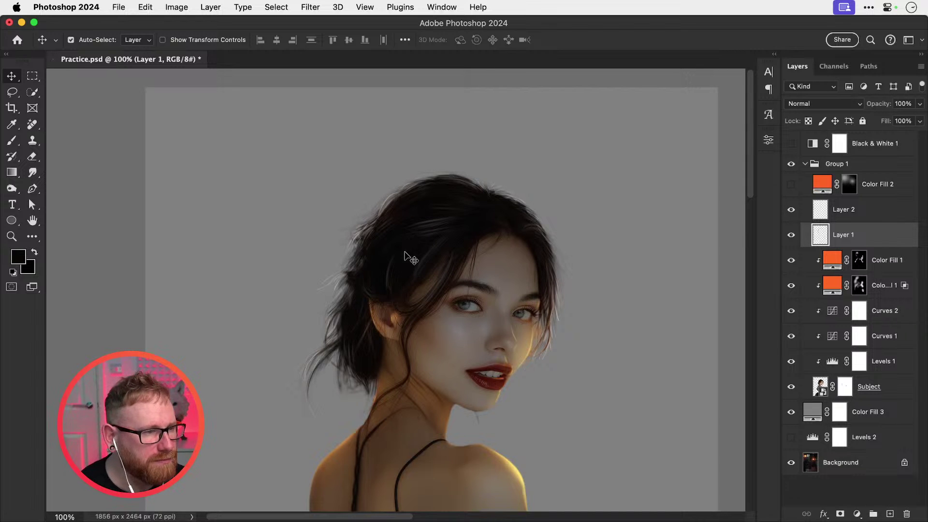
# Step: Select Layer 2, set the Brush to white at 100% flow, and test a size 35 stroke along the back of the head
pyautogui.press('z')
pyautogui.click(381, 224)
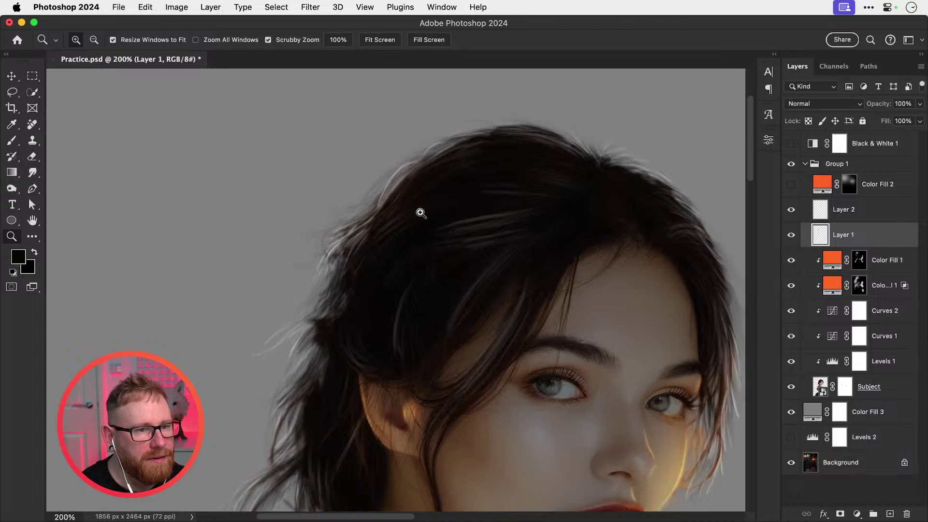
pyautogui.click(854, 219)
pyautogui.press('b')
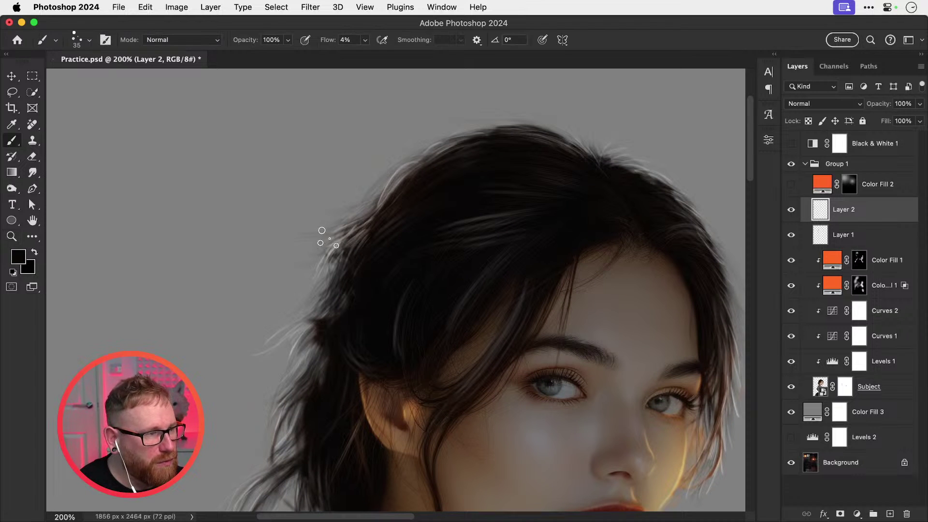
pyautogui.press('x')
pyautogui.click(365, 40)
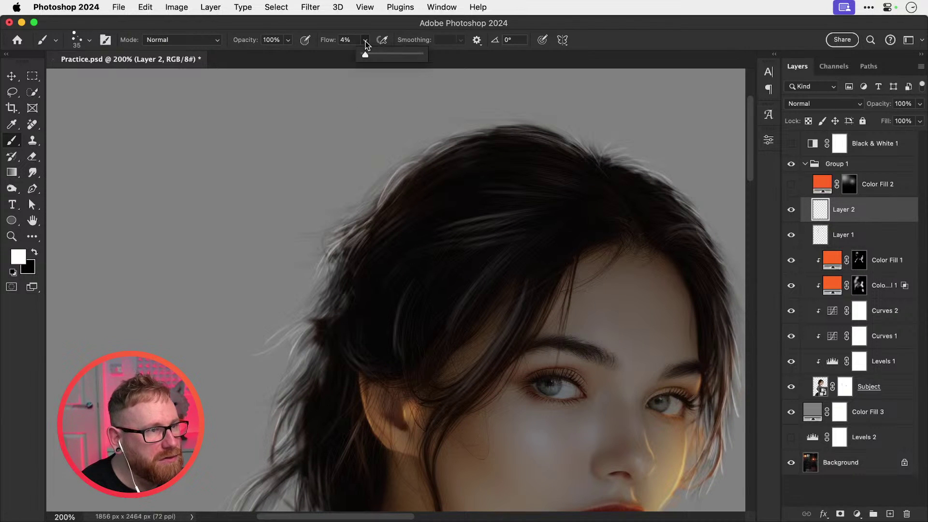
pyautogui.moveTo(363, 52); pyautogui.dragTo(429, 53)
pyautogui.moveTo(331, 195); pyautogui.dragTo(274, 327)
pyautogui.press('super+z')
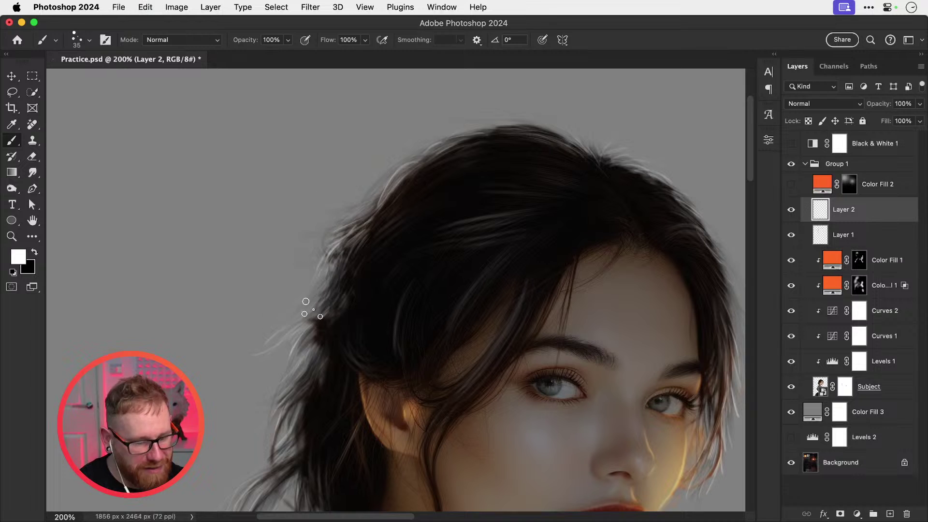
# Step: Try white highlight strands along the back of the head on Layer 2 with the Brush reduced to sizes 6 and 4
pyautogui.press('[')
pyautogui.press('[')
pyautogui.press('[')
pyautogui.press('[')
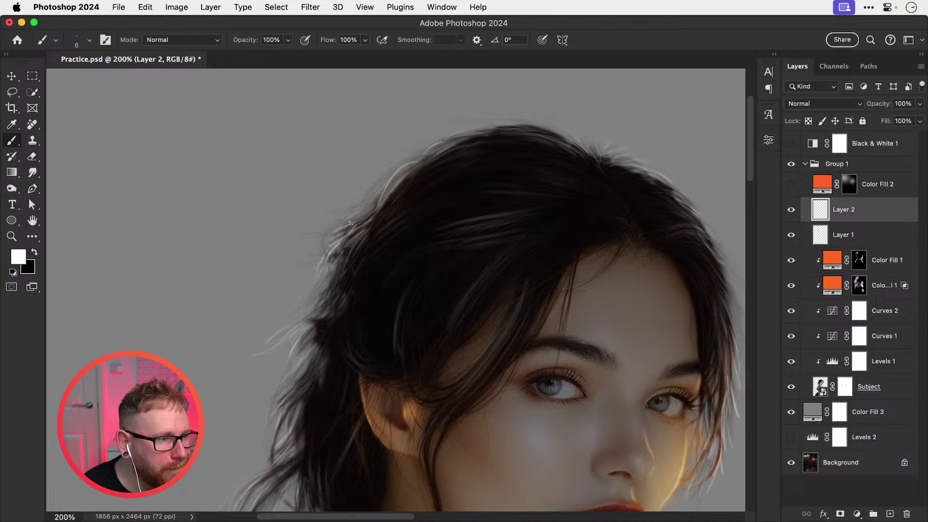
pyautogui.moveTo(350, 224); pyautogui.dragTo(296, 244)
pyautogui.press('super+z')
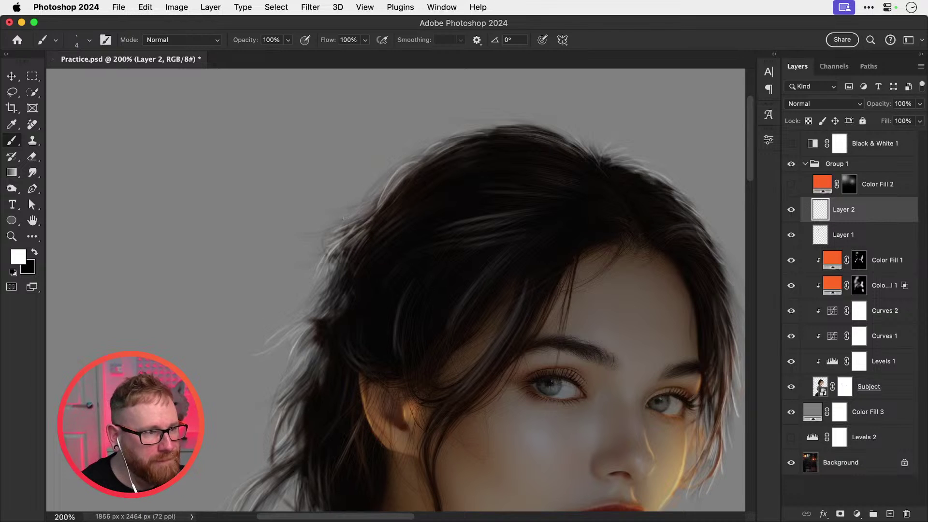
pyautogui.moveTo(375, 218); pyautogui.dragTo(331, 266)
pyautogui.press('super+z')
pyautogui.press('super+z')
# Step: Paint fine white highlight strands on Layer 2 along the back of the head, thinning the Brush to size 2 for the loose strand beside the bun
pyautogui.moveTo(356, 238); pyautogui.dragTo(312, 308)
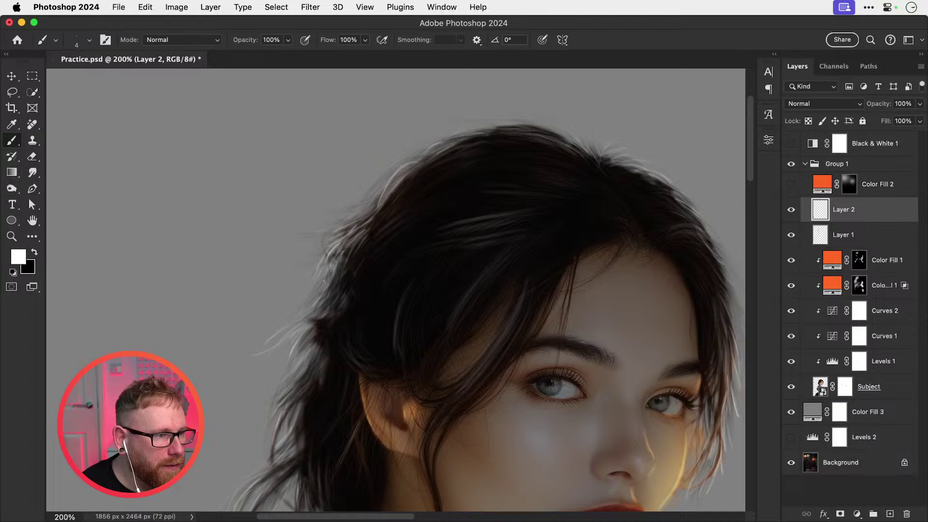
pyautogui.moveTo(339, 258); pyautogui.dragTo(307, 309)
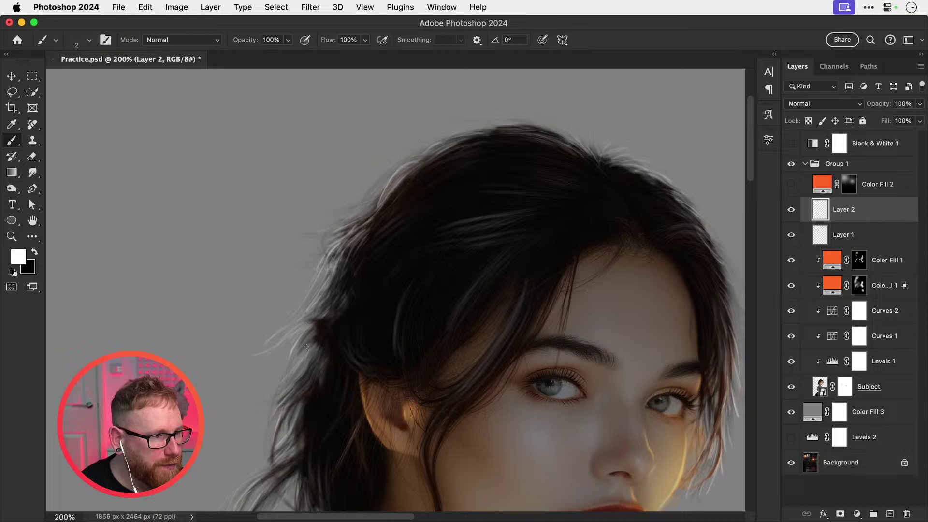
pyautogui.scroll(-2, 306, 346)
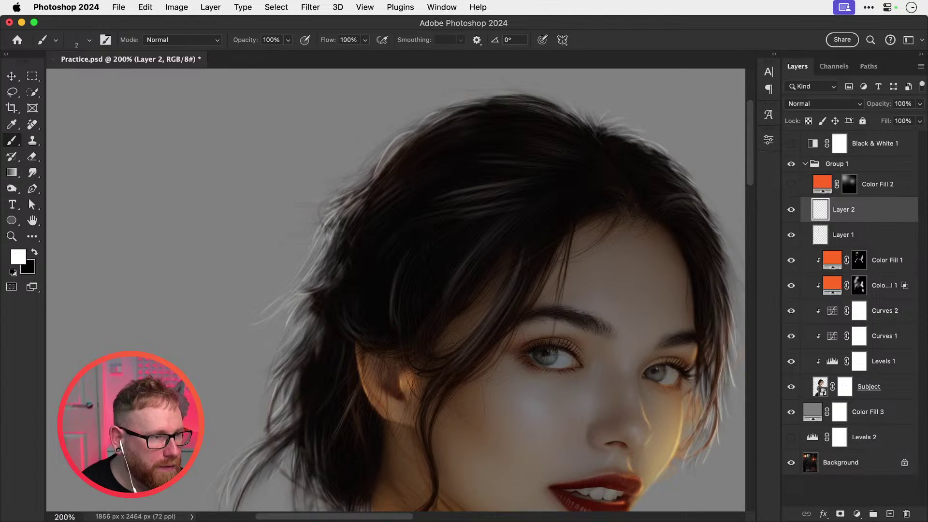
pyautogui.scroll(-4, 321, 311)
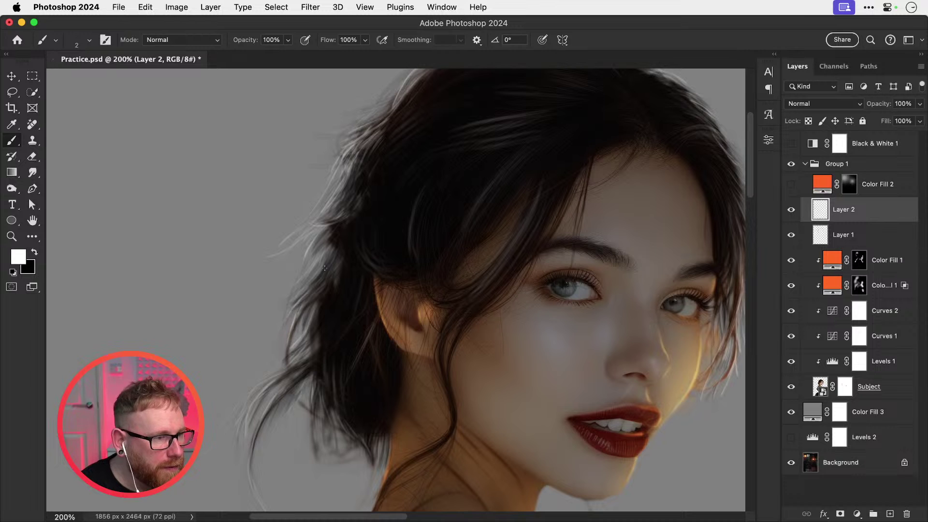
pyautogui.scroll(-4, 292, 336)
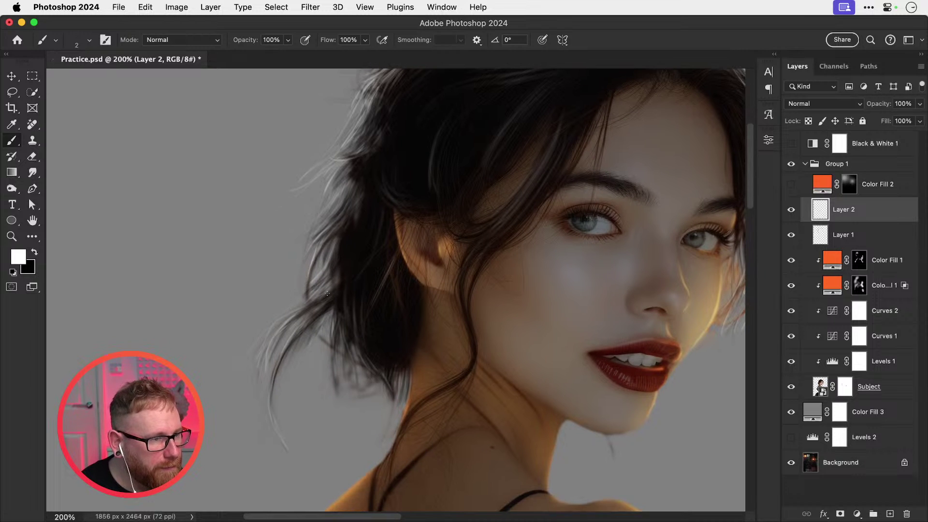
pyautogui.moveTo(286, 349); pyautogui.dragTo(270, 423)
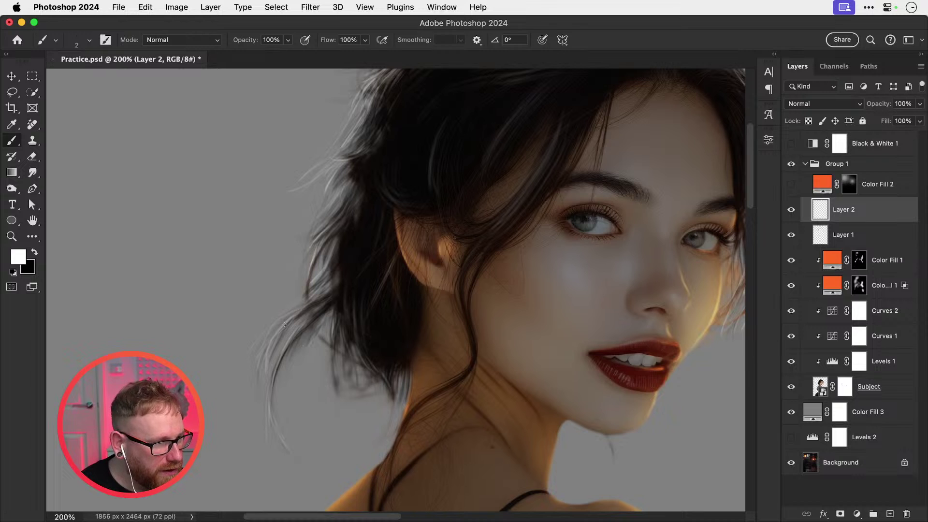
# Step: Paint fine size 2 white strands on the wisps beneath the bun, undoing and retrying the strokes that do not fit
pyautogui.scroll(2, 324, 328)
pyautogui.moveTo(338, 341); pyautogui.dragTo(334, 403)
pyautogui.press('super+z')
pyautogui.moveTo(336, 371); pyautogui.dragTo(338, 449)
pyautogui.press('super+z')
pyautogui.moveTo(336, 360); pyautogui.dragTo(332, 430)
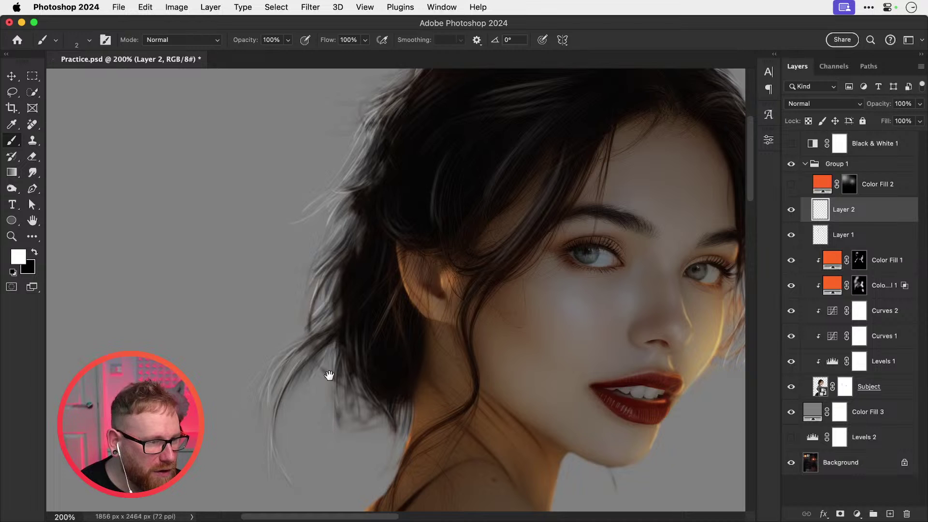
pyautogui.moveTo(328, 376); pyautogui.dragTo(385, 381)
pyautogui.moveTo(342, 347); pyautogui.dragTo(323, 339)
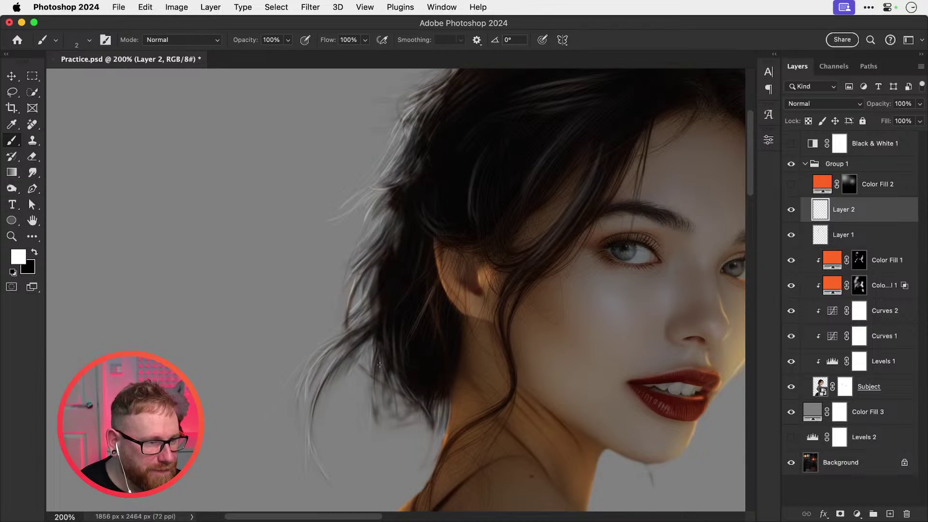
pyautogui.press('super+z')
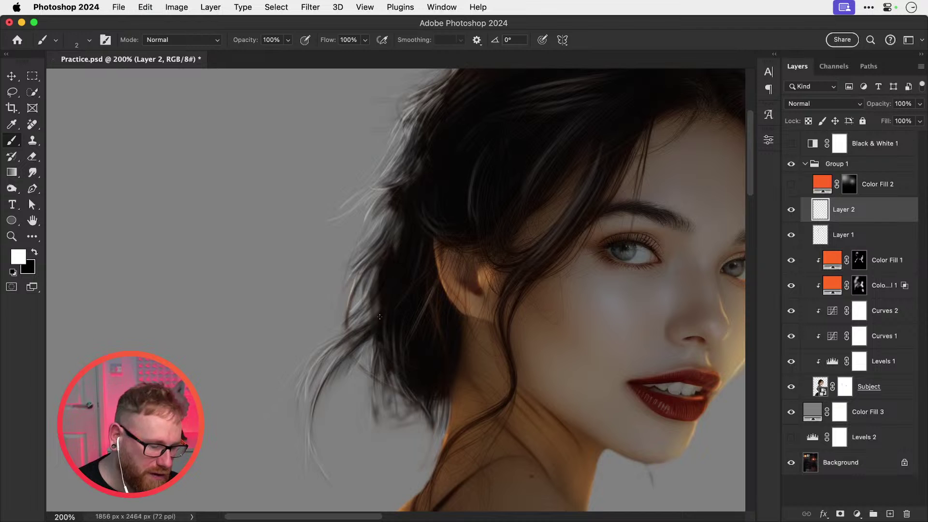
# Step: Examine the bun, its loose wisps and the back of the head with the canvas rotated and upright
pyautogui.press('r')
pyautogui.moveTo(363, 326)
pyautogui.mouseDown()
pyautogui.moveTo(415, 291)
pyautogui.moveTo(379, 325)
pyautogui.moveTo(343, 303)
pyautogui.moveTo(319, 307)
pyautogui.mouseUp()
pyautogui.press('b')
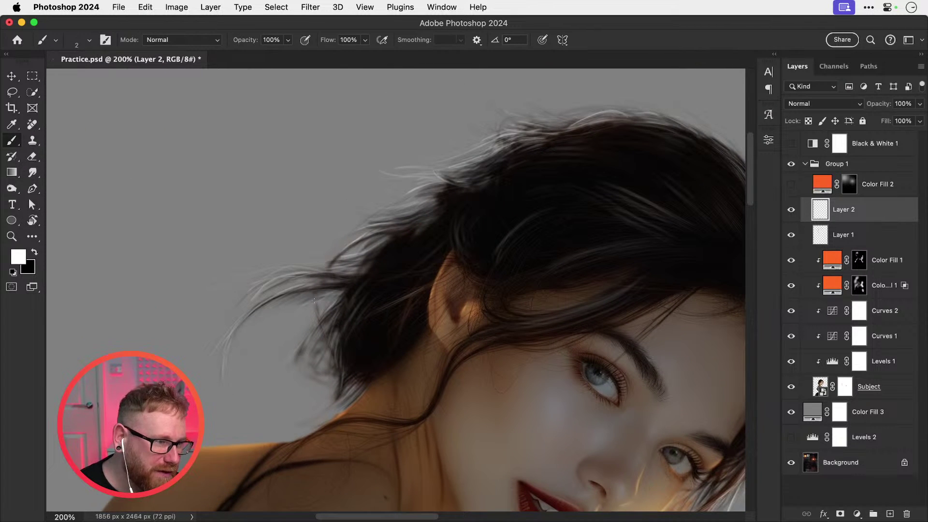
pyautogui.press('r')
pyautogui.moveTo(455, 306); pyautogui.dragTo(453, 264)
pyautogui.press('b')
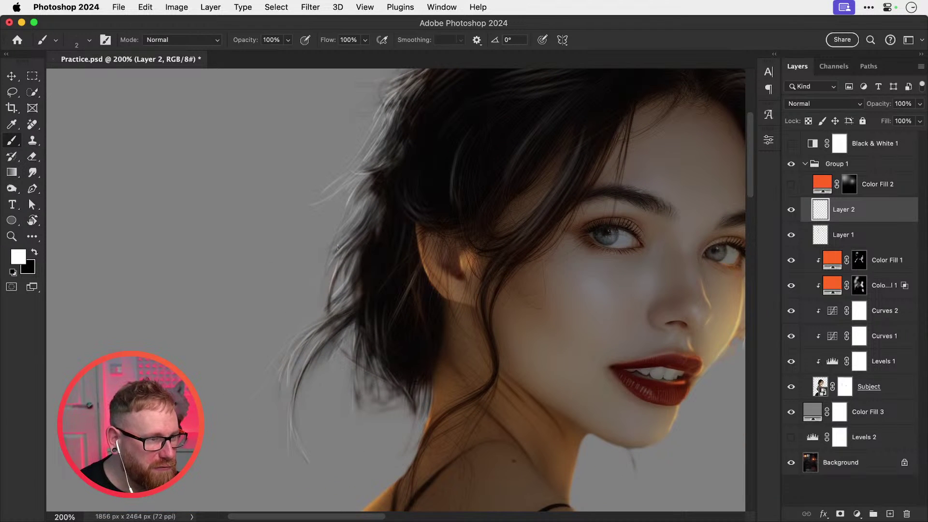
pyautogui.moveTo(350, 161); pyautogui.dragTo(336, 224)
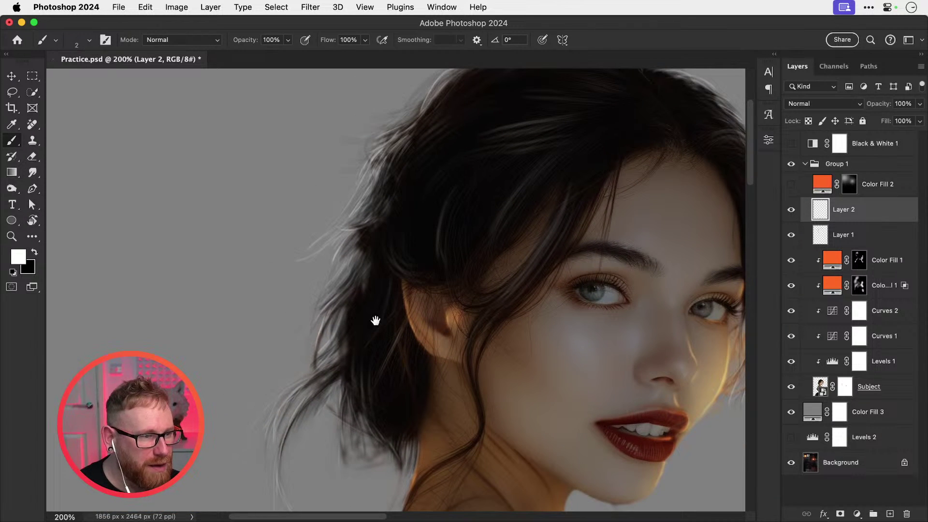
pyautogui.moveTo(375, 320); pyautogui.dragTo(372, 248)
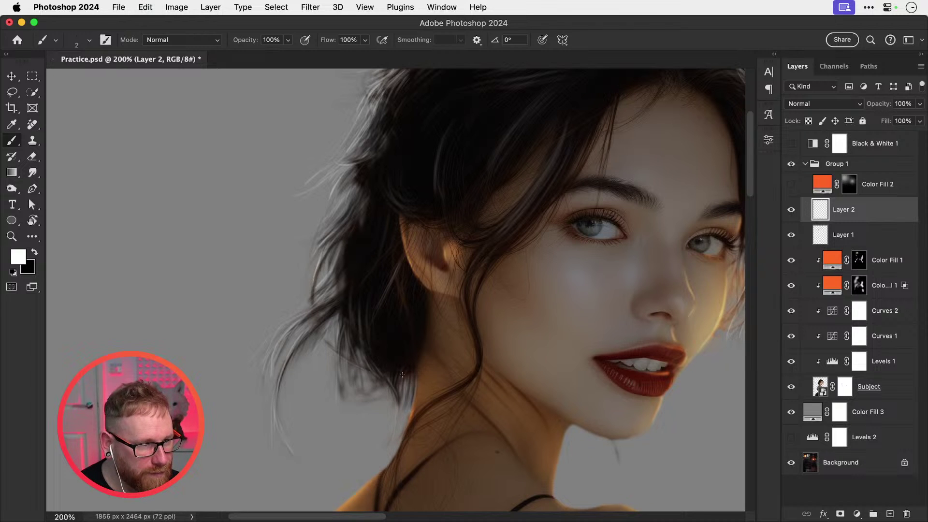
pyautogui.moveTo(400, 337); pyautogui.dragTo(404, 410)
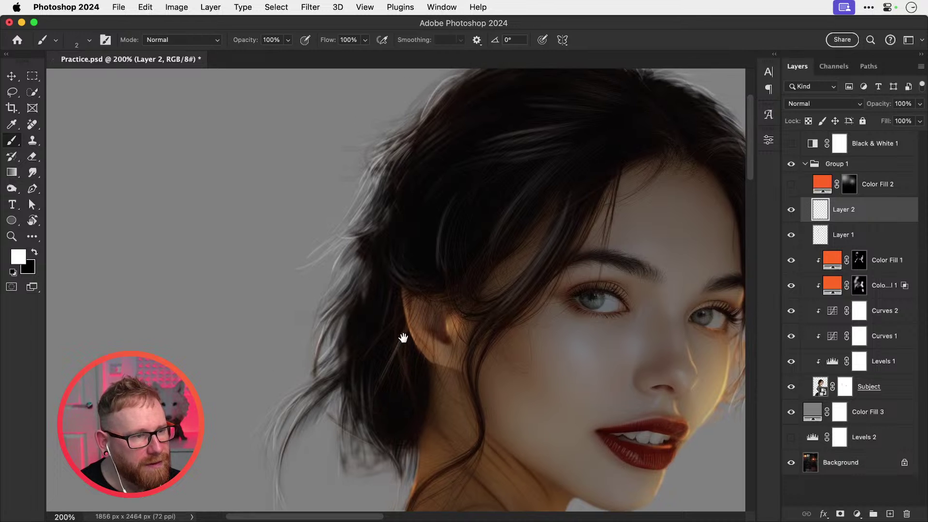
# Step: Paint a fine white highlight on the hair strand falling across the nape onto the shoulder, undoing and repainting the first stroke
pyautogui.moveTo(430, 335); pyautogui.dragTo(431, 249)
pyautogui.moveTo(417, 347); pyautogui.dragTo(425, 265)
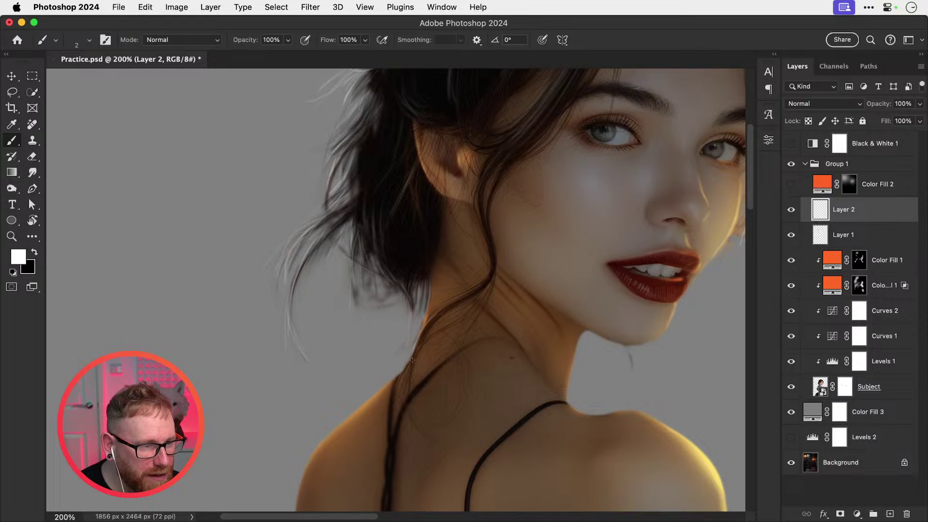
pyautogui.moveTo(413, 360)
pyautogui.mouseDown()
pyautogui.moveTo(395, 380)
pyautogui.moveTo(395, 397)
pyautogui.mouseUp()
pyautogui.press('super+z')
pyautogui.moveTo(412, 363); pyautogui.dragTo(401, 396)
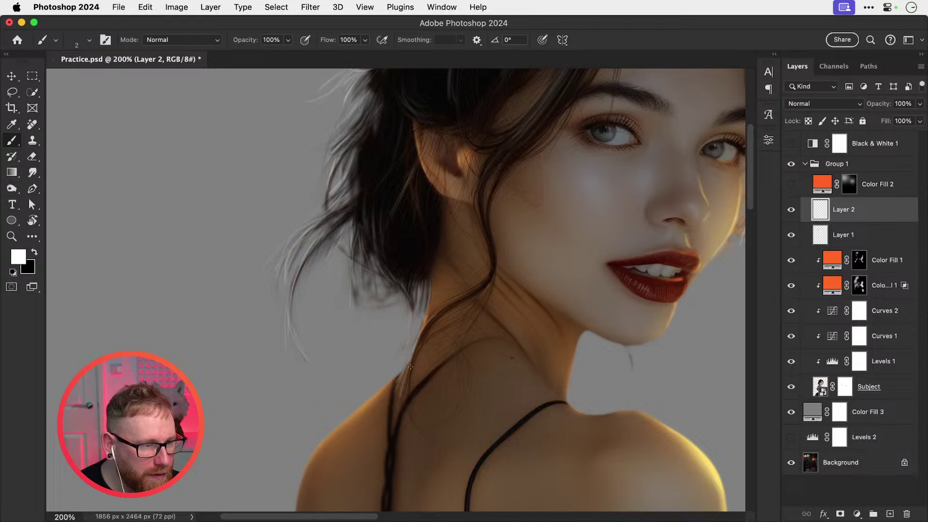
pyautogui.moveTo(422, 336)
pyautogui.mouseDown()
pyautogui.moveTo(458, 300)
pyautogui.moveTo(438, 307)
pyautogui.moveTo(403, 361)
pyautogui.mouseUp()
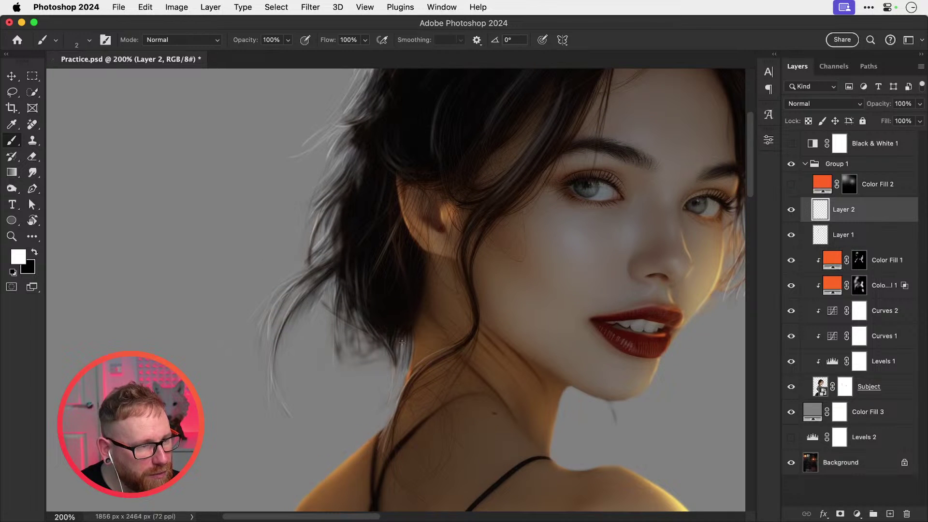
# Step: Paint fine size 2 white highlight strands through the hair on the side of the crown and just above the ear
pyautogui.moveTo(391, 327); pyautogui.dragTo(389, 397)
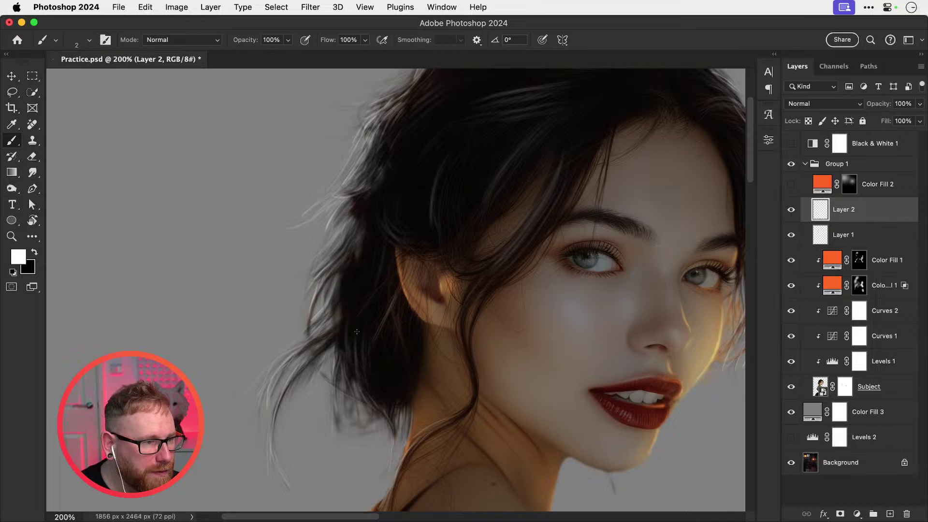
pyautogui.moveTo(400, 284); pyautogui.dragTo(390, 369)
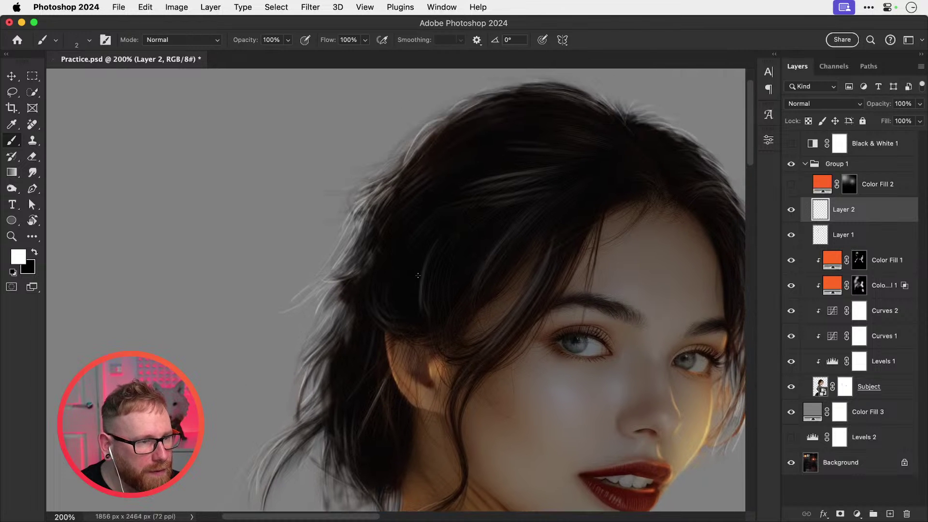
pyautogui.moveTo(433, 243); pyautogui.dragTo(420, 308)
pyautogui.moveTo(485, 188); pyautogui.dragTo(473, 236)
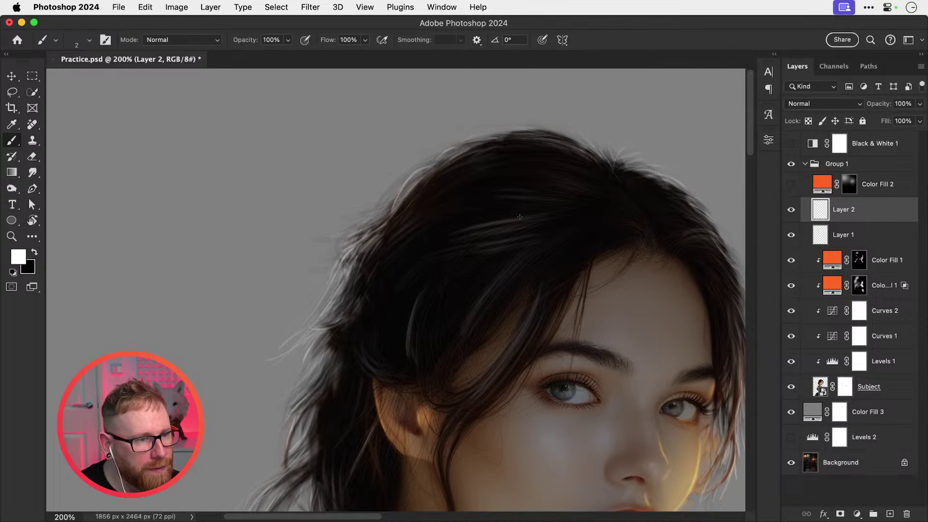
pyautogui.moveTo(522, 218)
pyautogui.mouseDown()
pyautogui.moveTo(449, 232)
pyautogui.moveTo(368, 277)
pyautogui.mouseUp()
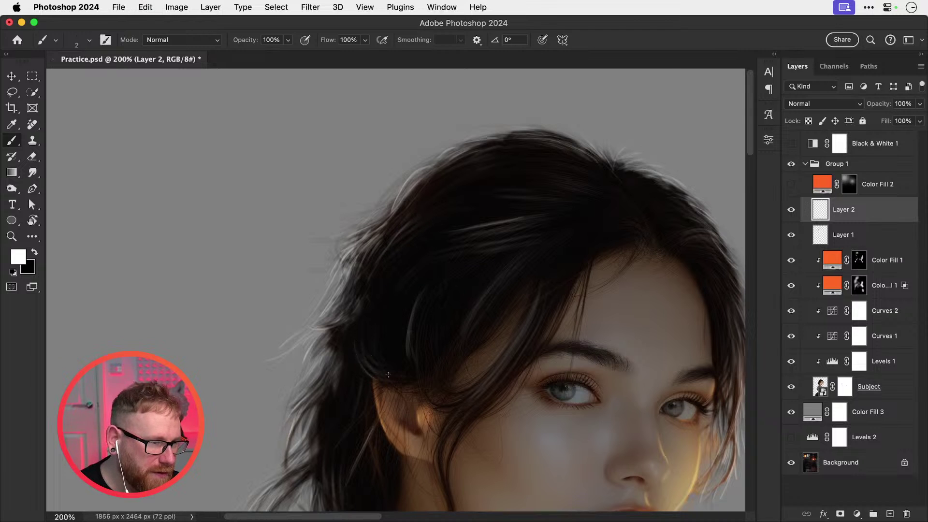
pyautogui.moveTo(356, 337); pyautogui.dragTo(379, 379)
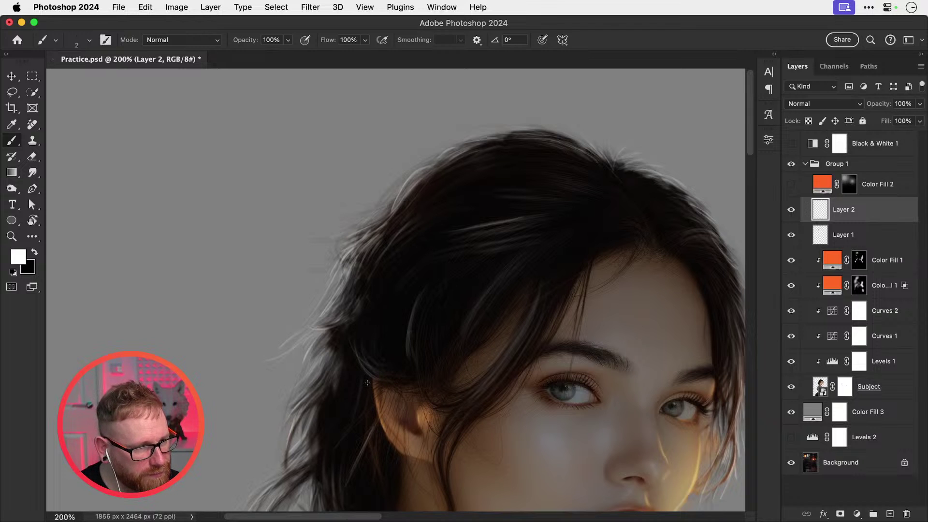
# Step: Paint fine white flyaway strands along the top edge of the head, undoing the strokes that do not fit
pyautogui.scroll(4, 404, 365)
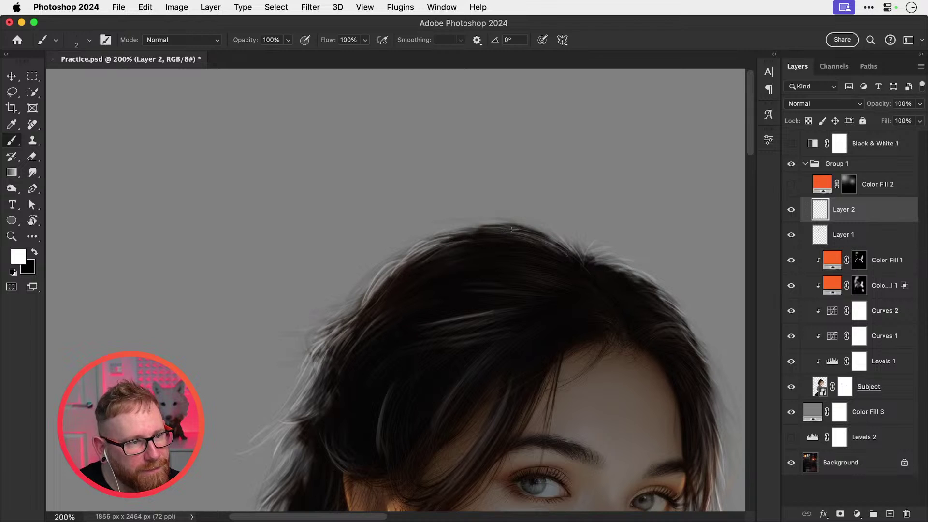
pyautogui.press('super+z')
pyautogui.moveTo(508, 229); pyautogui.dragTo(439, 228)
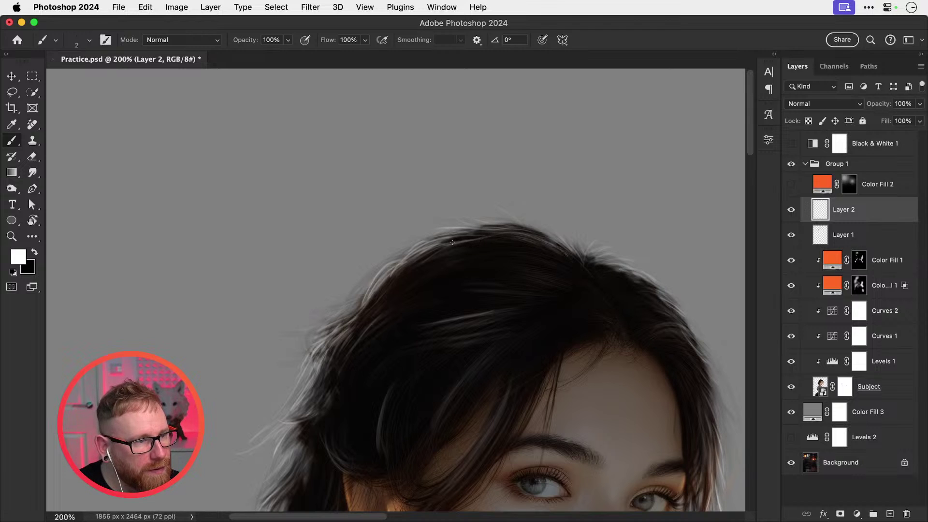
pyautogui.press('super+z')
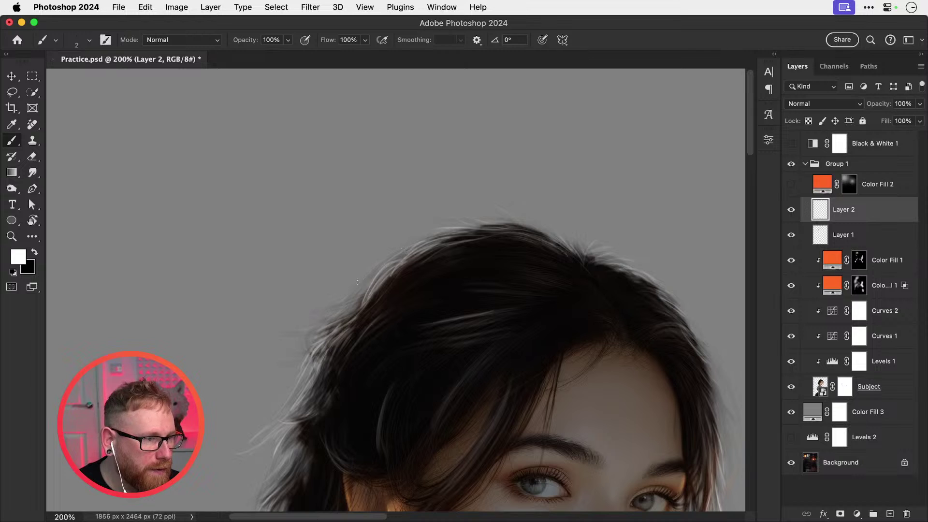
pyautogui.press('super+z')
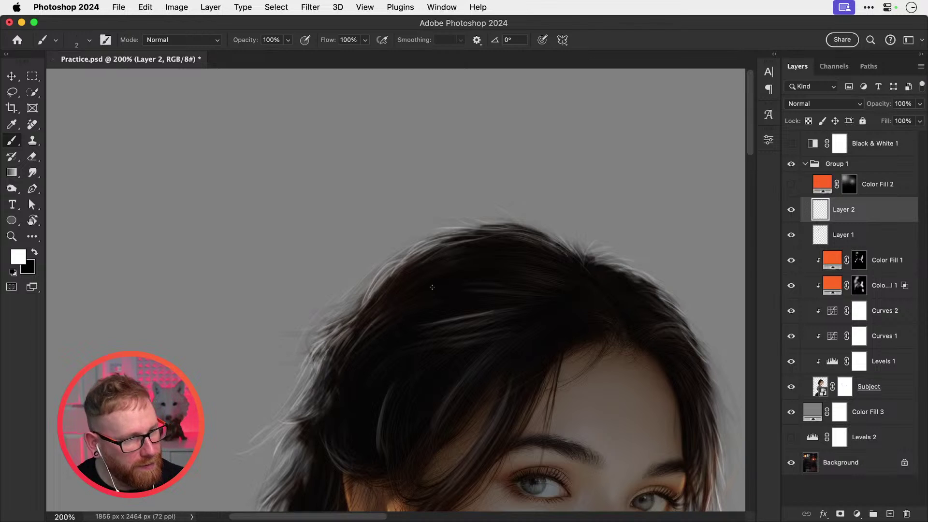
# Step: Compare the hair with and without the white highlight strands of Layer 2 from a distance
pyautogui.moveTo(418, 333); pyautogui.dragTo(400, 263)
pyautogui.press('super+minus')
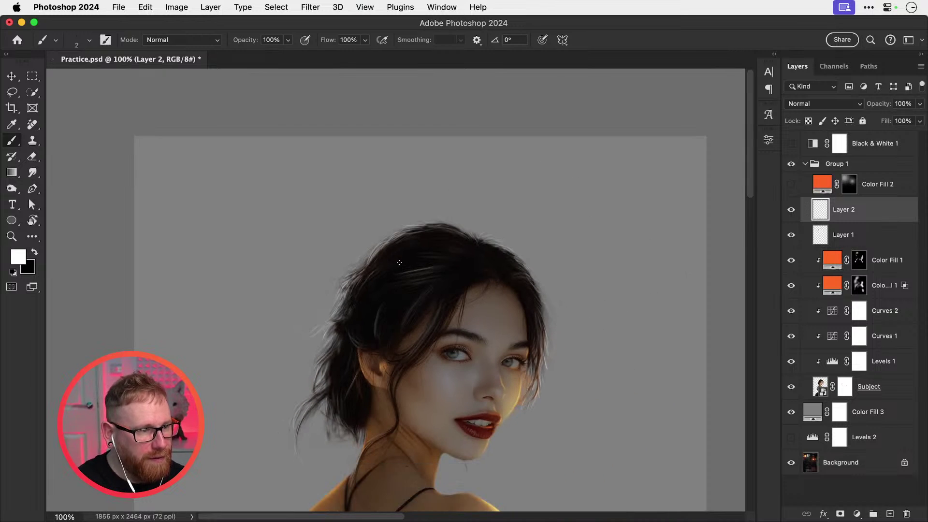
pyautogui.click(790, 211)
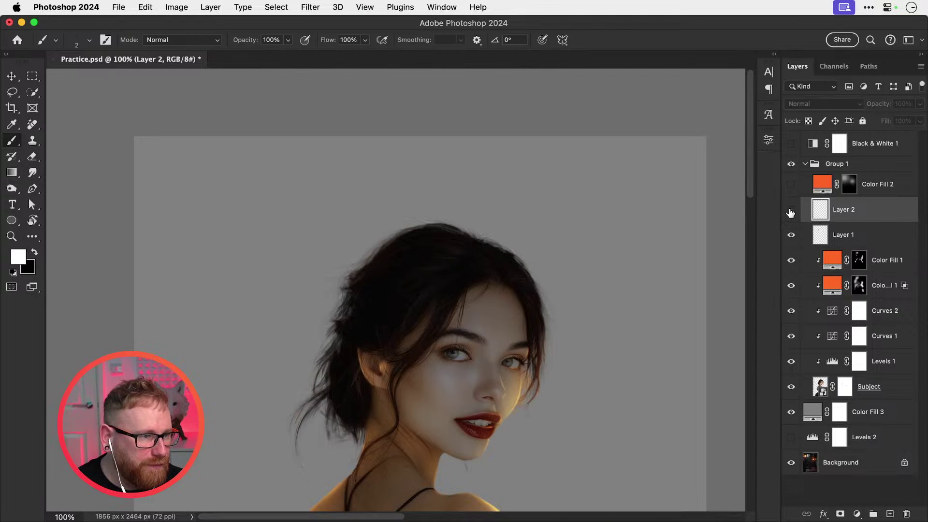
pyautogui.click(791, 211)
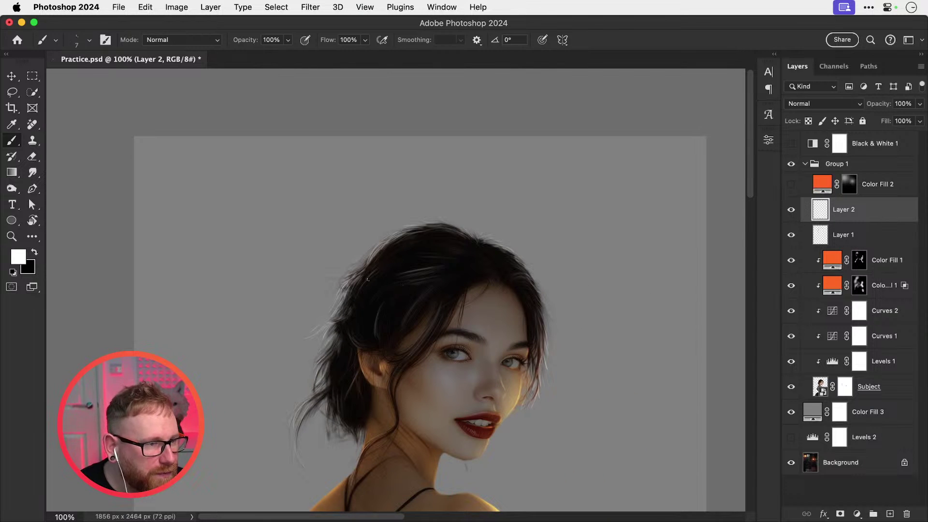
# Step: Try broader white highlight strokes at sizes 8 and 15 with 100% flow along the back of the head, undoing them
pyautogui.press('super+plus')
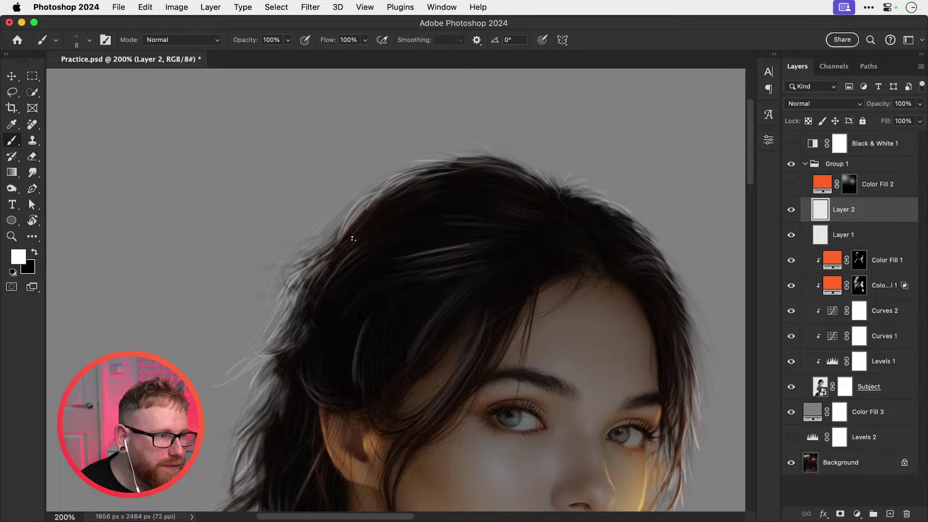
pyautogui.moveTo(331, 246); pyautogui.dragTo(288, 265)
pyautogui.press('super+z')
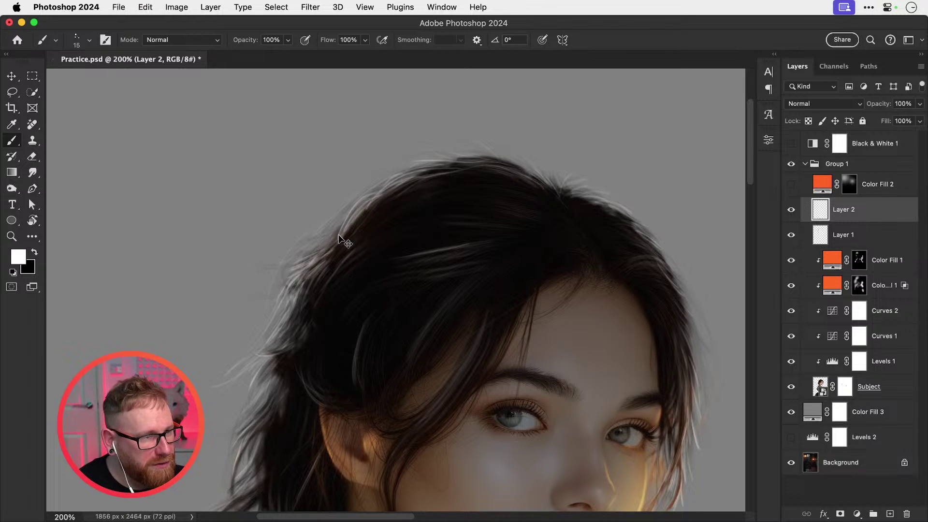
pyautogui.press('super+z')
pyautogui.moveTo(335, 242); pyautogui.dragTo(285, 269)
pyautogui.moveTo(334, 254); pyautogui.dragTo(292, 301)
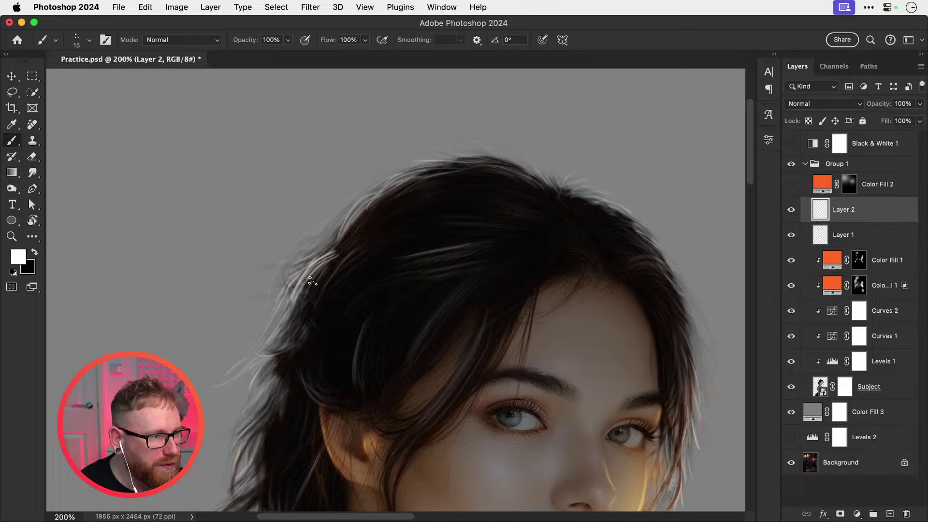
pyautogui.press('super+z')
pyautogui.moveTo(312, 266); pyautogui.dragTo(288, 305)
pyautogui.press('super+z')
# Step: Lower the Brush flow to 24% and paint soft size 15 white highlights down the back of the head
pyautogui.click(365, 40)
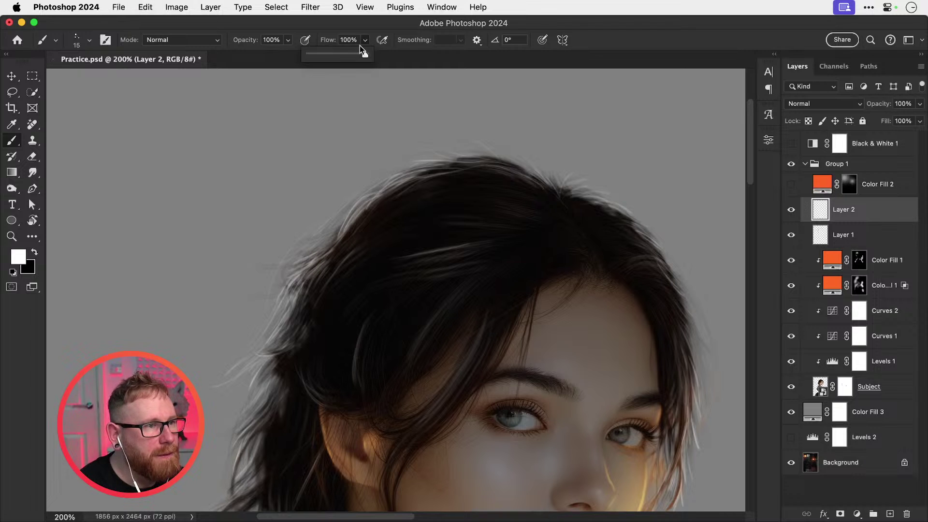
pyautogui.moveTo(367, 53); pyautogui.dragTo(324, 55)
pyautogui.click(333, 239)
pyautogui.moveTo(336, 238)
pyautogui.mouseDown()
pyautogui.moveTo(288, 267)
pyautogui.moveTo(287, 307)
pyautogui.mouseUp()
pyautogui.press('super+z')
pyautogui.moveTo(307, 277); pyautogui.dragTo(286, 324)
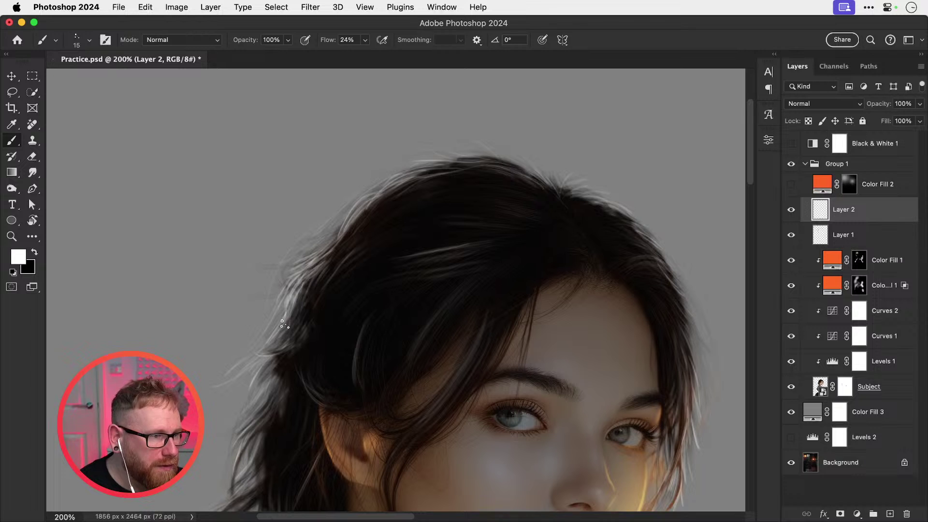
pyautogui.moveTo(310, 280); pyautogui.dragTo(258, 349)
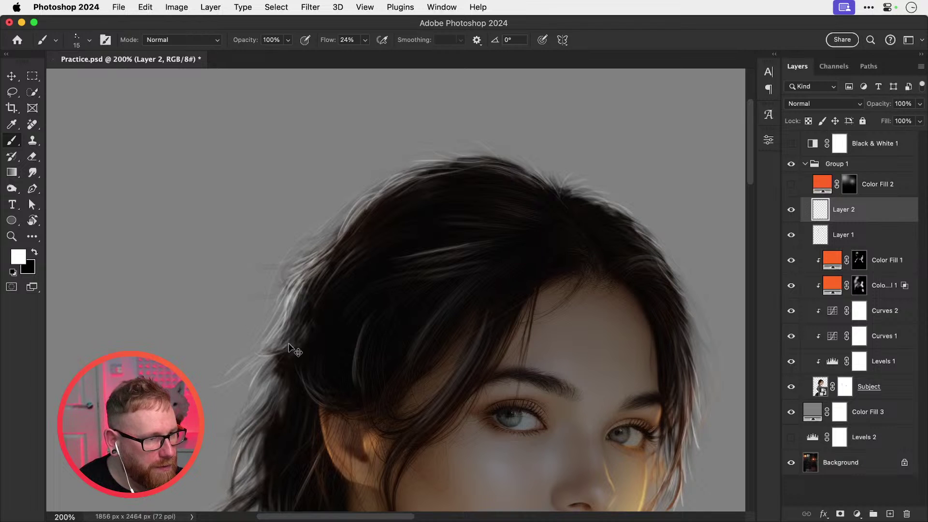
# Step: Try soft size 15 white highlight strokes on the back of the head and the gathered hair, undoing them
pyautogui.press('super+z')
pyautogui.press('super+z')
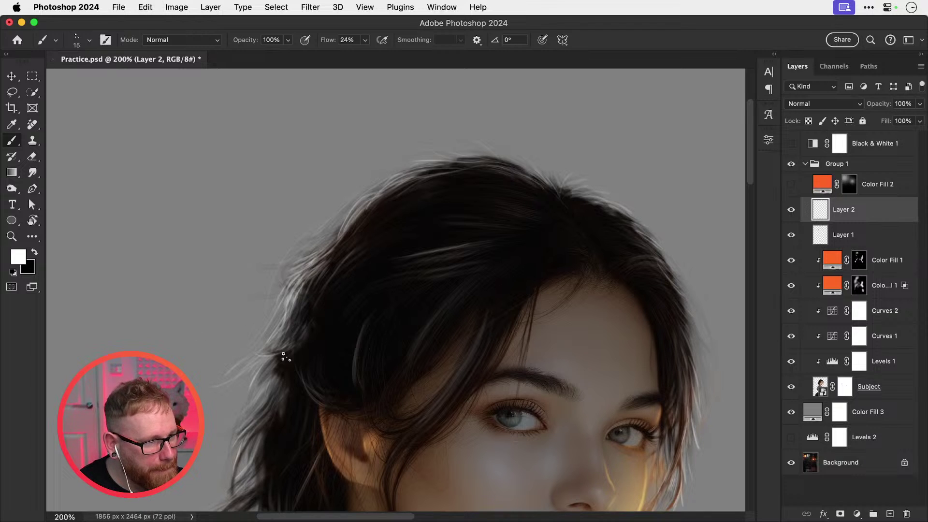
pyautogui.moveTo(313, 358); pyautogui.dragTo(341, 278)
pyautogui.moveTo(300, 314)
pyautogui.mouseDown()
pyautogui.moveTo(273, 358)
pyautogui.moveTo(281, 403)
pyautogui.moveTo(337, 336)
pyautogui.moveTo(275, 381)
pyautogui.mouseUp()
pyautogui.press('super+z')
pyautogui.press('super+z')
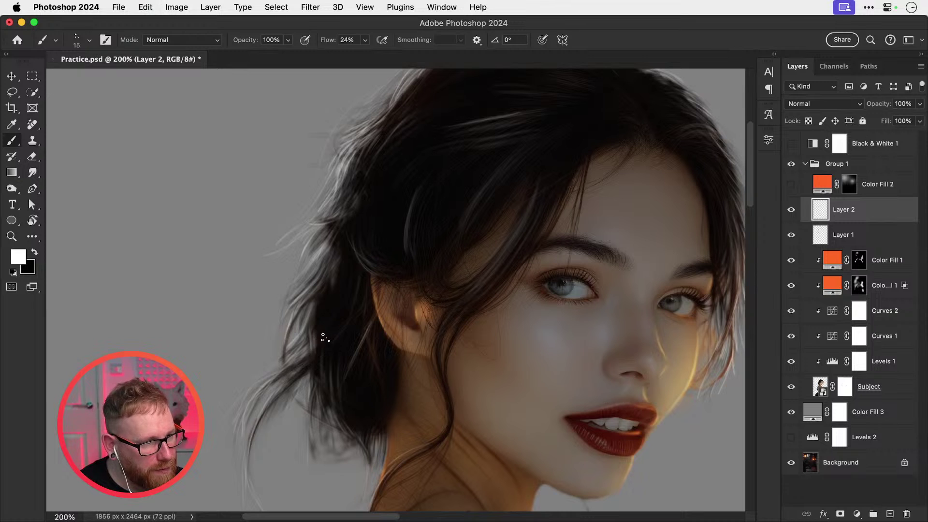
pyautogui.moveTo(325, 338); pyautogui.dragTo(275, 381)
pyautogui.press('super+z')
pyautogui.press('super+z')
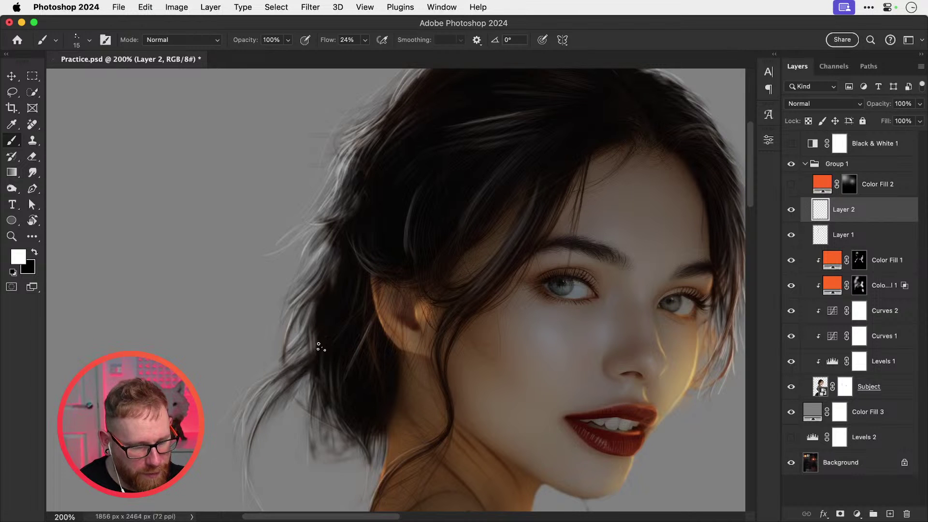
# Step: Enlarge the brush to size 30 and paint soft white highlights in the gathered hair behind the neck, undoing the strokes that do not fit
pyautogui.press(']')
pyautogui.press(']')
pyautogui.press(']')
pyautogui.moveTo(320, 354); pyautogui.dragTo(275, 381)
pyautogui.press('super+z')
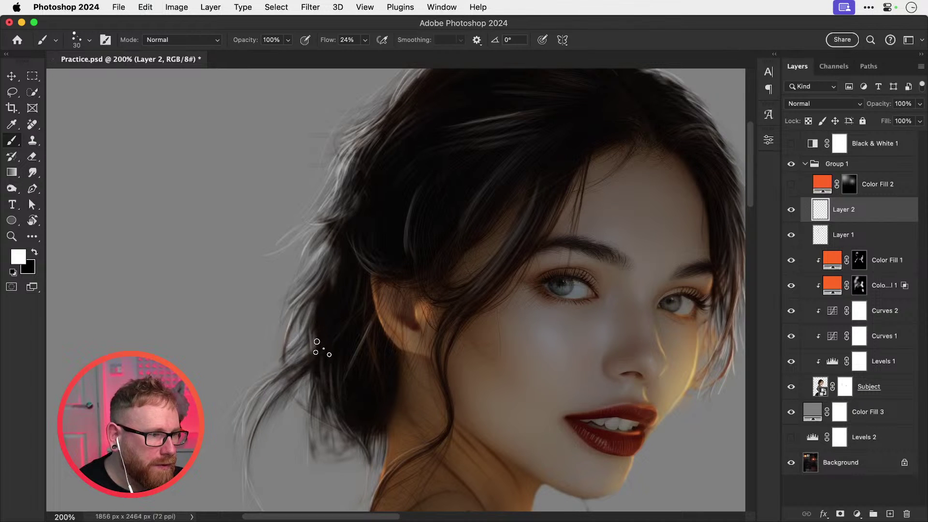
pyautogui.moveTo(322, 348); pyautogui.dragTo(273, 380)
pyautogui.moveTo(359, 366)
pyautogui.mouseDown()
pyautogui.moveTo(363, 343)
pyautogui.moveTo(344, 386)
pyautogui.mouseUp()
pyautogui.press('super+z')
pyautogui.moveTo(329, 339); pyautogui.dragTo(337, 383)
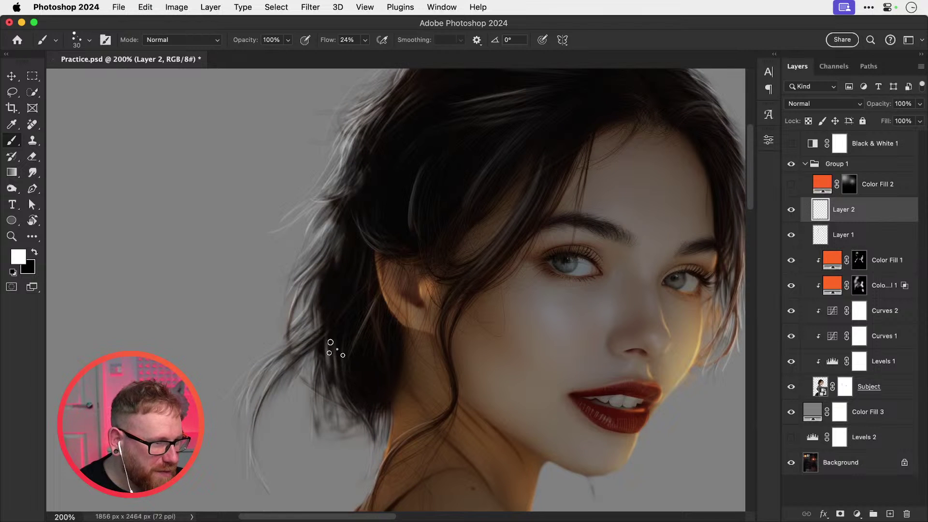
pyautogui.press('super+z')
pyautogui.moveTo(330, 343); pyautogui.dragTo(343, 394)
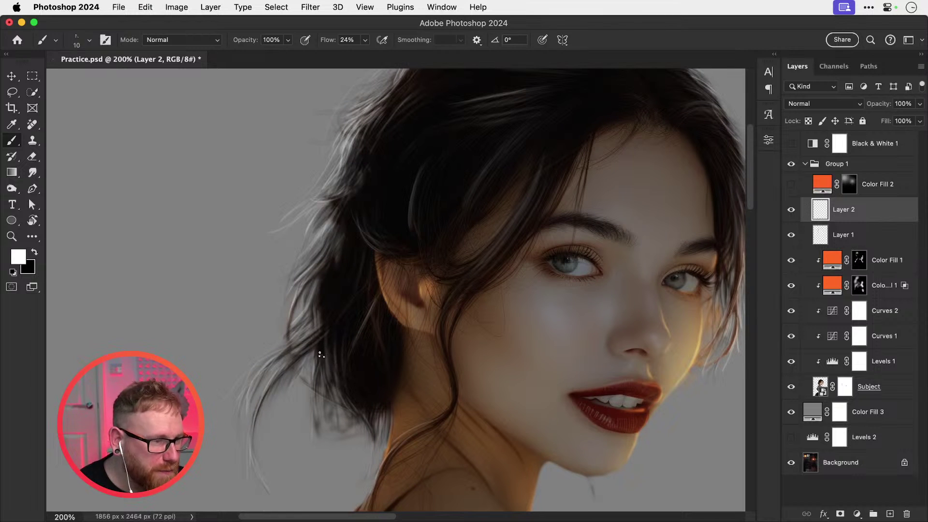
# Step: Paint thin size 10 white highlight strands through the gathered hair below the ear
pyautogui.moveTo(358, 329); pyautogui.dragTo(329, 377)
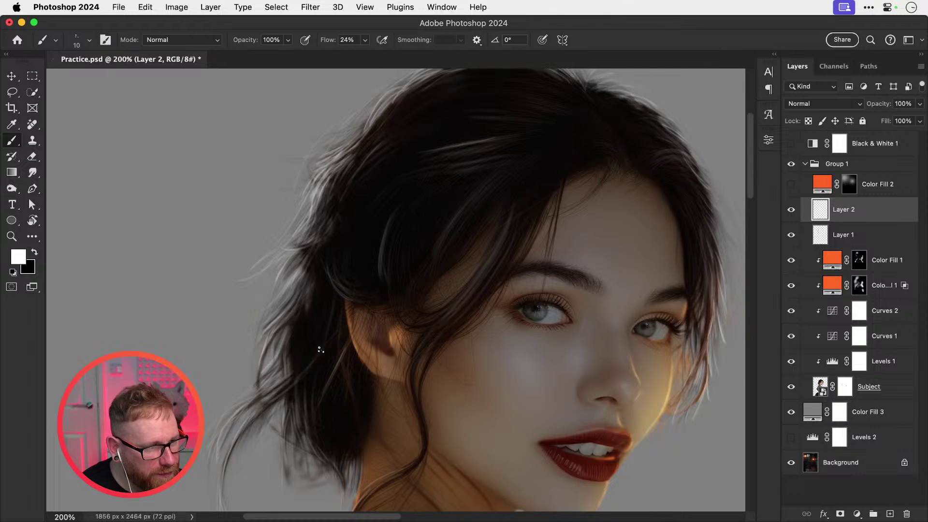
pyautogui.moveTo(285, 396); pyautogui.dragTo(320, 351)
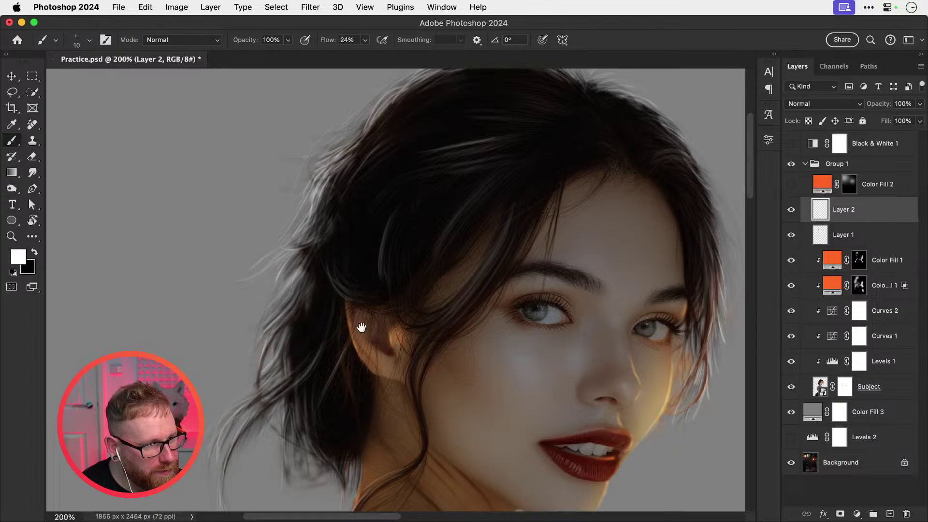
pyautogui.moveTo(362, 328); pyautogui.dragTo(328, 357)
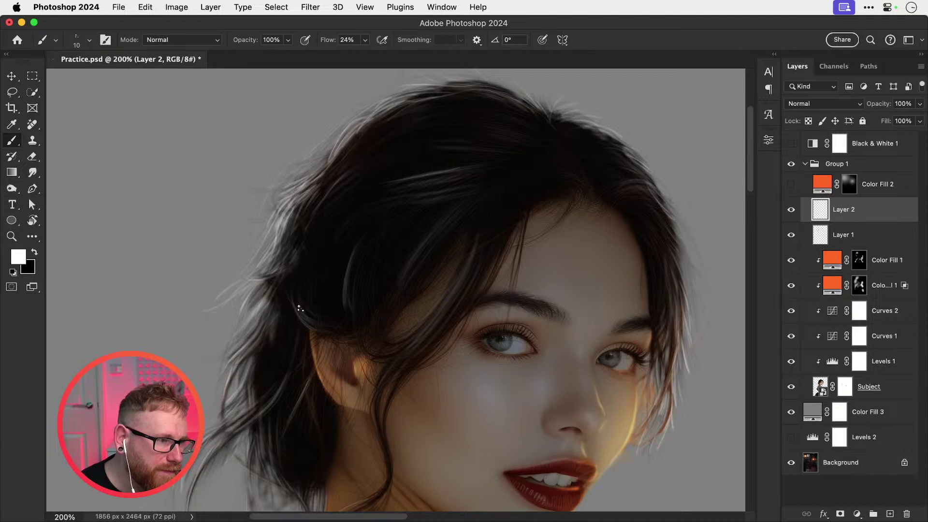
# Step: Raise the Brush flow to 40% and paint size 6 white highlight strands across the crown of the head
pyautogui.scroll(4, 315, 320)
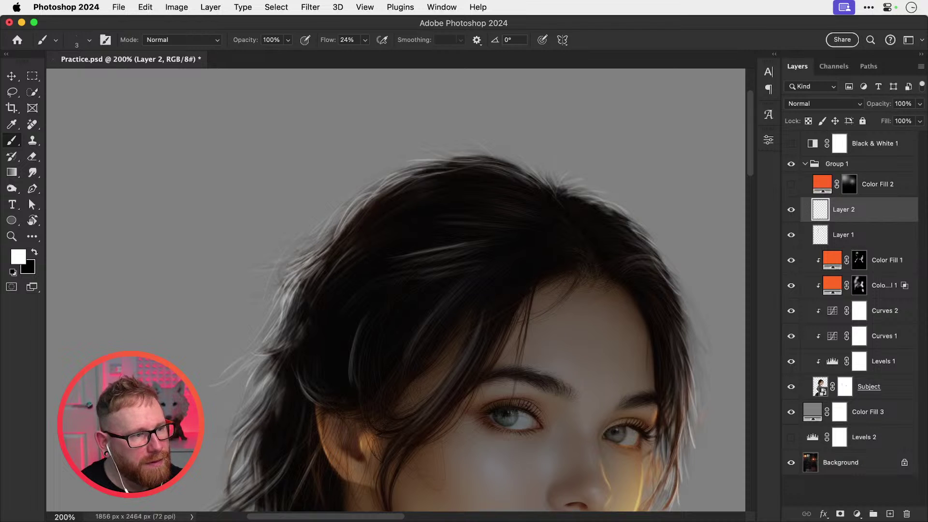
pyautogui.moveTo(381, 244); pyautogui.dragTo(262, 301)
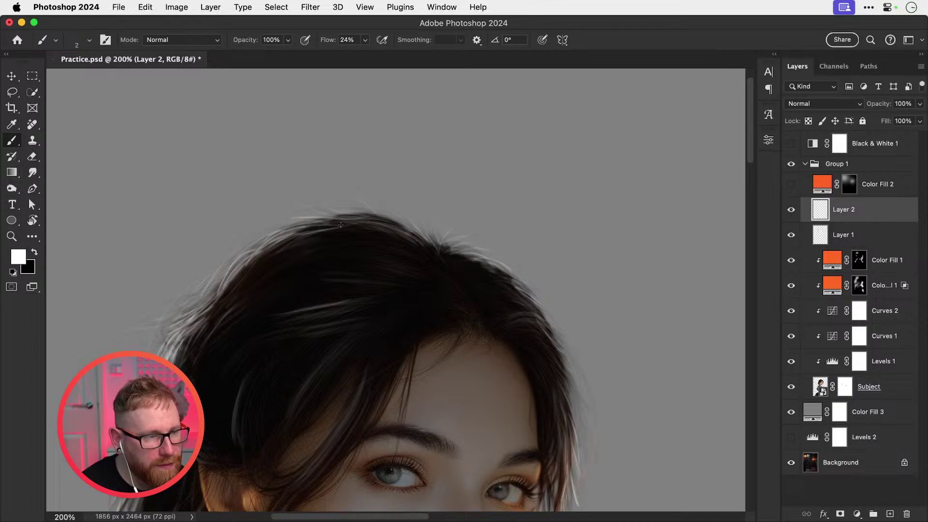
pyautogui.moveTo(366, 41); pyautogui.dragTo(371, 55)
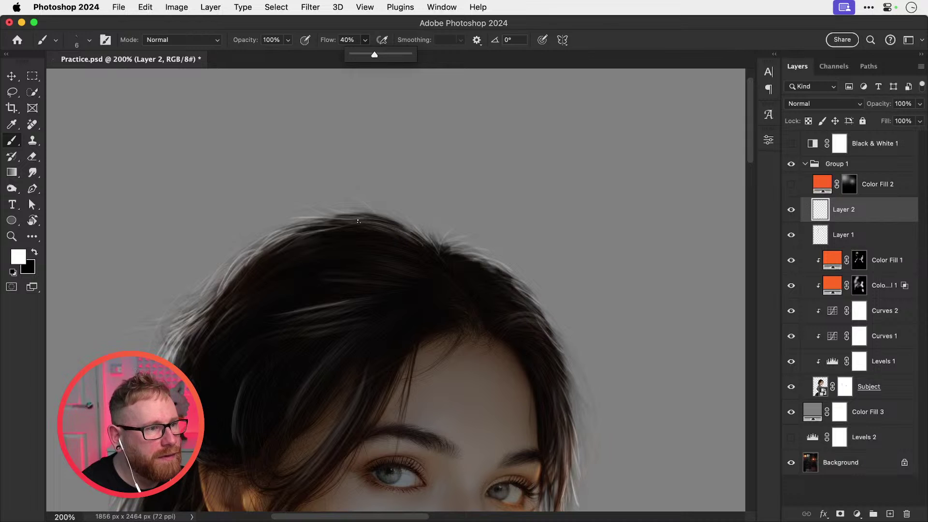
pyautogui.moveTo(366, 221)
pyautogui.mouseDown()
pyautogui.moveTo(325, 228)
pyautogui.moveTo(291, 250)
pyautogui.mouseUp()
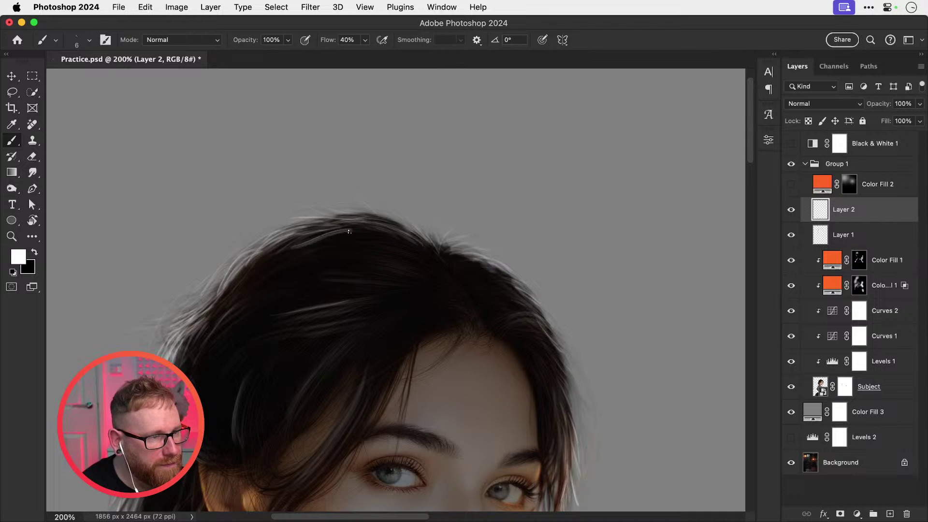
pyautogui.press('super+z')
pyautogui.moveTo(389, 236)
pyautogui.mouseDown()
pyautogui.moveTo(301, 242)
pyautogui.moveTo(270, 274)
pyautogui.mouseUp()
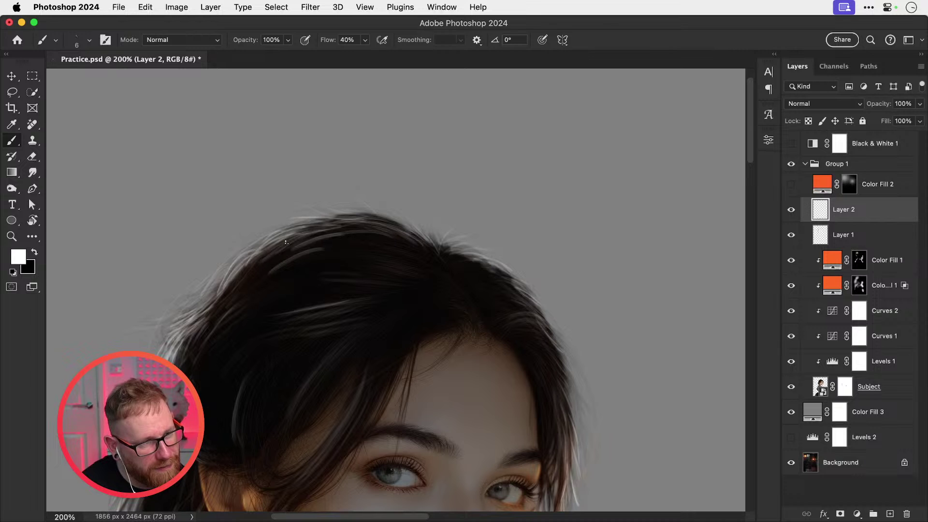
pyautogui.moveTo(291, 240); pyautogui.dragTo(204, 317)
pyautogui.press('v')
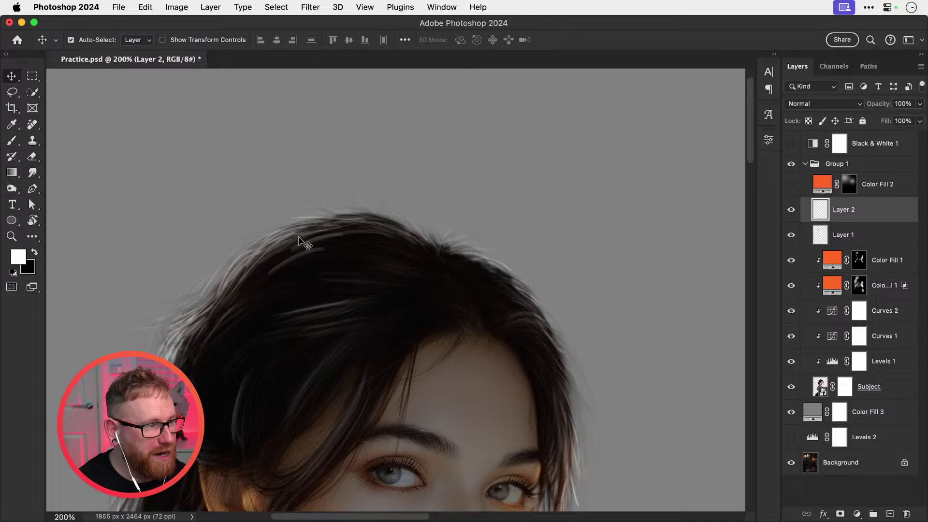
pyautogui.press('b')
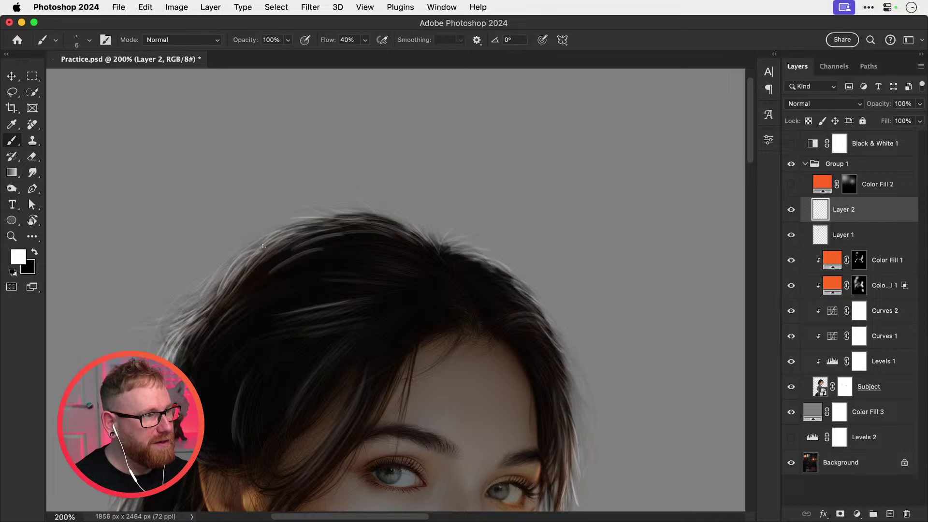
# Step: Select the Hair 3 brush and try it at size 172 on the canvas, undoing the test strokes
pyautogui.click(85, 44)
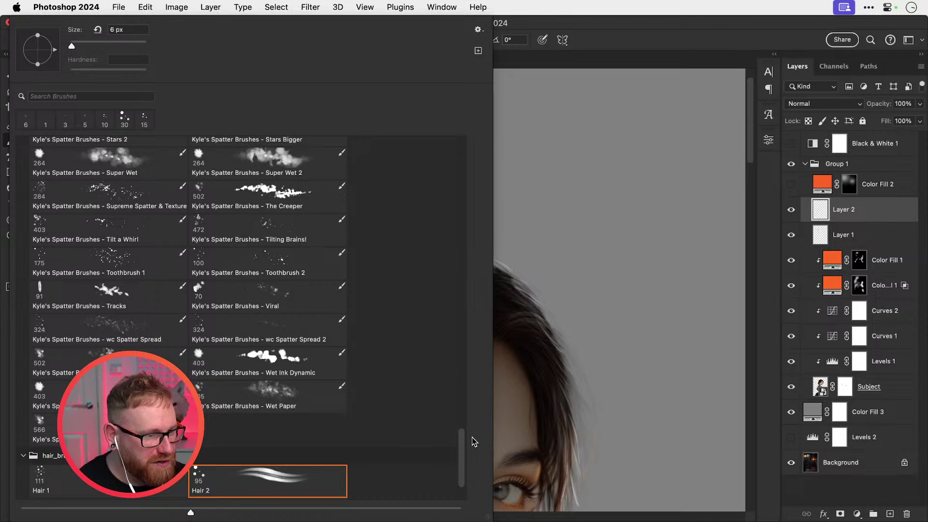
pyautogui.moveTo(462, 445); pyautogui.dragTo(461, 456)
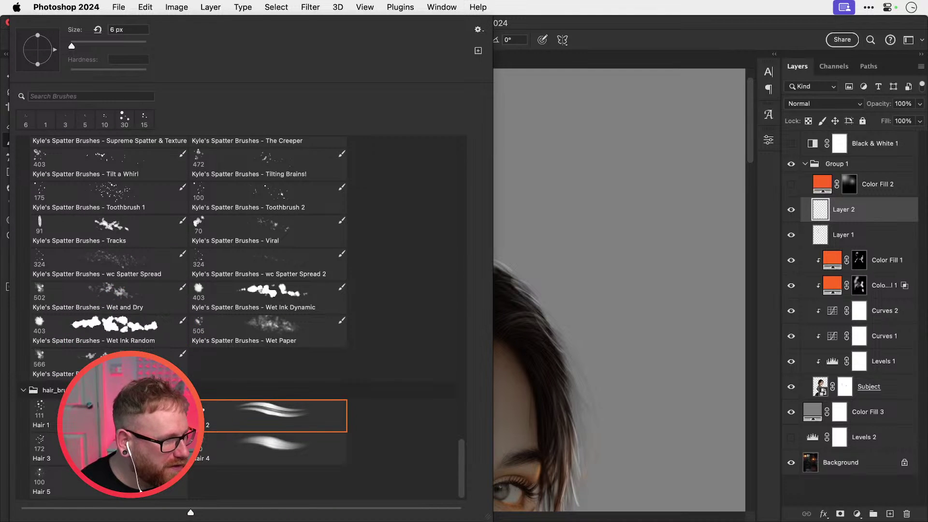
pyautogui.click(43, 449)
pyautogui.moveTo(553, 171)
pyautogui.mouseDown()
pyautogui.moveTo(539, 224)
pyautogui.moveTo(624, 253)
pyautogui.mouseUp()
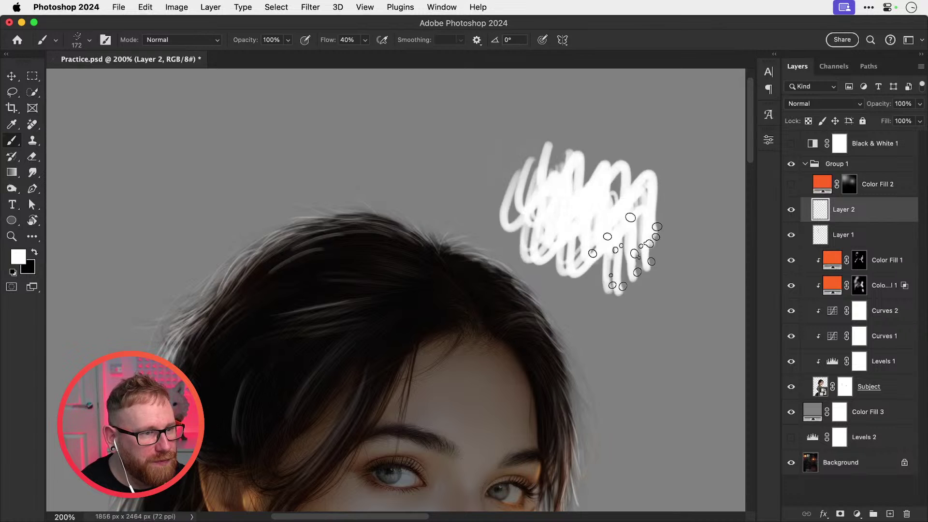
pyautogui.press('super+z')
pyautogui.moveTo(363, 179); pyautogui.dragTo(361, 359)
pyautogui.press('super+z')
# Step: Reduce the Hair 3 brush to size 80 and on to 60, trying and undoing a stroke over the hair at each size
pyautogui.press('[')
pyautogui.press('[')
pyautogui.press('[')
pyautogui.press('[')
pyautogui.press('[')
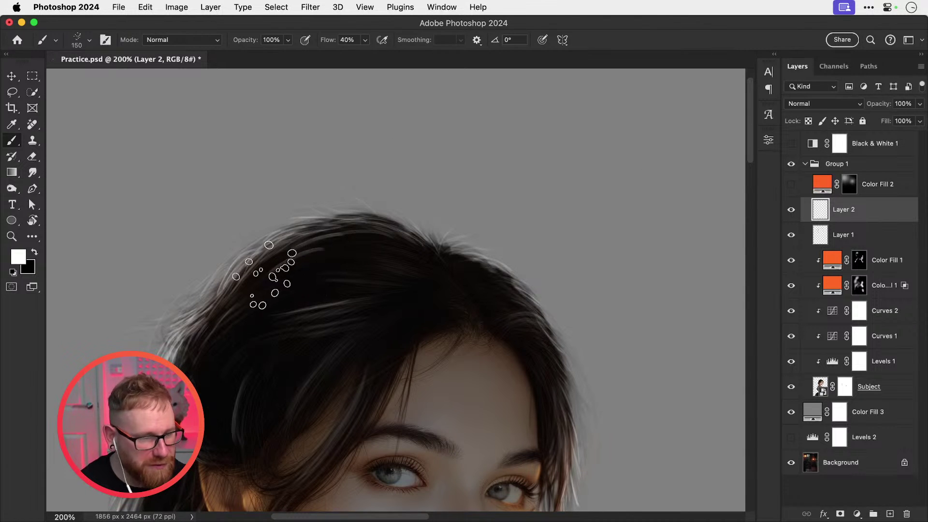
pyautogui.moveTo(323, 320); pyautogui.dragTo(228, 347)
pyautogui.press('super+z')
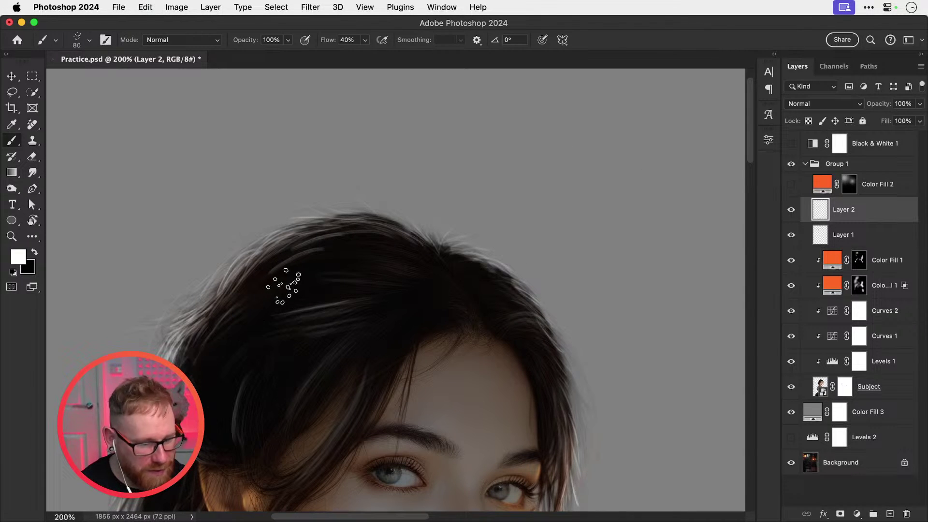
pyautogui.press('[')
pyautogui.press('[')
pyautogui.moveTo(290, 255); pyautogui.dragTo(238, 298)
pyautogui.press('super+z')
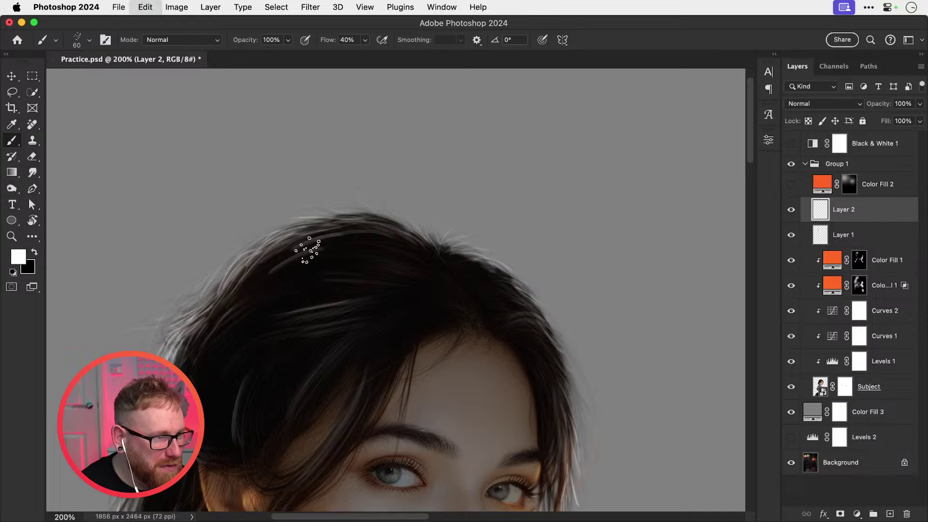
# Step: Try size 60 Hair 3 strokes from the crown down the back edge of the head on Layer 2, undoing them
pyautogui.moveTo(305, 245); pyautogui.dragTo(232, 288)
pyautogui.press('super+z')
pyautogui.moveTo(284, 253); pyautogui.dragTo(242, 300)
pyautogui.press('super+z')
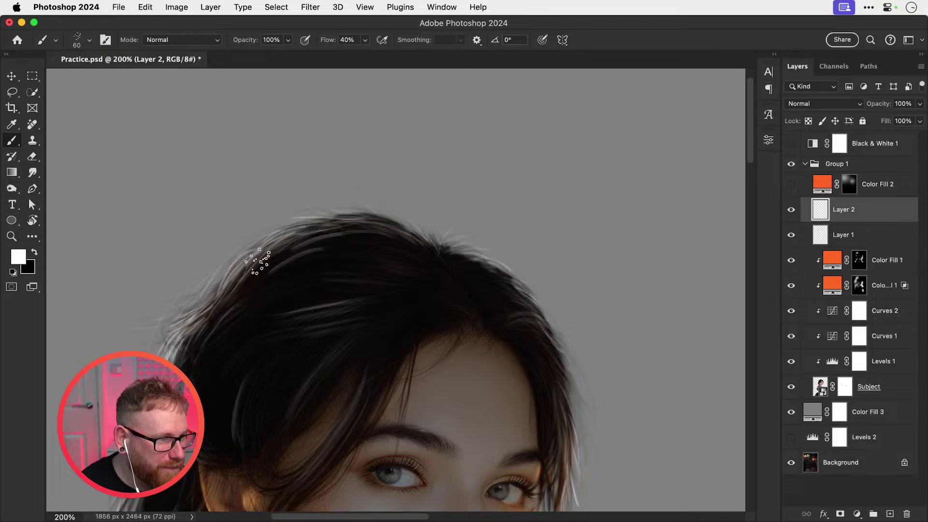
pyautogui.moveTo(259, 261); pyautogui.dragTo(209, 316)
pyautogui.press('super+z')
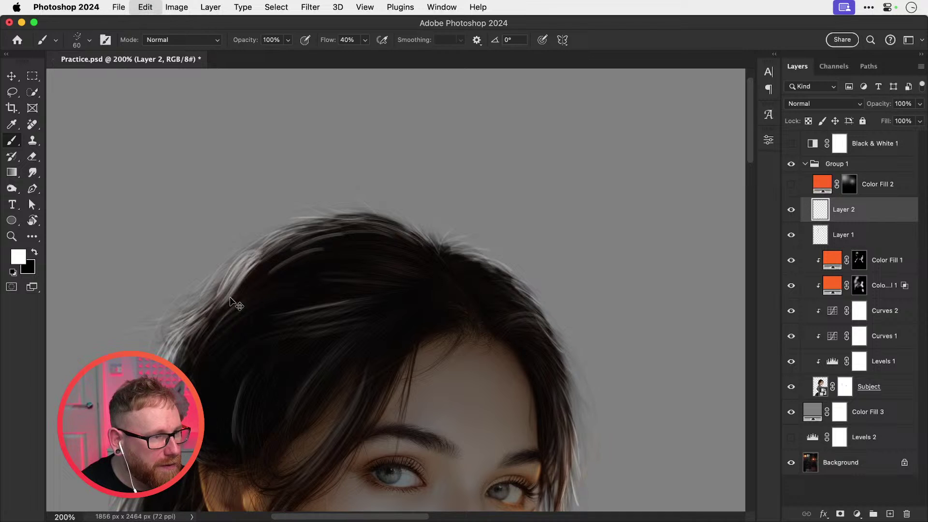
# Step: Add a new layer above Layer 2 and paint size 60 Hair 3 white highlights along the upper back edge of the head
pyautogui.click(891, 514)
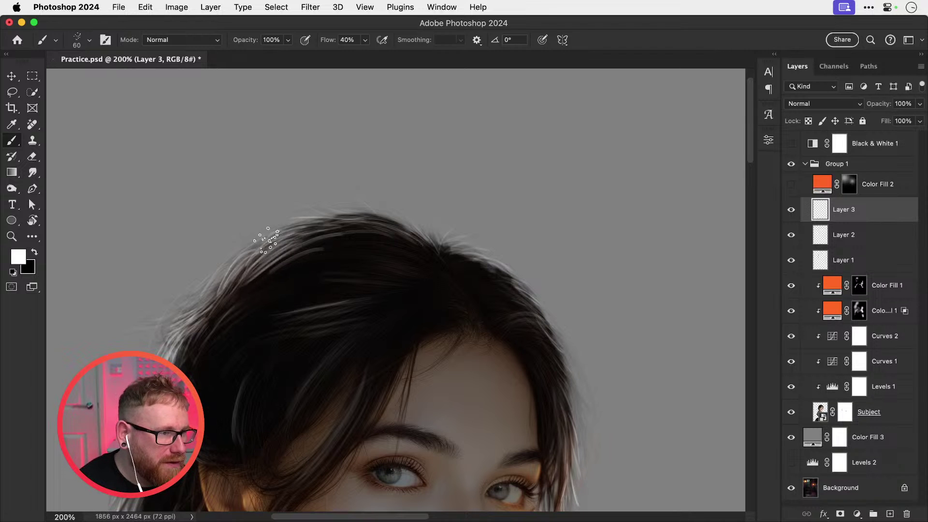
pyautogui.press('super+z')
pyautogui.moveTo(288, 248)
pyautogui.mouseDown()
pyautogui.moveTo(244, 270)
pyautogui.moveTo(222, 309)
pyautogui.mouseUp()
pyautogui.press('super+z')
pyautogui.moveTo(284, 243); pyautogui.dragTo(200, 321)
pyautogui.moveTo(222, 292)
pyautogui.mouseDown()
pyautogui.moveTo(194, 330)
pyautogui.moveTo(231, 290)
pyautogui.moveTo(224, 312)
pyautogui.mouseUp()
pyautogui.moveTo(253, 271); pyautogui.dragTo(220, 318)
pyautogui.press('super+z')
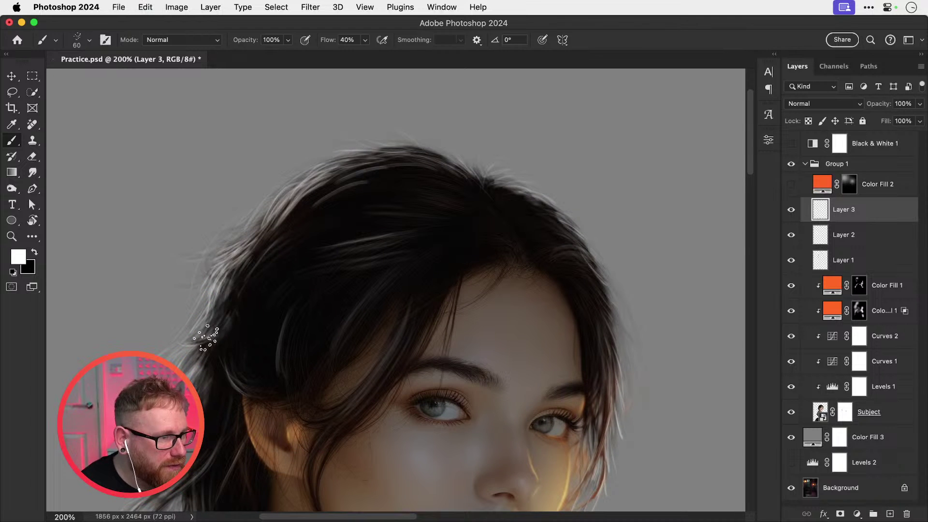
# Step: Extend the white Hair 3 highlights down the back of the head on Layer 3, undoing the strokes that do not fit
pyautogui.moveTo(240, 269)
pyautogui.mouseDown()
pyautogui.moveTo(206, 337)
pyautogui.moveTo(242, 265)
pyautogui.mouseUp()
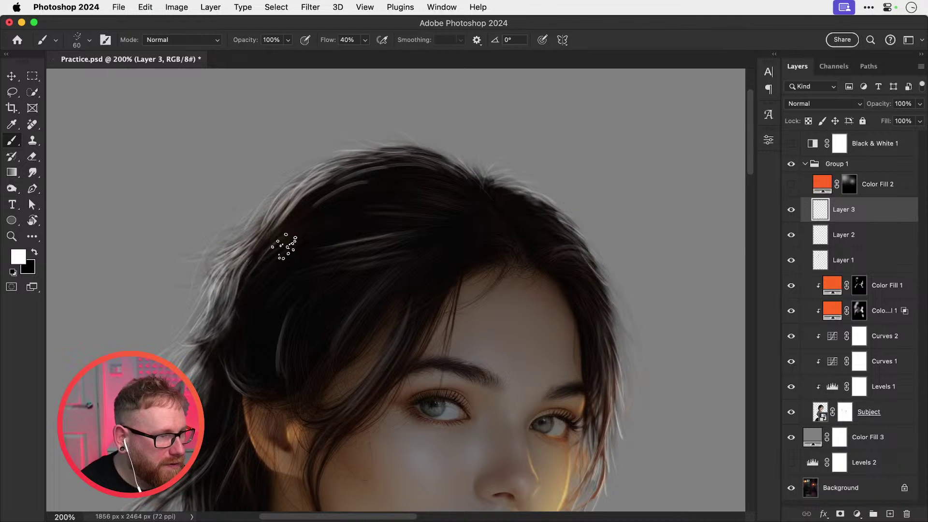
pyautogui.moveTo(217, 321)
pyautogui.mouseDown()
pyautogui.moveTo(263, 273)
pyautogui.moveTo(289, 227)
pyautogui.mouseUp()
pyautogui.press('super+z')
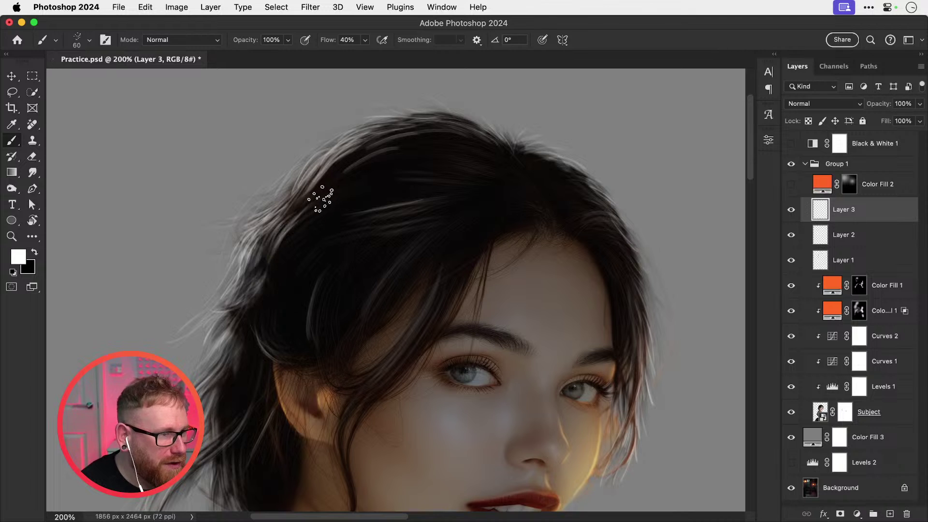
pyautogui.moveTo(266, 324)
pyautogui.mouseDown()
pyautogui.moveTo(308, 272)
pyautogui.moveTo(306, 292)
pyautogui.mouseUp()
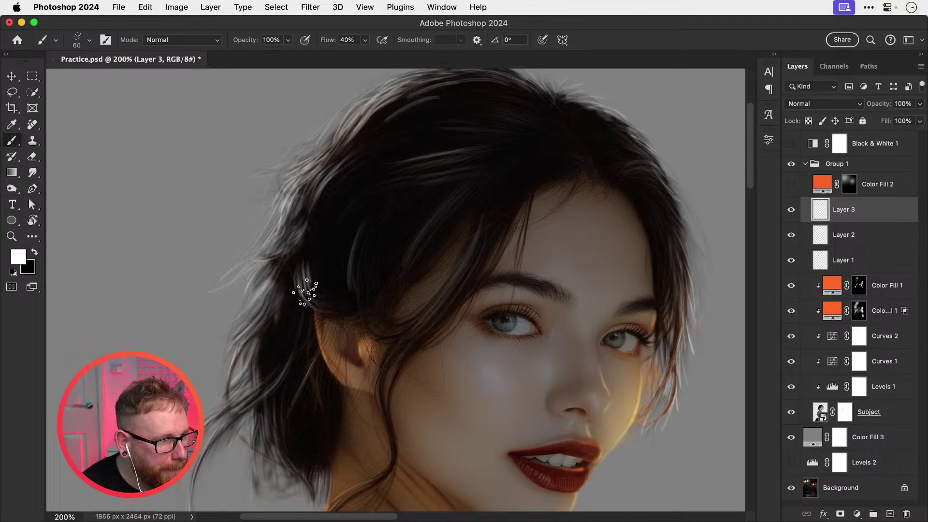
pyautogui.press('super+z')
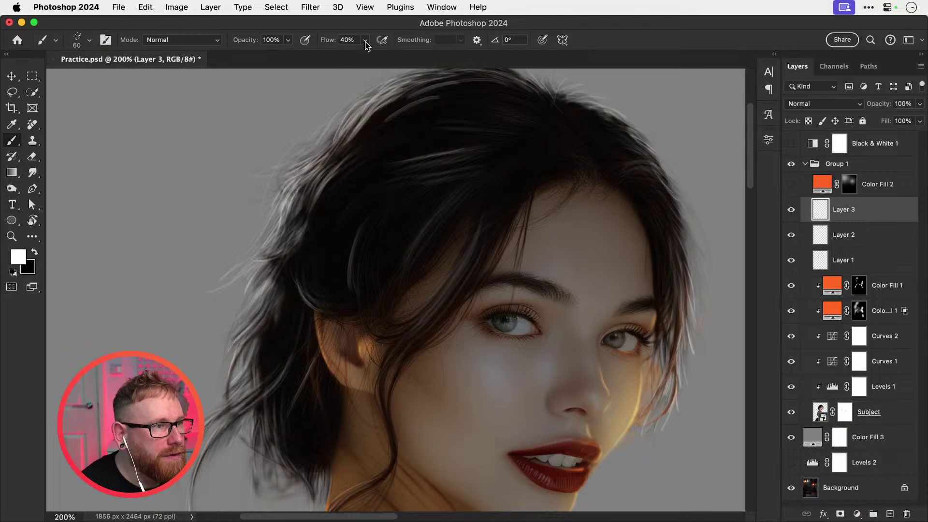
# Step: Lower the Brush flow to 11% and try faint highlight strokes on the hair above and behind the ear, undoing them
pyautogui.click(366, 41)
pyautogui.moveTo(365, 54); pyautogui.dragTo(348, 55)
pyautogui.moveTo(311, 263); pyautogui.dragTo(319, 296)
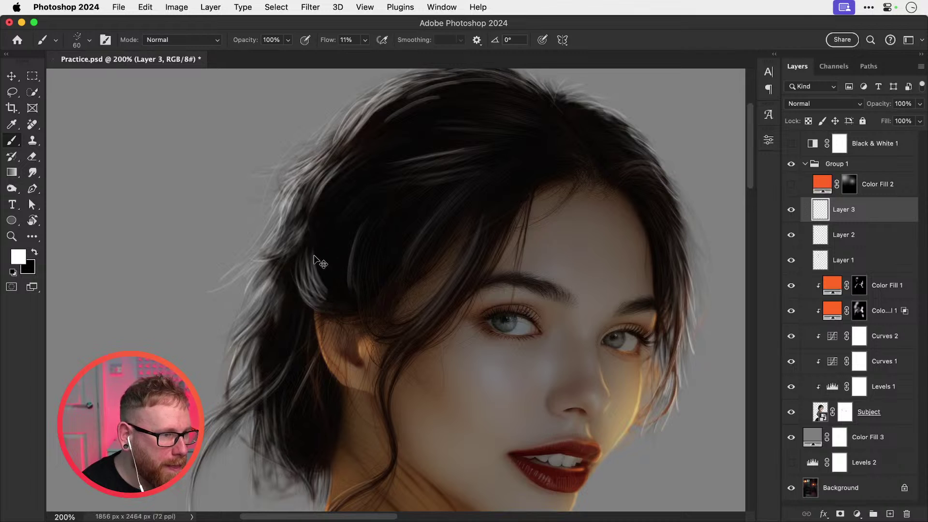
pyautogui.press('super+z')
pyautogui.moveTo(310, 263)
pyautogui.mouseDown()
pyautogui.moveTo(317, 298)
pyautogui.moveTo(299, 266)
pyautogui.moveTo(298, 357)
pyautogui.mouseUp()
pyautogui.press('super+z')
pyautogui.press('super+z')
# Step: Paint faint white Hair 3 highlights down the gathered hair behind the ear, undoing the first stroke
pyautogui.moveTo(286, 272); pyautogui.dragTo(280, 354)
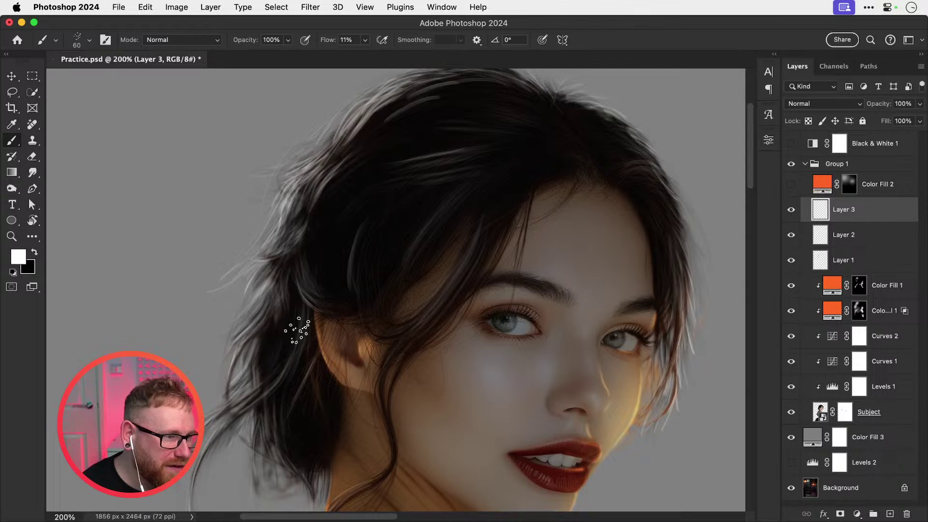
pyautogui.press('super+z')
pyautogui.moveTo(293, 275)
pyautogui.mouseDown()
pyautogui.moveTo(289, 344)
pyautogui.moveTo(260, 362)
pyautogui.mouseUp()
pyautogui.moveTo(281, 316); pyautogui.dragTo(274, 366)
# Step: Compare the hair with and without the white highlight strands of Layer 3 and Layer 2
pyautogui.moveTo(342, 311); pyautogui.dragTo(351, 270)
pyautogui.click(791, 210)
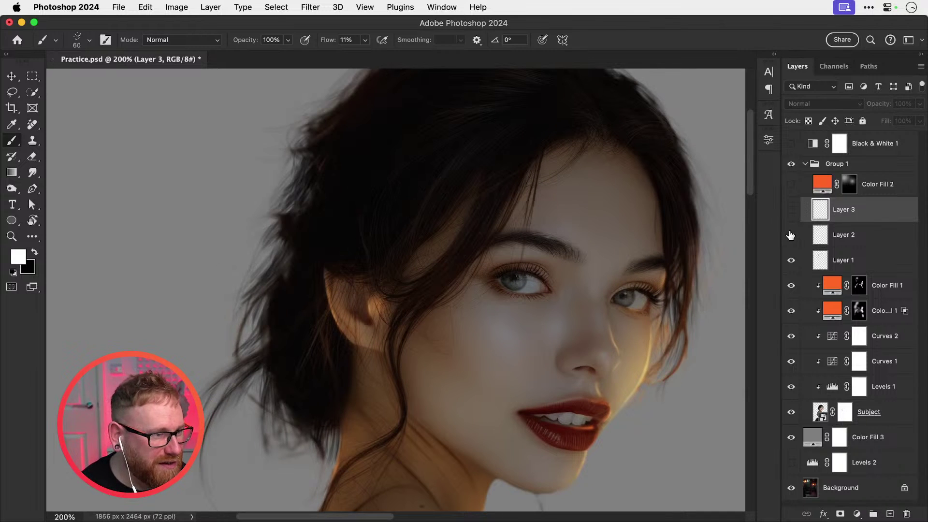
pyautogui.click(791, 211)
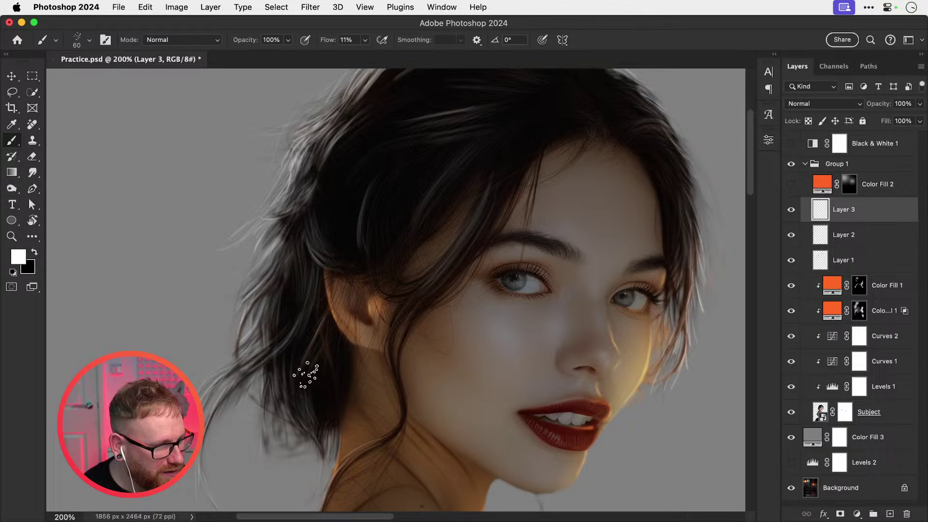
pyautogui.moveTo(332, 340); pyautogui.dragTo(309, 385)
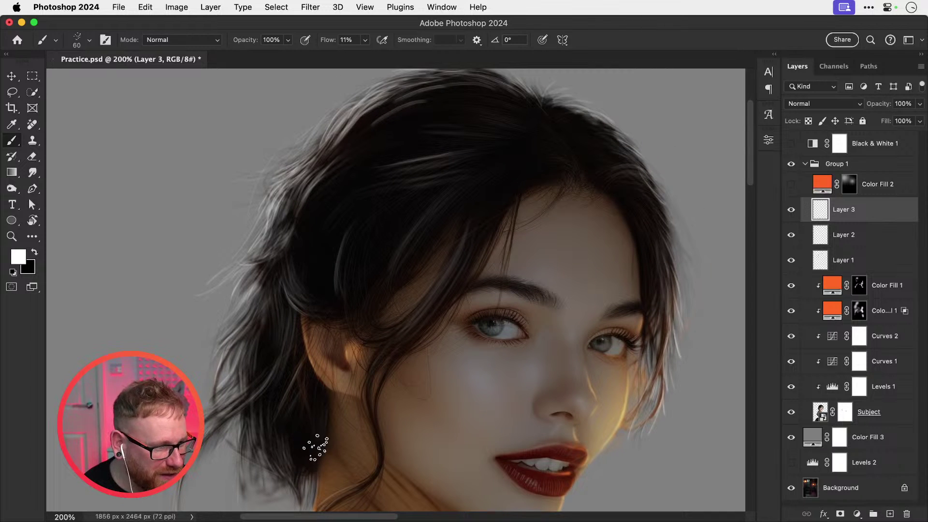
# Step: Try faint white highlight strokes on the hair behind and above the ear, undoing each one
pyautogui.moveTo(318, 453); pyautogui.dragTo(317, 386)
pyautogui.press('super+z')
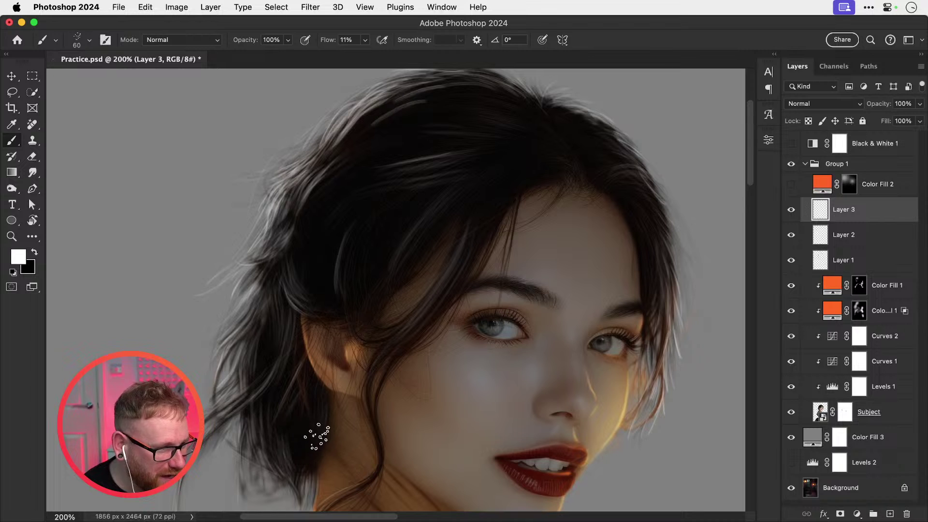
pyautogui.moveTo(359, 320); pyautogui.dragTo(317, 396)
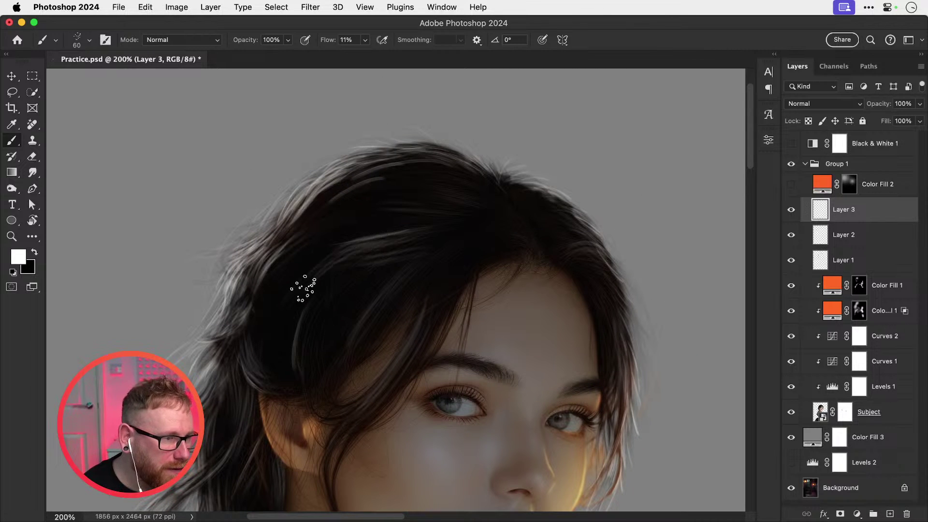
pyautogui.press('super+z')
pyautogui.moveTo(383, 243); pyautogui.dragTo(307, 271)
pyautogui.press('super+z')
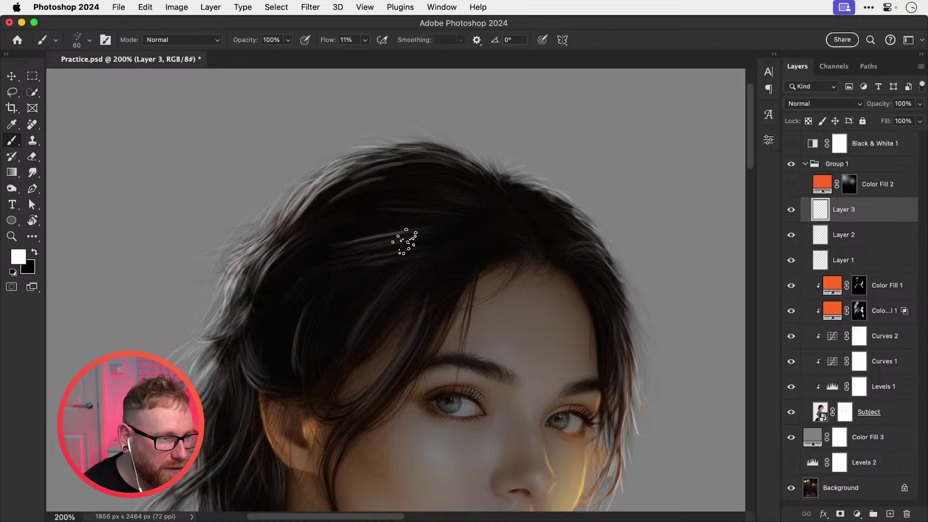
# Step: Paint faint white Hair 3 highlights along the swept-back side hair and over the crown on Layer 3
pyautogui.moveTo(405, 241); pyautogui.dragTo(308, 272)
pyautogui.moveTo(388, 174); pyautogui.dragTo(309, 215)
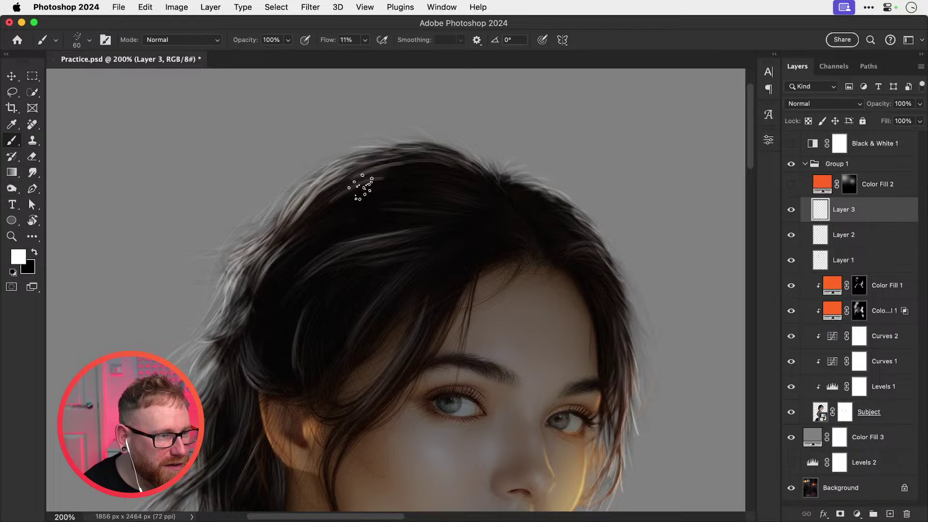
pyautogui.moveTo(355, 182); pyautogui.dragTo(310, 207)
pyautogui.moveTo(477, 186); pyautogui.dragTo(390, 191)
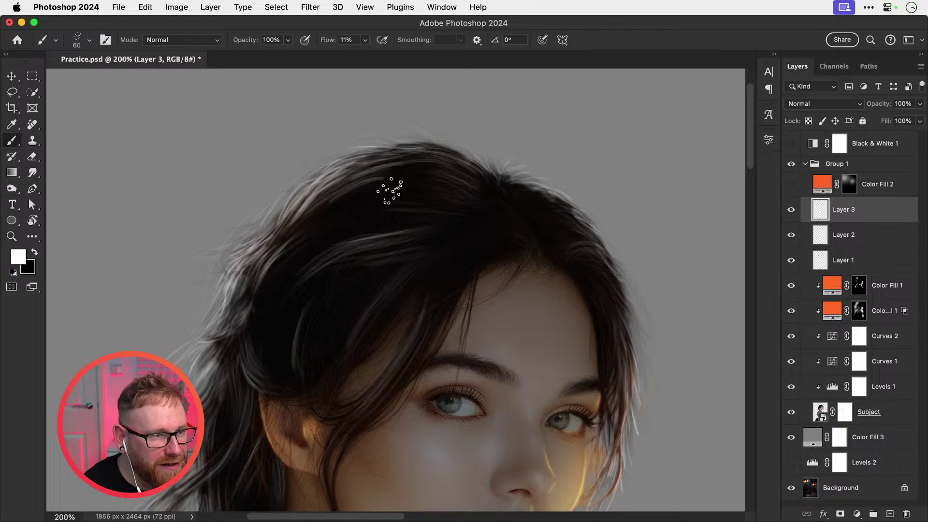
pyautogui.moveTo(452, 189); pyautogui.dragTo(331, 187)
# Step: Try faint highlight strokes along the upper outline of the head and undo them, including the last crown strokes
pyautogui.moveTo(453, 168)
pyautogui.mouseDown()
pyautogui.moveTo(320, 183)
pyautogui.moveTo(410, 158)
pyautogui.moveTo(358, 164)
pyautogui.mouseUp()
pyautogui.press('super+z')
pyautogui.moveTo(410, 146); pyautogui.dragTo(307, 165)
pyautogui.press('super+z')
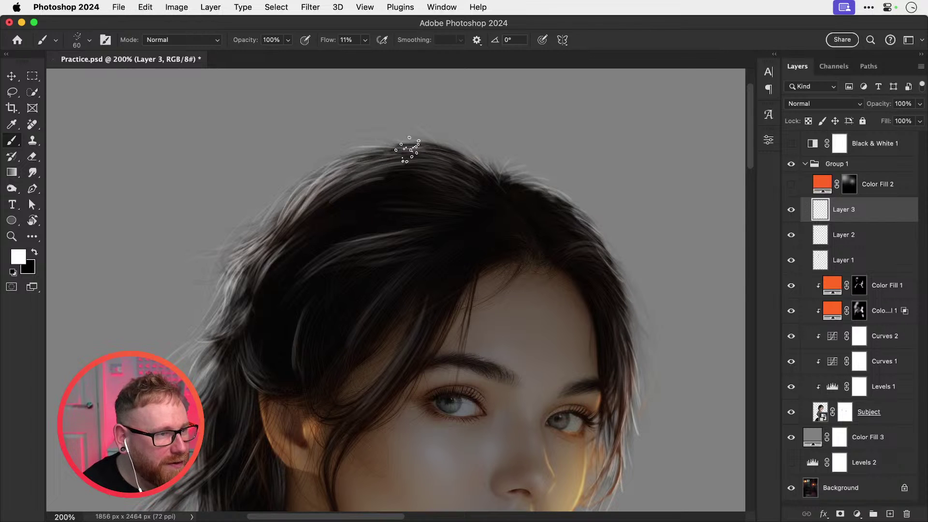
pyautogui.moveTo(419, 157)
pyautogui.mouseDown()
pyautogui.moveTo(364, 164)
pyautogui.moveTo(382, 152)
pyautogui.mouseUp()
pyautogui.press('super+z')
pyautogui.press('super+z')
pyautogui.press('super+z')
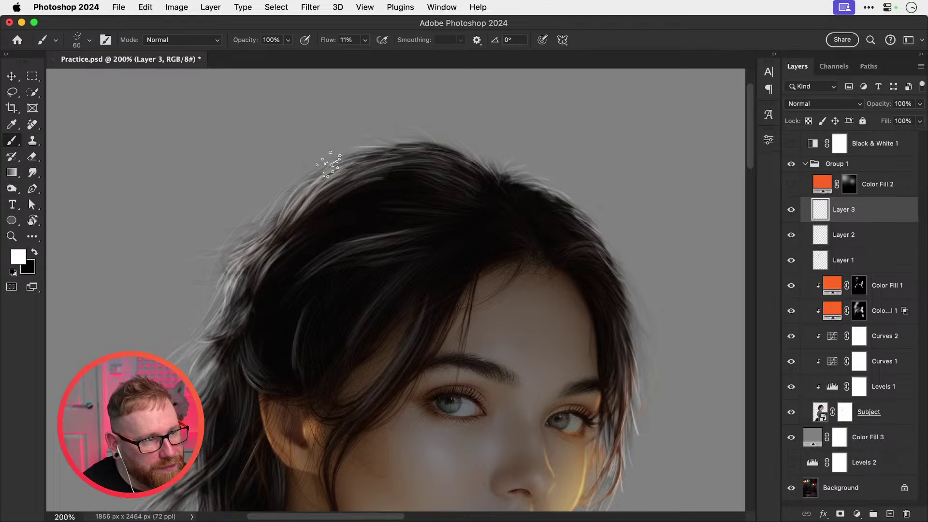
pyautogui.moveTo(322, 174)
pyautogui.mouseDown()
pyautogui.moveTo(296, 202)
pyautogui.moveTo(391, 153)
pyautogui.mouseUp()
pyautogui.press('super+z')
# Step: Reduce the brush to 40 px, then 25 px, and paint faint highlights down the back hair and its loose ends, undoing misplaced strokes
pyautogui.press('[')
pyautogui.press('[')
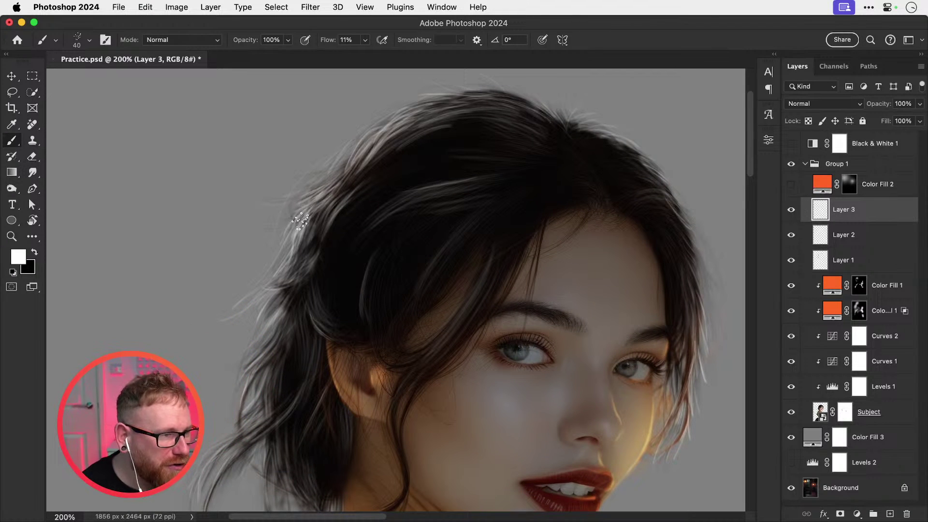
pyautogui.moveTo(308, 214); pyautogui.dragTo(294, 242)
pyautogui.press('super+z')
pyautogui.moveTo(298, 278)
pyautogui.mouseDown()
pyautogui.moveTo(337, 226)
pyautogui.moveTo(282, 312)
pyautogui.mouseUp()
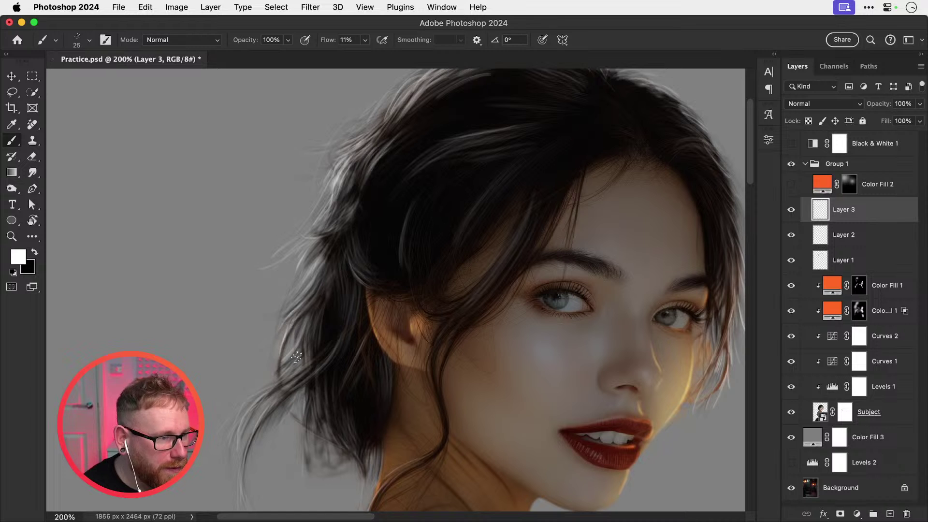
pyautogui.moveTo(304, 319)
pyautogui.mouseDown()
pyautogui.moveTo(238, 437)
pyautogui.moveTo(331, 334)
pyautogui.moveTo(303, 391)
pyautogui.mouseUp()
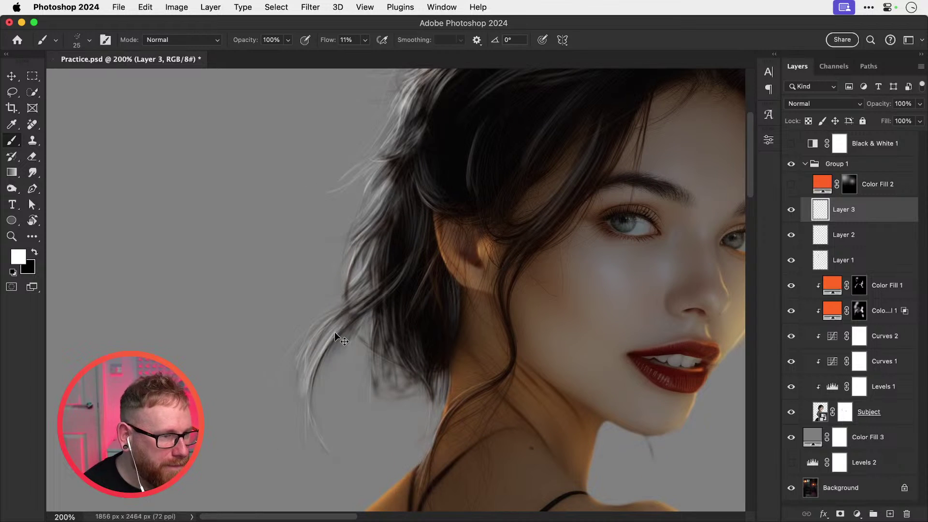
pyautogui.press('super+z')
pyautogui.moveTo(335, 339); pyautogui.dragTo(324, 371)
pyautogui.moveTo(364, 332)
pyautogui.mouseDown()
pyautogui.moveTo(251, 376)
pyautogui.moveTo(309, 369)
pyautogui.mouseUp()
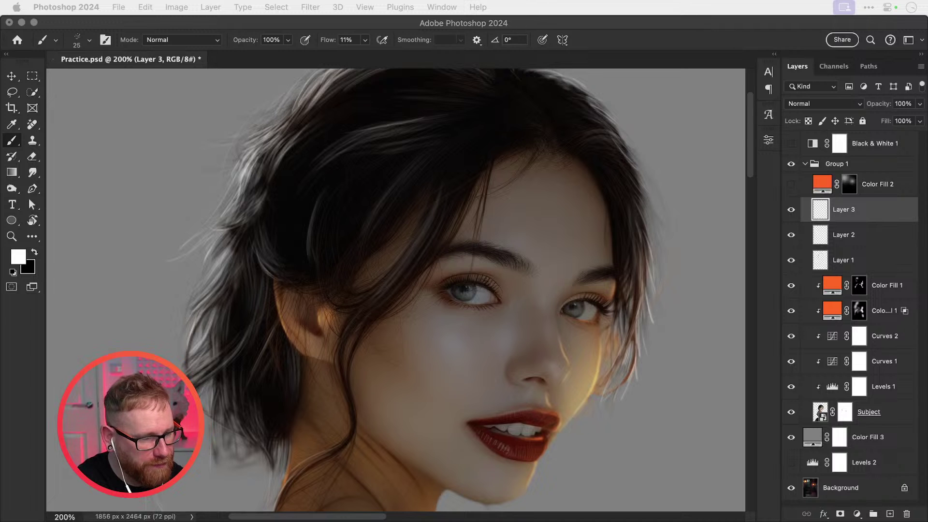
# Step: Paint faint white highlight strokes down the hair on the far side of the face on Layer 3
pyautogui.click(472, 310)
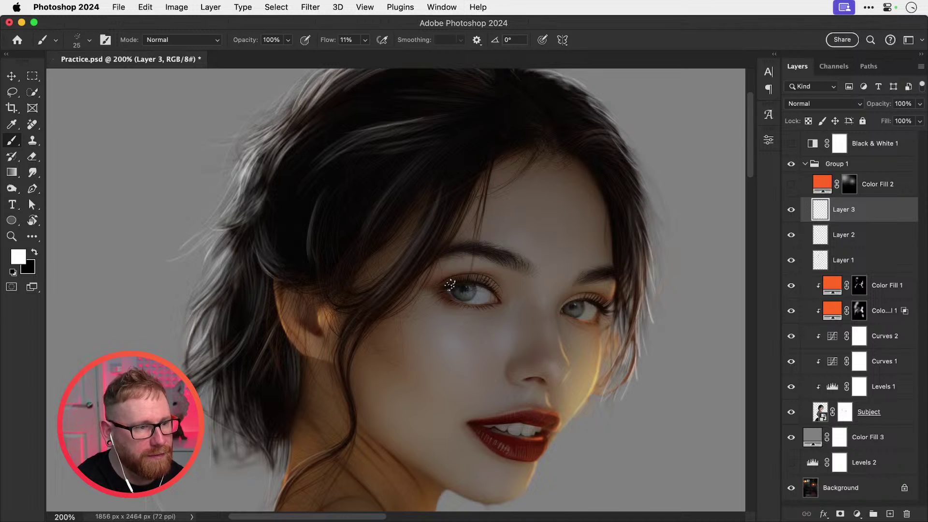
pyautogui.moveTo(562, 237); pyautogui.dragTo(466, 217)
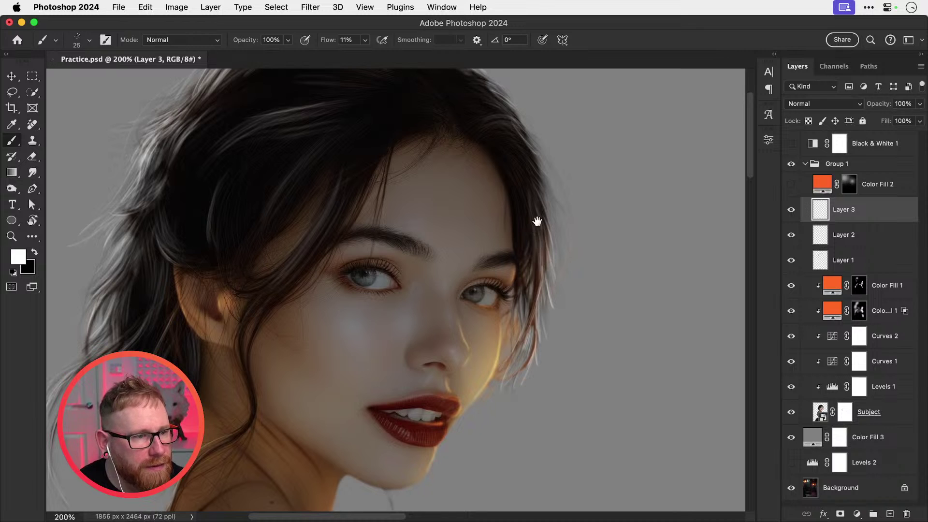
pyautogui.moveTo(537, 222); pyautogui.dragTo(514, 268)
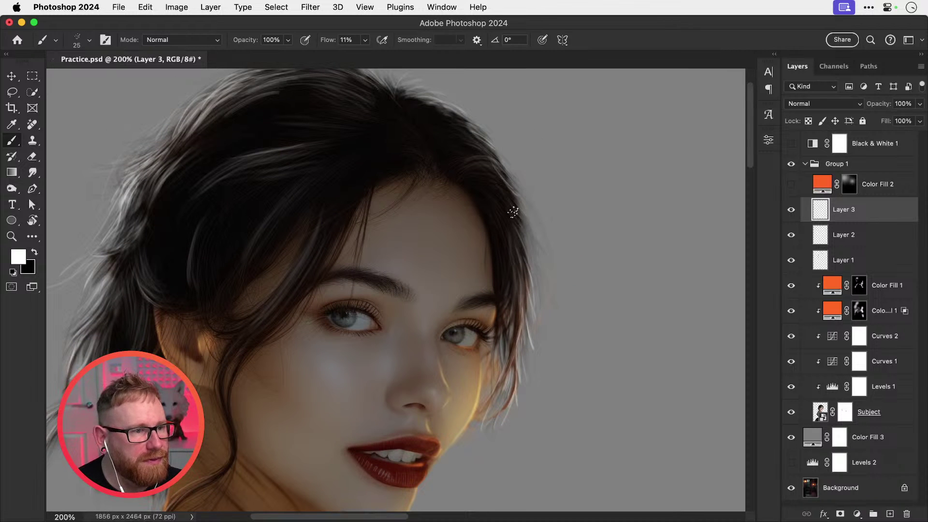
pyautogui.moveTo(504, 201); pyautogui.dragTo(517, 274)
pyautogui.moveTo(513, 231); pyautogui.dragTo(522, 305)
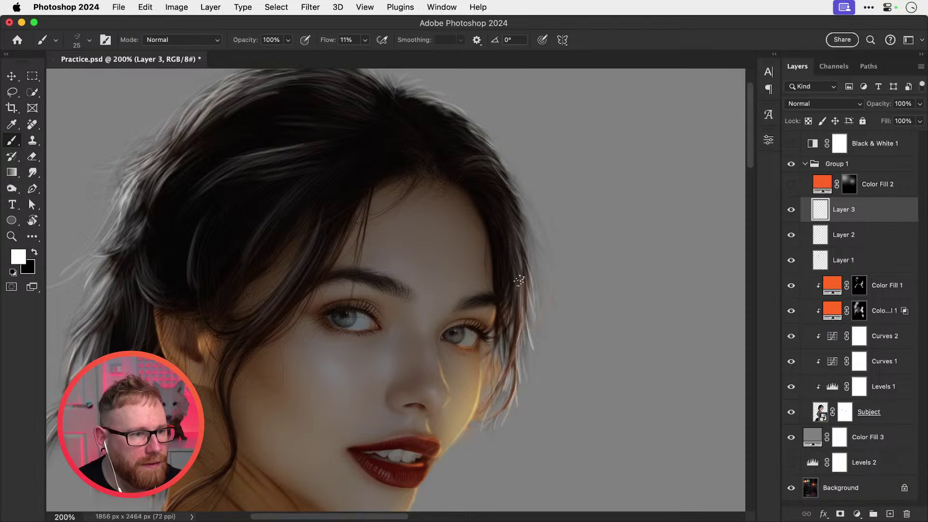
# Step: Try 40 px highlight strokes on the loose strands beside the far cheek, undo them and reduce the brush to 9 px
pyautogui.press(']')
pyautogui.press(']')
pyautogui.press(']')
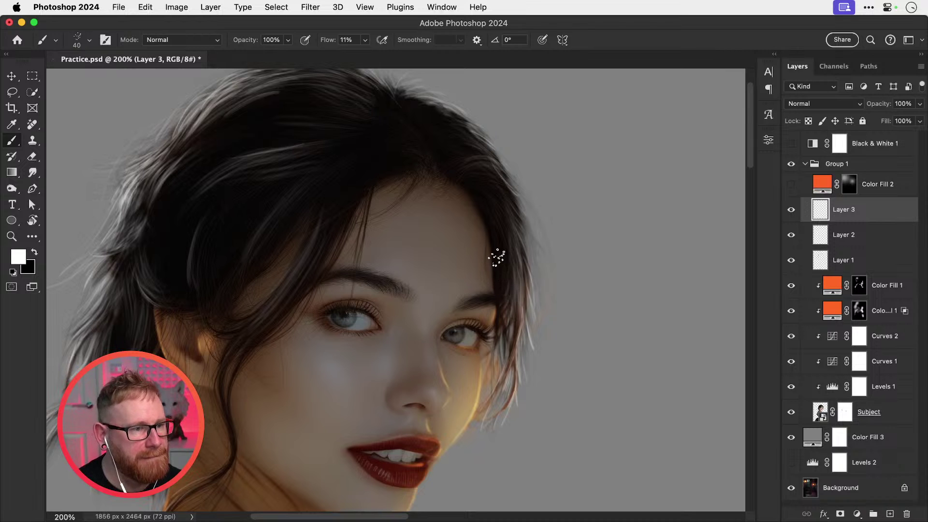
pyautogui.moveTo(520, 292)
pyautogui.mouseDown()
pyautogui.moveTo(506, 374)
pyautogui.moveTo(528, 282)
pyautogui.moveTo(478, 363)
pyautogui.mouseUp()
pyautogui.press('space')
pyautogui.press('space')
pyautogui.press('super+z')
pyautogui.moveTo(492, 310); pyautogui.dragTo(467, 391)
pyautogui.press('super+z')
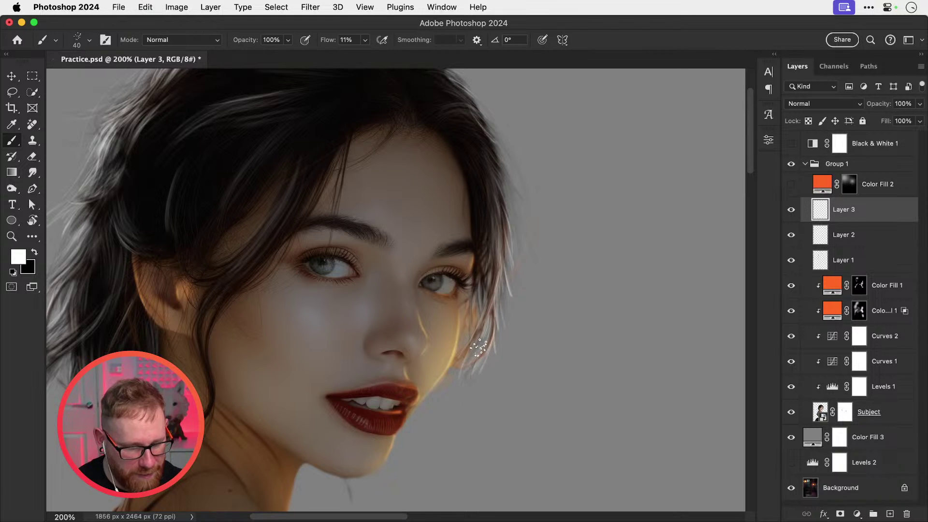
pyautogui.press('[')
pyautogui.press('[')
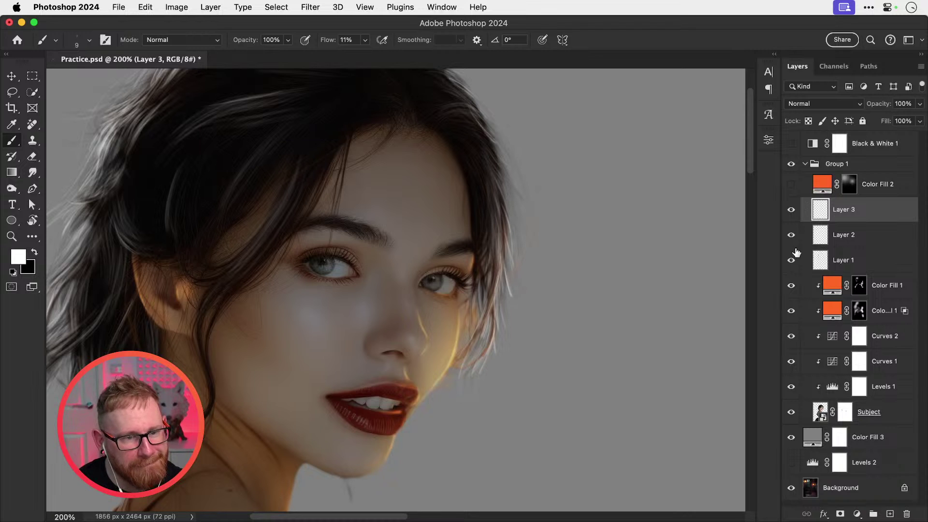
# Step: Darken the Color Fill 3 backdrop to grey #4a4a4a
pyautogui.click(813, 438)
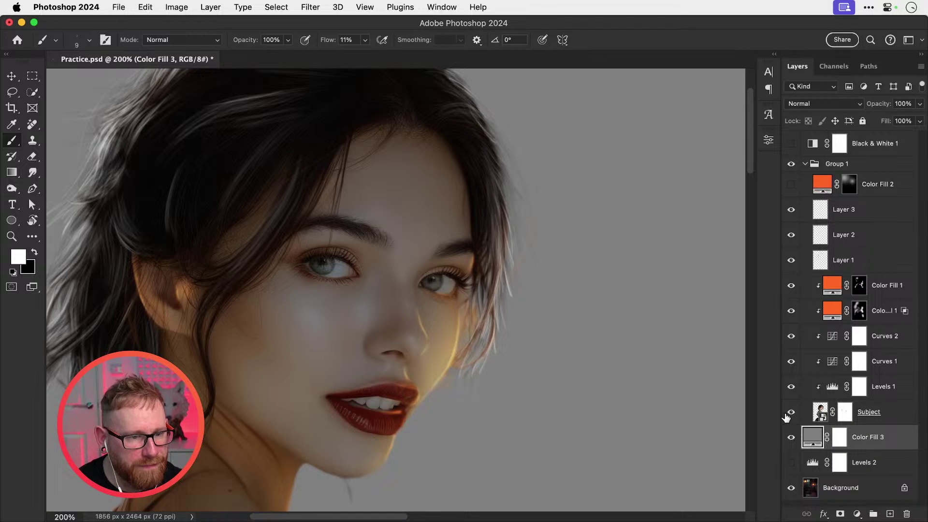
pyautogui.doubleClick(814, 438)
pyautogui.moveTo(580, 443); pyautogui.dragTo(547, 440)
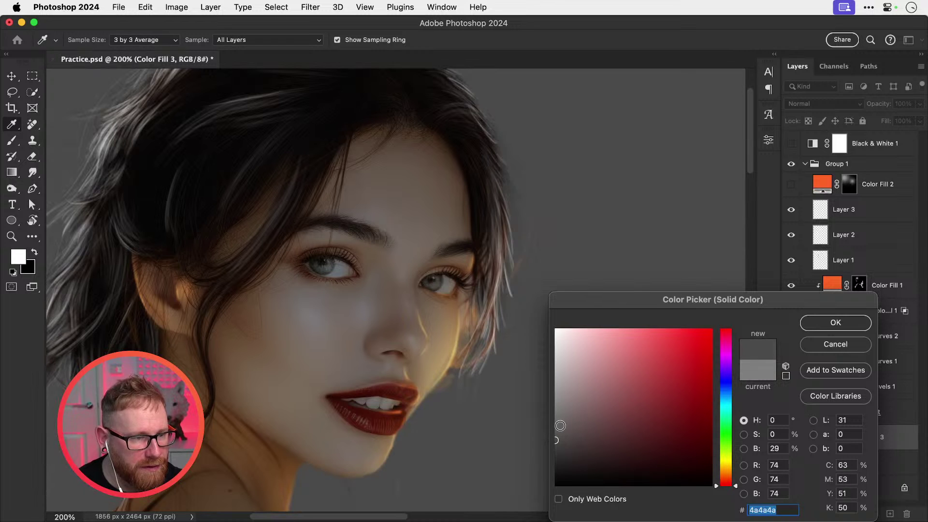
pyautogui.click(826, 327)
pyautogui.moveTo(486, 328); pyautogui.dragTo(485, 292)
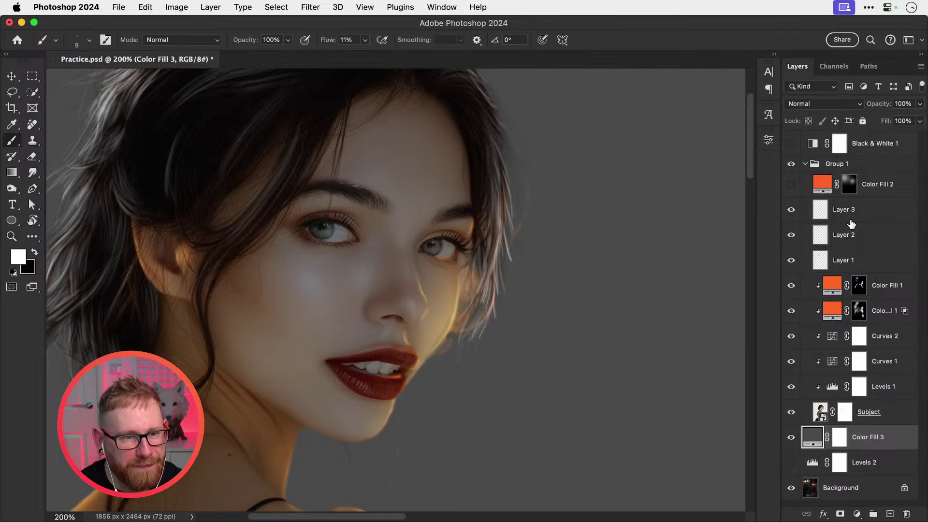
# Step: Paint black at 100% flow on the Subject layer mask to hide the fringe below the far cheek
pyautogui.click(820, 217)
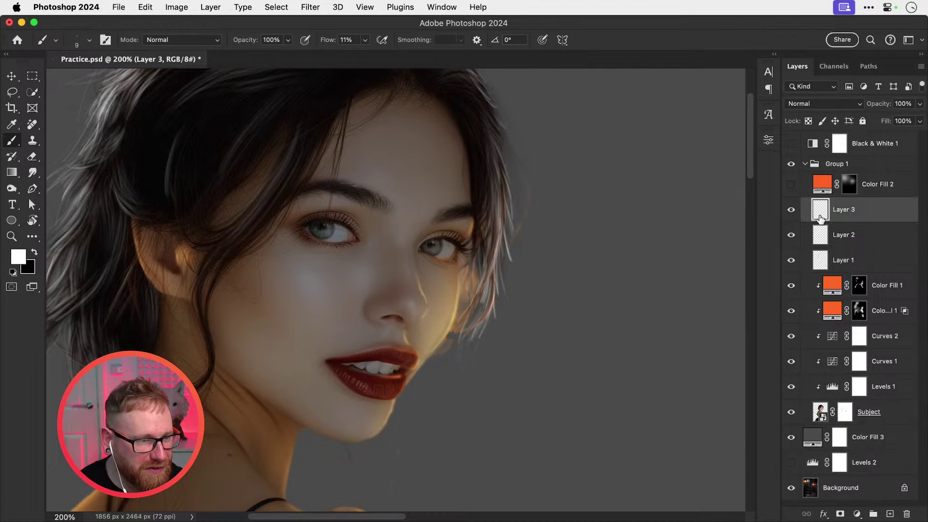
pyautogui.press('z')
pyautogui.click(459, 334)
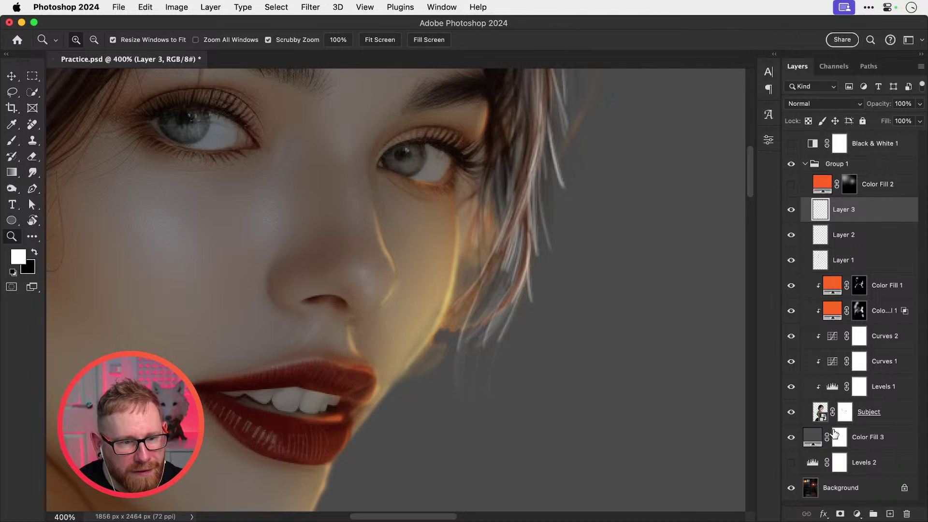
pyautogui.click(845, 413)
pyautogui.press('b')
pyautogui.press('x')
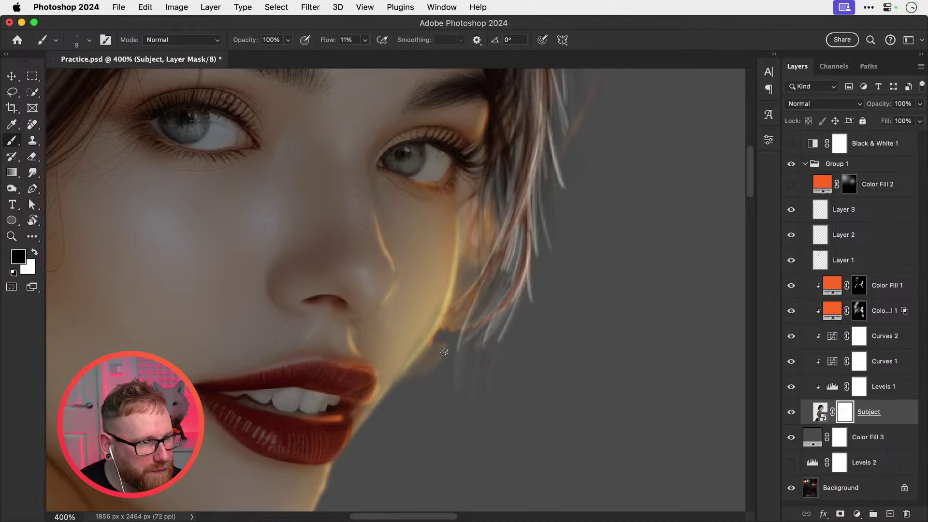
pyautogui.click(365, 40)
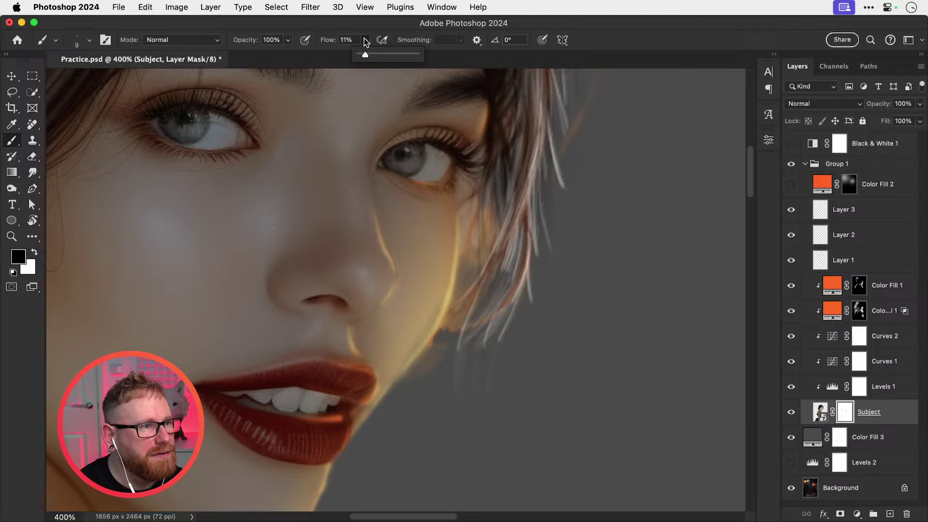
pyautogui.moveTo(365, 55); pyautogui.dragTo(432, 56)
pyautogui.moveTo(451, 337); pyautogui.dragTo(435, 366)
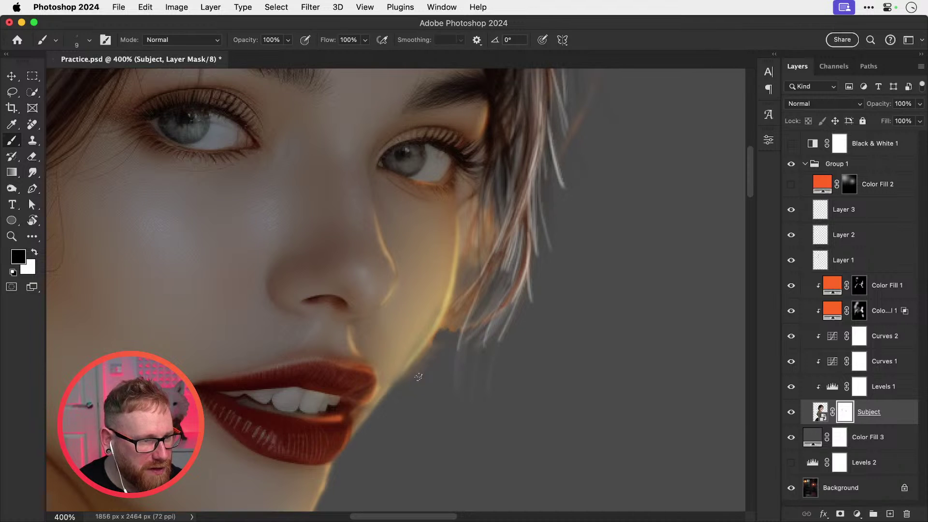
# Step: Mask out the leftover edge fringe around the chin and up along the far jawline on the Subject layer mask
pyautogui.moveTo(414, 414); pyautogui.dragTo(488, 272)
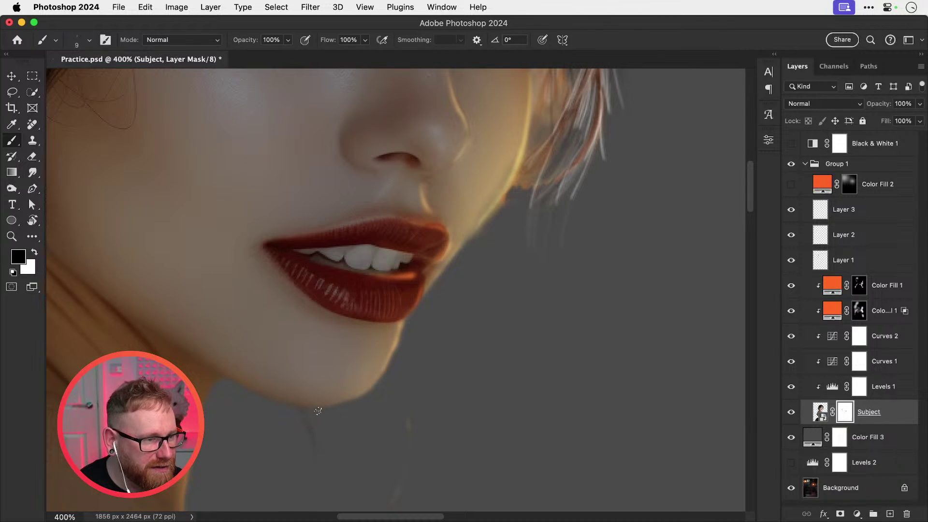
pyautogui.moveTo(358, 397)
pyautogui.mouseDown()
pyautogui.moveTo(416, 323)
pyautogui.moveTo(353, 405)
pyautogui.moveTo(402, 334)
pyautogui.moveTo(368, 389)
pyautogui.mouseUp()
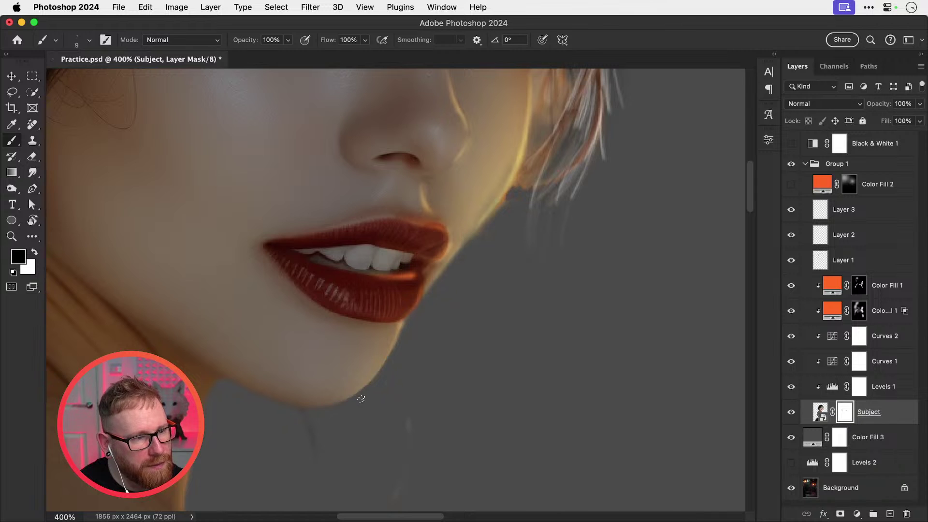
pyautogui.moveTo(437, 339); pyautogui.dragTo(354, 428)
pyautogui.moveTo(385, 336); pyautogui.dragTo(422, 293)
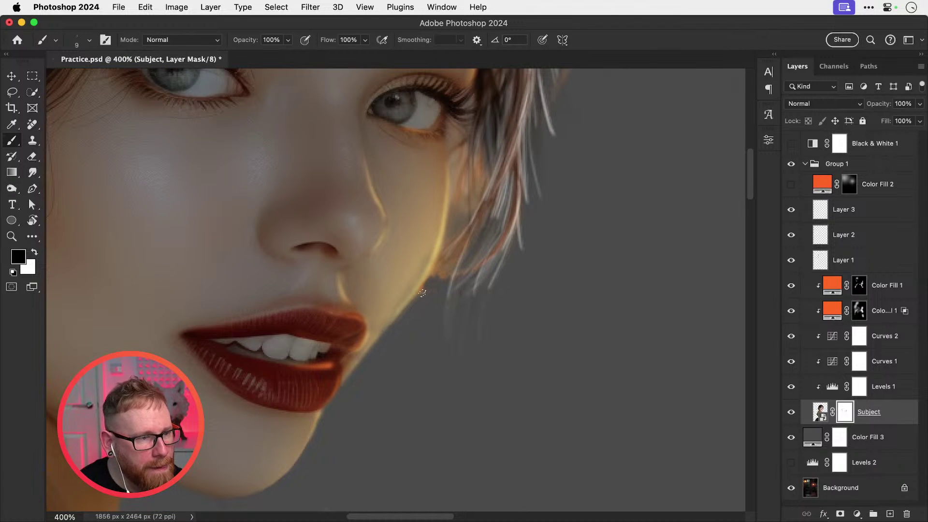
pyautogui.moveTo(406, 339); pyautogui.dragTo(369, 401)
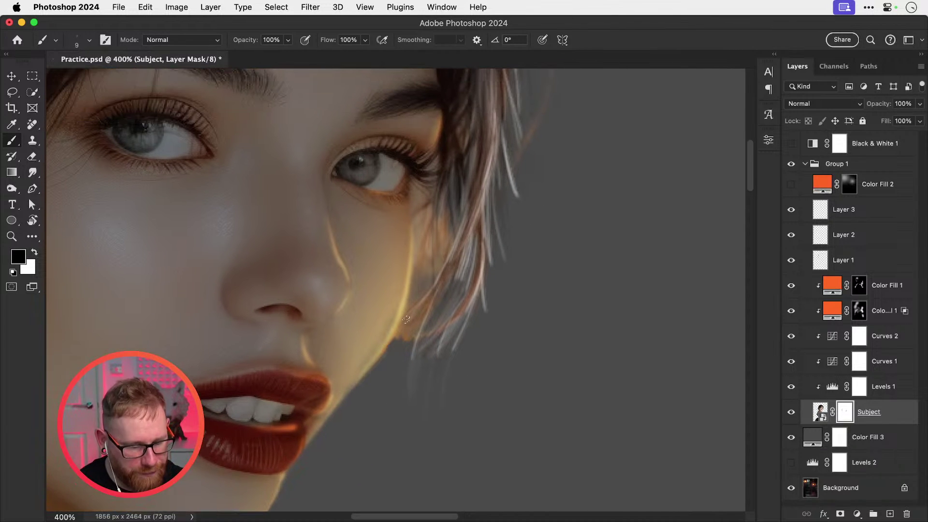
# Step: Enlarge the brush to 20 px and mask out the residue between the far cheek and the hanging hair strands
pyautogui.press(']')
pyautogui.press(']')
pyautogui.press(']')
pyautogui.moveTo(399, 347); pyautogui.dragTo(429, 301)
pyautogui.moveTo(428, 337); pyautogui.dragTo(489, 261)
pyautogui.moveTo(410, 326)
pyautogui.mouseDown()
pyautogui.moveTo(422, 261)
pyautogui.moveTo(397, 326)
pyautogui.moveTo(401, 307)
pyautogui.mouseUp()
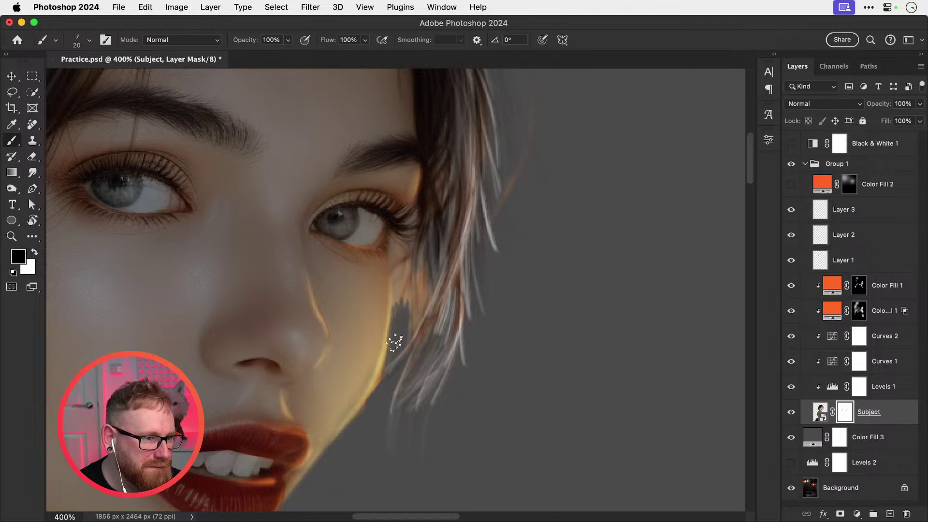
pyautogui.moveTo(396, 342); pyautogui.dragTo(380, 388)
# Step: Switch from the Hair 3 brush to a round brush and reduce its size to 6 px
pyautogui.click(89, 40)
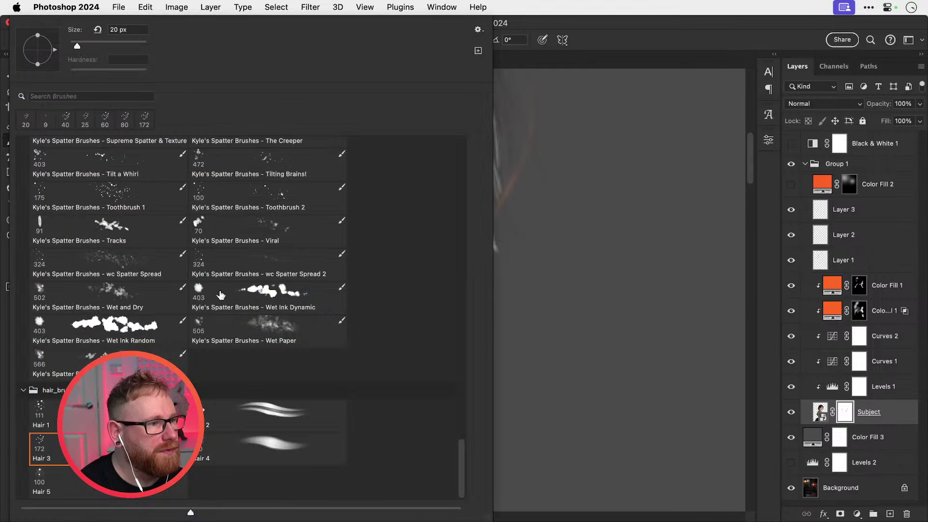
pyautogui.scroll(15, 219, 285)
pyautogui.scroll(15, 216, 266)
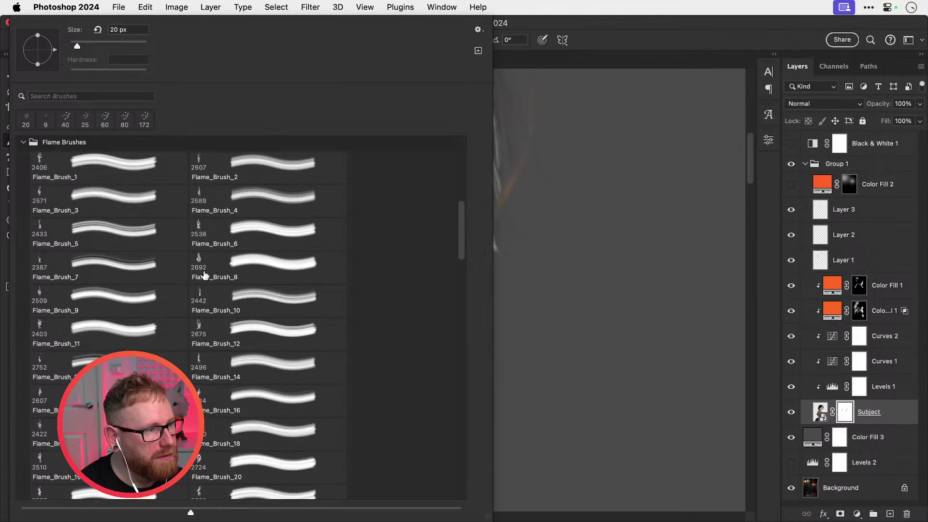
pyautogui.click(128, 243)
pyautogui.click(593, 249)
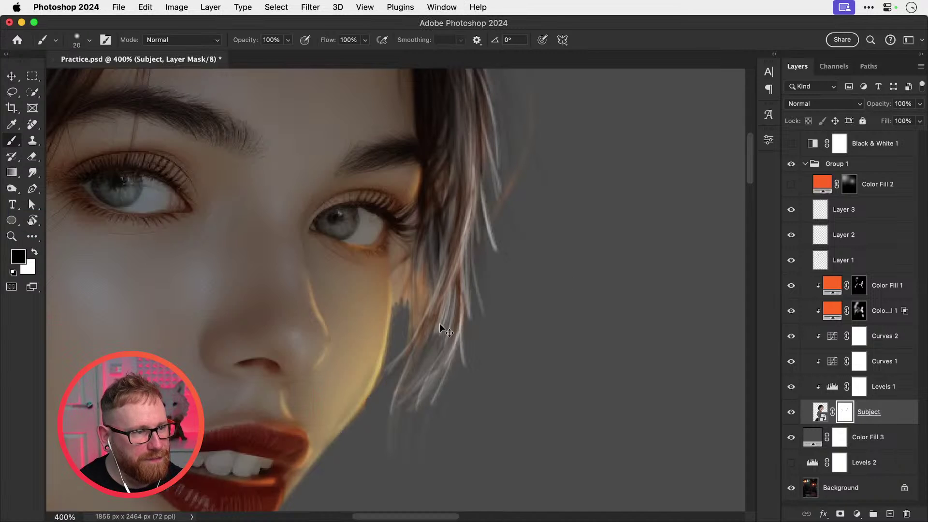
pyautogui.press('[')
pyautogui.press('[')
pyautogui.press('[')
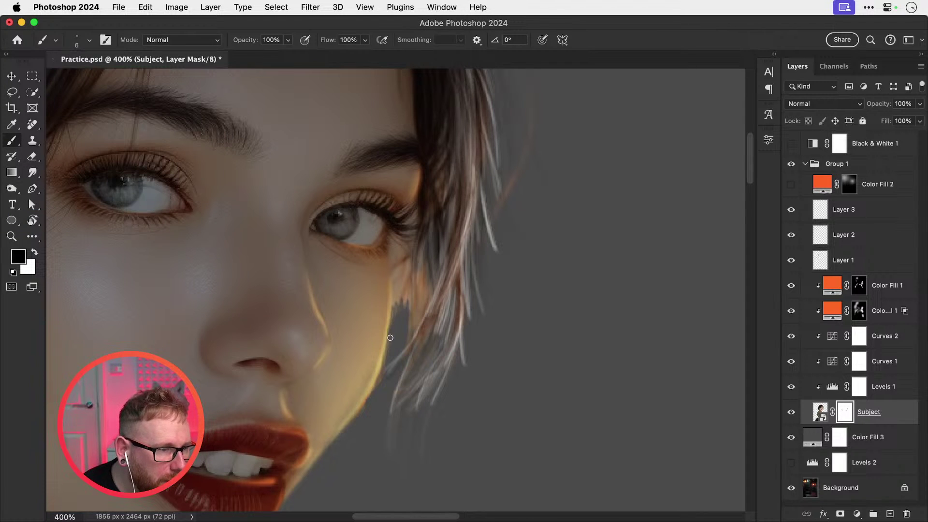
# Step: Paint black on the Subject layer mask to remove the fringe along the far cheek and the skin residue below the far eye's outer corner
pyautogui.moveTo(390, 338); pyautogui.dragTo(381, 383)
pyautogui.moveTo(358, 423); pyautogui.dragTo(381, 372)
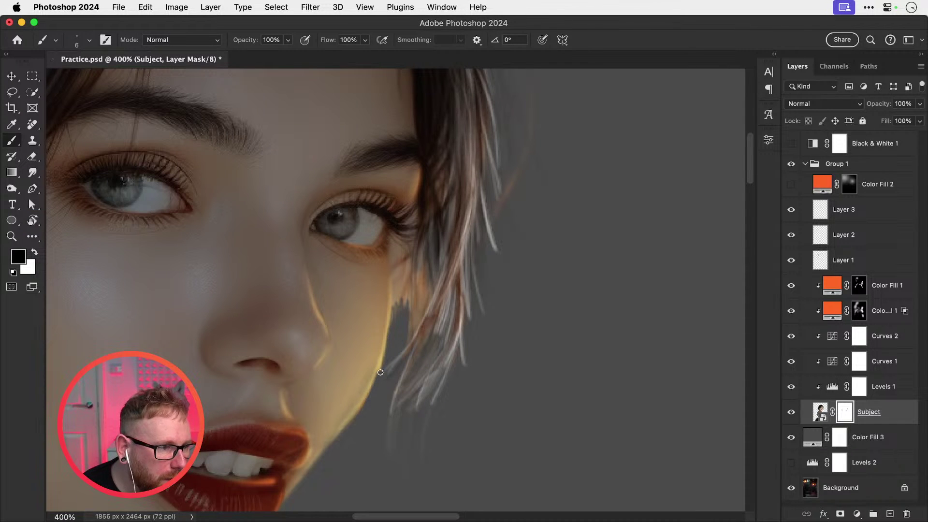
pyautogui.moveTo(396, 309); pyautogui.dragTo(396, 293)
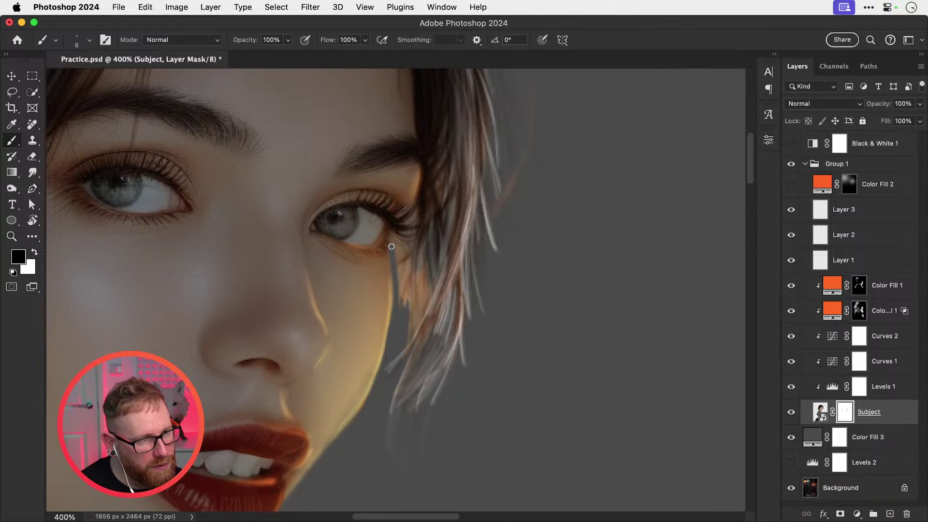
pyautogui.moveTo(394, 244); pyautogui.dragTo(403, 306)
pyautogui.moveTo(400, 248); pyautogui.dragTo(405, 304)
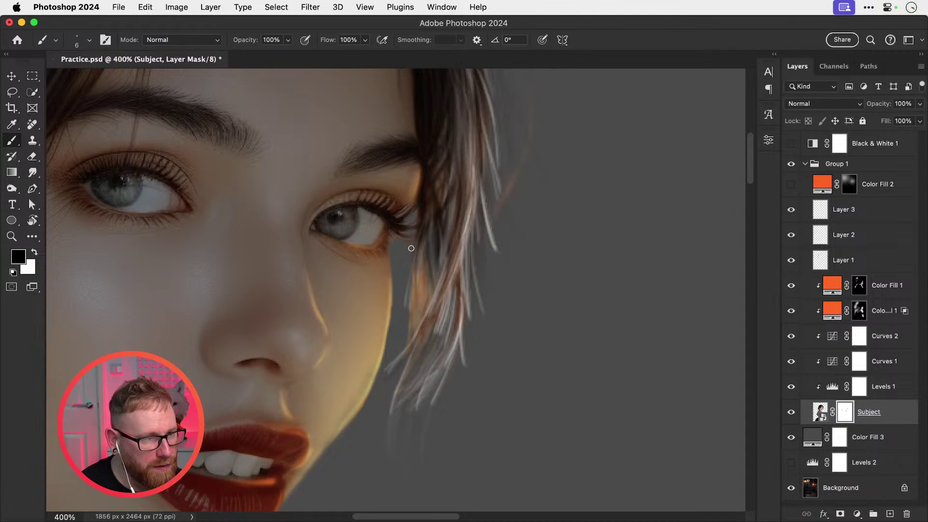
# Step: Enlarge the round brush to 20 px and mask out the residue behind and outside the hanging hair strands
pyautogui.press(']')
pyautogui.press(']')
pyautogui.press(']')
pyautogui.press(']')
pyautogui.press(']')
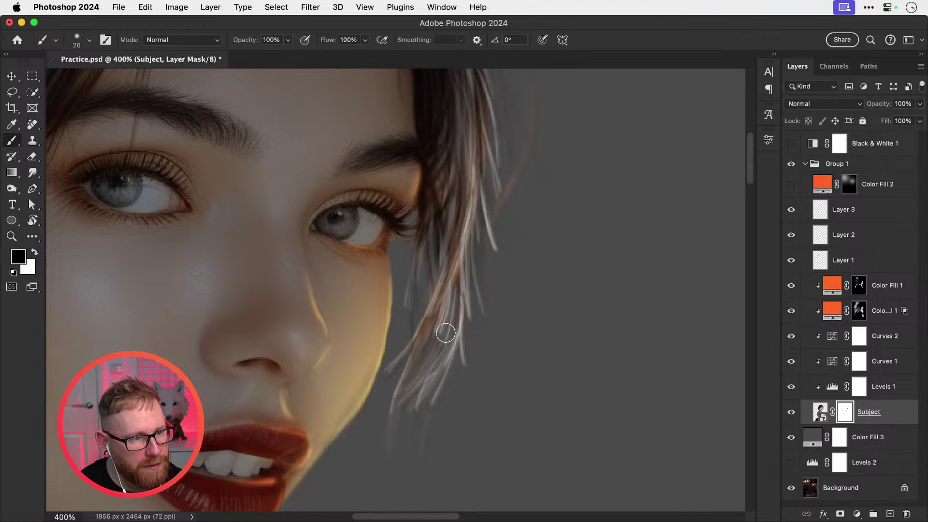
pyautogui.moveTo(473, 265)
pyautogui.mouseDown()
pyautogui.moveTo(413, 354)
pyautogui.moveTo(481, 219)
pyautogui.mouseUp()
pyautogui.press('space')
pyautogui.moveTo(479, 273); pyautogui.dragTo(453, 317)
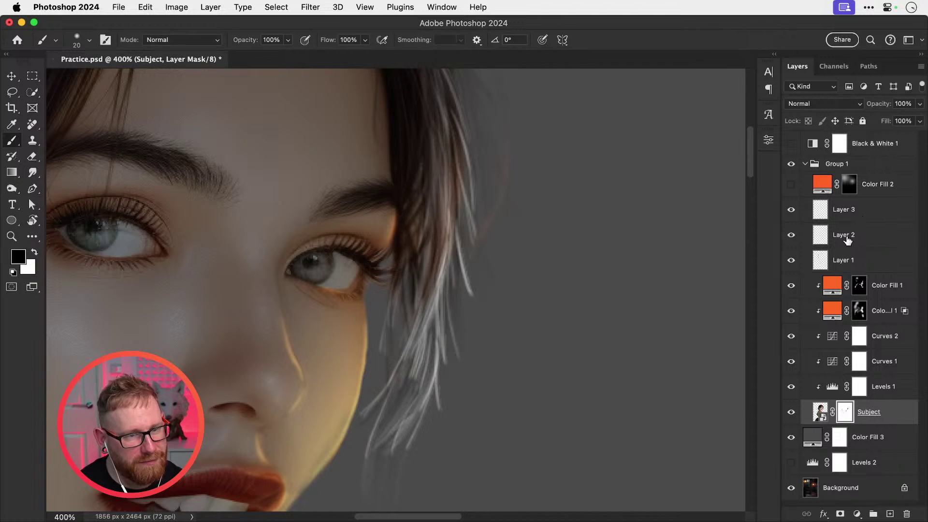
# Step: Rename Layer 1 to "Dark"
pyautogui.click(856, 236)
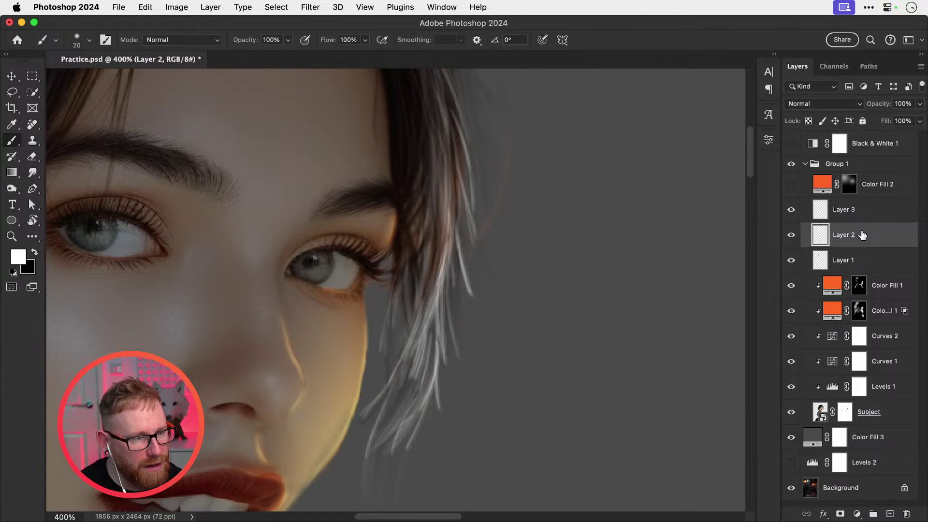
pyautogui.click(834, 264)
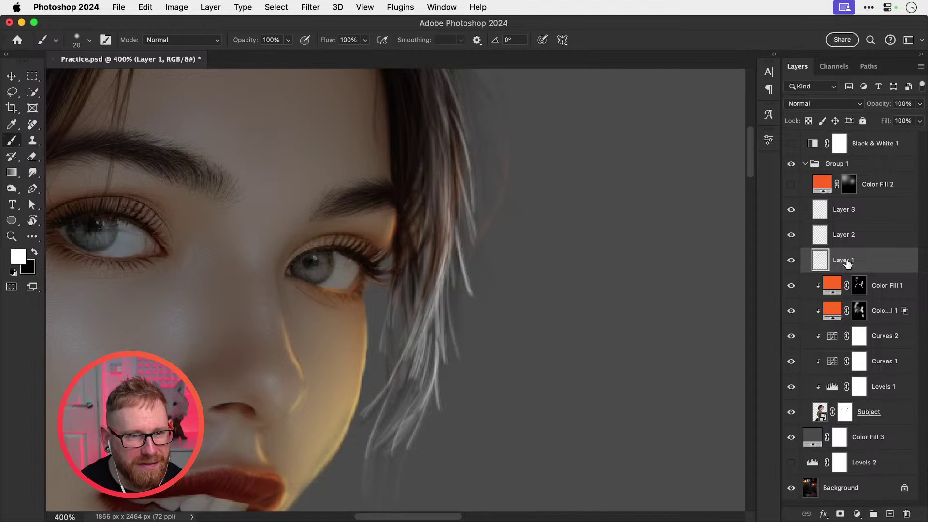
pyautogui.doubleClick(844, 260)
pyautogui.write('Da')
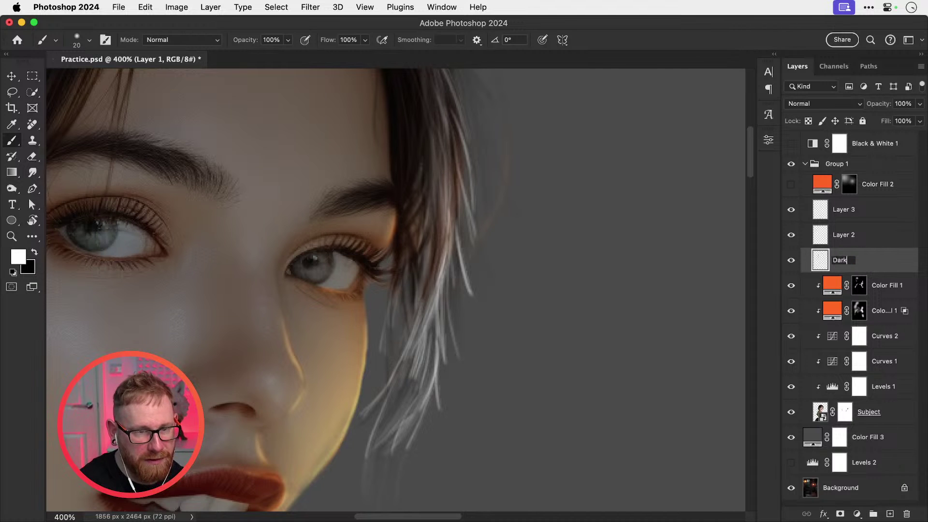
pyautogui.write('rk')
pyautogui.press('Return')
# Step: Rename Layer 2 to "Light 1" and Layer 3 to "Light 2", and save the document
pyautogui.doubleClick(842, 235)
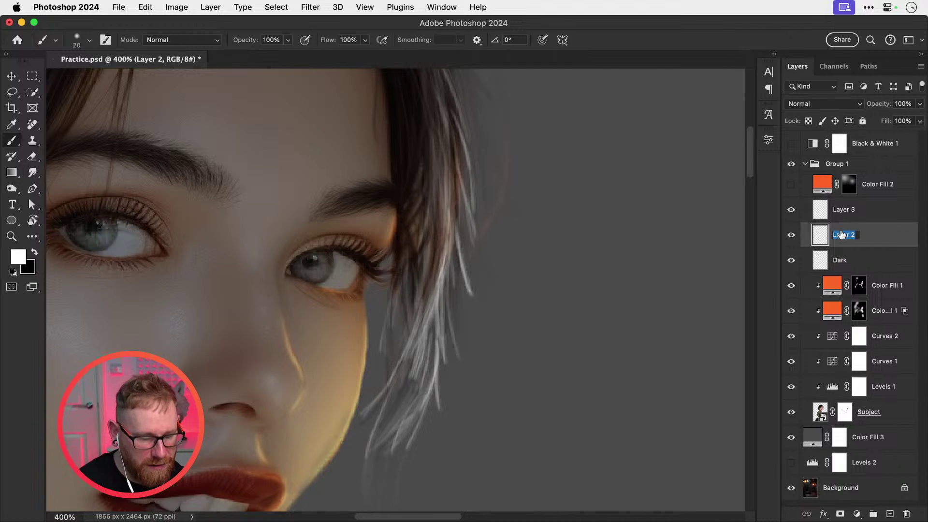
pyautogui.write('Light 1')
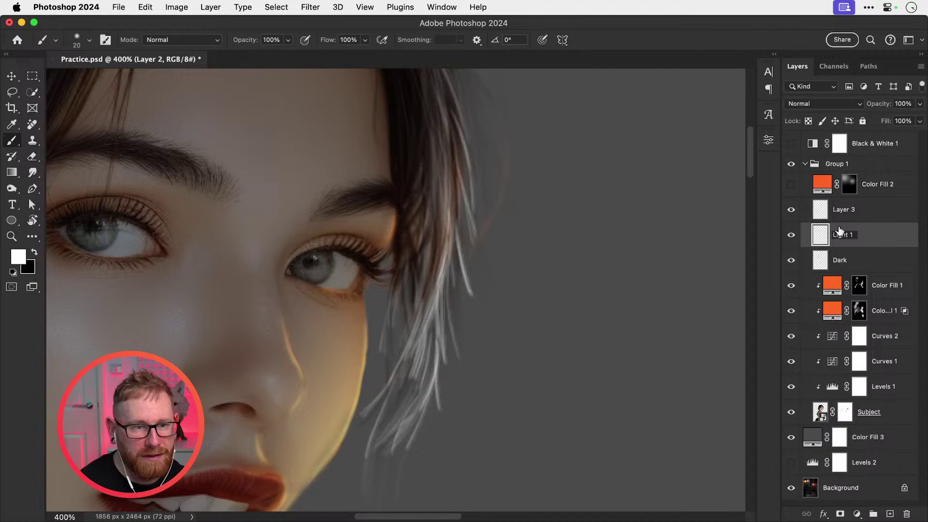
pyautogui.doubleClick(844, 210)
pyautogui.write('Light')
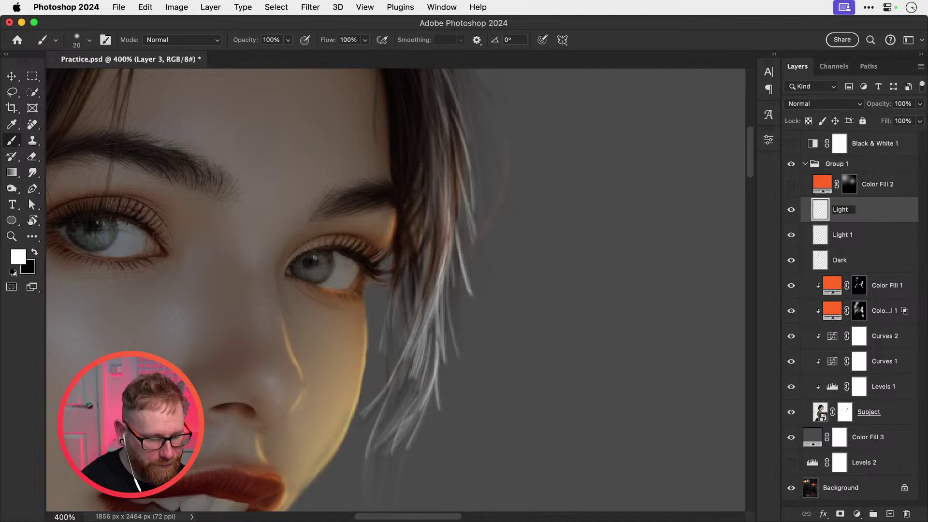
pyautogui.write(' 2')
pyautogui.press('Return')
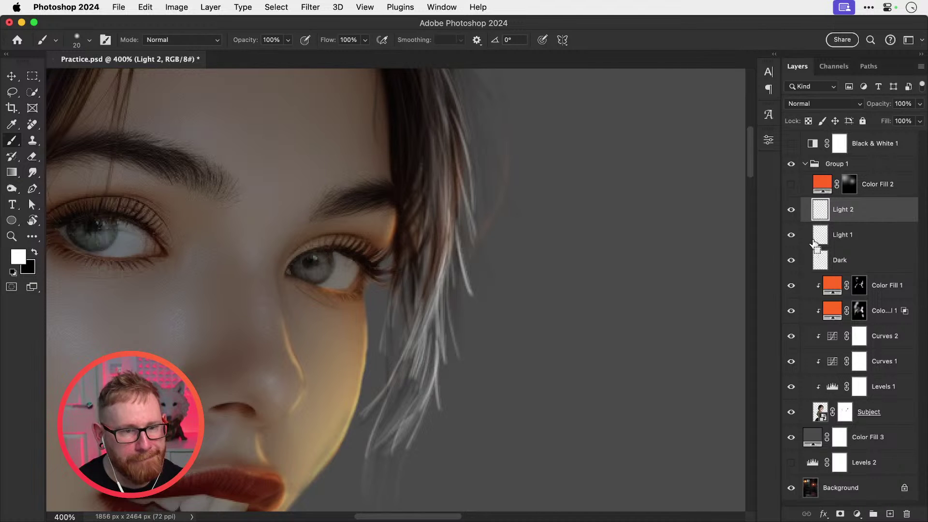
pyautogui.press('super+s')
# Step: Sample a dark brown from the hair beside the far eye as the foreground color for painting on the Dark layer
pyautogui.click(846, 260)
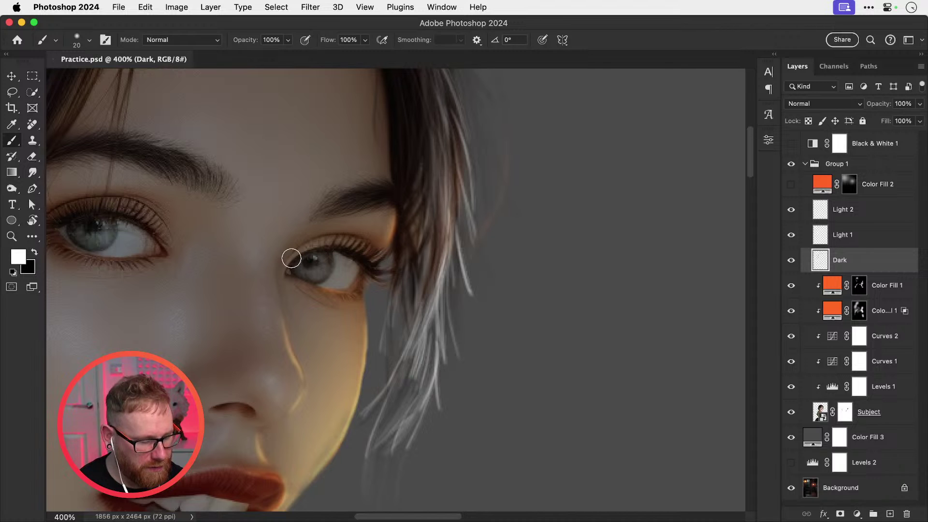
pyautogui.press('i')
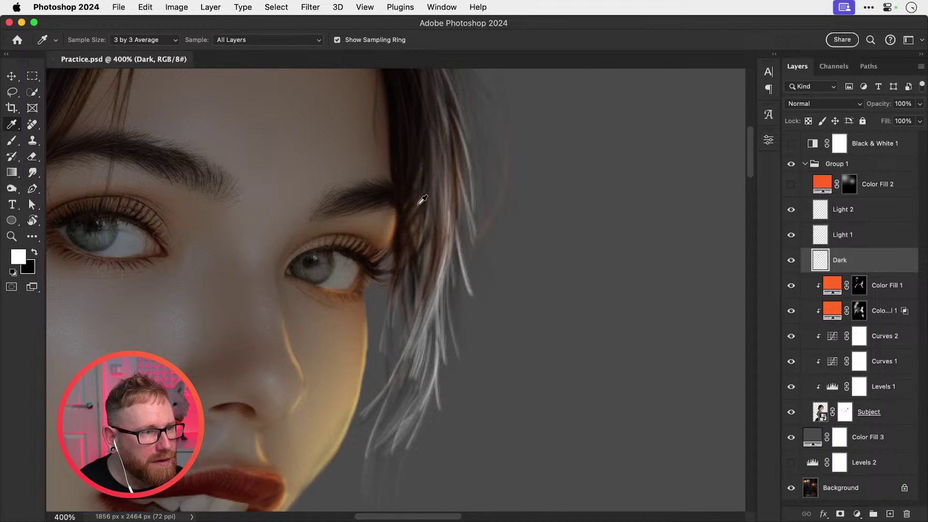
pyautogui.click(437, 246)
pyautogui.press('b')
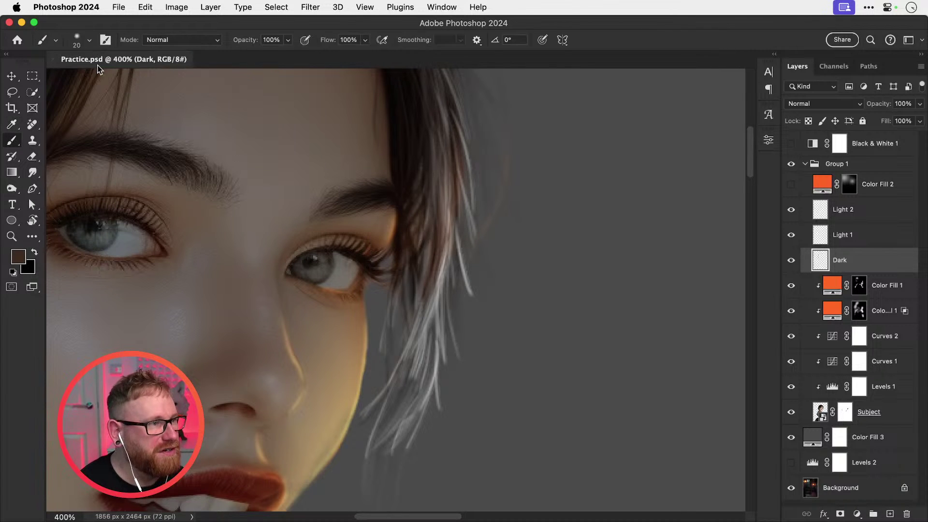
# Step: Switch to the Hair 3 brush, test it on the empty backdrop, undo the test stroke and reduce the size to 25 px
pyautogui.click(82, 41)
pyautogui.scroll(-10, 377, 271)
pyautogui.scroll(-15, 377, 271)
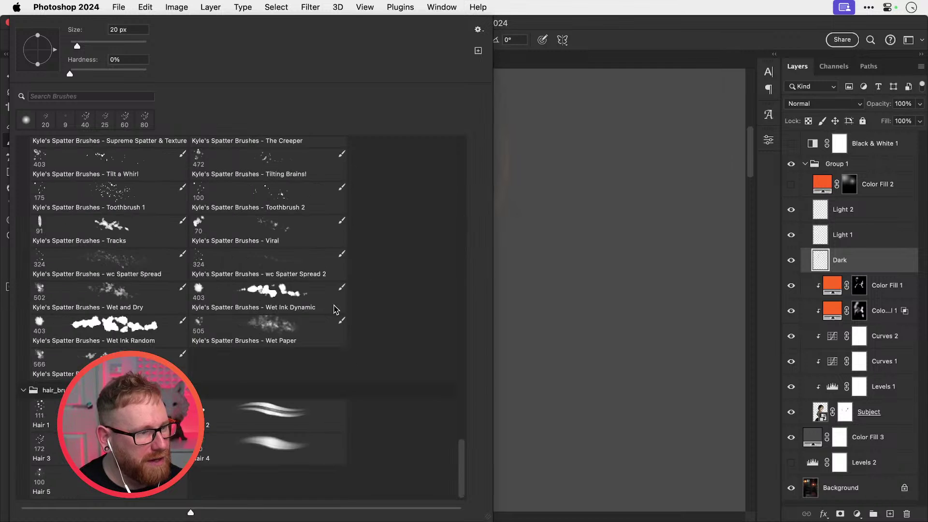
pyautogui.click(41, 450)
pyautogui.moveTo(556, 302); pyautogui.dragTo(552, 330)
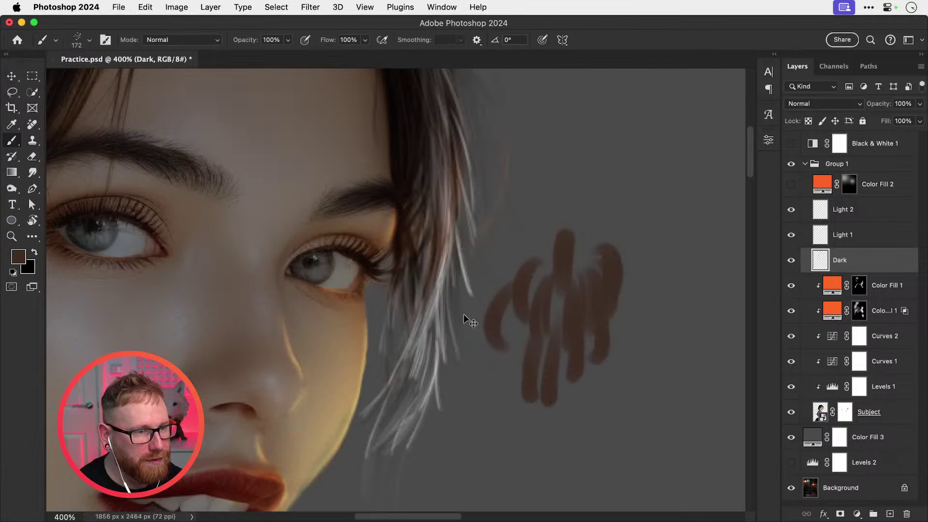
pyautogui.press('super+z')
pyautogui.press('[')
pyautogui.press('[')
pyautogui.press('[')
pyautogui.press('[')
pyautogui.press('[')
pyautogui.press('[')
pyautogui.press('[')
pyautogui.press('[')
pyautogui.press('[')
pyautogui.press('[')
pyautogui.press('[')
pyautogui.press('[')
pyautogui.press('[')
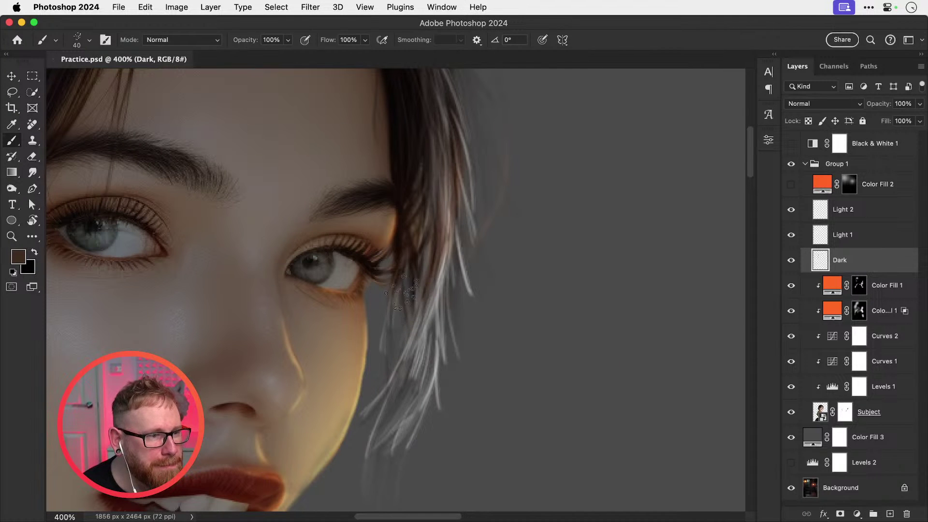
pyautogui.press('[')
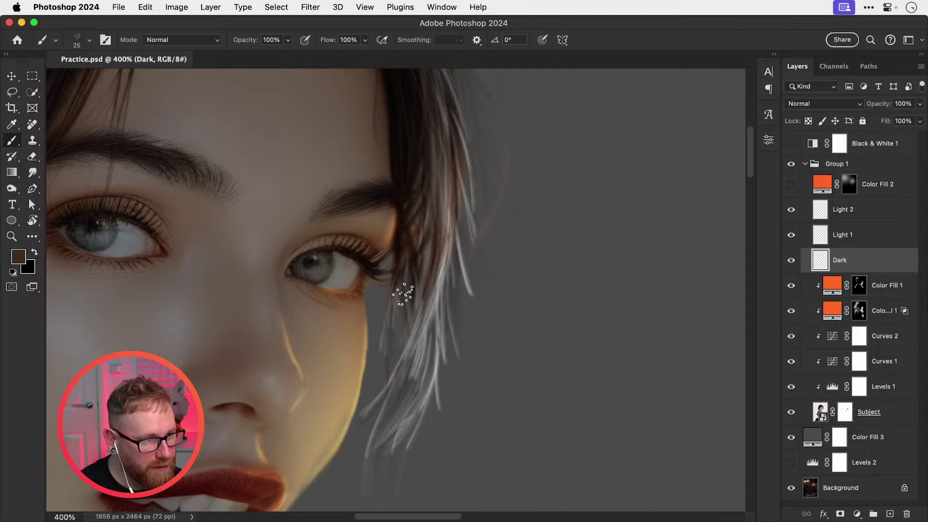
# Step: Paint dark brown strands on the Dark layer, hanging from beside the far eye down past the far cheek
pyautogui.moveTo(405, 277); pyautogui.dragTo(390, 369)
pyautogui.moveTo(412, 272); pyautogui.dragTo(419, 332)
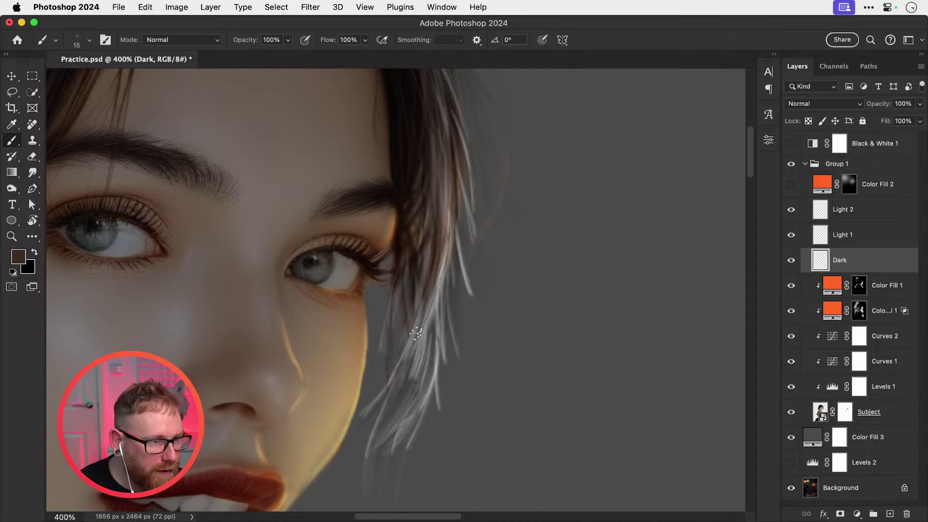
pyautogui.moveTo(413, 297); pyautogui.dragTo(387, 380)
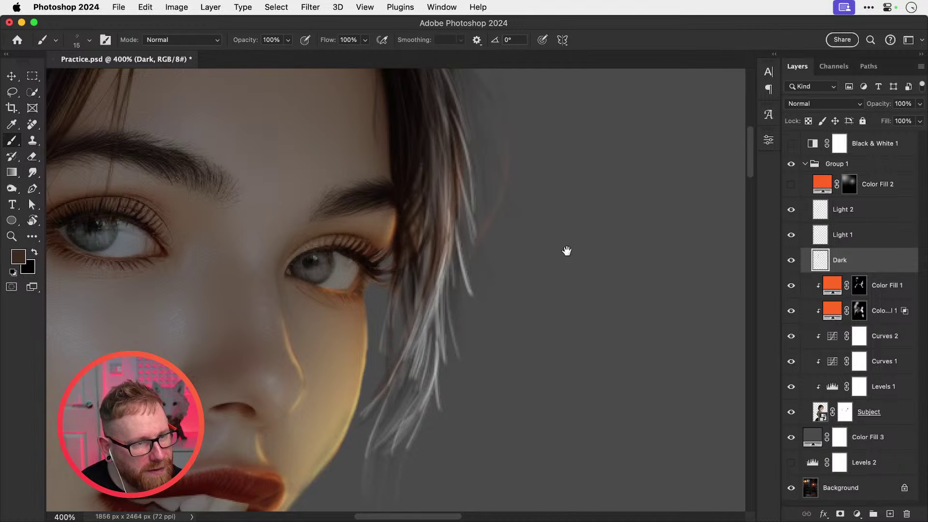
# Step: Hide the Light 1 and Light 2 layers and reduce the Hair 3 brush to 5 px for work beside the far eye
pyautogui.moveTo(794, 215); pyautogui.dragTo(794, 234)
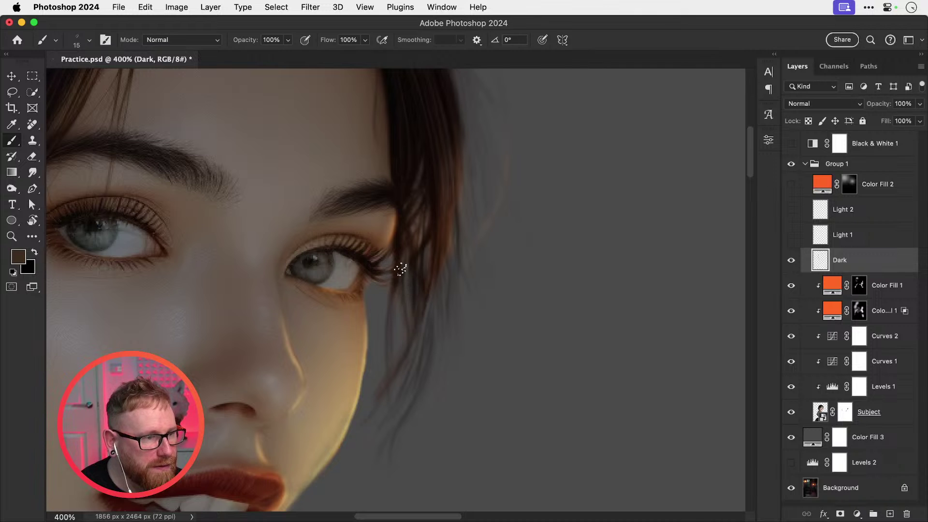
pyautogui.press('[')
pyautogui.press('[')
pyautogui.press('[')
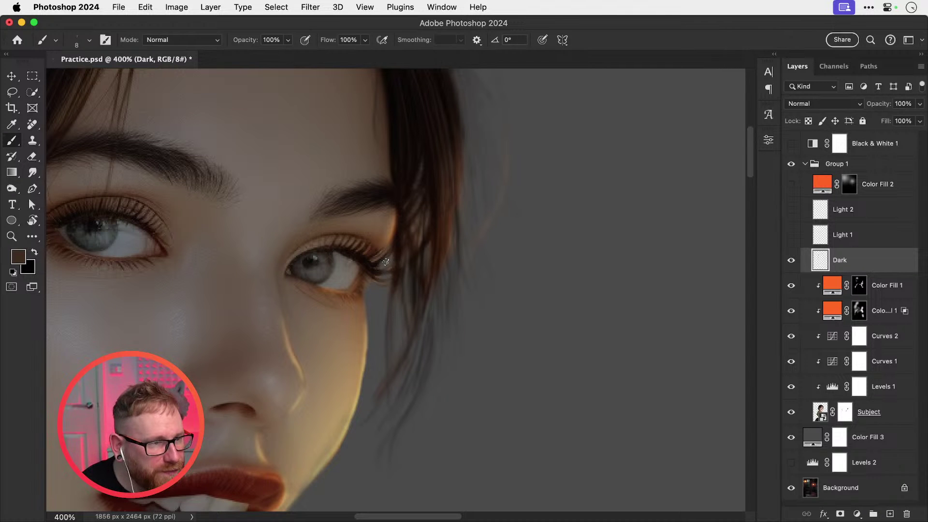
pyautogui.keyDown('super'); pyautogui.click(384, 266); pyautogui.keyUp('super')
pyautogui.keyDown('super'); pyautogui.click(383, 266); pyautogui.keyUp('super')
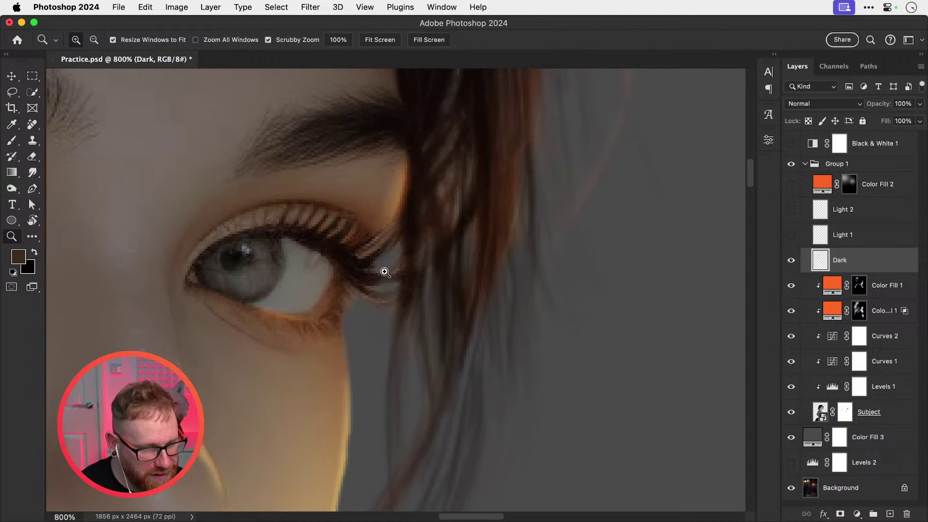
pyautogui.press('[')
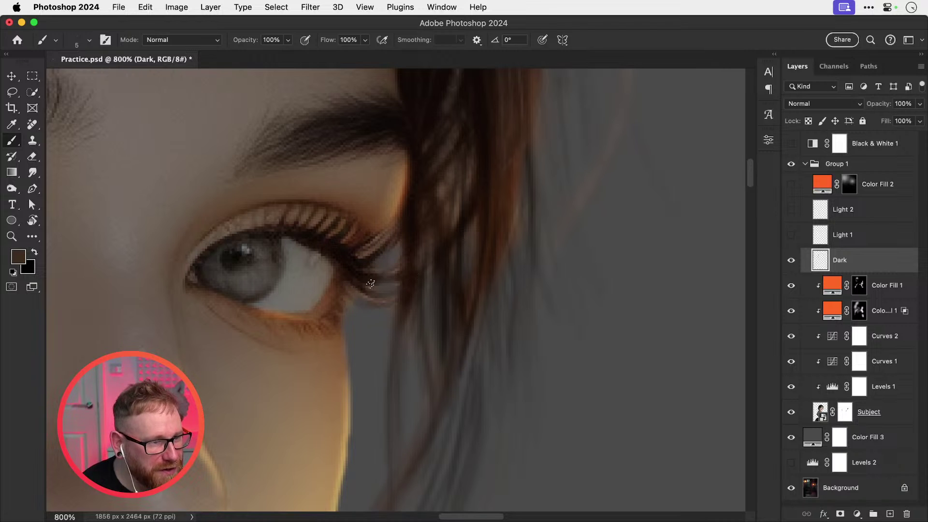
# Step: Set the foreground color to a darker shade of the sampled brown
pyautogui.click(18, 257)
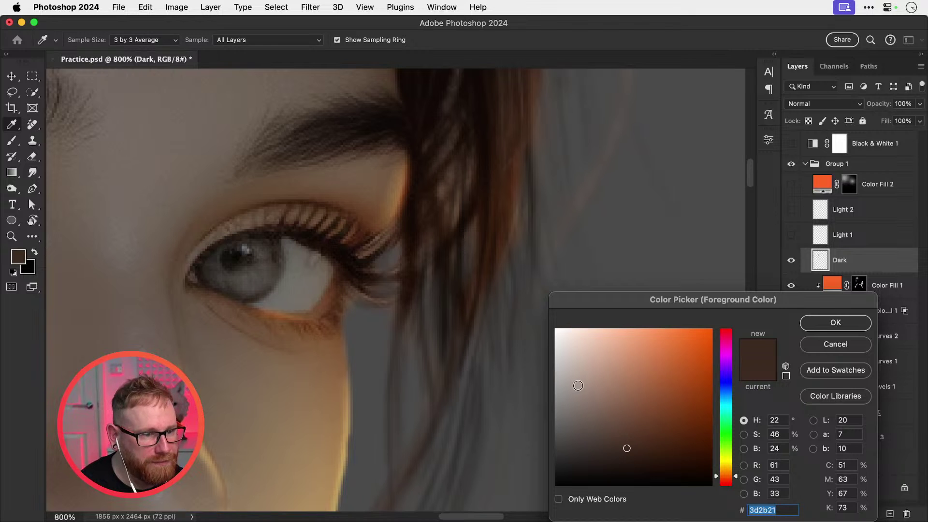
pyautogui.moveTo(627, 445); pyautogui.dragTo(631, 464)
pyautogui.click(805, 321)
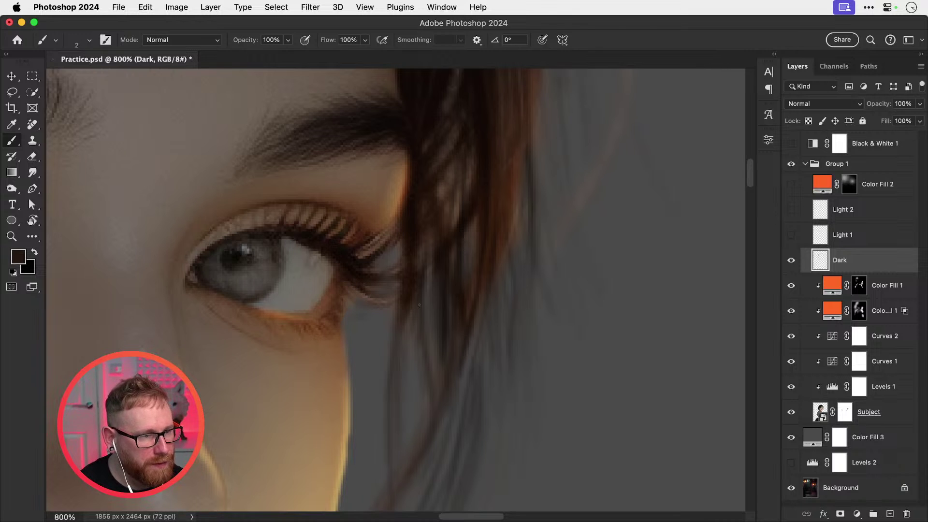
# Step: Try to paint a thin dark strand from the far eye's lashes down beside the cheek on the Dark layer
pyautogui.moveTo(405, 234); pyautogui.dragTo(385, 370)
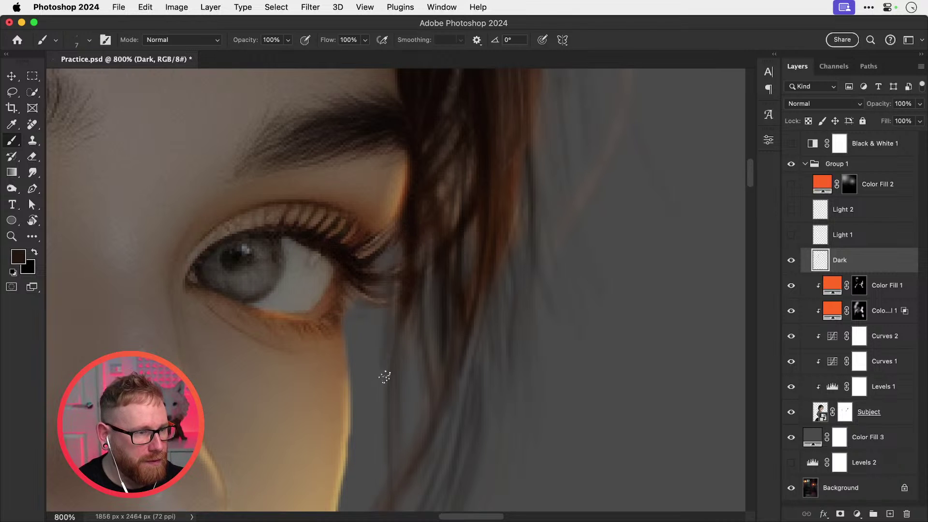
pyautogui.press('super+z')
pyautogui.press(']')
pyautogui.moveTo(404, 238); pyautogui.dragTo(385, 379)
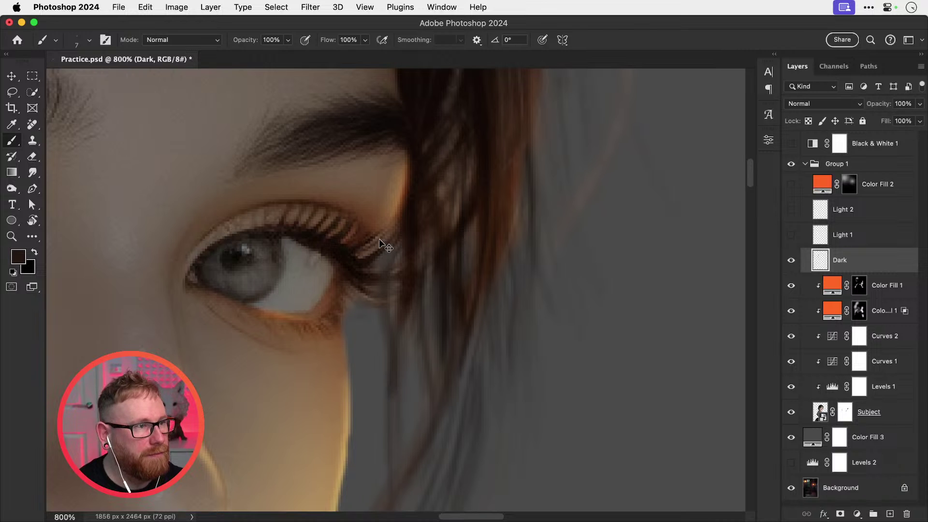
pyautogui.press('super+z')
# Step: Switch to the Hair 2 brush, reduce its size to 9 px and undo the trial strokes on the Dark layer
pyautogui.press('super+1')
pyautogui.press('z')
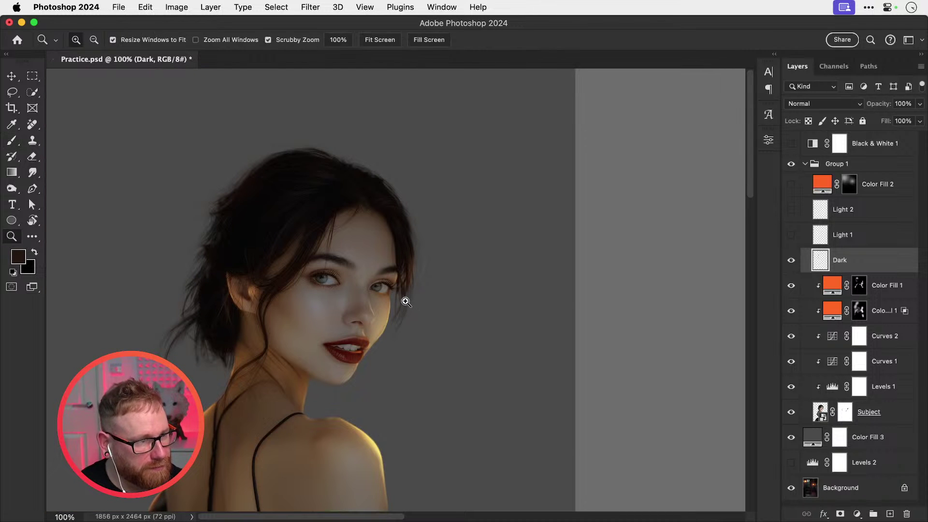
pyautogui.click(401, 299)
pyautogui.click(402, 300)
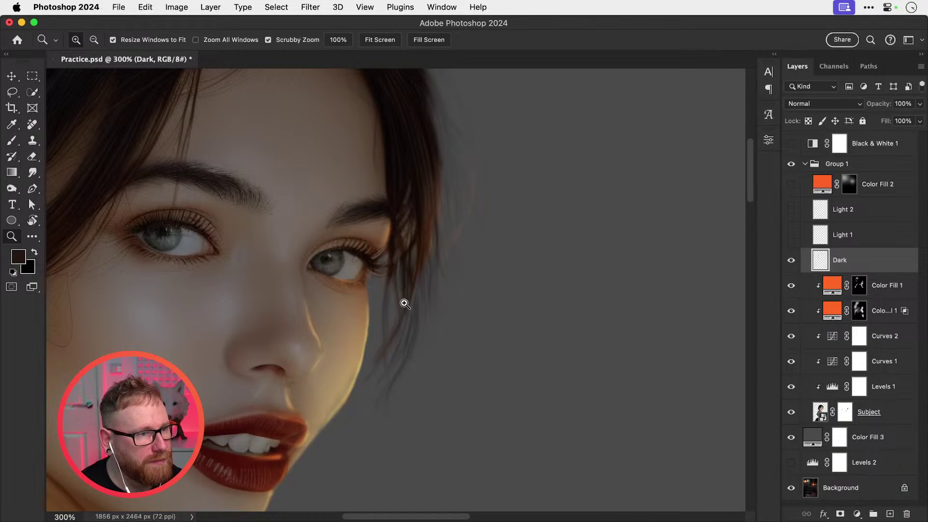
pyautogui.press('b')
pyautogui.click(81, 42)
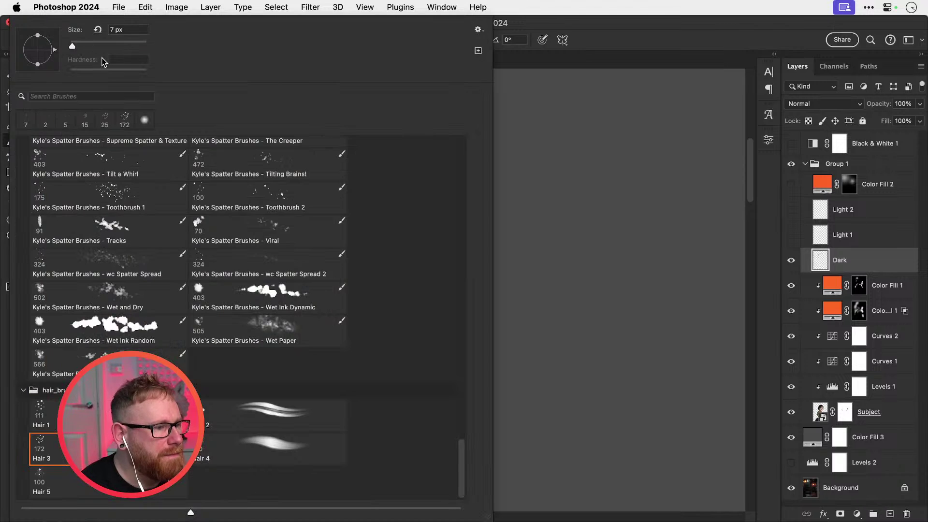
pyautogui.click(270, 412)
pyautogui.moveTo(559, 268); pyautogui.dragTo(532, 321)
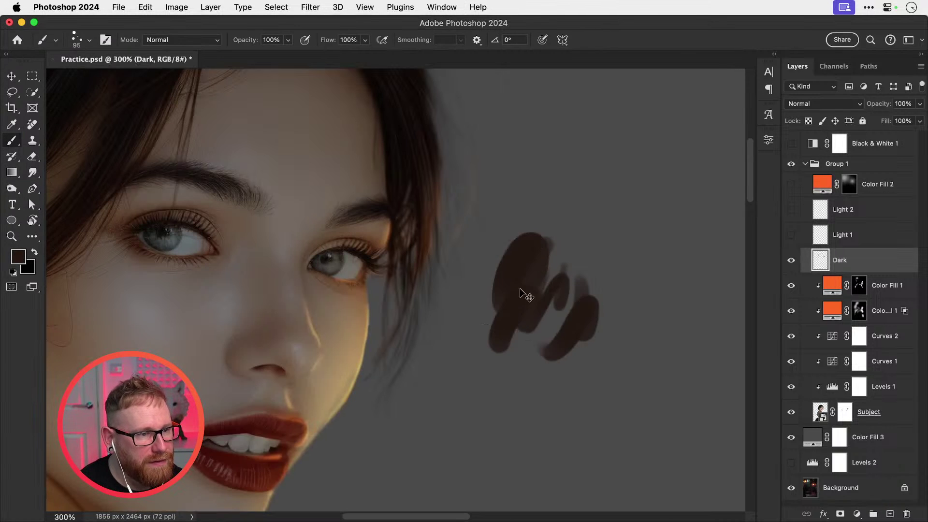
pyautogui.press('super+z')
pyautogui.press('[')
pyautogui.press('[')
pyautogui.press('[')
pyautogui.press('[')
pyautogui.press('[')
pyautogui.press('[')
pyautogui.press('[')
pyautogui.press('[')
pyautogui.press('[')
pyautogui.press('[')
pyautogui.press('[')
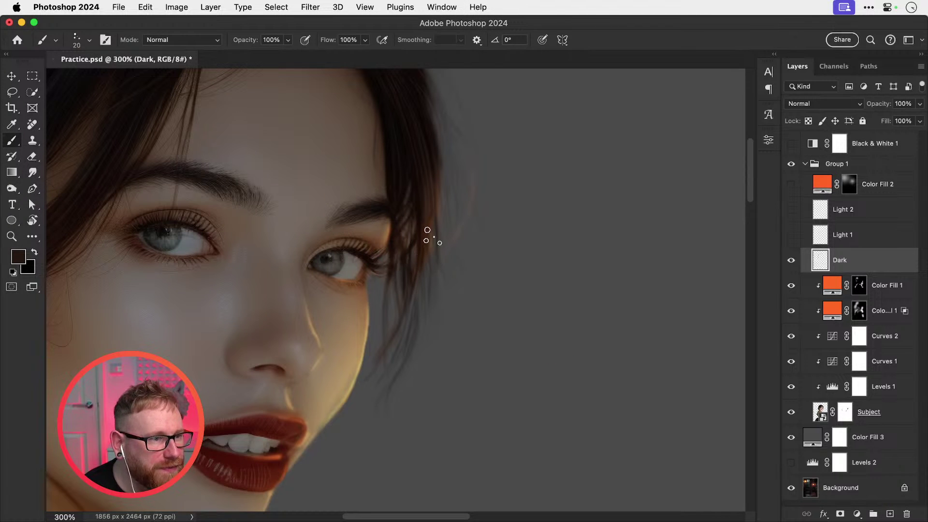
pyautogui.press('super+z')
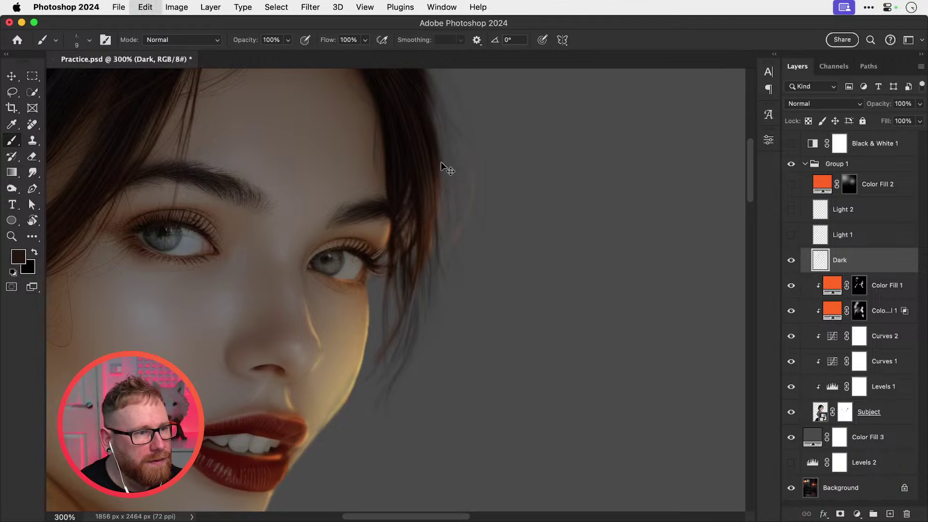
# Step: Reduce the brush to 6 px and paint a thin dark strand along the side hair's outer edge on the Dark layer, undoing unsuitable tries
pyautogui.moveTo(442, 169); pyautogui.dragTo(453, 334)
pyautogui.press('super+z')
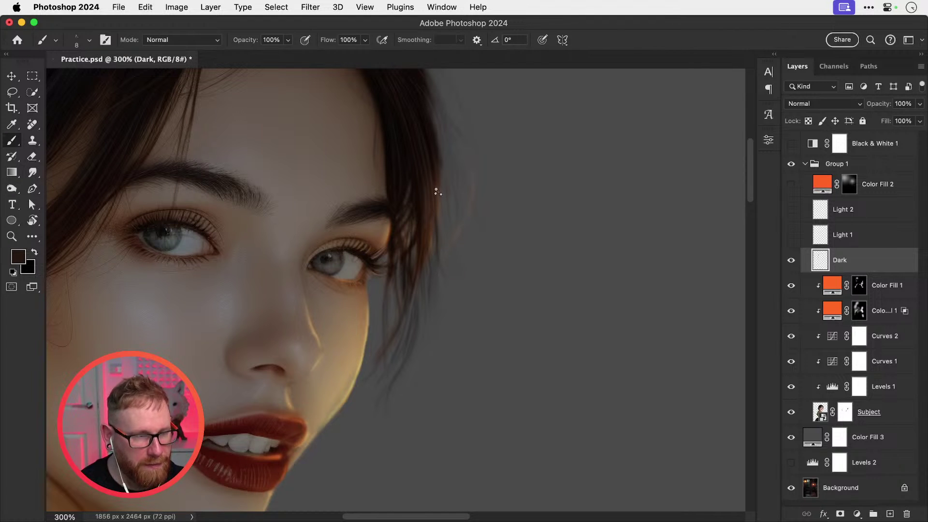
pyautogui.press('[')
pyautogui.press('[')
pyautogui.press('[')
pyautogui.moveTo(439, 177)
pyautogui.mouseDown()
pyautogui.moveTo(452, 271)
pyautogui.moveTo(445, 347)
pyautogui.mouseUp()
pyautogui.press('super+z')
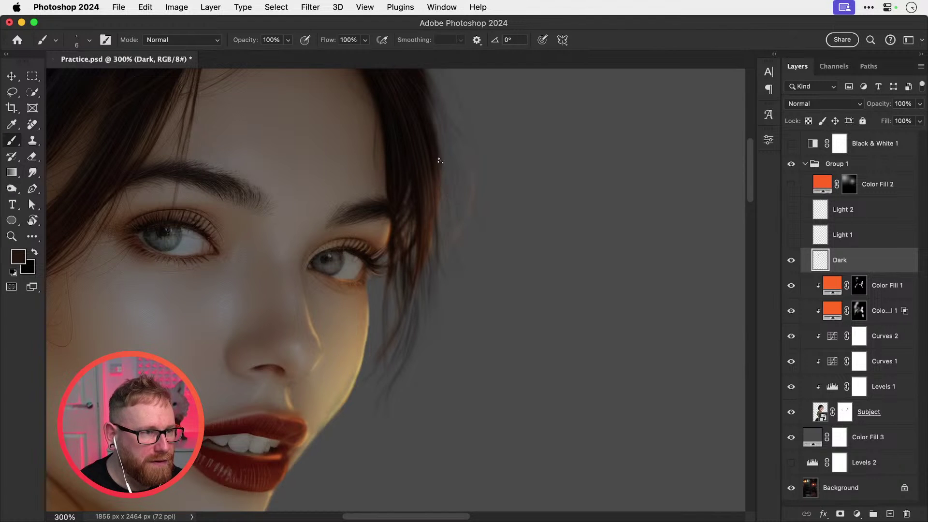
pyautogui.moveTo(440, 166); pyautogui.dragTo(448, 277)
pyautogui.press('super+z')
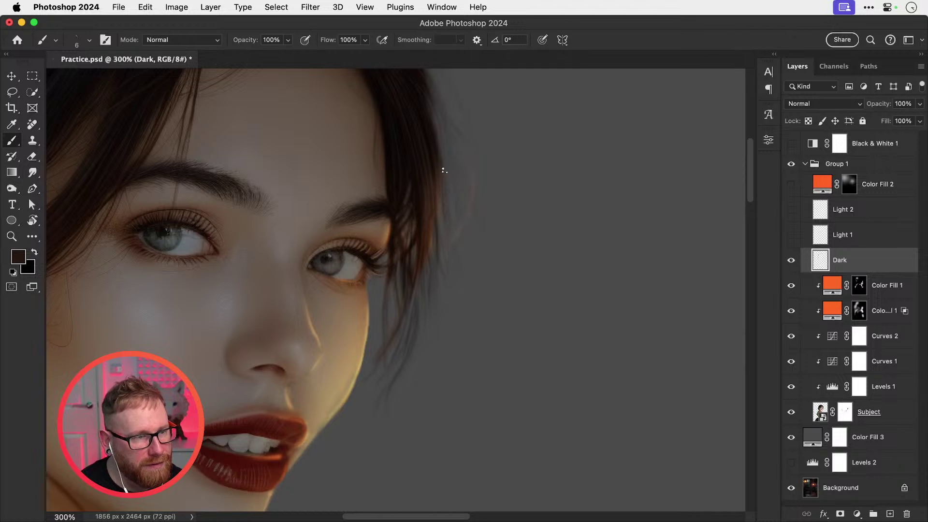
pyautogui.moveTo(442, 192); pyautogui.dragTo(441, 226)
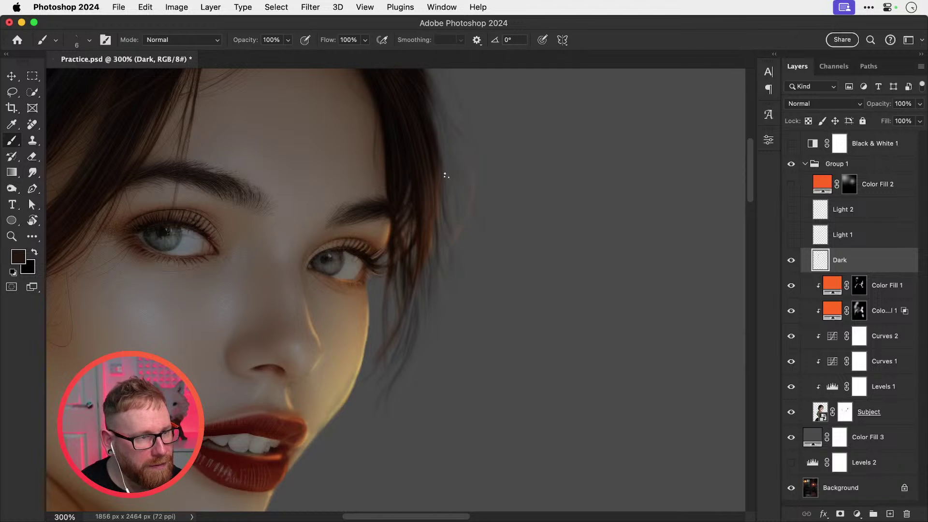
# Step: Try to paint a long flyaway strand curving outward from the hair edge above the far eye
pyautogui.moveTo(432, 122); pyautogui.dragTo(474, 254)
pyautogui.press('super+z')
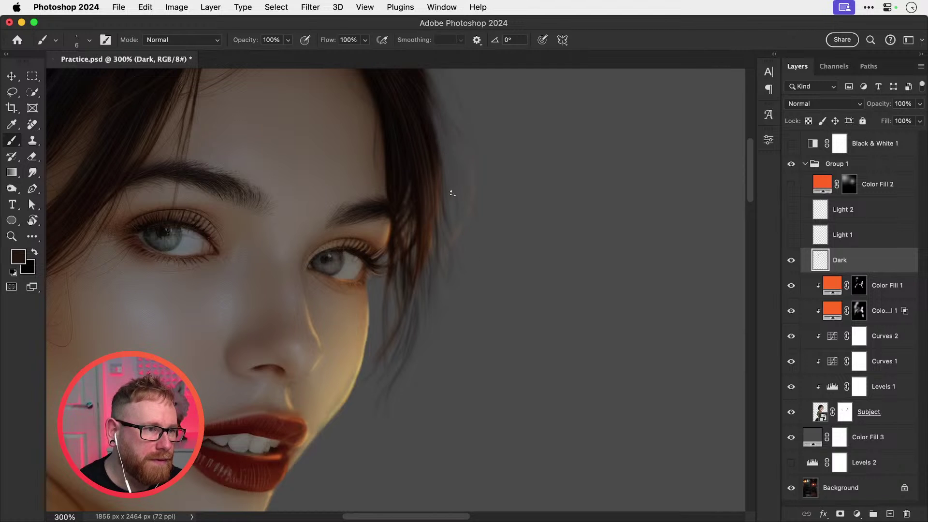
pyautogui.moveTo(433, 108); pyautogui.dragTo(463, 232)
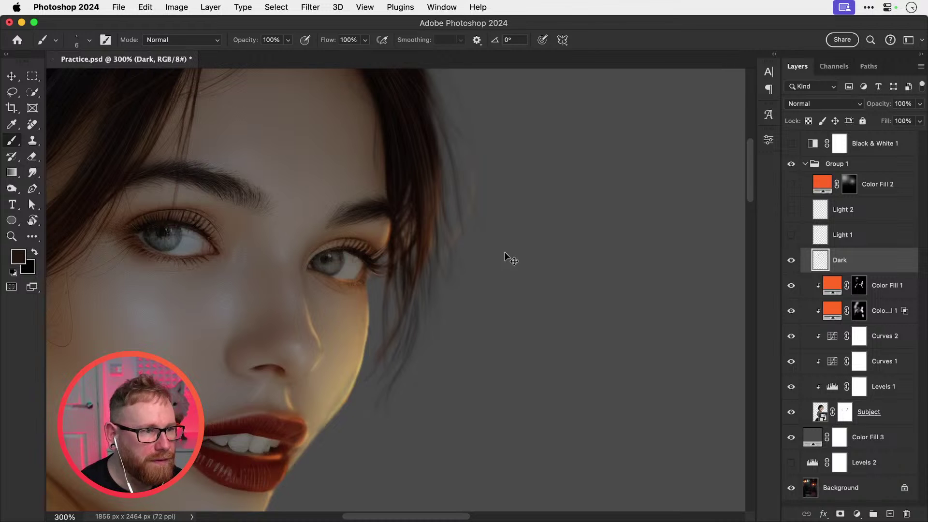
pyautogui.press('super+z')
# Step: Reduce the brush to 2 px and paint a hairline strand hanging below the side hair, undoing unsuitable tries
pyautogui.press('[')
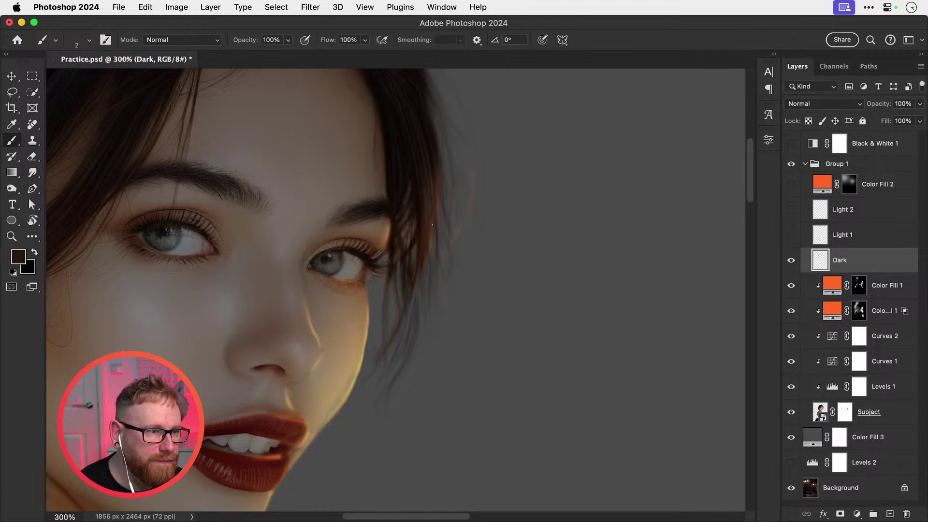
pyautogui.moveTo(431, 148); pyautogui.dragTo(461, 237)
pyautogui.press('super+z')
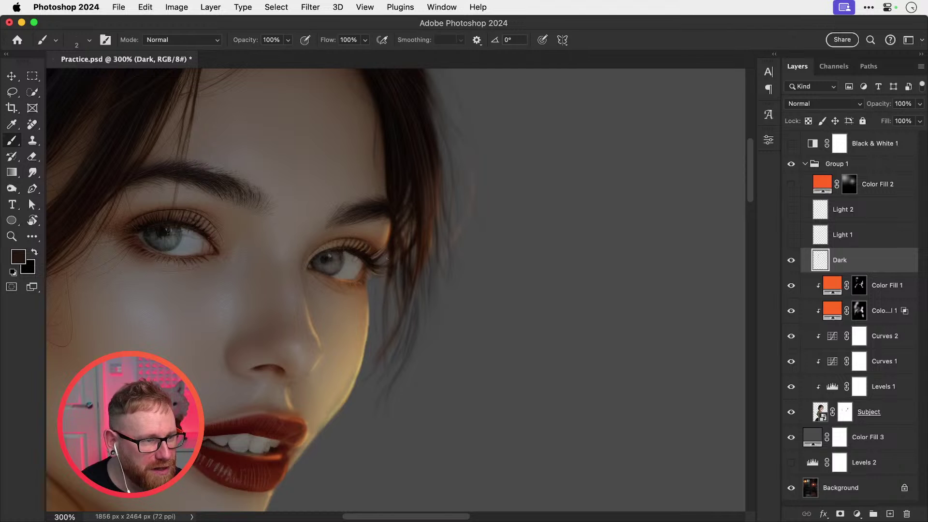
pyautogui.press('super+z')
pyautogui.press('super+z')
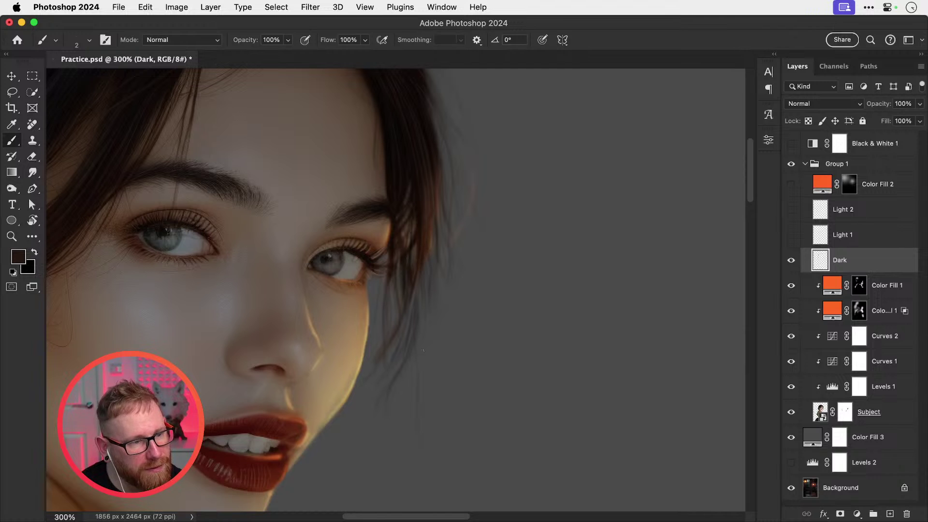
# Step: Set the brush to 6 px and paint short dark strands from below the far eye's outer corner down beside the cheek
pyautogui.press(']')
pyautogui.press(']')
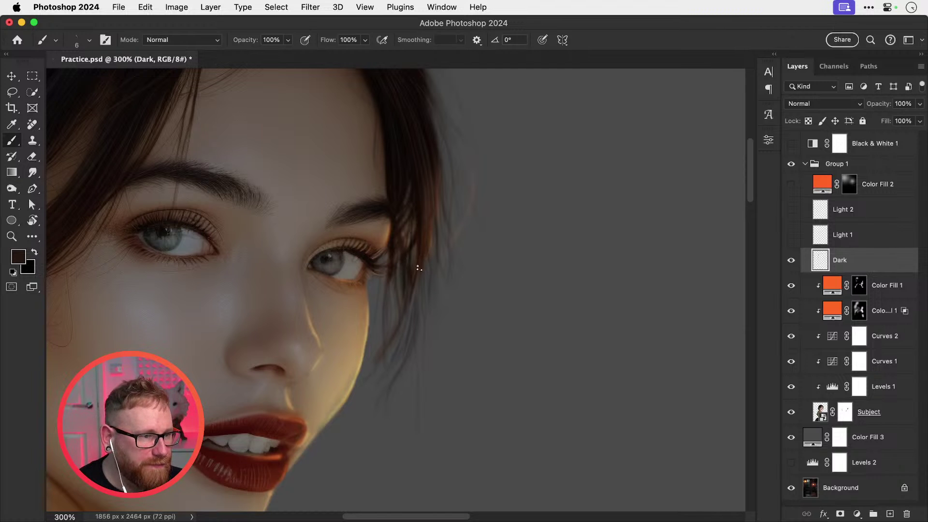
pyautogui.moveTo(417, 270); pyautogui.dragTo(409, 339)
pyautogui.moveTo(418, 281); pyautogui.dragTo(401, 353)
pyautogui.press('super+z')
pyautogui.moveTo(419, 275); pyautogui.dragTo(404, 332)
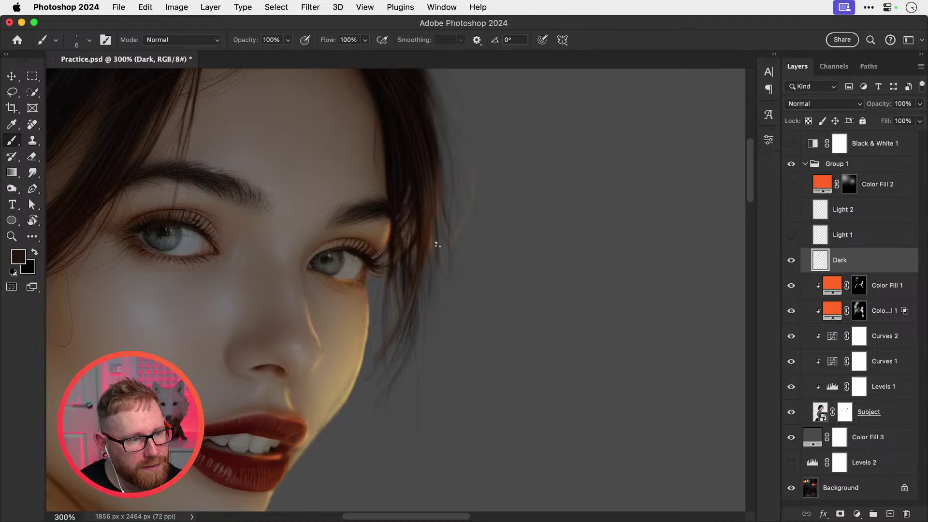
# Step: Paint a dark strand hanging from the lower outer edge of the side hair, undoing the tries that do not fit
pyautogui.moveTo(433, 212); pyautogui.dragTo(436, 315)
pyautogui.press('super+z')
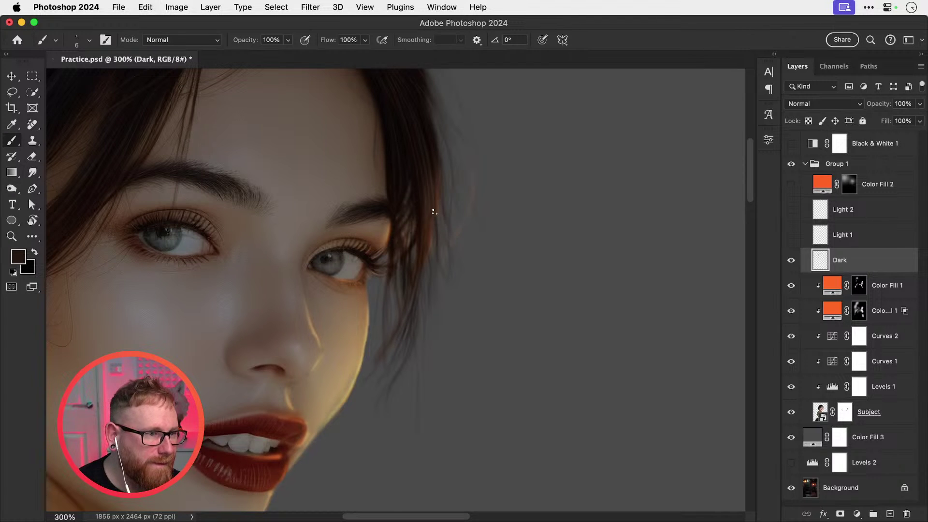
pyautogui.press('super+z')
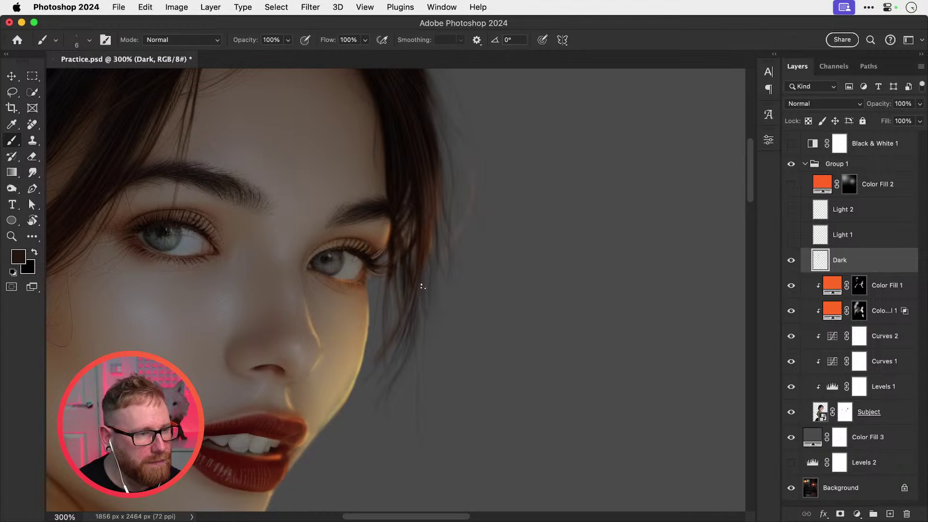
pyautogui.moveTo(419, 268); pyautogui.dragTo(425, 361)
pyautogui.press('super+z')
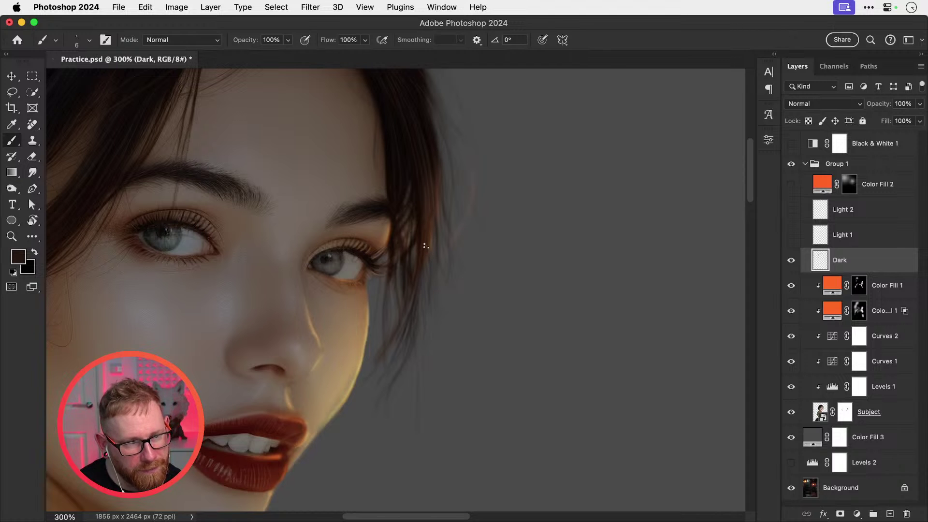
pyautogui.moveTo(425, 246); pyautogui.dragTo(427, 344)
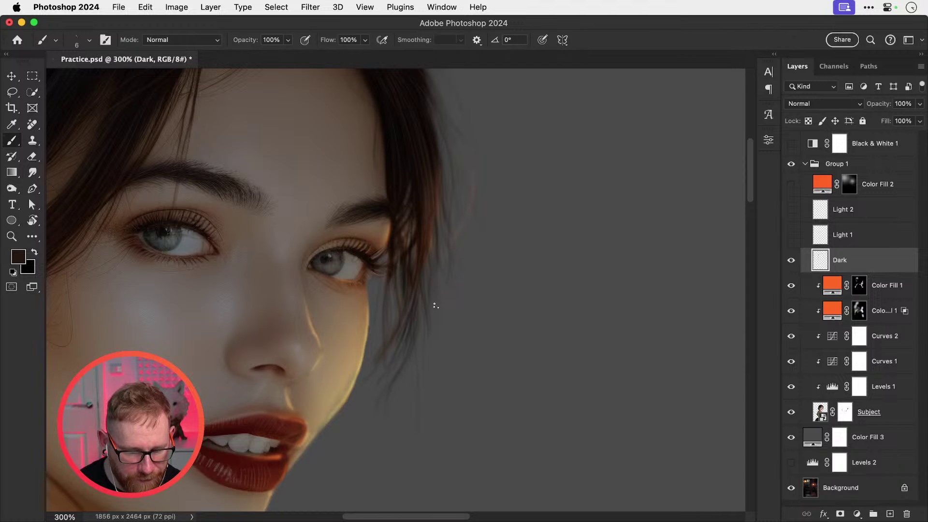
# Step: Paint fine dark strands from the far eye's lash tips down into the gap between cheek and side hair
pyautogui.moveTo(429, 271); pyautogui.dragTo(468, 266)
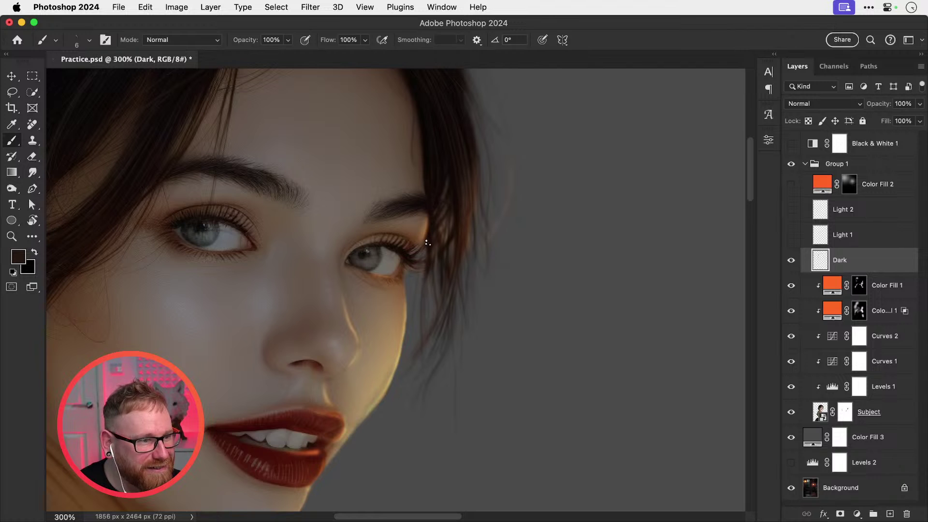
pyautogui.moveTo(427, 243); pyautogui.dragTo(413, 297)
pyautogui.press('super+z')
pyautogui.moveTo(424, 251); pyautogui.dragTo(421, 309)
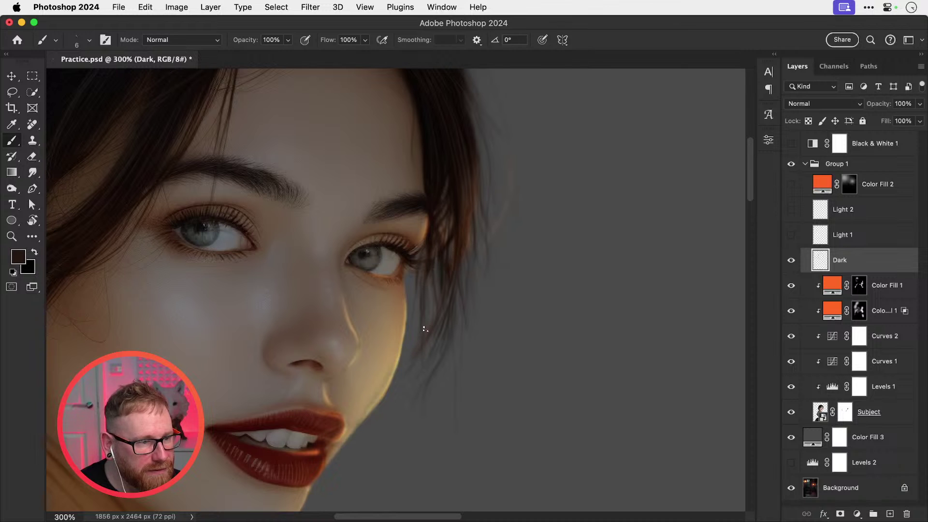
pyautogui.moveTo(426, 273); pyautogui.dragTo(417, 321)
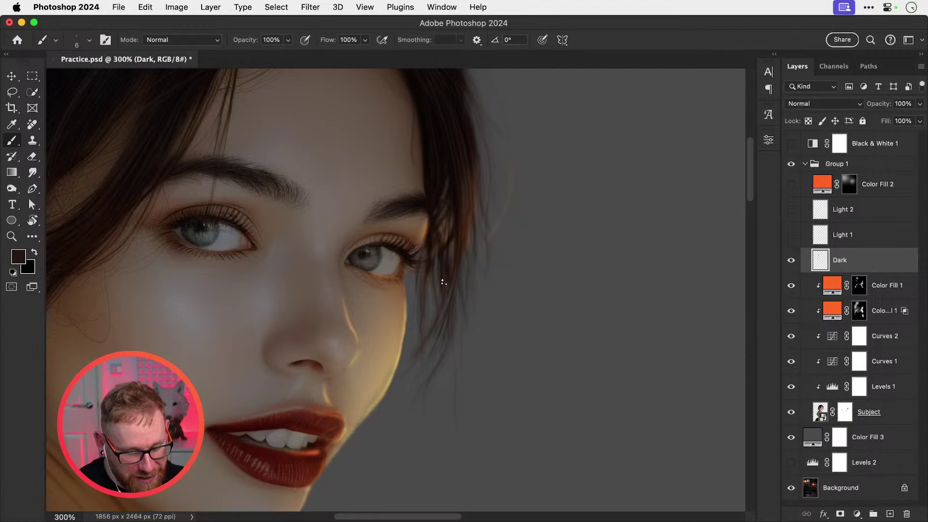
# Step: Review the side hair beside the far eye and undo the latest trial strokes on the Dark layer
pyautogui.press('super+minus')
pyautogui.moveTo(453, 280)
pyautogui.mouseDown()
pyautogui.moveTo(491, 278)
pyautogui.moveTo(464, 331)
pyautogui.mouseUp()
pyautogui.press('z')
pyautogui.click(487, 284)
pyautogui.press('b')
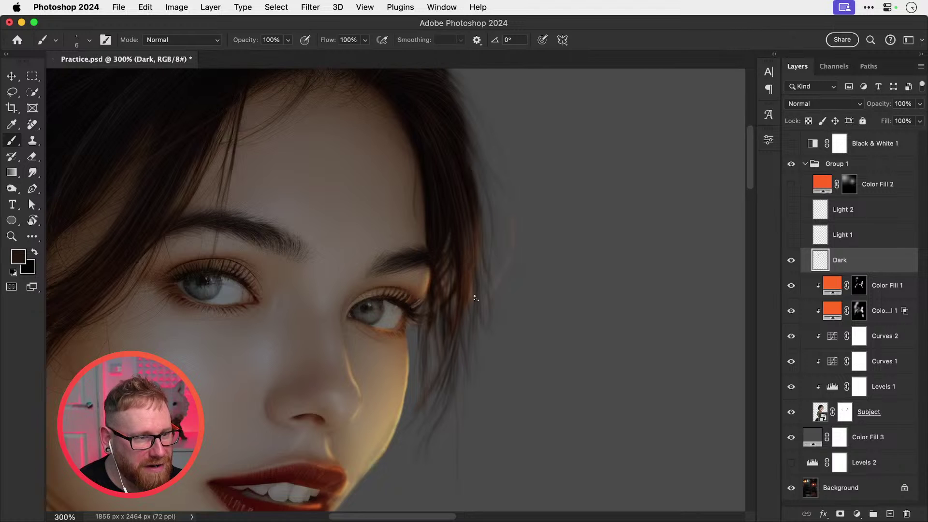
pyautogui.moveTo(475, 302); pyautogui.dragTo(486, 256)
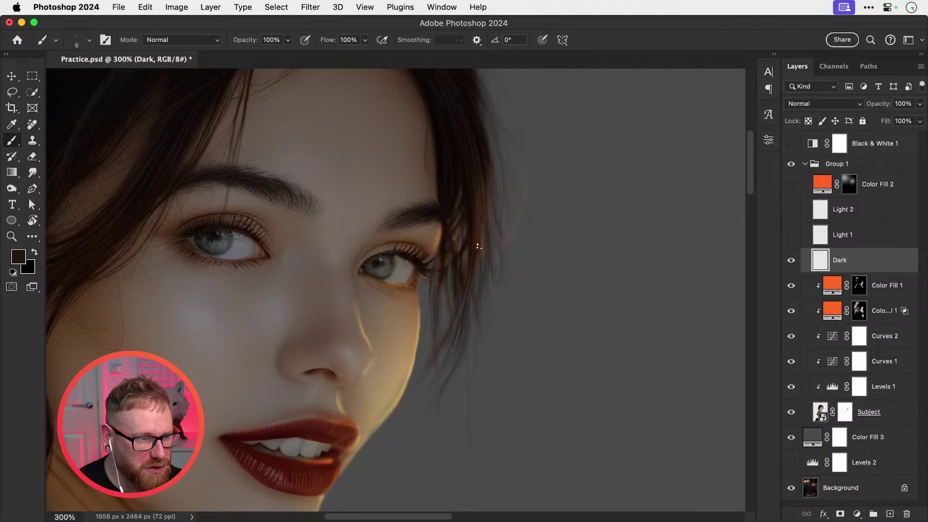
pyautogui.press('super+z')
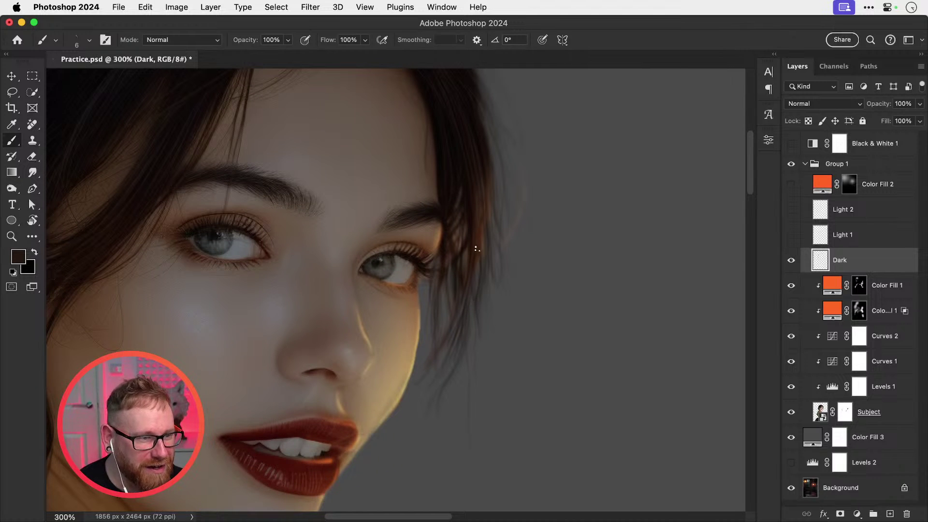
pyautogui.press('super+z')
# Step: Enlarge the brush to 8 px and try long dark strands hanging from the side hair's lower tips, undoing each try
pyautogui.press(']')
pyautogui.press(']')
pyautogui.moveTo(479, 250); pyautogui.dragTo(480, 349)
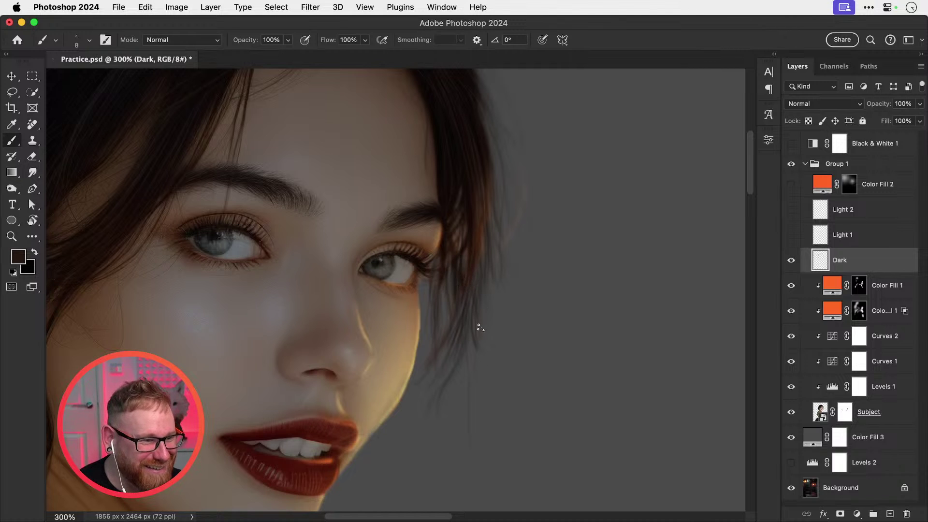
pyautogui.press('super+z')
pyautogui.moveTo(478, 259); pyautogui.dragTo(483, 362)
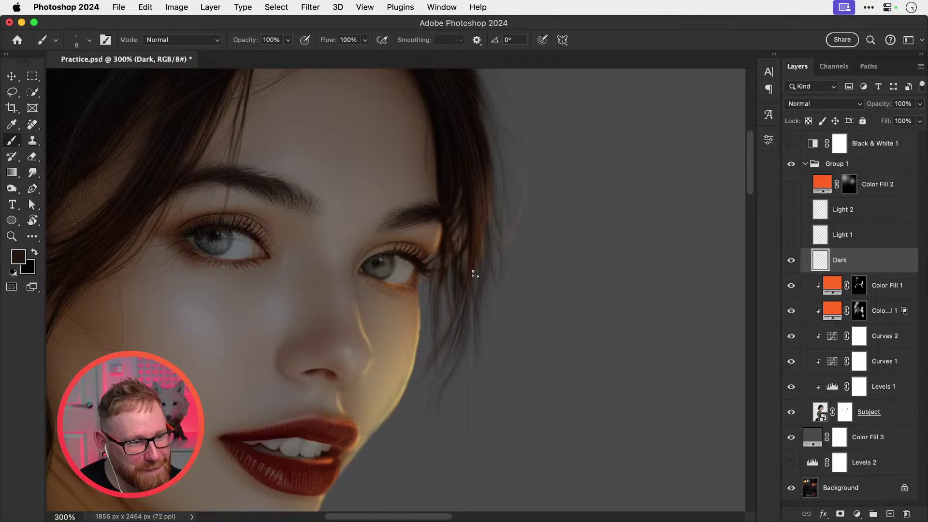
pyautogui.press('super+z')
pyautogui.moveTo(475, 252); pyautogui.dragTo(472, 380)
pyautogui.press('super+z')
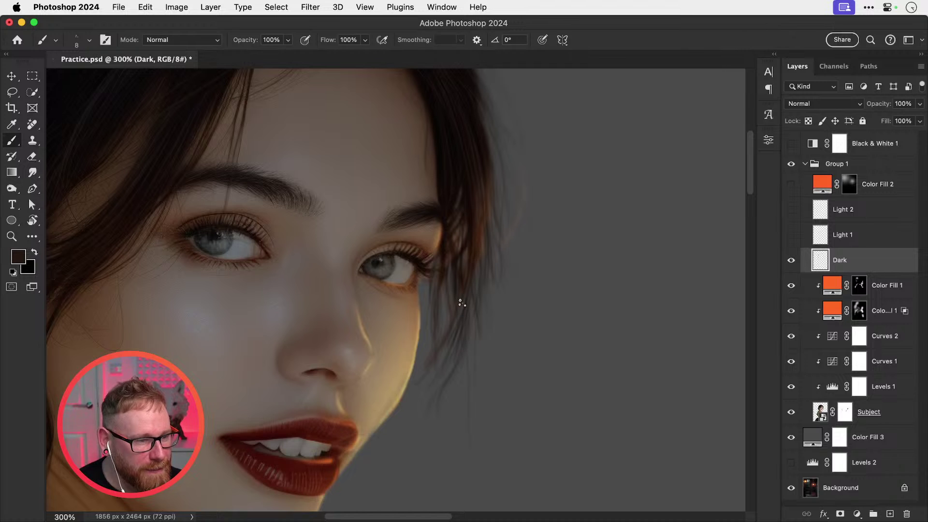
pyautogui.moveTo(458, 298); pyautogui.dragTo(475, 284)
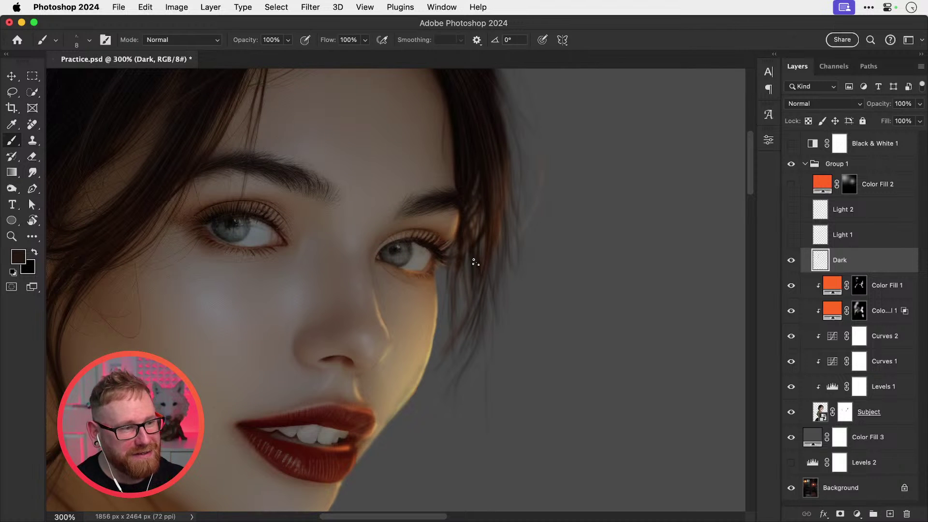
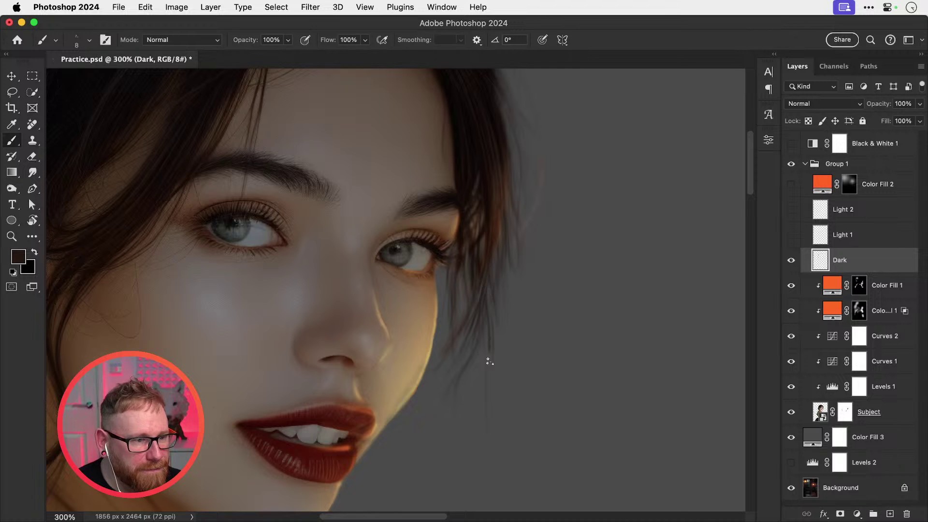
pyautogui.moveTo(488, 312); pyautogui.dragTo(487, 372)
pyautogui.press('super+z')
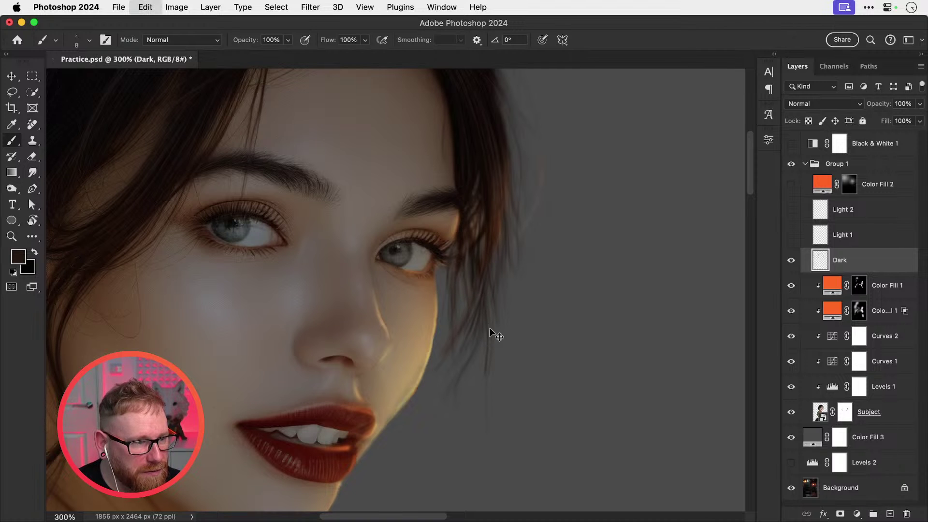
# Step: Examine the painted hair against the whole head and shoulders at 100% view
pyautogui.press('super+minus')
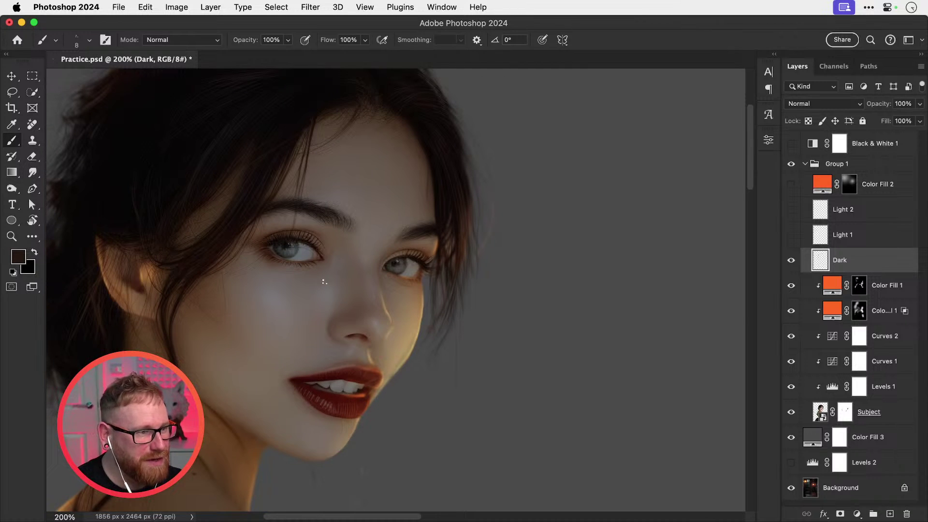
pyautogui.moveTo(353, 322); pyautogui.dragTo(419, 300)
pyautogui.press('super+minus')
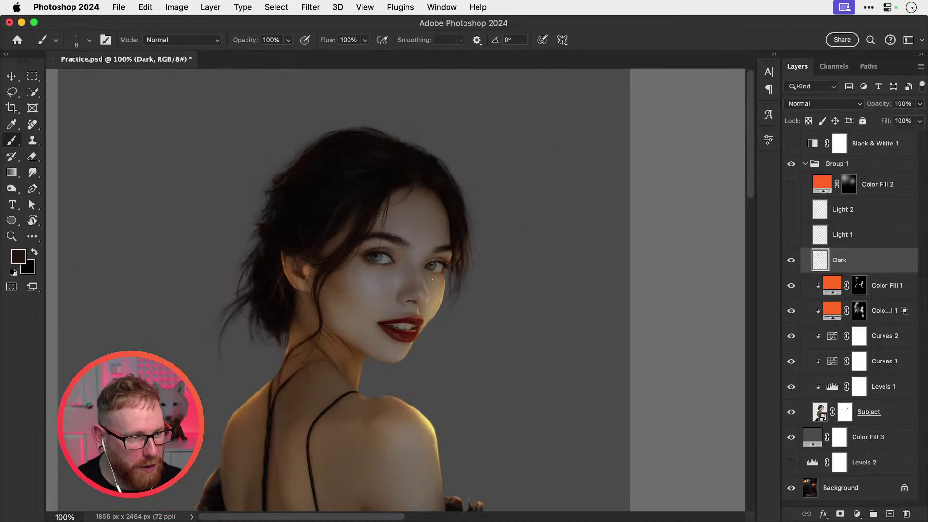
pyautogui.moveTo(322, 398); pyautogui.dragTo(333, 313)
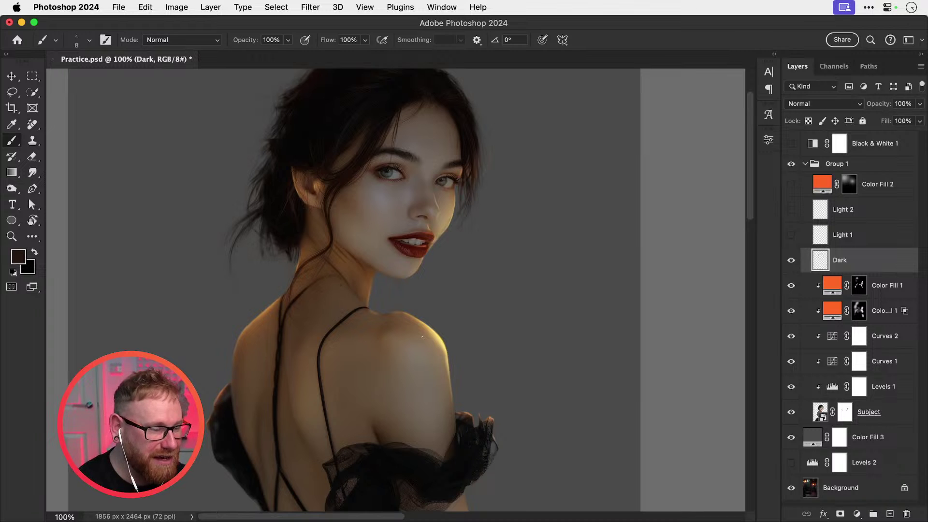
pyautogui.moveTo(402, 330)
pyautogui.mouseDown()
pyautogui.moveTo(392, 373)
pyautogui.moveTo(412, 351)
pyautogui.mouseUp()
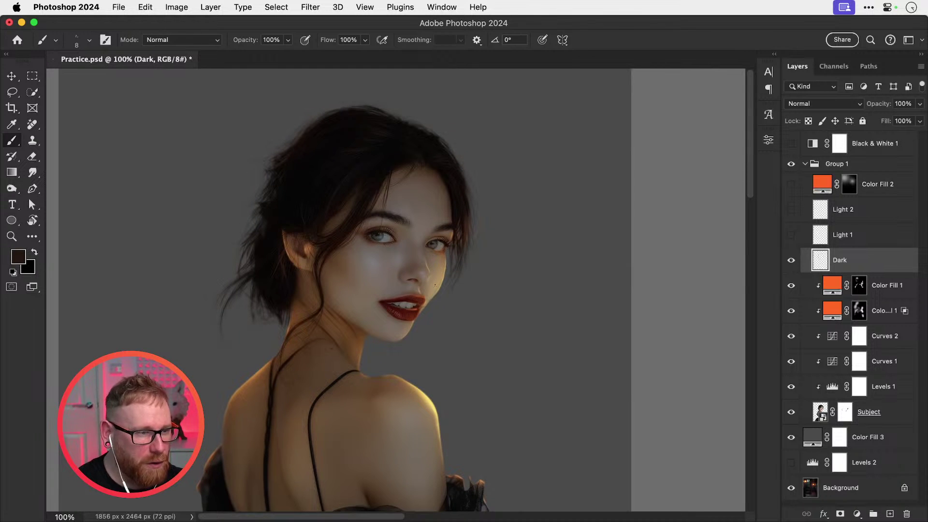
# Step: Try several 8 px dark strands falling from the side hair's outer edge past the far eye, undoing each one
pyautogui.keyDown('super'); pyautogui.click(462, 274); pyautogui.keyUp('super')
pyautogui.keyDown('super'); pyautogui.click(461, 272); pyautogui.keyUp('super')
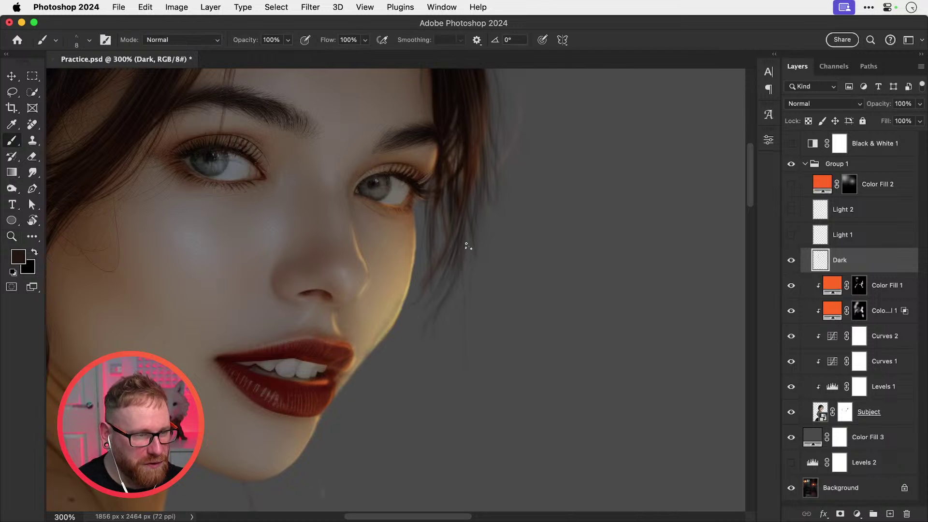
pyautogui.moveTo(492, 173); pyautogui.dragTo(455, 309)
pyautogui.press('super+z')
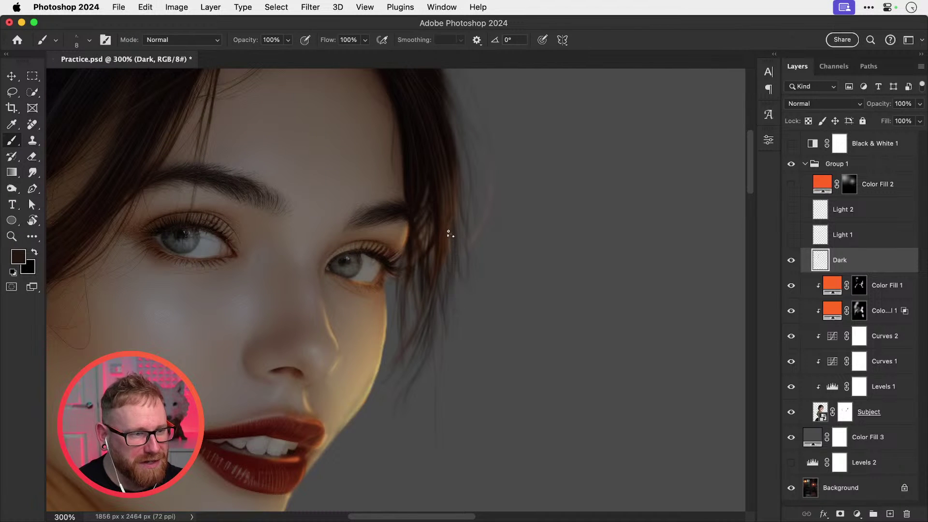
pyautogui.moveTo(450, 236); pyautogui.dragTo(454, 311)
pyautogui.press('super+z')
pyautogui.moveTo(449, 236); pyautogui.dragTo(451, 340)
pyautogui.press('super+z')
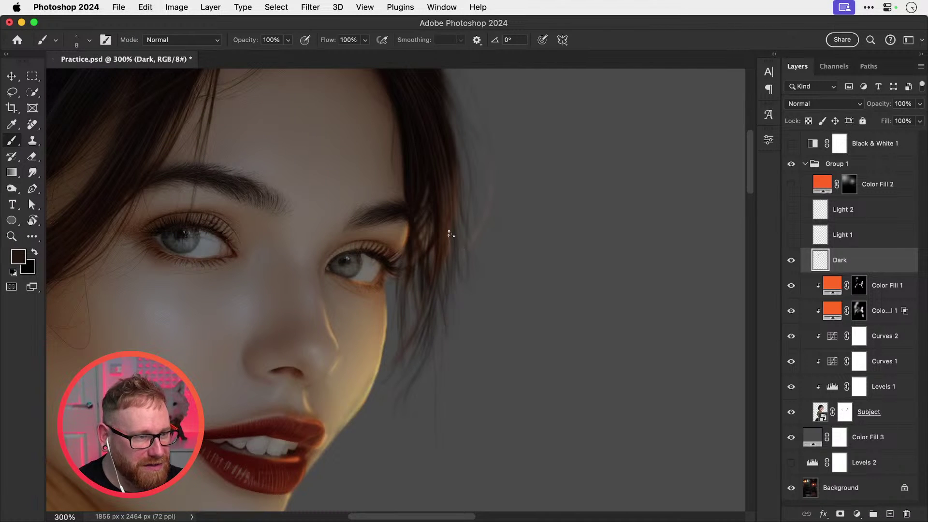
pyautogui.moveTo(451, 223); pyautogui.dragTo(452, 362)
pyautogui.press('super+z')
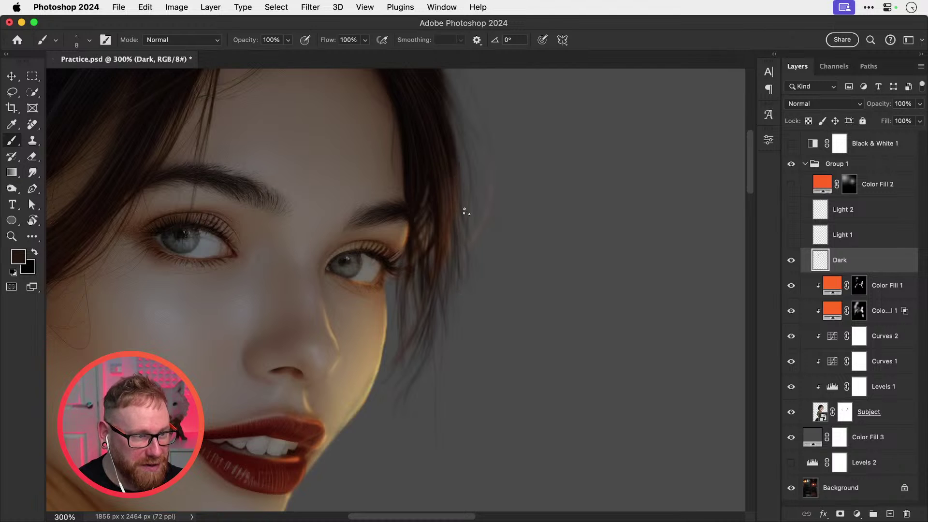
pyautogui.scroll(5, 457, 208)
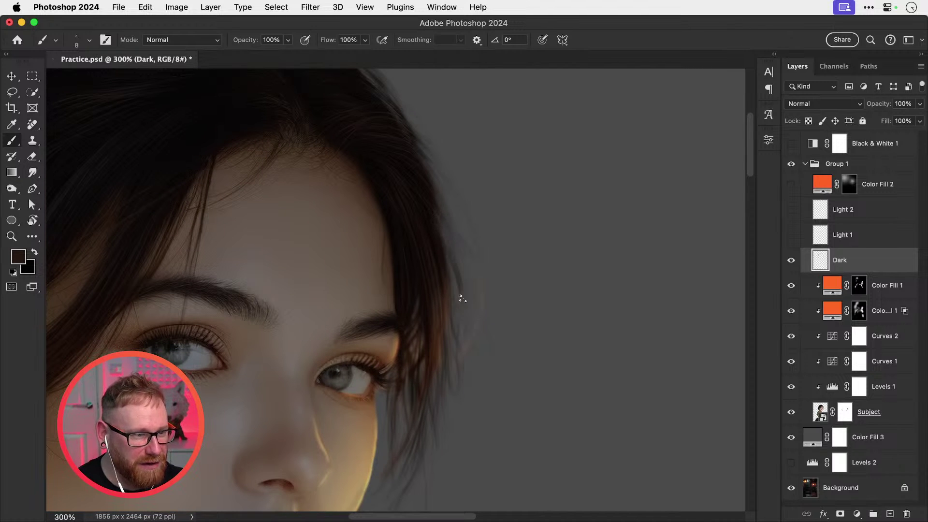
# Step: Paint fine dark strands along the outer hair edge beside the eye on the Dark layer, using a 5 px brush
pyautogui.moveTo(461, 299); pyautogui.dragTo(463, 334)
pyautogui.press('super+z')
pyautogui.press('[')
pyautogui.press('[')
pyautogui.press('[')
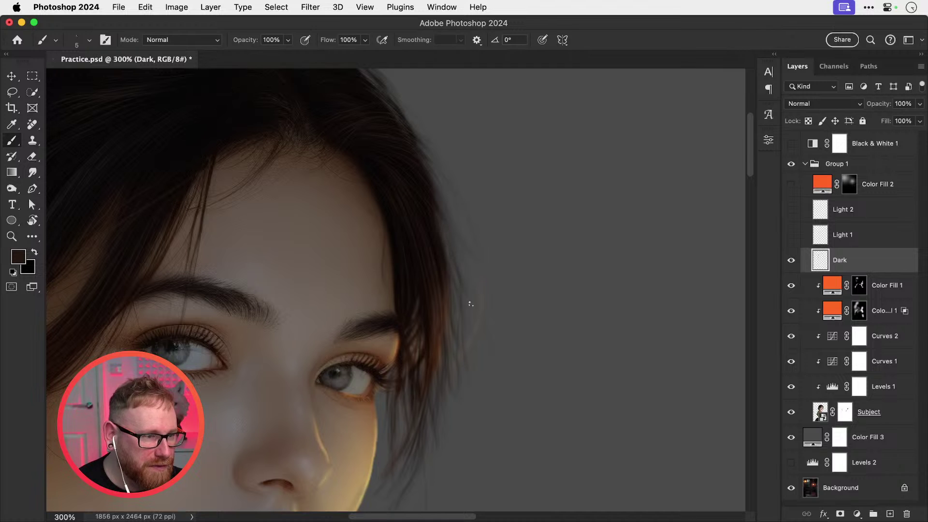
pyautogui.moveTo(441, 246); pyautogui.dragTo(467, 339)
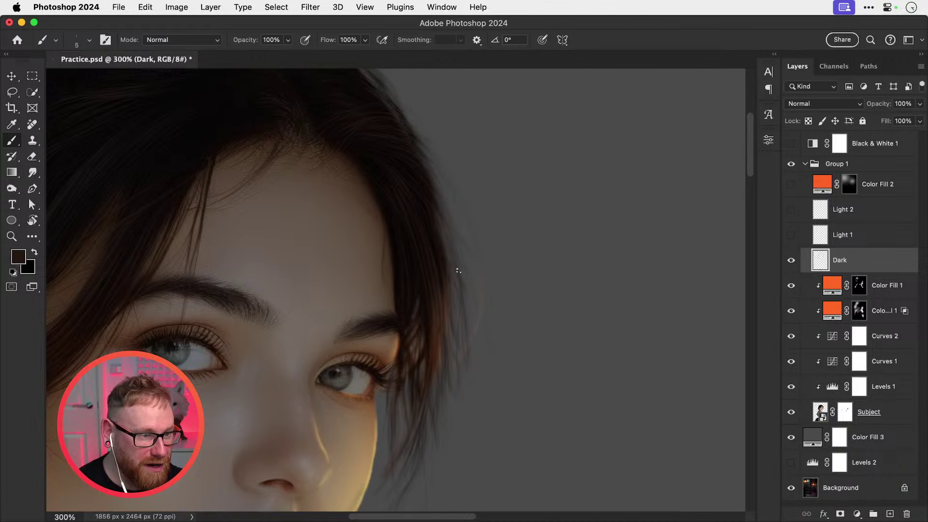
pyautogui.press('super+minus')
pyautogui.press('super+minus')
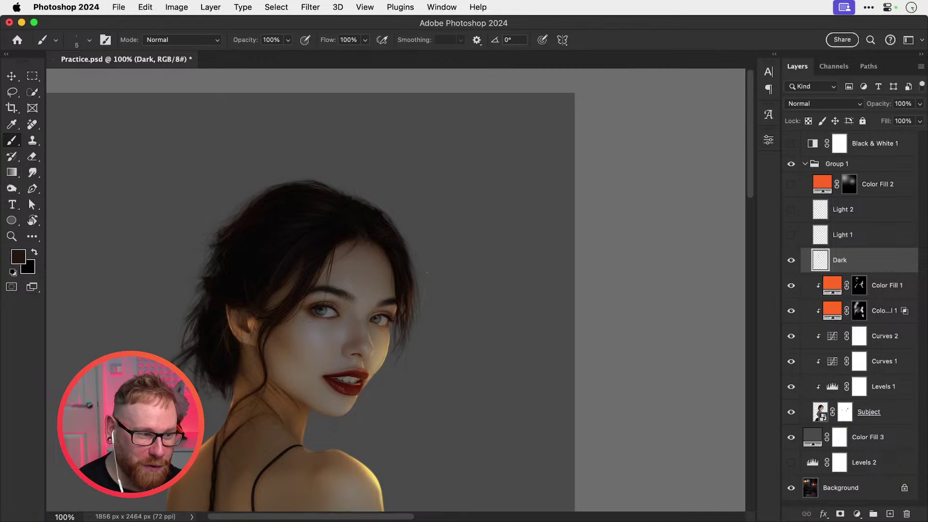
pyautogui.moveTo(406, 295); pyautogui.dragTo(414, 269)
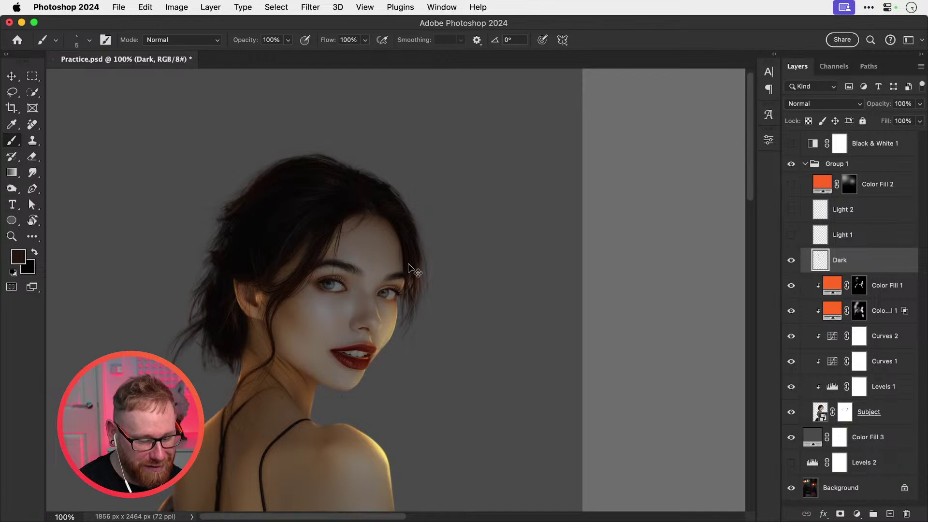
# Step: Paint dark strands into the loose hair behind the neck with a 9 px brush, undoing the last stroke
pyautogui.press('super+plus')
pyautogui.moveTo(457, 331); pyautogui.dragTo(557, 262)
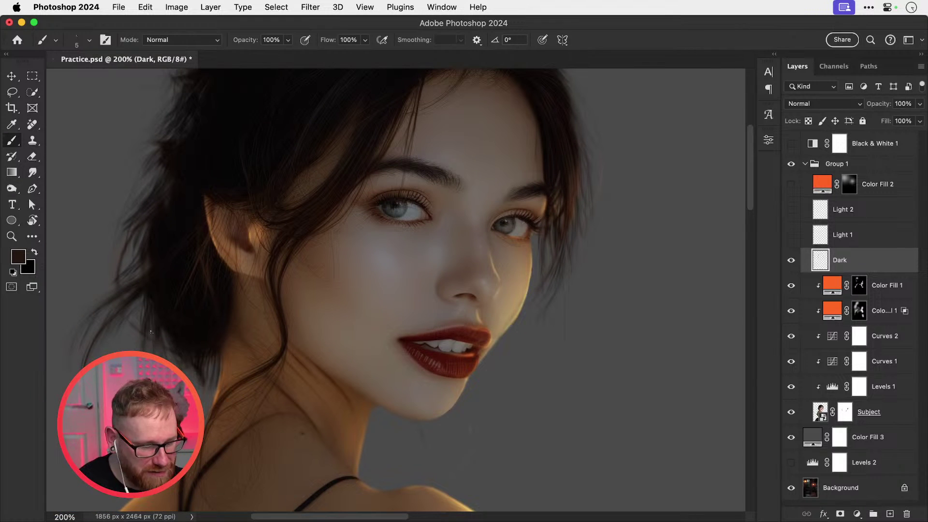
pyautogui.press(']')
pyautogui.press(']')
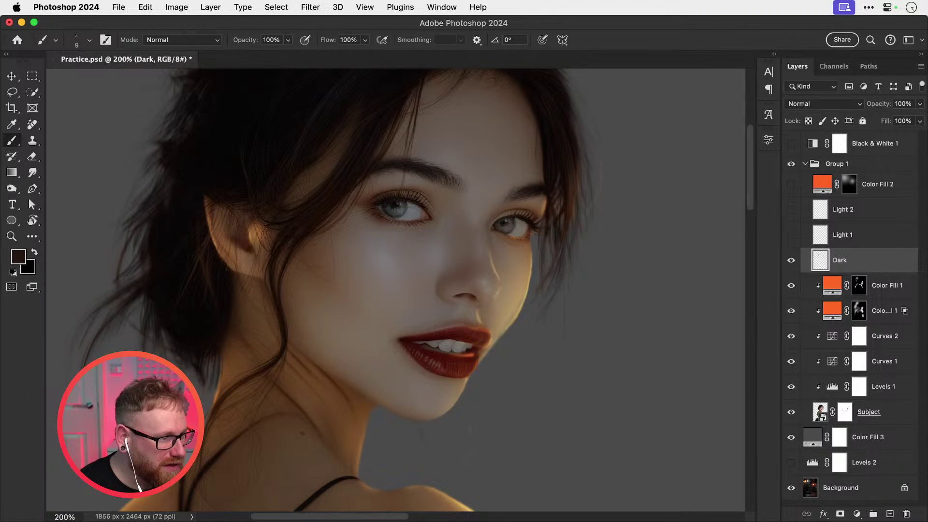
pyautogui.moveTo(144, 334); pyautogui.dragTo(159, 329)
pyautogui.press('super+z')
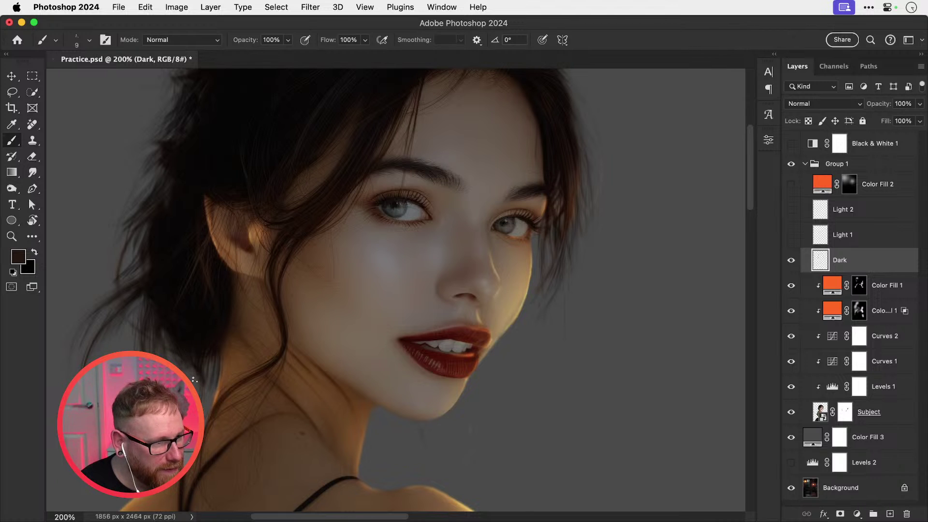
# Step: Try thickening the lower back hair with dark strands using a 30 px brush
pyautogui.press(']')
pyautogui.press(']')
pyautogui.press(']')
pyautogui.press(']')
pyautogui.press(']')
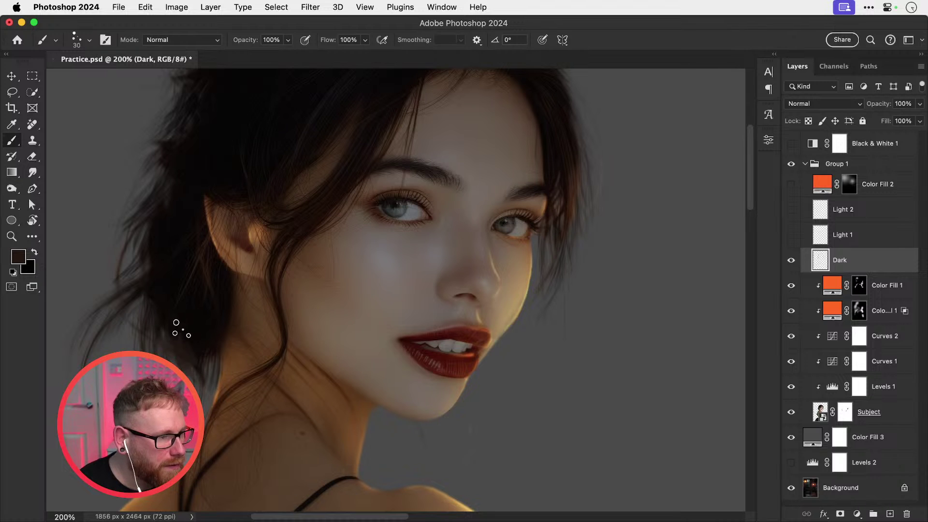
pyautogui.press('super+z')
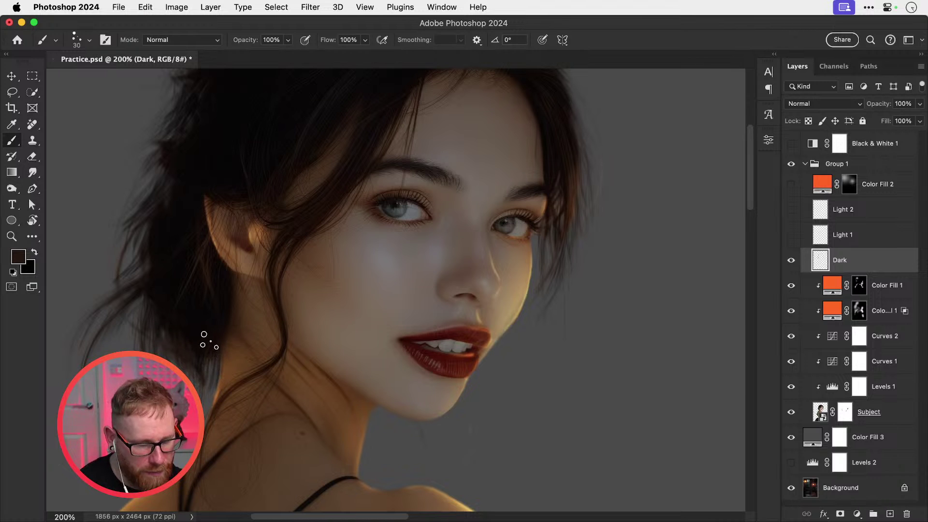
# Step: Add dark strands at the nape of the neck with a 10 px brush
pyautogui.press('[')
pyautogui.press('[')
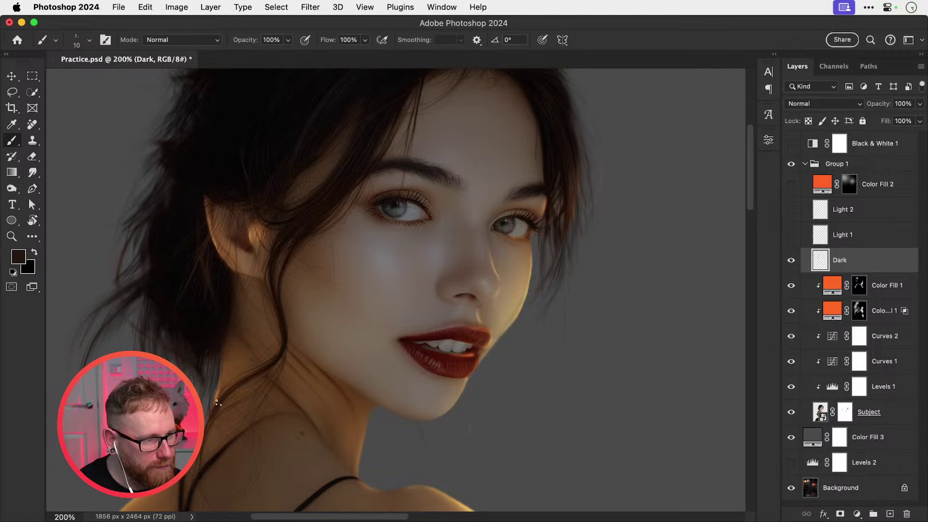
pyautogui.moveTo(243, 381); pyautogui.dragTo(291, 332)
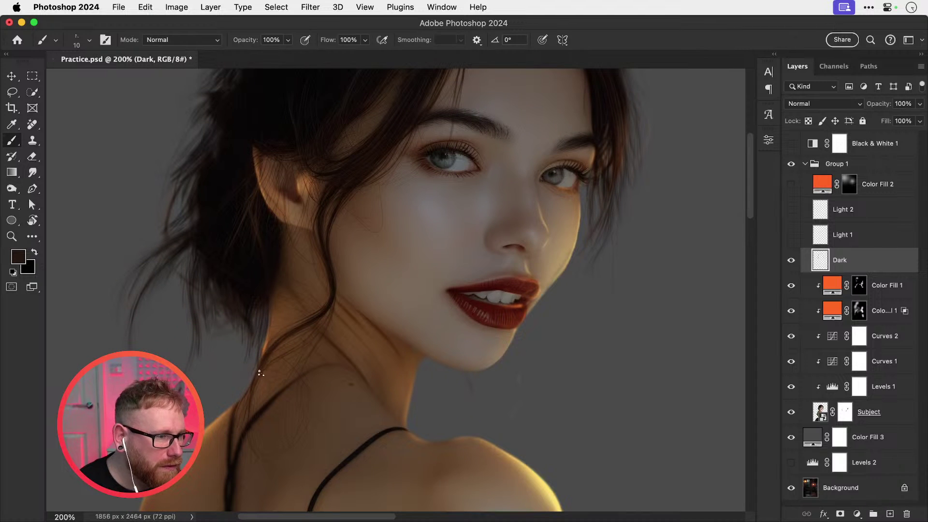
# Step: Preview the Light 1 layer over the hair, hide it again and inspect the crown
pyautogui.click(792, 235)
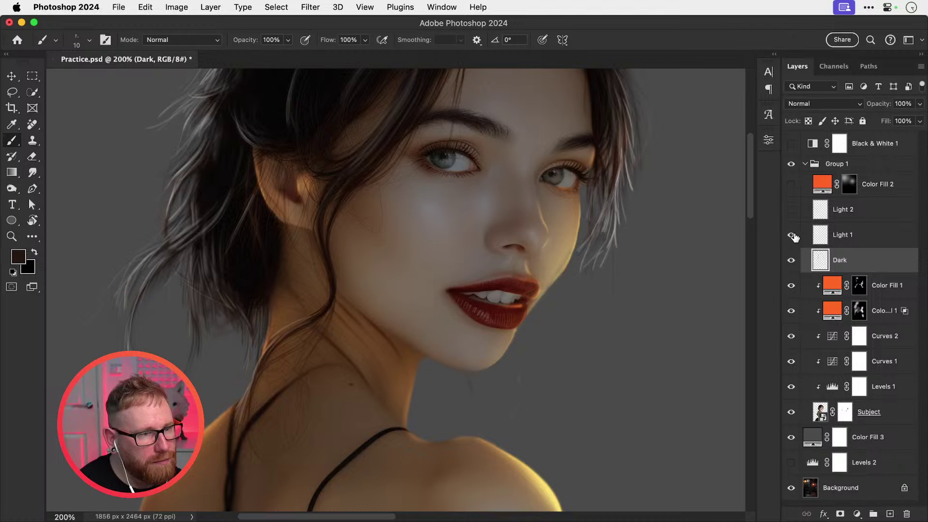
pyautogui.click(792, 235)
pyautogui.moveTo(612, 234); pyautogui.dragTo(532, 334)
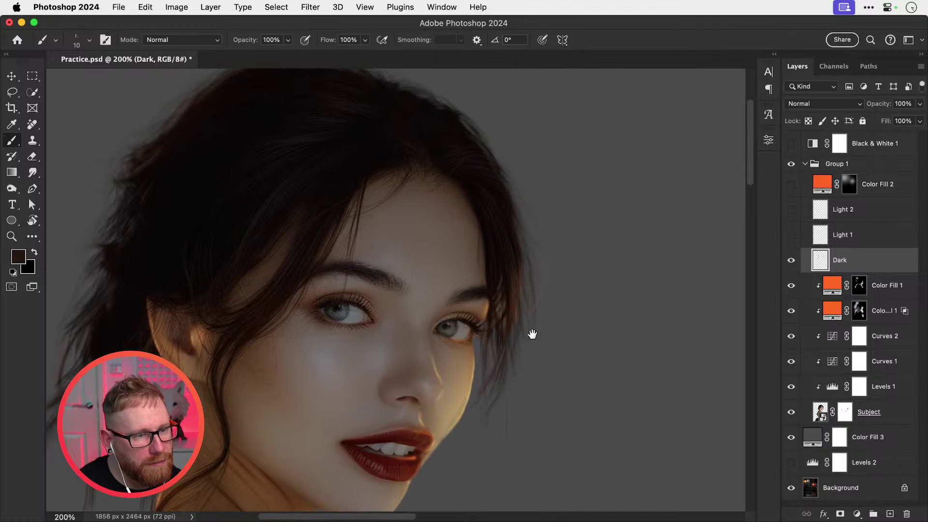
pyautogui.moveTo(542, 287); pyautogui.dragTo(538, 330)
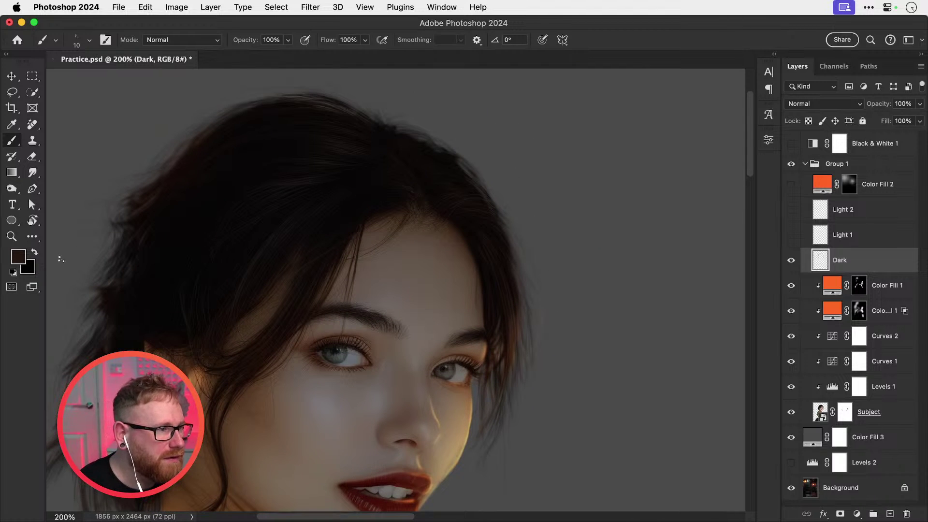
# Step: Set the foreground colour to the lighter brown 614332
pyautogui.click(18, 256)
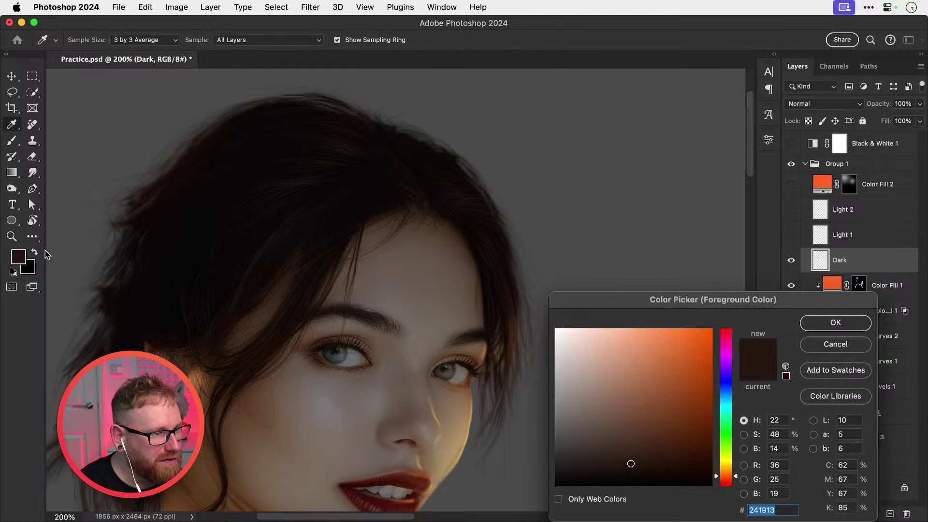
pyautogui.moveTo(630, 430); pyautogui.dragTo(630, 426)
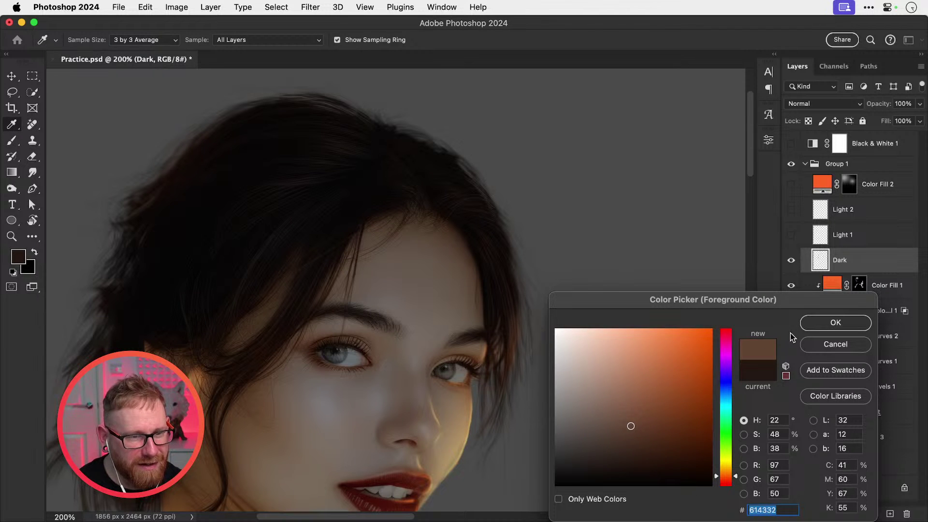
pyautogui.click(835, 322)
# Step: Create a new layer above Dark and name it Medium
pyautogui.click(891, 514)
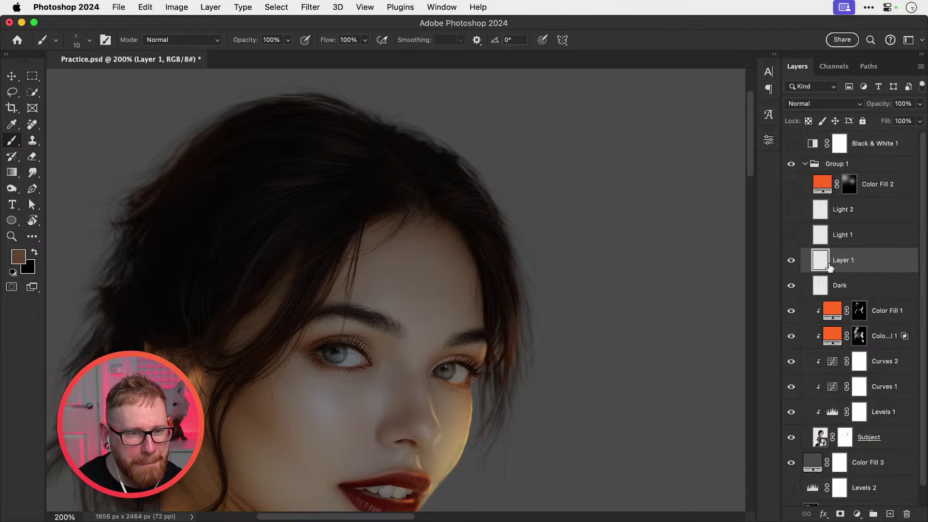
pyautogui.doubleClick(843, 260)
pyautogui.write('Medi')
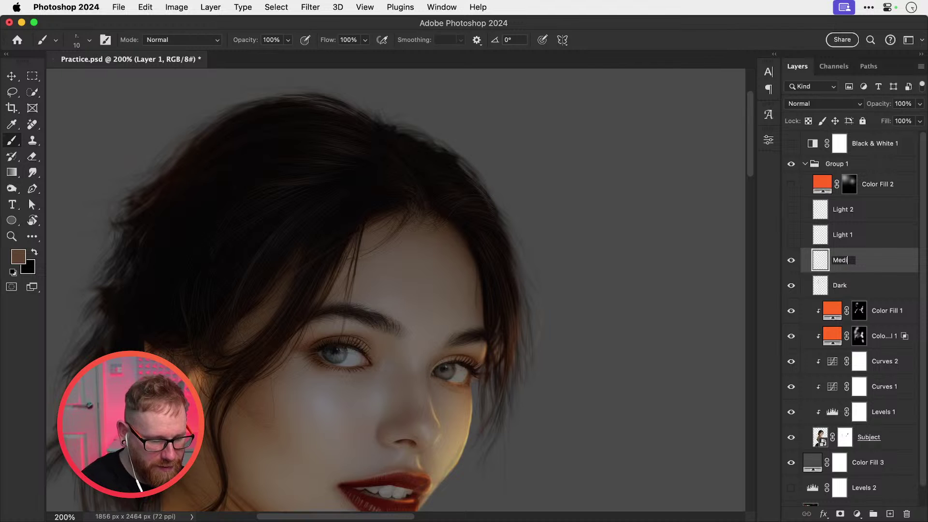
pyautogui.write('um')
pyautogui.press('Return')
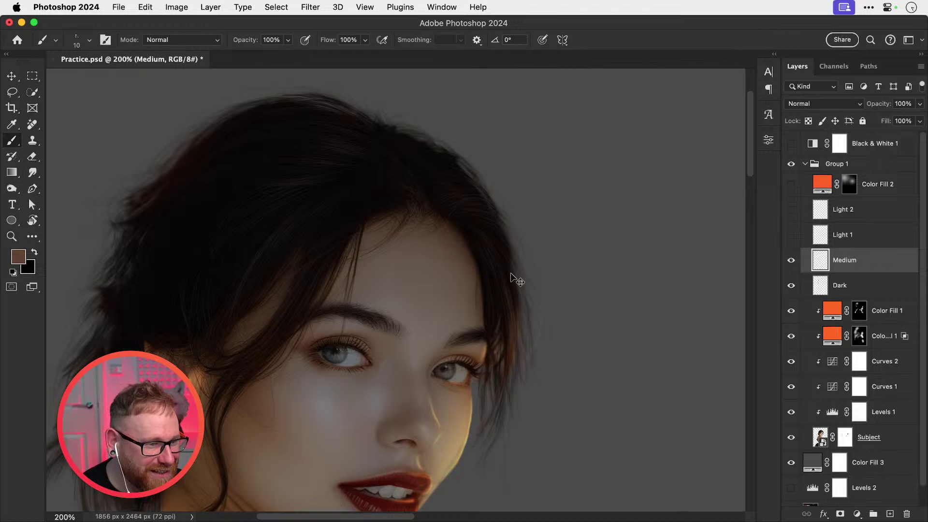
# Step: Paint medium brown strands through the hair beside the temple on the Medium layer with a 10 px brush
pyautogui.moveTo(506, 309); pyautogui.dragTo(502, 249)
pyautogui.press('super+z')
pyautogui.moveTo(509, 309); pyautogui.dragTo(495, 252)
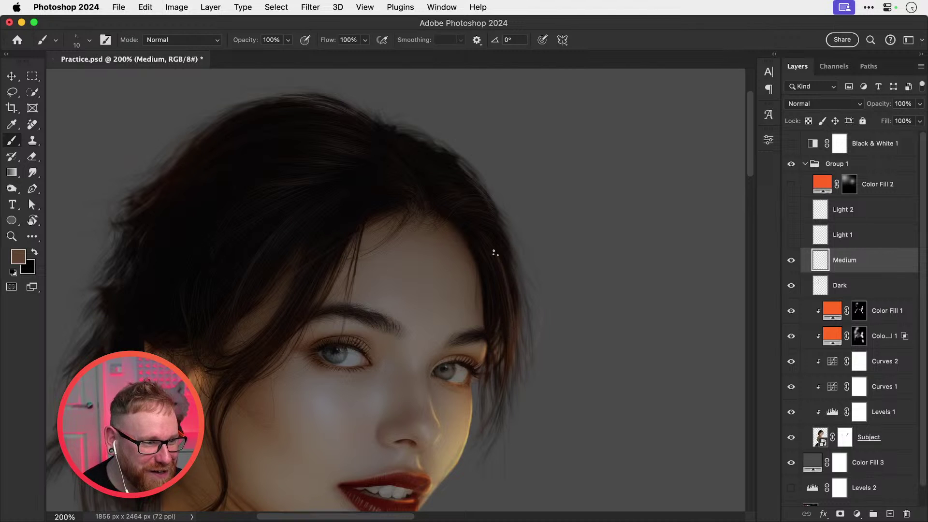
pyautogui.moveTo(513, 308)
pyautogui.mouseDown()
pyautogui.moveTo(428, 307)
pyautogui.moveTo(437, 329)
pyautogui.mouseUp()
pyautogui.click(437, 329)
pyautogui.click(435, 338)
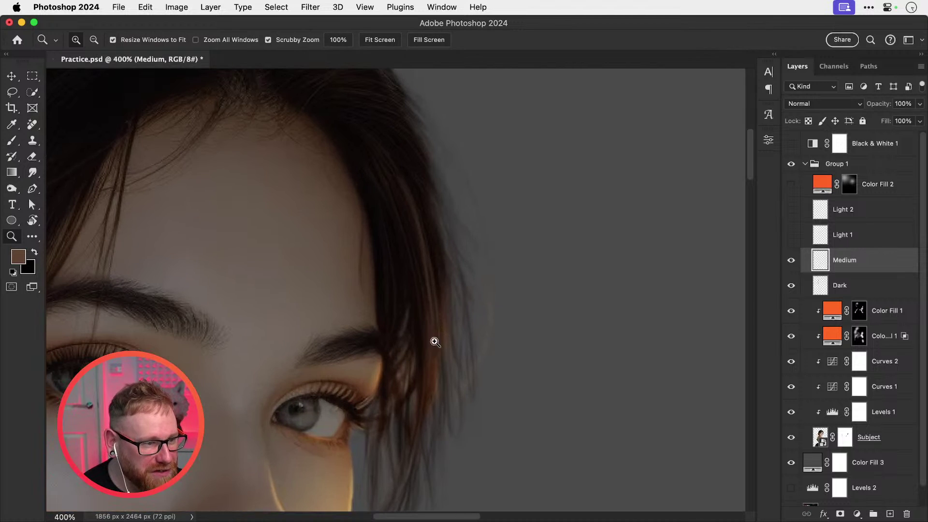
pyautogui.moveTo(440, 280)
pyautogui.mouseDown()
pyautogui.moveTo(443, 323)
pyautogui.moveTo(406, 265)
pyautogui.mouseUp()
pyautogui.moveTo(419, 316); pyautogui.dragTo(411, 272)
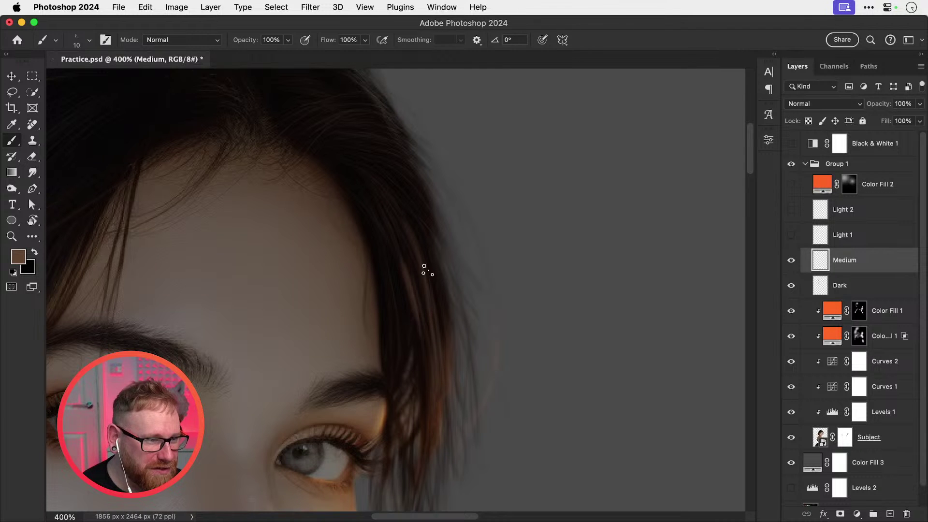
pyautogui.press('super+minus')
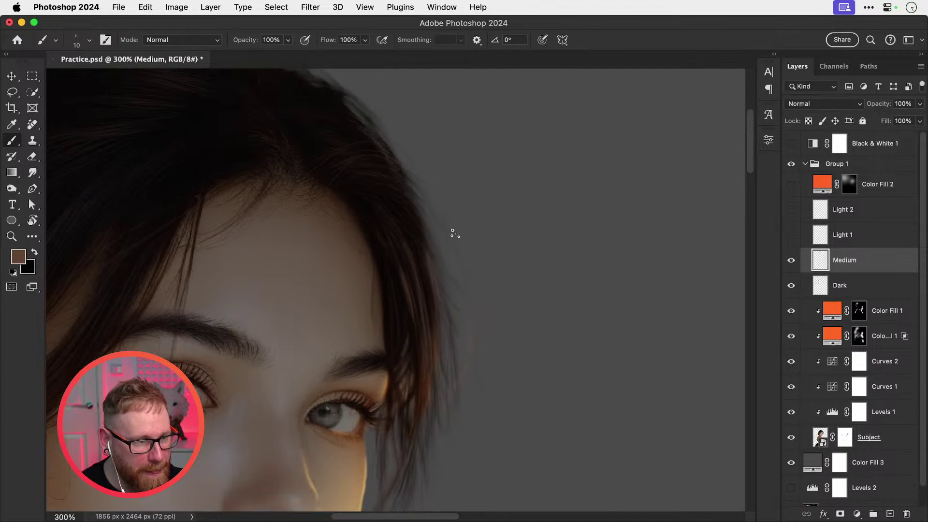
# Step: Paint medium brown strands in the loose hair behind the ear, undoing the last stroke
pyautogui.moveTo(454, 234); pyautogui.dragTo(717, 223)
pyautogui.moveTo(252, 323); pyautogui.dragTo(440, 248)
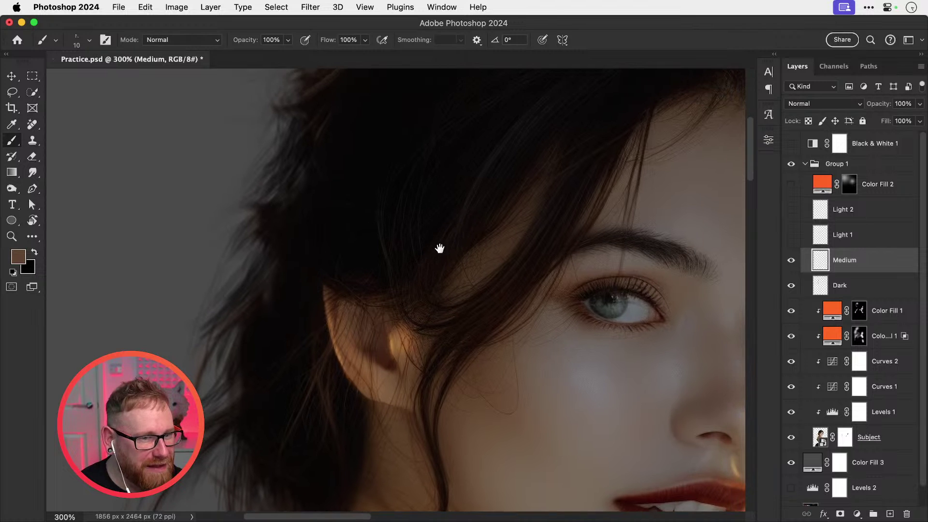
pyautogui.moveTo(324, 339); pyautogui.dragTo(433, 240)
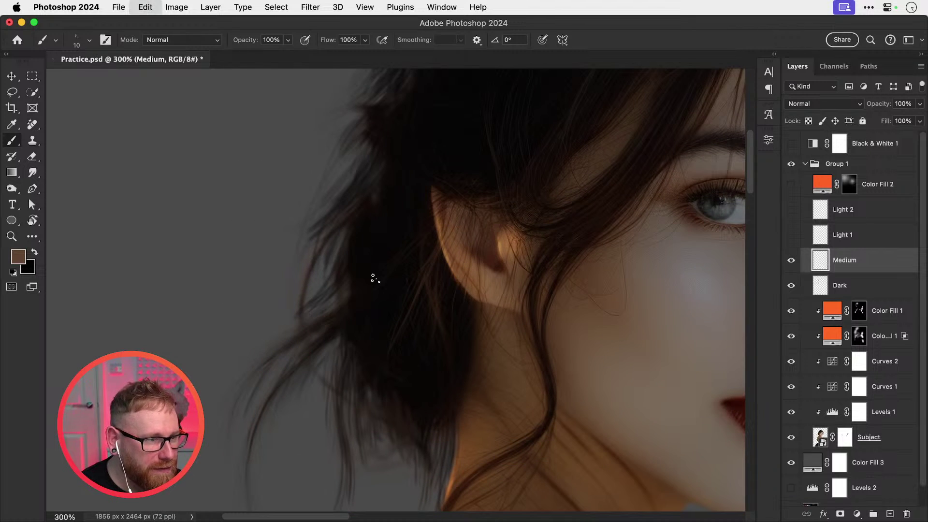
pyautogui.moveTo(365, 315)
pyautogui.mouseDown()
pyautogui.moveTo(346, 319)
pyautogui.moveTo(331, 358)
pyautogui.mouseUp()
pyautogui.press('super+z')
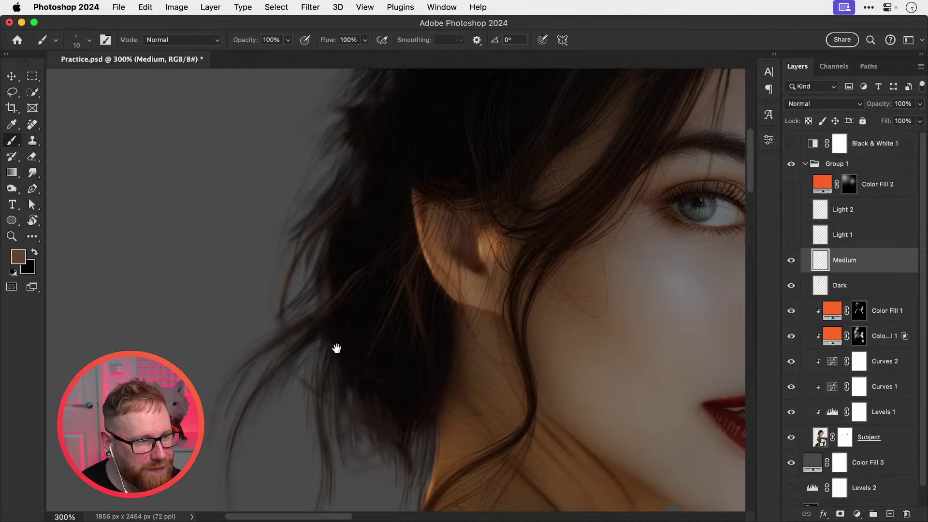
# Step: Paint medium brown strands up the back edge of the hair, reducing the brush to 8 px
pyautogui.scroll(-2, 334, 351)
pyautogui.moveTo(343, 234); pyautogui.dragTo(337, 340)
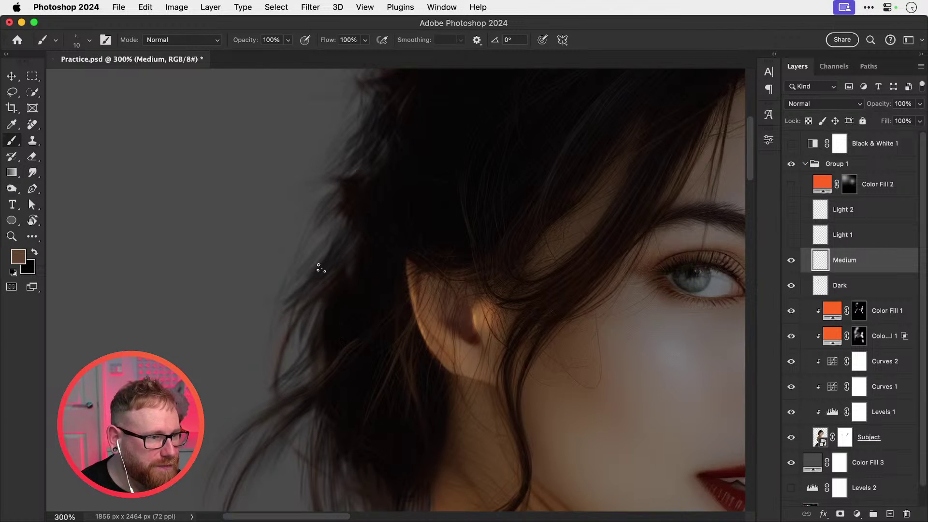
pyautogui.moveTo(356, 241); pyautogui.dragTo(331, 295)
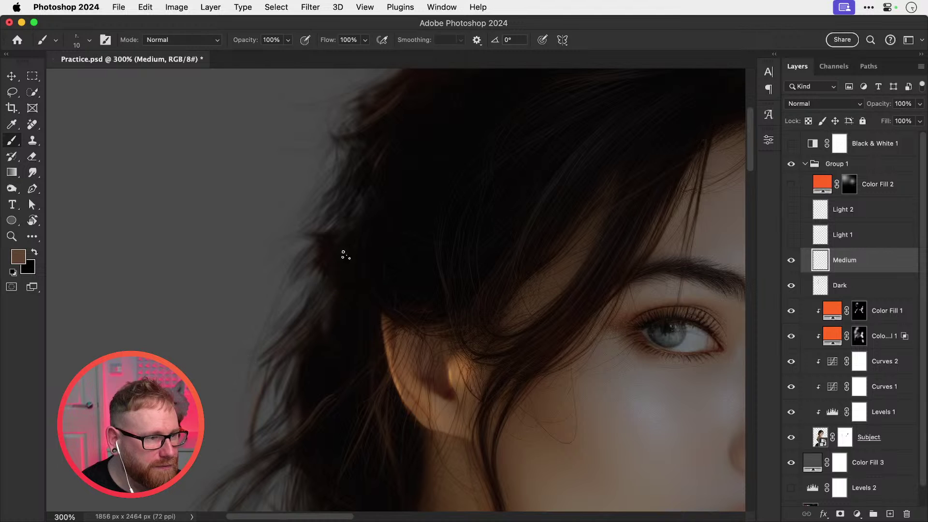
pyautogui.moveTo(345, 248); pyautogui.dragTo(322, 302)
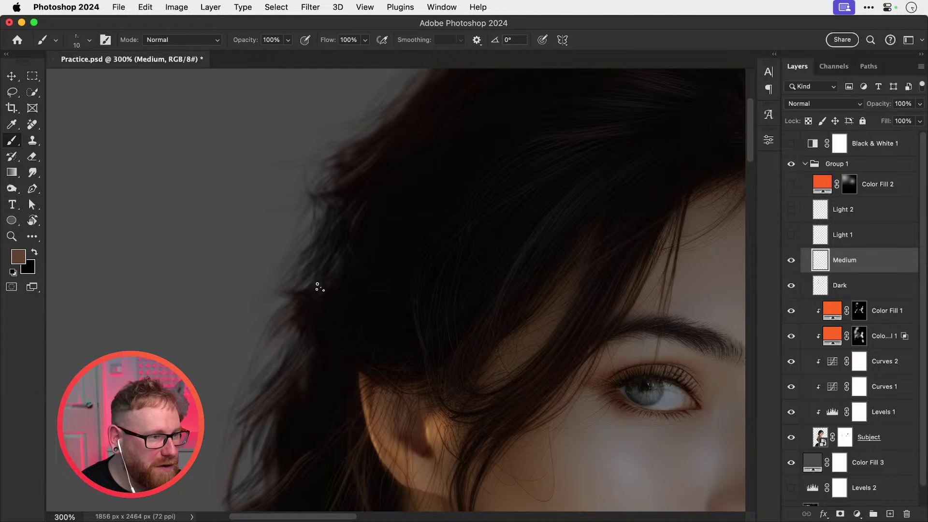
pyautogui.moveTo(340, 238); pyautogui.dragTo(325, 287)
pyautogui.moveTo(325, 250); pyautogui.dragTo(295, 298)
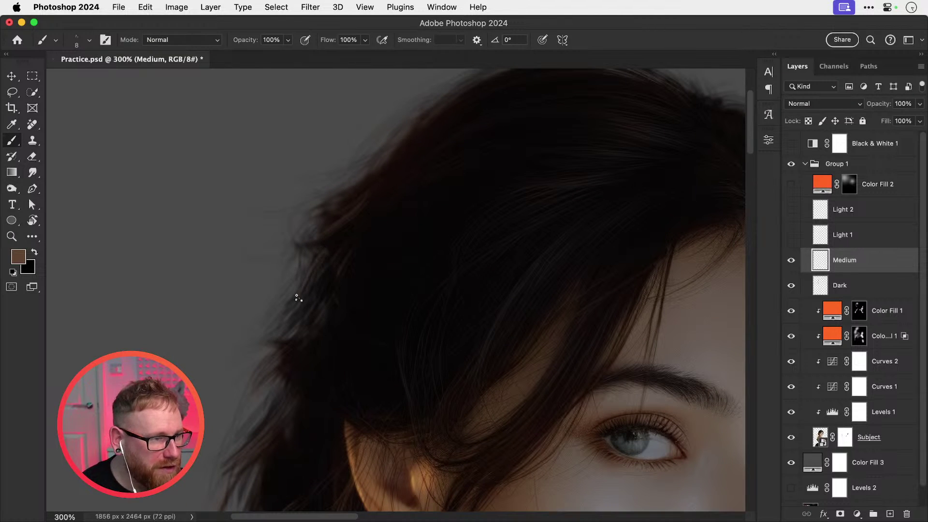
pyautogui.press('super+z')
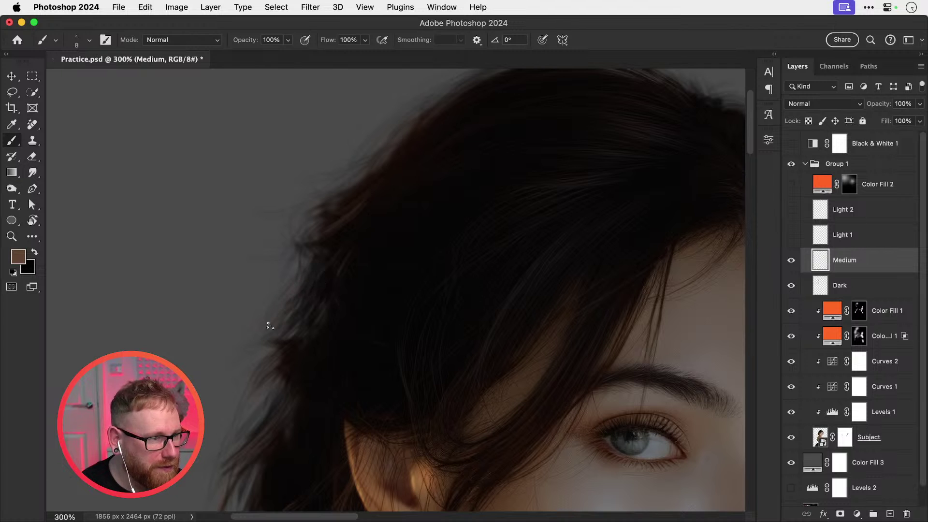
pyautogui.moveTo(341, 267); pyautogui.dragTo(293, 321)
pyautogui.moveTo(339, 258); pyautogui.dragTo(298, 325)
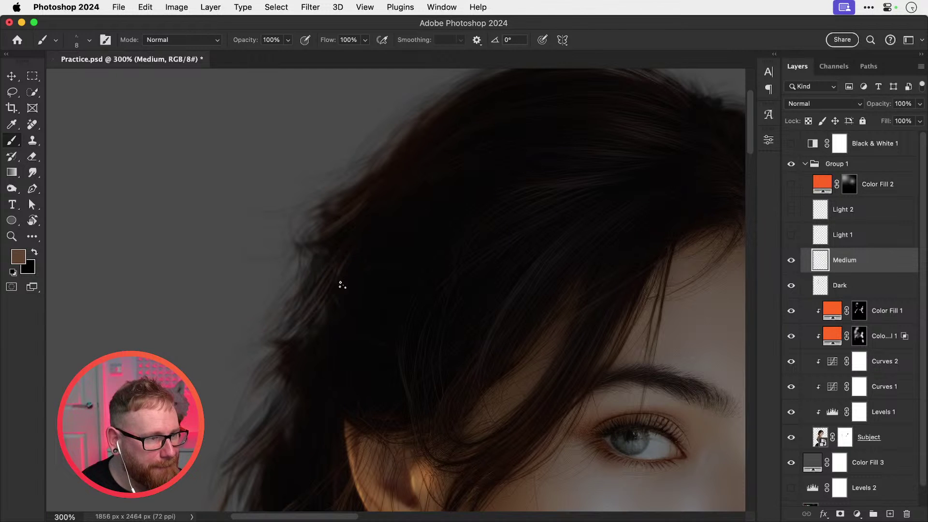
# Step: Paint long curved medium brown strands through the dark hair above the ear and forehead
pyautogui.moveTo(564, 188); pyautogui.dragTo(487, 206)
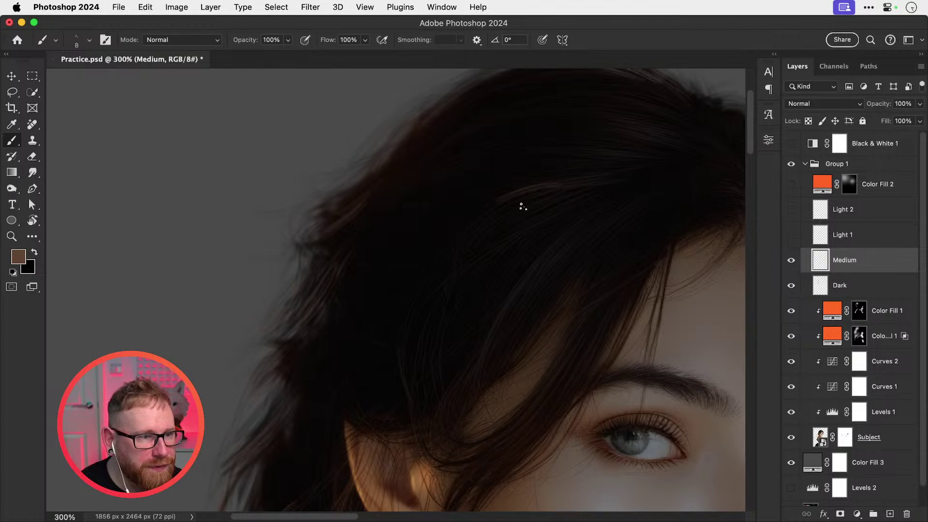
pyautogui.press('super+z')
pyautogui.moveTo(556, 186)
pyautogui.mouseDown()
pyautogui.moveTo(453, 238)
pyautogui.moveTo(560, 217)
pyautogui.moveTo(569, 196)
pyautogui.moveTo(481, 255)
pyautogui.mouseUp()
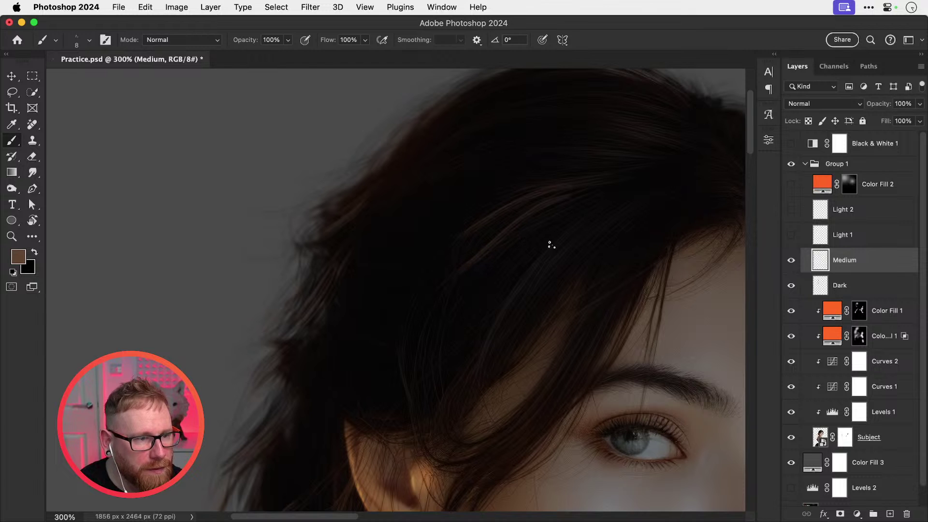
pyautogui.moveTo(576, 229); pyautogui.dragTo(487, 346)
pyautogui.press('space')
pyautogui.moveTo(384, 240); pyautogui.dragTo(370, 336)
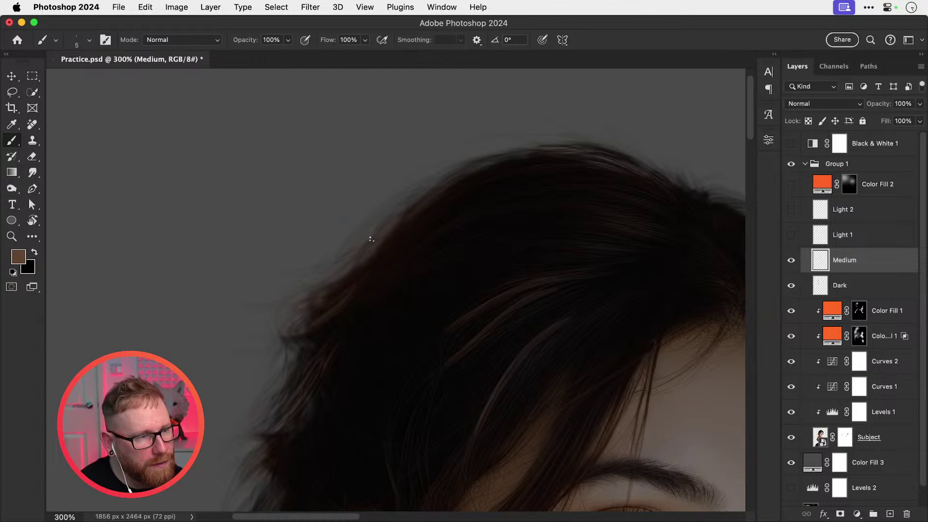
# Step: Paint medium brown strands along the top of the head toward the parting on the Medium layer, enlarging the brush to 8 px
pyautogui.moveTo(432, 196); pyautogui.dragTo(346, 245)
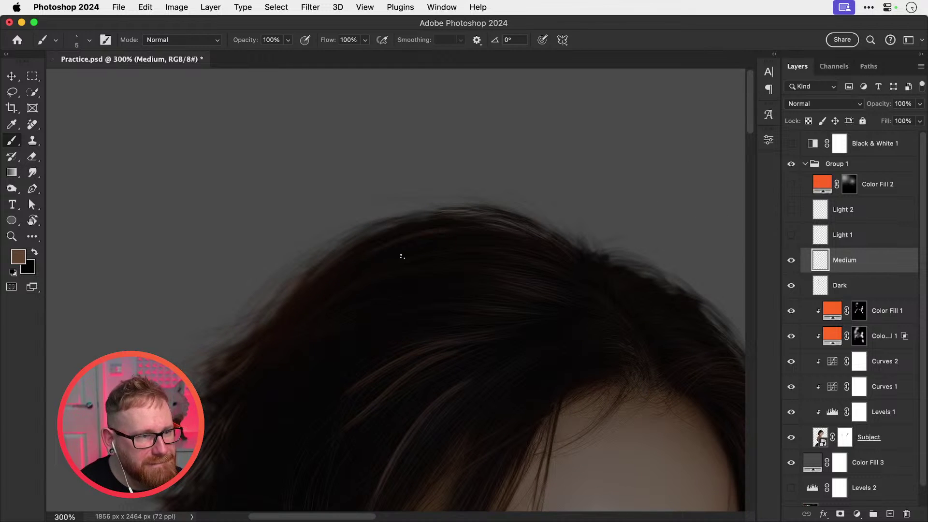
pyautogui.moveTo(548, 264); pyautogui.dragTo(427, 244)
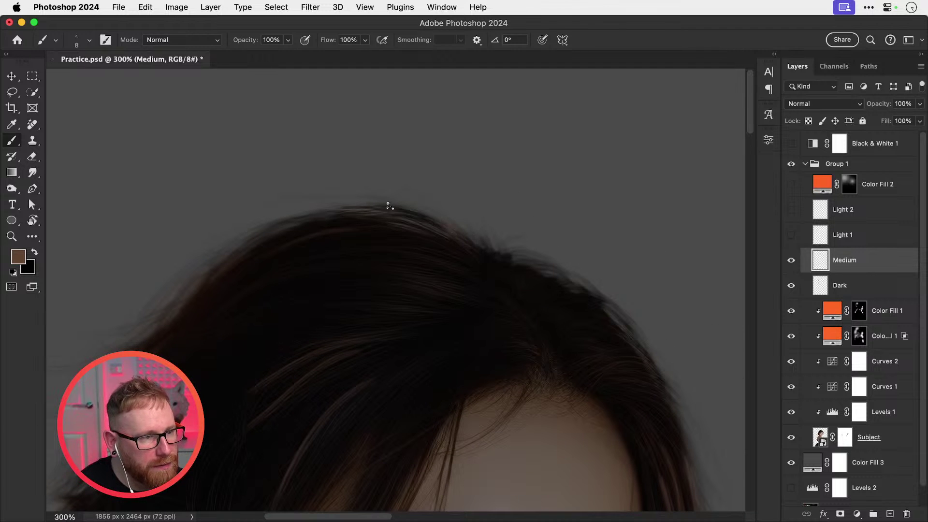
pyautogui.moveTo(500, 264); pyautogui.dragTo(301, 207)
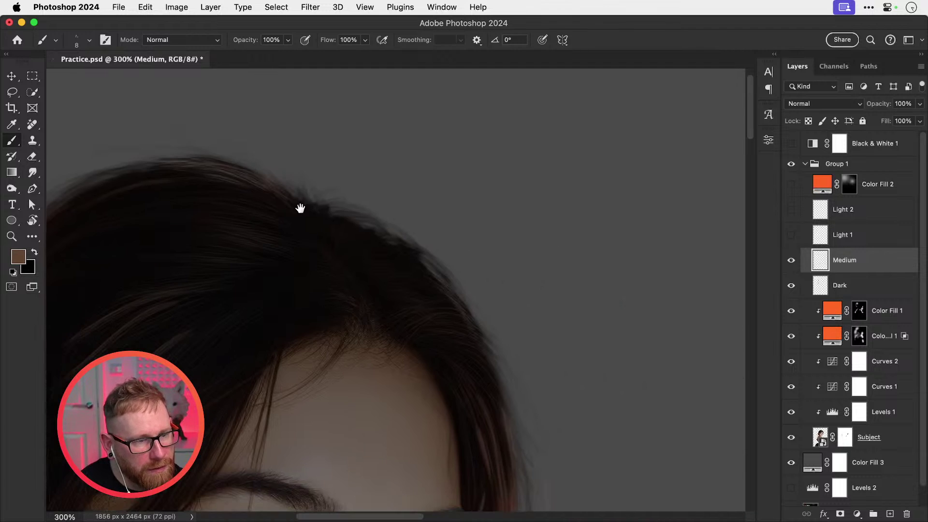
# Step: Paint curved medium brown strands in the far-side hair beside the forehead with a 15 px brush, undoing unwanted strokes
pyautogui.press('r')
pyautogui.moveTo(402, 205); pyautogui.dragTo(440, 286)
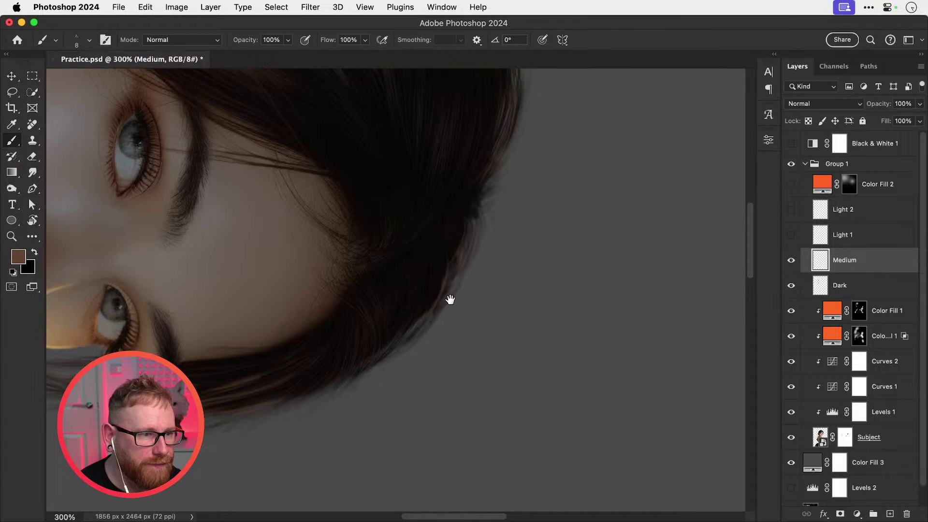
pyautogui.moveTo(450, 300)
pyautogui.mouseDown()
pyautogui.moveTo(576, 214)
pyautogui.moveTo(523, 235)
pyautogui.moveTo(494, 221)
pyautogui.moveTo(472, 283)
pyautogui.mouseUp()
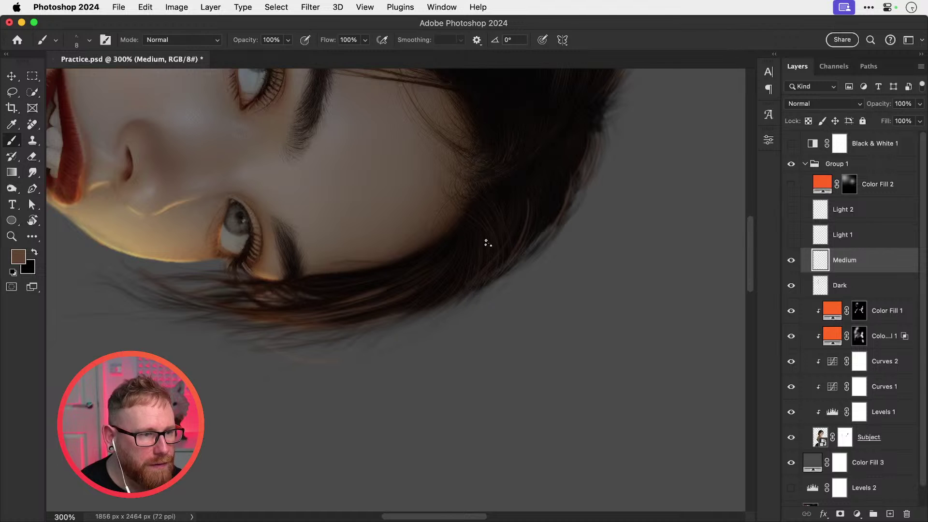
pyautogui.moveTo(459, 249); pyautogui.dragTo(414, 309)
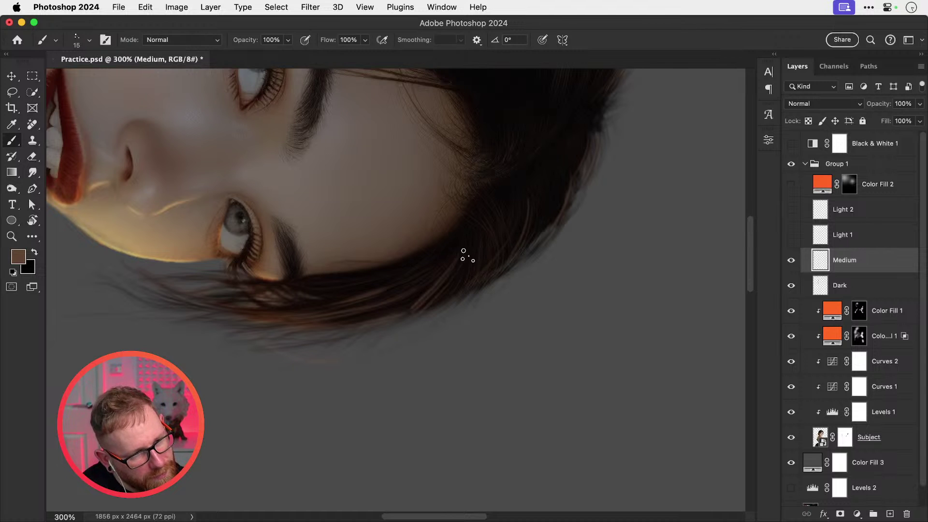
pyautogui.press('super+z')
pyautogui.moveTo(455, 252)
pyautogui.mouseDown()
pyautogui.moveTo(439, 293)
pyautogui.moveTo(446, 289)
pyautogui.mouseUp()
pyautogui.press('super+z')
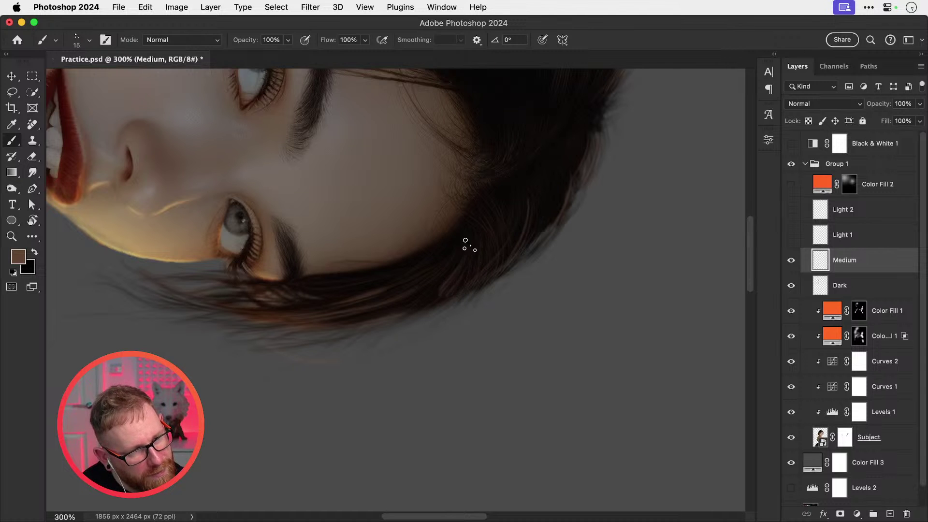
pyautogui.moveTo(459, 246); pyautogui.dragTo(422, 269)
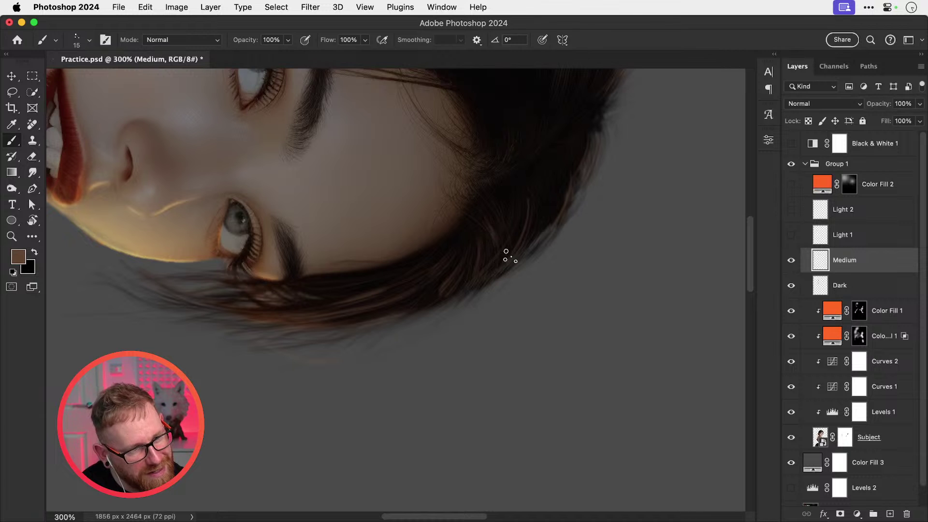
# Step: Paint medium brown strands down the far-side hair from the forehead to eyebrow level with the 15 px brush, undoing misplaced strokes
pyautogui.press('r')
pyautogui.moveTo(551, 240)
pyautogui.mouseDown()
pyautogui.moveTo(582, 240)
pyautogui.moveTo(482, 163)
pyautogui.moveTo(417, 147)
pyautogui.mouseUp()
pyautogui.moveTo(497, 248); pyautogui.dragTo(584, 245)
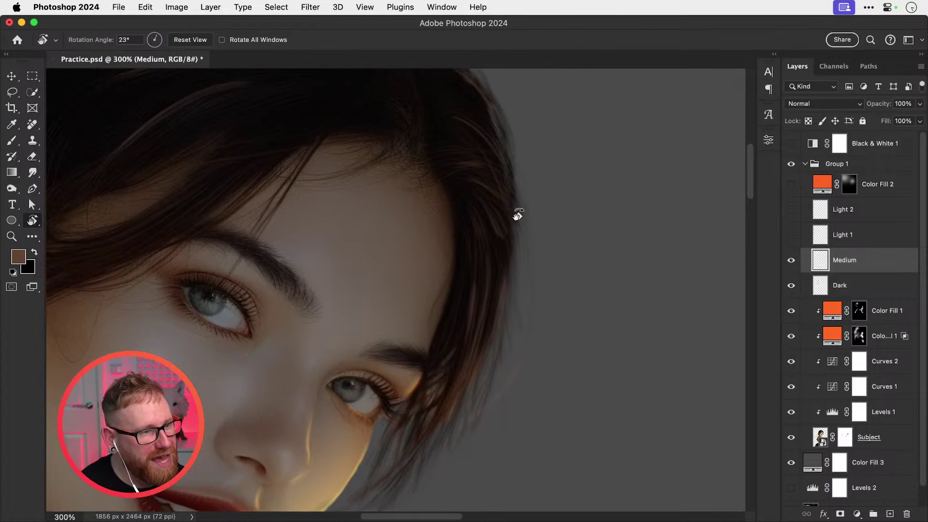
pyautogui.press('b')
pyautogui.moveTo(465, 241); pyautogui.dragTo(452, 332)
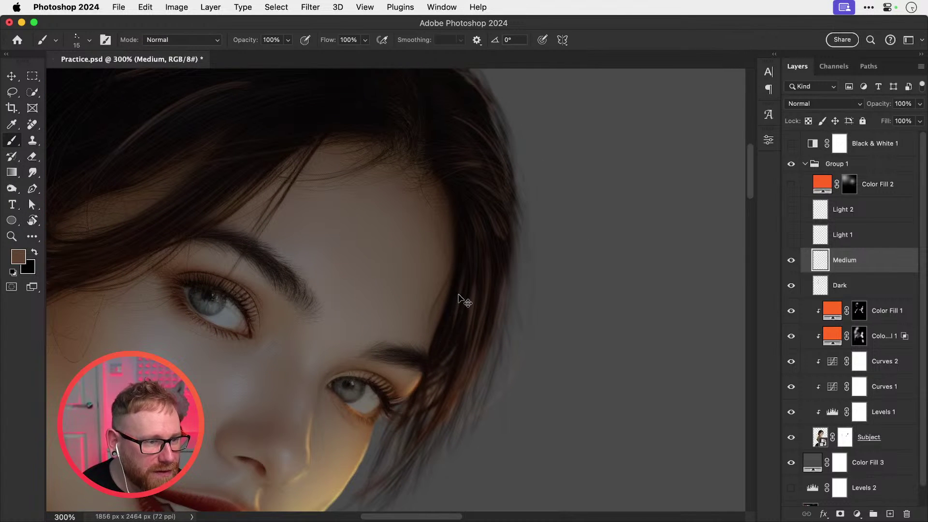
pyautogui.moveTo(464, 268); pyautogui.dragTo(436, 363)
pyautogui.press('super+z')
pyautogui.moveTo(461, 298); pyautogui.dragTo(443, 339)
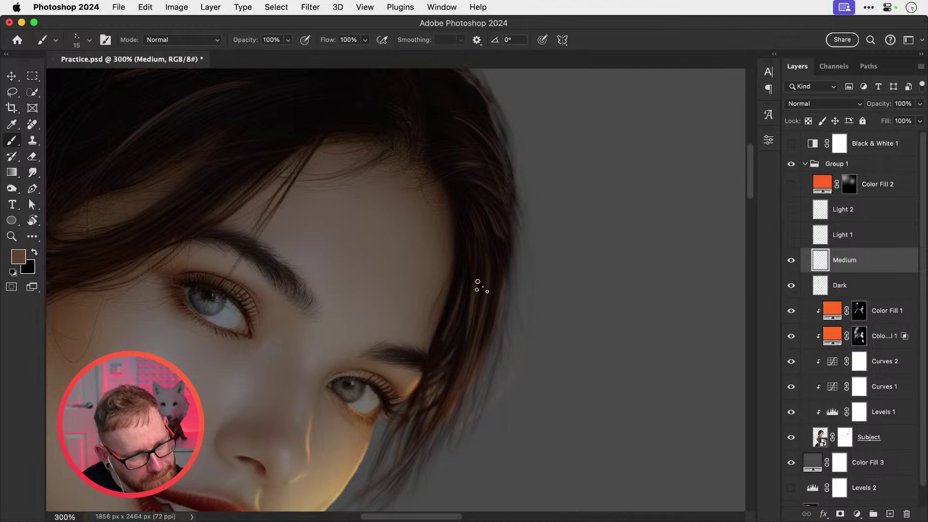
pyautogui.press('super+z')
pyautogui.moveTo(459, 294); pyautogui.dragTo(439, 349)
pyautogui.moveTo(472, 322)
pyautogui.mouseDown()
pyautogui.moveTo(513, 238)
pyautogui.moveTo(446, 356)
pyautogui.mouseUp()
pyautogui.press('super+z')
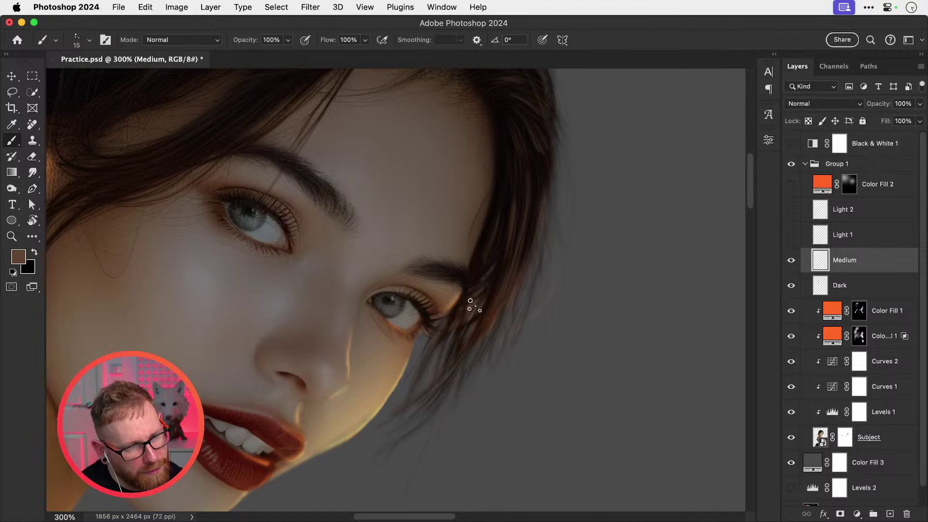
# Step: Paint short medium brown strands through the loose hair tips beside the outer corner of the far eye
pyautogui.moveTo(465, 311); pyautogui.dragTo(458, 350)
pyautogui.moveTo(461, 306); pyautogui.dragTo(441, 360)
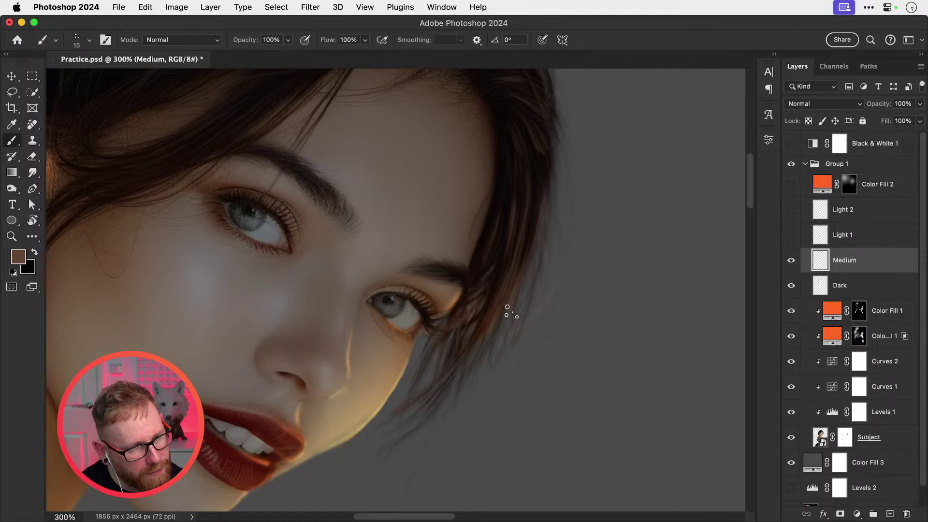
pyautogui.press('r')
pyautogui.moveTo(585, 266); pyautogui.dragTo(514, 209)
pyautogui.click(200, 41)
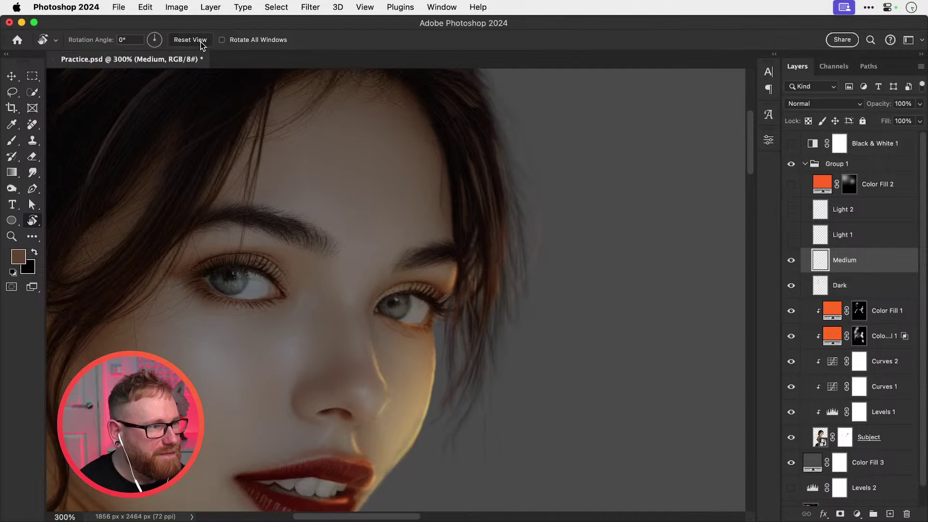
pyautogui.moveTo(408, 285)
pyautogui.mouseDown()
pyautogui.moveTo(493, 273)
pyautogui.moveTo(440, 320)
pyautogui.mouseUp()
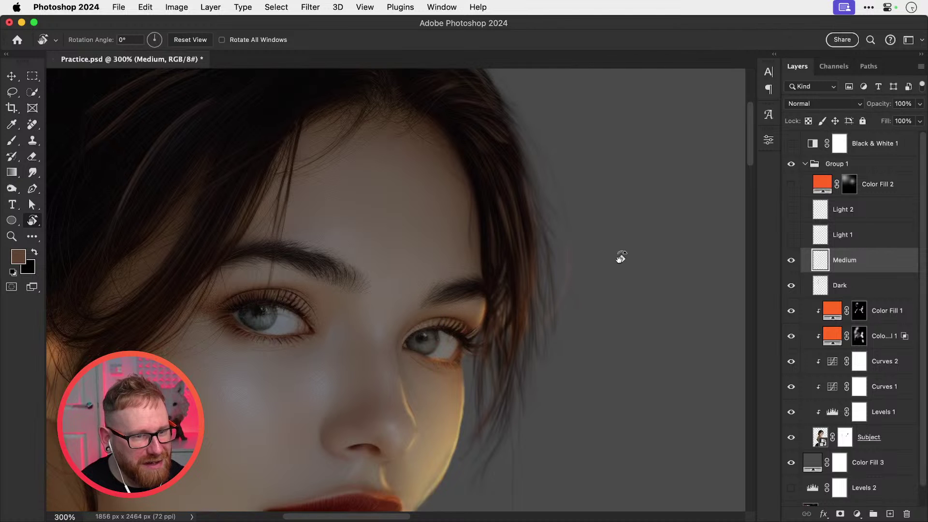
# Step: Toggle the visibility of the Medium, Dark and Subject layers to examine the painted strands and stray marks beside the hair
pyautogui.press('e')
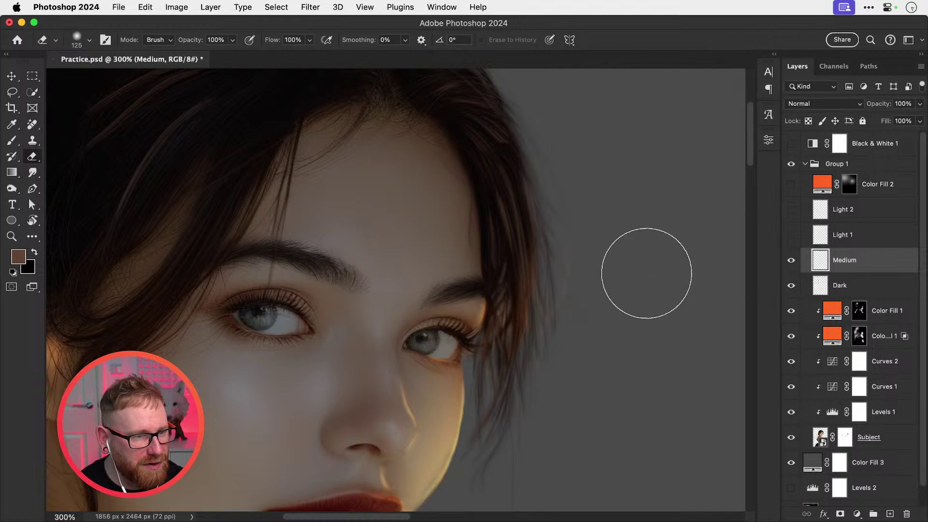
pyautogui.click(790, 261)
pyautogui.click(790, 261)
pyautogui.click(794, 287)
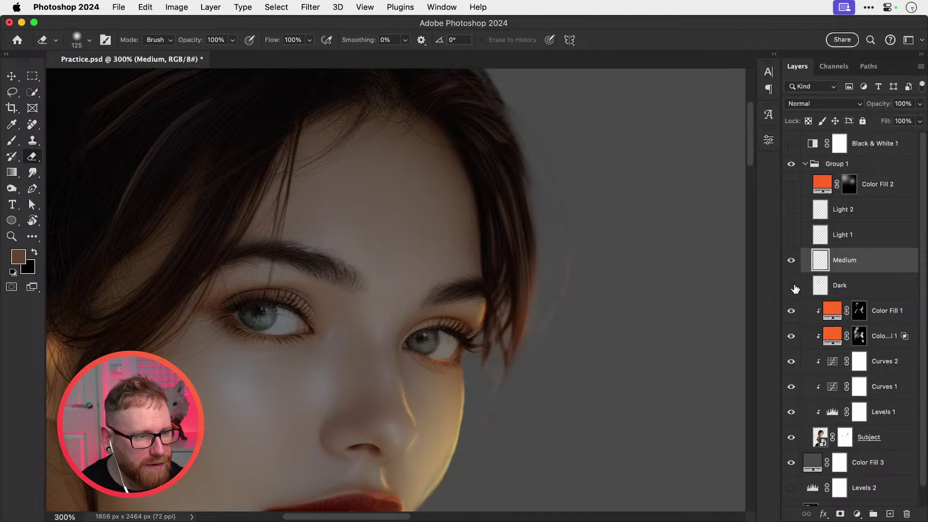
pyautogui.click(795, 287)
pyautogui.click(790, 439)
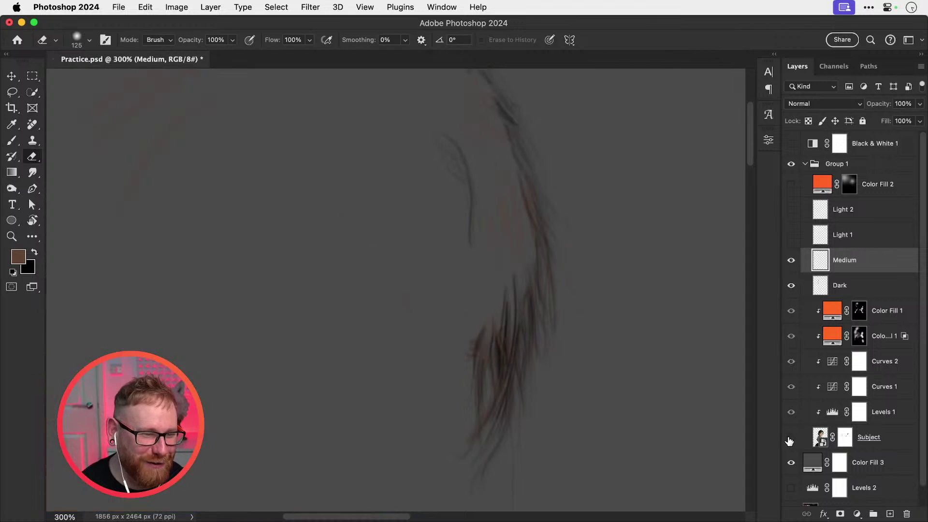
pyautogui.click(790, 438)
pyautogui.click(845, 438)
pyautogui.press('d')
pyautogui.press('b')
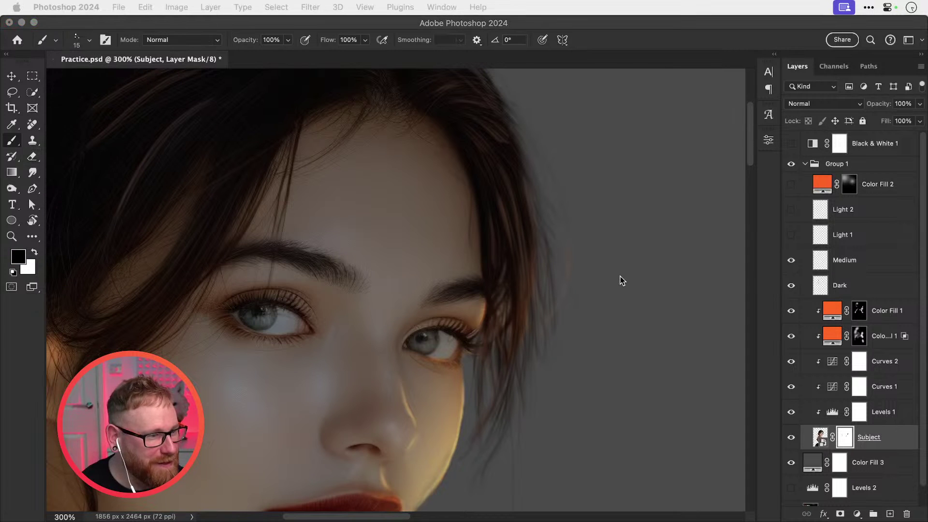
pyautogui.click(618, 288)
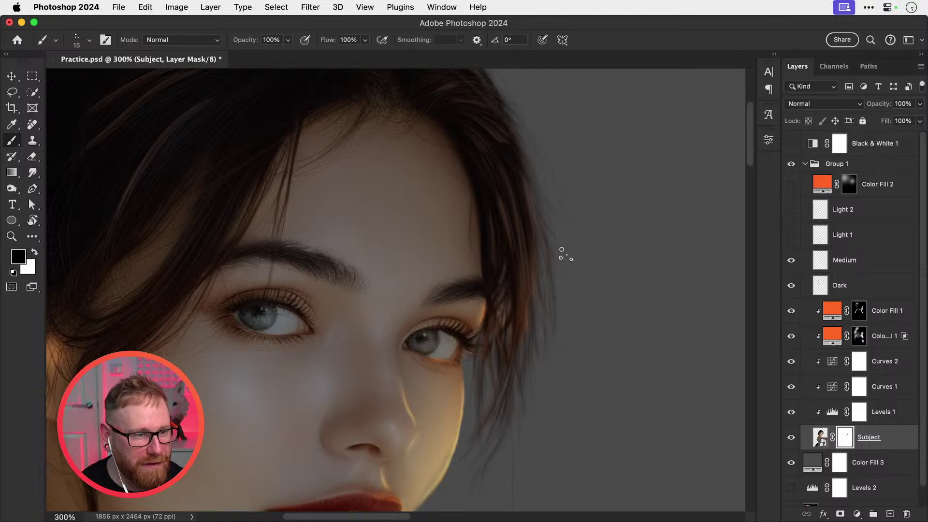
pyautogui.click(837, 261)
# Step: Paint short medium brown strands along the back edge of the hair above the ear with a 15 px brush
pyautogui.moveTo(399, 313); pyautogui.dragTo(557, 240)
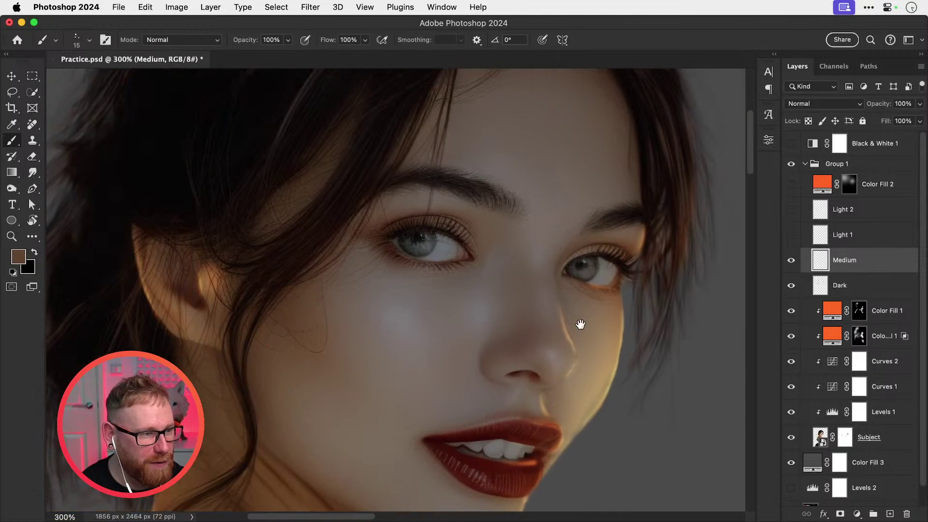
pyautogui.moveTo(429, 281); pyautogui.dragTo(583, 235)
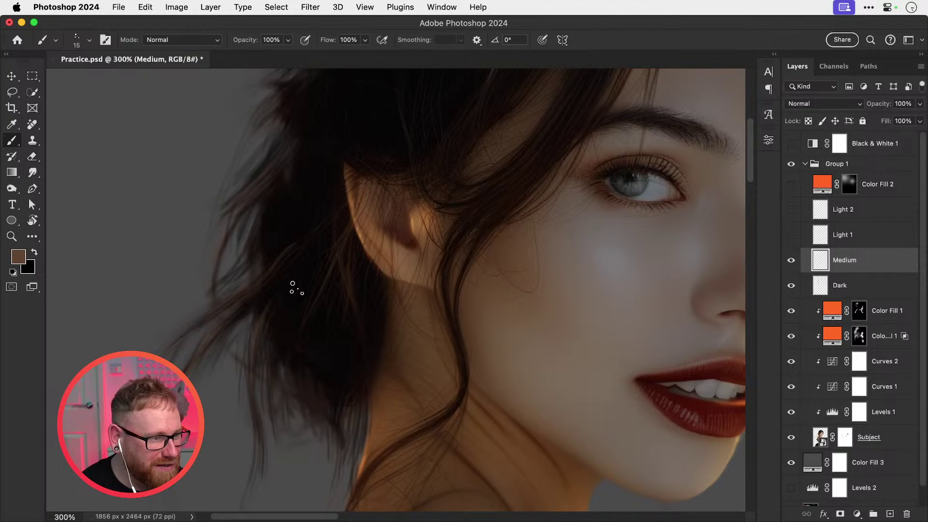
pyautogui.scroll(3, 282, 303)
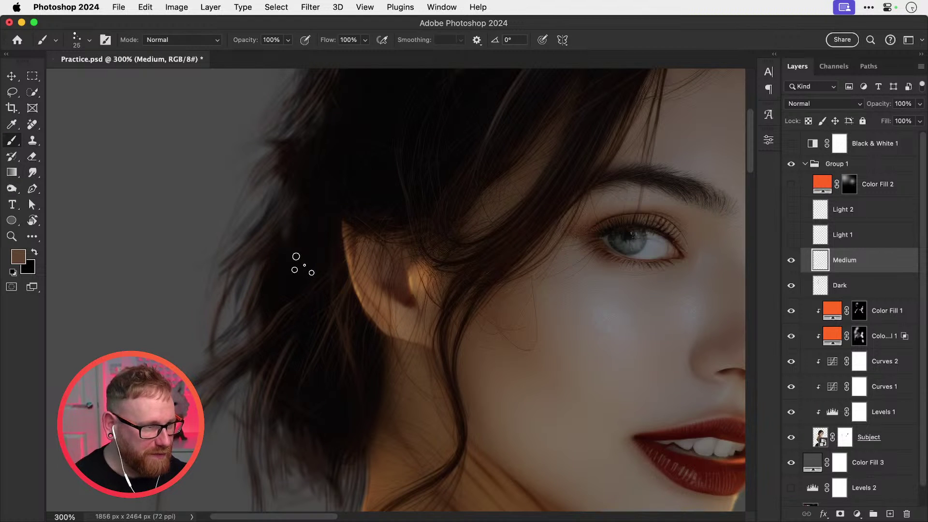
pyautogui.press(']')
pyautogui.scroll(3, 271, 297)
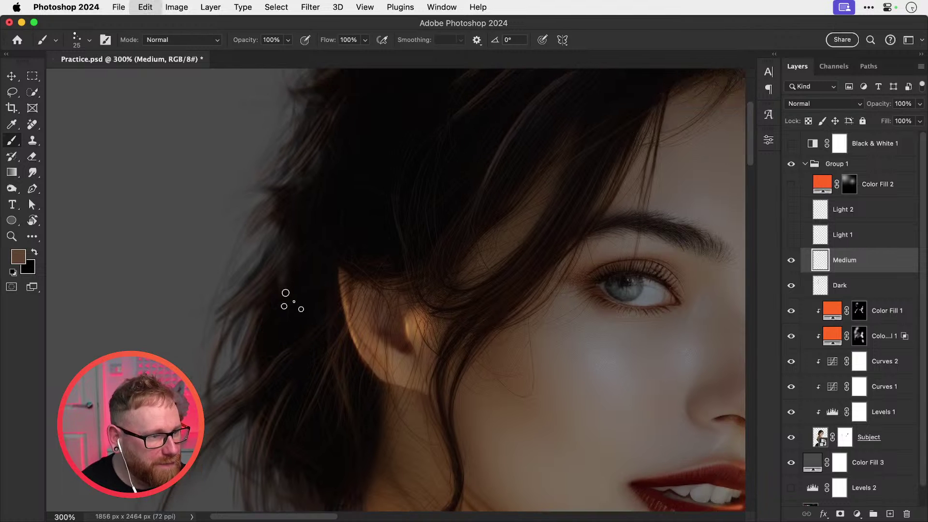
pyautogui.press('[')
pyautogui.scroll(2, 292, 296)
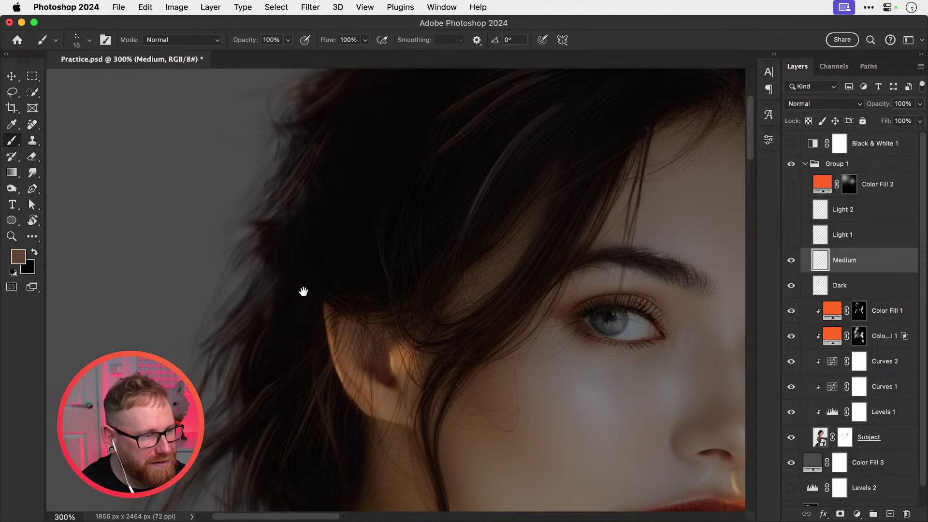
pyautogui.scroll(4, 290, 292)
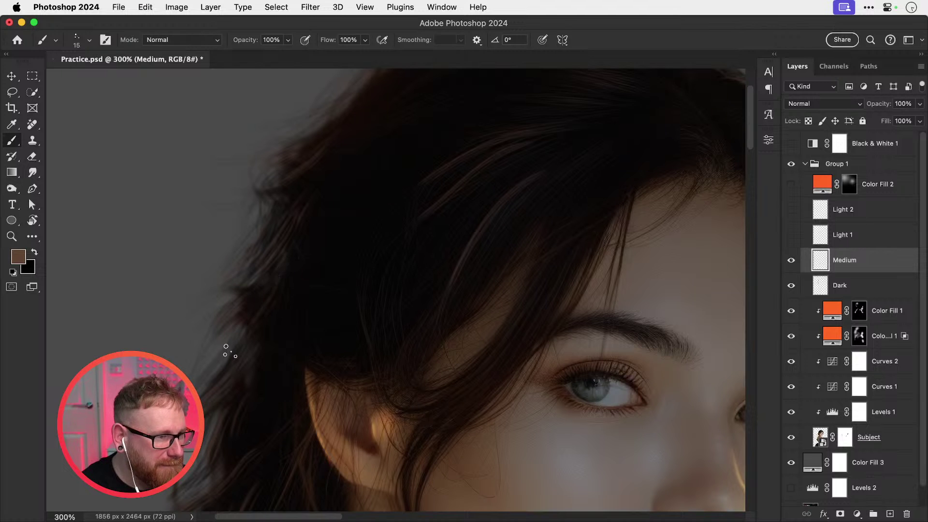
pyautogui.moveTo(273, 287); pyautogui.dragTo(249, 325)
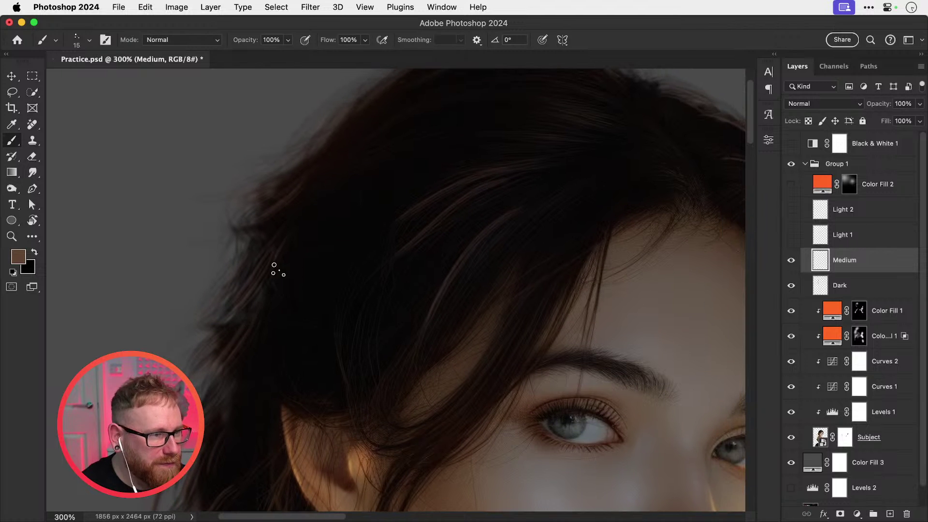
pyautogui.moveTo(298, 226); pyautogui.dragTo(263, 301)
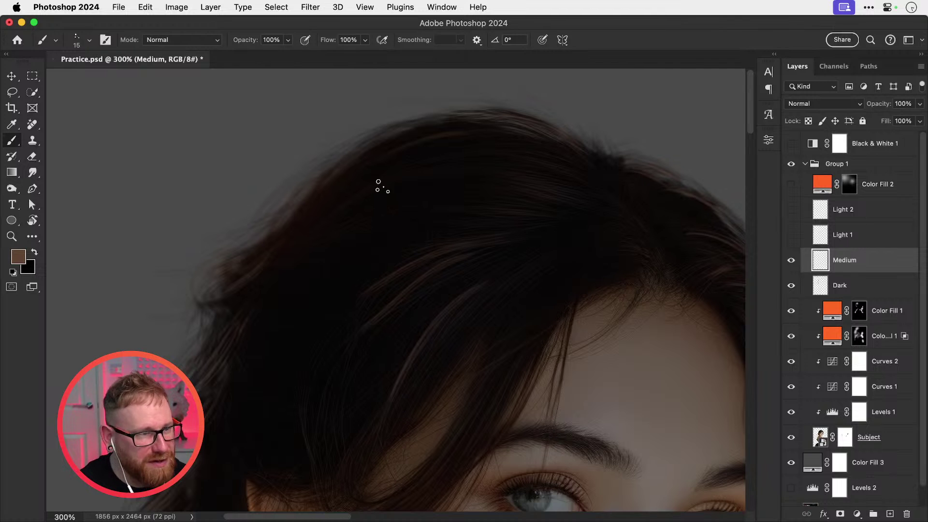
# Step: Paint curved medium brown strands over the upper back of the head with a 20 px brush, undoing unwanted strokes
pyautogui.press(']')
pyautogui.press(']')
pyautogui.press(']')
pyautogui.press(']')
pyautogui.press('[')
pyautogui.press('[')
pyautogui.press('[')
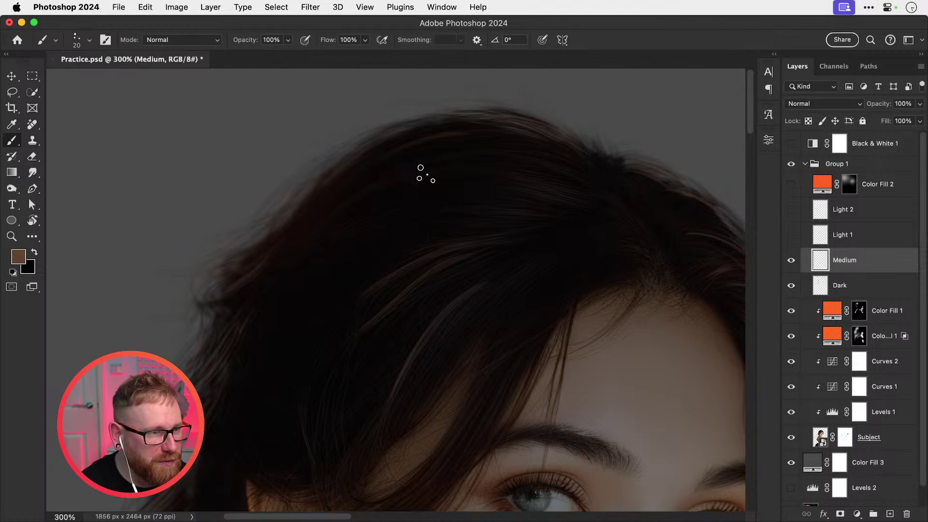
pyautogui.moveTo(383, 185); pyautogui.dragTo(290, 255)
pyautogui.press('super+z')
pyautogui.moveTo(342, 188); pyautogui.dragTo(265, 264)
pyautogui.press('super+z')
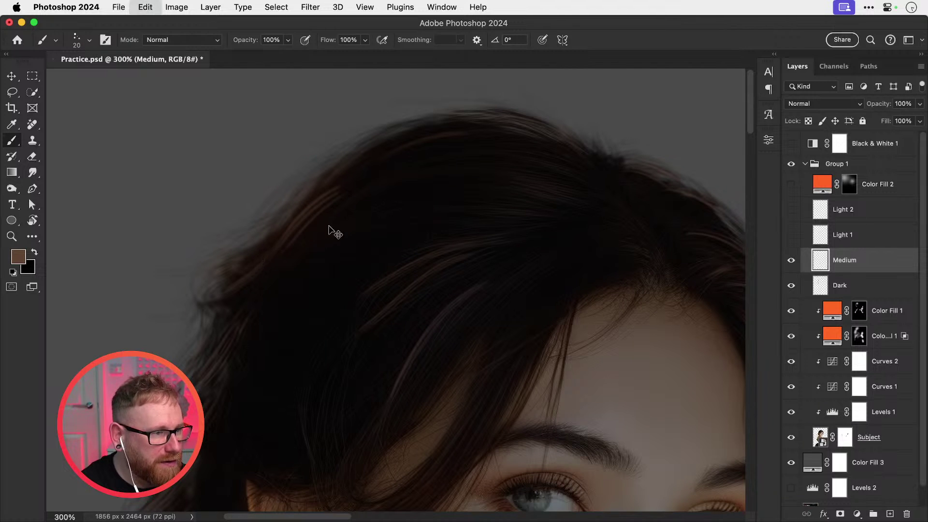
pyautogui.moveTo(328, 225)
pyautogui.mouseDown()
pyautogui.moveTo(323, 256)
pyautogui.moveTo(275, 316)
pyautogui.mouseUp()
# Step: Try long curved medium brown strands in the dark hair directly above the ear, undoing each one
pyautogui.moveTo(373, 272)
pyautogui.mouseDown()
pyautogui.moveTo(298, 373)
pyautogui.moveTo(338, 329)
pyautogui.moveTo(316, 366)
pyautogui.moveTo(321, 352)
pyautogui.moveTo(314, 439)
pyautogui.mouseUp()
pyautogui.press('super+z')
pyautogui.moveTo(344, 386); pyautogui.dragTo(363, 335)
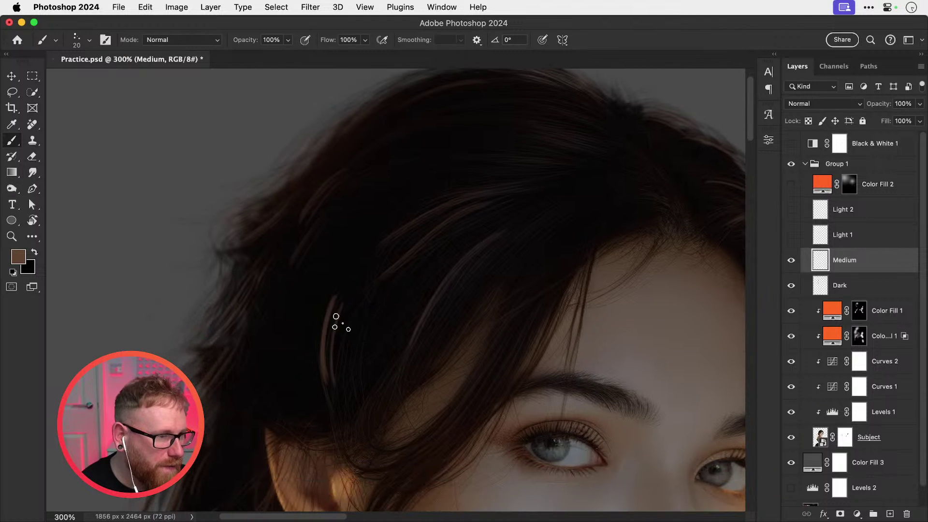
pyautogui.press('super+z')
pyautogui.moveTo(366, 292); pyautogui.dragTo(342, 410)
pyautogui.press('super+z')
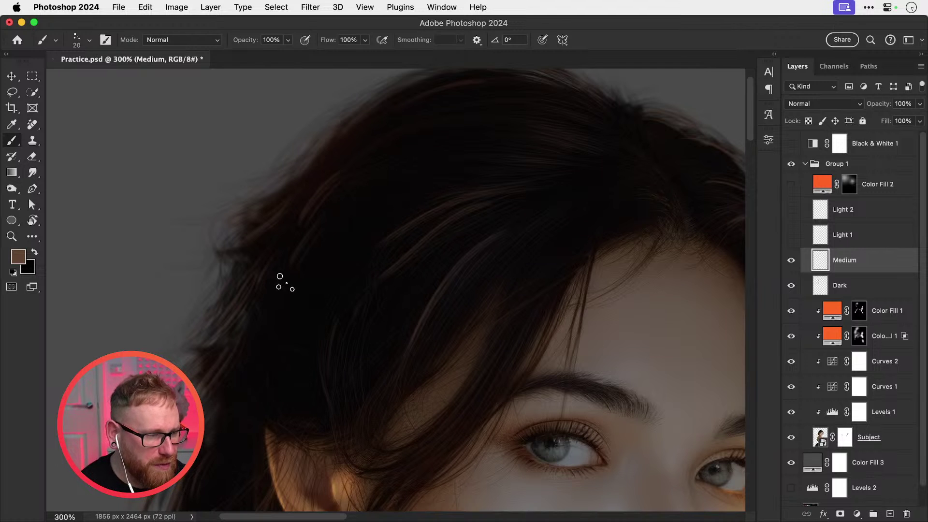
# Step: Try several long medium brown strands through the dark hair at the back of the head, undoing them all
pyautogui.moveTo(286, 282); pyautogui.dragTo(342, 253)
pyautogui.press('super+z')
pyautogui.moveTo(353, 188)
pyautogui.mouseDown()
pyautogui.moveTo(291, 277)
pyautogui.moveTo(290, 304)
pyautogui.mouseUp()
pyautogui.press('super+z')
pyautogui.moveTo(296, 206)
pyautogui.mouseDown()
pyautogui.moveTo(266, 303)
pyautogui.moveTo(243, 398)
pyautogui.mouseUp()
pyautogui.press('super+z')
pyautogui.press('super+z')
pyautogui.moveTo(284, 279)
pyautogui.mouseDown()
pyautogui.moveTo(242, 378)
pyautogui.moveTo(361, 228)
pyautogui.moveTo(303, 274)
pyautogui.mouseUp()
pyautogui.press('super+z')
pyautogui.press('super+z')
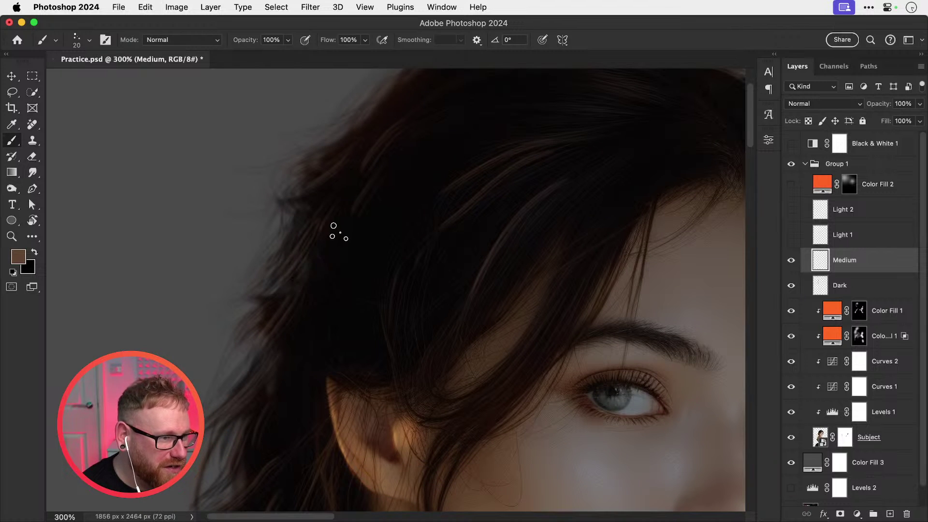
# Step: Paint medium brown strands down the back edge of the hair behind the ear with the 20 px brush, undoing one stroke
pyautogui.moveTo(340, 233); pyautogui.dragTo(309, 302)
pyautogui.moveTo(336, 247)
pyautogui.mouseDown()
pyautogui.moveTo(303, 321)
pyautogui.moveTo(268, 350)
pyautogui.mouseUp()
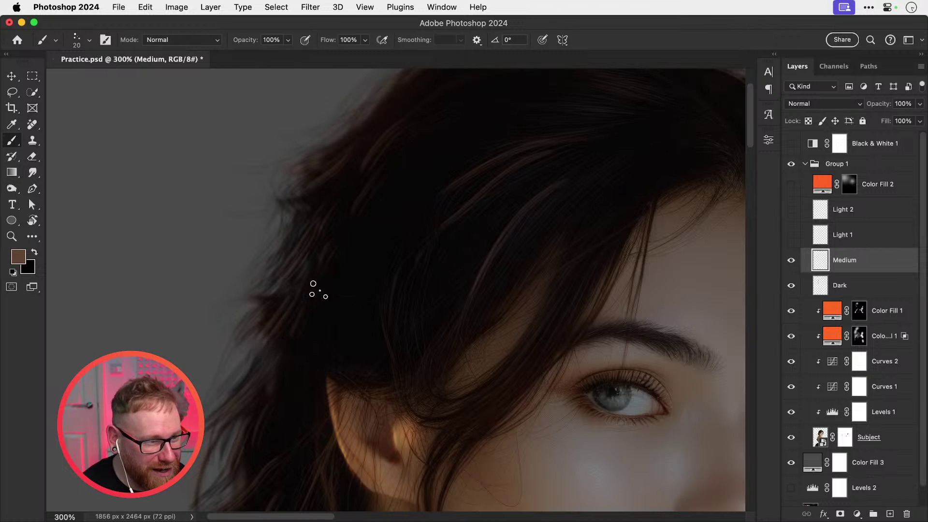
pyautogui.moveTo(327, 284); pyautogui.dragTo(283, 348)
pyautogui.press('super+z')
pyautogui.moveTo(326, 272)
pyautogui.mouseDown()
pyautogui.moveTo(286, 327)
pyautogui.moveTo(341, 235)
pyautogui.moveTo(292, 306)
pyautogui.moveTo(294, 294)
pyautogui.moveTo(243, 350)
pyautogui.mouseUp()
pyautogui.moveTo(276, 316); pyautogui.dragTo(239, 357)
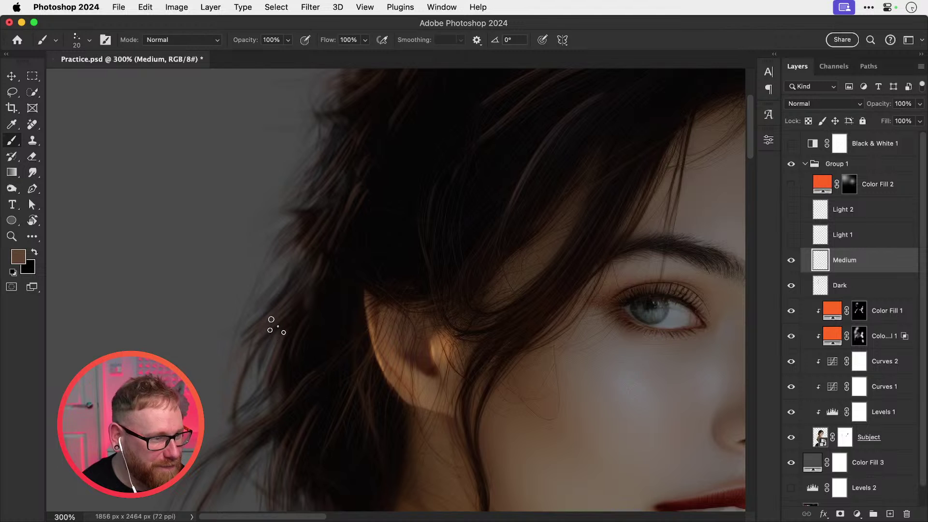
# Step: Reduce the brush to 4 px and compare the whole hairstyle with the Medium layer hidden and shown
pyautogui.press('[')
pyautogui.press('[')
pyautogui.press('[')
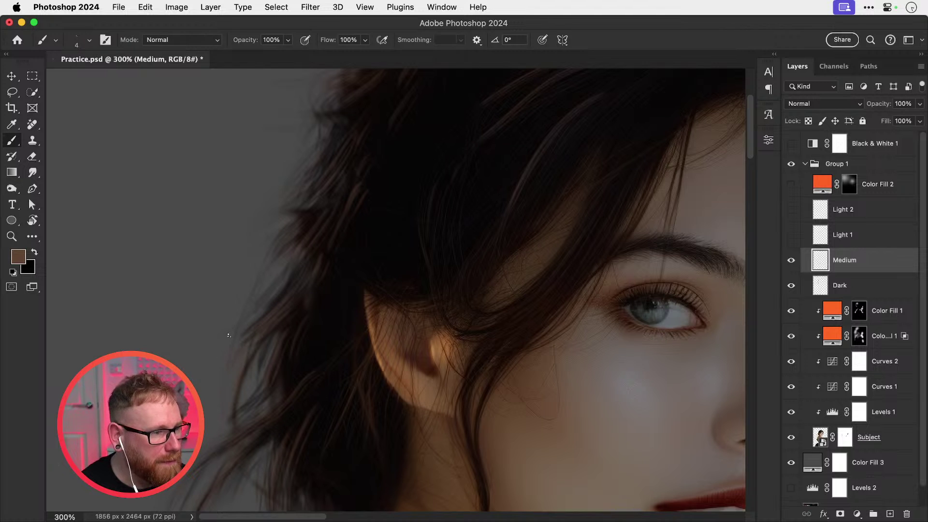
pyautogui.press('super+minus')
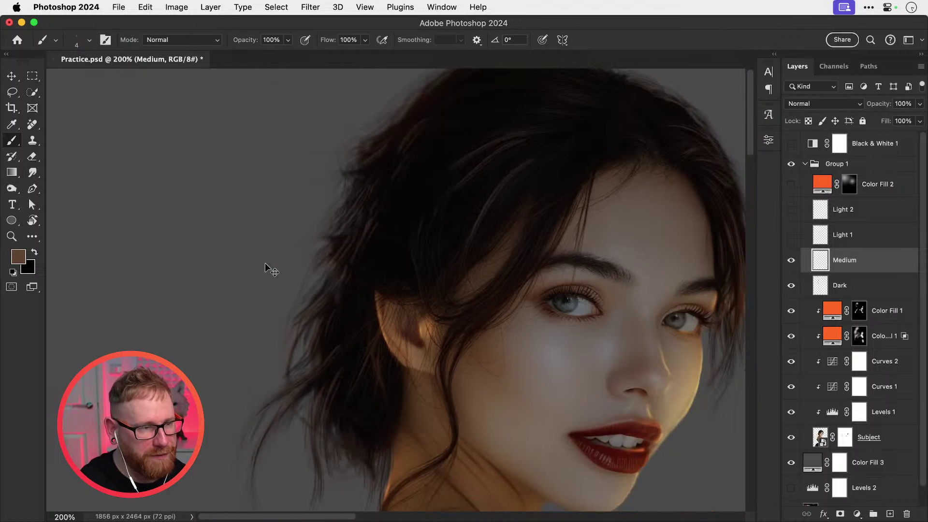
pyautogui.moveTo(510, 295); pyautogui.dragTo(415, 312)
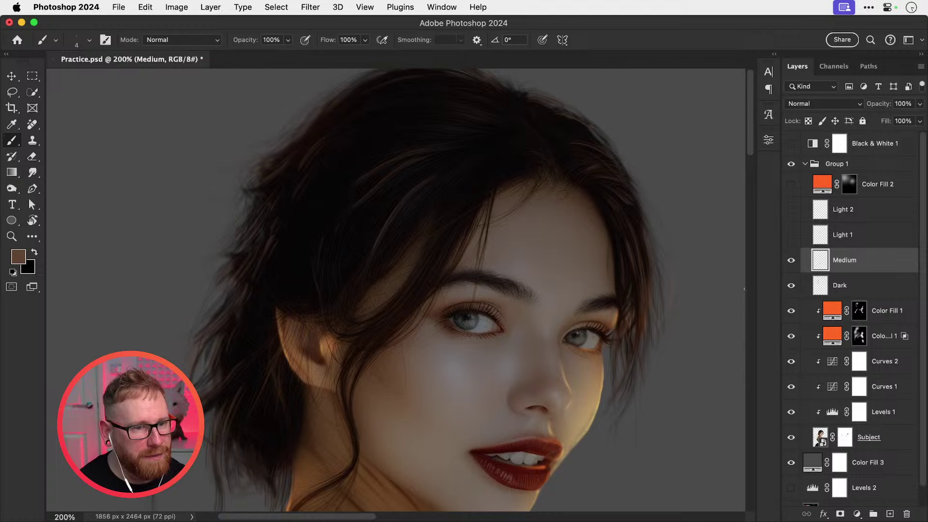
pyautogui.click(792, 261)
pyautogui.click(792, 261)
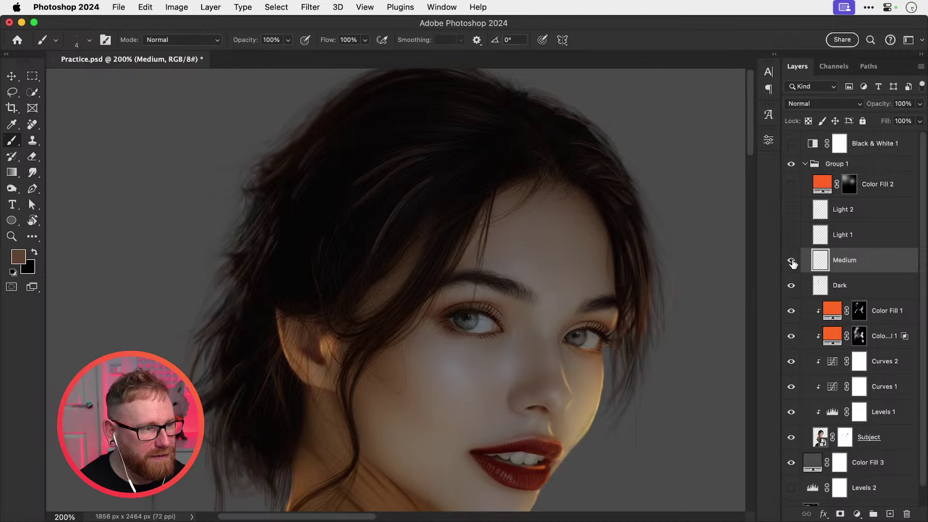
pyautogui.click(793, 262)
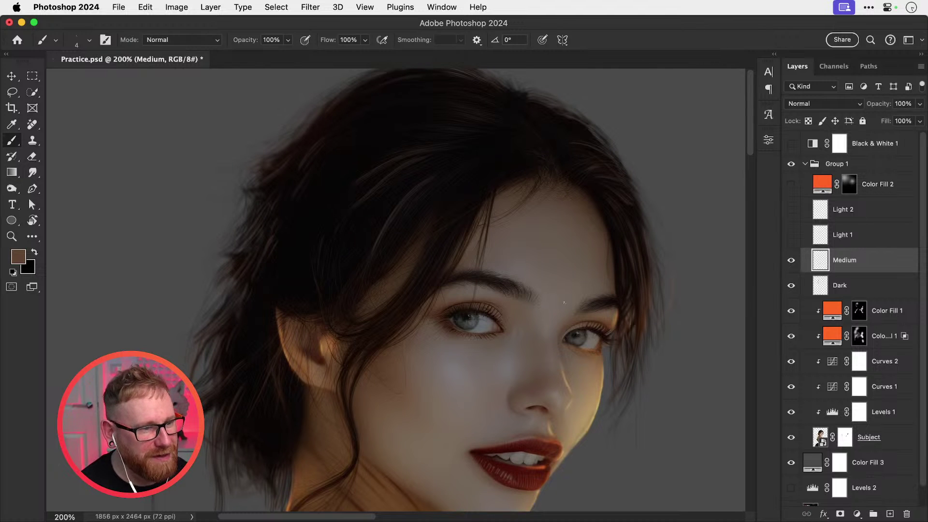
# Step: Toggle the Light 1 and Light 2 layers and examine how their highlight strands change the hair, both overall and up close
pyautogui.moveTo(795, 229); pyautogui.dragTo(796, 220)
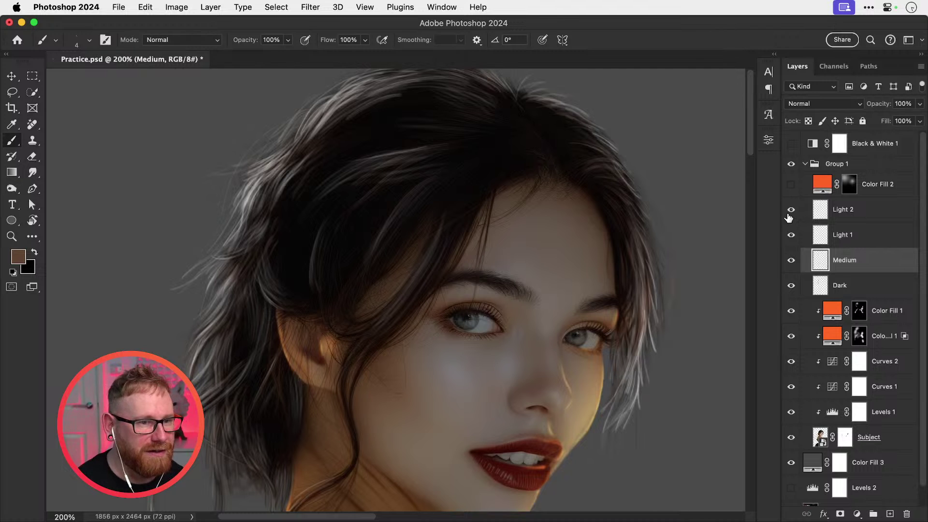
pyautogui.press('super+minus')
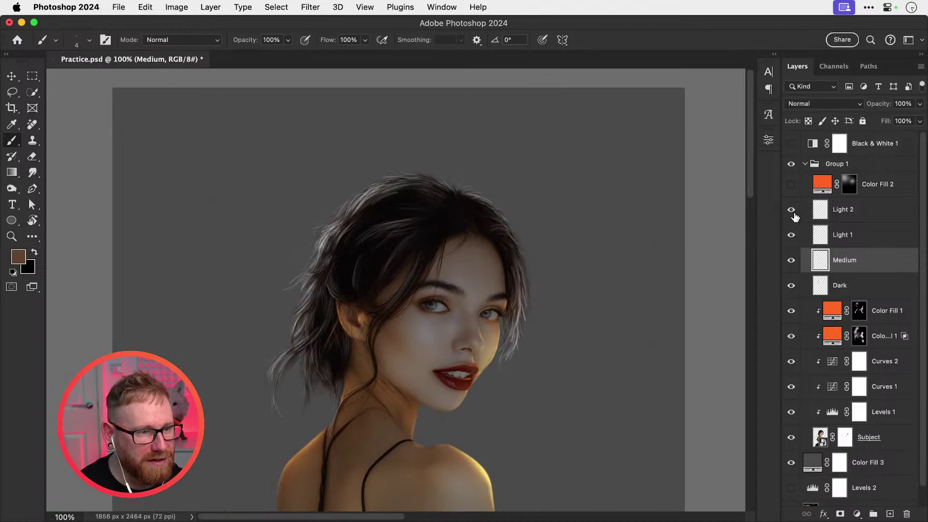
pyautogui.moveTo(794, 218)
pyautogui.mouseDown()
pyautogui.moveTo(791, 263)
pyautogui.moveTo(790, 217)
pyautogui.mouseUp()
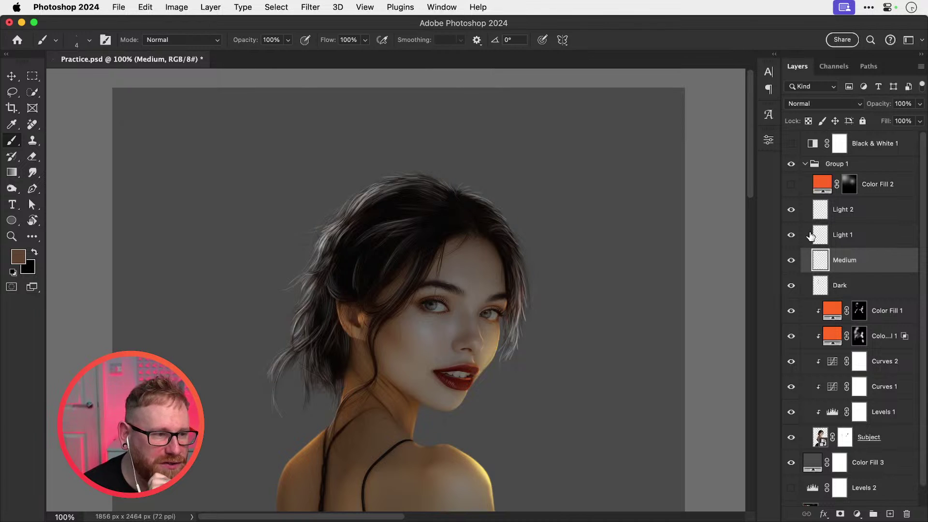
pyautogui.press('super+plus')
pyautogui.press('super+plus')
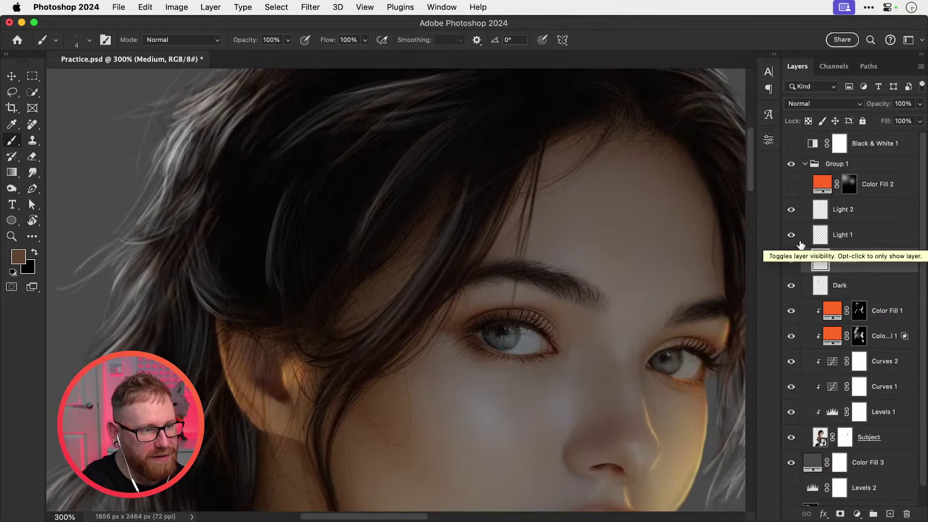
pyautogui.moveTo(385, 306); pyautogui.dragTo(439, 310)
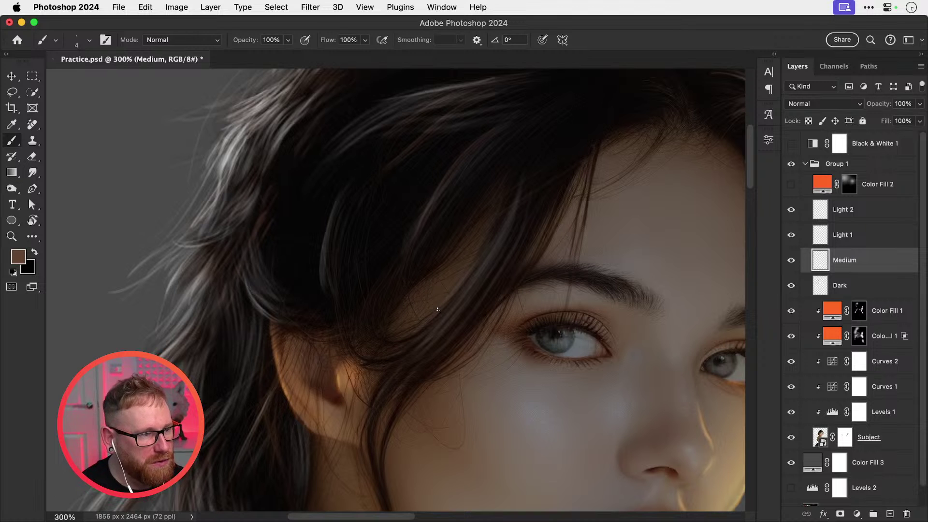
pyautogui.press('super+minus')
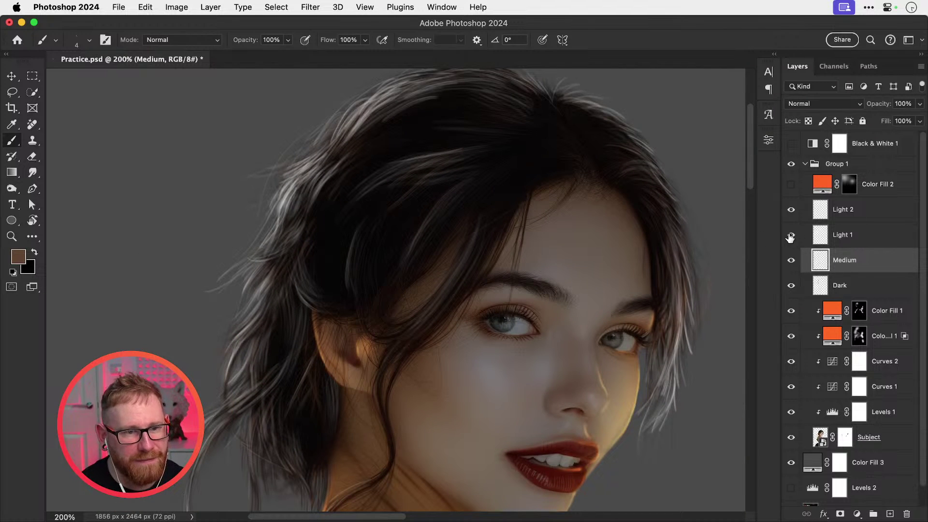
pyautogui.moveTo(791, 211); pyautogui.dragTo(792, 245)
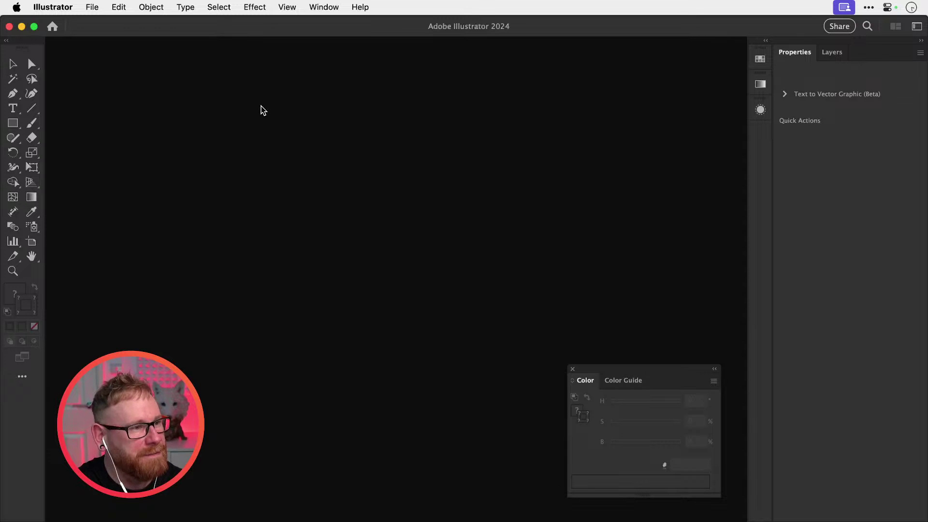
# Step: Create a new document in Illustrator and draw a square about 336 px wide on the artboard
pyautogui.press('super+n')
pyautogui.press('Return')
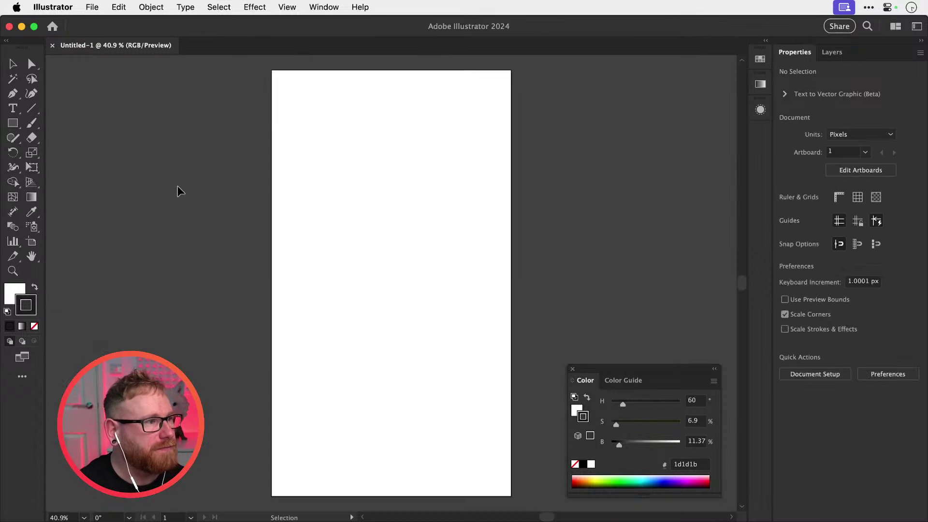
pyautogui.click(19, 122)
pyautogui.moveTo(314, 224); pyautogui.dragTo(388, 299)
pyautogui.press('v')
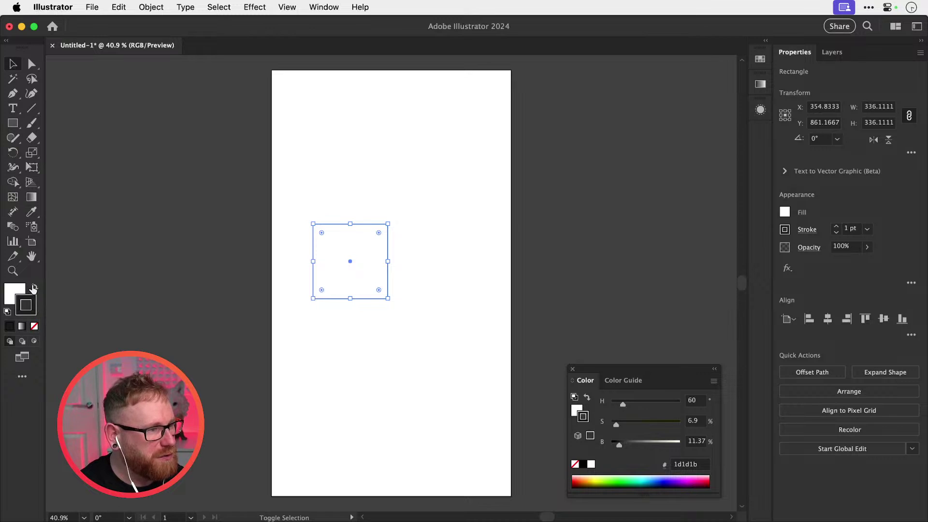
# Step: Swap the square's fill and stroke, remove the stroke, and shift the square slightly left and down
pyautogui.click(35, 287)
pyautogui.click(35, 326)
pyautogui.press('super+1')
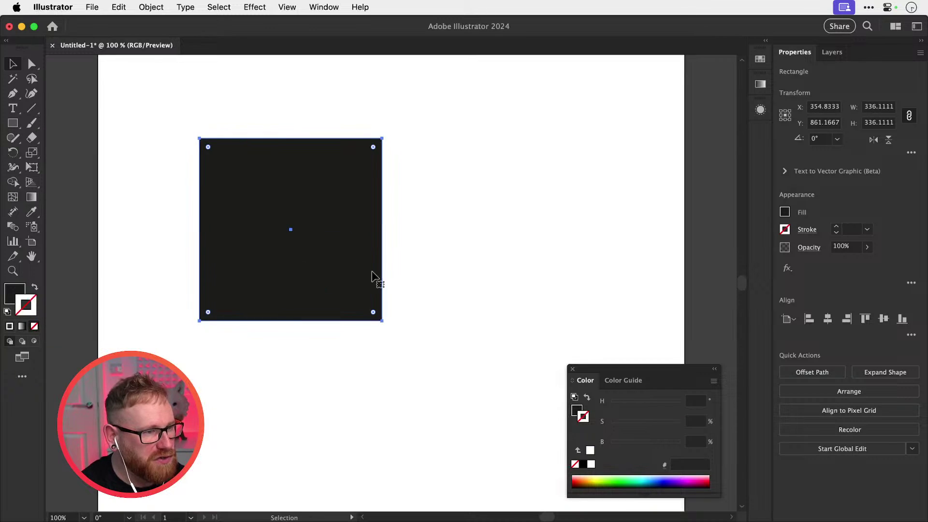
pyautogui.moveTo(306, 307); pyautogui.dragTo(266, 317)
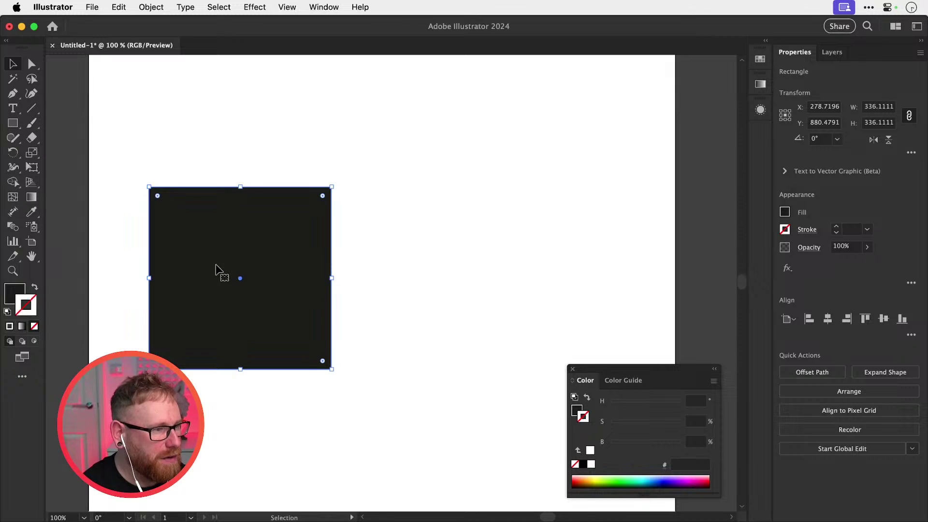
# Step: Apply a Mirror repeat to the square and try adjusting its axis, undoing the tilt
pyautogui.click(150, 7)
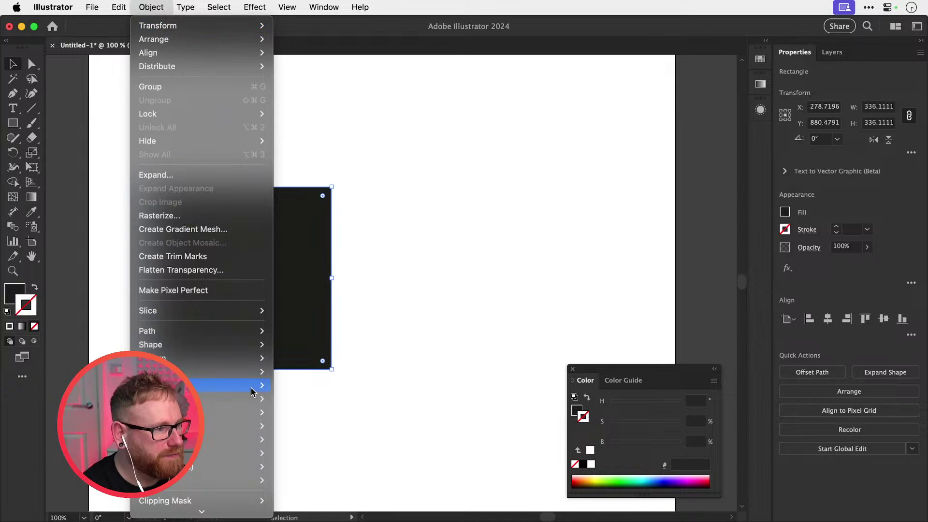
pyautogui.moveTo(253, 386)
pyautogui.click(290, 413)
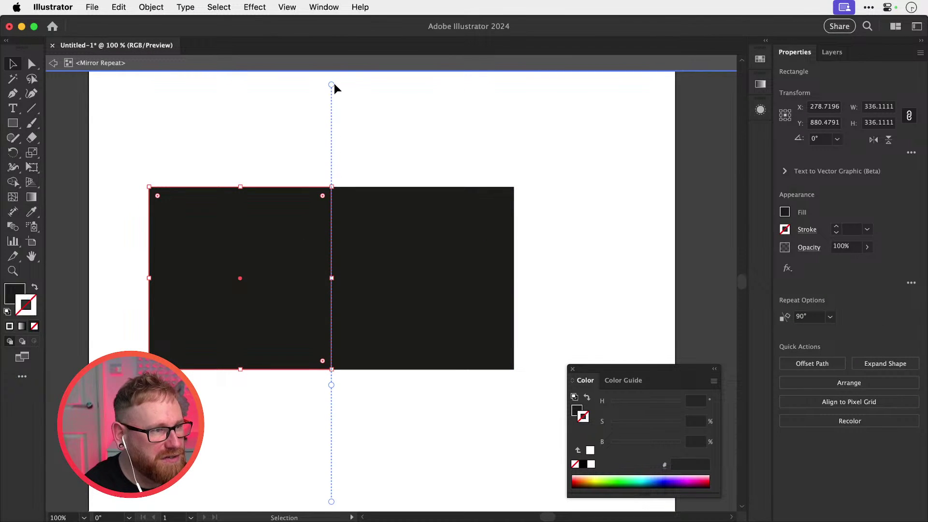
pyautogui.moveTo(332, 85)
pyautogui.mouseDown()
pyautogui.moveTo(367, 83)
pyautogui.moveTo(347, 88)
pyautogui.mouseUp()
pyautogui.press('super+z')
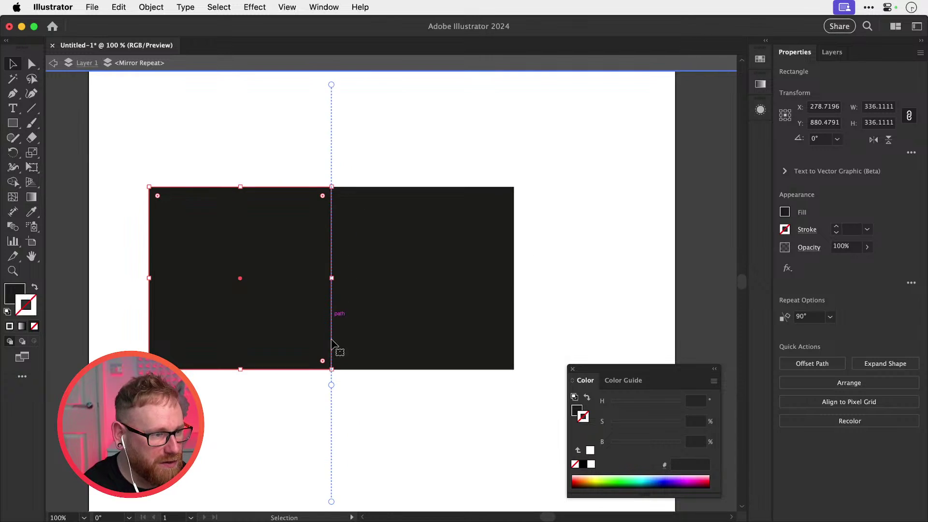
pyautogui.moveTo(331, 385); pyautogui.dragTo(332, 365)
# Step: Replace the square inside the mirror repeat with a circle about 276 px across, left of the axis
pyautogui.moveTo(217, 248); pyautogui.dragTo(186, 253)
pyautogui.press('Delete')
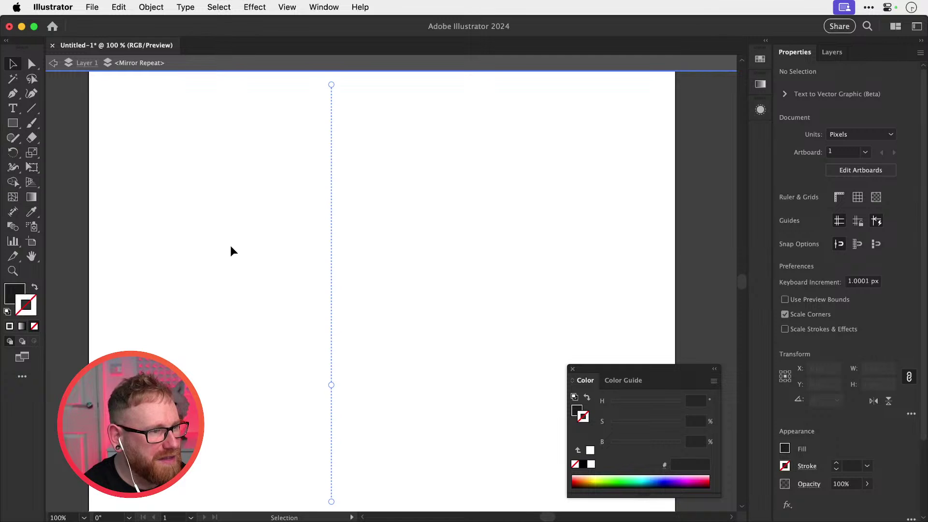
pyautogui.click(32, 125)
pyautogui.click(33, 125)
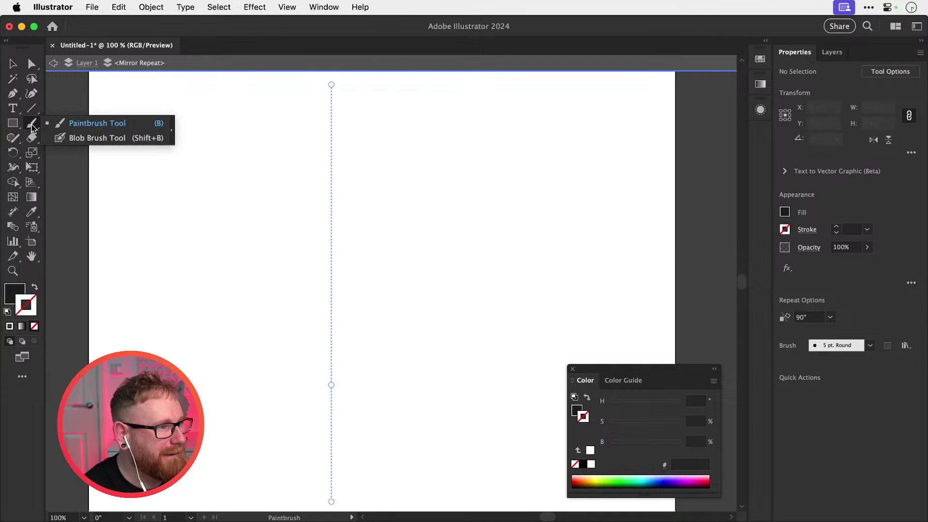
pyautogui.click(16, 138)
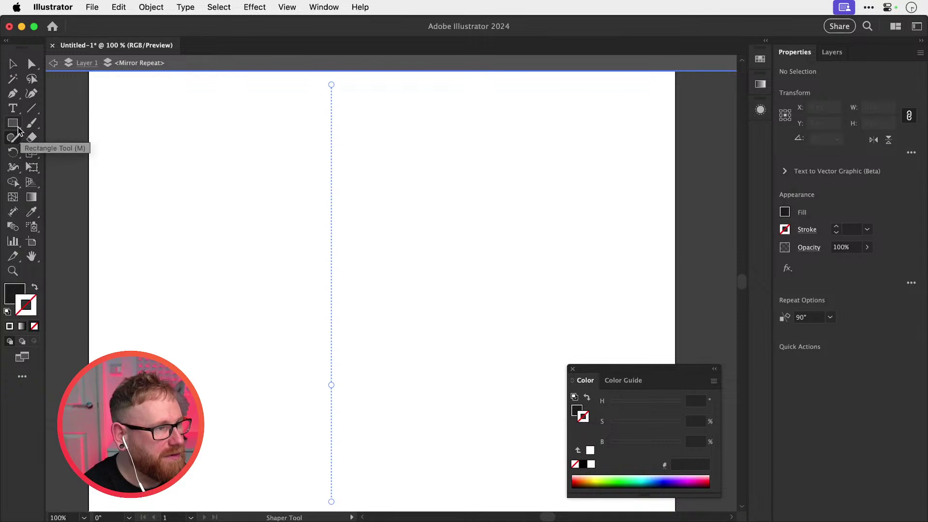
pyautogui.click(18, 129)
pyautogui.click(54, 152)
pyautogui.moveTo(162, 179)
pyautogui.mouseDown()
pyautogui.moveTo(201, 237)
pyautogui.moveTo(293, 327)
pyautogui.mouseUp()
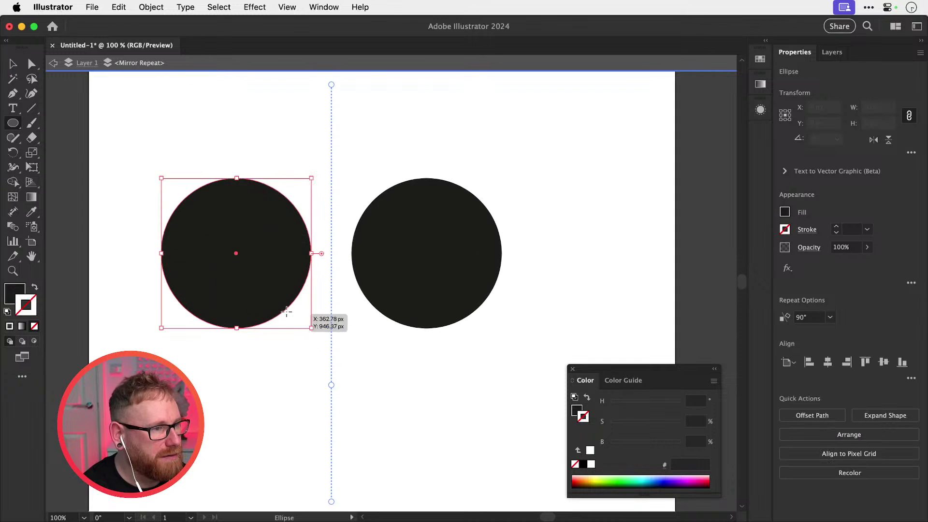
# Step: Reduce the circle to an outlined left half arc and snap its open ends onto the mirror axis
pyautogui.hotkey('shift', 'x')
pyautogui.press('v')
pyautogui.press('a')
pyautogui.click(312, 255)
pyautogui.press('Delete')
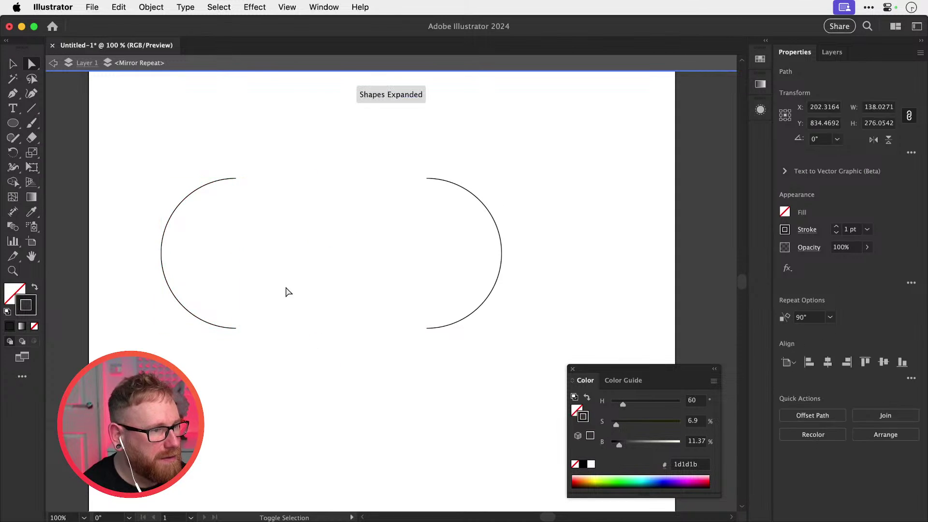
pyautogui.press('v')
pyautogui.moveTo(235, 328); pyautogui.dragTo(291, 372)
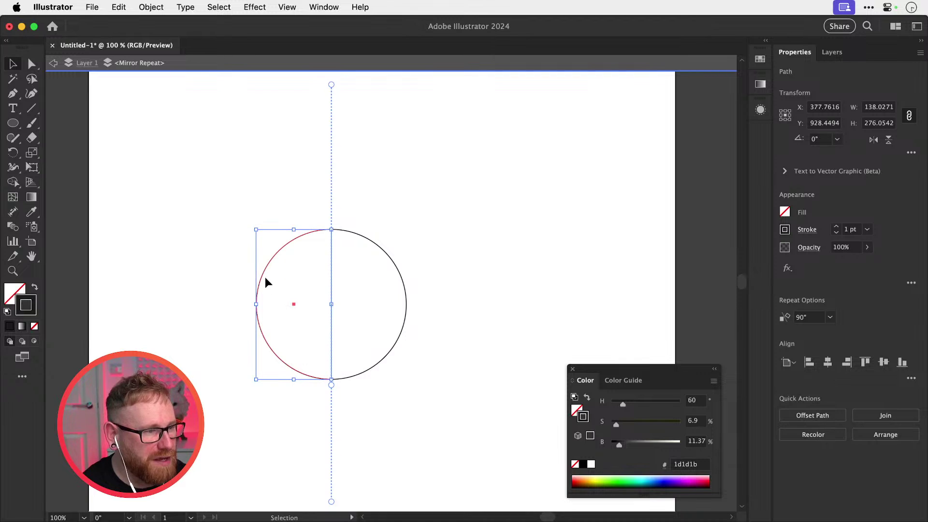
# Step: Duplicate the half arc up and to the left, and rotate the copy to curve through the circle's left side
pyautogui.moveTo(267, 260); pyautogui.dragTo(226, 211)
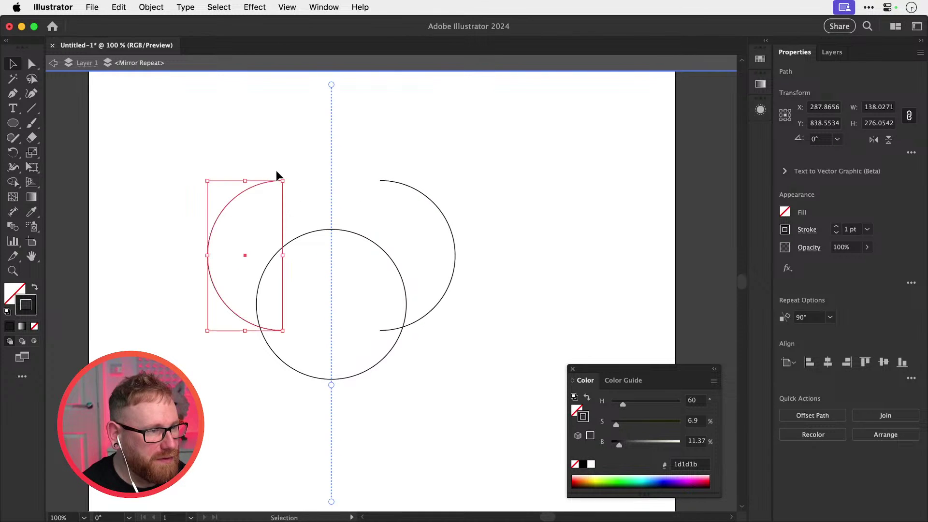
pyautogui.press('r')
pyautogui.moveTo(278, 175)
pyautogui.mouseDown()
pyautogui.moveTo(298, 233)
pyautogui.moveTo(193, 369)
pyautogui.moveTo(174, 373)
pyautogui.moveTo(186, 341)
pyautogui.moveTo(243, 345)
pyautogui.moveTo(230, 280)
pyautogui.moveTo(271, 183)
pyautogui.mouseUp()
# Step: Cut the overlap between the two arcs away with Shape Builder, leaving a concave notch in the circle's side
pyautogui.press('v')
pyautogui.keyDown('shift'); pyautogui.click(280, 354); pyautogui.keyUp('shift')
pyautogui.hotkey('shift', 'm')
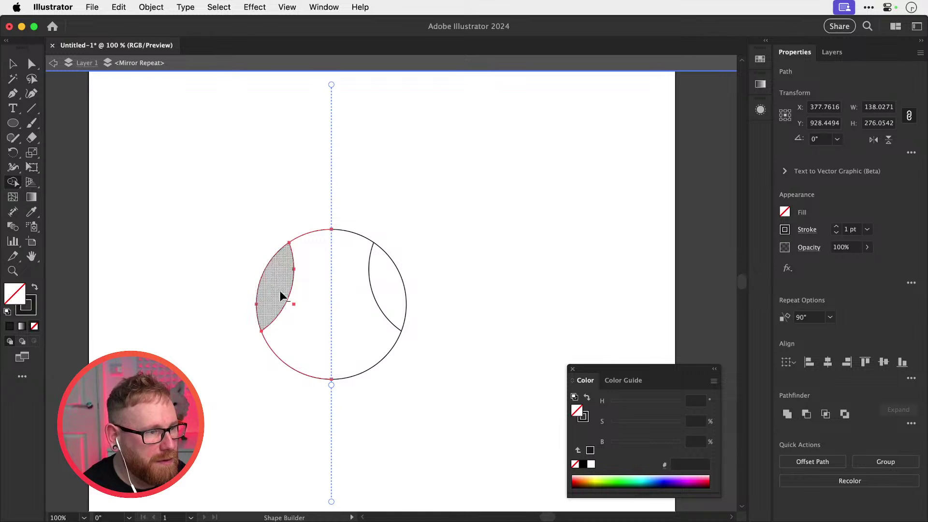
pyautogui.moveTo(250, 327); pyautogui.dragTo(268, 209)
pyautogui.press('v')
pyautogui.click(231, 226)
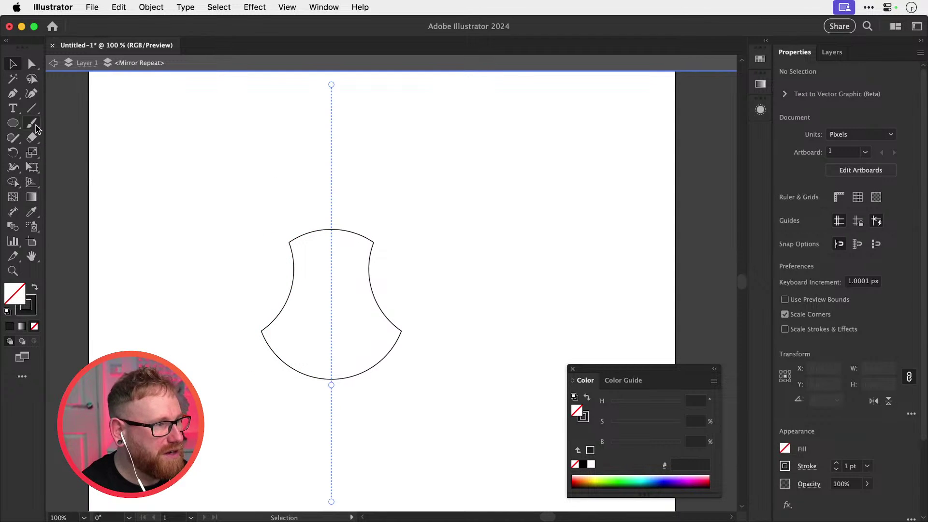
# Step: Draw a rectangle about 157 × 74 px and centre it on the shape's lower-left corner point
pyautogui.press('m')
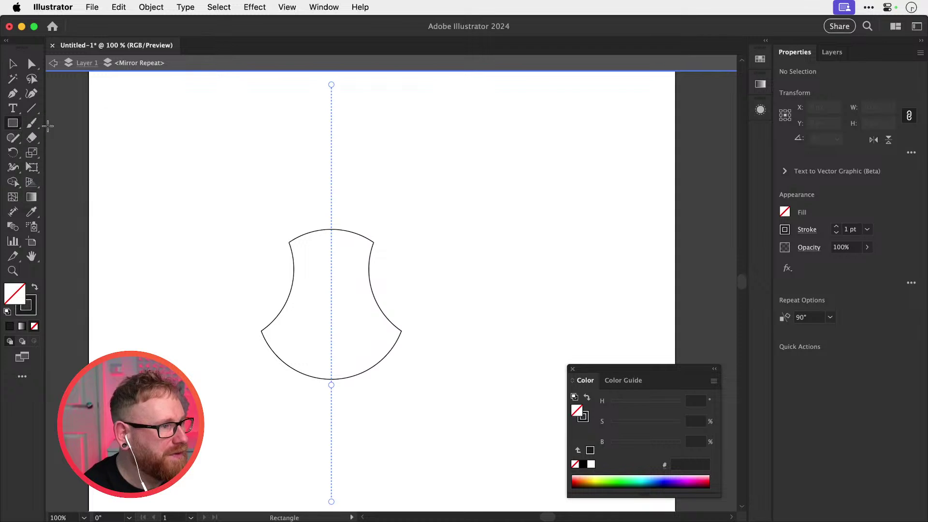
pyautogui.moveTo(221, 305)
pyautogui.mouseDown()
pyautogui.moveTo(244, 324)
pyautogui.moveTo(308, 345)
pyautogui.mouseUp()
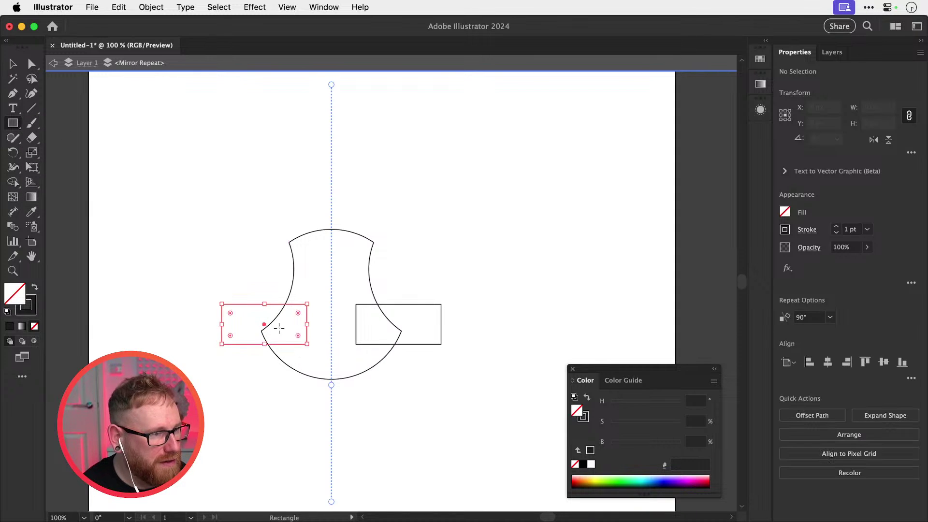
pyautogui.press('v')
pyautogui.moveTo(279, 304); pyautogui.dragTo(276, 311)
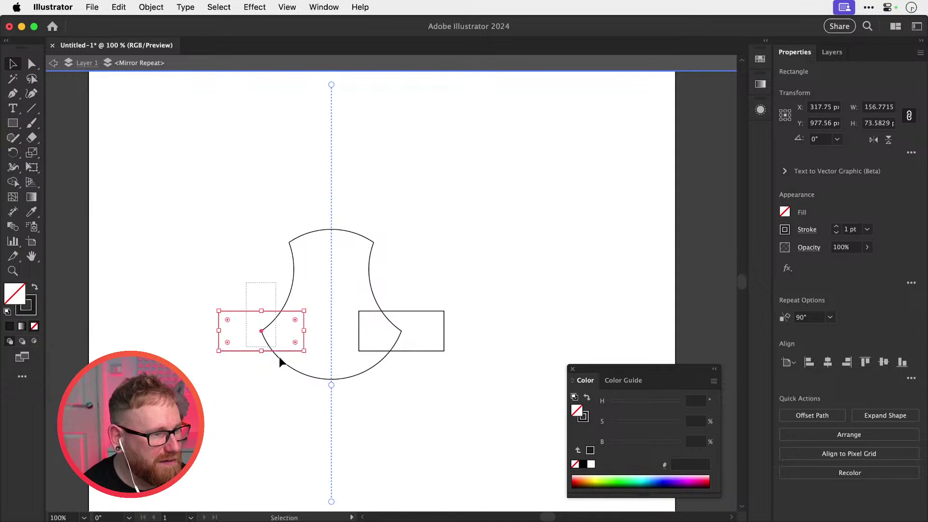
pyautogui.click(251, 222)
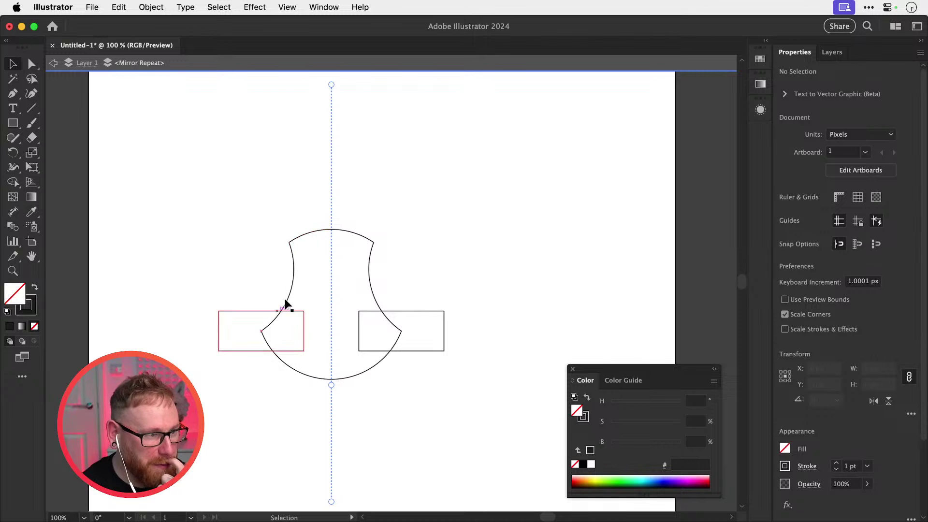
# Step: Cut the rectangle out of the shape's lower-left corner with Shape Builder, leaving a squared notch mirrored on the other side
pyautogui.moveTo(250, 276); pyautogui.dragTo(297, 343)
pyautogui.hotkey('shift', 'm')
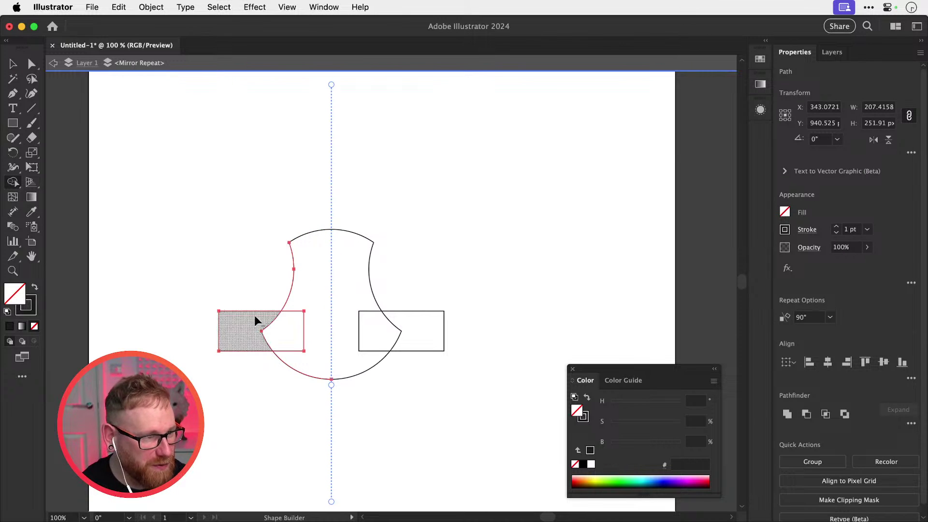
pyautogui.moveTo(255, 318)
pyautogui.keyDown('alt'); pyautogui.mouseDown()
pyautogui.moveTo(277, 332)
pyautogui.moveTo(283, 324)
pyautogui.mouseUp(); pyautogui.keyUp('alt')
pyautogui.press('v')
pyautogui.press('super+z')
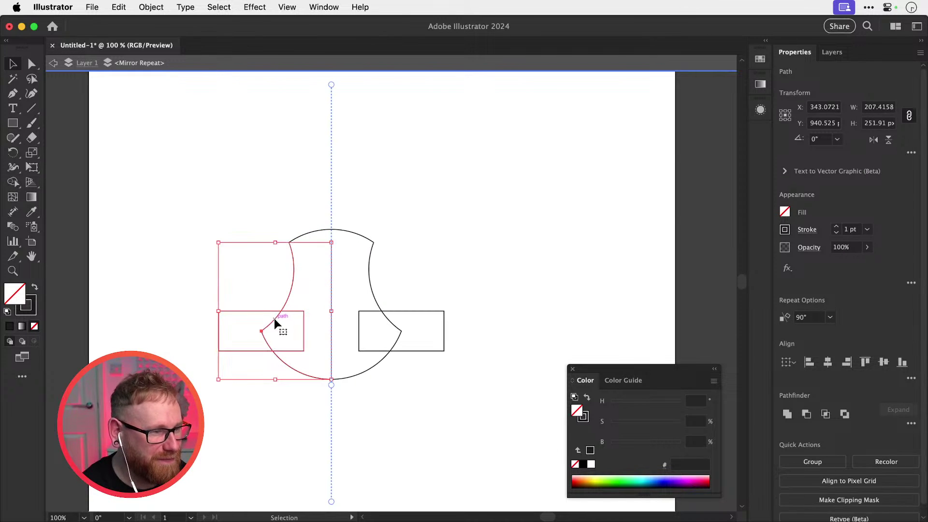
pyautogui.hotkey('shift', 'm')
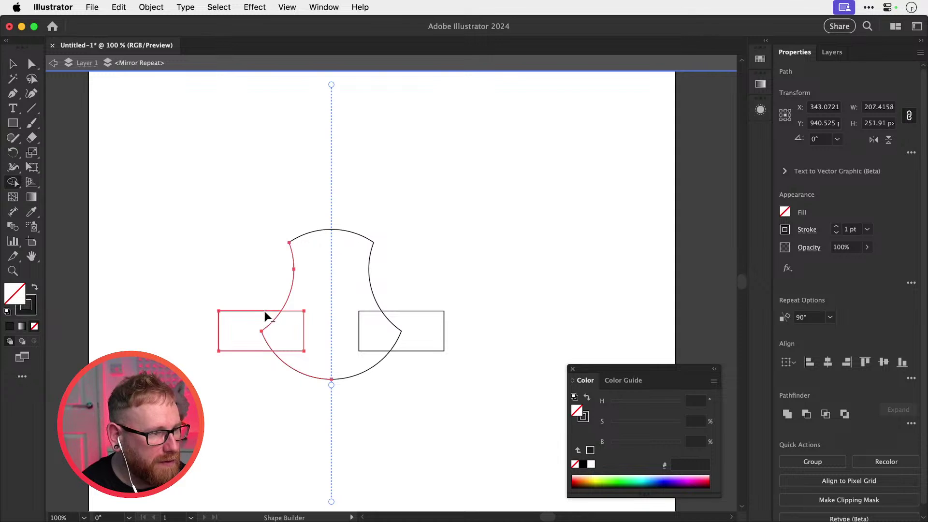
pyautogui.keyDown('alt'); pyautogui.moveTo(269, 331); pyautogui.dragTo(278, 328); pyautogui.keyUp('alt')
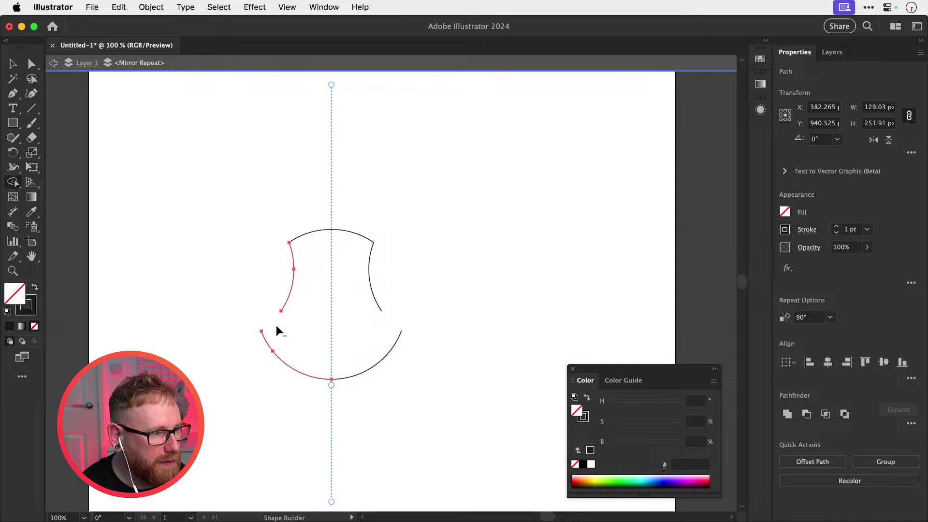
pyautogui.press('super+z')
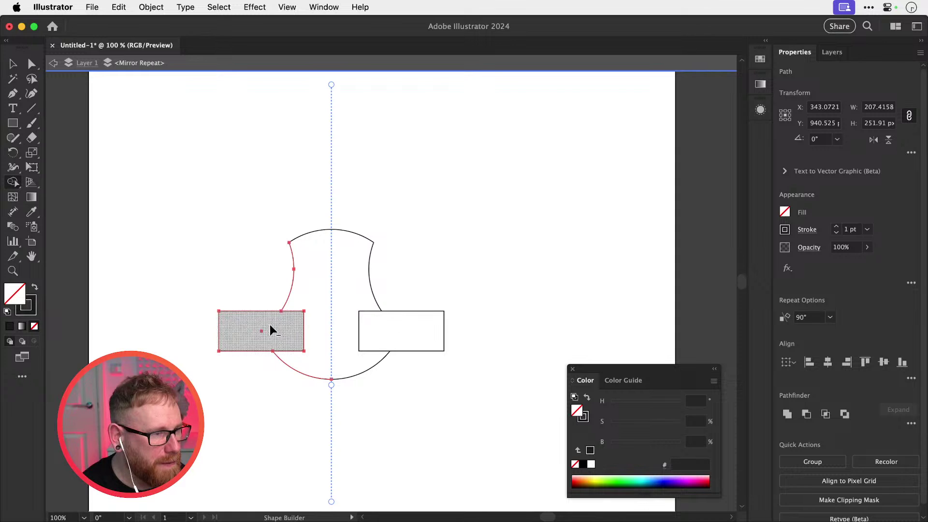
pyautogui.keyDown('alt'); pyautogui.click(265, 321); pyautogui.keyUp('alt')
pyautogui.press('shift+super+a')
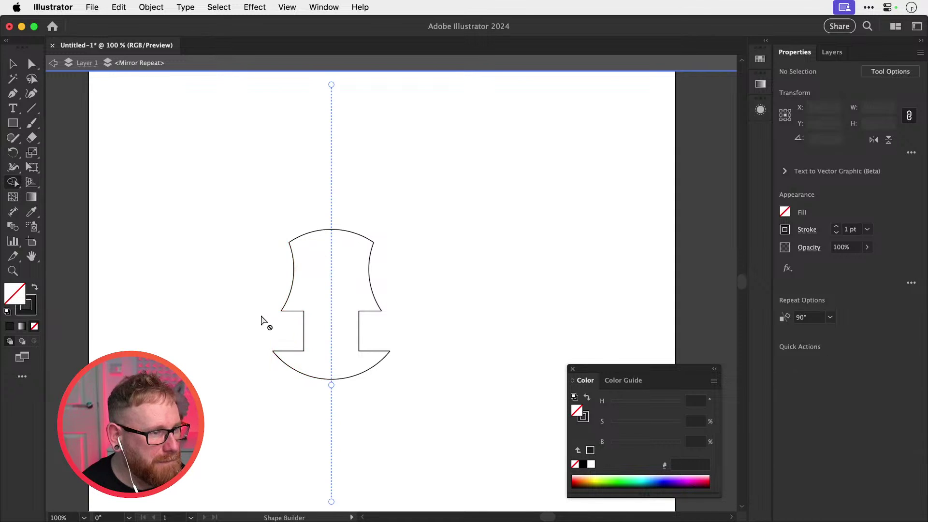
# Step: Try moving the shape's concave left side outward, and undo the move
pyautogui.press('v')
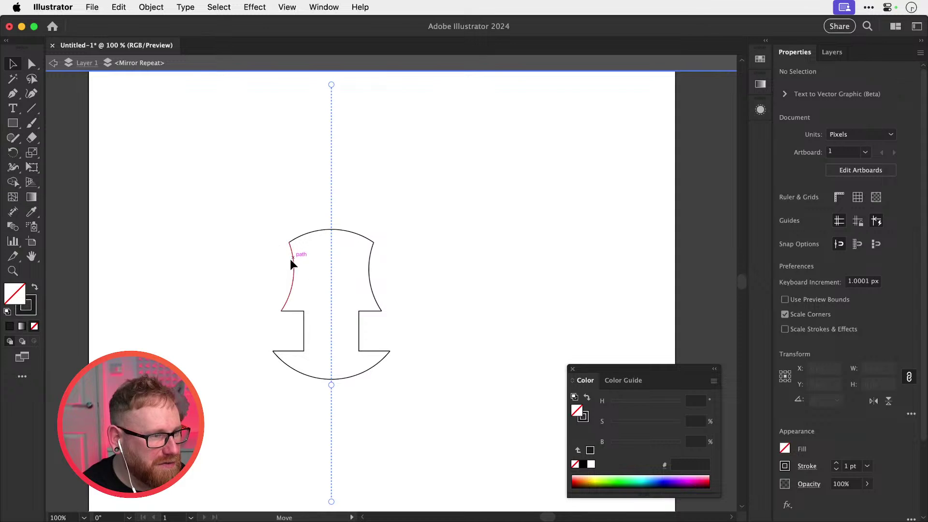
pyautogui.moveTo(292, 260); pyautogui.dragTo(259, 262)
pyautogui.press('super+z')
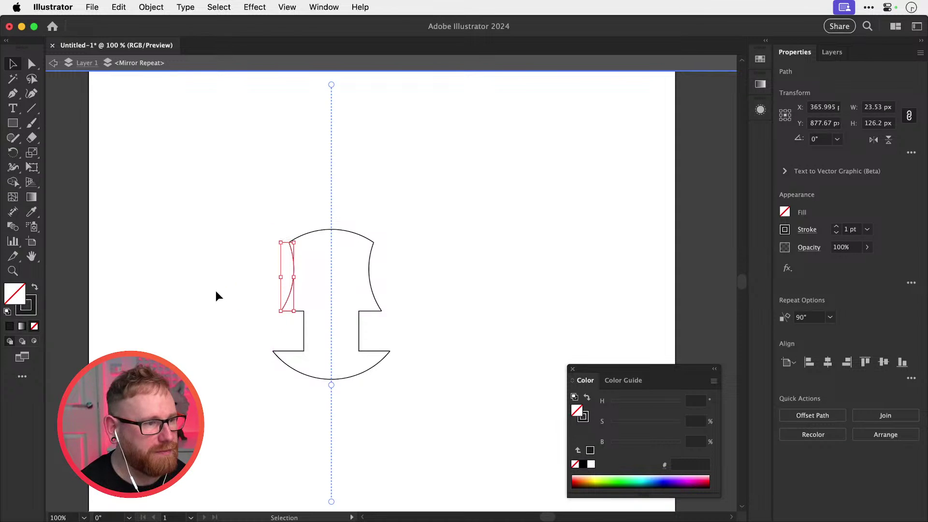
pyautogui.click(229, 302)
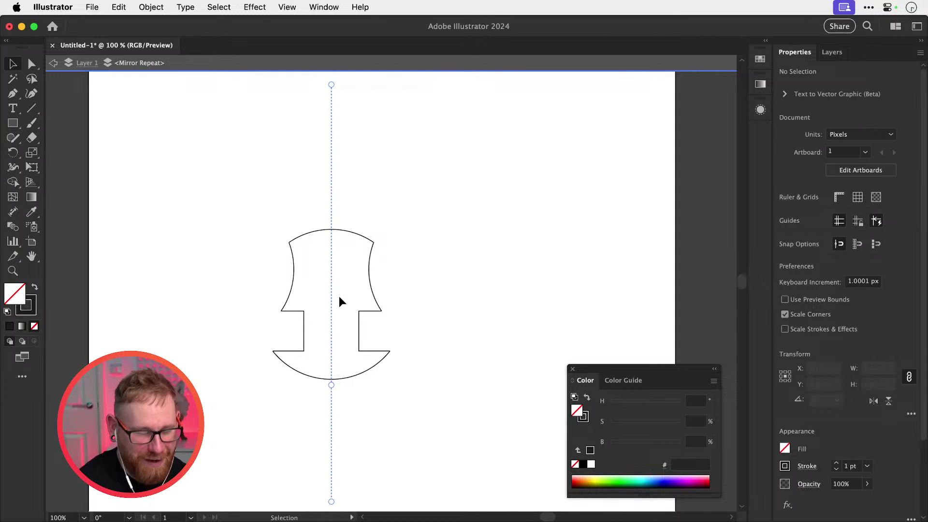
# Step: Close the Untitled-1 drawing without saving it and return to Practice.psd in Photoshop
pyautogui.press('super+w')
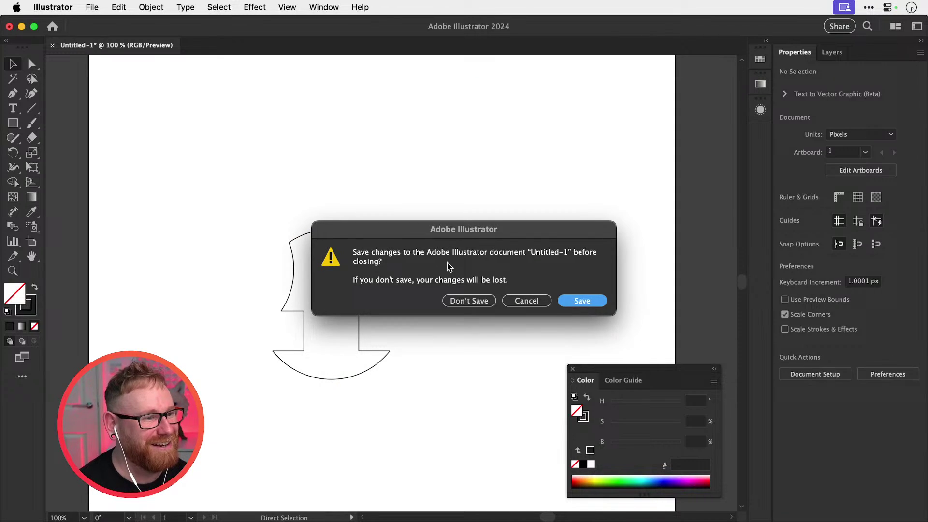
pyautogui.click(457, 302)
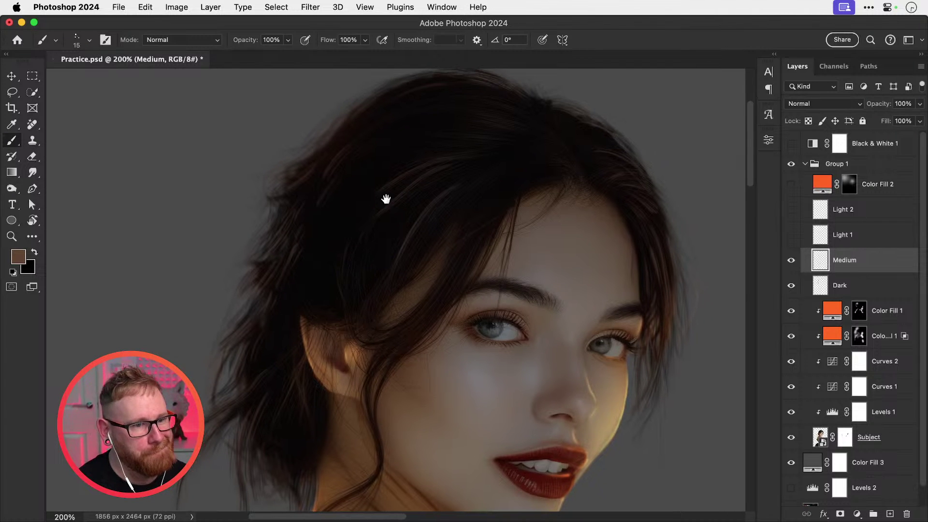
# Step: Hide the Medium and Dark hair layers and show them again one by one to compare their effect on the portrait
pyautogui.click(791, 261)
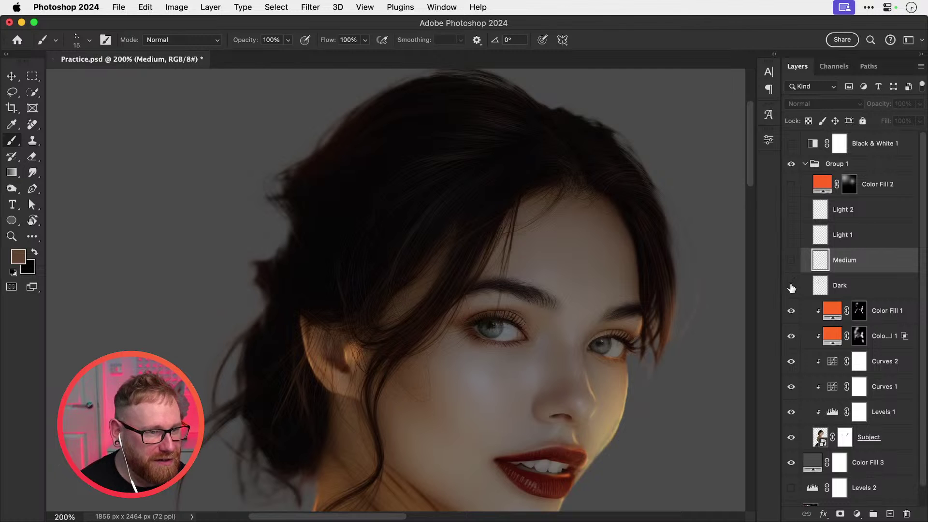
pyautogui.moveTo(499, 312); pyautogui.dragTo(512, 258)
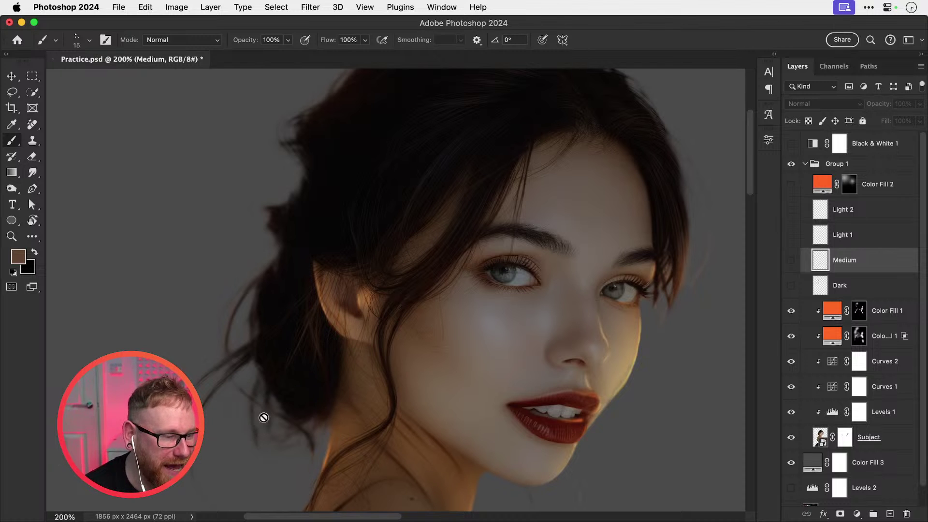
pyautogui.click(791, 288)
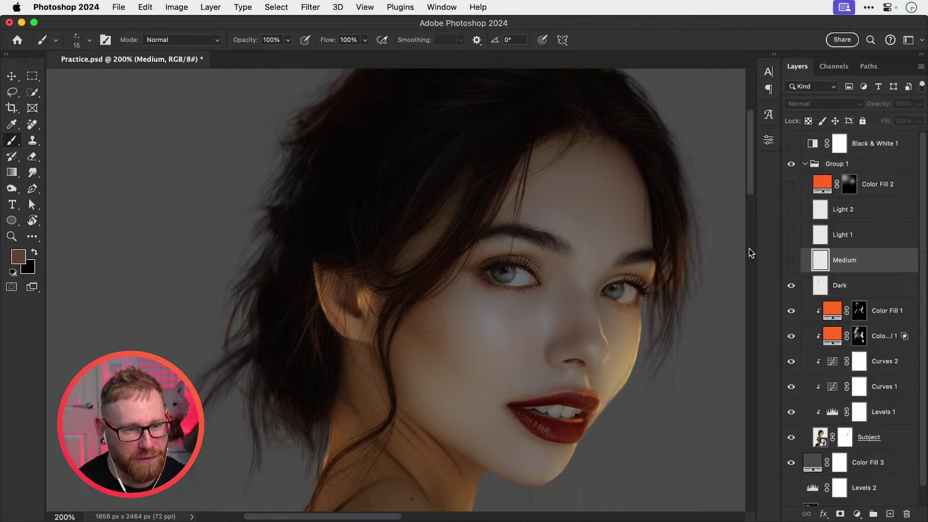
pyautogui.click(792, 262)
pyautogui.click(792, 264)
pyautogui.click(791, 264)
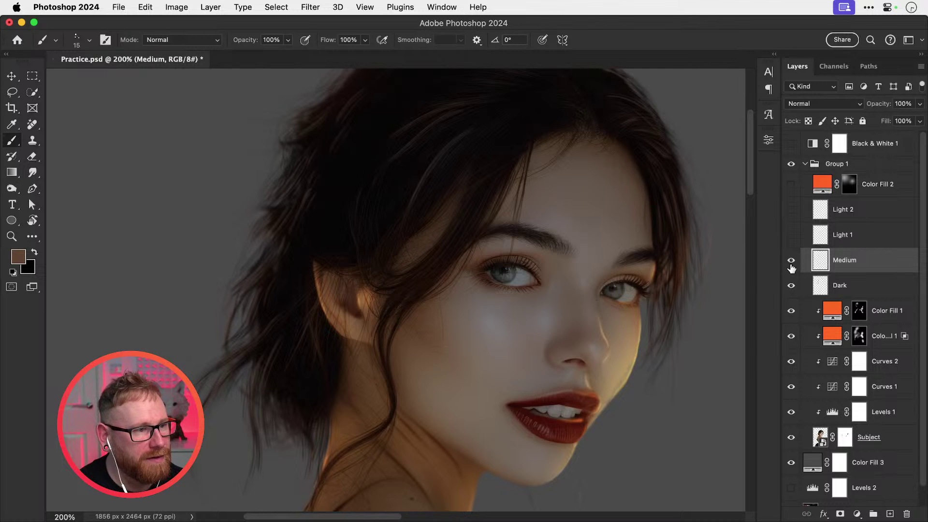
# Step: Paint brown hair strands on the Medium layer down the front lock beside the forehead, undoing and repeating strokes until the curve fits
pyautogui.moveTo(470, 296); pyautogui.dragTo(464, 318)
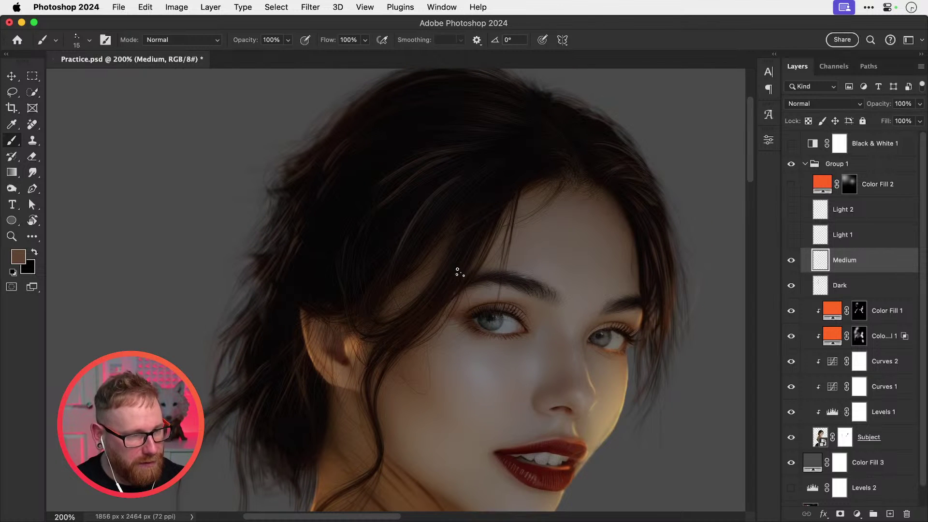
pyautogui.moveTo(482, 216); pyautogui.dragTo(425, 304)
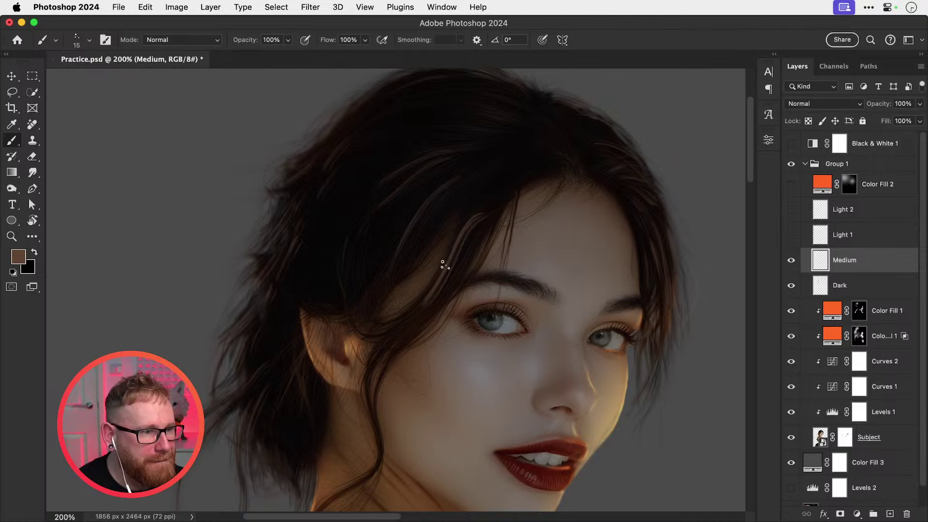
pyautogui.press('super+z')
pyautogui.moveTo(473, 219); pyautogui.dragTo(418, 309)
pyautogui.press('super+z')
pyautogui.moveTo(482, 216); pyautogui.dragTo(429, 296)
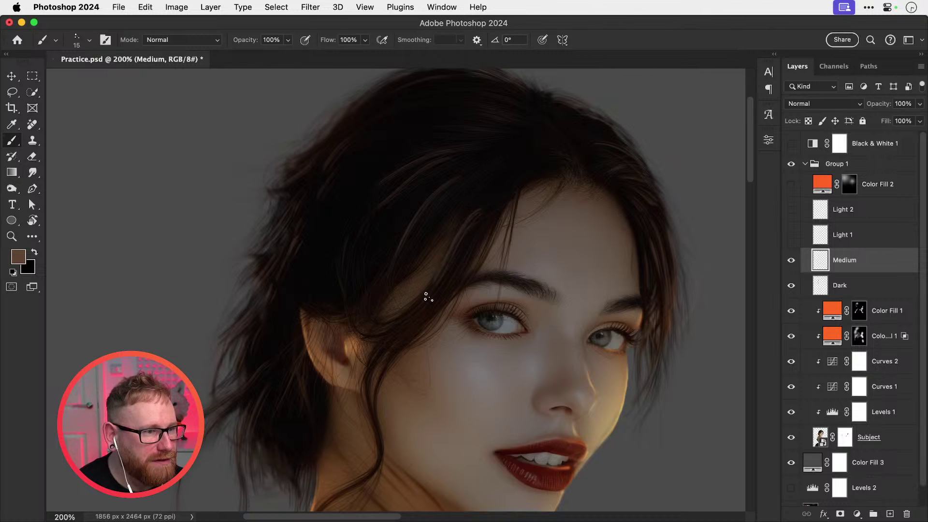
pyautogui.press('super+z')
pyautogui.moveTo(480, 215); pyautogui.dragTo(434, 301)
pyautogui.moveTo(481, 211); pyautogui.dragTo(435, 282)
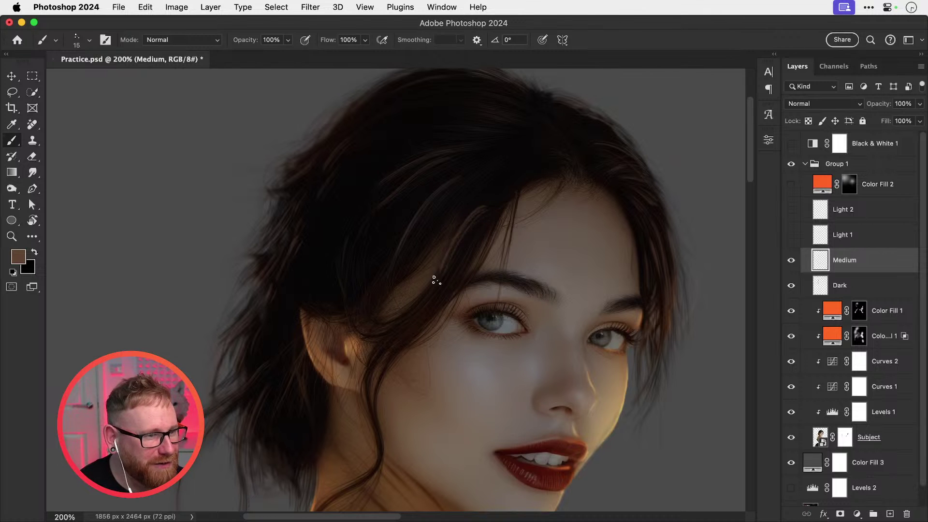
pyautogui.press('super+z')
pyautogui.moveTo(478, 212); pyautogui.dragTo(426, 304)
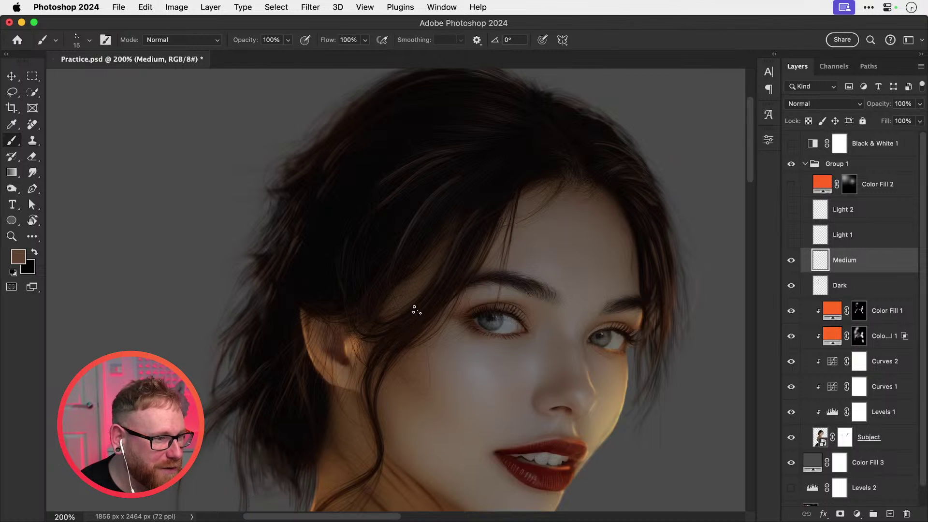
# Step: Paint a brown strand on the Medium layer along the lock curving down in front of the ear
pyautogui.moveTo(402, 326); pyautogui.dragTo(374, 385)
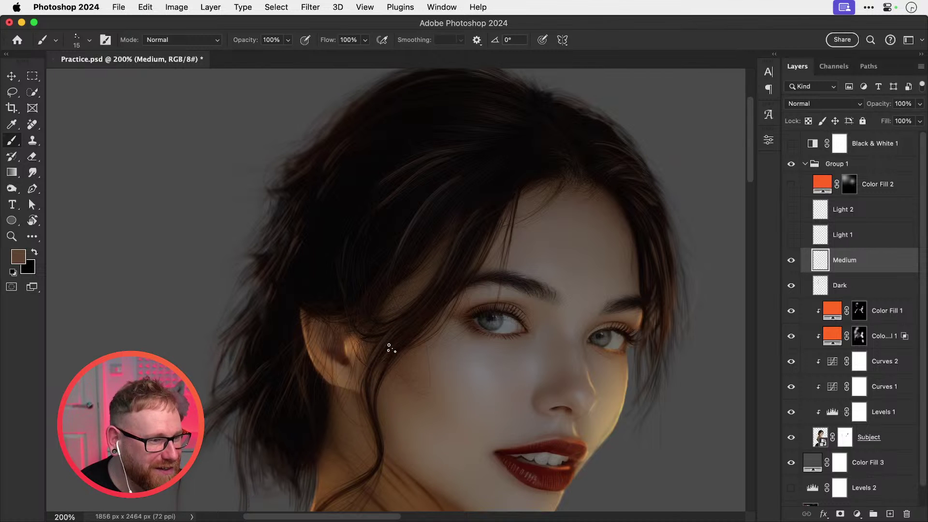
pyautogui.press('super+z')
pyautogui.moveTo(402, 324); pyautogui.dragTo(376, 379)
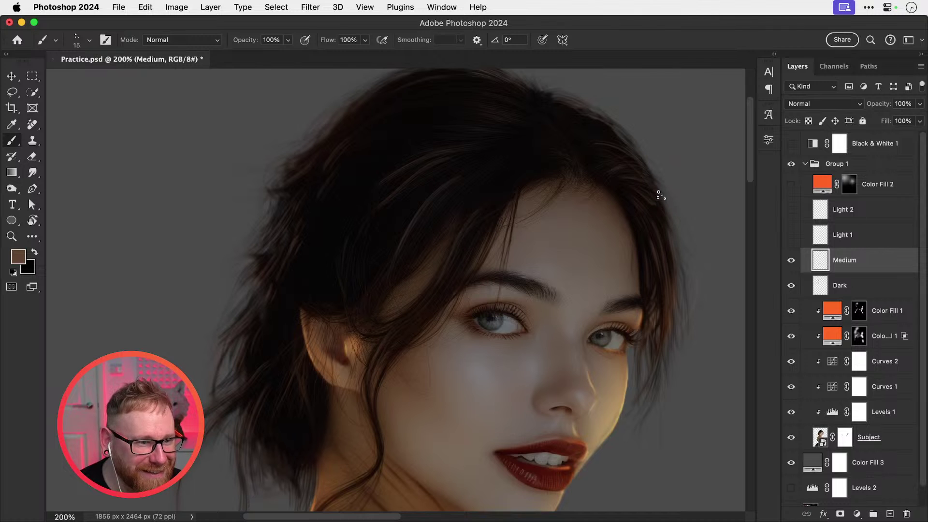
# Step: Set the brush size to 25 for detailing the loose hair beside the far eye
pyautogui.press('[')
pyautogui.press('[')
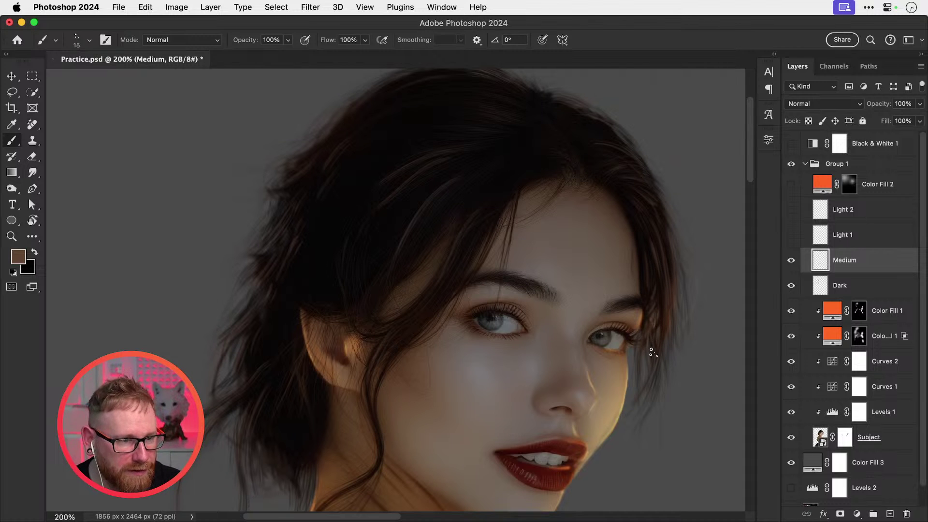
pyautogui.press(']')
pyautogui.press(']')
pyautogui.press(']')
pyautogui.press(']')
pyautogui.press(']')
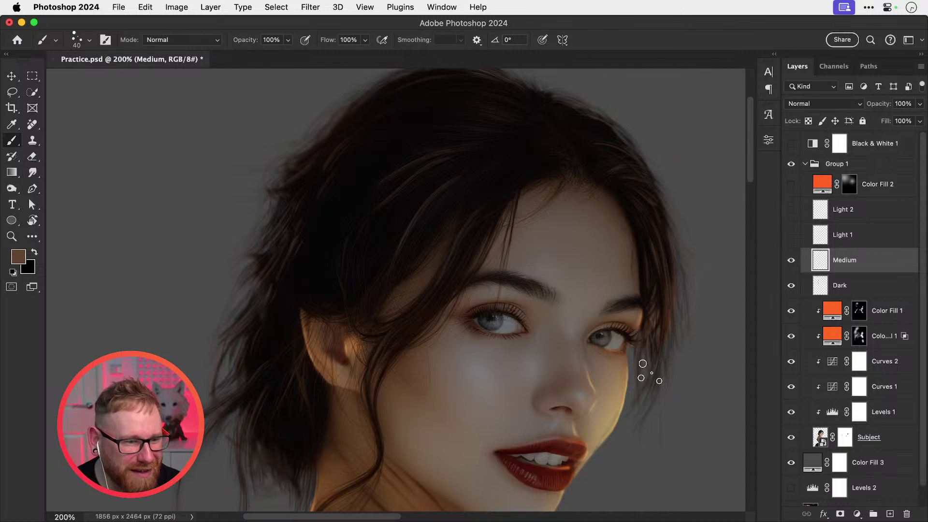
pyautogui.moveTo(664, 328); pyautogui.dragTo(507, 300)
pyautogui.press('z')
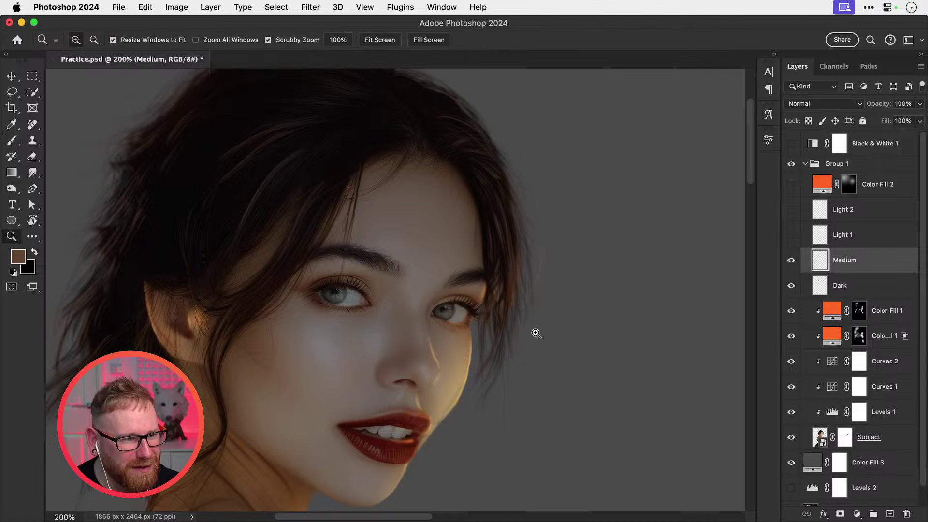
pyautogui.click(537, 334)
pyautogui.press('b')
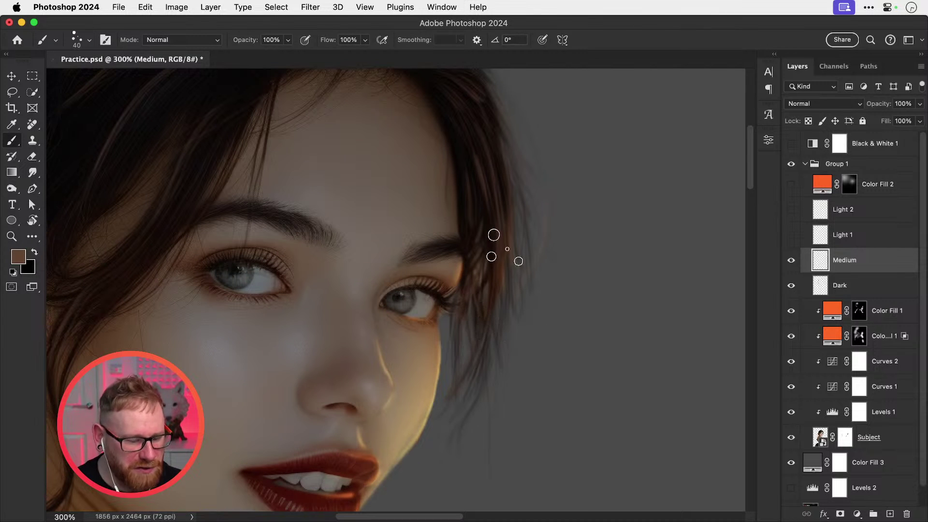
pyautogui.press('[')
pyautogui.press('[')
pyautogui.press('[')
# Step: Discard the trial brown stroke and paint black strands on the Dark layer down the loose hair beside the far eye and cheek
pyautogui.moveTo(488, 256); pyautogui.dragTo(486, 341)
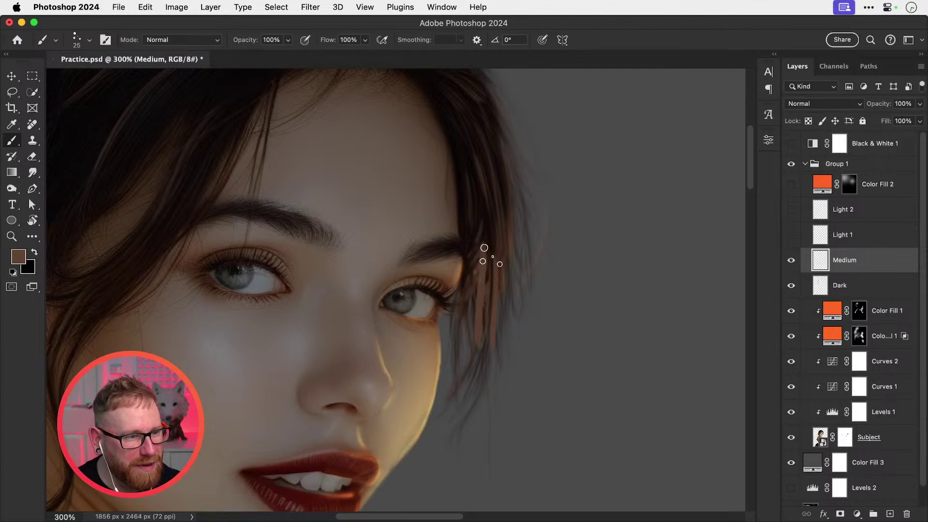
pyautogui.press('super+z')
pyautogui.click(848, 286)
pyautogui.press('x')
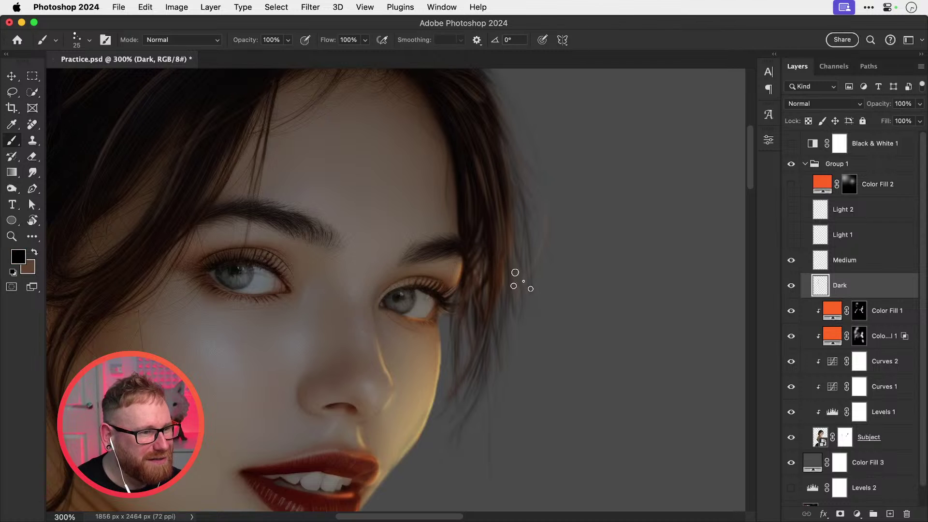
pyautogui.moveTo(500, 269); pyautogui.dragTo(492, 341)
pyautogui.press('super+z')
pyautogui.moveTo(478, 282); pyautogui.dragTo(482, 343)
pyautogui.press('super+z')
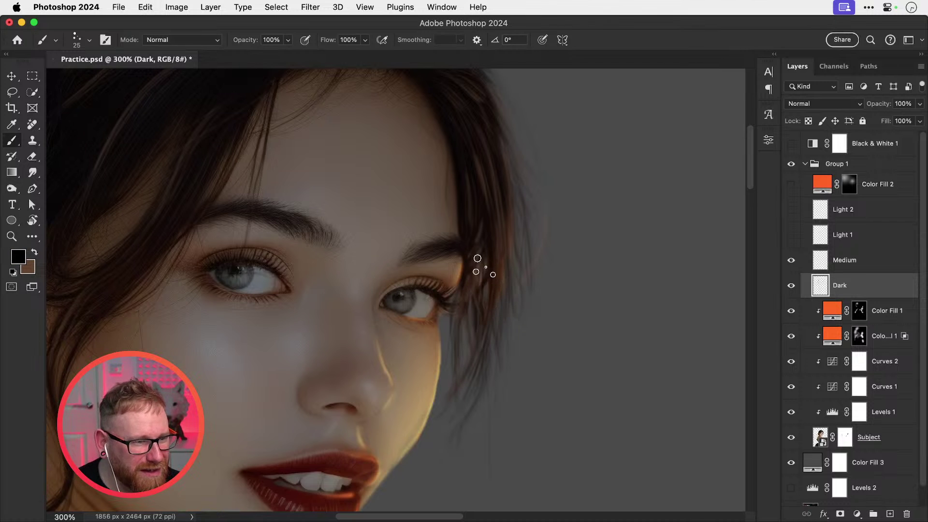
pyautogui.moveTo(485, 267); pyautogui.dragTo(476, 338)
pyautogui.moveTo(479, 283)
pyautogui.mouseDown()
pyautogui.moveTo(482, 356)
pyautogui.moveTo(473, 335)
pyautogui.moveTo(473, 349)
pyautogui.mouseUp()
pyautogui.press('super+z')
pyautogui.moveTo(478, 282)
pyautogui.mouseDown()
pyautogui.moveTo(475, 354)
pyautogui.moveTo(467, 334)
pyautogui.moveTo(466, 364)
pyautogui.mouseUp()
pyautogui.moveTo(493, 272); pyautogui.dragTo(486, 385)
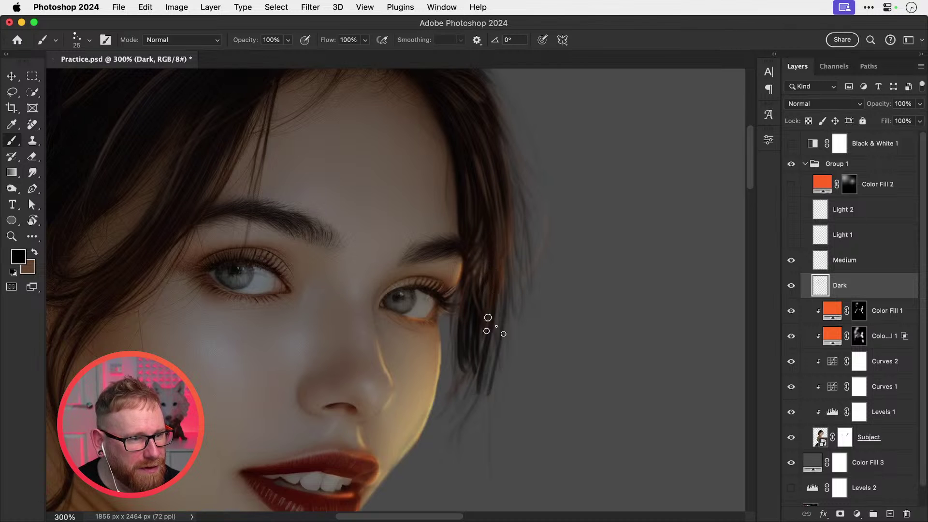
# Step: Try erasing the tips of the new black strands beside the cheek with a smaller eraser, and undo the erasure
pyautogui.press('e')
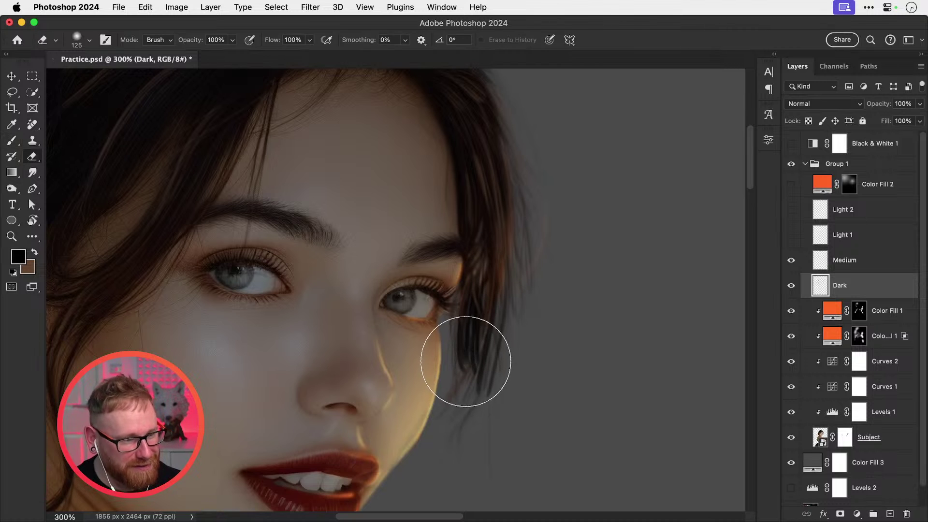
pyautogui.press('[')
pyautogui.press('[')
pyautogui.press('[')
pyautogui.press('[')
pyautogui.press('[')
pyautogui.moveTo(456, 356); pyautogui.dragTo(465, 386)
pyautogui.press('[')
pyautogui.press('[')
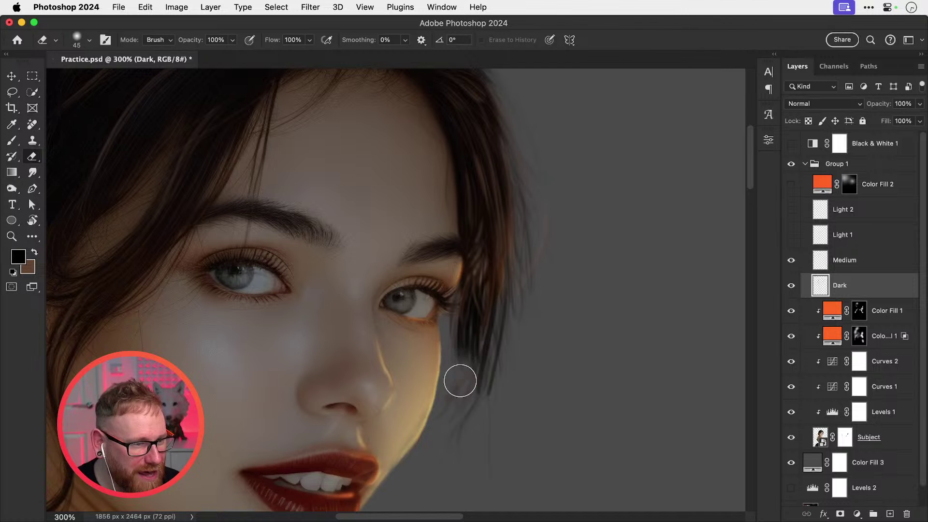
pyautogui.press('super+z')
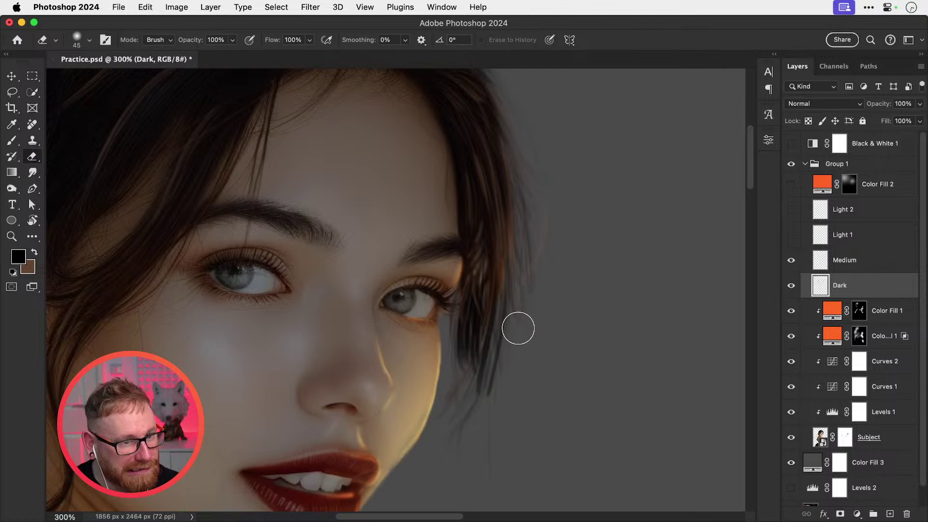
# Step: Paint a black strand down the loose hair beside the far eye with the brush at size 25
pyautogui.press('b')
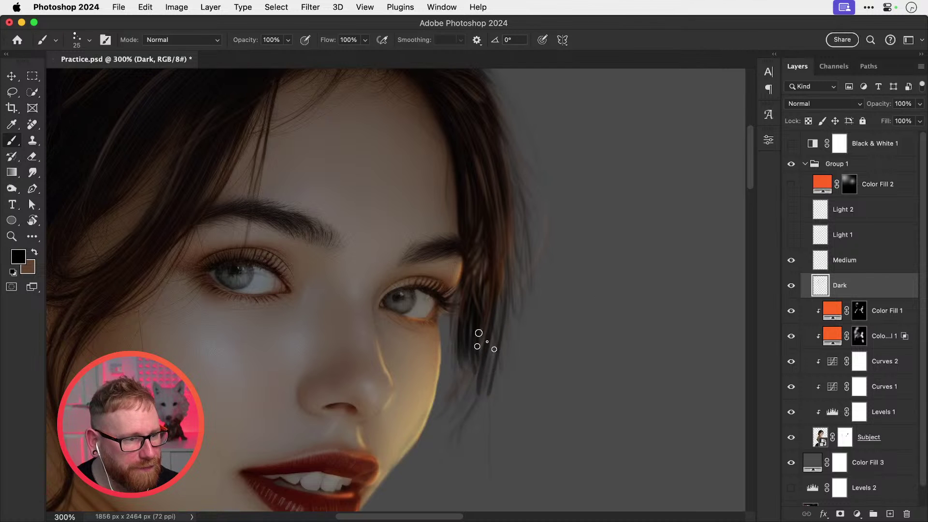
pyautogui.press('[')
pyautogui.press('[')
pyautogui.press('[')
pyautogui.press(']')
pyautogui.press(']')
pyautogui.press(']')
pyautogui.press(']')
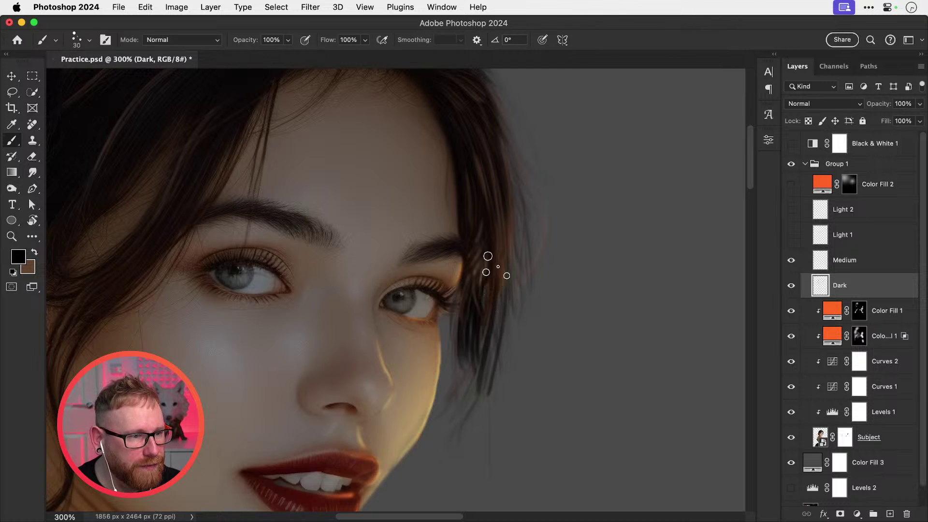
pyautogui.press('[')
pyautogui.moveTo(501, 213); pyautogui.dragTo(500, 298)
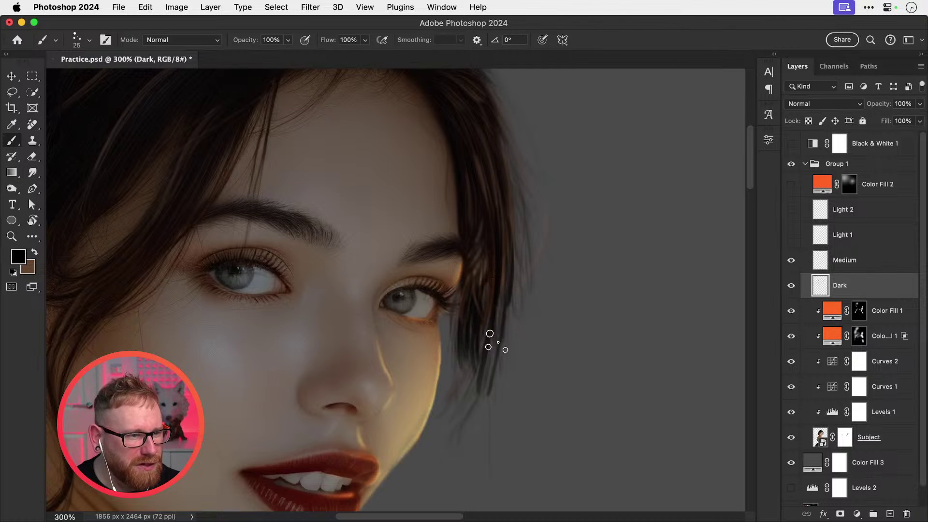
# Step: Undo the recent black strands painted on the Dark layer beside the far eye and cheek
pyautogui.press('super+z')
pyautogui.press('super+z')
pyautogui.press('super+z')
pyautogui.press('super+z')
pyautogui.press('super+z')
pyautogui.press('super+z')
pyautogui.press('super+z')
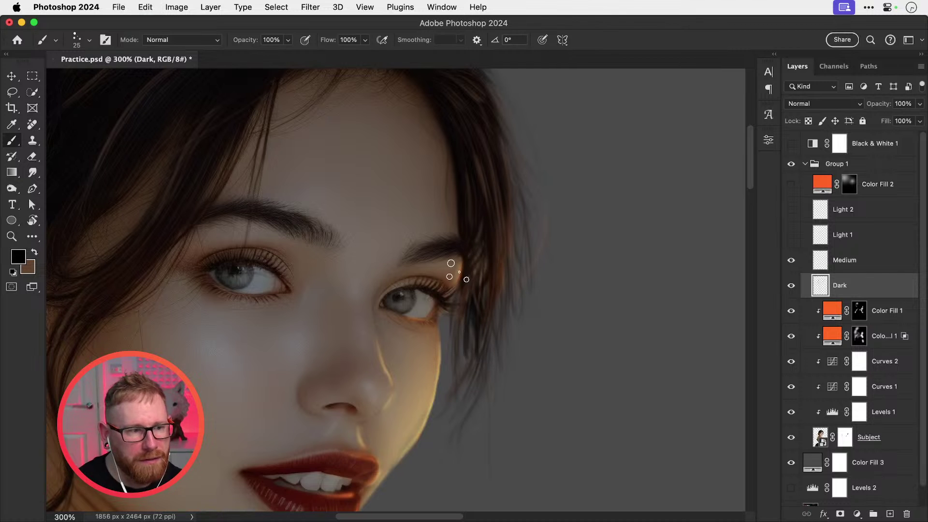
pyautogui.press('super+z')
# Step: Switch to the Hair 4 brush preset, discard the stray dab beside the hair, and reduce the brush size to 60
pyautogui.click(90, 41)
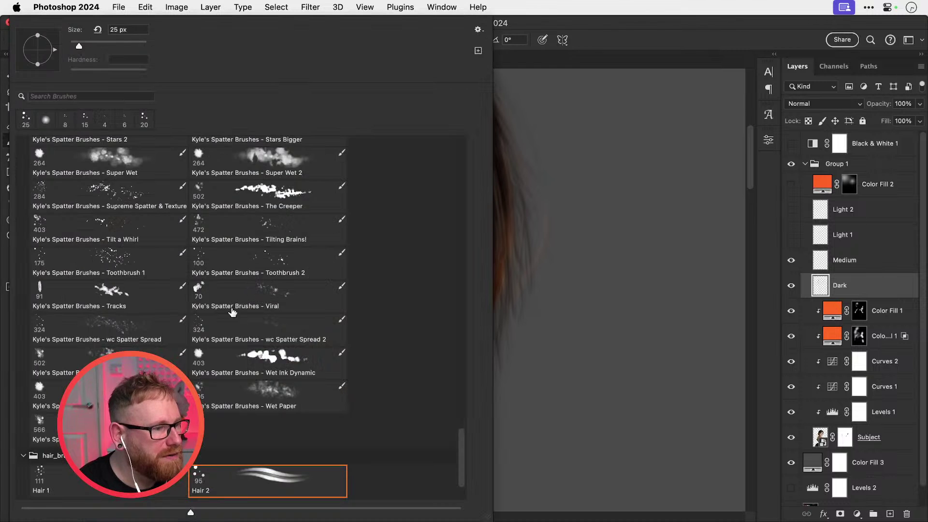
pyautogui.scroll(-3, 464, 439)
pyautogui.click(279, 449)
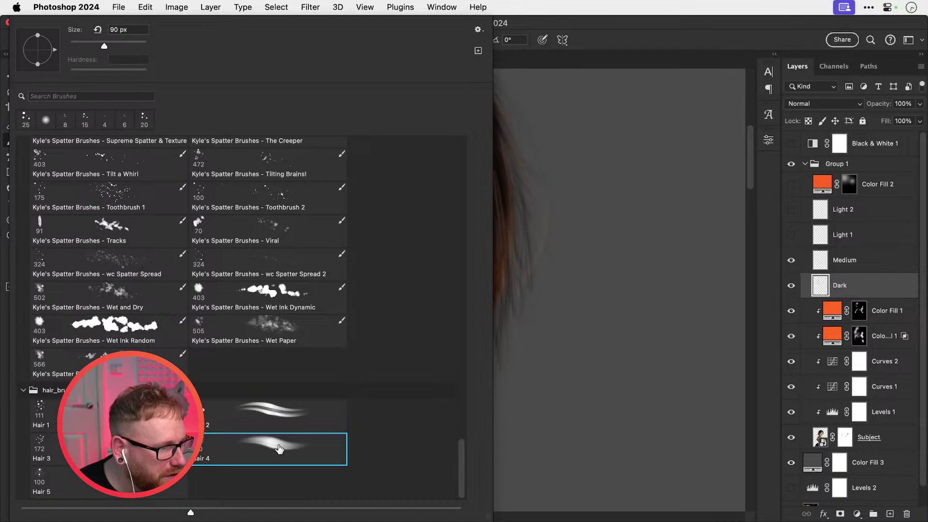
pyautogui.click(541, 329)
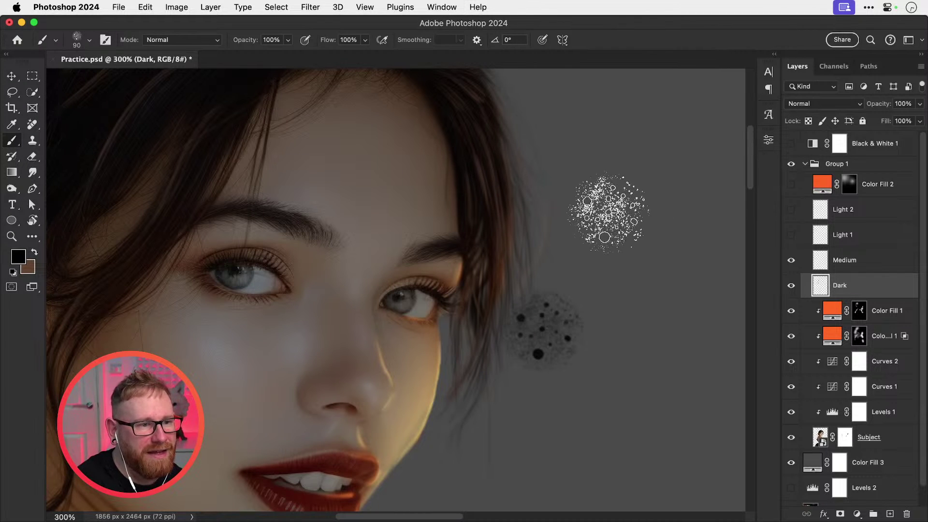
pyautogui.press('super+z')
pyautogui.press('[')
pyautogui.press('[')
pyautogui.press('[')
pyautogui.press('[')
pyautogui.press('[')
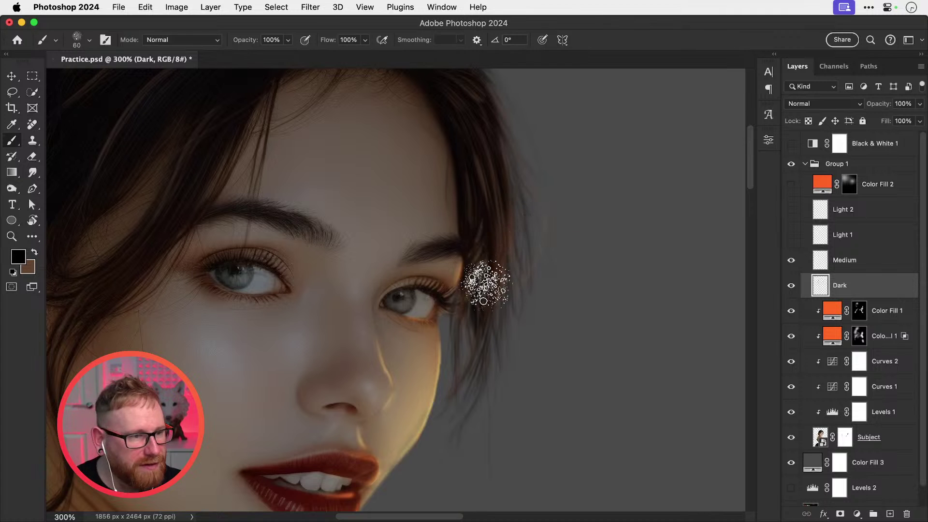
# Step: Discard a trial black stroke in the hair beside the far eye and reduce the brush size to 30
pyautogui.click(481, 282)
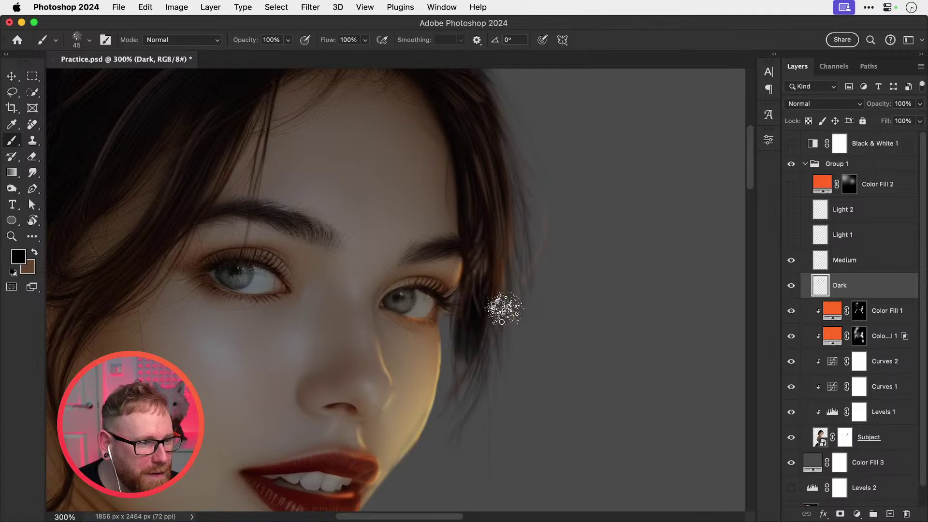
pyautogui.press('super+z')
pyautogui.press('[')
pyautogui.press('[')
pyautogui.press('[')
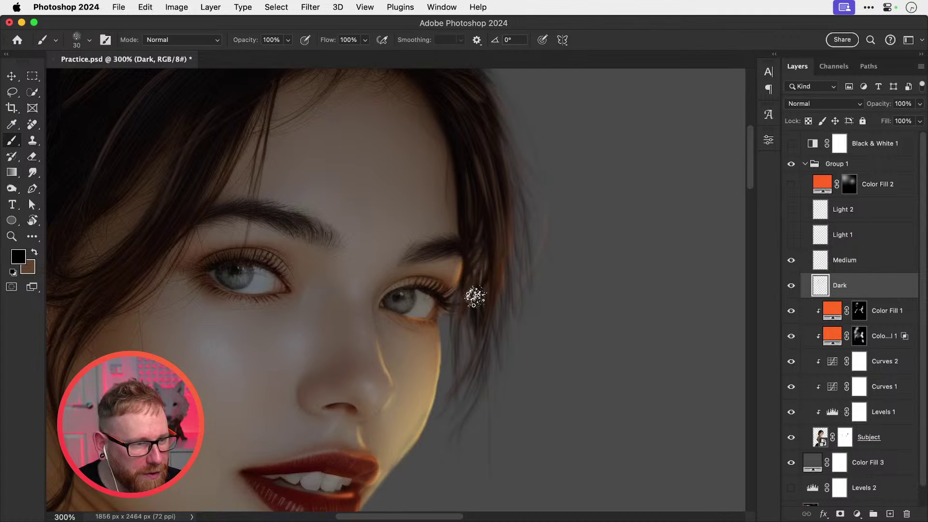
# Step: Test the Hair 4 brush with black strokes beside the far eye and on the grey background, undoing the trials
pyautogui.moveTo(474, 296); pyautogui.dragTo(474, 347)
pyautogui.moveTo(601, 257); pyautogui.dragTo(594, 384)
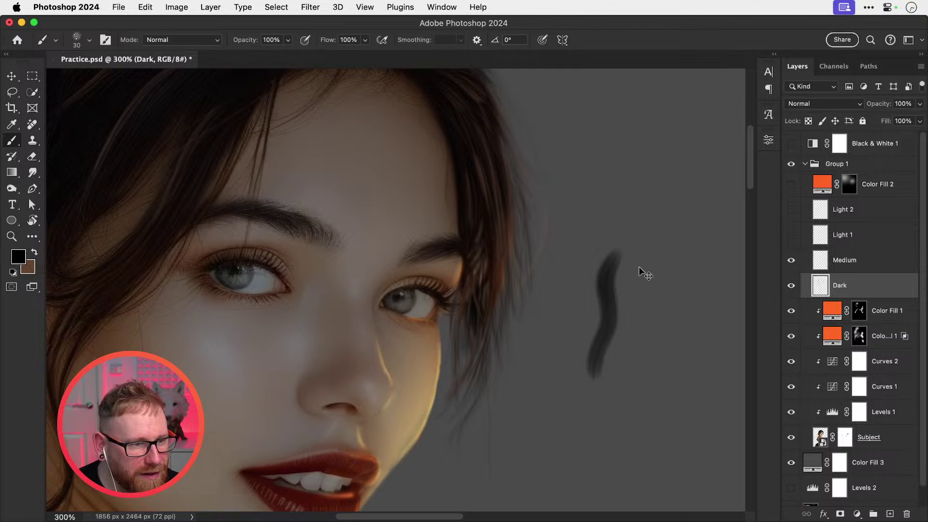
pyautogui.press('super+z')
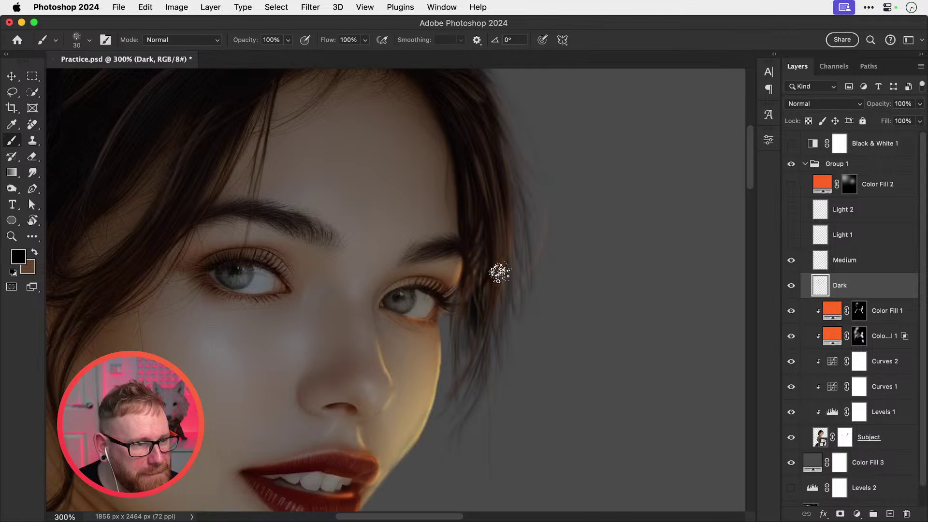
pyautogui.moveTo(500, 274)
pyautogui.mouseDown()
pyautogui.moveTo(494, 326)
pyautogui.moveTo(478, 283)
pyautogui.moveTo(488, 303)
pyautogui.moveTo(476, 349)
pyautogui.moveTo(481, 288)
pyautogui.moveTo(458, 372)
pyautogui.mouseUp()
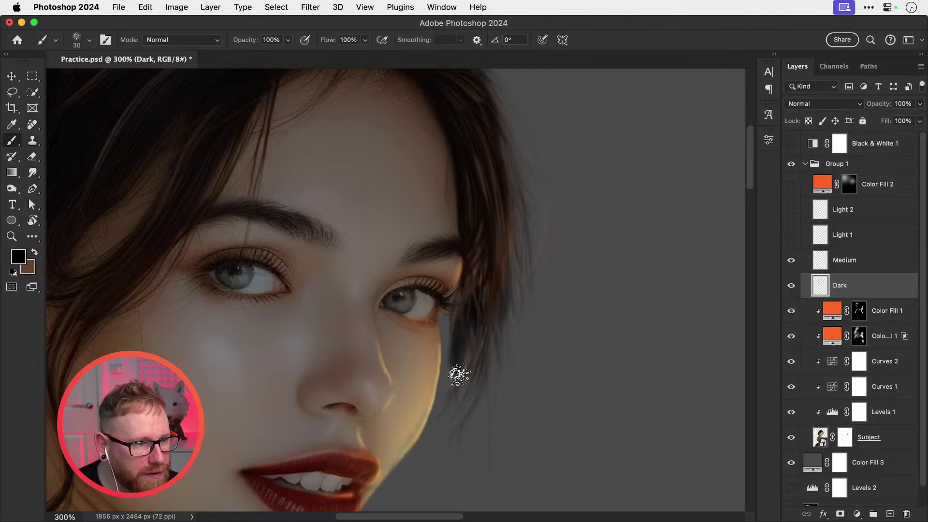
pyautogui.press('super+z')
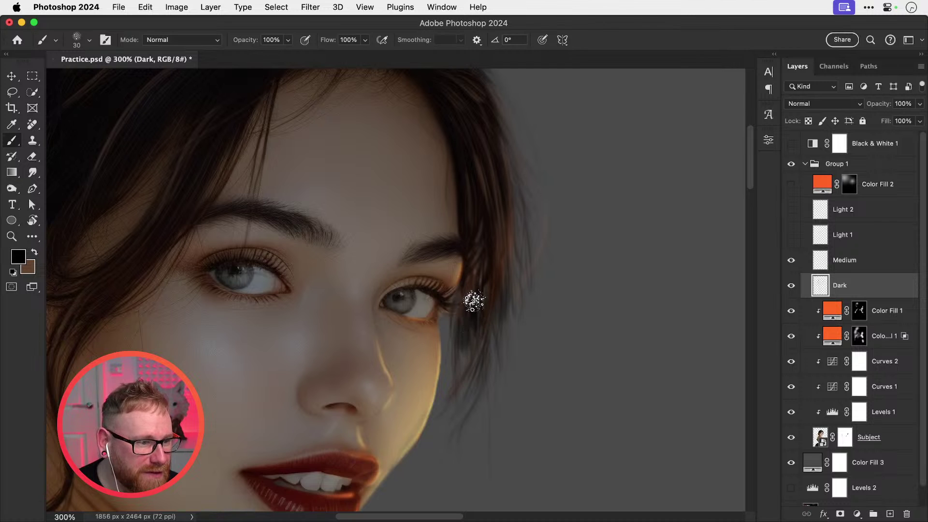
# Step: Paint soft black shading on the Dark layer through the loose hair beside the far eye and cheek at brush size 30
pyautogui.moveTo(471, 312)
pyautogui.mouseDown()
pyautogui.moveTo(454, 391)
pyautogui.moveTo(441, 405)
pyautogui.mouseUp()
pyautogui.moveTo(486, 303); pyautogui.dragTo(487, 352)
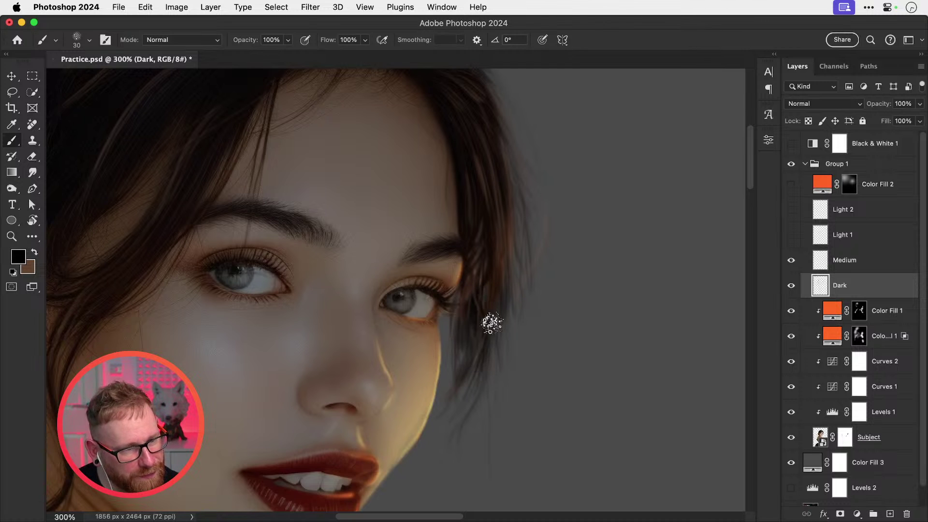
pyautogui.moveTo(505, 280); pyautogui.dragTo(518, 348)
pyautogui.moveTo(495, 296)
pyautogui.mouseDown()
pyautogui.moveTo(469, 299)
pyautogui.moveTo(471, 290)
pyautogui.moveTo(453, 342)
pyautogui.mouseUp()
pyautogui.moveTo(462, 292)
pyautogui.mouseDown()
pyautogui.moveTo(453, 355)
pyautogui.moveTo(457, 294)
pyautogui.moveTo(442, 330)
pyautogui.mouseUp()
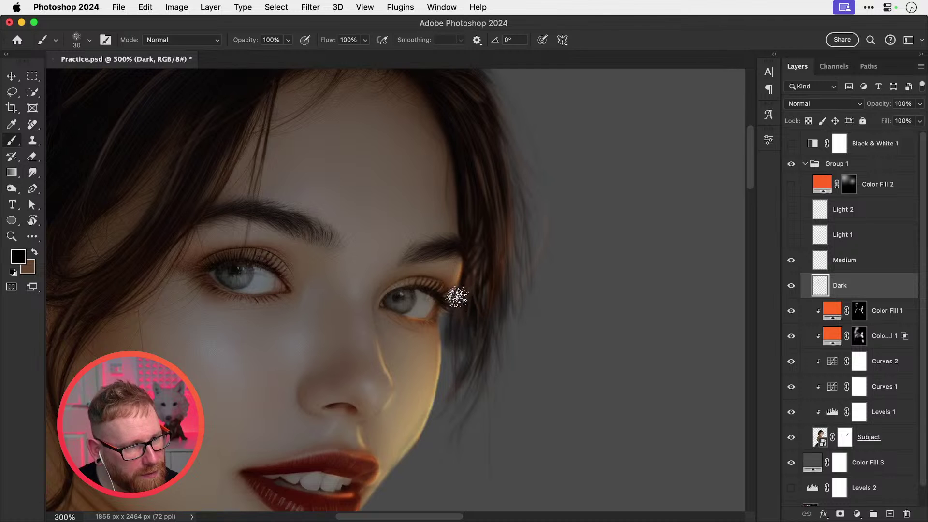
pyautogui.moveTo(457, 296)
pyautogui.mouseDown()
pyautogui.moveTo(443, 344)
pyautogui.moveTo(454, 336)
pyautogui.moveTo(454, 364)
pyautogui.mouseUp()
pyautogui.press('super+z')
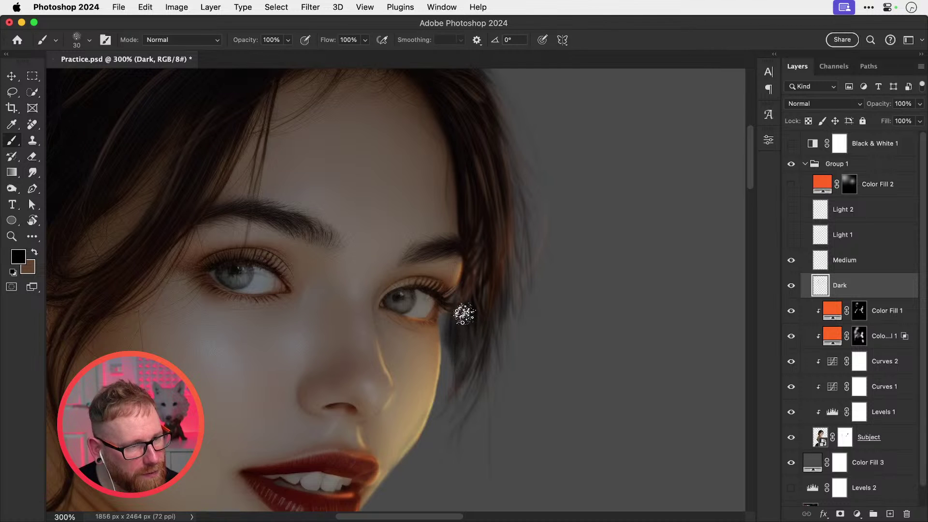
pyautogui.moveTo(456, 309); pyautogui.dragTo(444, 358)
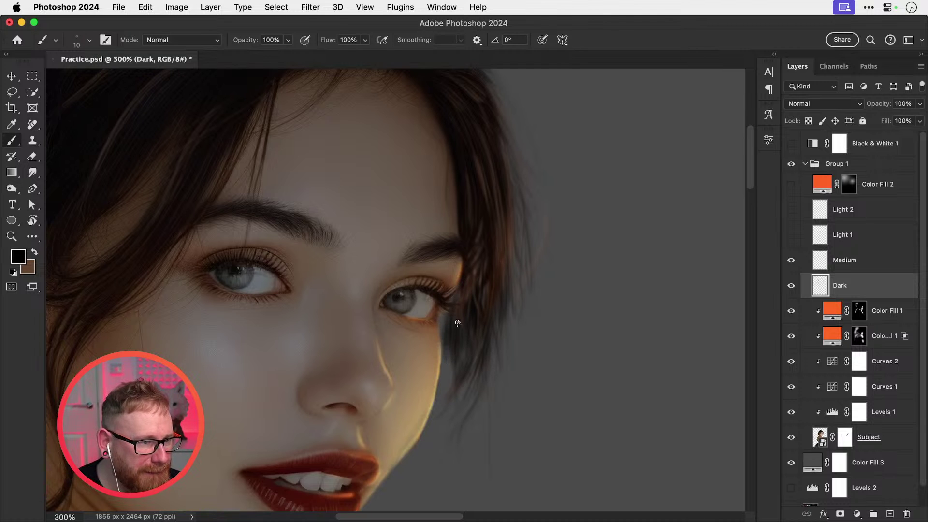
# Step: Try a broad black stroke down the edge of the far cheek with the brush at size 35, and undo it
pyautogui.press('[')
pyautogui.press(']')
pyautogui.press(']')
pyautogui.moveTo(454, 308)
pyautogui.mouseDown()
pyautogui.moveTo(514, 285)
pyautogui.moveTo(452, 316)
pyautogui.moveTo(452, 308)
pyautogui.moveTo(449, 399)
pyautogui.moveTo(450, 313)
pyautogui.mouseUp()
pyautogui.press('super+z')
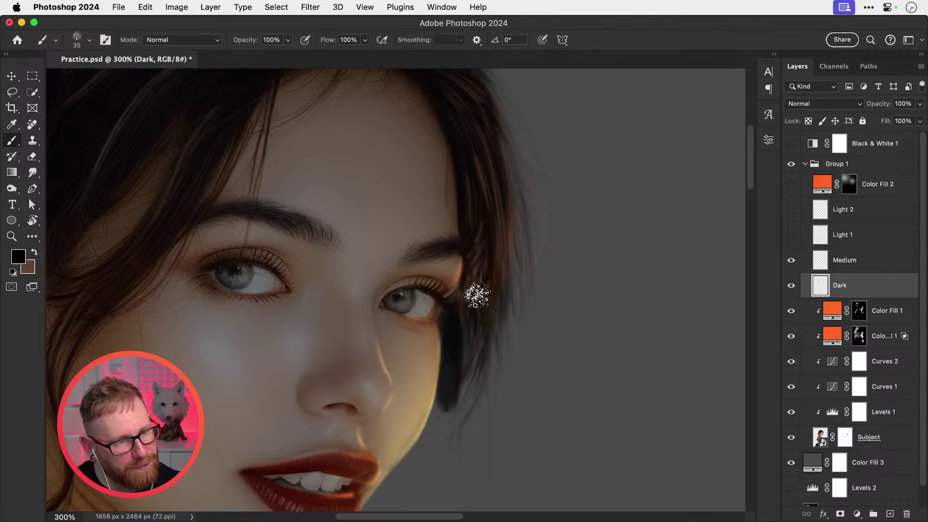
pyautogui.press('super+z')
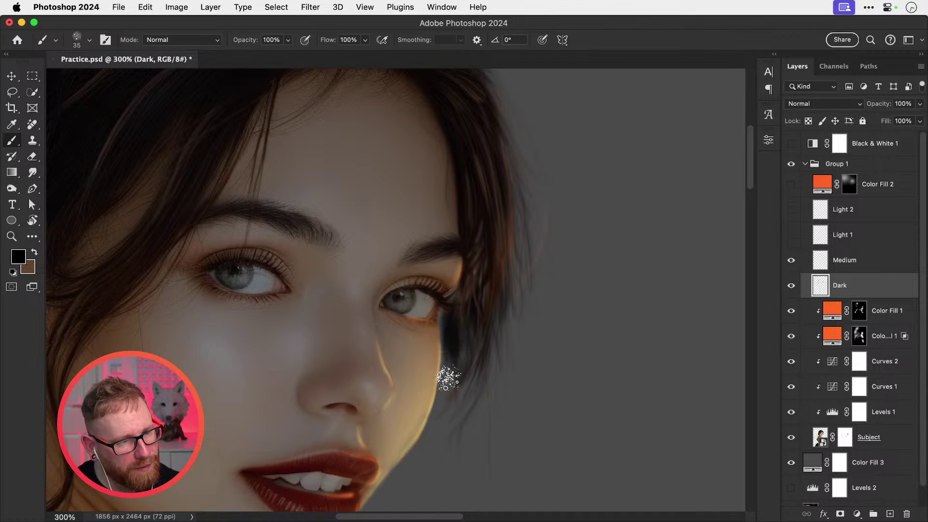
# Step: Fill the gap between the far cheek and the loose hair with black on the Dark layer, varying the brush size up to 35
pyautogui.press('[')
pyautogui.press('[')
pyautogui.press('[')
pyautogui.press('[')
pyautogui.press('[')
pyautogui.press('[')
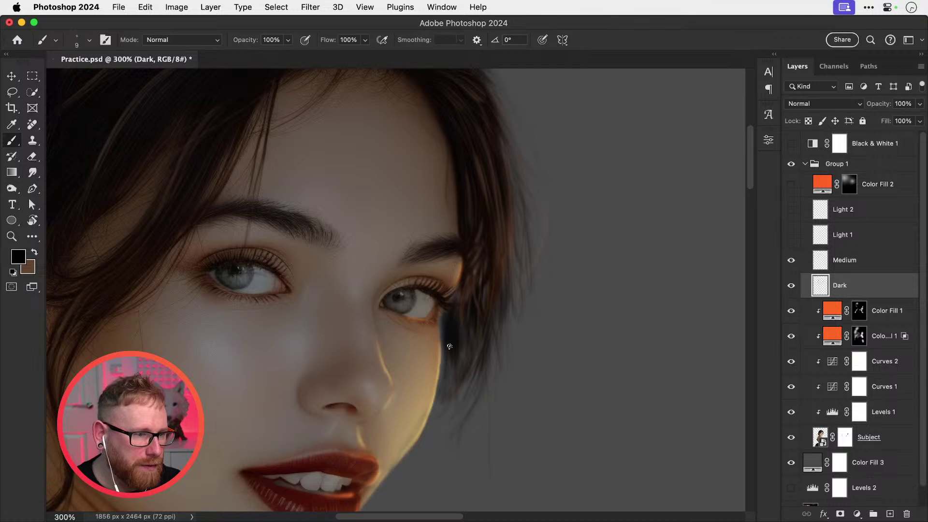
pyautogui.press(']')
pyautogui.press(']')
pyautogui.press(']')
pyautogui.press(']')
pyautogui.press(']')
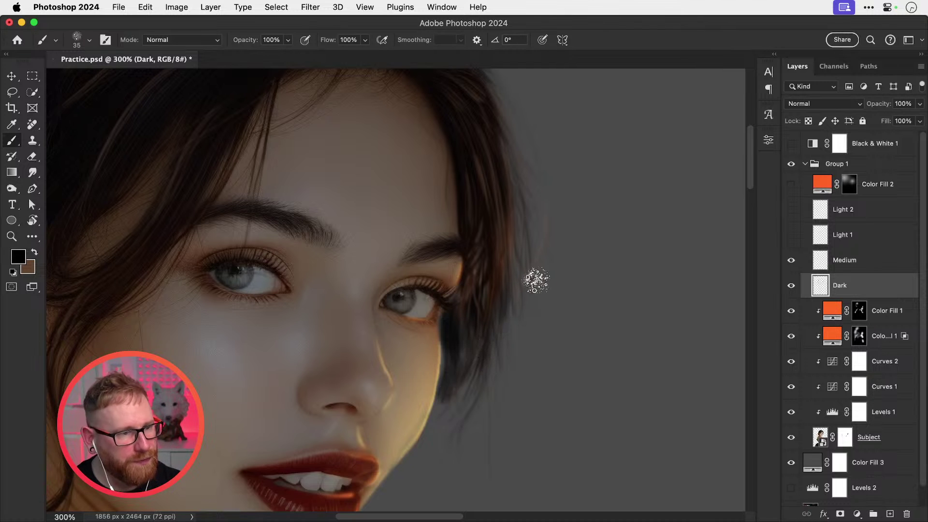
# Step: Paint fine brown strands on the Medium layer over the dark hair beside the far cheek, reducing the brush size to 6
pyautogui.press('[')
pyautogui.press('[')
pyautogui.press('[')
pyautogui.press('[')
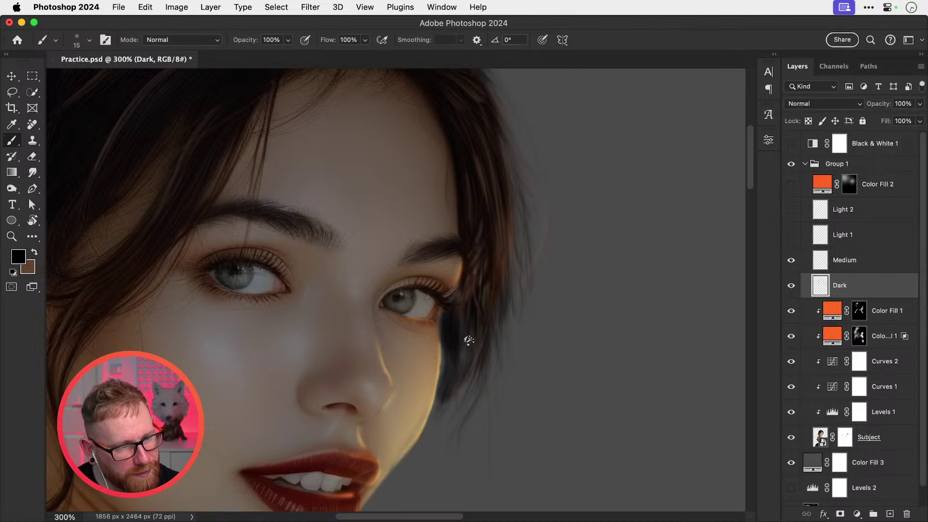
pyautogui.click(828, 264)
pyautogui.press('x')
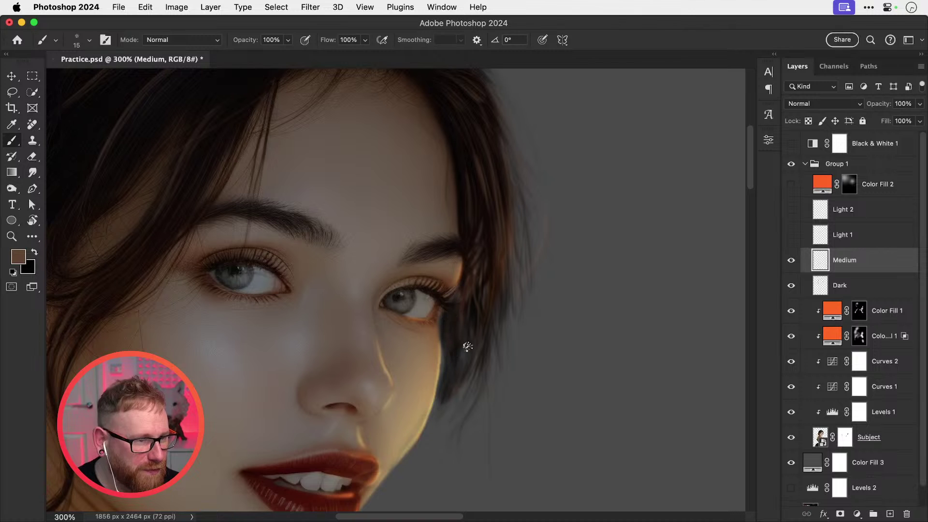
pyautogui.press('[')
pyautogui.press('[')
pyautogui.press('[')
pyautogui.press('[')
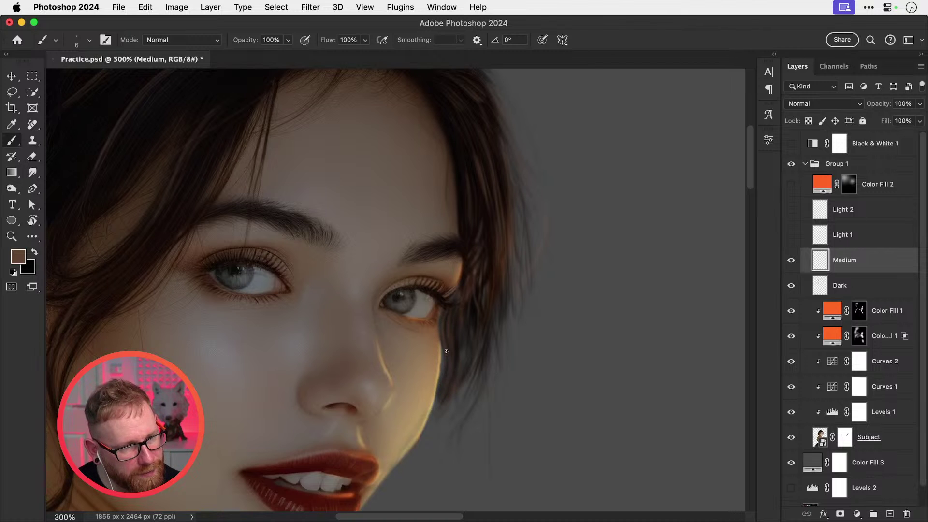
# Step: Return to the Dark layer with black and paint a fine strand at the hair tips along the far cheek
pyautogui.press('x')
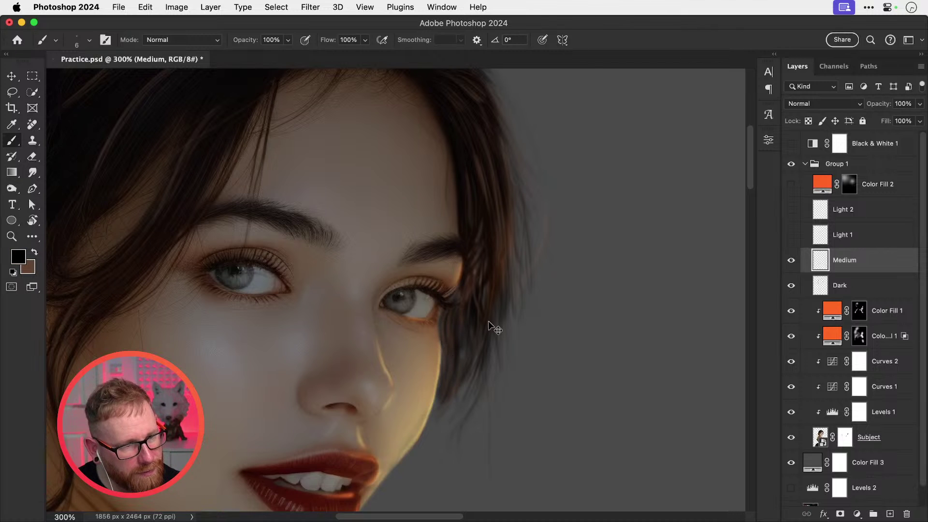
pyautogui.press('super+z')
pyautogui.click(833, 286)
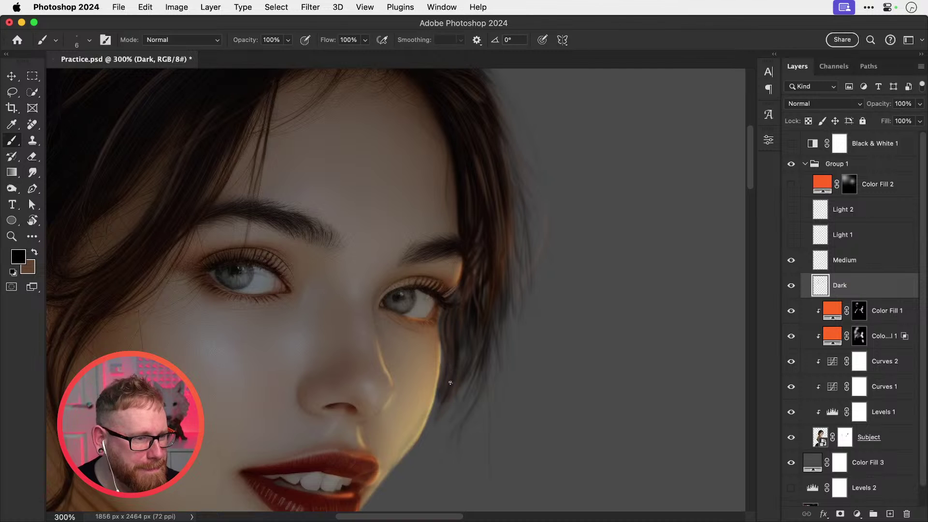
pyautogui.moveTo(440, 385); pyautogui.dragTo(417, 449)
pyautogui.press('super+z')
pyautogui.moveTo(439, 394); pyautogui.dragTo(437, 427)
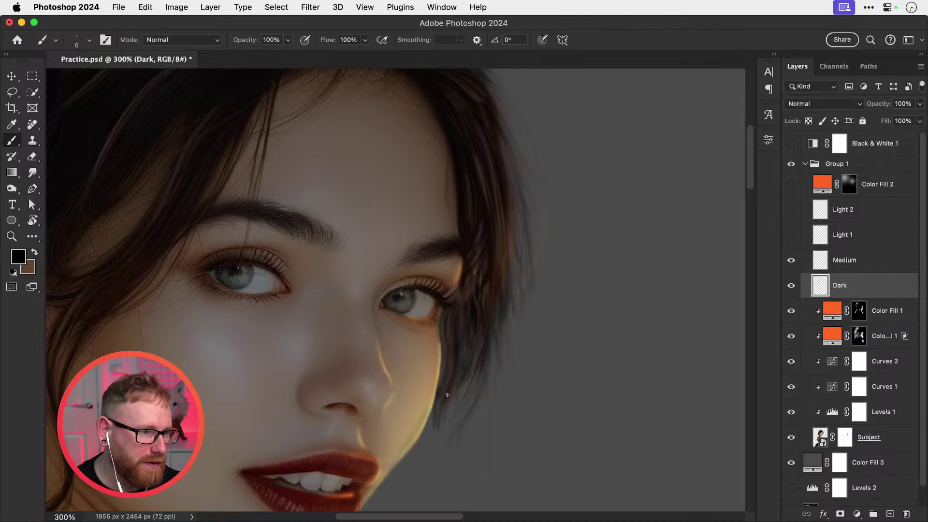
# Step: Add fine black strands along the lower and outer edges of the loose hair, and erase the overlong tips near the cheek
pyautogui.moveTo(468, 369); pyautogui.dragTo(458, 419)
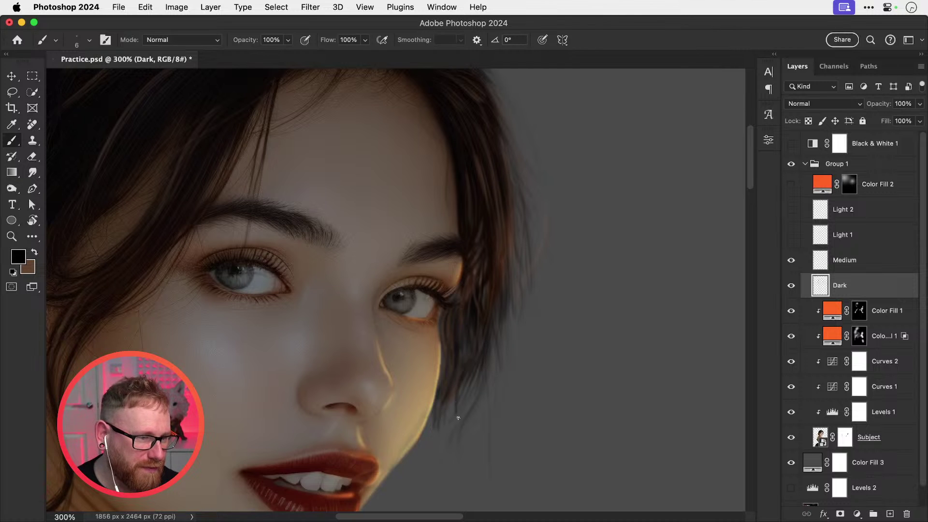
pyautogui.moveTo(499, 328); pyautogui.dragTo(498, 350)
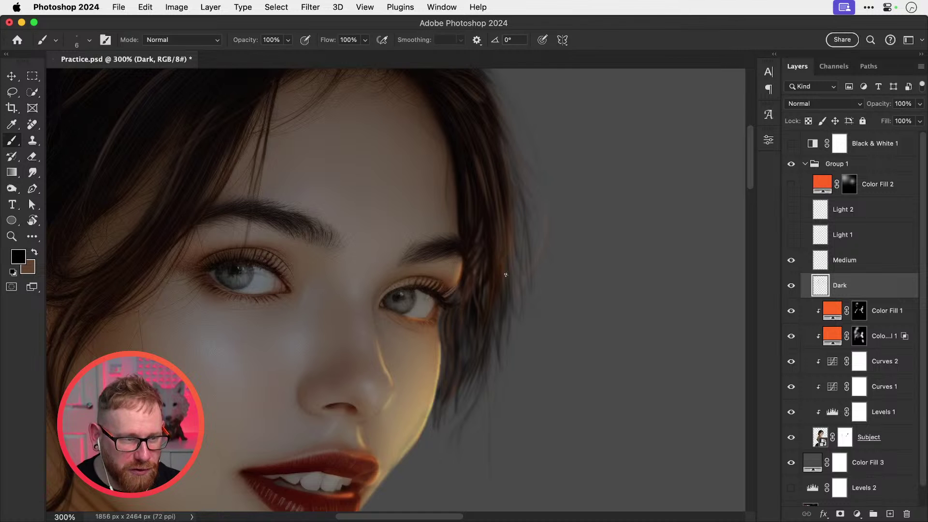
pyautogui.moveTo(511, 301); pyautogui.dragTo(507, 363)
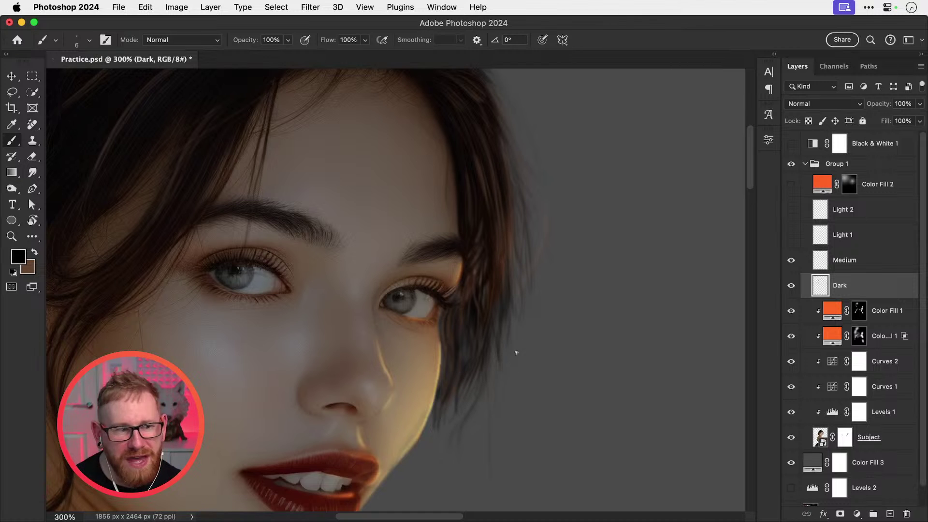
pyautogui.press('e')
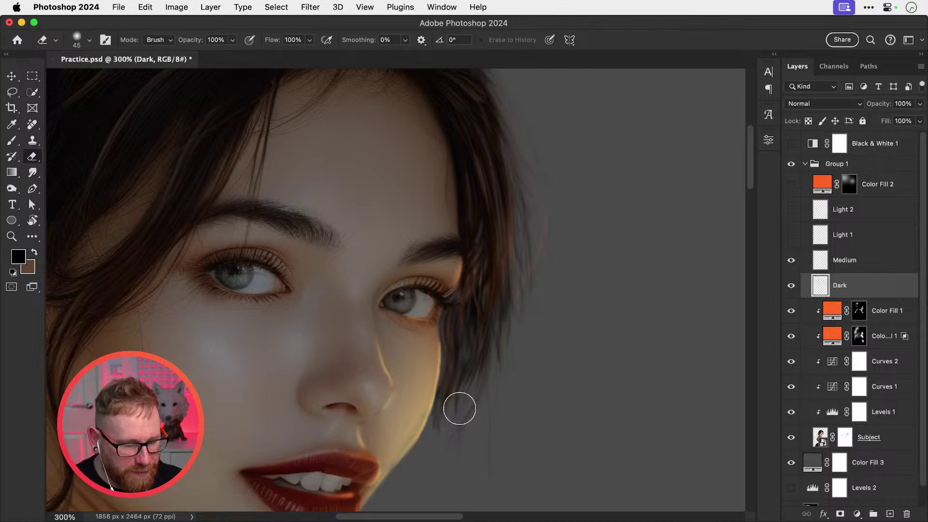
pyautogui.moveTo(436, 443); pyautogui.dragTo(472, 415)
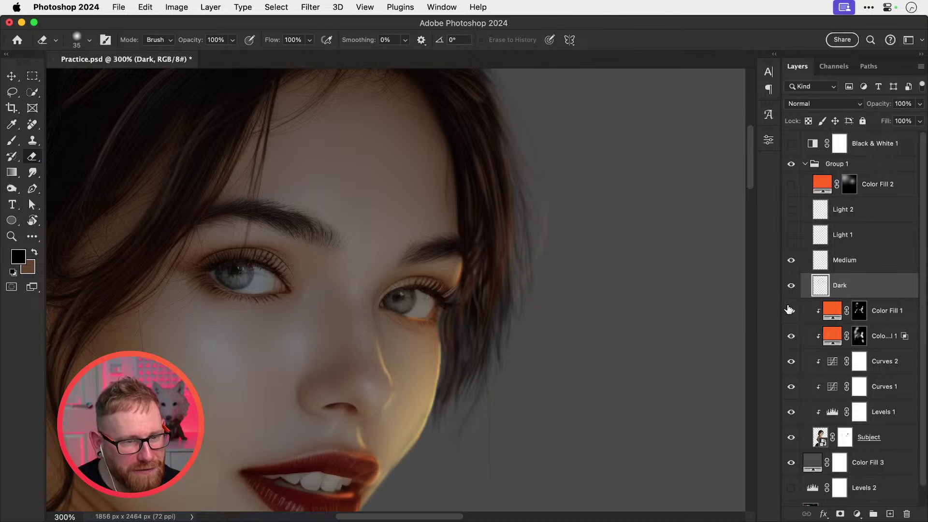
# Step: Refine the hair beside the far eye with brown strands on the Medium layer at brush size 6, then erase the excess
pyautogui.click(835, 267)
pyautogui.press('b')
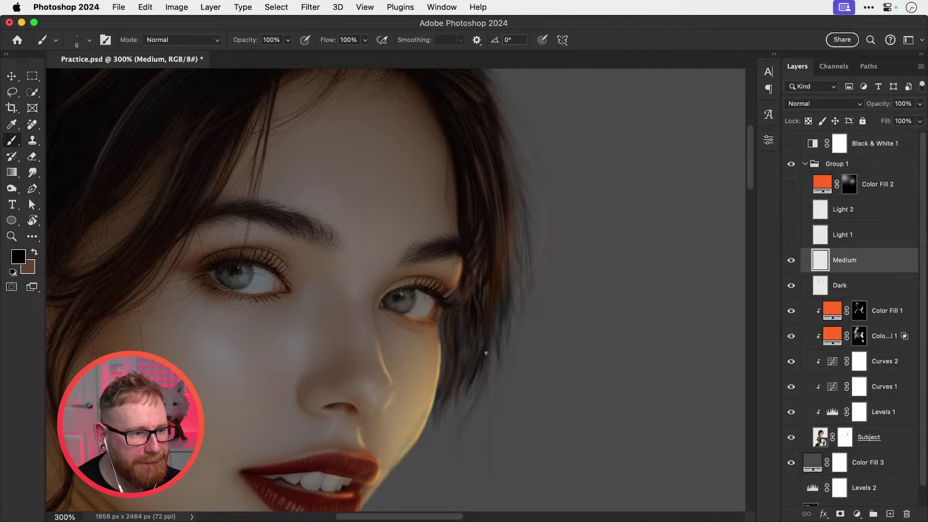
pyautogui.press('x')
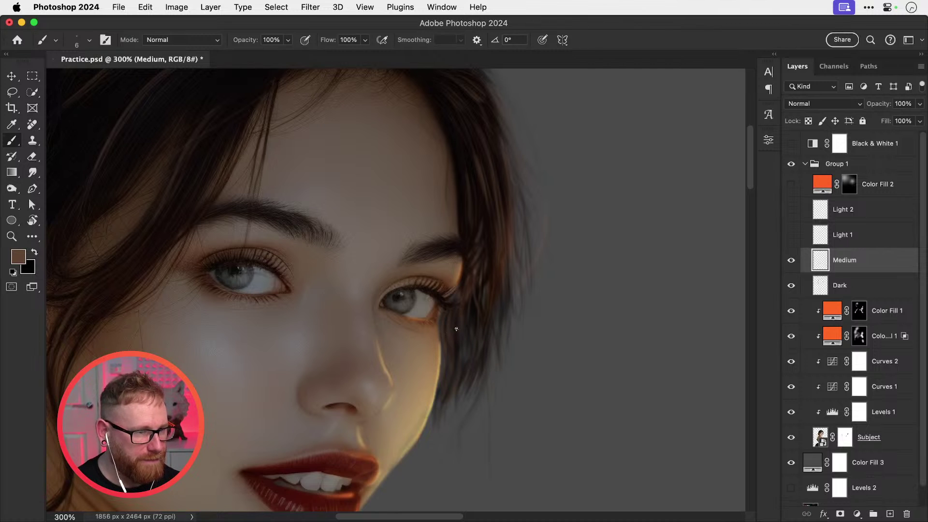
pyautogui.press('e')
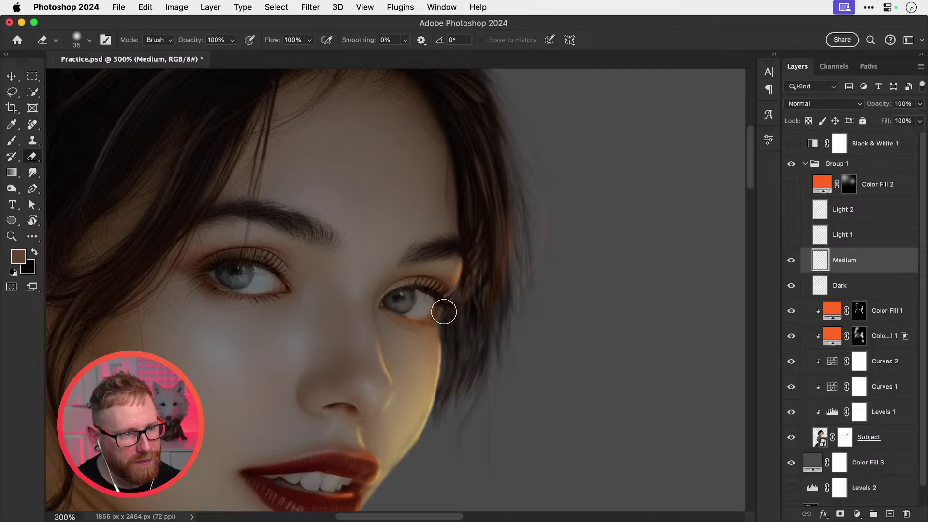
pyautogui.press('v')
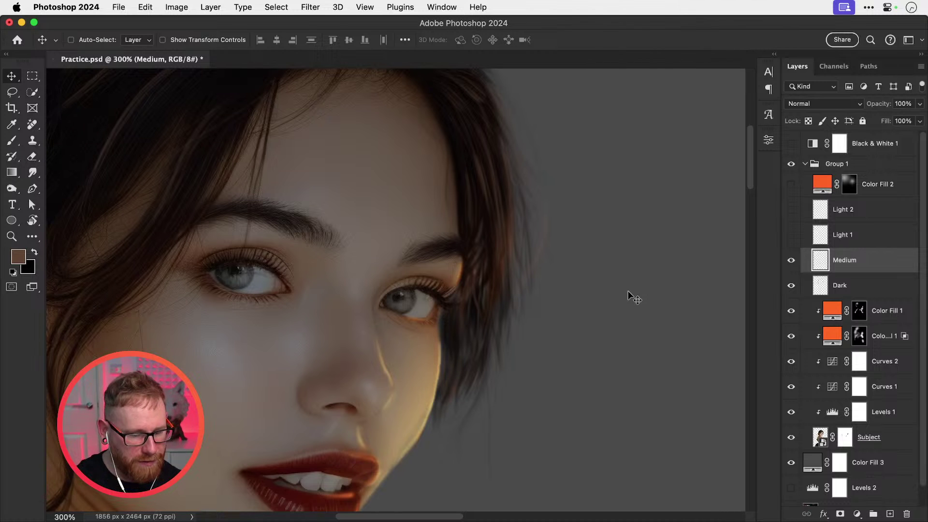
pyautogui.press('super+minus')
pyautogui.moveTo(485, 332); pyautogui.dragTo(586, 326)
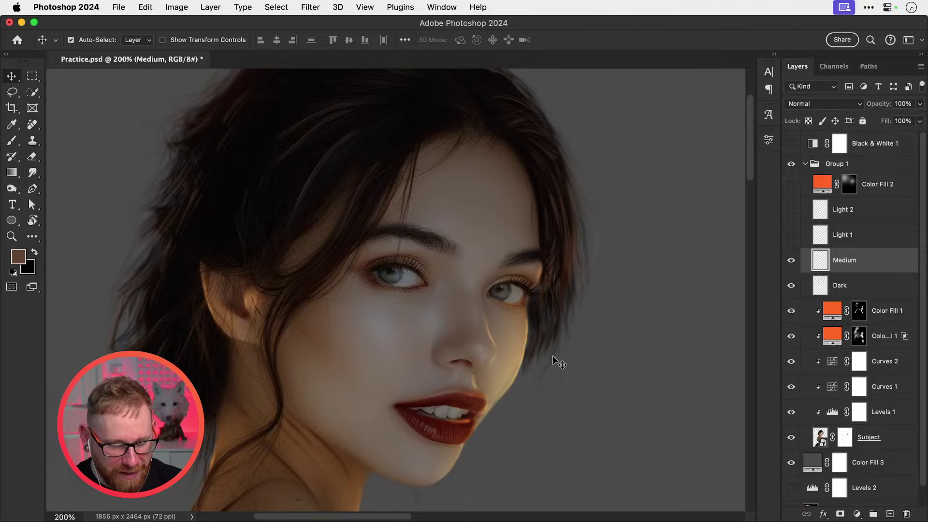
# Step: Paint black strands at the hair tips beside the far cheek on the Dark layer, trying brush size 25 and reducing it to 10
pyautogui.click(840, 292)
pyautogui.moveTo(611, 326); pyautogui.dragTo(510, 325)
pyautogui.press('x')
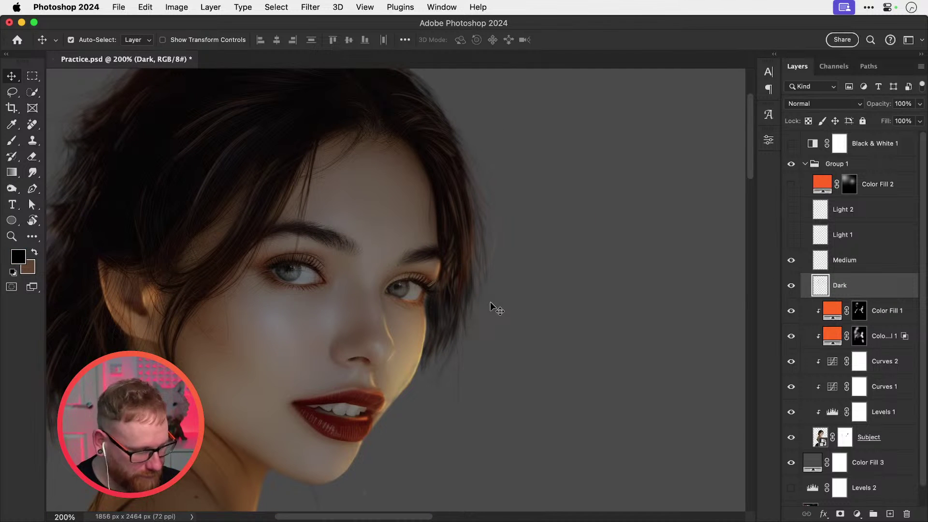
pyautogui.press('b')
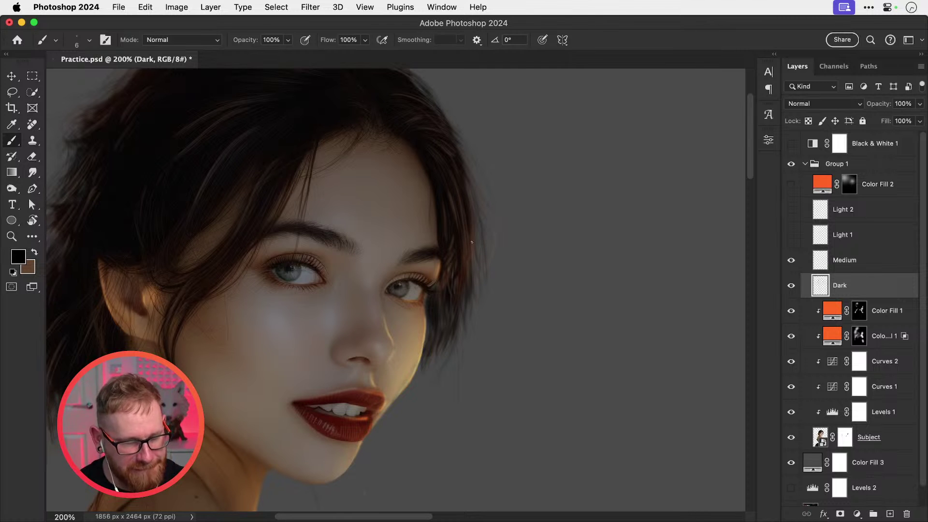
pyautogui.press(']')
pyautogui.press(']')
pyautogui.press(']')
pyautogui.press(']')
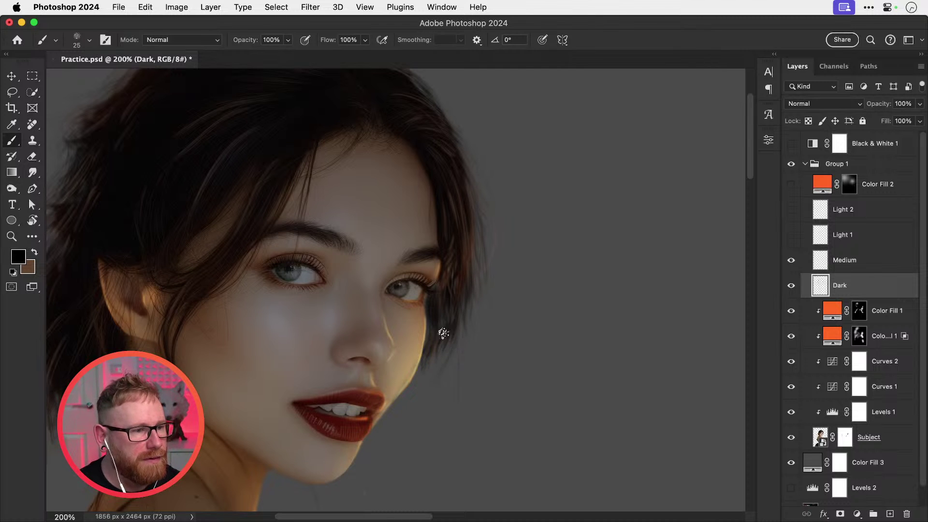
pyautogui.moveTo(441, 333); pyautogui.dragTo(441, 390)
pyautogui.press('super+z')
pyautogui.press('[')
pyautogui.press('[')
pyautogui.press('[')
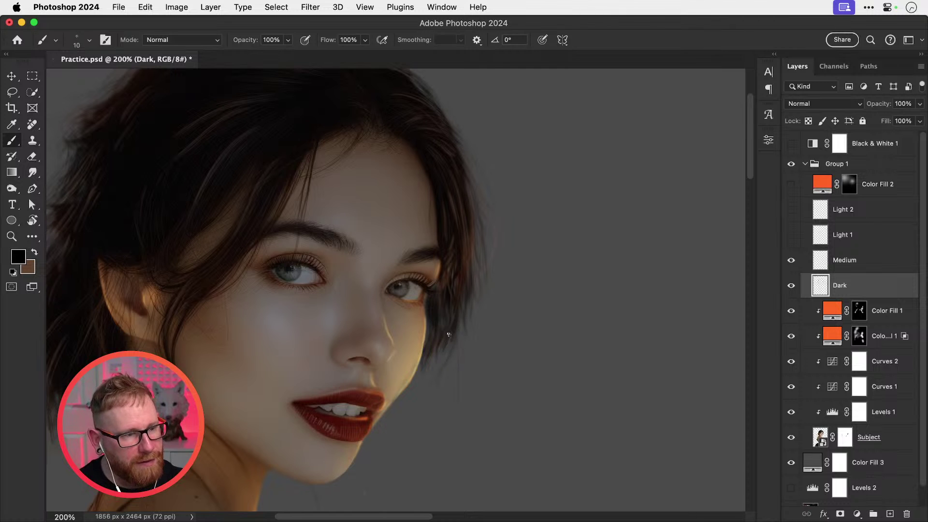
pyautogui.press('super+z')
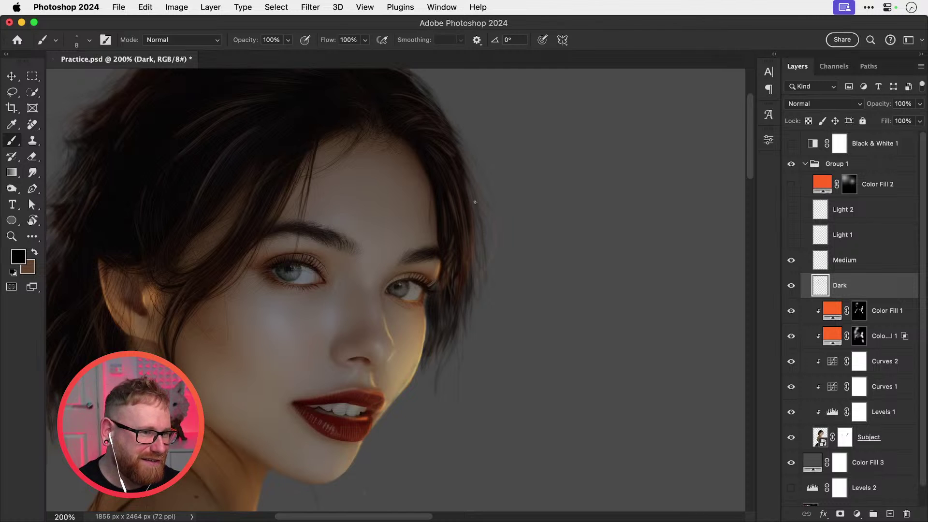
# Step: Paint fine black strands along the outer edge and lower tips of the loose hair, reducing the brush size from 8 to 3
pyautogui.moveTo(486, 254); pyautogui.dragTo(487, 295)
pyautogui.press('super+z')
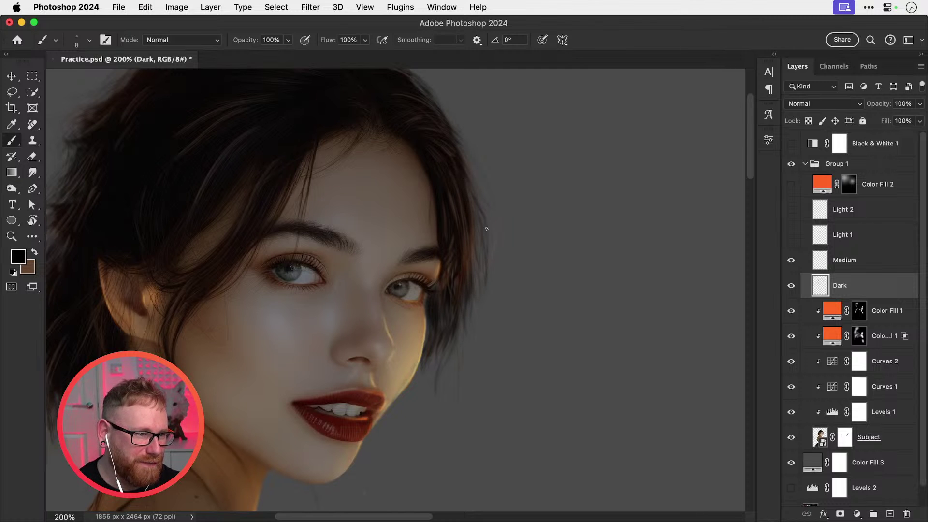
pyautogui.press('super+z')
pyautogui.moveTo(480, 237); pyautogui.dragTo(479, 296)
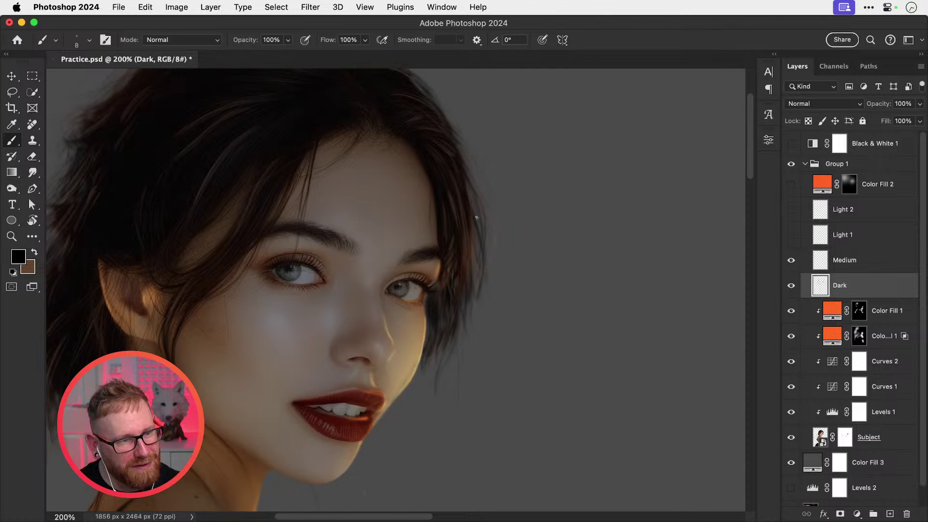
pyautogui.moveTo(477, 267); pyautogui.dragTo(472, 319)
pyautogui.moveTo(477, 261); pyautogui.dragTo(474, 338)
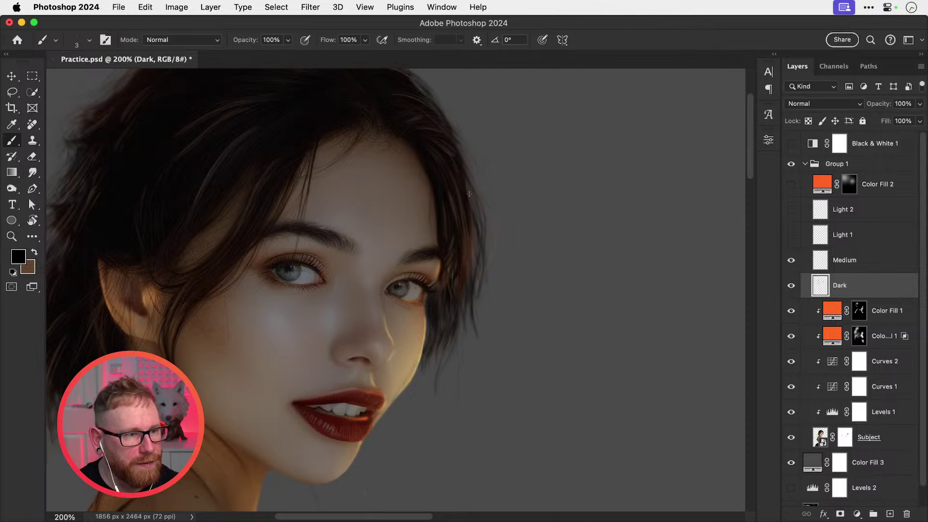
pyautogui.press('super+z')
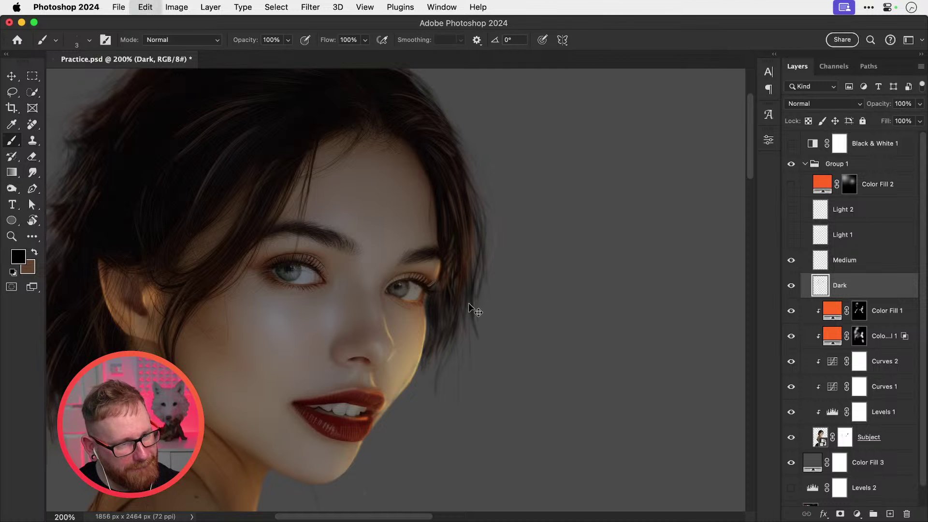
pyautogui.moveTo(470, 308); pyautogui.dragTo(470, 388)
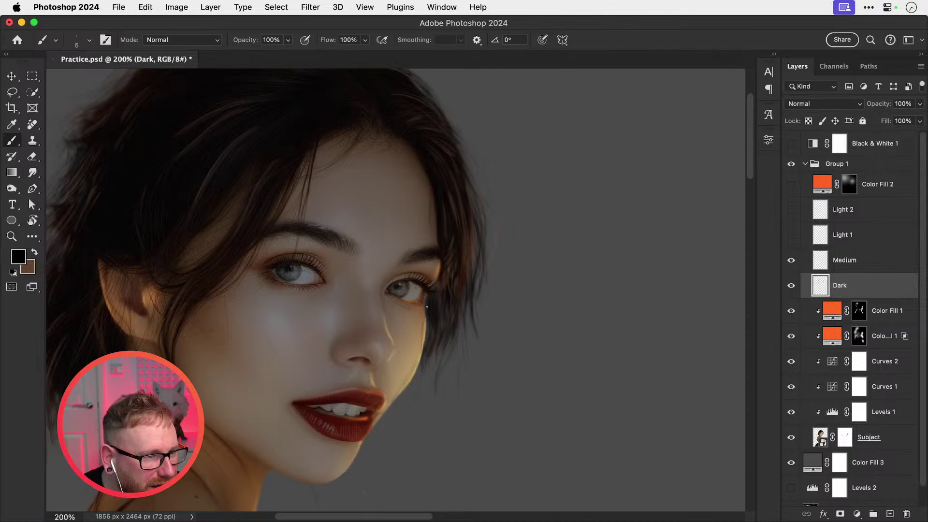
pyautogui.press('super+z')
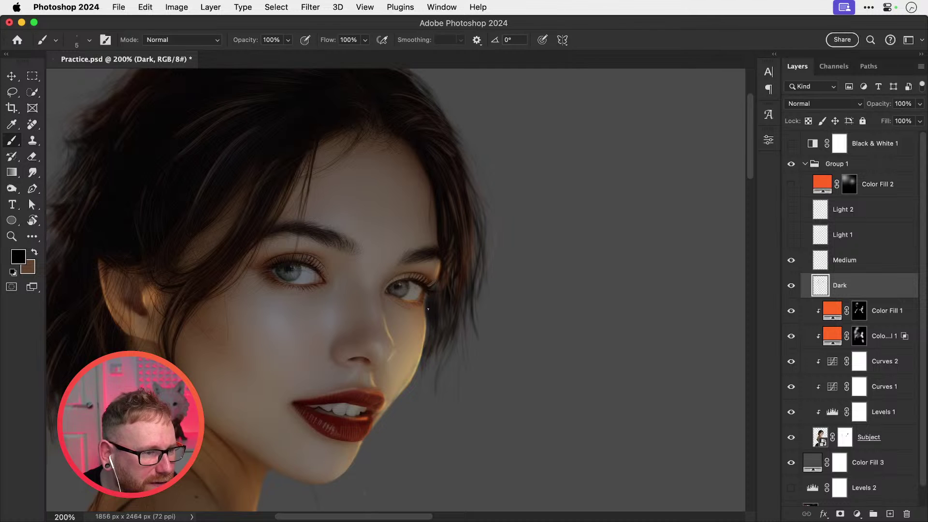
# Step: Try fine black strands at brush size 5 along the edge of the far cheek just below the eye
pyautogui.moveTo(429, 309)
pyautogui.mouseDown()
pyautogui.moveTo(427, 352)
pyautogui.moveTo(426, 304)
pyautogui.moveTo(423, 342)
pyautogui.mouseUp()
pyautogui.press('super+z')
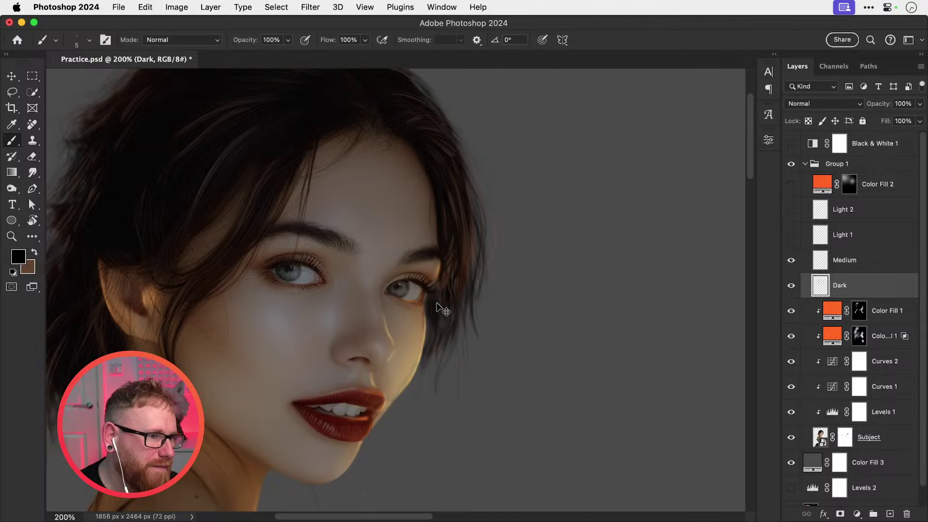
pyautogui.moveTo(442, 311); pyautogui.dragTo(497, 293)
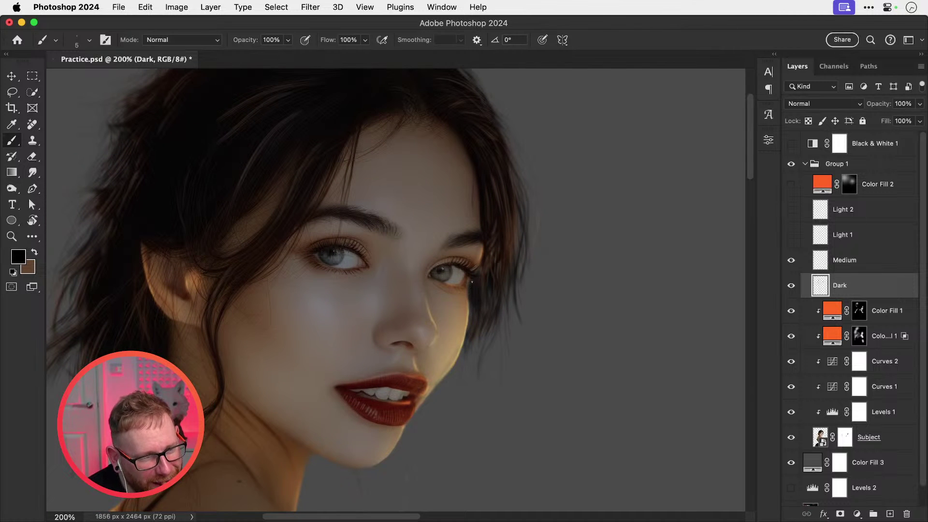
pyautogui.press('super+z')
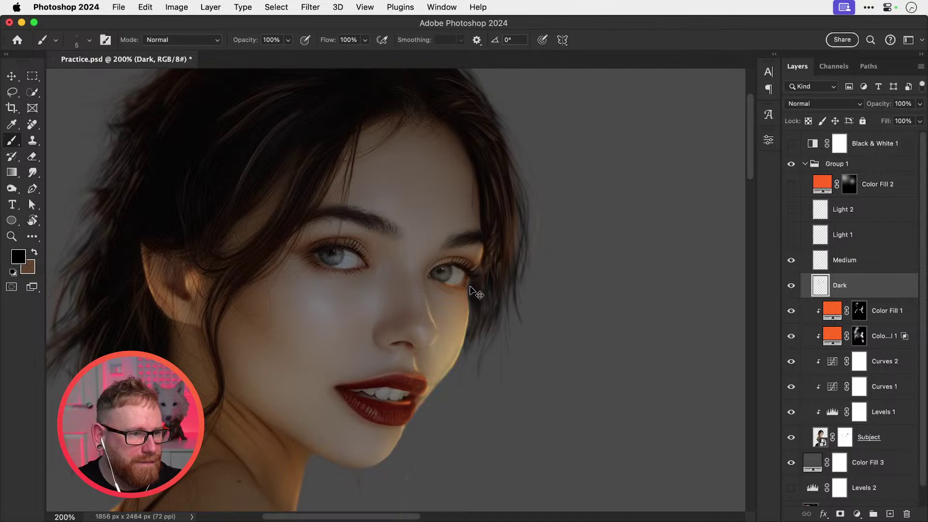
pyautogui.moveTo(468, 296); pyautogui.dragTo(467, 325)
pyautogui.press('super+z')
pyautogui.press('super+z')
pyautogui.moveTo(468, 289); pyautogui.dragTo(464, 332)
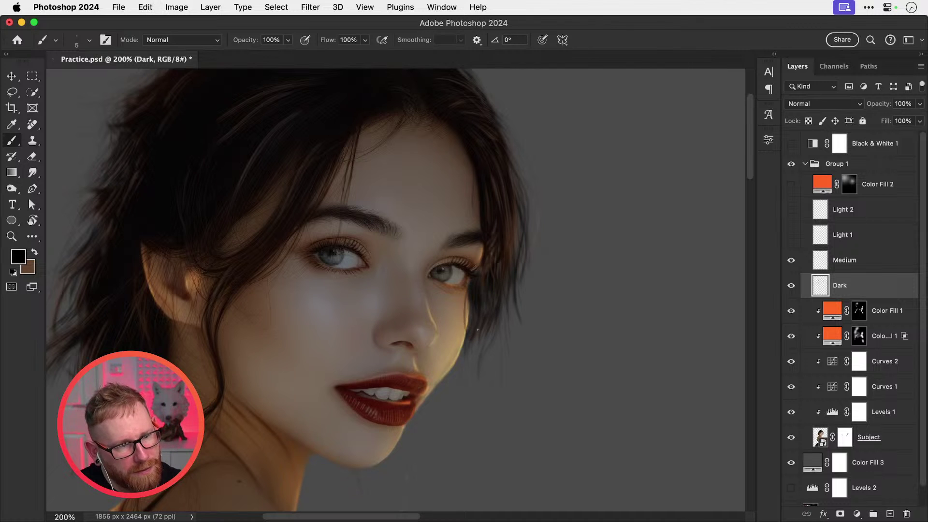
pyautogui.press('super+z')
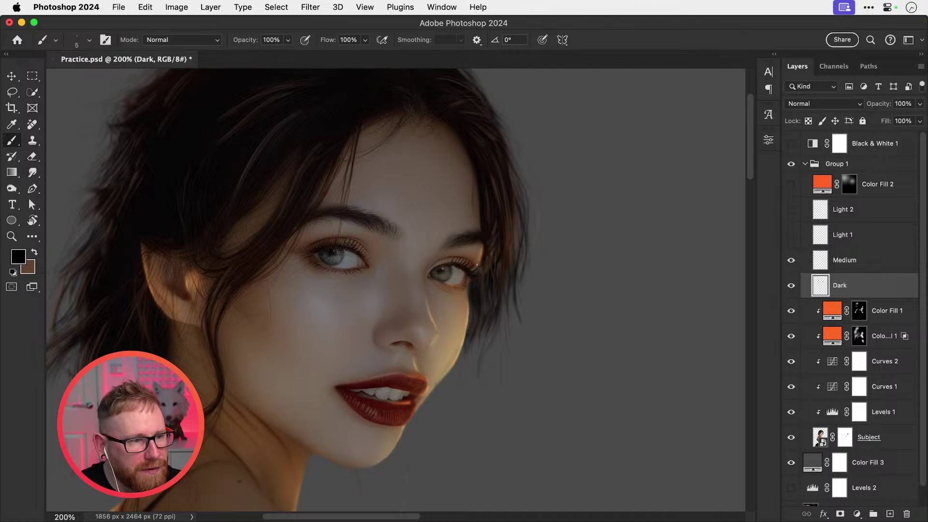
pyautogui.press('super+z')
# Step: Paint a fine black strand hanging down from the loose hair tips beside the far cheek
pyautogui.moveTo(483, 250); pyautogui.dragTo(480, 261)
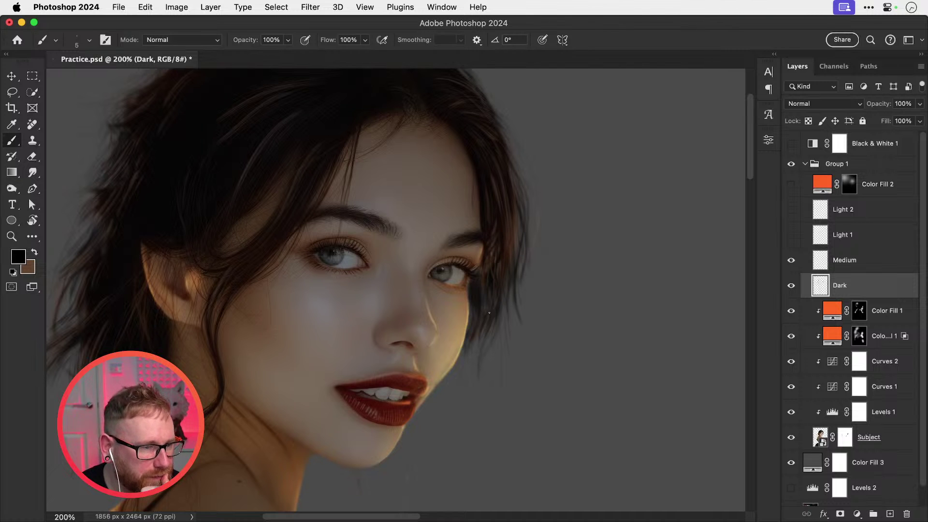
pyautogui.moveTo(478, 354); pyautogui.dragTo(473, 382)
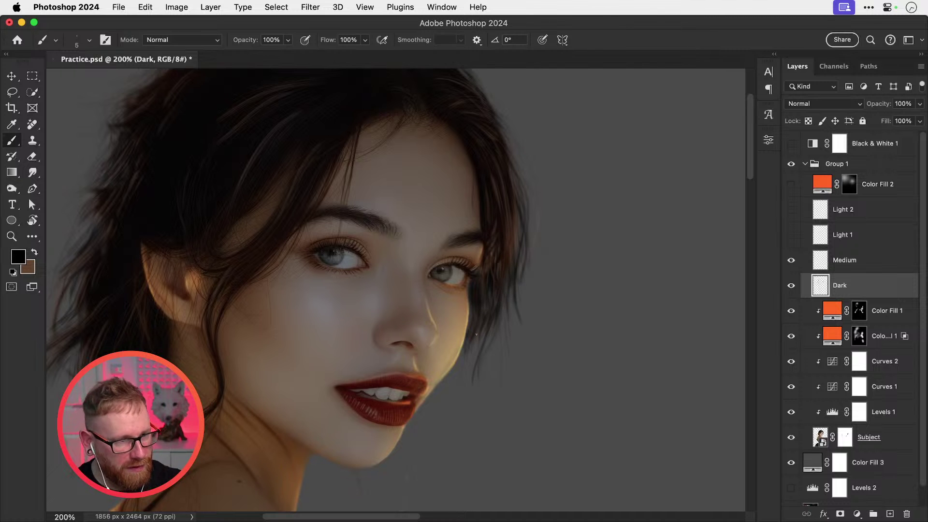
pyautogui.press('super+z')
pyautogui.moveTo(480, 349); pyautogui.dragTo(480, 390)
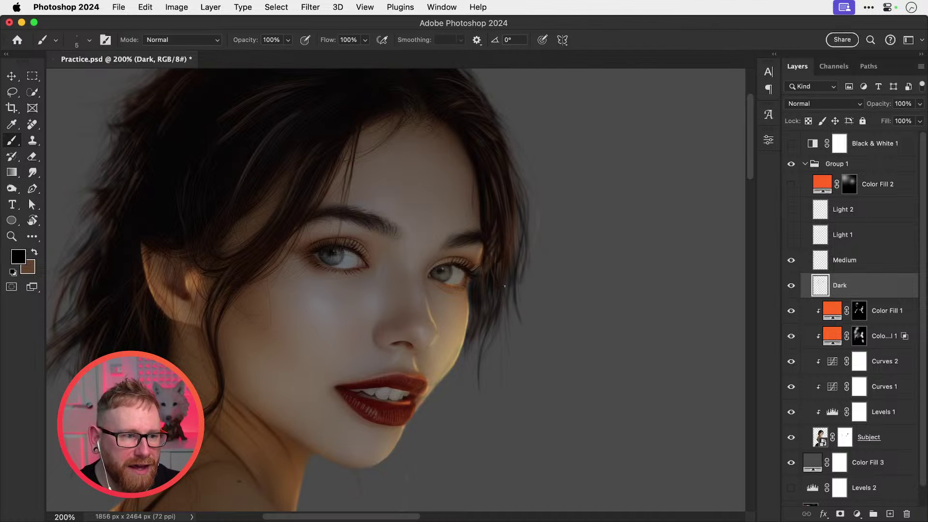
# Step: Try extra wispy black strands below the outer part of the loose hair and undo them
pyautogui.press('super+z')
pyautogui.moveTo(507, 305); pyautogui.dragTo(508, 352)
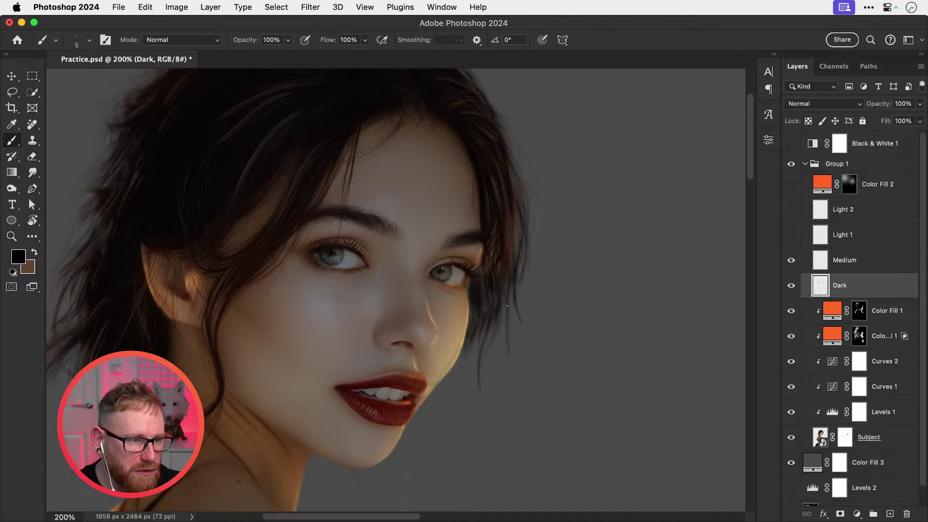
pyautogui.press('super+z')
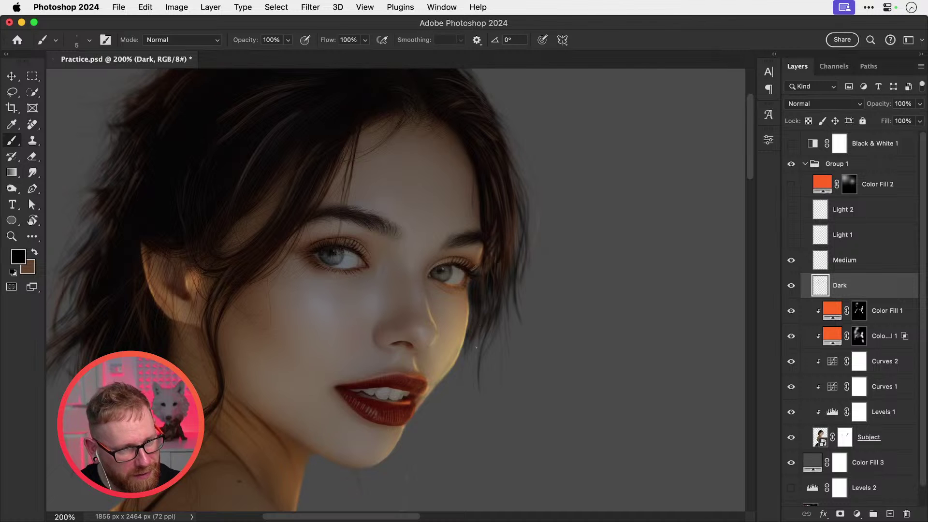
pyautogui.moveTo(558, 354)
pyautogui.mouseDown()
pyautogui.moveTo(604, 350)
pyautogui.moveTo(570, 406)
pyautogui.moveTo(583, 376)
pyautogui.moveTo(584, 401)
pyautogui.mouseUp()
pyautogui.press('super+z')
pyautogui.press('super+z')
pyautogui.press('super+z')
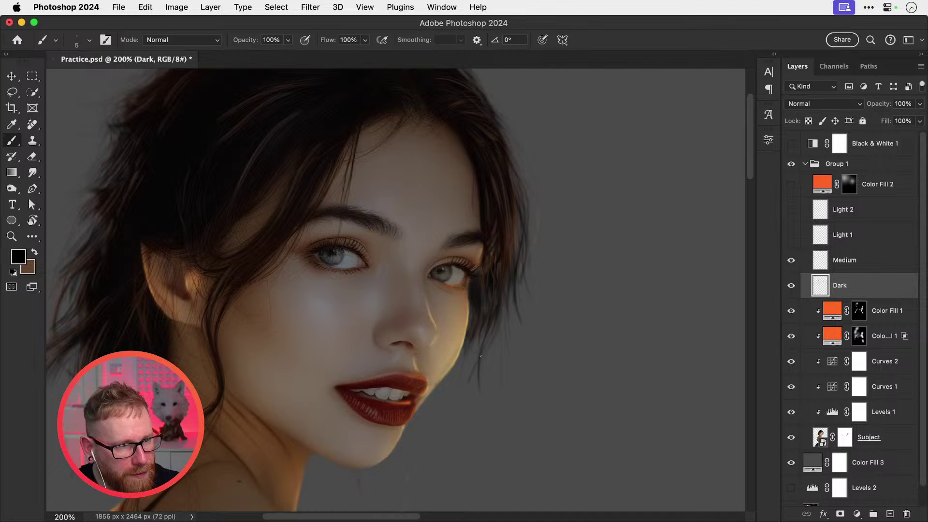
# Step: Try more fine black strands from the inner hair down past the tips near the far cheek, undoing each attempt
pyautogui.press('super+z')
pyautogui.moveTo(476, 353); pyautogui.dragTo(470, 374)
pyautogui.press('super+z')
pyautogui.moveTo(492, 329); pyautogui.dragTo(478, 390)
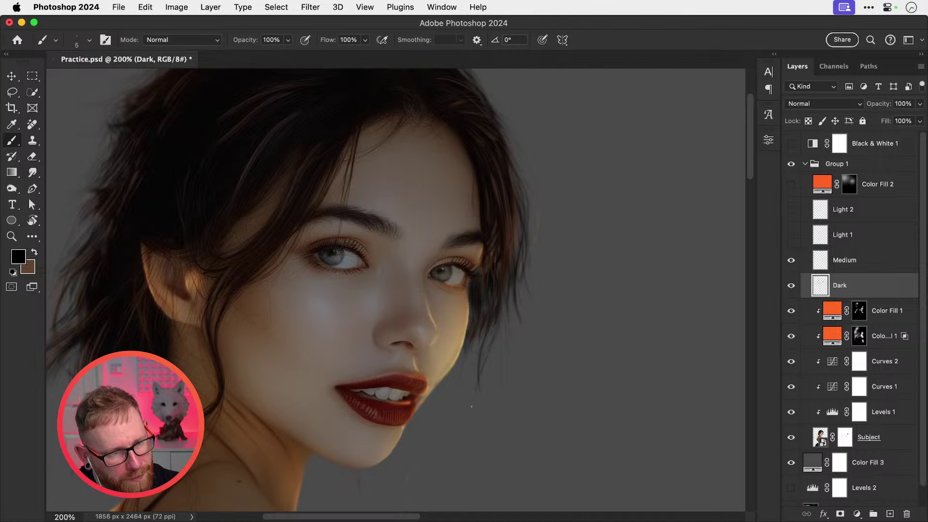
pyautogui.press('super+z')
pyautogui.press('super+z')
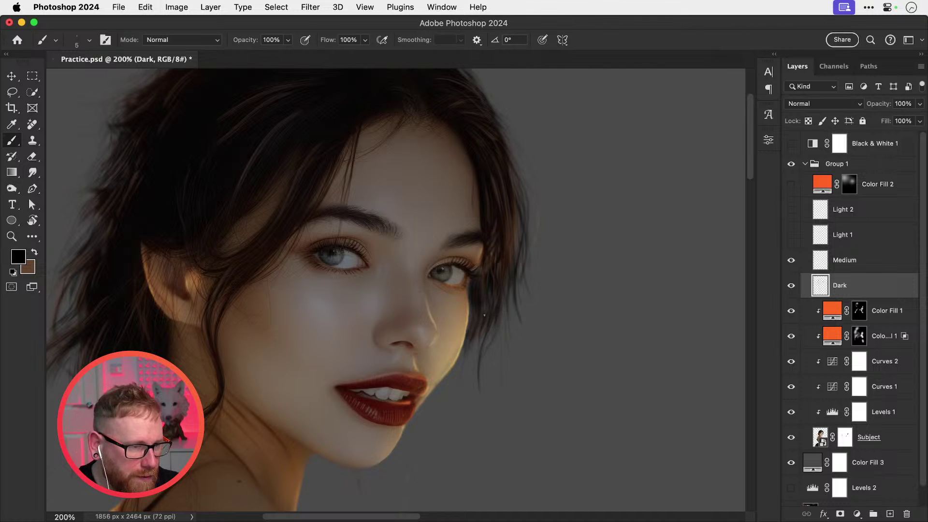
pyautogui.press('super+z')
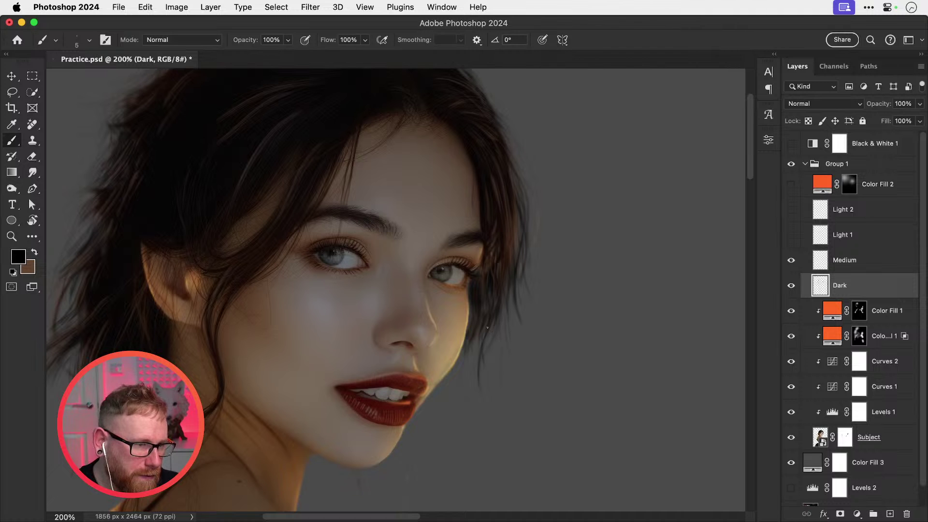
pyautogui.press('super+z')
pyautogui.press('super+z')
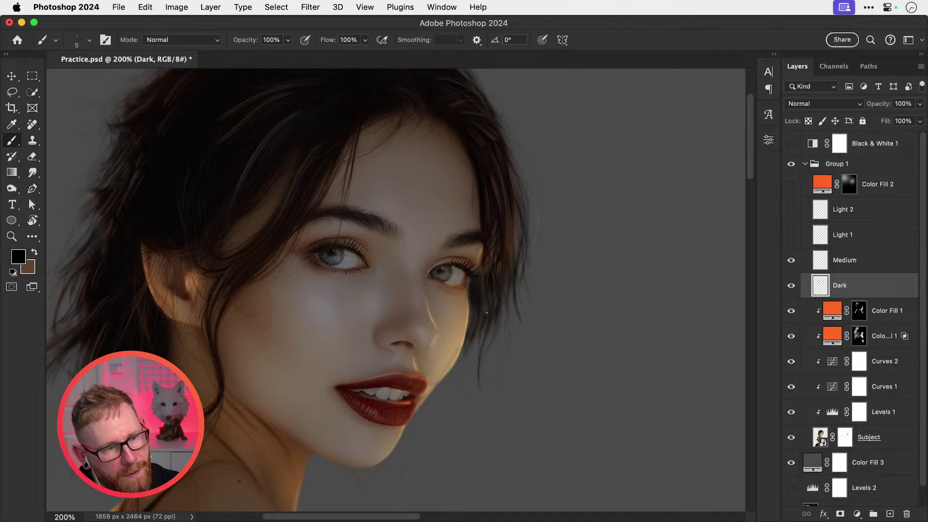
pyautogui.moveTo(484, 309); pyautogui.dragTo(468, 369)
pyautogui.press('super+z')
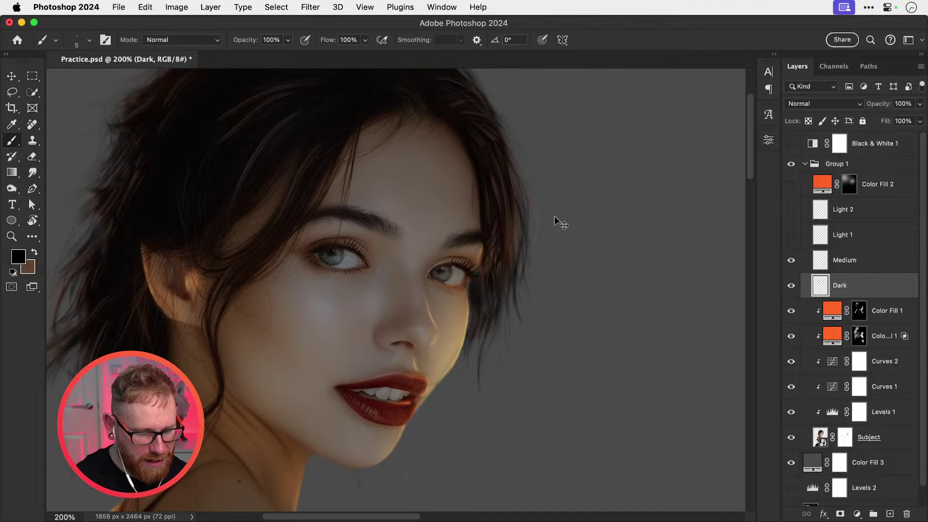
# Step: Review the whole portrait and the area beneath the chin, hiding and showing the Subject layer for comparison
pyautogui.press('super+minus')
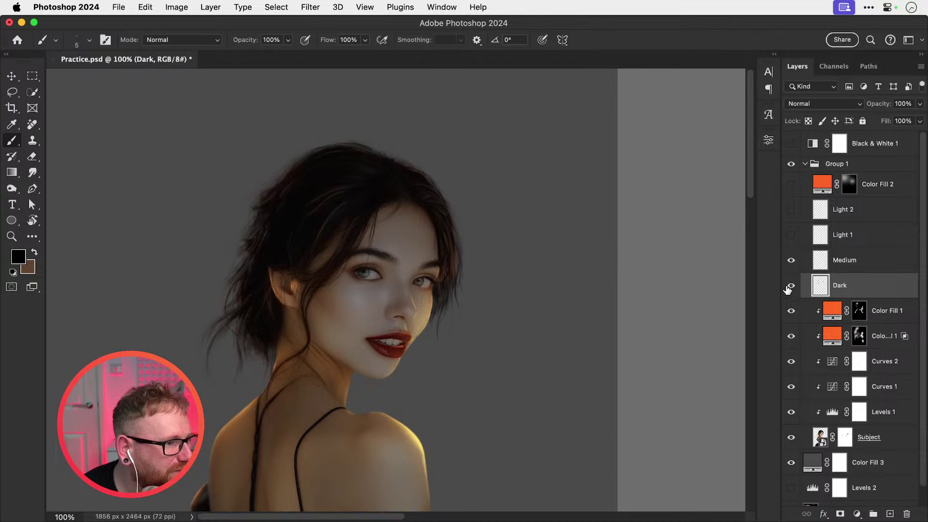
pyautogui.press('z')
pyautogui.click(398, 394)
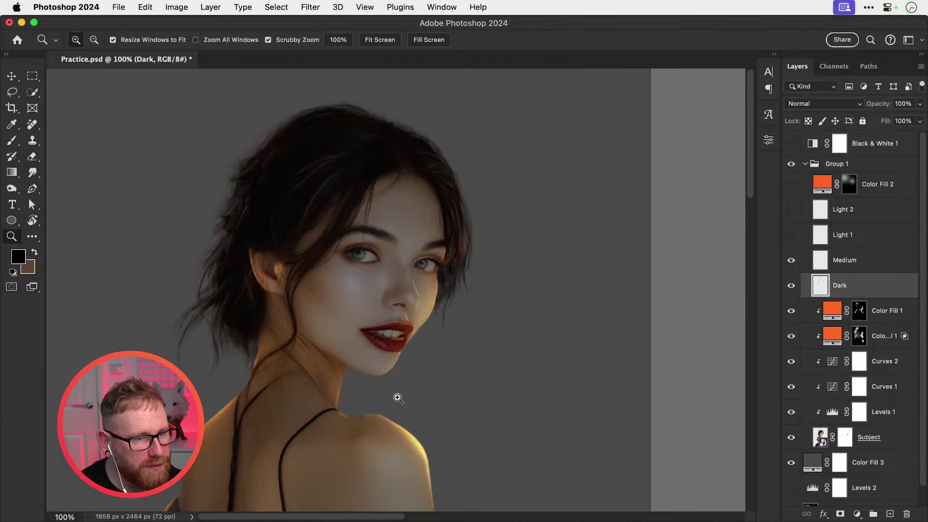
pyautogui.click(792, 437)
pyautogui.click(792, 437)
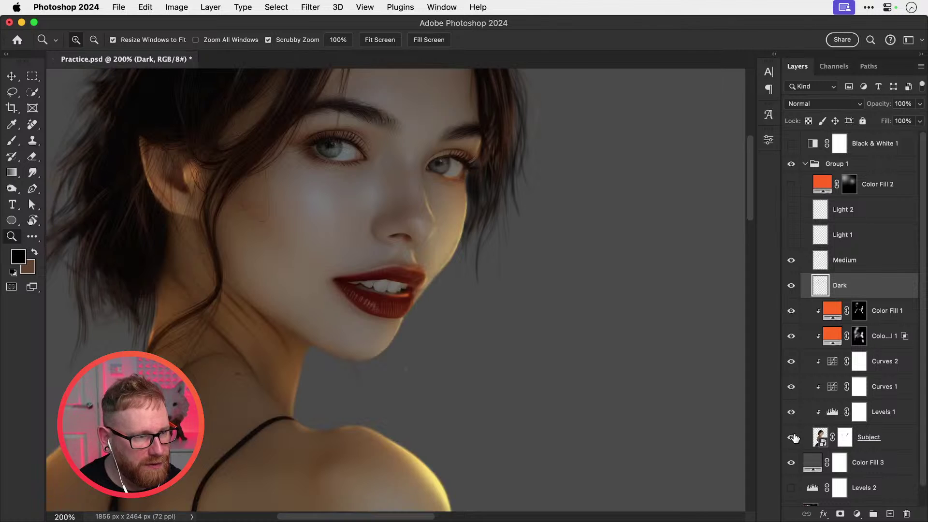
# Step: Mask out the faint stray marks beneath the chin on the Subject layer's mask with a size 15 black brush
pyautogui.click(844, 438)
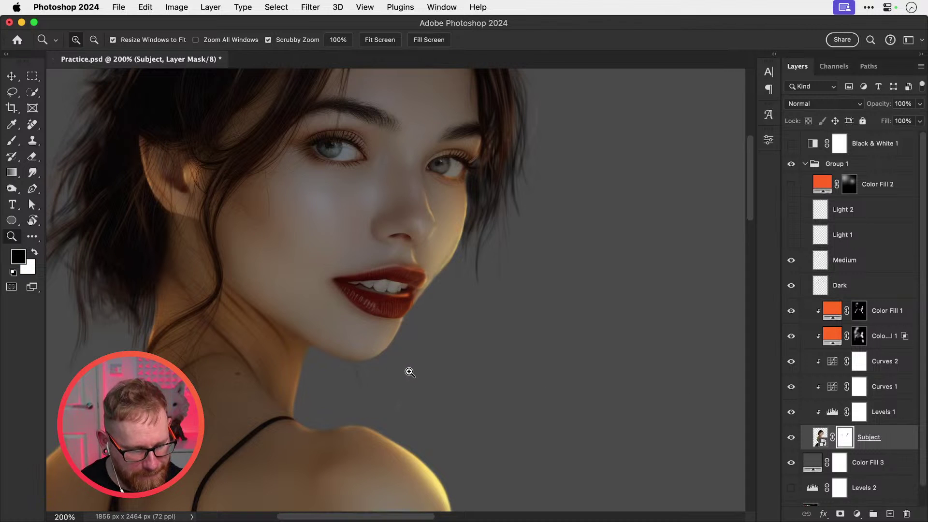
pyautogui.press('b')
pyautogui.press('XF86AudioRaiseVolume')
pyautogui.press('XF86AudioRaiseVolume')
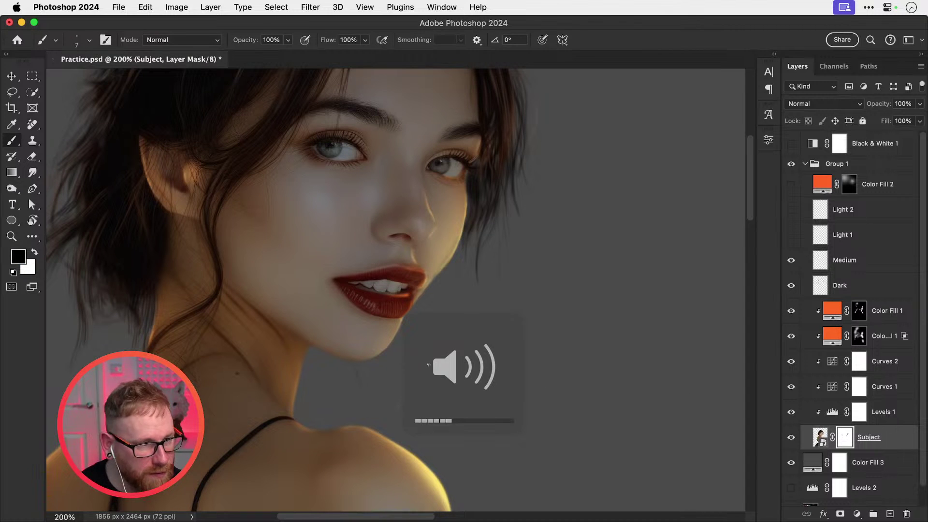
pyautogui.press(']')
pyautogui.press(']')
pyautogui.press(']')
pyautogui.press(']')
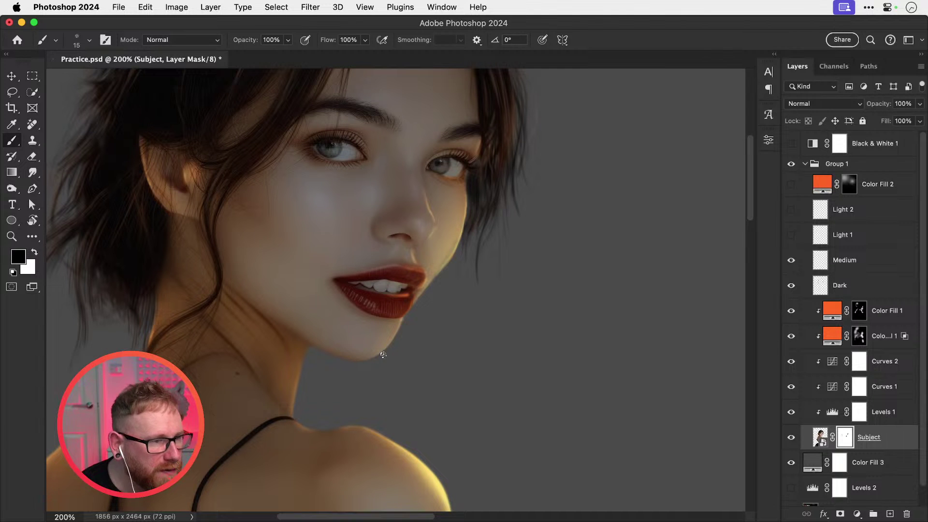
# Step: Show the Light 1 and Light 2 layers and compare the hair with Light 2 hidden and shown
pyautogui.moveTo(488, 301)
pyautogui.mouseDown()
pyautogui.moveTo(572, 360)
pyautogui.moveTo(606, 399)
pyautogui.mouseUp()
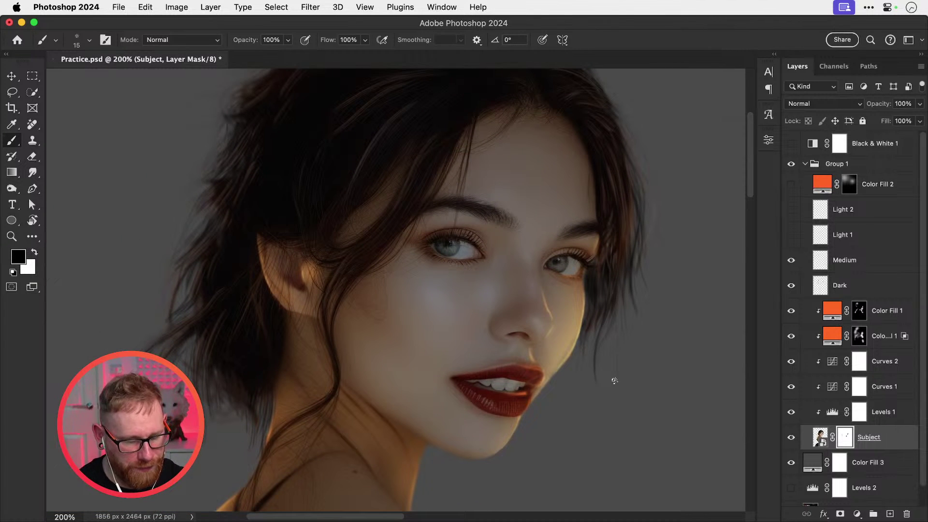
pyautogui.press('super+minus')
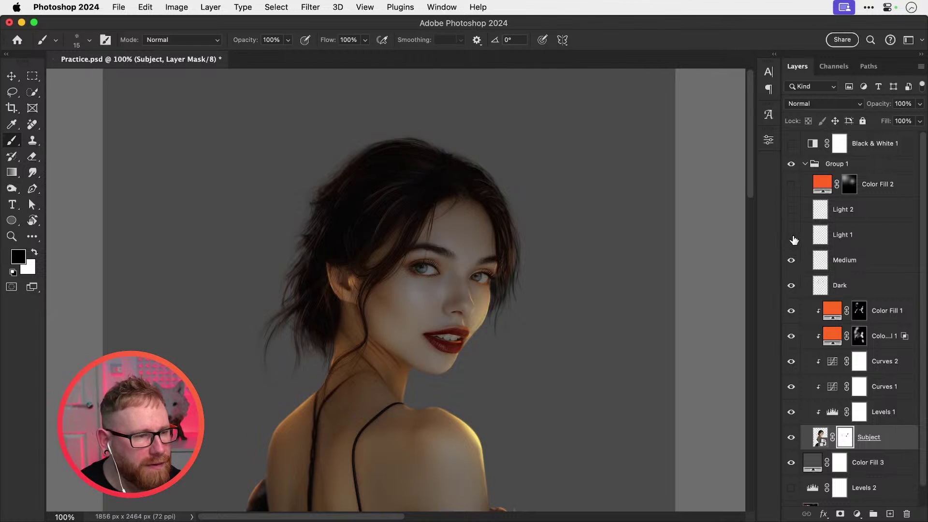
pyautogui.click(793, 235)
pyautogui.click(792, 211)
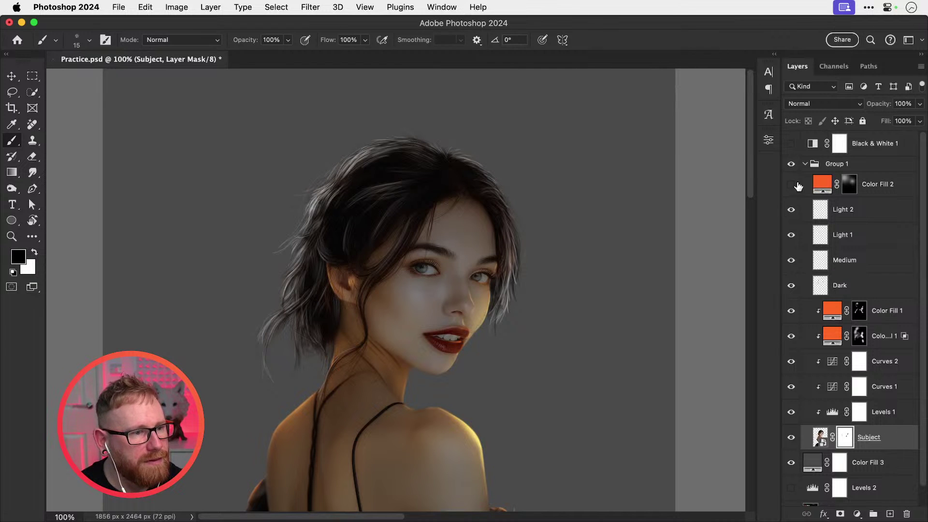
pyautogui.click(843, 231)
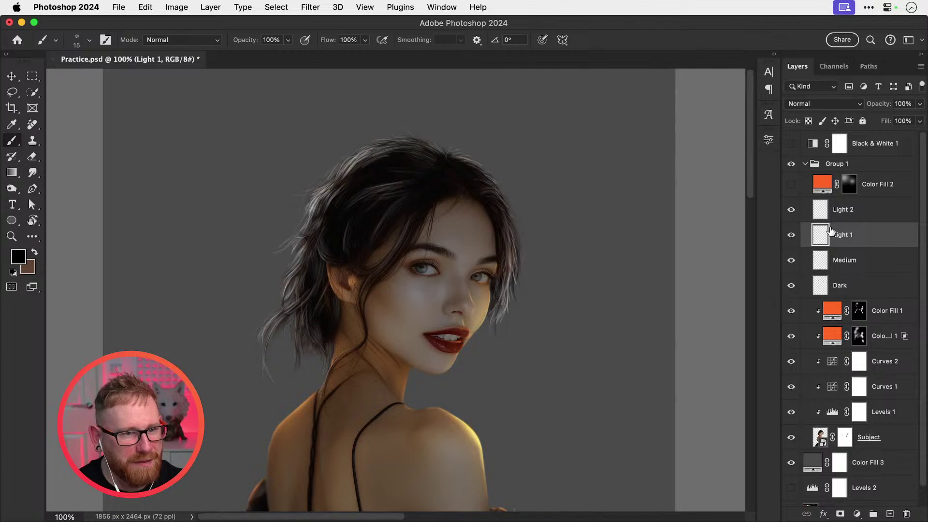
pyautogui.click(790, 212)
pyautogui.click(790, 212)
# Step: Erase light strands from the inner hair beside the far cheek on the Light 2 layer with a size 35 eraser
pyautogui.press('z')
pyautogui.click(514, 307)
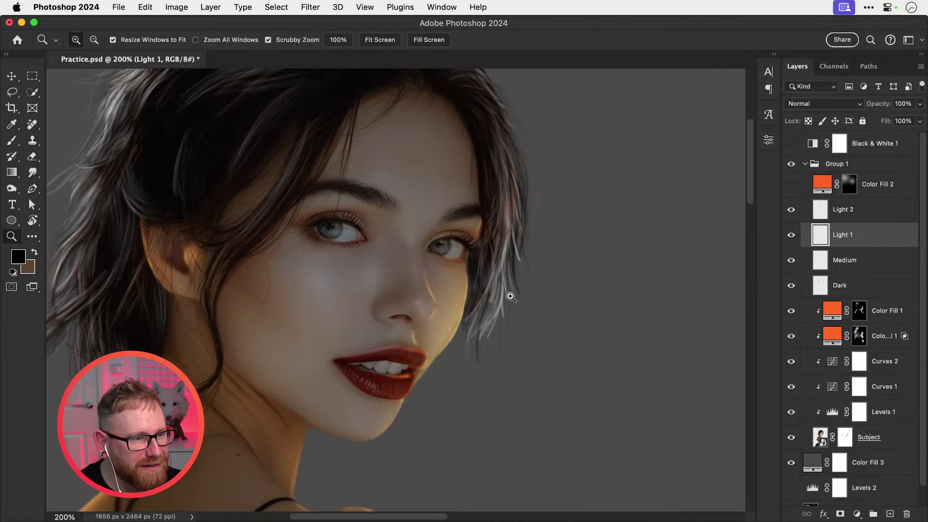
pyautogui.click(511, 297)
pyautogui.press('e')
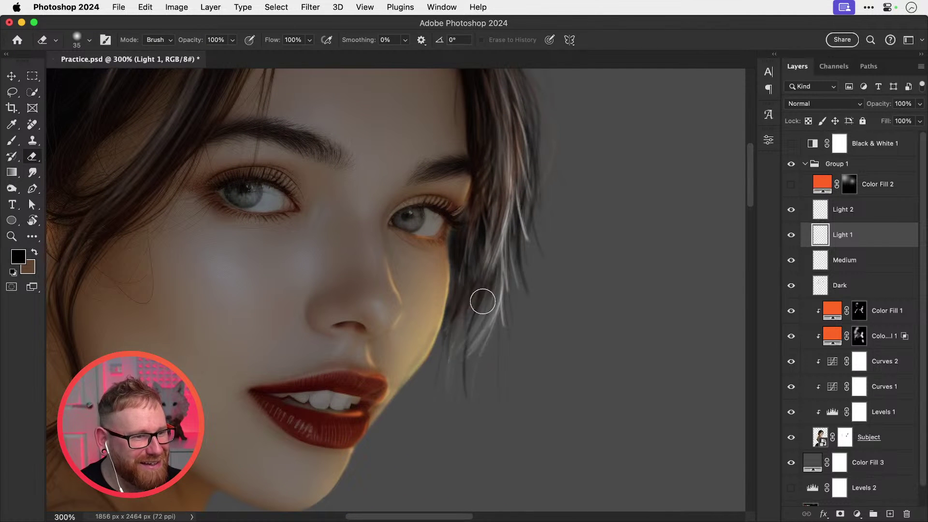
pyautogui.click(837, 212)
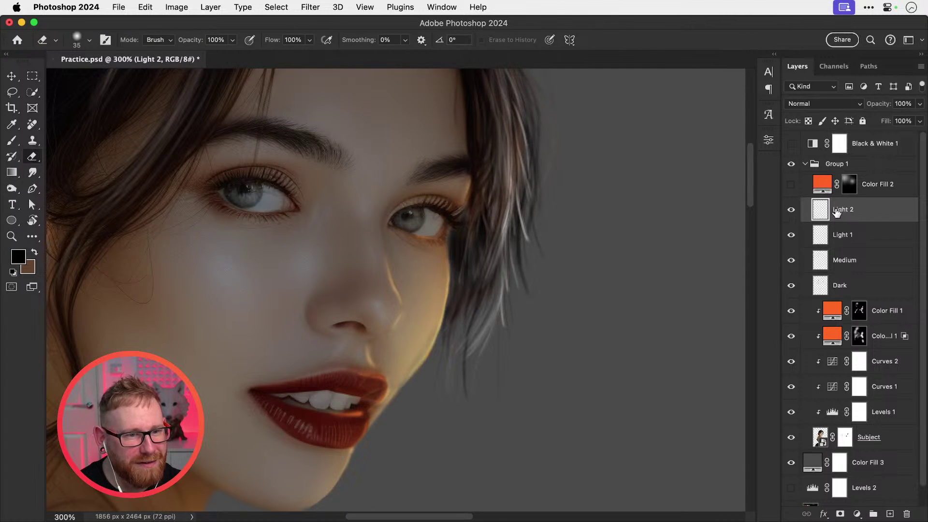
pyautogui.click(790, 216)
pyautogui.click(790, 215)
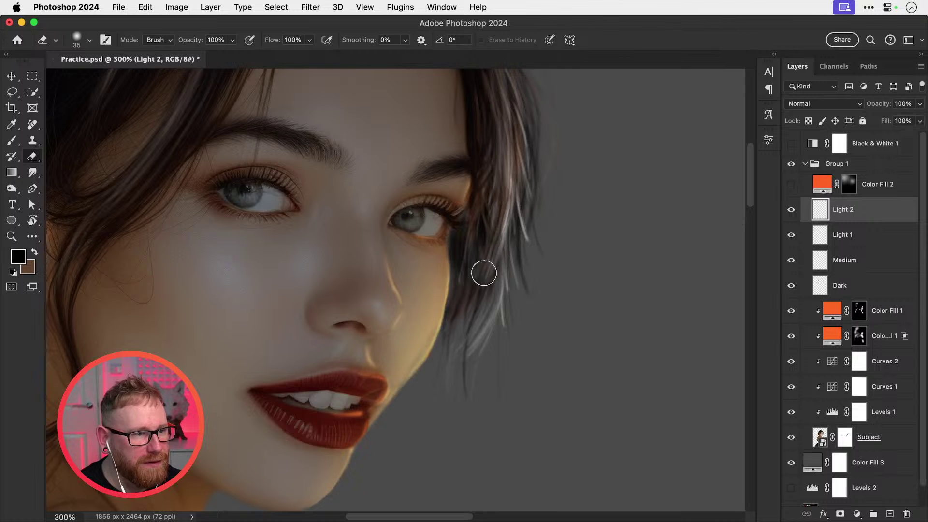
pyautogui.moveTo(484, 274)
pyautogui.mouseDown()
pyautogui.moveTo(491, 219)
pyautogui.moveTo(462, 328)
pyautogui.moveTo(478, 260)
pyautogui.mouseUp()
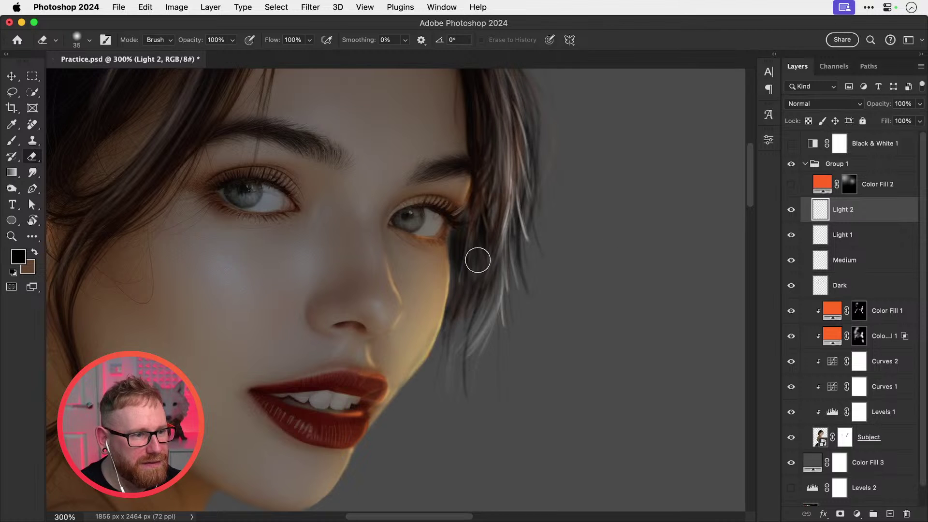
# Step: Switch to the Brush with white paint on the Light 1 layer and try thicker highlight strands beside the far cheek, undoing them
pyautogui.press('super+minus')
pyautogui.press('super+minus')
pyautogui.press('v')
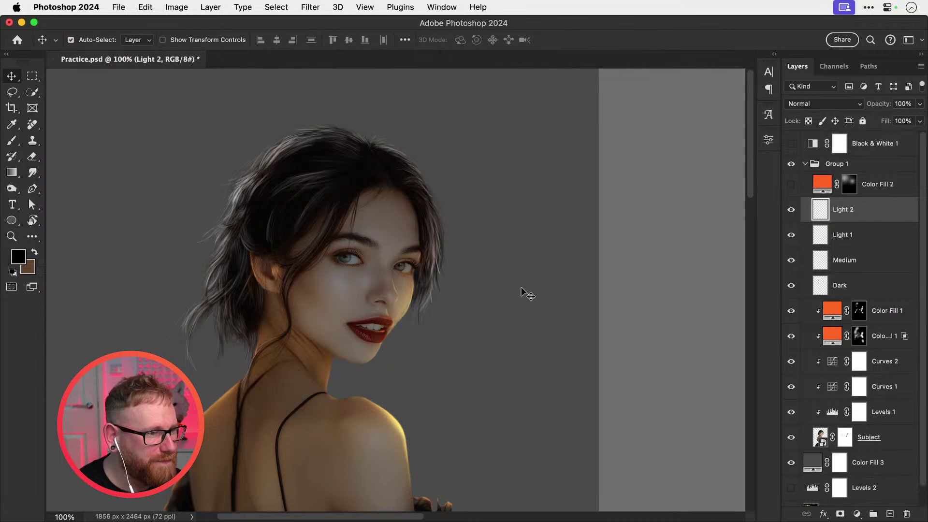
pyautogui.press('z')
pyautogui.click(429, 291)
pyautogui.click(430, 291)
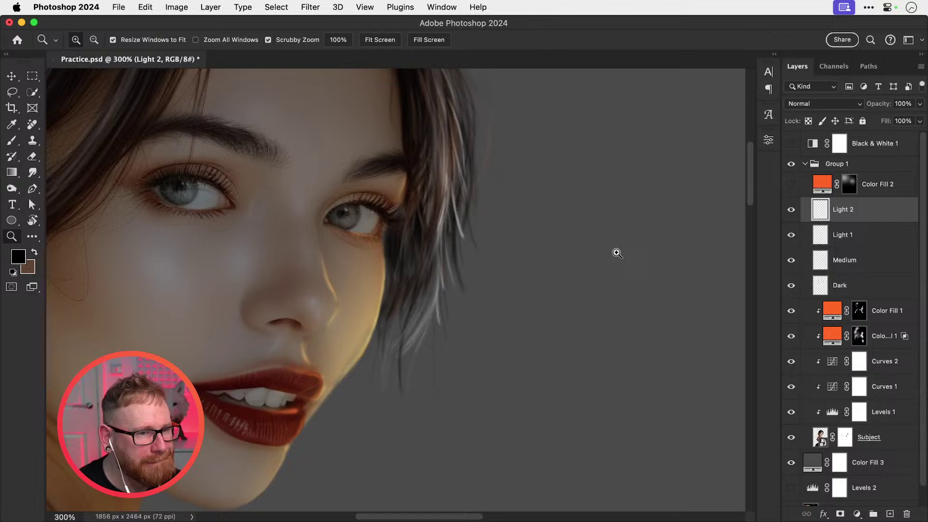
pyautogui.click(846, 237)
pyautogui.press('x')
pyautogui.press('b')
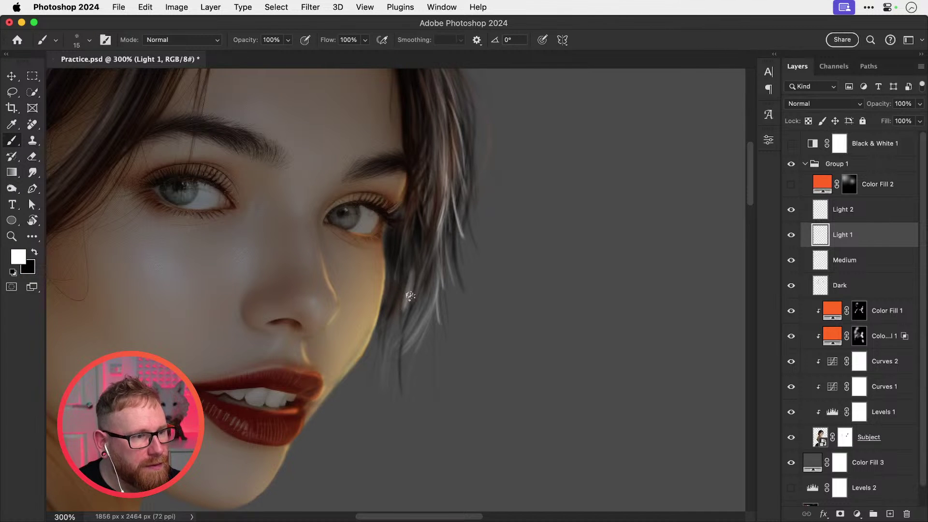
pyautogui.press('super+z')
pyautogui.press('[')
pyautogui.press('[')
pyautogui.press('[')
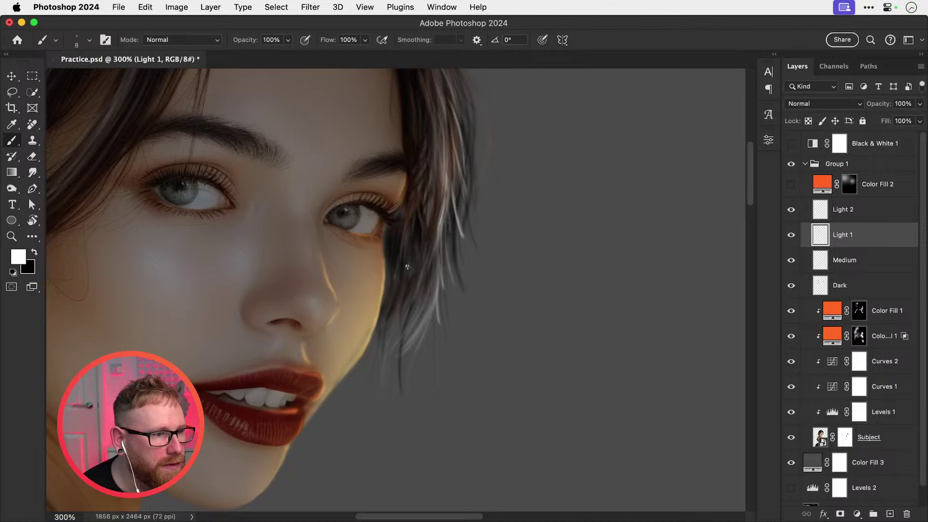
pyautogui.moveTo(389, 336); pyautogui.dragTo(400, 294)
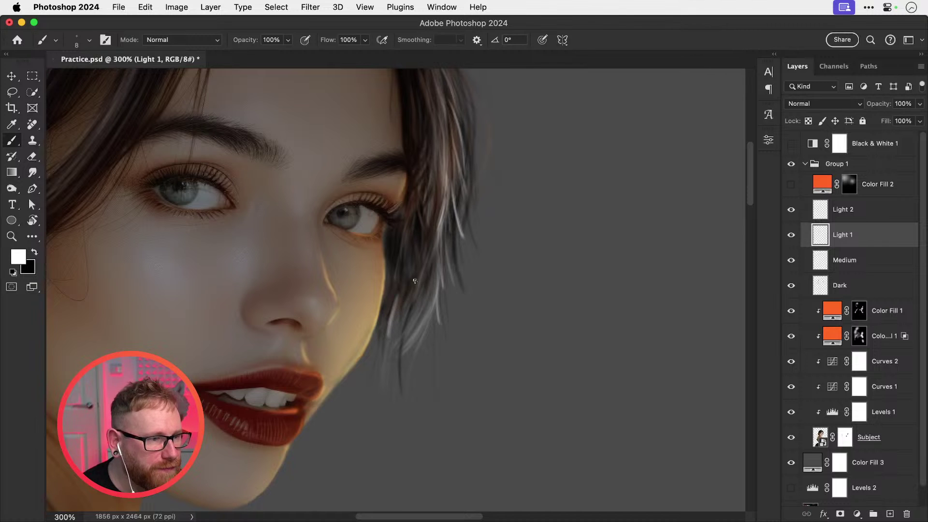
pyautogui.press('super+z')
# Step: Paint several fine white strands in the inner hair beside the far cheek with a size 5 brush
pyautogui.press('[')
pyautogui.press('[')
pyautogui.moveTo(388, 332); pyautogui.dragTo(396, 298)
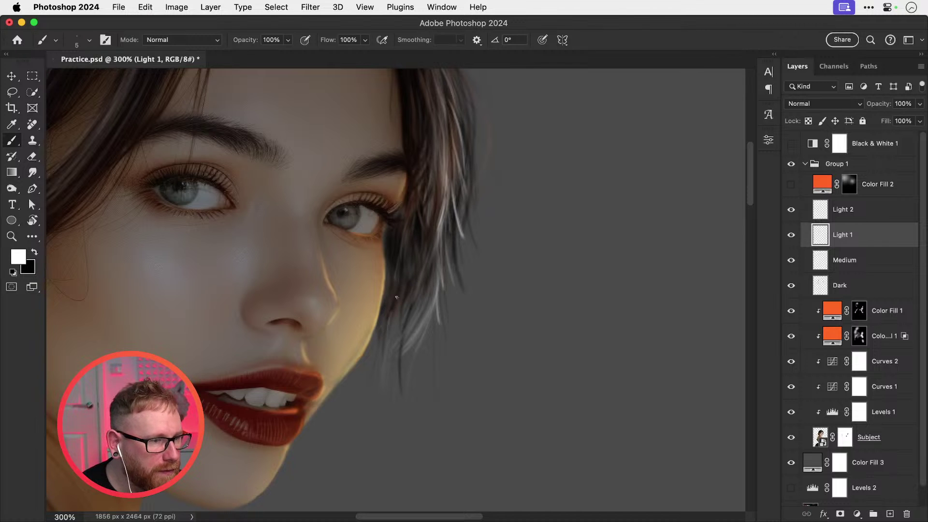
pyautogui.moveTo(385, 334)
pyautogui.mouseDown()
pyautogui.moveTo(394, 295)
pyautogui.moveTo(404, 307)
pyautogui.mouseUp()
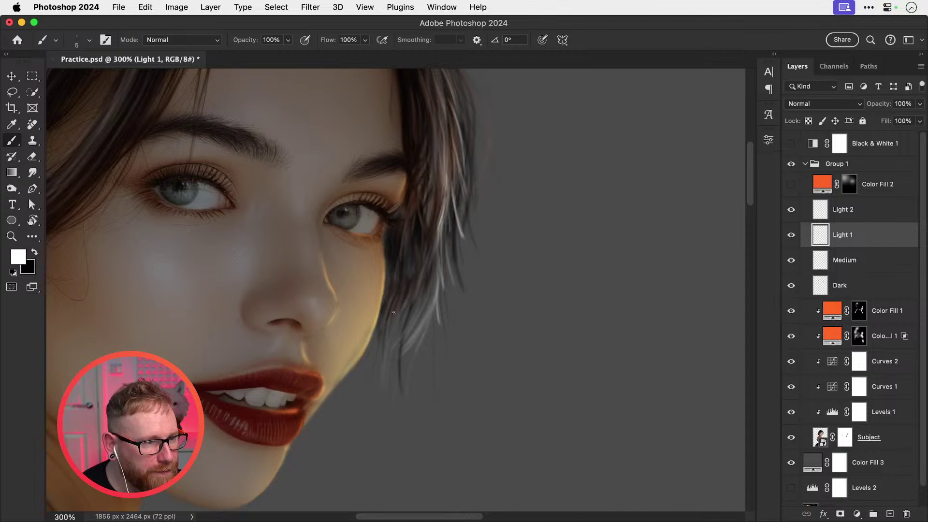
pyautogui.moveTo(385, 344)
pyautogui.mouseDown()
pyautogui.moveTo(391, 308)
pyautogui.moveTo(415, 298)
pyautogui.mouseUp()
# Step: Add a fine white strand down the lowest hanging hair tip beside the far cheek, undoing the unwanted strokes
pyautogui.moveTo(399, 390)
pyautogui.mouseDown()
pyautogui.moveTo(403, 336)
pyautogui.moveTo(405, 373)
pyautogui.mouseUp()
pyautogui.press('super+z')
pyautogui.moveTo(412, 307)
pyautogui.mouseDown()
pyautogui.moveTo(399, 359)
pyautogui.moveTo(400, 385)
pyautogui.mouseUp()
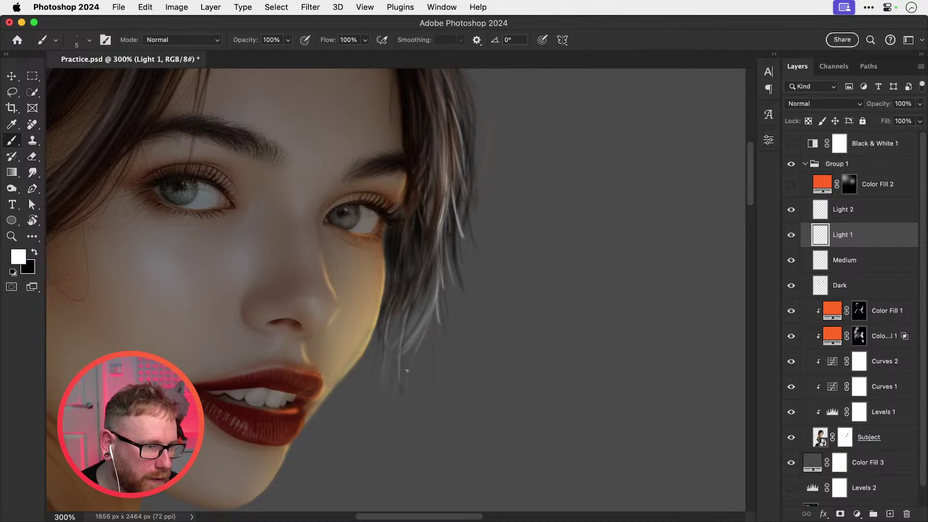
pyautogui.moveTo(402, 347)
pyautogui.mouseDown()
pyautogui.moveTo(401, 389)
pyautogui.moveTo(409, 307)
pyautogui.mouseUp()
pyautogui.press('super+z')
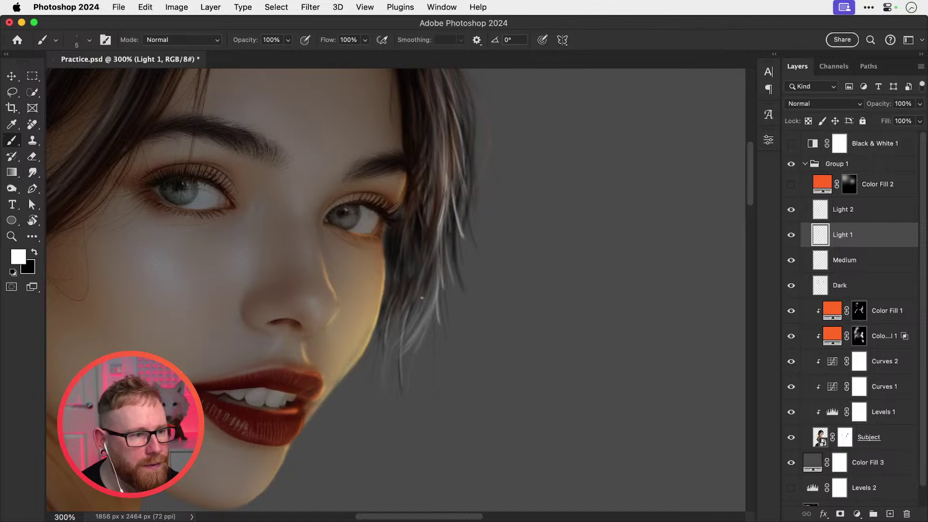
# Step: Paint fine white strands on the outer hair tips and along the inner hair edge below the far eye, undoing unwanted strokes
pyautogui.moveTo(456, 234); pyautogui.dragTo(463, 285)
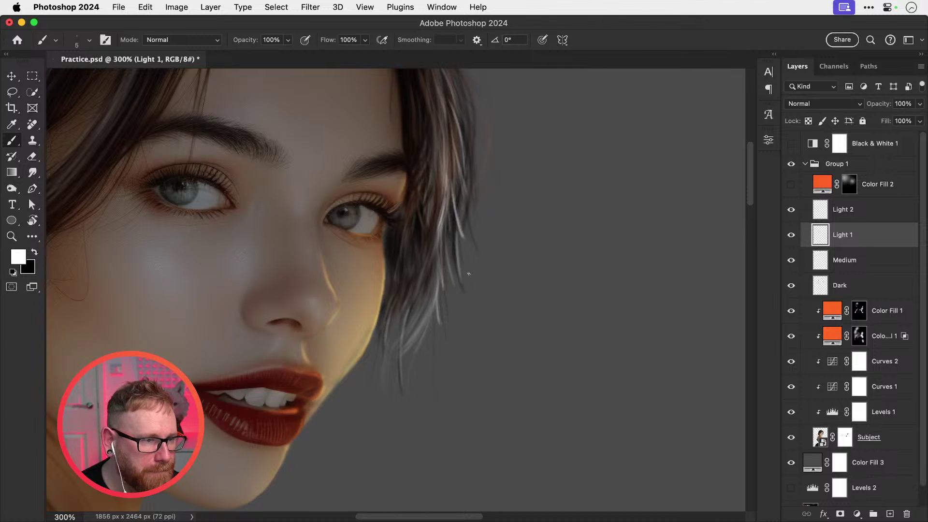
pyautogui.press('super+z')
pyautogui.moveTo(454, 252); pyautogui.dragTo(460, 294)
pyautogui.press('super+z')
pyautogui.press('super+z')
pyautogui.moveTo(450, 240); pyautogui.dragTo(461, 286)
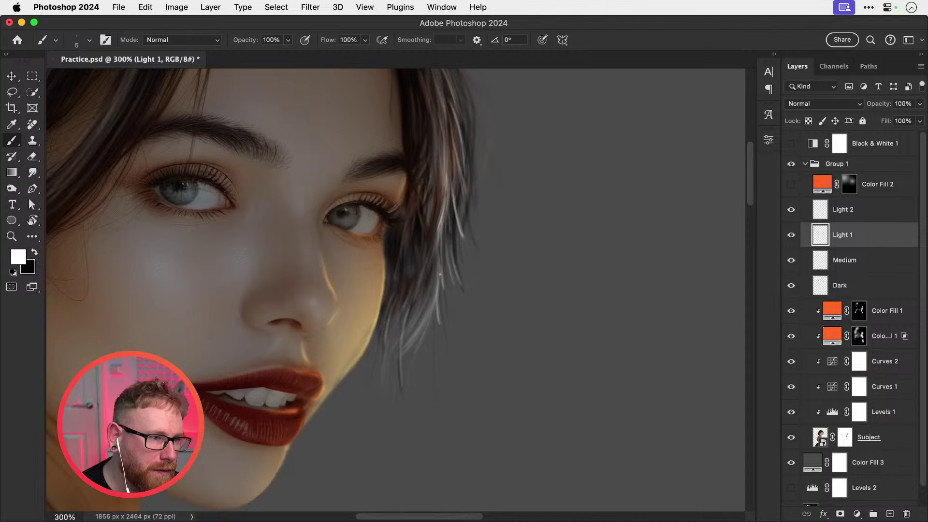
pyautogui.moveTo(390, 325)
pyautogui.mouseDown()
pyautogui.moveTo(418, 222)
pyautogui.moveTo(419, 262)
pyautogui.moveTo(411, 278)
pyautogui.moveTo(421, 218)
pyautogui.moveTo(388, 300)
pyautogui.moveTo(393, 239)
pyautogui.mouseUp()
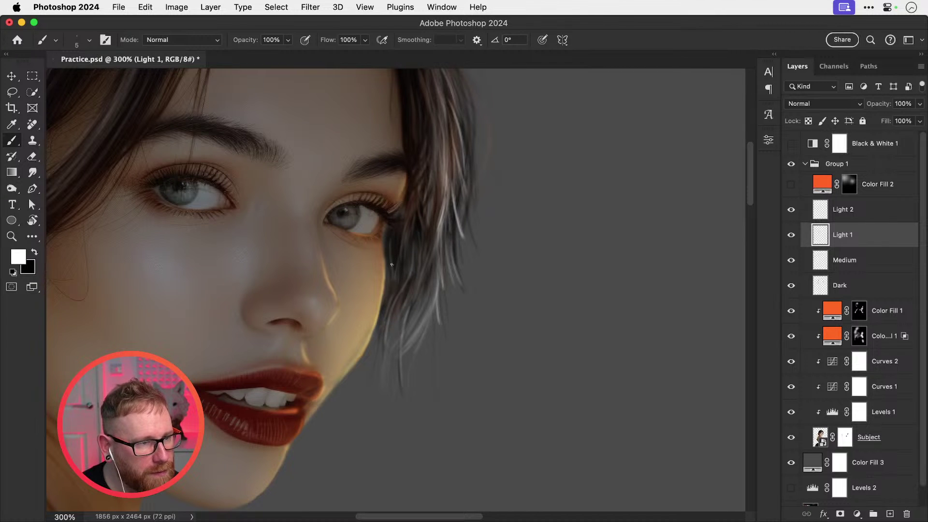
pyautogui.moveTo(387, 288); pyautogui.dragTo(392, 270)
# Step: Try long wispy white strands from the outer hair down past the tips near the far cheek and undo them
pyautogui.moveTo(469, 201)
pyautogui.mouseDown()
pyautogui.moveTo(472, 241)
pyautogui.moveTo(459, 251)
pyautogui.moveTo(432, 388)
pyautogui.mouseUp()
pyautogui.press('super+z')
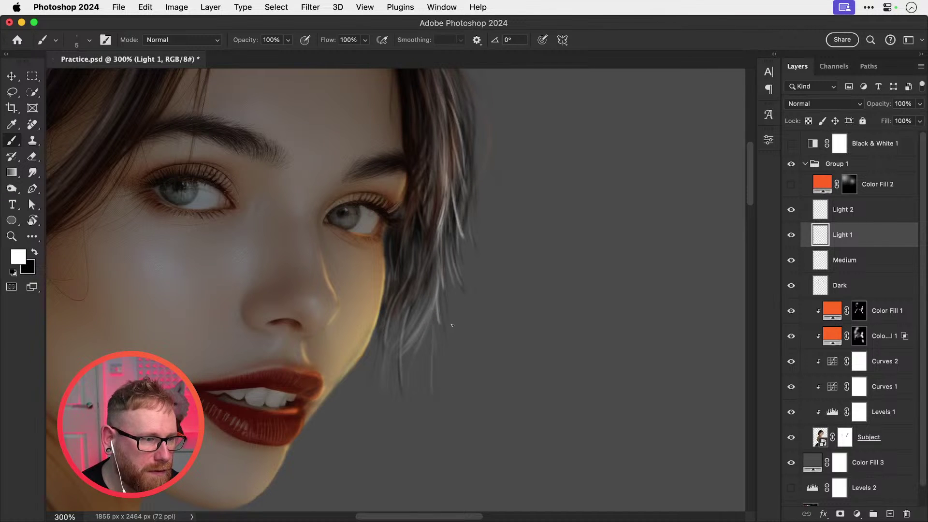
pyautogui.press('super+z')
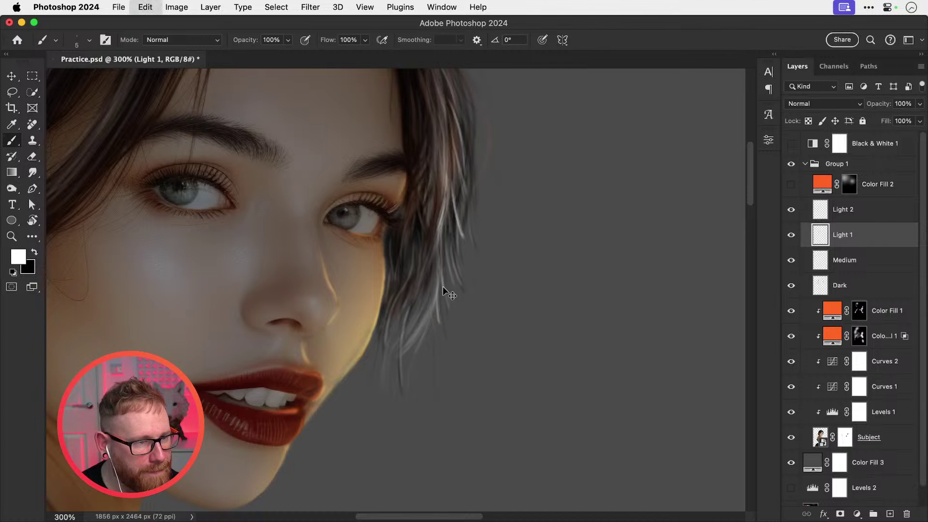
pyautogui.press('super+z')
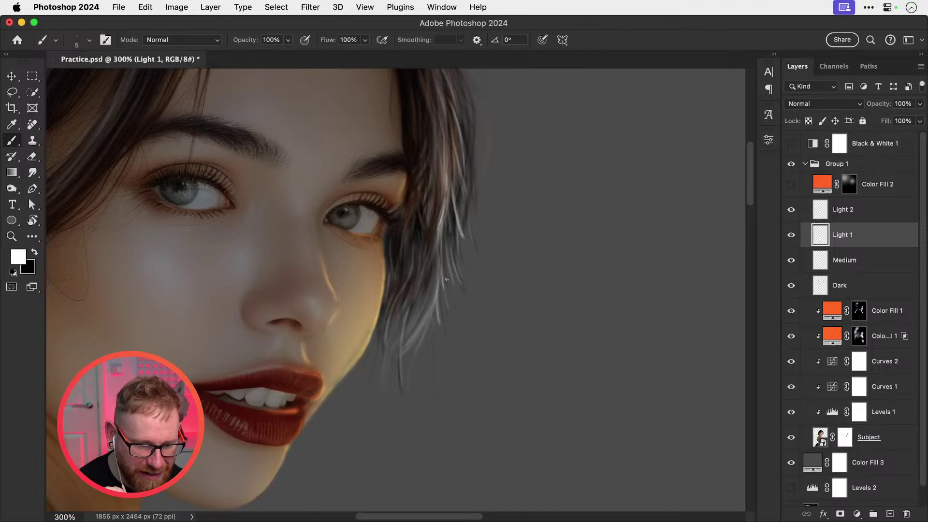
# Step: Review the whole portrait's hair highlights and inspect the loose hair hanging behind the neck
pyautogui.press('super+minus')
pyautogui.press('super+minus')
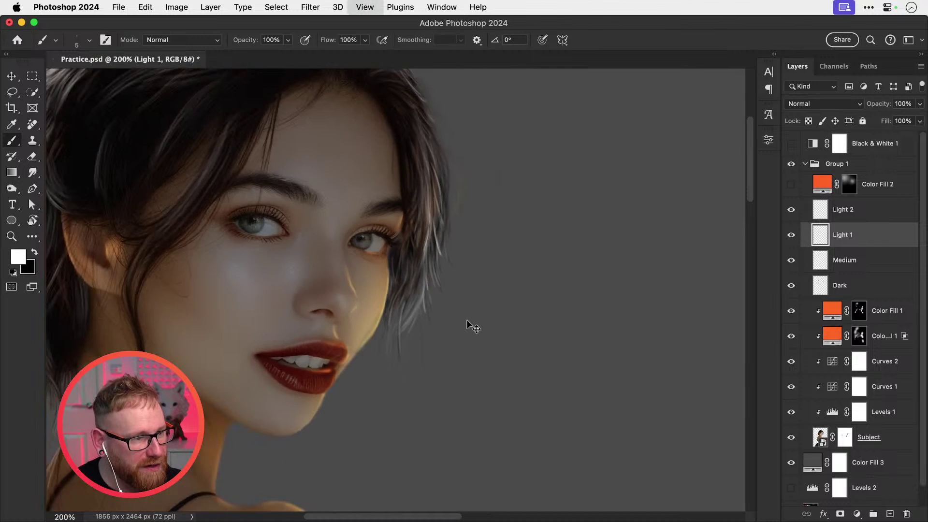
pyautogui.moveTo(450, 306); pyautogui.dragTo(509, 322)
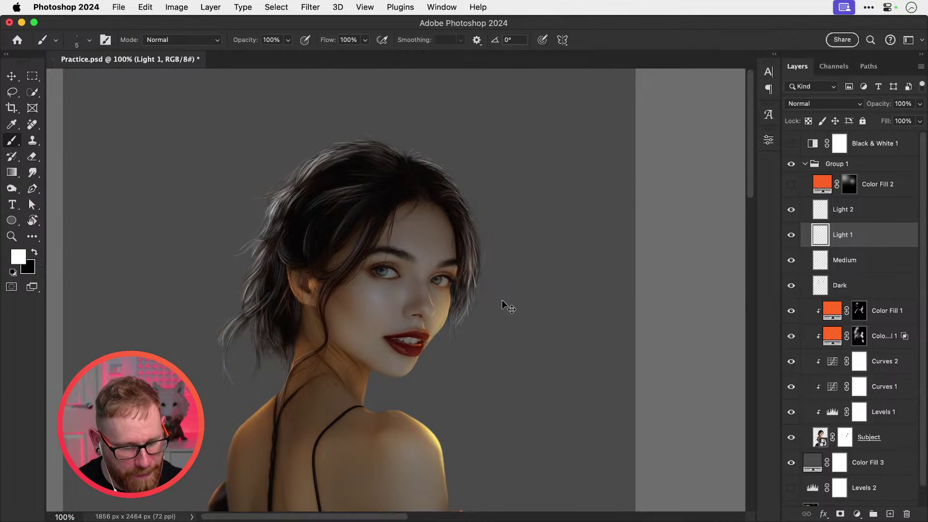
pyautogui.press('super+plus')
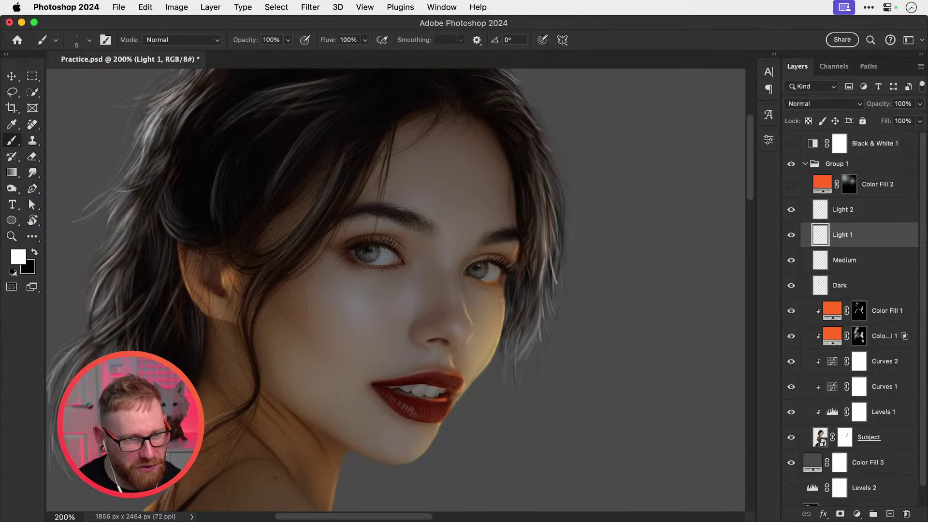
pyautogui.moveTo(394, 311); pyautogui.dragTo(437, 310)
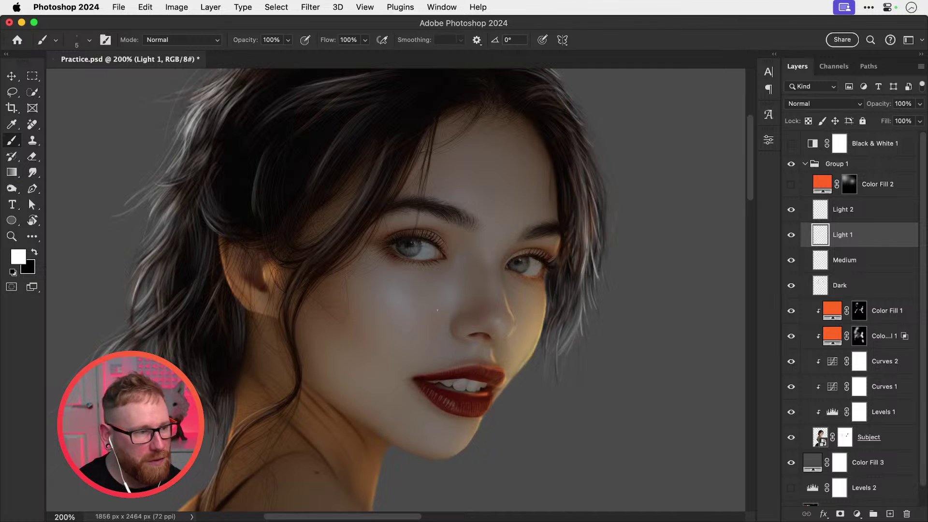
pyautogui.moveTo(367, 306); pyautogui.dragTo(569, 244)
pyautogui.press('super+plus')
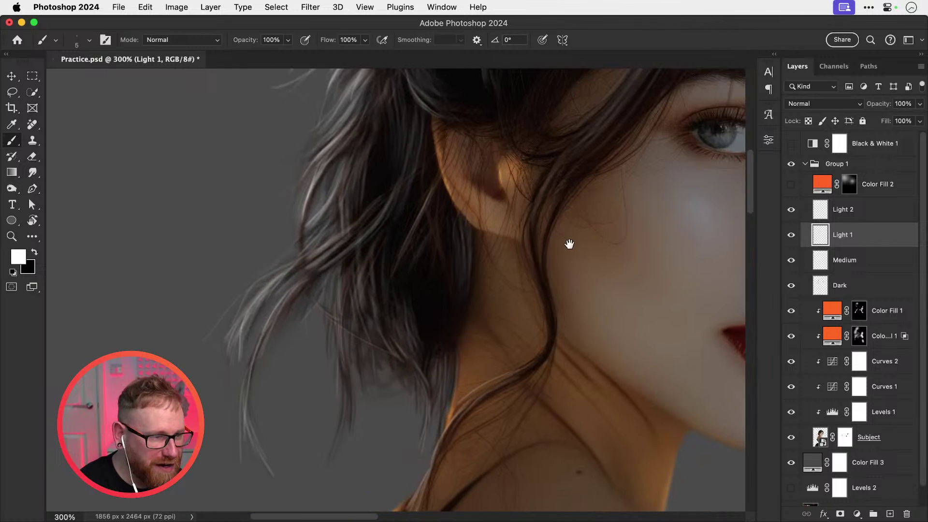
pyautogui.moveTo(437, 327); pyautogui.dragTo(441, 272)
# Step: Paint a fine white strand down the middle hanging hair tip behind the neck, undoing the unwanted strokes
pyautogui.moveTo(345, 310); pyautogui.dragTo(346, 388)
pyautogui.press('super+z')
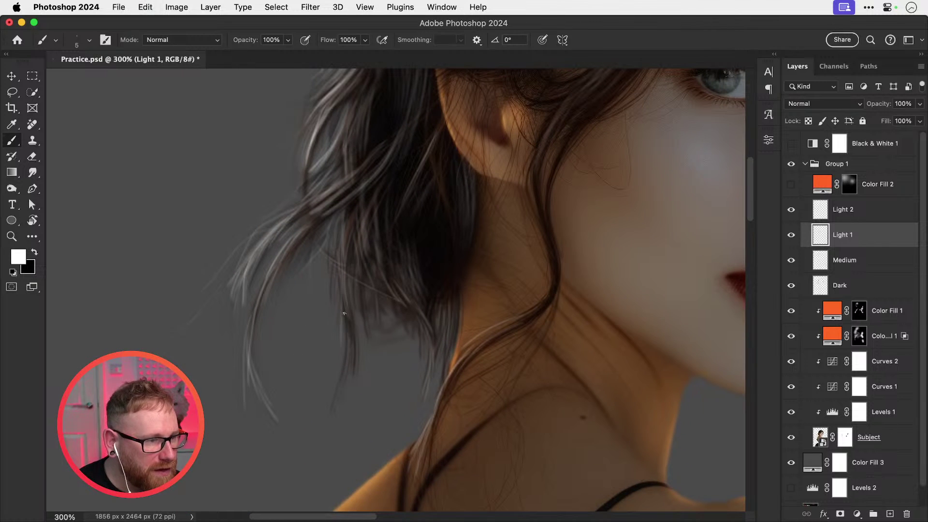
pyautogui.moveTo(344, 313); pyautogui.dragTo(353, 376)
pyautogui.press('super+z')
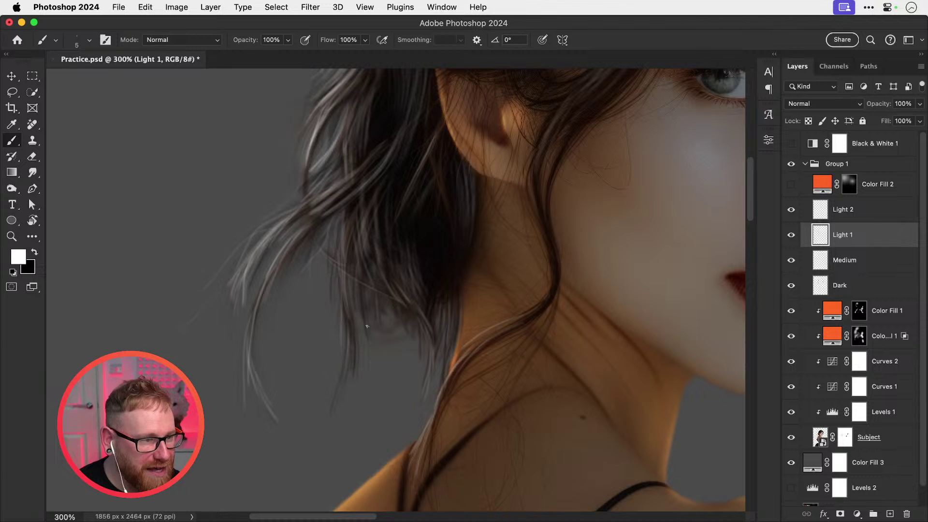
pyautogui.moveTo(351, 329); pyautogui.dragTo(354, 401)
pyautogui.press('super+z')
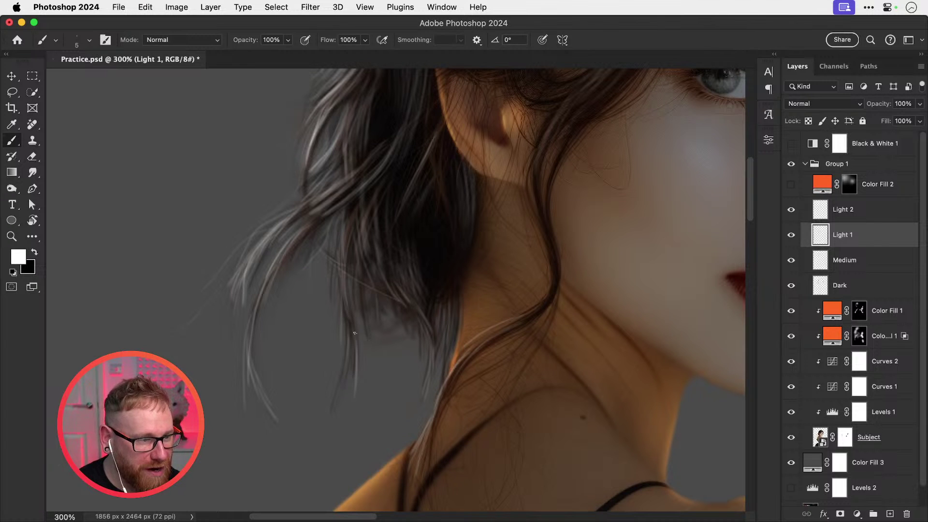
pyautogui.press('super+z')
pyautogui.moveTo(352, 330); pyautogui.dragTo(353, 385)
# Step: Paint short fine white strands through the lower hair ends beside the nape, undoing the unwanted strokes
pyautogui.moveTo(384, 302); pyautogui.dragTo(369, 363)
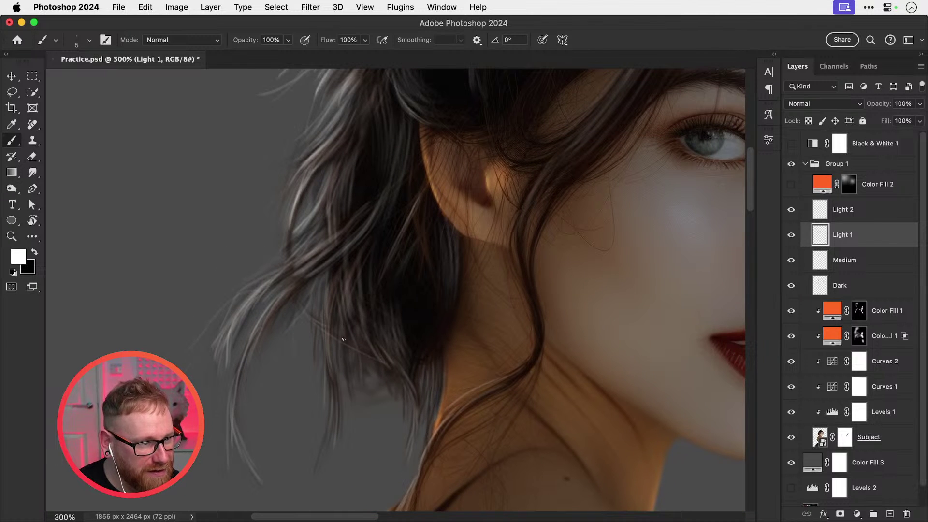
pyautogui.moveTo(344, 327); pyautogui.dragTo(350, 384)
pyautogui.press('super+z')
pyautogui.moveTo(343, 339); pyautogui.dragTo(350, 388)
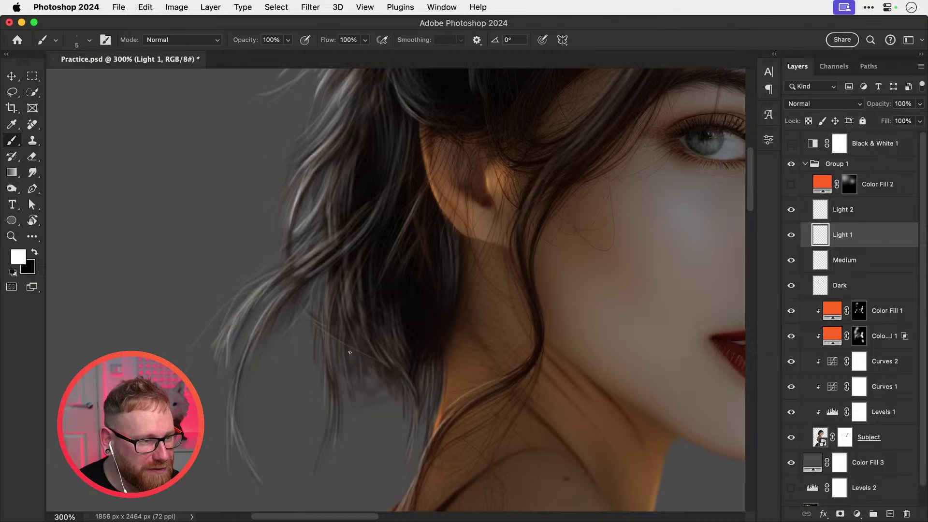
pyautogui.moveTo(349, 331)
pyautogui.mouseDown()
pyautogui.moveTo(366, 364)
pyautogui.moveTo(404, 348)
pyautogui.moveTo(423, 384)
pyautogui.moveTo(404, 384)
pyautogui.moveTo(404, 408)
pyautogui.moveTo(383, 367)
pyautogui.moveTo(393, 404)
pyautogui.moveTo(370, 365)
pyautogui.moveTo(386, 362)
pyautogui.moveTo(376, 363)
pyautogui.moveTo(390, 396)
pyautogui.mouseUp()
pyautogui.press('super+z')
pyautogui.press('super+z')
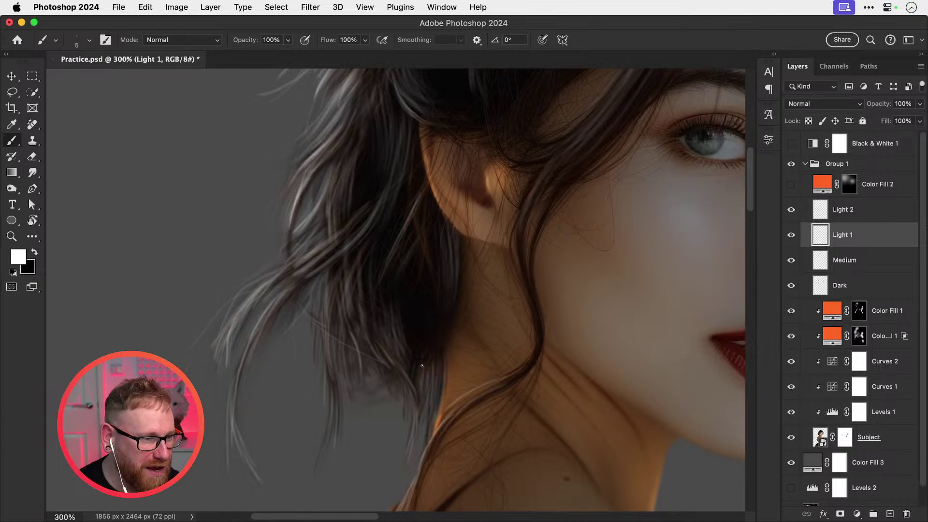
pyautogui.moveTo(422, 366)
pyautogui.mouseDown()
pyautogui.moveTo(420, 401)
pyautogui.moveTo(430, 401)
pyautogui.mouseUp()
pyautogui.press('super+z')
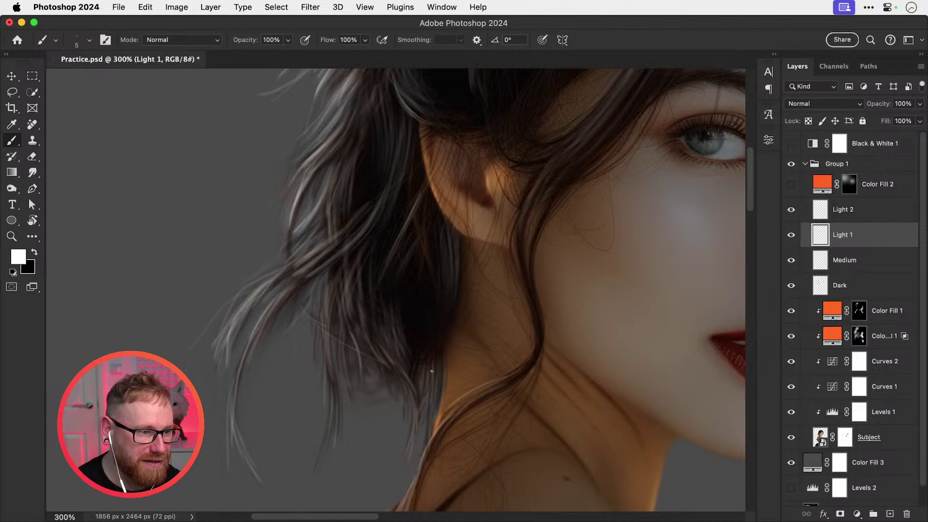
# Step: Add fine white strands on the outer bulge of the back hair and in the dark hair just behind the ear
pyautogui.moveTo(400, 339); pyautogui.dragTo(404, 406)
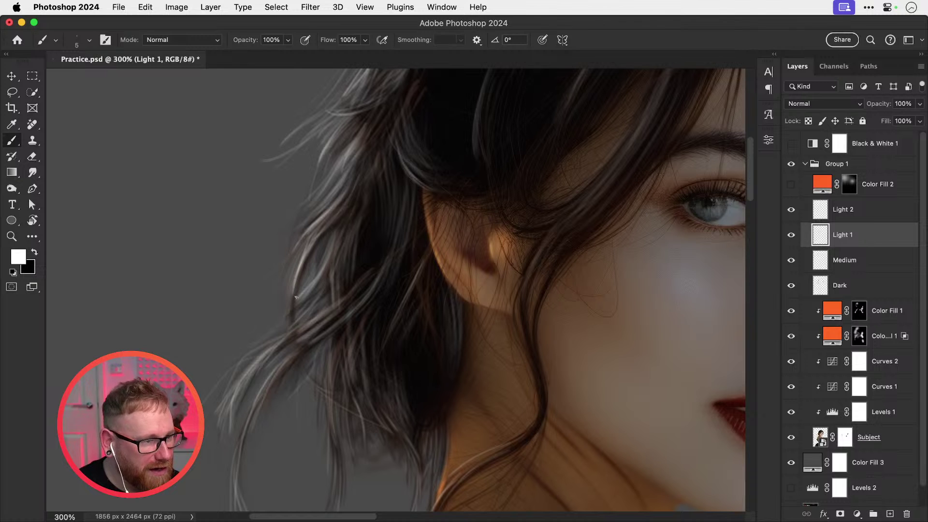
pyautogui.moveTo(295, 322); pyautogui.dragTo(293, 288)
pyautogui.moveTo(448, 263); pyautogui.dragTo(443, 311)
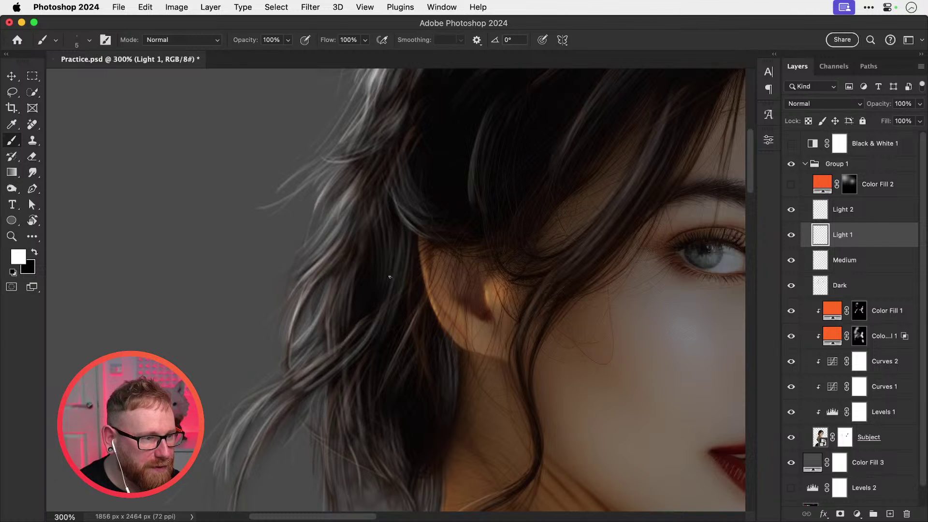
pyautogui.moveTo(397, 248); pyautogui.dragTo(388, 301)
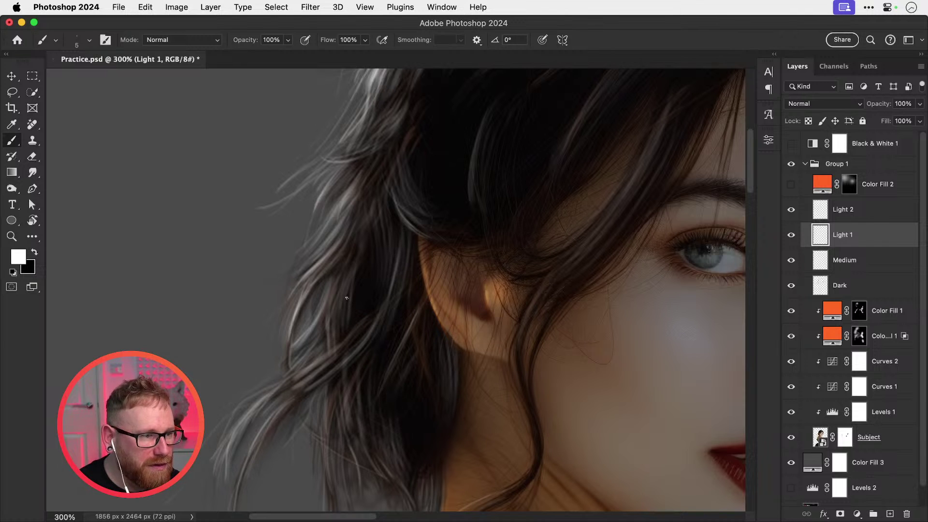
# Step: Paint curved white strands through the middle of the hair mass behind the ear, undoing the unwanted stroke
pyautogui.moveTo(344, 278); pyautogui.dragTo(324, 340)
pyautogui.press('super+z')
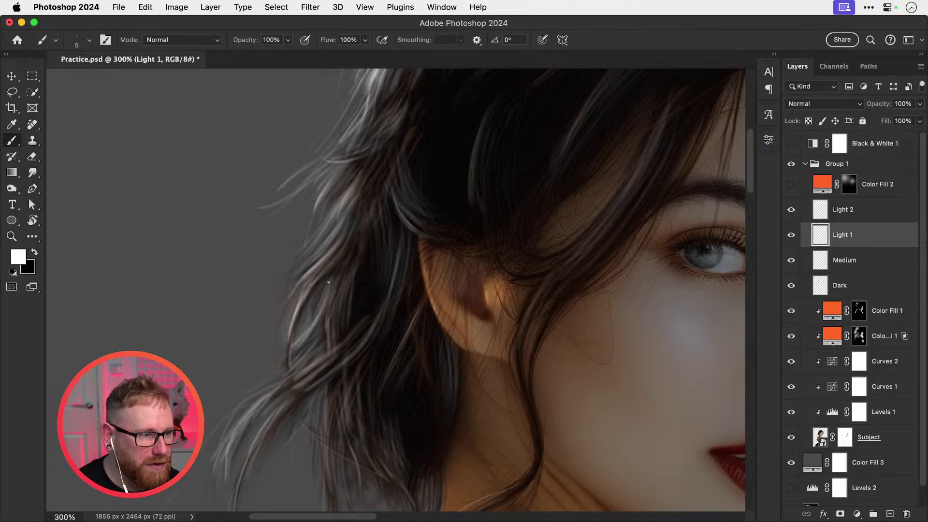
pyautogui.moveTo(340, 276); pyautogui.dragTo(319, 333)
pyautogui.moveTo(341, 286)
pyautogui.mouseDown()
pyautogui.moveTo(328, 341)
pyautogui.moveTo(336, 328)
pyautogui.mouseUp()
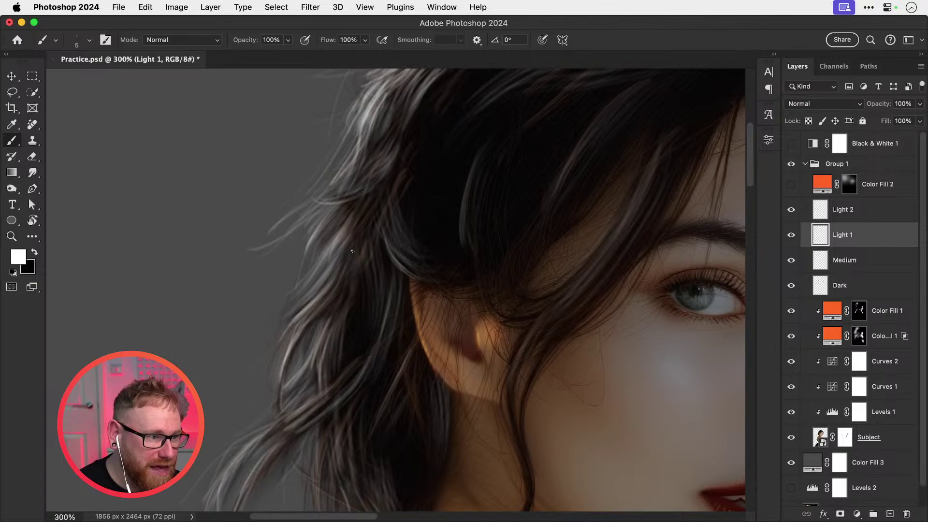
pyautogui.moveTo(352, 251); pyautogui.dragTo(317, 314)
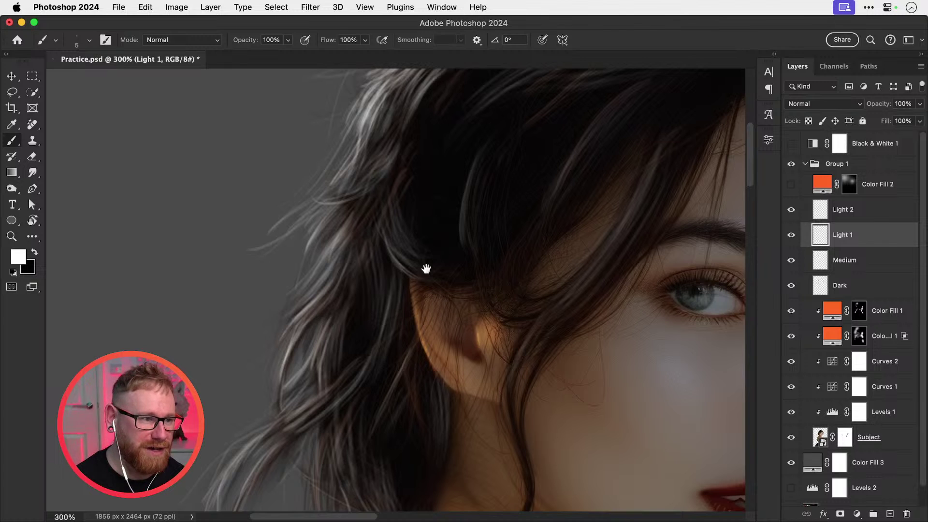
# Step: Add fine white strands along the upper back of the hair above the bright highlight, undoing the unwanted stroke
pyautogui.scroll(5, 425, 265)
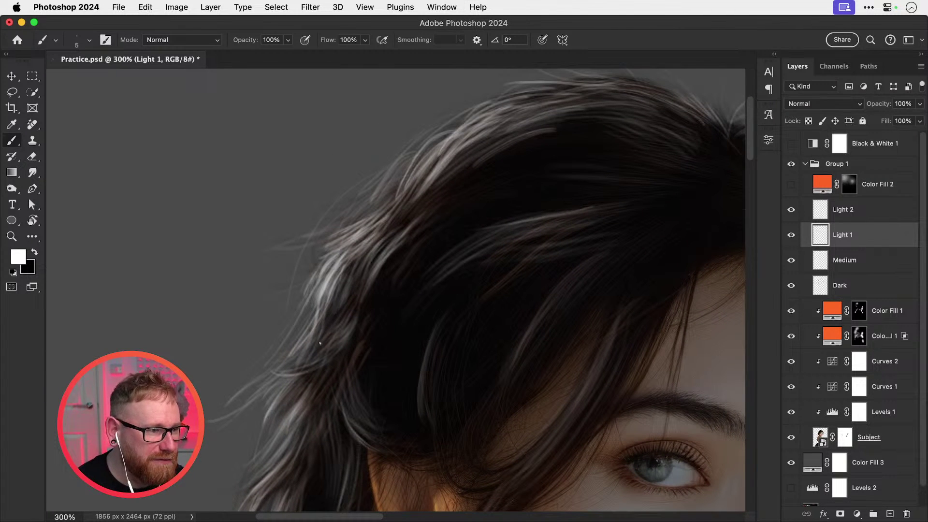
pyautogui.moveTo(357, 289); pyautogui.dragTo(327, 340)
pyautogui.moveTo(386, 285)
pyautogui.mouseDown()
pyautogui.moveTo(336, 379)
pyautogui.moveTo(347, 299)
pyautogui.moveTo(323, 334)
pyautogui.mouseUp()
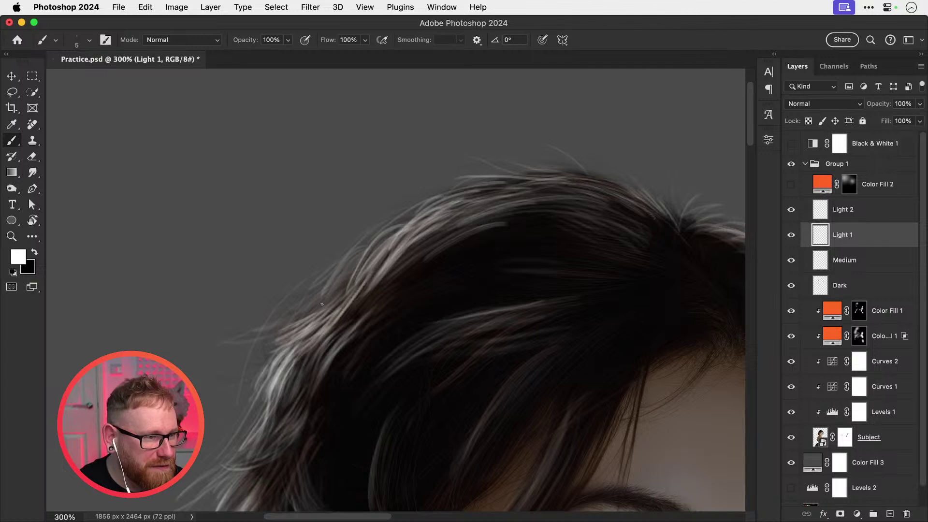
pyautogui.press('super+z')
pyautogui.moveTo(350, 289); pyautogui.dragTo(314, 321)
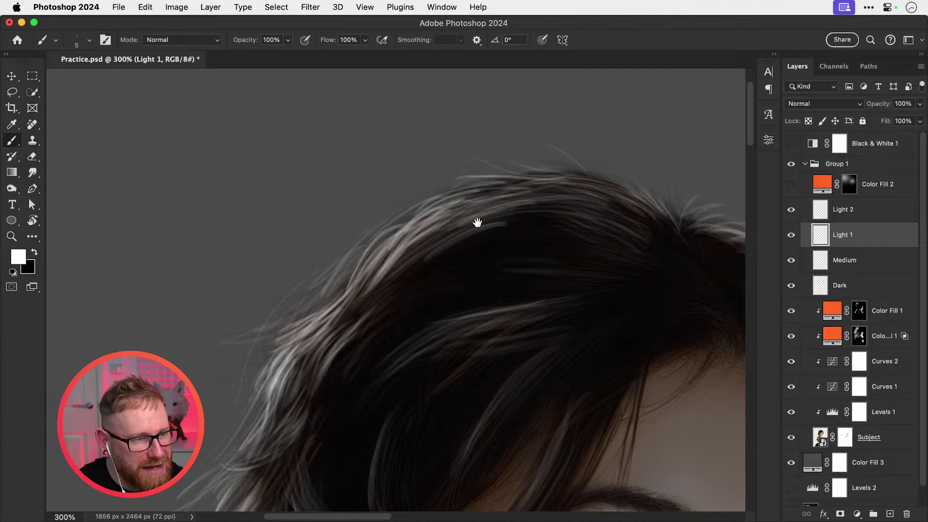
# Step: Paint fine white strands along the curved highlight at the back of the crown, undoing the unwanted strokes
pyautogui.moveTo(477, 222)
pyautogui.mouseDown()
pyautogui.moveTo(398, 256)
pyautogui.moveTo(457, 223)
pyautogui.mouseUp()
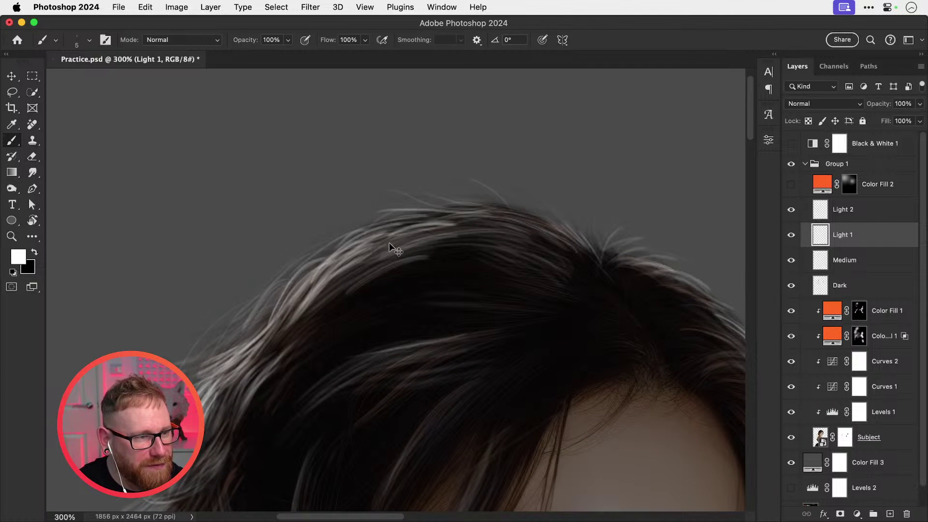
pyautogui.press('super+z')
pyautogui.moveTo(379, 243)
pyautogui.mouseDown()
pyautogui.moveTo(467, 222)
pyautogui.moveTo(382, 237)
pyautogui.mouseUp()
pyautogui.press('super+z')
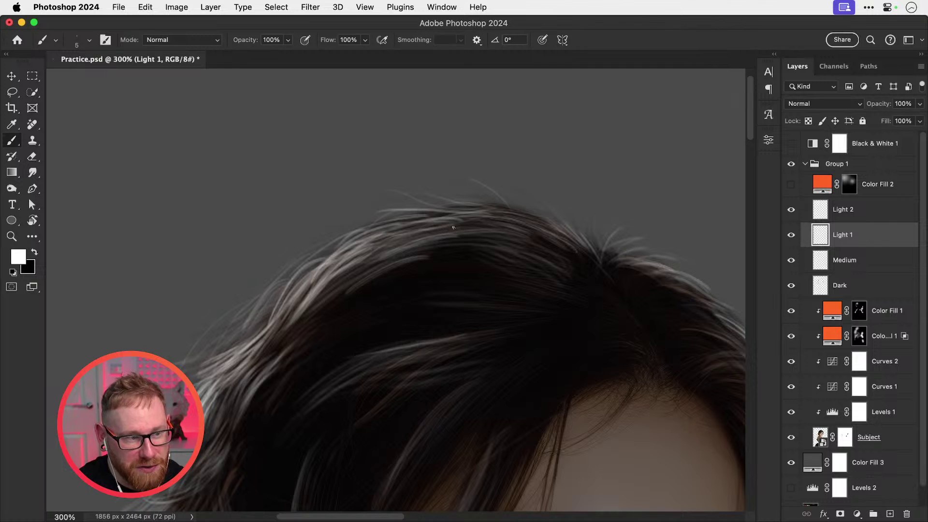
pyautogui.moveTo(453, 227); pyautogui.dragTo(396, 257)
pyautogui.moveTo(325, 302)
pyautogui.mouseDown()
pyautogui.moveTo(382, 269)
pyautogui.moveTo(347, 292)
pyautogui.mouseUp()
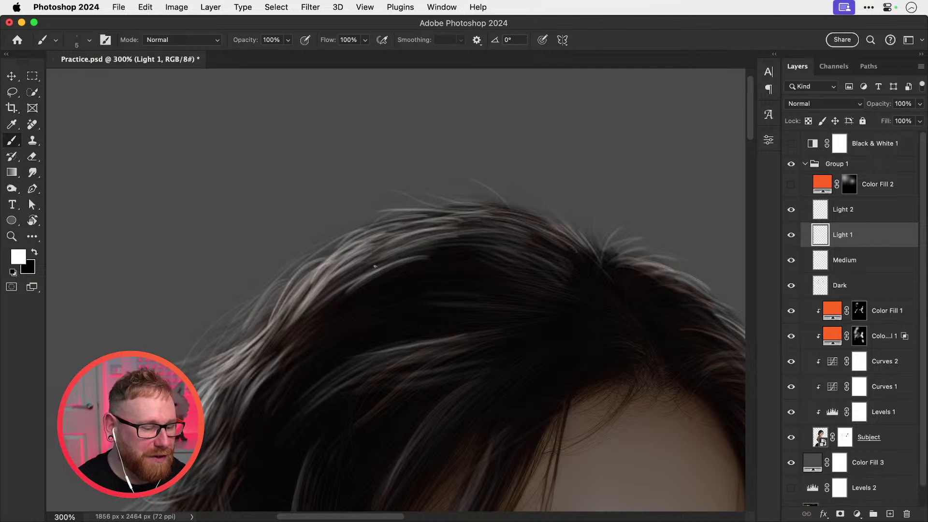
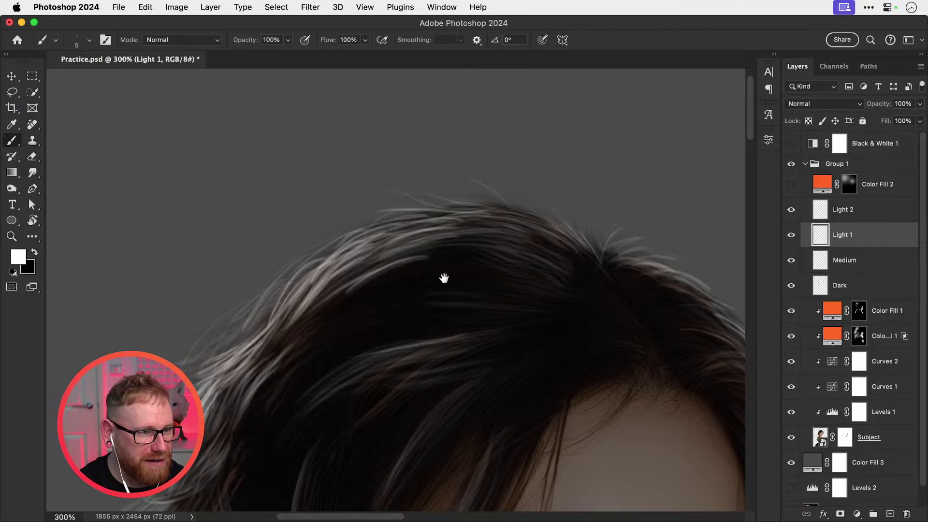
# Step: Extend the white strands across the top of the crown towards the parting, undoing the unwanted strokes
pyautogui.moveTo(470, 256)
pyautogui.mouseDown()
pyautogui.moveTo(430, 242)
pyautogui.moveTo(424, 227)
pyautogui.mouseUp()
pyautogui.press('super+z')
pyautogui.moveTo(500, 247)
pyautogui.mouseDown()
pyautogui.moveTo(485, 236)
pyautogui.moveTo(405, 233)
pyautogui.mouseUp()
pyautogui.moveTo(492, 228); pyautogui.dragTo(424, 222)
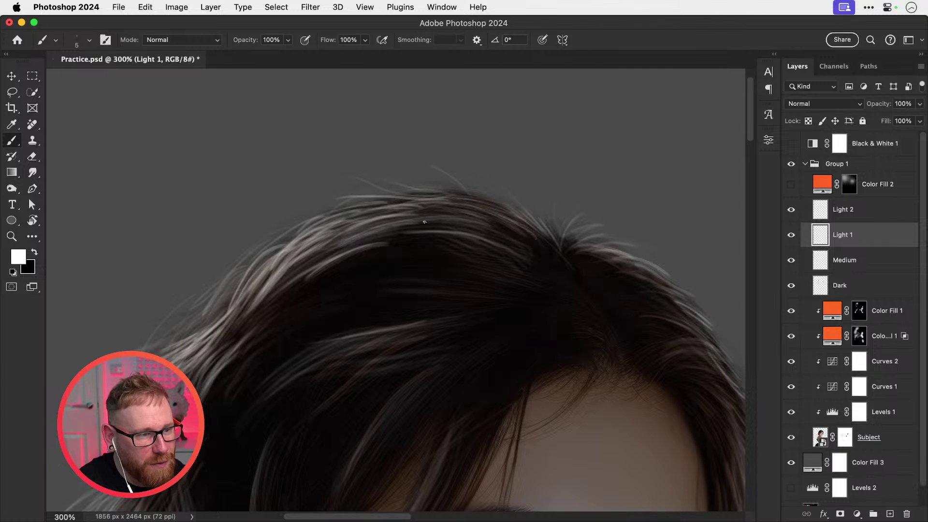
pyautogui.moveTo(483, 209); pyautogui.dragTo(426, 206)
pyautogui.moveTo(485, 209)
pyautogui.mouseDown()
pyautogui.moveTo(427, 196)
pyautogui.moveTo(414, 203)
pyautogui.mouseUp()
pyautogui.press('super+z')
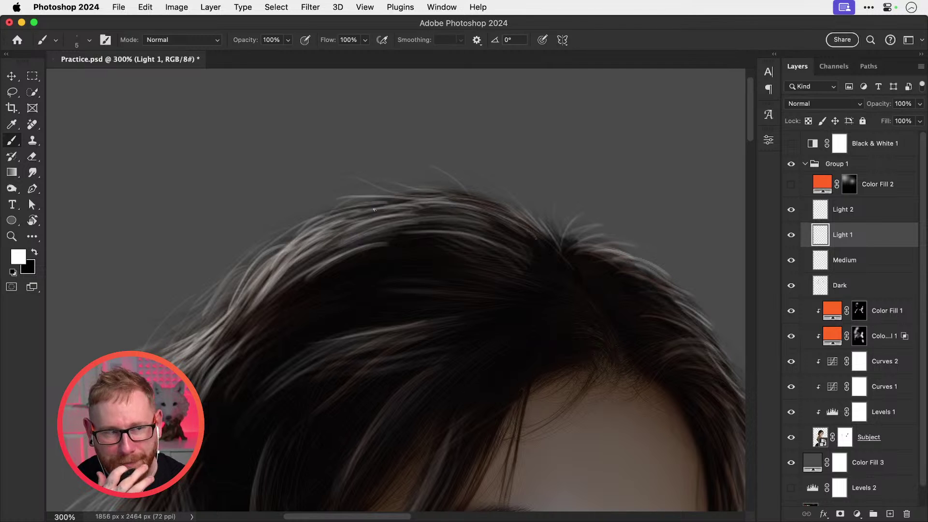
# Step: Compare the hair with the Light 1 layer hidden and shown, and touch up the highlights on the side sweep
pyautogui.press('space')
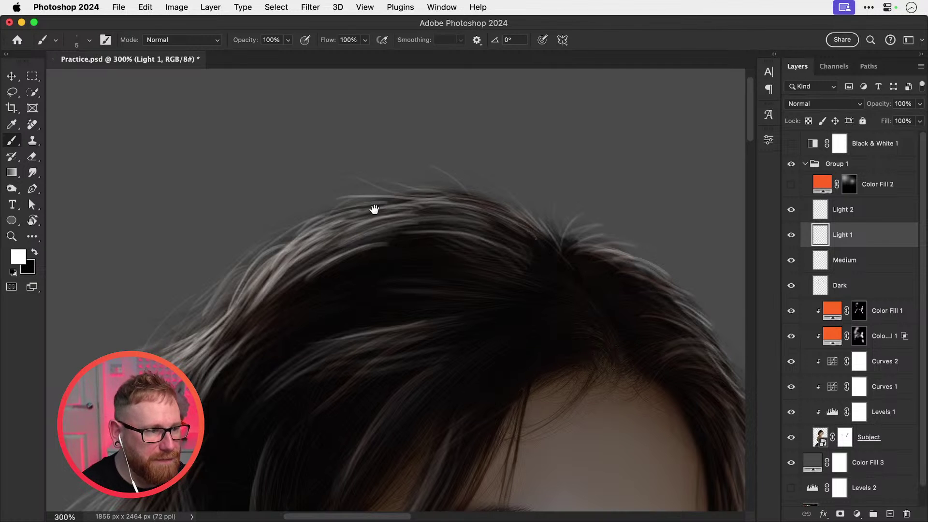
pyautogui.moveTo(461, 320); pyautogui.dragTo(527, 226)
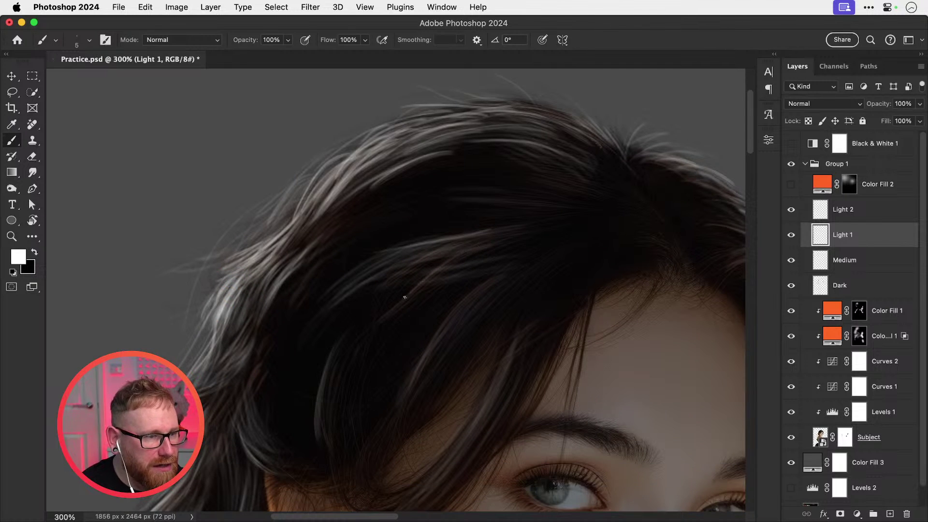
pyautogui.click(792, 236)
pyautogui.click(796, 237)
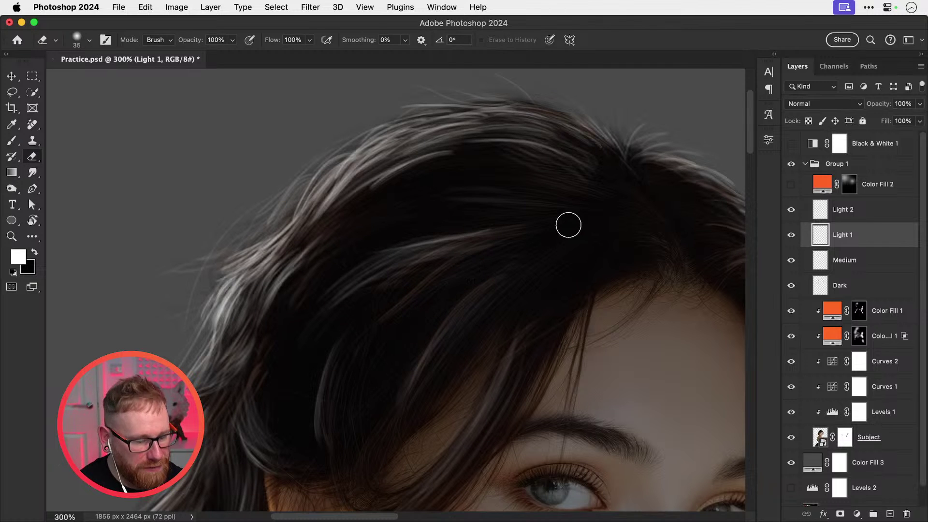
pyautogui.moveTo(454, 243); pyautogui.dragTo(378, 291)
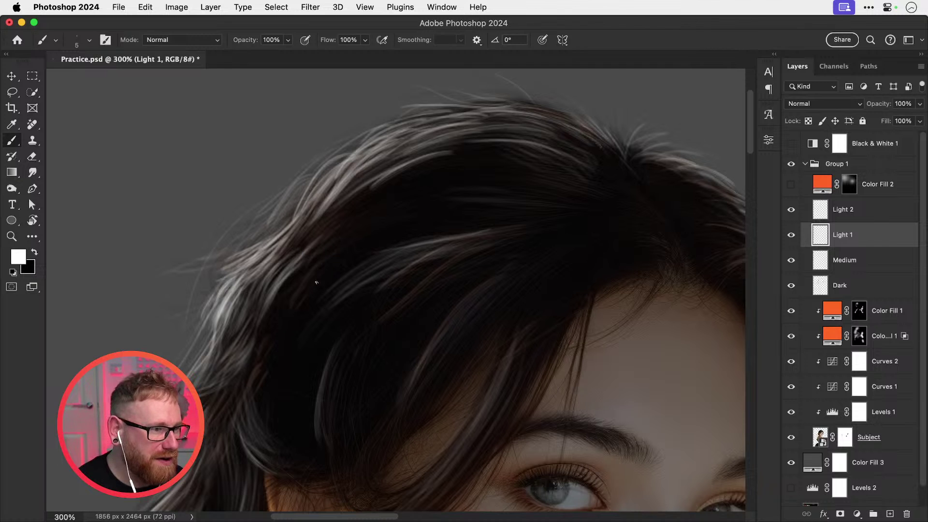
# Step: Paint fine white strands in the dark hair above and behind the ear, undoing the unwanted strokes
pyautogui.moveTo(317, 282); pyautogui.dragTo(301, 304)
pyautogui.moveTo(266, 344); pyautogui.dragTo(228, 440)
pyautogui.press('super+z')
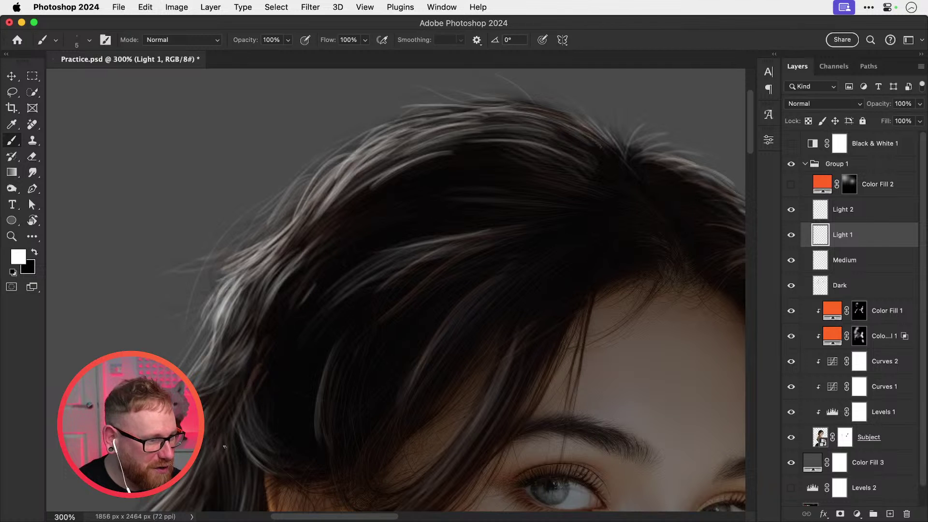
pyautogui.moveTo(293, 352)
pyautogui.mouseDown()
pyautogui.moveTo(314, 309)
pyautogui.moveTo(348, 278)
pyautogui.moveTo(275, 360)
pyautogui.mouseUp()
pyautogui.press('super+z')
pyautogui.press('super+z')
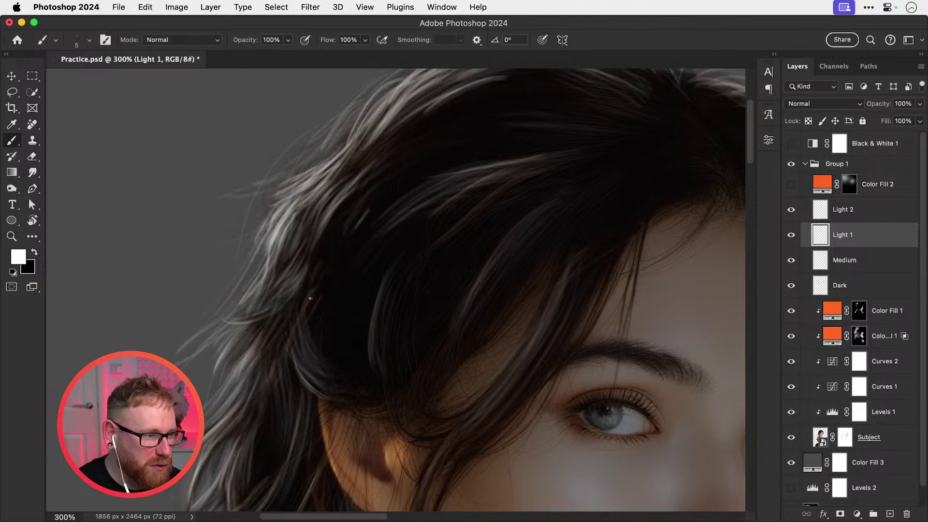
pyautogui.moveTo(311, 299); pyautogui.dragTo(244, 423)
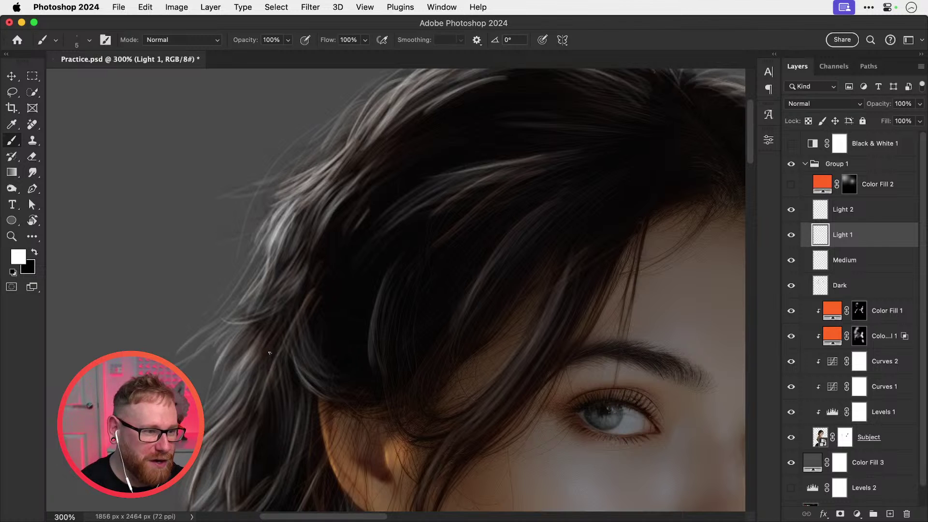
# Step: Fit the whole portrait in view and compare it with Group 1 hidden and shown
pyautogui.press('super+minus')
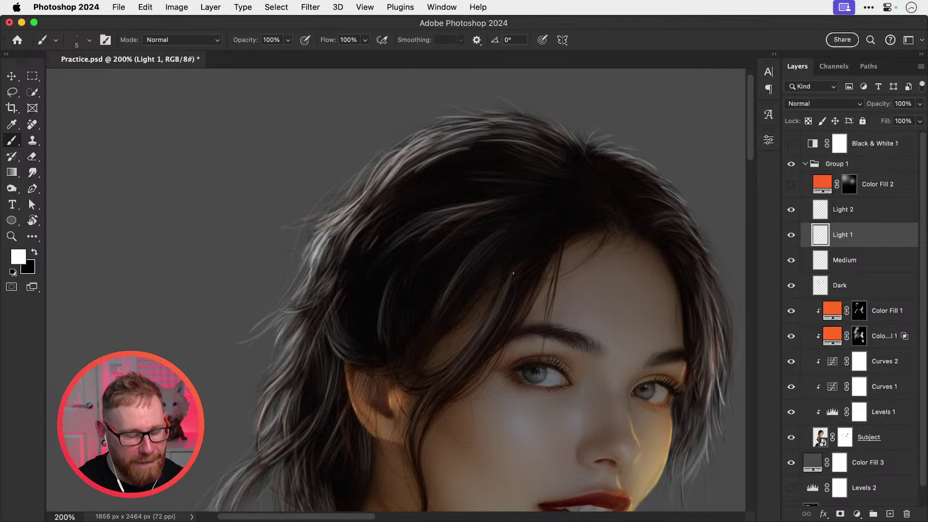
pyautogui.press('super+0')
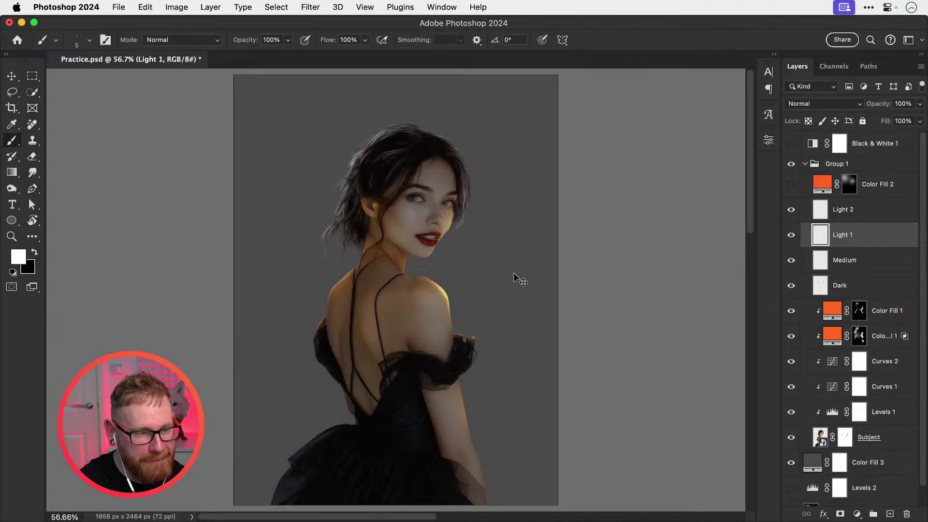
pyautogui.click(792, 165)
pyautogui.click(792, 165)
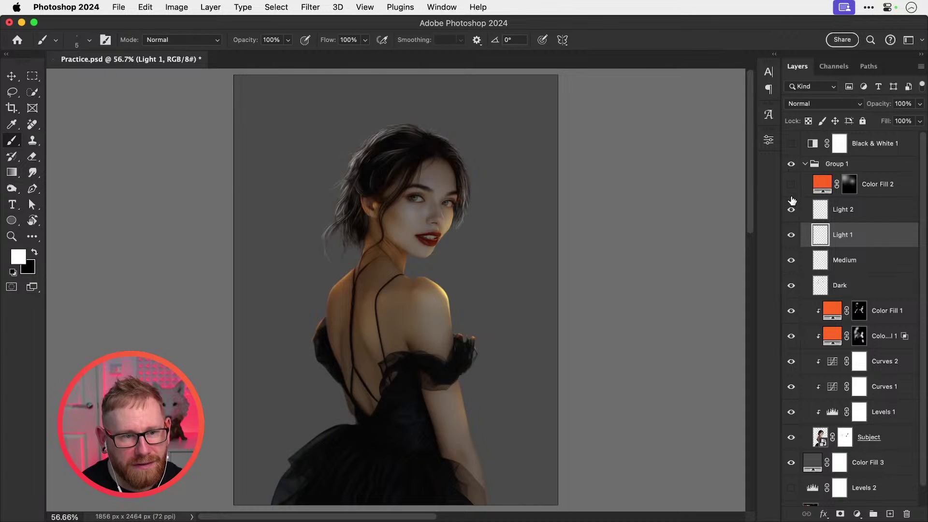
# Step: Hide the layers from Light 2 down to Levels 1, and show them again from the bottom up to compare the edits
pyautogui.moveTo(792, 208); pyautogui.dragTo(802, 281)
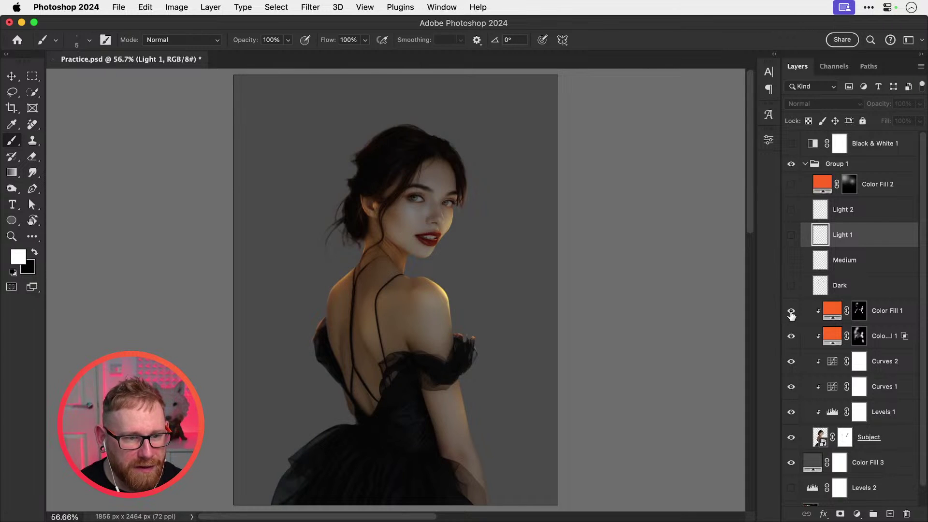
pyautogui.moveTo(792, 315); pyautogui.dragTo(793, 415)
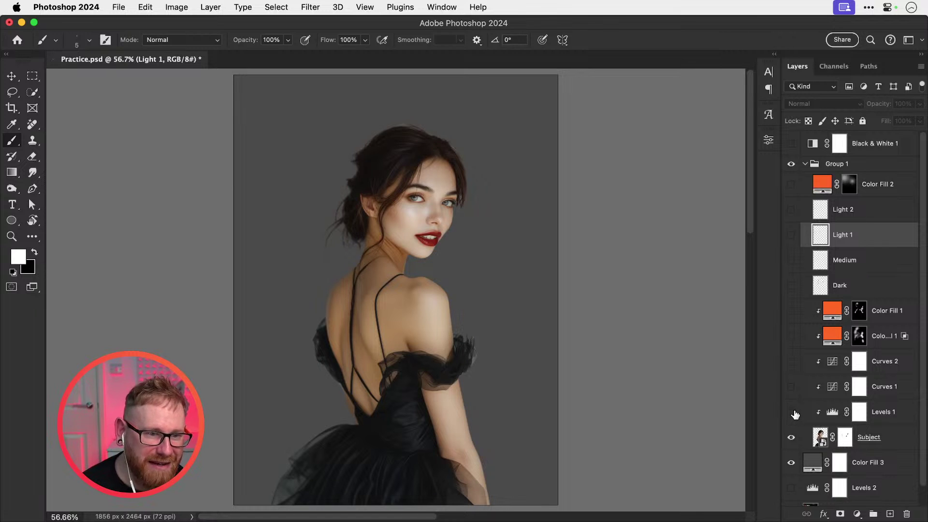
pyautogui.moveTo(793, 414); pyautogui.dragTo(793, 398)
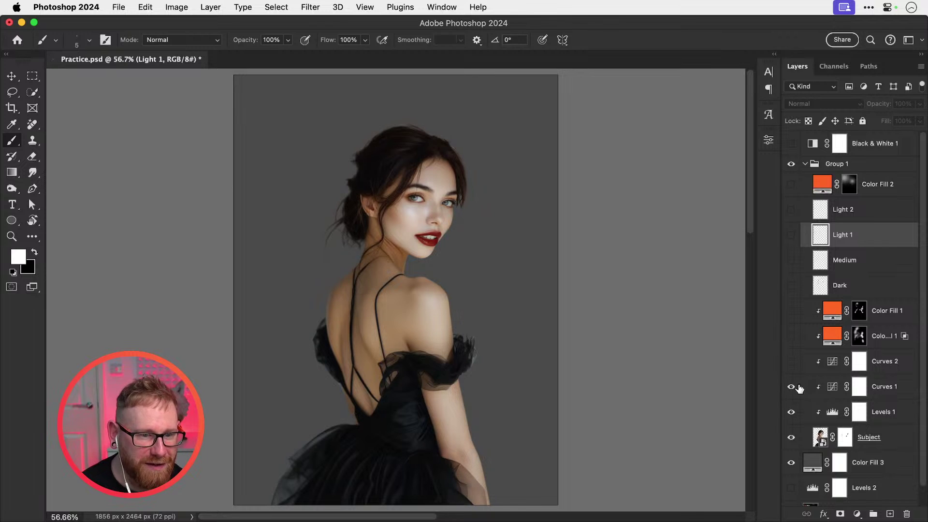
pyautogui.click(791, 363)
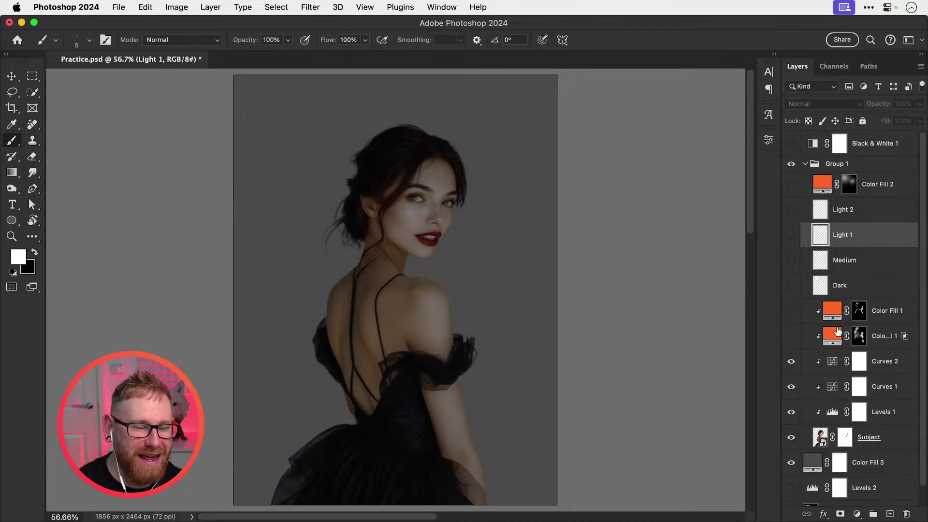
pyautogui.moveTo(793, 337); pyautogui.dragTo(793, 319)
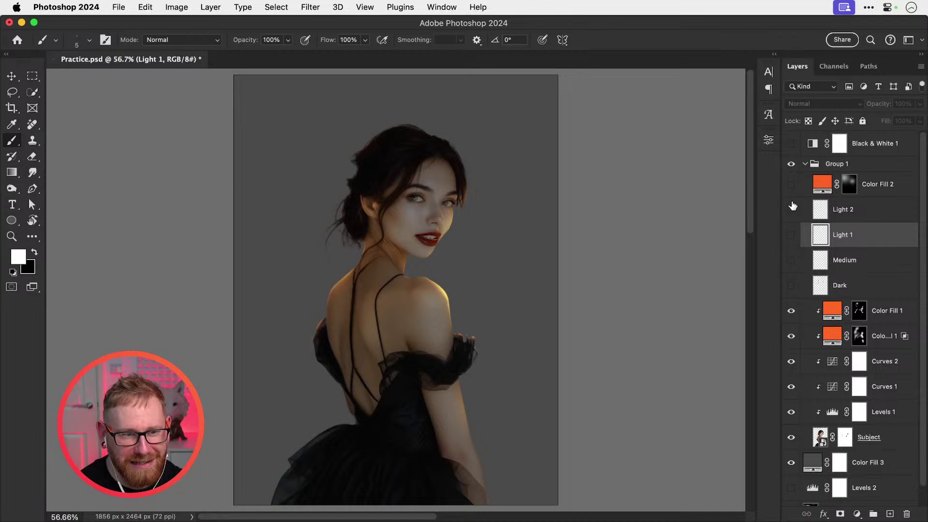
pyautogui.moveTo(791, 285); pyautogui.dragTo(792, 213)
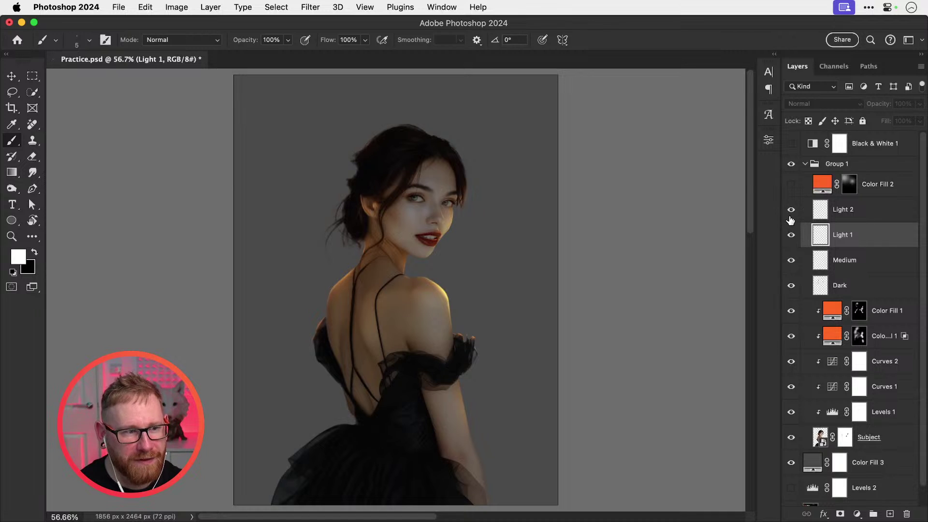
# Step: Check the Light 2 highlights close up on the head and save the document
pyautogui.press('z')
pyautogui.click(425, 177)
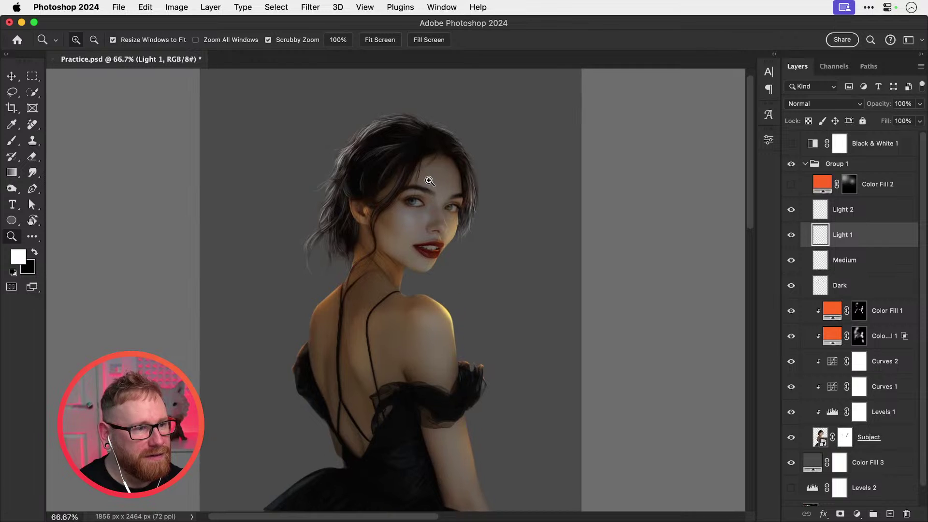
pyautogui.click(429, 180)
pyautogui.moveTo(431, 185); pyautogui.dragTo(460, 235)
pyautogui.press('v')
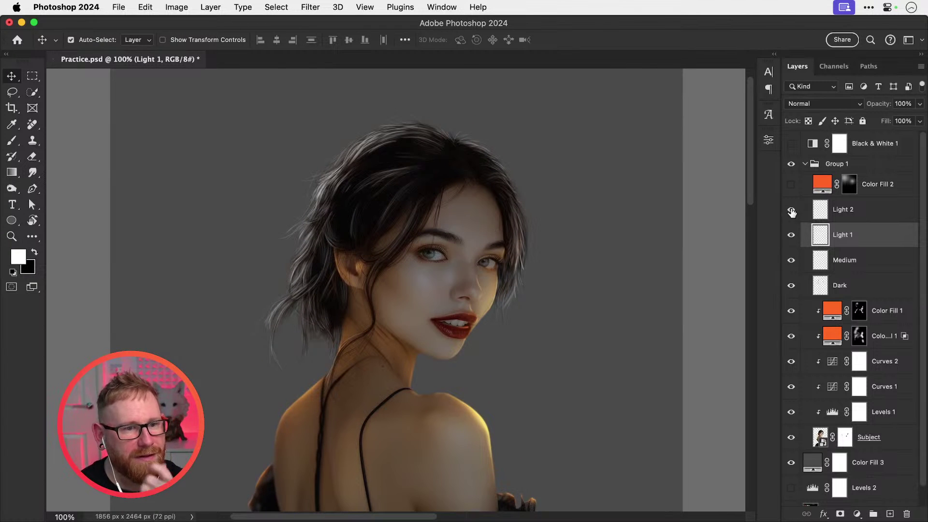
pyautogui.moveTo(793, 212)
pyautogui.mouseDown()
pyautogui.moveTo(795, 288)
pyautogui.moveTo(794, 212)
pyautogui.mouseUp()
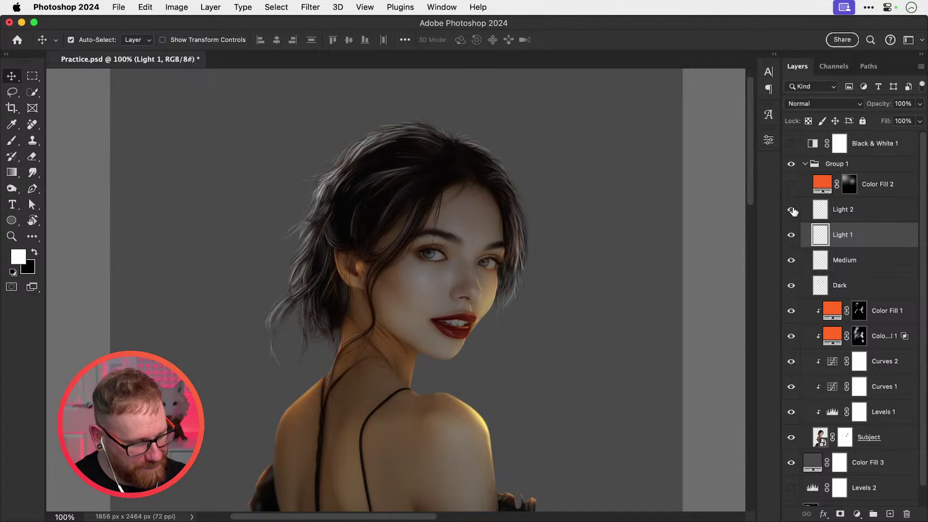
pyautogui.press('super+s')
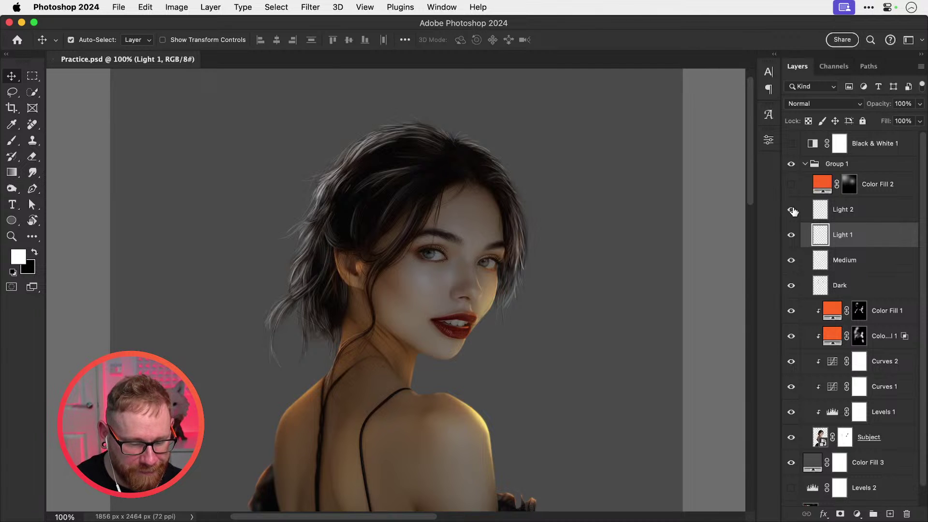
# Step: Examine the hair close up and compare it with the Light 2 layer hidden and shown
pyautogui.press('z')
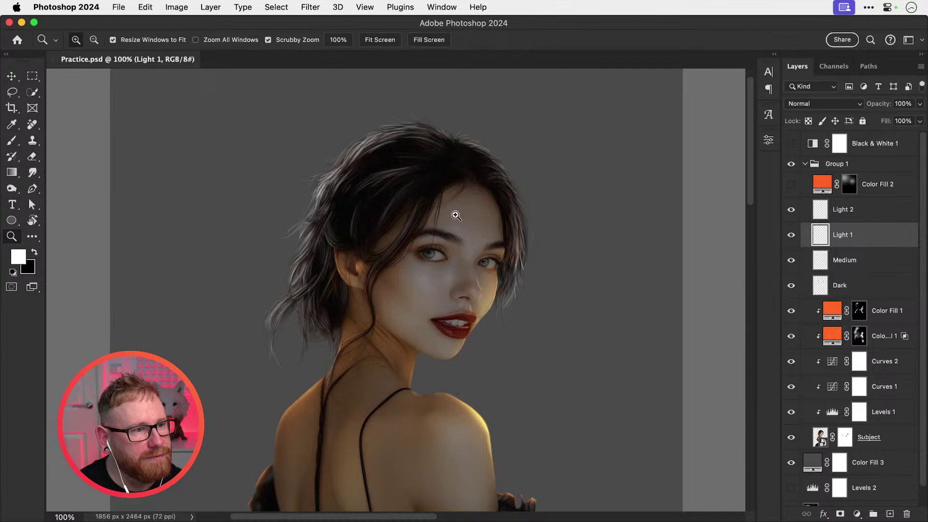
pyautogui.click(421, 209)
pyautogui.press('v')
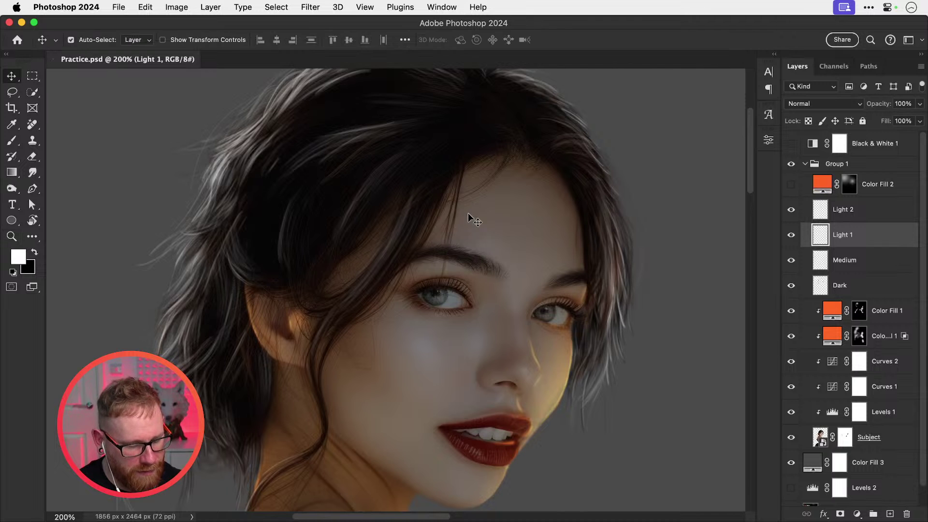
pyautogui.press('super+1')
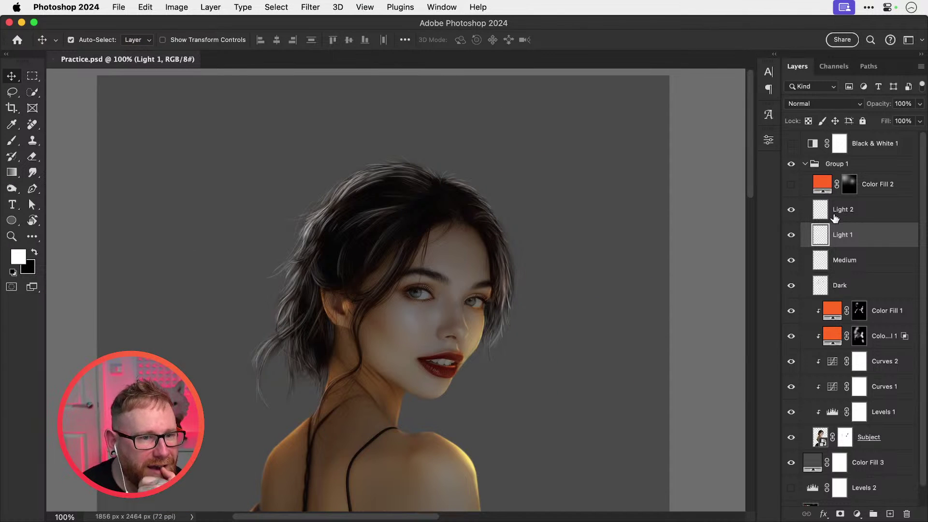
pyautogui.click(790, 213)
pyautogui.click(790, 213)
pyautogui.click(788, 213)
pyautogui.click(790, 211)
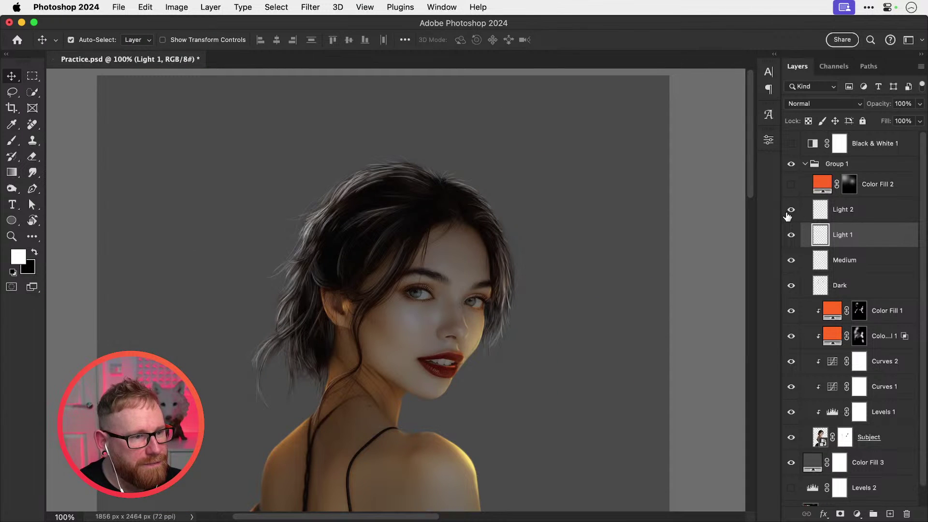
pyautogui.click(789, 212)
pyautogui.click(789, 213)
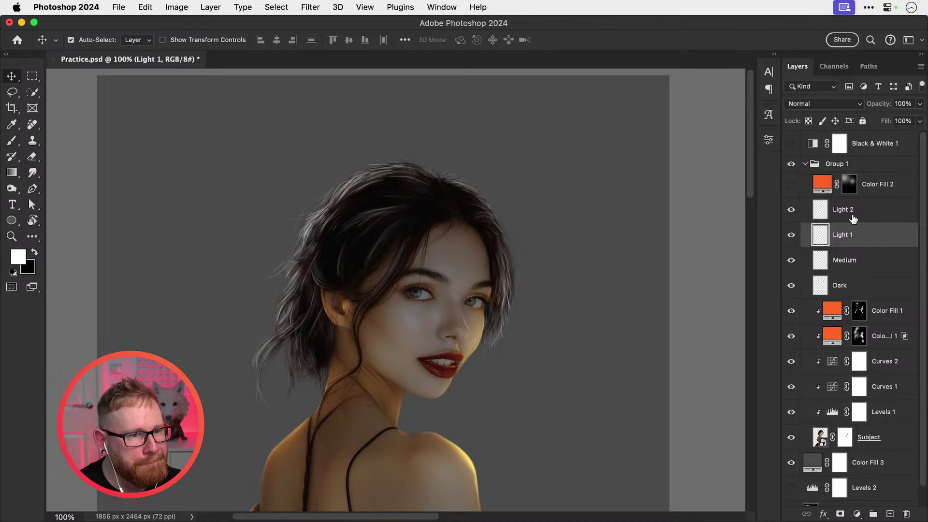
# Step: Merge the Light 1 and Light 2 layers and rename the merged layer "Light"
pyautogui.keyDown('super'); pyautogui.click(852, 217); pyautogui.keyUp('super')
pyautogui.press('super+e')
pyautogui.doubleClick(843, 207)
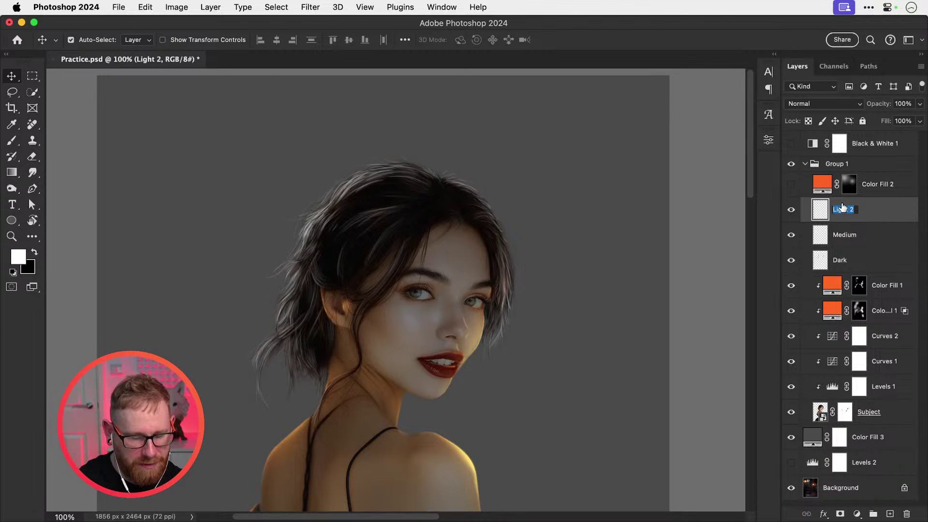
pyautogui.press('BackSpace')
pyautogui.write('Light')
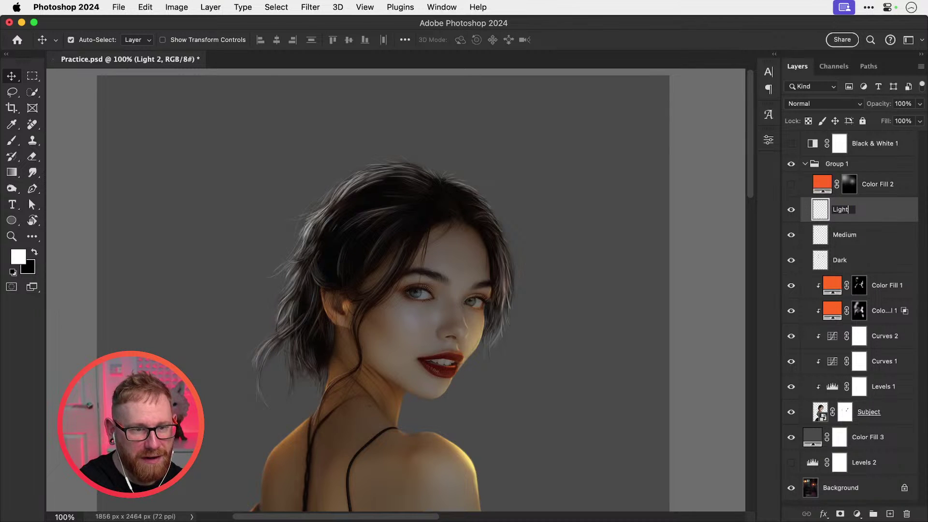
pyautogui.press('Return')
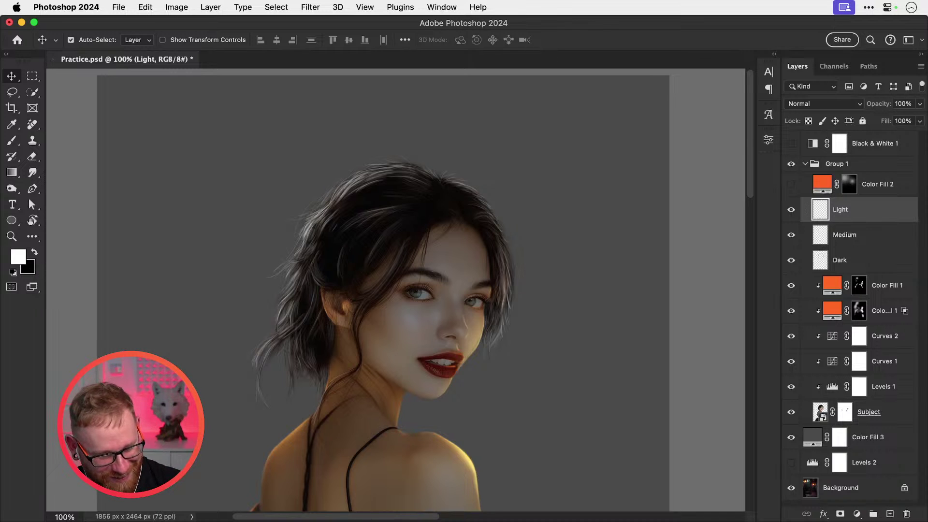
# Step: Duplicate the Light, Medium and Dark hair layers together and hide the lower set of three
pyautogui.press('super+minus')
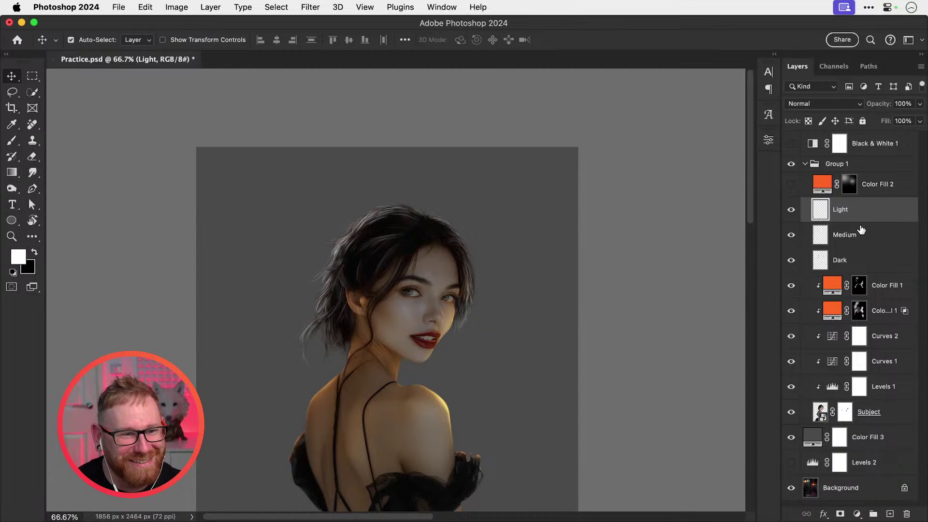
pyautogui.keyDown('super'); pyautogui.click(374, 293); pyautogui.keyUp('super')
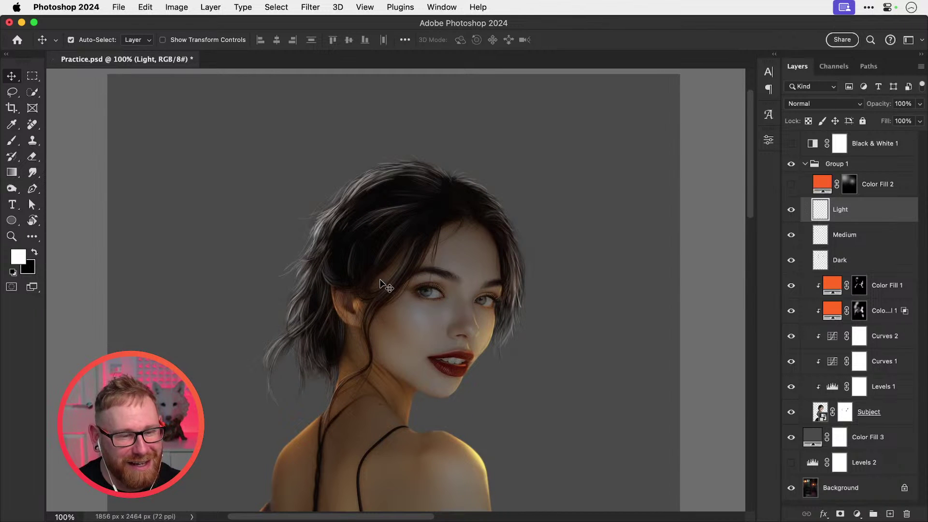
pyautogui.keyDown('shift'); pyautogui.click(880, 260); pyautogui.keyUp('shift')
pyautogui.press('super+j')
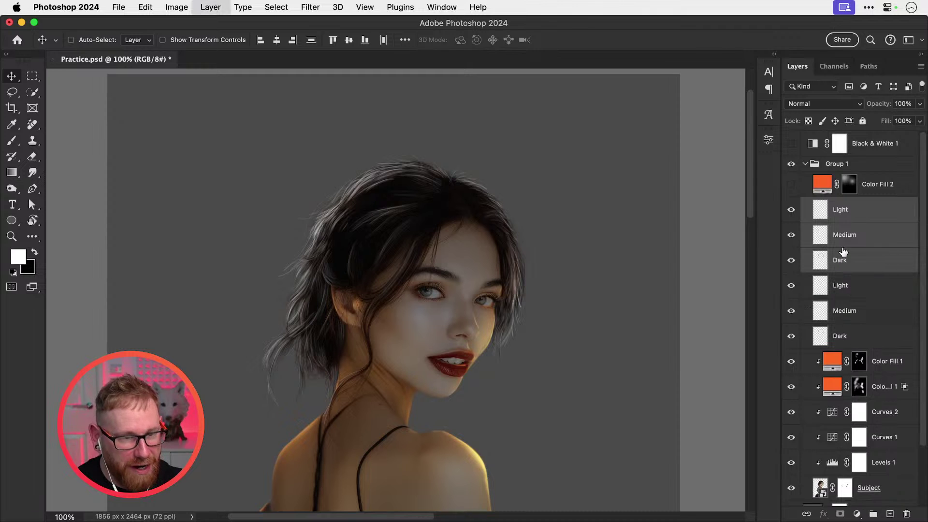
pyautogui.moveTo(792, 286); pyautogui.dragTo(792, 343)
# Step: Group the hidden lower Light, Medium and Dark layers and name the group "Backup"
pyautogui.click(853, 286)
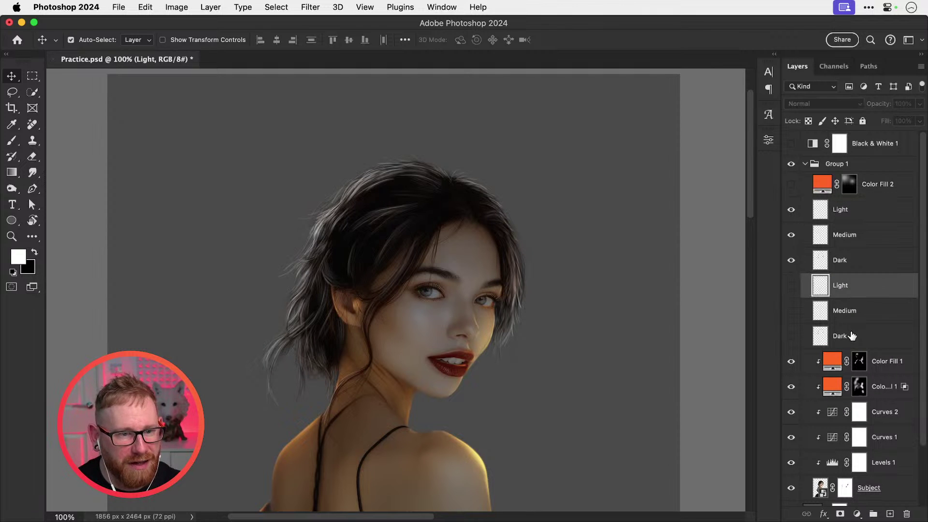
pyautogui.keyDown('shift'); pyautogui.click(853, 335); pyautogui.keyUp('shift')
pyautogui.press('super+g')
pyautogui.doubleClick(840, 280)
pyautogui.write('B')
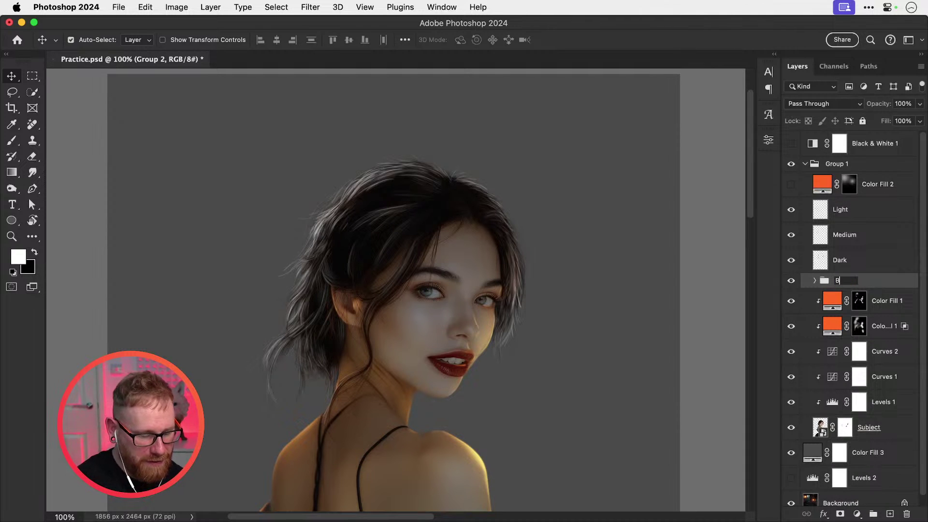
pyautogui.write('ackup')
pyautogui.press('Return')
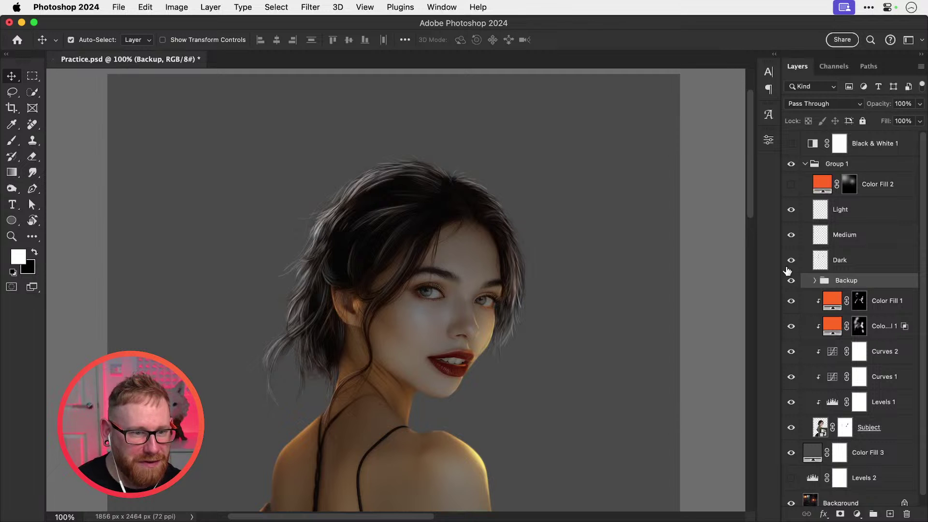
# Step: Make the three layers inside the Backup group visible, and hide and collapse the group itself
pyautogui.click(816, 281)
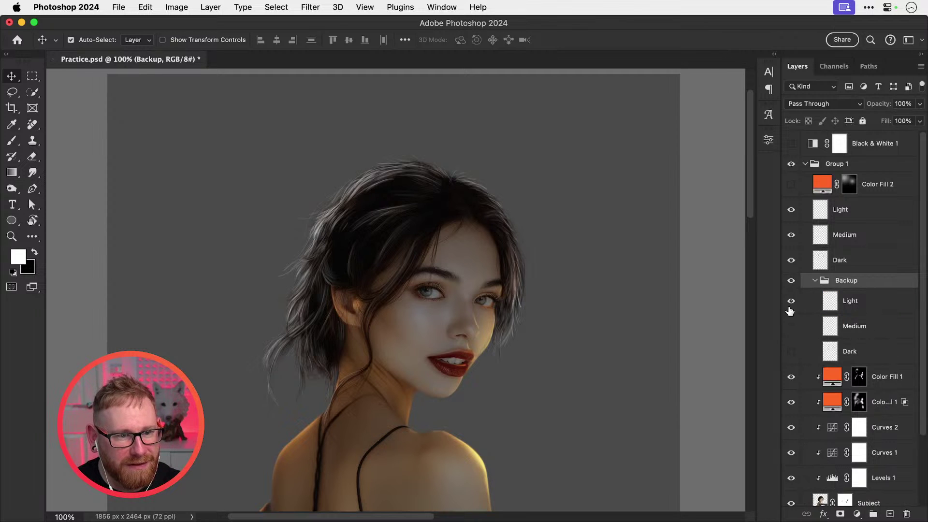
pyautogui.moveTo(789, 310); pyautogui.dragTo(790, 348)
pyautogui.click(792, 281)
pyautogui.click(815, 280)
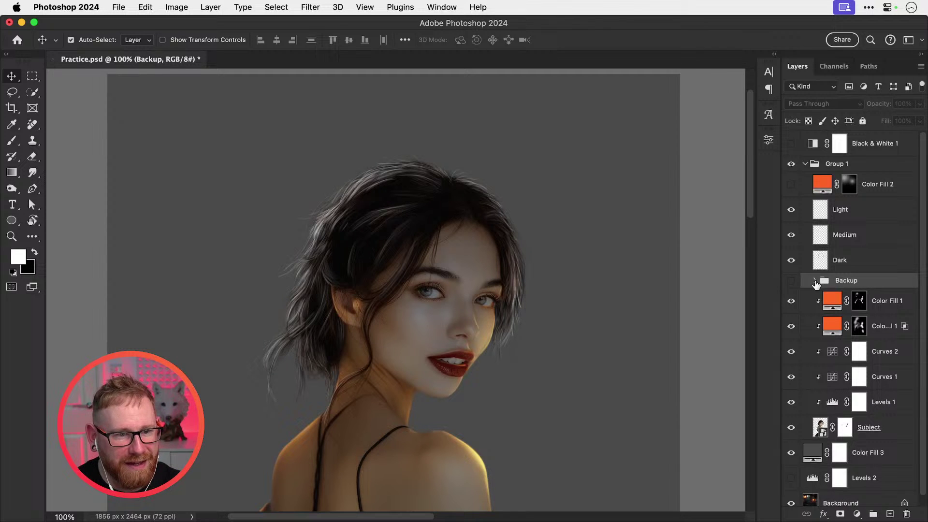
# Step: Select the Light layer above the Backup group and compare the hair with it hidden and shown
pyautogui.click(850, 264)
pyautogui.click(832, 216)
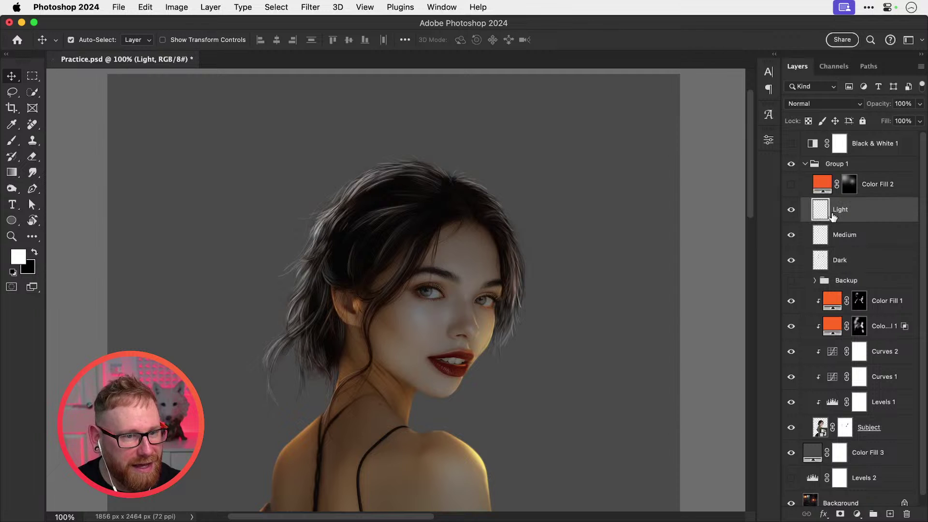
pyautogui.click(792, 209)
pyautogui.click(791, 210)
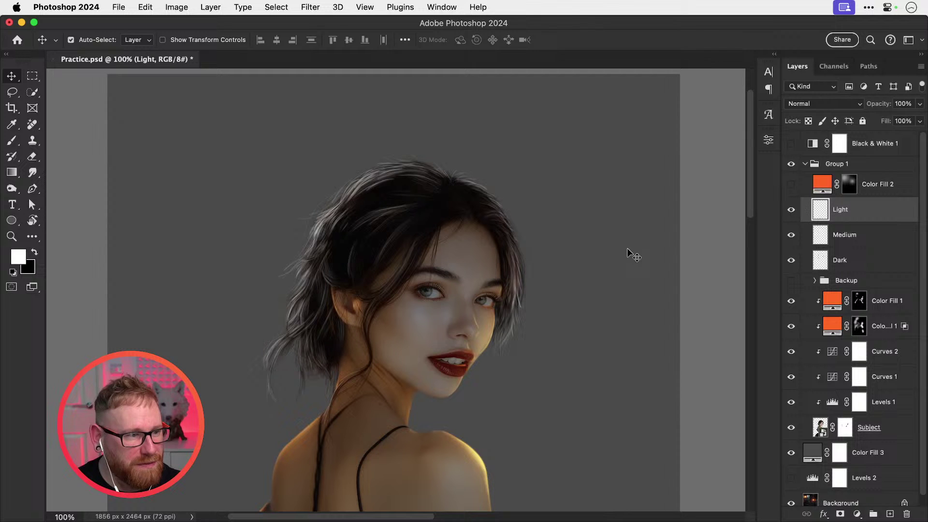
pyautogui.click(793, 212)
pyautogui.press('z')
pyautogui.click(417, 280)
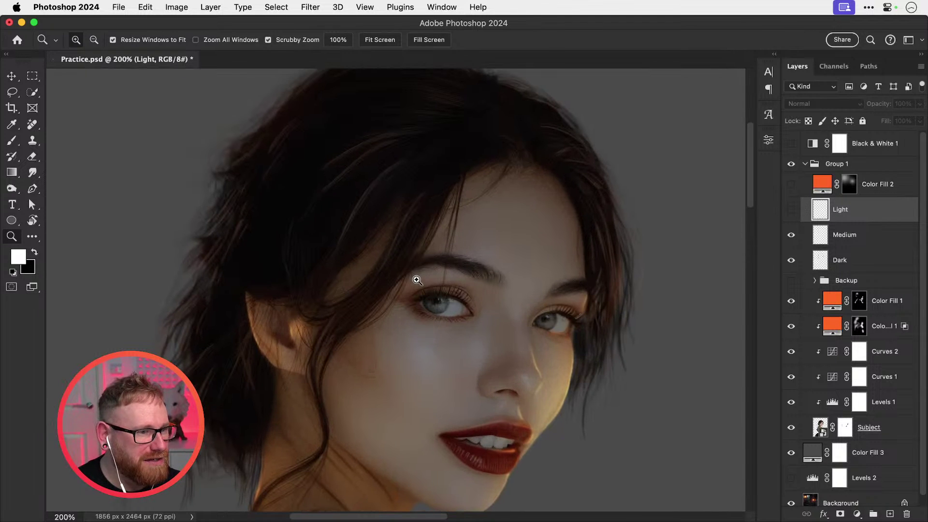
pyautogui.press('v')
pyautogui.click(792, 209)
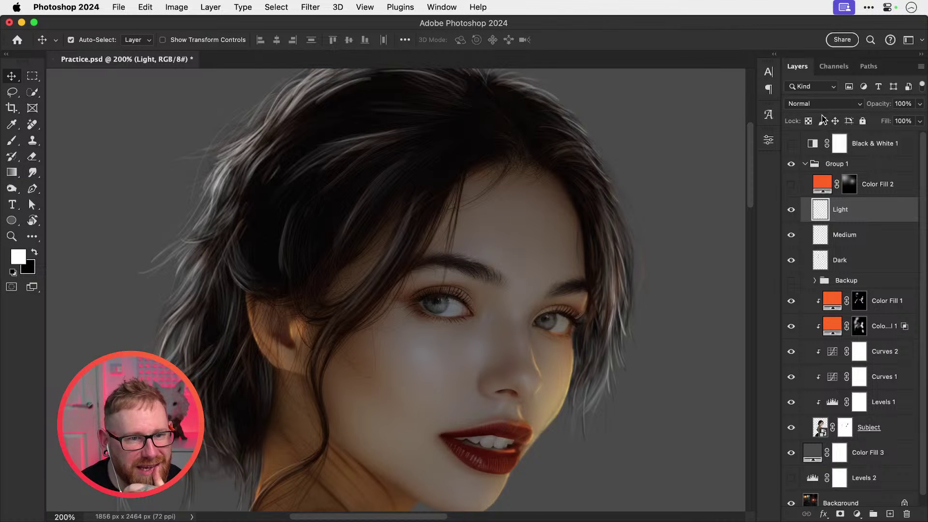
# Step: Colorize the Light layer golden with Hue/Saturation, using saturation 100, a lower lightness and a hue shifted from red towards yellow
pyautogui.press('super+u')
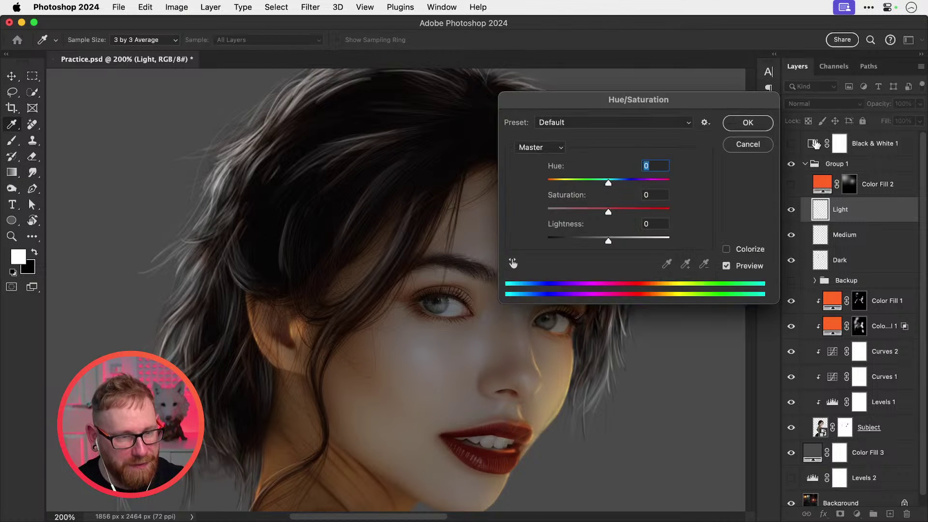
pyautogui.click(734, 250)
pyautogui.moveTo(616, 212); pyautogui.dragTo(671, 213)
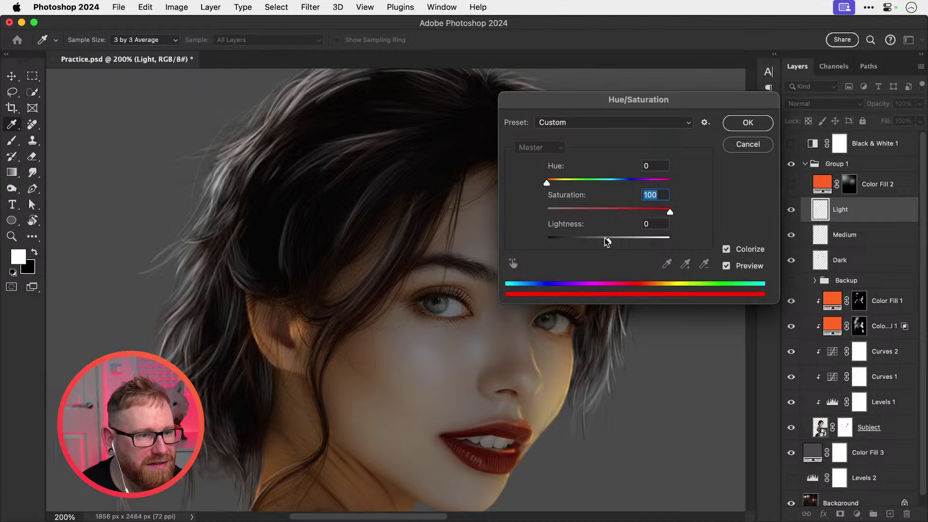
pyautogui.moveTo(609, 242); pyautogui.dragTo(590, 242)
pyautogui.moveTo(548, 184); pyautogui.dragTo(560, 184)
pyautogui.click(748, 123)
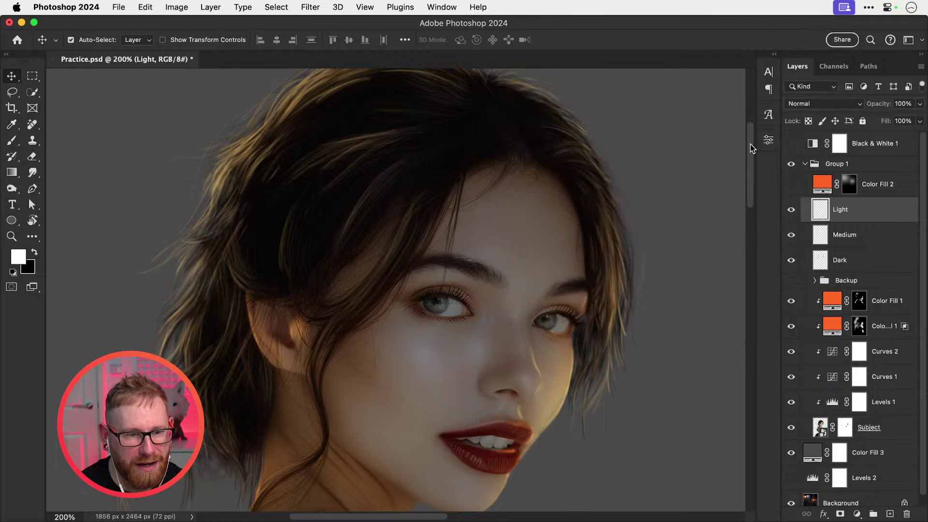
# Step: Fit the whole portrait in view and hide the grey Color Fill 3 layer to reveal the background scene
pyautogui.press('super+0')
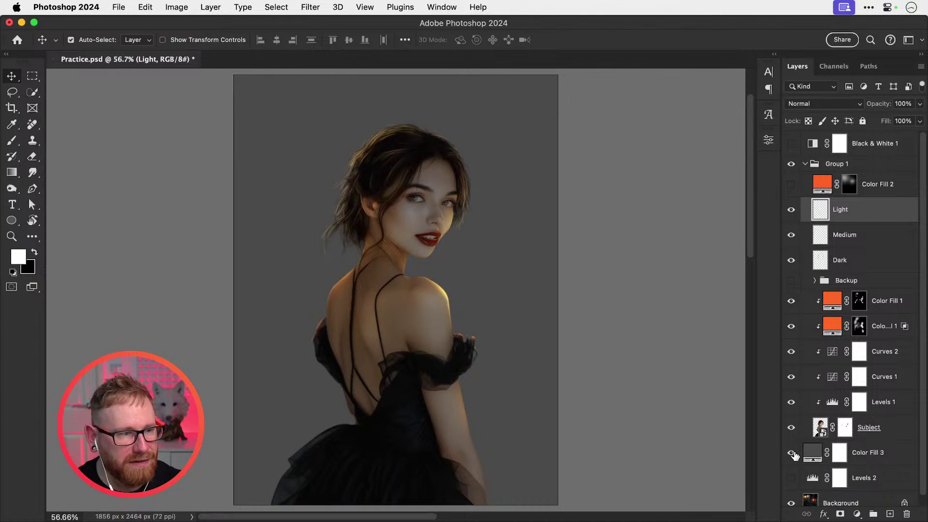
pyautogui.click(793, 454)
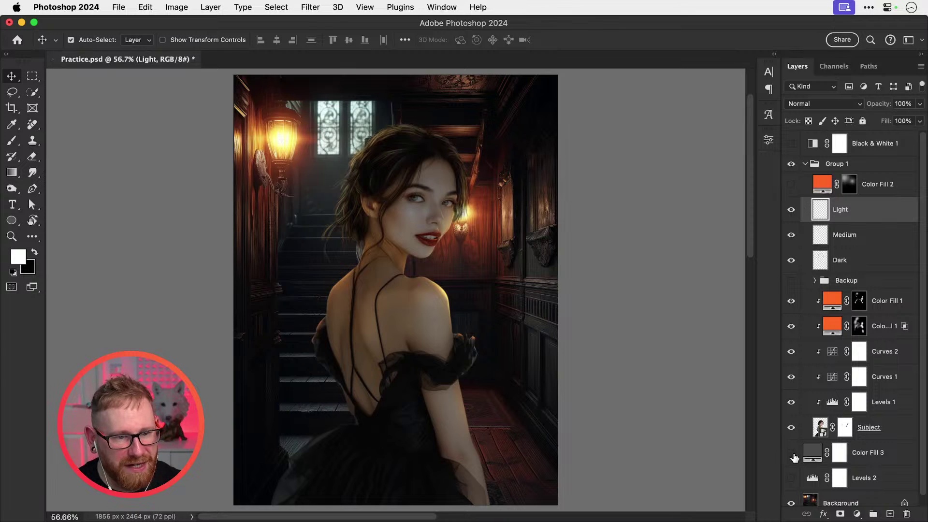
# Step: Examine the golden hair strands close up at 200% against the wall lamp's light in the background
pyautogui.press('z')
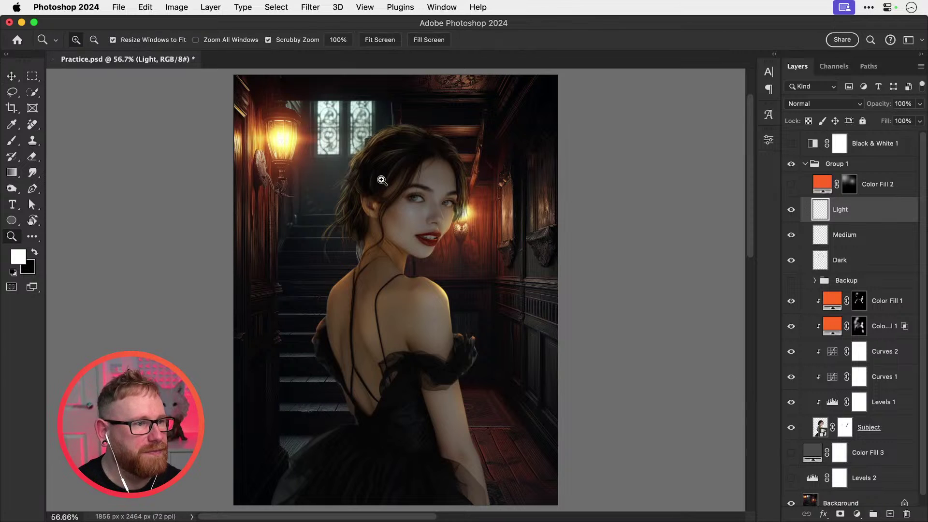
pyautogui.click(379, 182)
pyautogui.click(379, 187)
pyautogui.click(427, 215)
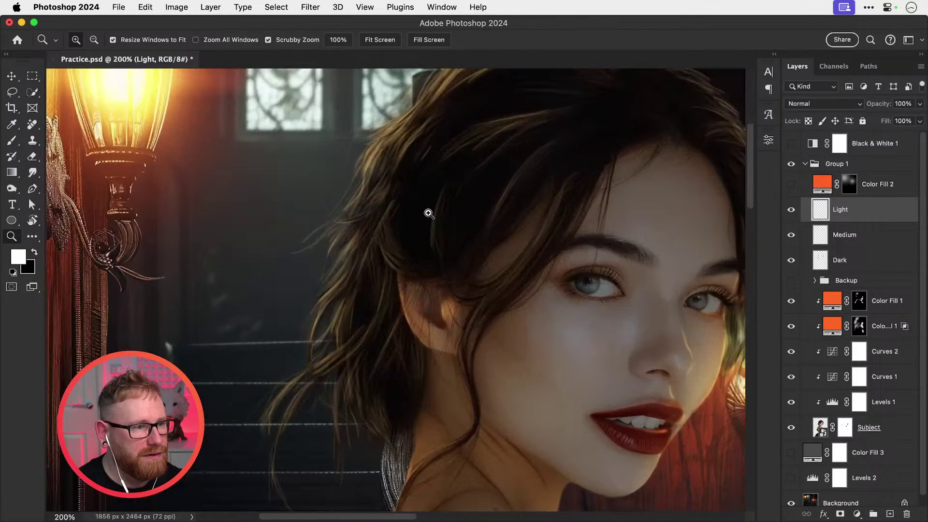
pyautogui.press('v')
pyautogui.moveTo(429, 212); pyautogui.dragTo(516, 307)
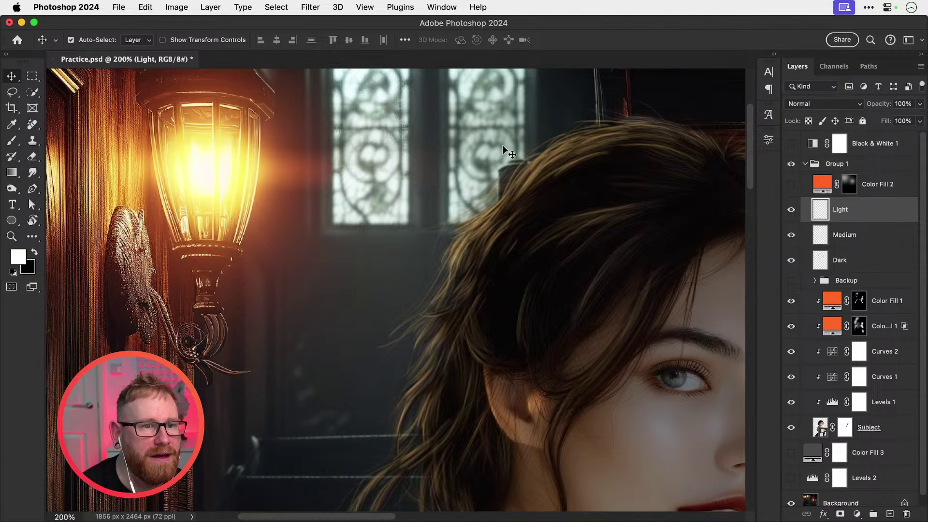
pyautogui.moveTo(536, 162); pyautogui.dragTo(635, 200)
pyautogui.press('super+z')
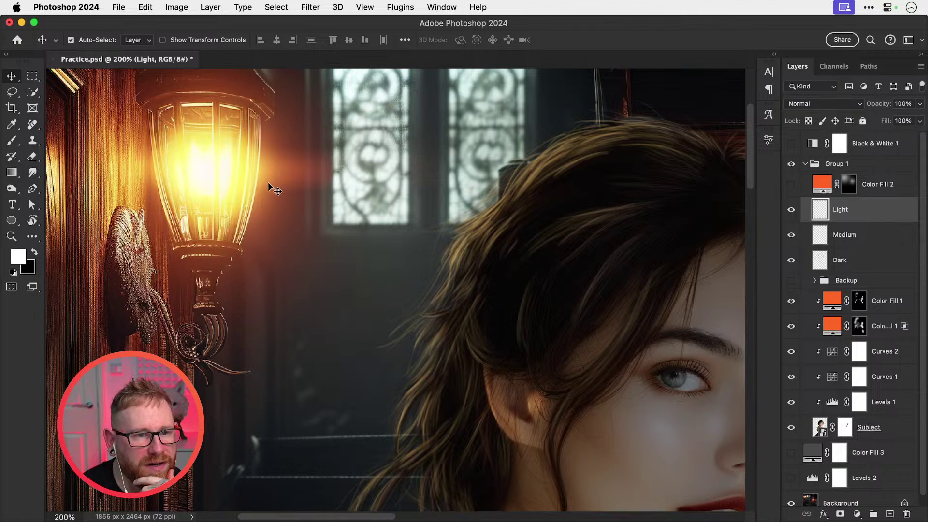
# Step: Duplicate the Light layer and shift the copy towards red with Hue/Saturation: hue -41, saturation +91, lightness -14
pyautogui.press('super+j')
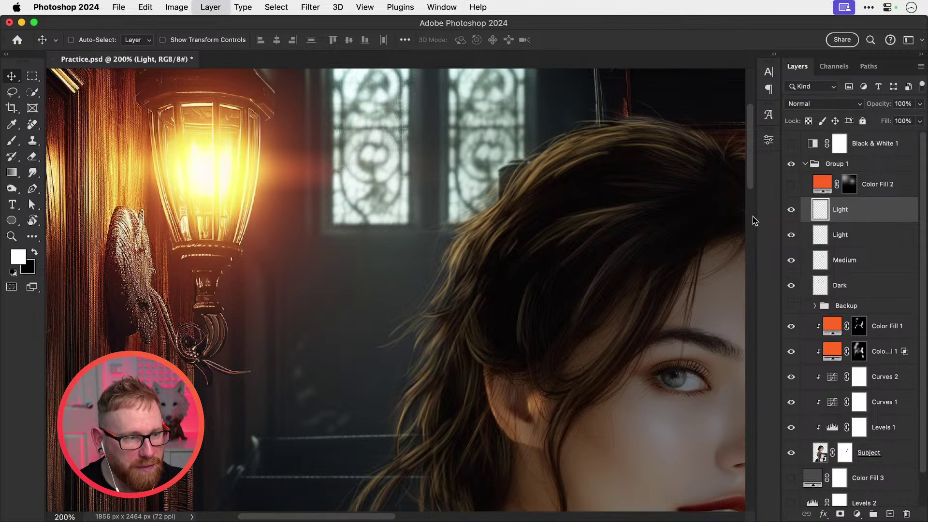
pyautogui.press('super+minus')
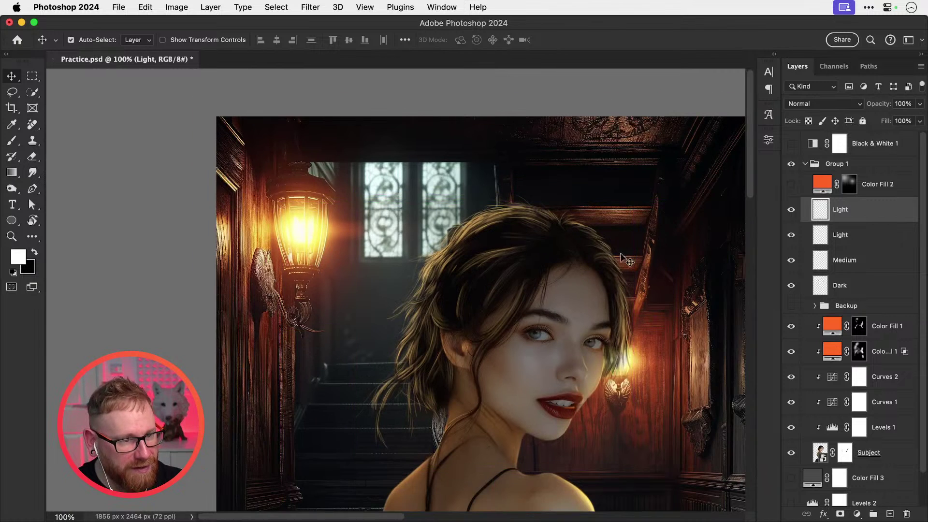
pyautogui.press('super+u')
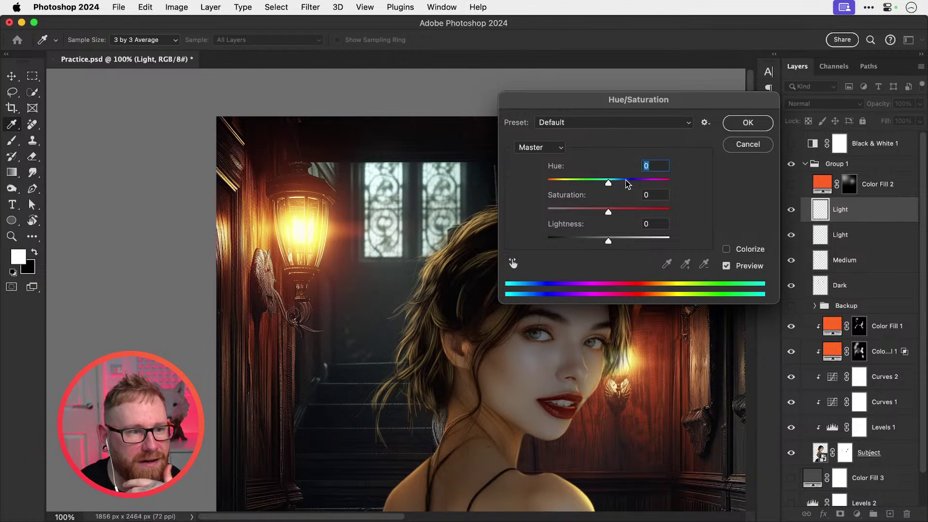
pyautogui.moveTo(608, 183); pyautogui.dragTo(583, 186)
pyautogui.moveTo(627, 209); pyautogui.dragTo(665, 202)
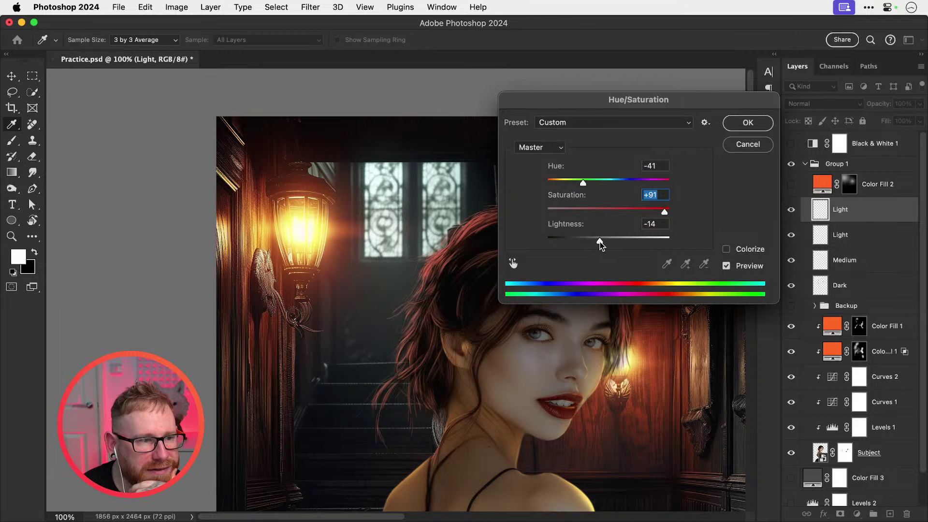
pyautogui.moveTo(600, 242); pyautogui.dragTo(600, 241)
pyautogui.click(735, 127)
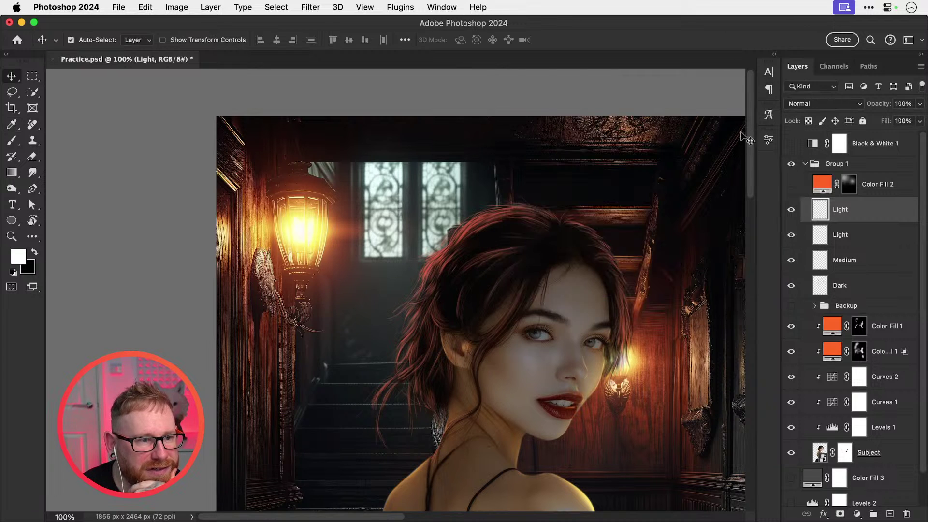
# Step: Set the upper Light layer's blend mode to Color Dodge and rename the two Light layers Red and Yellow
pyautogui.click(819, 104)
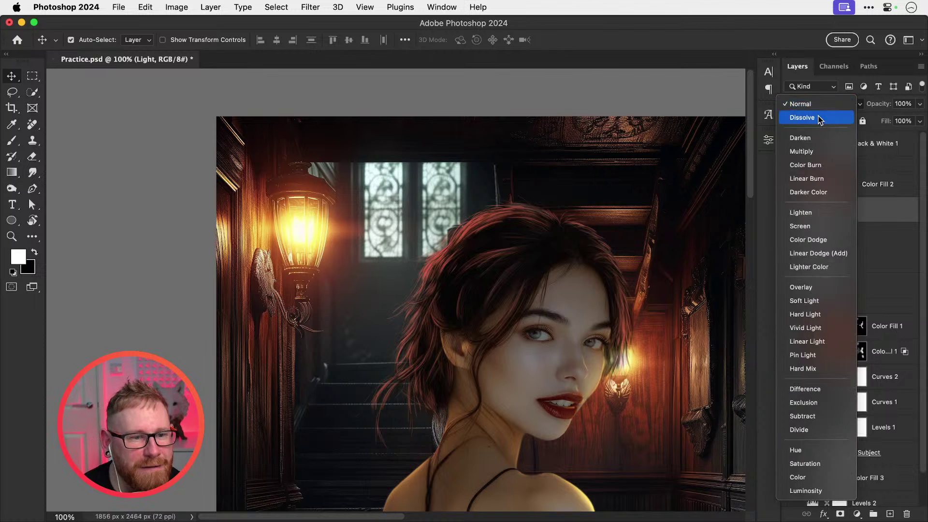
pyautogui.click(811, 244)
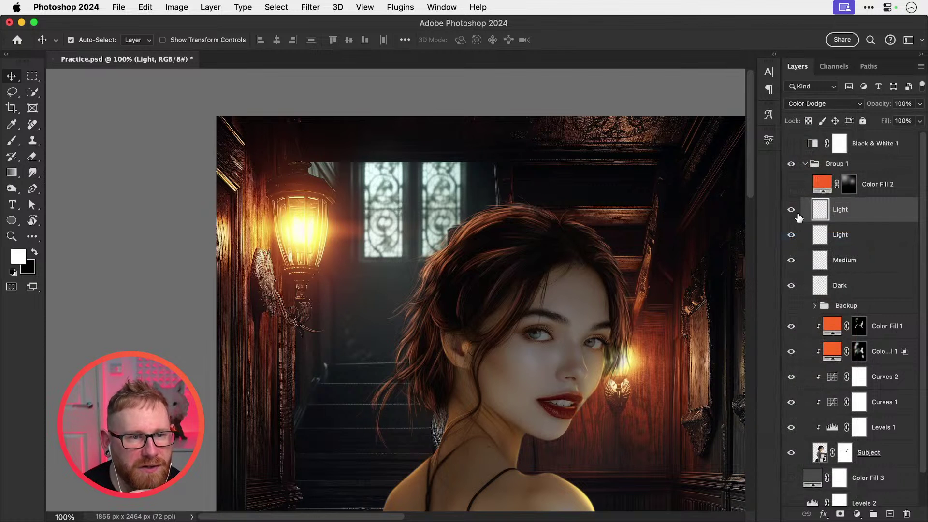
pyautogui.doubleClick(840, 211)
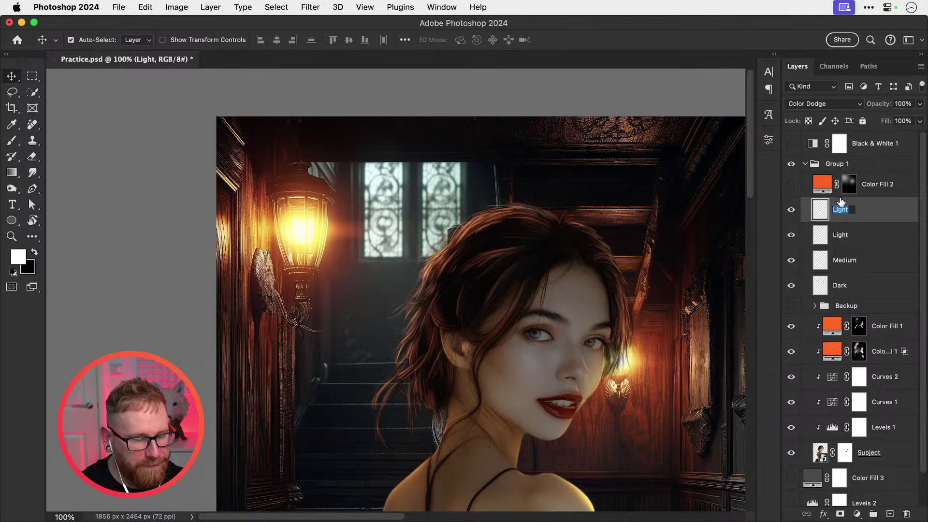
pyautogui.write('Red')
pyautogui.doubleClick(840, 235)
pyautogui.write('Yellow')
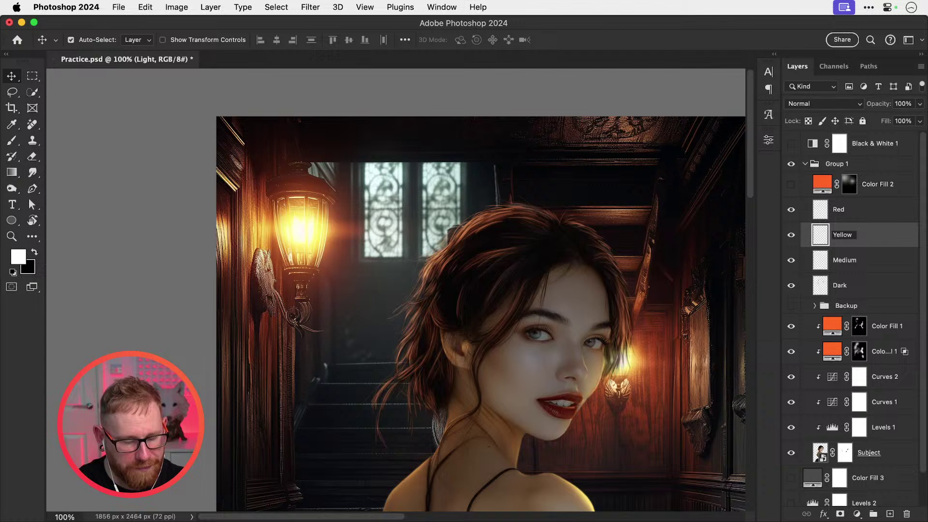
pyautogui.press('Return')
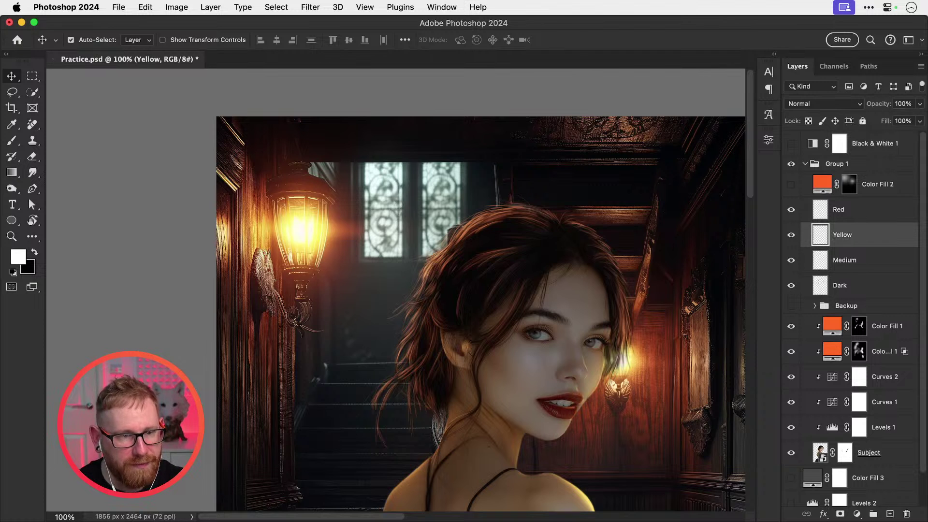
# Step: Compare the hair colour with the Red layer and the Yellow layer each hidden and shown
pyautogui.click(792, 210)
pyautogui.click(793, 211)
pyautogui.click(792, 235)
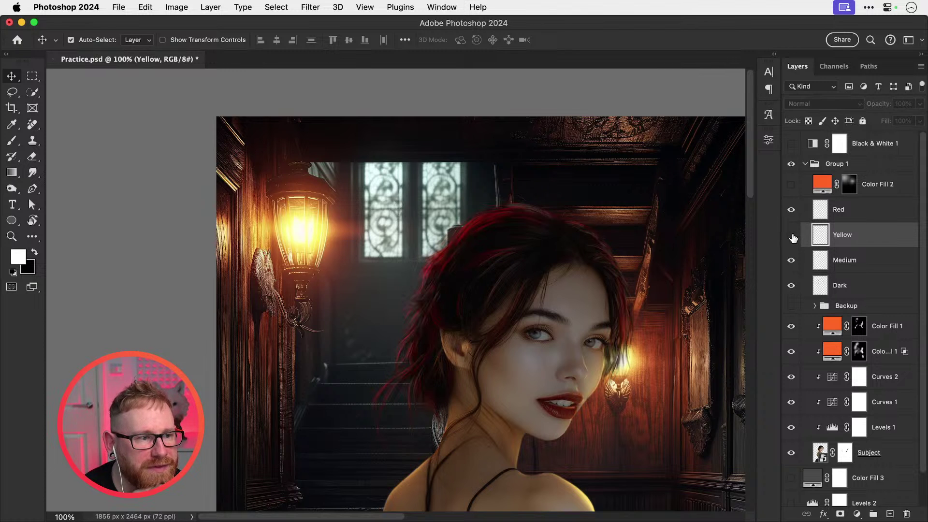
pyautogui.click(792, 236)
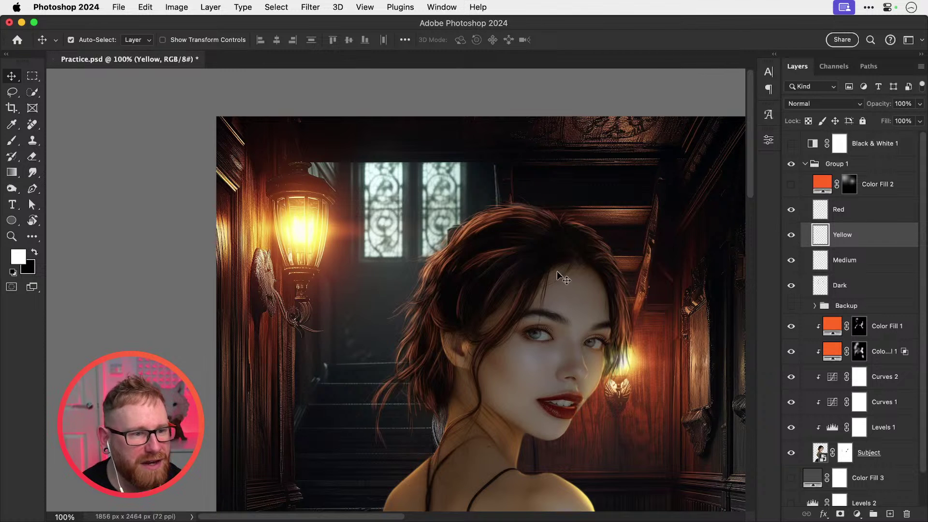
pyautogui.moveTo(493, 337); pyautogui.dragTo(584, 184)
pyautogui.moveTo(581, 242); pyautogui.dragTo(408, 332)
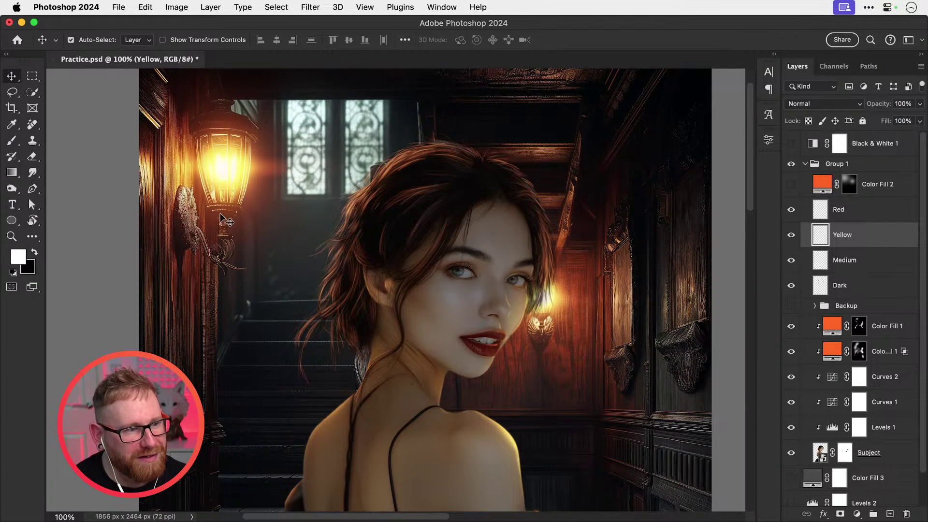
# Step: Try a lower opacity of about 54% on the Red and Yellow layers together, and restore it to 100%
pyautogui.keyDown('shift'); pyautogui.click(830, 213); pyautogui.keyUp('shift')
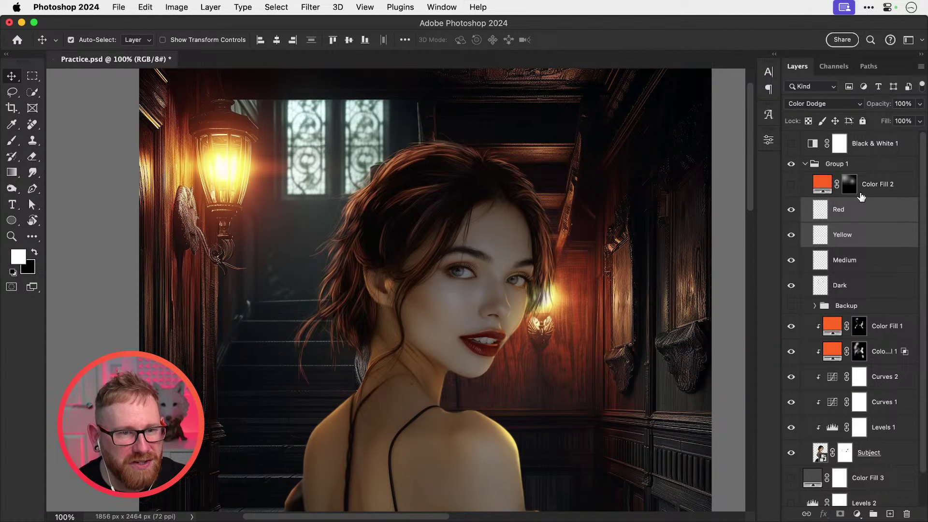
pyautogui.click(920, 106)
pyautogui.moveTo(921, 118); pyautogui.dragTo(907, 119)
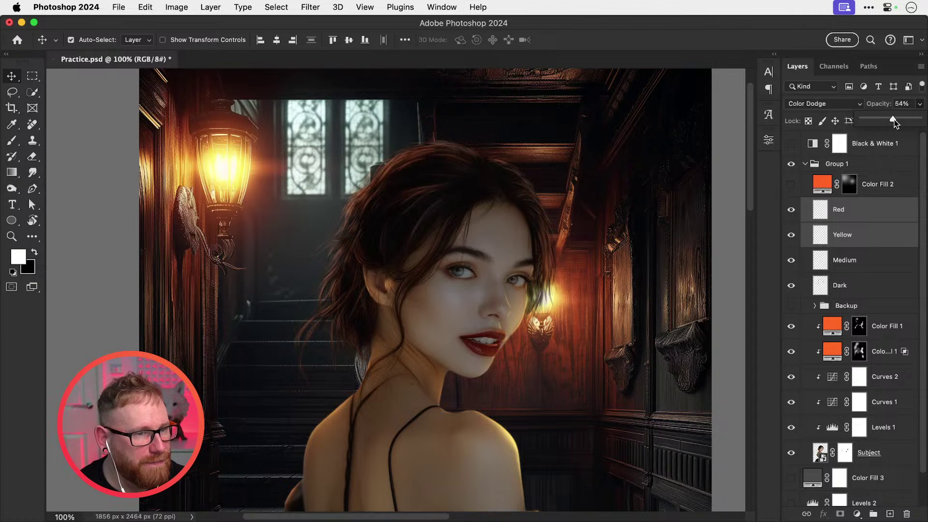
pyautogui.moveTo(902, 120); pyautogui.dragTo(919, 121)
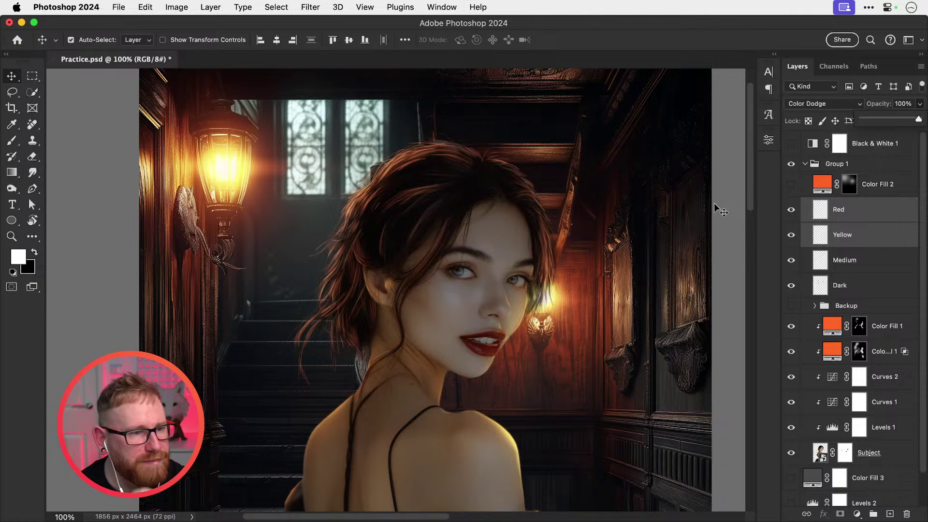
# Step: Compare the portrait with the orange Color Fill 2 glow hidden and shown, both close up and at 100%
pyautogui.keyDown('super'); pyautogui.click(550, 300); pyautogui.keyUp('super')
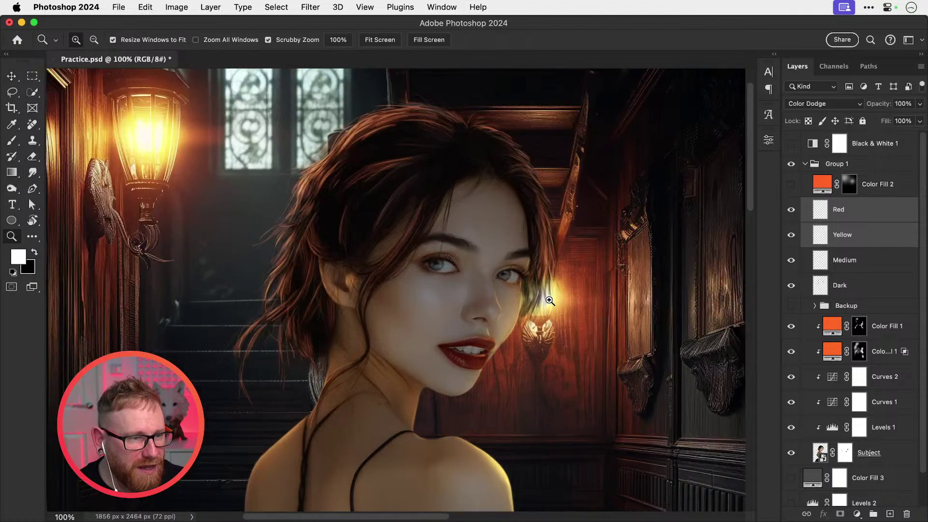
pyautogui.keyDown('super'); pyautogui.click(551, 300); pyautogui.keyUp('super')
pyautogui.click(790, 187)
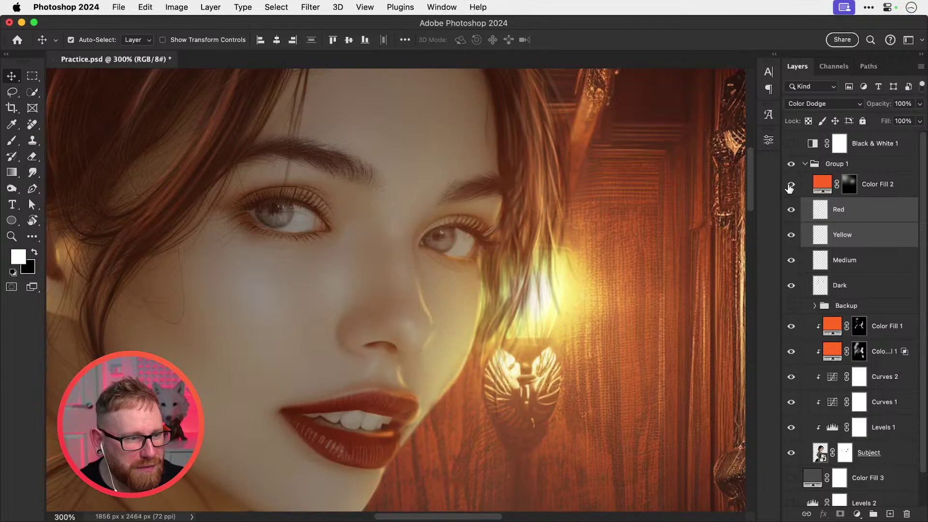
pyautogui.press('super+1')
pyautogui.click(790, 185)
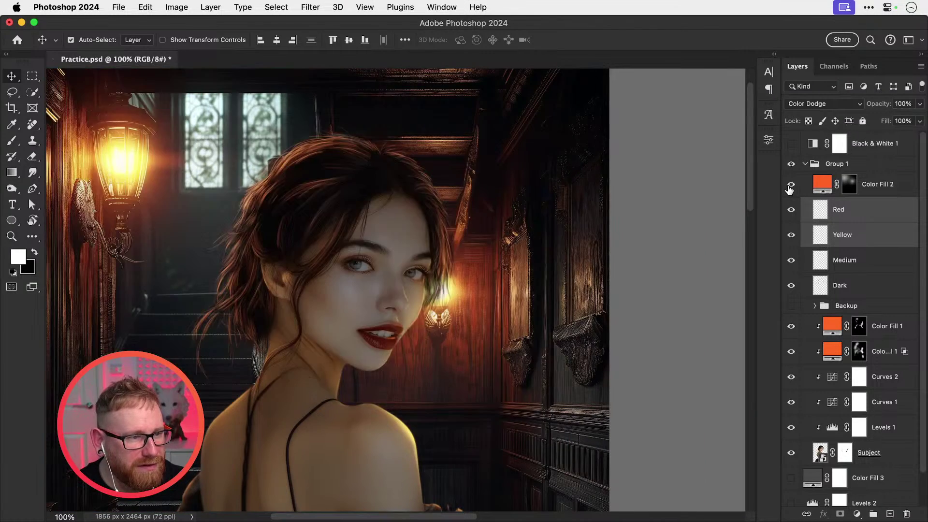
pyautogui.click(790, 186)
pyautogui.moveTo(546, 281); pyautogui.dragTo(587, 279)
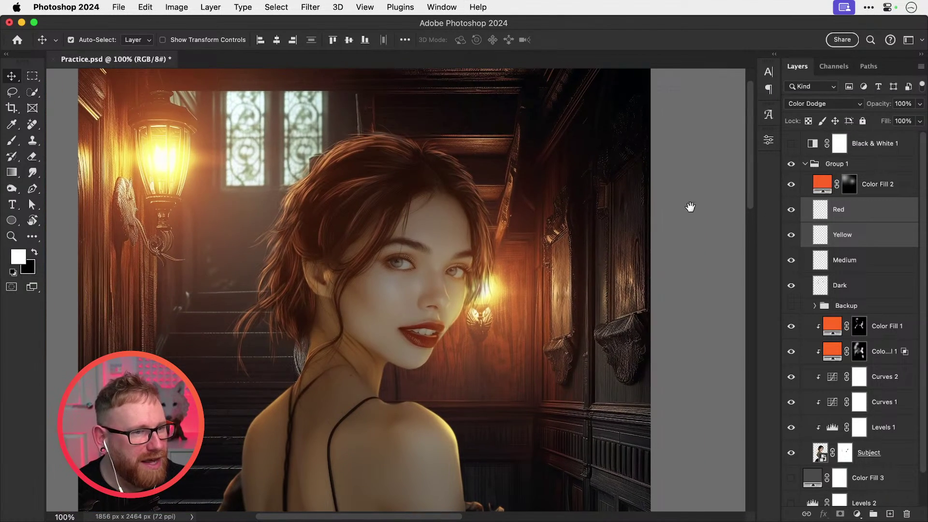
pyautogui.click(793, 186)
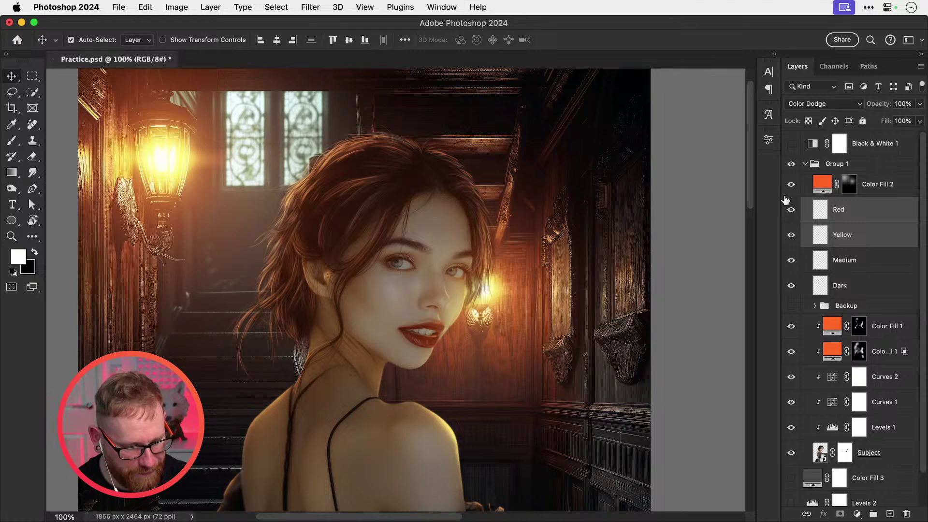
# Step: Bring the hair in front of the small wall lamp into close view and hide the Color Fill 2 layer
pyautogui.press('super+minus')
pyautogui.press('z')
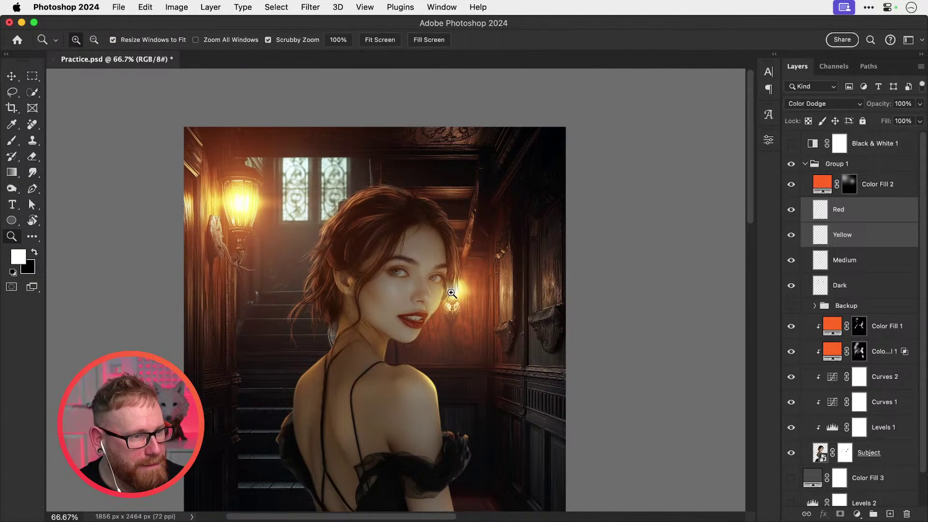
pyautogui.click(452, 293)
pyautogui.click(452, 293)
pyautogui.click(452, 293)
pyautogui.click(793, 186)
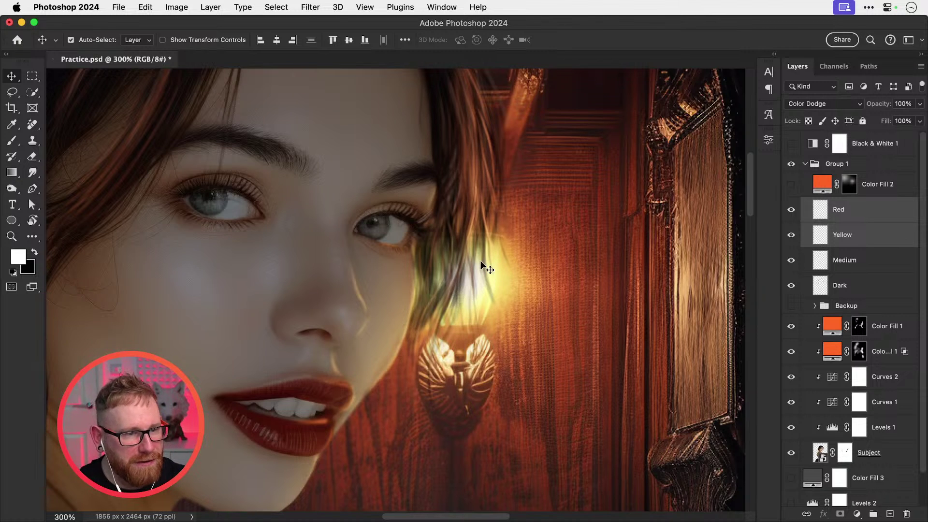
# Step: Compare the strands over the wall lamp with the Dark layer hidden and shown, and select that layer
pyautogui.click(891, 256)
pyautogui.click(792, 286)
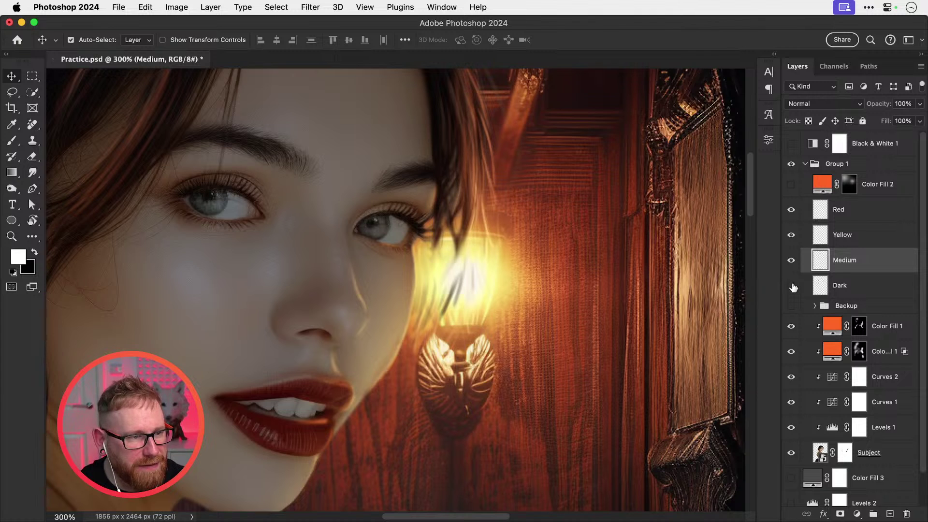
pyautogui.click(792, 287)
pyautogui.click(842, 287)
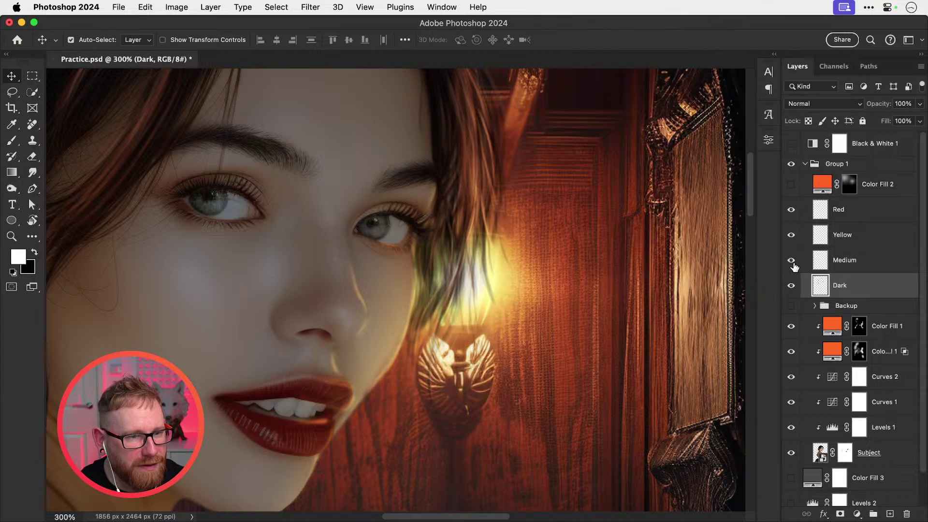
# Step: Try erasing the Dark layer's strands over the wall lamp's glow with the Eraser, and undo the strokes
pyautogui.press('e')
pyautogui.moveTo(475, 292)
pyautogui.mouseDown()
pyautogui.moveTo(482, 265)
pyautogui.moveTo(449, 281)
pyautogui.moveTo(439, 297)
pyautogui.moveTo(498, 243)
pyautogui.mouseUp()
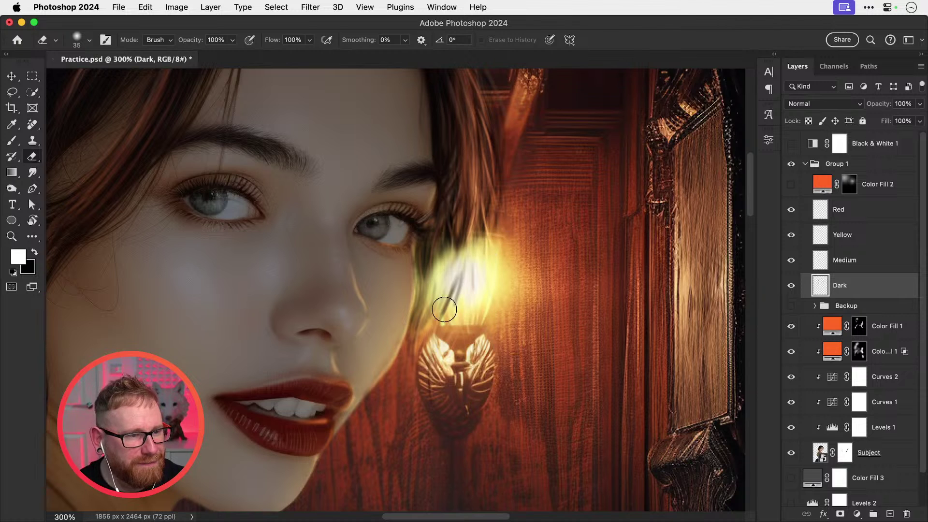
pyautogui.moveTo(444, 310); pyautogui.dragTo(442, 332)
pyautogui.press('super+z')
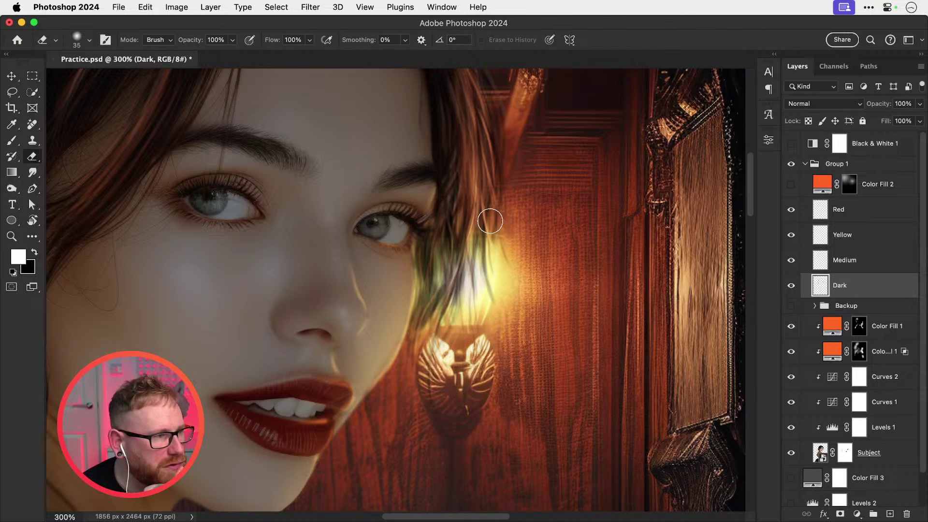
# Step: Try lightening the Dark layer's strands over the wall lamp using the Dodge tool at 100 px, Shadows range and 100% exposure
pyautogui.click(16, 190)
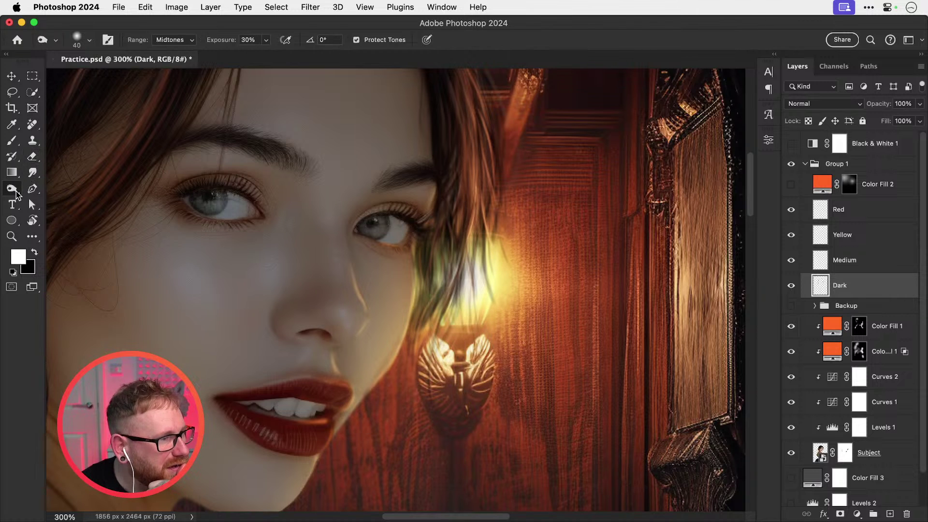
pyautogui.rightClick(16, 191)
pyautogui.click(42, 188)
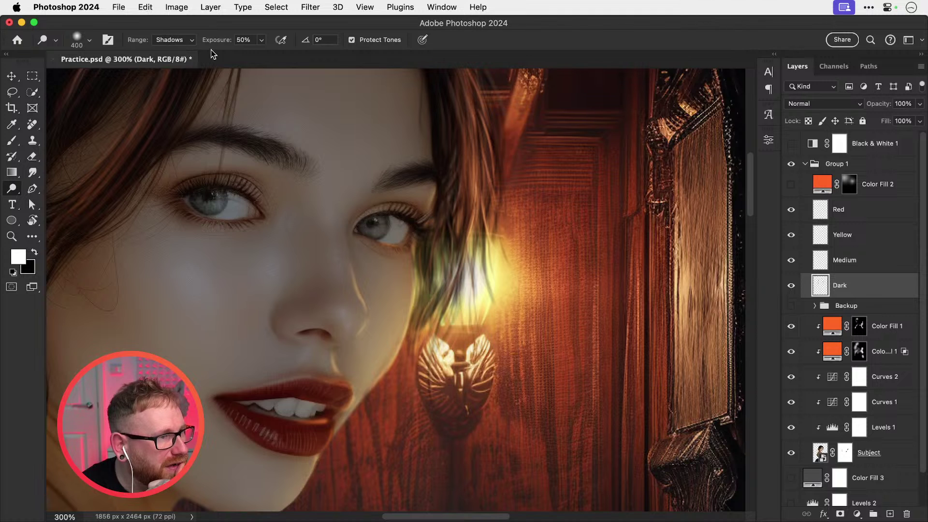
pyautogui.press('[')
pyautogui.press('[')
pyautogui.press('[')
pyautogui.press('[')
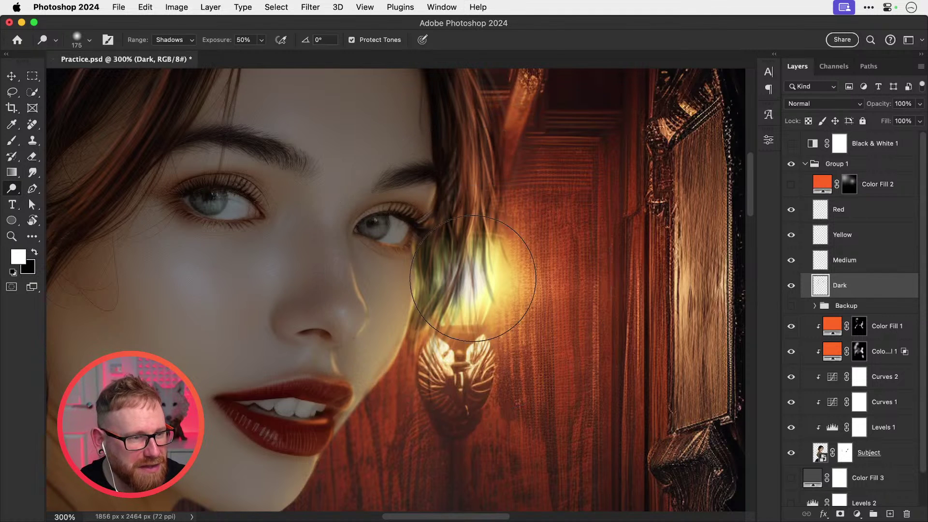
pyautogui.press('[')
pyautogui.press('[')
pyautogui.press('[')
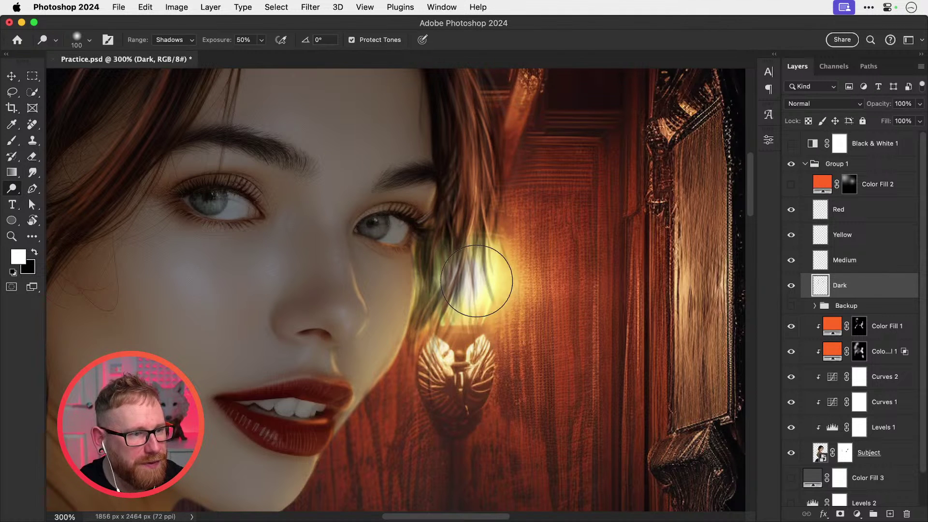
pyautogui.click(261, 39)
pyautogui.moveTo(261, 54); pyautogui.dragTo(306, 58)
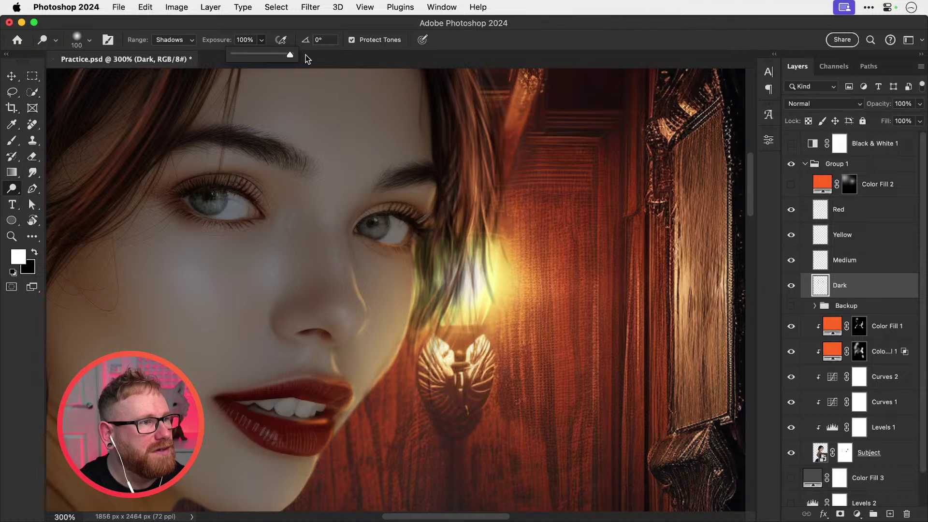
pyautogui.click(468, 263)
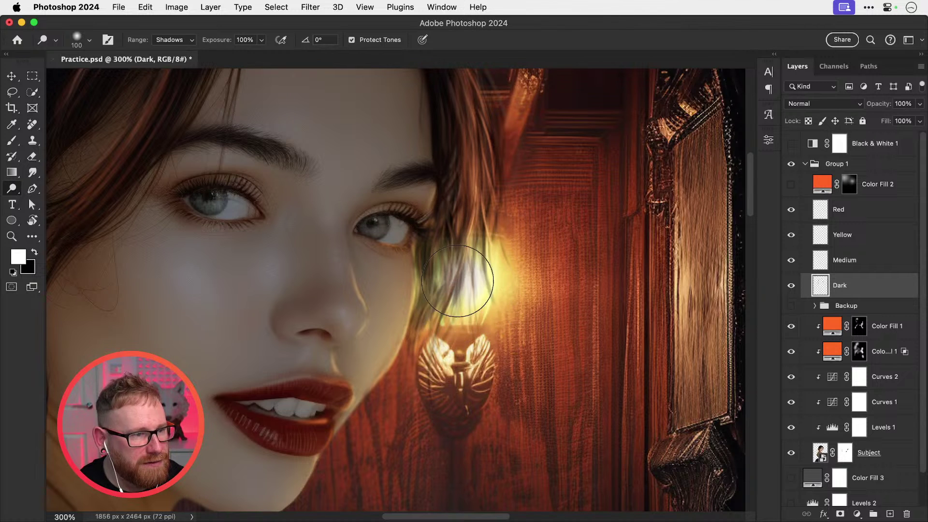
# Step: Hide the Red, Yellow and Medium layers and compare the strands over the lamp with the Dark layer hidden and shown
pyautogui.moveTo(791, 258); pyautogui.dragTo(796, 216)
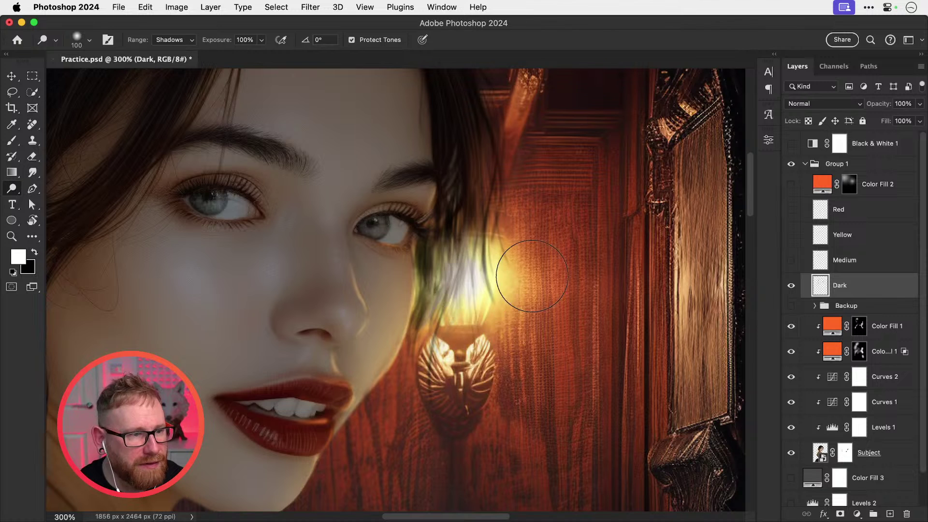
pyautogui.press('super+z')
pyautogui.press('super+z')
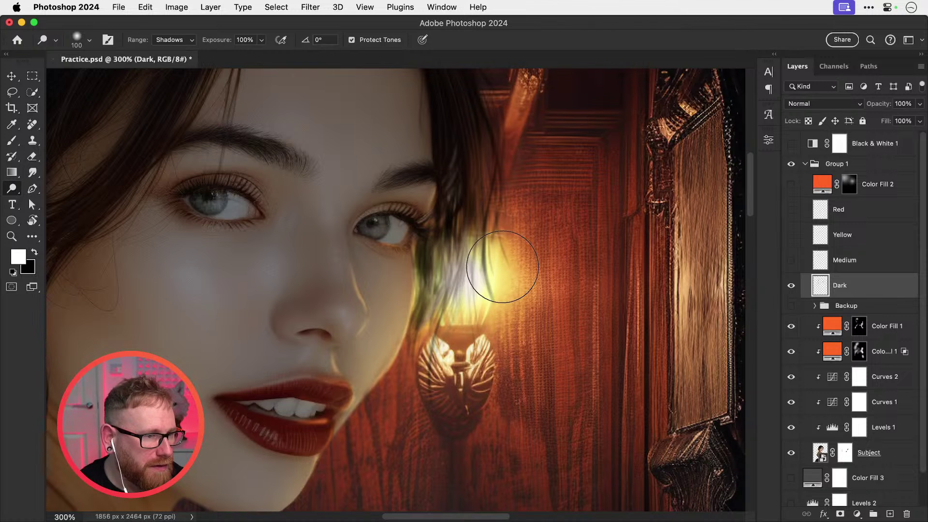
pyautogui.click(790, 287)
pyautogui.click(790, 286)
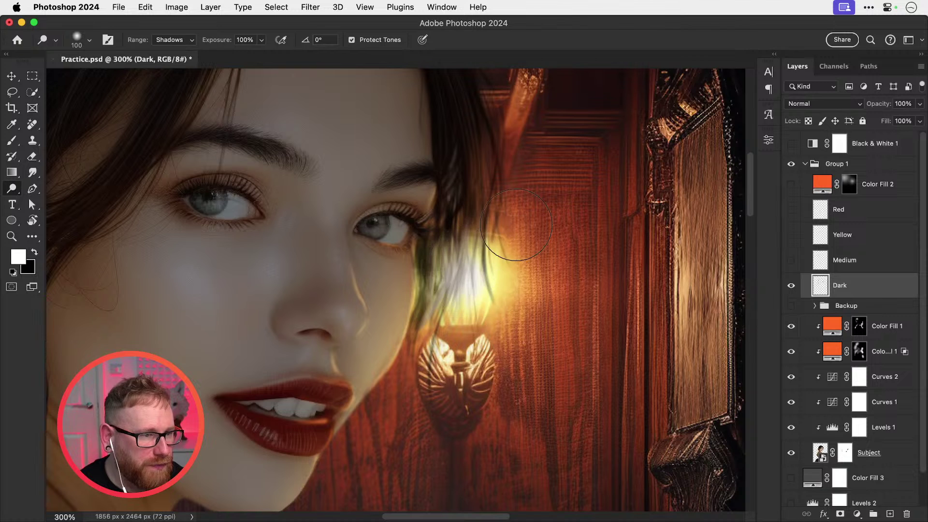
# Step: Undo the Dodge strokes on the Dark layer's strands over the wall lamp
pyautogui.press('super+z')
pyautogui.press('super+z')
pyautogui.press('super+z')
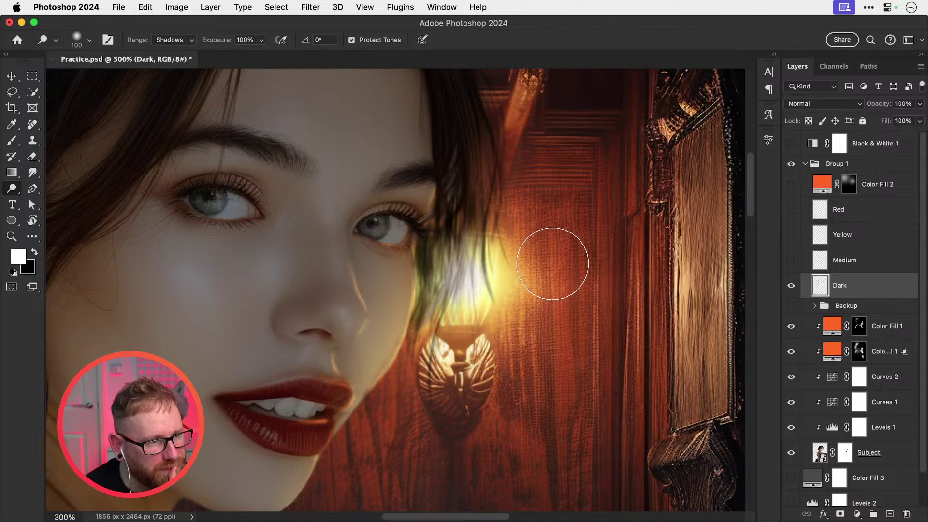
pyautogui.press('super+z')
pyautogui.press('super+z')
pyautogui.press('super+z')
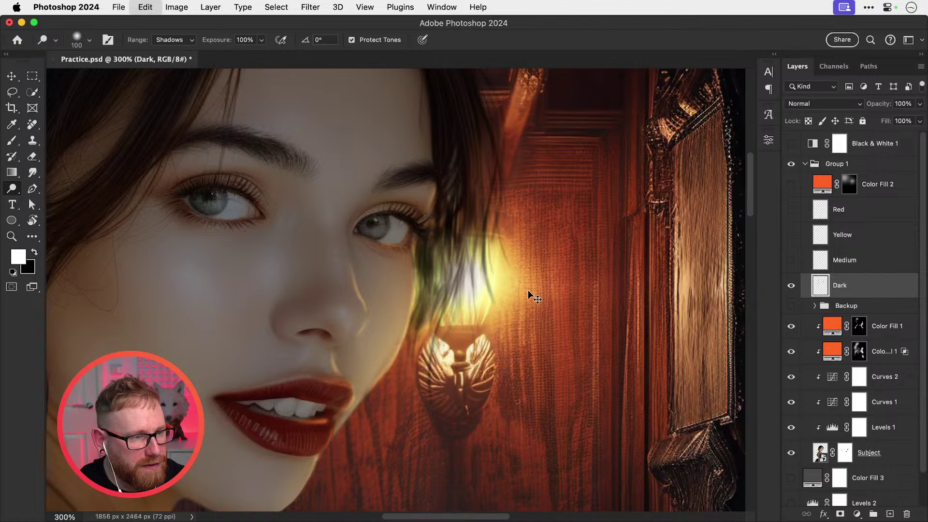
pyautogui.press('super+z')
pyautogui.press('super+z')
pyautogui.press('super+z')
pyautogui.press('super+z')
pyautogui.press('super+z')
pyautogui.press('super+z')
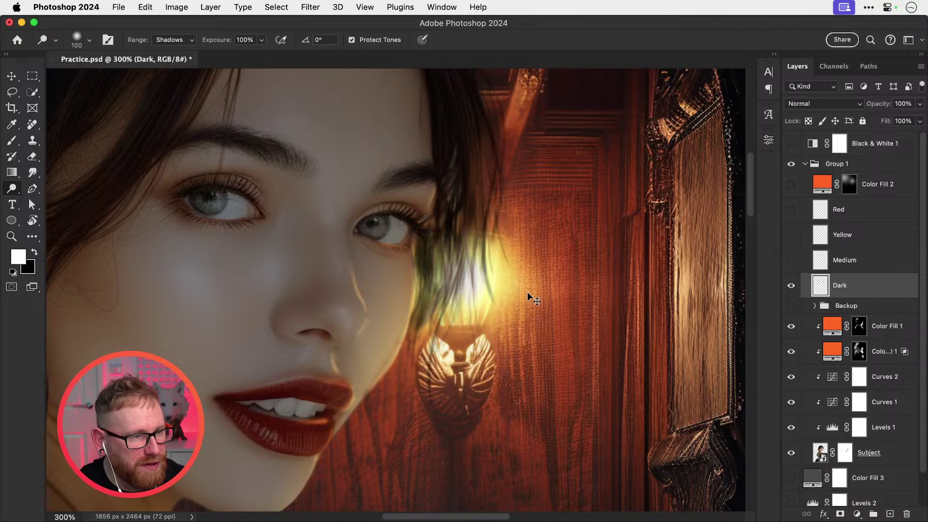
# Step: Lasso a loose selection around the Dark layer's strands over the wall lamp
pyautogui.click(13, 93)
pyautogui.moveTo(417, 235)
pyautogui.mouseDown()
pyautogui.moveTo(408, 361)
pyautogui.moveTo(406, 299)
pyautogui.moveTo(411, 381)
pyautogui.moveTo(455, 391)
pyautogui.moveTo(510, 347)
pyautogui.moveTo(524, 274)
pyautogui.moveTo(503, 231)
pyautogui.moveTo(459, 218)
pyautogui.moveTo(419, 240)
pyautogui.mouseUp()
# Step: Try lightening the selected strands with a Hue/Saturation adjustment, and undo it while keeping the selection
pyautogui.press('super+u')
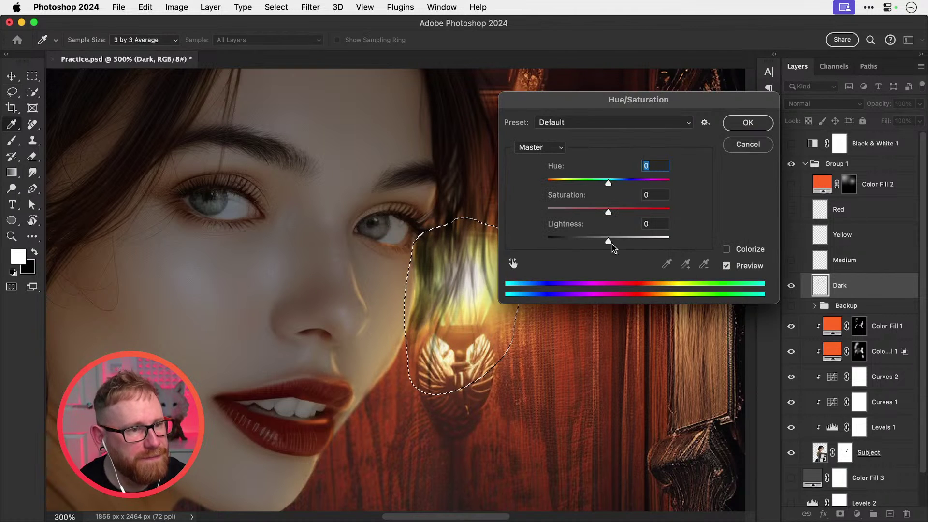
pyautogui.moveTo(608, 212)
pyautogui.mouseDown()
pyautogui.moveTo(625, 212)
pyautogui.moveTo(618, 240)
pyautogui.moveTo(657, 210)
pyautogui.moveTo(636, 212)
pyautogui.moveTo(619, 244)
pyautogui.mouseUp()
pyautogui.click(742, 125)
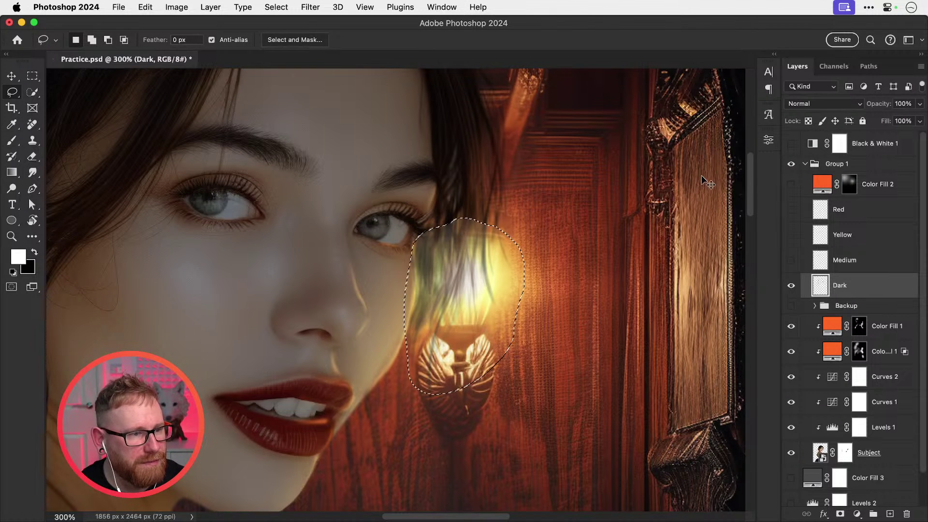
pyautogui.press('super+z')
pyautogui.press('super+d')
pyautogui.press('super+z')
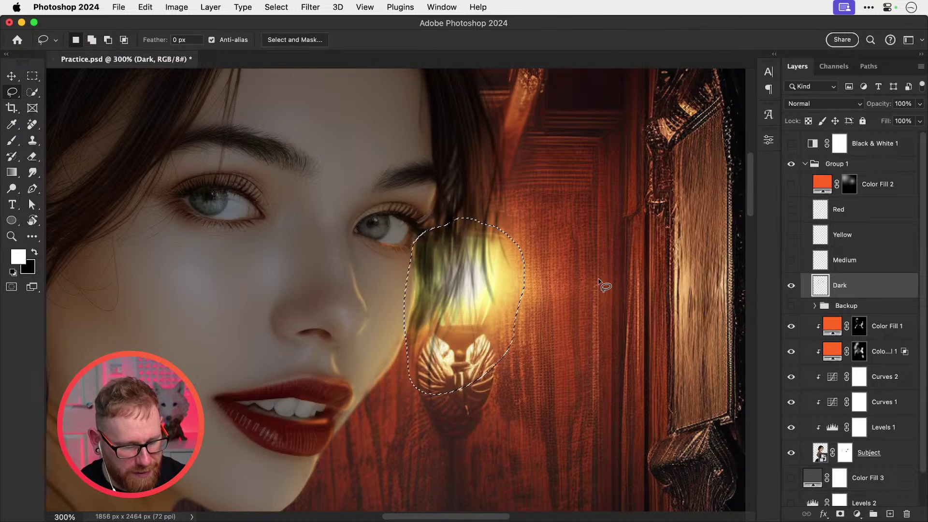
# Step: Apply Levels to the selected strands with midtones of 1.46 for RGB and 1.26 for Green, adjusting the Red midtones too
pyautogui.press('super+l')
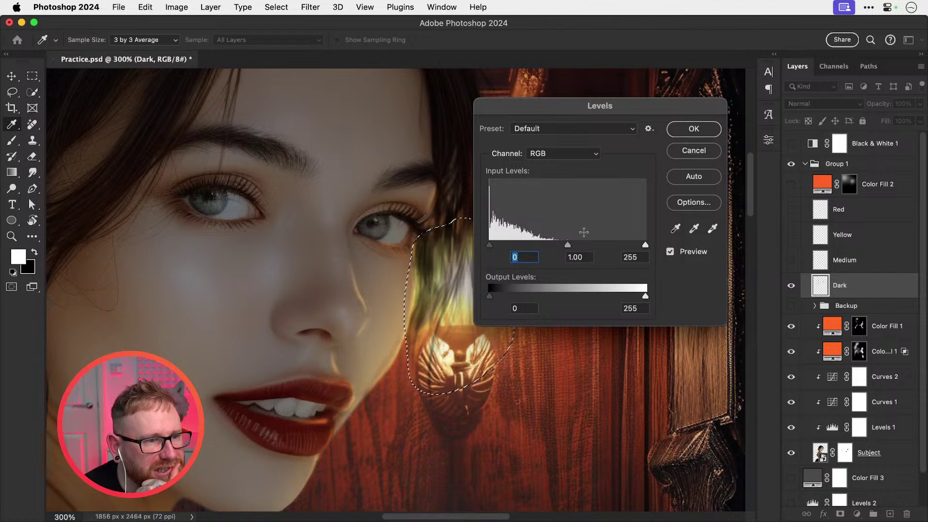
pyautogui.moveTo(569, 245); pyautogui.dragTo(547, 250)
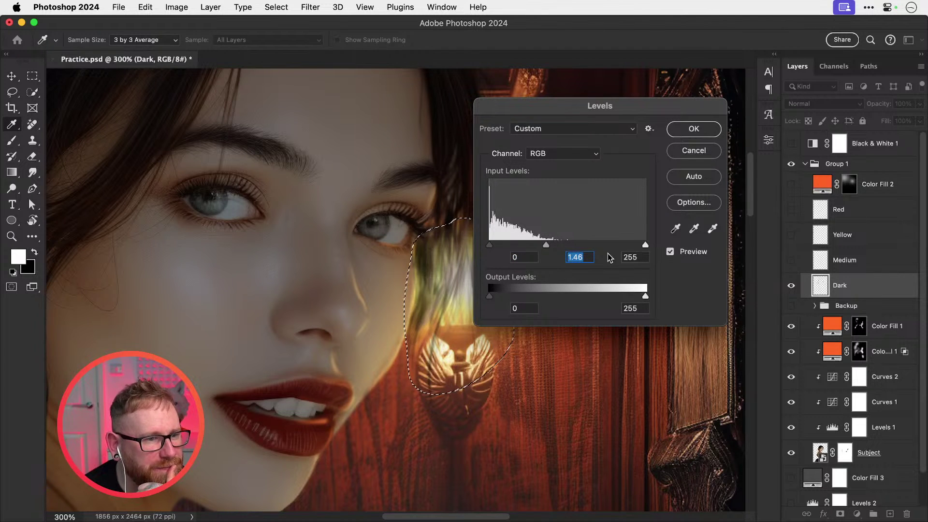
pyautogui.click(564, 158)
pyautogui.click(565, 165)
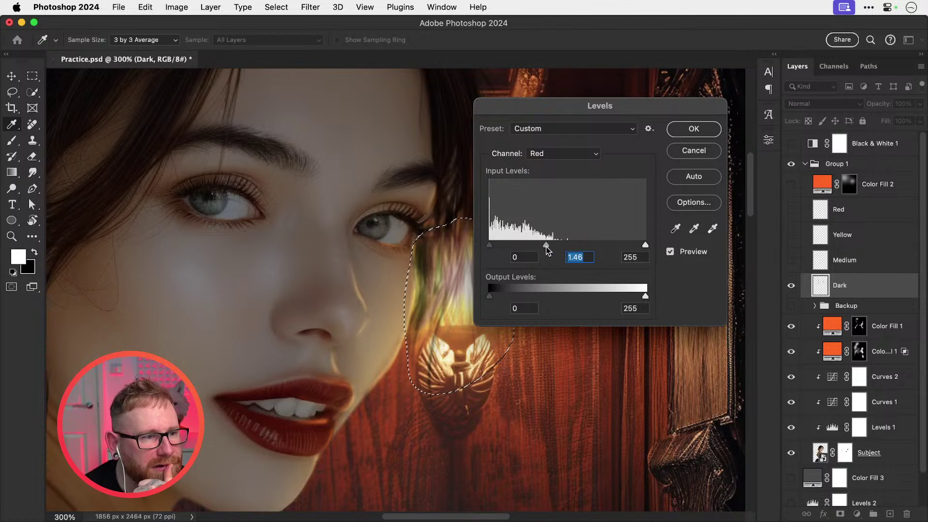
pyautogui.moveTo(547, 245)
pyautogui.mouseDown()
pyautogui.moveTo(563, 243)
pyautogui.moveTo(555, 248)
pyautogui.mouseUp()
pyautogui.click(565, 153)
pyautogui.click(565, 165)
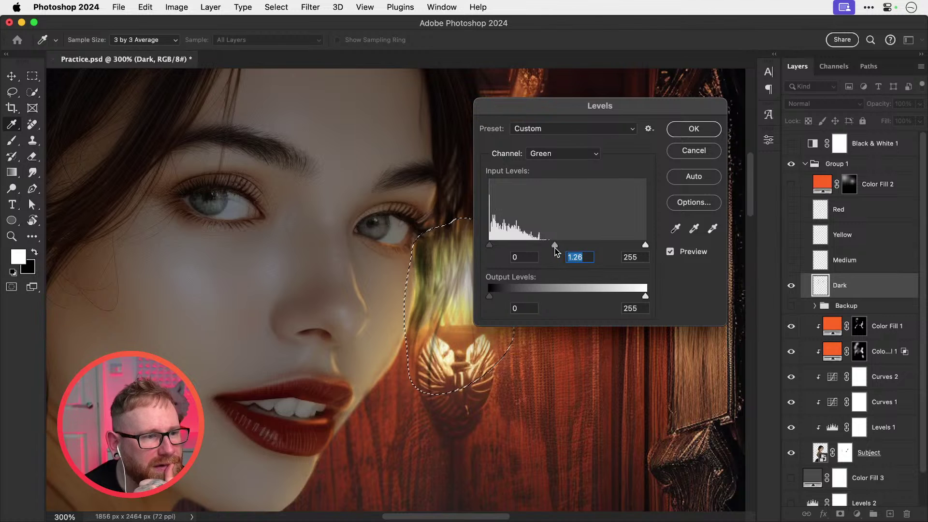
pyautogui.click(672, 250)
pyautogui.click(672, 251)
pyautogui.click(712, 136)
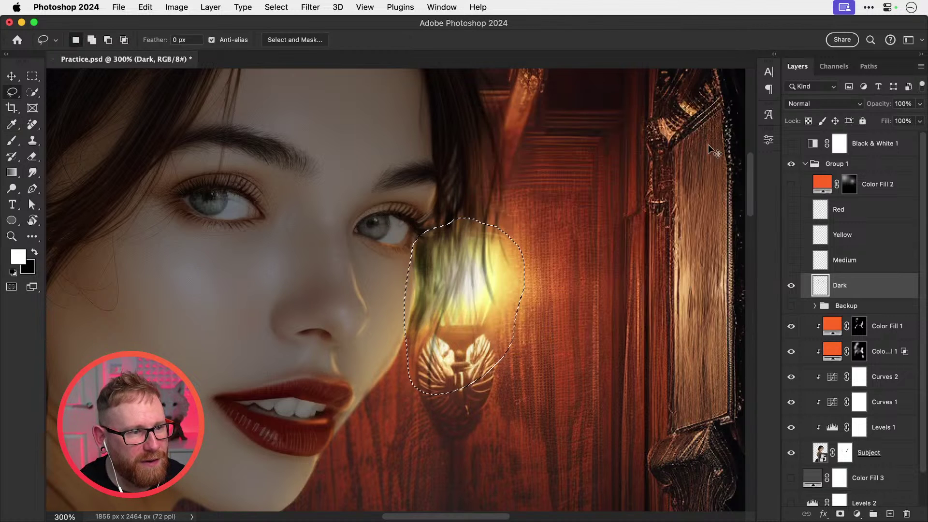
# Step: Deselect the lamp area and show the Red, Yellow and Medium layers again
pyautogui.press('super+d')
pyautogui.click(793, 218)
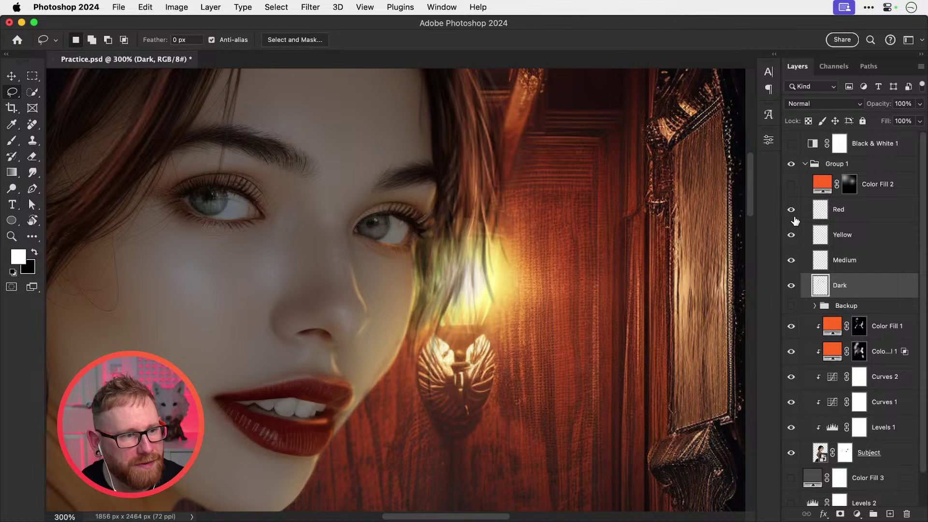
pyautogui.press('v')
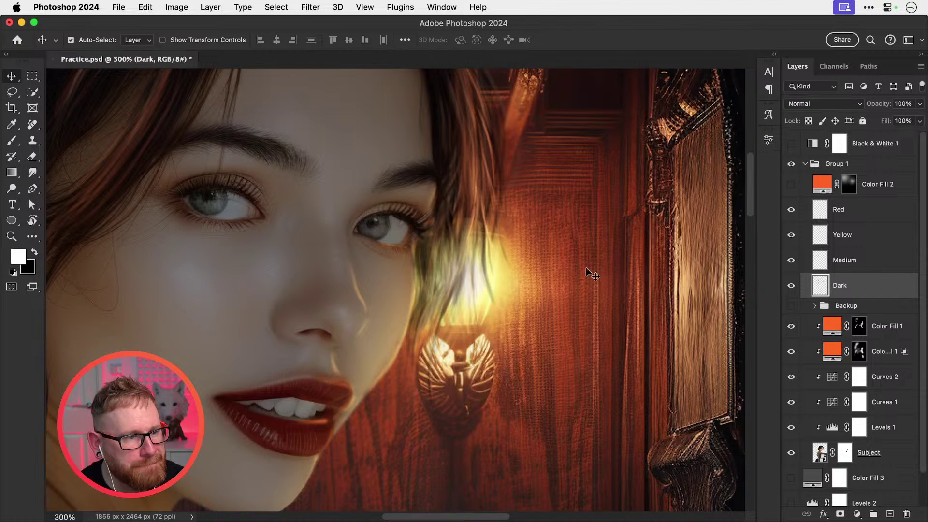
# Step: Erase the lower ends of the Dark layer's strands over the wall lamp with a 35 px Eraser
pyautogui.press('e')
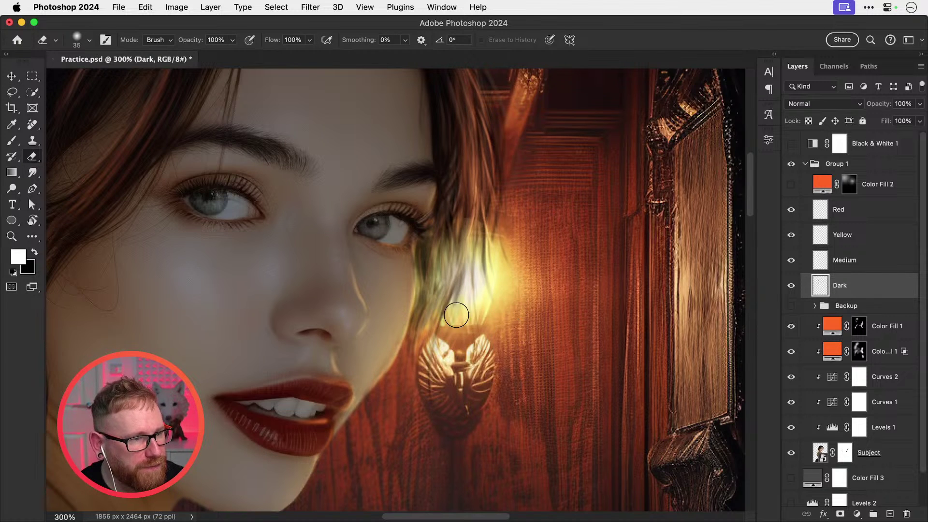
pyautogui.moveTo(457, 316)
pyautogui.mouseDown()
pyautogui.moveTo(464, 321)
pyautogui.moveTo(457, 302)
pyautogui.mouseUp()
pyautogui.press('super+z')
pyautogui.press('super+z')
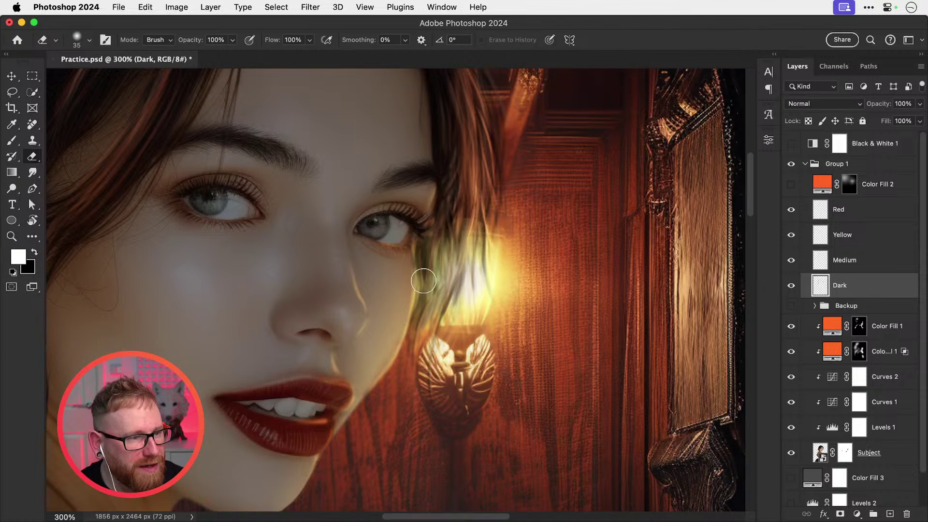
pyautogui.moveTo(420, 330); pyautogui.dragTo(437, 276)
pyautogui.press('super+z')
pyautogui.moveTo(422, 348); pyautogui.dragTo(440, 284)
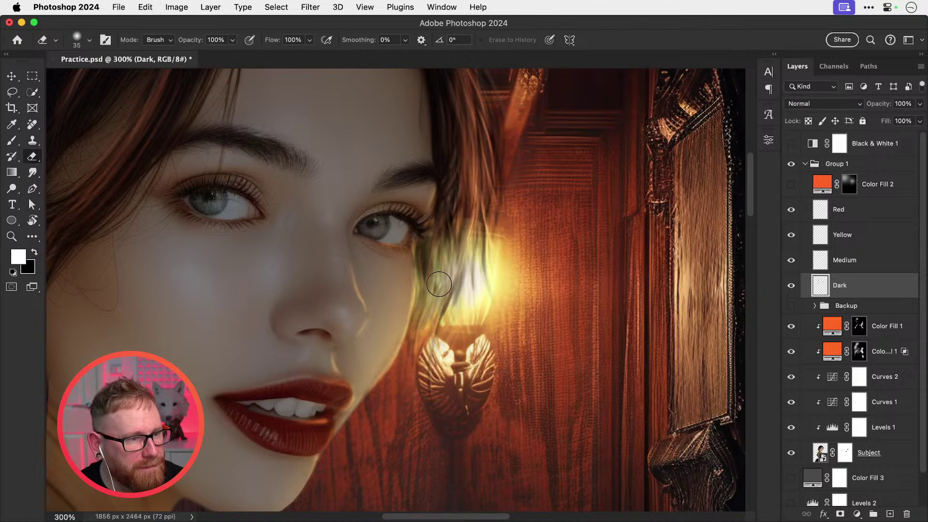
pyautogui.moveTo(445, 341); pyautogui.dragTo(463, 289)
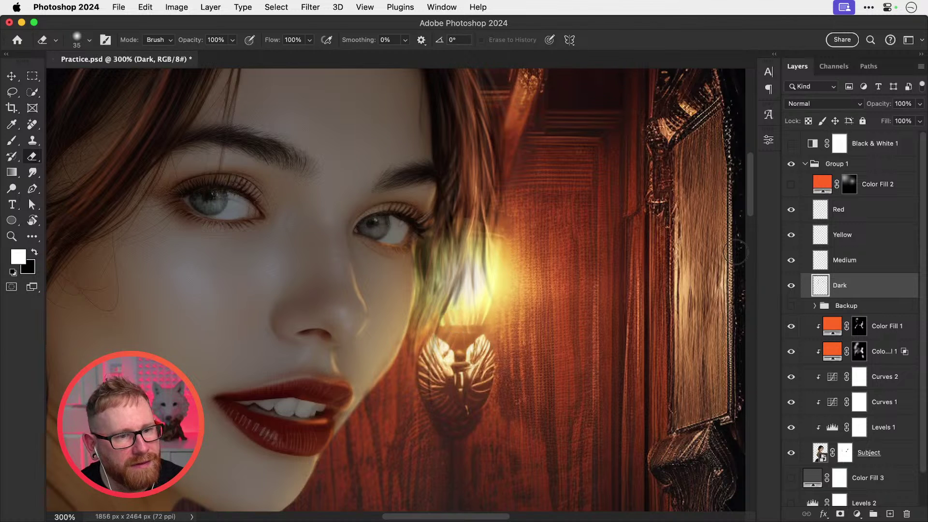
# Step: Compare the strands over the lamp with the Medium layer hidden and shown, and select that layer
pyautogui.click(791, 261)
pyautogui.click(791, 261)
pyautogui.click(844, 261)
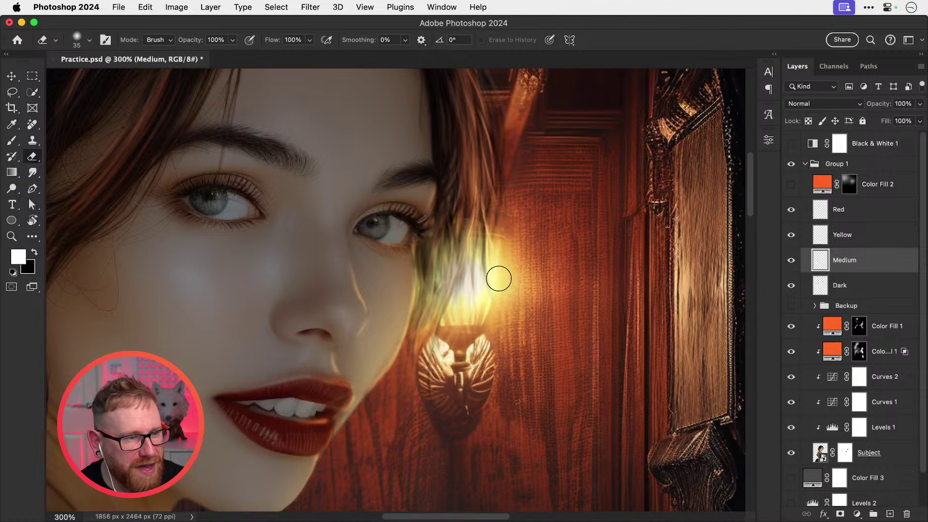
# Step: Erase more of the Dark layer's strands across the lamp's glow, enlarging the Eraser to 60 px
pyautogui.click(843, 286)
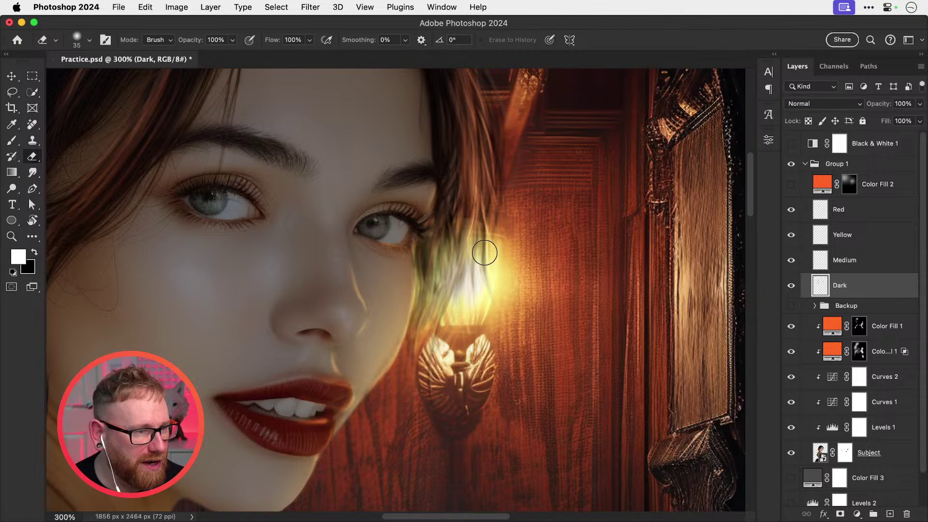
pyautogui.moveTo(485, 252); pyautogui.dragTo(488, 312)
pyautogui.press('super+z')
pyautogui.moveTo(476, 238)
pyautogui.mouseDown()
pyautogui.moveTo(483, 294)
pyautogui.moveTo(488, 272)
pyautogui.moveTo(446, 265)
pyautogui.moveTo(435, 289)
pyautogui.moveTo(434, 251)
pyautogui.moveTo(450, 255)
pyautogui.moveTo(468, 239)
pyautogui.moveTo(461, 249)
pyautogui.moveTo(458, 220)
pyautogui.moveTo(448, 277)
pyautogui.mouseUp()
pyautogui.press('super+z')
pyautogui.press(']')
pyautogui.press(']')
pyautogui.press(']')
pyautogui.press(']')
pyautogui.press('super+z')
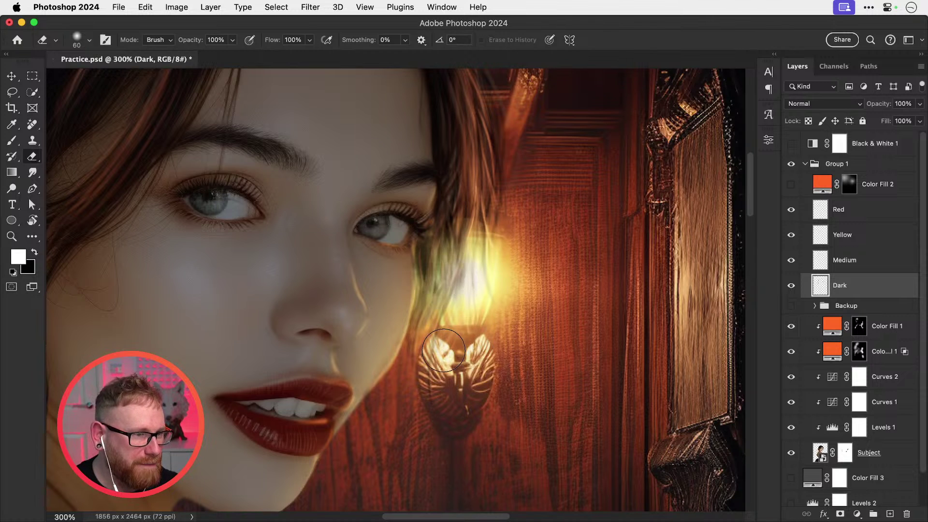
pyautogui.moveTo(443, 350)
pyautogui.mouseDown()
pyautogui.moveTo(438, 257)
pyautogui.moveTo(456, 271)
pyautogui.moveTo(572, 214)
pyautogui.moveTo(587, 181)
pyautogui.moveTo(489, 247)
pyautogui.moveTo(460, 246)
pyautogui.moveTo(469, 231)
pyautogui.moveTo(438, 259)
pyautogui.mouseUp()
# Step: Enlarge the Eraser to 150 px and compare the hair with the Red layer hidden and shown at 100%
pyautogui.press('super+minus')
pyautogui.press('super+minus')
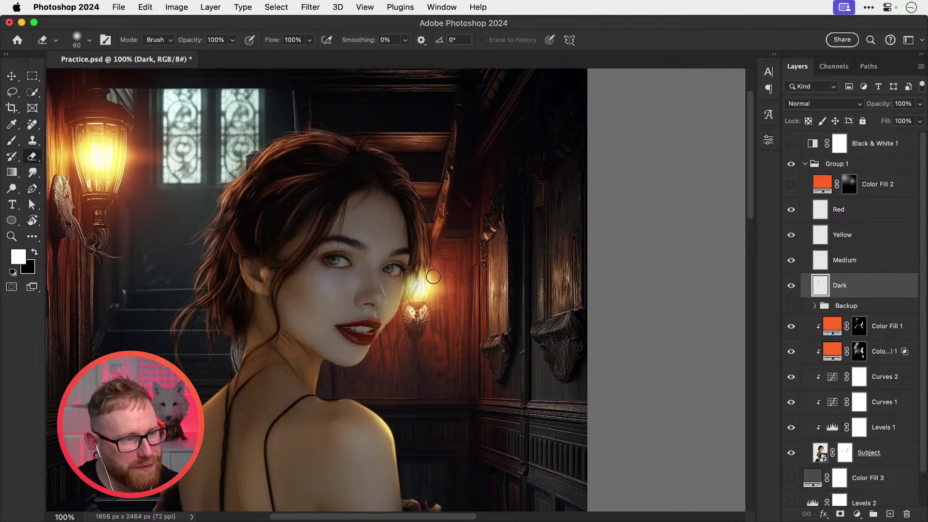
pyautogui.press(']')
pyautogui.press(']')
pyautogui.press(']')
pyautogui.press(']')
pyautogui.press(']')
pyautogui.press(']')
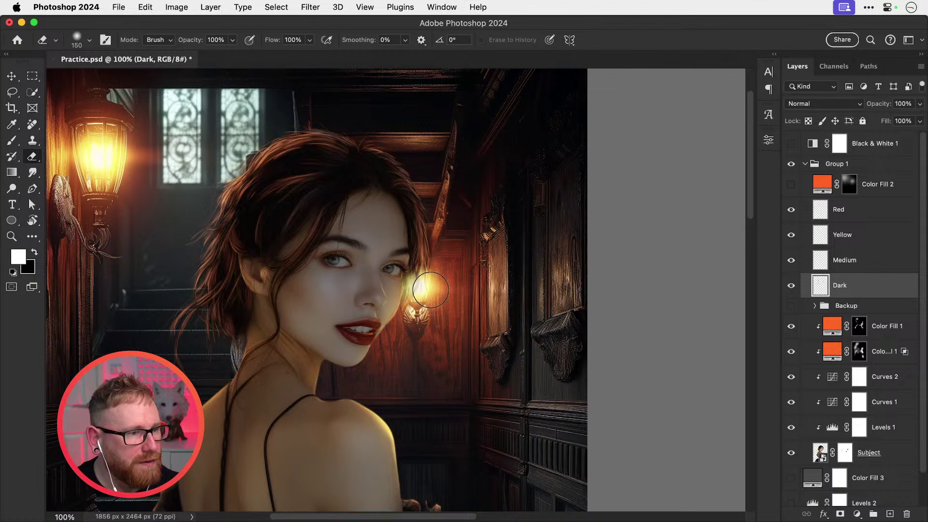
pyautogui.click(793, 210)
pyautogui.click(791, 209)
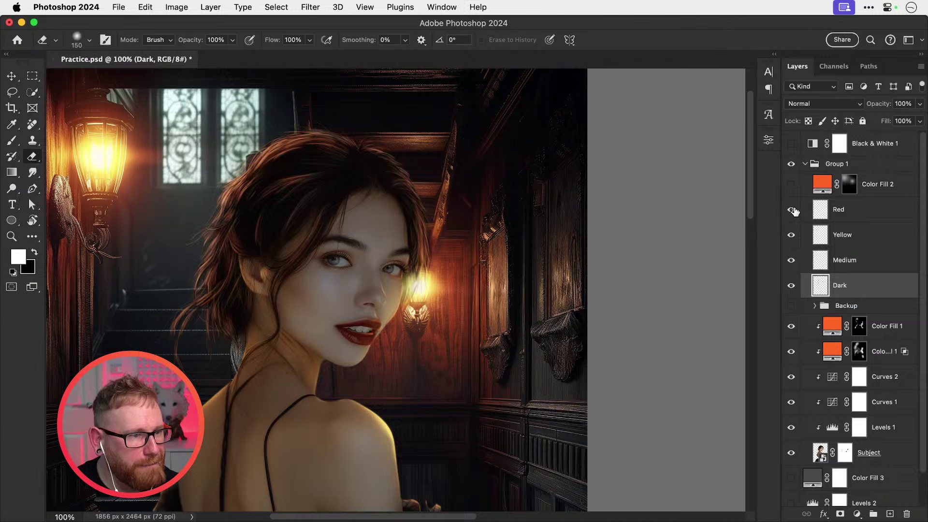
# Step: Duplicate the Red layer and set the copy's blend mode to Normal
pyautogui.click(859, 212)
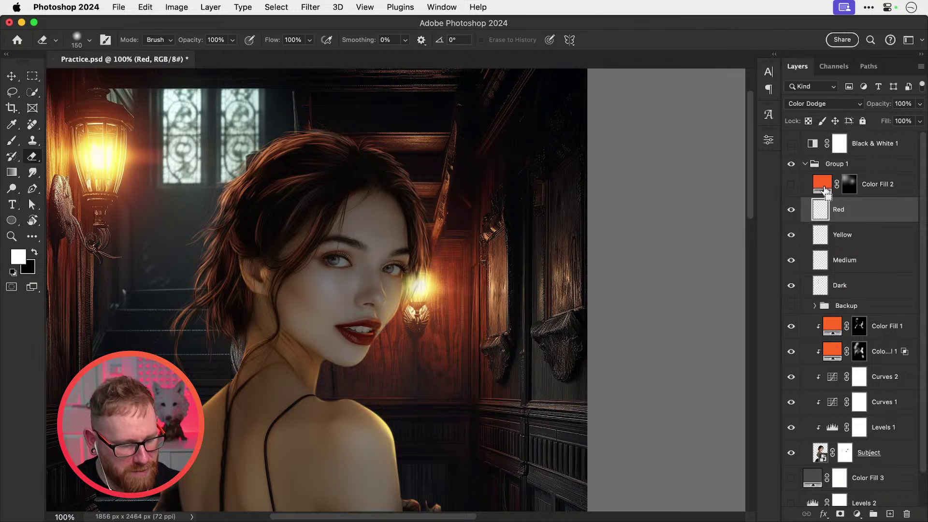
pyautogui.press('super+j')
pyautogui.click(819, 103)
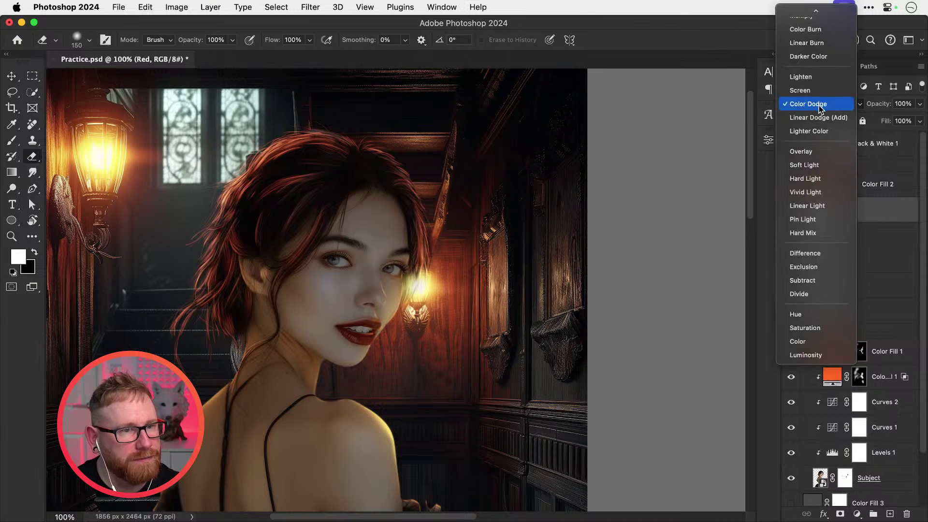
pyautogui.click(818, 29)
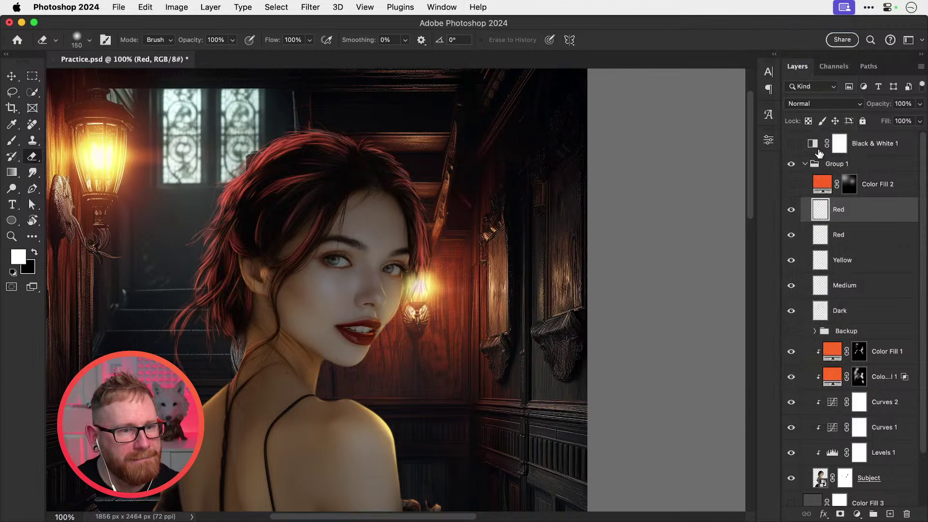
# Step: Set the saturation of the Red layer copy to -100 with Hue/Saturation
pyautogui.press('super+u')
pyautogui.moveTo(536, 221); pyautogui.dragTo(534, 222)
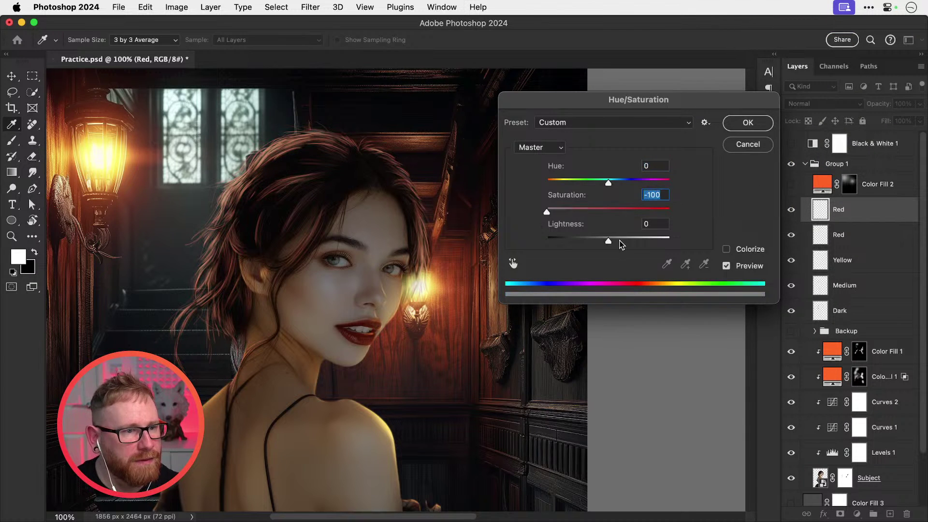
# Step: Try raising the lightness of the desaturated upper Red layer with Hue/Saturation and compare it hidden and shown
pyautogui.moveTo(618, 241); pyautogui.dragTo(701, 229)
pyautogui.click(748, 123)
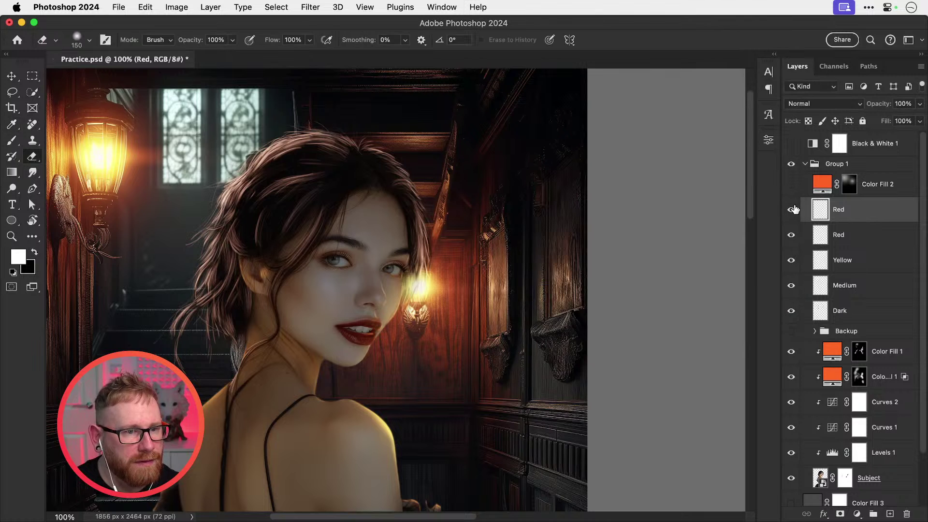
pyautogui.click(791, 210)
pyautogui.click(792, 210)
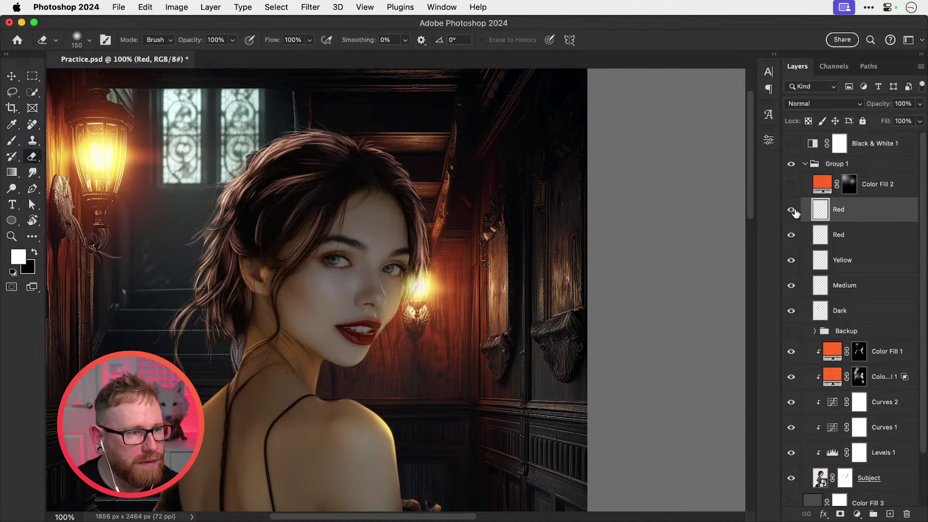
# Step: Delete the upper, Normal-mode Red layer, keeping the Color Dodge one
pyautogui.click(791, 210)
pyautogui.press('Delete')
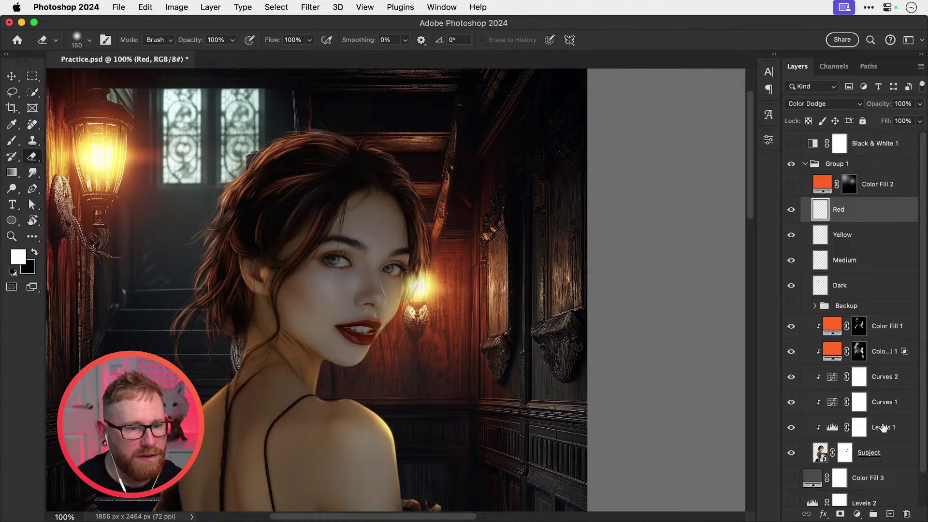
# Step: Add a layer mask to the Dark layer for cleaning up the hair strands in front of the wall lamp
pyautogui.press('z')
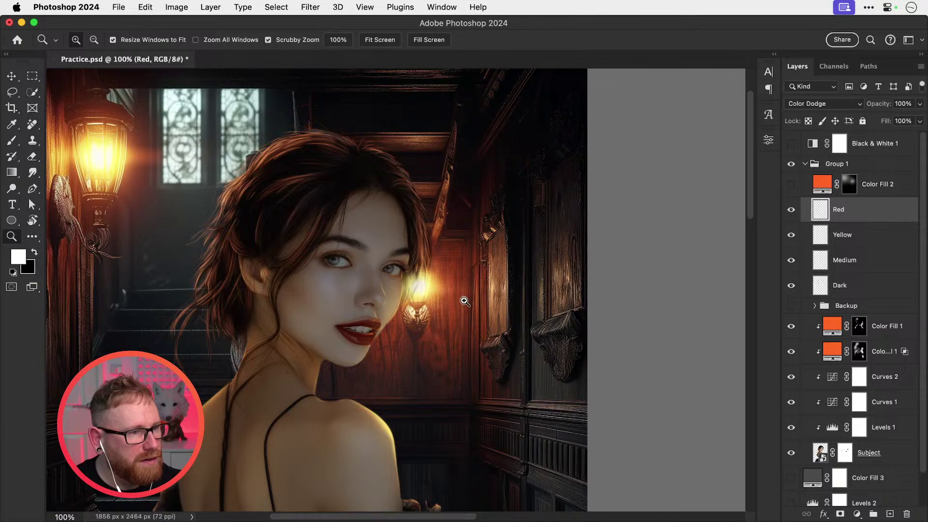
pyautogui.click(419, 285)
pyautogui.click(420, 286)
pyautogui.press('v')
pyautogui.click(869, 266)
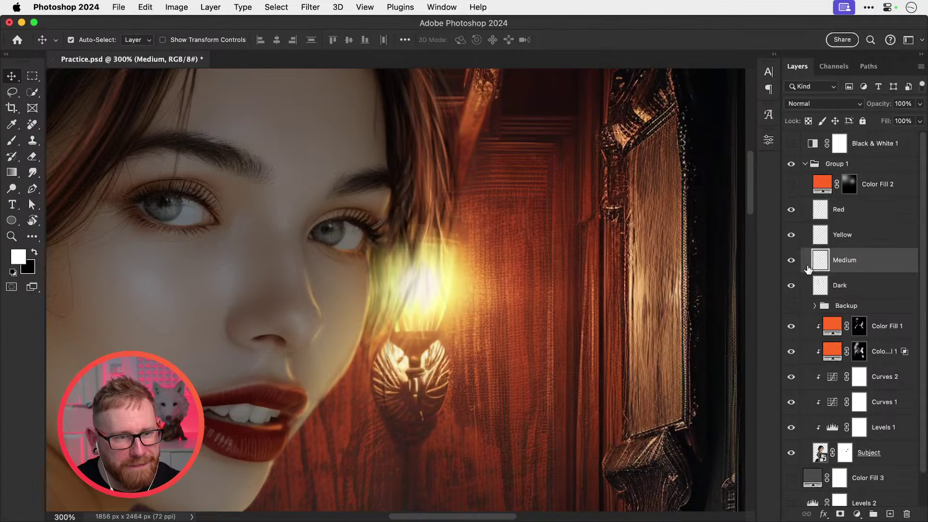
pyautogui.click(821, 289)
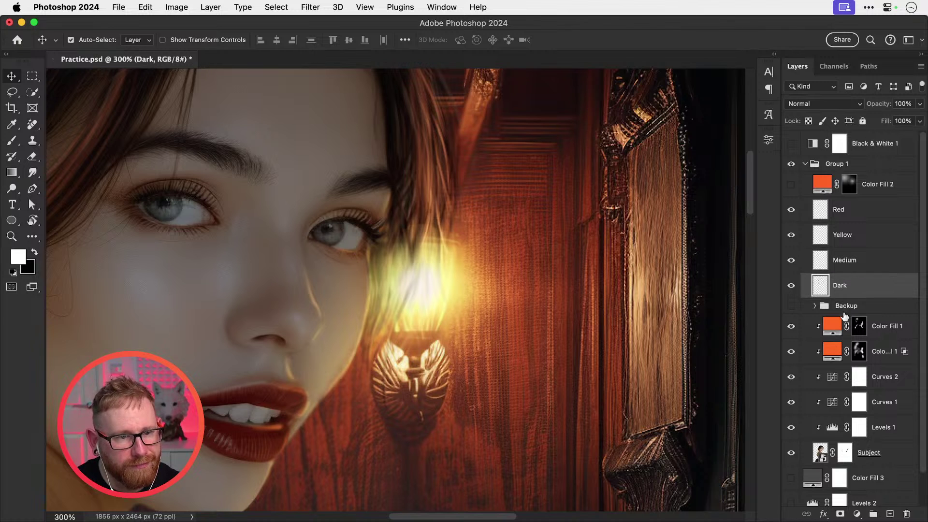
pyautogui.click(840, 514)
pyautogui.press('b')
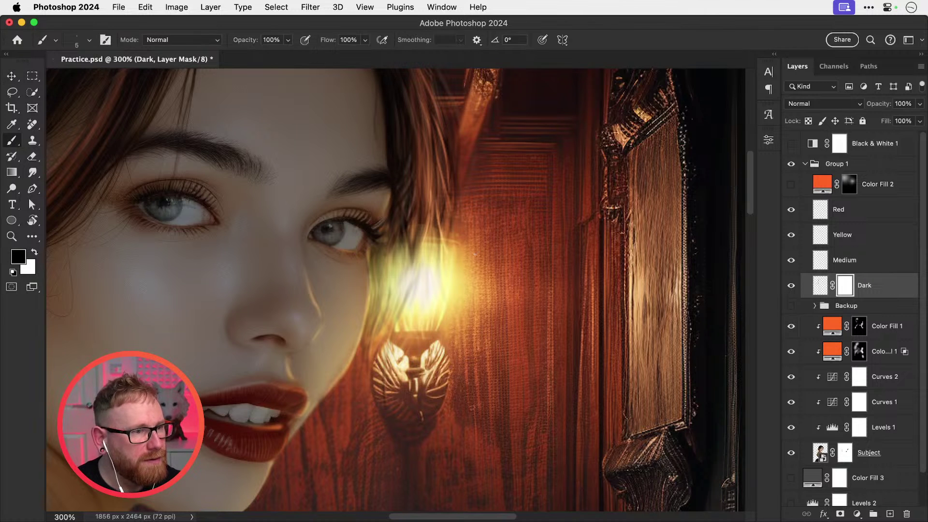
# Step: Paint black on the Dark layer's mask with a 35 px brush over the strands between cheek and lamp, undoing the excess stroke
pyautogui.press(']')
pyautogui.press(']')
pyautogui.press(']')
pyautogui.press(']')
pyautogui.press(']')
pyautogui.press(']')
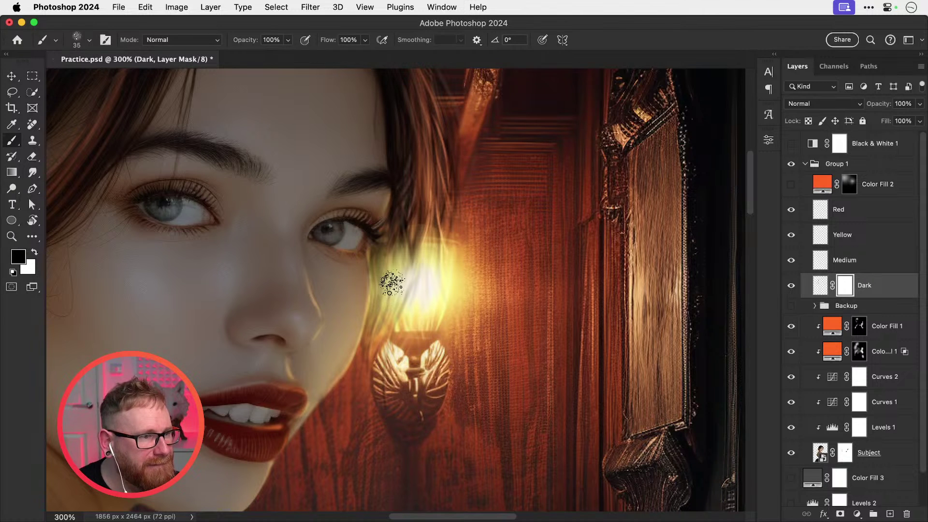
pyautogui.moveTo(392, 284)
pyautogui.mouseDown()
pyautogui.moveTo(385, 309)
pyautogui.moveTo(415, 290)
pyautogui.moveTo(380, 350)
pyautogui.mouseUp()
pyautogui.press('super+z')
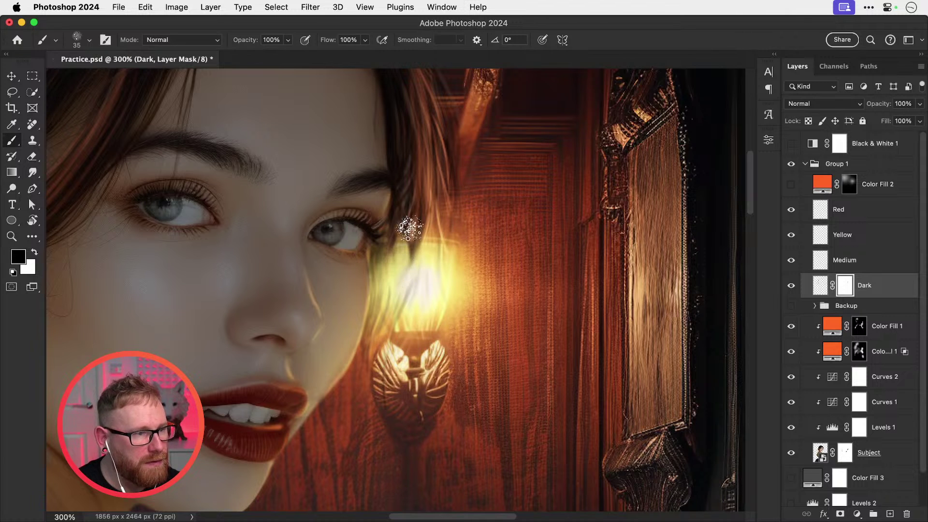
# Step: Check the Medium layer's effect and erase its hair strokes around the wall lamp
pyautogui.click(791, 263)
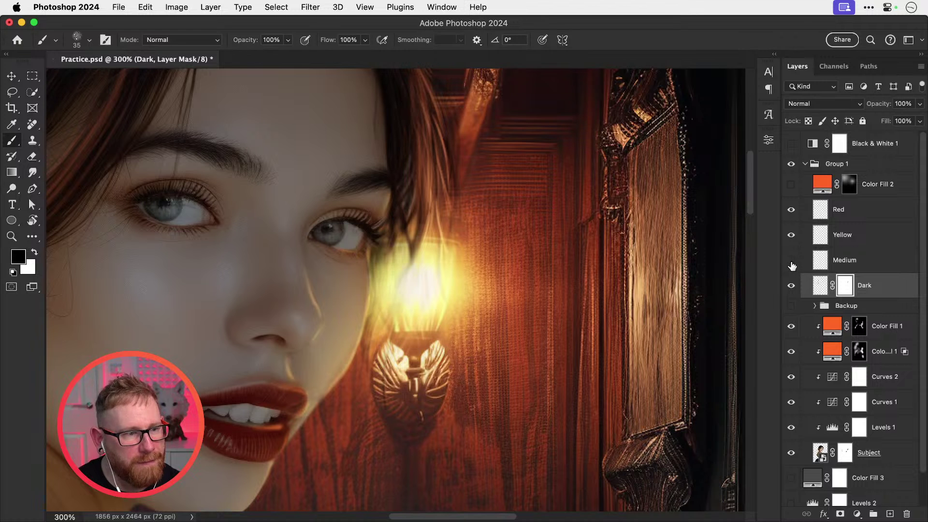
pyautogui.click(791, 262)
pyautogui.click(860, 265)
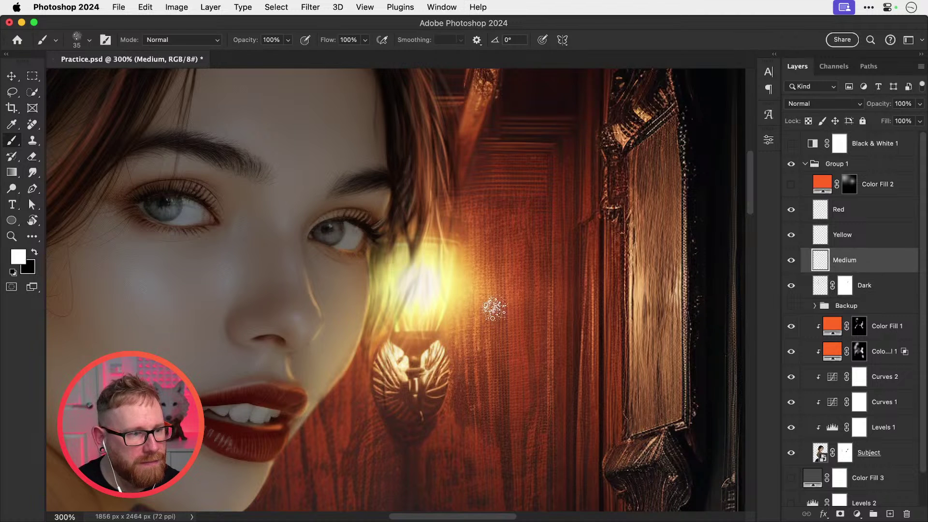
pyautogui.press('e')
pyautogui.moveTo(419, 347)
pyautogui.mouseDown()
pyautogui.moveTo(413, 319)
pyautogui.moveTo(403, 377)
pyautogui.moveTo(423, 344)
pyautogui.mouseUp()
pyautogui.press('super+minus')
pyautogui.press('super+minus')
pyautogui.press('v')
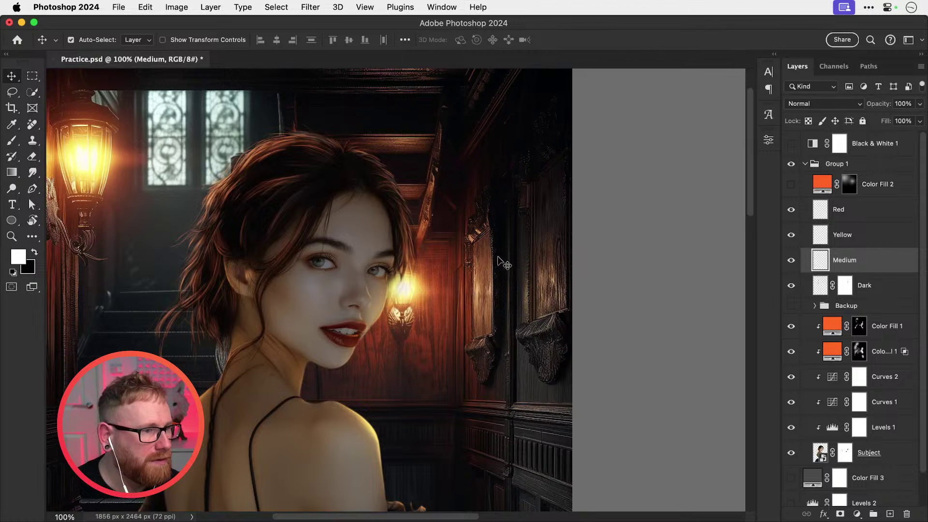
# Step: Target the Dark layer's mask near the wall lamp with a black brush reduced to 8 px
pyautogui.press('z')
pyautogui.click(409, 289)
pyautogui.press('v')
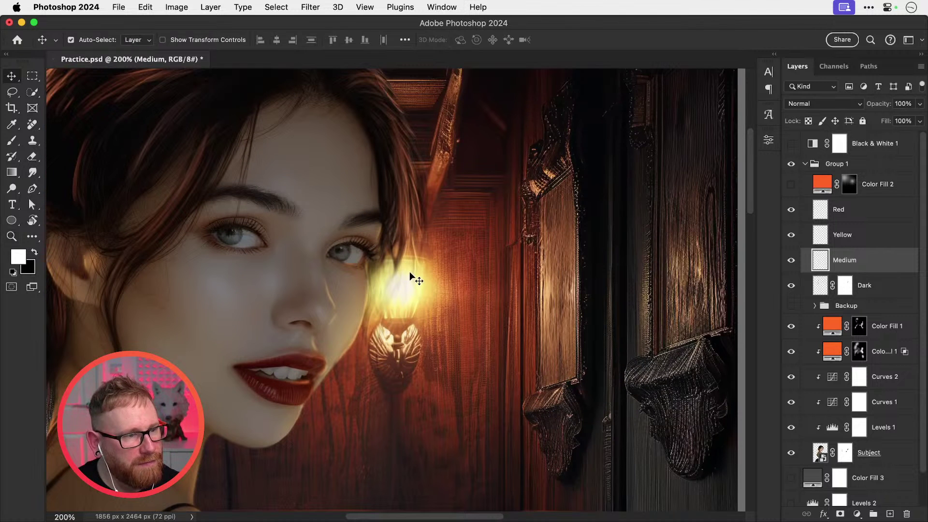
pyautogui.click(848, 285)
pyautogui.press('b')
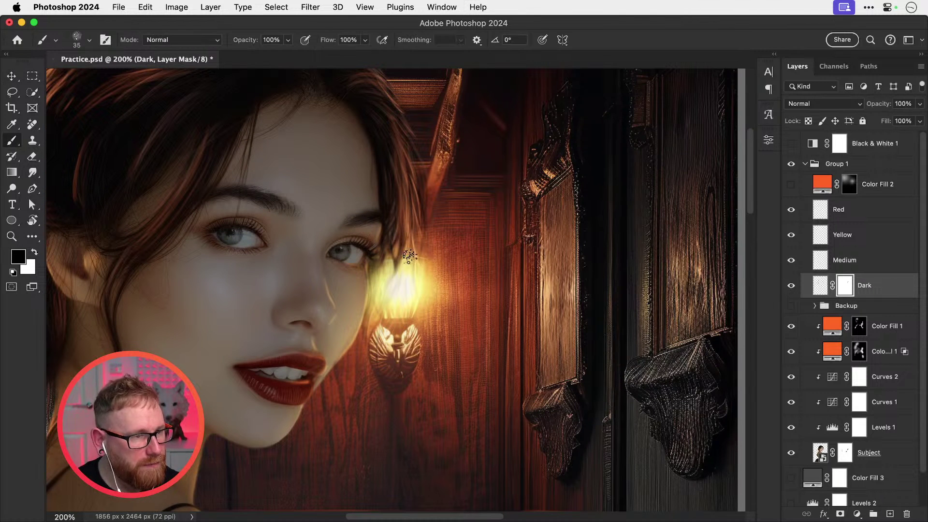
pyautogui.press('[')
pyautogui.press('[')
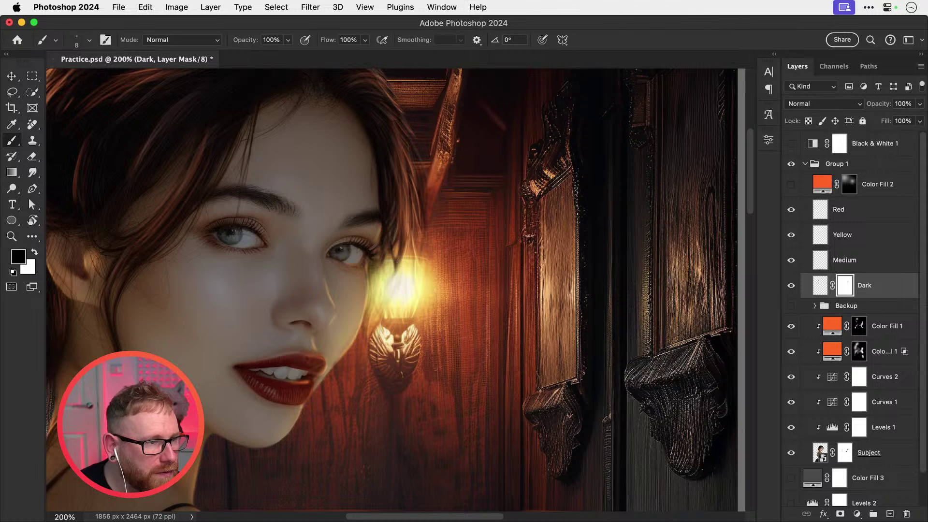
# Step: Compare the hair near the lamp with the Medium, Yellow and Red layers each hidden and shown
pyautogui.click(792, 261)
pyautogui.click(792, 262)
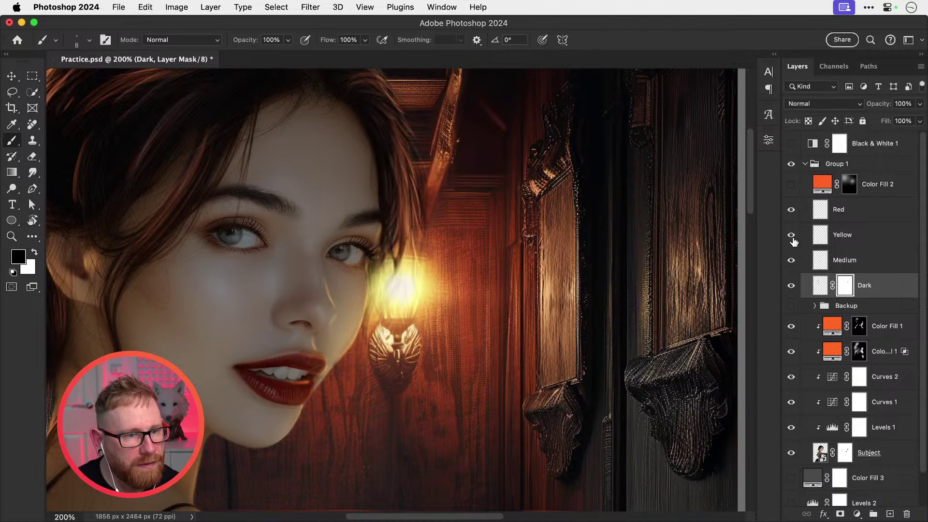
pyautogui.click(792, 236)
pyautogui.click(792, 236)
pyautogui.click(792, 213)
pyautogui.click(792, 213)
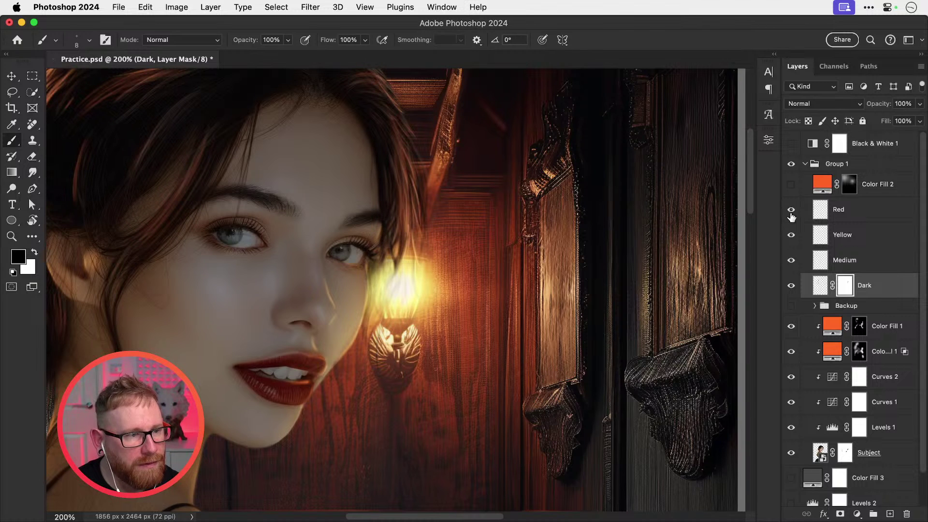
# Step: Touch up the hair edge beside the lamp on the Subject and Dark layer masks with a small black brush
pyautogui.click(844, 455)
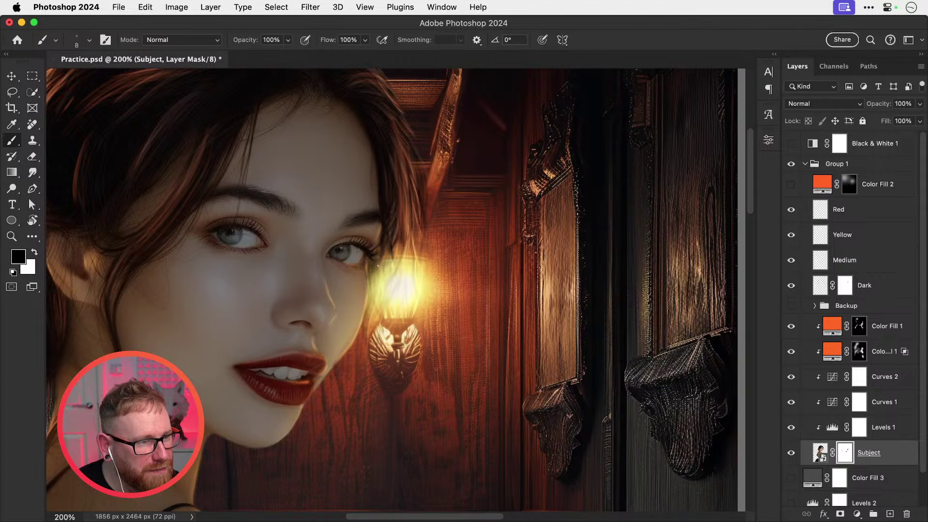
pyautogui.click(791, 286)
pyautogui.click(792, 286)
pyautogui.click(845, 286)
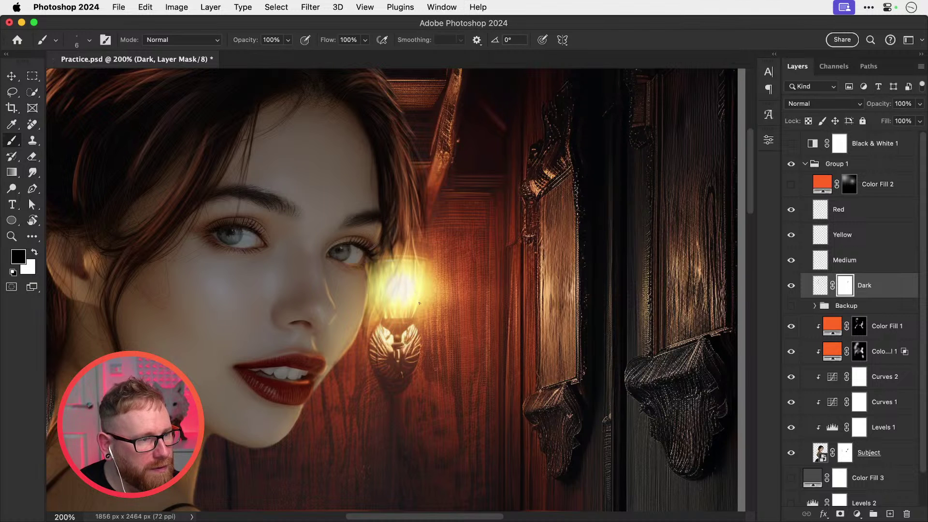
pyautogui.press('super+1')
pyautogui.press('v')
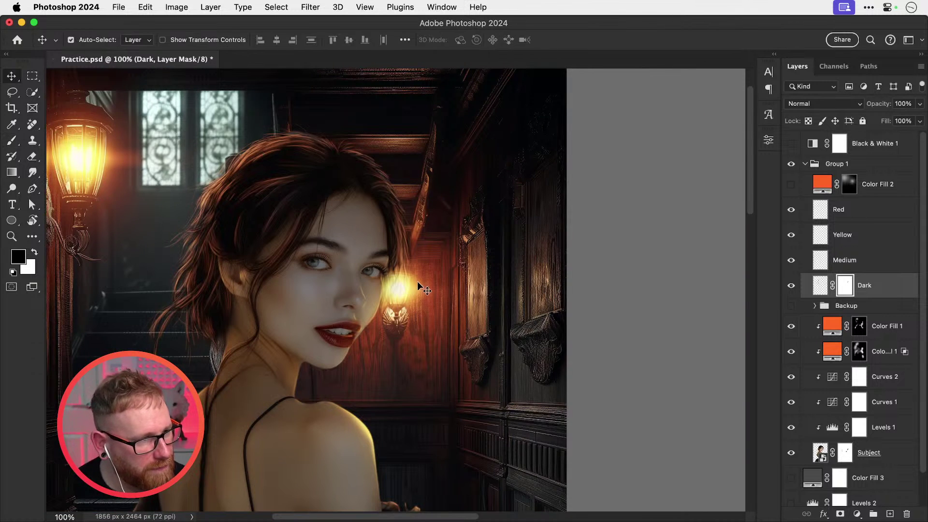
# Step: Show the Color Fill 2 orange glow layer, compare its effect on the portrait, and save the document
pyautogui.click(791, 184)
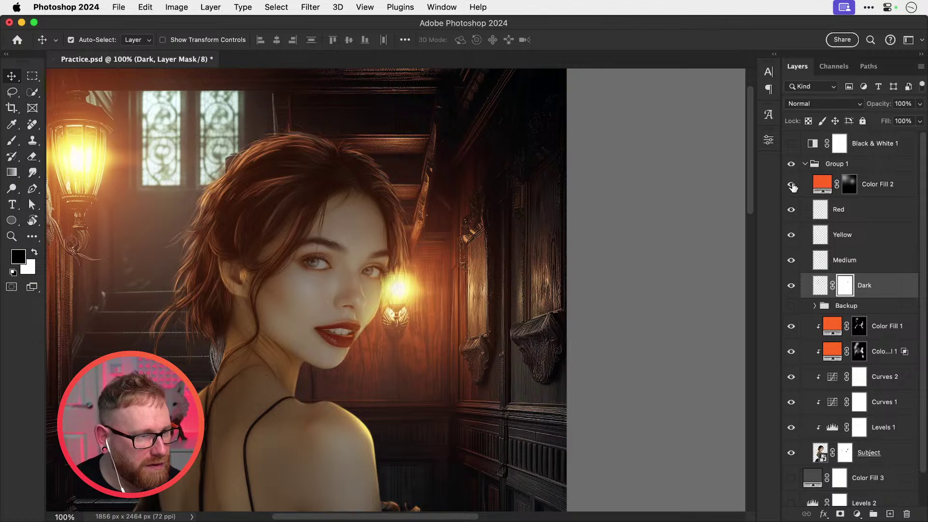
pyautogui.click(791, 185)
pyautogui.click(792, 185)
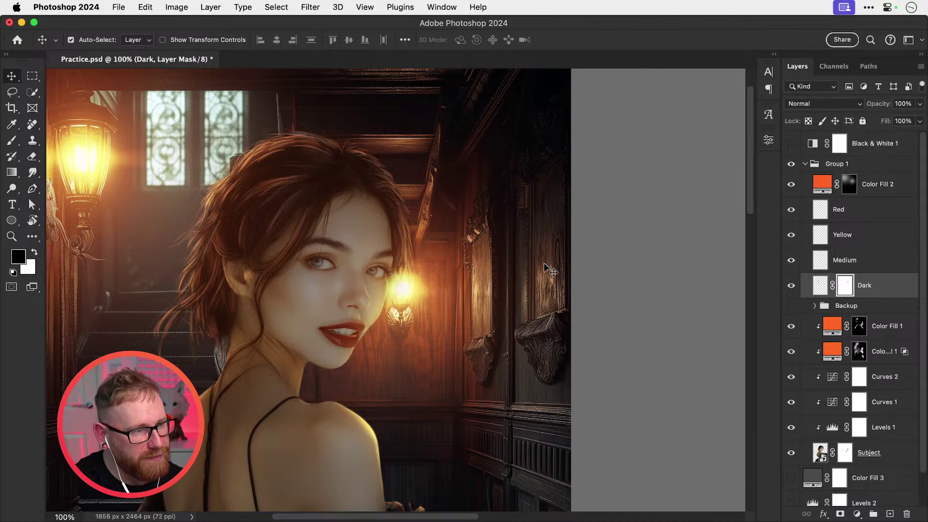
pyautogui.hscroll(-3, 544, 264)
pyautogui.moveTo(791, 209)
pyautogui.mouseDown()
pyautogui.moveTo(795, 285)
pyautogui.moveTo(791, 211)
pyautogui.mouseUp()
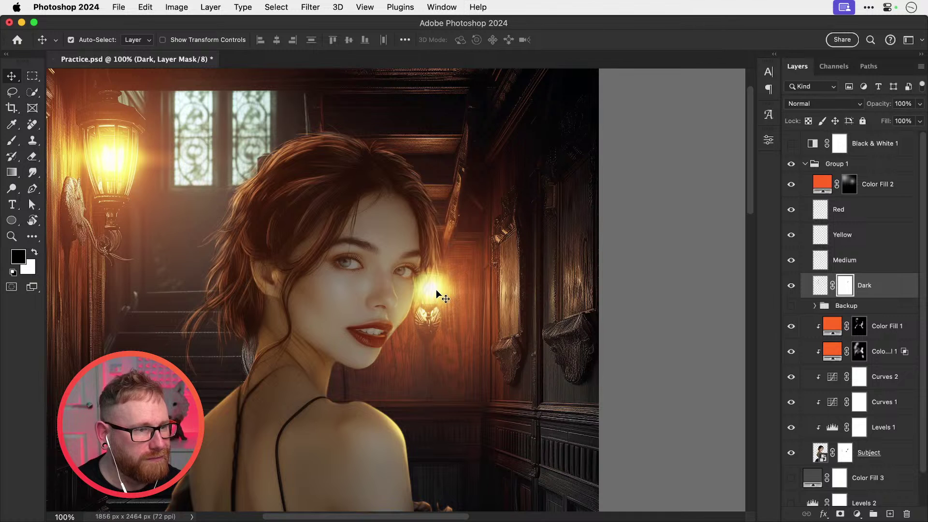
pyautogui.press('super+s')
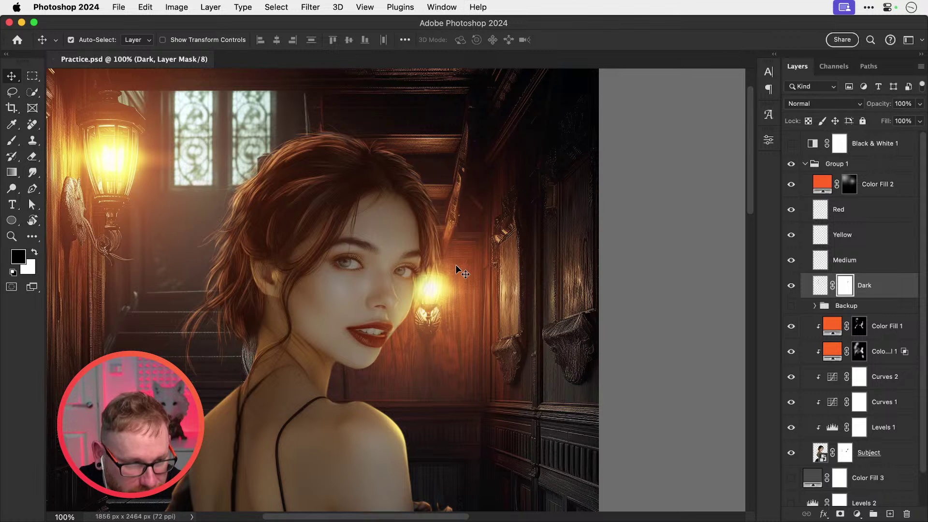
# Step: Examine the eyes, face and lamp glow at 400% and the overall portrait at 100%
pyautogui.press('super+plus')
pyautogui.press('super+plus')
pyautogui.press('super+plus')
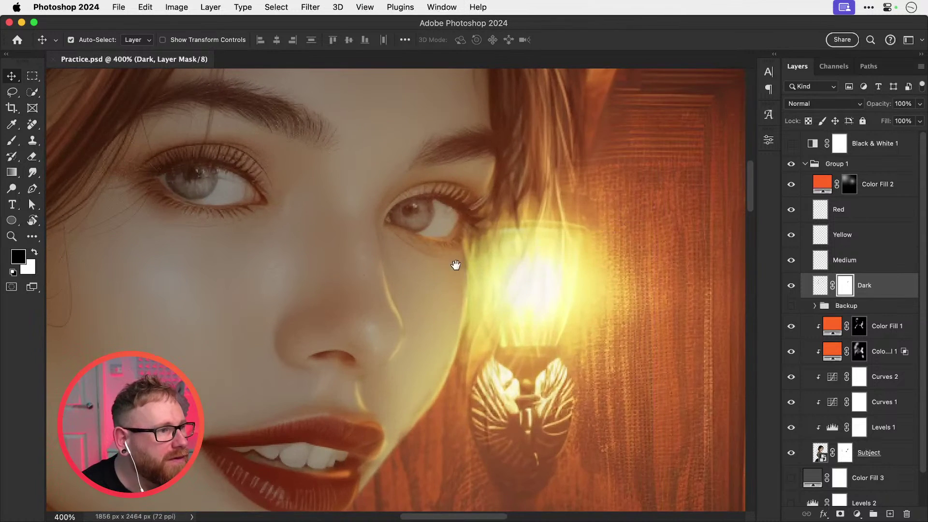
pyautogui.moveTo(456, 265); pyautogui.dragTo(620, 309)
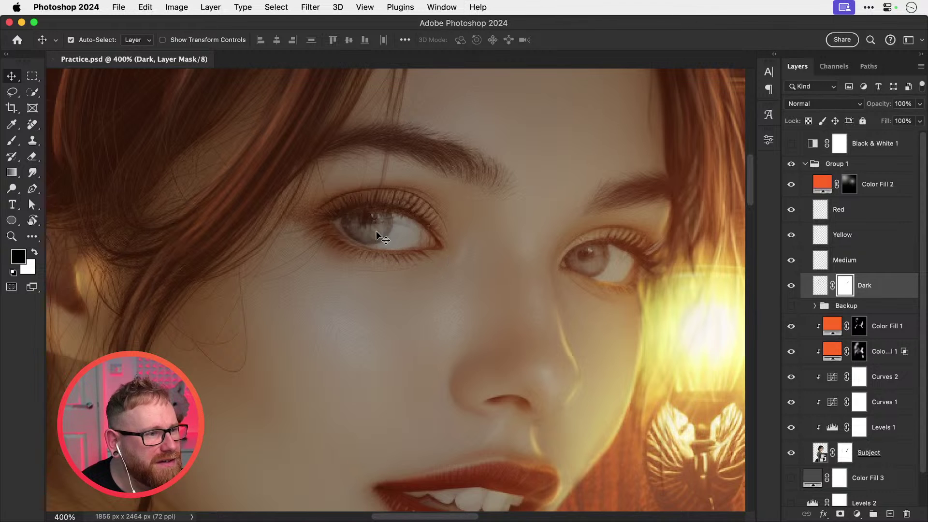
pyautogui.press('super+1')
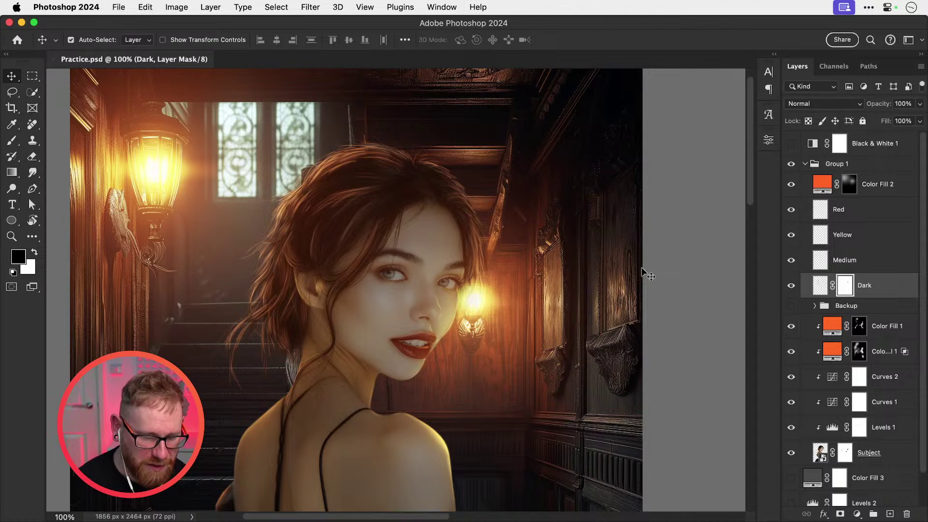
pyautogui.moveTo(456, 331); pyautogui.dragTo(446, 283)
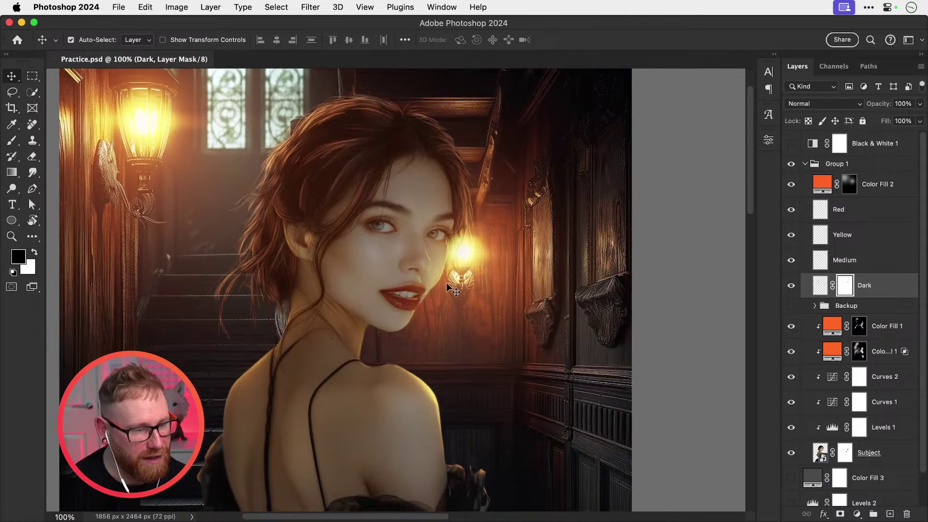
# Step: Hide the layers from Color Fill 1 to Levels 1 and from Dark to Color Fill 2 to view the unadjusted composite
pyautogui.press('super+minus')
pyautogui.scroll(-2, 832, 332)
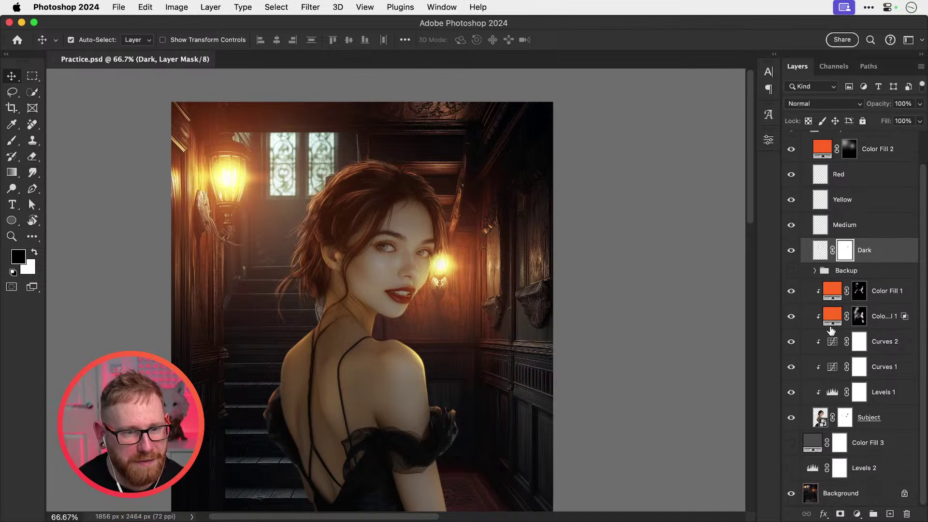
pyautogui.scroll(-2, 780, 309)
pyautogui.press('super+0')
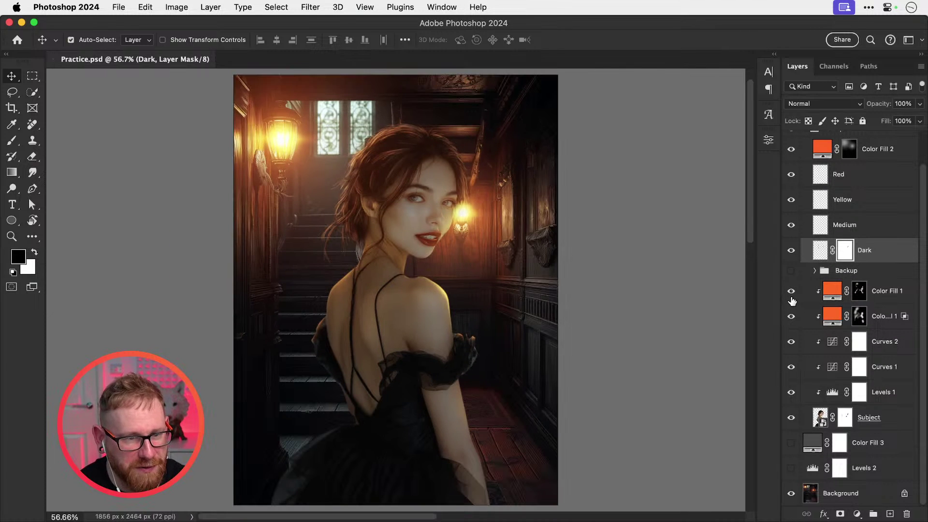
pyautogui.moveTo(792, 300); pyautogui.dragTo(798, 389)
pyautogui.click(791, 418)
pyautogui.click(791, 419)
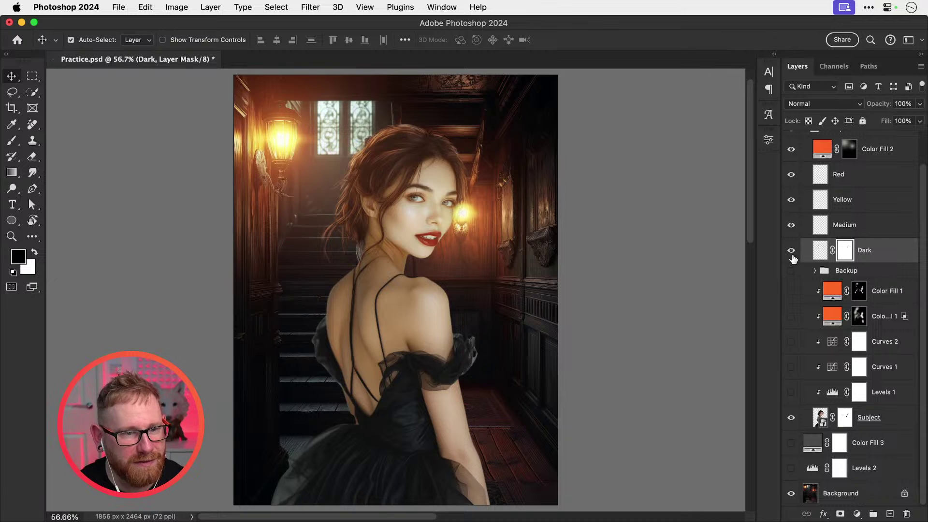
pyautogui.moveTo(791, 250); pyautogui.dragTo(795, 156)
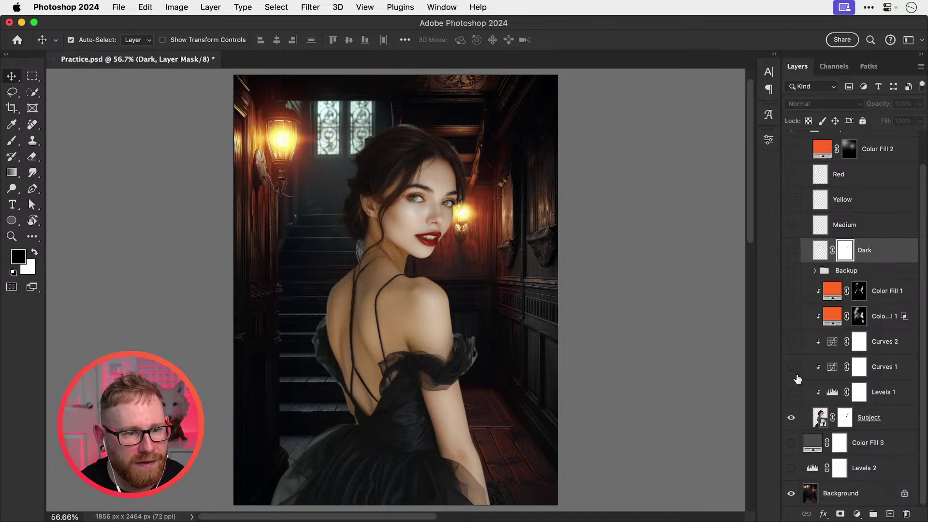
# Step: Show the layers from Levels 1 to Color Fill 1 and compare the effect of the two clipped orange fills on the skin
pyautogui.moveTo(792, 393); pyautogui.dragTo(791, 296)
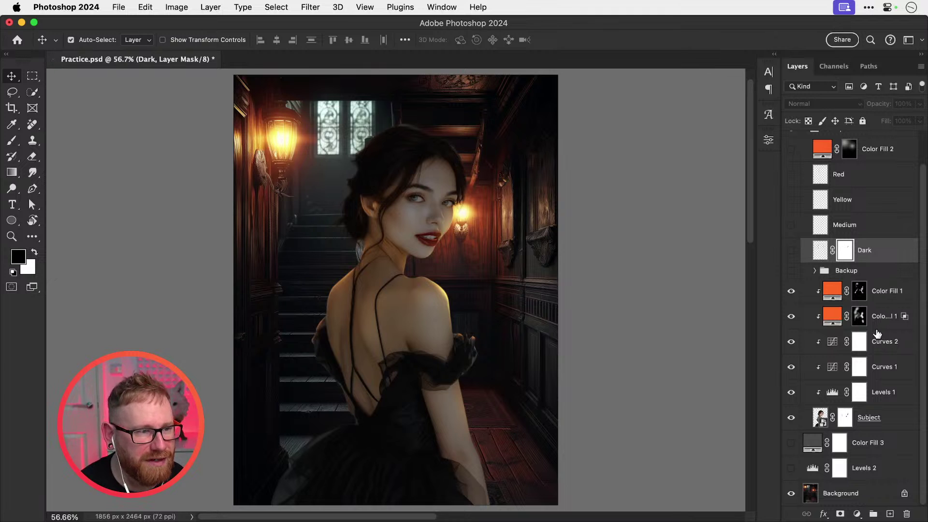
pyautogui.click(791, 293)
pyautogui.click(792, 293)
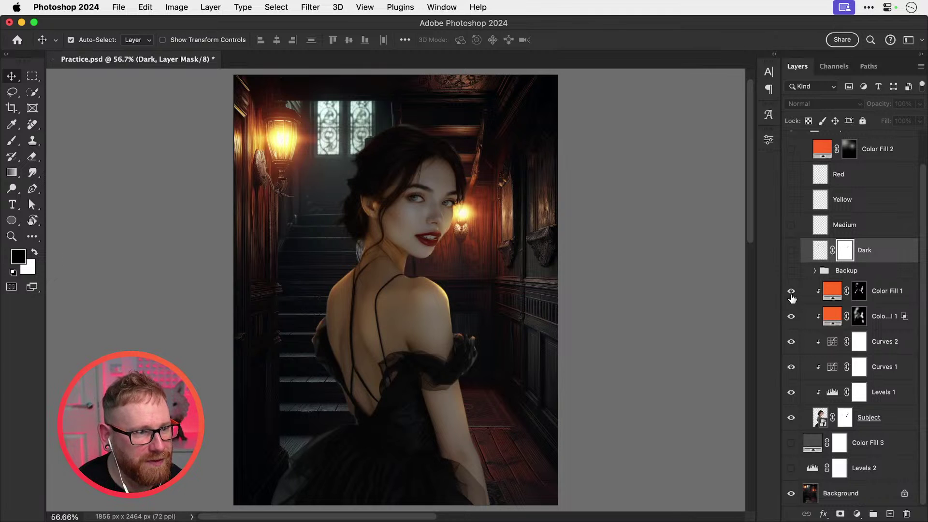
pyautogui.click(792, 318)
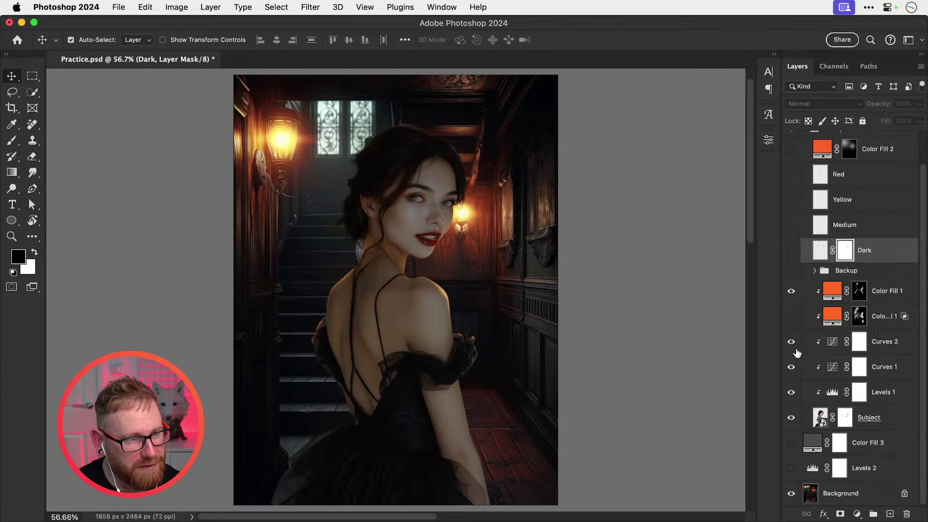
pyautogui.click(791, 317)
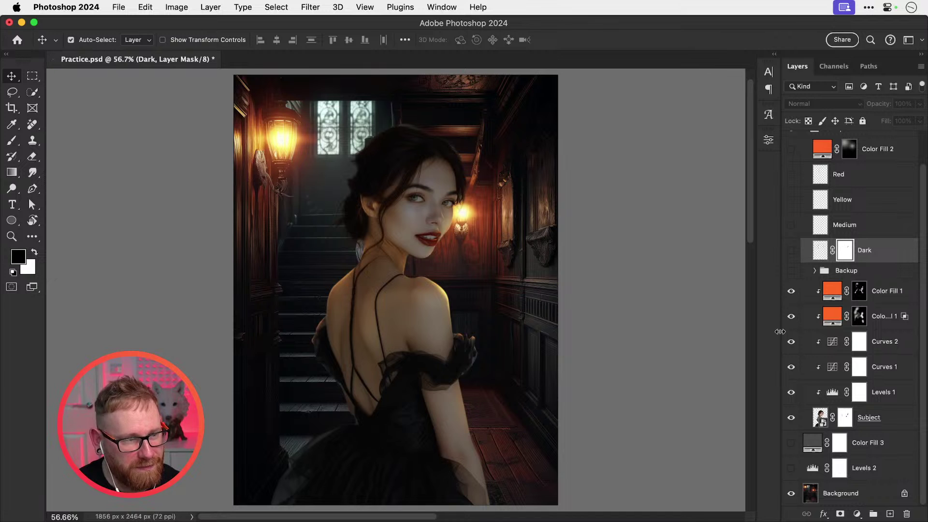
# Step: Compare the Color Fill 2 glow on and off, and show the layers from Color Fill 2 down to Dark
pyautogui.click(791, 150)
pyautogui.click(791, 151)
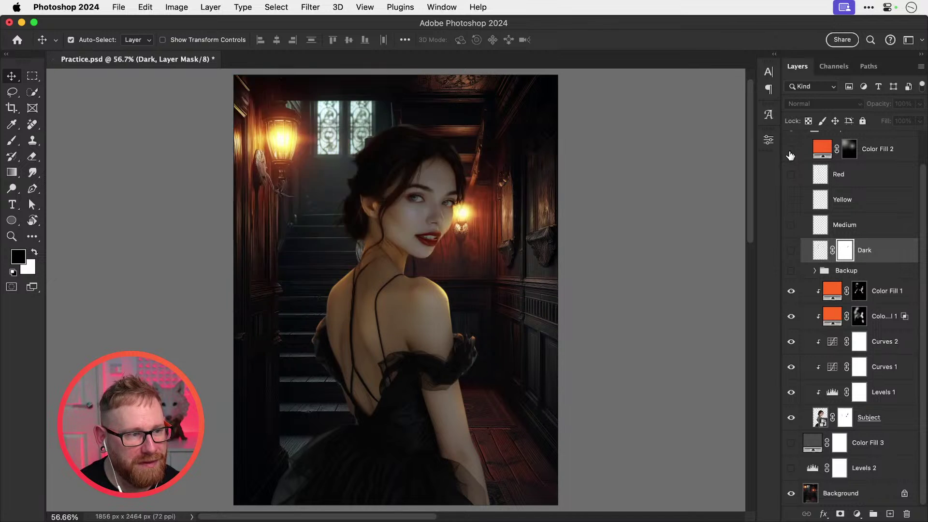
pyautogui.moveTo(791, 154); pyautogui.dragTo(792, 249)
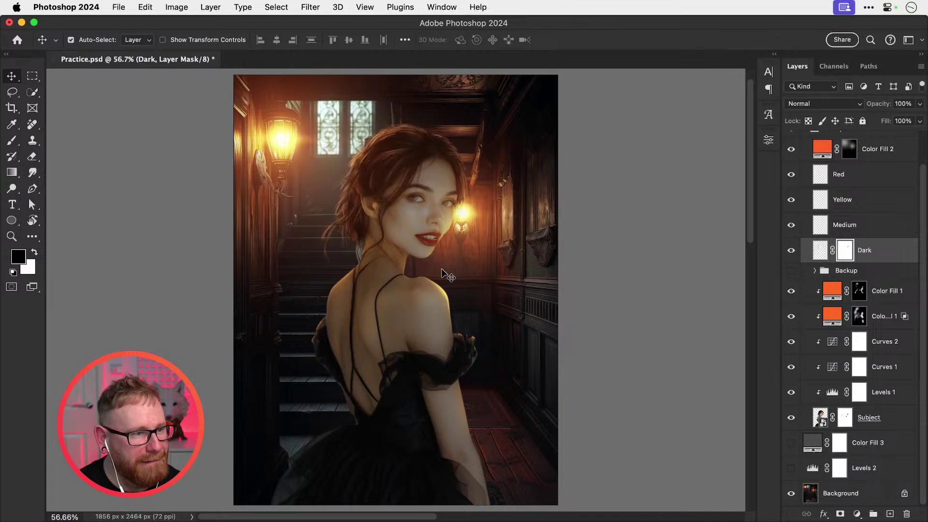
# Step: Group the Red, Yellow, Medium and Dark layers and name the group Hair
pyautogui.moveTo(432, 266); pyautogui.dragTo(429, 312)
pyautogui.keyDown('super'); pyautogui.click(404, 245); pyautogui.keyUp('super')
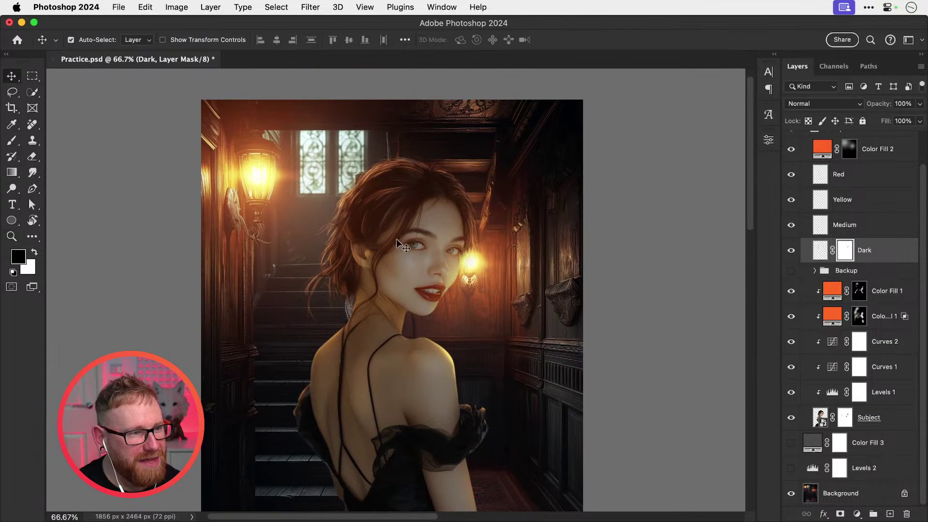
pyautogui.click(847, 179)
pyautogui.keyDown('shift'); pyautogui.click(870, 245); pyautogui.keyUp('shift')
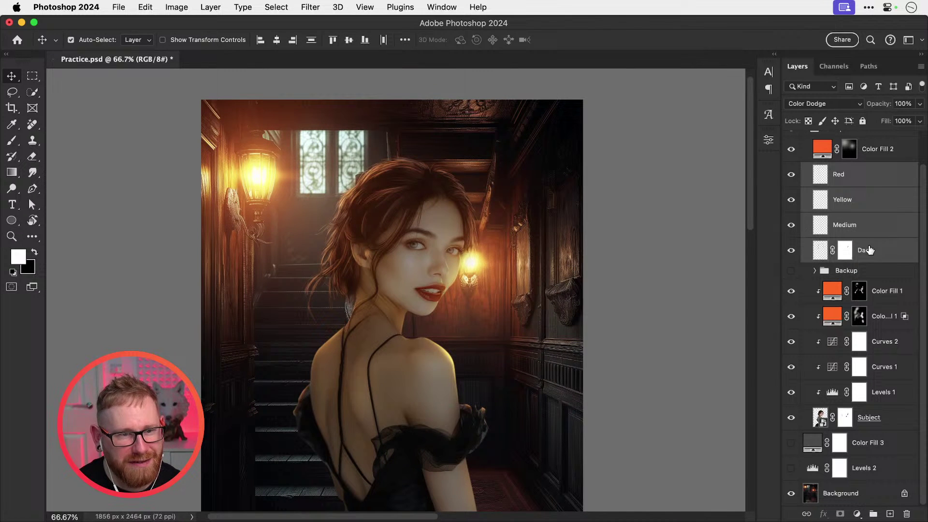
pyautogui.press('super+g')
pyautogui.doubleClick(848, 203)
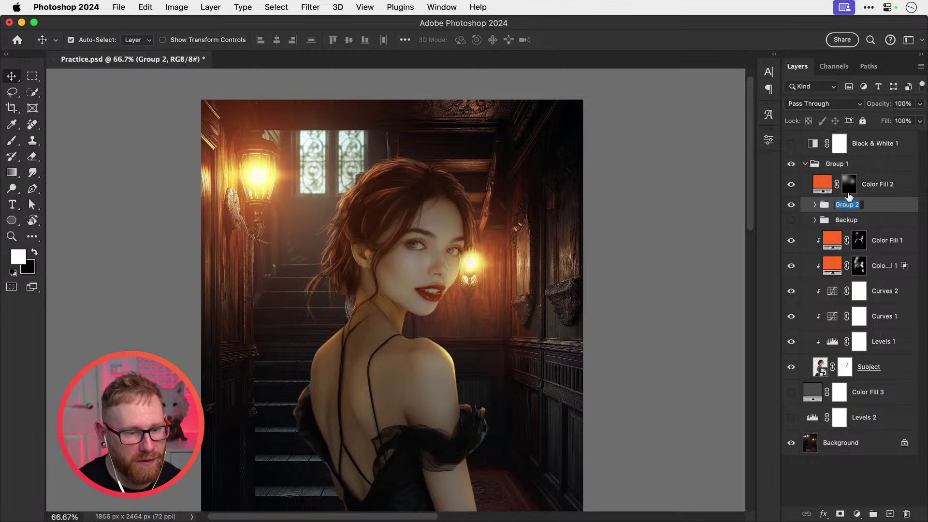
pyautogui.write('Hir')
pyautogui.press('Return')
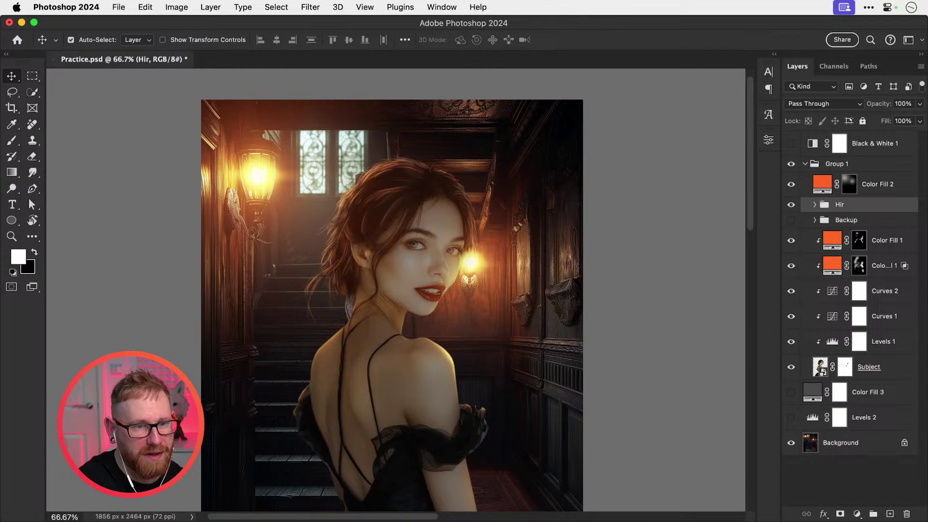
pyautogui.doubleClick(842, 205)
pyautogui.write('Hair')
pyautogui.press('Return')
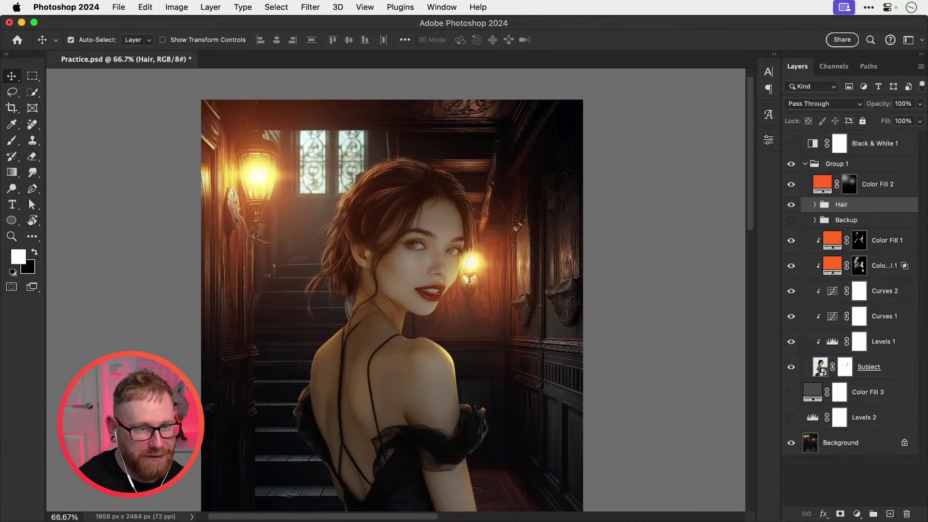
# Step: Reduce the Hair group's opacity to 60% and save the document
pyautogui.press('5')
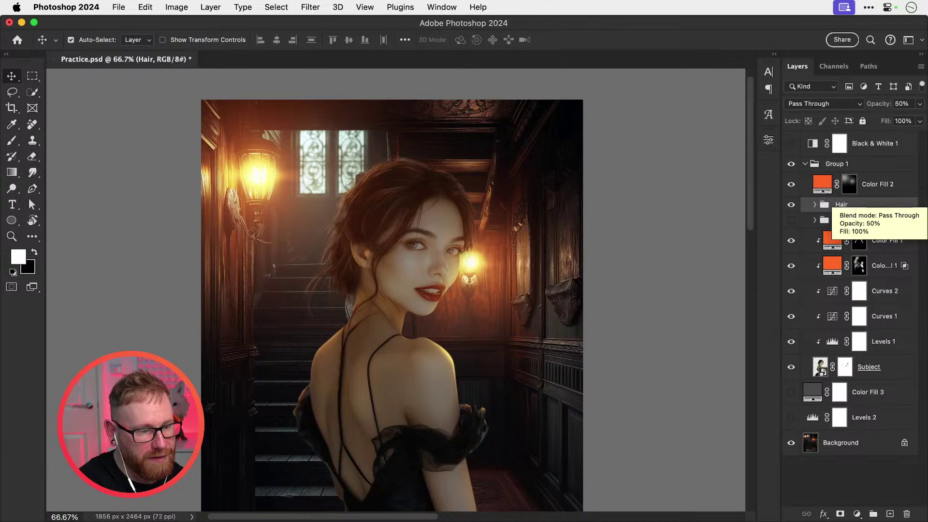
pyautogui.press('7')
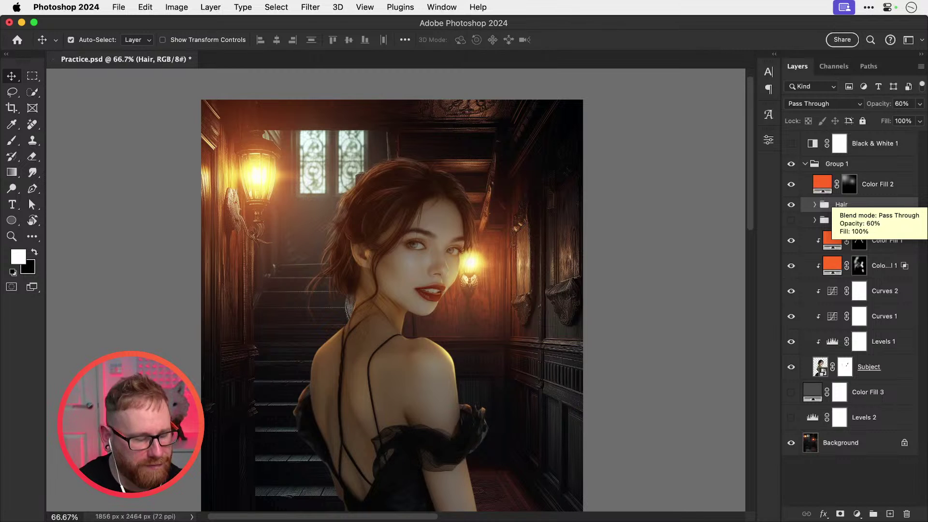
pyautogui.press('super+s')
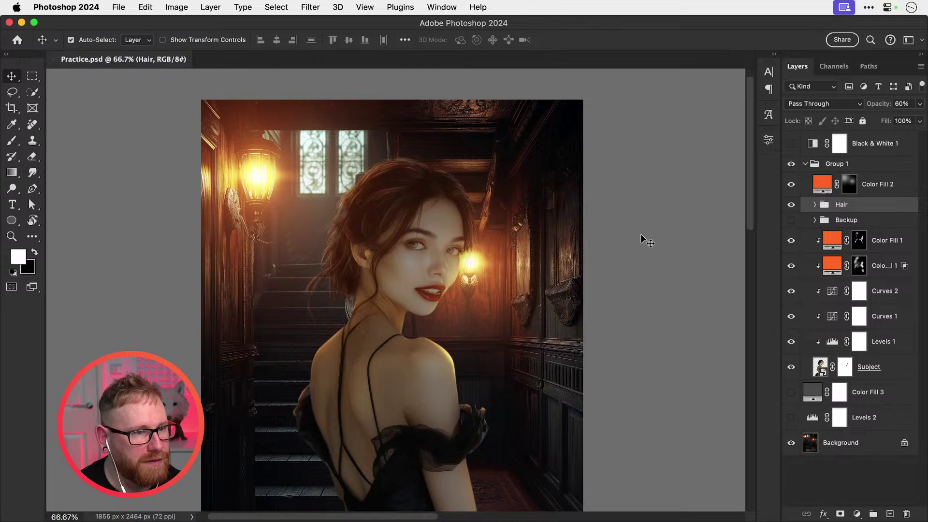
# Step: Compare the portrait with and without the Curves 2 adjustment
pyautogui.moveTo(629, 260); pyautogui.dragTo(630, 210)
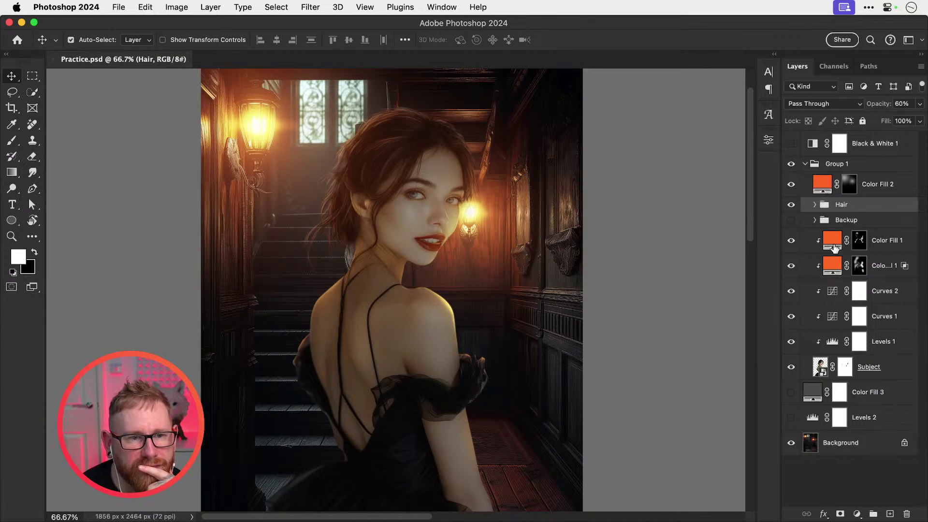
pyautogui.click(797, 295)
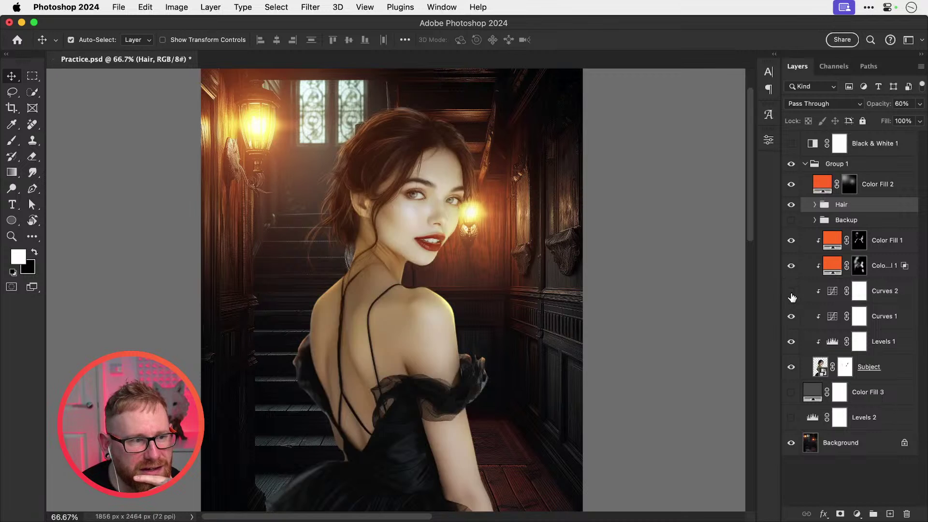
pyautogui.click(795, 295)
pyautogui.click(794, 297)
pyautogui.click(793, 297)
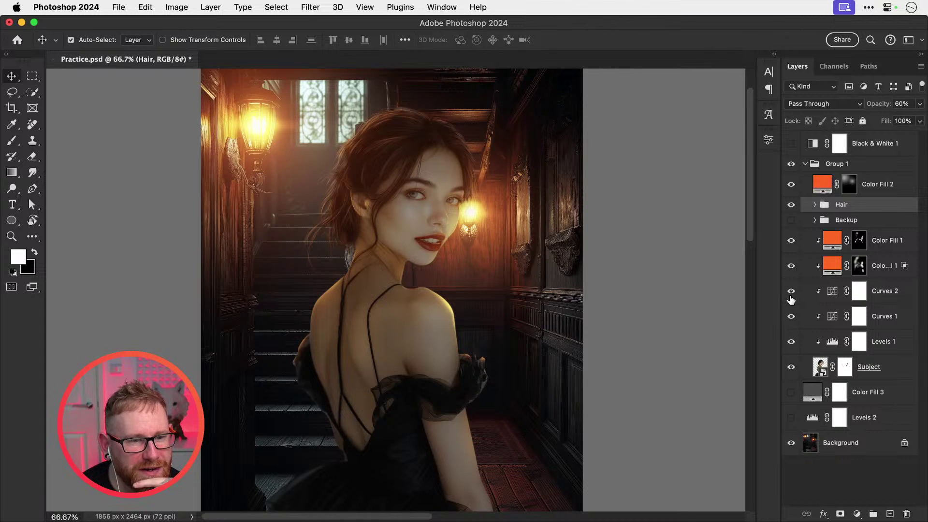
pyautogui.click(792, 294)
pyautogui.click(792, 295)
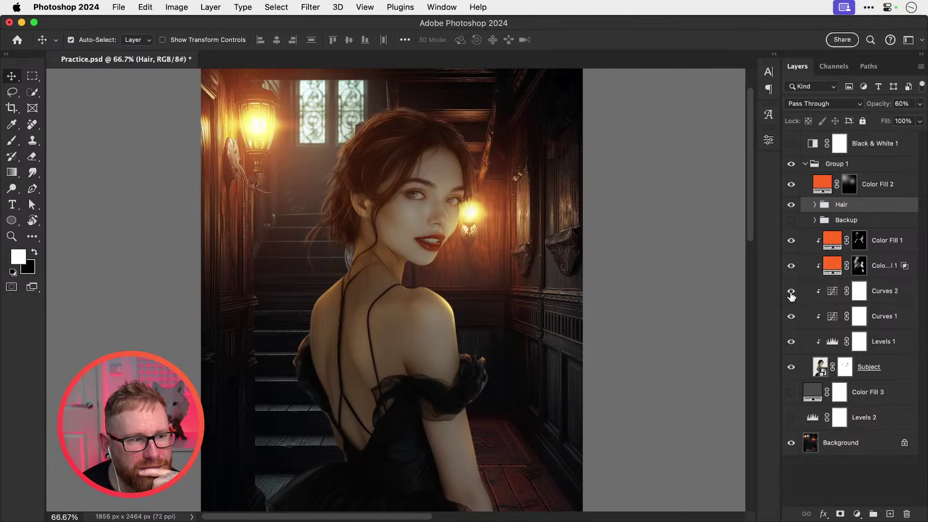
# Step: Darken the subject by lowering the highlight point of the Curves 2 adjustment to an output of 77
pyautogui.doubleClick(831, 294)
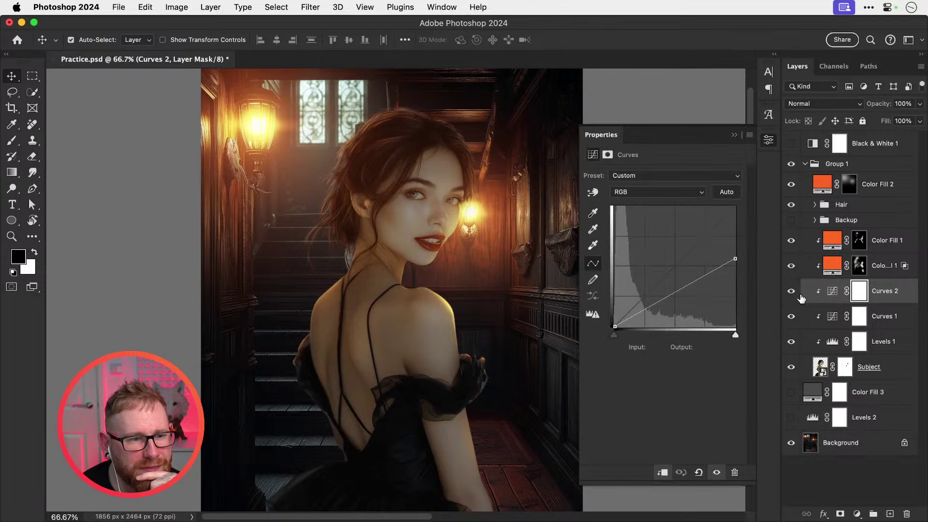
pyautogui.moveTo(735, 262); pyautogui.dragTo(735, 296)
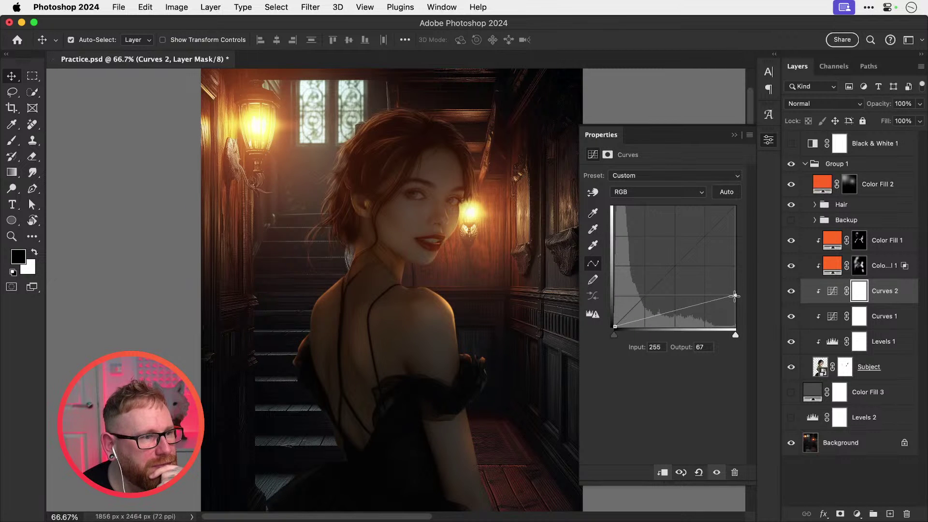
pyautogui.moveTo(733, 298)
pyautogui.mouseDown()
pyautogui.moveTo(733, 306)
pyautogui.moveTo(730, 297)
pyautogui.mouseUp()
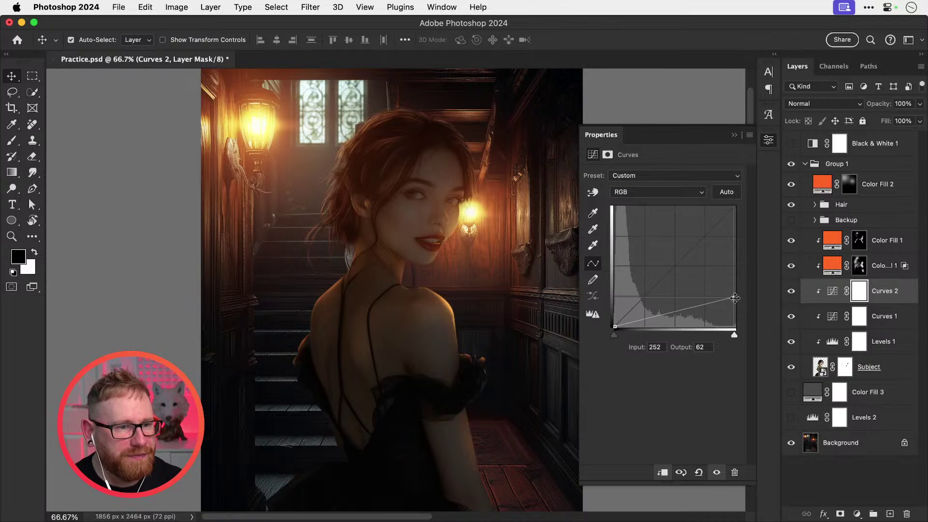
pyautogui.moveTo(735, 299); pyautogui.dragTo(735, 335)
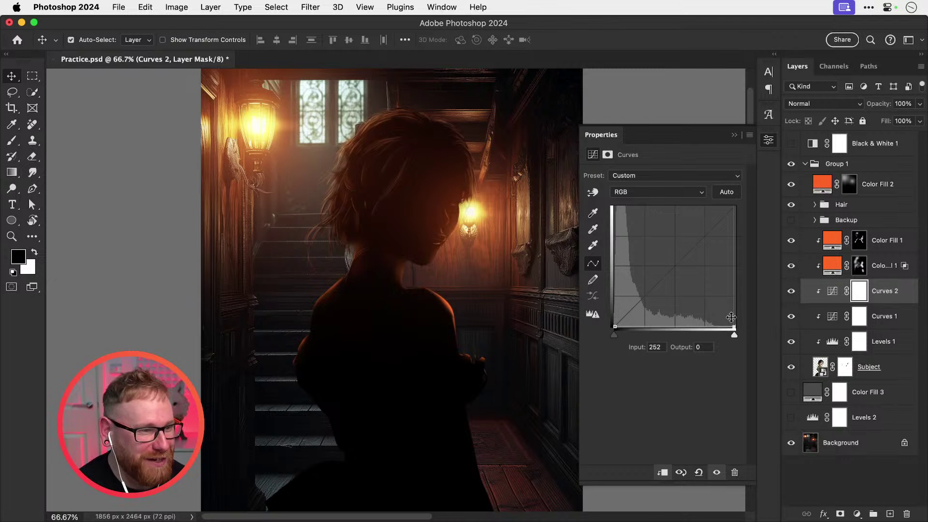
pyautogui.press('super+z')
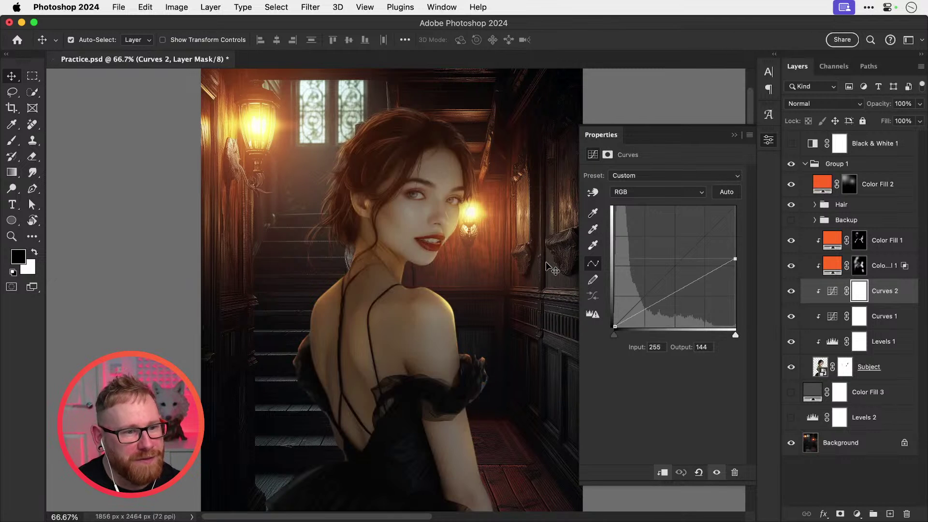
pyautogui.moveTo(735, 262); pyautogui.dragTo(734, 293)
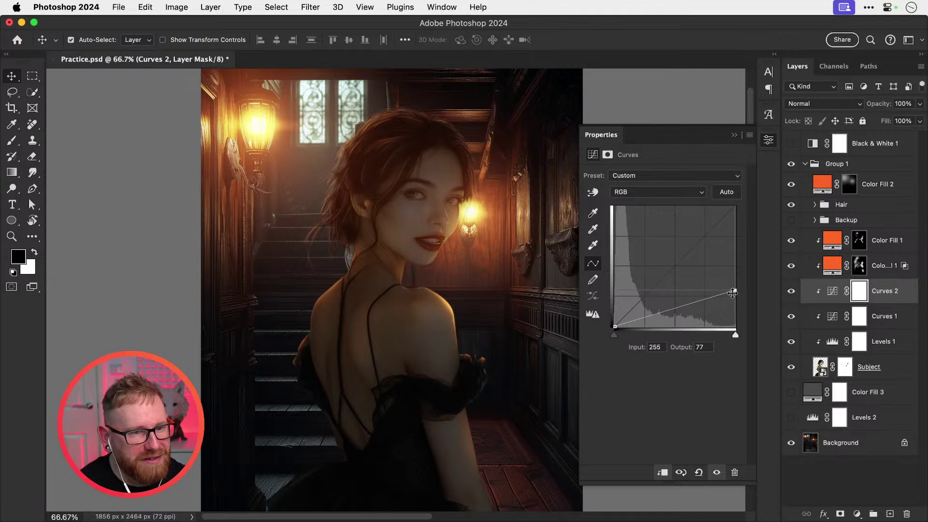
# Step: Add another Curves adjustment above Curves 2, lowering its highlight point and bending the midtones to input 128, output 62
pyautogui.click(857, 513)
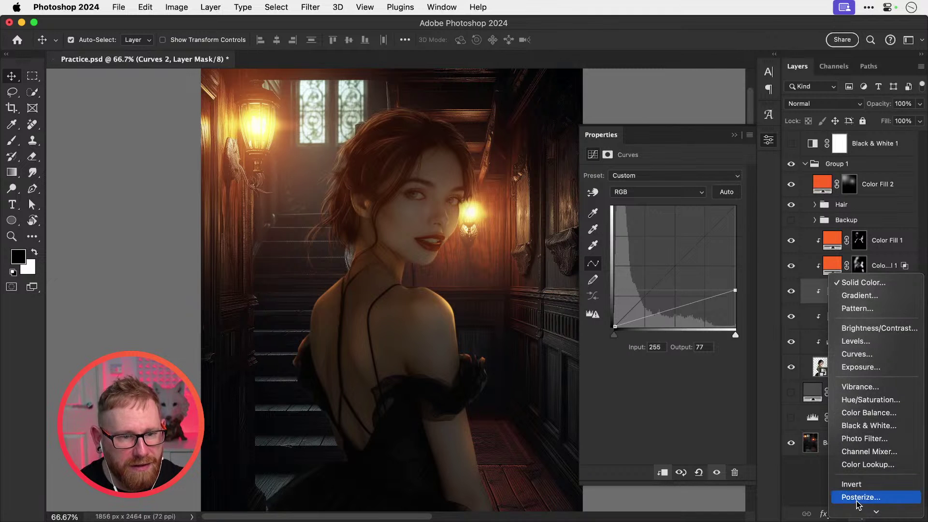
pyautogui.click(856, 355)
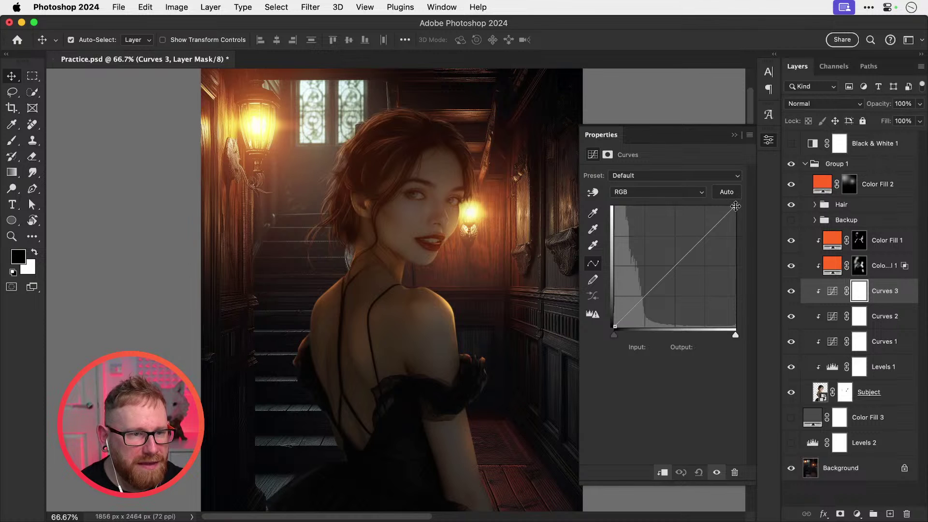
pyautogui.moveTo(735, 206); pyautogui.dragTo(733, 256)
pyautogui.moveTo(676, 289); pyautogui.dragTo(675, 297)
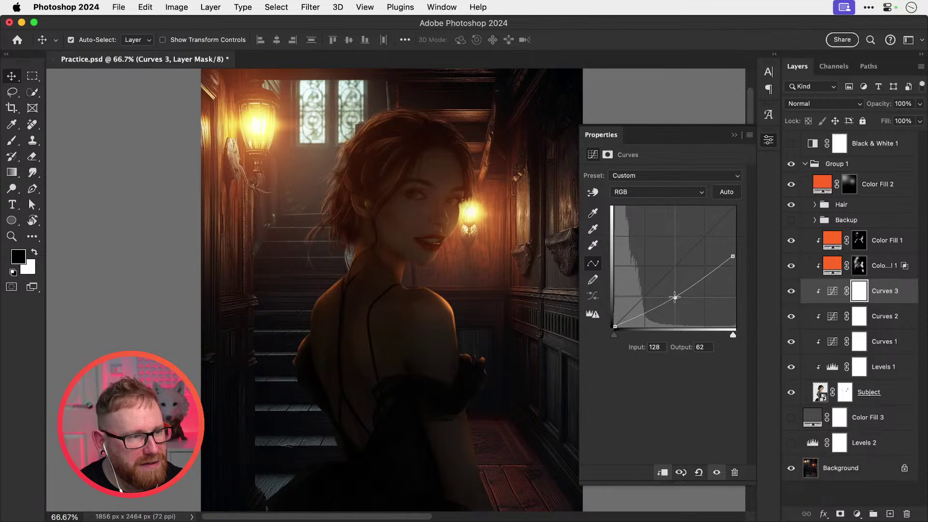
# Step: Compare the darkening effect of Curves 3 on and off, and invert its layer mask to black
pyautogui.click(795, 292)
pyautogui.click(794, 291)
pyautogui.press('super+i')
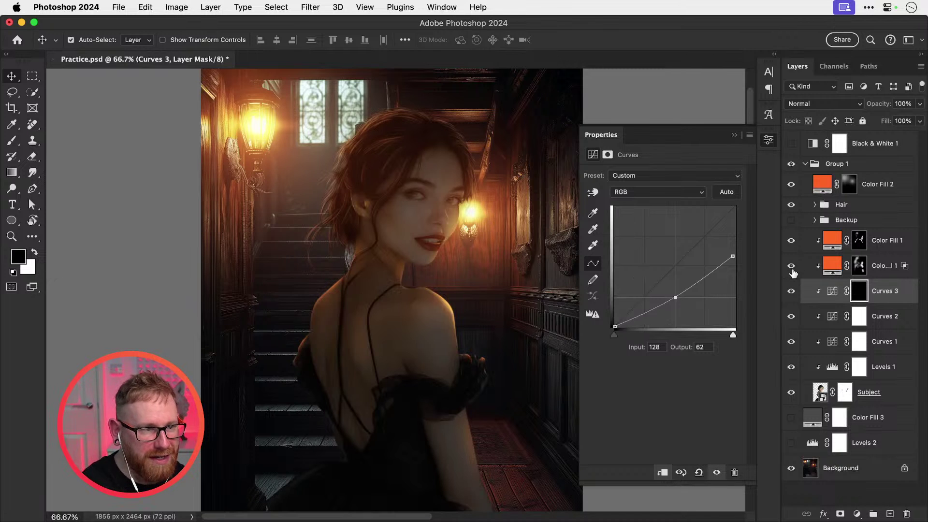
# Step: Set up a white Soft Round Pressure Opacity brush and show the adjustment layers from Color Fill 1 to Levels 1
pyautogui.press('b')
pyautogui.press('x')
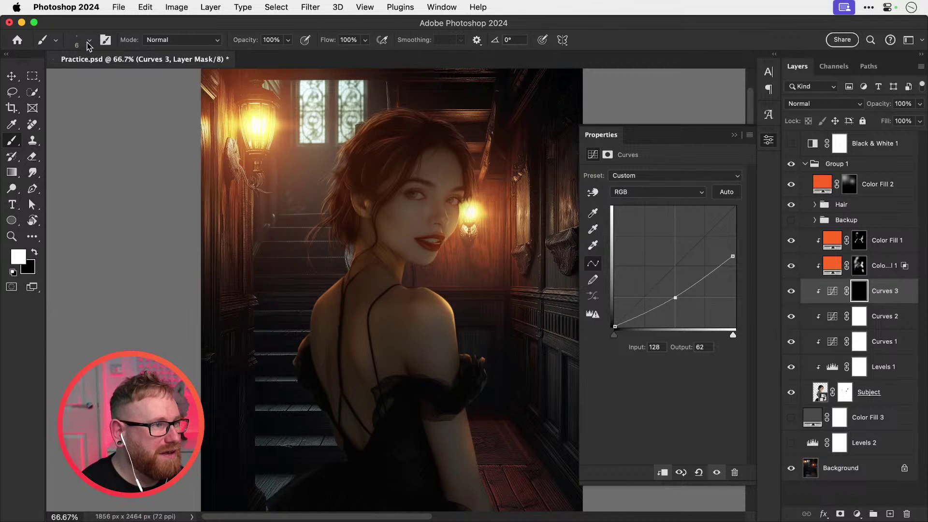
pyautogui.click(89, 40)
pyautogui.scroll(20, 217, 270)
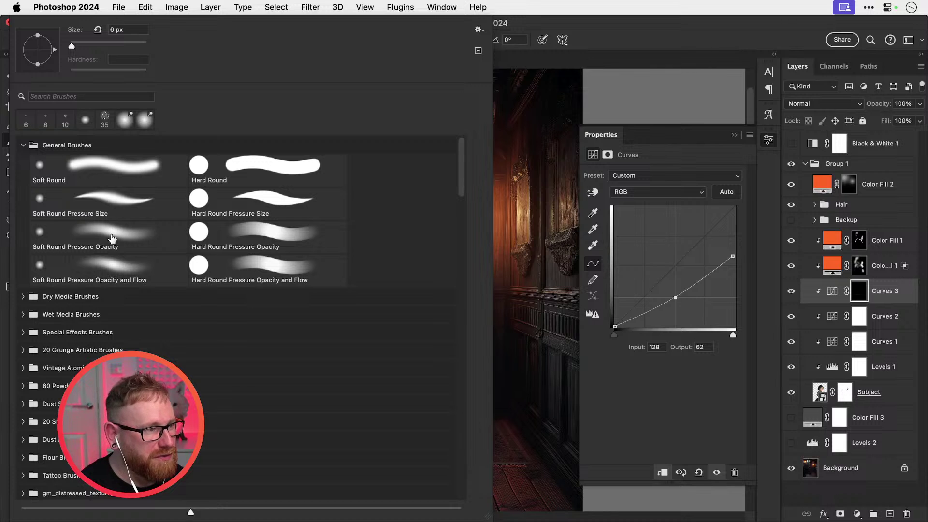
pyautogui.click(112, 238)
pyautogui.click(767, 140)
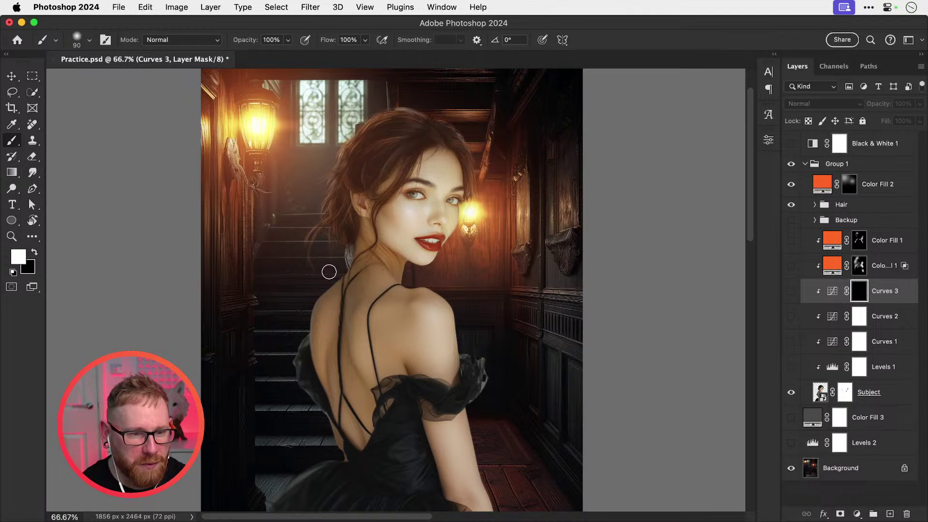
pyautogui.click(792, 241)
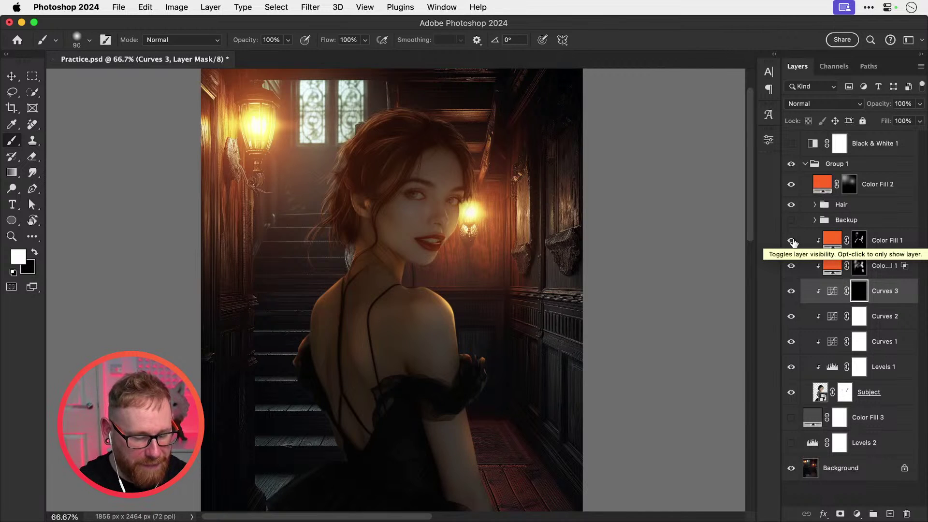
# Step: Paint white on the Curves 3 mask with a 150 px brush to shade the woman's lower back between the dress straps
pyautogui.press('super+plus')
pyautogui.moveTo(557, 245); pyautogui.dragTo(567, 288)
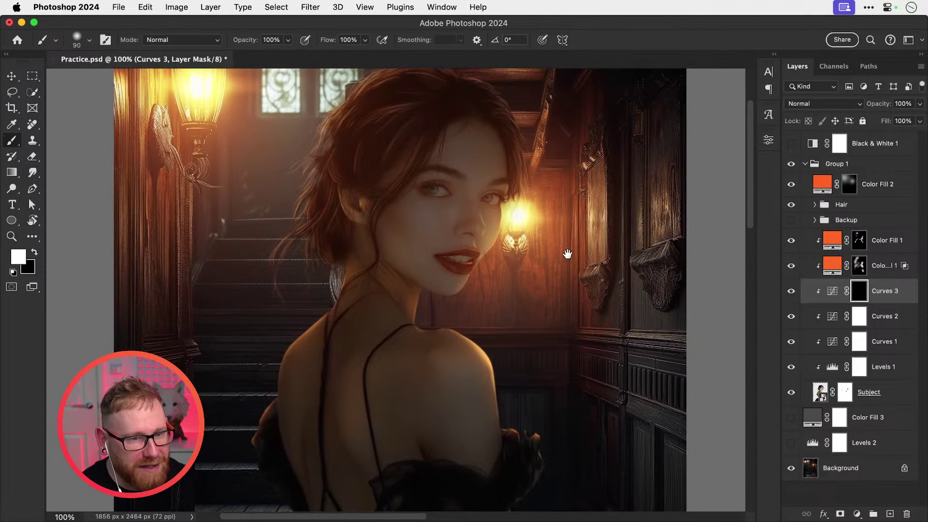
pyautogui.moveTo(495, 315); pyautogui.dragTo(513, 190)
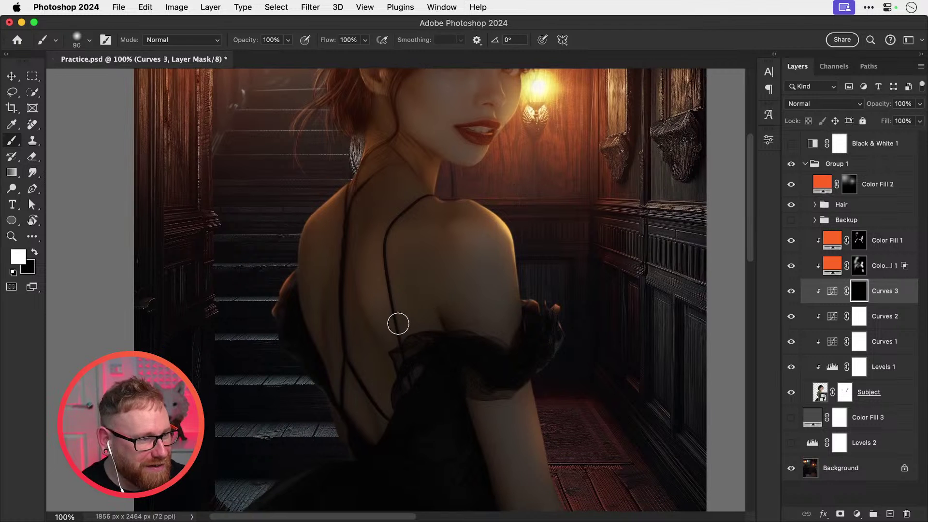
pyautogui.press(']')
pyautogui.press(']')
pyautogui.press(']')
pyautogui.moveTo(359, 333); pyautogui.dragTo(398, 429)
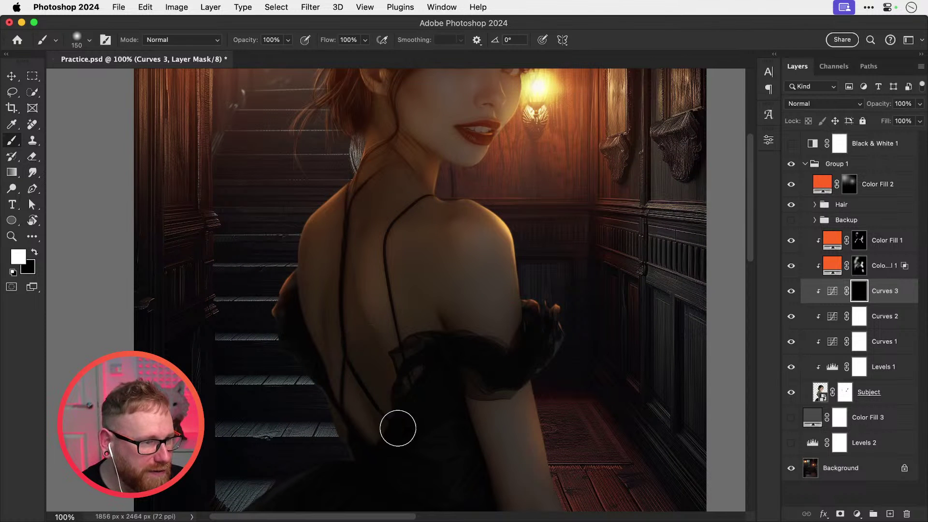
pyautogui.press('super+z')
pyautogui.moveTo(357, 383); pyautogui.dragTo(363, 400)
pyautogui.press('super+z')
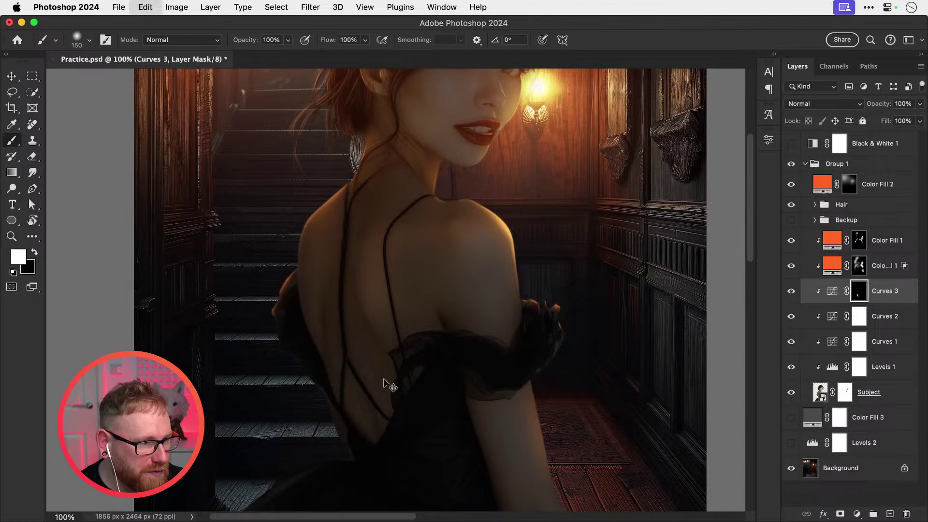
pyautogui.moveTo(398, 433); pyautogui.dragTo(396, 429)
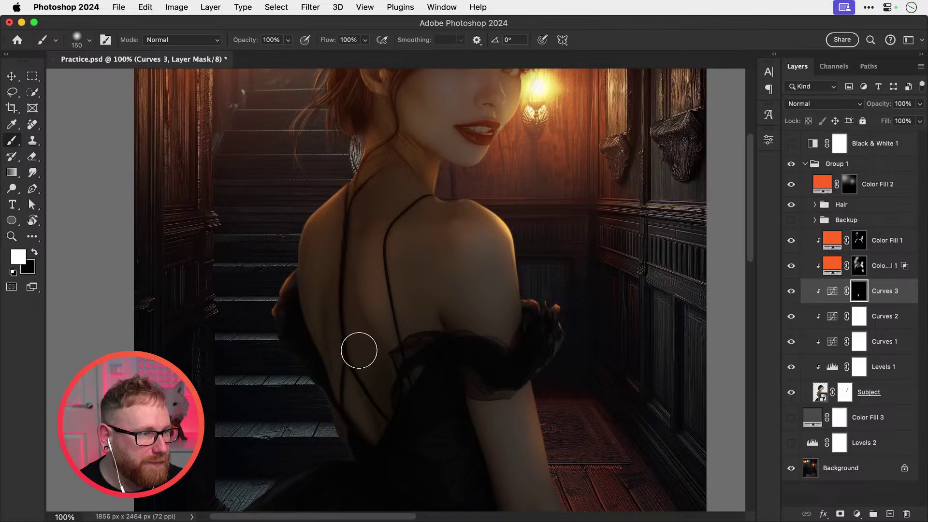
pyautogui.moveTo(358, 354)
pyautogui.mouseDown()
pyautogui.moveTo(392, 419)
pyautogui.moveTo(354, 311)
pyautogui.moveTo(361, 287)
pyautogui.moveTo(380, 404)
pyautogui.moveTo(371, 419)
pyautogui.moveTo(354, 402)
pyautogui.moveTo(358, 415)
pyautogui.moveTo(377, 414)
pyautogui.mouseUp()
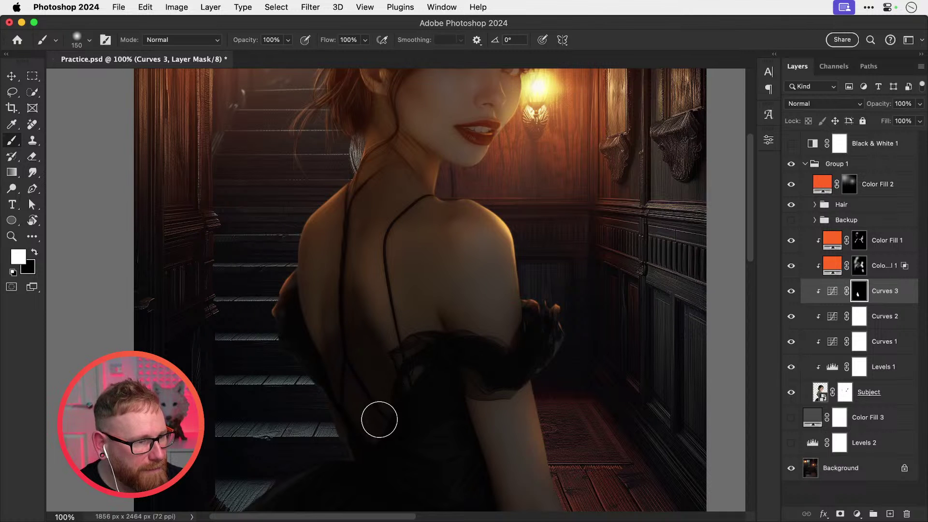
# Step: Paint black on the Curves 3 mask over the middle of the back to soften the shadow, and restore white as the foreground color
pyautogui.press('x')
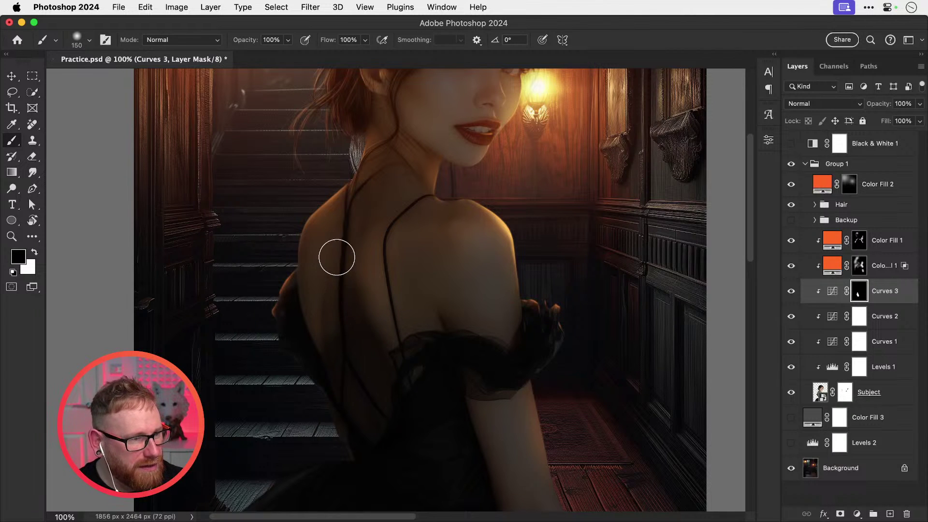
pyautogui.moveTo(341, 325)
pyautogui.mouseDown()
pyautogui.moveTo(347, 280)
pyautogui.moveTo(367, 304)
pyautogui.mouseUp()
pyautogui.press('x')
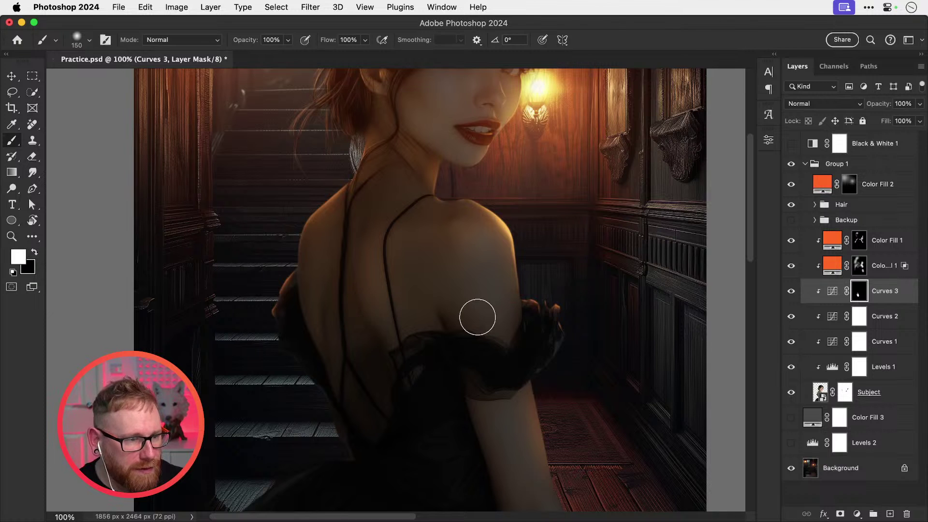
# Step: Darken the inner arm and the dress bodice on the Curves 3 mask, enlarging the brush to 400 px for broader strokes
pyautogui.moveTo(490, 376); pyautogui.dragTo(453, 233)
pyautogui.moveTo(438, 265)
pyautogui.mouseDown()
pyautogui.moveTo(475, 390)
pyautogui.moveTo(475, 377)
pyautogui.mouseUp()
pyautogui.press(']')
pyautogui.press(']')
pyautogui.press(']')
pyautogui.press(']')
pyautogui.press(']')
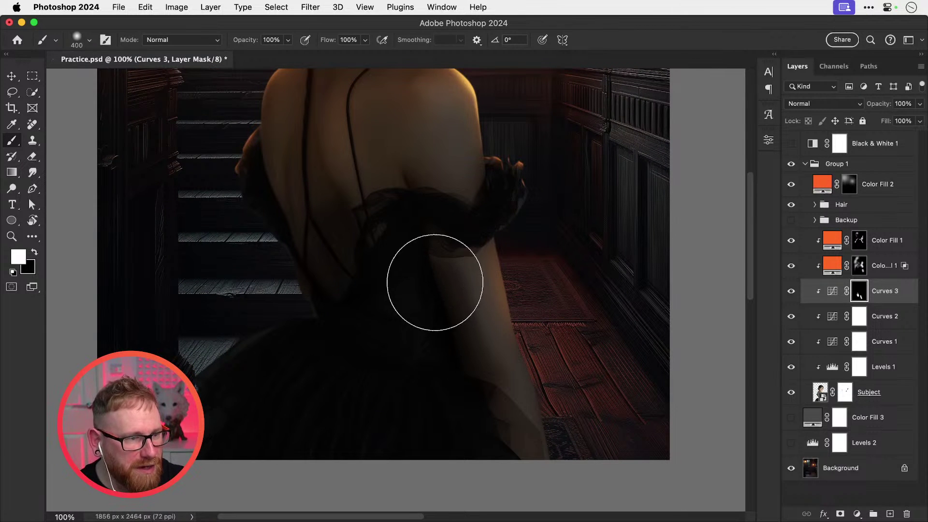
pyautogui.press('super+z')
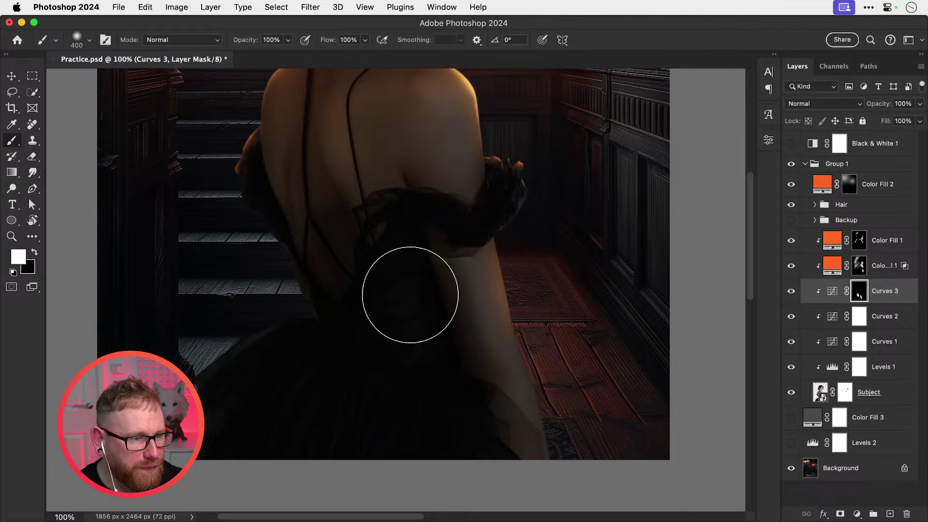
pyautogui.moveTo(410, 281)
pyautogui.mouseDown()
pyautogui.moveTo(442, 381)
pyautogui.moveTo(441, 406)
pyautogui.mouseUp()
pyautogui.moveTo(420, 298); pyautogui.dragTo(434, 342)
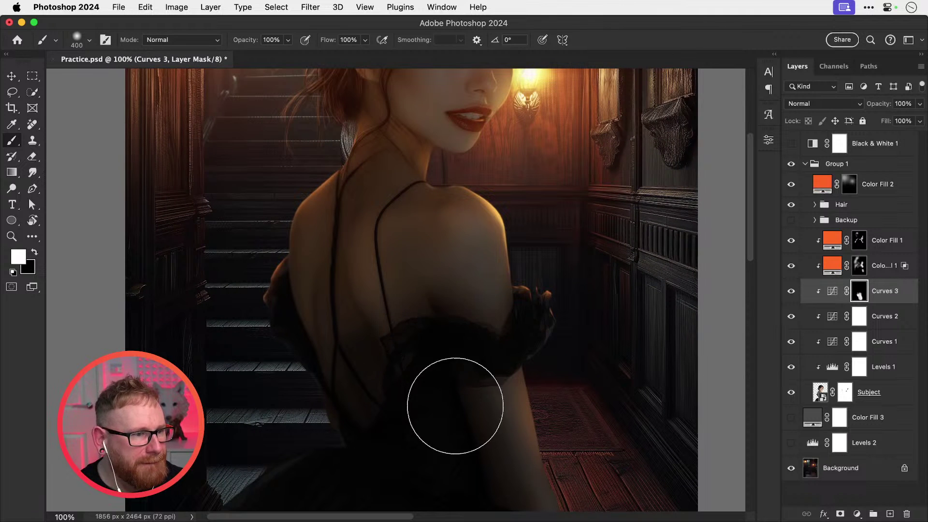
# Step: Shade the underarm crease and the base of the neck on the Curves 3 mask, adjusting the brush between 200 and 400 px
pyautogui.press('[')
pyautogui.press('[')
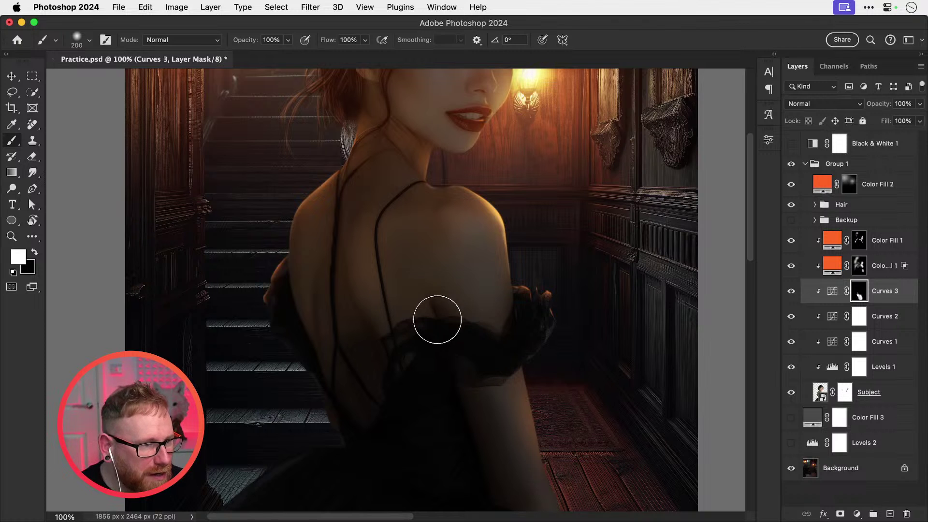
pyautogui.press(']')
pyautogui.press(']')
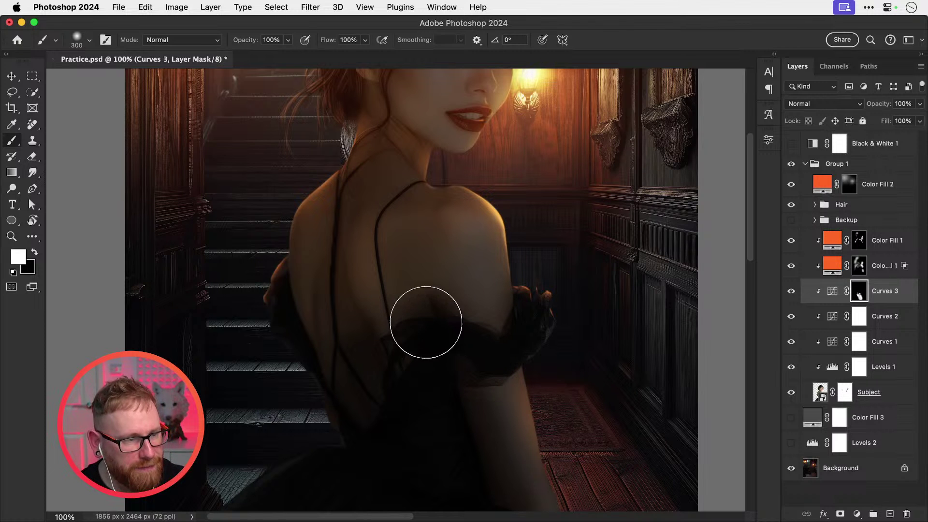
pyautogui.moveTo(436, 345); pyautogui.dragTo(445, 432)
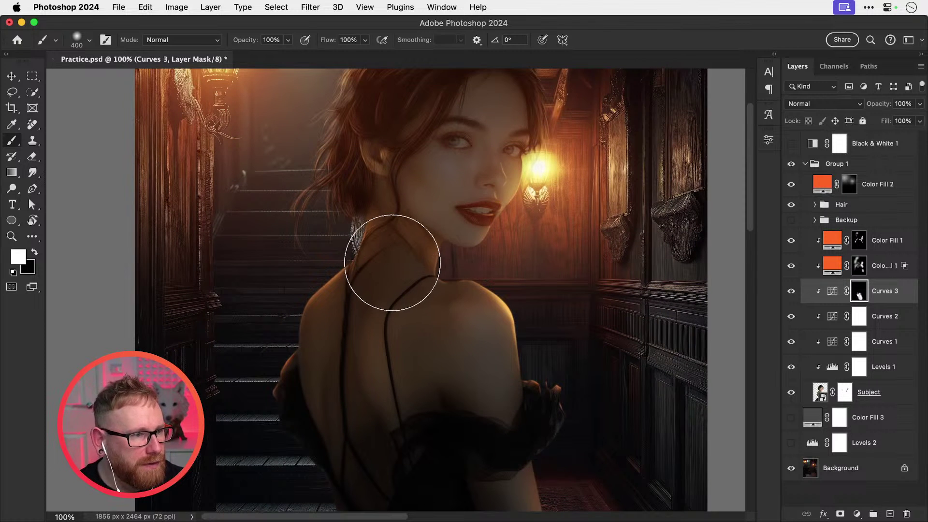
pyautogui.press('[')
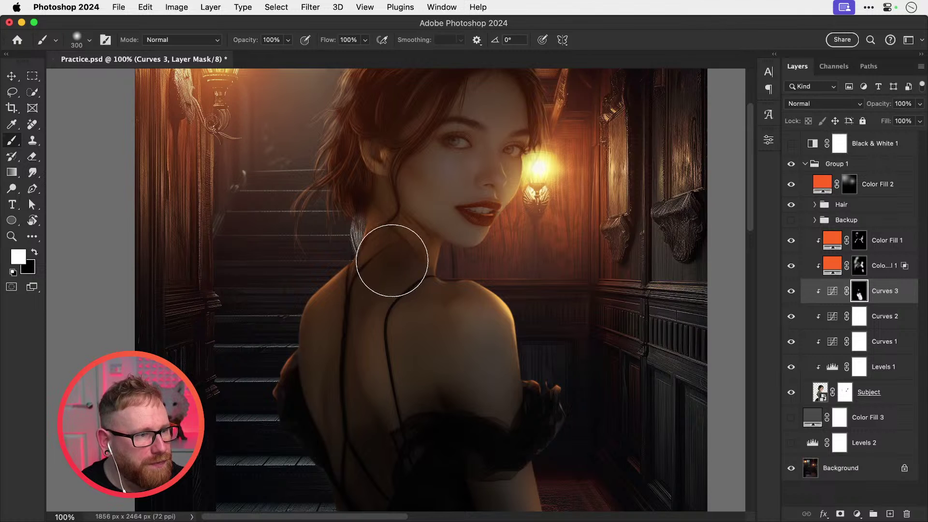
# Step: Shade the hair, hairline and upper face on the Curves 3 mask, reducing the brush in stages from 300 to 100 px
pyautogui.moveTo(432, 234); pyautogui.dragTo(396, 341)
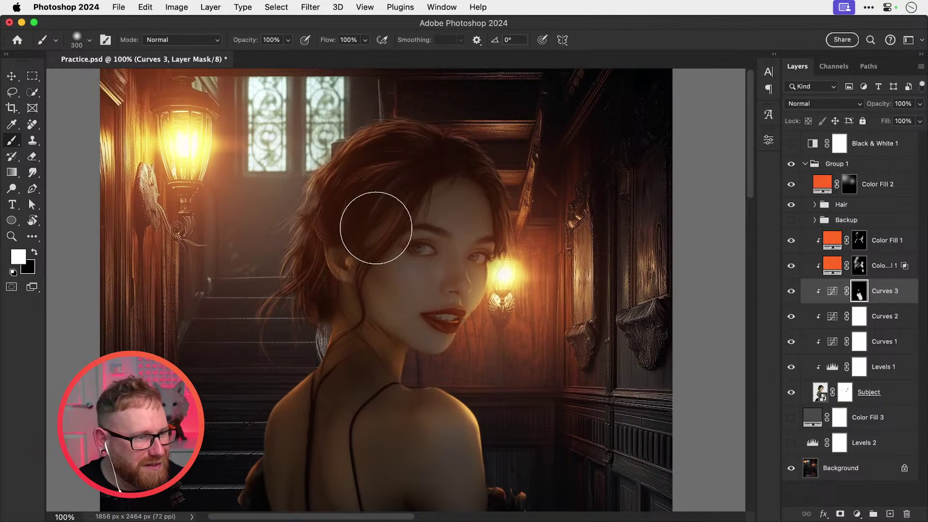
pyautogui.moveTo(406, 198)
pyautogui.mouseDown()
pyautogui.moveTo(427, 185)
pyautogui.moveTo(418, 185)
pyautogui.mouseUp()
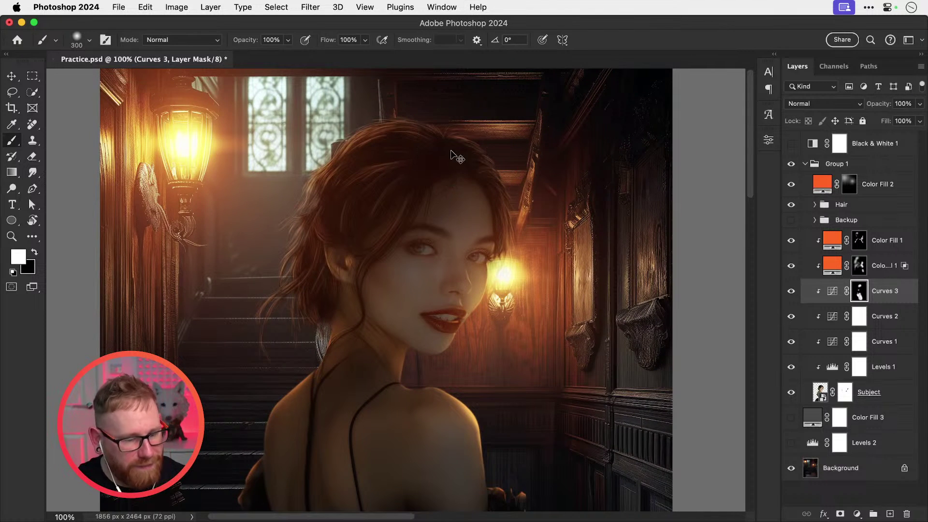
pyautogui.press('super+equal')
pyautogui.moveTo(456, 255); pyautogui.dragTo(426, 331)
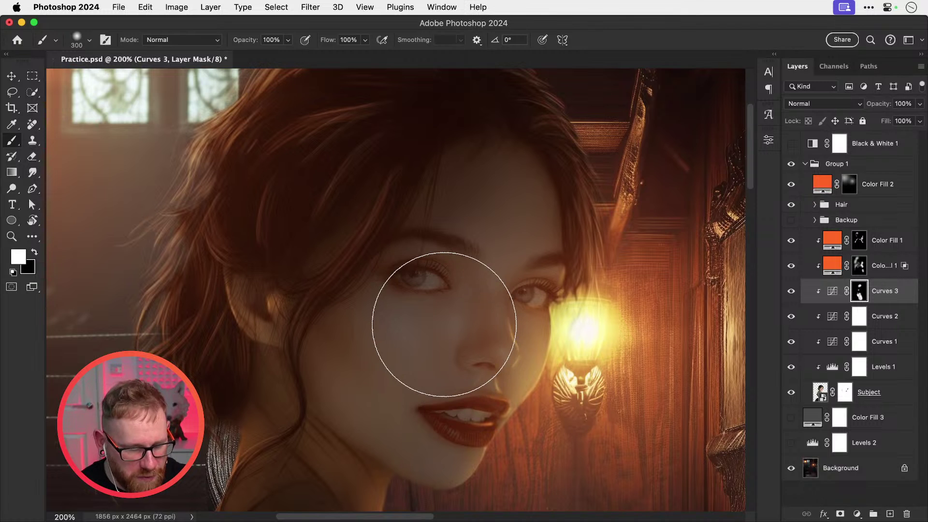
pyautogui.press('[')
pyautogui.press('[')
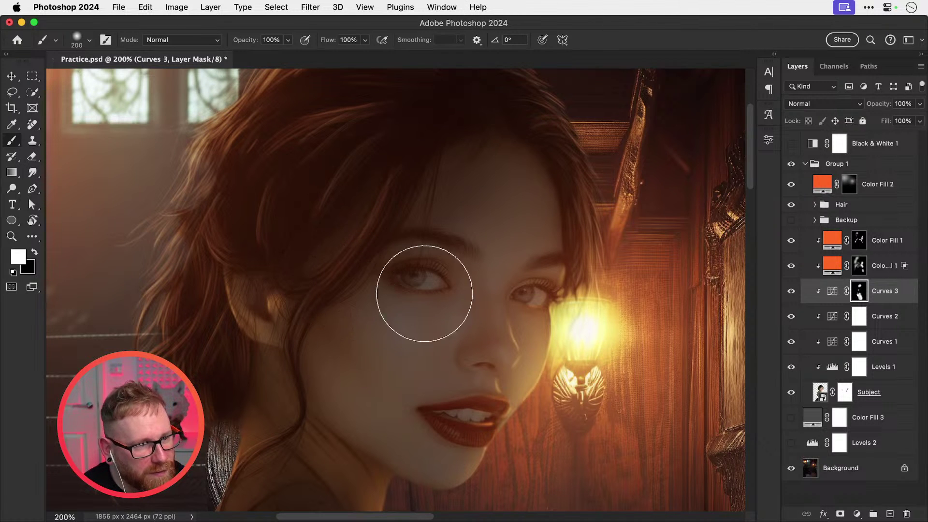
pyautogui.press('[')
pyautogui.press('[')
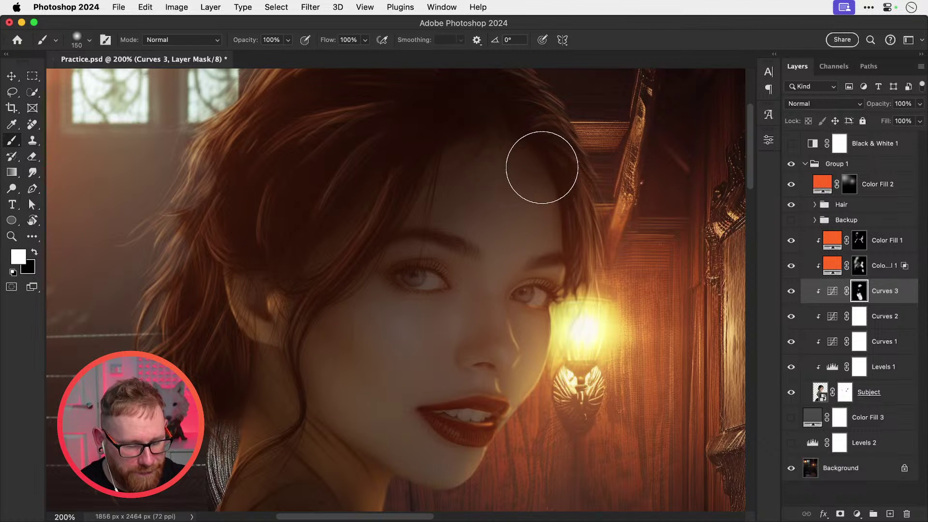
pyautogui.press('[')
pyautogui.press('[')
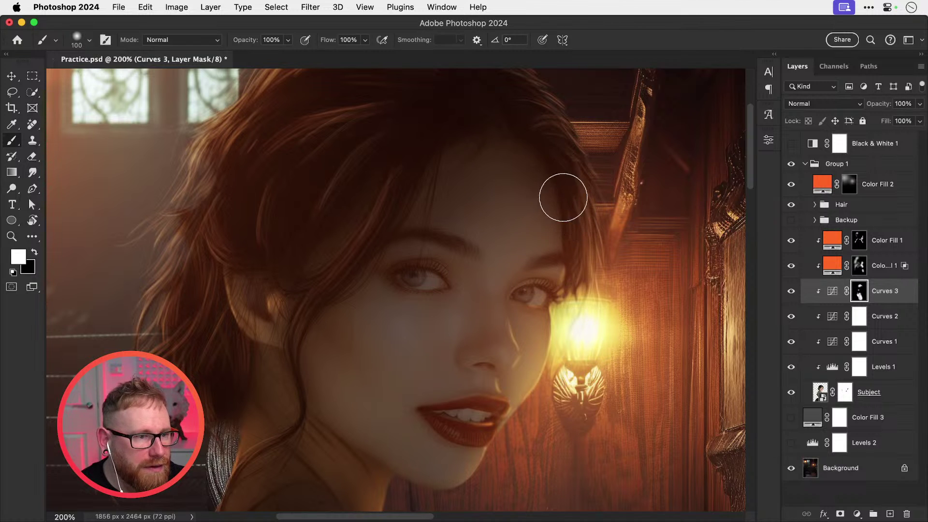
# Step: Try shading the forehead and the eye area nearest the ear on the Curves 3 mask with a 300 px brush
pyautogui.press(']')
pyautogui.press(']')
pyautogui.press(']')
pyautogui.press(']')
pyautogui.press(']')
pyautogui.press(']')
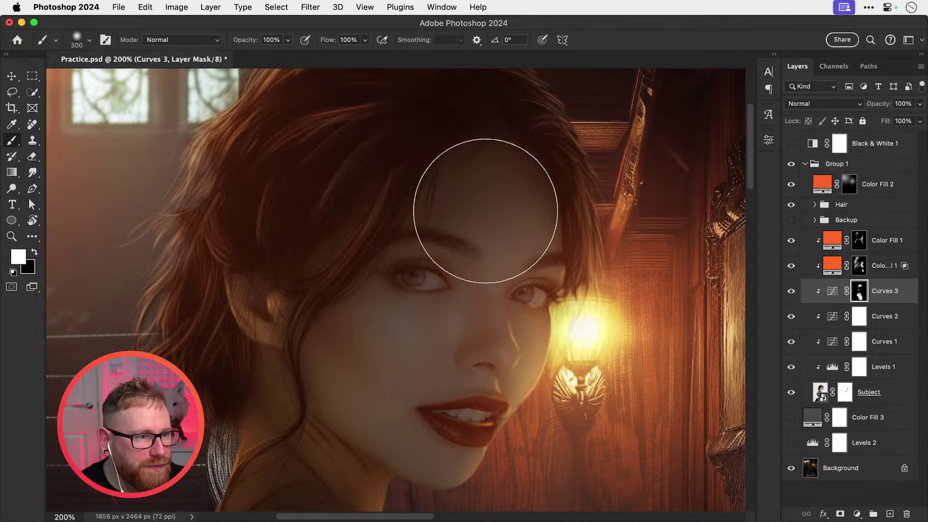
pyautogui.moveTo(430, 241)
pyautogui.mouseDown()
pyautogui.moveTo(394, 281)
pyautogui.moveTo(439, 214)
pyautogui.moveTo(358, 276)
pyautogui.mouseUp()
pyautogui.press('super+z')
pyautogui.press('super+z')
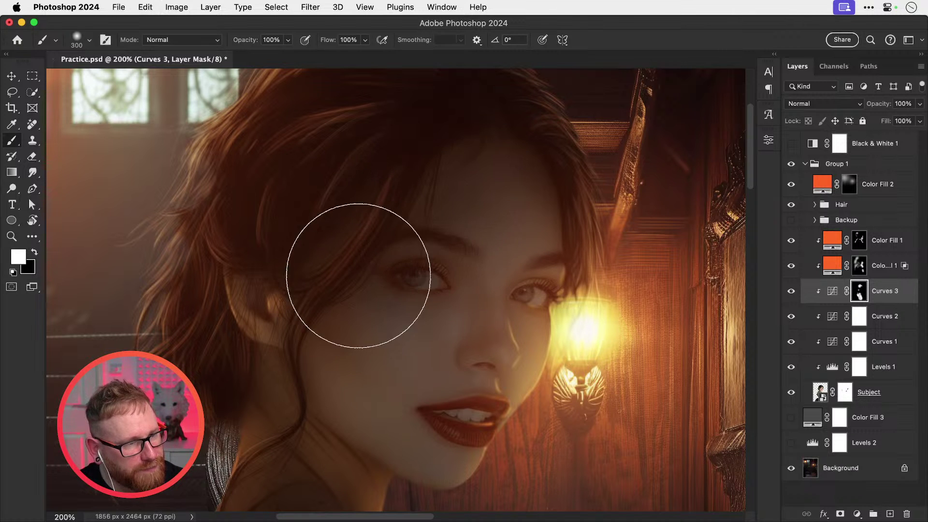
pyautogui.press('super+minus')
pyautogui.moveTo(467, 296); pyautogui.dragTo(451, 251)
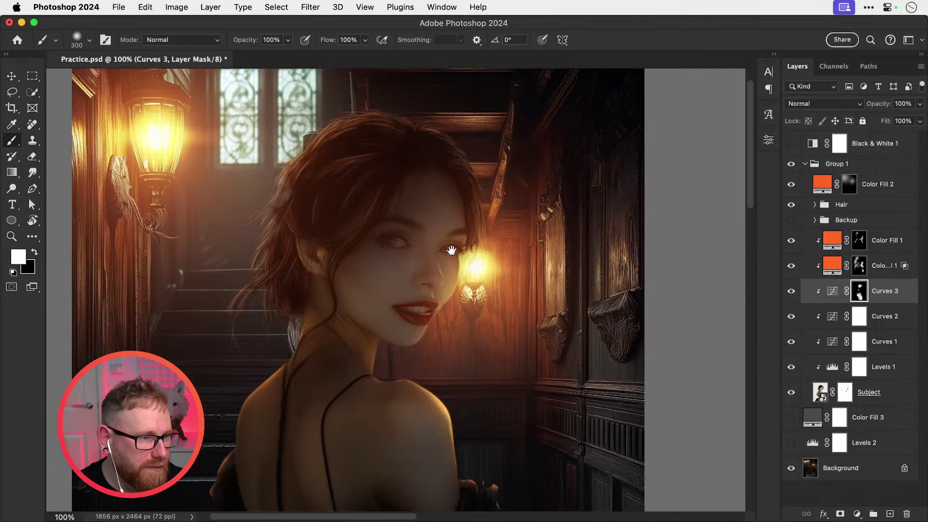
pyautogui.press('super+z')
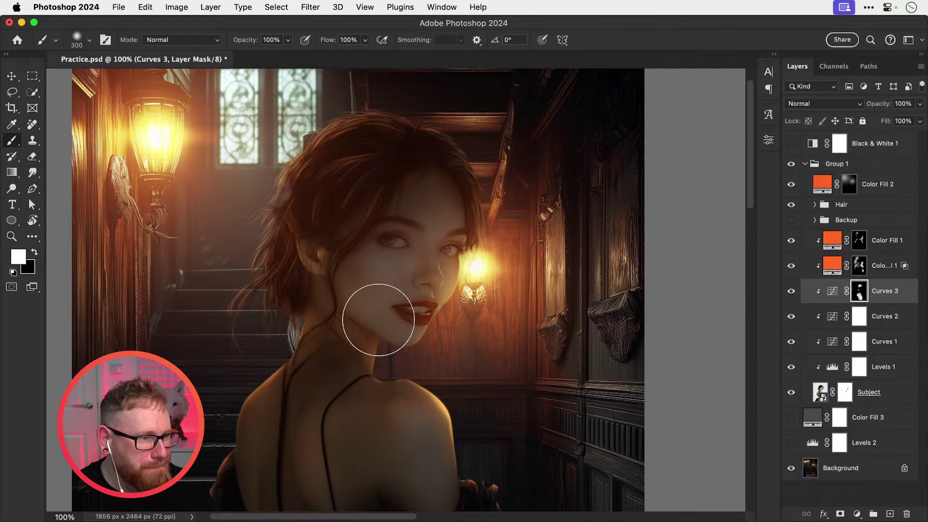
# Step: Shade the side of the face on the Curves 3 mask with a 150 to 250 px brush, and compare the layer on and off
pyautogui.press('[')
pyautogui.press('[')
pyautogui.press('[')
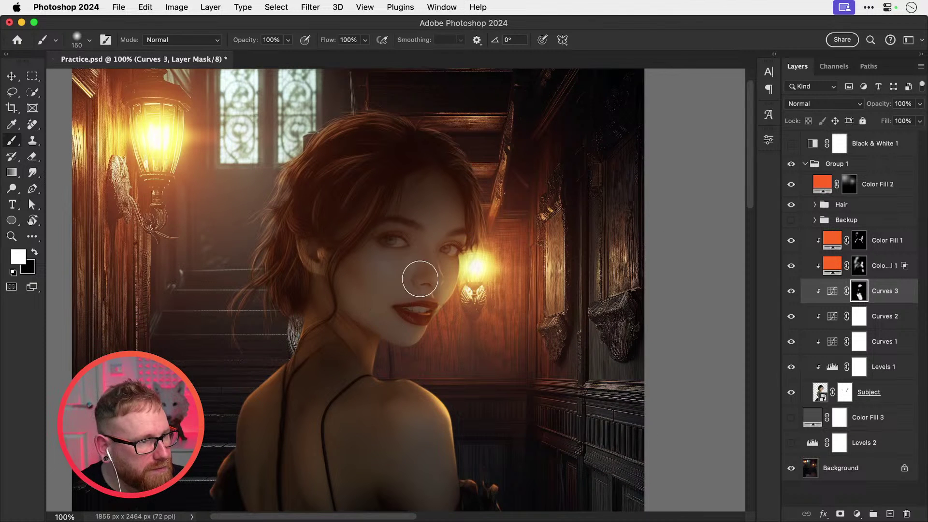
pyautogui.press(']')
pyautogui.press(']')
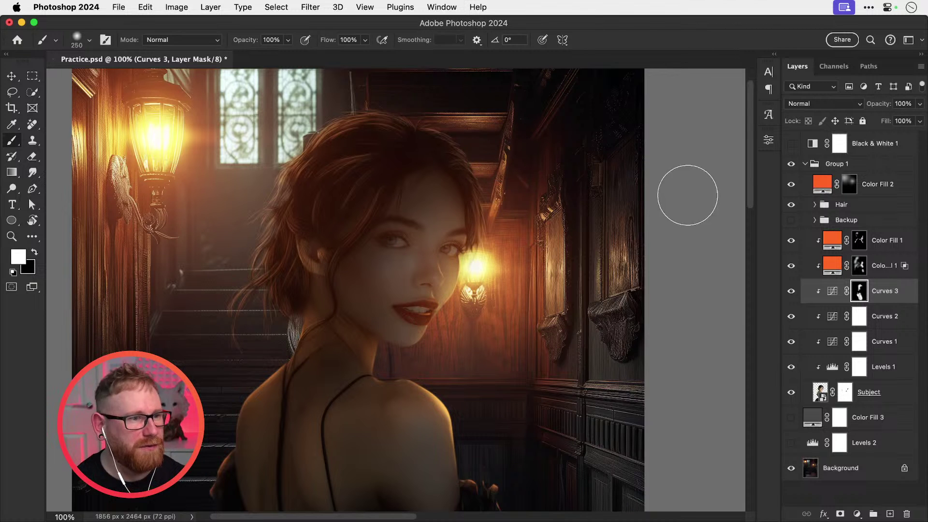
pyautogui.click(791, 292)
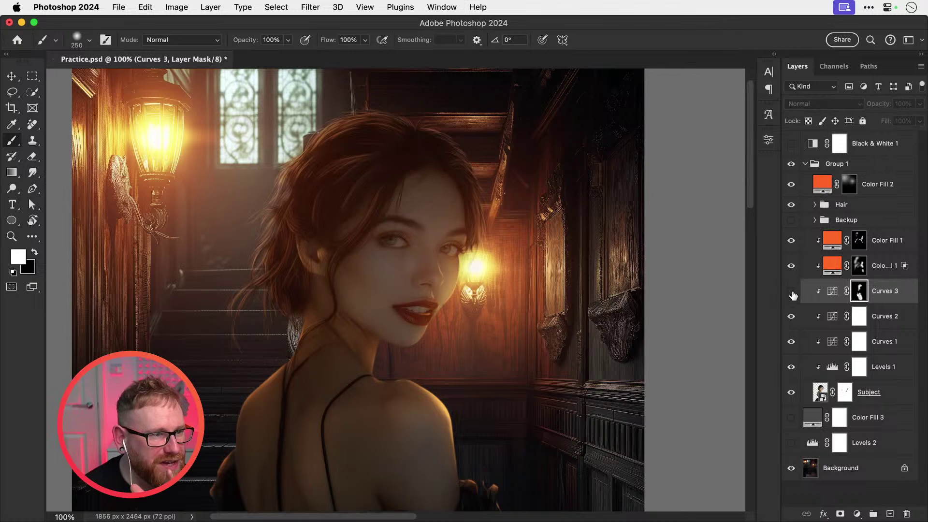
pyautogui.click(791, 291)
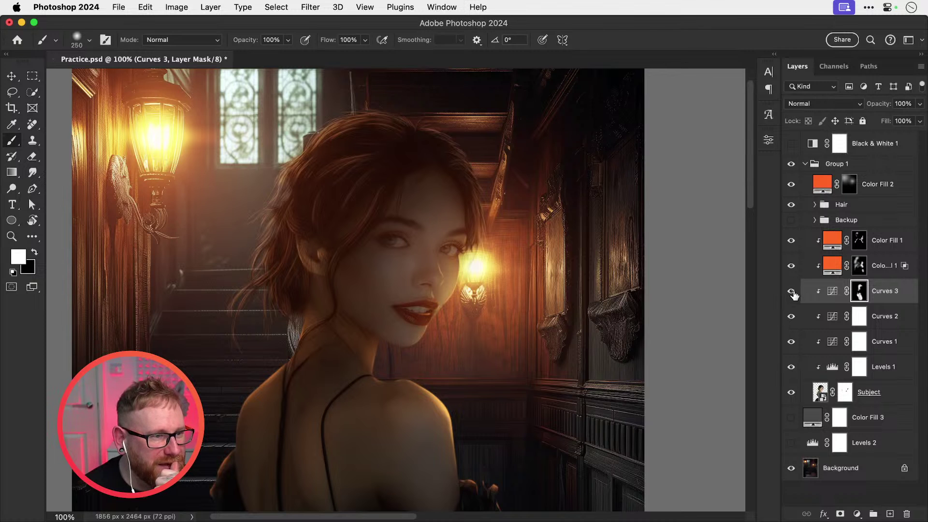
# Step: Try adjusting the highlight point and lowering the midtones of the Curves 3 curve
pyautogui.doubleClick(831, 293)
pyautogui.moveTo(734, 256)
pyautogui.mouseDown()
pyautogui.moveTo(738, 241)
pyautogui.moveTo(737, 255)
pyautogui.mouseUp()
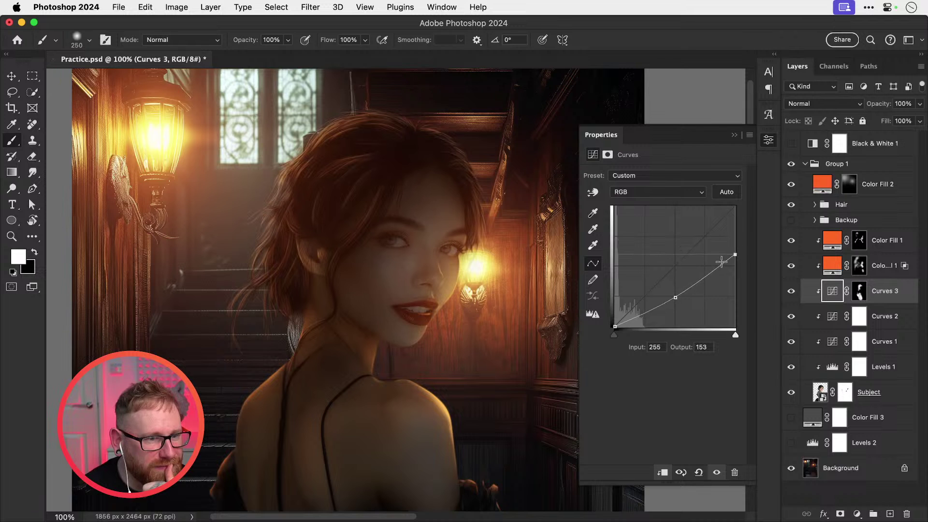
pyautogui.moveTo(675, 301); pyautogui.dragTo(677, 327)
pyautogui.press('super+z')
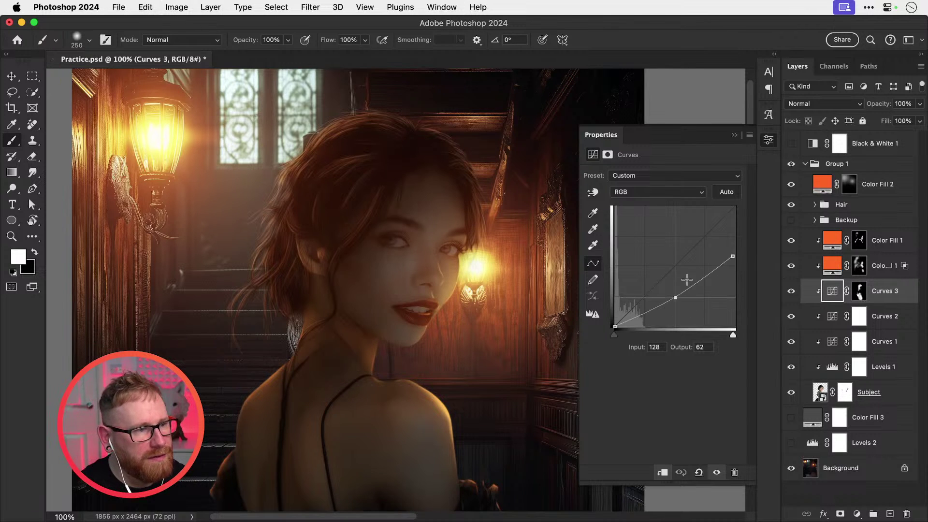
# Step: View the whole image and compare the painted shadows with Curves 3 on and off
pyautogui.moveTo(491, 317); pyautogui.dragTo(486, 214)
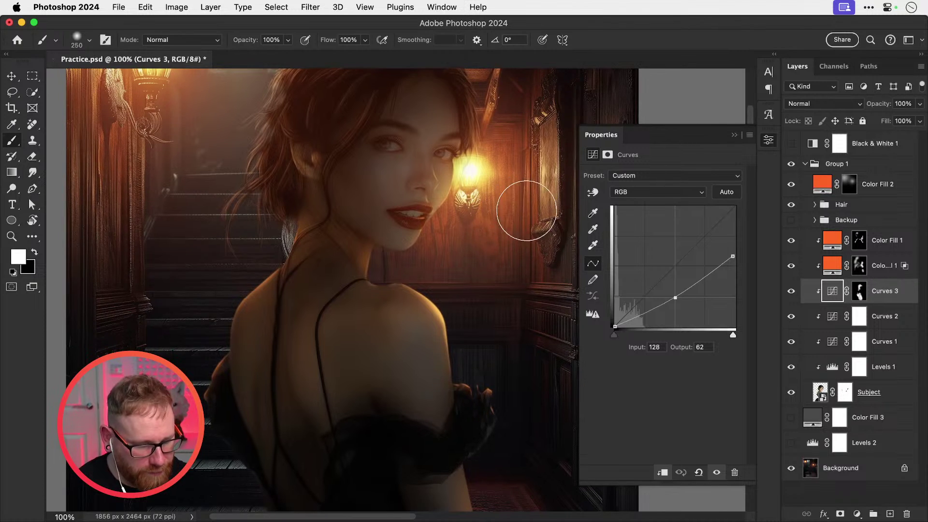
pyautogui.press('super+0')
pyautogui.click(792, 292)
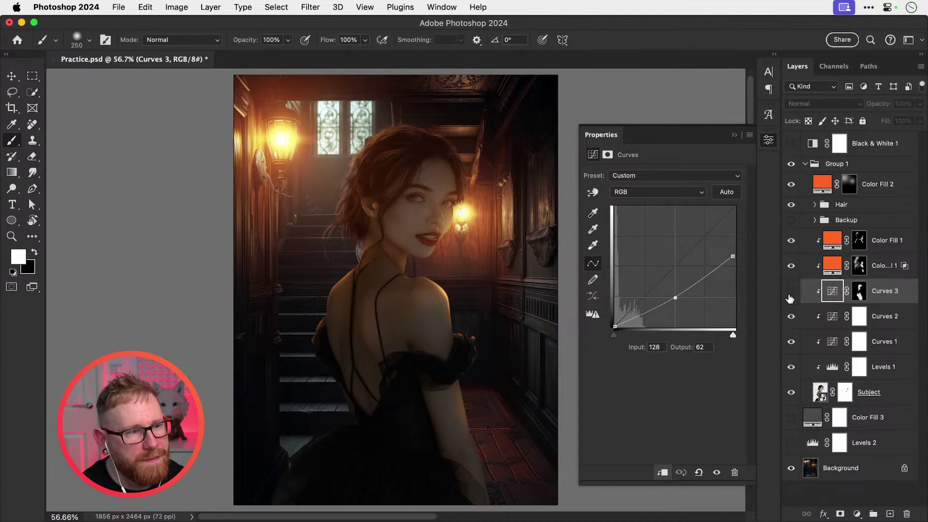
pyautogui.click(791, 292)
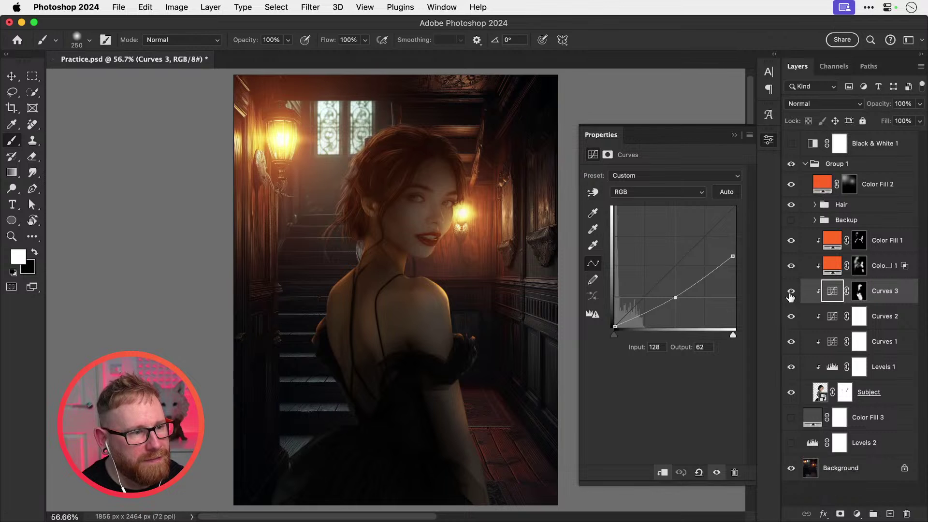
pyautogui.click(791, 293)
pyautogui.click(791, 292)
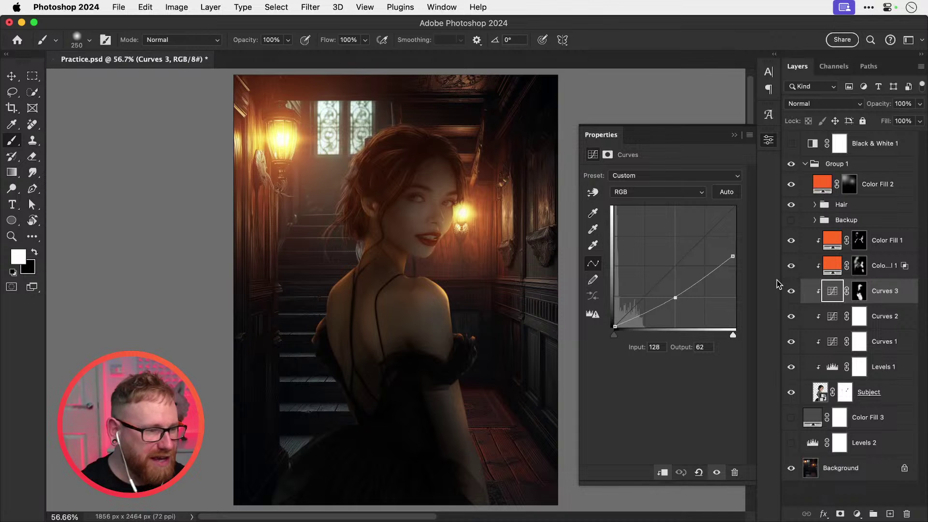
# Step: Zoom in on the woman's face at 100% and target the Curves 3 layer mask
pyautogui.click(768, 140)
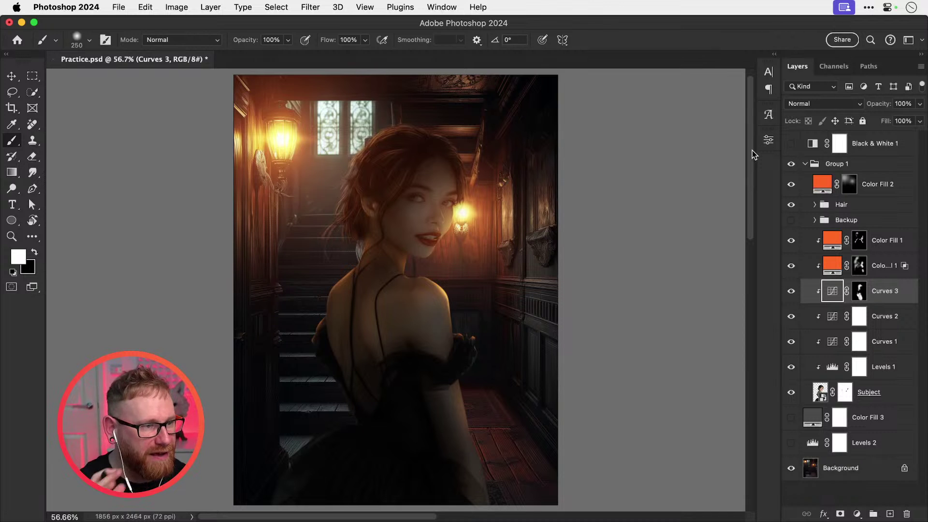
pyautogui.press('super+equal')
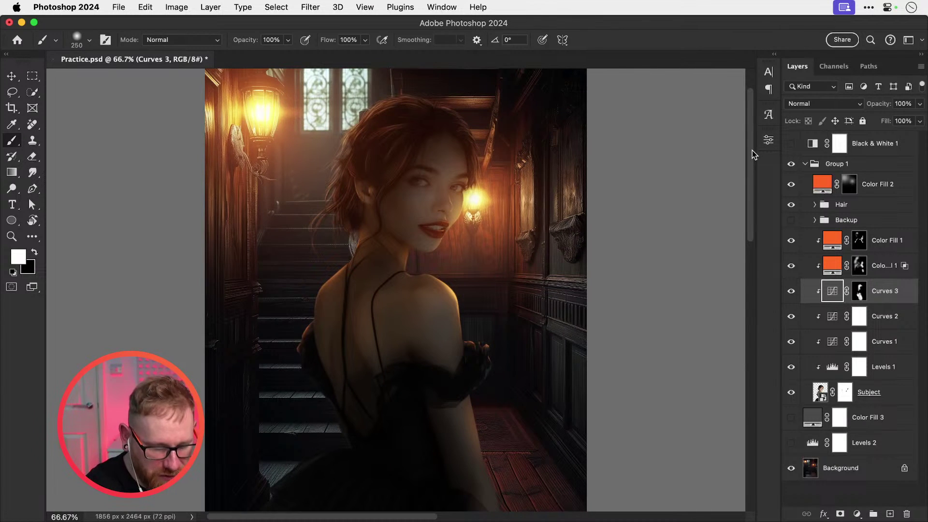
pyautogui.press('super+equal')
pyautogui.scroll(5, 520, 326)
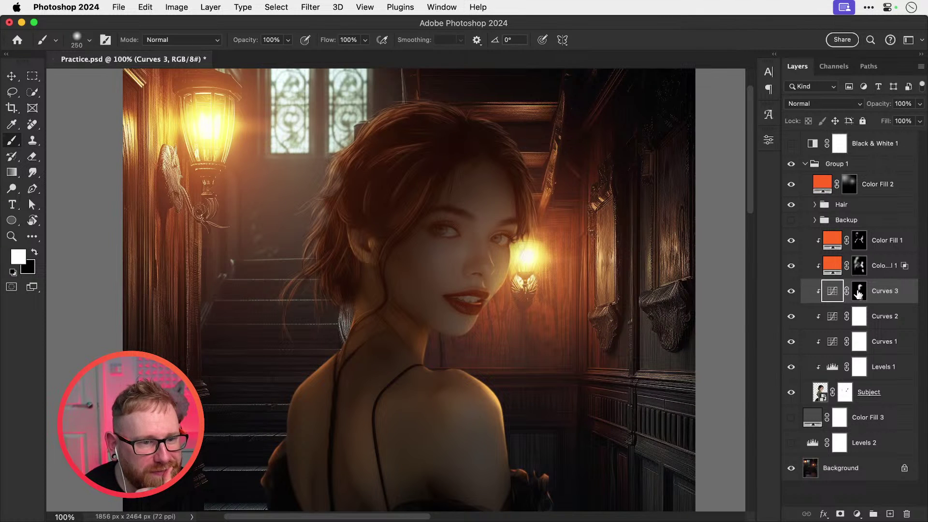
pyautogui.click(859, 293)
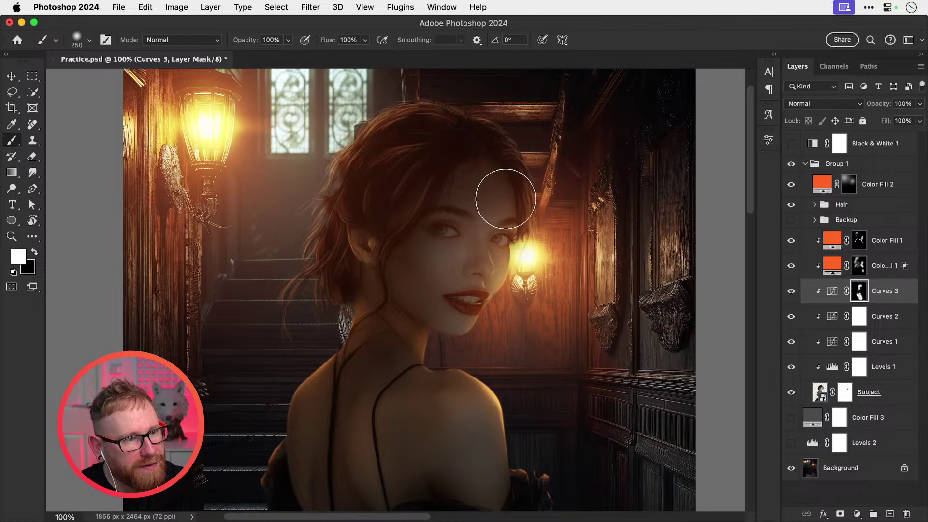
# Step: Try painting black over the cheek on the Curves 3 mask with a 250 px brush
pyautogui.press('x')
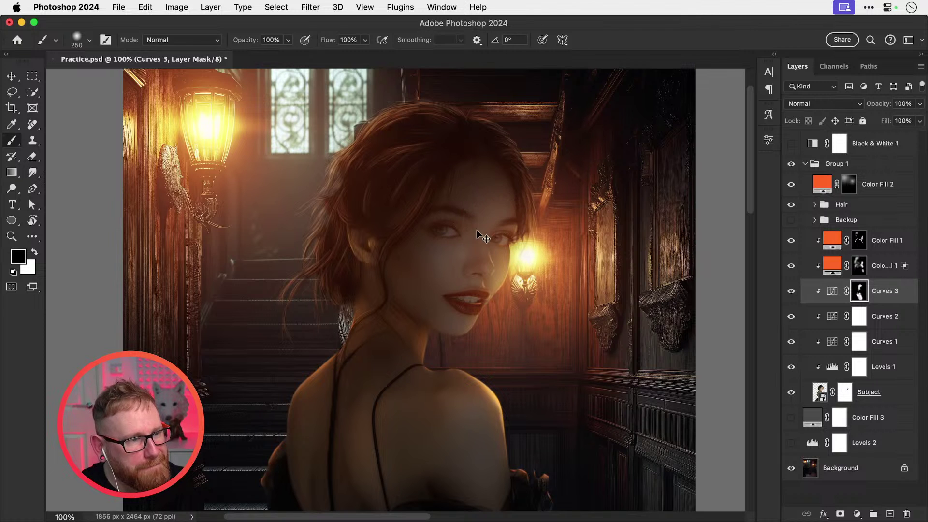
pyautogui.moveTo(437, 254); pyautogui.dragTo(449, 286)
pyautogui.press('super+z')
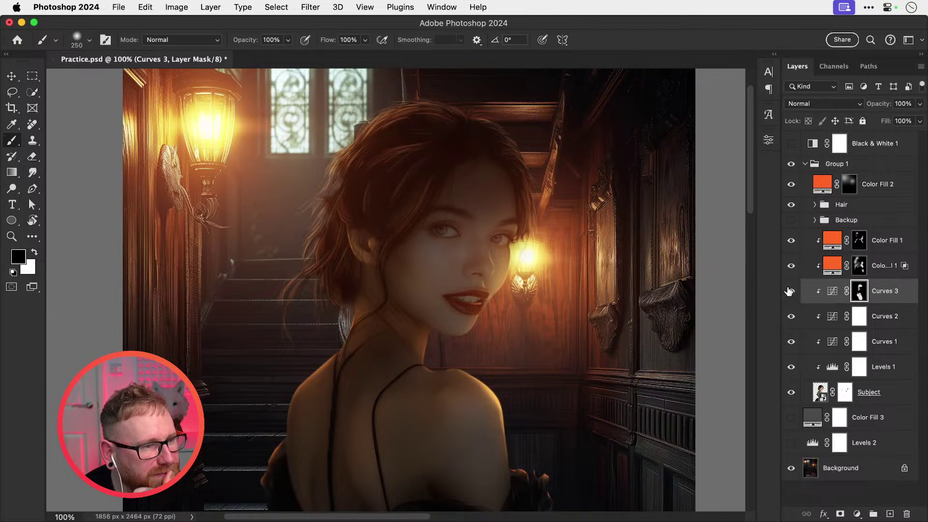
# Step: Shade the eye nearest the far wall lamp on the Curves 3 mask with a 90 px white brush
pyautogui.press('[')
pyautogui.press('x')
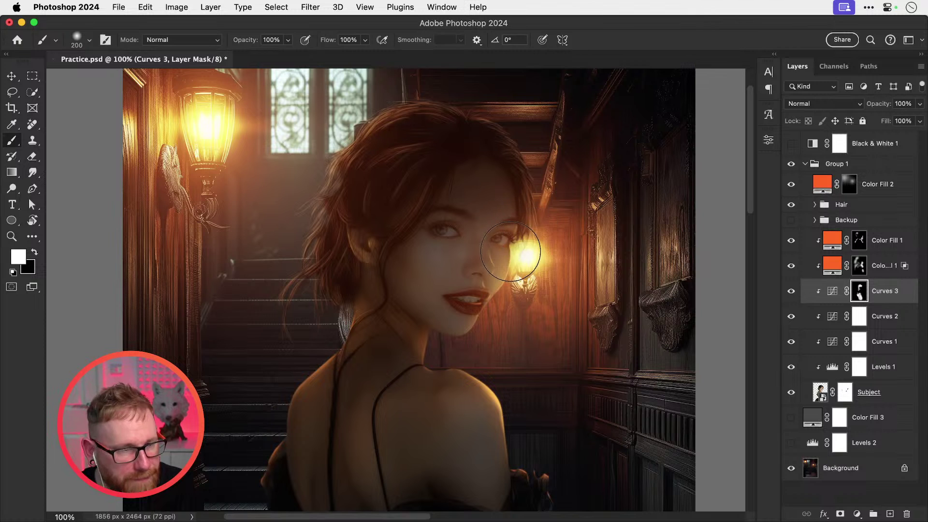
pyautogui.press('[')
pyautogui.press('[')
pyautogui.press('[')
pyautogui.press('[')
pyautogui.press('[')
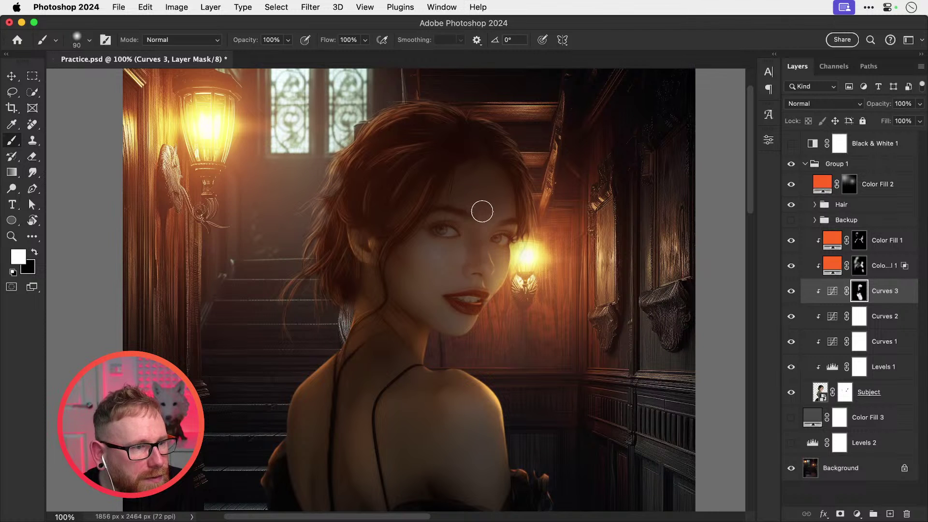
pyautogui.moveTo(503, 249)
pyautogui.mouseDown()
pyautogui.moveTo(508, 256)
pyautogui.moveTo(502, 241)
pyautogui.moveTo(512, 225)
pyautogui.mouseUp()
pyautogui.press('super+z')
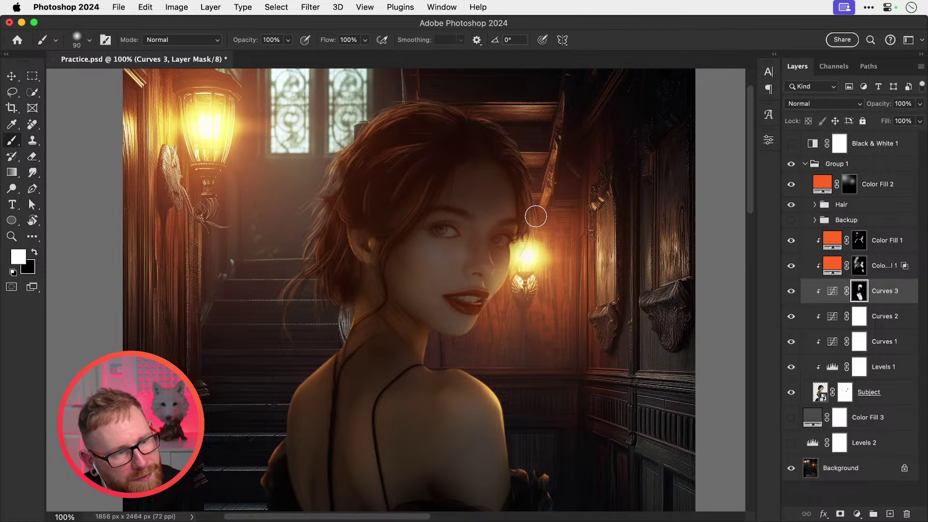
# Step: Refine the shading around the temple, nose and mouth on the Curves 3 mask, alternating black and white with a 150 px brush
pyautogui.press(']')
pyautogui.press(']')
pyautogui.press(']')
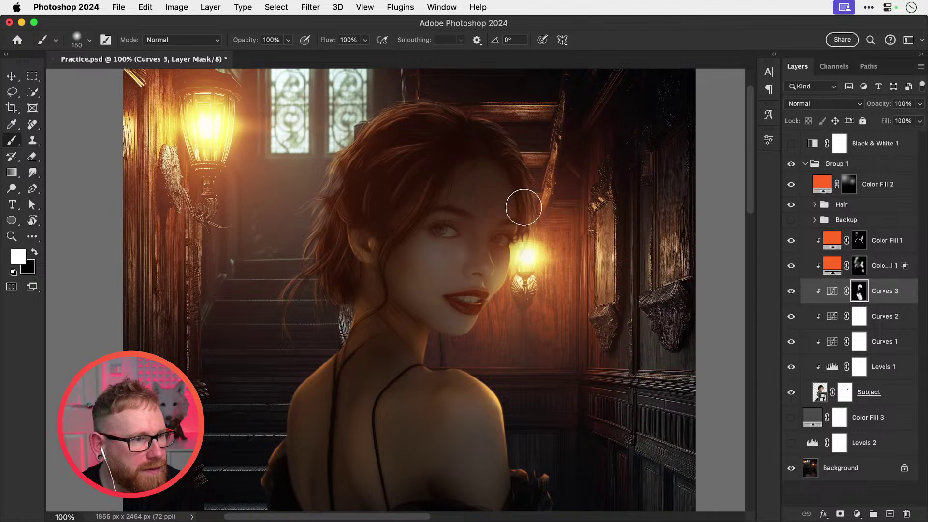
pyautogui.press('x')
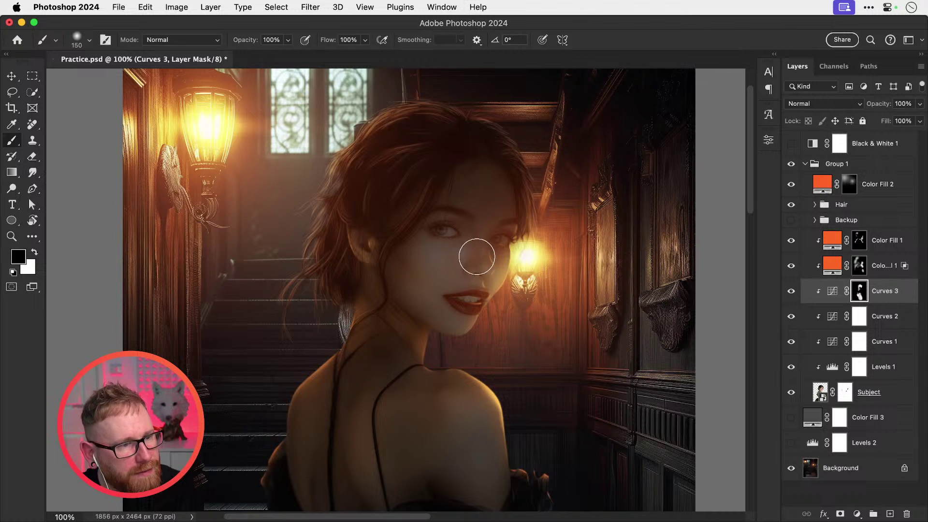
pyautogui.press('x')
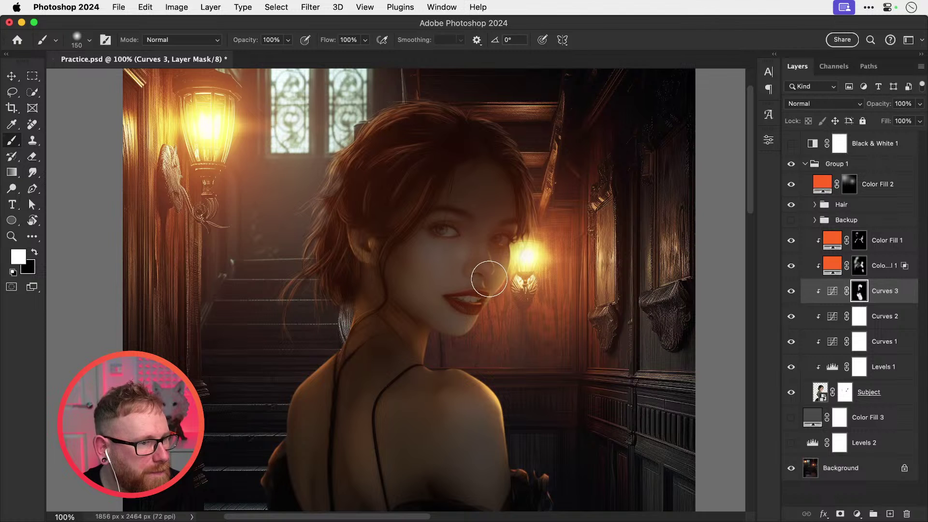
# Step: Touch up the shading around the lips on the Curves 3 mask, alternating black and white with an 80 px brush
pyautogui.press('x')
pyautogui.press('[')
pyautogui.press('[')
pyautogui.press('[')
pyautogui.press('[')
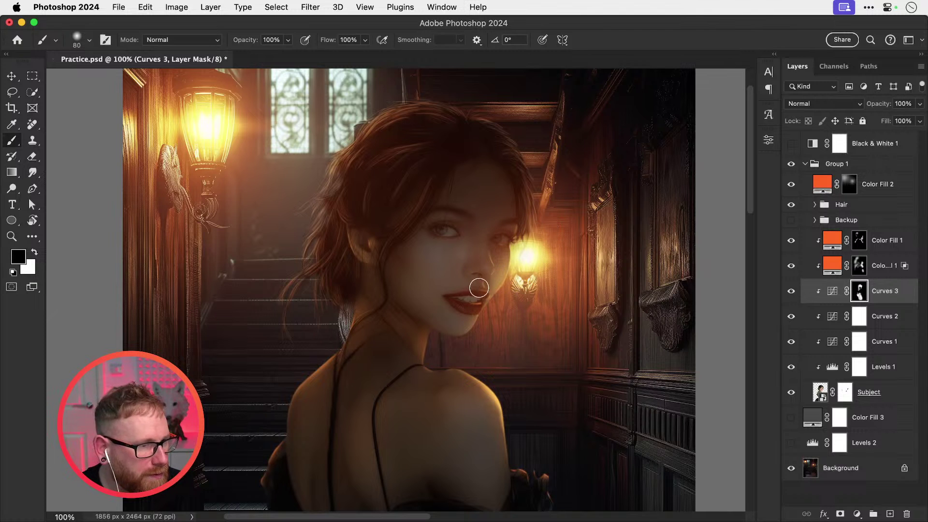
pyautogui.press('x')
pyautogui.moveTo(449, 296); pyautogui.dragTo(469, 296)
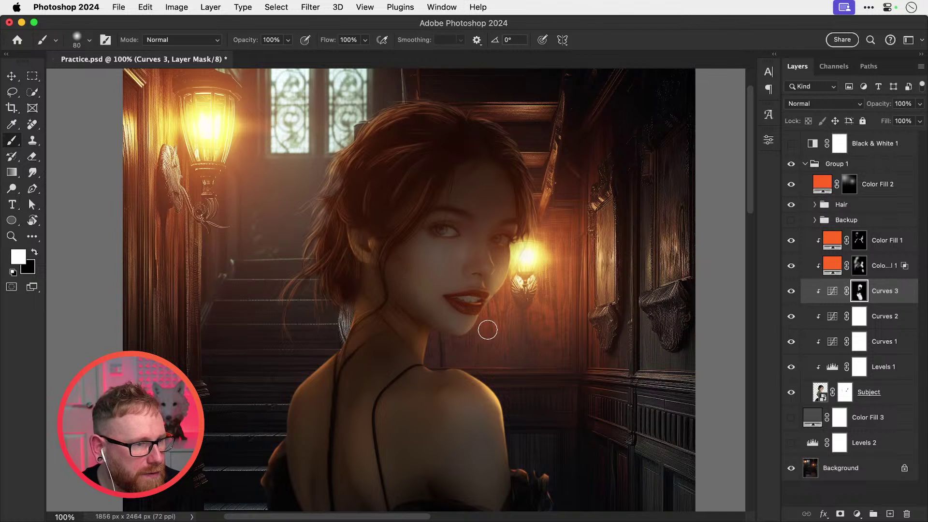
pyautogui.press('x')
pyautogui.press('super+z')
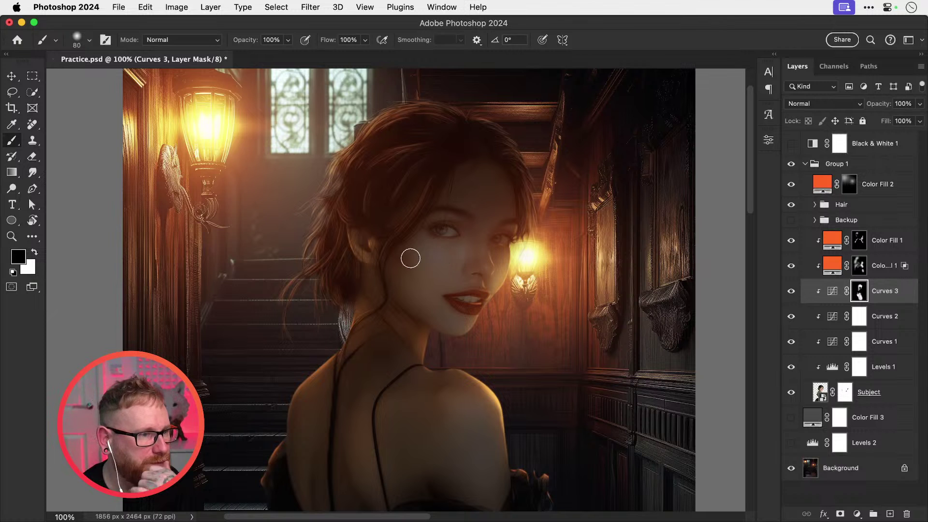
# Step: Shade the jaw and neck on the Curves 3 mask with an 80 to 150 px white brush, and compare the layer on and off
pyautogui.press('x')
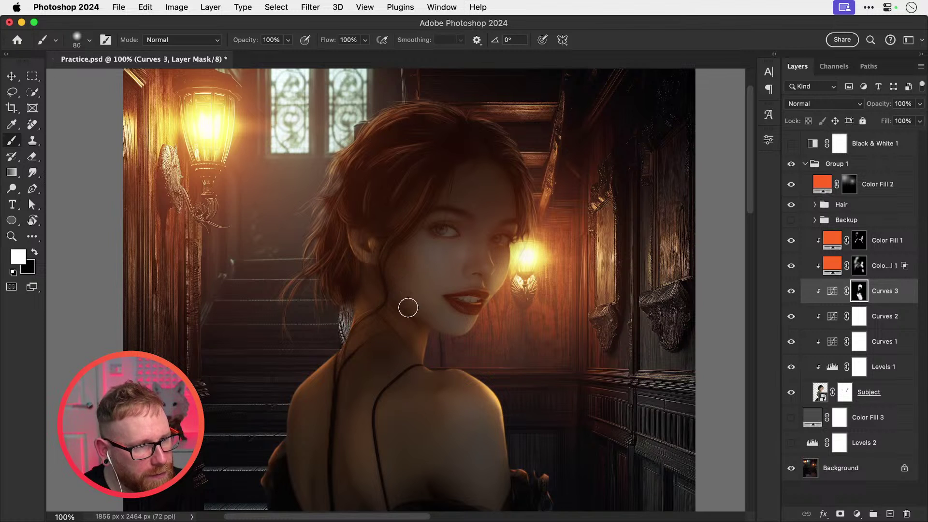
pyautogui.press(']')
pyautogui.press(']')
pyautogui.press(']')
pyautogui.press(']')
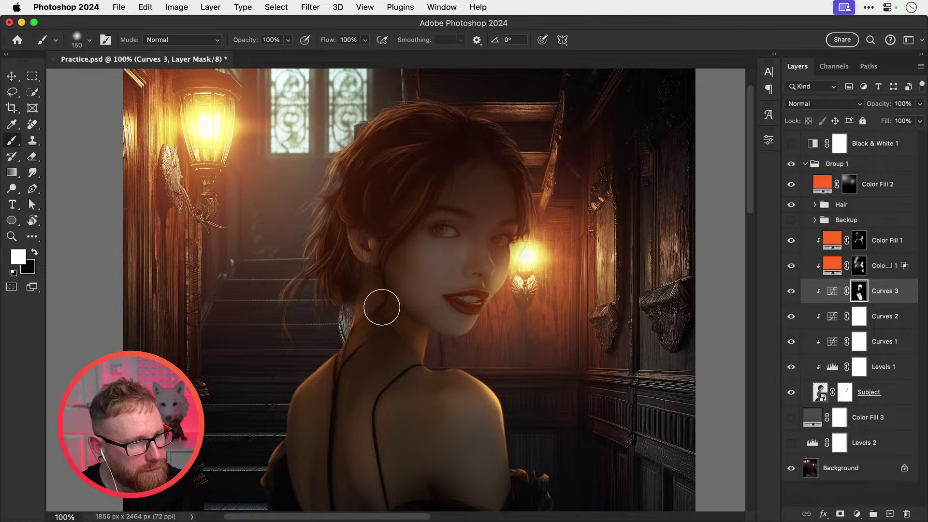
pyautogui.press('v')
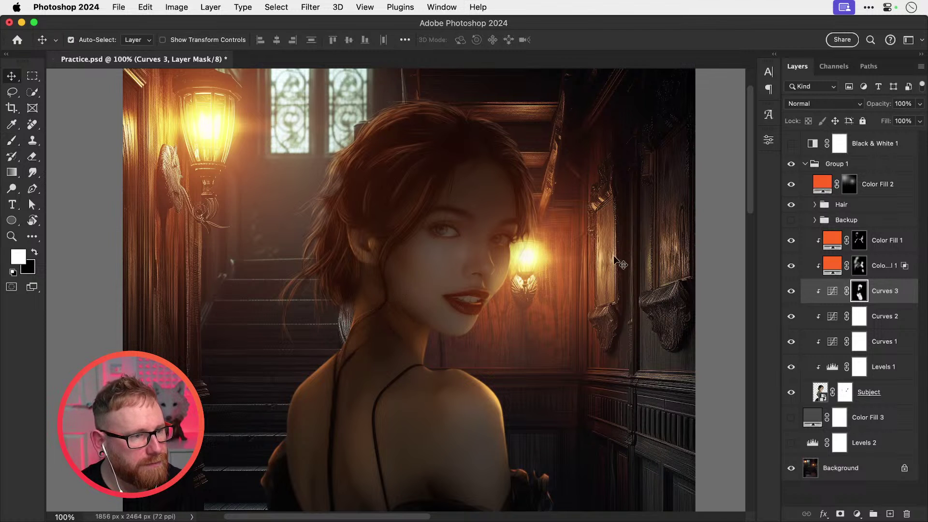
pyautogui.click(791, 292)
pyautogui.click(793, 291)
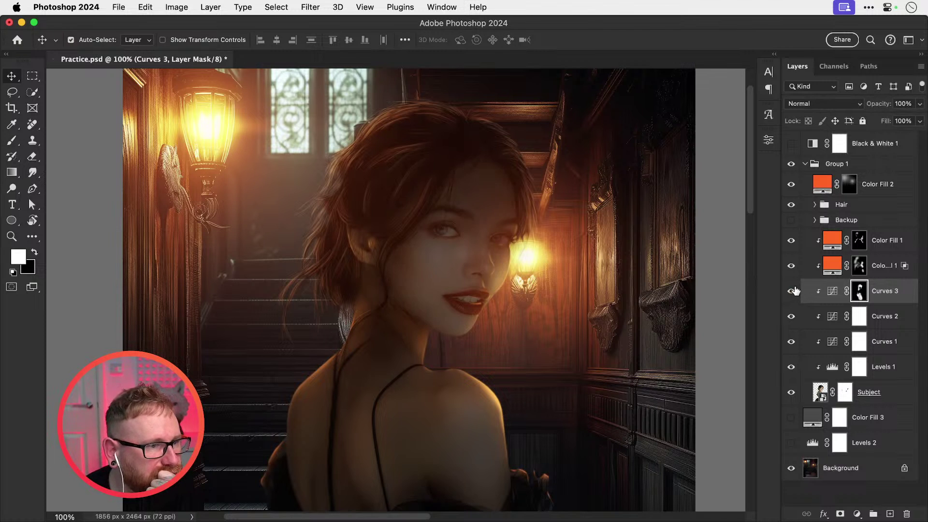
# Step: Raise the Red channel's black point in Curves 3 to output 17, and compare the layer on and off
pyautogui.doubleClick(832, 292)
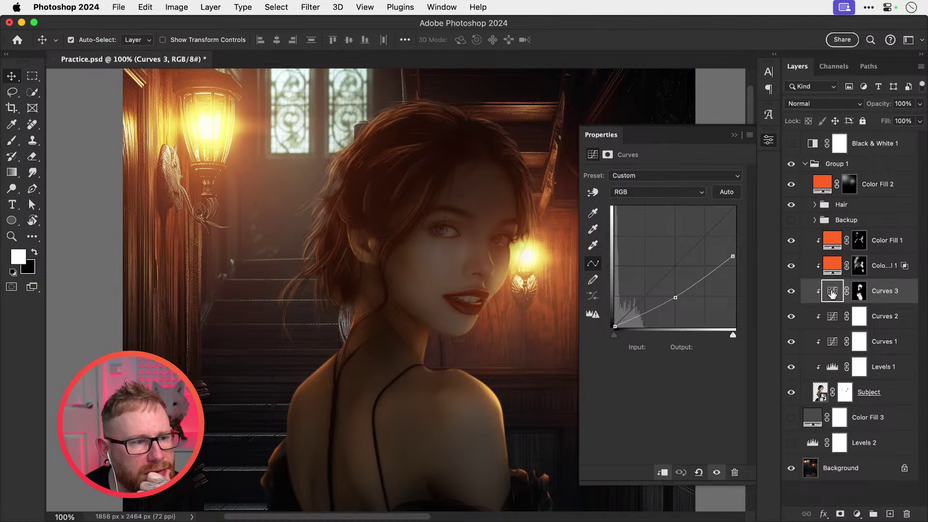
pyautogui.click(636, 194)
pyautogui.click(638, 207)
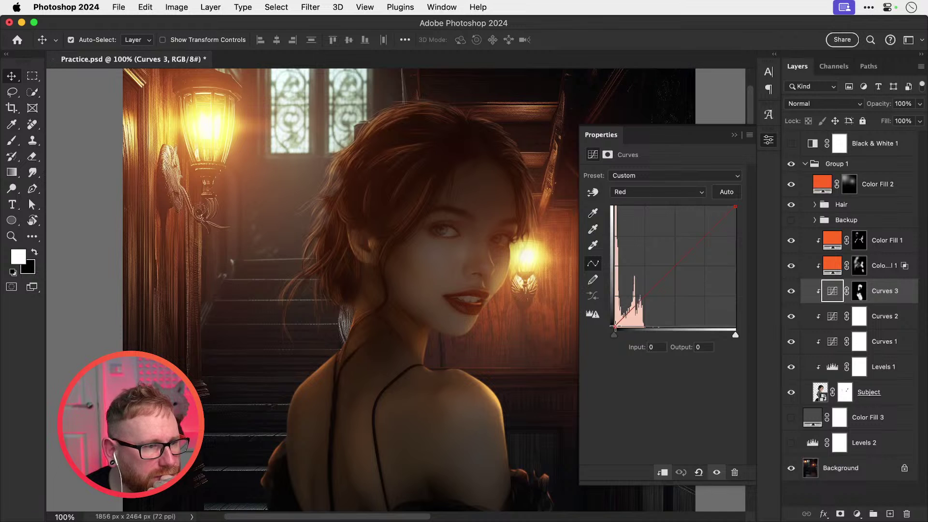
pyautogui.moveTo(615, 326)
pyautogui.mouseDown()
pyautogui.moveTo(614, 306)
pyautogui.moveTo(613, 333)
pyautogui.moveTo(613, 318)
pyautogui.mouseUp()
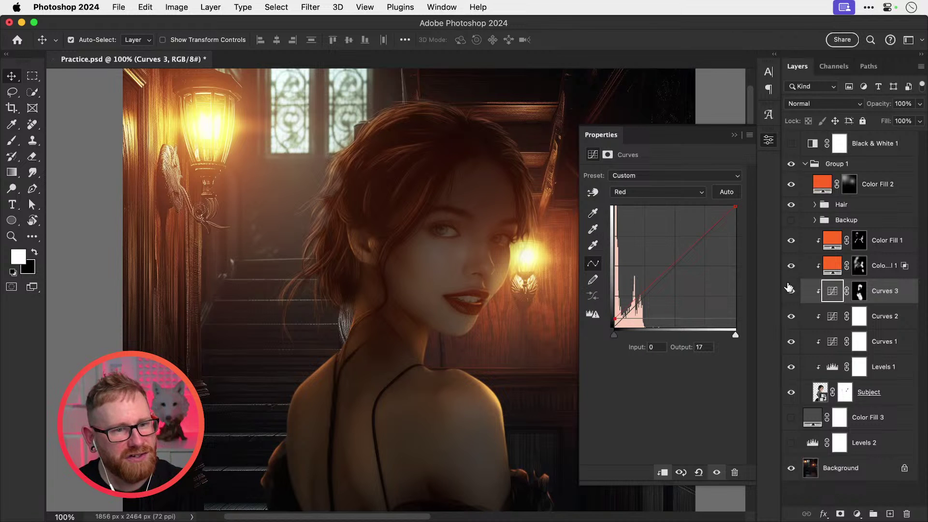
pyautogui.click(791, 290)
pyautogui.click(792, 292)
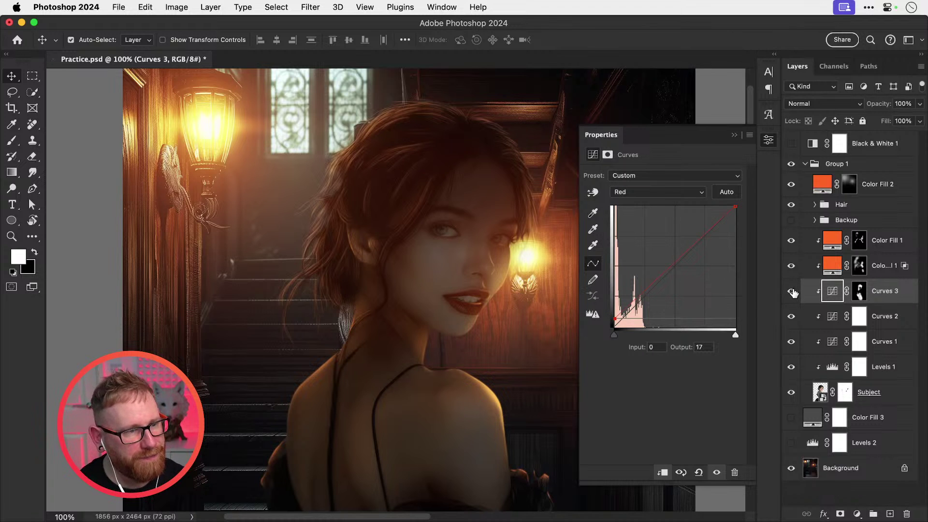
pyautogui.click(768, 140)
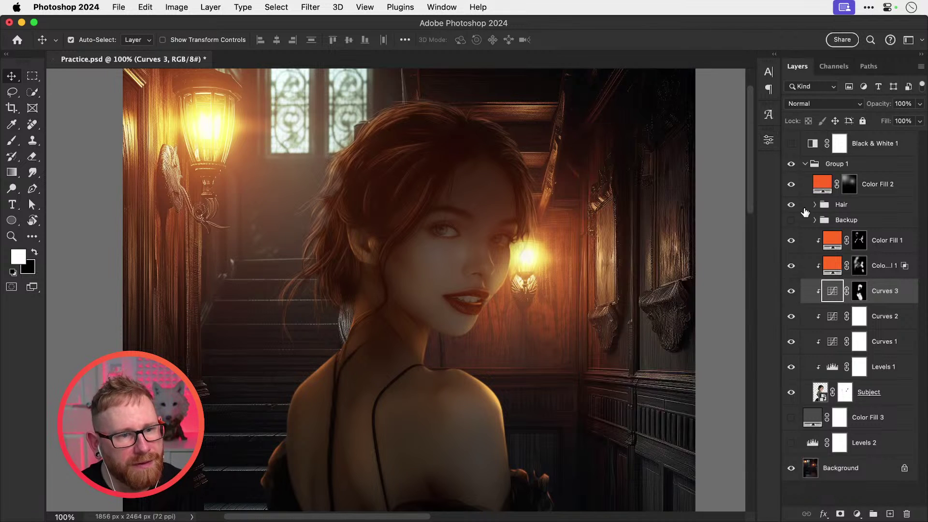
# Step: Try the Hard Light blend mode on the Curves 3 layer
pyautogui.click(815, 104)
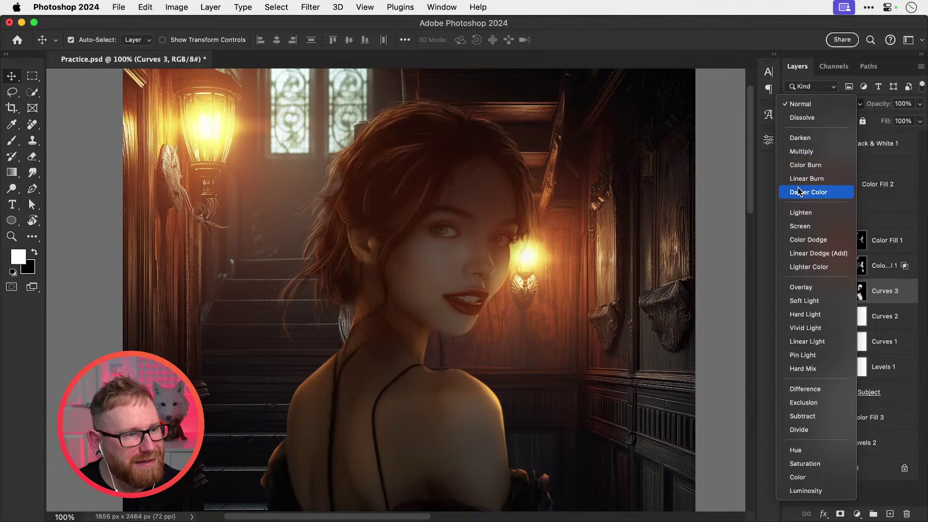
pyautogui.click(797, 315)
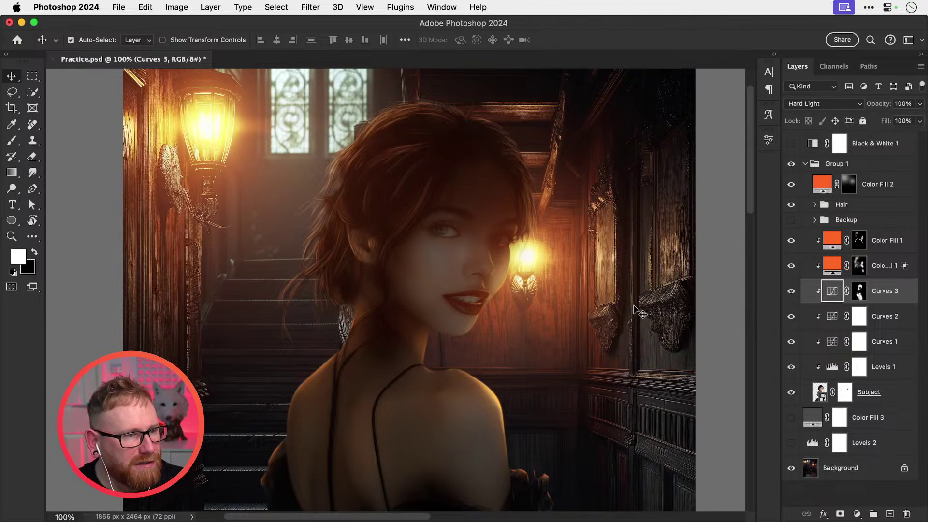
pyautogui.press('super')
pyautogui.press('super+z')
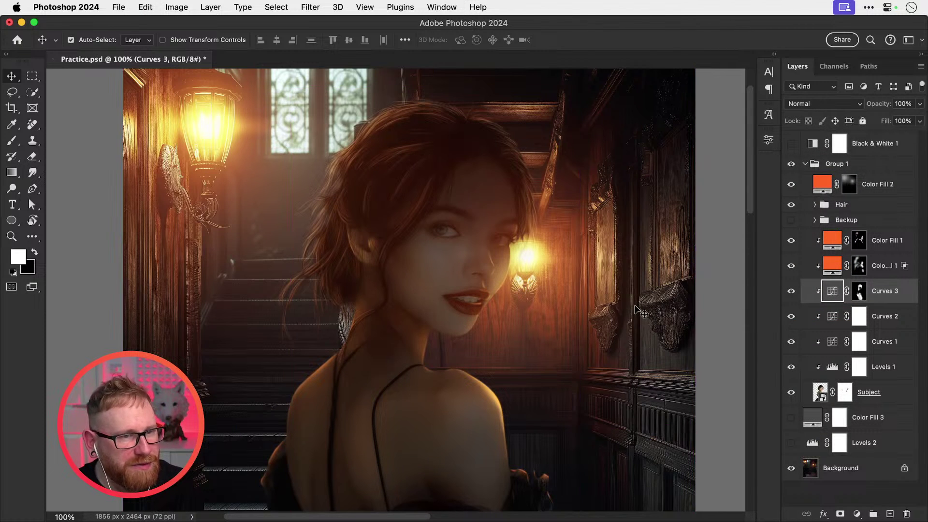
# Step: Try feathering the Curves 3 layer mask by about 21.1 px
pyautogui.doubleClick(860, 292)
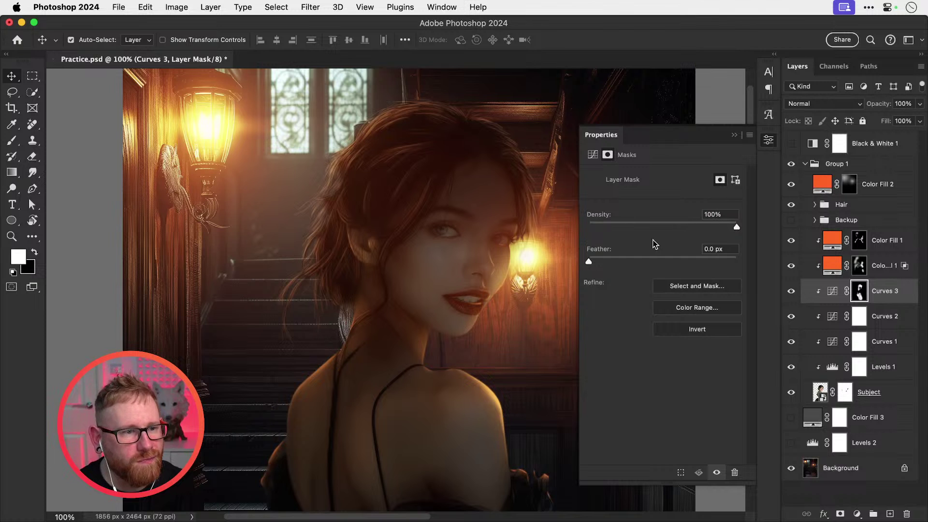
pyautogui.moveTo(589, 261); pyautogui.dragTo(655, 255)
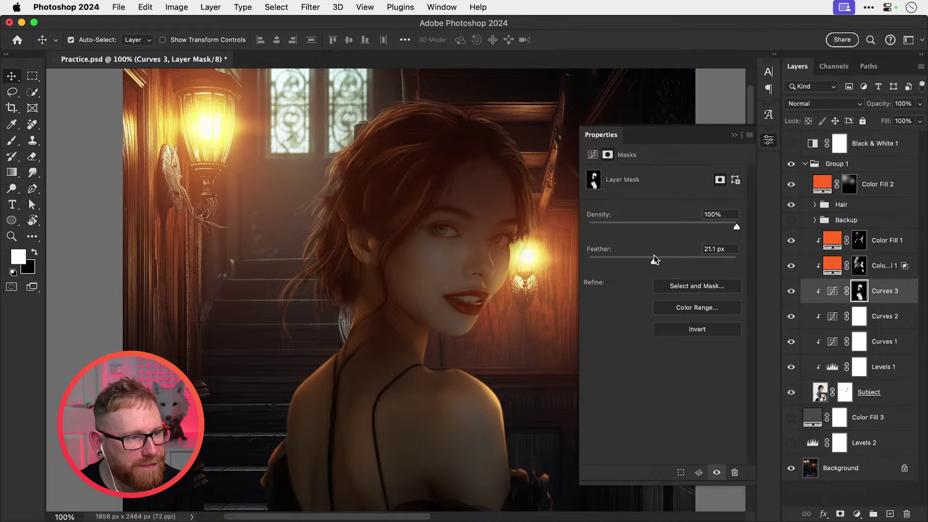
pyautogui.click(765, 143)
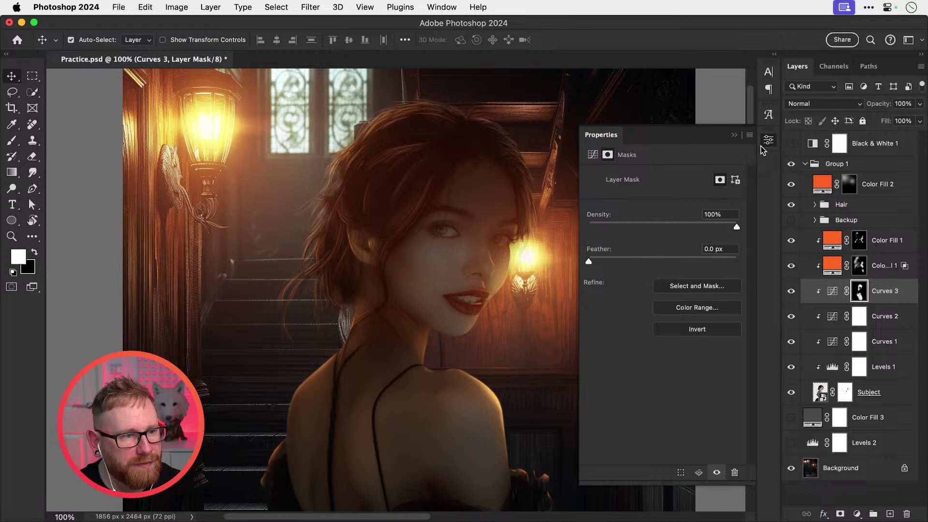
pyautogui.click(768, 140)
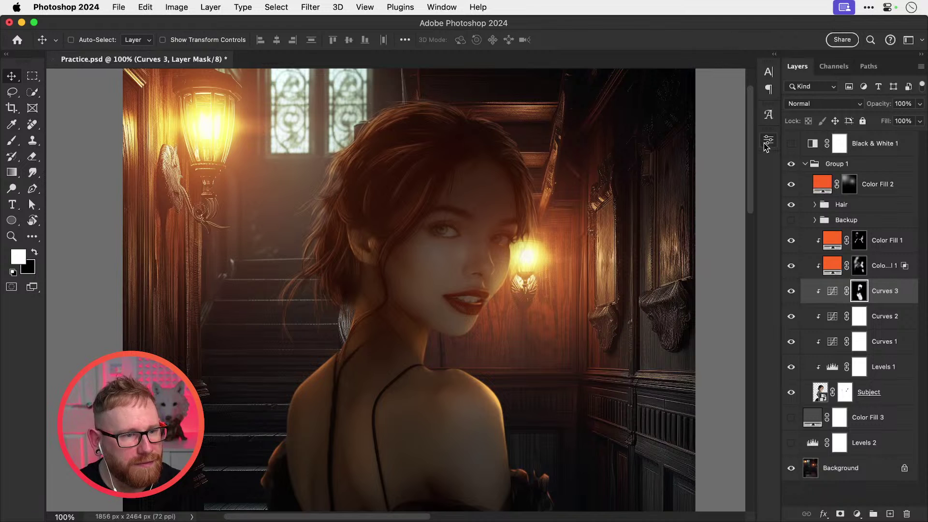
# Step: View the whole image and set the Curves 3 layer's opacity to 50%, keeping the Normal blend mode
pyautogui.press('super+0')
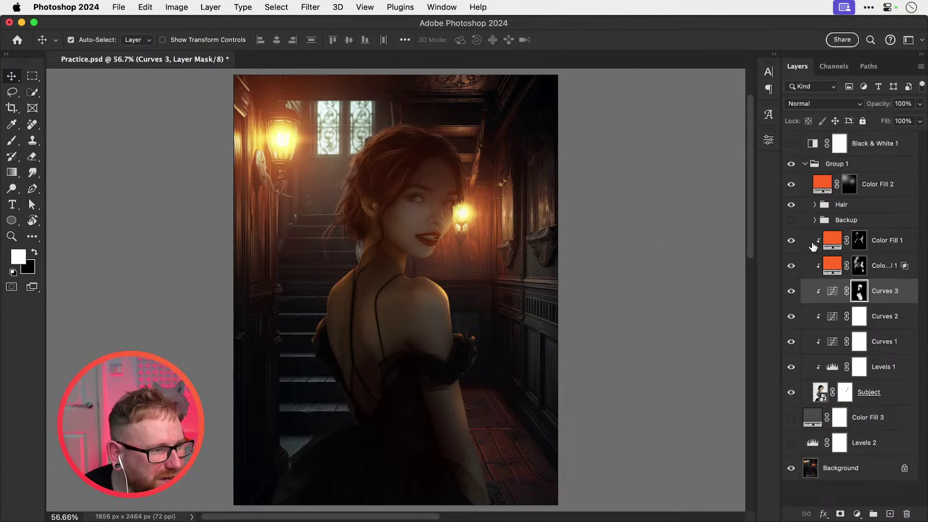
pyautogui.click(825, 104)
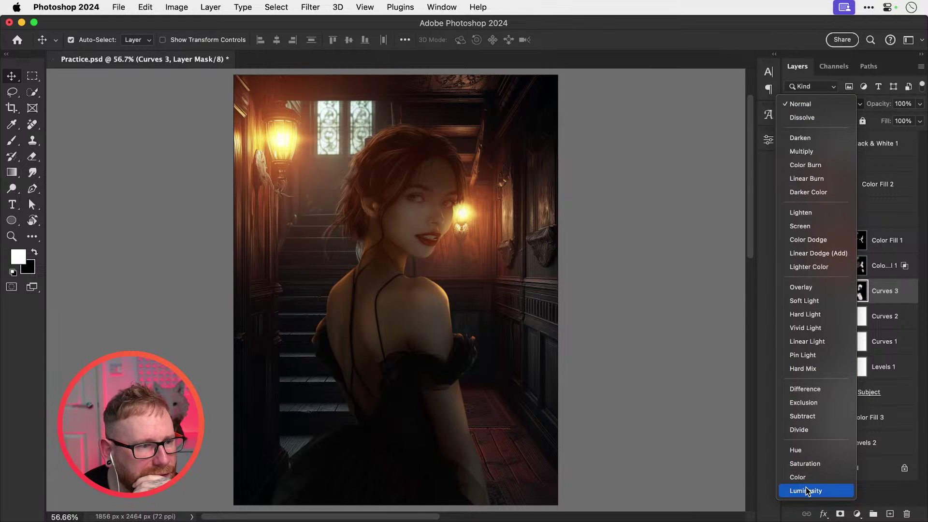
pyautogui.click(879, 293)
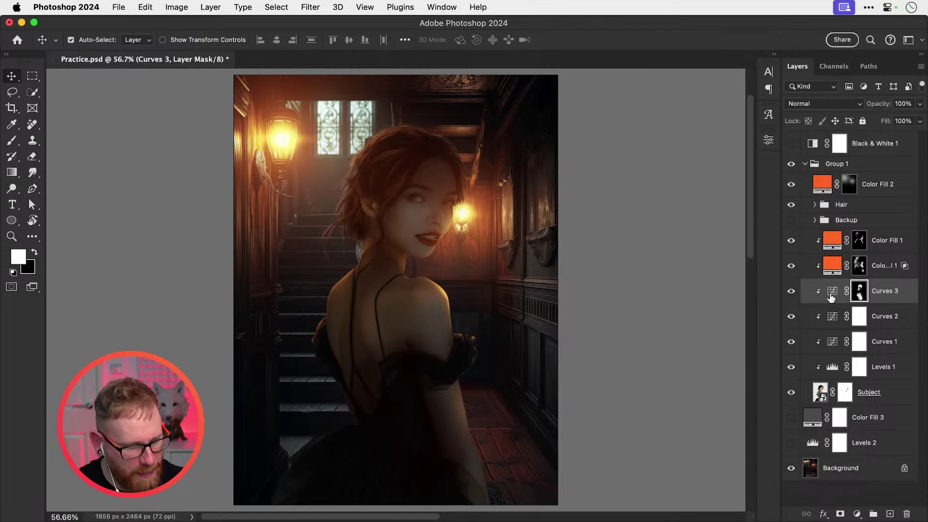
pyautogui.click(833, 293)
pyautogui.press('5')
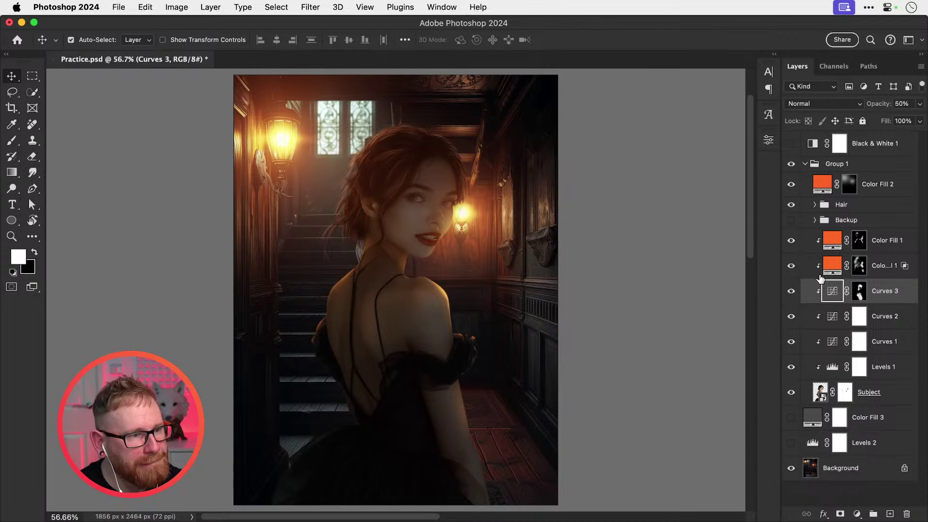
# Step: Return the Curves 3 layer to 100% opacity, comparing it on and off and examining the shoulder's shading up close
pyautogui.click(792, 292)
pyautogui.click(793, 293)
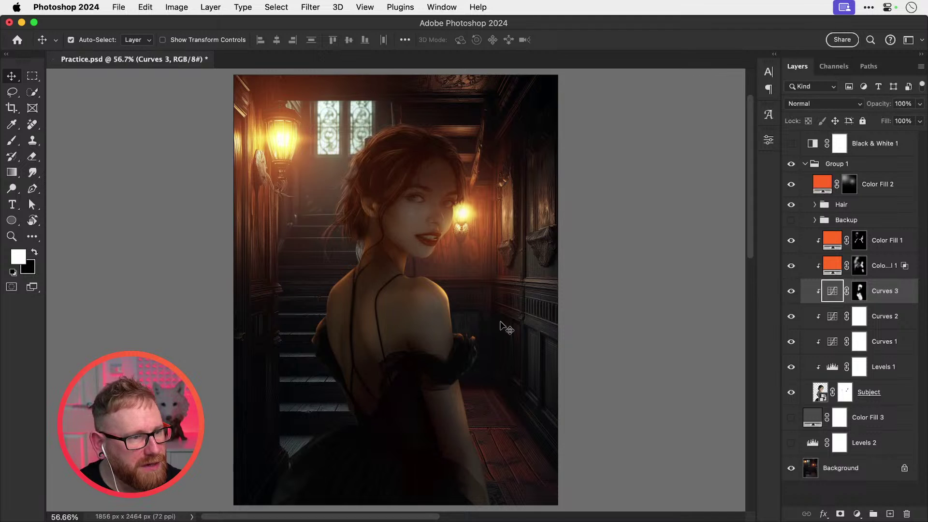
pyautogui.keyDown('super'); pyautogui.click(444, 322); pyautogui.keyUp('super')
pyautogui.keyDown('super'); pyautogui.click(444, 322); pyautogui.keyUp('super')
pyautogui.keyDown('super'); pyautogui.click(444, 323); pyautogui.keyUp('super')
pyautogui.keyDown('super'); pyautogui.click(444, 323); pyautogui.keyUp('super')
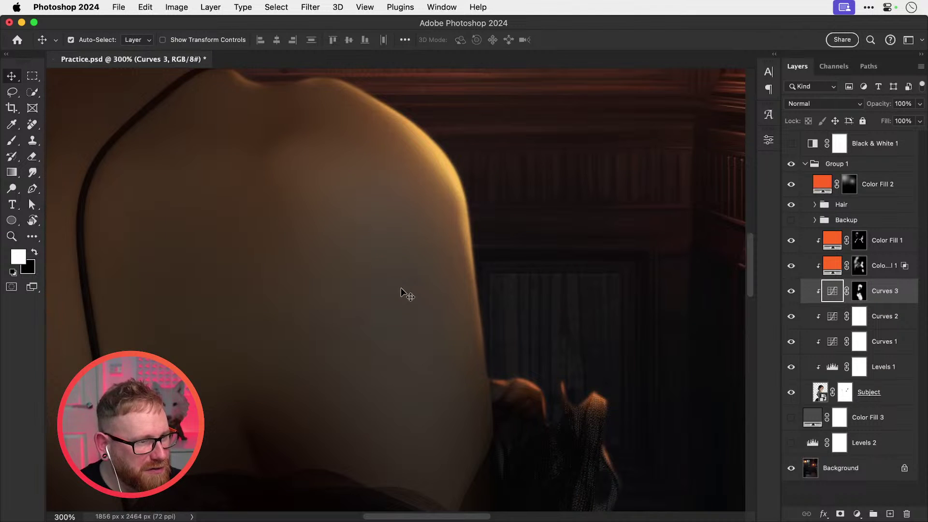
pyautogui.press('super+minus')
pyautogui.press('super+minus')
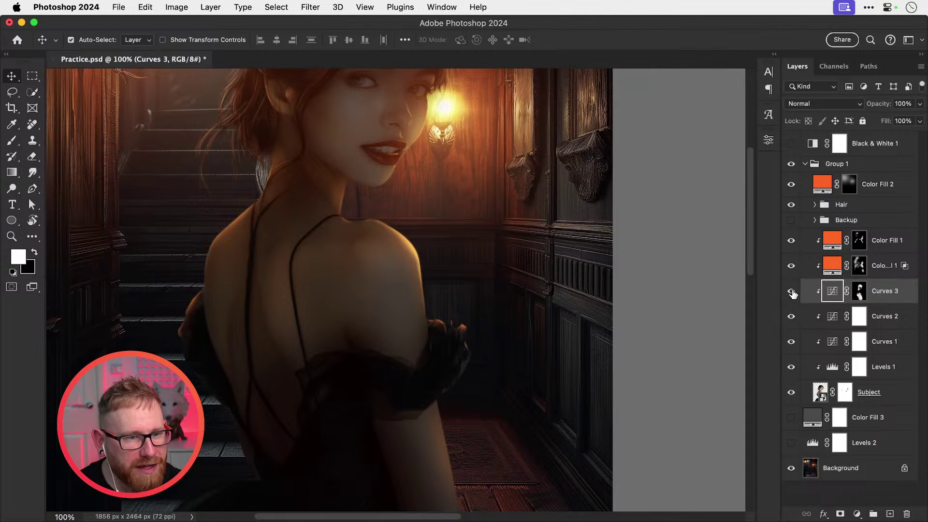
# Step: Hide the Curves 3 layer and compare the Curves 2 layer on and off
pyautogui.click(793, 293)
pyautogui.click(792, 315)
pyautogui.click(792, 317)
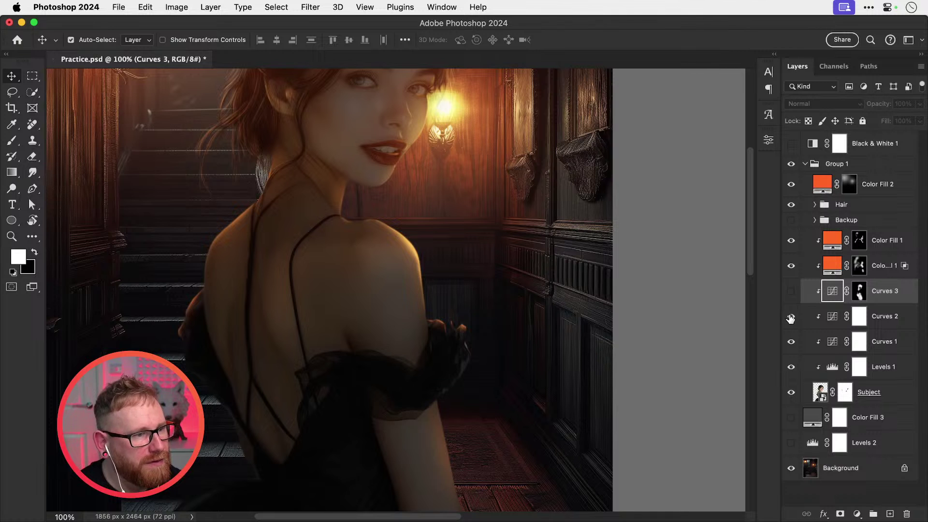
# Step: Try the Luminosity blend mode on the Curves 2 layer
pyautogui.click(890, 320)
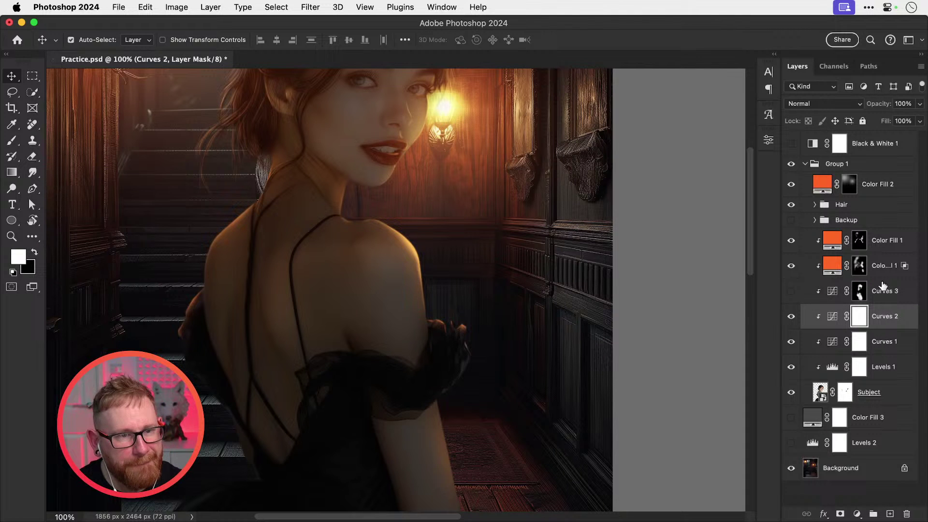
pyautogui.click(828, 105)
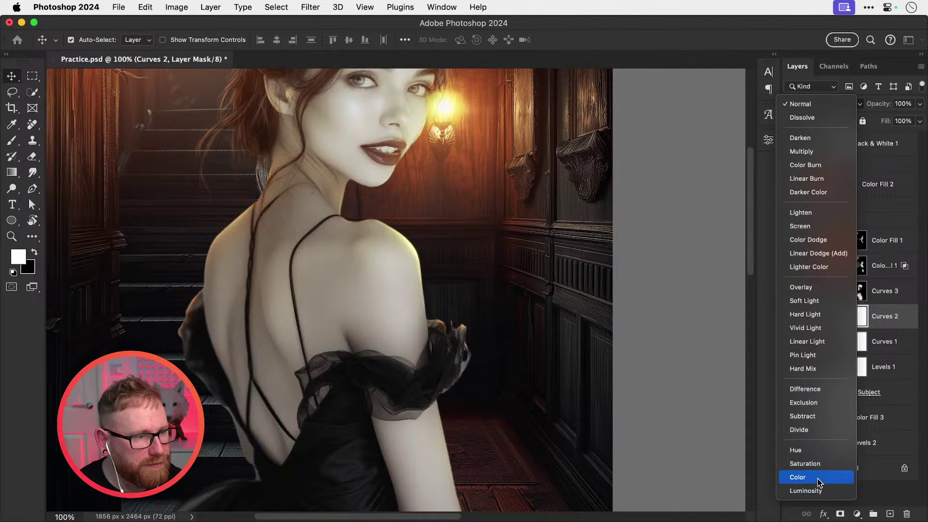
pyautogui.click(820, 491)
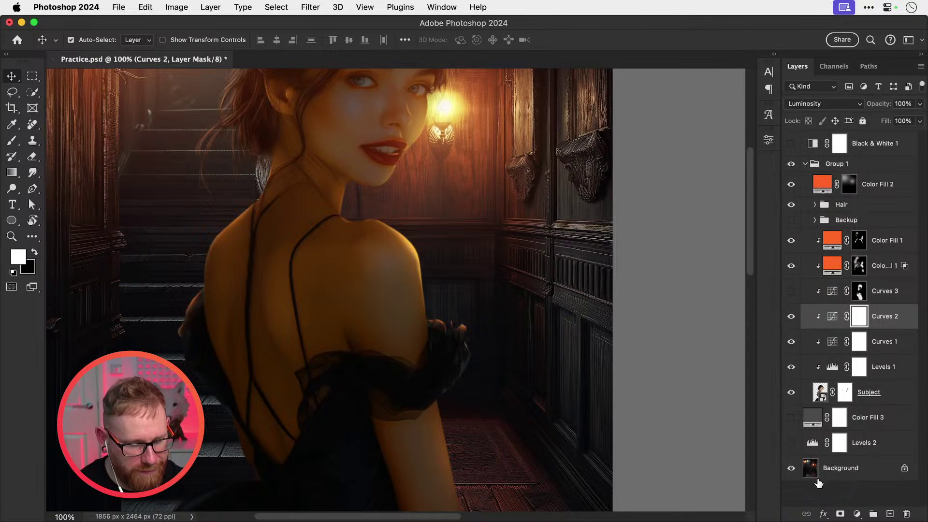
pyautogui.press('super+minus')
pyautogui.press('super+z')
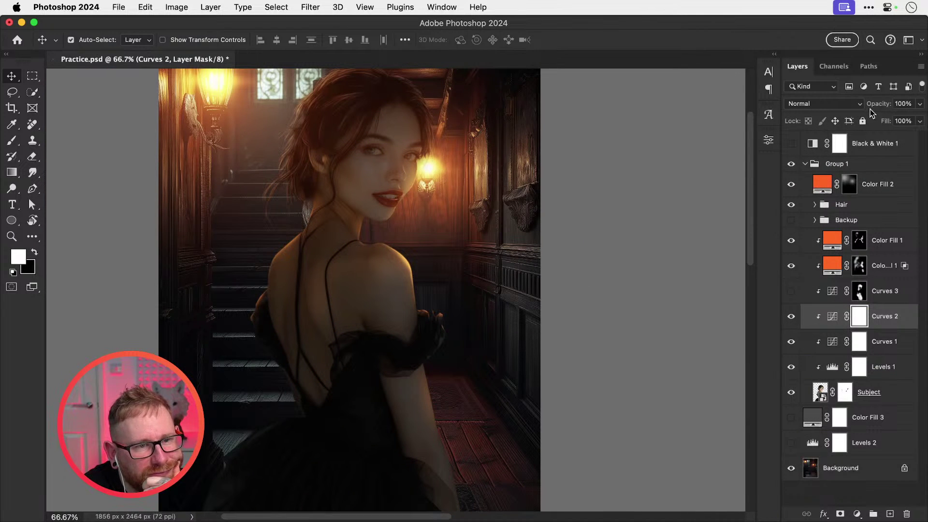
# Step: Set the Curves 2 layer's blend mode to Multiply and compare the layer on and off
pyautogui.click(855, 104)
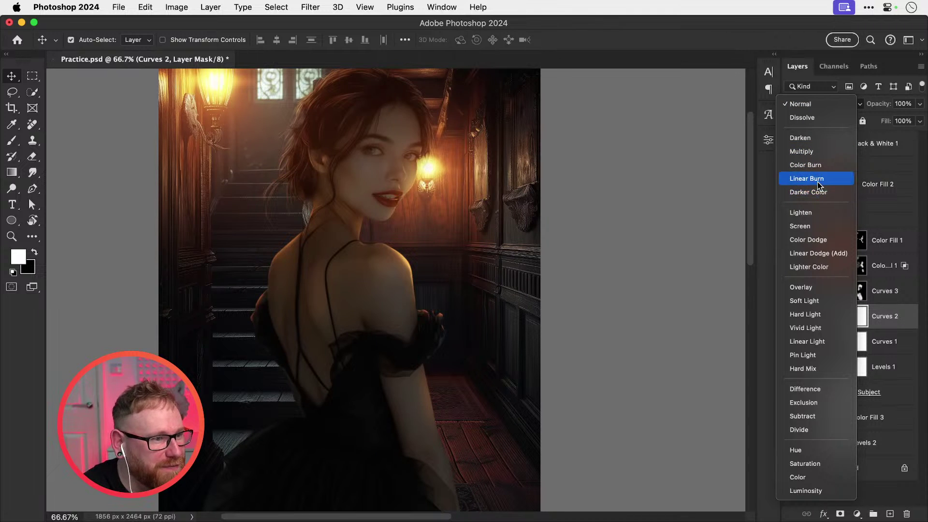
pyautogui.click(811, 153)
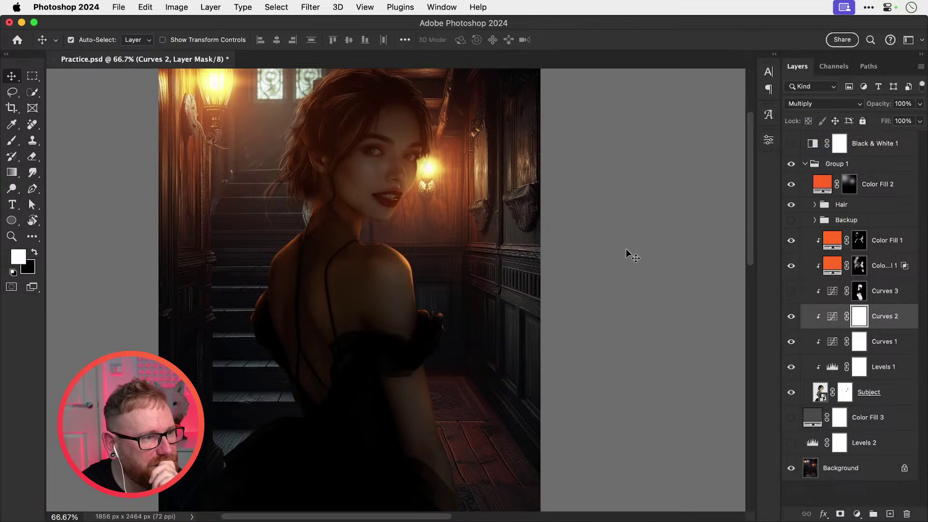
pyautogui.scroll(3, 626, 250)
pyautogui.scroll(-2, 627, 250)
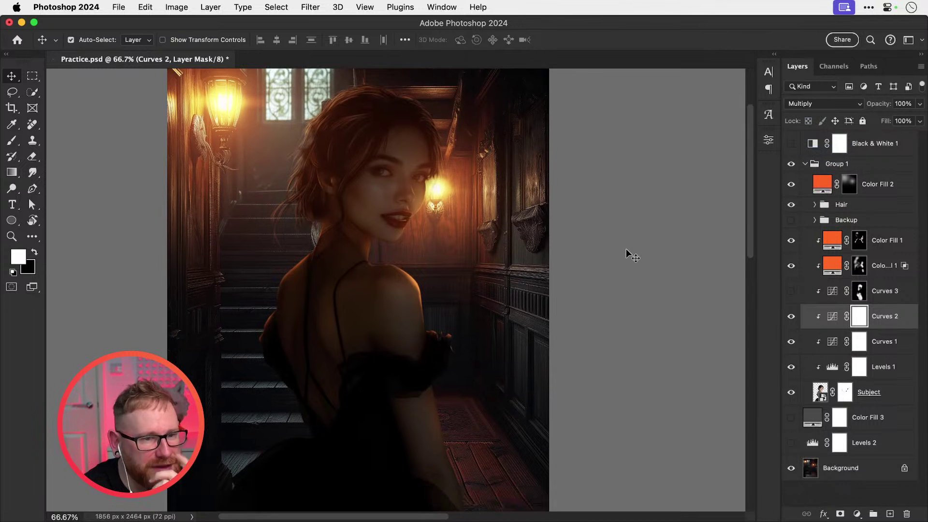
pyautogui.click(791, 292)
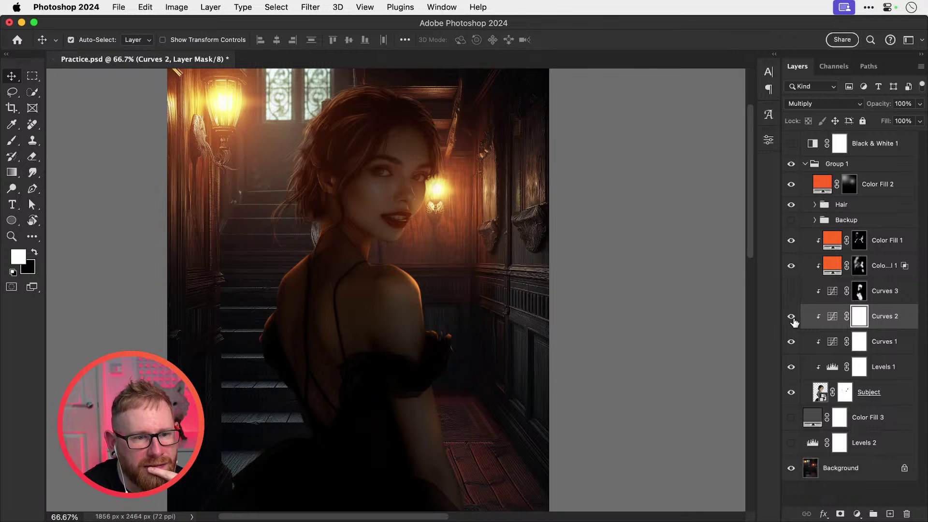
pyautogui.click(792, 317)
pyautogui.click(791, 317)
# Step: Try the Normal blend mode on the Curves 2 layer again and compare it with Multiply by undoing and redoing
pyautogui.click(799, 105)
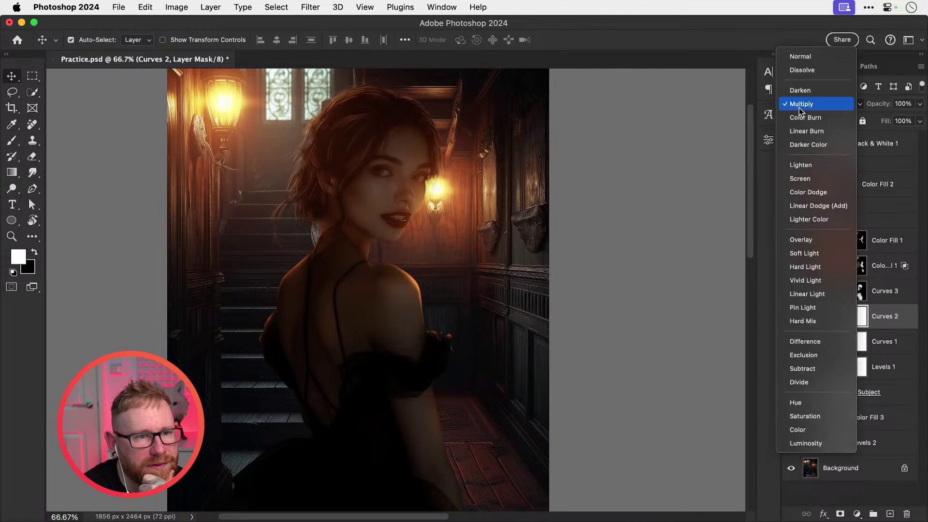
pyautogui.click(799, 58)
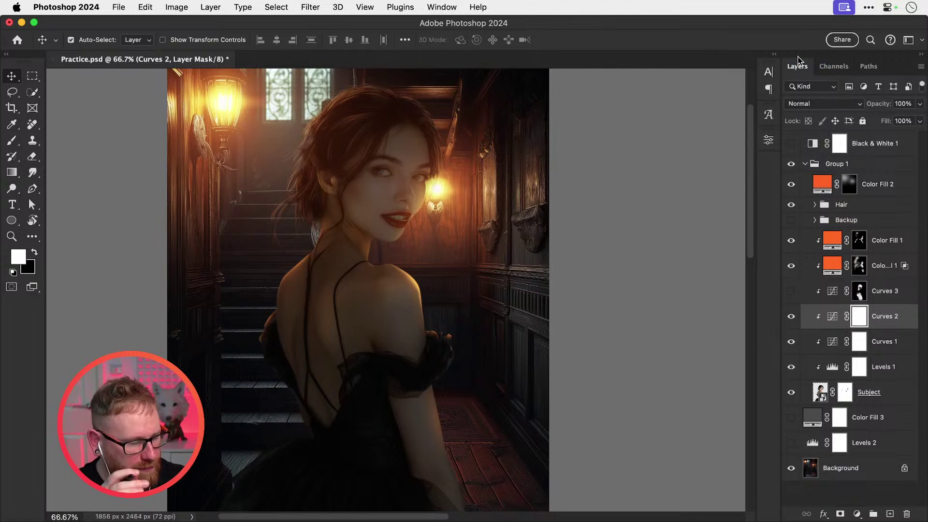
pyautogui.press('super+z')
pyautogui.press('super+shift+z')
pyautogui.press('super+z')
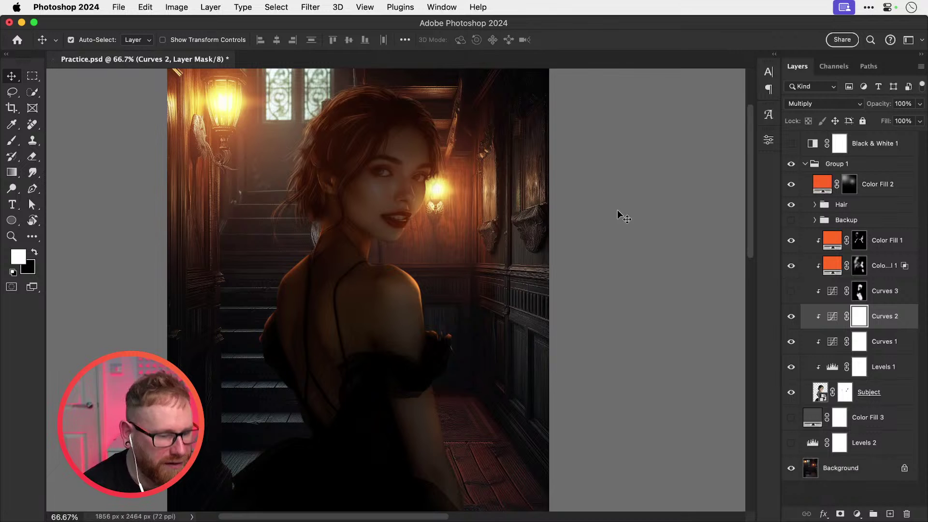
# Step: View the whole image and compare the Curves 2 and Curves 3 layers on and off, leaving Curves 3 hidden
pyautogui.scroll(-1, 617, 210)
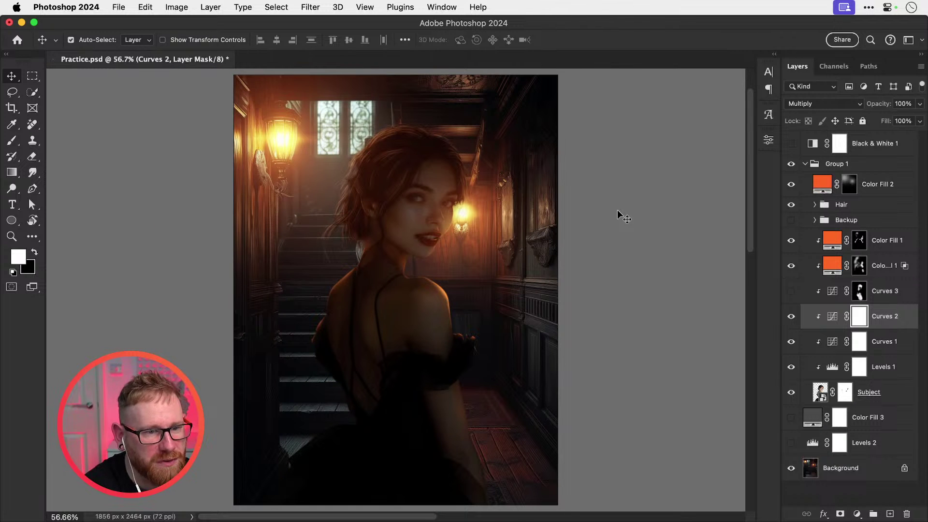
pyautogui.click(791, 316)
pyautogui.click(792, 317)
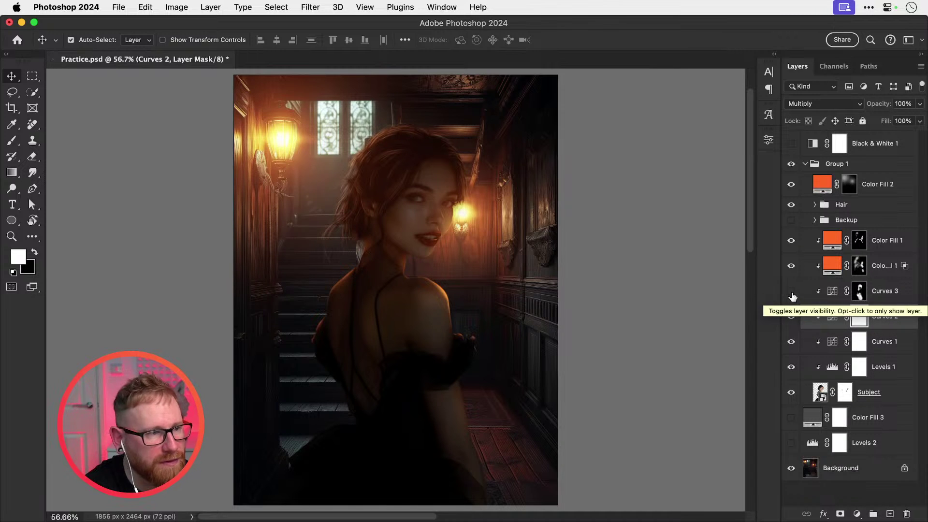
pyautogui.click(792, 293)
pyautogui.click(792, 292)
pyautogui.click(792, 292)
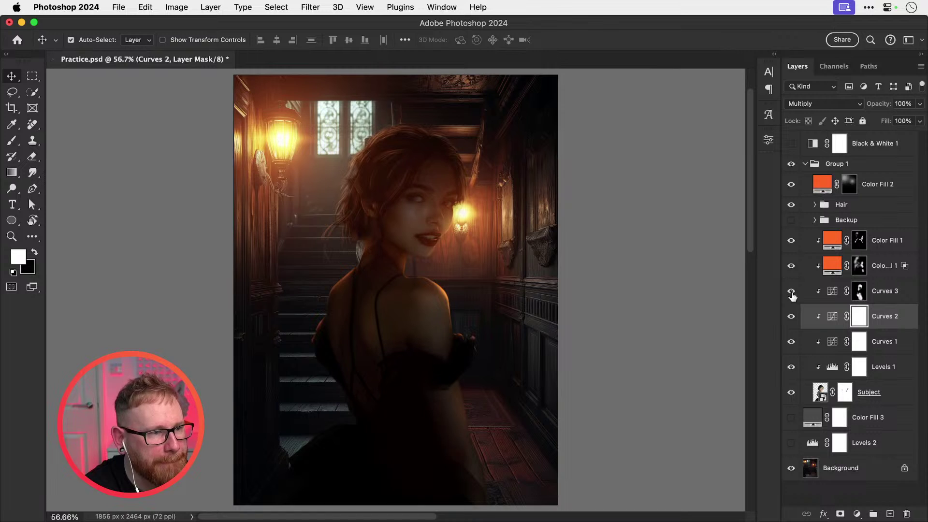
pyautogui.click(792, 293)
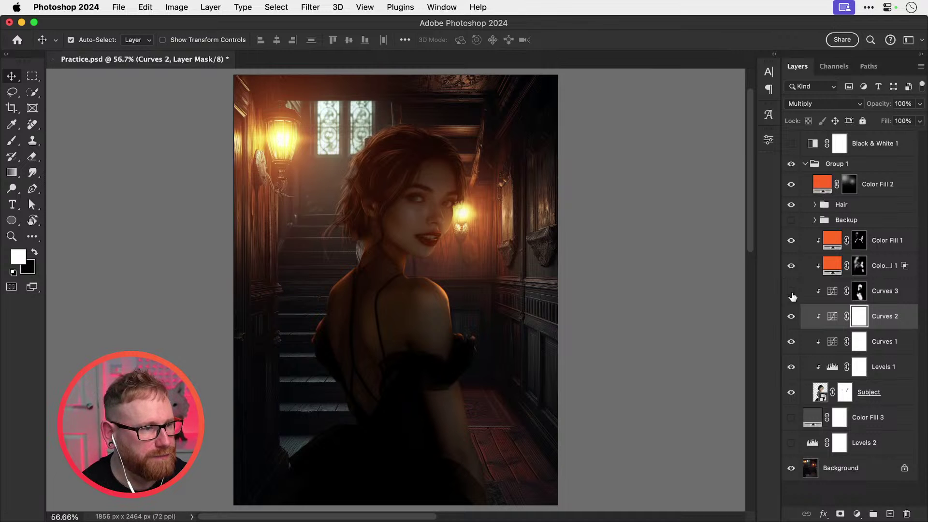
# Step: Select the mask of the Color Fill 1 layer directly above Curves 3 and set a white 700 px brush with 5% flow
pyautogui.click(861, 266)
pyautogui.press('b')
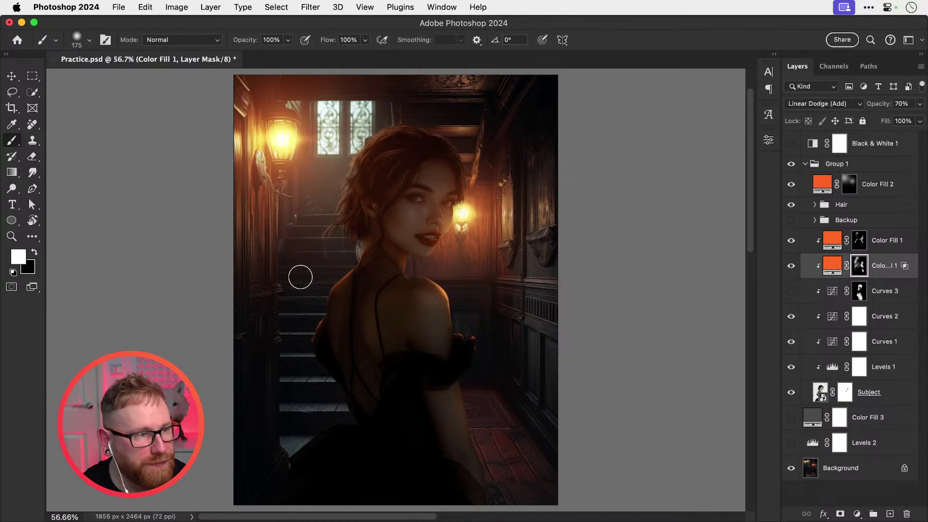
pyautogui.press(']')
pyautogui.press(']')
pyautogui.press(']')
pyautogui.press(']')
pyautogui.press(']')
pyautogui.press(']')
pyautogui.press(']')
pyautogui.click(349, 39)
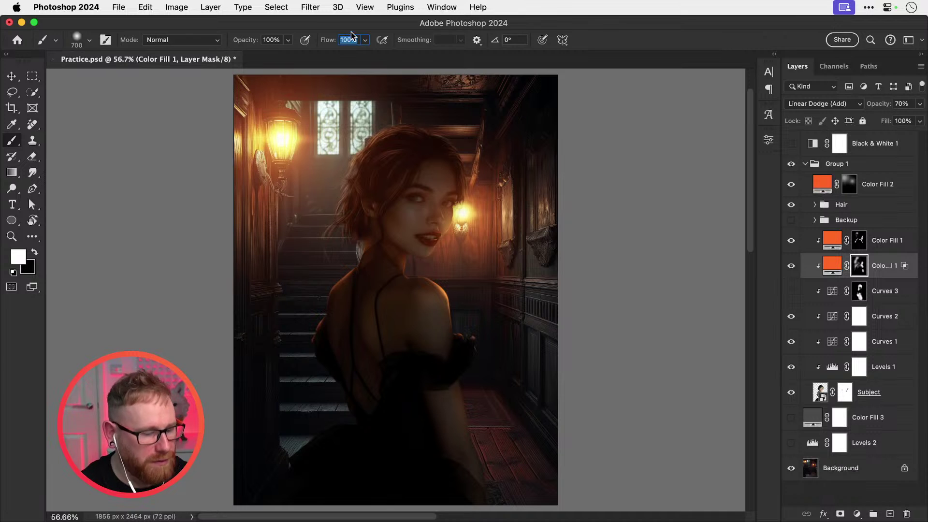
pyautogui.write('5')
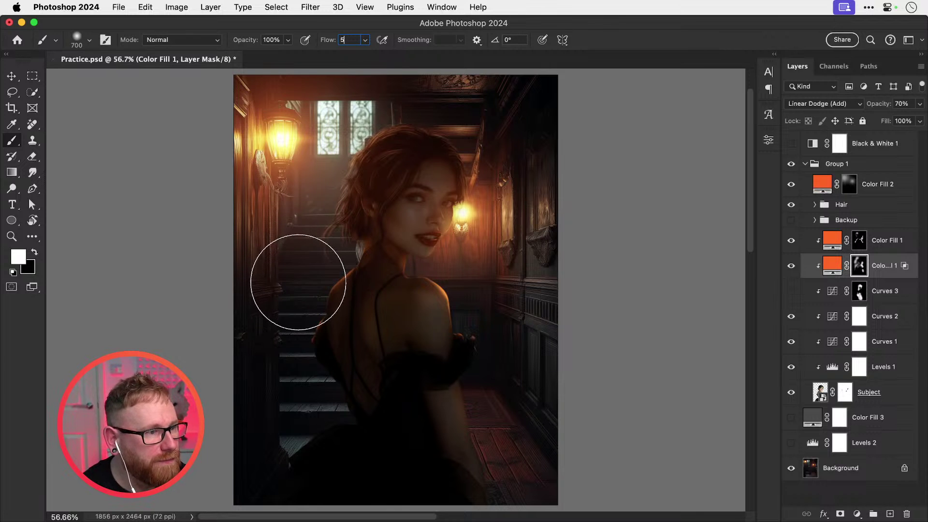
pyautogui.press('Return')
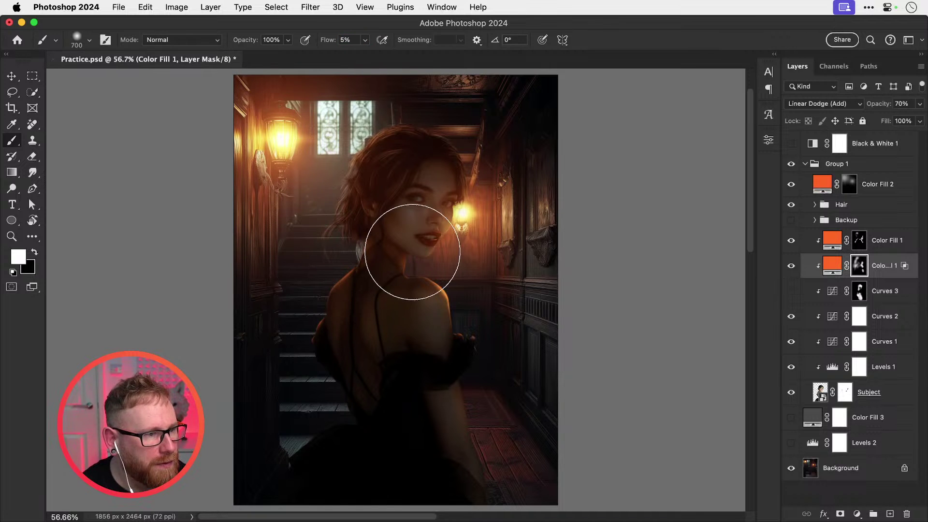
# Step: Set the brush flow to 10% and paint the Color Fill 1 mask beside the woman's back on the stair side
pyautogui.click(346, 39)
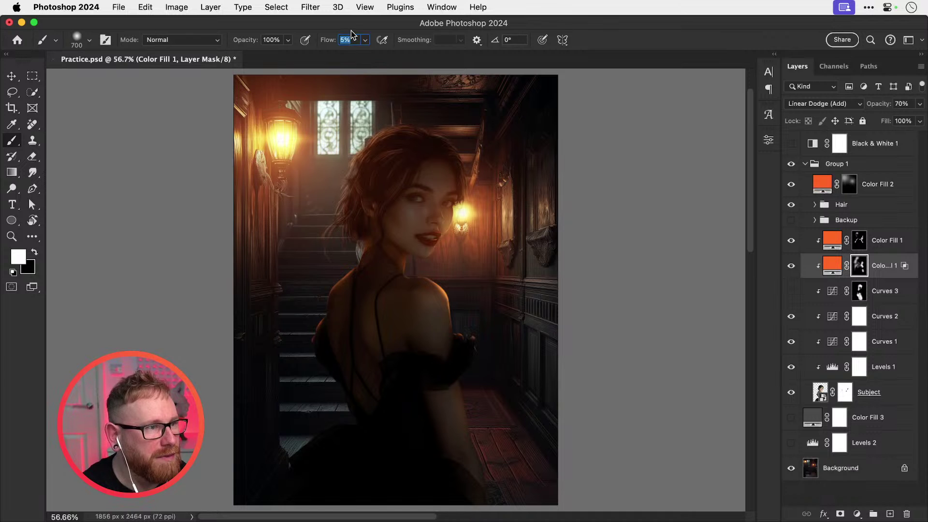
pyautogui.write('10')
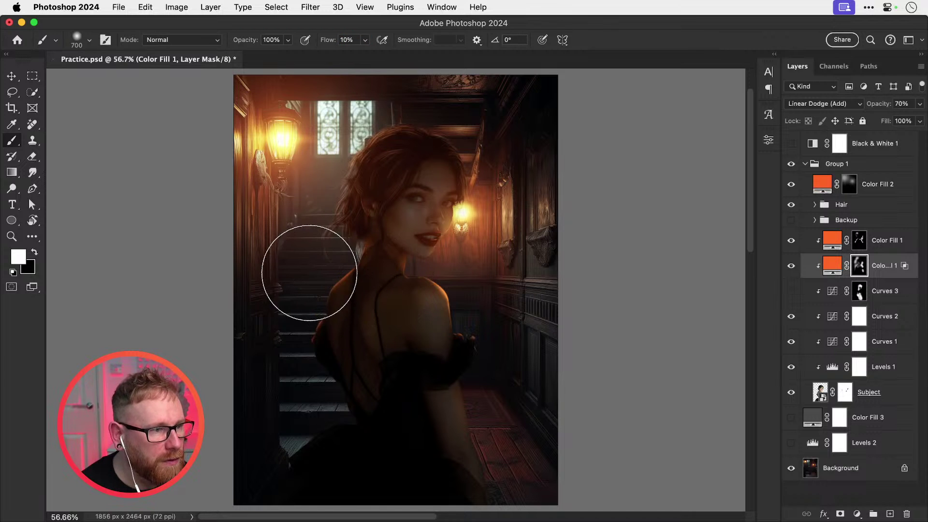
pyautogui.moveTo(294, 276); pyautogui.dragTo(301, 292)
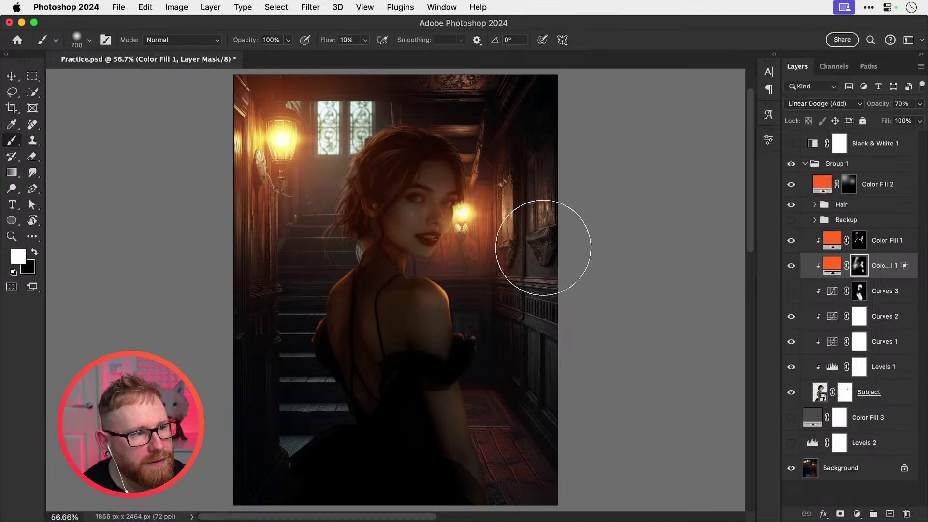
# Step: Reduce the brush to 400 px and paint warm light on the mask beside her face near the wall lamp
pyautogui.press('[')
pyautogui.press('[')
pyautogui.press('[')
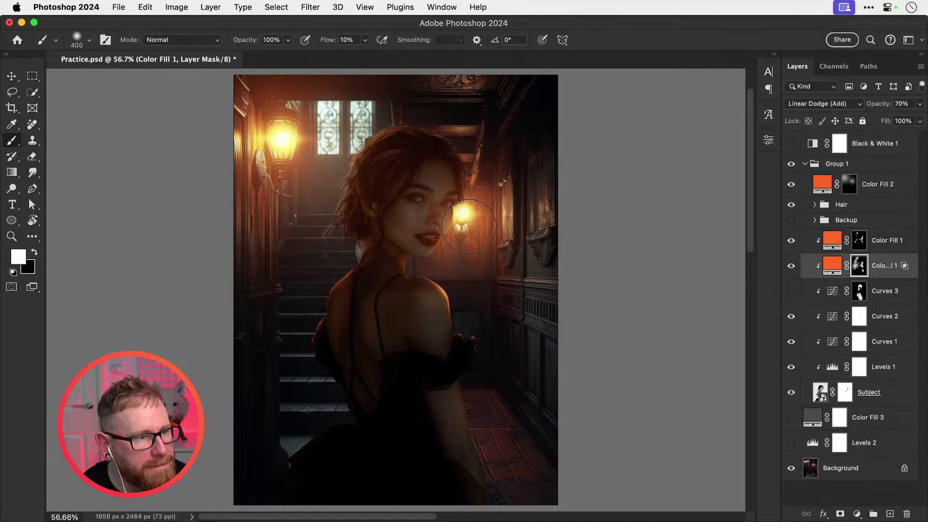
pyautogui.moveTo(474, 182); pyautogui.dragTo(468, 156)
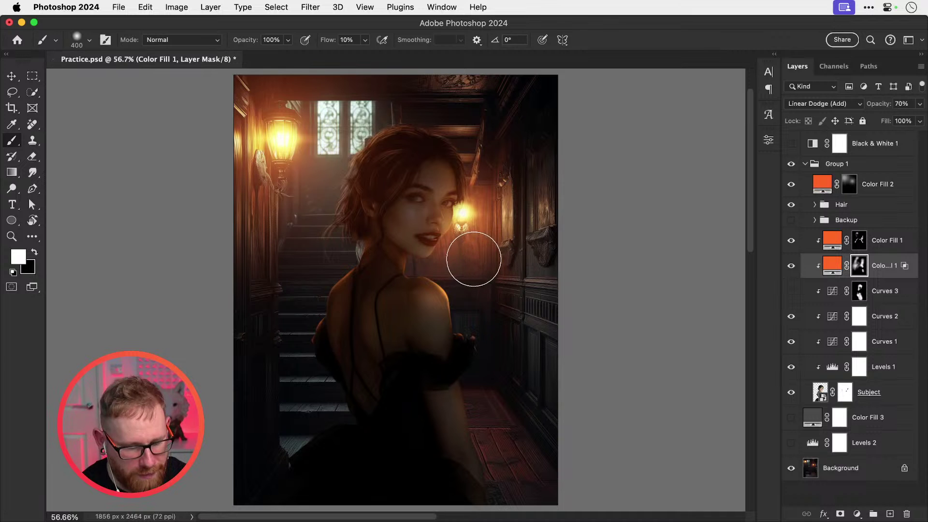
# Step: Paint more warm light on the Color Fill 1 mask around the chin and lamp-side shoulder, using 200 px and 400 px brushes
pyautogui.press(']')
pyautogui.press(']')
pyautogui.press('[')
pyautogui.press('[')
pyautogui.press('[')
pyautogui.press('[')
pyautogui.press('[')
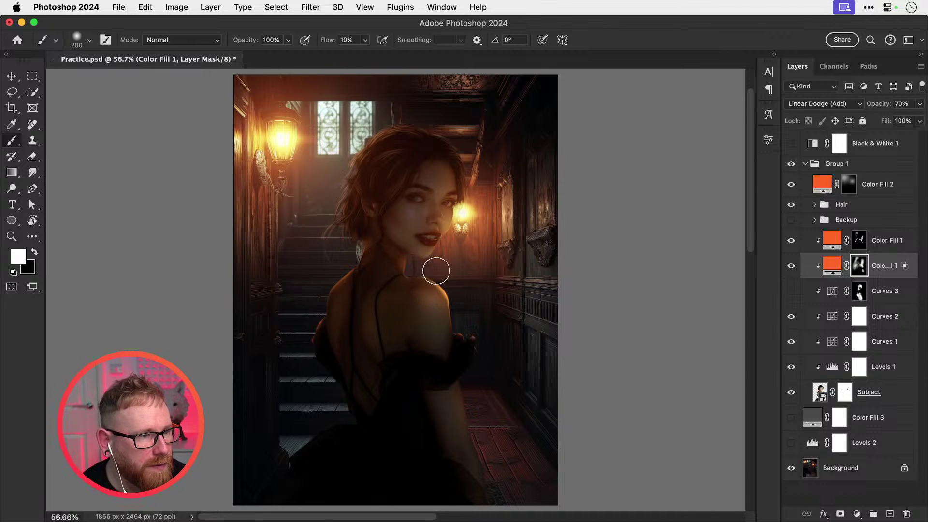
pyautogui.press(']')
pyautogui.press(']')
pyautogui.press(']')
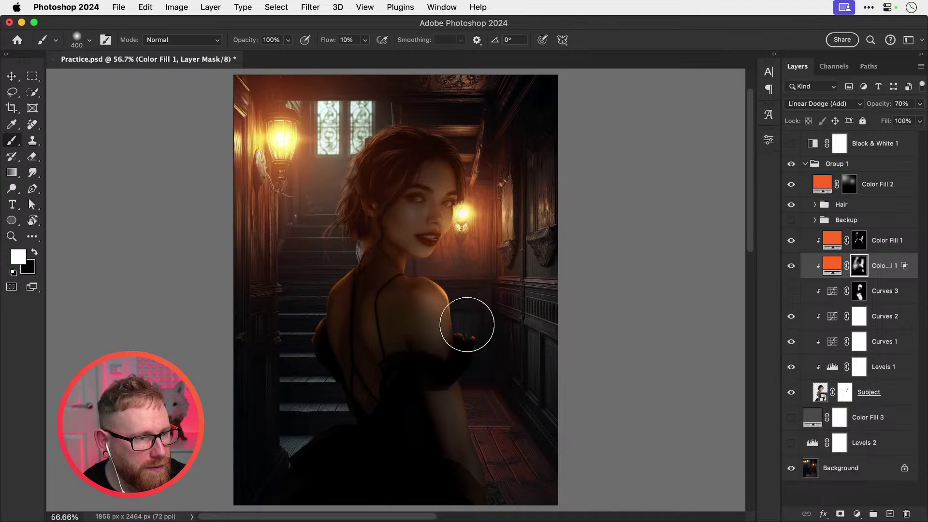
# Step: Set the brush flow to 39% and build up the warm glow along the lamp-side arm, undoing unwanted strokes
pyautogui.click(365, 41)
pyautogui.moveTo(365, 54); pyautogui.dragTo(390, 66)
pyautogui.click(486, 379)
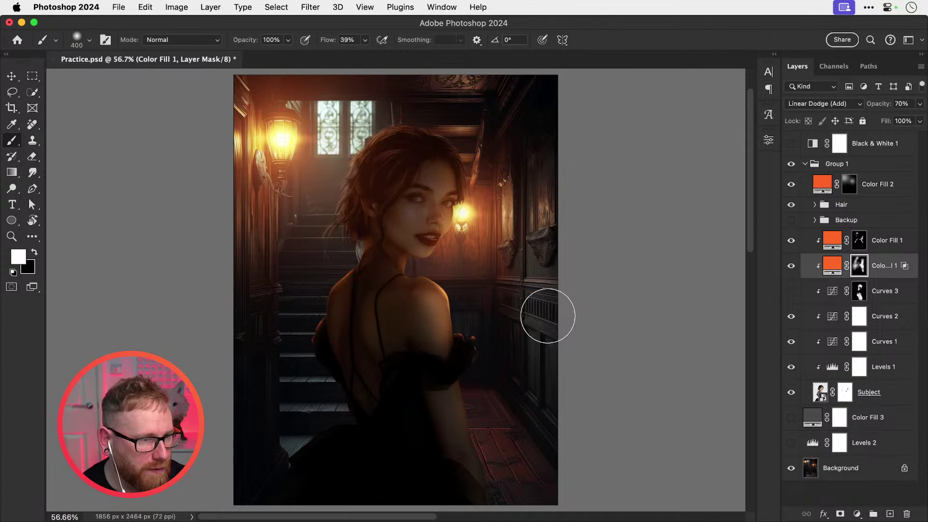
pyautogui.press('super+z')
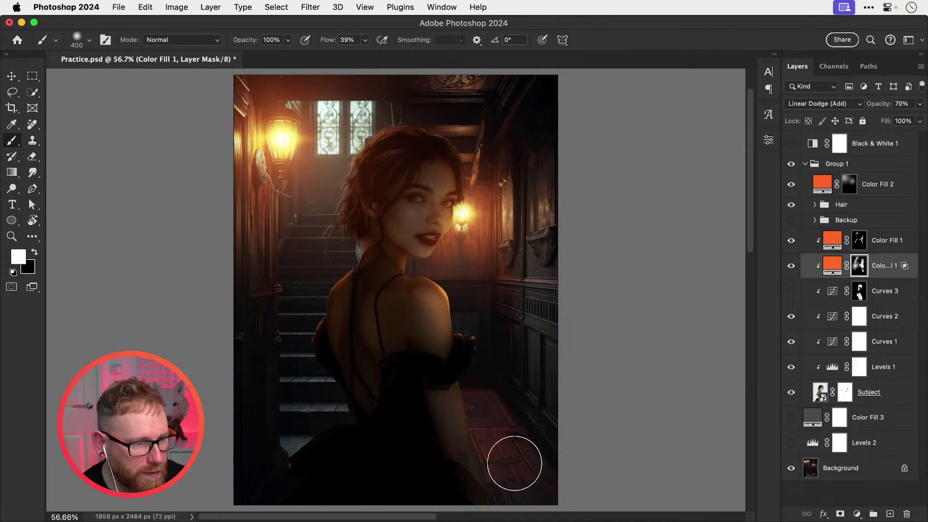
pyautogui.press('super+z')
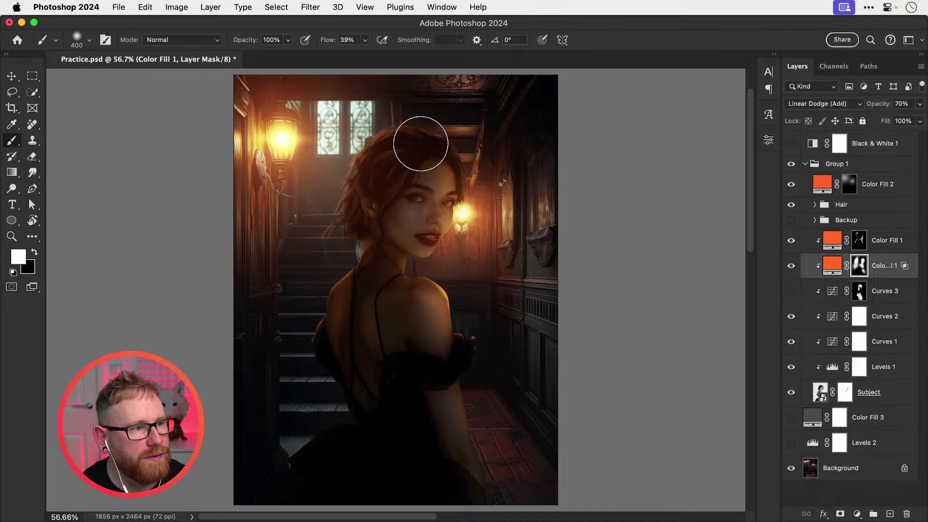
# Step: Compare the repainted Linear Dodge (Add) Color Fill 1 layer on and off, leaving it visible
pyautogui.click(793, 267)
pyautogui.click(793, 266)
pyautogui.click(793, 267)
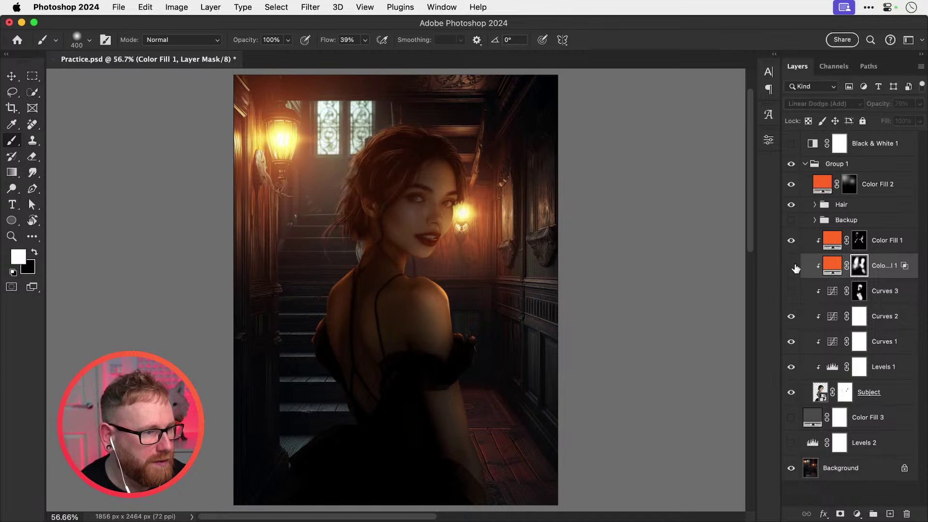
pyautogui.click(793, 266)
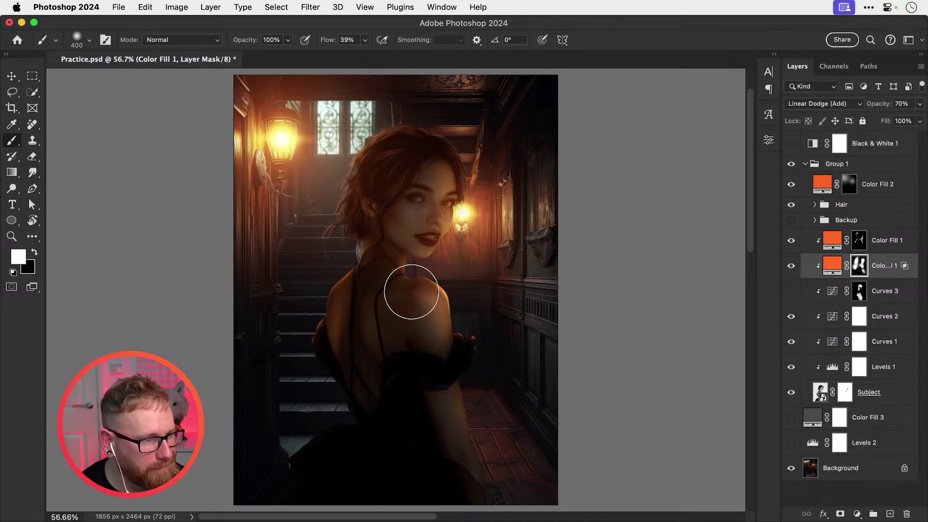
# Step: Toggle the 70% opacity Linear Dodge (Add) Color Fill layer off and on to judge the glow on her back and shoulders
pyautogui.click(793, 266)
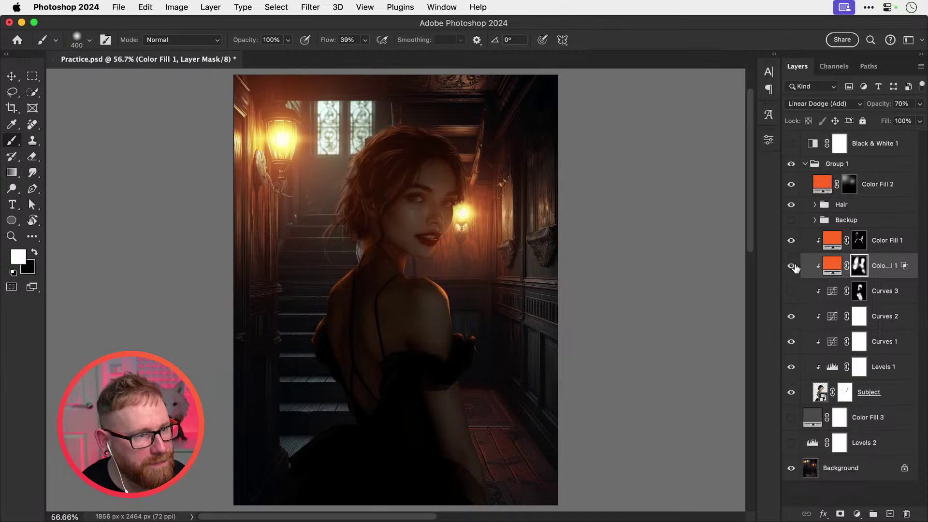
pyautogui.click(794, 266)
pyautogui.press('v')
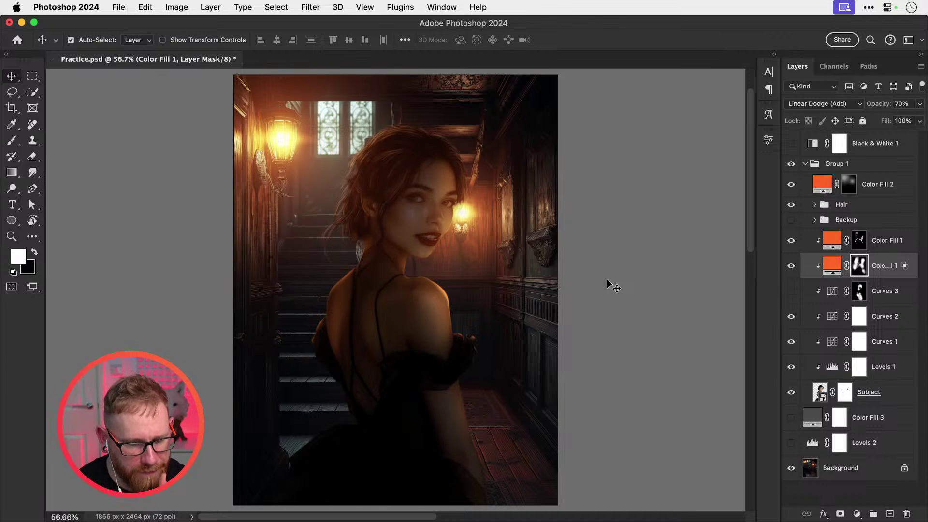
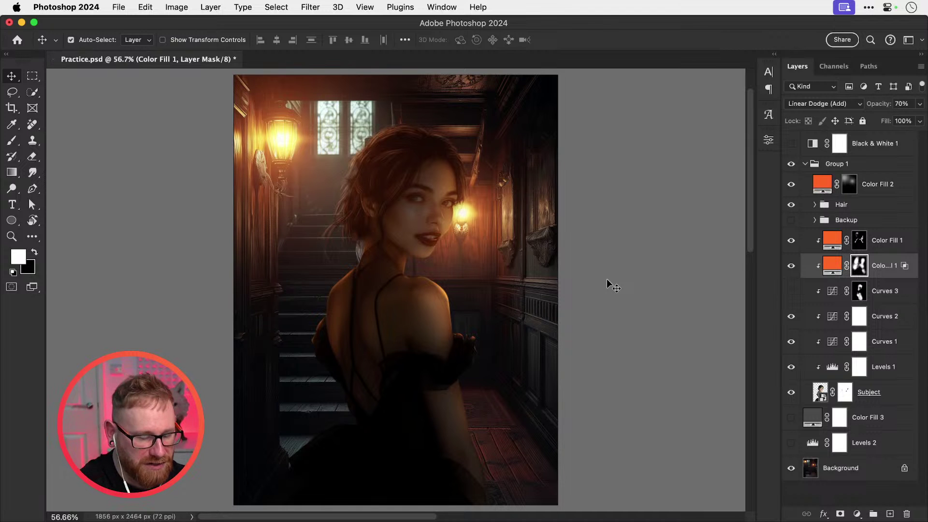
# Step: Target the upper Color Fill 1 mask and paint warm light along the edge of her lamp-side shoulder with a 400 px brush
pyautogui.press('super+plus')
pyautogui.moveTo(400, 225); pyautogui.dragTo(400, 275)
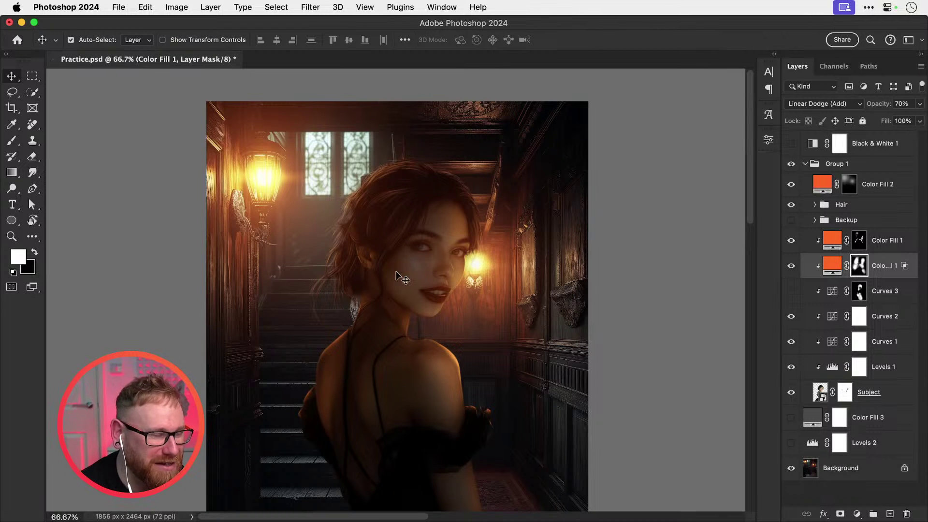
pyautogui.click(859, 241)
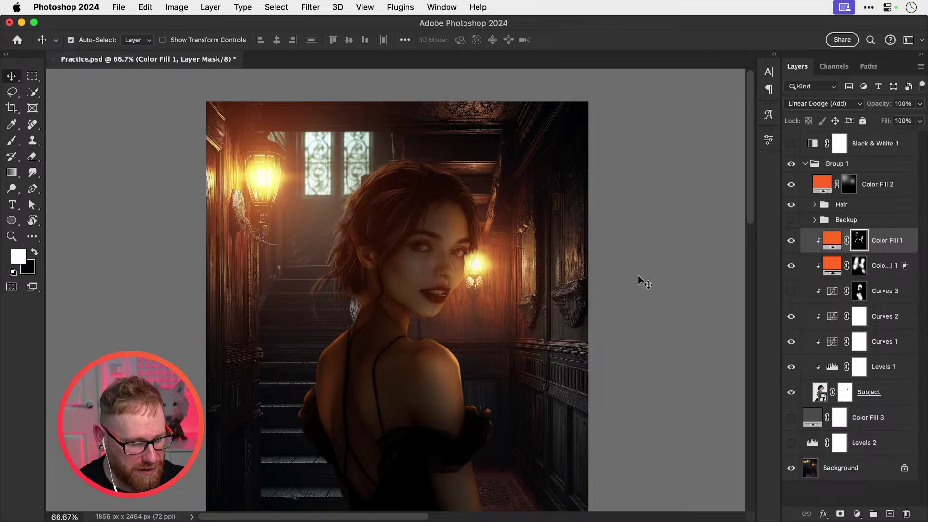
pyautogui.press('b')
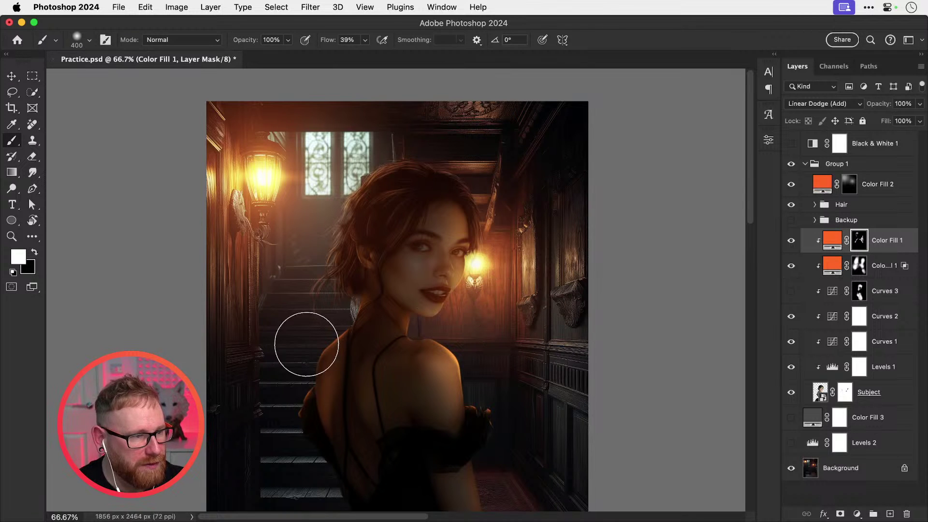
pyautogui.moveTo(319, 321); pyautogui.dragTo(297, 344)
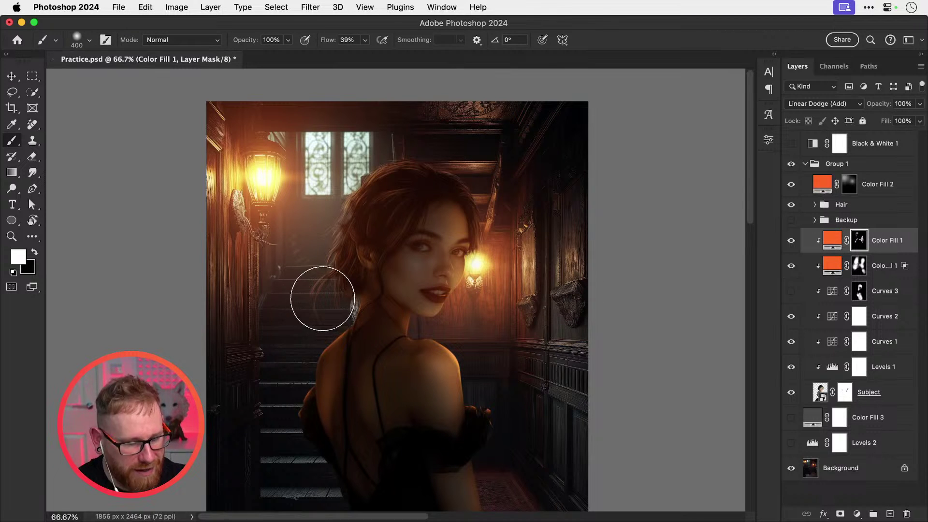
# Step: Try painting warm light on the mask beside her sleeve and hair with a 250 px brush, undoing both strokes
pyautogui.press('[')
pyautogui.press('[')
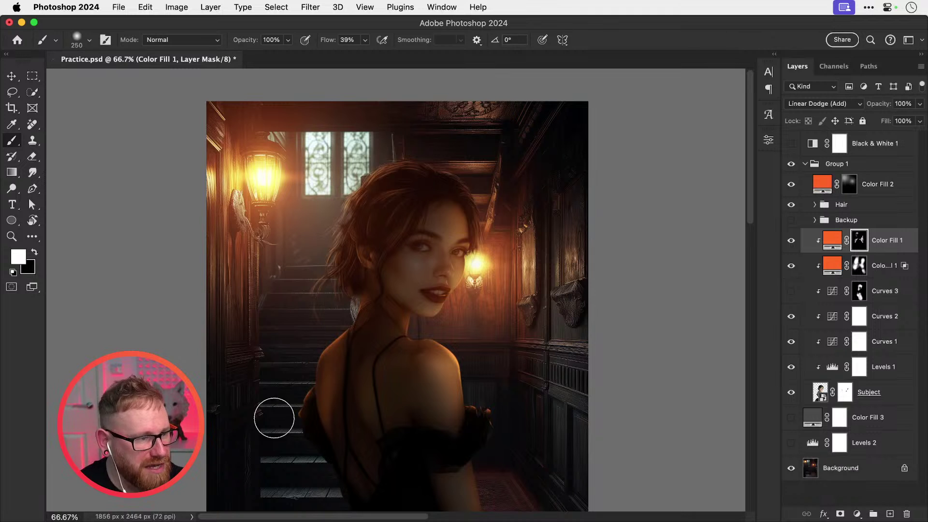
pyautogui.click(273, 420)
pyautogui.press('super+z')
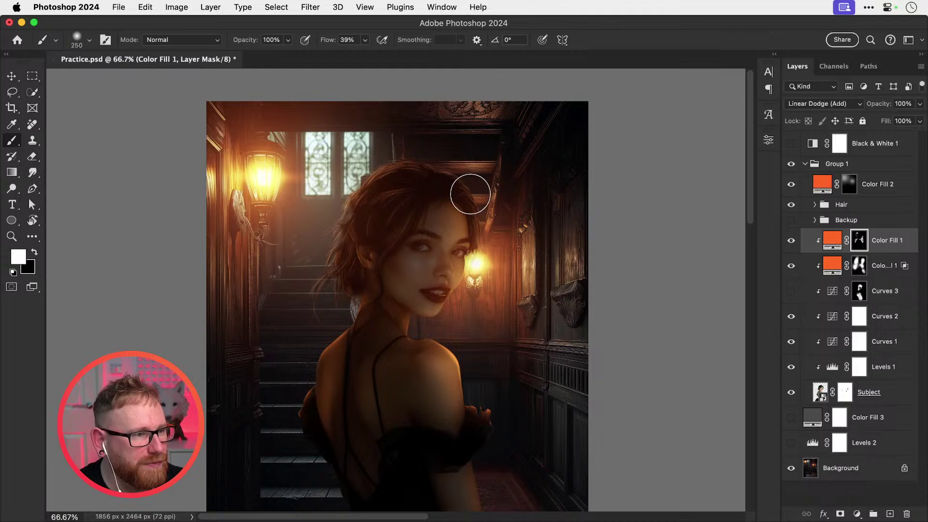
pyautogui.moveTo(311, 298); pyautogui.dragTo(344, 189)
pyautogui.press('super+z')
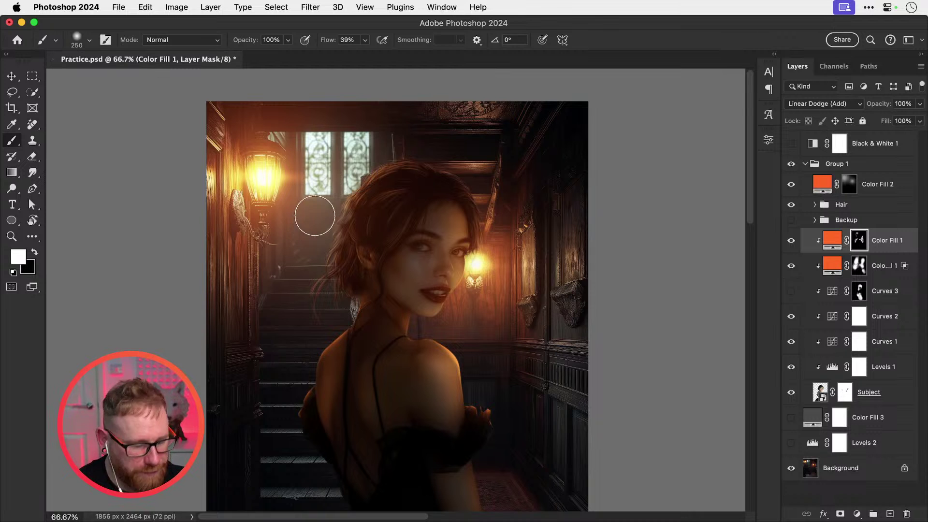
# Step: Reduce the brush to 100 px and paint warm rim light down the lamp-side edge of her hair on the Color Fill 1 mask
pyautogui.press('[')
pyautogui.press('[')
pyautogui.press('[')
pyautogui.press('[')
pyautogui.press('[')
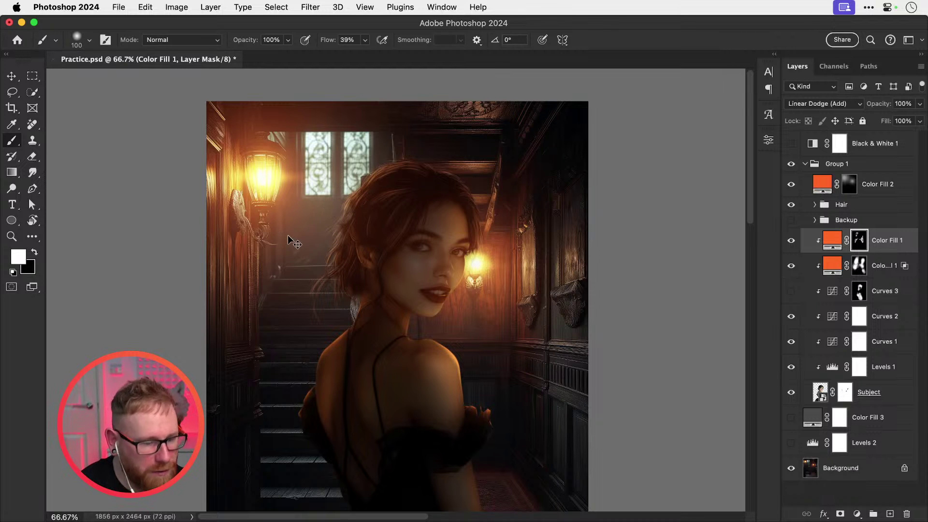
pyautogui.press('super+plus')
pyautogui.moveTo(307, 282); pyautogui.dragTo(377, 288)
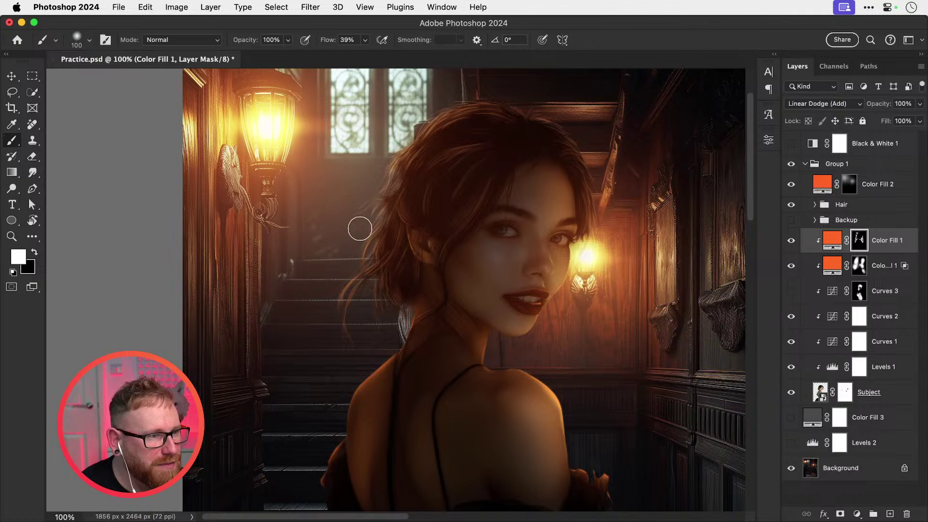
pyautogui.moveTo(395, 160)
pyautogui.mouseDown()
pyautogui.moveTo(377, 169)
pyautogui.moveTo(363, 211)
pyautogui.moveTo(374, 210)
pyautogui.moveTo(335, 271)
pyautogui.moveTo(339, 330)
pyautogui.moveTo(373, 302)
pyautogui.moveTo(361, 340)
pyautogui.moveTo(306, 423)
pyautogui.mouseUp()
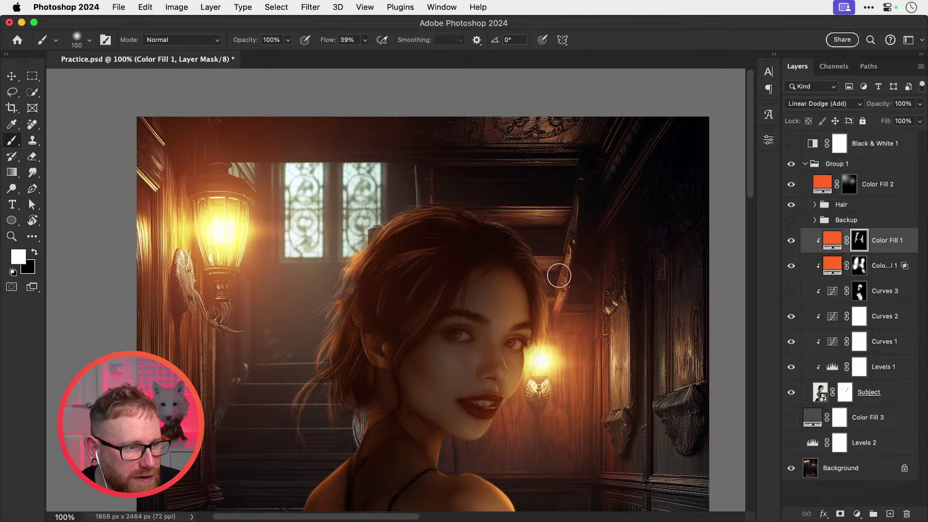
# Step: Set the brush to 175 px and paint more warm light along the back edge and top of her hair
pyautogui.press('[')
pyautogui.press('[')
pyautogui.press('[')
pyautogui.press('[')
pyautogui.press('[')
pyautogui.press('[')
pyautogui.press('[')
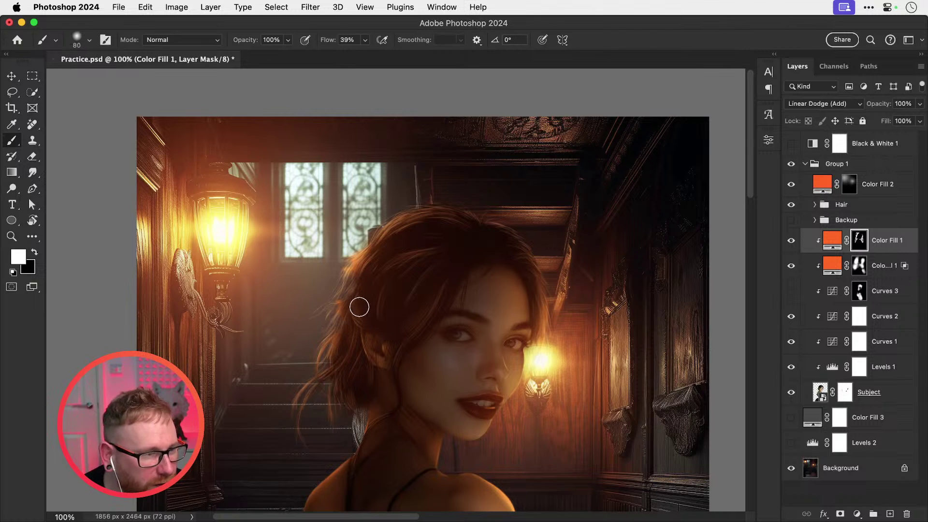
pyautogui.press('[')
pyautogui.press('[')
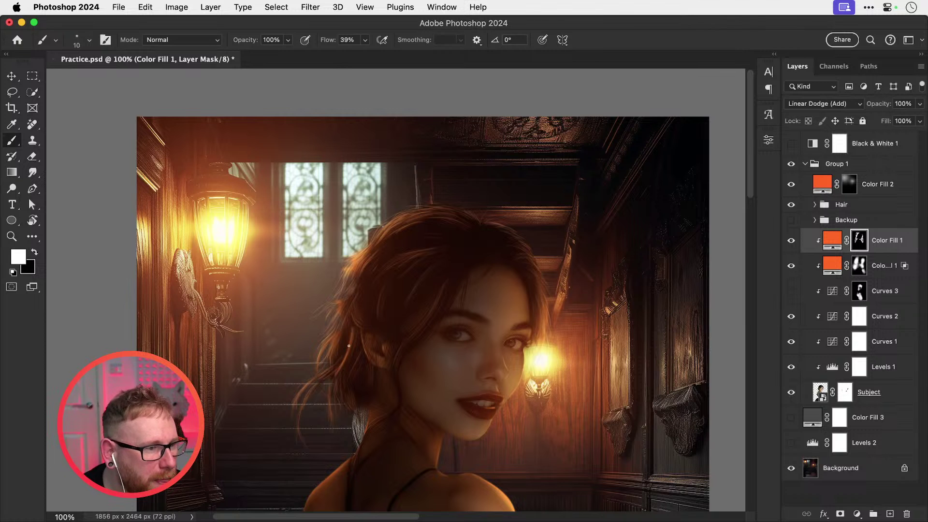
pyautogui.press(']')
pyautogui.press(']')
pyautogui.press(']')
pyautogui.press(']')
pyautogui.press(']')
pyautogui.press(']')
pyautogui.press(']')
pyautogui.press(']')
pyautogui.press(']')
pyautogui.press(']')
pyautogui.press(']')
pyautogui.press(']')
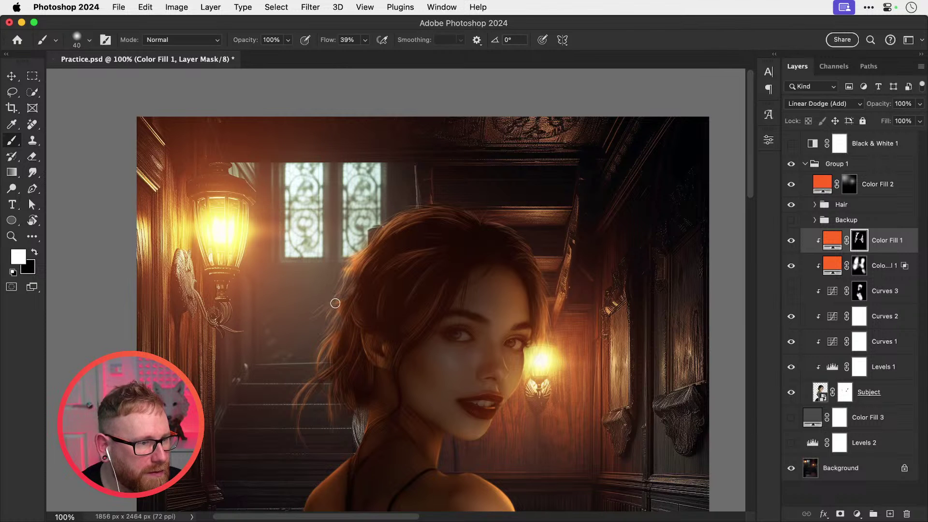
pyautogui.press(']')
pyautogui.press(']')
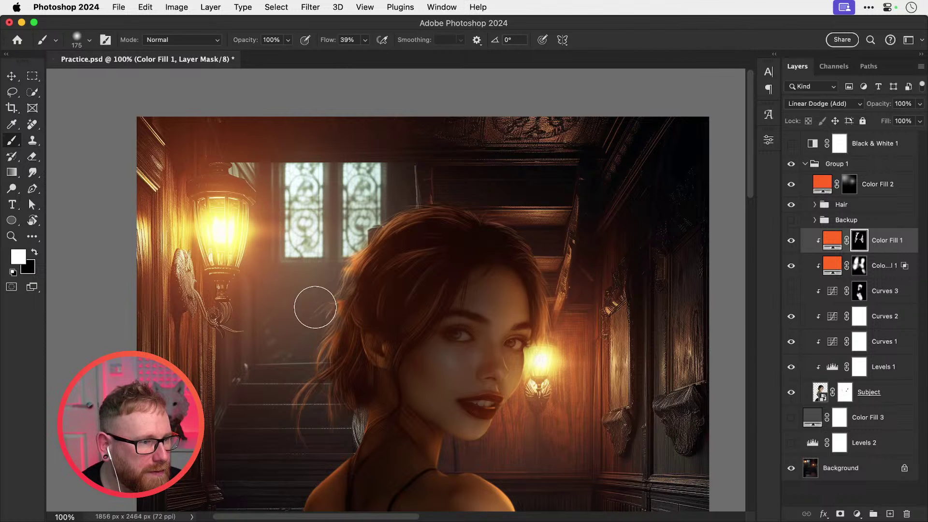
pyautogui.moveTo(315, 306)
pyautogui.mouseDown()
pyautogui.moveTo(350, 221)
pyautogui.moveTo(402, 188)
pyautogui.mouseUp()
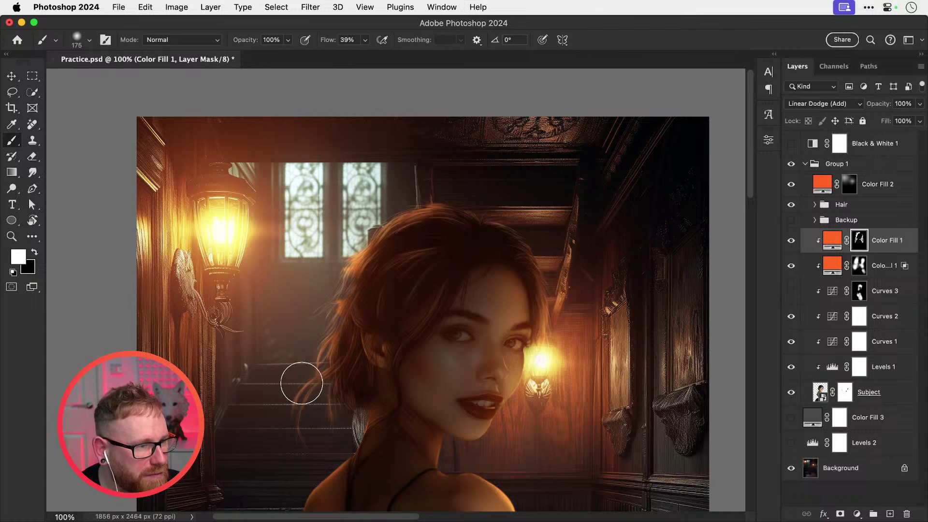
# Step: Switch the foreground color to black and compare the hair glow with the upper Color Fill 1 layer off and on
pyautogui.press('x')
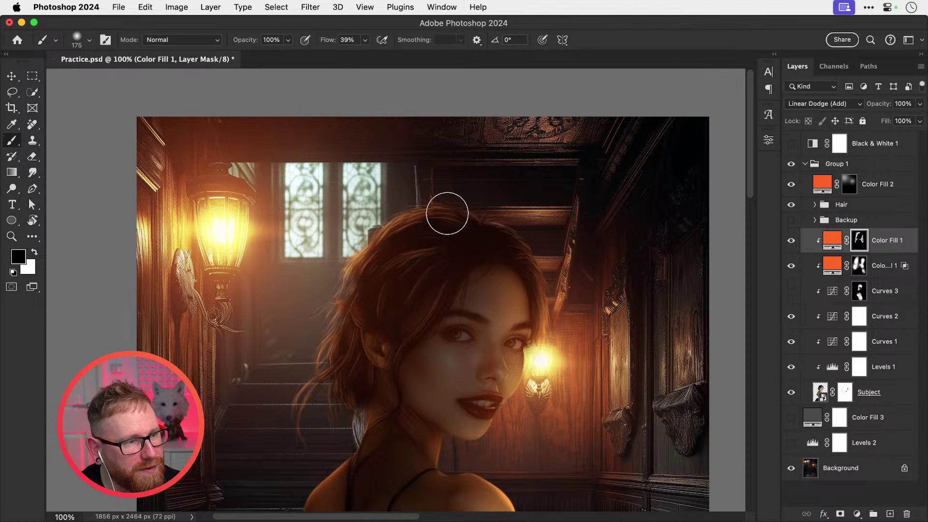
pyautogui.press('v')
pyautogui.click(792, 241)
pyautogui.click(791, 241)
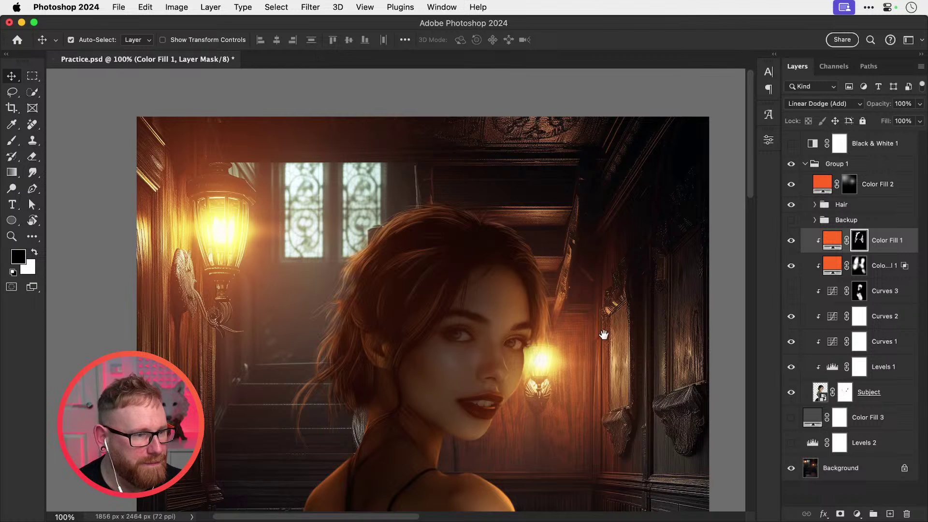
# Step: Save the composite with the new rim light on her hair and shoulder
pyautogui.moveTo(604, 334); pyautogui.dragTo(594, 225)
pyautogui.press('super+0')
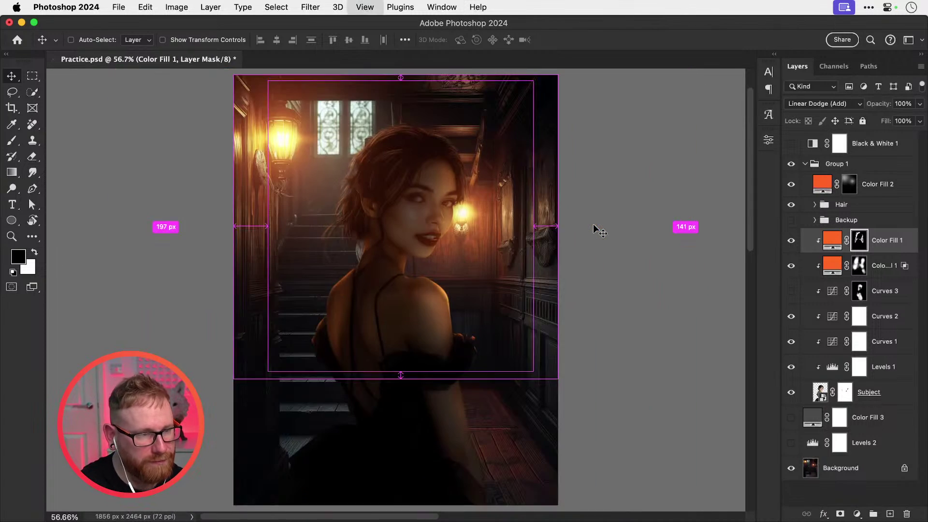
pyautogui.press('super+s')
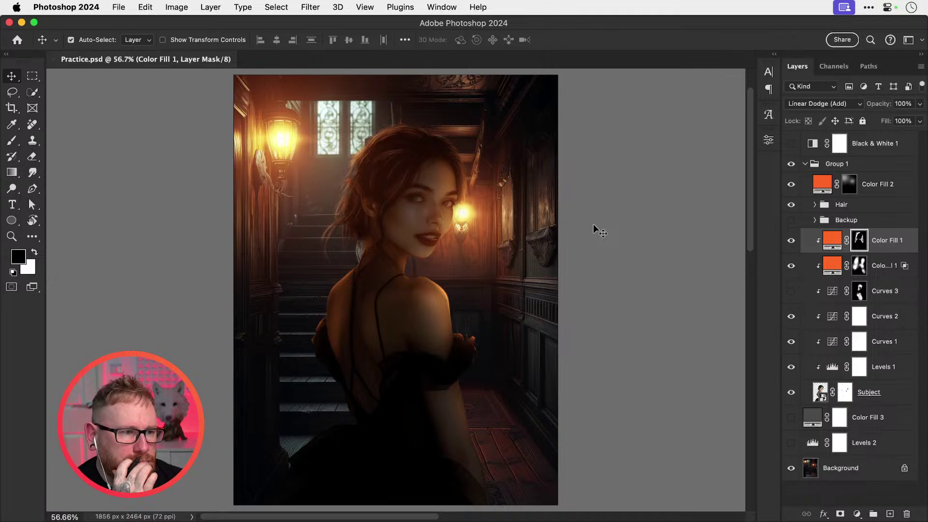
# Step: Target the 70% opacity Color Fill mask and paint with black at 175 px to fade the glow on her lower back
pyautogui.press('super+equal')
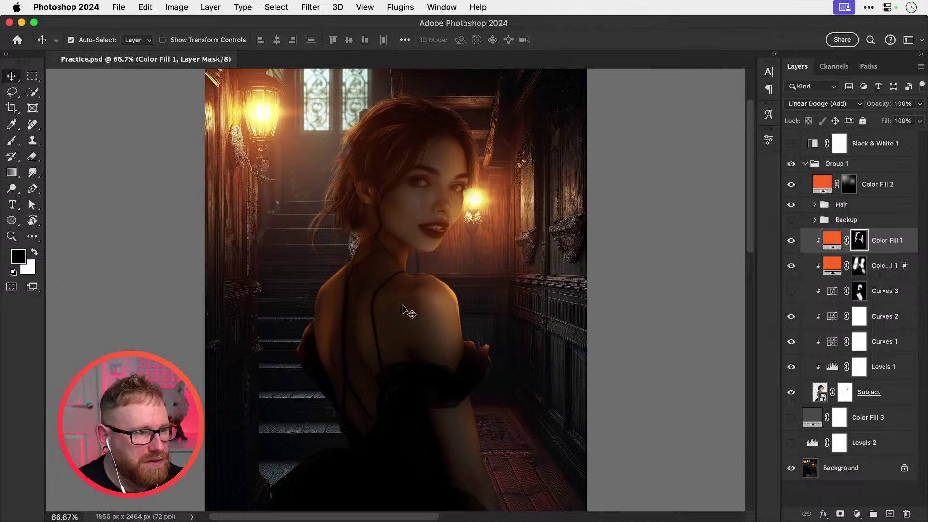
pyautogui.press('z')
pyautogui.click(397, 287)
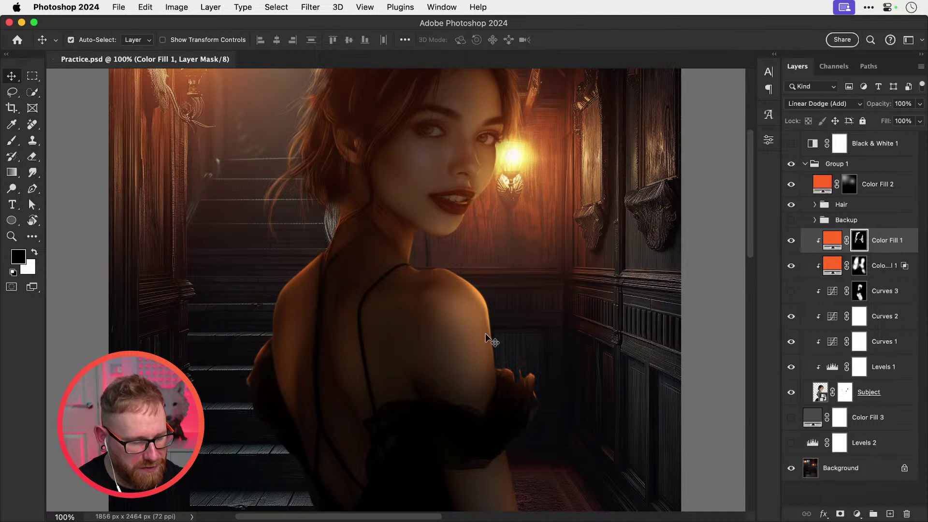
pyautogui.press('b')
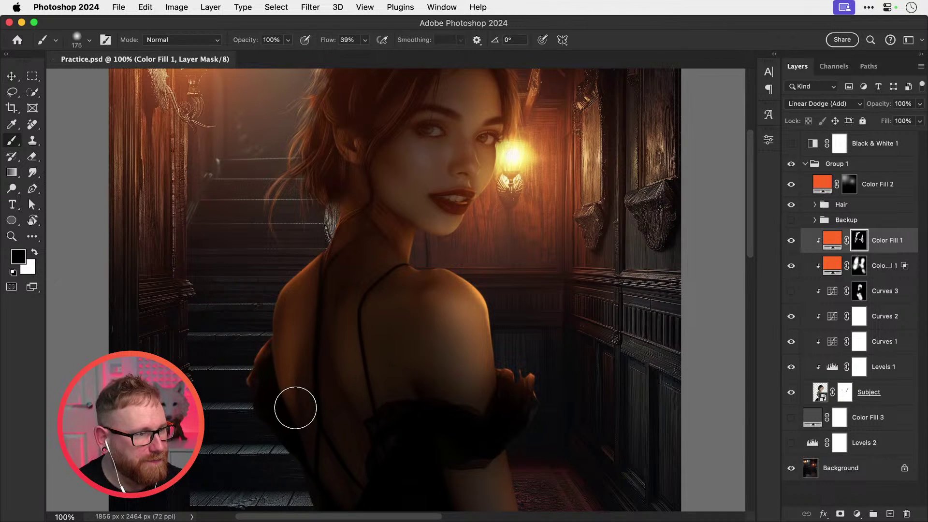
pyautogui.click(859, 265)
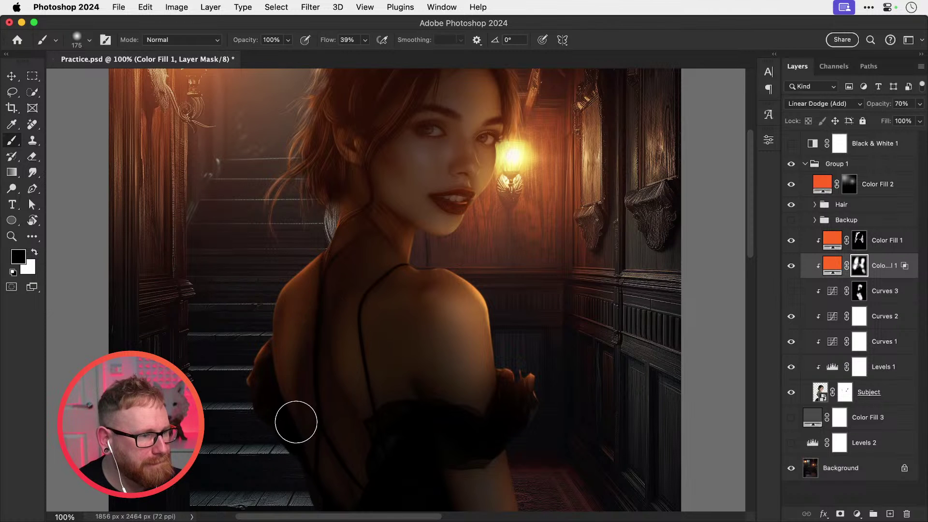
pyautogui.moveTo(385, 344); pyautogui.dragTo(381, 376)
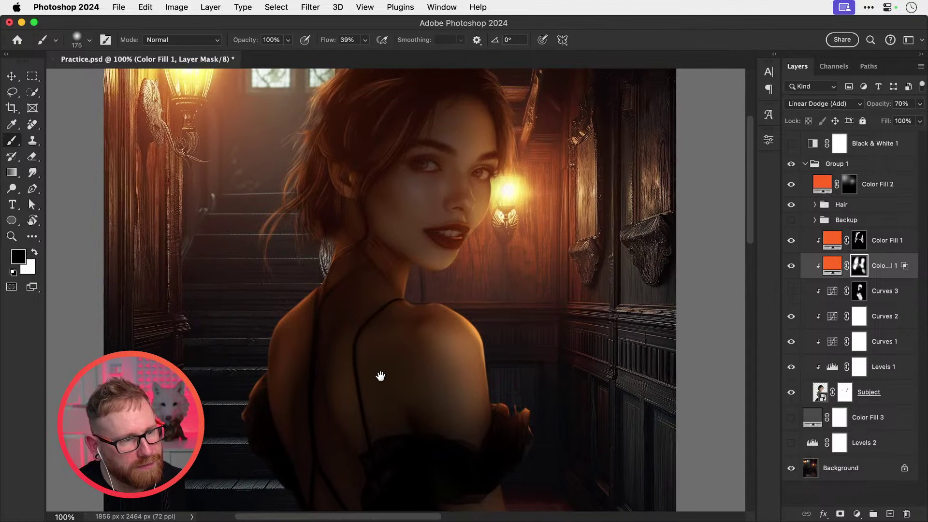
# Step: Compare the upper Color Fill 1 rim light off and on several times, leaving it visible, and save the document
pyautogui.press('v')
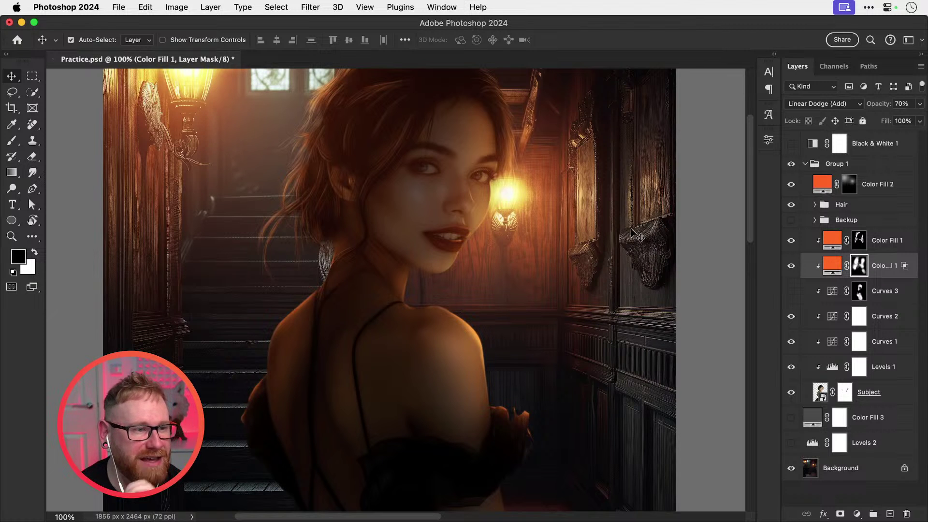
pyautogui.scroll(3, 492, 284)
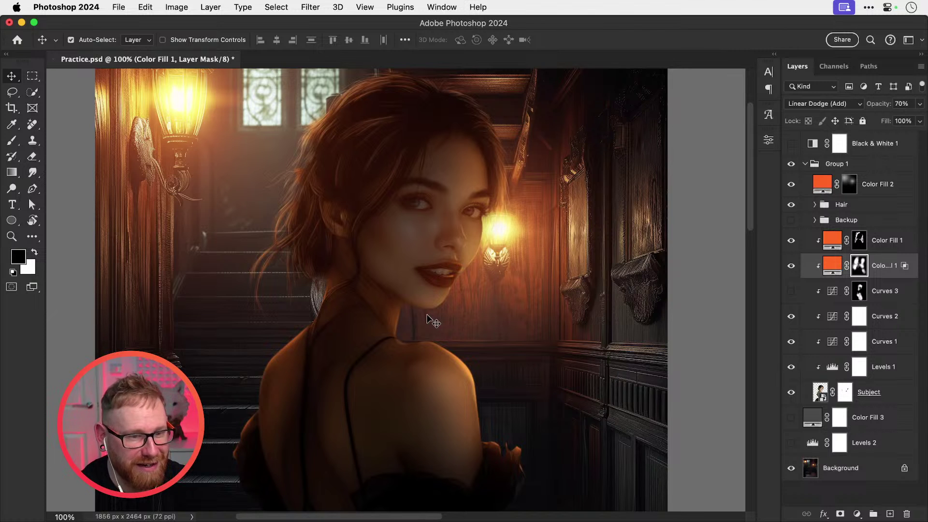
pyautogui.click(791, 242)
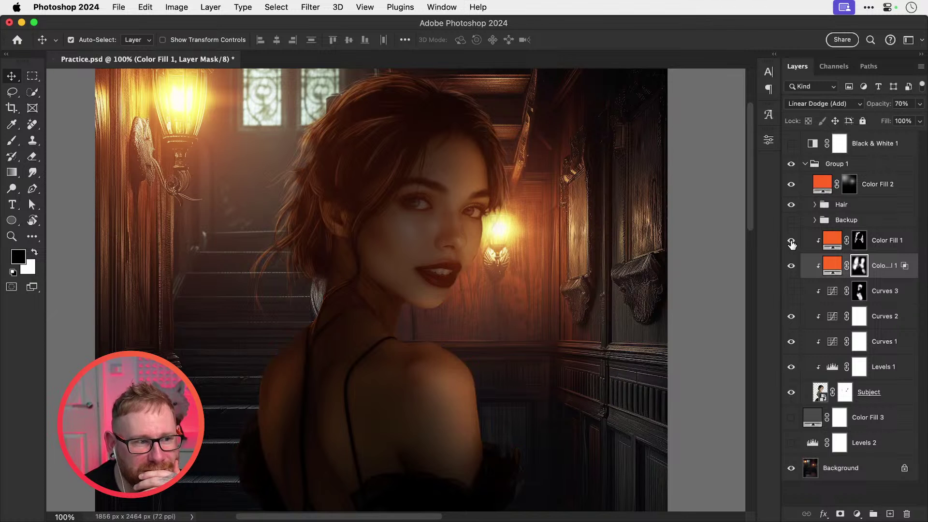
pyautogui.click(791, 243)
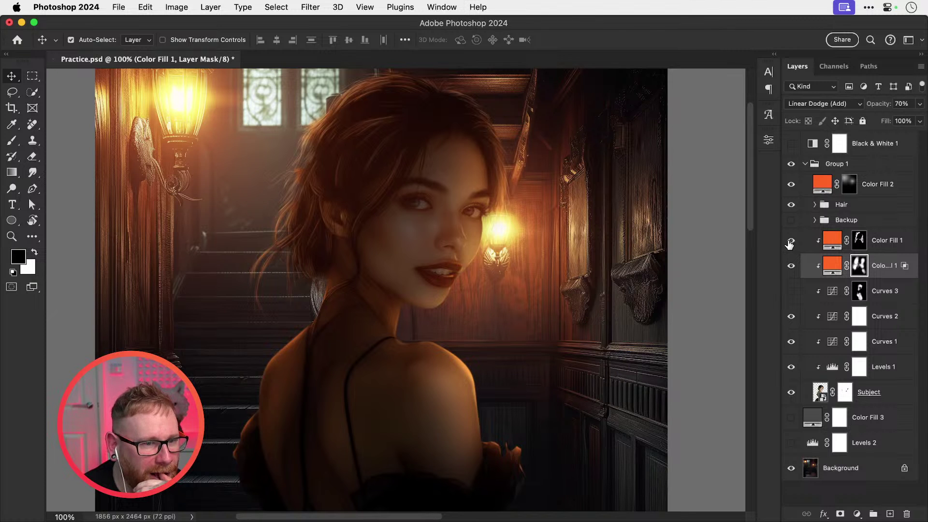
pyautogui.click(791, 243)
pyautogui.click(791, 242)
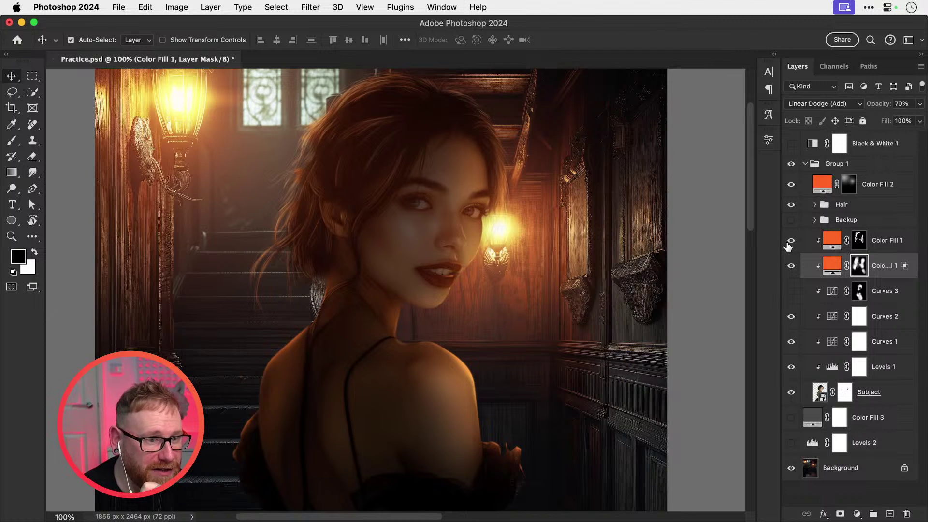
pyautogui.click(791, 242)
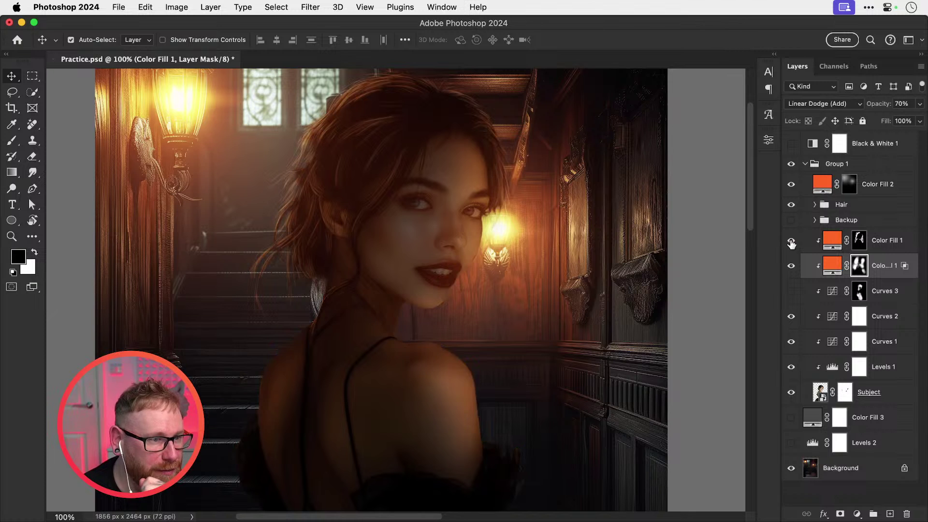
pyautogui.click(791, 243)
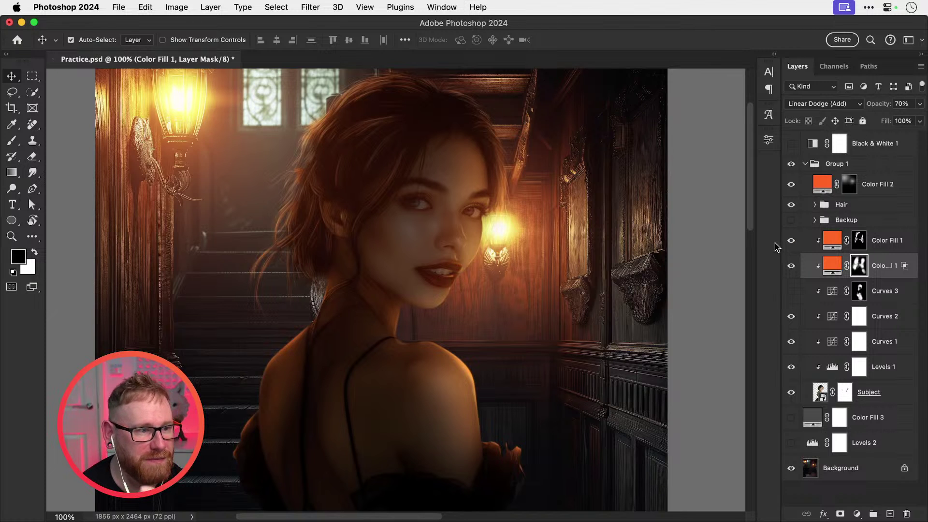
pyautogui.press('super+0')
pyautogui.press('super+s')
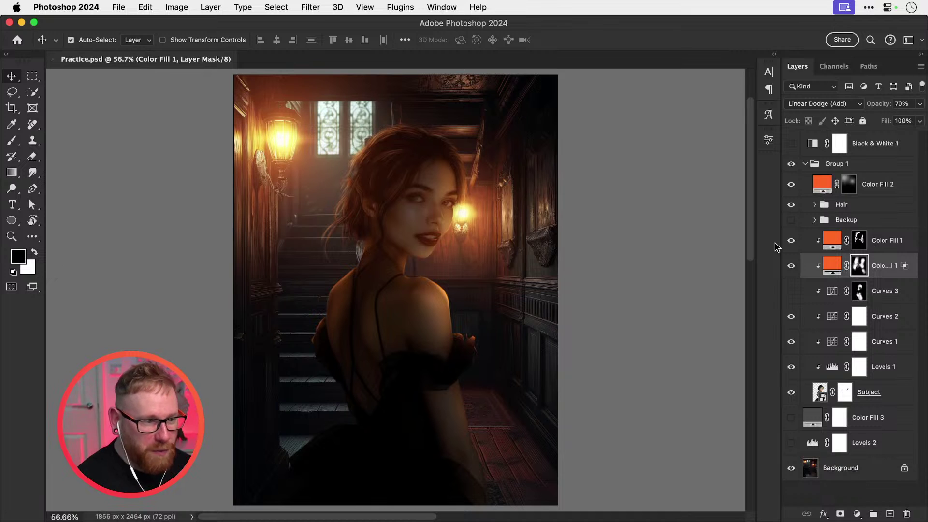
# Step: Compare the composite with the Curves 2 darkening off and on several times, leaving the layer visible
pyautogui.click(792, 317)
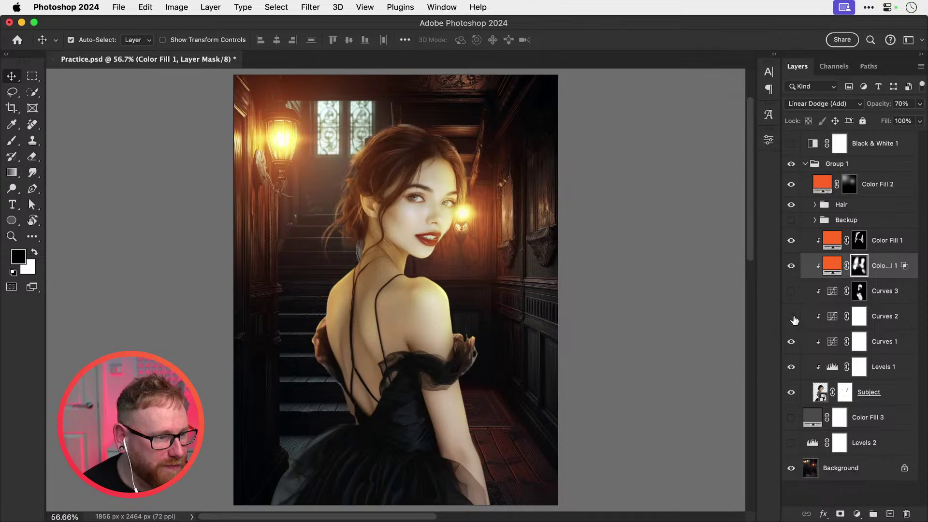
pyautogui.click(792, 318)
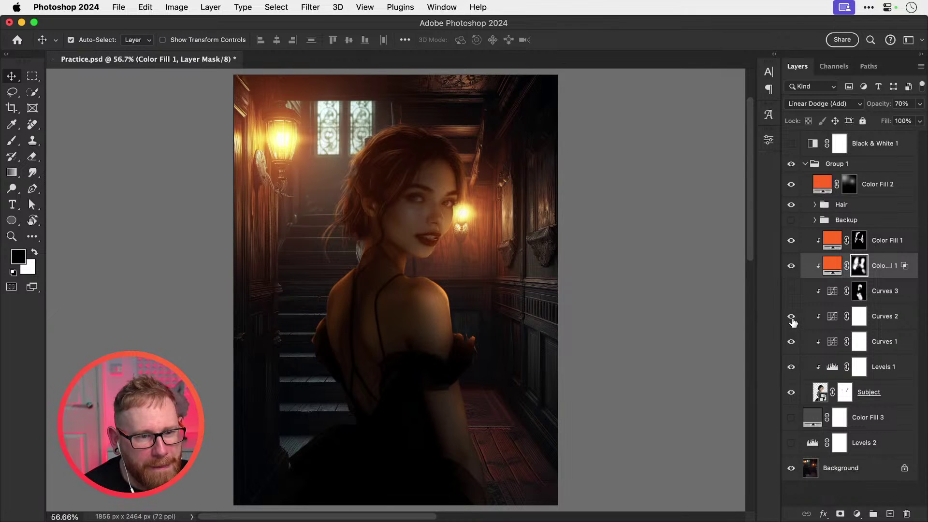
pyautogui.click(788, 319)
pyautogui.click(788, 319)
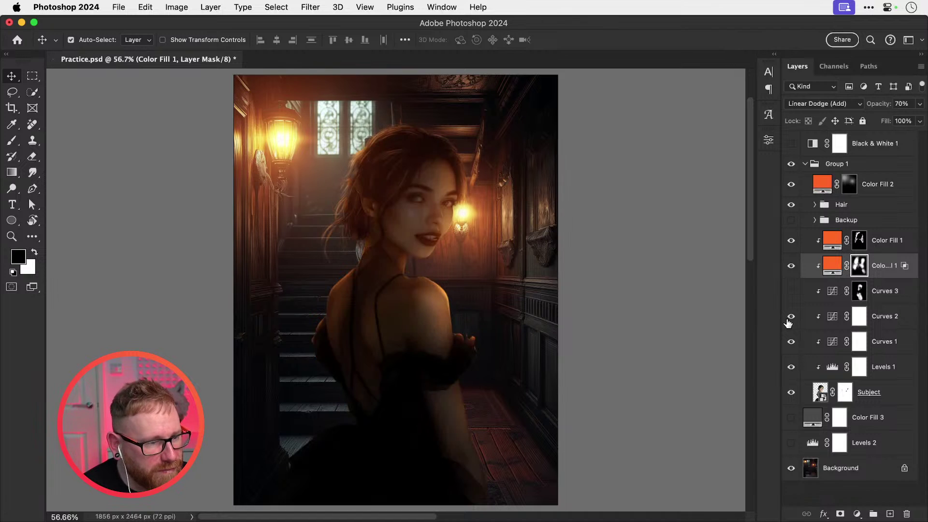
pyautogui.click(860, 316)
pyautogui.press('b')
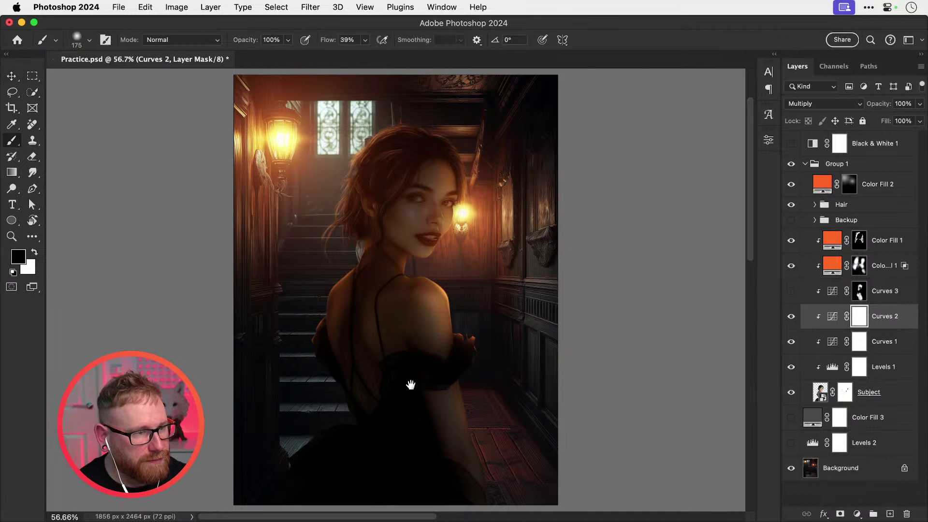
pyautogui.moveTo(411, 385); pyautogui.dragTo(436, 312)
pyautogui.moveTo(545, 312); pyautogui.dragTo(527, 370)
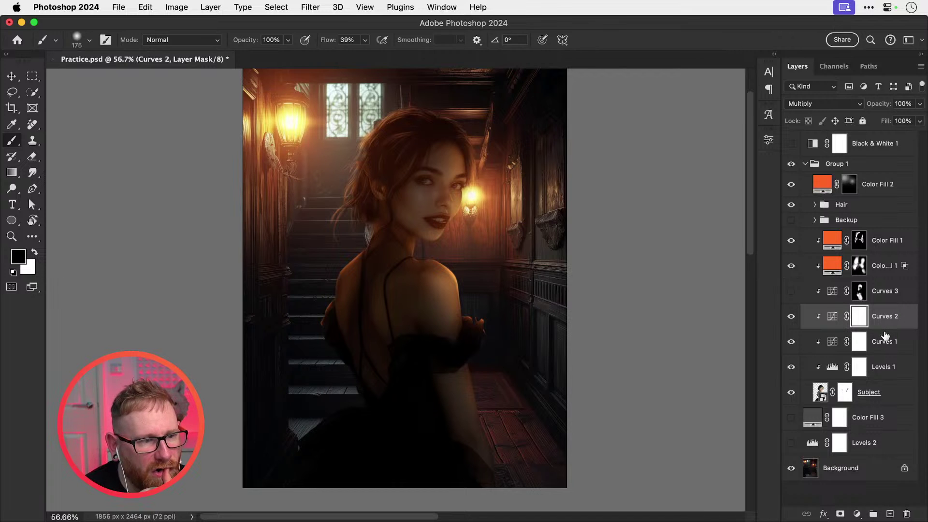
pyautogui.click(857, 514)
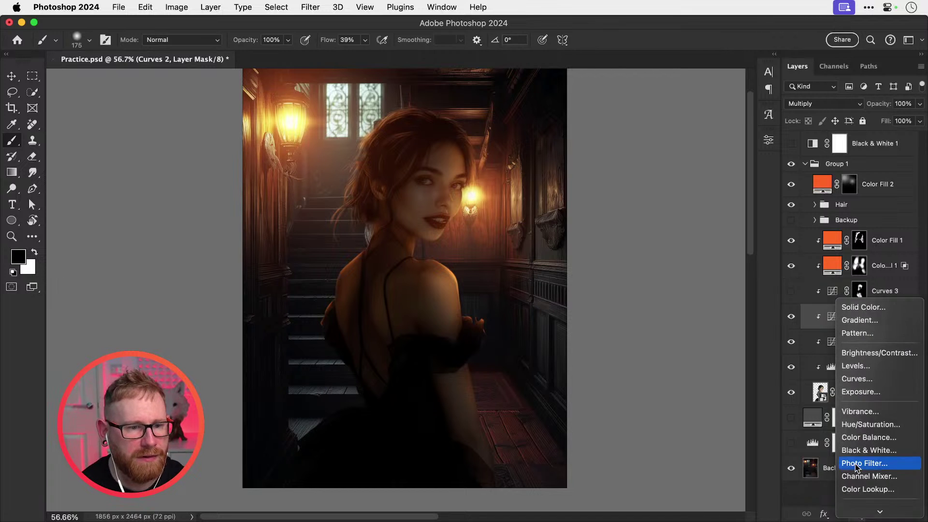
pyautogui.click(824, 335)
# Step: Raise the black point of the Curves 2 adjustment to an output of 13 and save the document
pyautogui.doubleClick(833, 319)
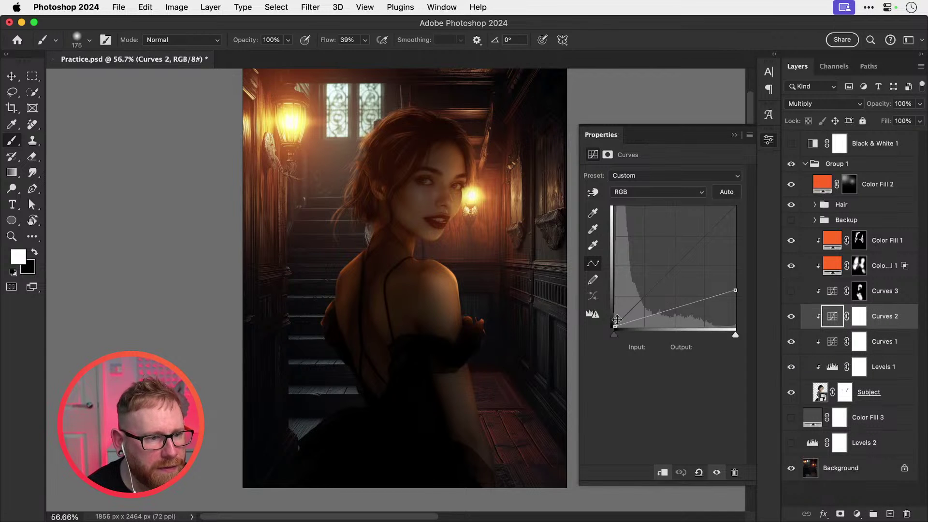
pyautogui.moveTo(615, 327); pyautogui.dragTo(613, 321)
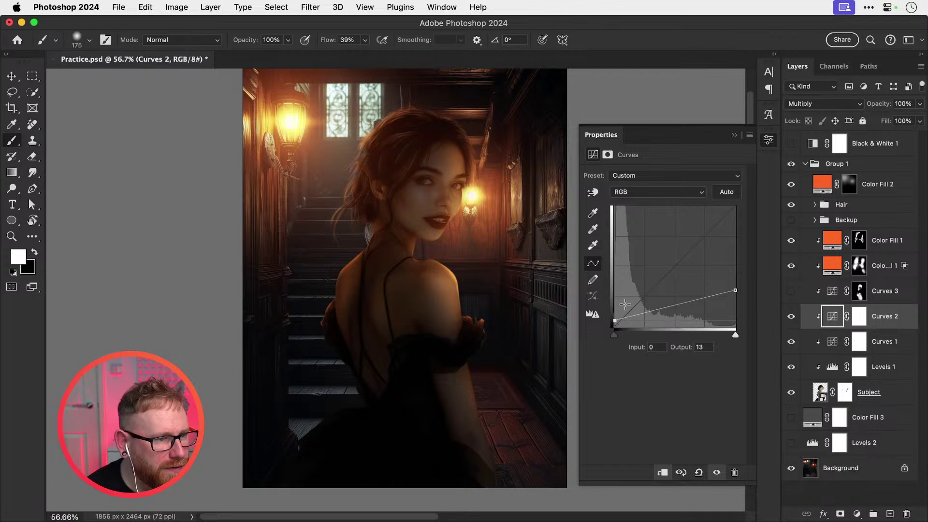
pyautogui.click(769, 140)
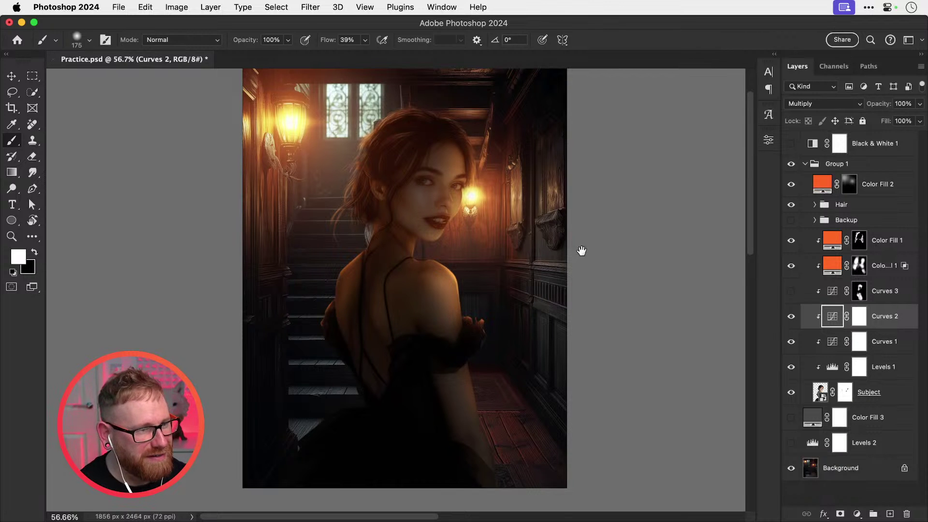
pyautogui.press('super+s')
pyautogui.press('v')
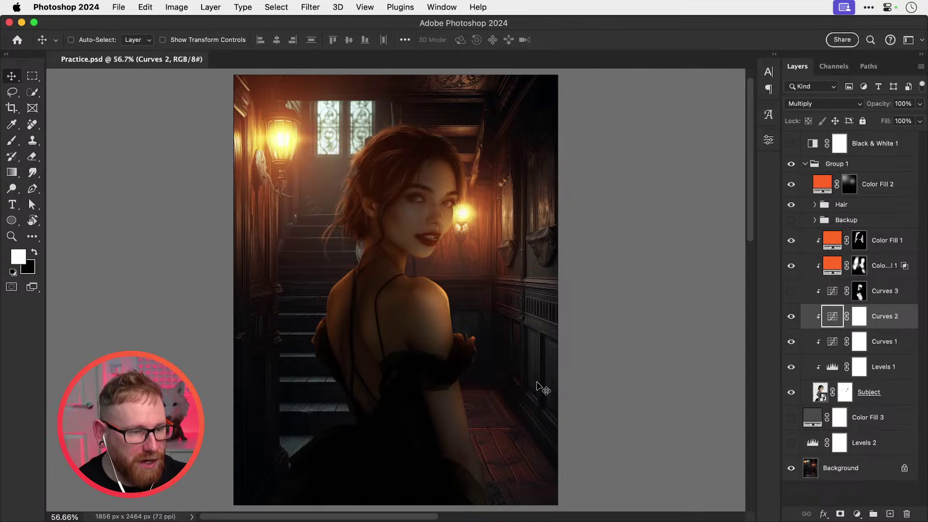
# Step: Open Vampire.psd from the PHOTOSHOP PROJECT FILES folder on the desktop and fit the image to the window
pyautogui.press('F11')
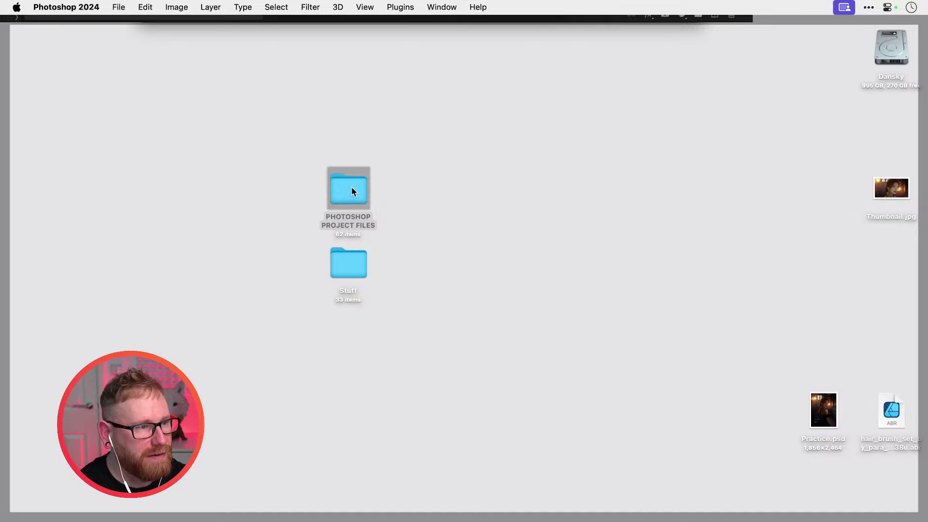
pyautogui.doubleClick(349, 186)
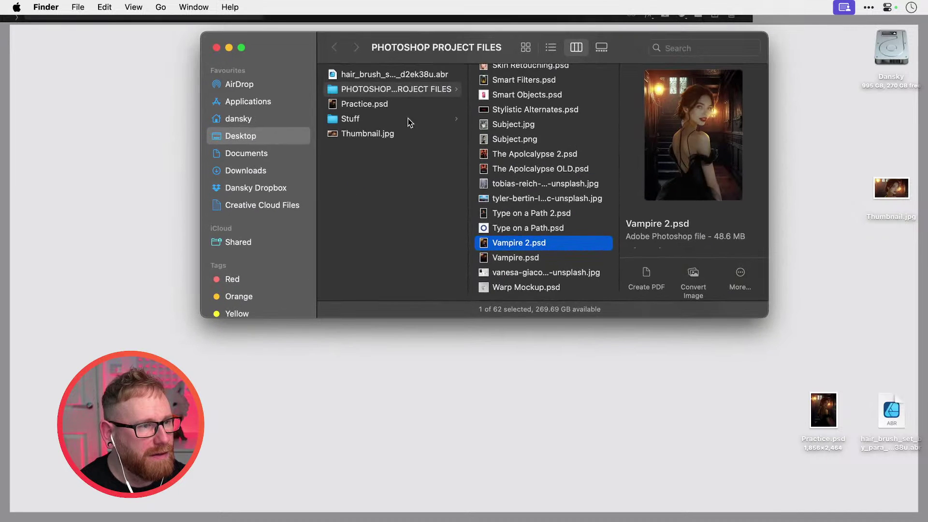
pyautogui.moveTo(630, 47); pyautogui.dragTo(634, 519)
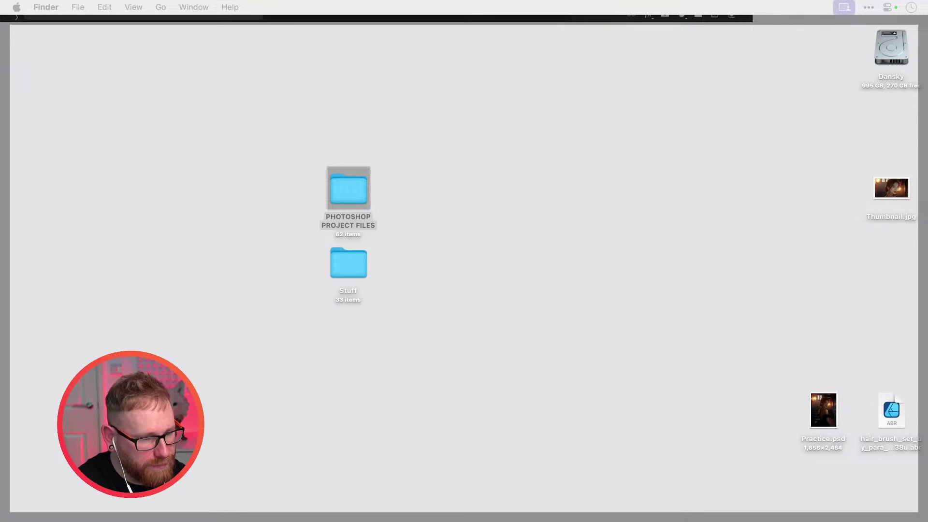
pyautogui.press('super+Tab')
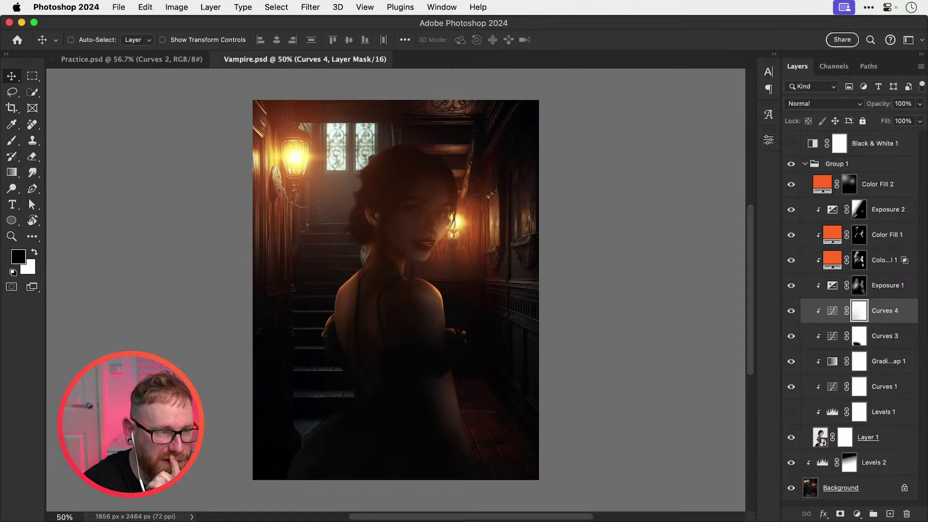
pyautogui.press('super+0')
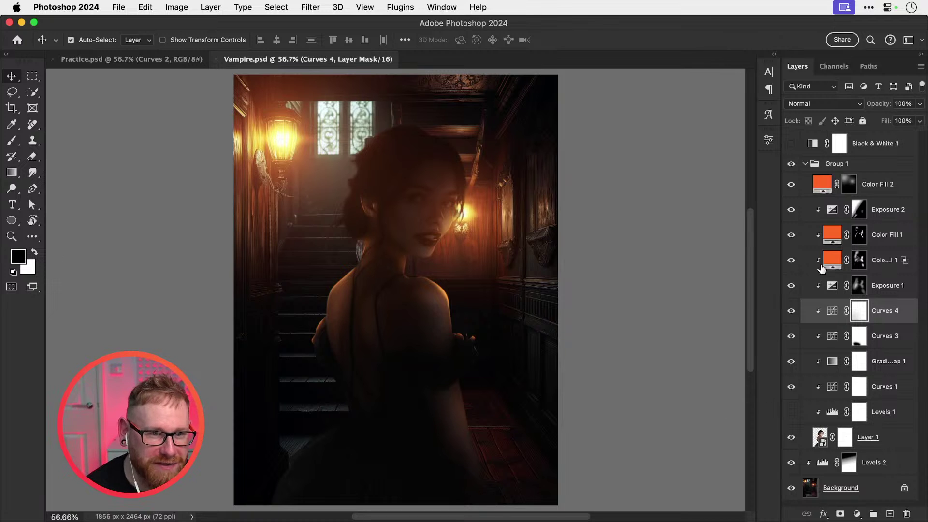
# Step: Compare the Practice.psd composite with the Vampire.psd version, ending on Vampire.psd
pyautogui.click(164, 63)
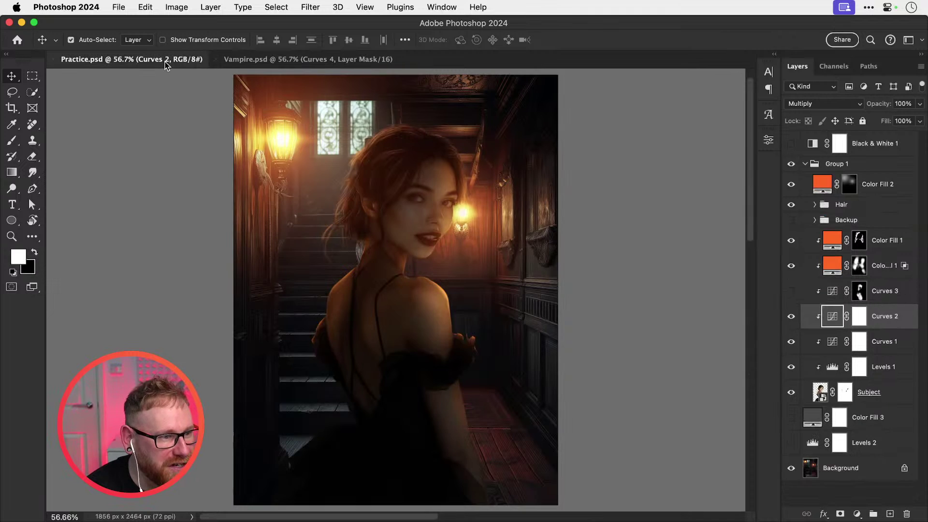
pyautogui.click(261, 60)
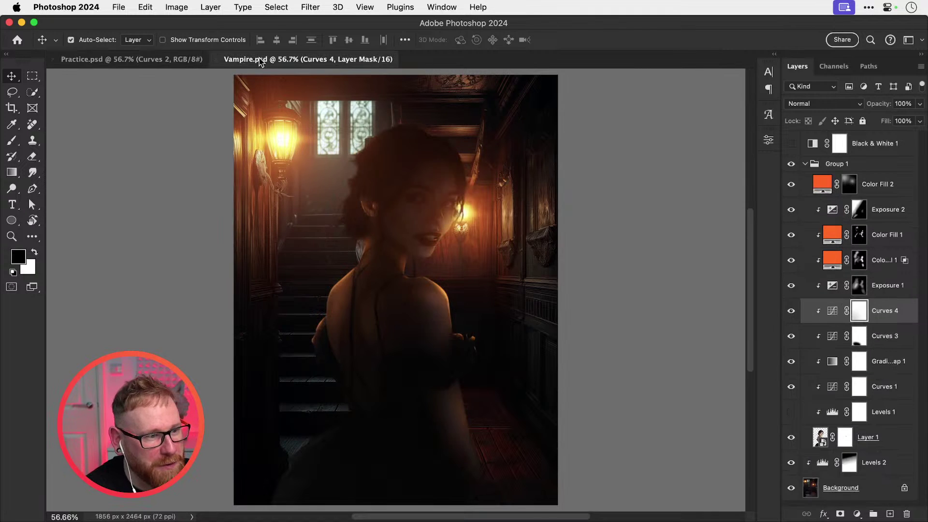
pyautogui.click(176, 61)
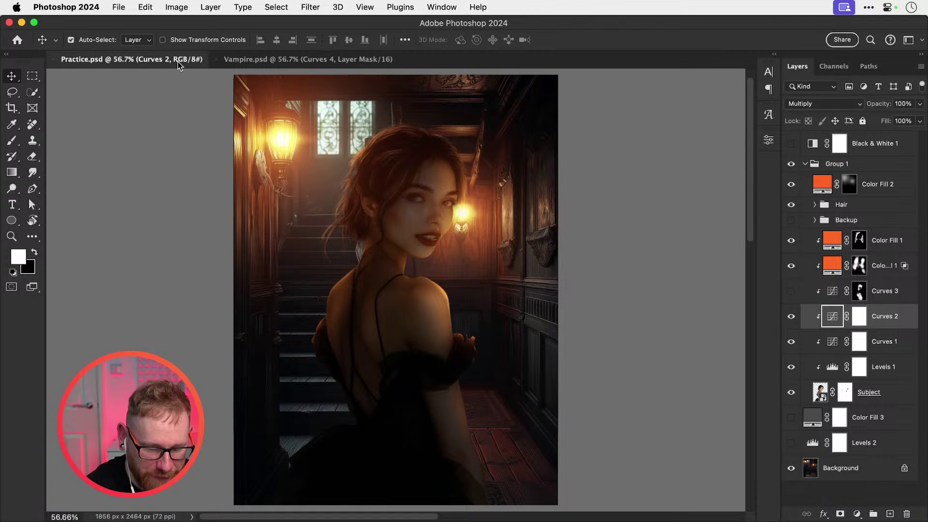
pyautogui.click(285, 59)
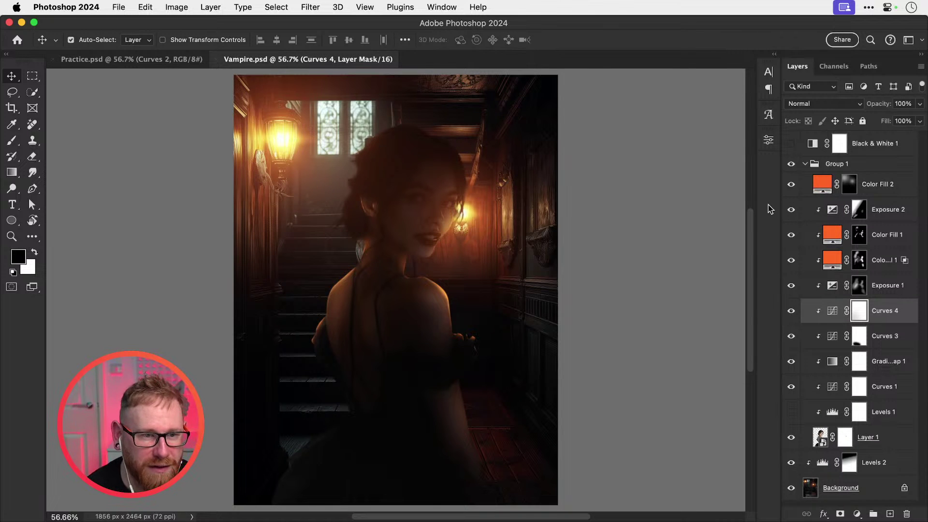
# Step: Hide the Vampire.psd layers from Color Fill 2 down to Levels 2, checking the background with and without Levels 2
pyautogui.moveTo(791, 185); pyautogui.dragTo(792, 465)
pyautogui.click(791, 464)
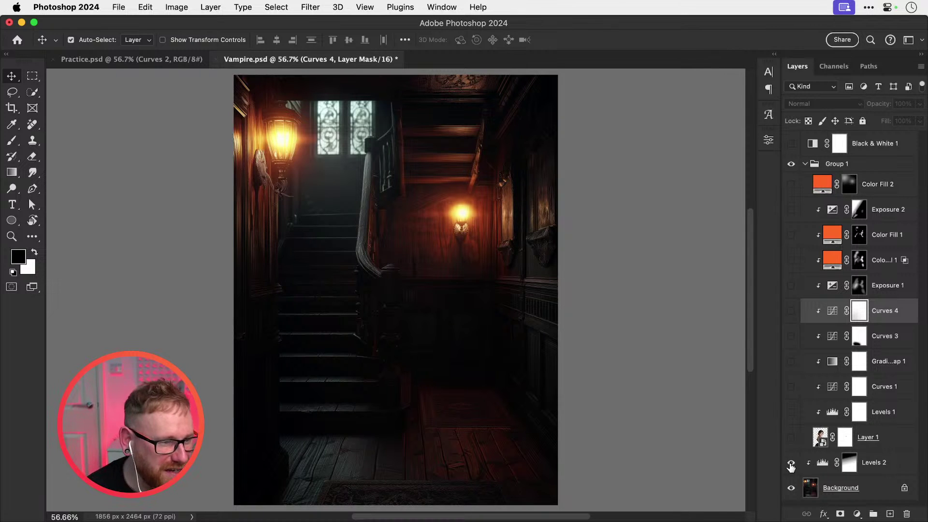
pyautogui.click(791, 464)
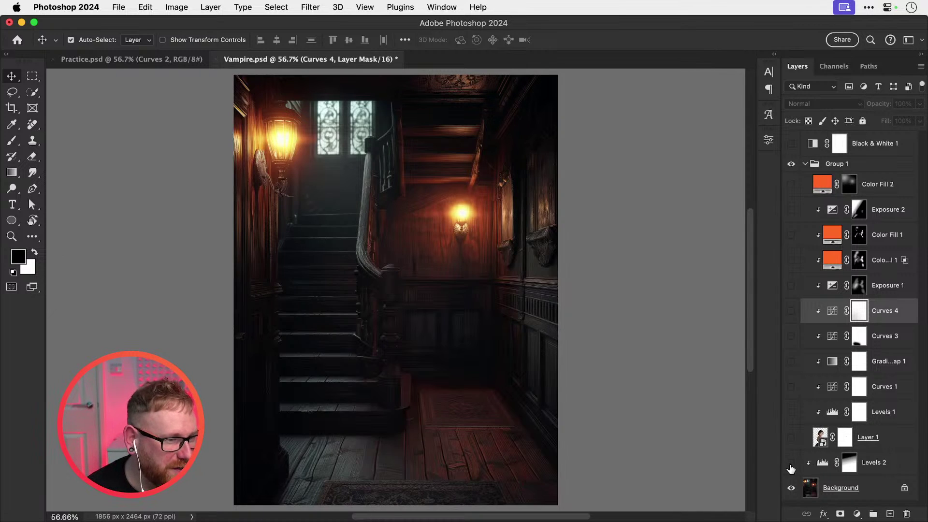
# Step: Reveal Layer 1, Levels 1 and Curves 1 one at a time, comparing the woman with Levels 1 off and on
pyautogui.click(791, 438)
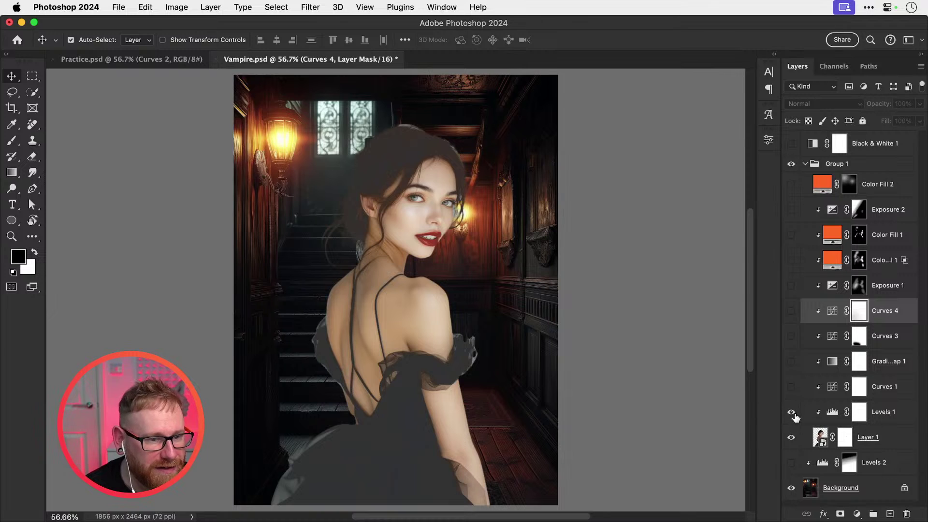
pyautogui.click(791, 412)
pyautogui.click(791, 387)
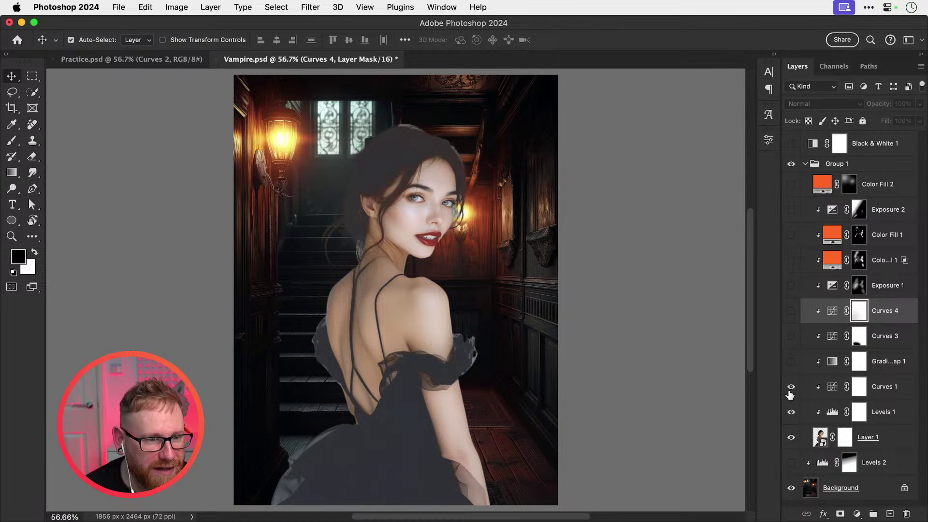
pyautogui.click(791, 411)
pyautogui.click(791, 412)
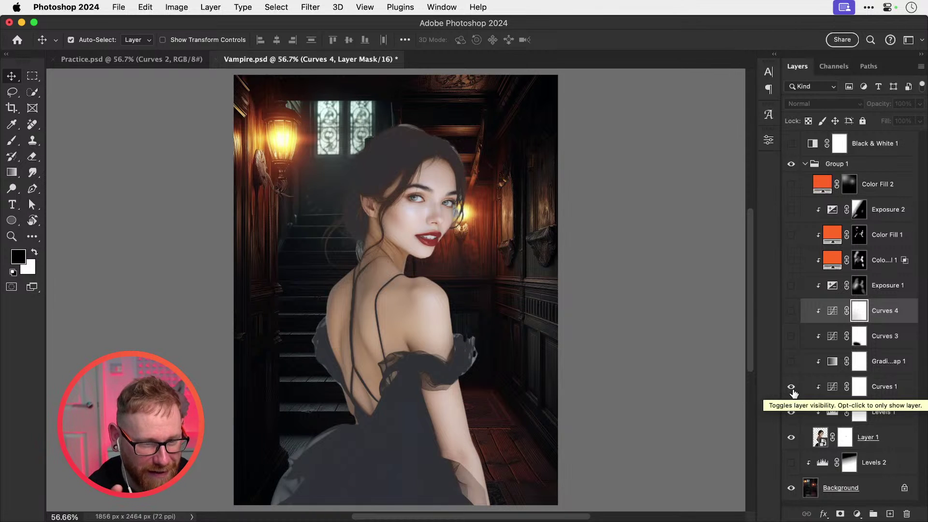
# Step: Reveal the gradient map, Curves 3 and Curves 4 in turn, comparing Curves 3 off and on
pyautogui.click(791, 363)
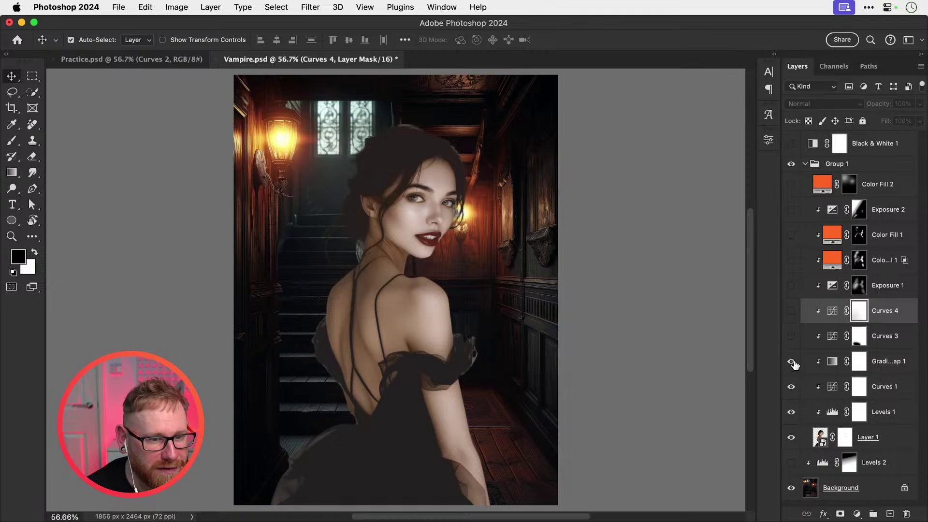
pyautogui.click(790, 339)
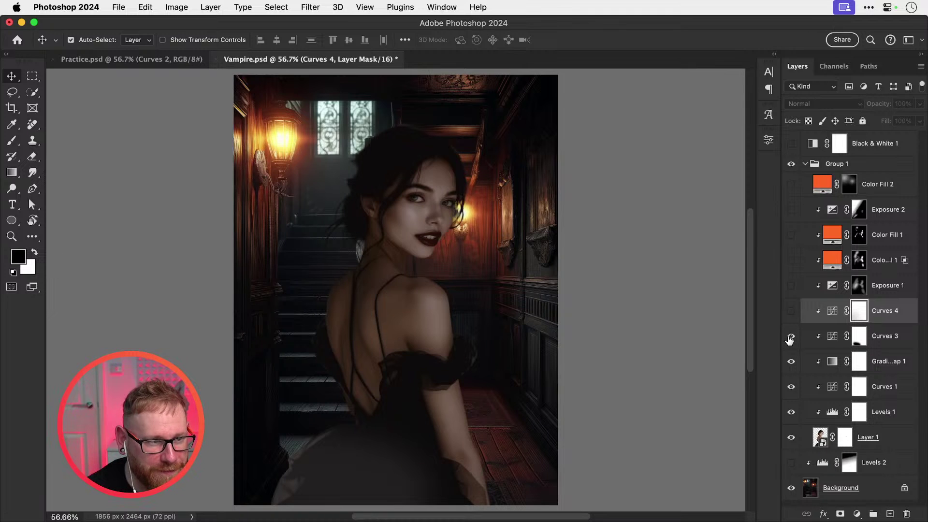
pyautogui.click(790, 339)
pyautogui.click(790, 339)
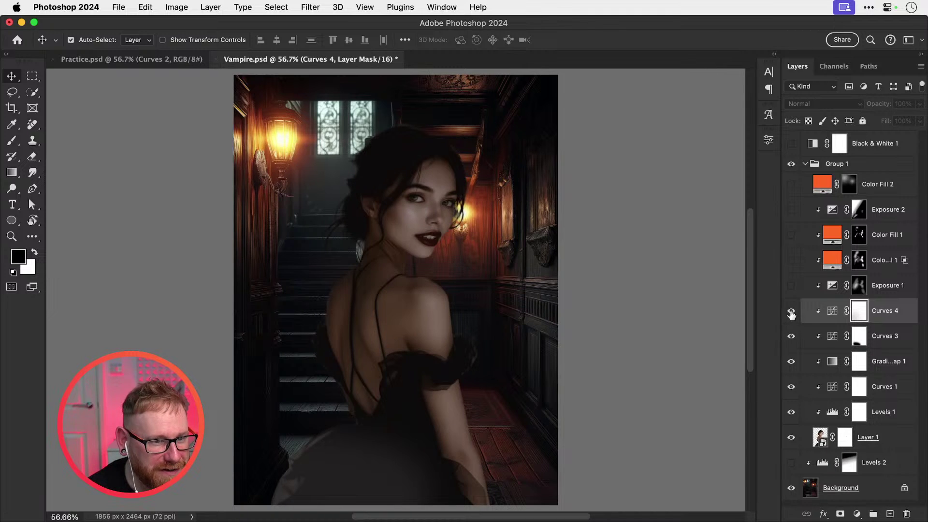
pyautogui.click(791, 312)
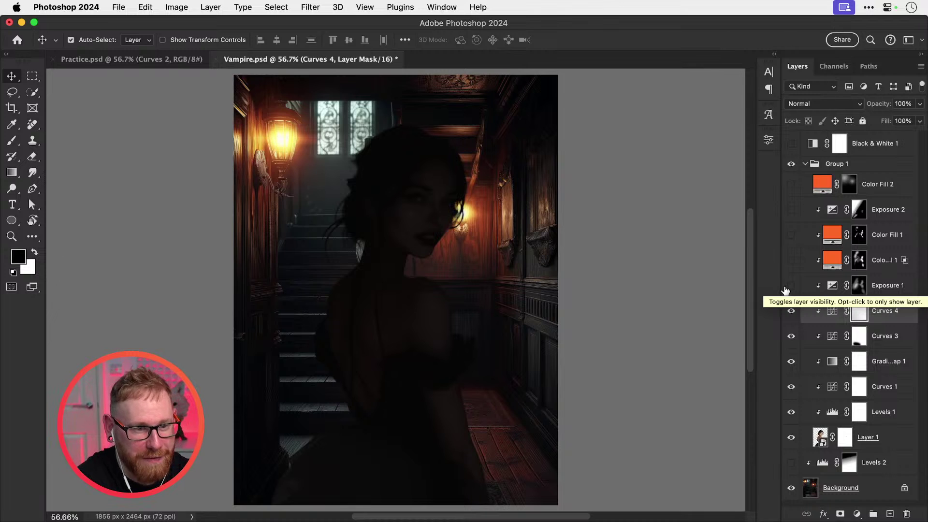
# Step: Reveal Exposure 1 and both Color Fill 1 layers, comparing the woman with Exposure 1 and Curves 4 off and on
pyautogui.click(791, 285)
pyautogui.click(791, 286)
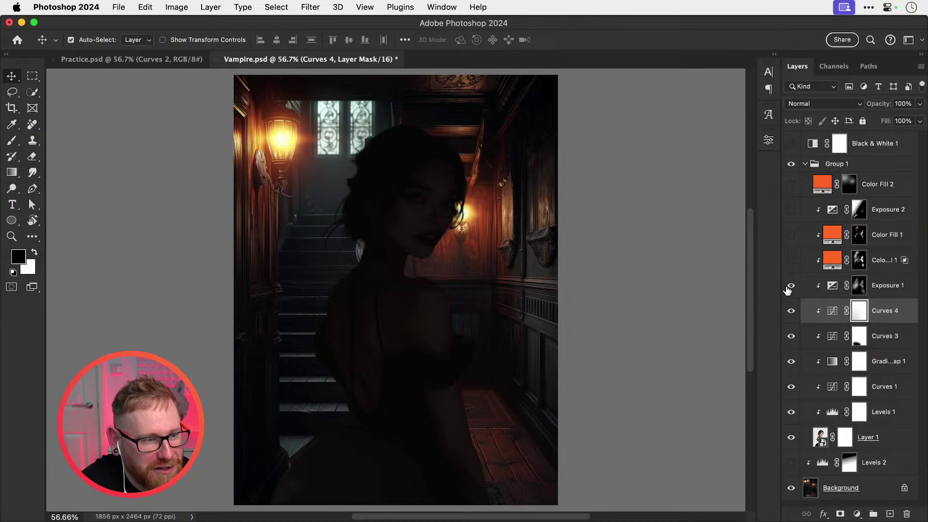
pyautogui.click(792, 287)
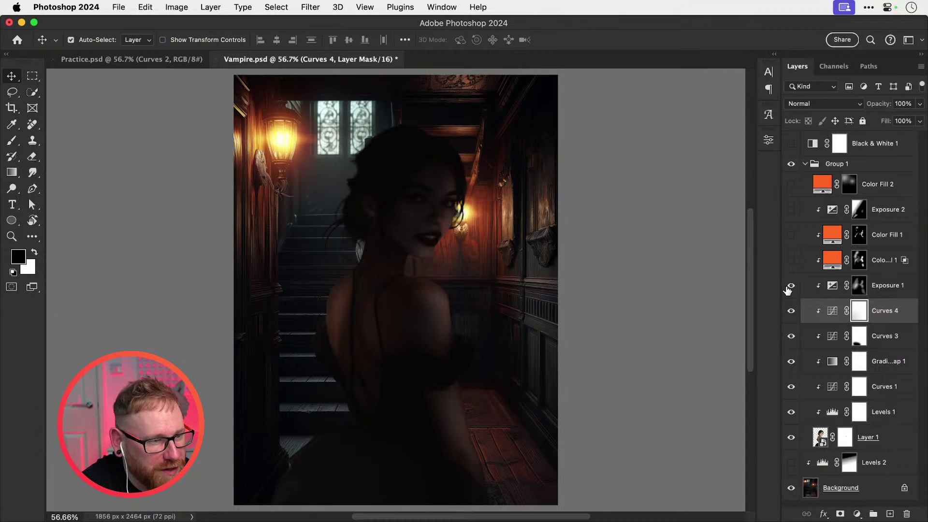
pyautogui.click(791, 261)
pyautogui.click(791, 235)
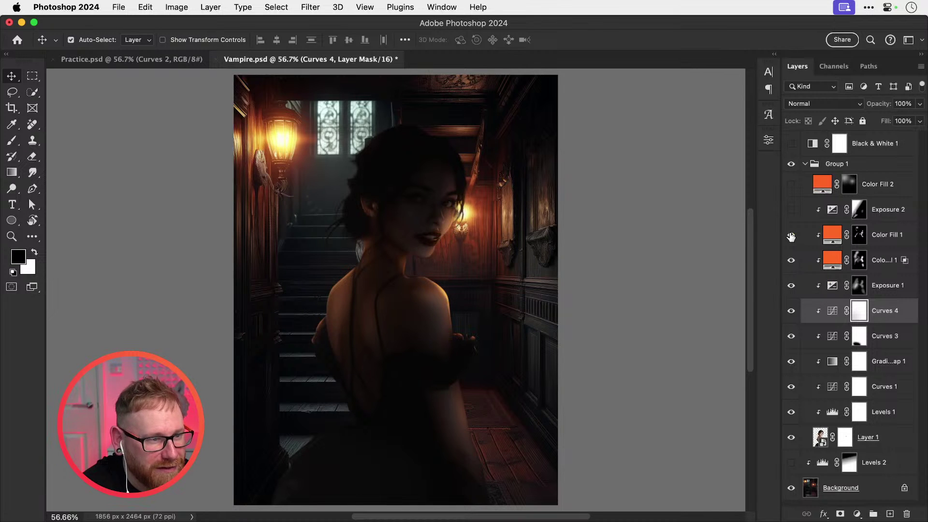
pyautogui.click(792, 314)
pyautogui.click(791, 314)
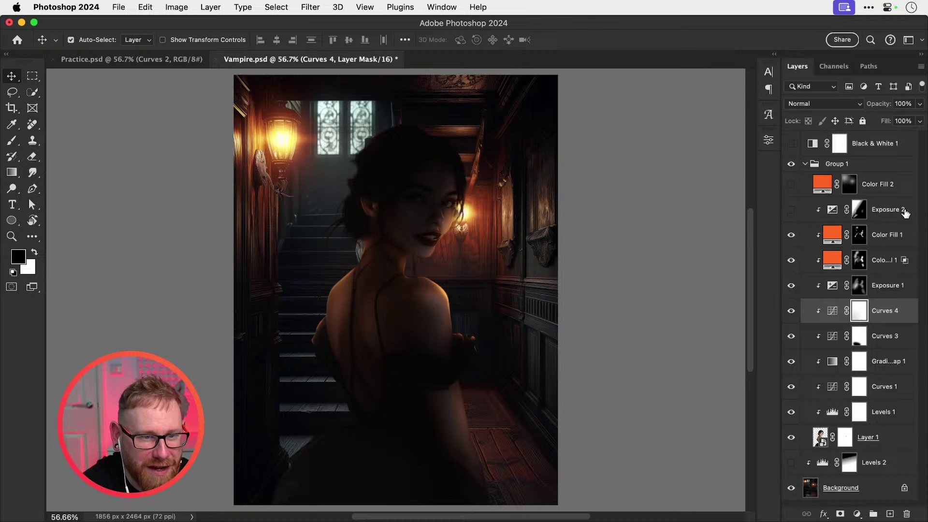
# Step: Reveal Exposure 2 and Color Fill 2, and hide every layer from Color Fill 2 down to Curves 4 to compare
pyautogui.click(790, 212)
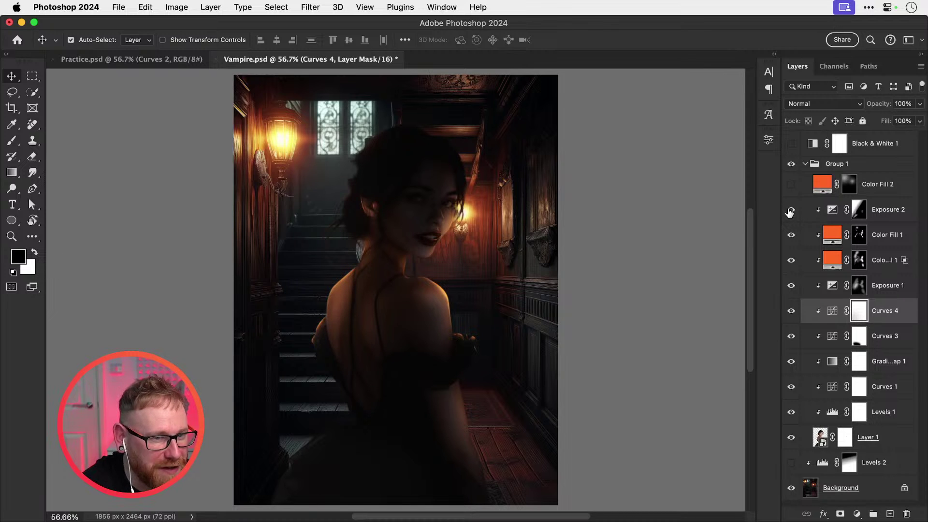
pyautogui.click(791, 184)
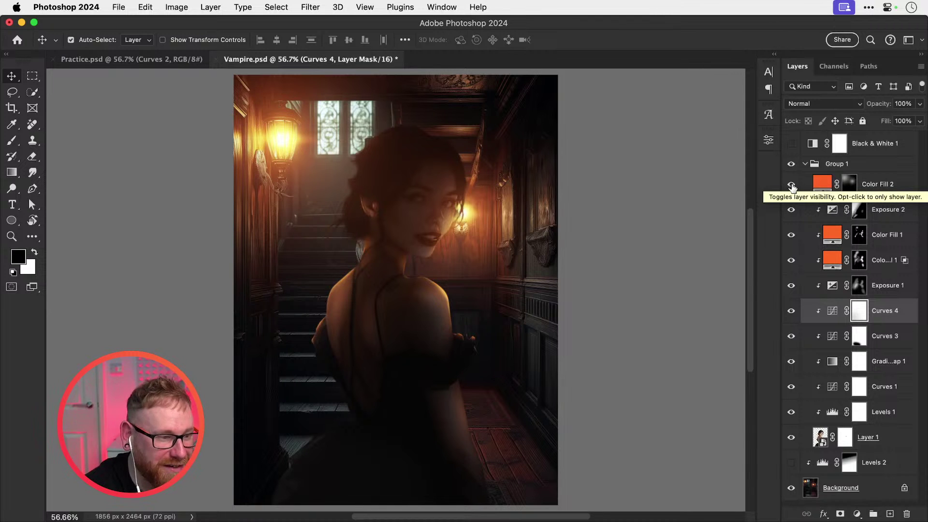
pyautogui.moveTo(791, 184); pyautogui.dragTo(792, 309)
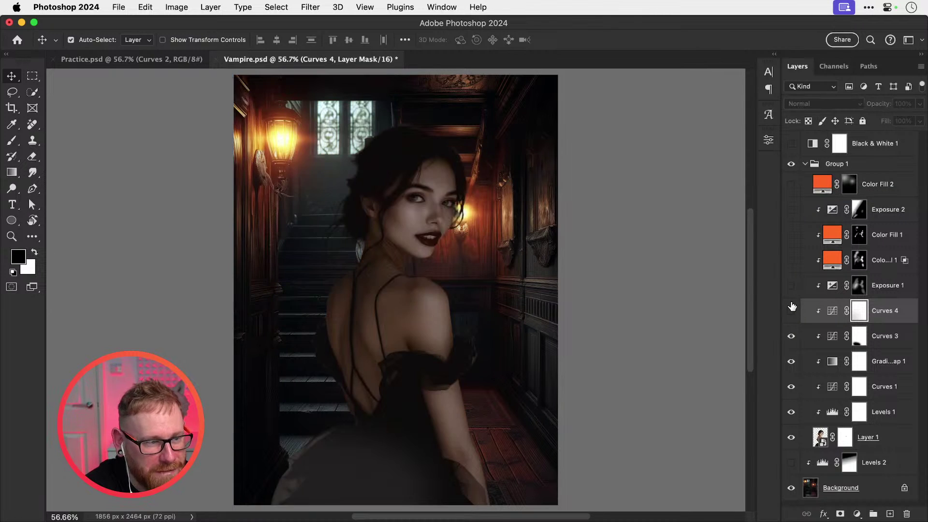
# Step: Compare the woman in Vampire.psd with Curves 3 and the gradient map off and on, and reveal Curves 4
pyautogui.click(792, 338)
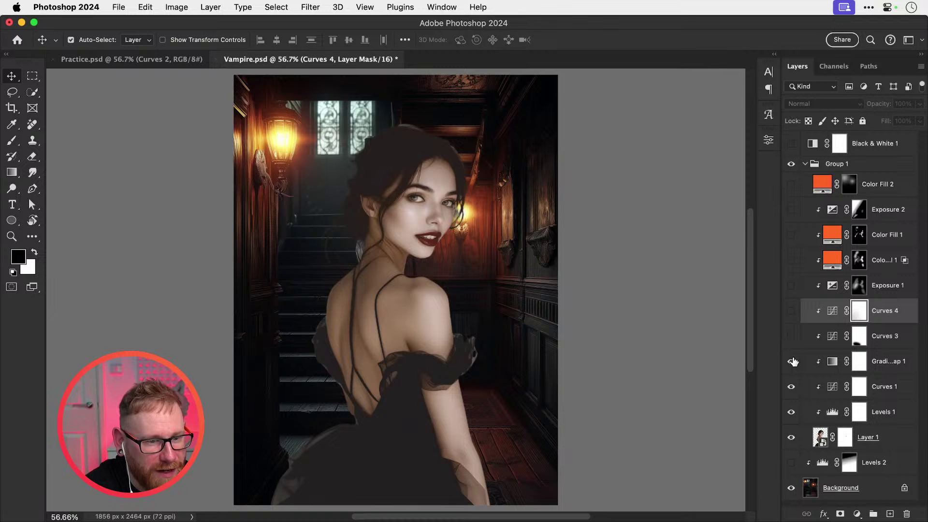
pyautogui.click(793, 362)
pyautogui.click(793, 360)
pyautogui.click(792, 337)
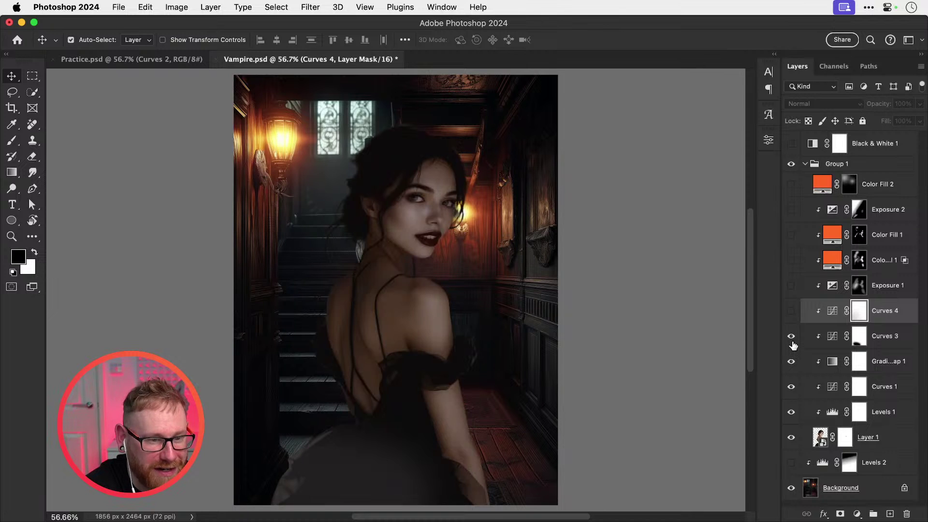
pyautogui.click(791, 318)
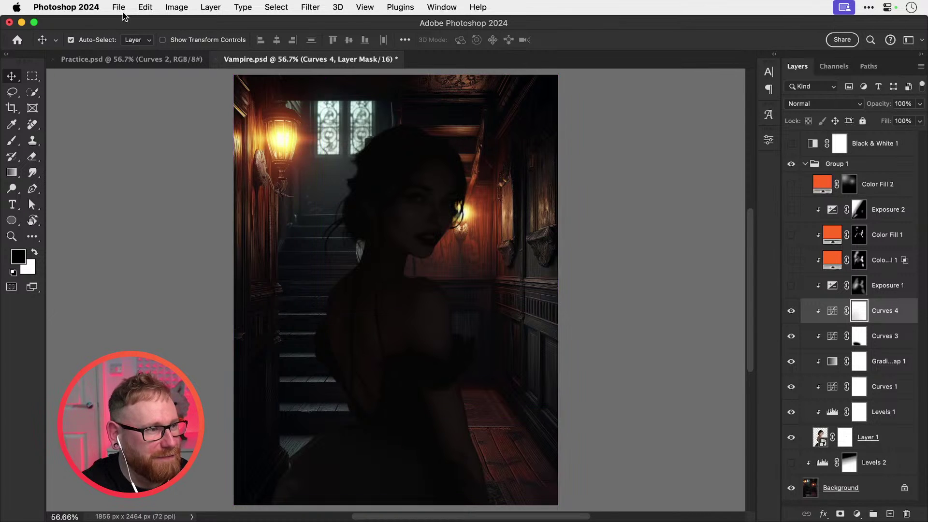
# Step: In Practice.psd, check the effect of the masked Curves 3 layer above Curves 2, then delete it and save the document
pyautogui.click(128, 62)
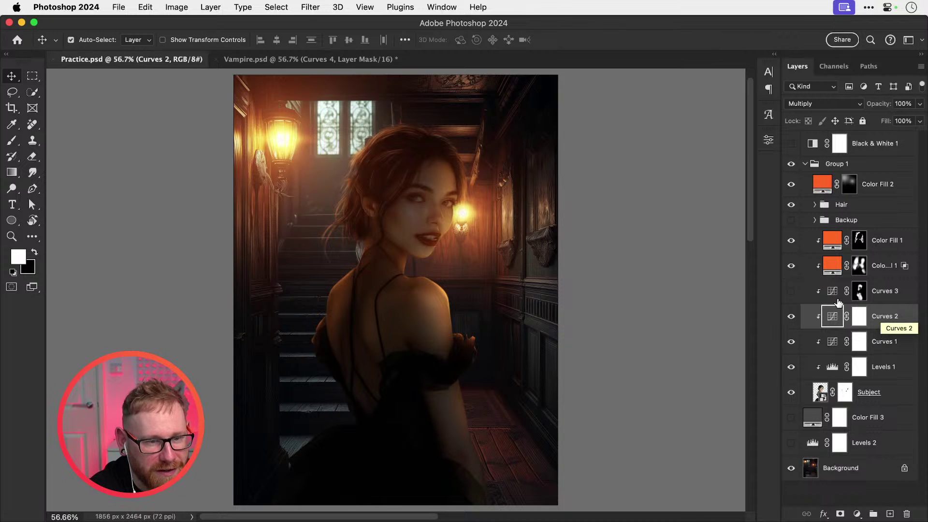
pyautogui.click(791, 292)
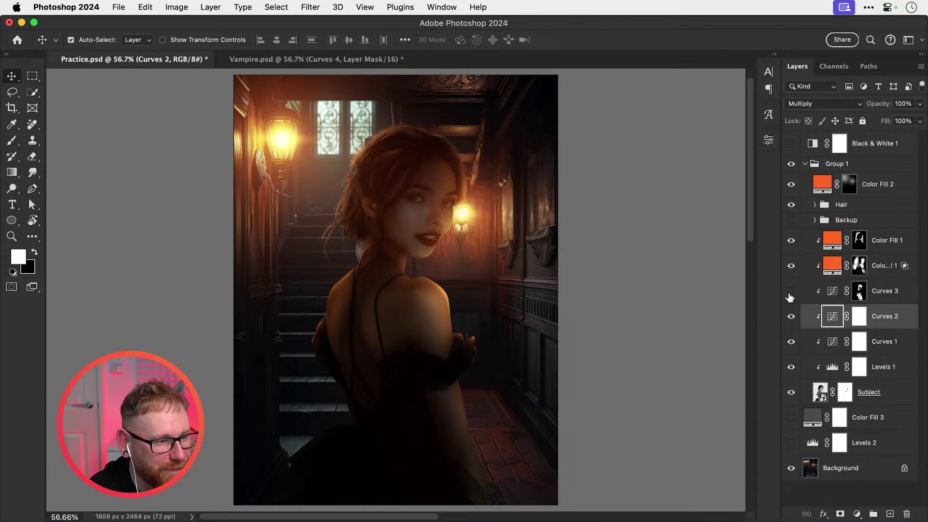
pyautogui.click(791, 291)
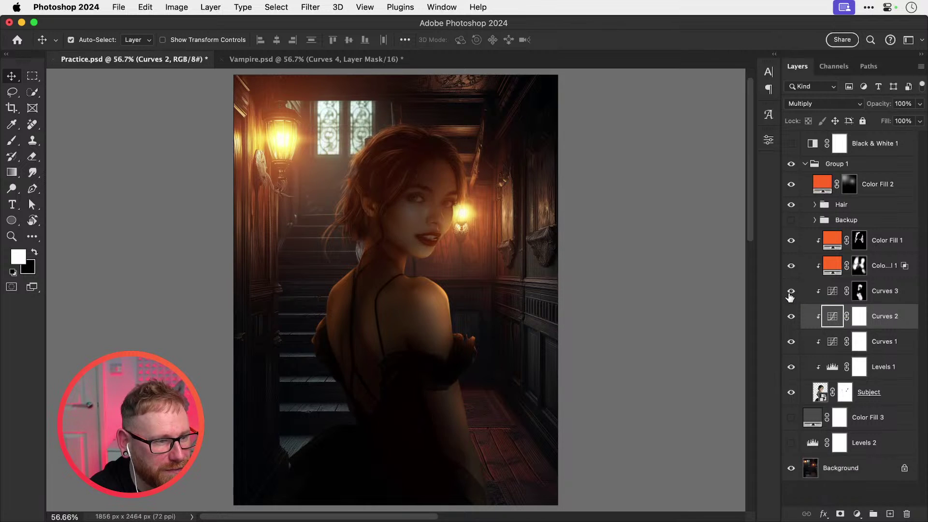
pyautogui.click(888, 296)
pyautogui.press('Delete')
pyautogui.press('Delete')
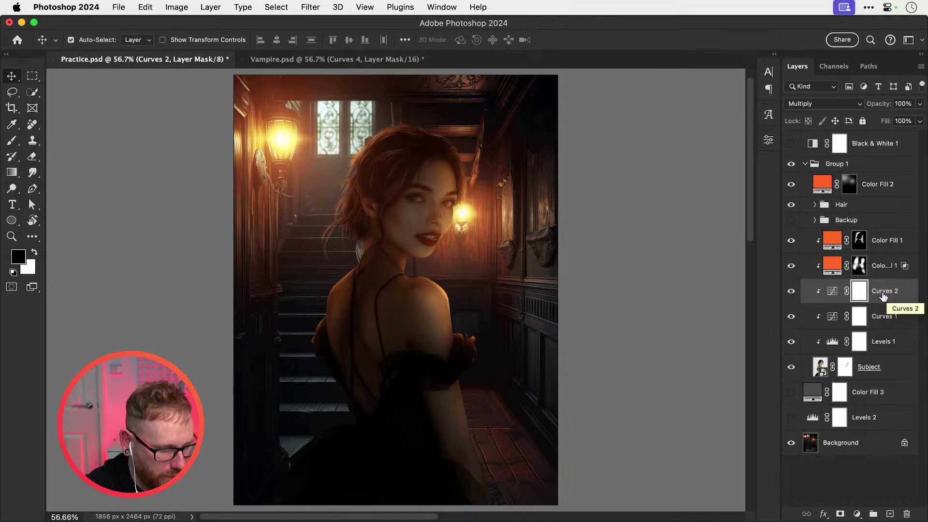
pyautogui.press('super+s')
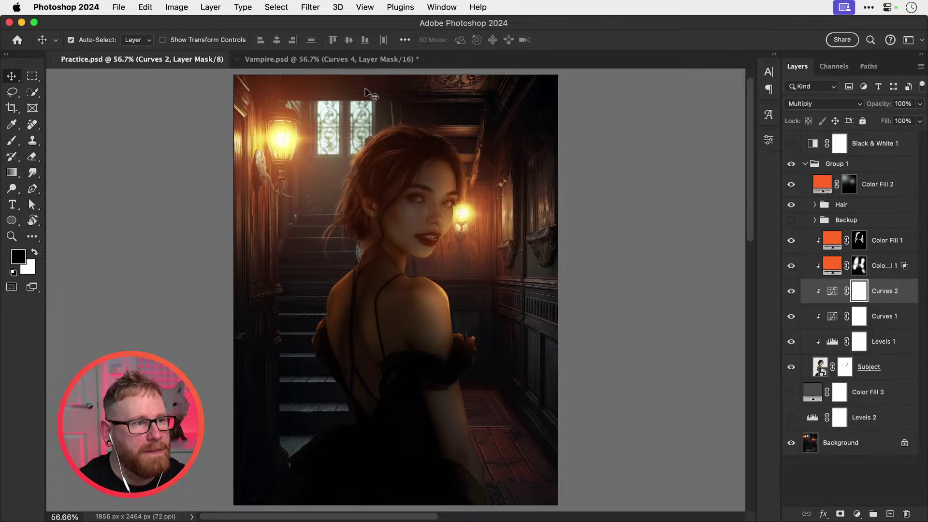
# Step: Return to the Vampire.psd comparison document and close it, leaving Practice.psd open
pyautogui.click(374, 60)
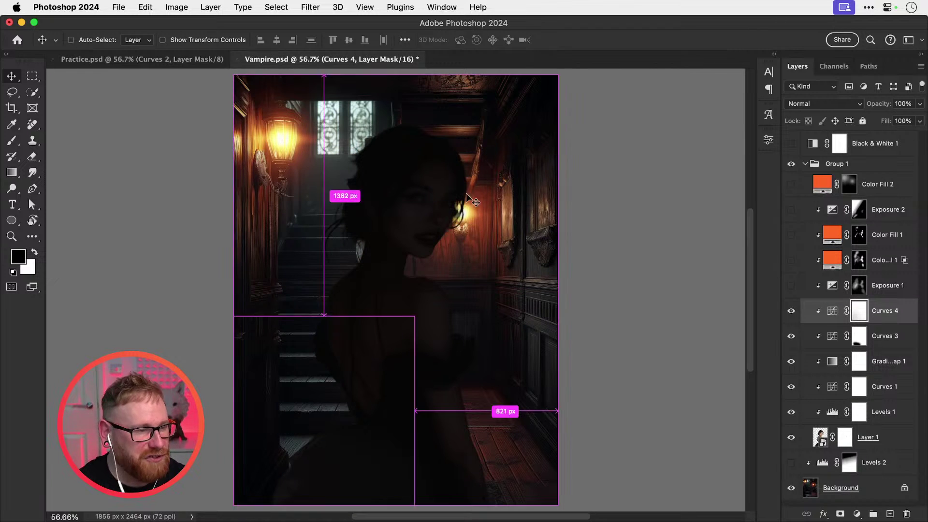
pyautogui.press('super+w')
pyautogui.click(468, 231)
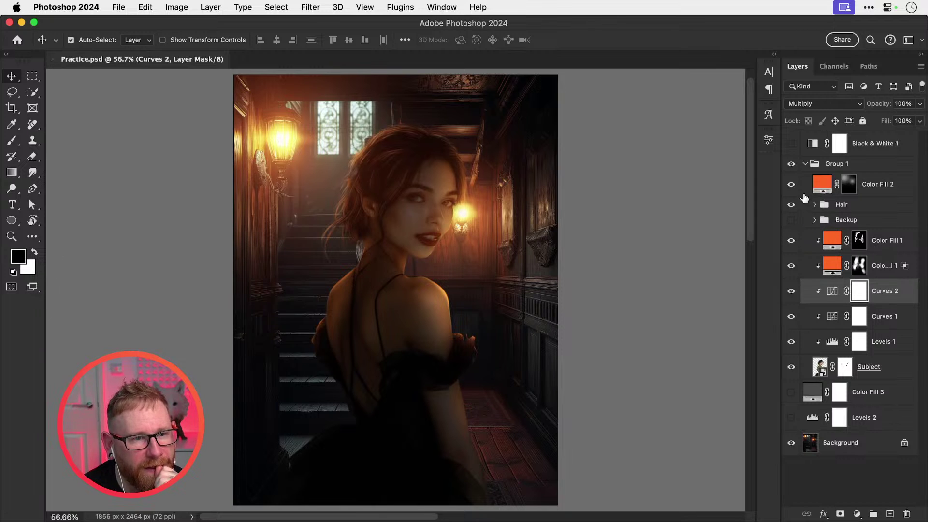
# Step: Compare the whole scene with the orange Color Fill 2 glow off and on
pyautogui.click(792, 185)
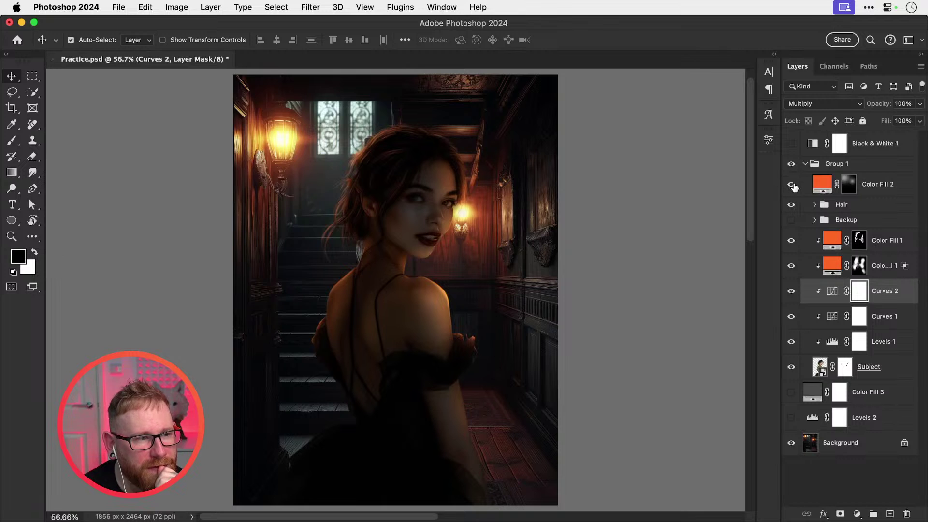
pyautogui.click(792, 186)
pyautogui.click(794, 186)
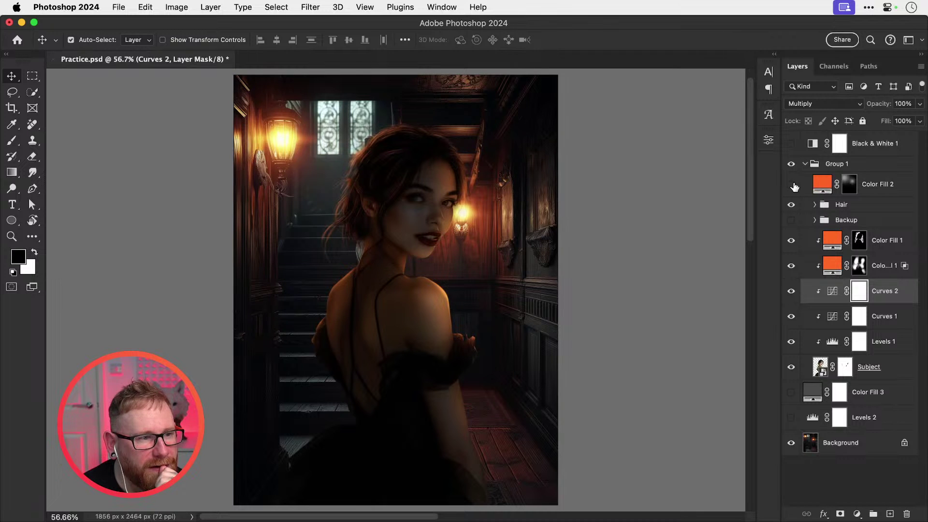
pyautogui.click(793, 185)
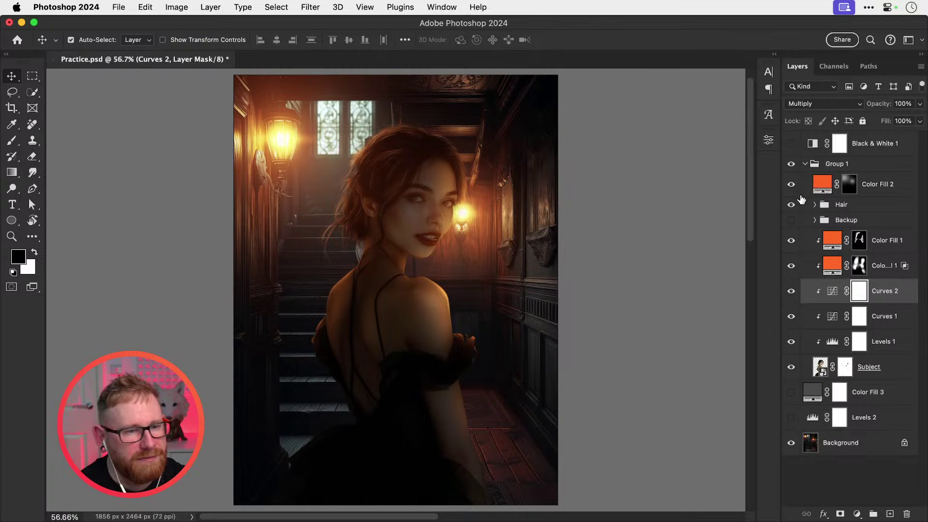
pyautogui.click(790, 187)
pyautogui.click(791, 187)
# Step: Compare the woman's face and hair at 100% with Color Fill 2 off and on, leaving Color Fill 2 hidden
pyautogui.press('z')
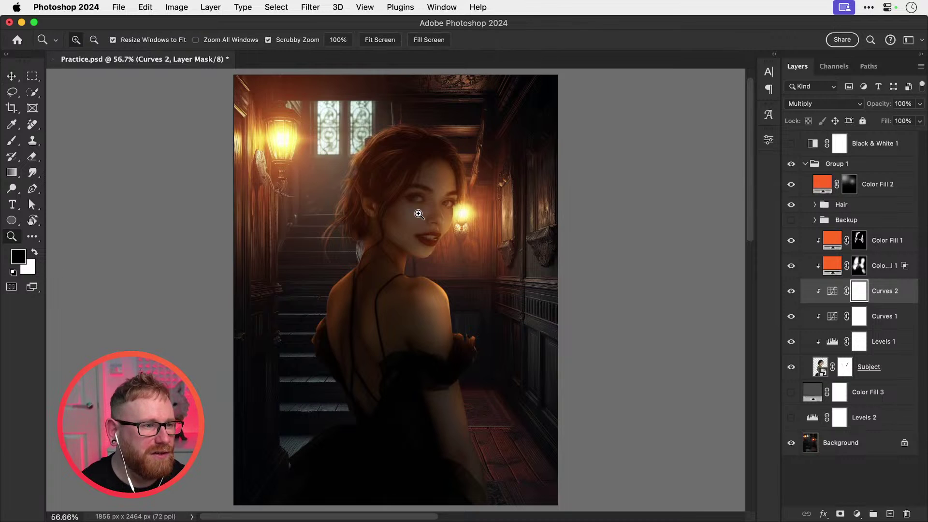
pyautogui.click(410, 217)
pyautogui.click(412, 221)
pyautogui.press('v')
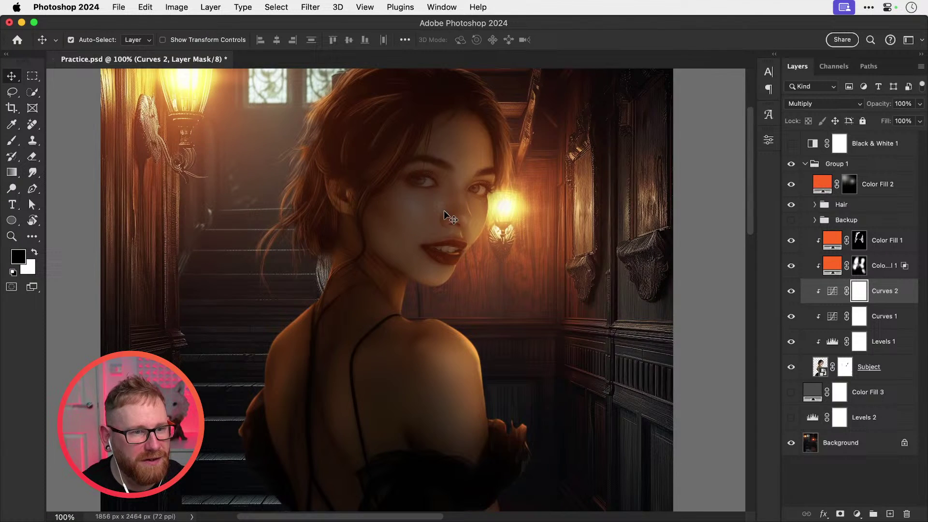
pyautogui.click(791, 186)
pyautogui.moveTo(463, 267); pyautogui.dragTo(480, 320)
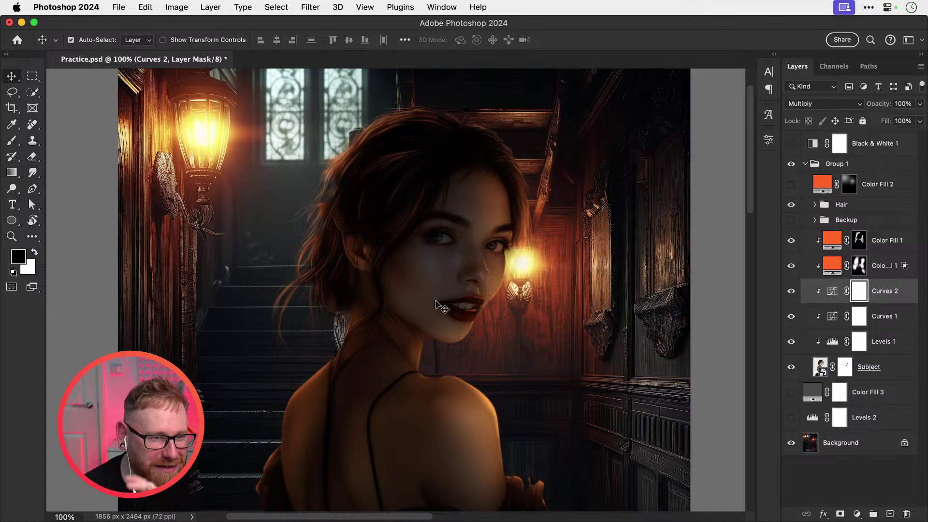
pyautogui.click(791, 185)
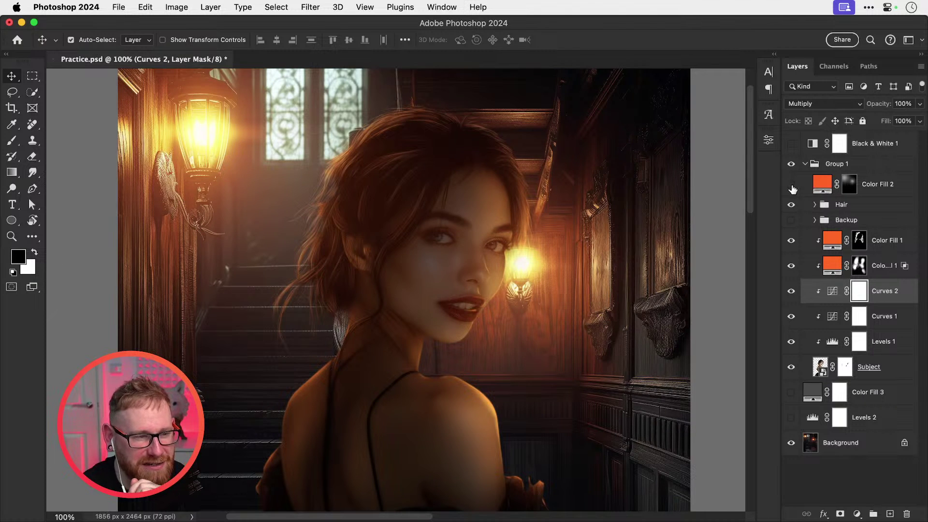
pyautogui.click(792, 186)
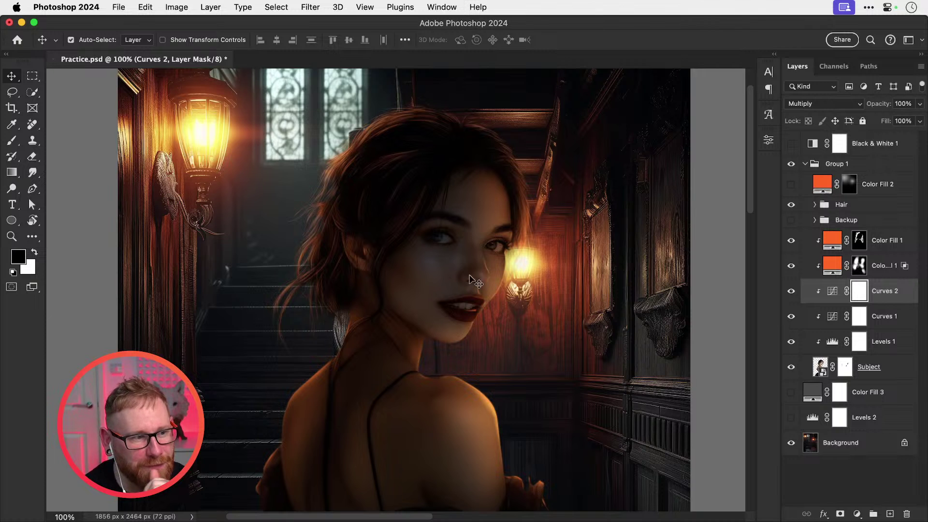
# Step: Compare the woman with Curves 2 off and on, and preview Linear Burn on it while keeping the Multiply blend mode
pyautogui.click(792, 292)
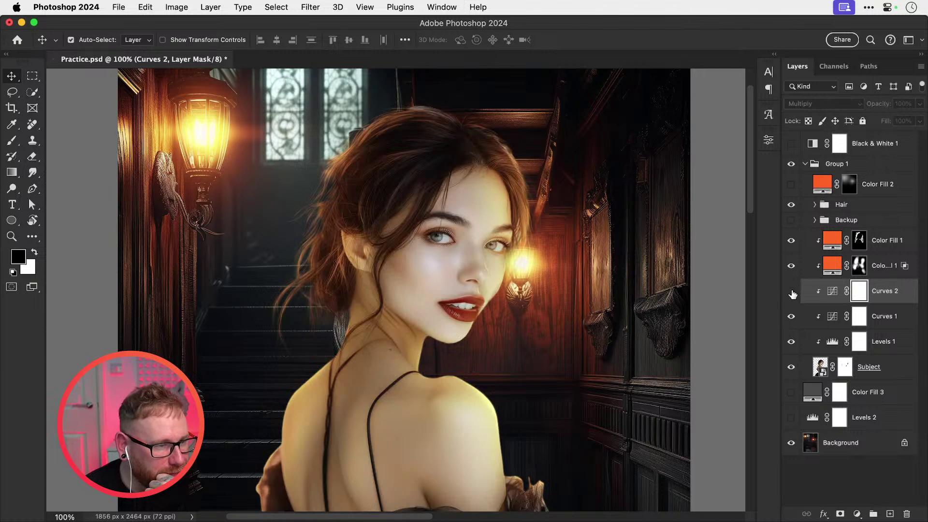
pyautogui.click(792, 292)
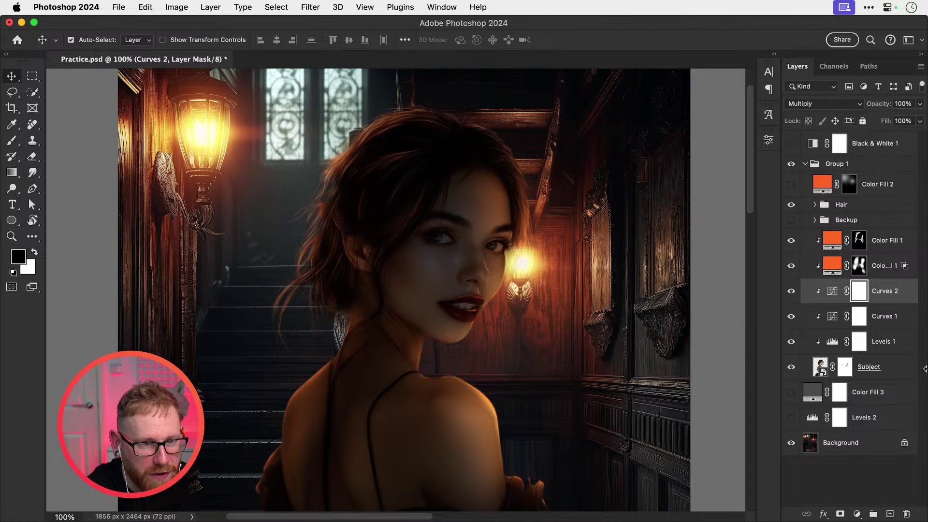
pyautogui.click(882, 290)
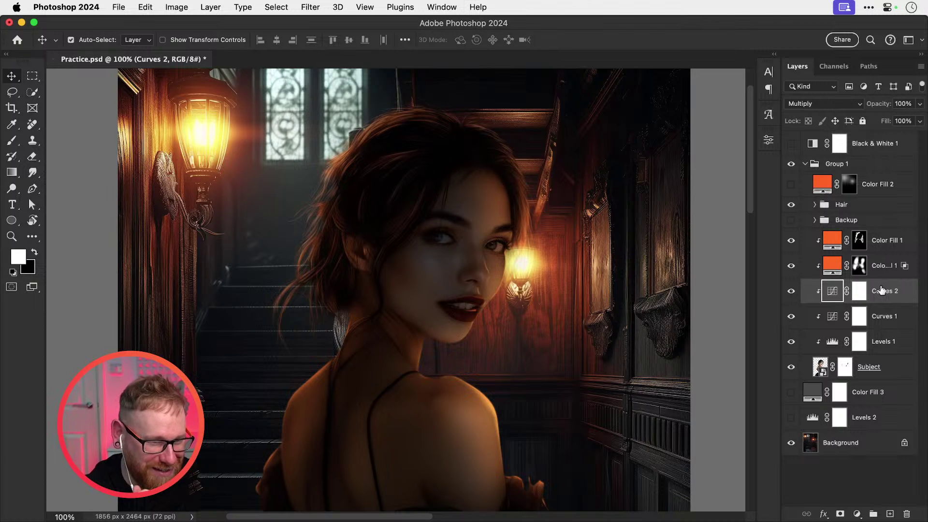
pyautogui.click(791, 291)
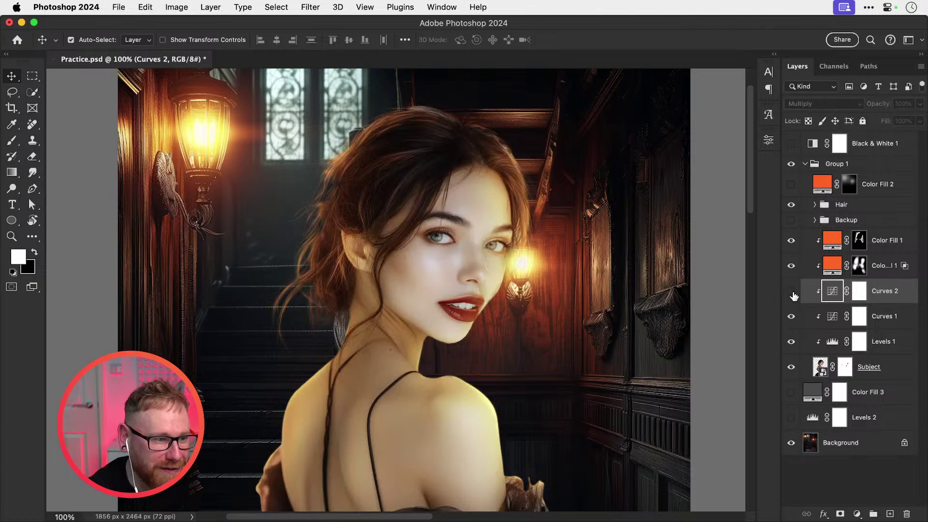
pyautogui.click(792, 292)
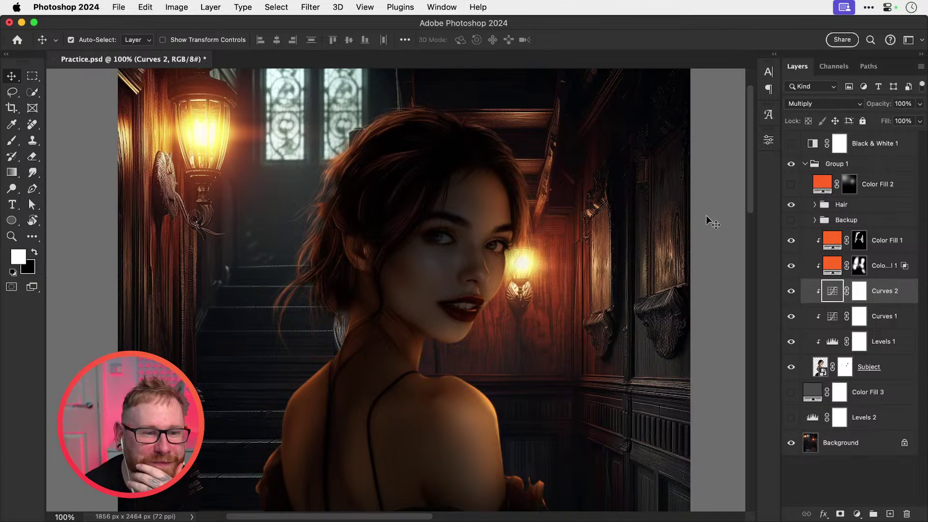
pyautogui.click(824, 106)
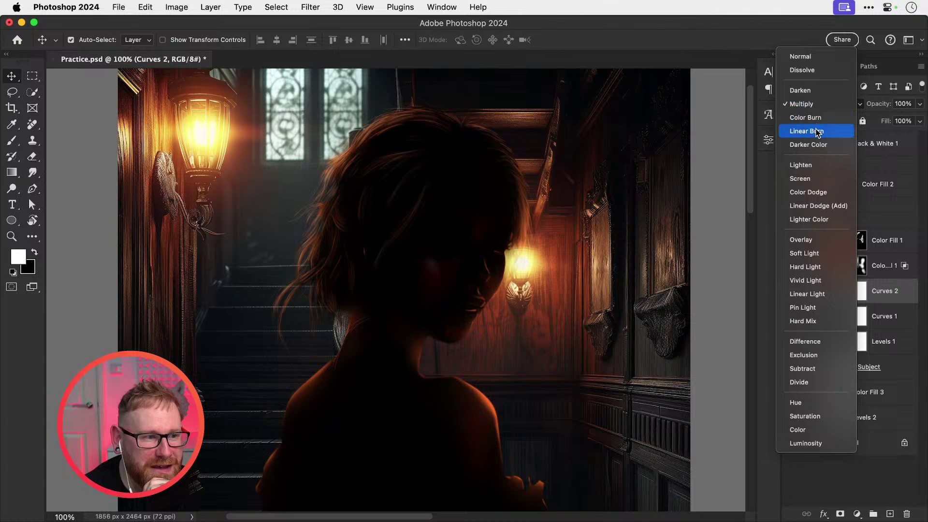
pyautogui.click(817, 107)
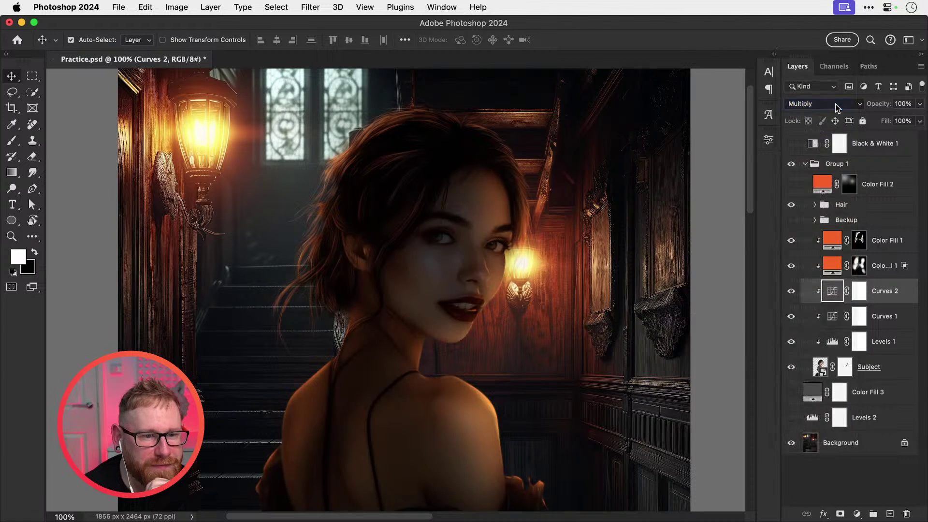
# Step: Open the blending options of Curves 2 and try the Gray Blend If shadow and highlight sliders for the current and underlying layers
pyautogui.rightClick(887, 292)
pyautogui.click(847, 298)
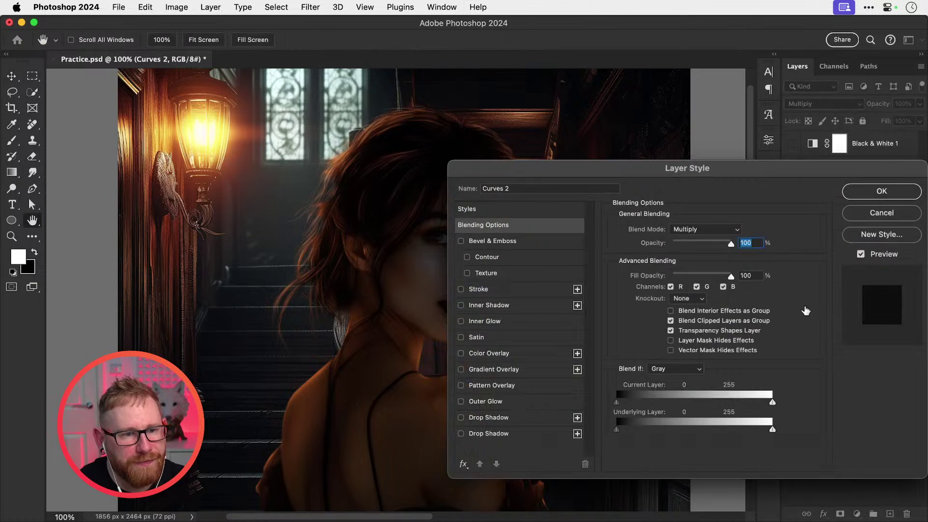
pyautogui.moveTo(619, 429); pyautogui.dragTo(640, 402)
pyautogui.moveTo(617, 169); pyautogui.dragTo(728, 119)
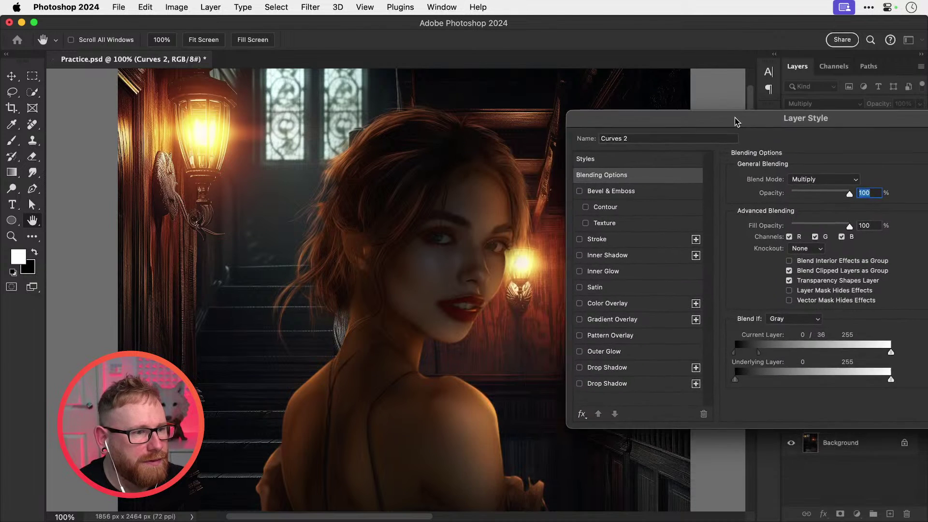
pyautogui.moveTo(752, 351); pyautogui.dragTo(721, 358)
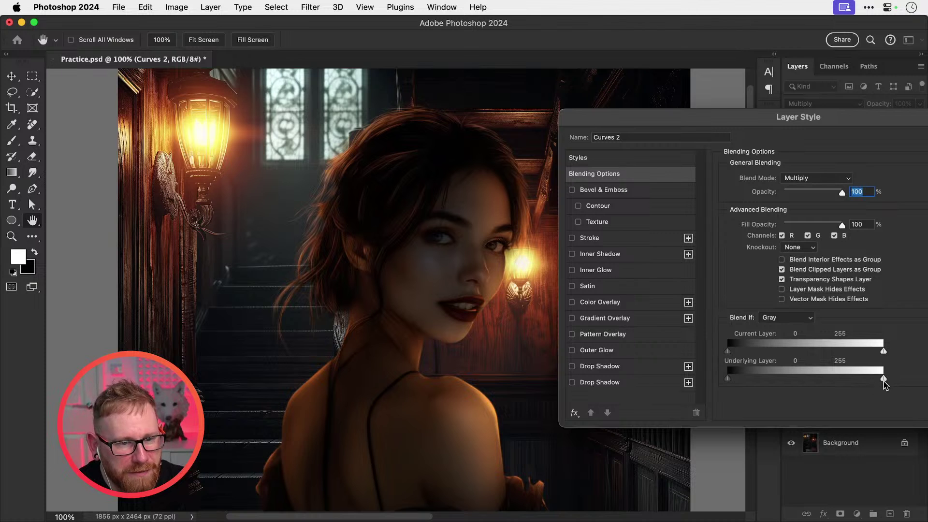
pyautogui.moveTo(882, 379); pyautogui.dragTo(878, 352)
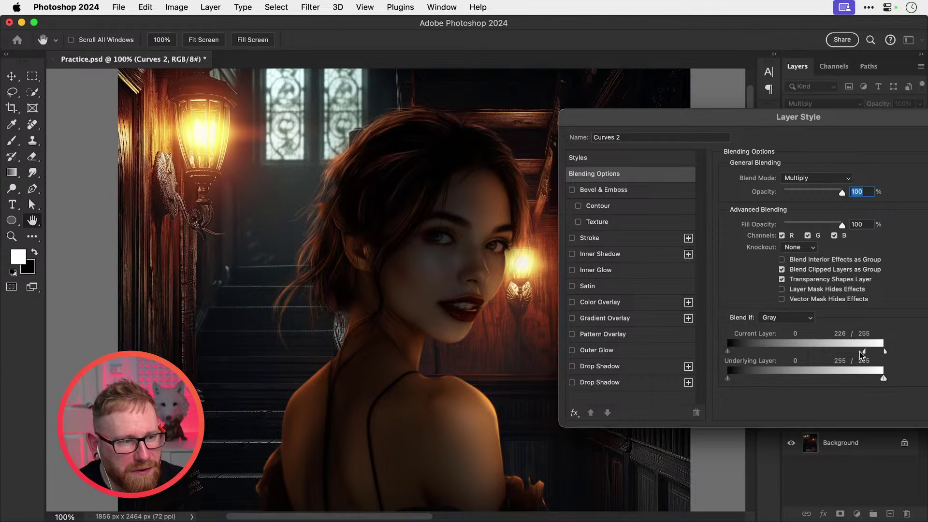
# Step: Switch the Blend If channel of Curves 2 to Red and try its shadow and highlight sliders, undoing each adjustment
pyautogui.click(804, 319)
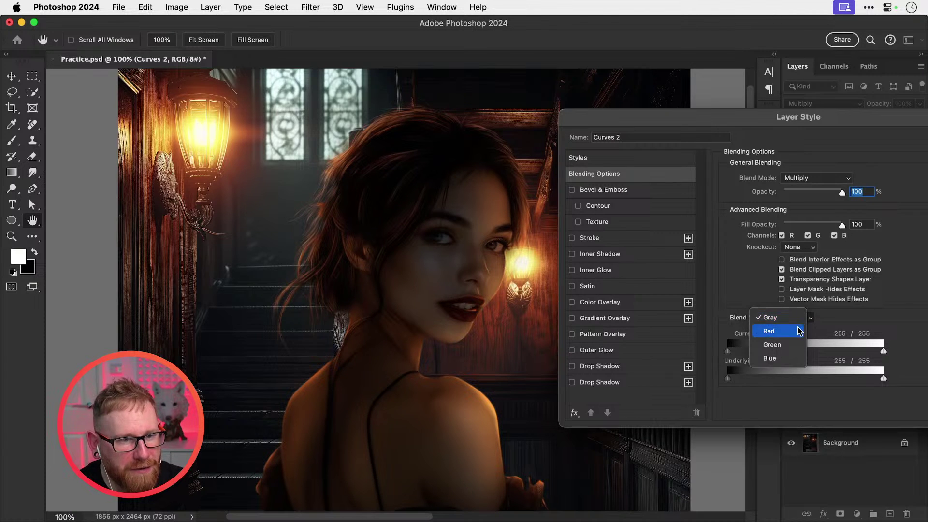
pyautogui.click(768, 331)
pyautogui.moveTo(728, 379); pyautogui.dragTo(757, 351)
pyautogui.press('super+z')
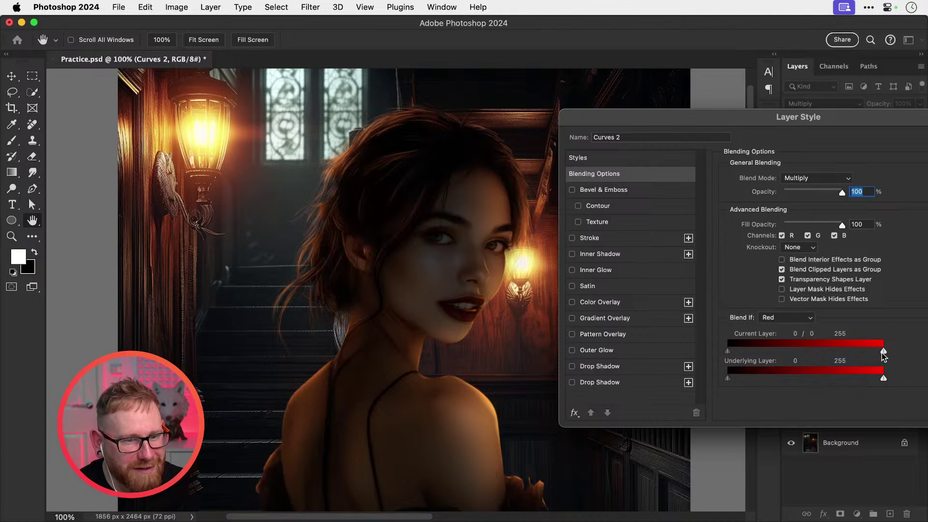
pyautogui.moveTo(884, 352); pyautogui.dragTo(774, 351)
pyautogui.press('super+z')
pyautogui.moveTo(884, 379); pyautogui.dragTo(838, 374)
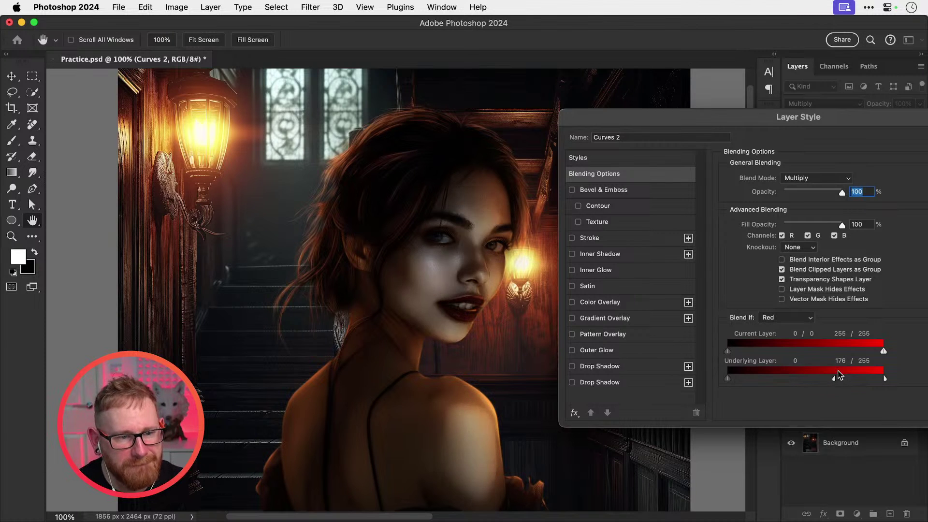
pyautogui.press('super+z')
# Step: Split the underlying layer's Red shadow slider to 0 / 33 for Curves 2, checking the dark dress and back
pyautogui.moveTo(473, 397); pyautogui.dragTo(458, 256)
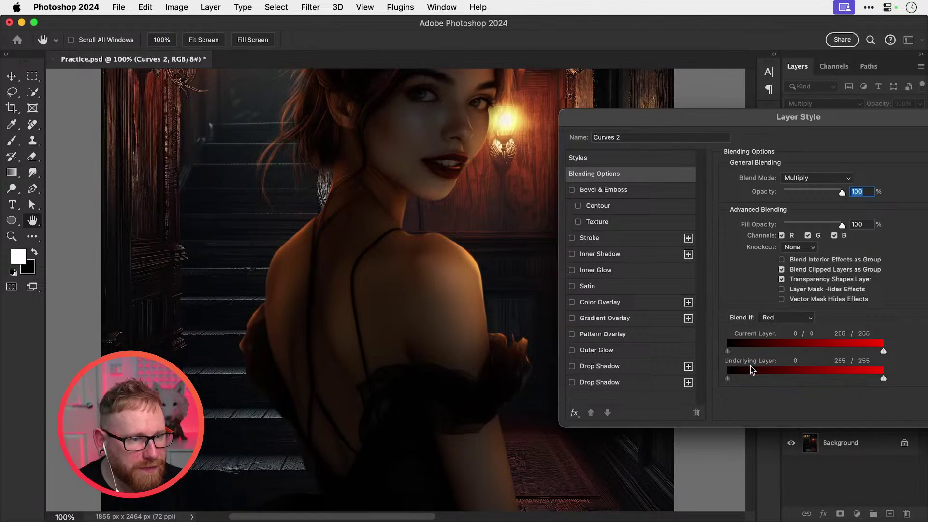
pyautogui.moveTo(728, 379); pyautogui.dragTo(751, 374)
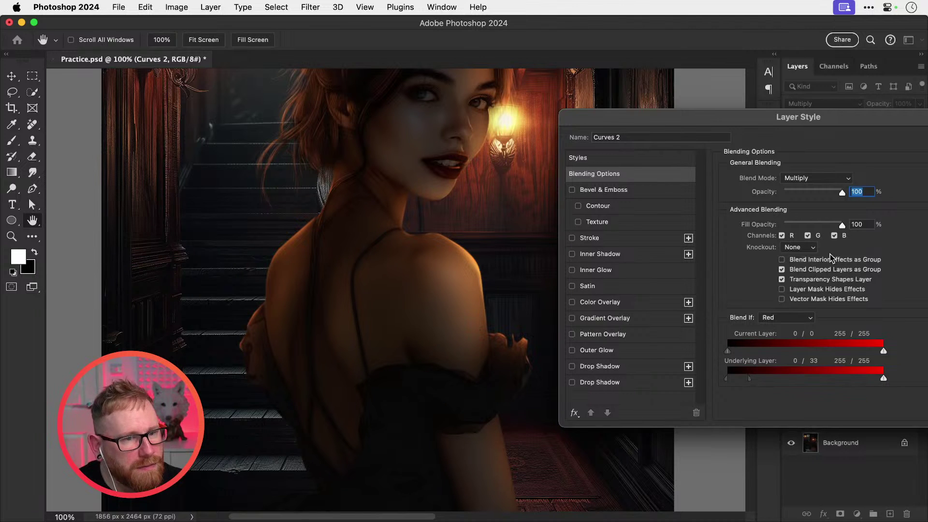
pyautogui.moveTo(842, 128); pyautogui.dragTo(760, 117)
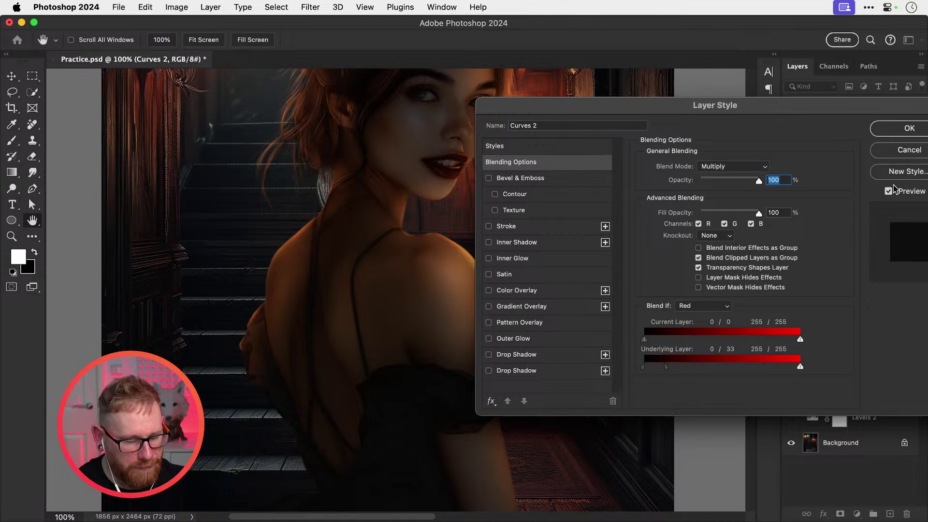
# Step: Compare the whole figure with the Curves 2 blending options previewed off and on, and cancel the blending changes
pyautogui.press('super+minus')
pyautogui.click(902, 194)
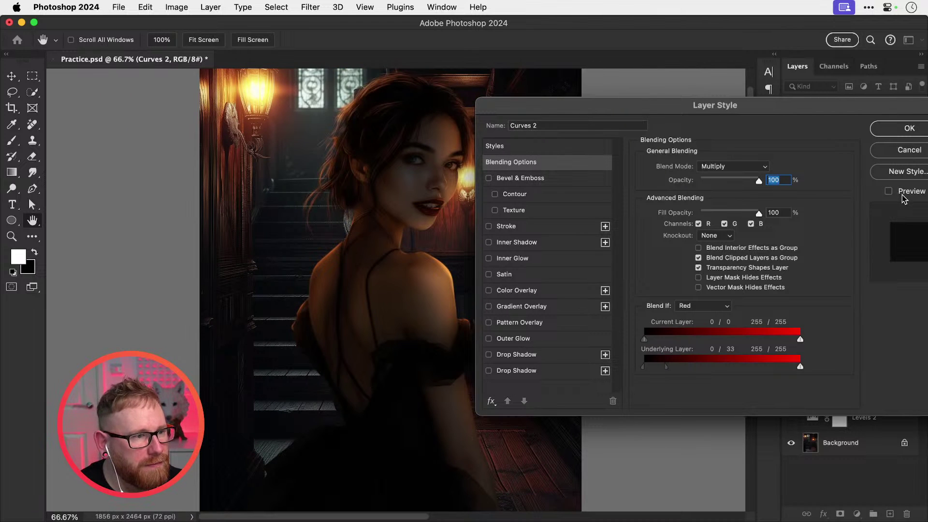
pyautogui.click(902, 194)
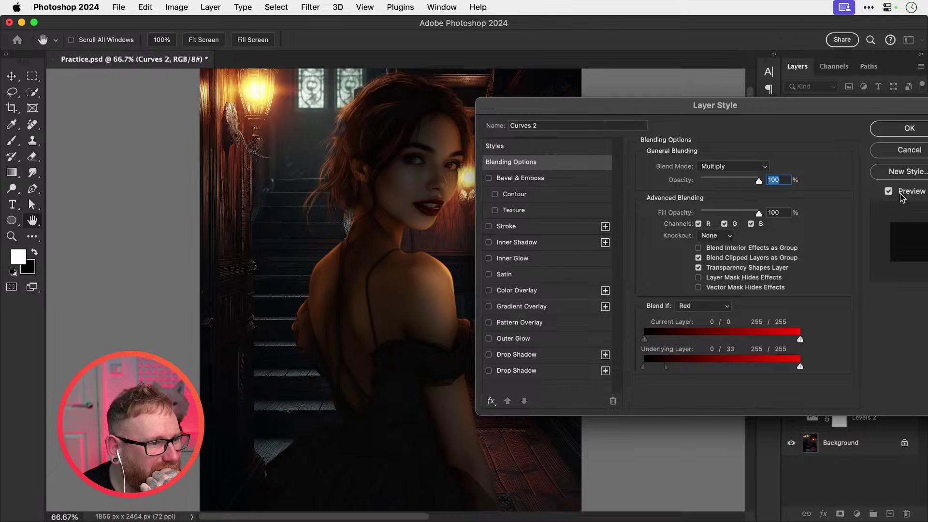
pyautogui.click(906, 154)
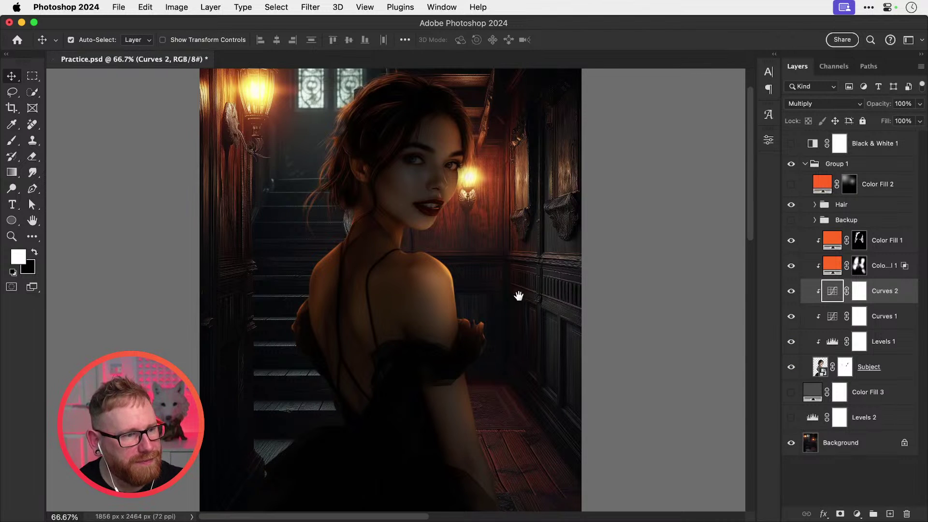
# Step: Compare the woman against the full staircase scene with Curves 2 hidden and shown
pyautogui.moveTo(519, 294); pyautogui.dragTo(534, 352)
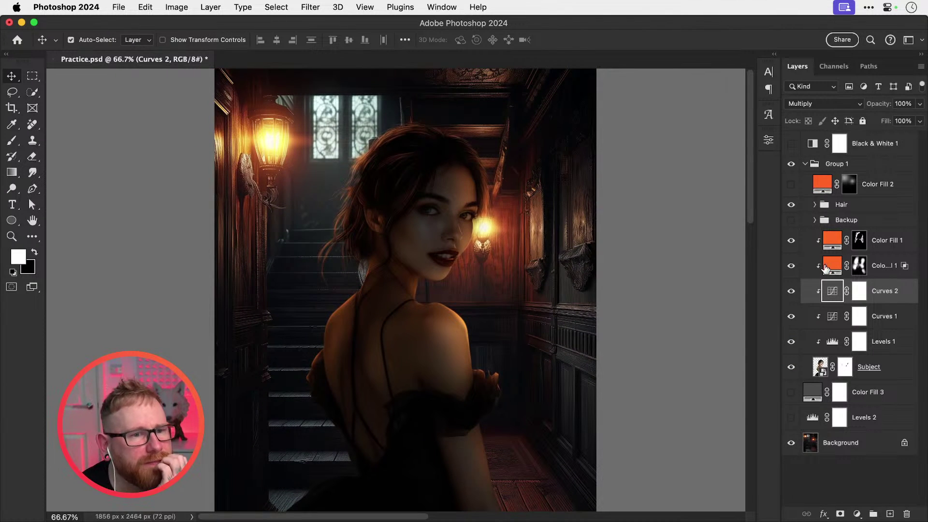
pyautogui.click(793, 293)
pyautogui.click(793, 294)
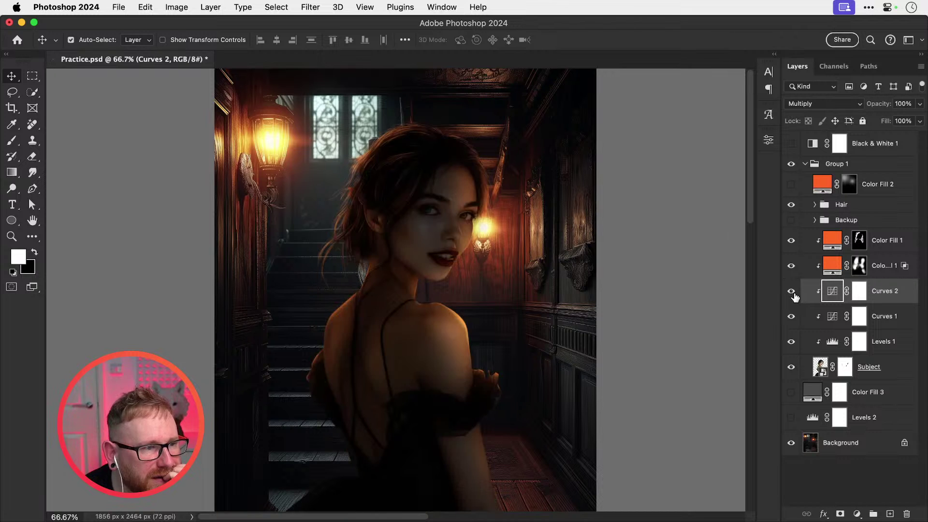
pyautogui.click(792, 293)
pyautogui.click(793, 293)
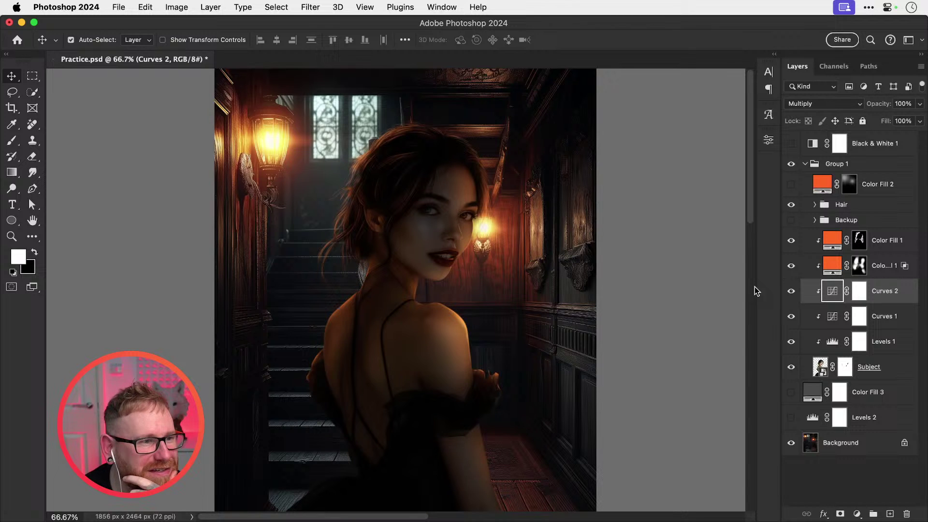
# Step: Sample the skin colour of the shadowed cheek in the foreground Color Picker, and cancel without changing the foreground colour
pyautogui.keyDown('super'); pyautogui.click(435, 221); pyautogui.keyUp('super')
pyautogui.keyDown('super'); pyautogui.click(435, 222); pyautogui.keyUp('super')
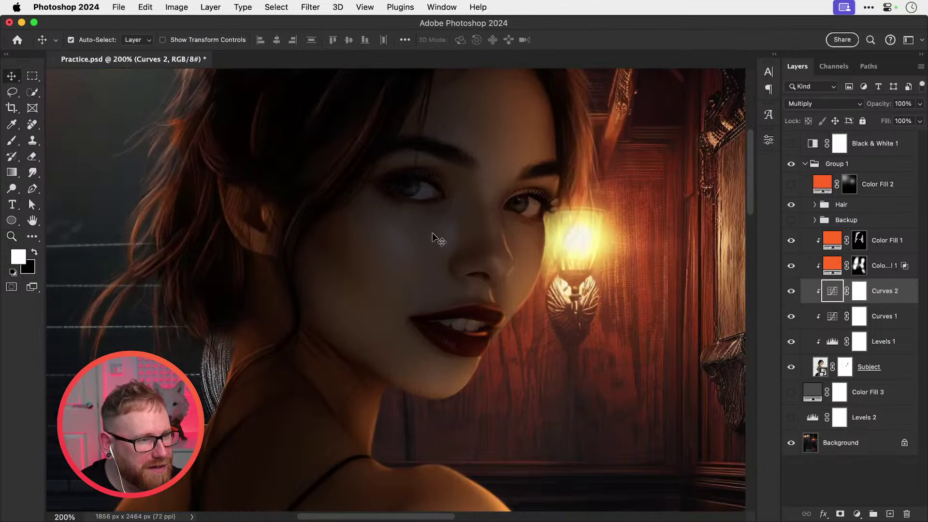
pyautogui.moveTo(429, 229); pyautogui.dragTo(419, 282)
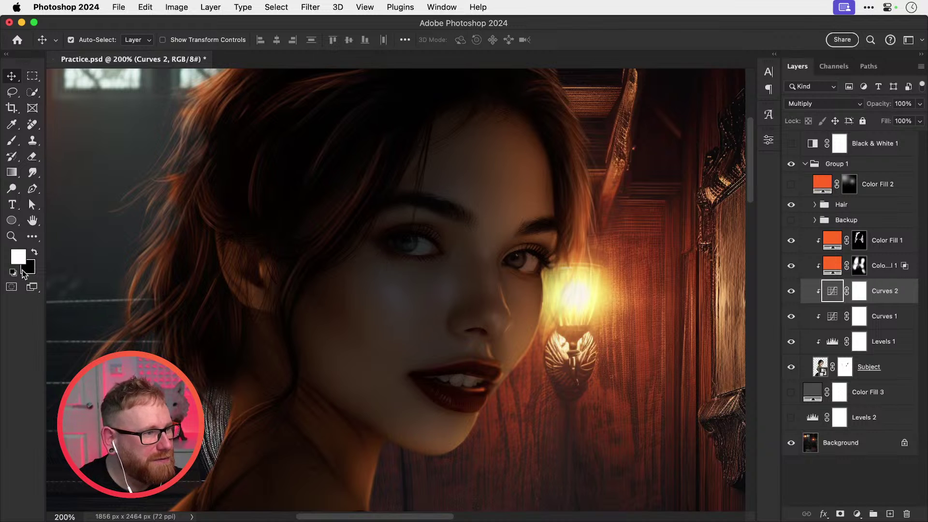
pyautogui.click(18, 256)
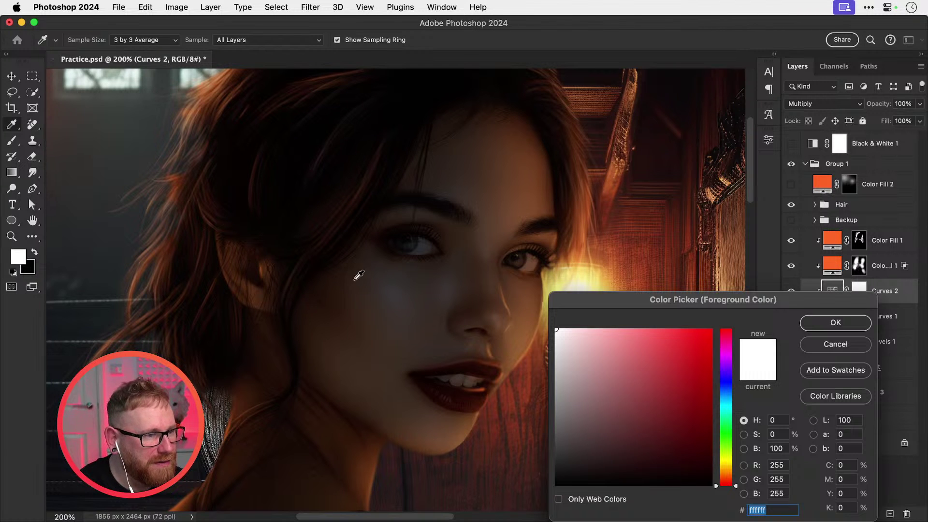
pyautogui.click(382, 278)
pyautogui.moveTo(393, 293); pyautogui.dragTo(413, 284)
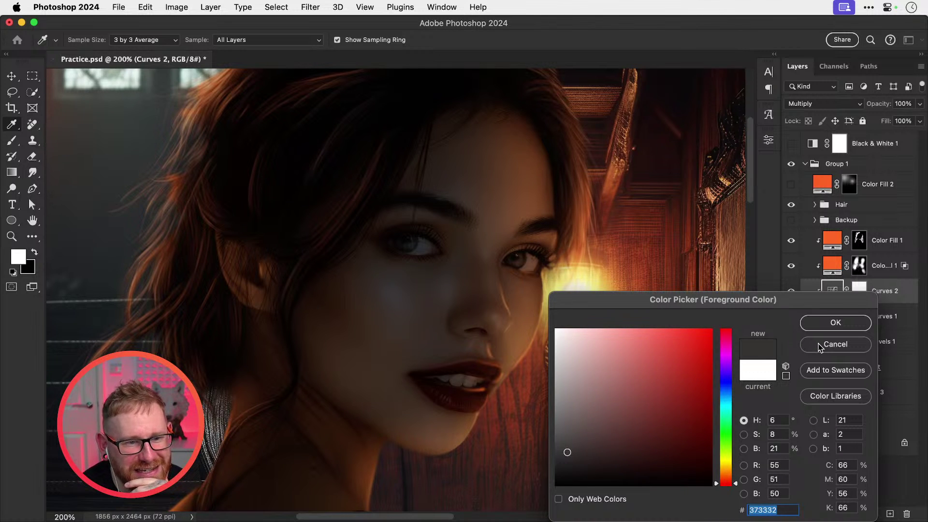
pyautogui.click(822, 345)
# Step: Try the Luminosity blend mode on Curves 2, alternating it with Multiply to compare, and return to Multiply
pyautogui.click(818, 105)
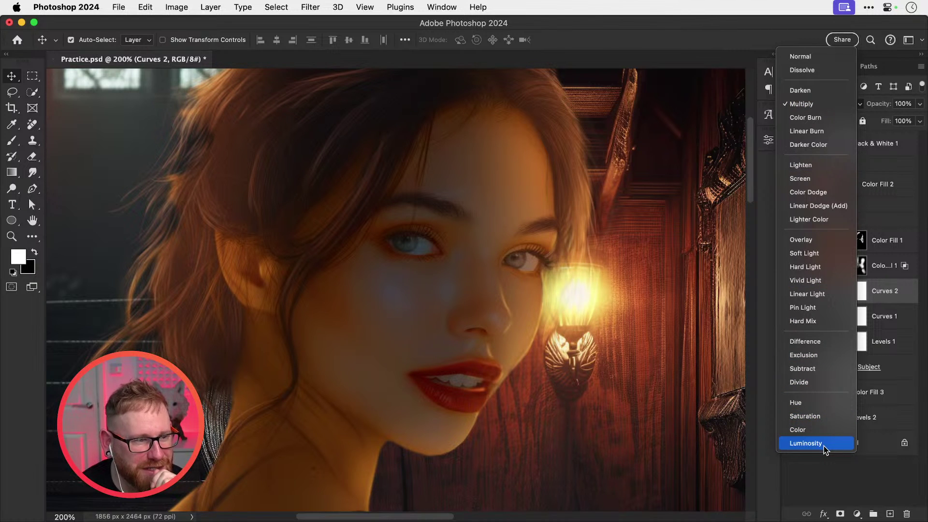
pyautogui.click(826, 449)
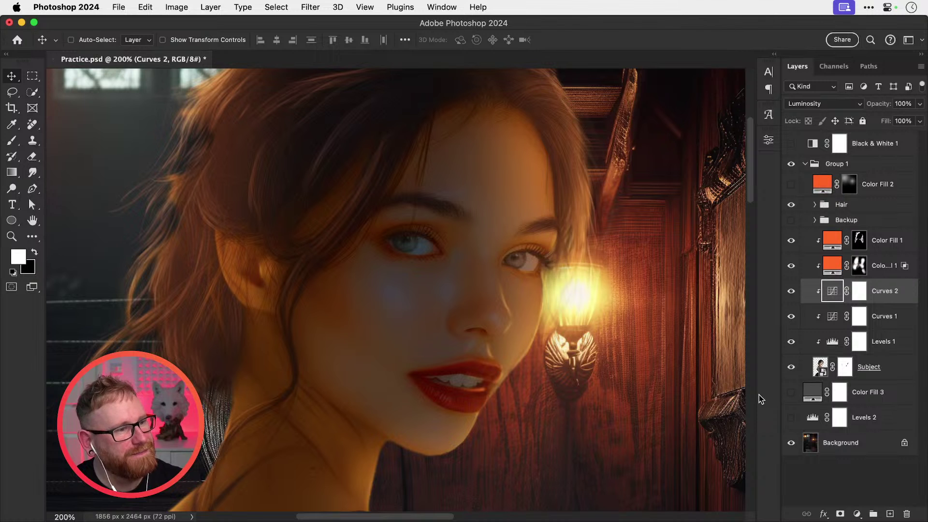
pyautogui.press('super+z')
pyautogui.hotkey('shift', 'alt', 'y')
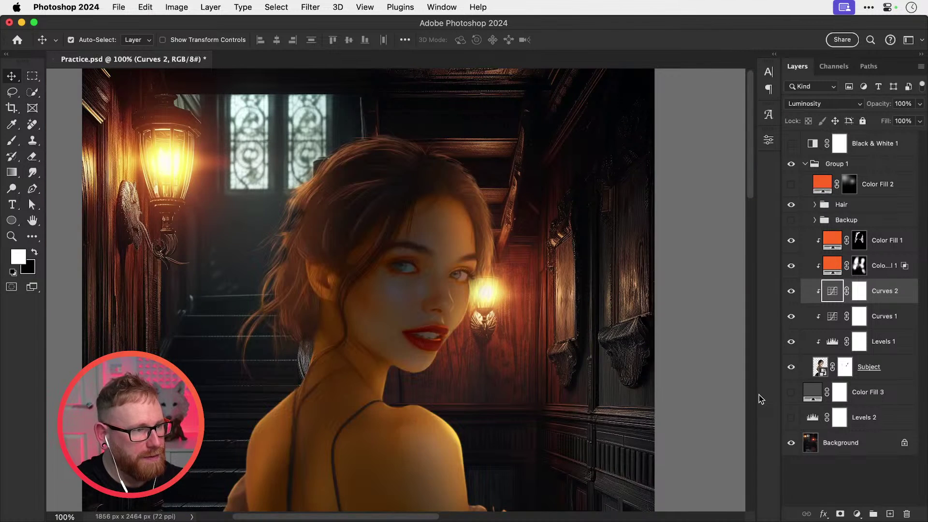
pyautogui.press('super+minus')
pyautogui.hotkey('shift', 'alt', 'm')
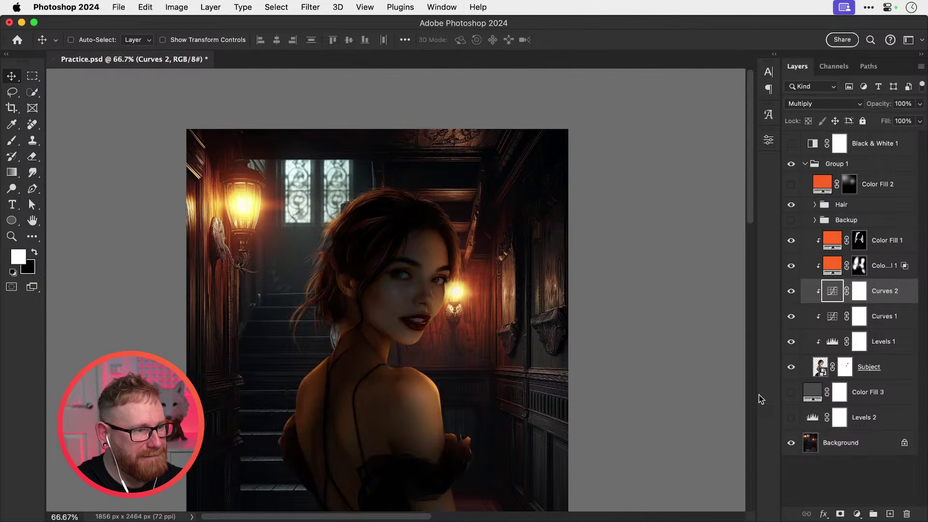
pyautogui.hotkey('shift', 'alt', 'y')
pyautogui.hotkey('shift', 'alt', 'm')
pyautogui.press('super+plus')
pyautogui.press('super+plus')
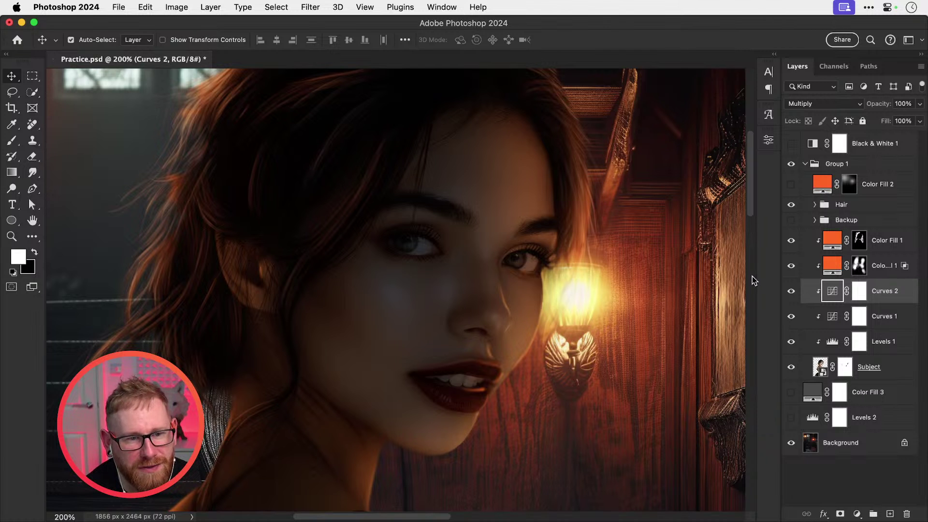
# Step: Check how Curves 2 affects the face up close by switching its visibility off and on
pyautogui.click(792, 292)
pyautogui.click(792, 293)
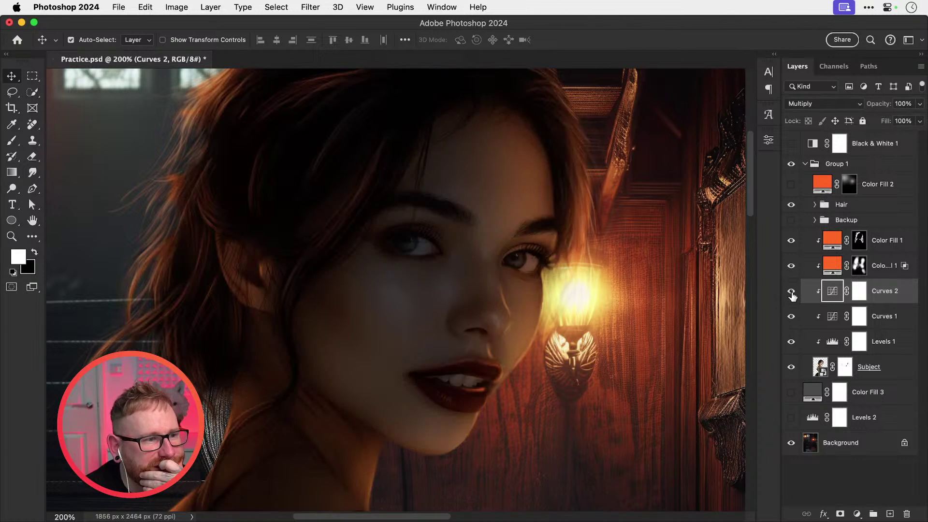
pyautogui.click(792, 293)
pyautogui.click(792, 291)
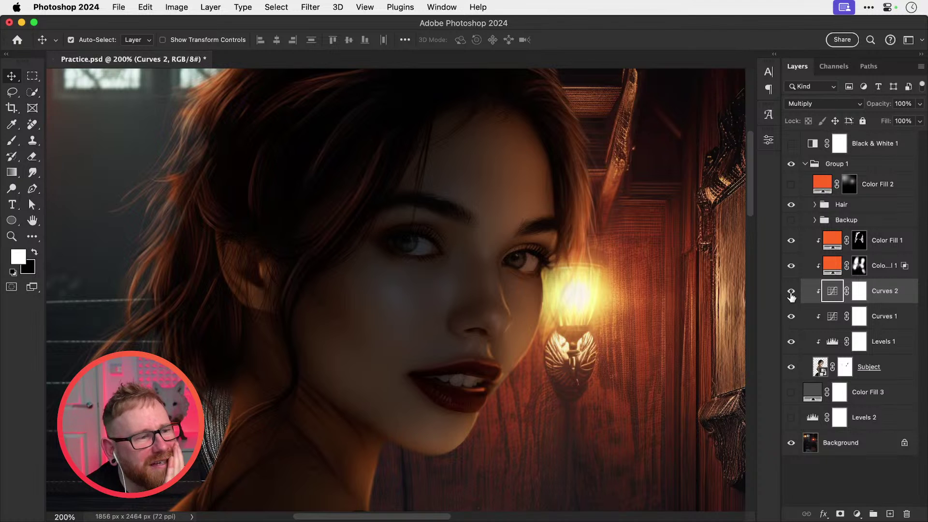
pyautogui.click(792, 291)
pyautogui.click(791, 292)
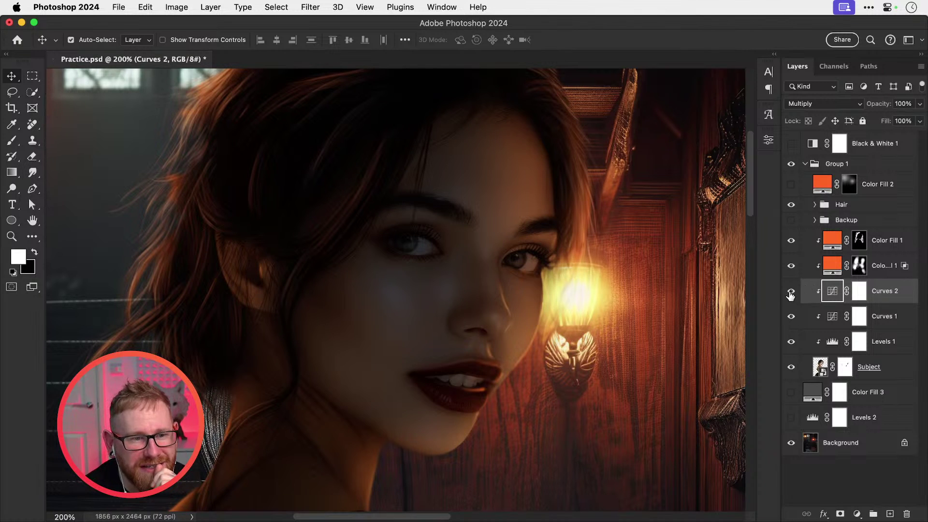
# Step: Raise the black point of the Red channel curve in Curves 2 to an output of 157
pyautogui.doubleClick(833, 295)
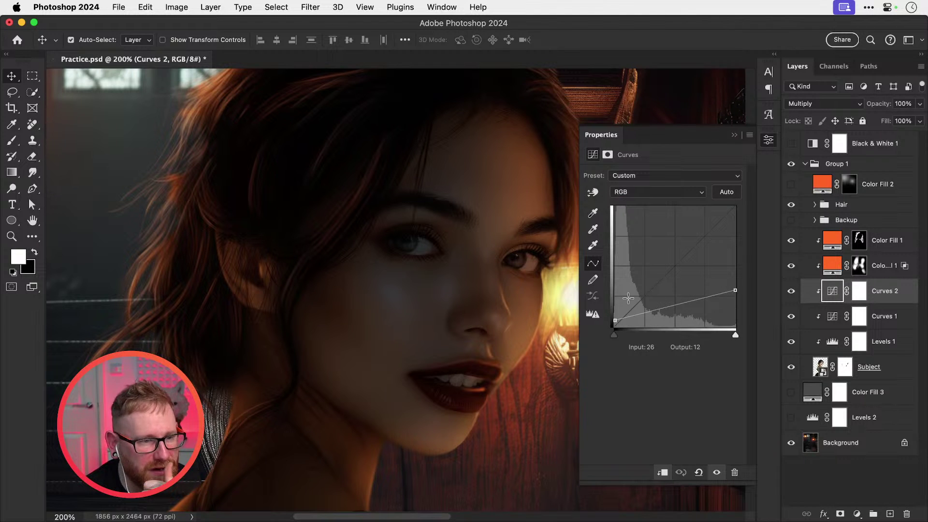
pyautogui.click(650, 195)
pyautogui.click(648, 207)
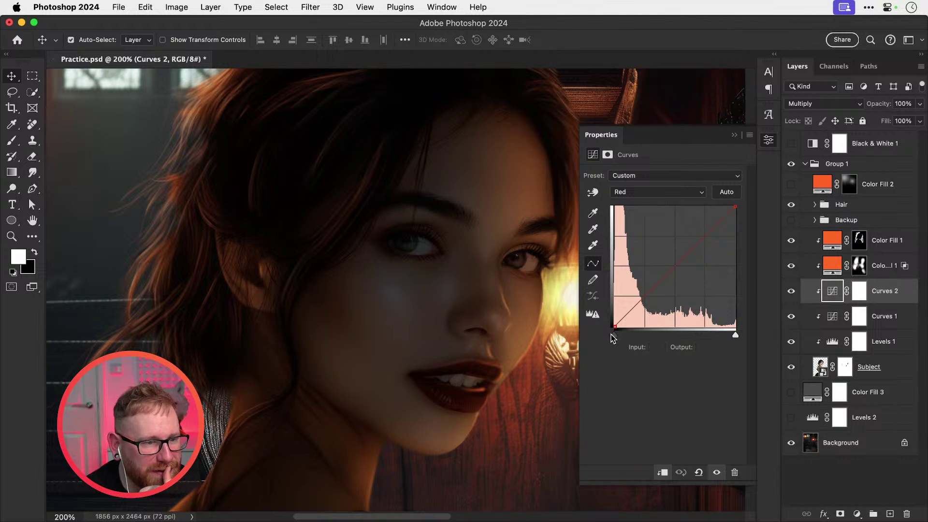
pyautogui.moveTo(614, 327); pyautogui.dragTo(612, 251)
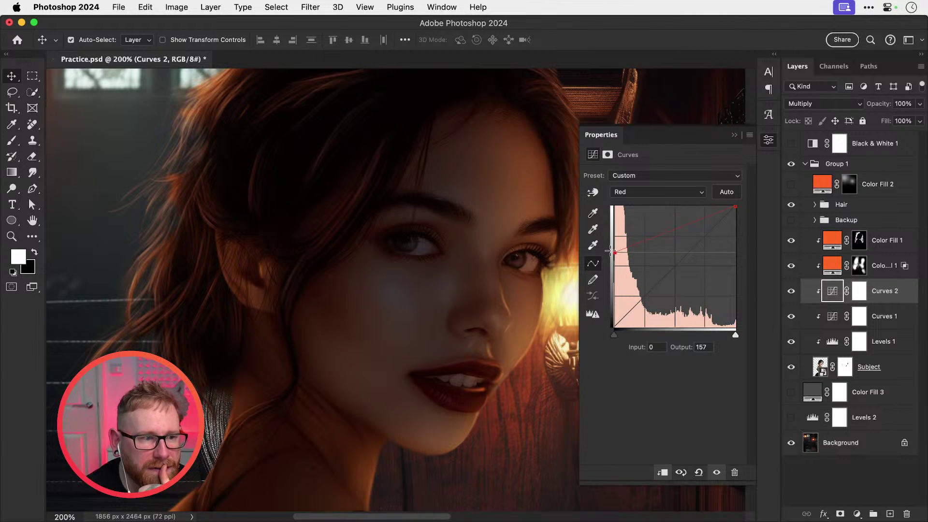
pyautogui.click(769, 141)
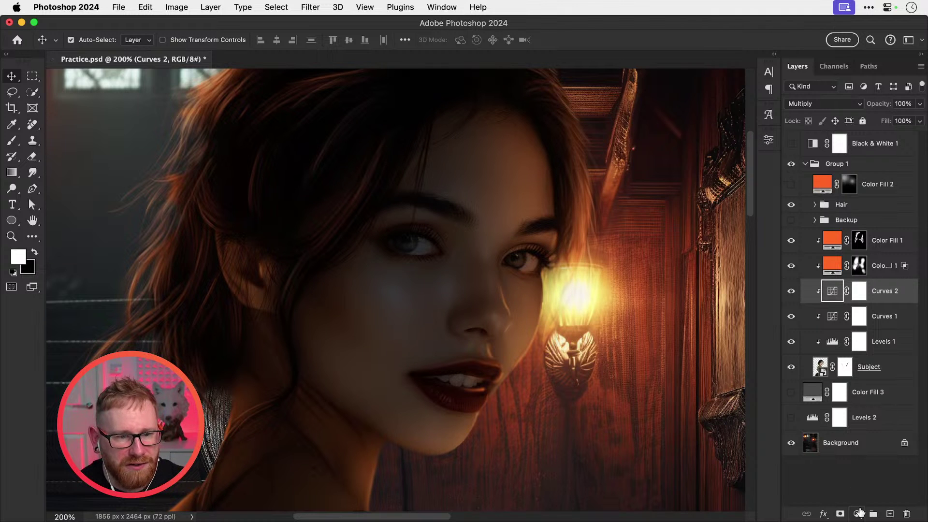
# Step: Add a clipped Curves adjustment above Curves 2 and raise its Red channel black point to output 27
pyautogui.click(858, 514)
pyautogui.click(867, 371)
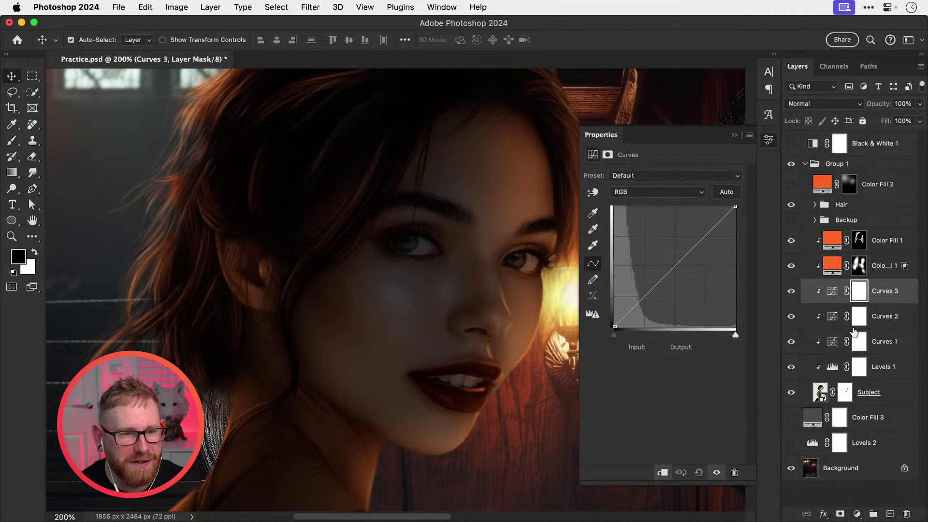
pyautogui.click(630, 191)
pyautogui.click(630, 205)
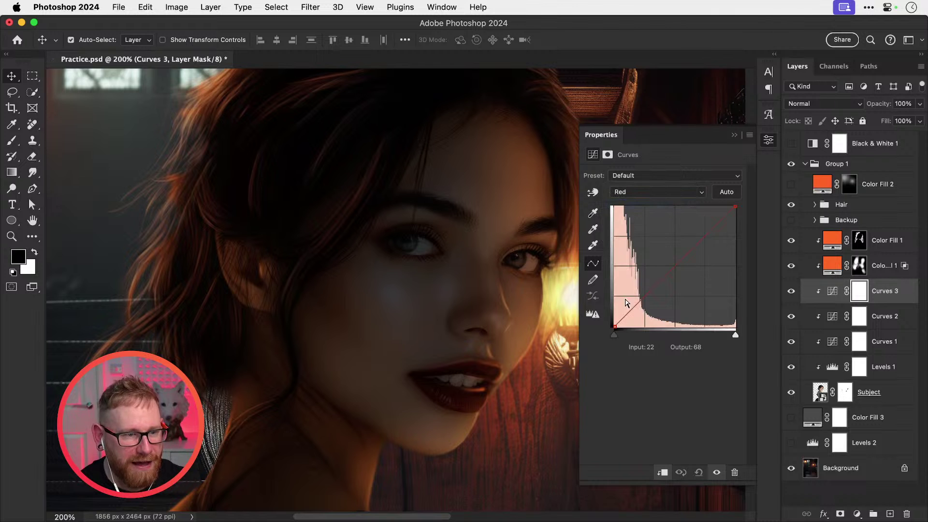
pyautogui.moveTo(615, 327)
pyautogui.mouseDown()
pyautogui.moveTo(611, 280)
pyautogui.moveTo(611, 314)
pyautogui.mouseUp()
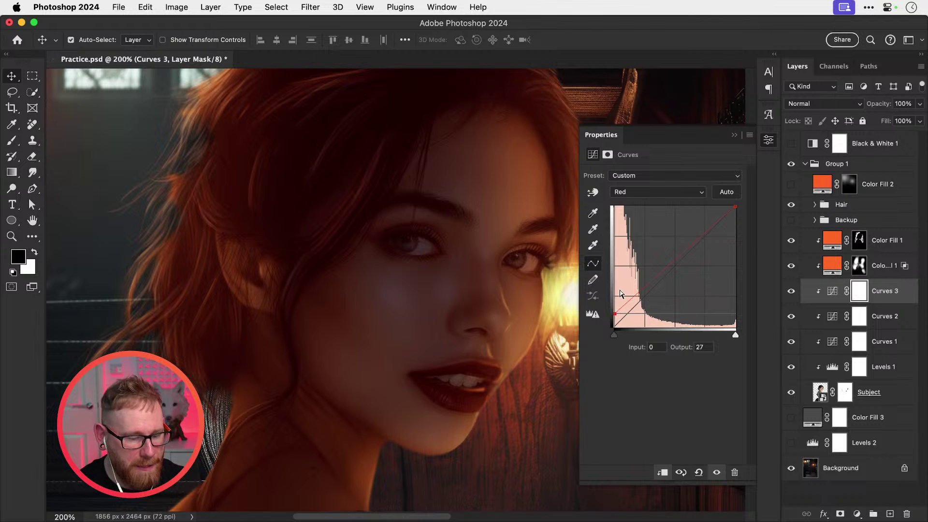
# Step: Invert the Curves 3 layer mask to black to hide the red tint
pyautogui.press('super+i')
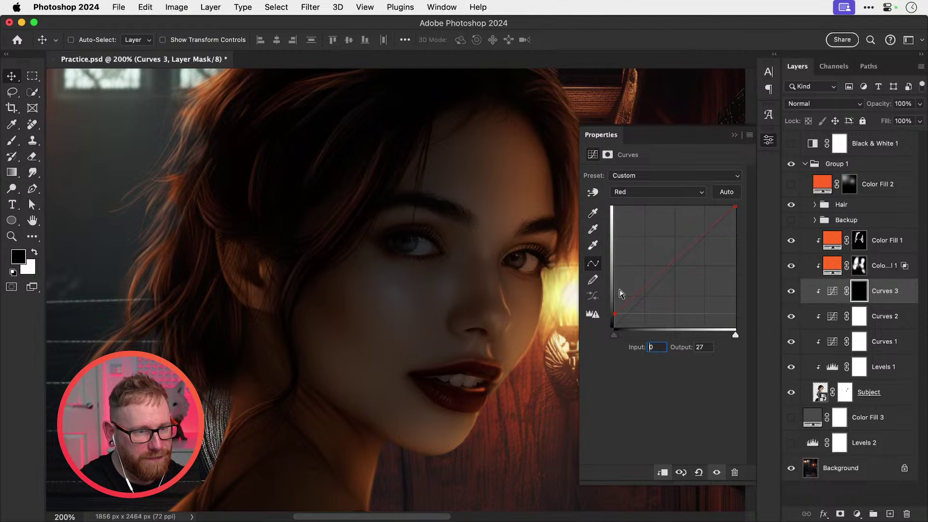
pyautogui.click(865, 292)
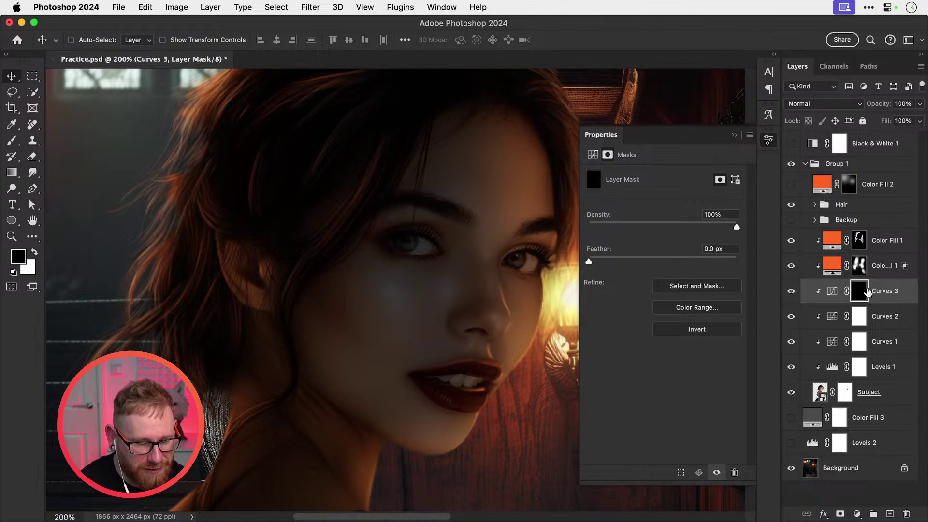
pyautogui.press('super+1')
pyautogui.click(769, 140)
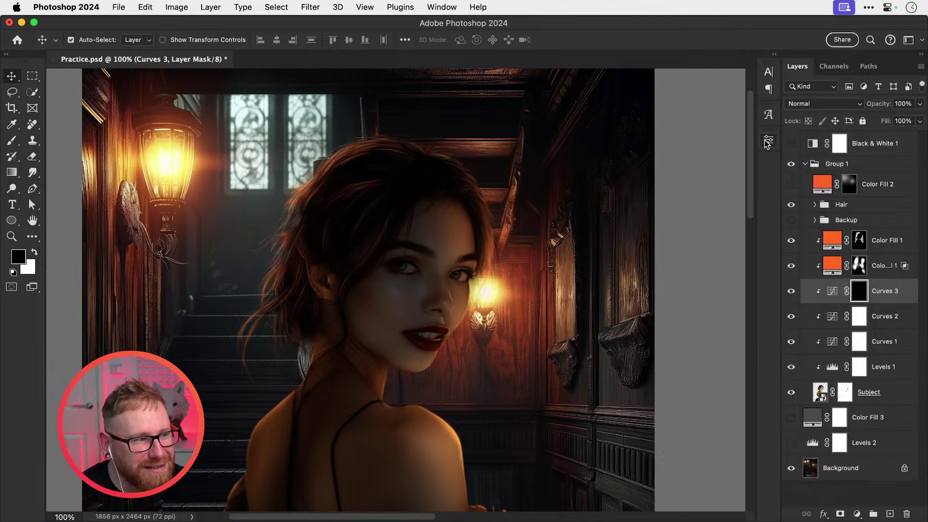
# Step: Paint white on the Curves 3 mask over the shadowed face with a soft 175 px brush at 39% flow
pyautogui.press('x')
pyautogui.press('b')
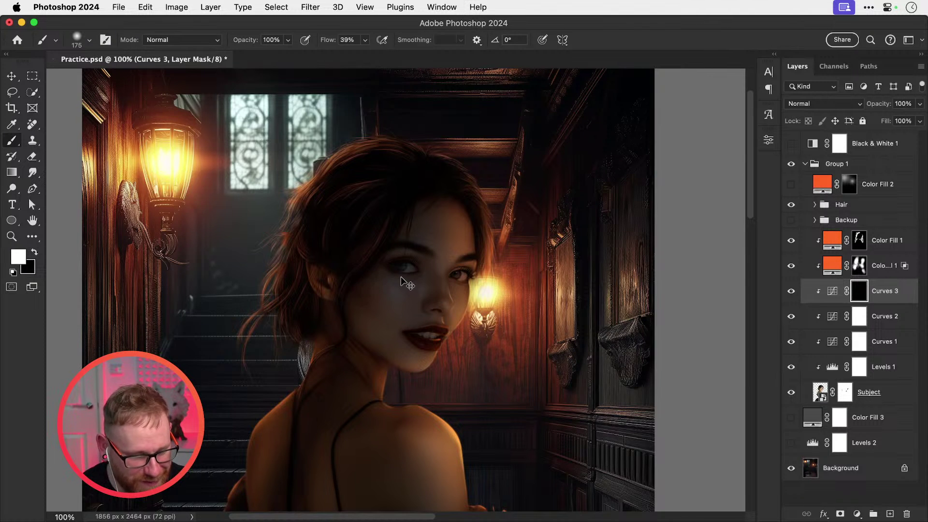
pyautogui.press('super+plus')
pyautogui.moveTo(383, 281)
pyautogui.mouseDown()
pyautogui.moveTo(436, 294)
pyautogui.moveTo(354, 301)
pyautogui.moveTo(336, 313)
pyautogui.moveTo(394, 338)
pyautogui.mouseUp()
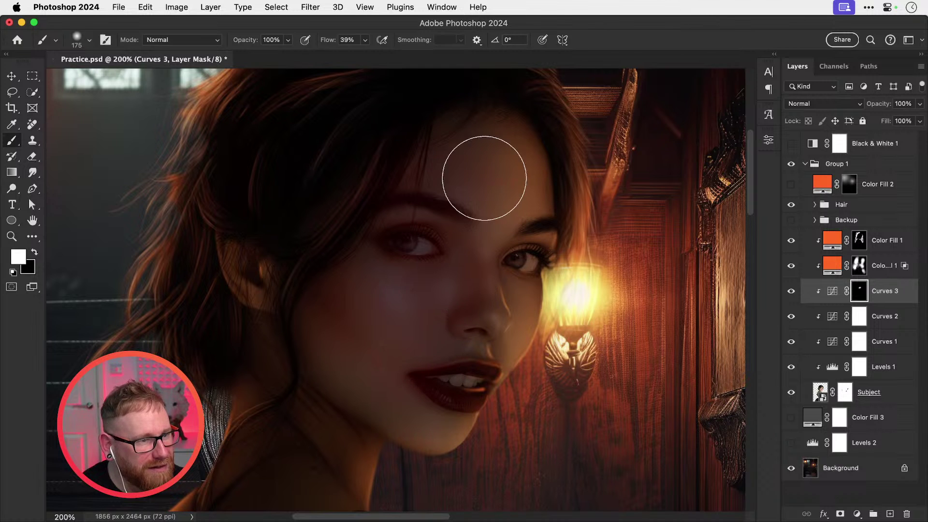
pyautogui.moveTo(313, 340)
pyautogui.mouseDown()
pyautogui.moveTo(332, 383)
pyautogui.moveTo(371, 273)
pyautogui.mouseUp()
# Step: Paint white on the Curves 3 mask along the shadowed neck, back and arm to add the red tint
pyautogui.press('super+minus')
pyautogui.moveTo(385, 317)
pyautogui.mouseDown()
pyautogui.moveTo(348, 426)
pyautogui.moveTo(357, 297)
pyautogui.moveTo(333, 281)
pyautogui.moveTo(322, 382)
pyautogui.moveTo(315, 293)
pyautogui.moveTo(330, 427)
pyautogui.moveTo(336, 393)
pyautogui.moveTo(323, 392)
pyautogui.moveTo(306, 296)
pyautogui.moveTo(302, 350)
pyautogui.moveTo(323, 256)
pyautogui.moveTo(357, 400)
pyautogui.moveTo(368, 294)
pyautogui.moveTo(387, 312)
pyautogui.moveTo(372, 262)
pyautogui.moveTo(443, 313)
pyautogui.moveTo(464, 361)
pyautogui.mouseUp()
pyautogui.moveTo(486, 322)
pyautogui.mouseDown()
pyautogui.moveTo(470, 290)
pyautogui.moveTo(459, 213)
pyautogui.mouseUp()
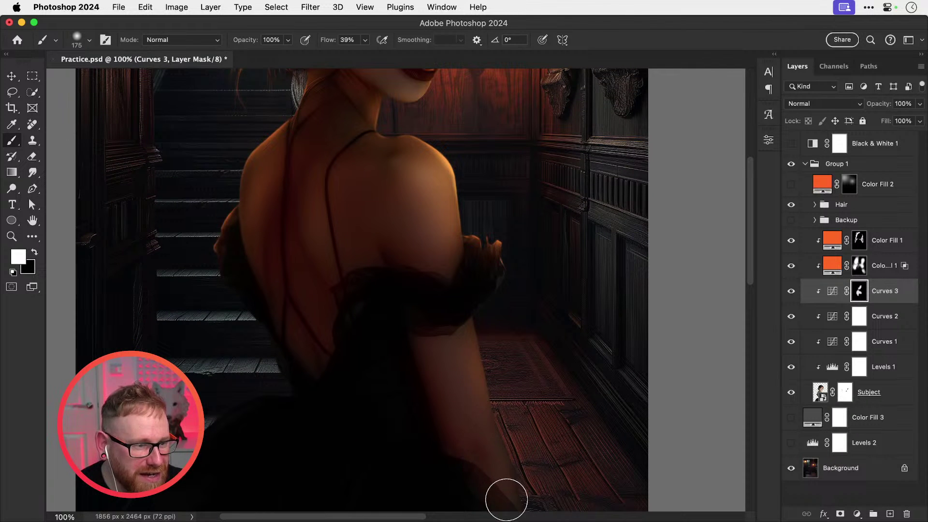
pyautogui.moveTo(434, 323); pyautogui.dragTo(455, 439)
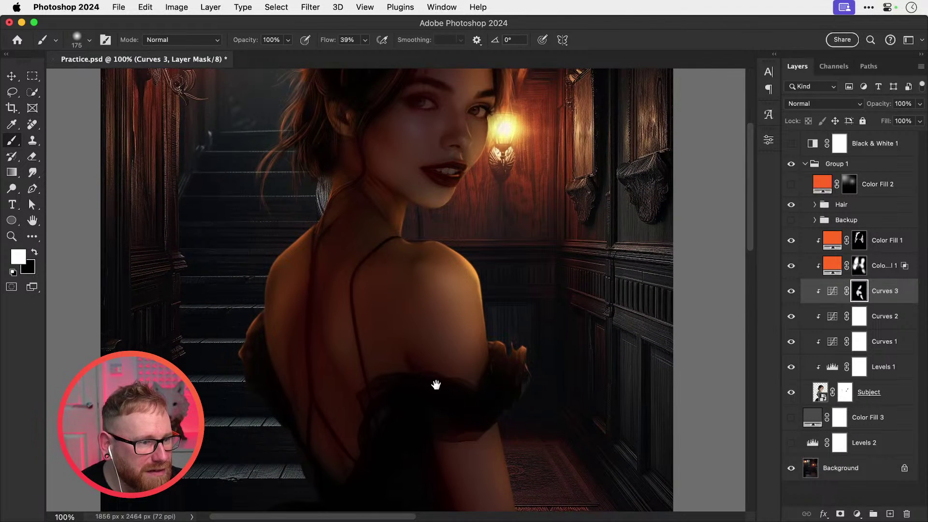
# Step: Paint black on the Curves 3 mask over the dress beside the forearm, and restore white as the painting colour
pyautogui.moveTo(436, 385); pyautogui.dragTo(422, 241)
pyautogui.press('x')
pyautogui.moveTo(482, 463); pyautogui.dragTo(462, 383)
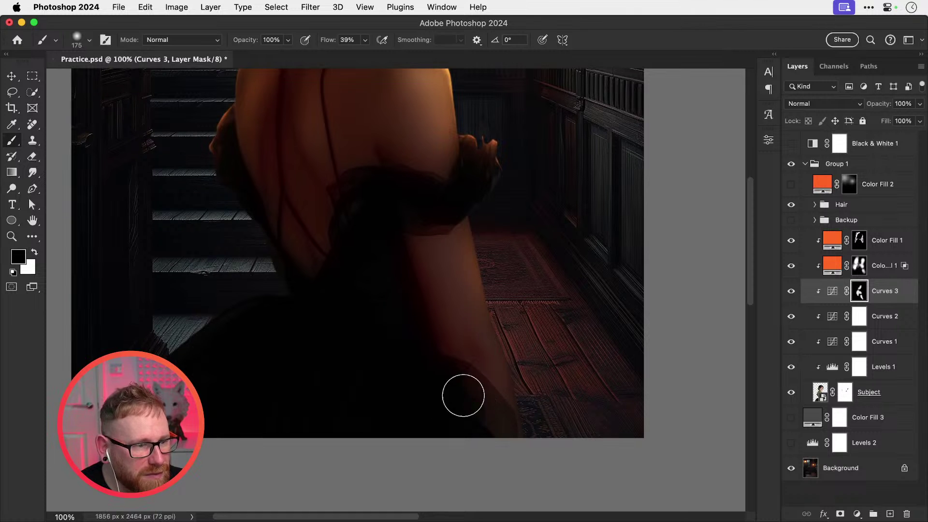
pyautogui.moveTo(405, 203); pyautogui.dragTo(425, 364)
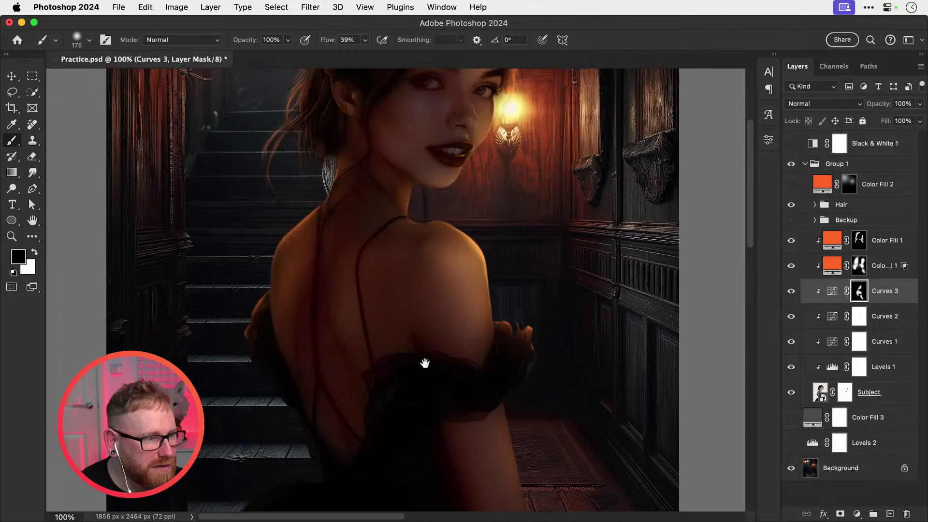
pyautogui.moveTo(272, 334); pyautogui.dragTo(278, 481)
pyautogui.press('x')
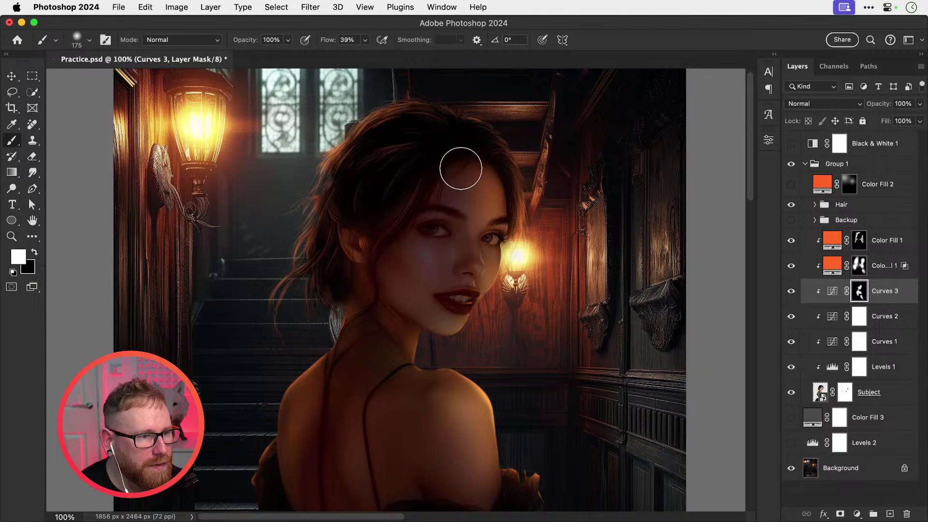
# Step: Compare the whole image with and without the Curves 3 red tint
pyautogui.press('v')
pyautogui.press('super+0')
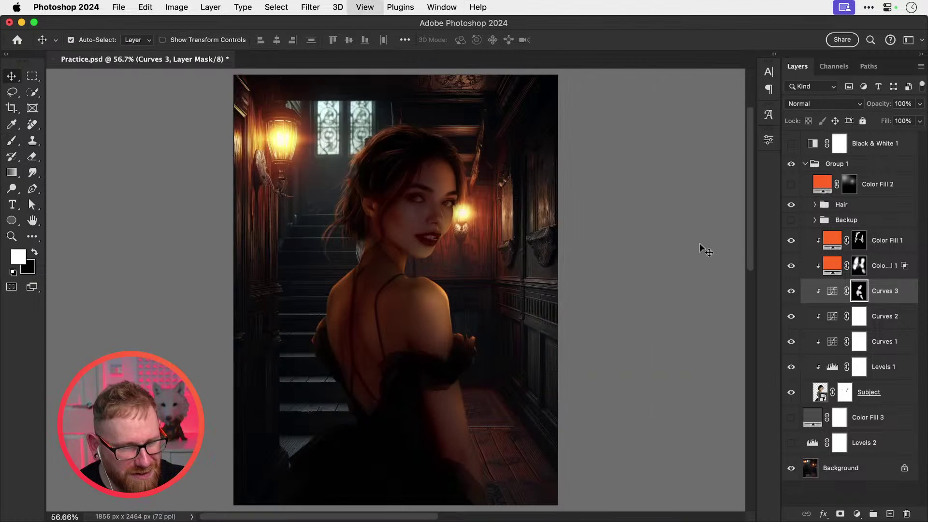
pyautogui.click(791, 291)
pyautogui.click(791, 291)
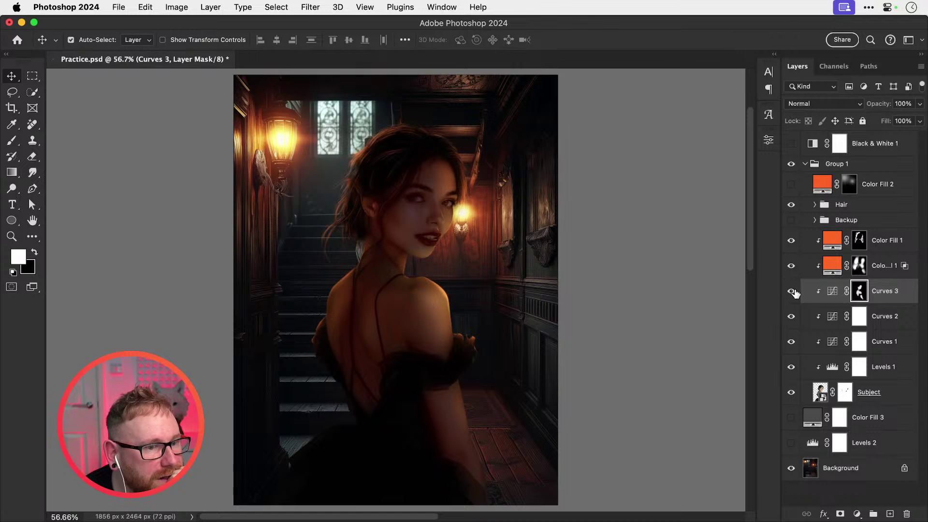
# Step: In the Curves 3 adjustment, raise the green channel's black point to output 10 at input 0
pyautogui.click(832, 292)
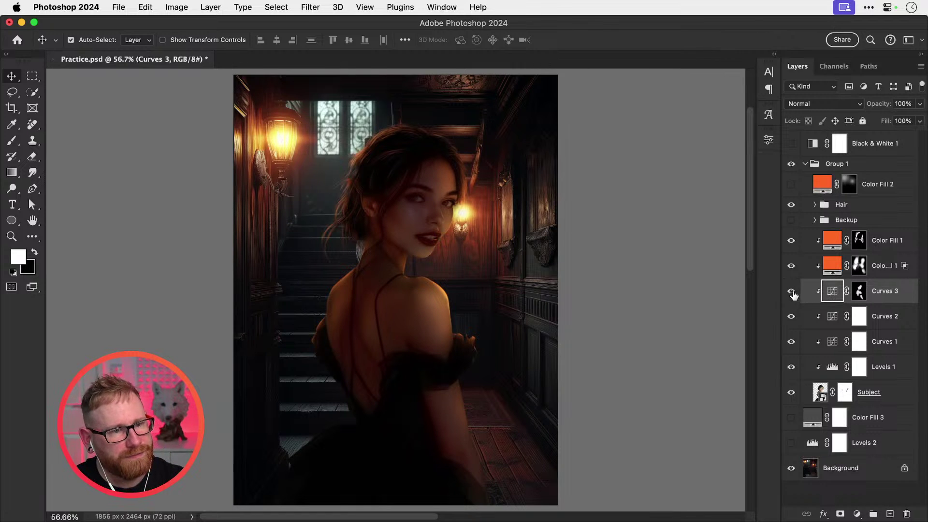
pyautogui.press('z')
pyautogui.click(411, 203)
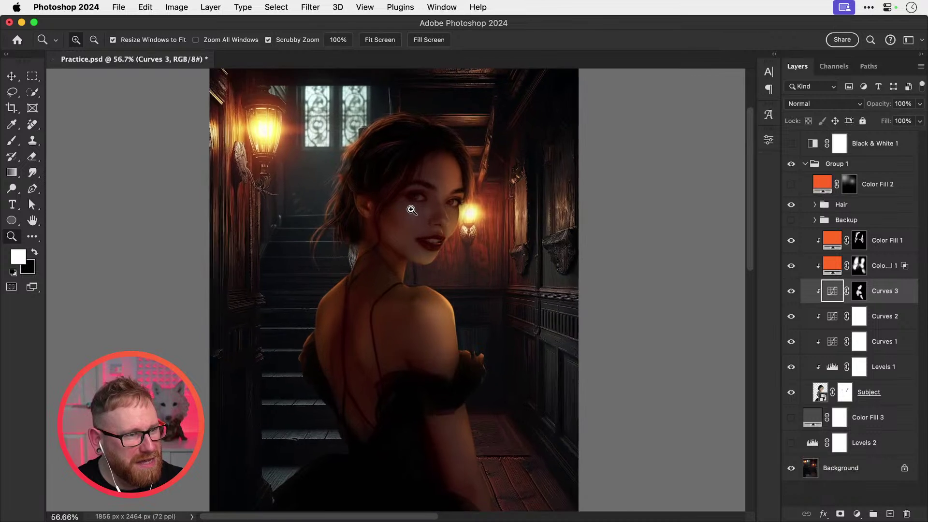
pyautogui.click(411, 203)
pyautogui.press('v')
pyautogui.doubleClick(832, 292)
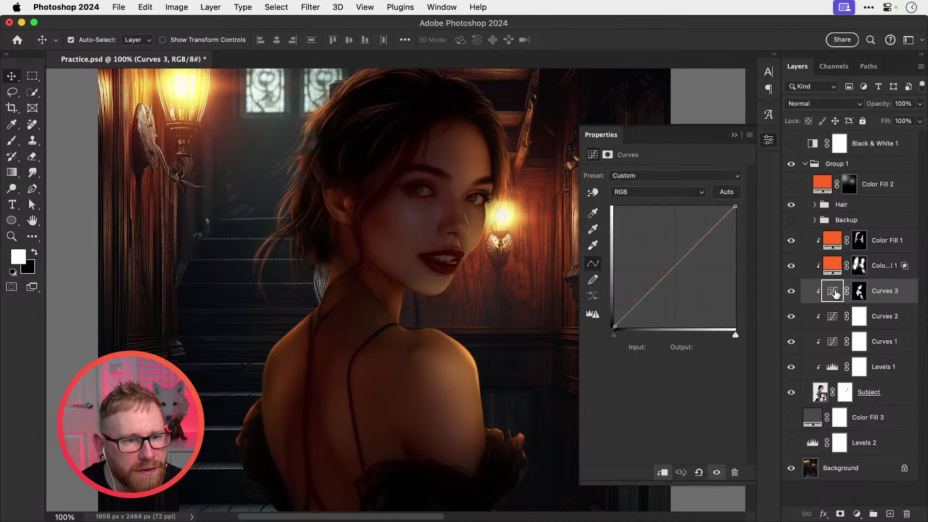
pyautogui.click(650, 192)
pyautogui.click(650, 205)
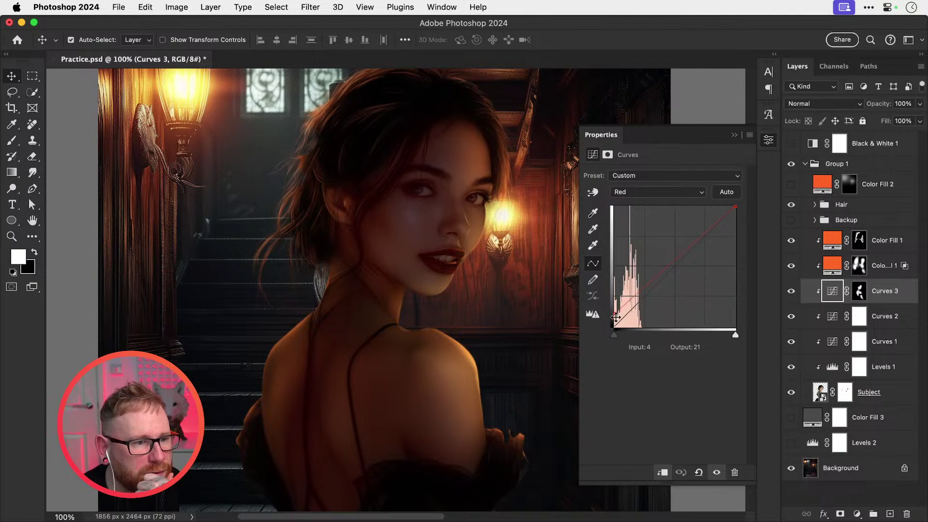
pyautogui.click(638, 193)
pyautogui.click(639, 204)
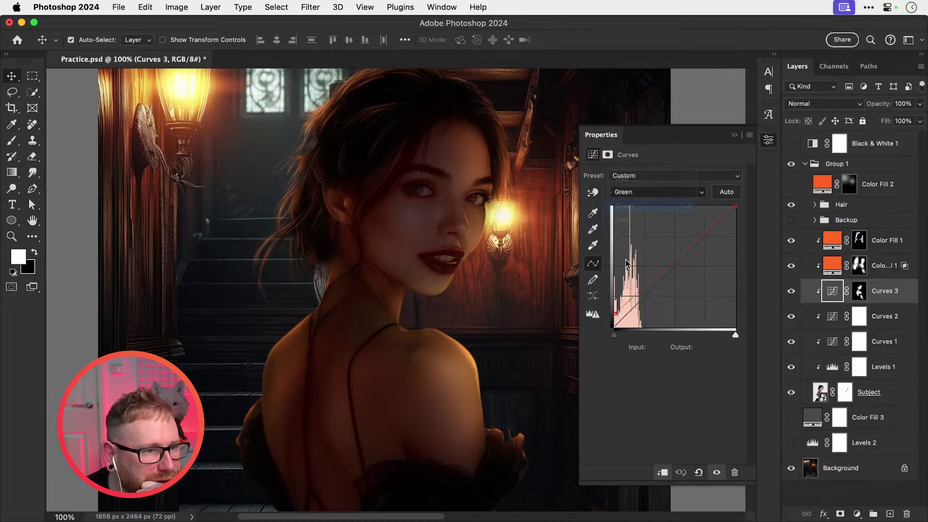
pyautogui.moveTo(617, 317); pyautogui.dragTo(616, 322)
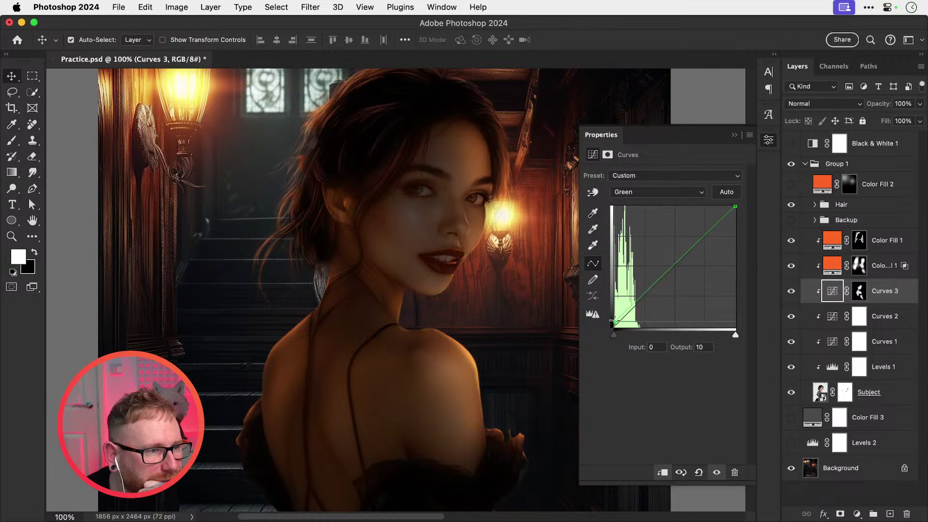
# Step: Compare the woman with Curves 3 hidden and shown, and the whole image with Curves 2 hidden and shown
pyautogui.click(791, 293)
pyautogui.click(792, 293)
pyautogui.click(791, 293)
pyautogui.click(792, 293)
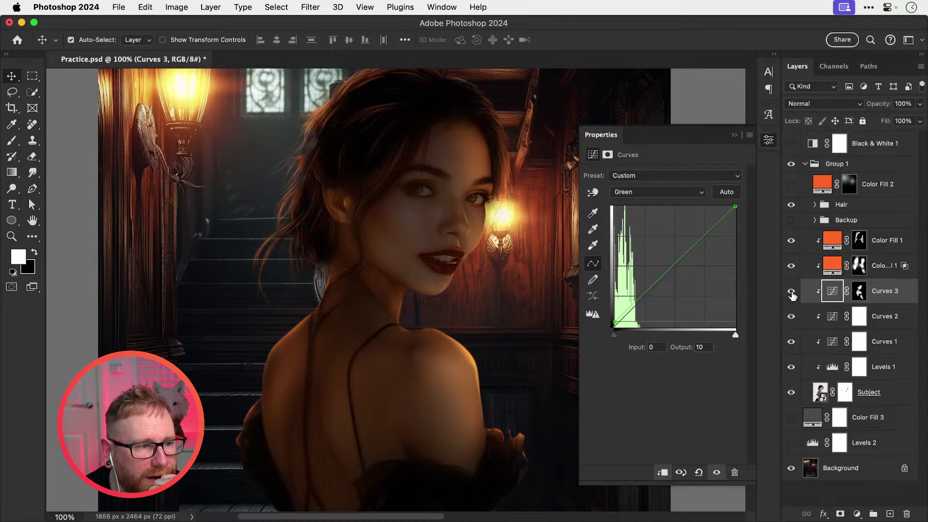
pyautogui.click(769, 141)
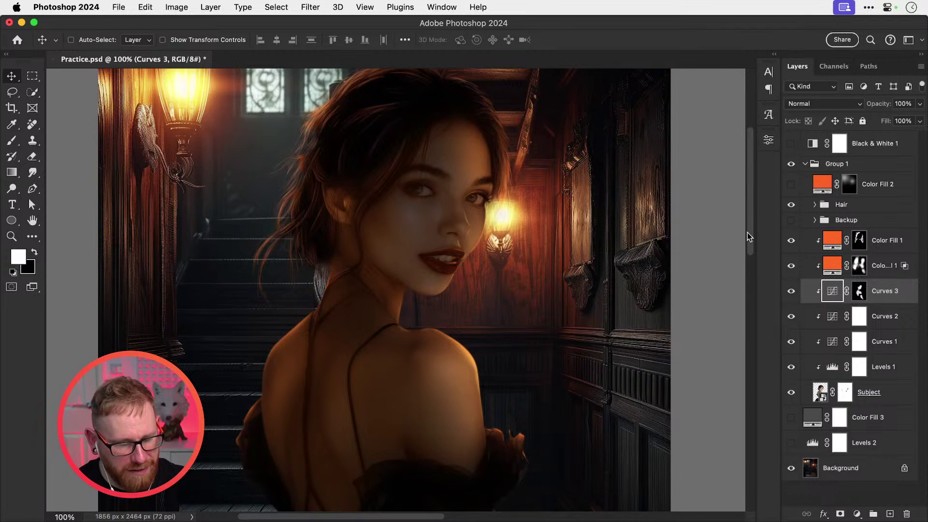
pyautogui.press('super+0')
pyautogui.click(791, 317)
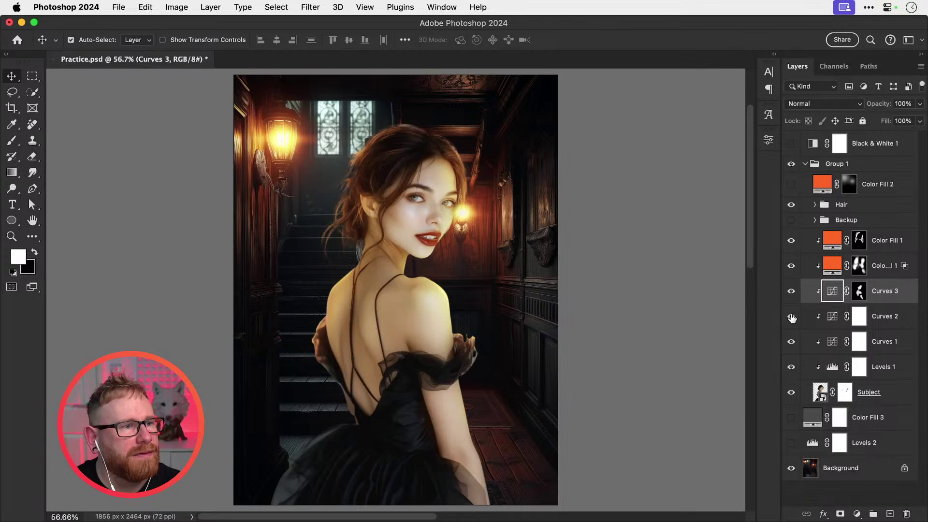
pyautogui.click(791, 318)
# Step: Try lowering the Curves 2 midtones with an RGB curve point at input 127, output 26, and undo it
pyautogui.click(834, 318)
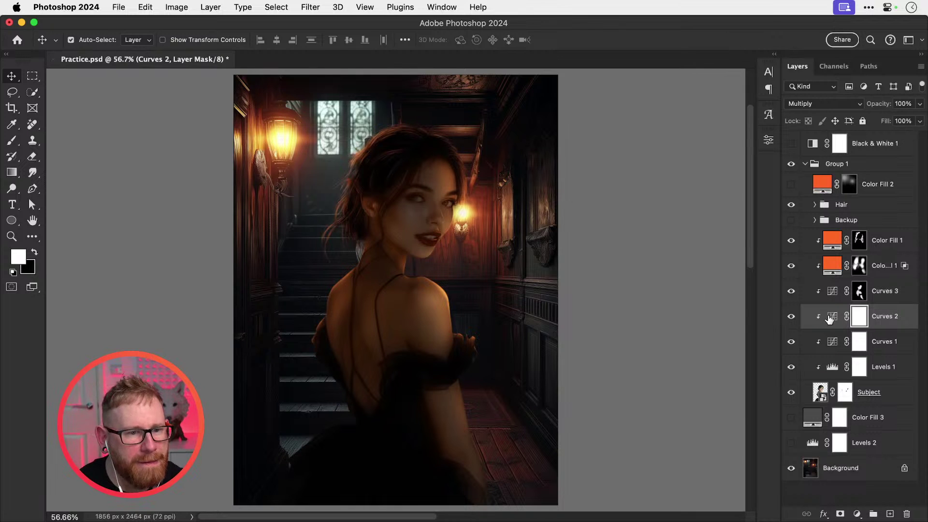
pyautogui.doubleClick(831, 318)
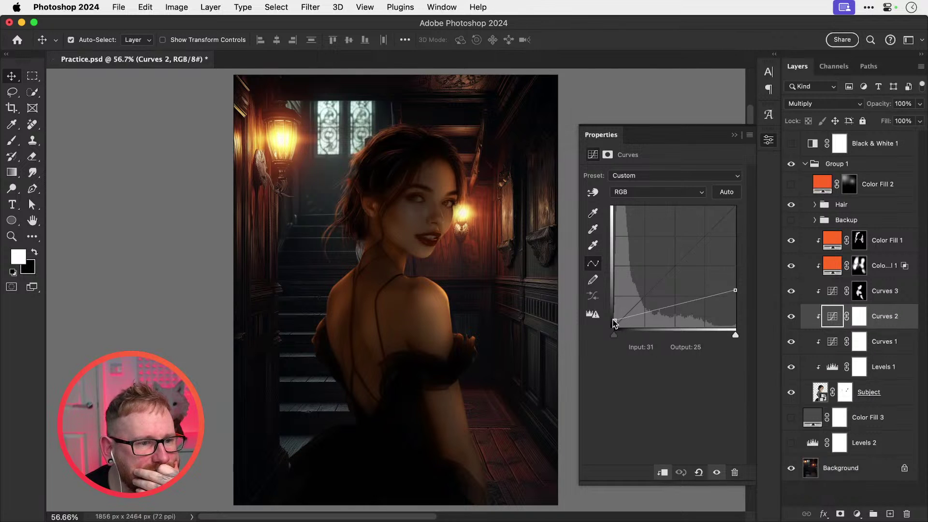
pyautogui.moveTo(646, 312); pyautogui.dragTo(660, 341)
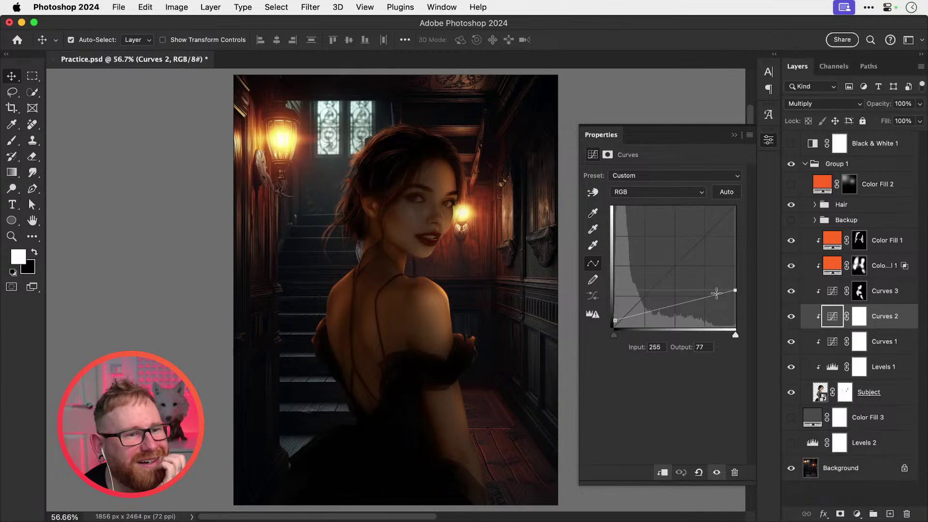
pyautogui.moveTo(733, 292)
pyautogui.mouseDown()
pyautogui.moveTo(731, 311)
pyautogui.moveTo(745, 262)
pyautogui.moveTo(735, 290)
pyautogui.mouseUp()
pyautogui.moveTo(670, 306); pyautogui.dragTo(675, 314)
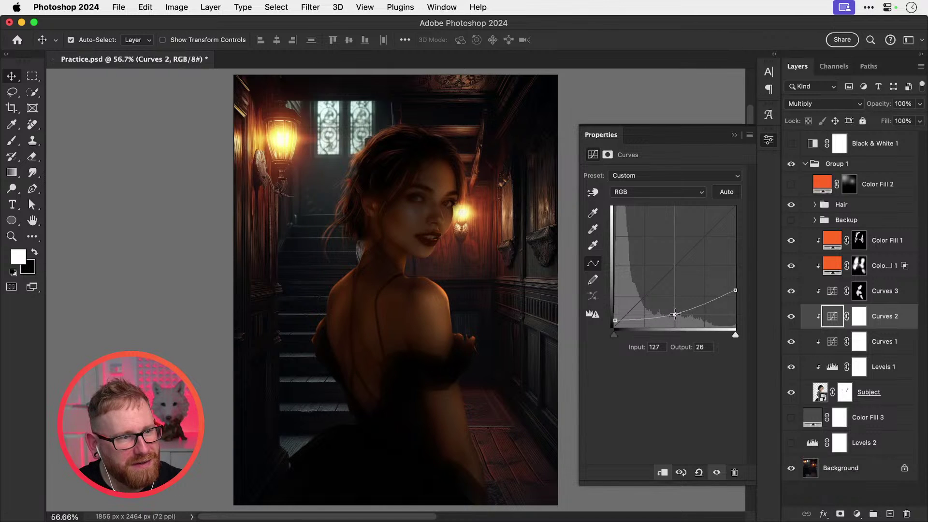
pyautogui.press('super+z')
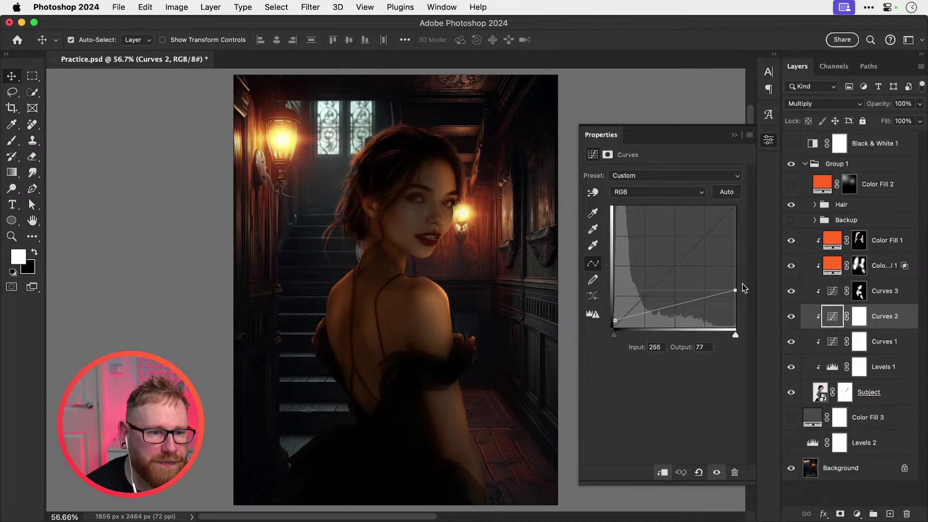
# Step: Compare the woman with and without the Curves 2 darkening, and close its curve settings
pyautogui.click(791, 317)
pyautogui.click(791, 317)
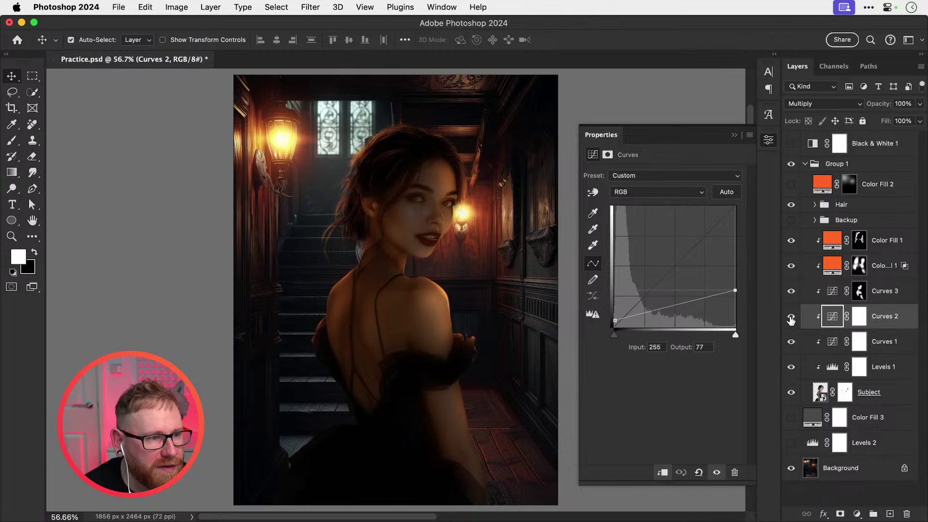
pyautogui.click(792, 316)
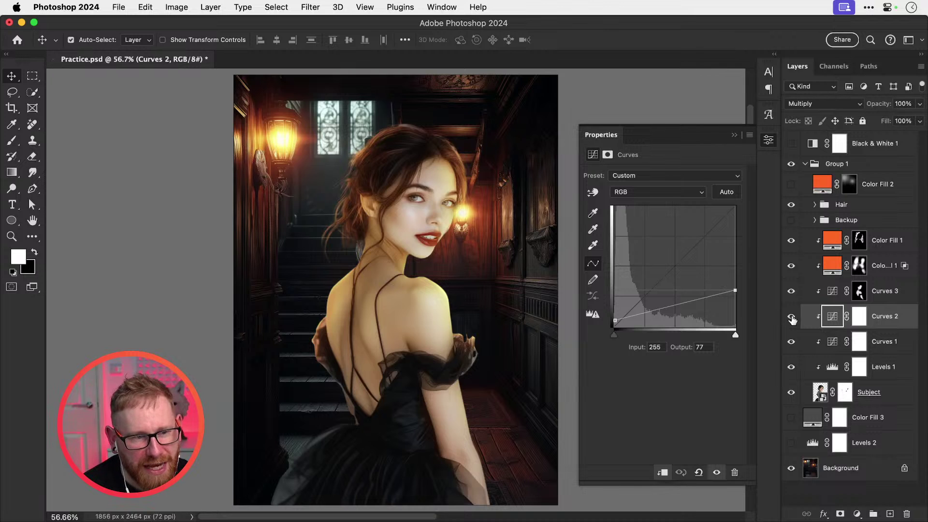
pyautogui.click(792, 316)
pyautogui.moveTo(735, 290)
pyautogui.mouseDown()
pyautogui.moveTo(743, 204)
pyautogui.moveTo(717, 304)
pyautogui.moveTo(736, 271)
pyautogui.moveTo(736, 296)
pyautogui.moveTo(683, 306)
pyautogui.moveTo(752, 289)
pyautogui.mouseUp()
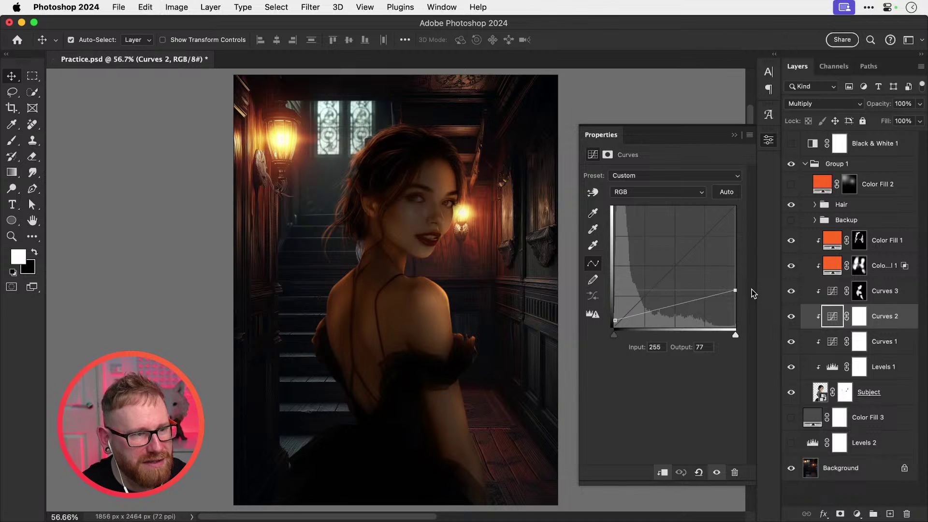
pyautogui.click(768, 144)
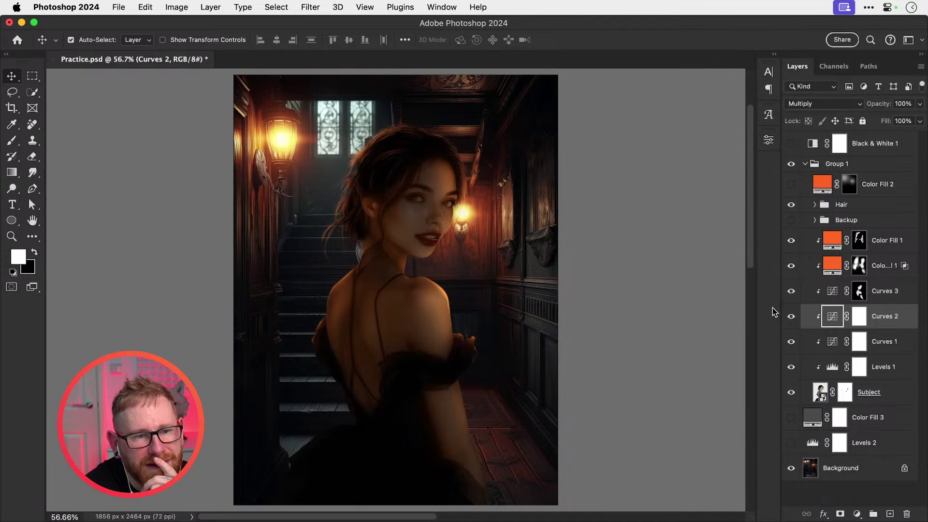
# Step: Compare the image with Curves 2 and Curves 3 hidden together and with each one hidden separately
pyautogui.moveTo(792, 312); pyautogui.dragTo(792, 299)
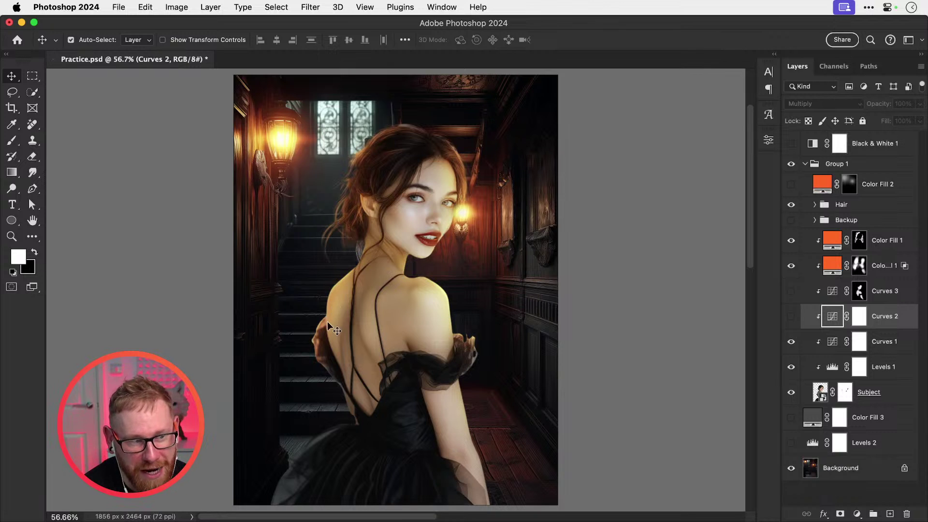
pyautogui.click(792, 316)
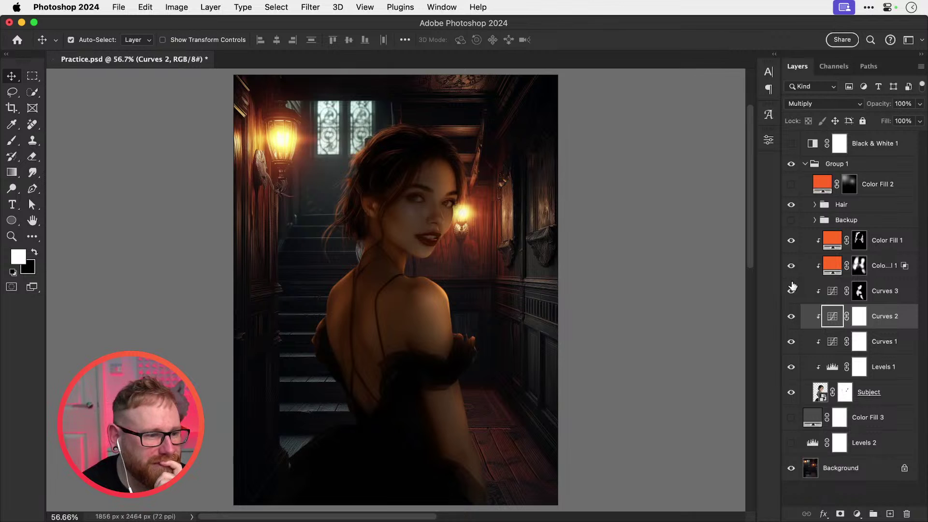
pyautogui.click(791, 291)
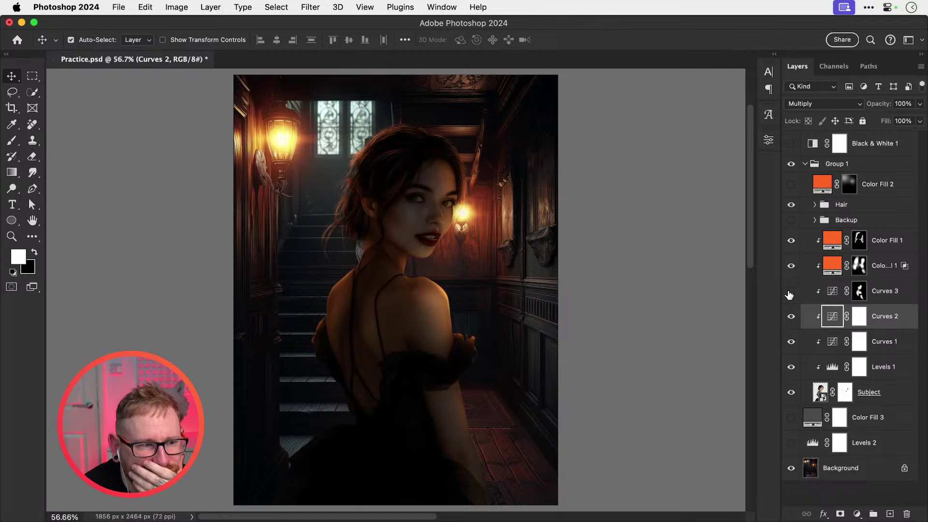
pyautogui.click(791, 291)
pyautogui.click(792, 317)
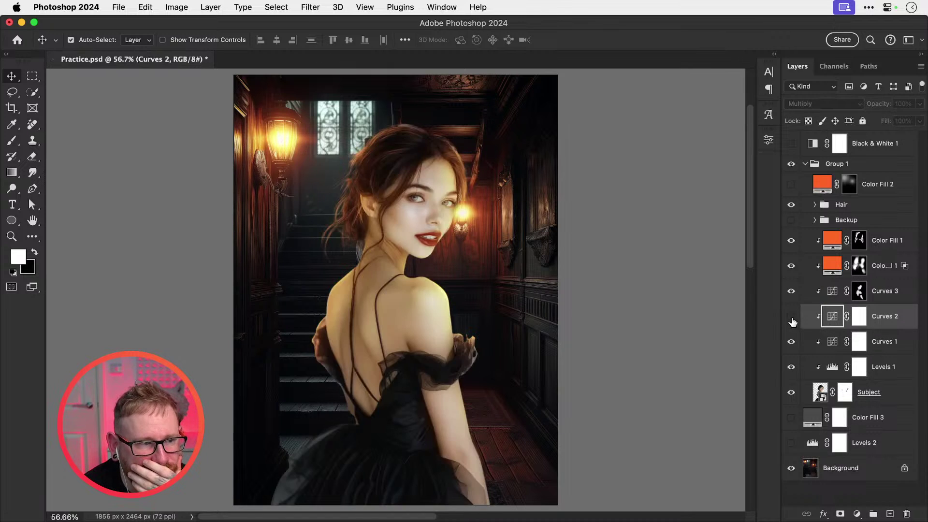
pyautogui.click(792, 318)
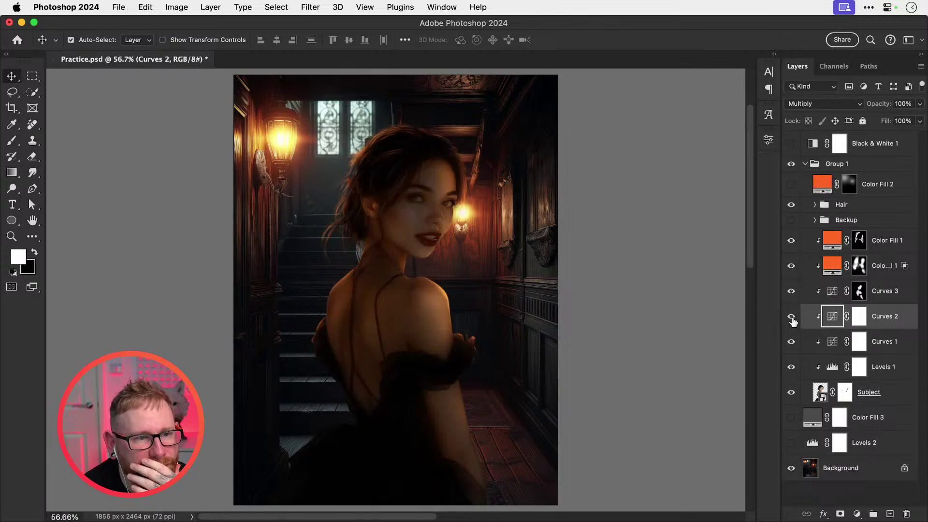
# Step: Try the Hard Light blend mode on Curves 2 and restore it to Multiply
pyautogui.click(814, 103)
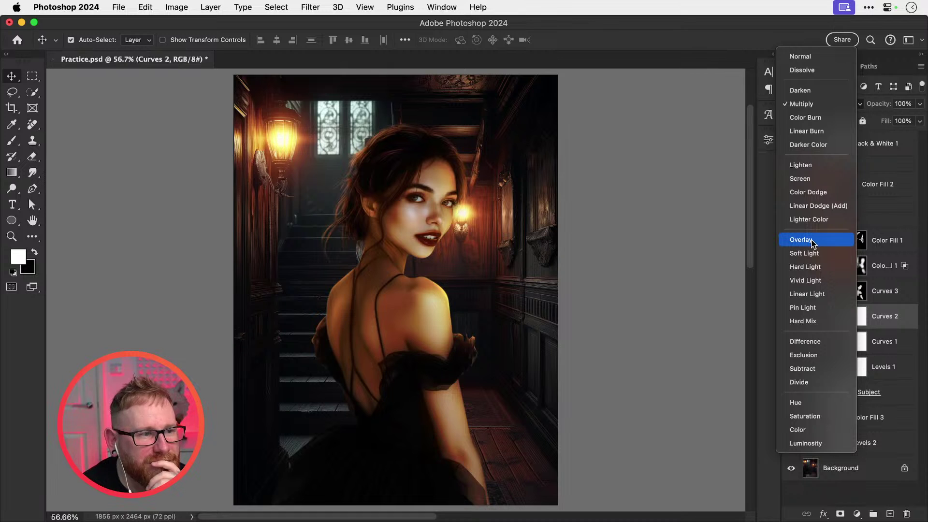
pyautogui.click(813, 269)
pyautogui.click(792, 266)
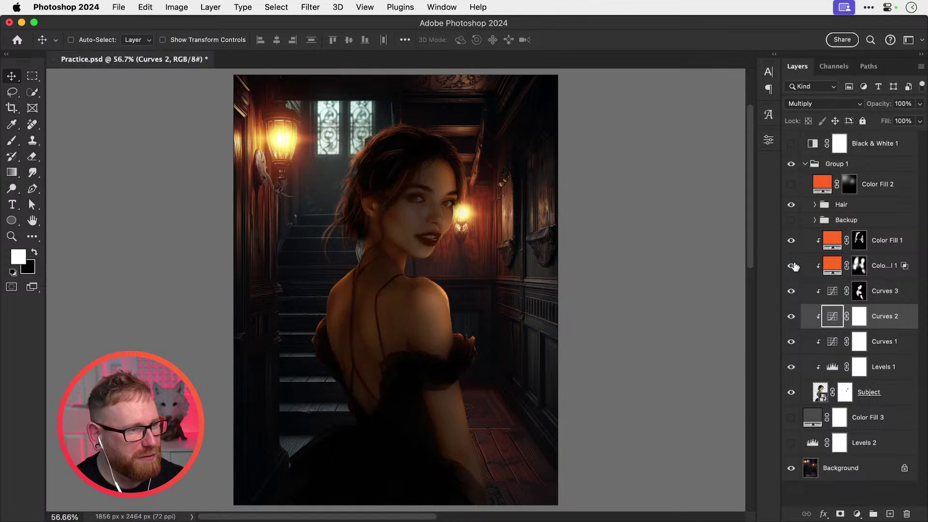
pyautogui.click(792, 266)
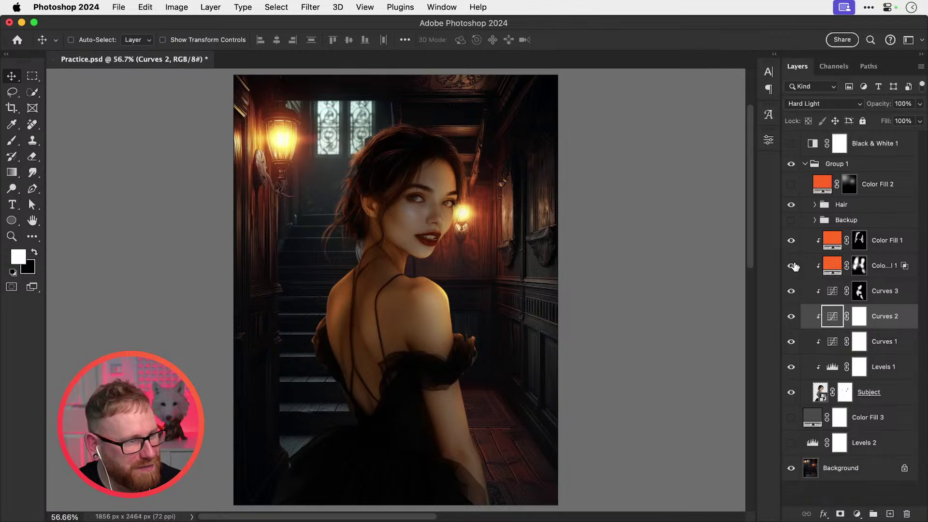
pyautogui.hotkey('alt', 'shift', 'm')
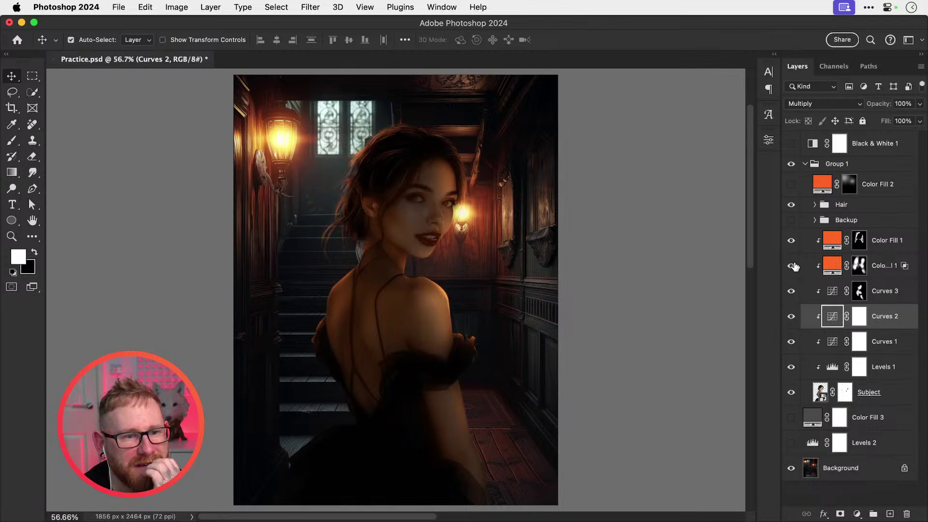
# Step: Hide Curves 3 and add a solid colour fill layer in orange-yellow #ffab27 directly above it
pyautogui.click(791, 292)
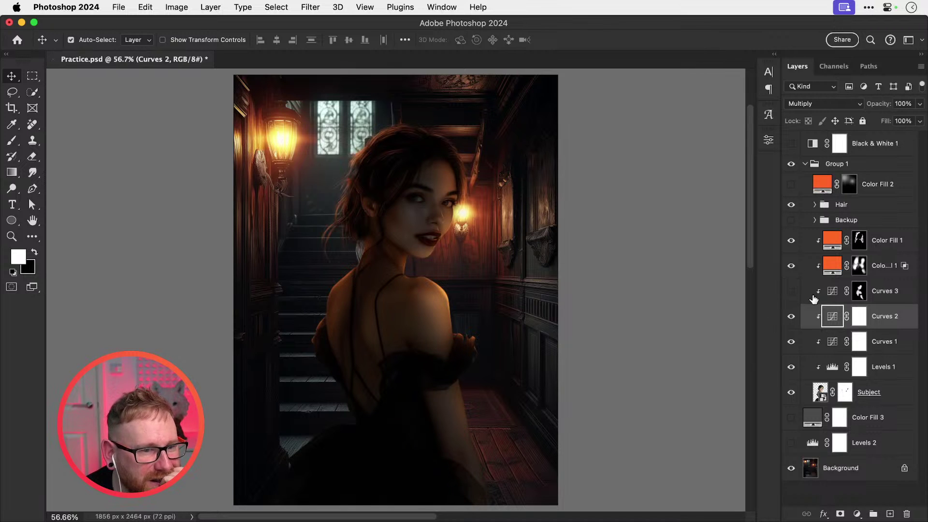
pyautogui.click(878, 296)
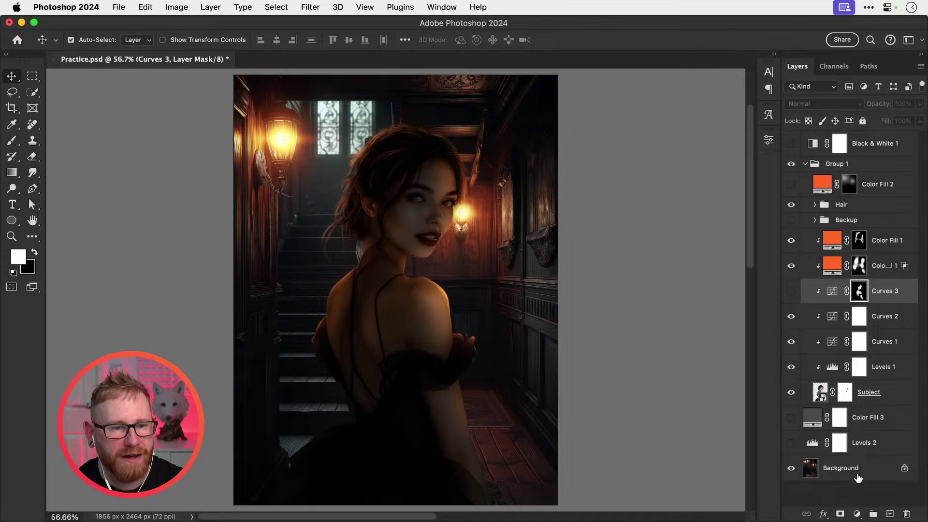
pyautogui.click(857, 514)
pyautogui.click(865, 308)
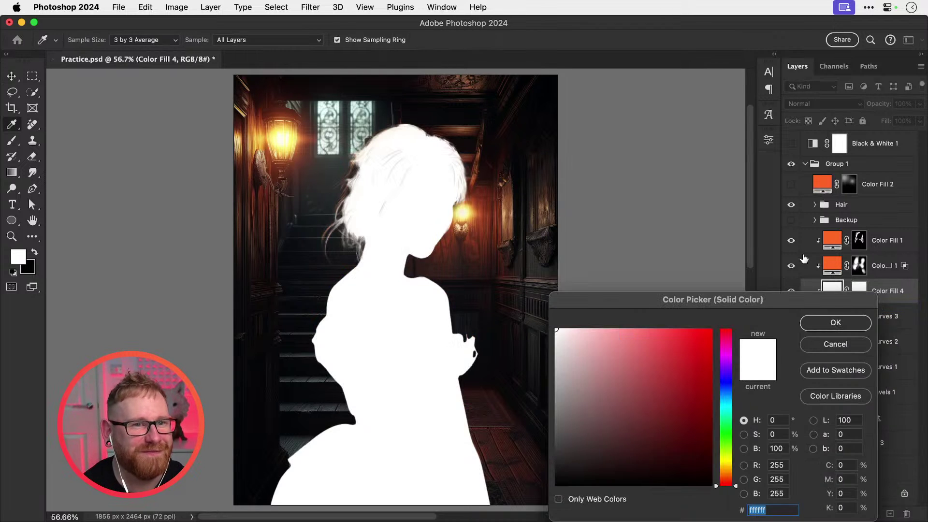
pyautogui.click(726, 470)
pyautogui.click(686, 343)
pyautogui.moveTo(686, 344); pyautogui.dragTo(688, 330)
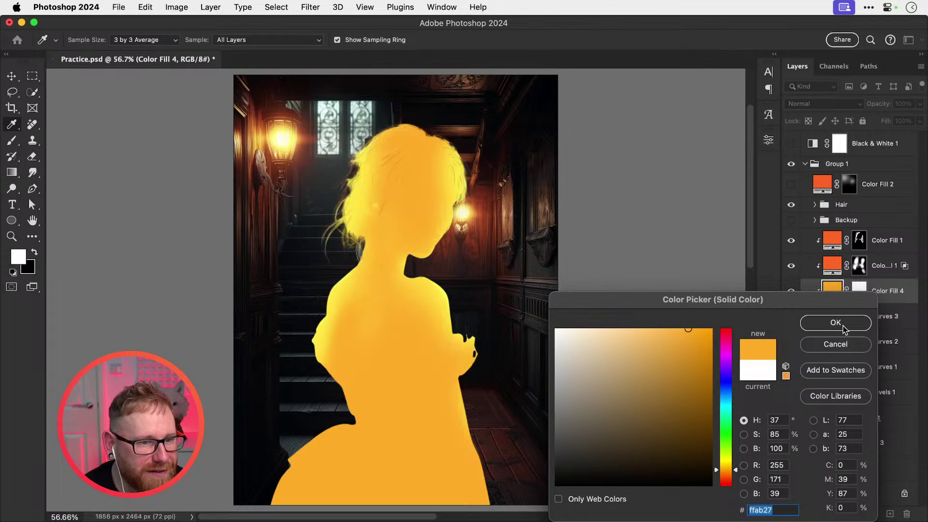
pyautogui.click(843, 325)
# Step: Try the Overlay blend mode on Color Fill 4 and settle on Multiply
pyautogui.click(806, 104)
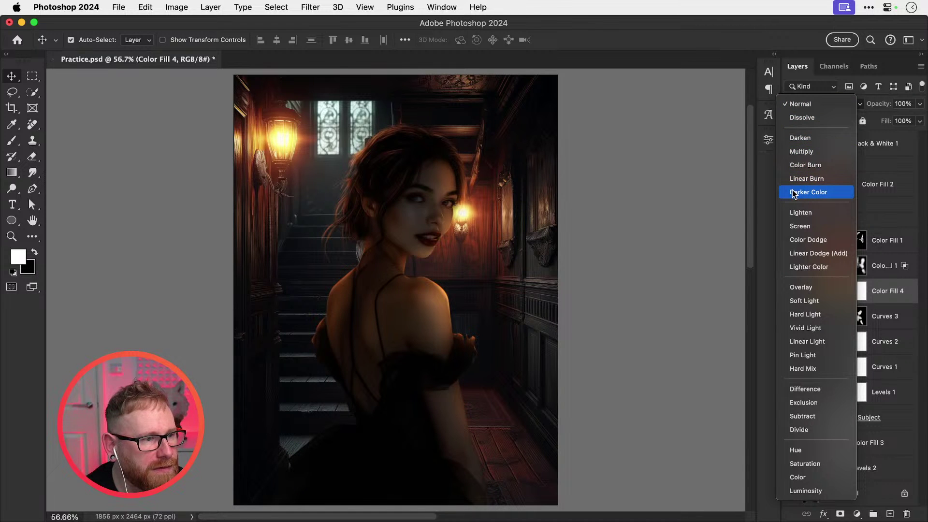
pyautogui.click(791, 289)
pyautogui.click(822, 106)
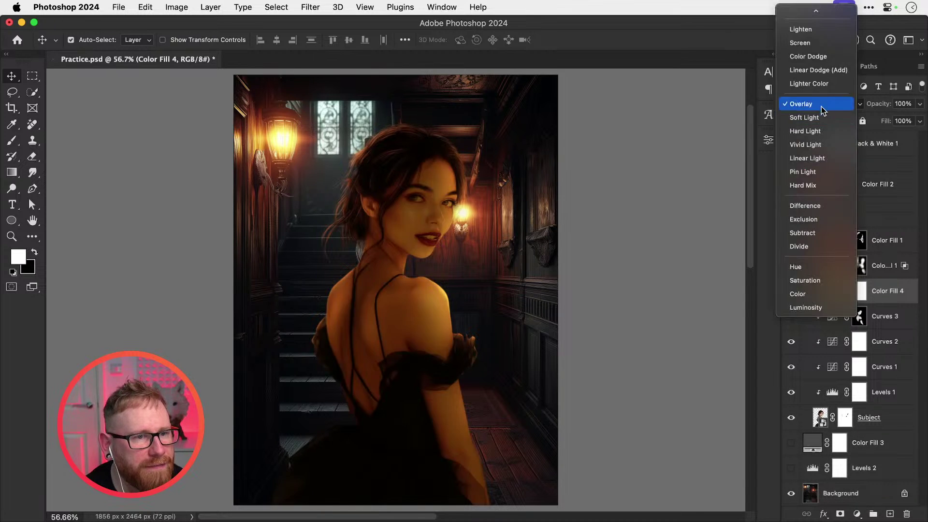
pyautogui.click(822, 35)
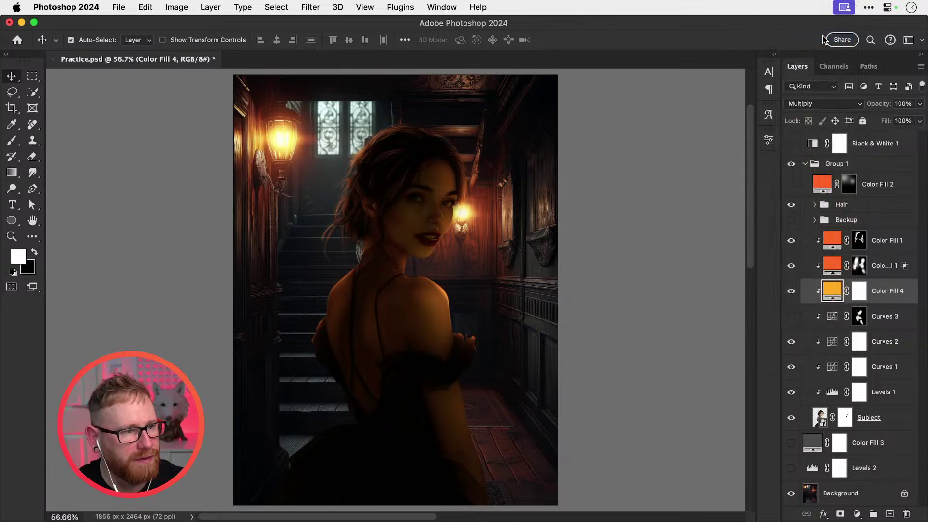
# Step: Compare the woman before and after the Multiply blend by undoing and redoing it twice
pyautogui.press('super+z')
pyautogui.press('super+shift+z')
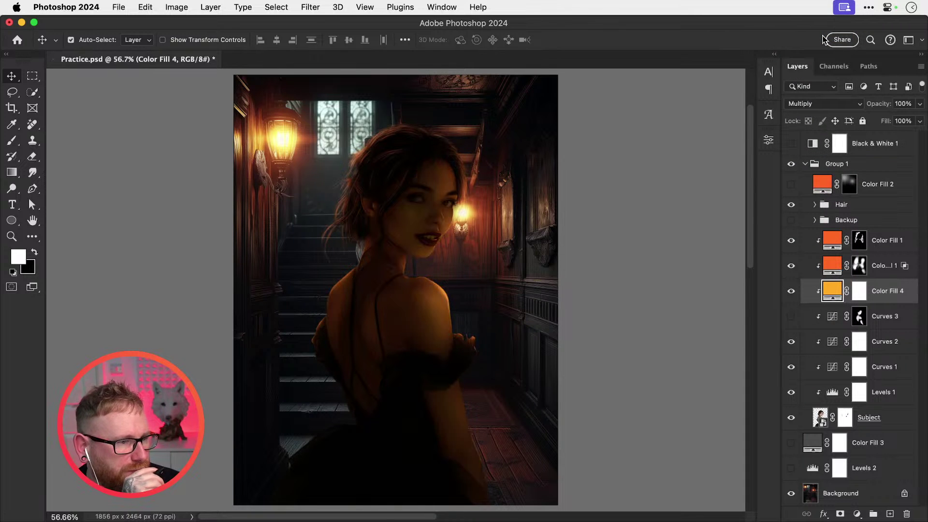
pyautogui.press('super+z')
pyautogui.press('super+shift+z')
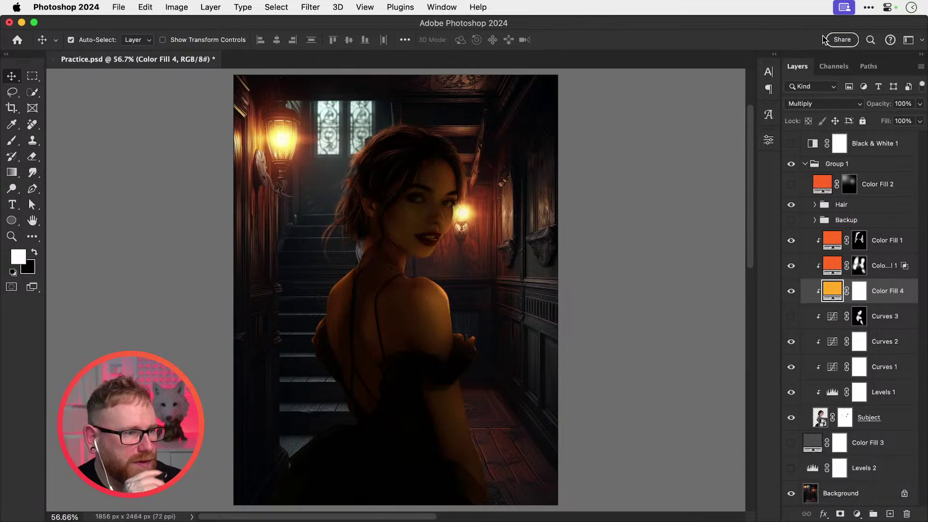
# Step: Shift Color Fill 4 to a redder orange and compare the woman's face with the fill hidden and shown
pyautogui.press('z')
pyautogui.click(415, 214)
pyautogui.click(414, 214)
pyautogui.click(414, 214)
pyautogui.press('v')
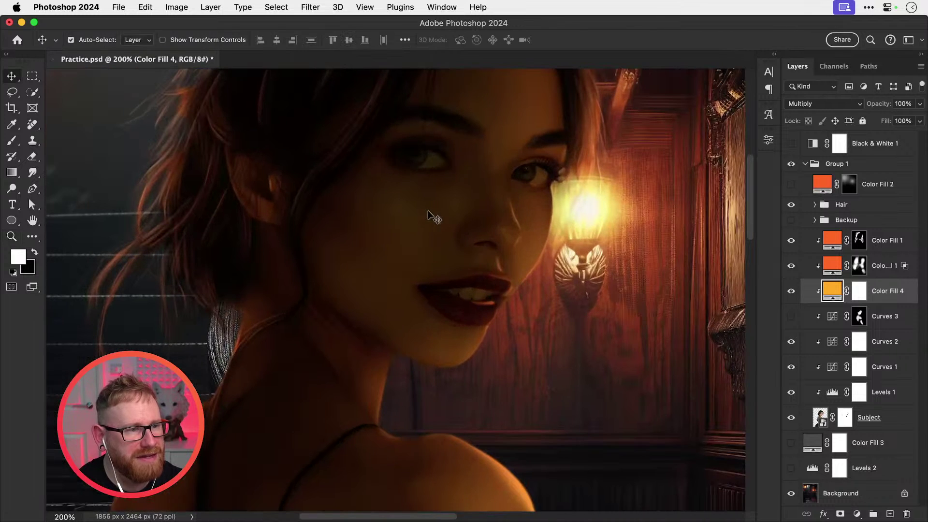
pyautogui.moveTo(652, 237); pyautogui.dragTo(645, 275)
pyautogui.doubleClick(828, 287)
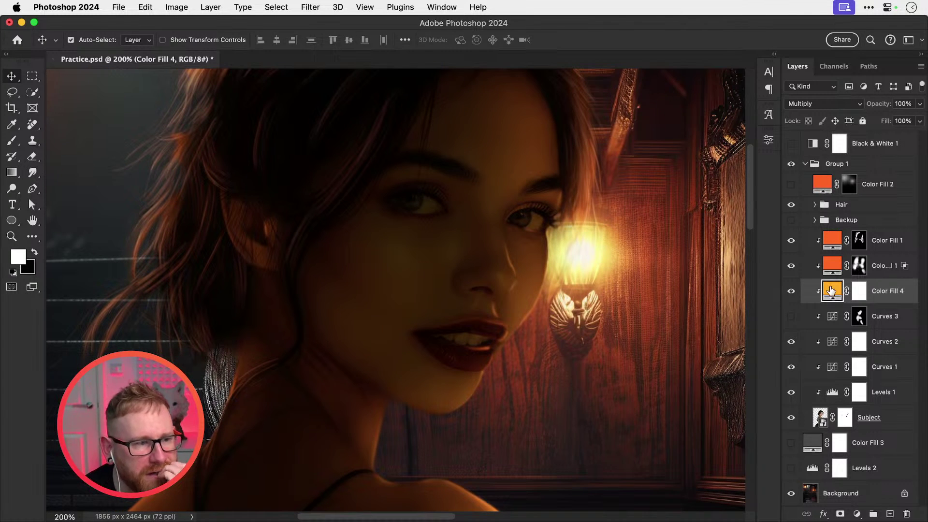
pyautogui.moveTo(728, 477); pyautogui.dragTo(729, 479)
pyautogui.click(838, 325)
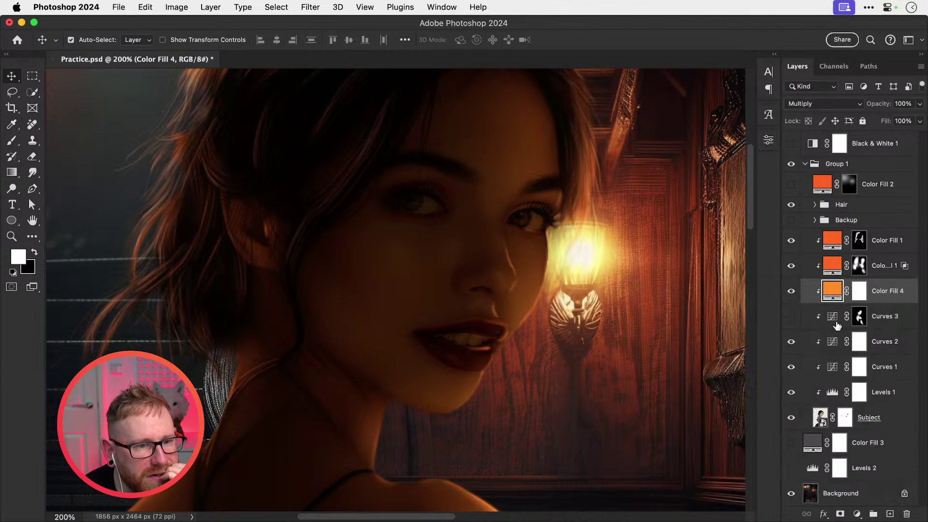
pyautogui.click(792, 292)
pyautogui.click(792, 292)
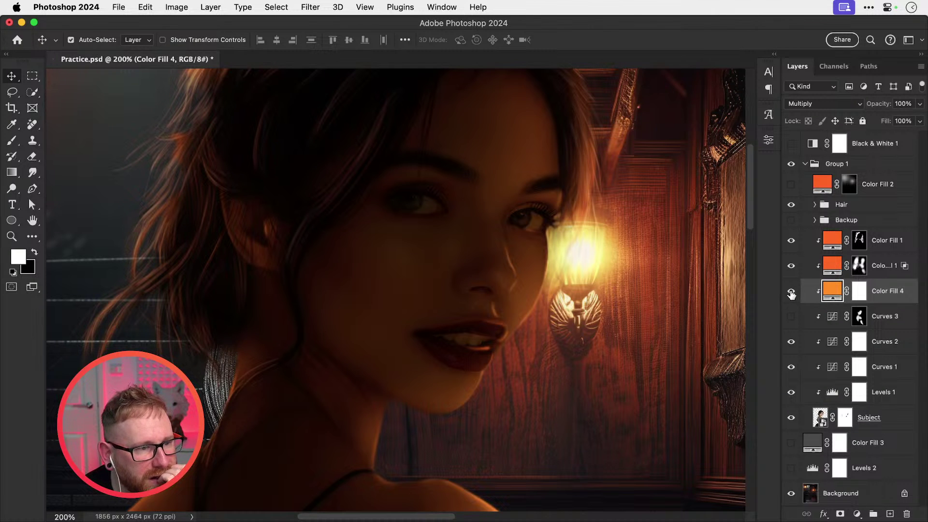
# Step: Mask Color Fill 4 off the lamp-facing side of the woman's face with a soft black brush of 300 px at 39% flow
pyautogui.press('super+minus')
pyautogui.press('super+minus')
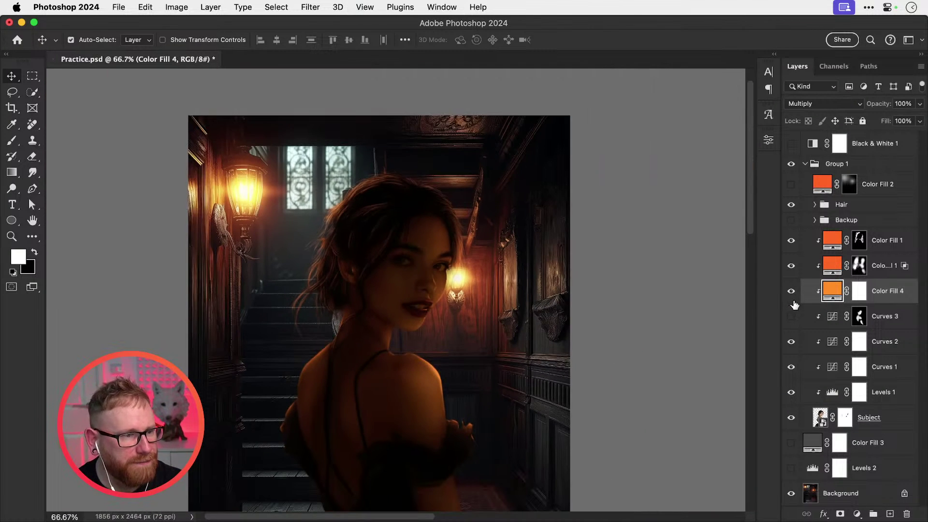
pyautogui.moveTo(615, 353); pyautogui.dragTo(627, 308)
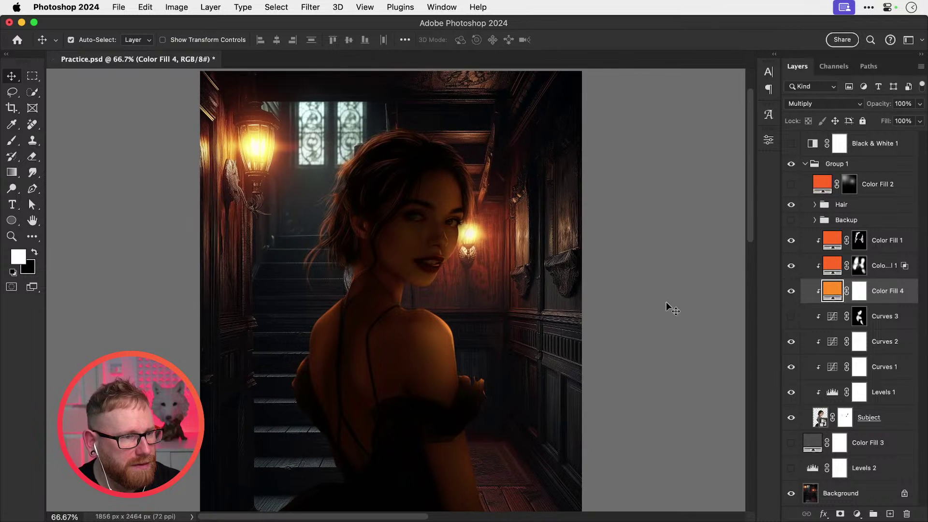
pyautogui.click(856, 290)
pyautogui.press('b')
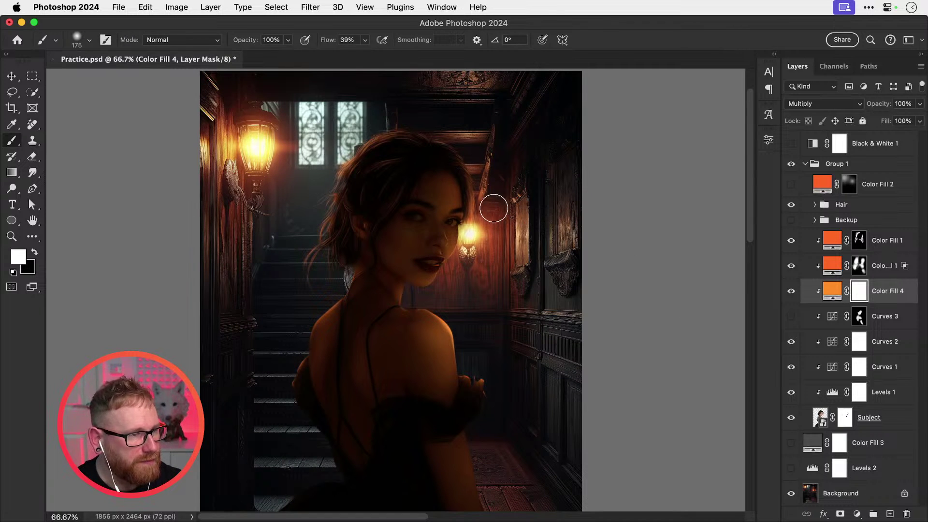
pyautogui.press('x')
pyautogui.press(']')
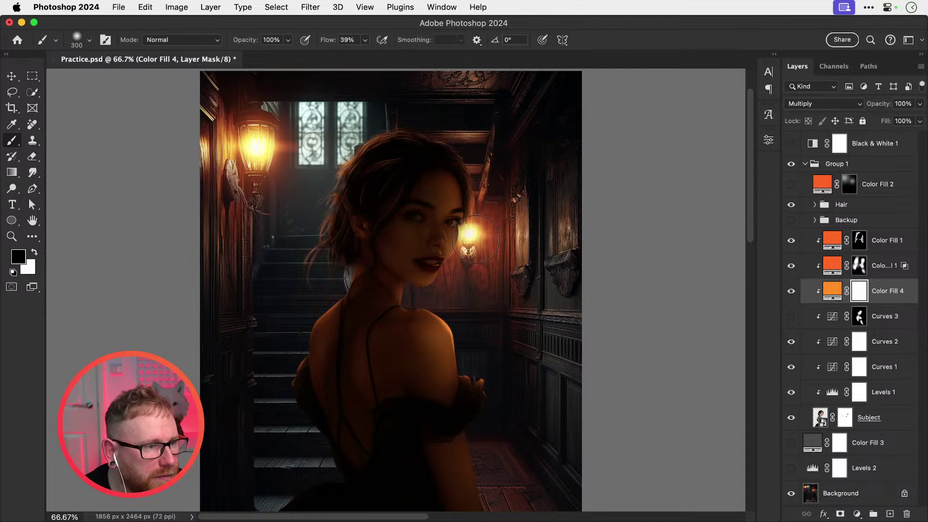
pyautogui.moveTo(464, 213)
pyautogui.mouseDown()
pyautogui.moveTo(445, 281)
pyautogui.moveTo(462, 232)
pyautogui.mouseUp()
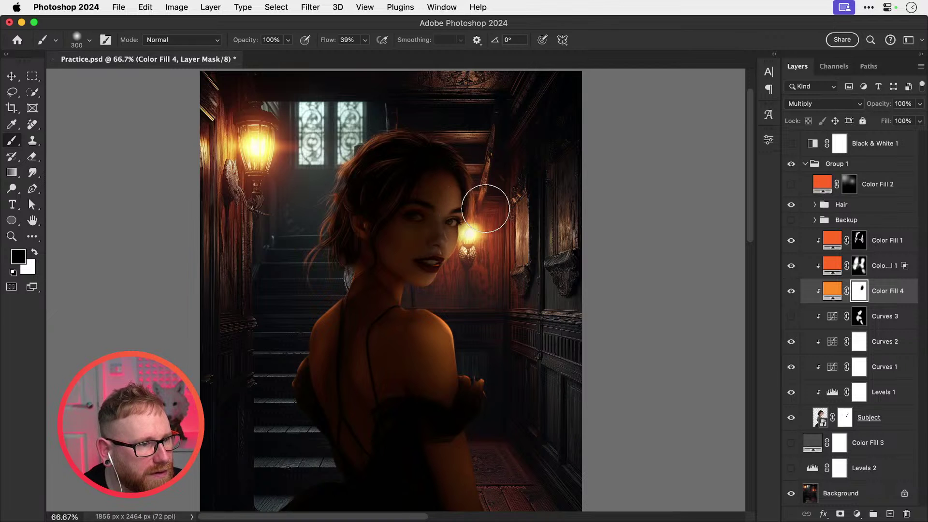
# Step: Softly mask Color Fill 4 along the woman's rear shoulder and the back of her hair with a larger black brush
pyautogui.press(']')
pyautogui.press(']')
pyautogui.press(']')
pyautogui.moveTo(291, 349)
pyautogui.mouseDown()
pyautogui.moveTo(286, 317)
pyautogui.moveTo(287, 329)
pyautogui.mouseUp()
pyautogui.moveTo(293, 262)
pyautogui.mouseDown()
pyautogui.moveTo(292, 182)
pyautogui.moveTo(281, 230)
pyautogui.mouseUp()
pyautogui.press('[')
pyautogui.press('[')
pyautogui.press('[')
pyautogui.press('[')
pyautogui.press('[')
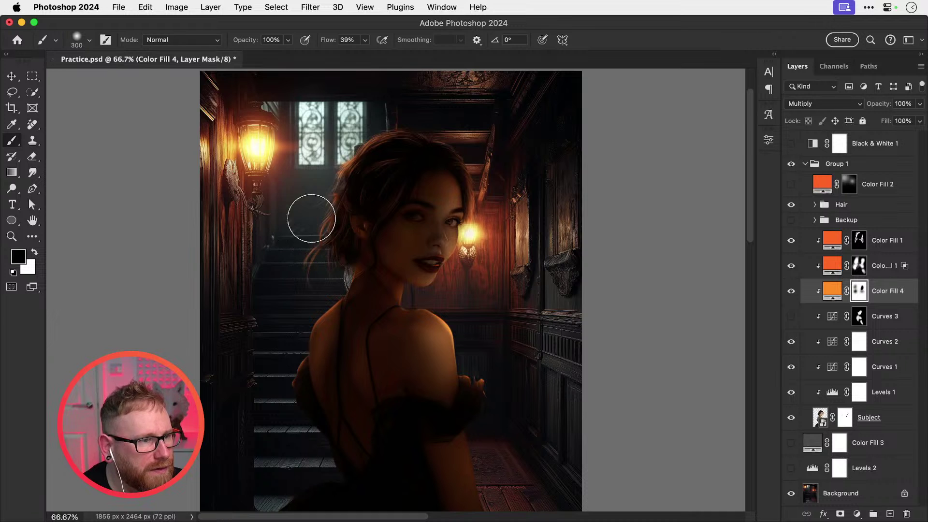
# Step: Mask Color Fill 4 off the woman's near shoulder and arm with a 200 px black brush
pyautogui.moveTo(460, 366); pyautogui.dragTo(468, 263)
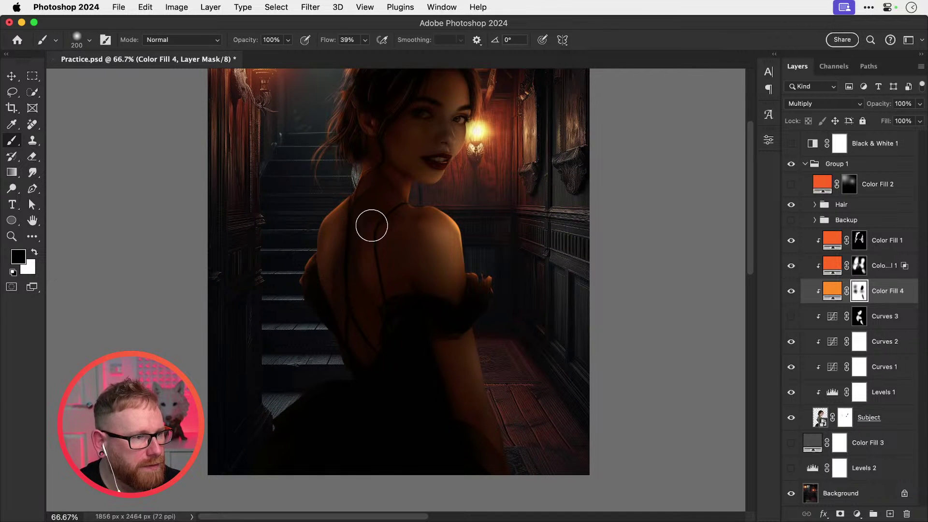
pyautogui.moveTo(400, 271); pyautogui.dragTo(406, 328)
pyautogui.moveTo(482, 291); pyautogui.dragTo(491, 319)
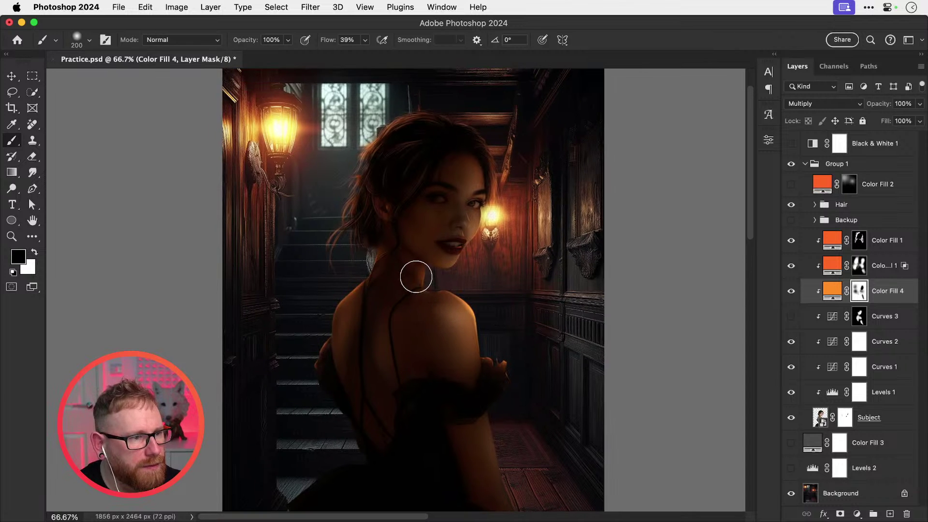
# Step: Compare the woman with the masked Color Fill 4 hidden and shown, leaving it visible
pyautogui.click(792, 292)
pyautogui.click(792, 292)
pyautogui.click(792, 293)
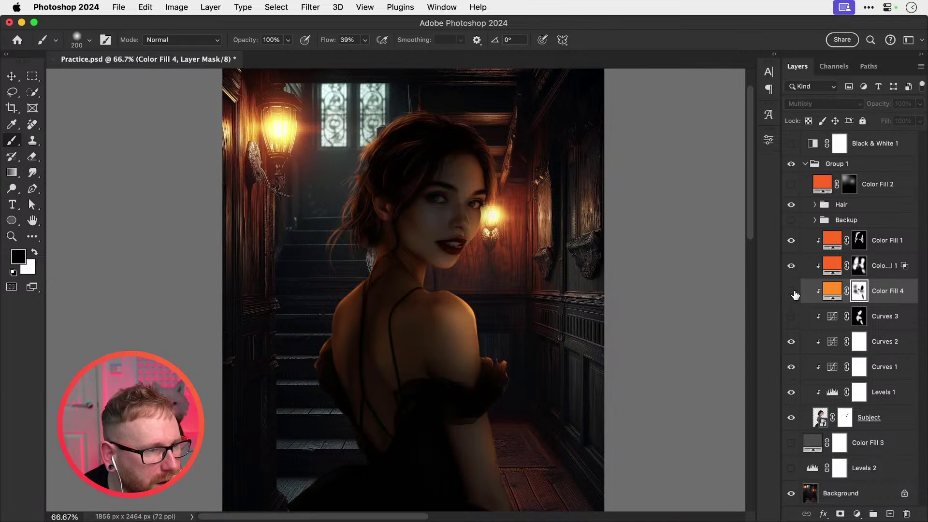
pyautogui.click(792, 291)
# Step: Brighten Curves 2 by raising the curve's highlight end and set its midpoint to input 127, output 52
pyautogui.doubleClick(830, 341)
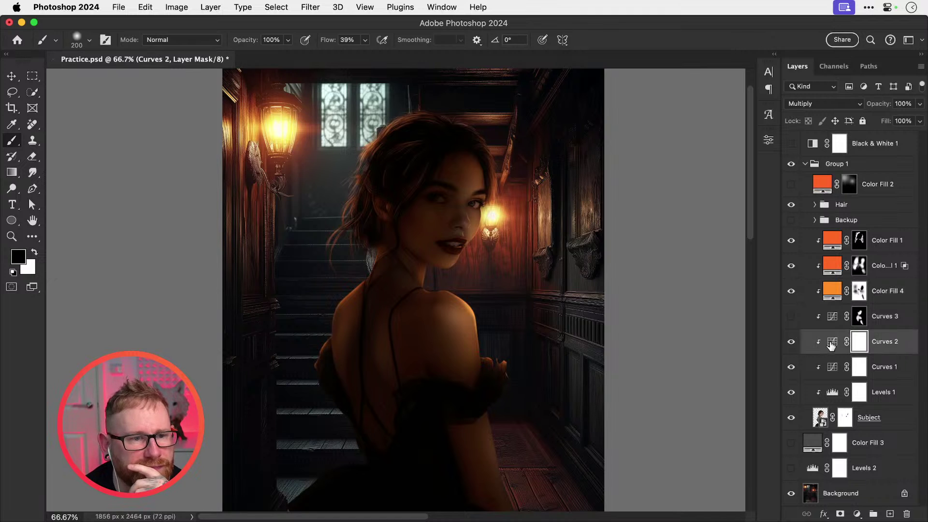
pyautogui.moveTo(735, 290); pyautogui.dragTo(737, 270)
pyautogui.moveTo(674, 296); pyautogui.dragTo(674, 302)
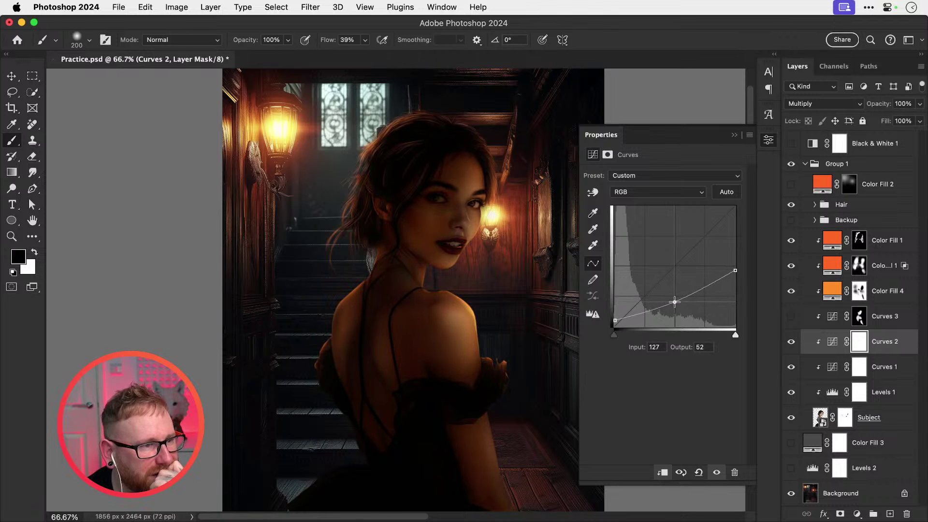
# Step: Change Color Fill 4 to the softer orange #ffa85b, compare it hidden and shown, and close the properties
pyautogui.doubleClick(829, 292)
pyautogui.moveTo(666, 335)
pyautogui.mouseDown()
pyautogui.moveTo(647, 333)
pyautogui.moveTo(657, 330)
pyautogui.mouseUp()
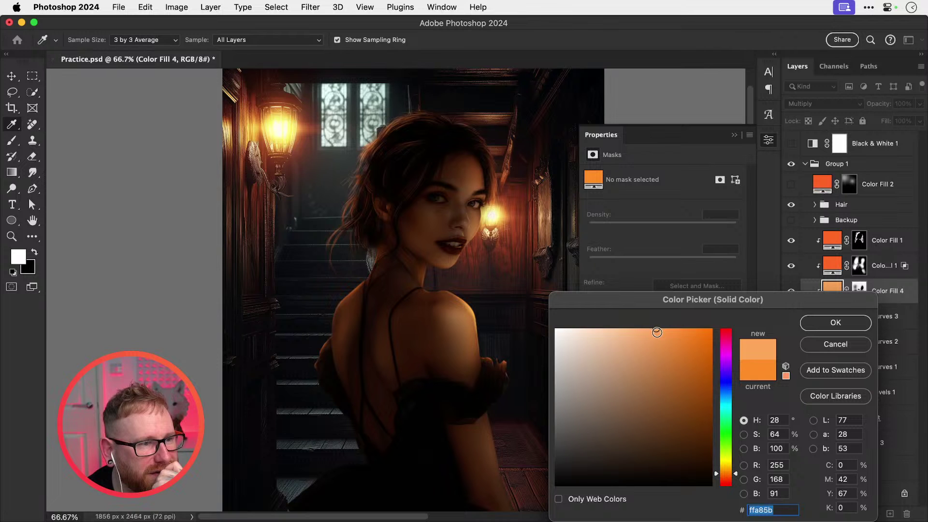
pyautogui.click(815, 325)
pyautogui.click(792, 294)
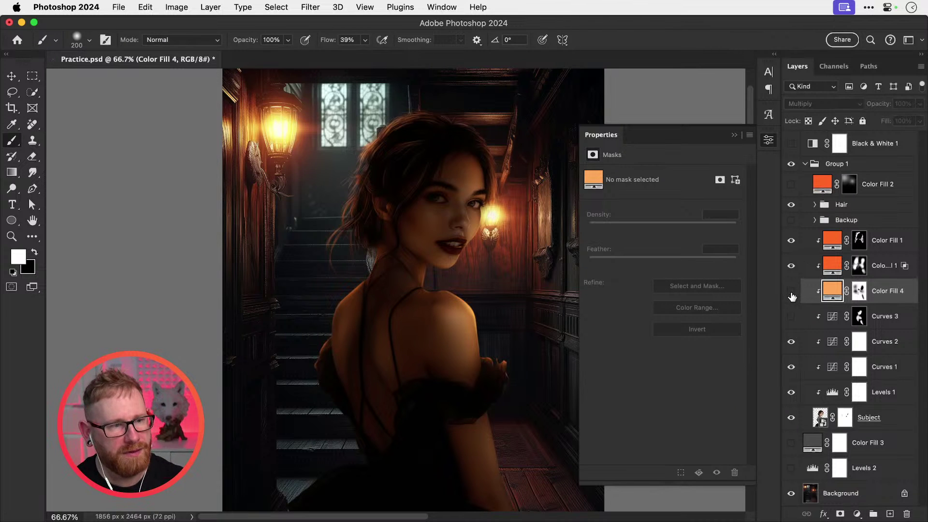
pyautogui.click(792, 295)
pyautogui.click(769, 141)
pyautogui.press('v')
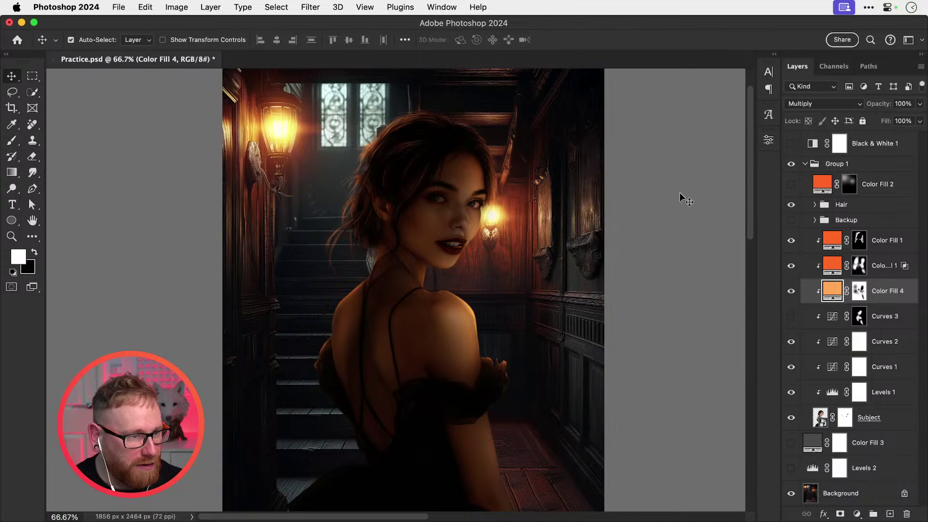
# Step: Try desaturating the woman with a Hue/Saturation adjustment above Color Fill 4, at -100 and about -25, and delete that layer
pyautogui.moveTo(505, 308); pyautogui.dragTo(492, 306)
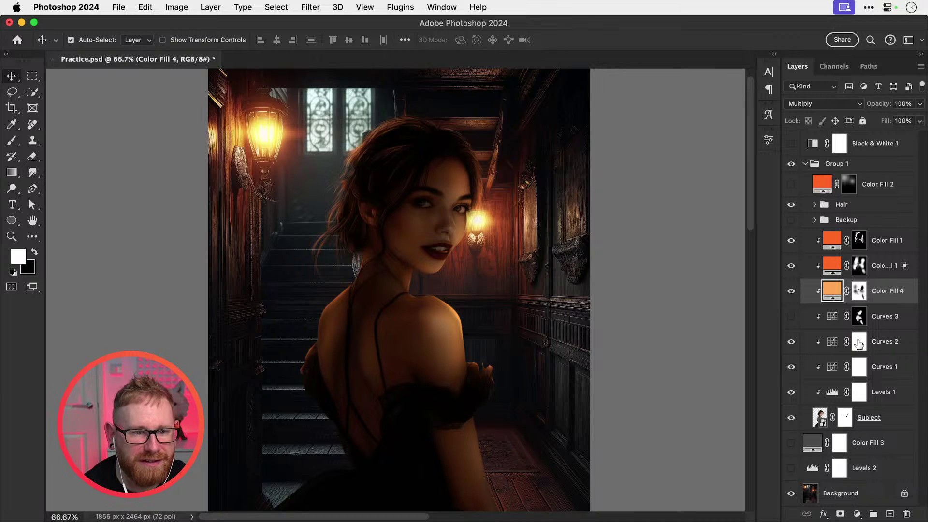
pyautogui.click(858, 514)
pyautogui.click(863, 425)
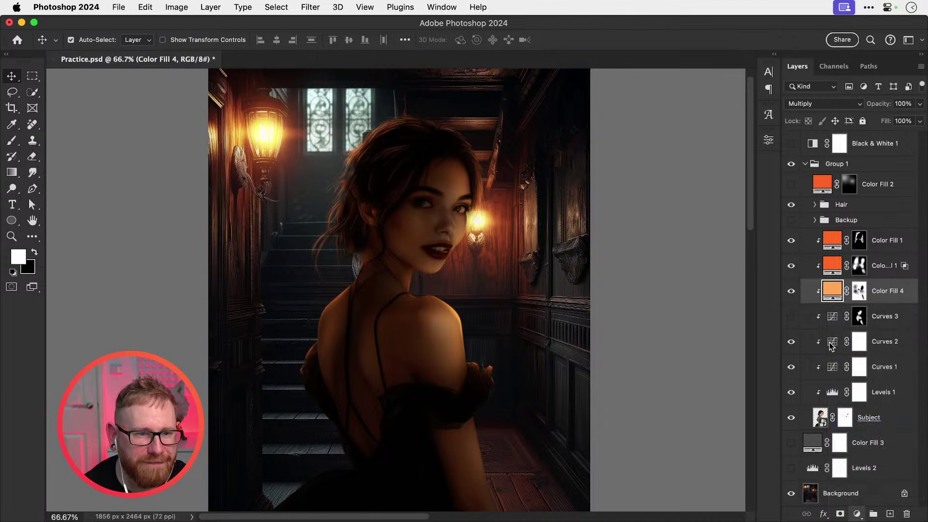
pyautogui.moveTo(665, 244); pyautogui.dragTo(588, 246)
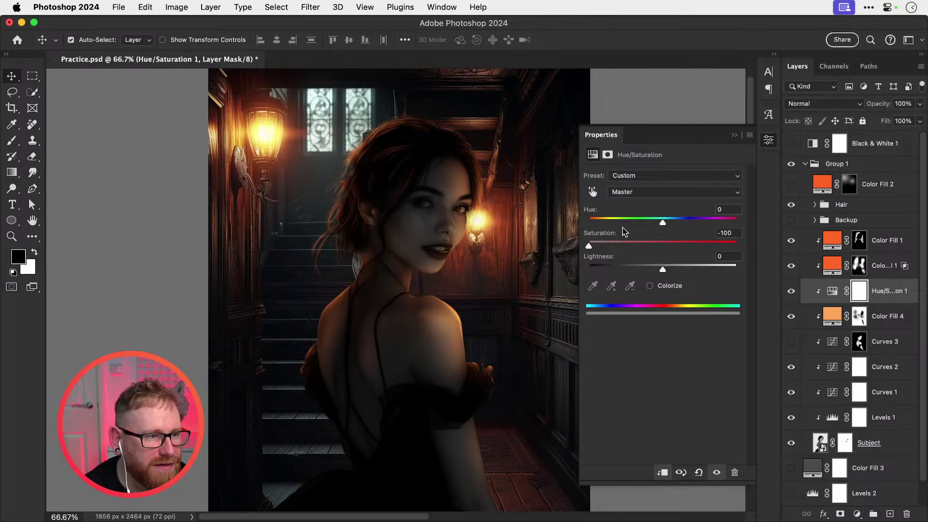
pyautogui.moveTo(661, 246); pyautogui.dragTo(648, 247)
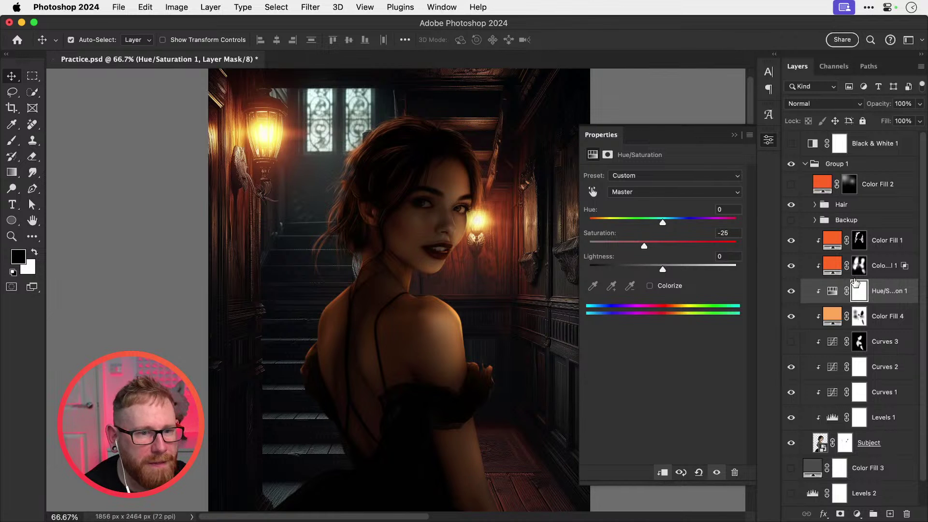
pyautogui.click(897, 296)
pyautogui.press('BackSpace')
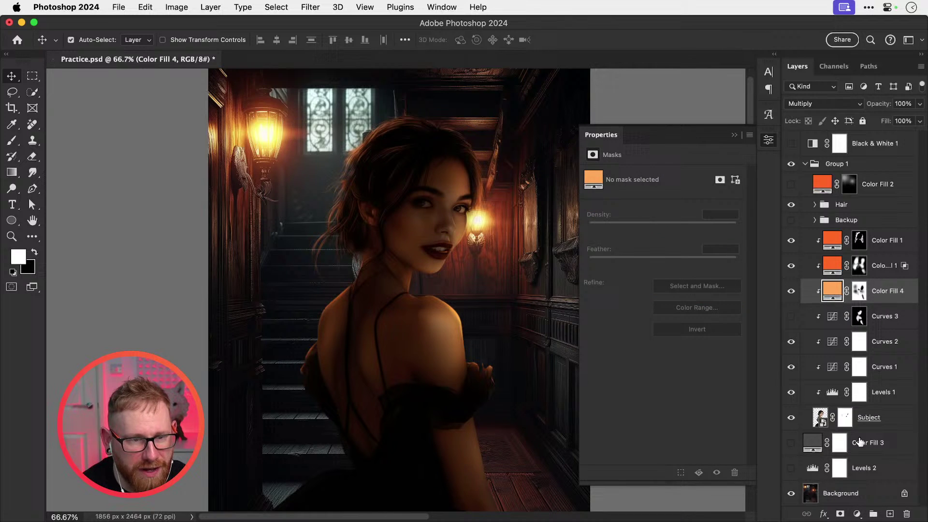
# Step: Add a clipped Vibrance adjustment directly above Color Fill 4 and set its vibrance to -20
pyautogui.click(857, 514)
pyautogui.click(876, 376)
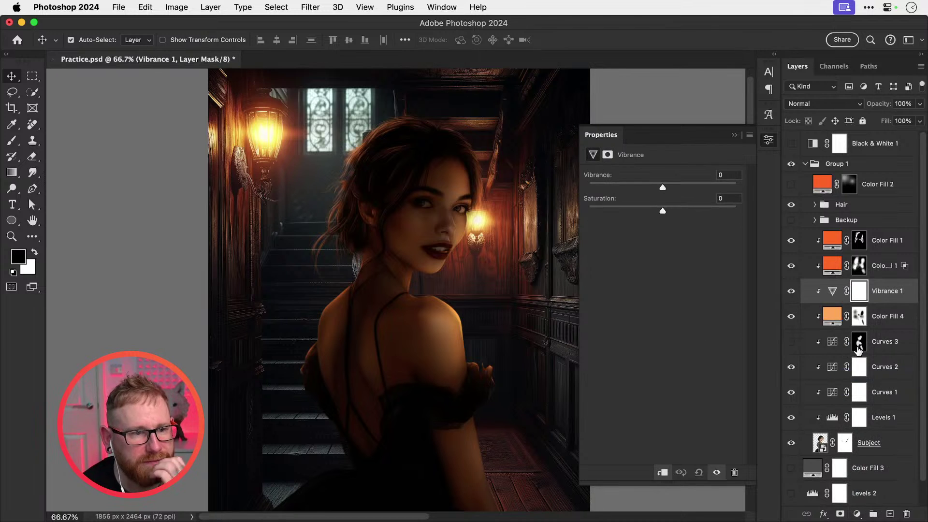
pyautogui.moveTo(657, 189)
pyautogui.mouseDown()
pyautogui.moveTo(633, 187)
pyautogui.moveTo(648, 186)
pyautogui.mouseUp()
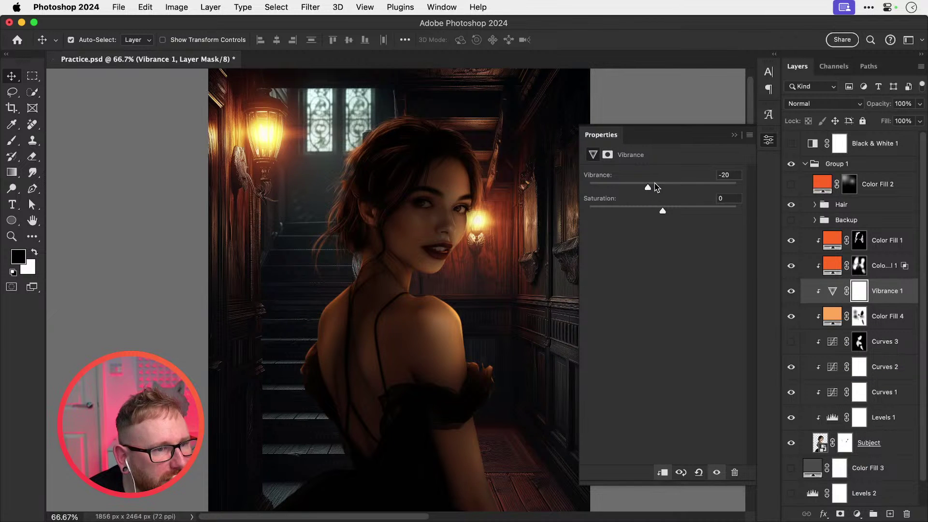
pyautogui.click(769, 140)
# Step: Compare the subject with and without the Vibrance adjustment, and delete that adjustment layer
pyautogui.click(792, 292)
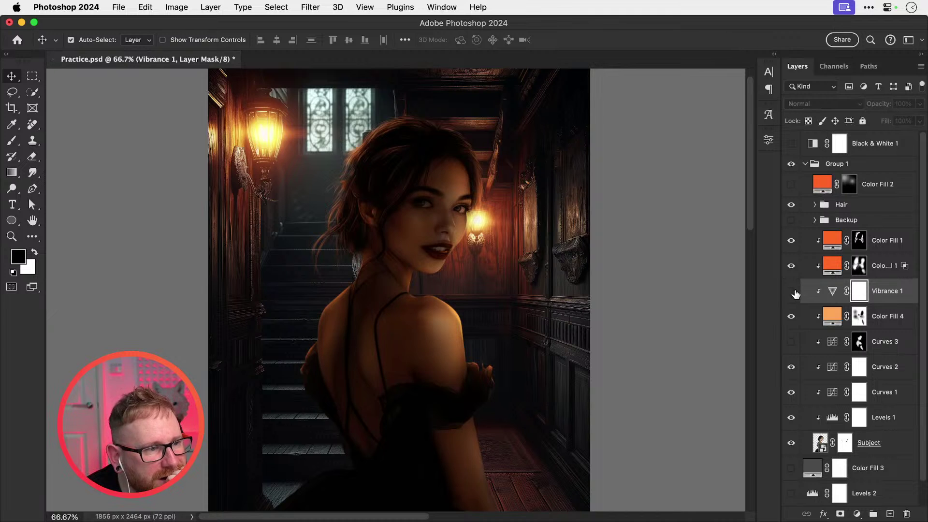
pyautogui.click(794, 292)
pyautogui.click(794, 292)
pyautogui.click(793, 292)
pyautogui.click(793, 292)
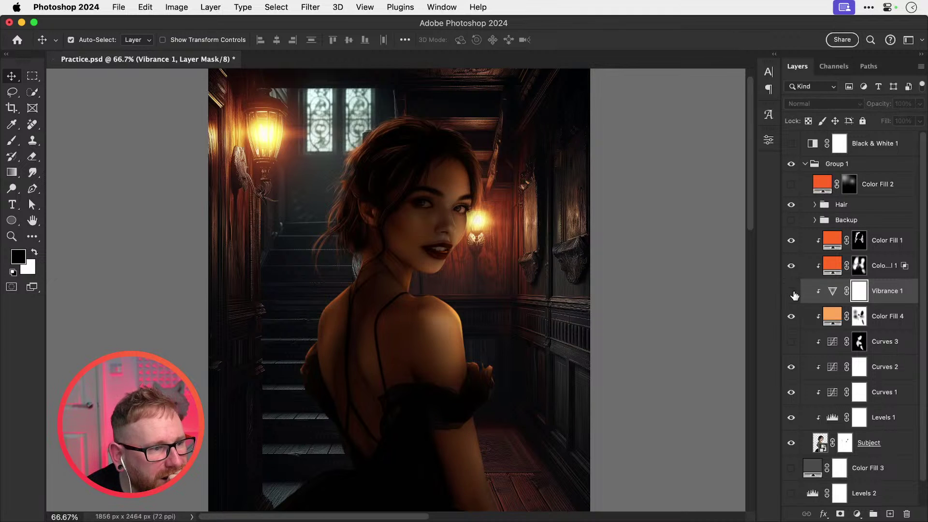
pyautogui.click(890, 302)
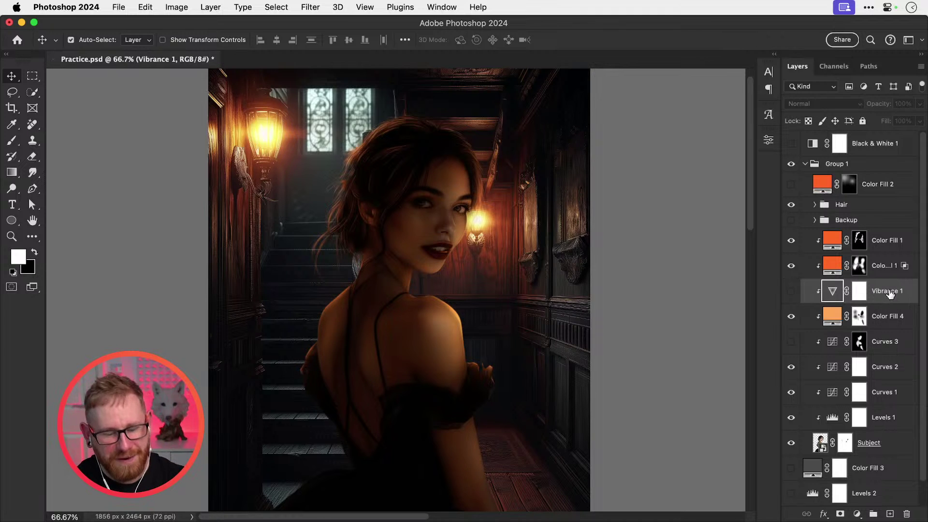
pyautogui.press('Delete')
# Step: Try Color Fill 4 at 50% opacity, comparing its effect on the skin with that of Curves 3
pyautogui.click(791, 319)
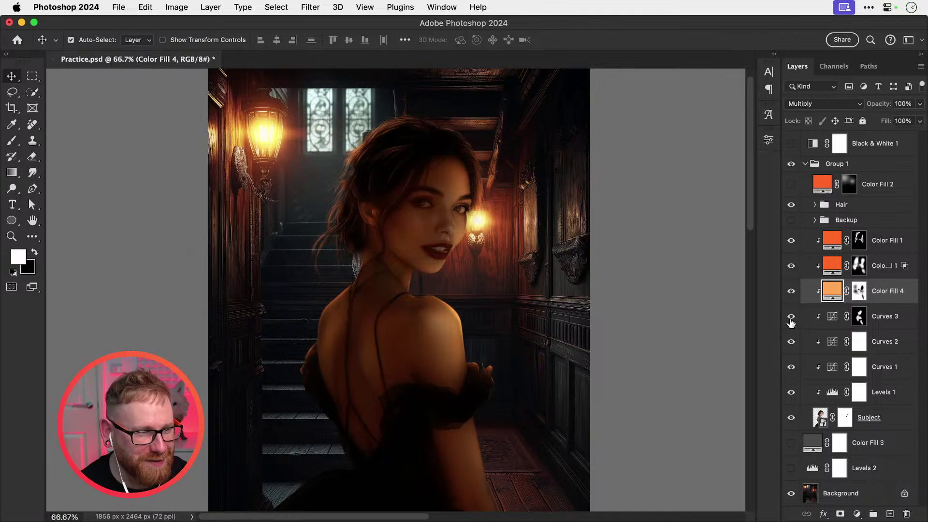
pyautogui.click(790, 319)
pyautogui.click(790, 319)
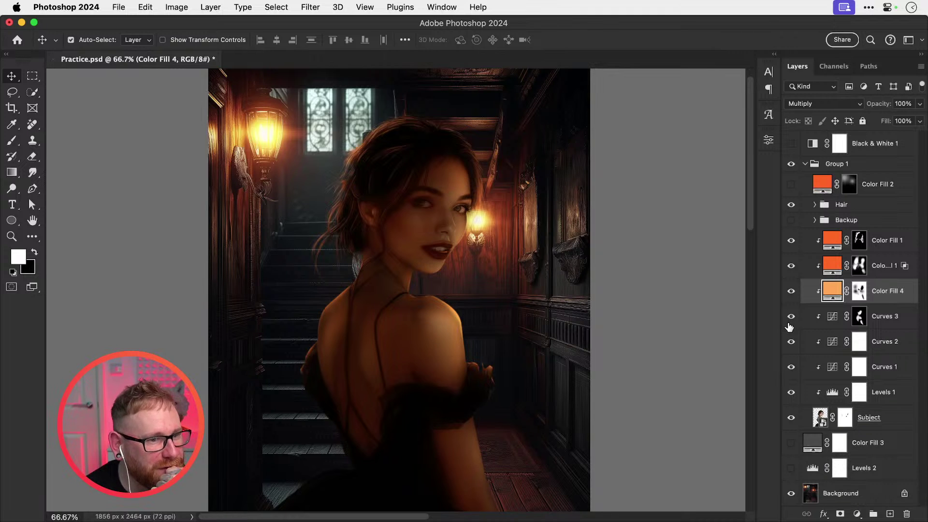
pyautogui.click(791, 292)
pyautogui.click(791, 292)
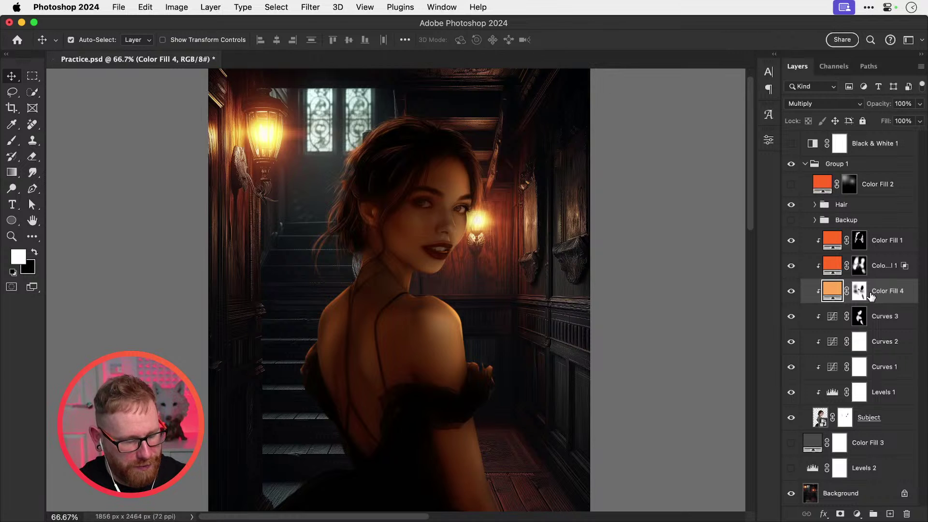
pyautogui.press('5')
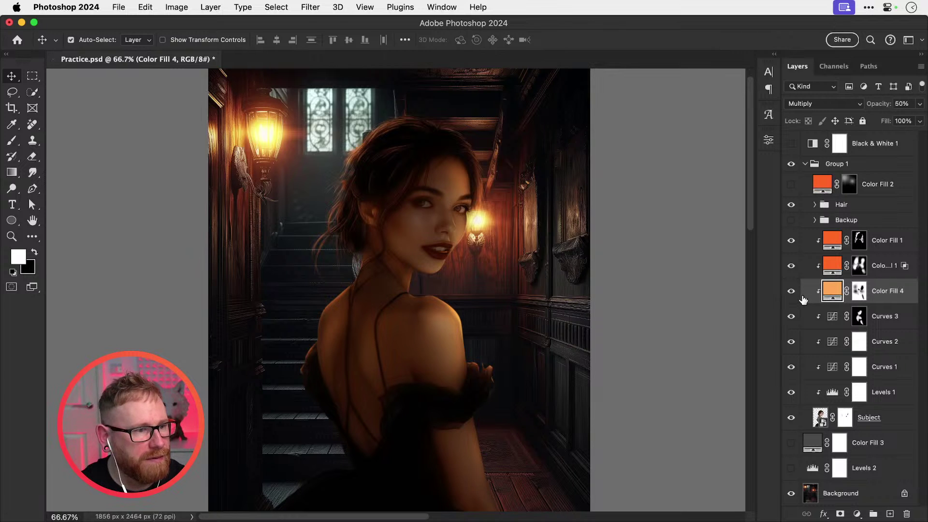
pyautogui.click(791, 292)
pyautogui.click(791, 292)
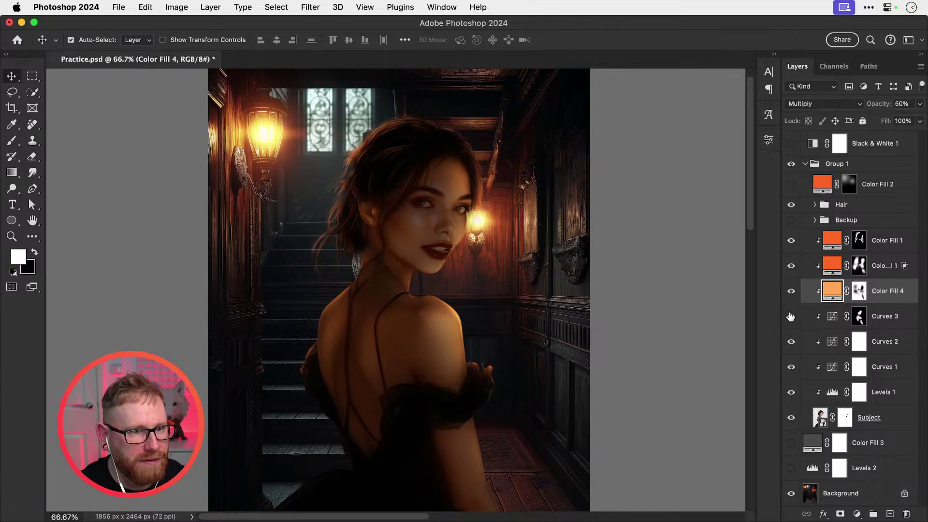
pyautogui.click(791, 316)
pyautogui.moveTo(792, 293); pyautogui.dragTo(793, 309)
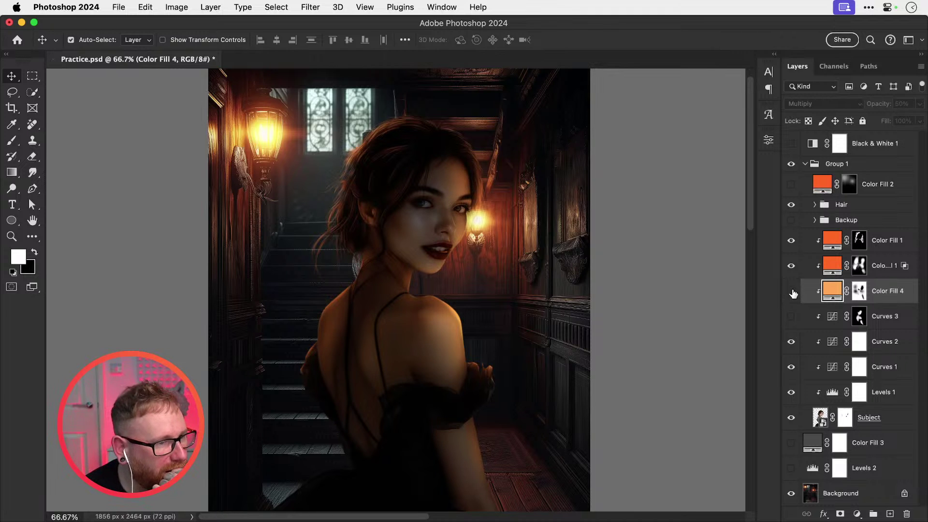
pyautogui.click(792, 292)
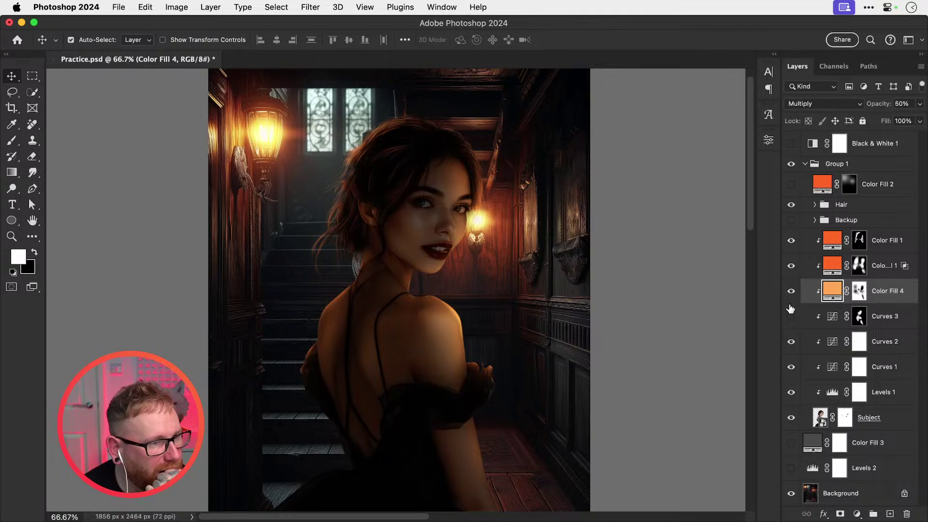
# Step: Set Color Fill 4 and the orange fill layer directly above it to 40% opacity, and save the document
pyautogui.keyDown('shift'); pyautogui.click(885, 272); pyautogui.keyUp('shift')
pyautogui.press('3')
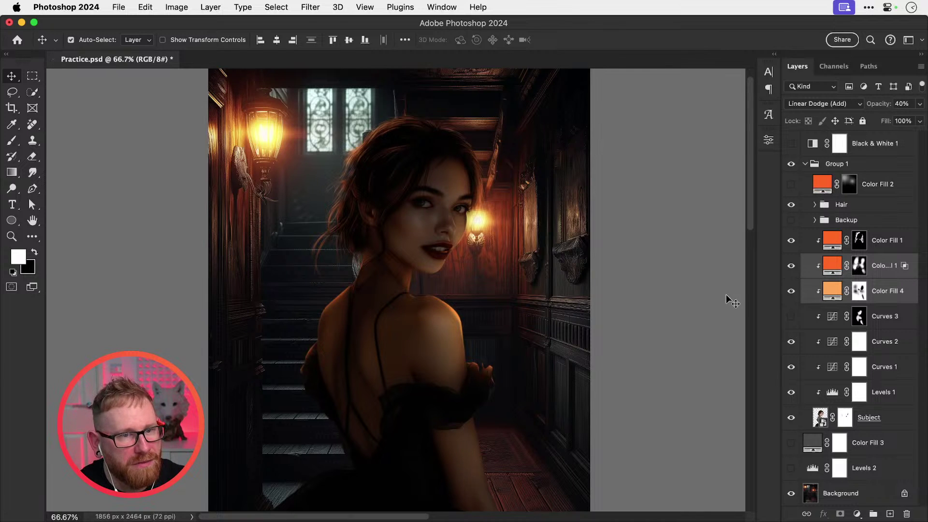
pyautogui.click(792, 291)
pyautogui.click(792, 289)
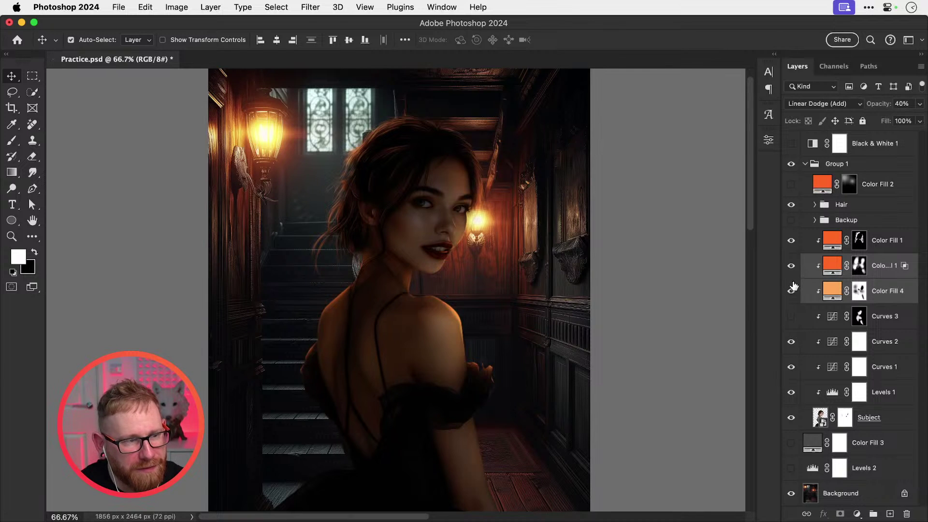
pyautogui.press('super+0')
pyautogui.press('super+s')
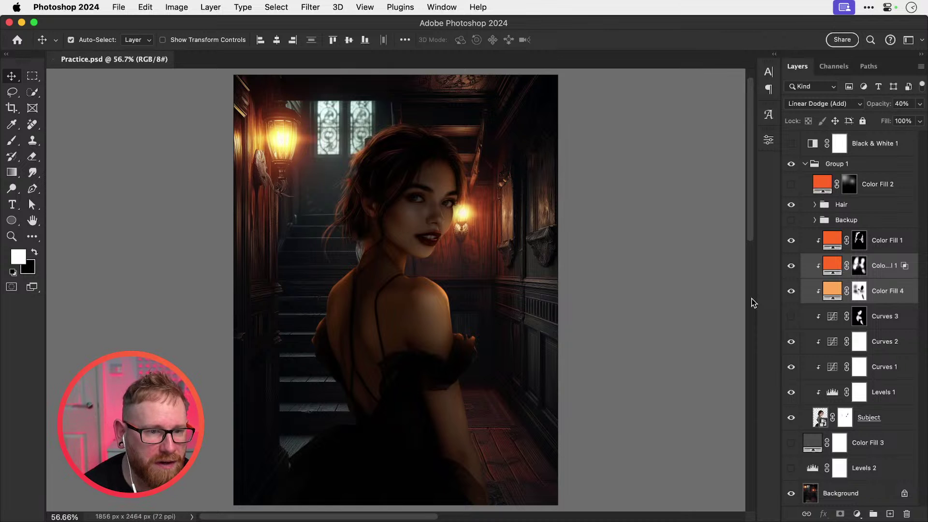
# Step: Recolor Color Fill 4 to a saturated golden yellow with a hue of 41° at full brightness
pyautogui.click(886, 291)
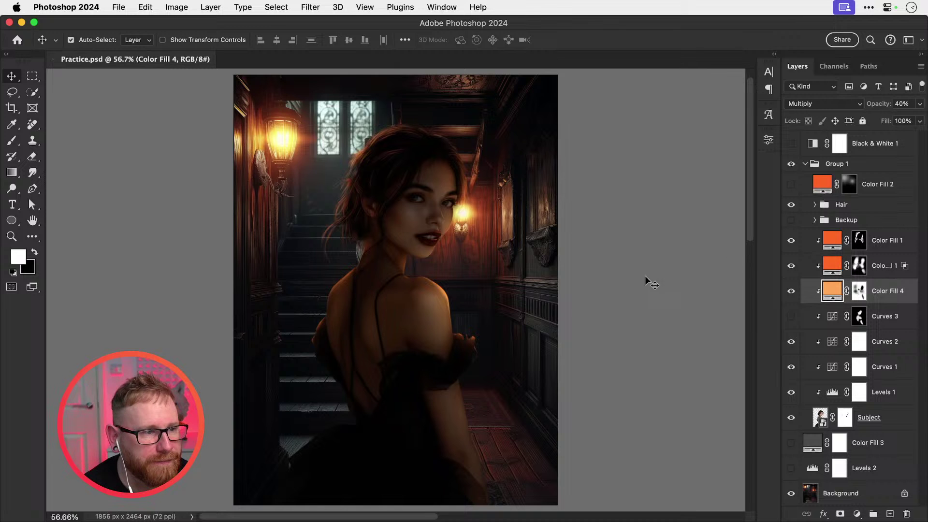
pyautogui.keyDown('super'); pyautogui.click(412, 206); pyautogui.keyUp('super')
pyautogui.keyDown('super'); pyautogui.click(412, 206); pyautogui.keyUp('super')
pyautogui.keyDown('super'); pyautogui.click(412, 206); pyautogui.keyUp('super')
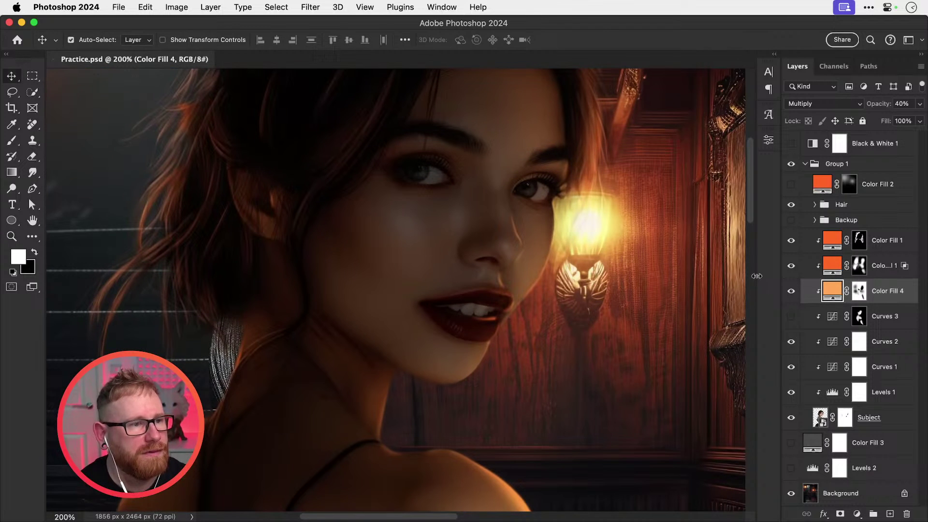
pyautogui.doubleClick(835, 290)
pyautogui.moveTo(730, 474); pyautogui.dragTo(729, 471)
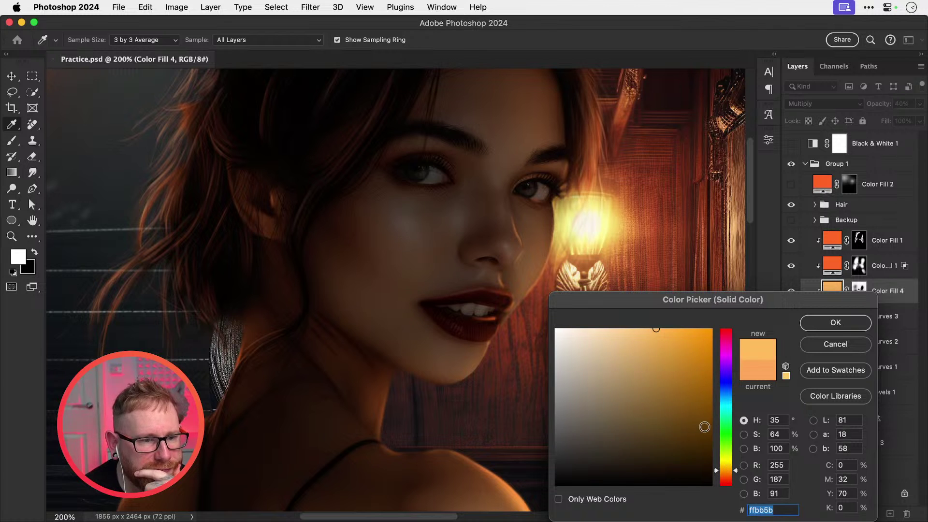
pyautogui.moveTo(676, 357); pyautogui.dragTo(696, 325)
pyautogui.click(726, 465)
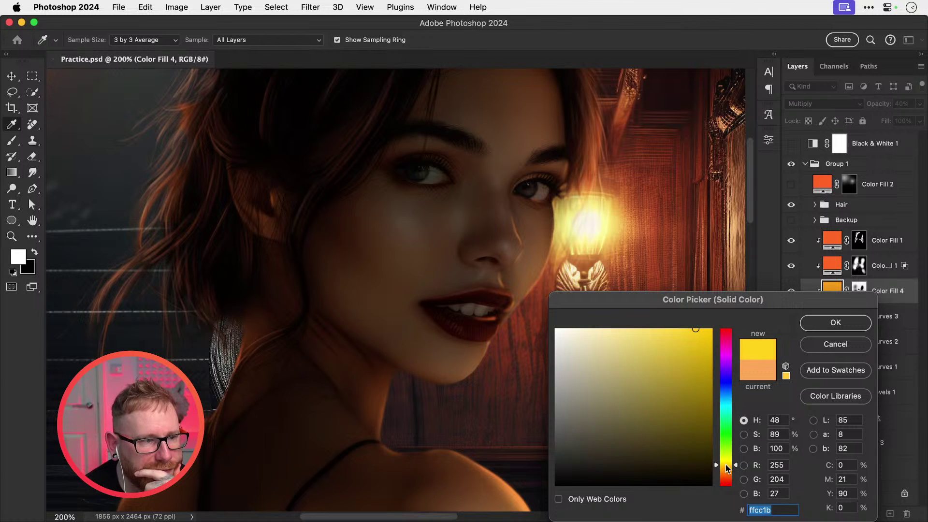
pyautogui.moveTo(725, 465); pyautogui.dragTo(726, 468)
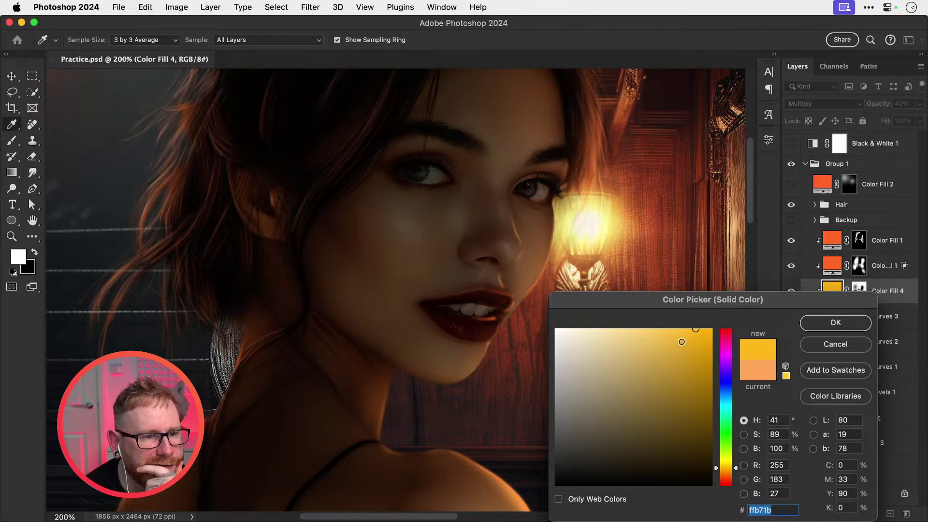
pyautogui.moveTo(682, 342); pyautogui.dragTo(694, 298)
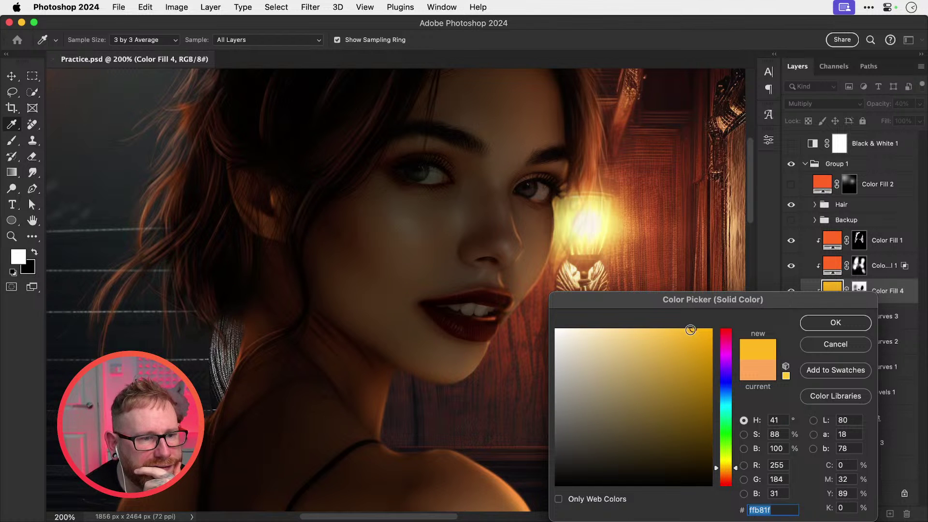
pyautogui.moveTo(691, 330); pyautogui.dragTo(688, 321)
pyautogui.click(822, 327)
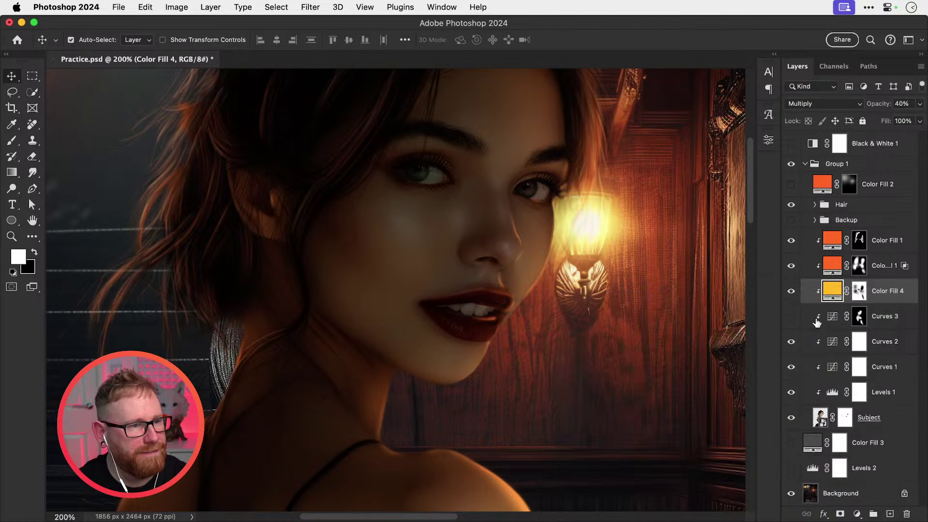
# Step: Compare the whole portrait with the old and new Color Fill 4 color, and with the Color Fill 2 glow shown and hidden
pyautogui.press('super+minus')
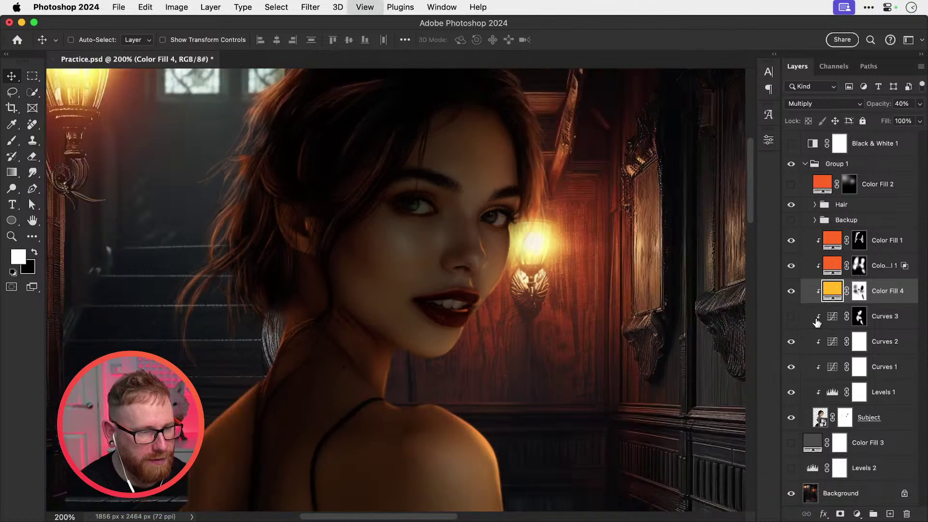
pyautogui.press('super+z')
pyautogui.press('super+shift+z')
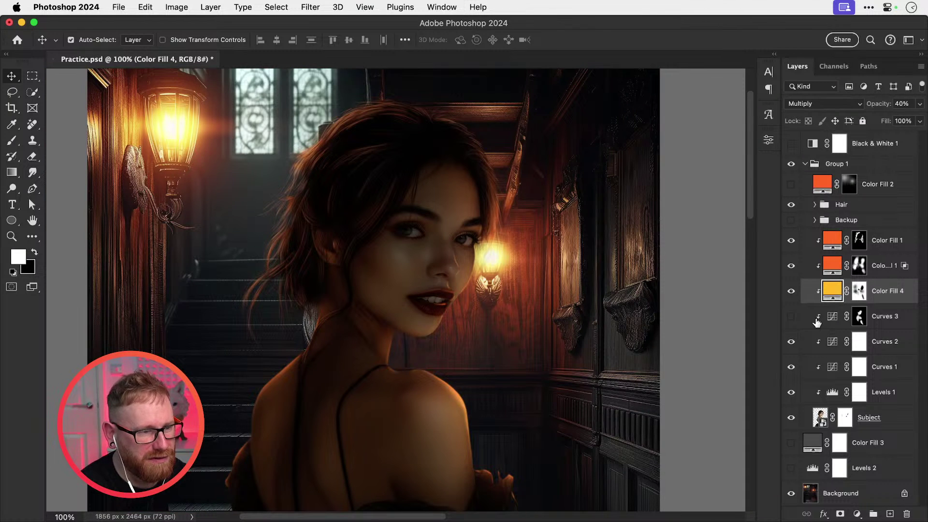
pyautogui.press('super+0')
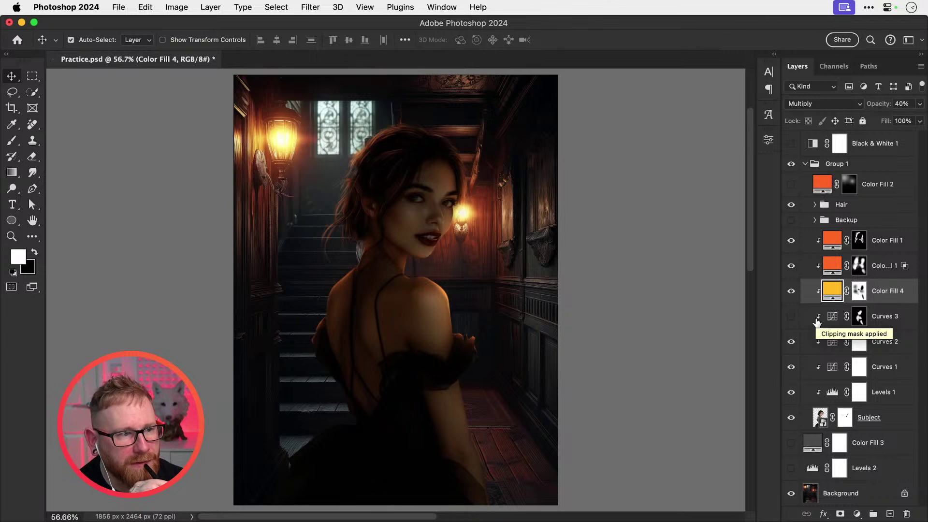
pyautogui.click(791, 186)
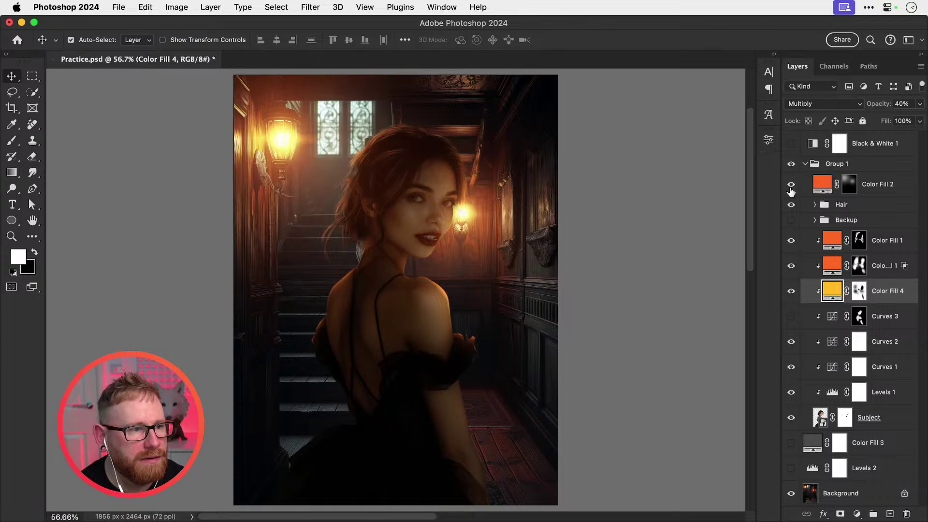
pyautogui.click(791, 186)
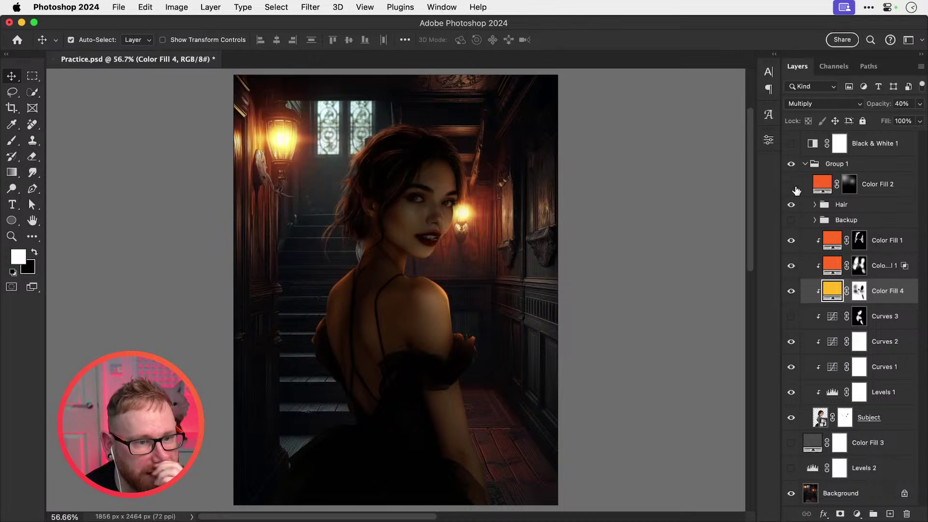
pyautogui.click(791, 185)
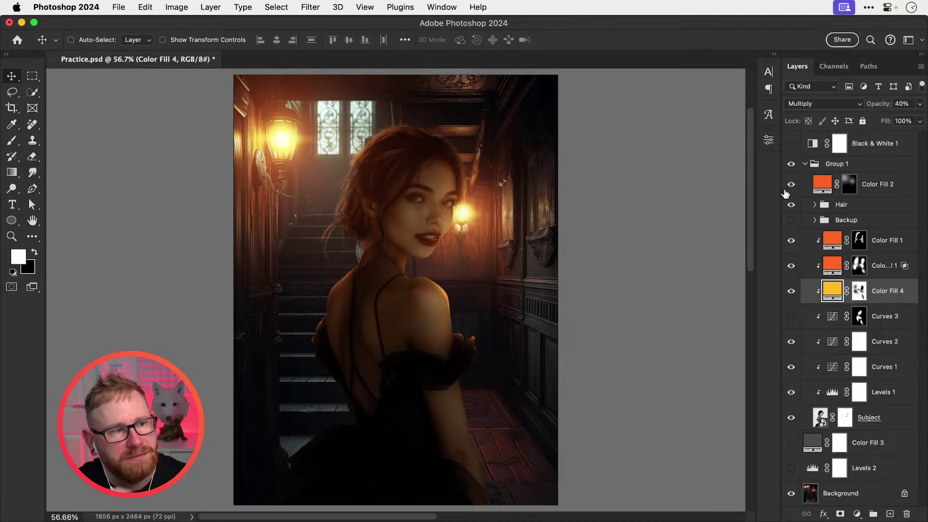
pyautogui.click(791, 184)
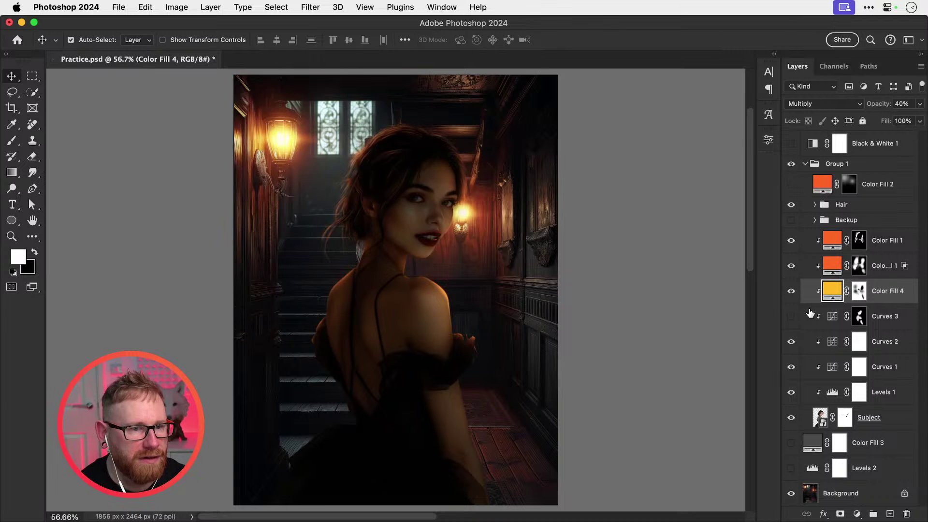
# Step: Check the effect of the Levels 2 adjustment above the Background and delete that layer
pyautogui.press('z')
pyautogui.click(423, 198)
pyautogui.click(424, 199)
pyautogui.press('v')
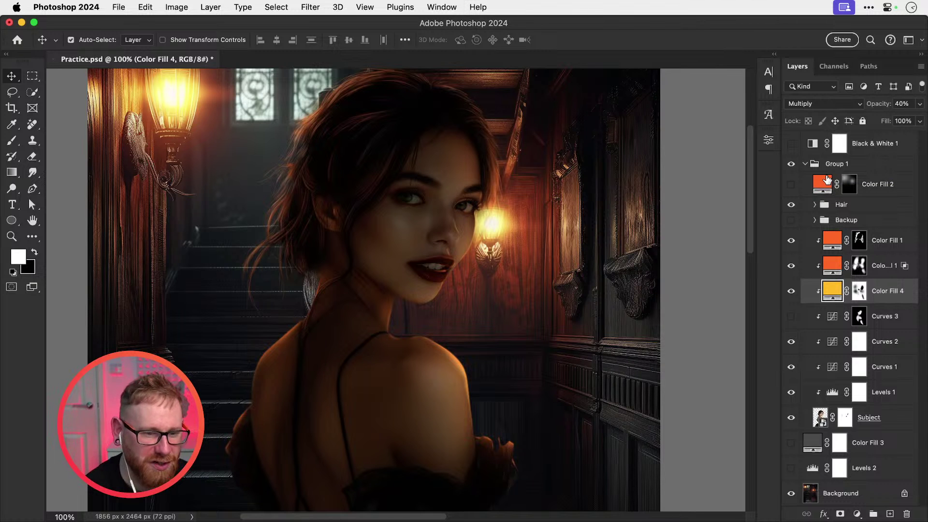
pyautogui.click(842, 469)
pyautogui.click(791, 469)
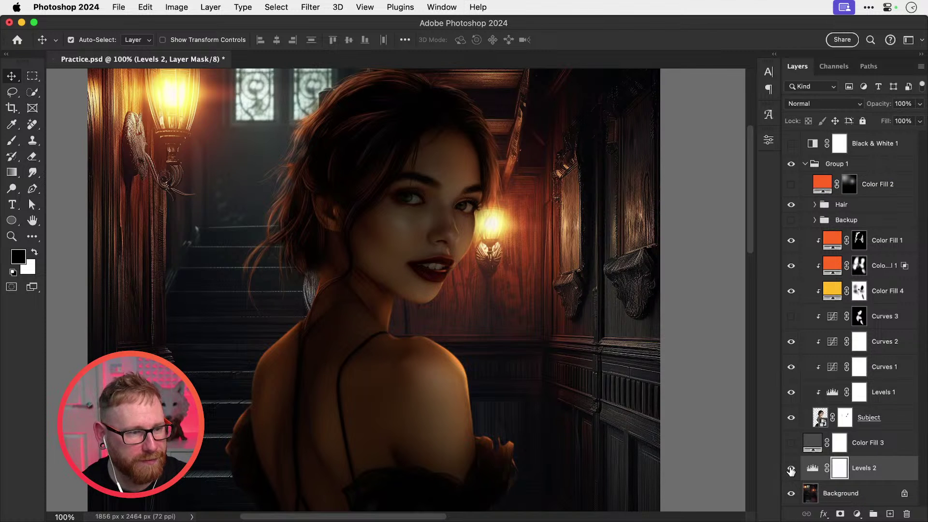
pyautogui.click(791, 469)
pyautogui.click(791, 469)
pyautogui.press('Delete')
pyautogui.press('Delete')
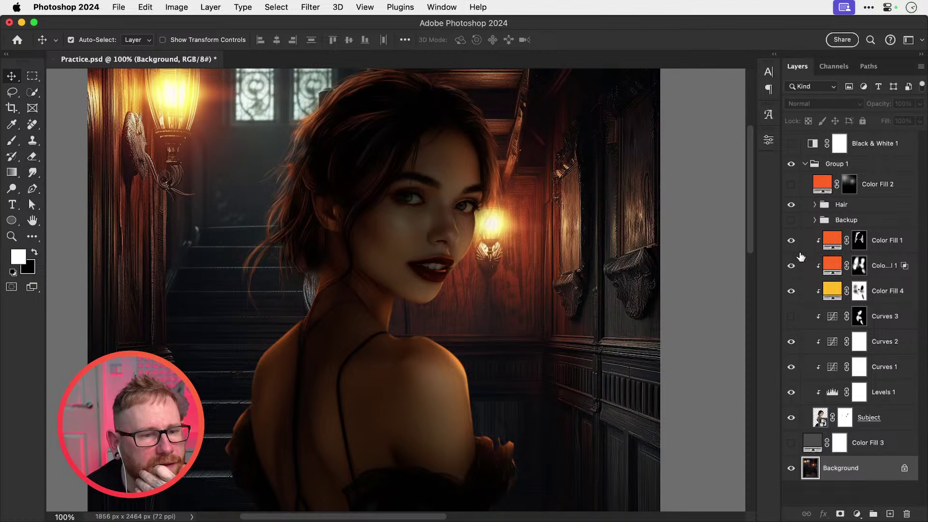
# Step: Compare the woman with Curves 3 and Color Fill 4 shown and hidden, and leave both layers shown
pyautogui.click(791, 316)
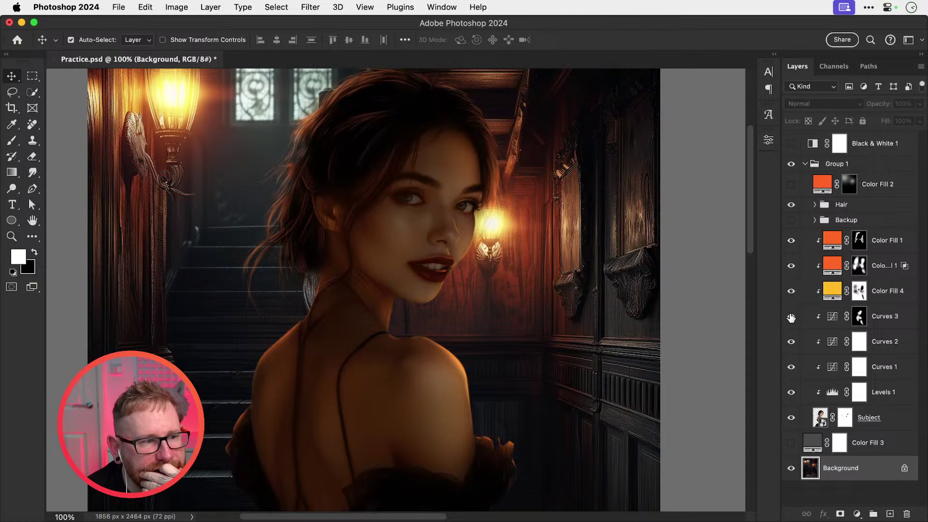
pyautogui.click(791, 316)
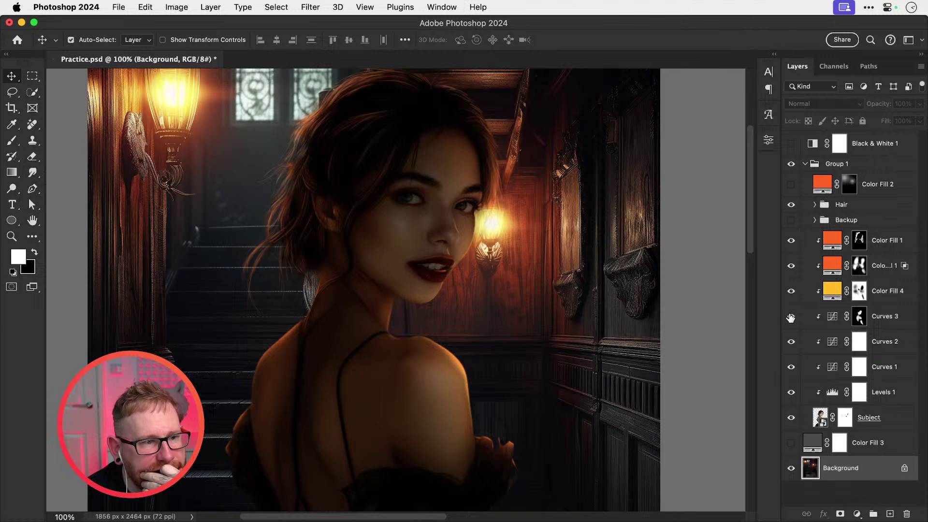
pyautogui.click(791, 317)
pyautogui.click(791, 292)
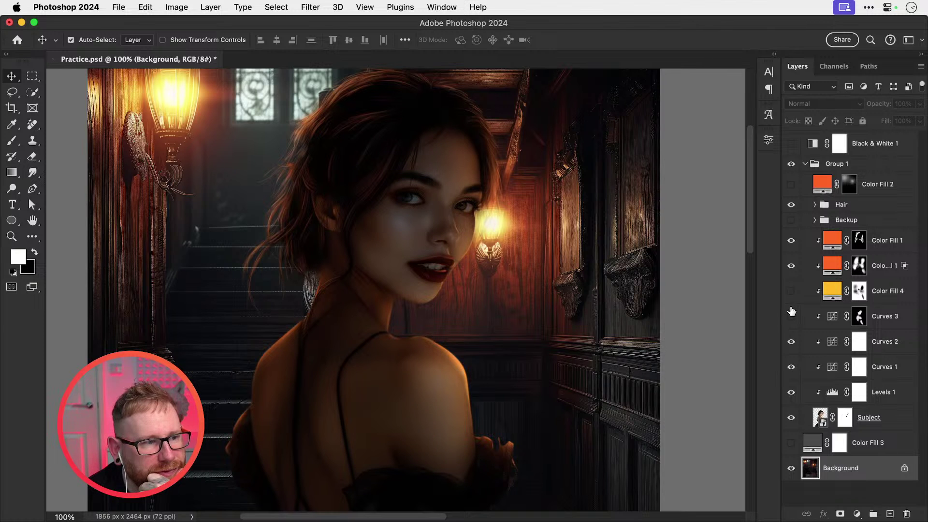
pyautogui.click(791, 291)
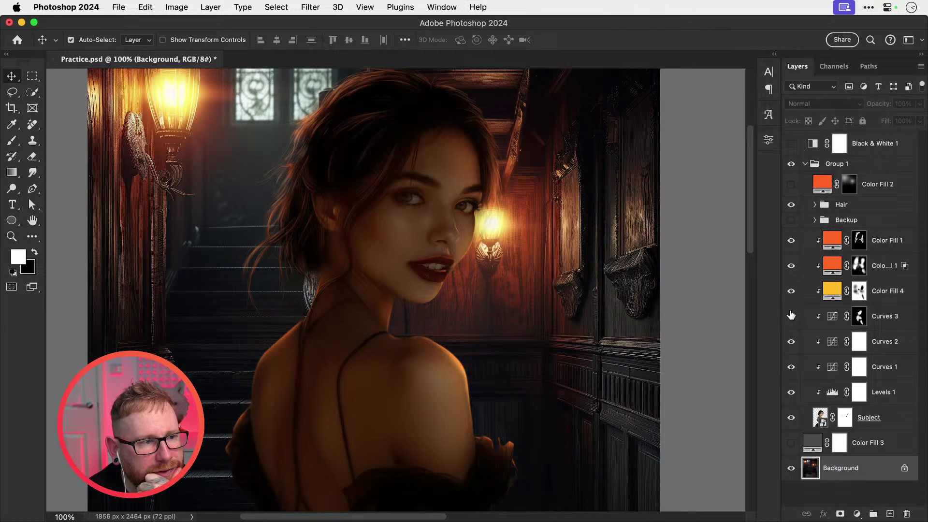
# Step: Compare the woman with and without Curves 2, Curves 3 and Color Fill 4
pyautogui.click(791, 344)
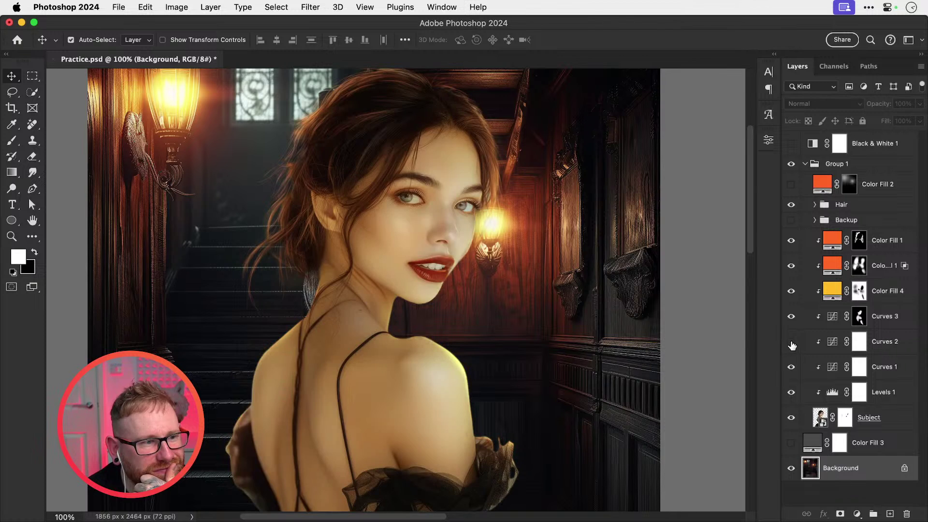
pyautogui.click(792, 343)
pyautogui.moveTo(793, 343); pyautogui.dragTo(794, 296)
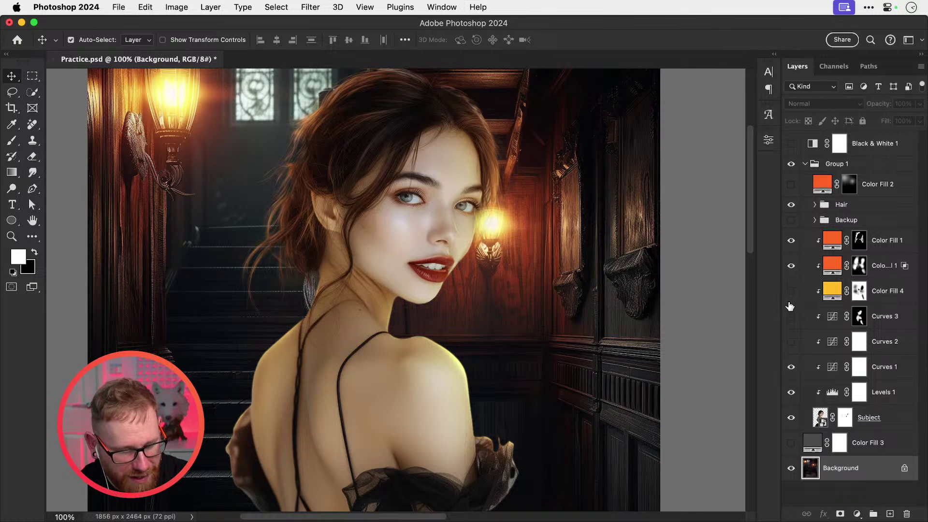
pyautogui.press('super+minus')
pyautogui.moveTo(794, 293); pyautogui.dragTo(789, 344)
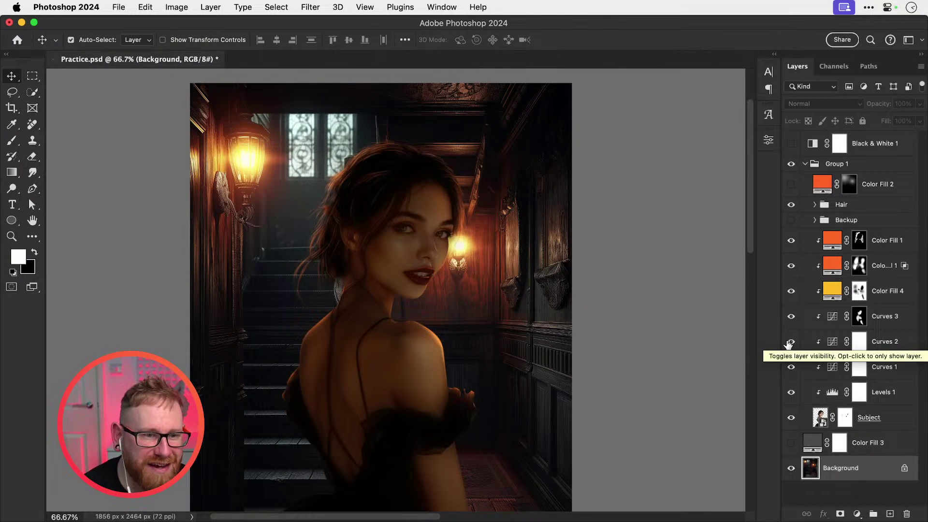
# Step: Show Color Fill 2 and paint white on its mask with a 600 px brush over the wall lamp beside the woman's face
pyautogui.click(792, 187)
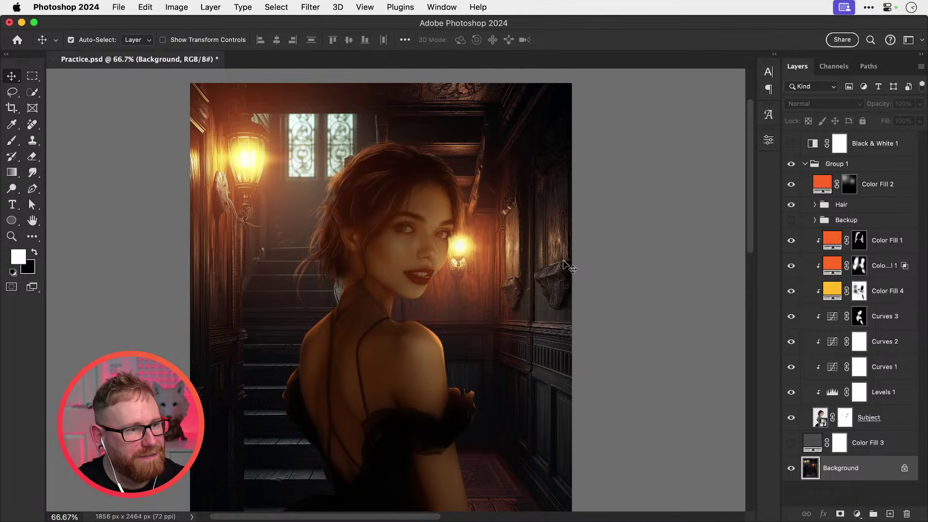
pyautogui.click(851, 189)
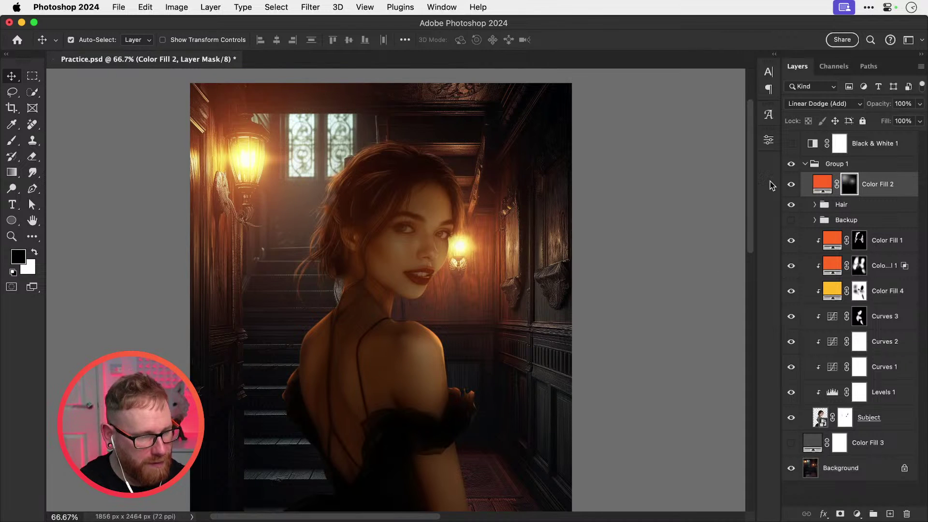
pyautogui.press('x')
pyautogui.press('b')
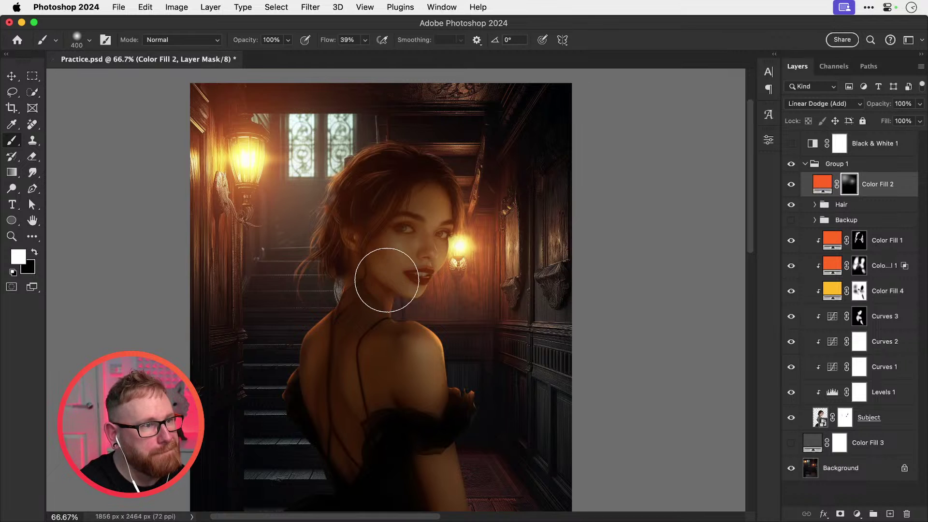
pyautogui.press(']')
pyautogui.press(']')
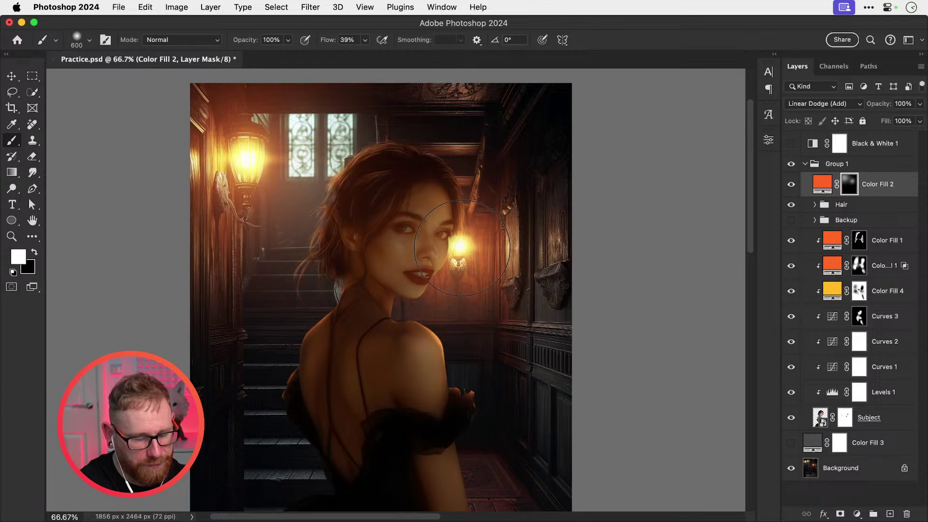
pyautogui.click(456, 245)
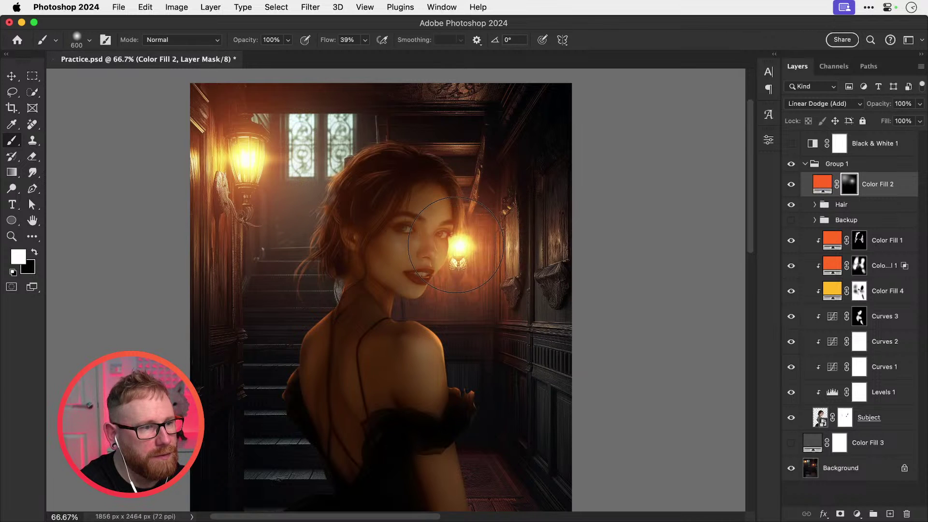
# Step: Try adding glow around the lantern by the window on the Color Fill 2 mask with a 700 px brush, undoing the dabs
pyautogui.press(']')
pyautogui.press('super+z')
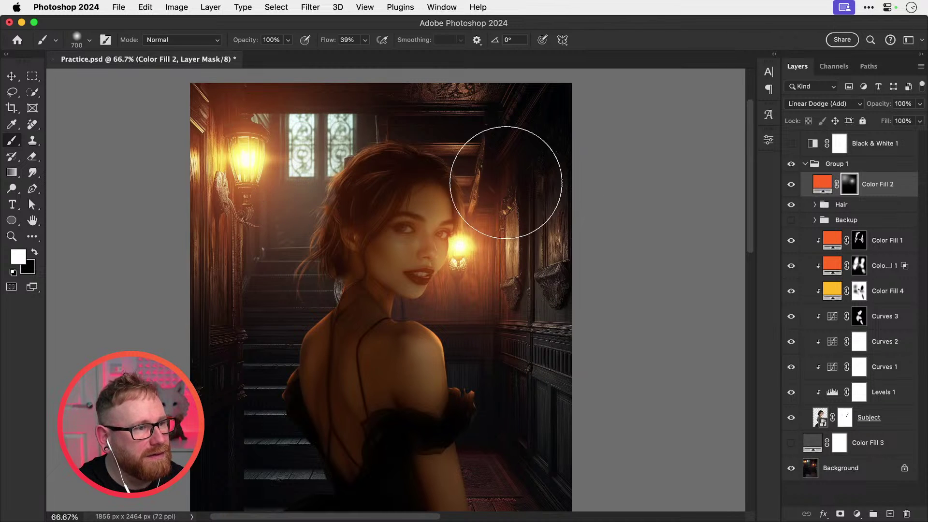
pyautogui.click(293, 186)
pyautogui.press('super+z')
pyautogui.click(257, 163)
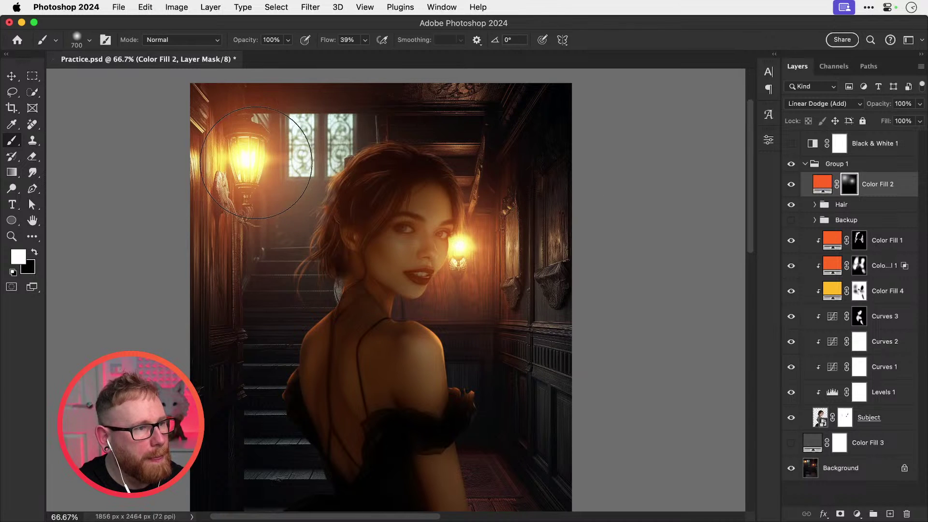
pyautogui.press('super+z')
# Step: Paint a soft white glow over the lantern by the window on the Color Fill 2 mask with a 1200 px brush
pyautogui.press(']')
pyautogui.press(']')
pyautogui.press(']')
pyautogui.press(']')
pyautogui.press(']')
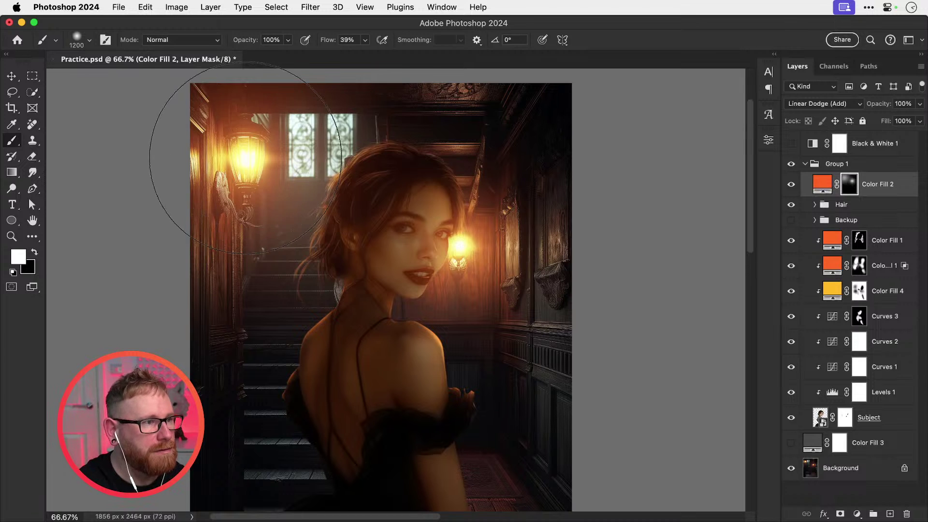
pyautogui.click(246, 157)
pyautogui.press('v')
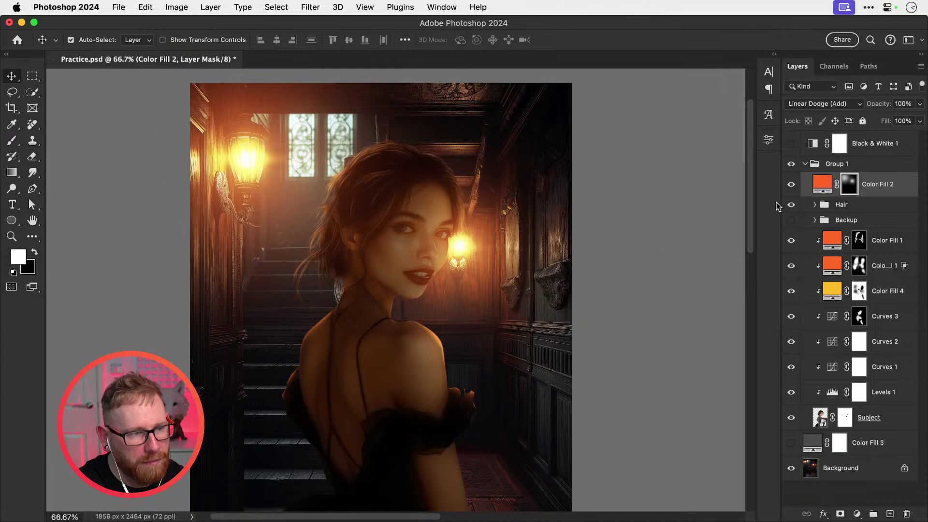
# Step: Check the composite with Color Fill 2 and Color Fill 3 each shown and hidden, and save the document
pyautogui.click(790, 186)
pyautogui.click(789, 186)
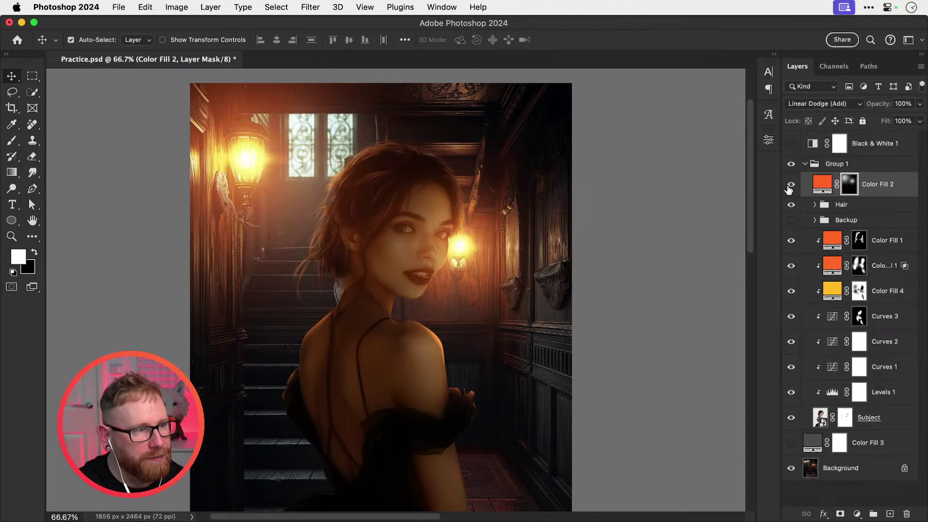
pyautogui.press('super+0')
pyautogui.press('super+s')
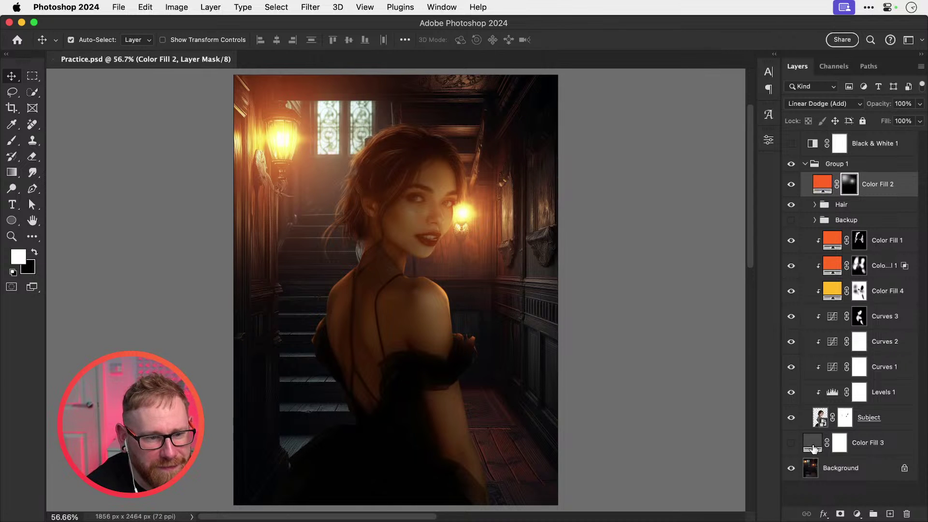
pyautogui.click(791, 442)
pyautogui.click(792, 443)
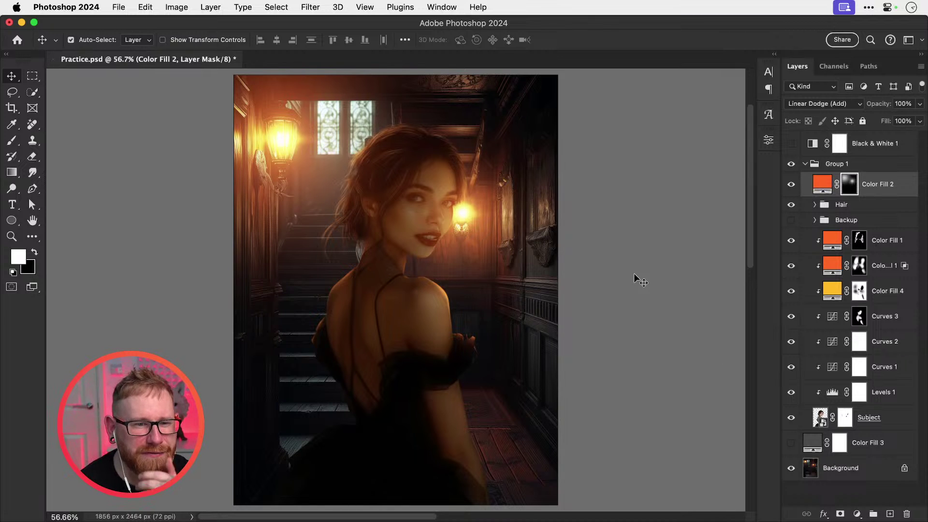
# Step: Add an Exposure adjustment above Curves 3 with exposure -0.67 and gamma correction 0.54, and invert its mask to black
pyautogui.click(873, 314)
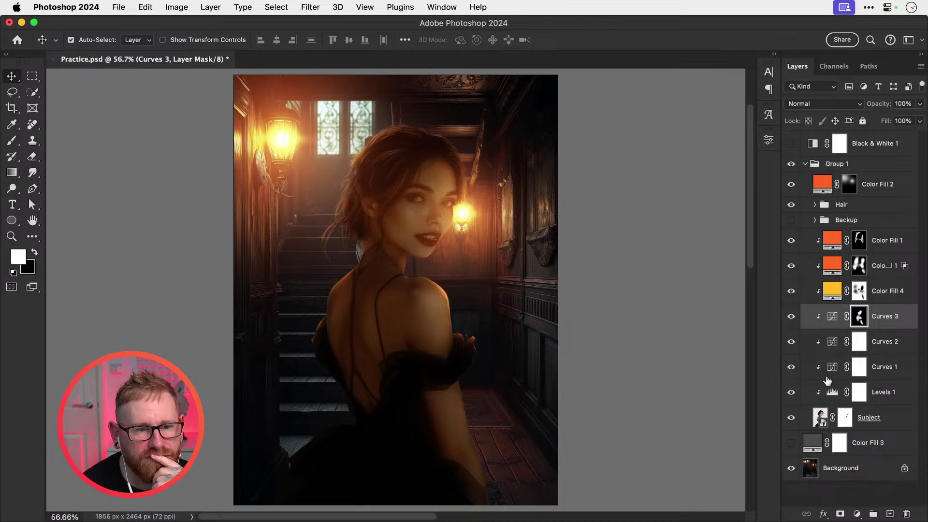
pyautogui.click(857, 515)
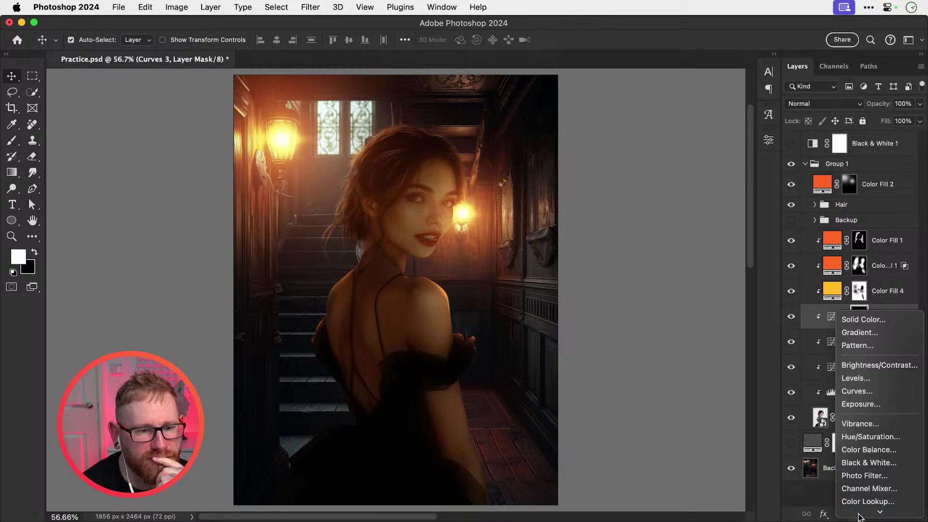
pyautogui.click(870, 404)
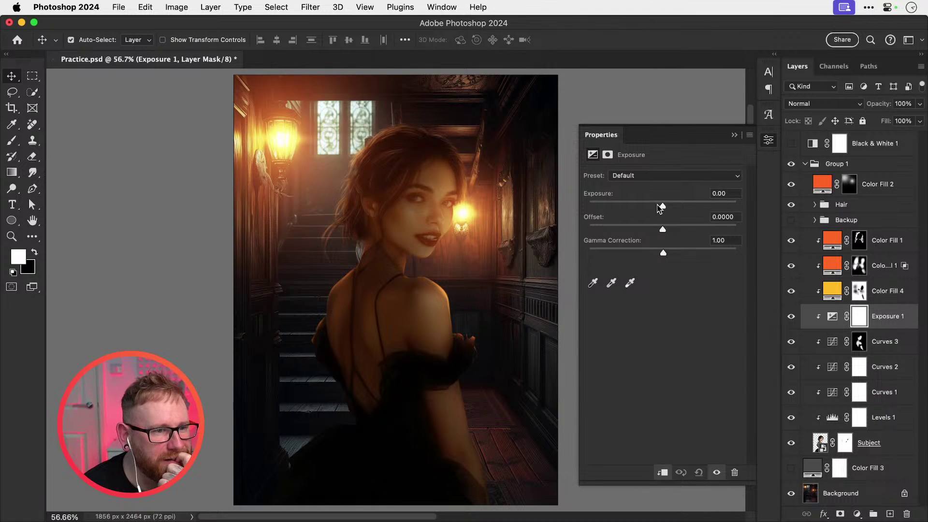
pyautogui.moveTo(661, 207); pyautogui.dragTo(657, 206)
pyautogui.moveTo(664, 253); pyautogui.dragTo(693, 255)
pyautogui.press('super+i')
# Step: Darken the woman's lower back and waist by painting white on the Exposure 1 mask with a 400 px brush
pyautogui.press('b')
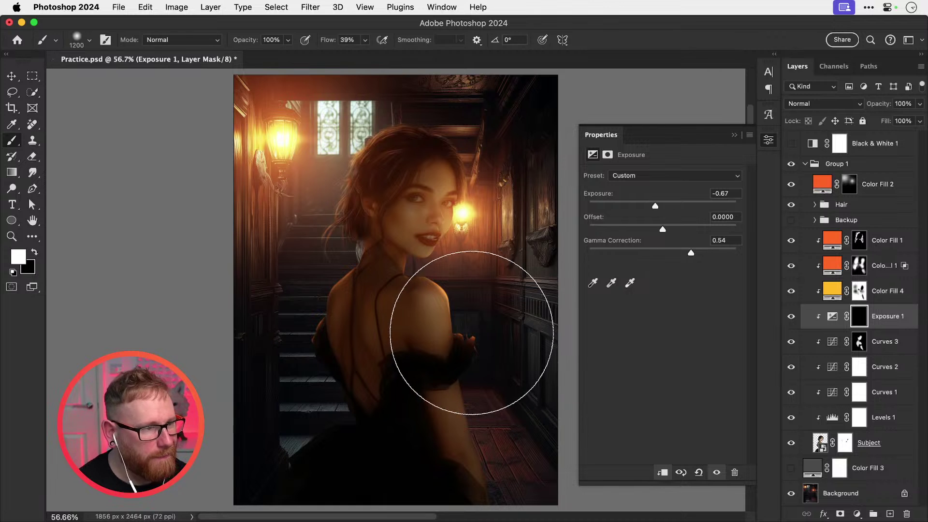
pyautogui.press('[')
pyautogui.press('[')
pyautogui.press('[')
pyautogui.press('[')
pyautogui.press('[')
pyautogui.press('[')
pyautogui.press('[')
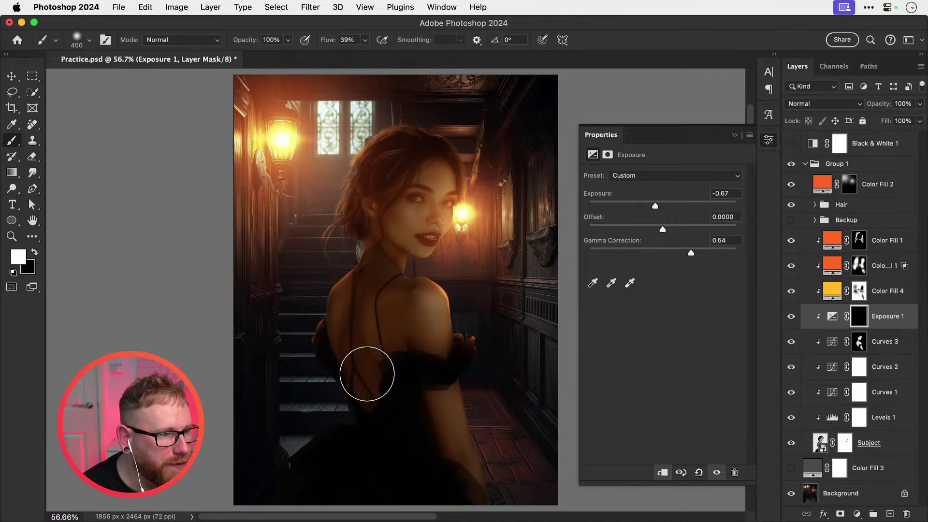
pyautogui.moveTo(367, 374)
pyautogui.mouseDown()
pyautogui.moveTo(380, 414)
pyautogui.moveTo(362, 368)
pyautogui.moveTo(385, 437)
pyautogui.mouseUp()
pyautogui.press('[')
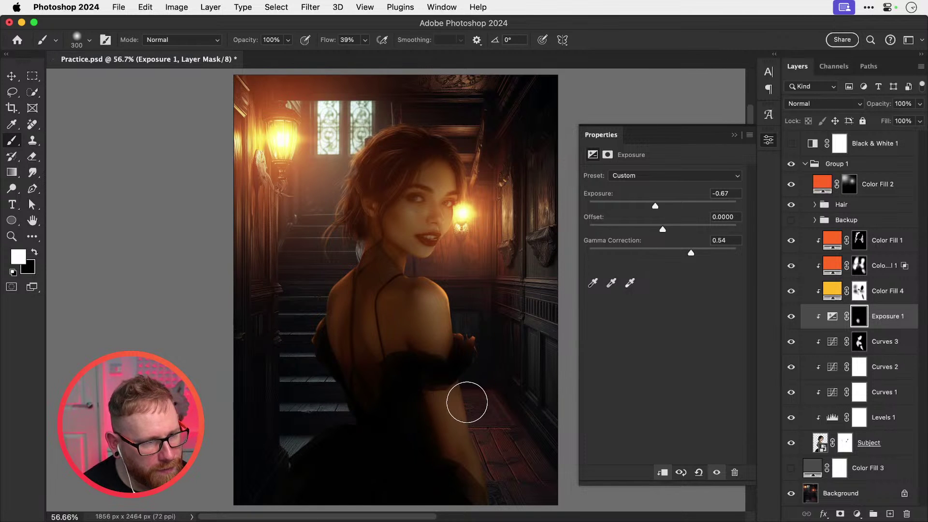
# Step: Extend the white painting on the Exposure 1 mask down over the lower dress and inner arm
pyautogui.press(']')
pyautogui.press(']')
pyautogui.press(']')
pyautogui.press('[')
pyautogui.moveTo(412, 405)
pyautogui.mouseDown()
pyautogui.moveTo(435, 484)
pyautogui.moveTo(407, 388)
pyautogui.moveTo(430, 485)
pyautogui.mouseUp()
pyautogui.press('[')
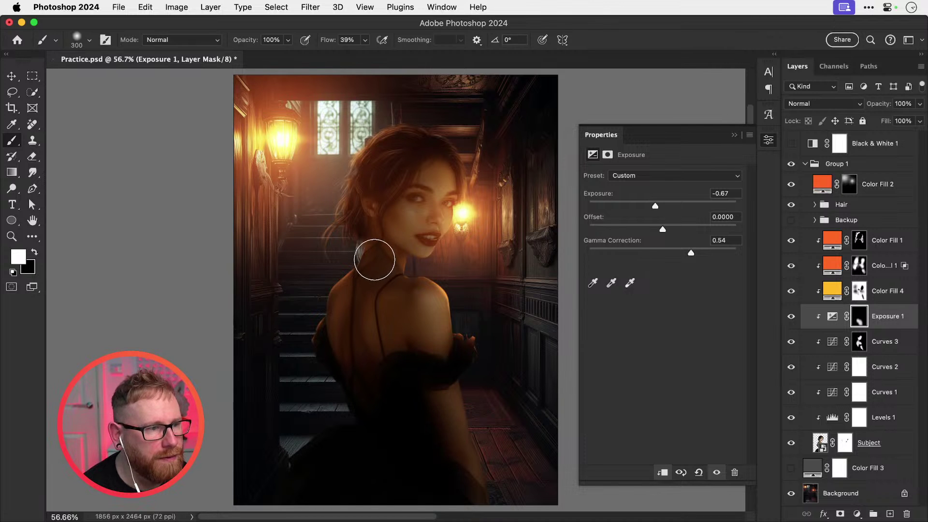
# Step: Paint white on the Exposure 1 mask over the woman's neck, cheek and forehead, using brushes of about 400 to 500 px
pyautogui.press(']')
pyautogui.press('[')
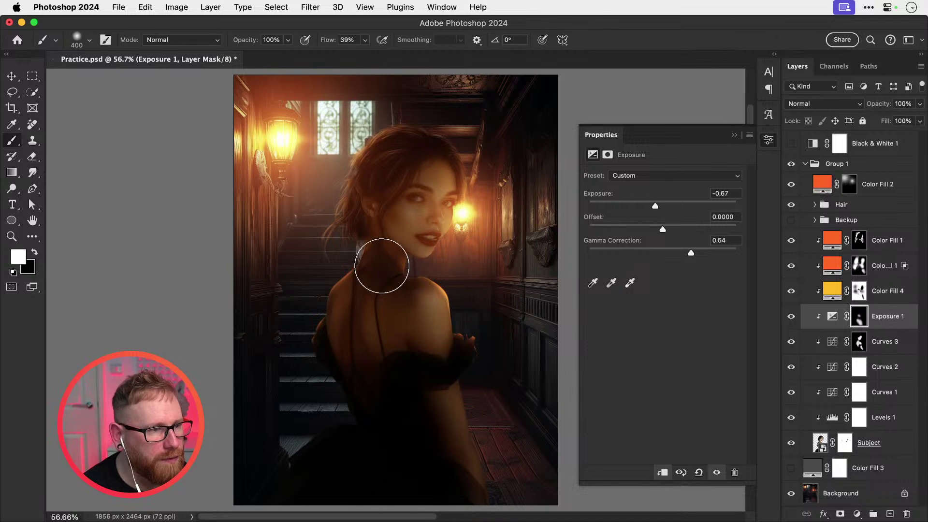
pyautogui.moveTo(398, 228)
pyautogui.mouseDown()
pyautogui.moveTo(389, 205)
pyautogui.moveTo(412, 176)
pyautogui.moveTo(436, 167)
pyautogui.moveTo(380, 205)
pyautogui.mouseUp()
pyautogui.press('[')
pyautogui.press('[')
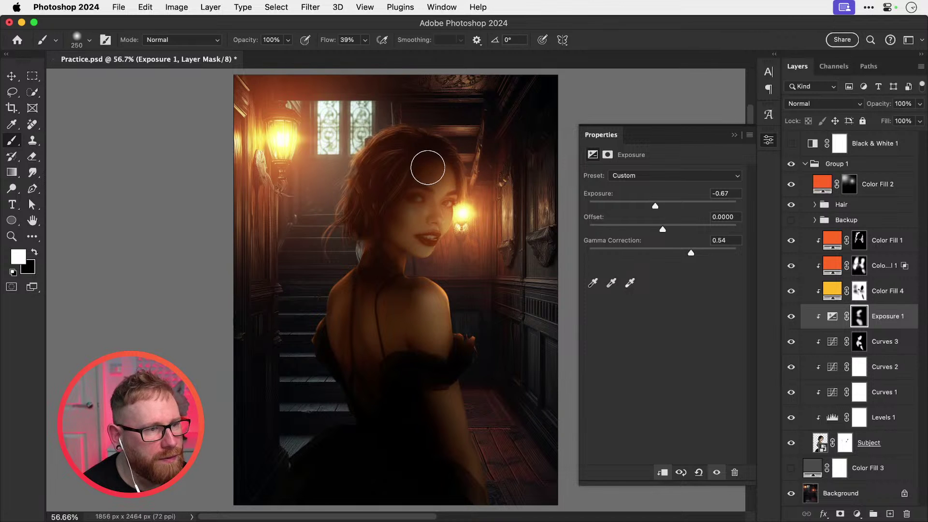
pyautogui.press(']')
pyautogui.press(']')
pyautogui.press(']')
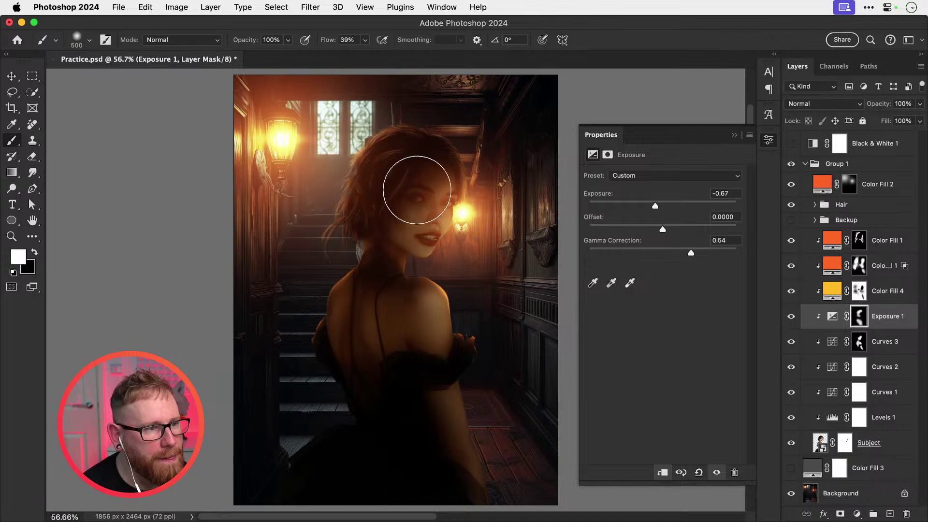
pyautogui.moveTo(421, 181)
pyautogui.mouseDown()
pyautogui.moveTo(401, 208)
pyautogui.moveTo(399, 242)
pyautogui.moveTo(412, 180)
pyautogui.mouseUp()
pyautogui.press('[')
pyautogui.press('[')
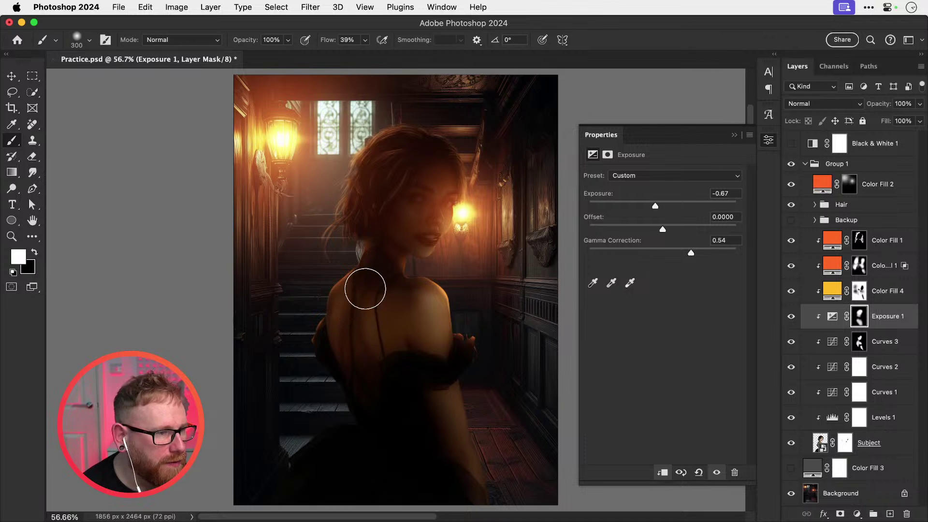
# Step: Paint white on the Exposure 1 mask over the woman's upper back and shoulder blade, and down through the dress
pyautogui.moveTo(366, 289); pyautogui.dragTo(353, 346)
pyautogui.moveTo(411, 344); pyautogui.dragTo(406, 316)
pyautogui.press(']')
pyautogui.press(']')
pyautogui.press(']')
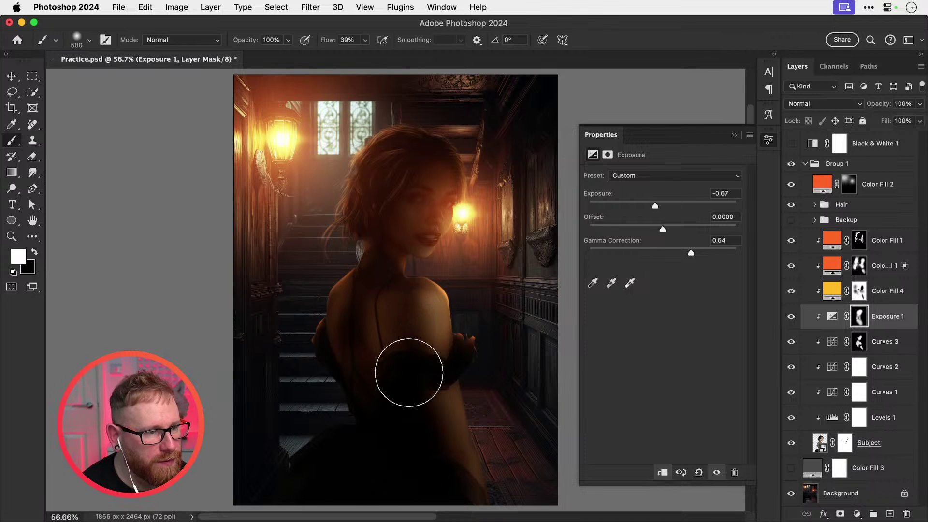
pyautogui.moveTo(422, 440); pyautogui.dragTo(374, 386)
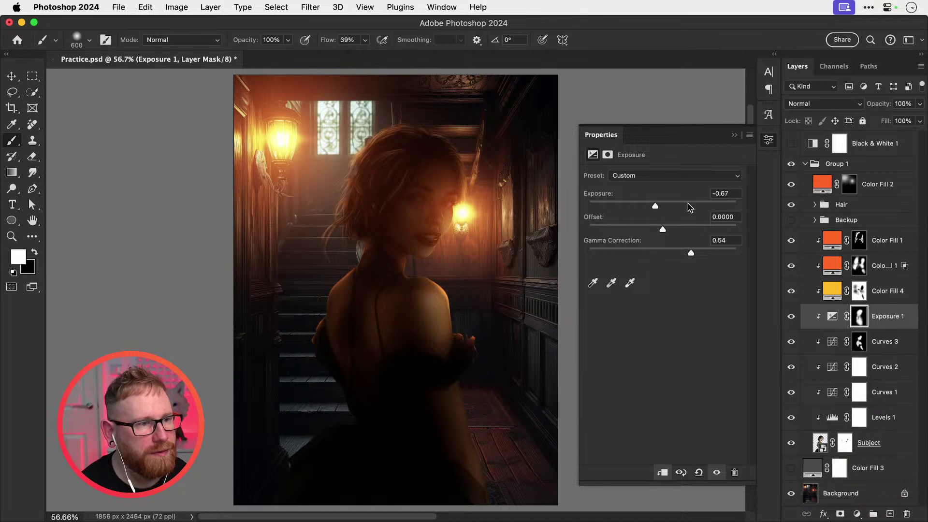
# Step: Set Exposure 1 to exposure +0.50 and gamma correction 0.77, and compare the woman with the adjustment shown and hidden
pyautogui.moveTo(648, 208); pyautogui.dragTo(669, 205)
pyautogui.moveTo(689, 251)
pyautogui.mouseDown()
pyautogui.moveTo(702, 250)
pyautogui.moveTo(672, 247)
pyautogui.mouseUp()
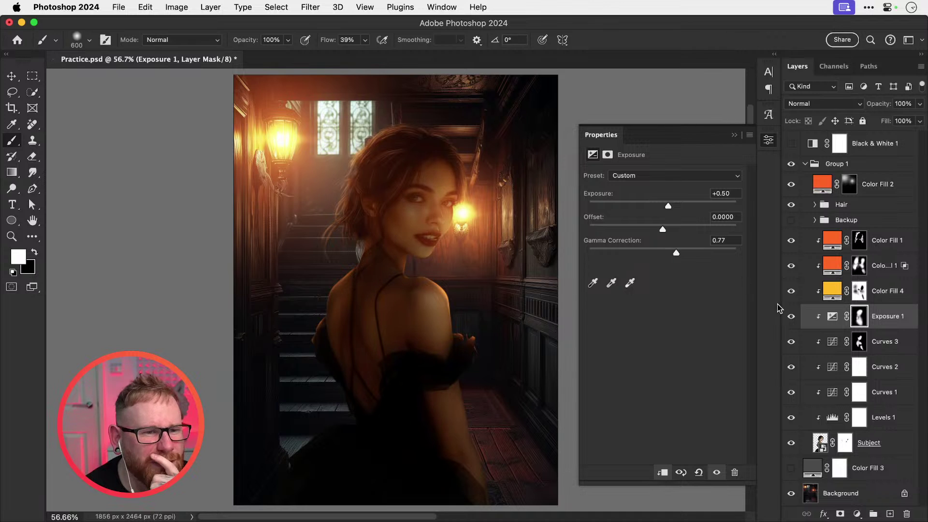
pyautogui.click(793, 317)
pyautogui.click(793, 317)
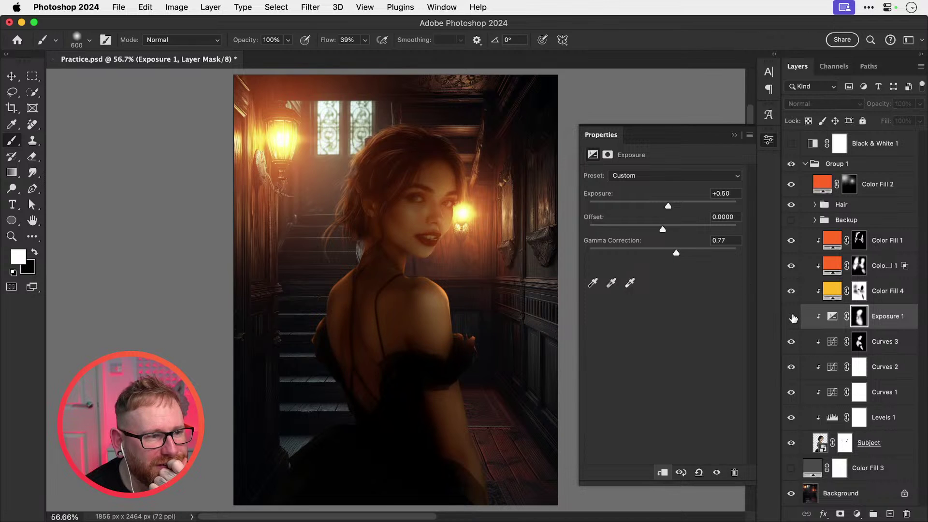
pyautogui.click(793, 317)
pyautogui.click(793, 317)
pyautogui.click(793, 317)
pyautogui.click(793, 317)
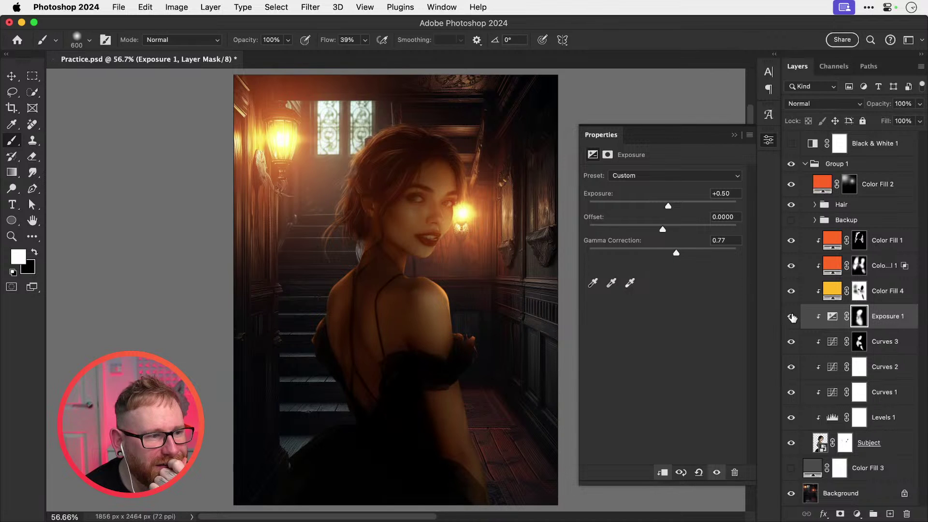
# Step: Set Exposure 1's gamma correction to 0.79 and compare the woman with the adjustment shown and hidden
pyautogui.moveTo(677, 252); pyautogui.dragTo(675, 253)
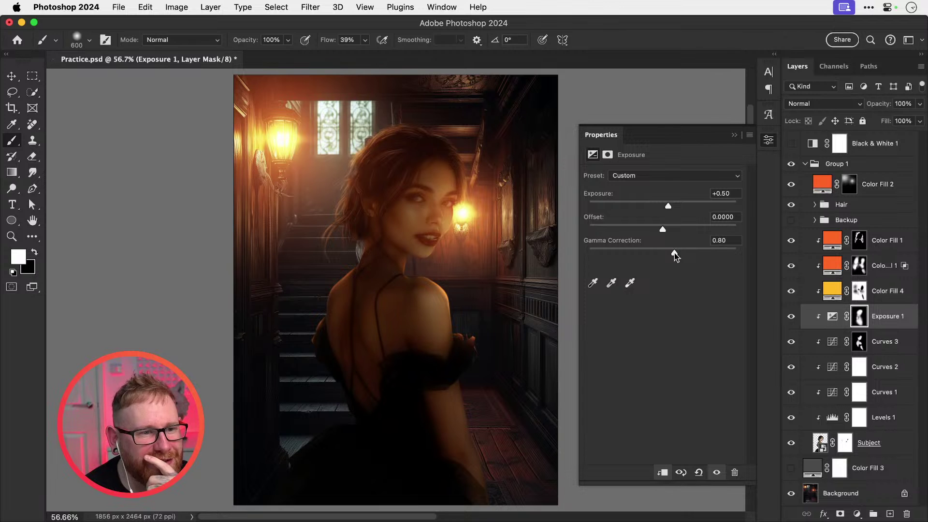
pyautogui.click(791, 318)
pyautogui.click(791, 317)
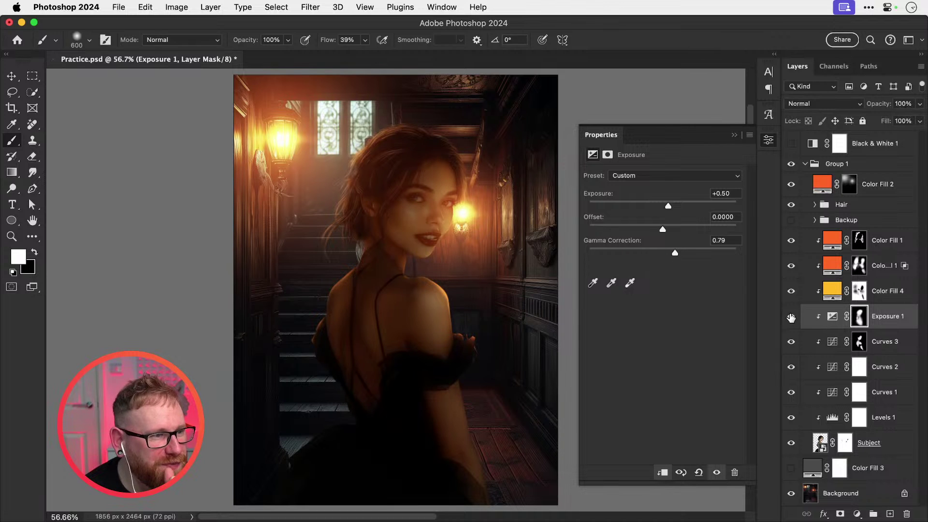
pyautogui.click(792, 317)
pyautogui.click(791, 317)
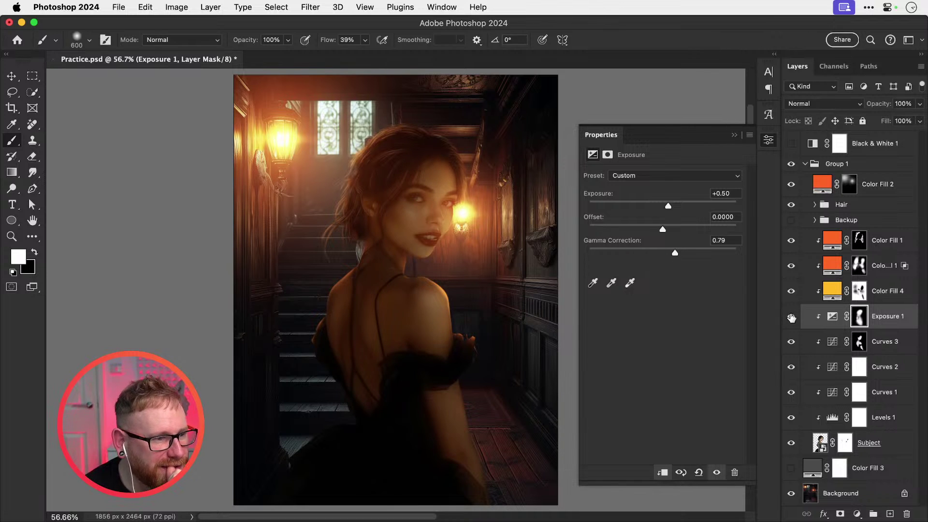
pyautogui.click(791, 317)
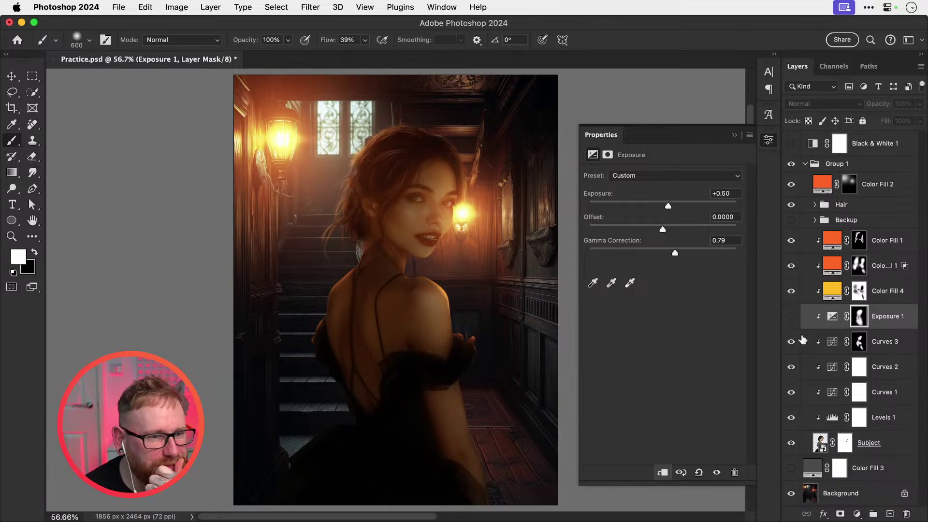
# Step: Compare the woman with the Curves 3 and Curves 2 adjustments each hidden and shown
pyautogui.click(791, 345)
pyautogui.click(792, 343)
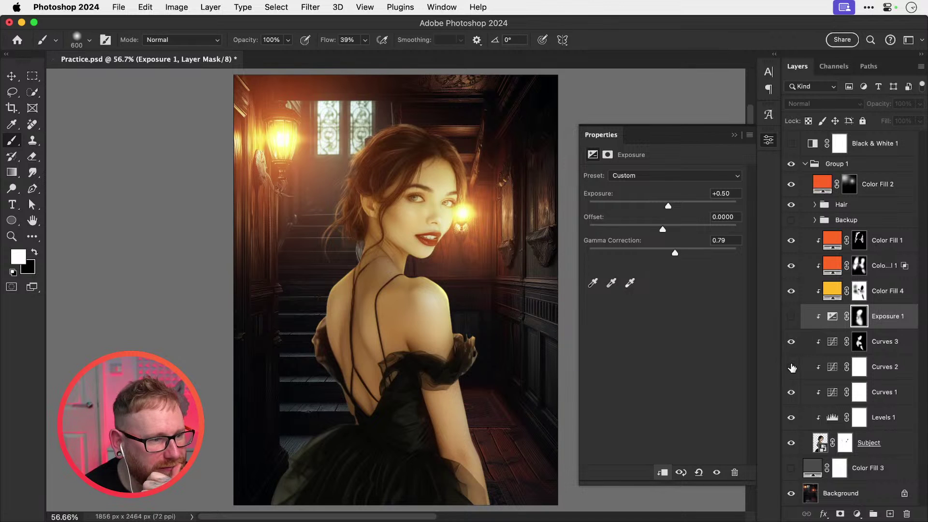
pyautogui.click(791, 368)
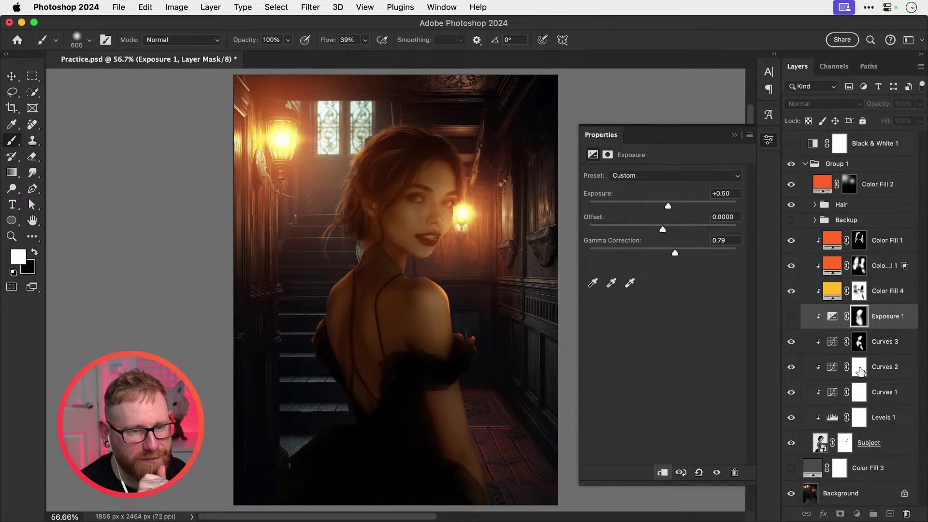
# Step: Paint black on the Curves 2 mask over the lower dress with a 600 px brush at 39% flow, and save the document
pyautogui.click(816, 363)
pyautogui.press('x')
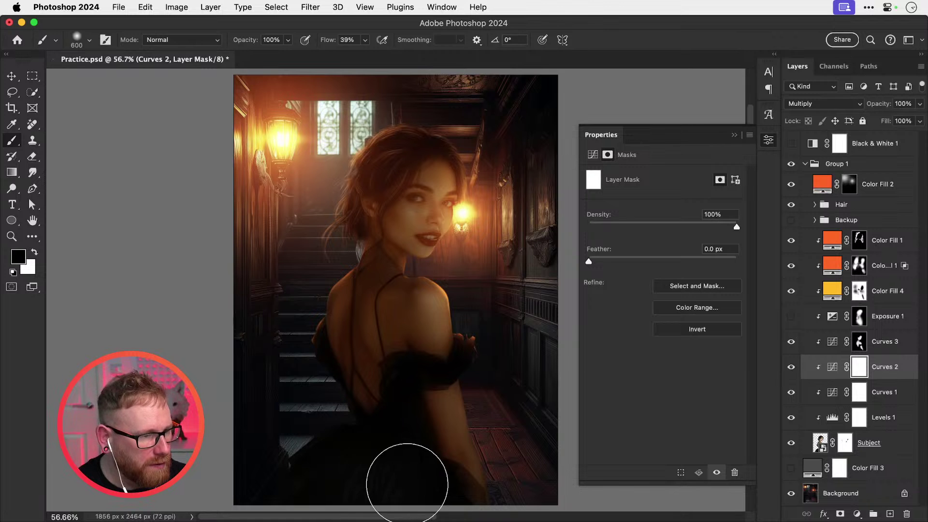
pyautogui.scroll(-4, 437, 414)
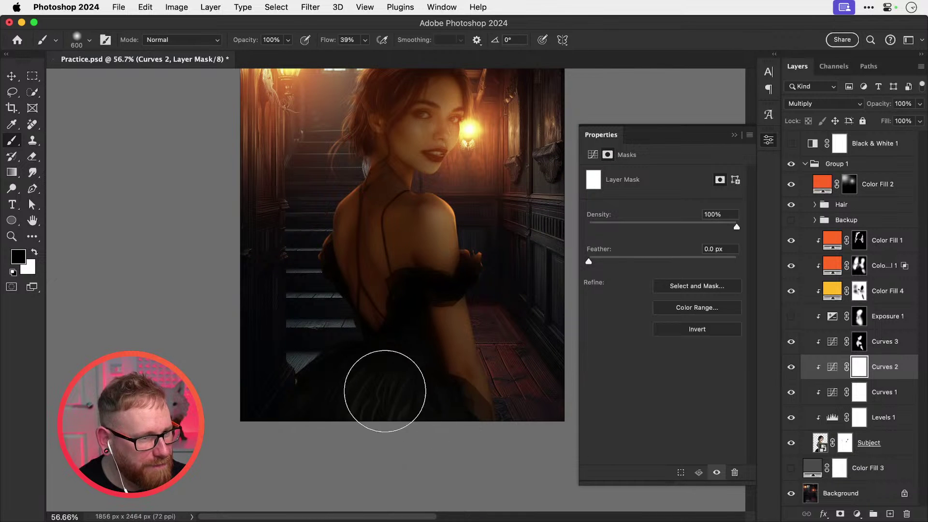
pyautogui.moveTo(328, 415)
pyautogui.mouseDown()
pyautogui.moveTo(370, 411)
pyautogui.moveTo(364, 405)
pyautogui.moveTo(440, 445)
pyautogui.mouseUp()
pyautogui.press('v')
pyautogui.scroll(4, 503, 363)
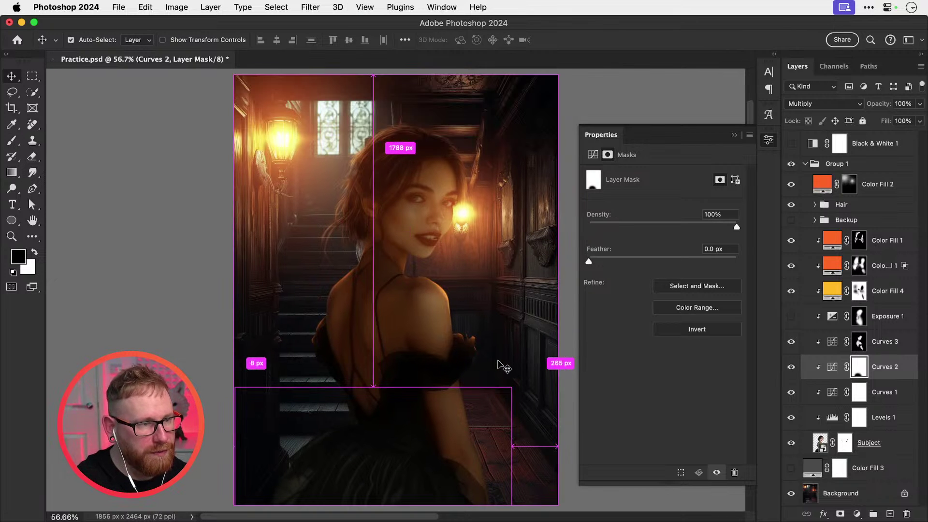
pyautogui.press('super+s')
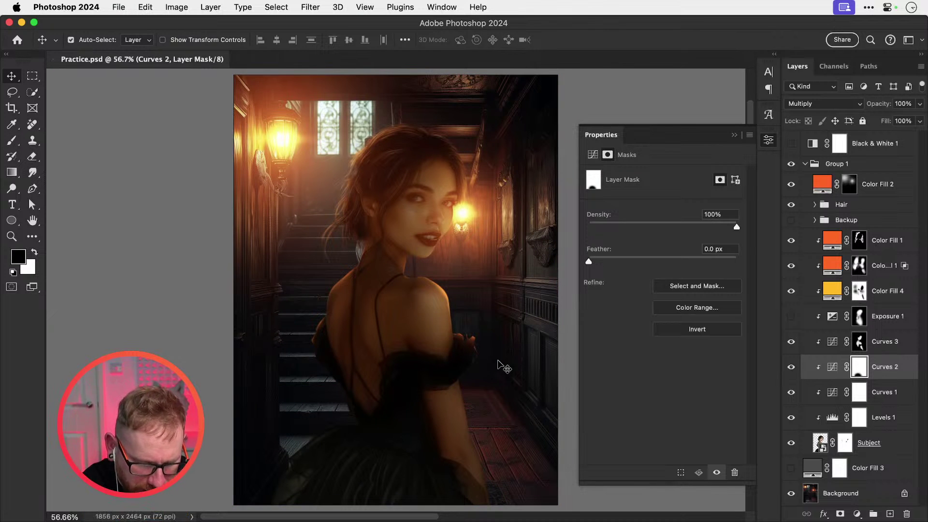
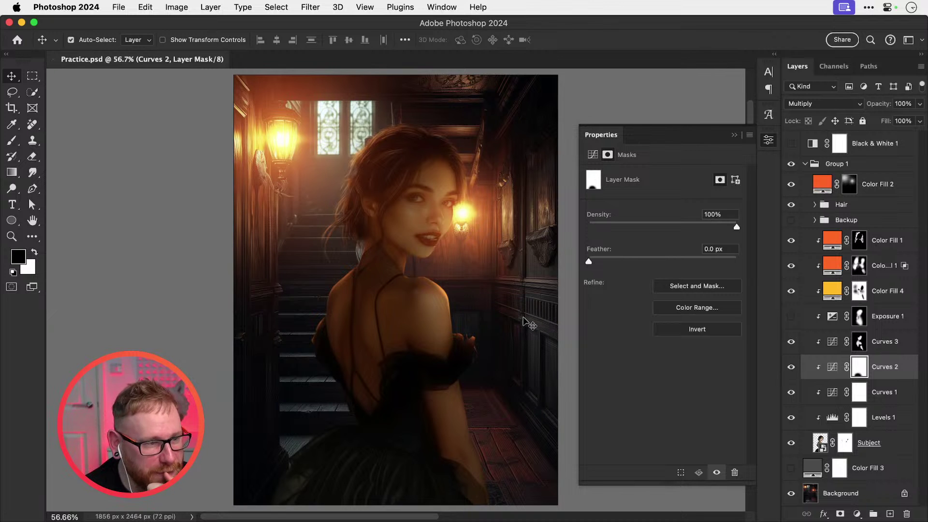
# Step: Open the Subject smart object's contents, examine the woman's original face and lips at 200%, and close it
pyautogui.doubleClick(820, 443)
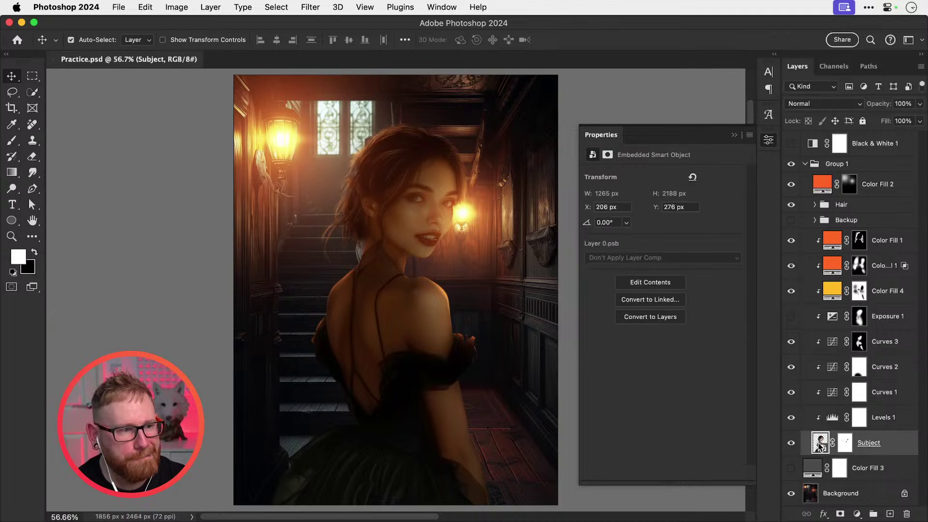
pyautogui.keyDown('super'); pyautogui.click(441, 226); pyautogui.keyUp('super')
pyautogui.keyDown('super'); pyautogui.click(441, 225); pyautogui.keyUp('super')
pyautogui.keyDown('super'); pyautogui.click(441, 225); pyautogui.keyUp('super')
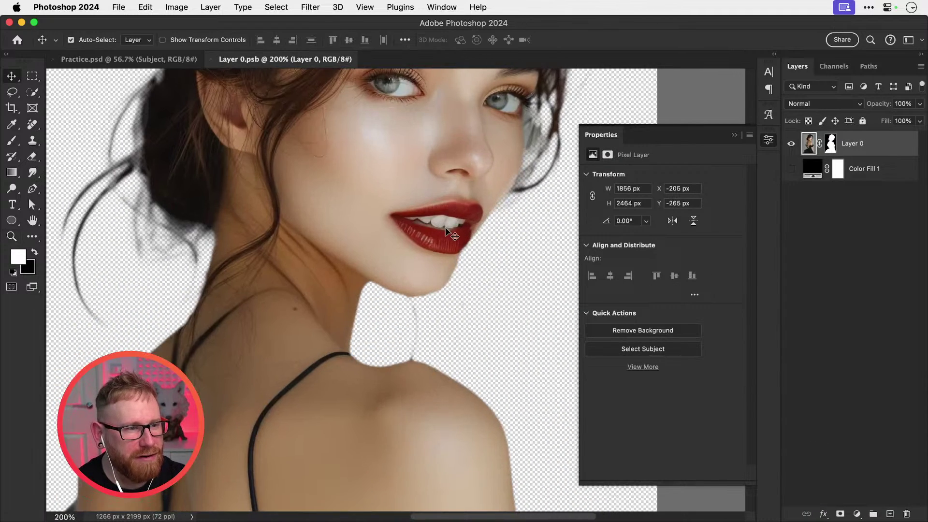
pyautogui.moveTo(451, 209); pyautogui.dragTo(445, 248)
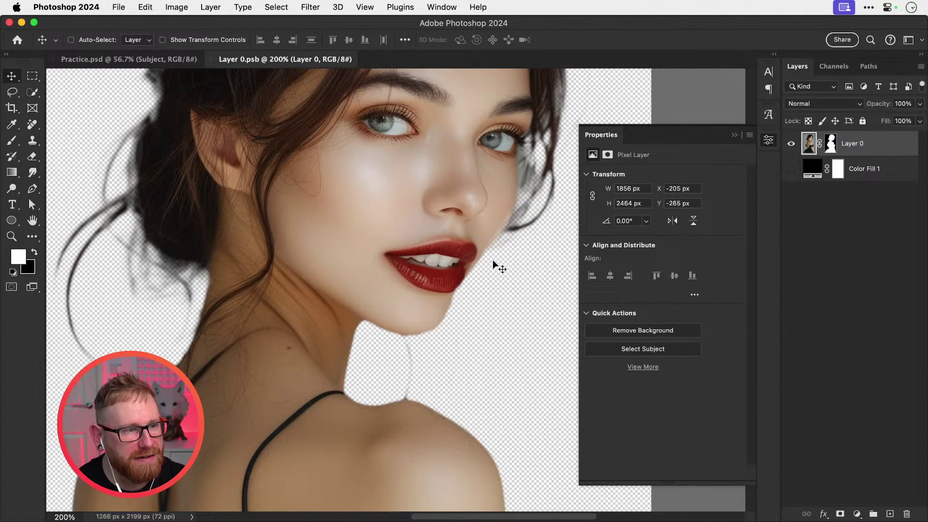
pyautogui.press('super+w')
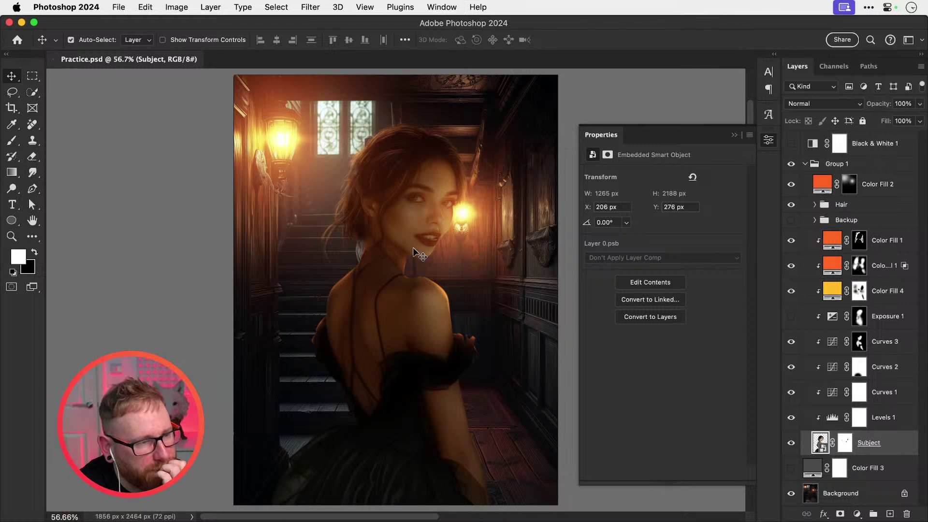
# Step: Compare the image with Exposure 1 shown and hidden, delete that adjustment layer, and save the document
pyautogui.click(791, 318)
pyautogui.click(791, 317)
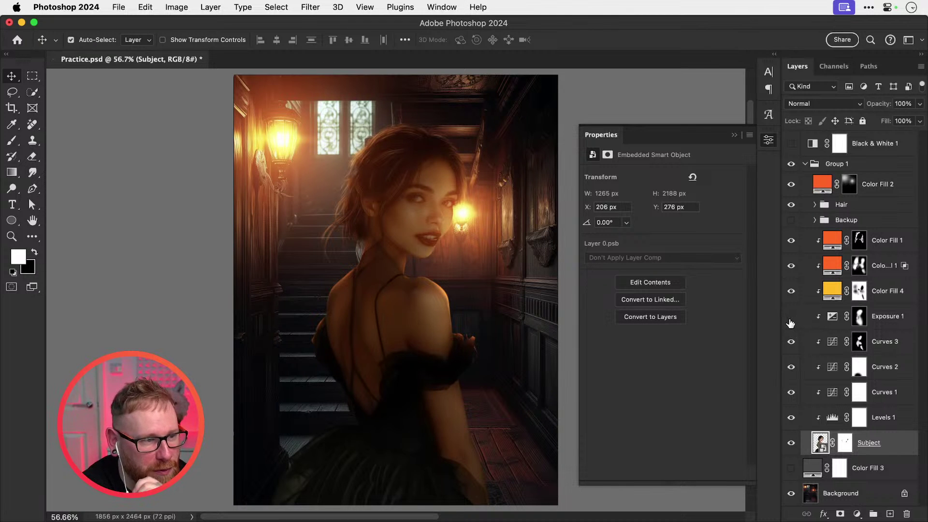
pyautogui.click(896, 318)
pyautogui.press('Delete')
pyautogui.press('super+s')
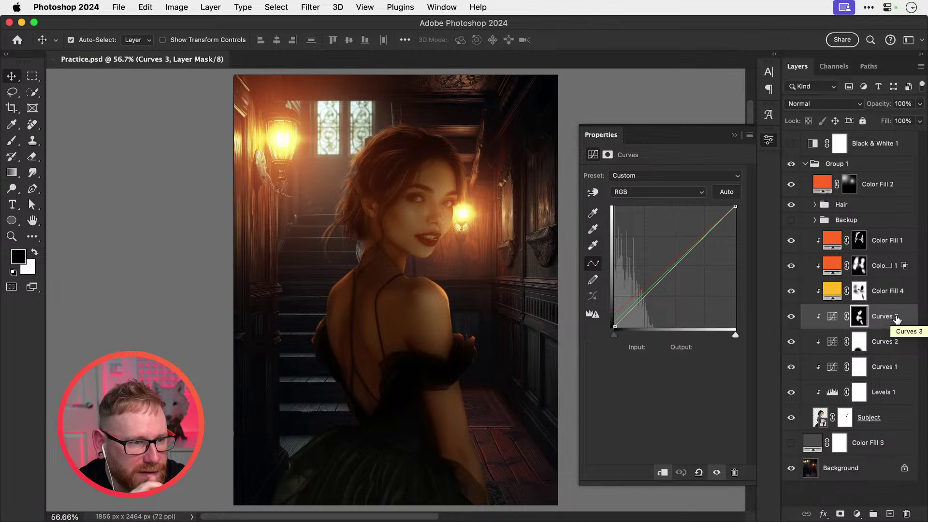
# Step: Add a Levels adjustment above the Background with midtones at 0.85, and compare the scene with it hidden and shown
pyautogui.click(890, 469)
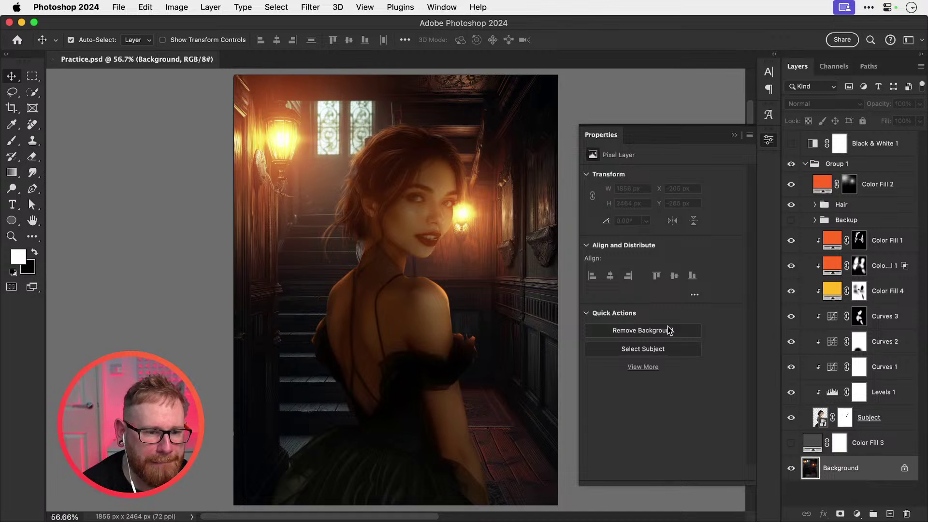
pyautogui.click(857, 514)
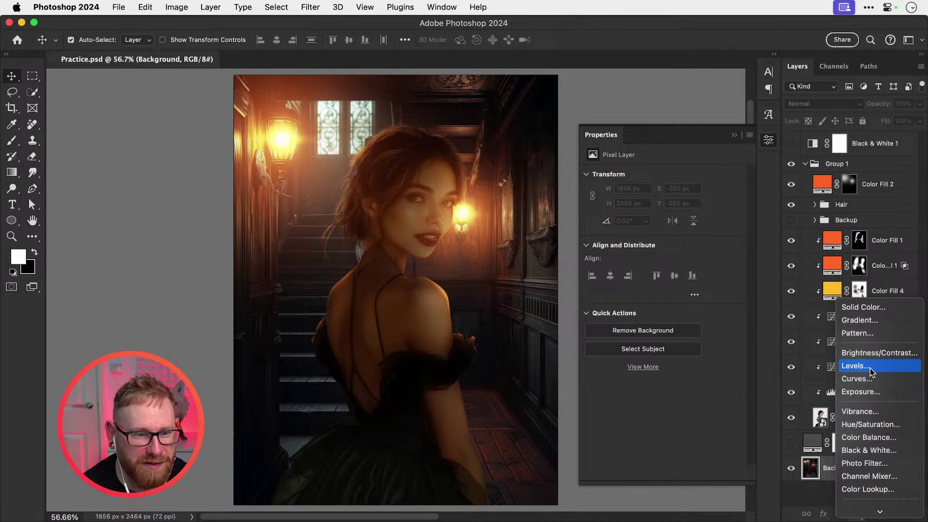
pyautogui.click(856, 364)
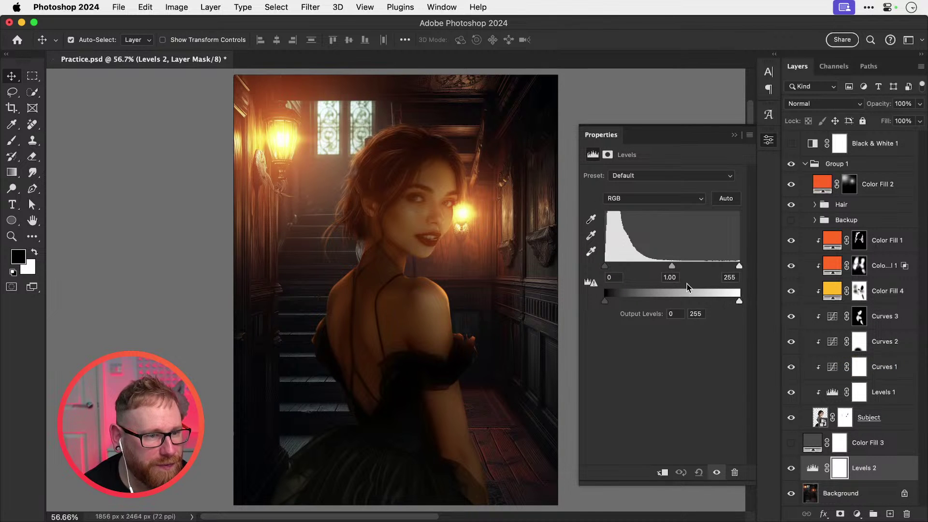
pyautogui.moveTo(672, 266); pyautogui.dragTo(681, 267)
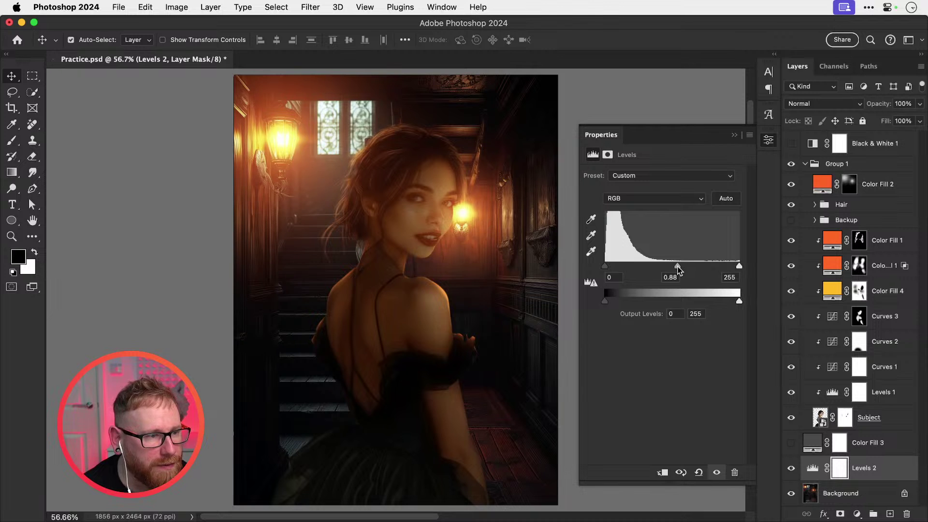
pyautogui.click(791, 468)
pyautogui.click(791, 468)
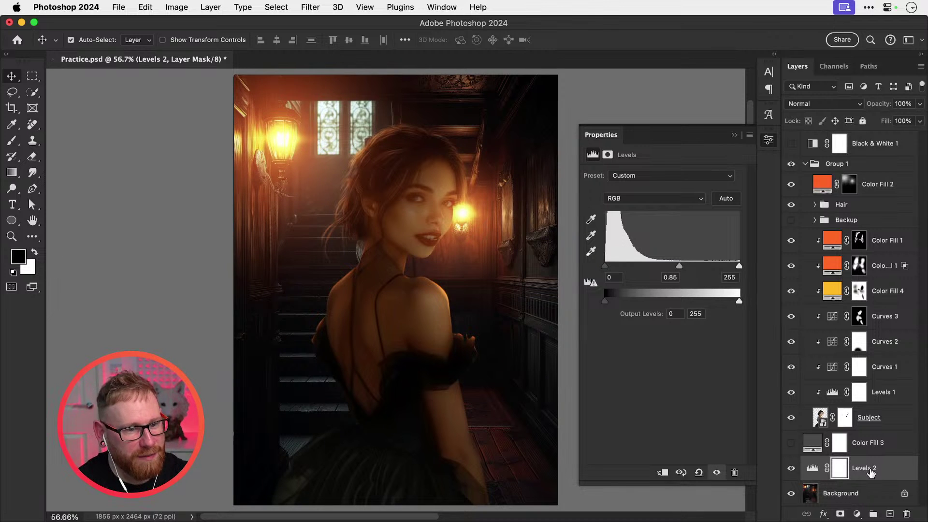
# Step: Clip the Levels 2 adjustment to the Background layer and compare the staircase with it hidden and shown
pyautogui.keyDown('alt'); pyautogui.click(879, 479); pyautogui.keyUp('alt')
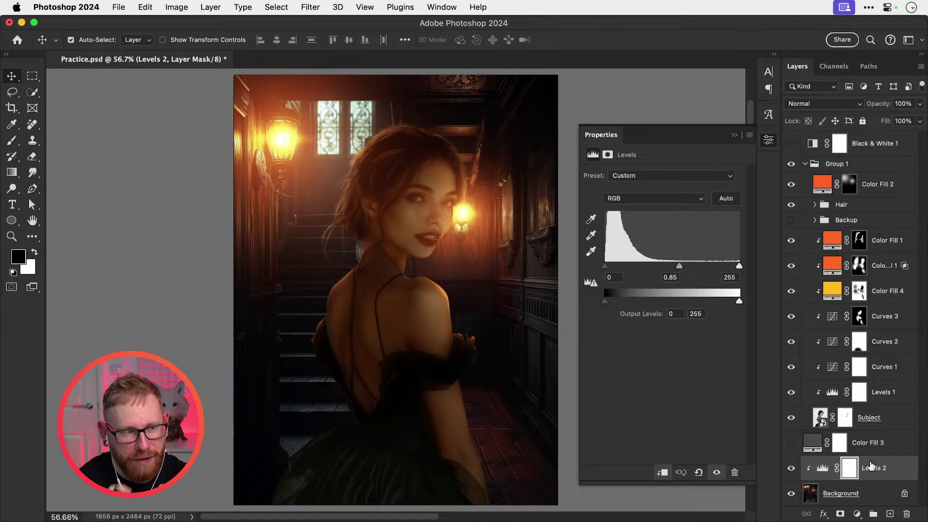
pyautogui.click(792, 468)
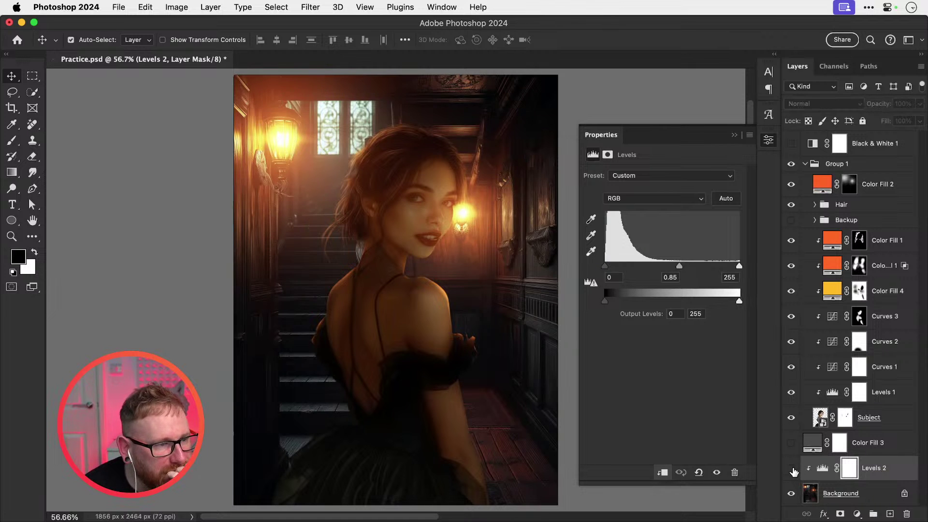
pyautogui.click(792, 469)
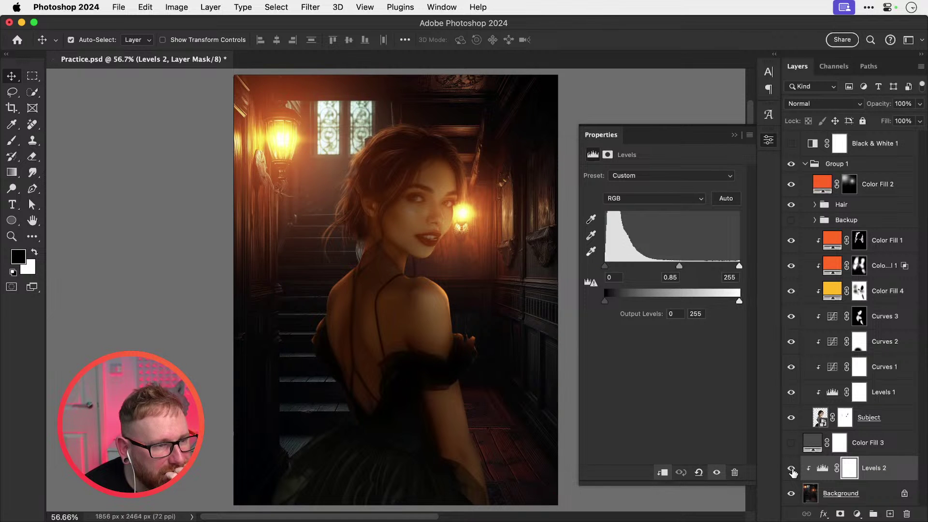
# Step: Convert the Background layer into a smart object
pyautogui.click(835, 494)
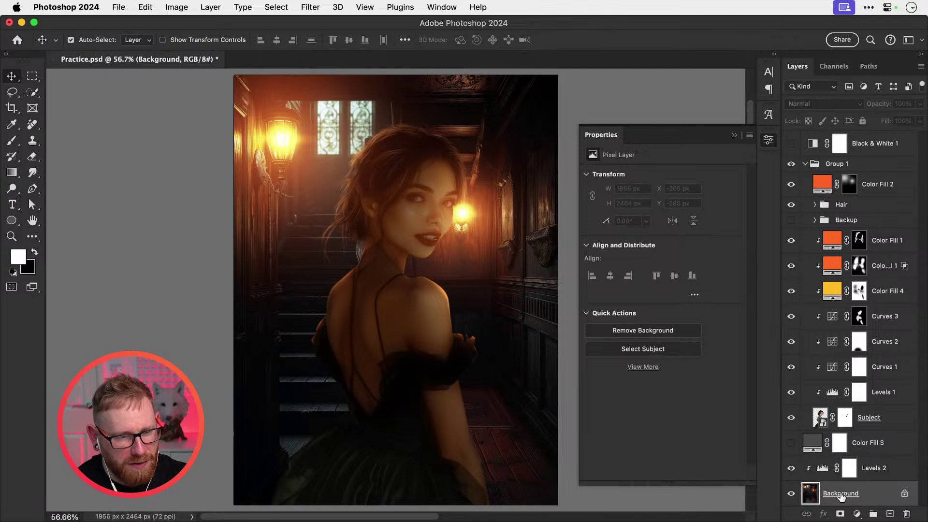
pyautogui.rightClick(842, 491)
pyautogui.click(817, 463)
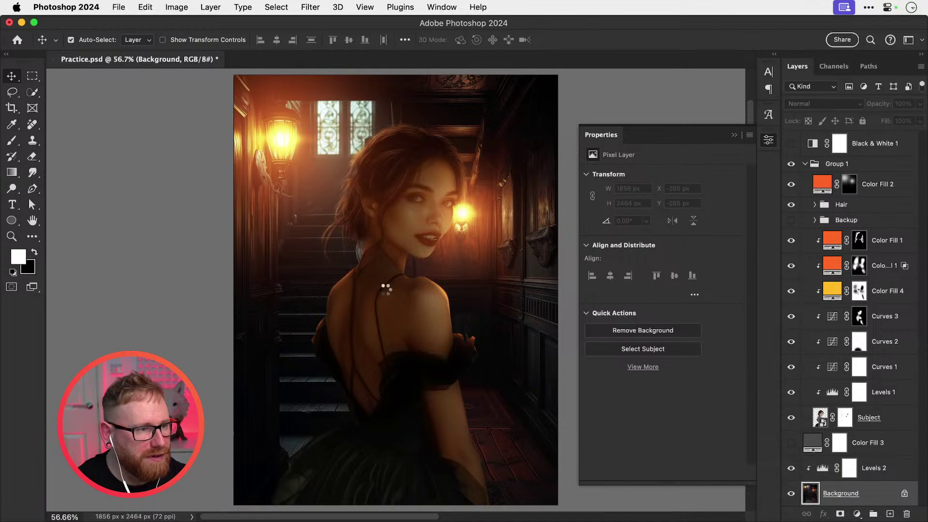
# Step: Examine the background behind the woman's neck and hair up close, with Levels 2 hidden and shown
pyautogui.press('z')
pyautogui.click(355, 255)
pyautogui.press('v')
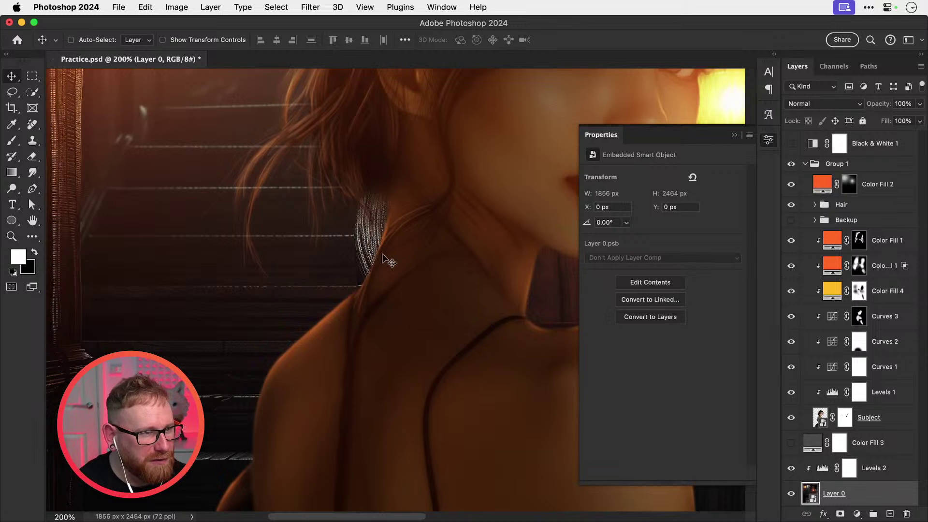
pyautogui.press('super+minus')
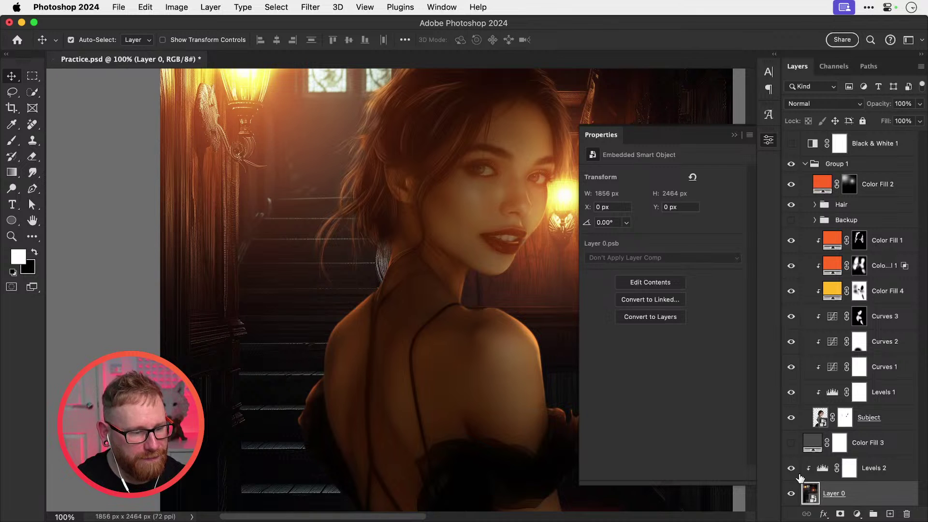
pyautogui.click(797, 474)
pyautogui.click(791, 472)
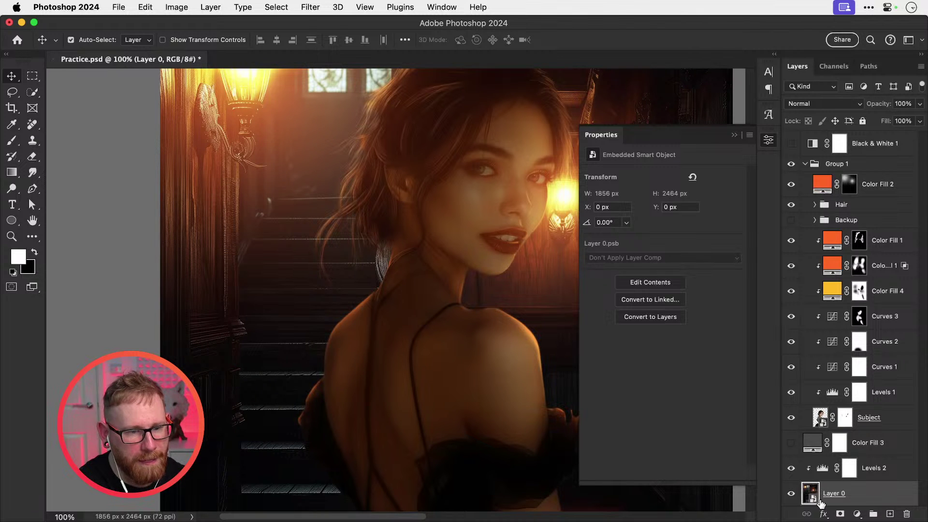
# Step: Open the staircase smart object's contents, hide the lower Background copy, and zoom in on the banister's curve
pyautogui.doubleClick(814, 498)
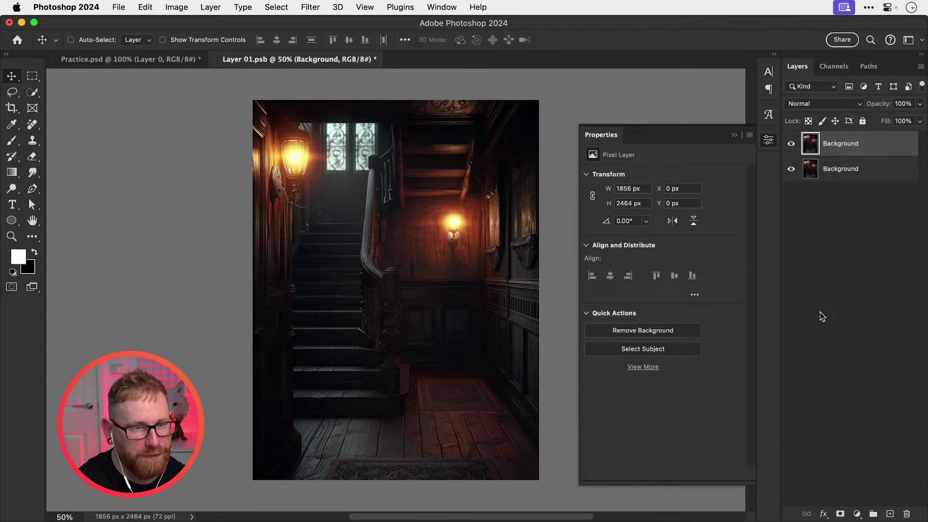
pyautogui.click(788, 172)
pyautogui.press('z')
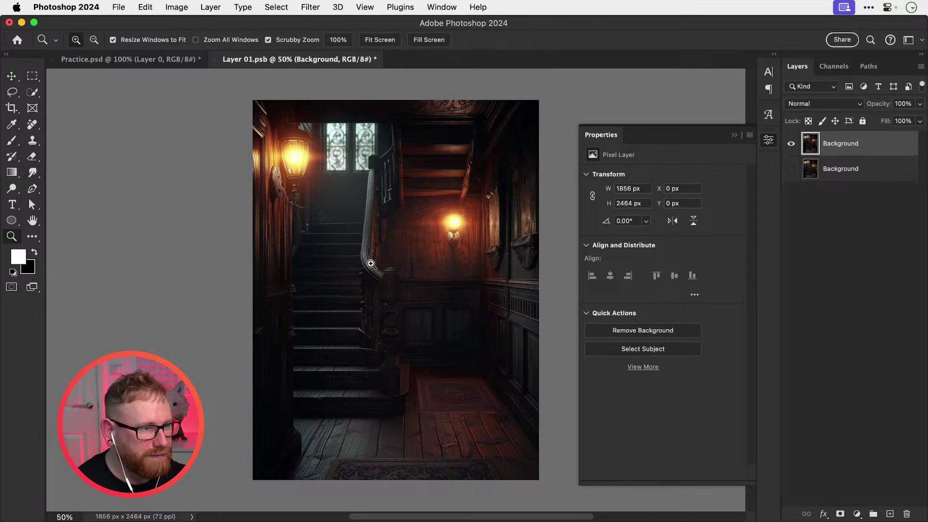
pyautogui.moveTo(371, 263); pyautogui.dragTo(449, 303)
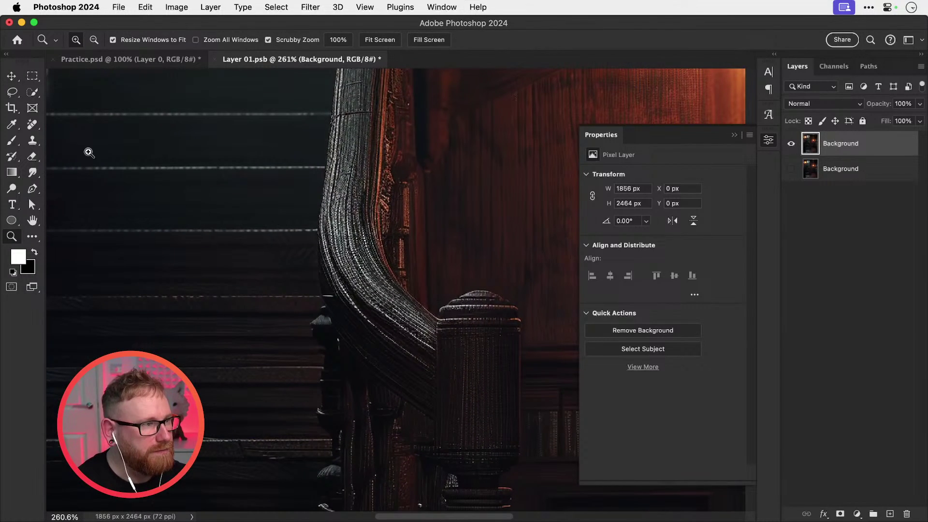
# Step: Show the Contextual Task Bar and try replacing the lassoed curve of the banister using Generative Fill without a prompt
pyautogui.click(13, 94)
pyautogui.press('super+1')
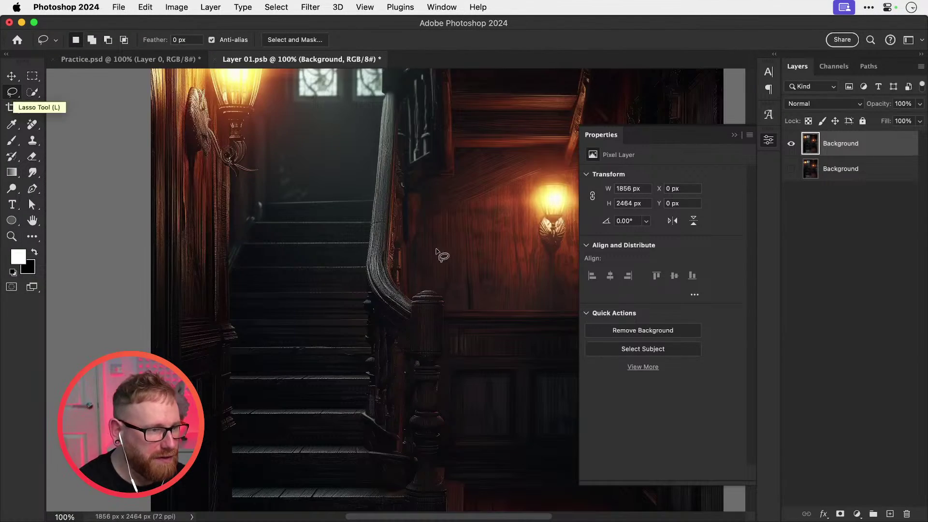
pyautogui.moveTo(366, 242)
pyautogui.mouseDown()
pyautogui.moveTo(363, 264)
pyautogui.moveTo(402, 323)
pyautogui.moveTo(419, 325)
pyautogui.moveTo(441, 289)
pyautogui.moveTo(367, 242)
pyautogui.mouseUp()
pyautogui.click(441, 7)
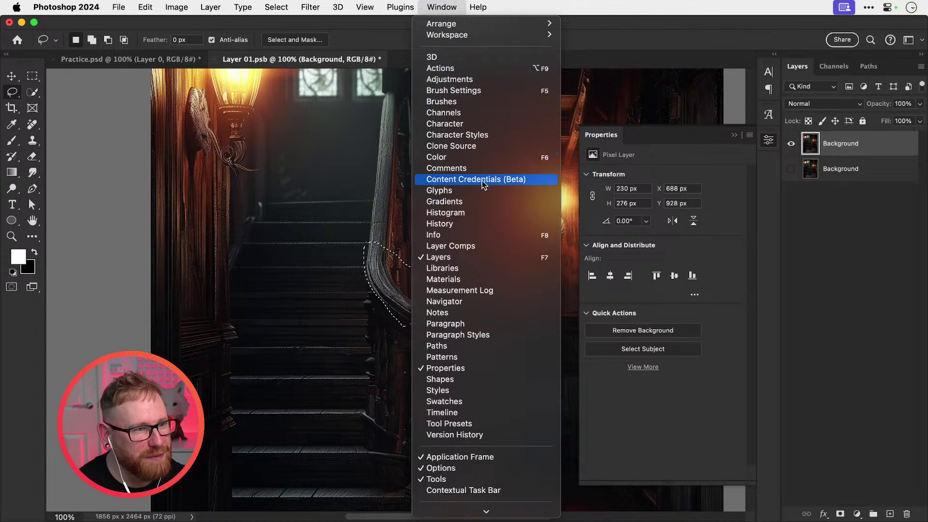
pyautogui.click(463, 490)
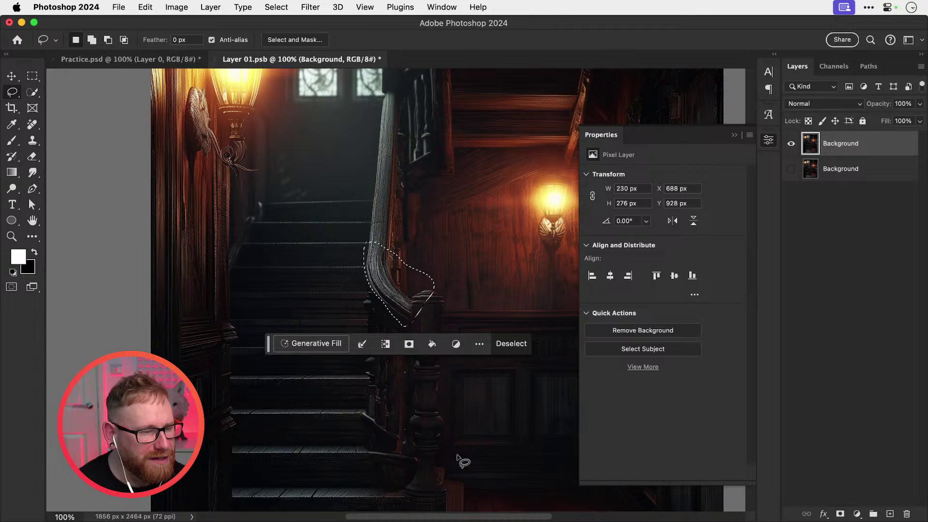
pyautogui.click(297, 344)
pyautogui.click(518, 343)
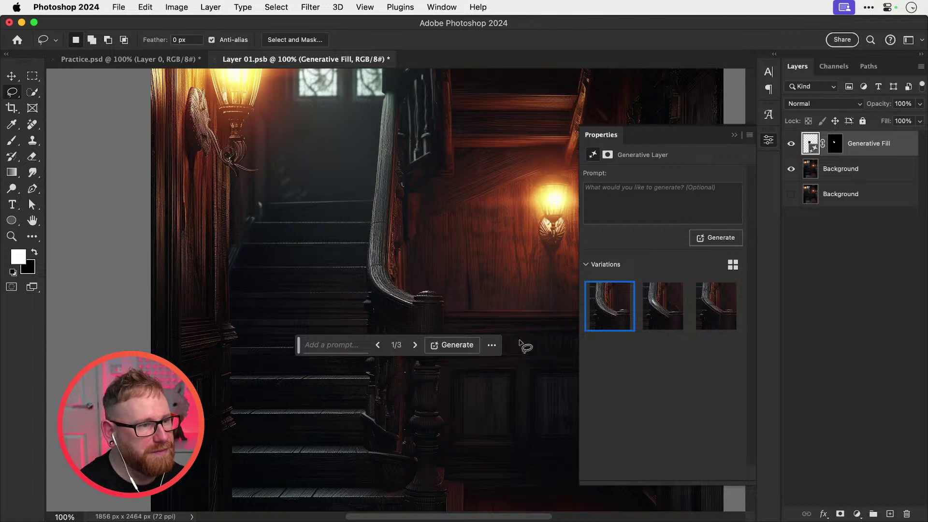
# Step: Compare the generated banister variations, choose the third one, and check the Generative Fill layer hidden and shown
pyautogui.click(662, 307)
pyautogui.click(712, 307)
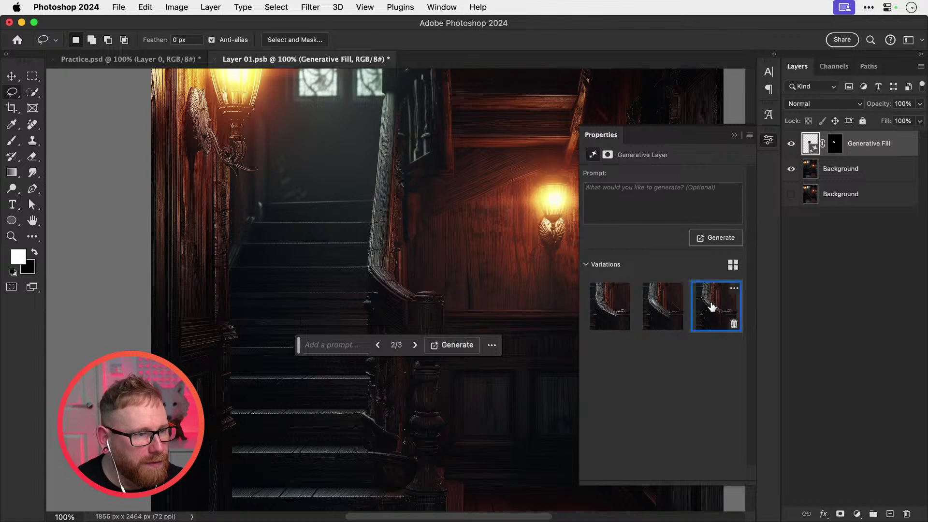
pyautogui.click(605, 310)
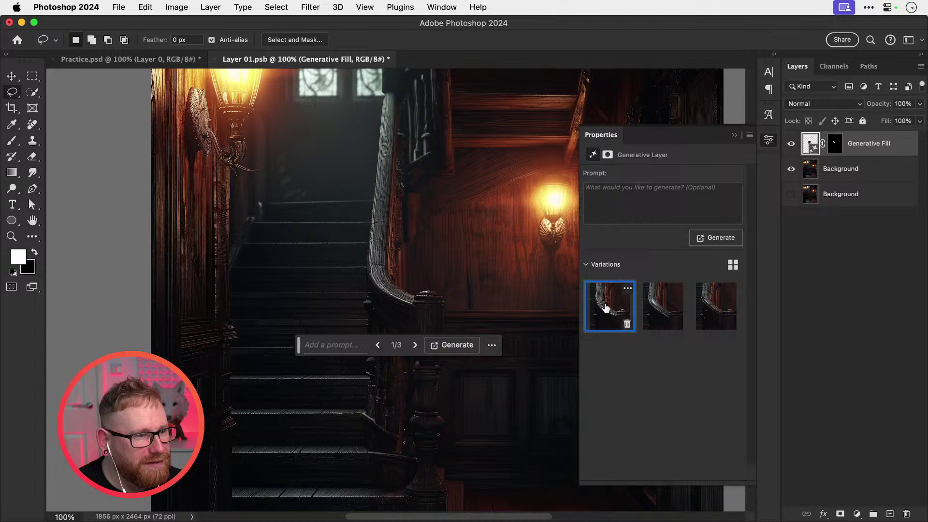
pyautogui.click(706, 310)
pyautogui.click(791, 146)
pyautogui.click(790, 146)
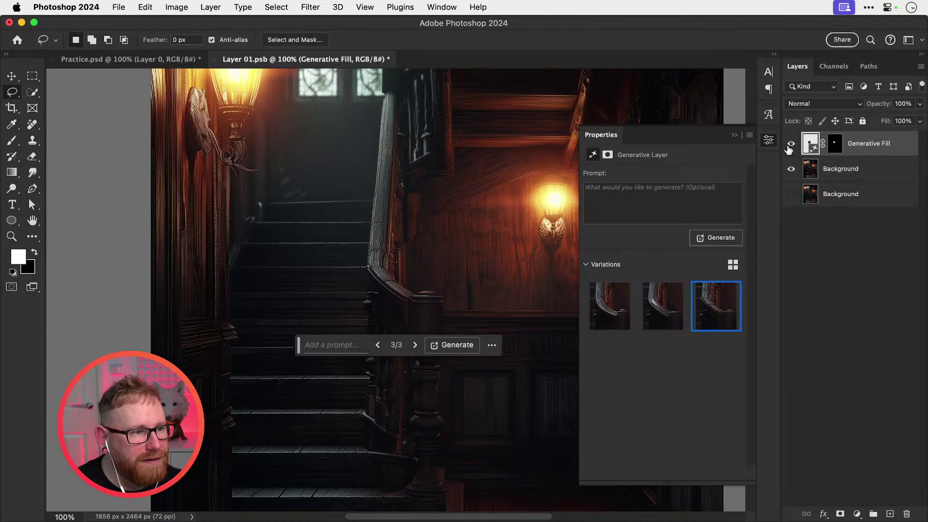
# Step: Save the smart object's contents to check the banister in Practice.psd, and try merging the Generative Fill layer into Background
pyautogui.press('v')
pyautogui.press('super+s')
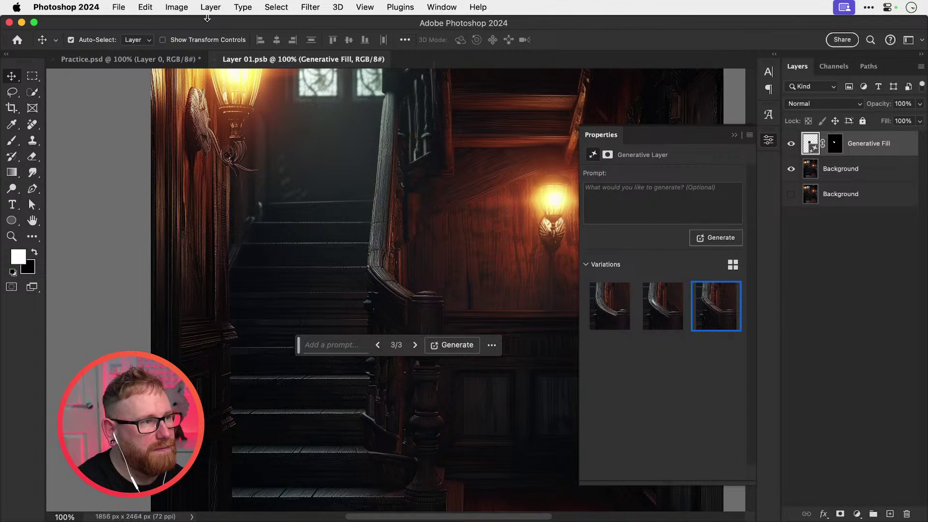
pyautogui.click(94, 60)
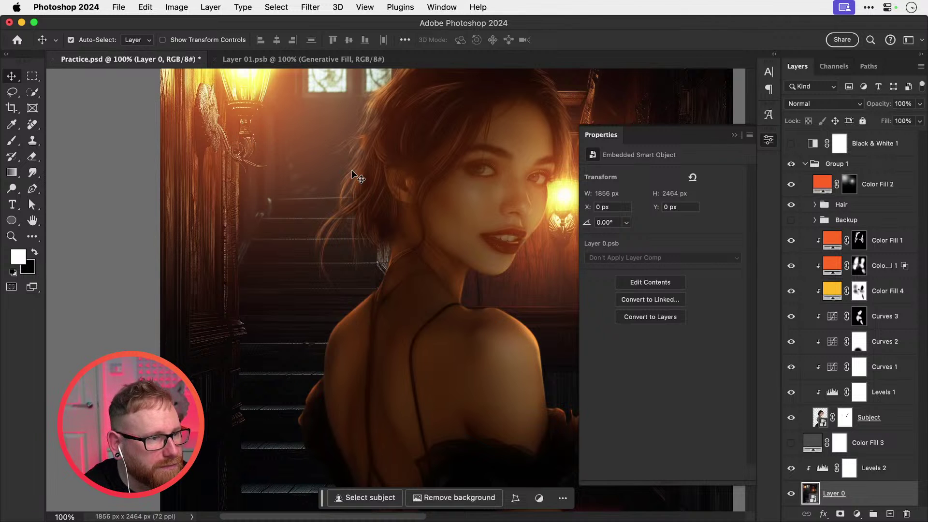
pyautogui.click(346, 59)
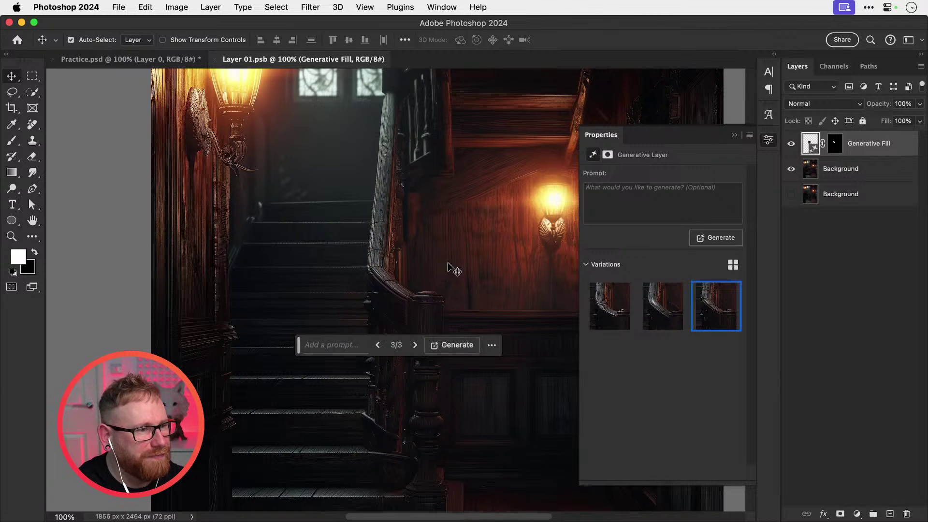
pyautogui.press('super+e')
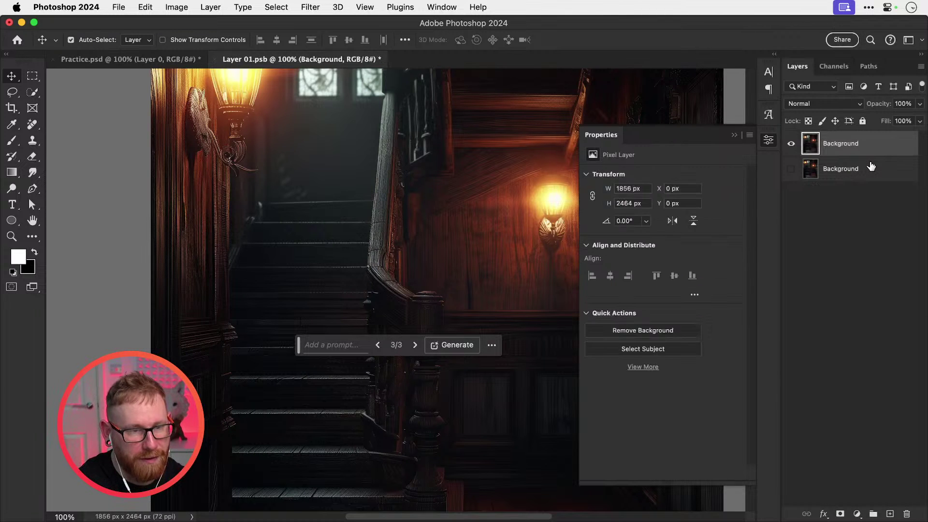
# Step: Clone stair texture over the banister's curved section on the Background layer using a 150 px Clone Stamp
pyautogui.press('s')
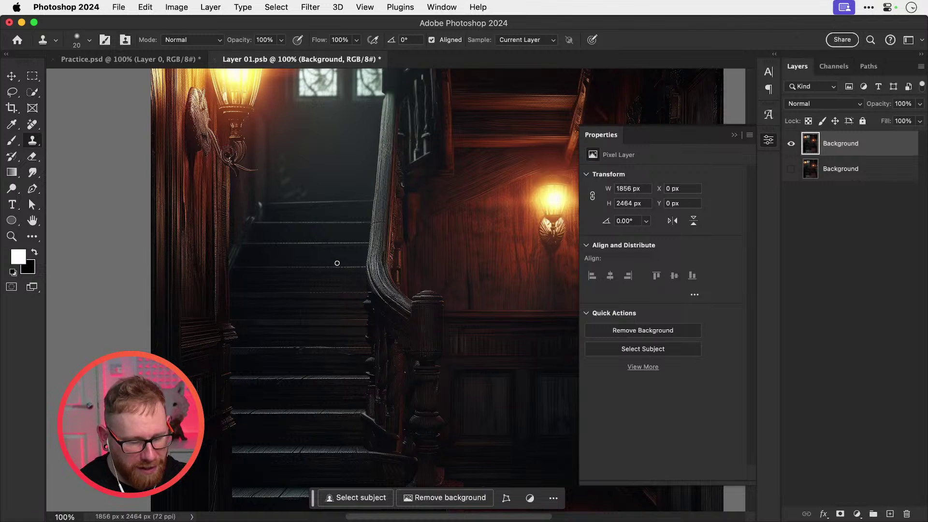
pyautogui.press(']')
pyautogui.press(']')
pyautogui.press(']')
pyautogui.press(']')
pyautogui.press(']')
pyautogui.press(']')
pyautogui.press(']')
pyautogui.press(']')
pyautogui.press(']')
pyautogui.press(']')
pyautogui.press(']')
pyautogui.press(']')
pyautogui.press(']')
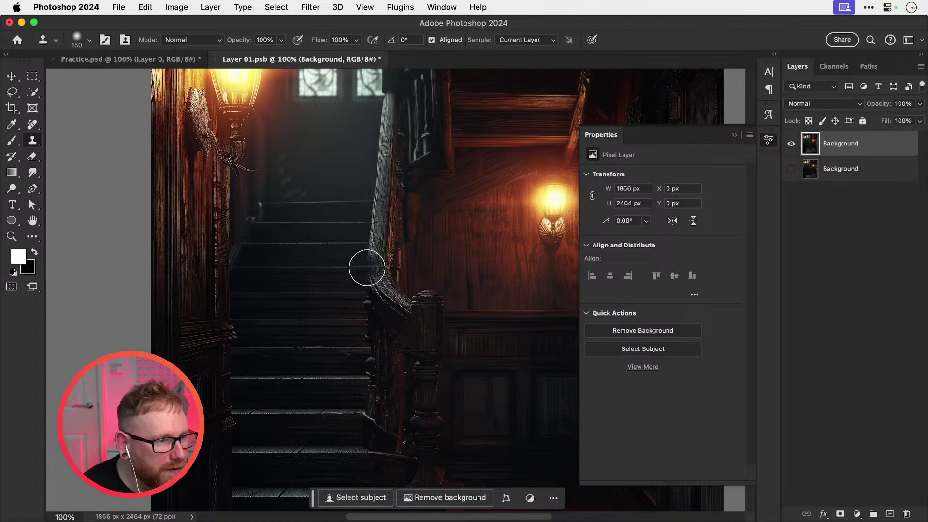
pyautogui.moveTo(367, 268); pyautogui.dragTo(377, 271)
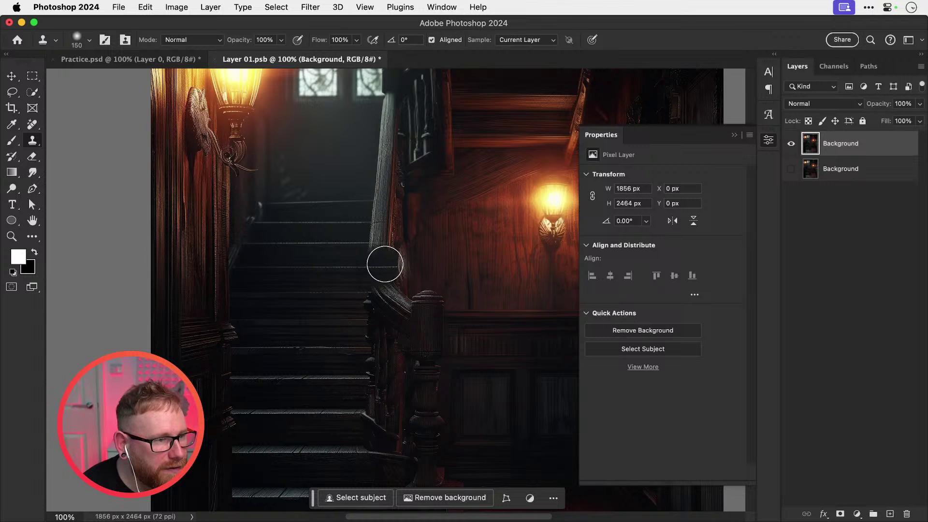
pyautogui.keyDown('alt'); pyautogui.click(338, 293); pyautogui.keyUp('alt')
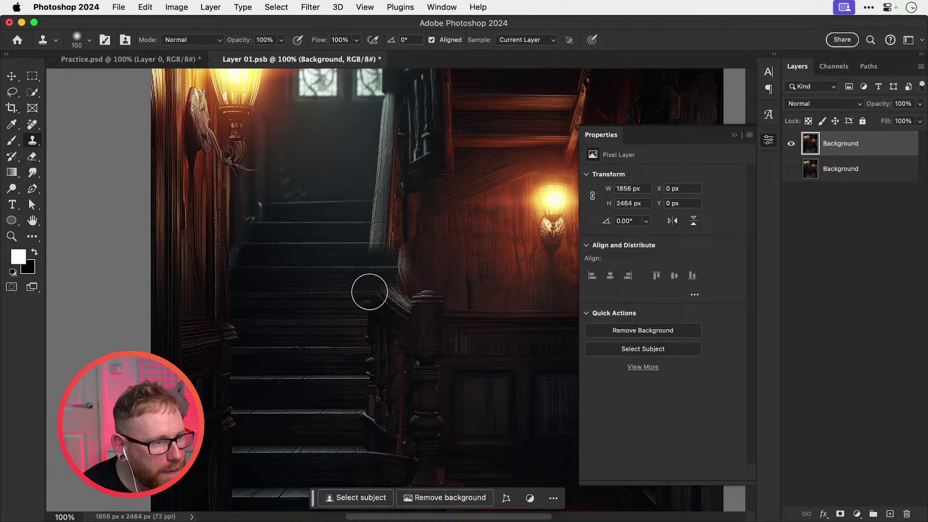
pyautogui.moveTo(371, 292); pyautogui.dragTo(392, 289)
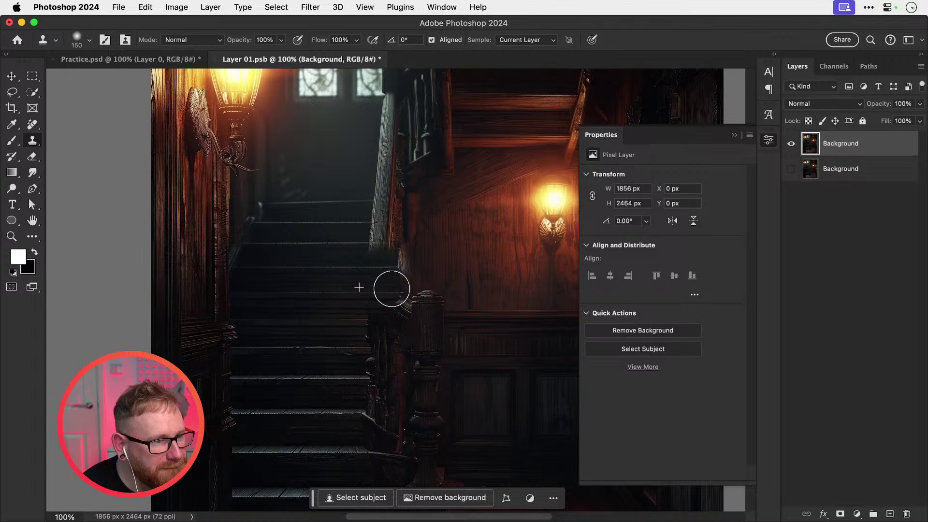
# Step: Save the edited smart object contents, return to the full Practice.psd composite, and save it
pyautogui.press('super+s')
pyautogui.press('v')
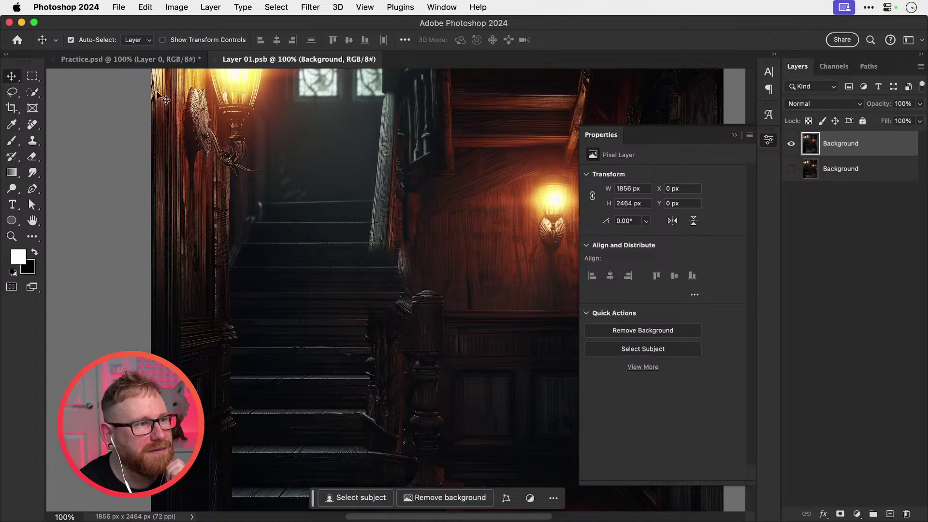
pyautogui.click(106, 58)
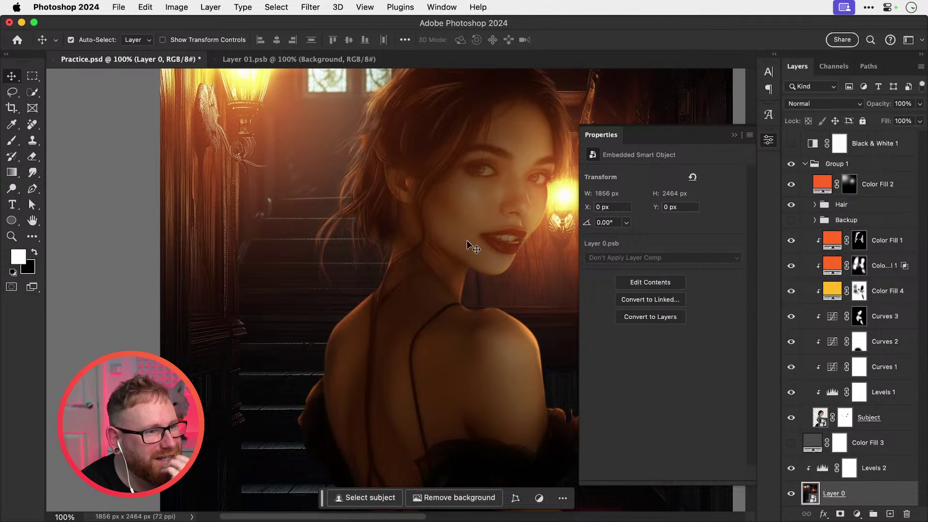
pyautogui.press('super+0')
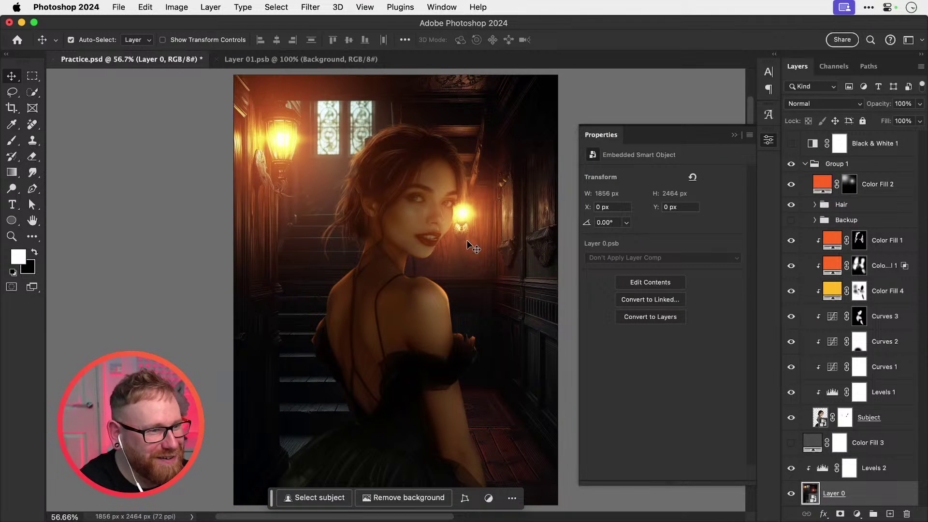
pyautogui.press('super+s')
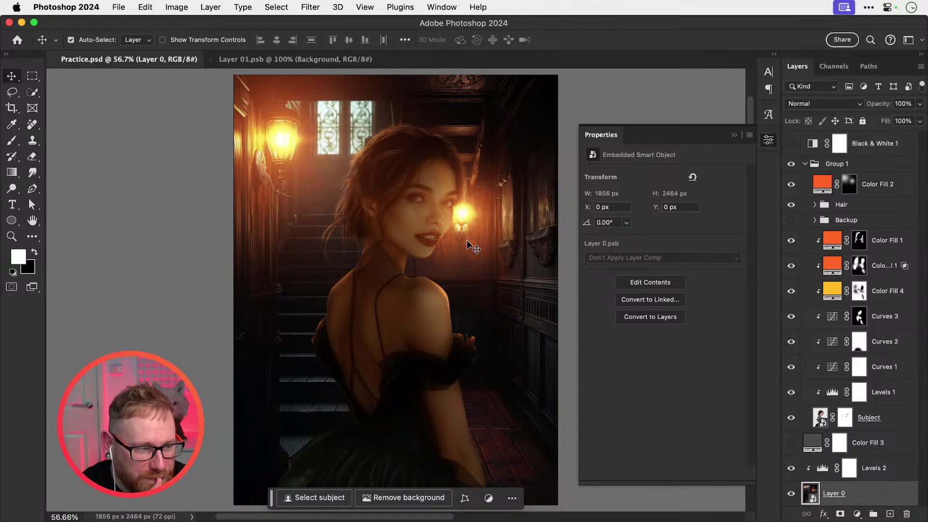
# Step: Paint black on the Color Fill 1 mask with a 200 px brush to remove the orange glow from the woman's left-hand sleeve
pyautogui.keyDown('super'); pyautogui.click(340, 337); pyautogui.keyUp('super')
pyautogui.keyDown('super'); pyautogui.click(340, 337); pyautogui.keyUp('super')
pyautogui.keyDown('super'); pyautogui.click(340, 337); pyautogui.keyUp('super')
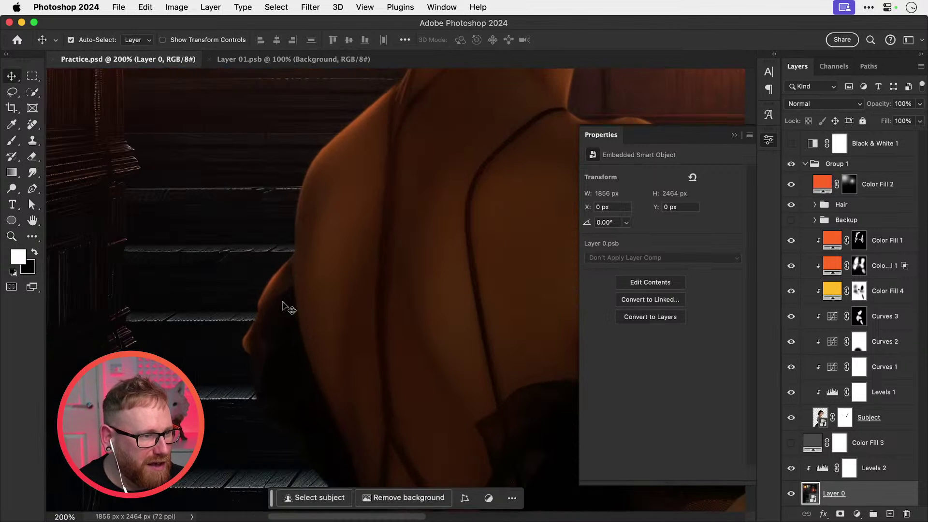
pyautogui.click(859, 247)
pyautogui.press('b')
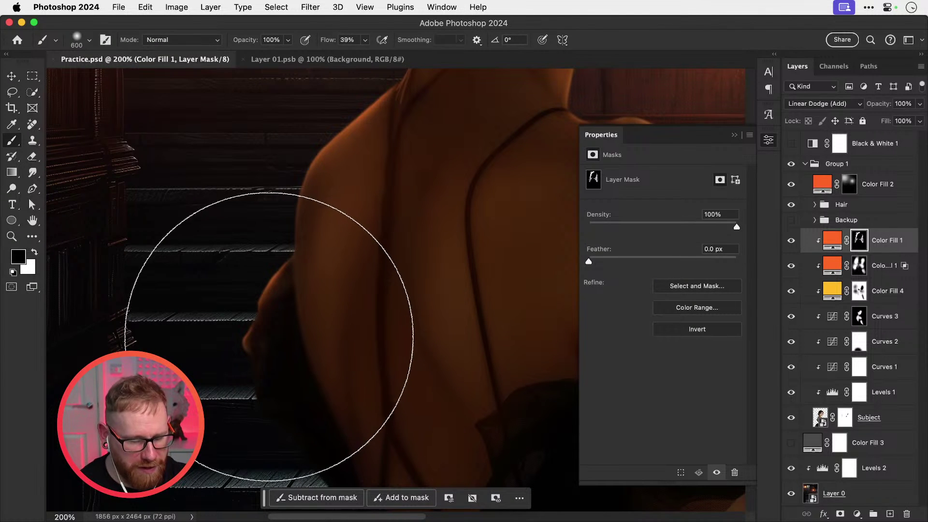
pyautogui.press('[')
pyautogui.press('[')
pyautogui.press('[')
pyautogui.press('[')
pyautogui.press('[')
pyautogui.moveTo(280, 302); pyautogui.dragTo(310, 249)
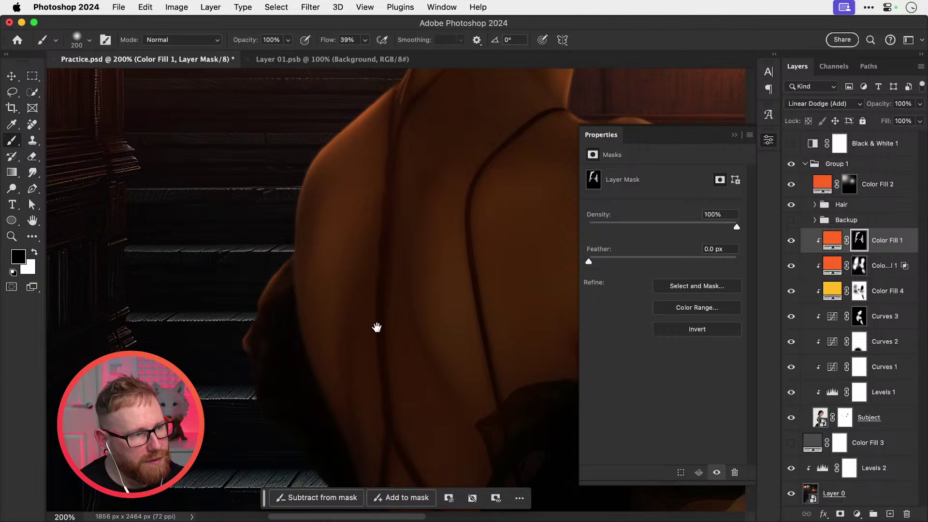
# Step: Paint black on the Color Fill 1 mask with a 60 px brush to tone down the glow on the right-hand sleeve ruffle
pyautogui.moveTo(404, 325)
pyautogui.mouseDown()
pyautogui.moveTo(212, 335)
pyautogui.moveTo(250, 288)
pyautogui.mouseUp()
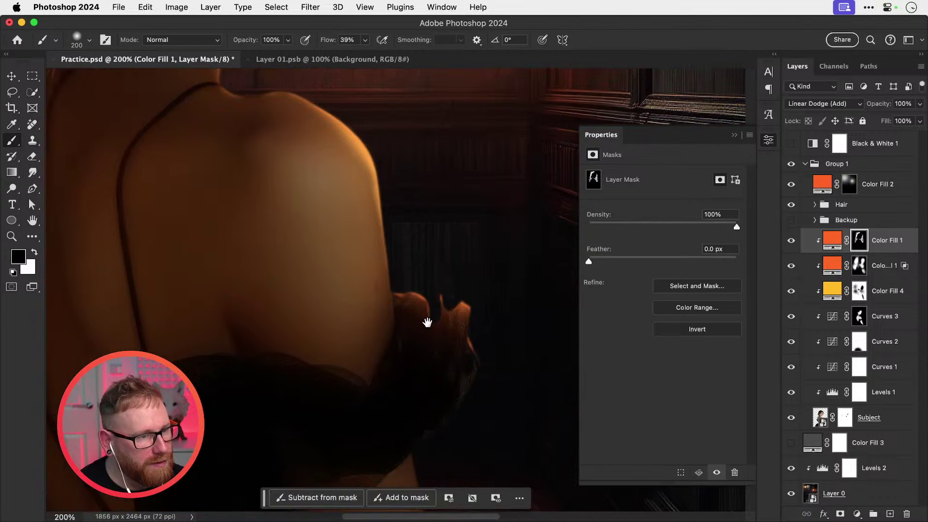
pyautogui.press('[')
pyautogui.press('[')
pyautogui.press('[')
pyautogui.press('[')
pyautogui.press('[')
pyautogui.press('[')
pyautogui.press('[')
pyautogui.press('[')
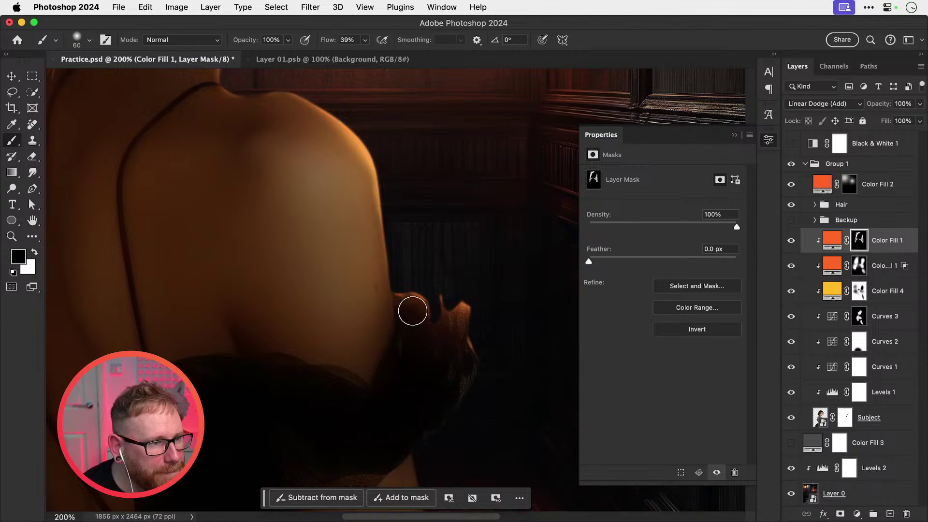
pyautogui.moveTo(445, 339)
pyautogui.mouseDown()
pyautogui.moveTo(461, 320)
pyautogui.moveTo(458, 338)
pyautogui.moveTo(443, 310)
pyautogui.moveTo(467, 347)
pyautogui.moveTo(469, 316)
pyautogui.mouseUp()
pyautogui.moveTo(471, 358); pyautogui.dragTo(456, 337)
pyautogui.moveTo(406, 318)
pyautogui.mouseDown()
pyautogui.moveTo(412, 309)
pyautogui.moveTo(424, 320)
pyautogui.mouseUp()
pyautogui.press('super+minus')
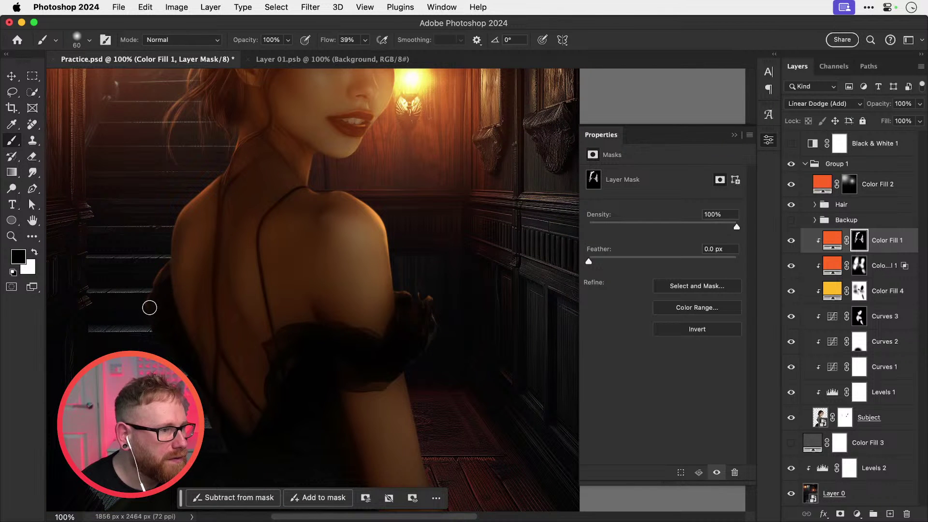
pyautogui.press('v')
pyautogui.press('super+0')
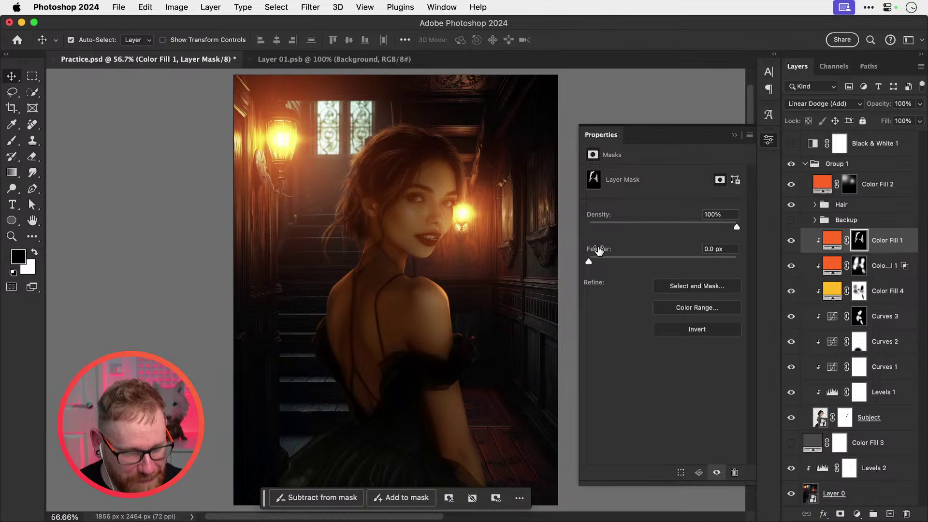
# Step: Add a Curves adjustment above Curves 3, with points at input 102, output 73 and input 175, output 168
pyautogui.press('z')
pyautogui.click(416, 195)
pyautogui.click(416, 195)
pyautogui.click(416, 195)
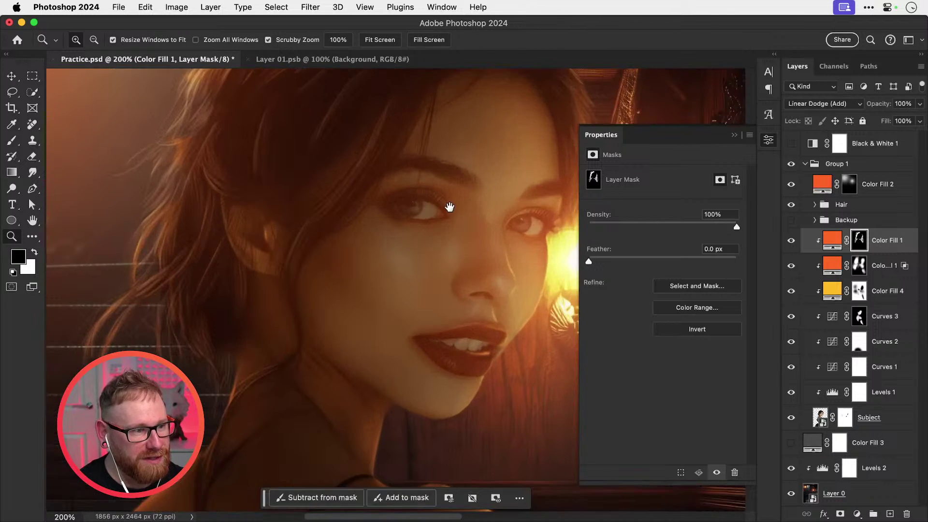
pyautogui.press('v')
pyautogui.click(872, 327)
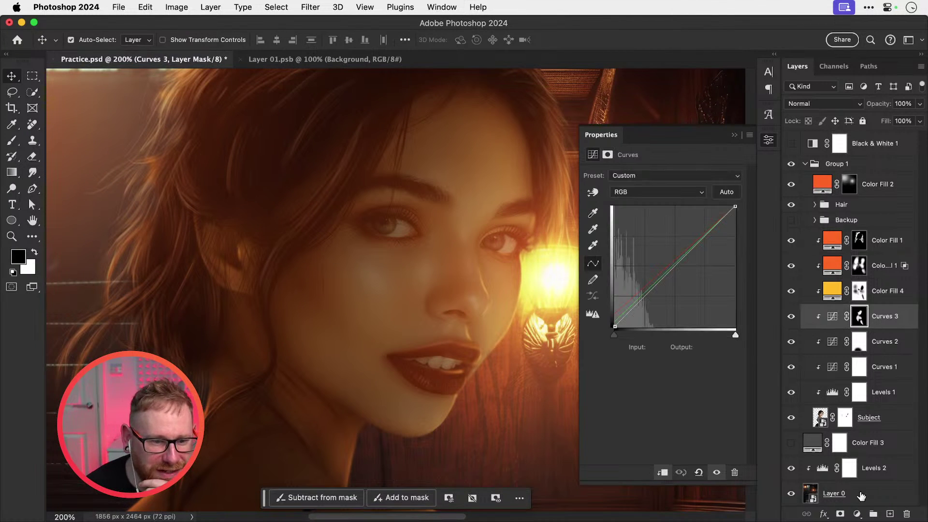
pyautogui.click(859, 515)
pyautogui.click(869, 370)
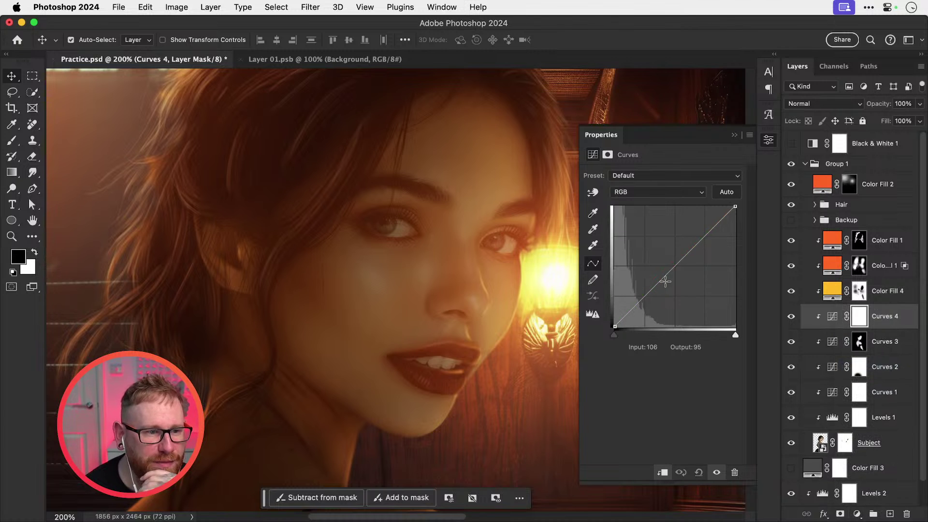
pyautogui.moveTo(662, 279); pyautogui.dragTo(663, 292)
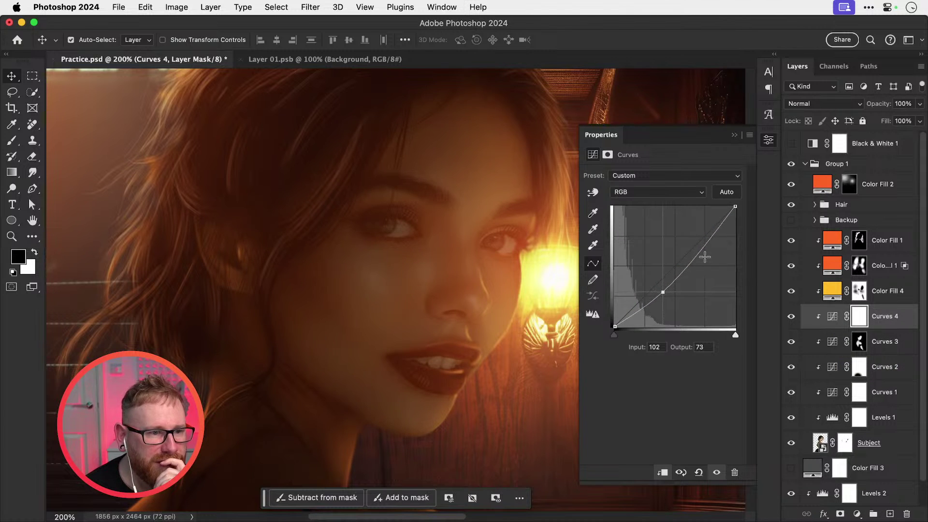
pyautogui.moveTo(700, 253); pyautogui.dragTo(698, 248)
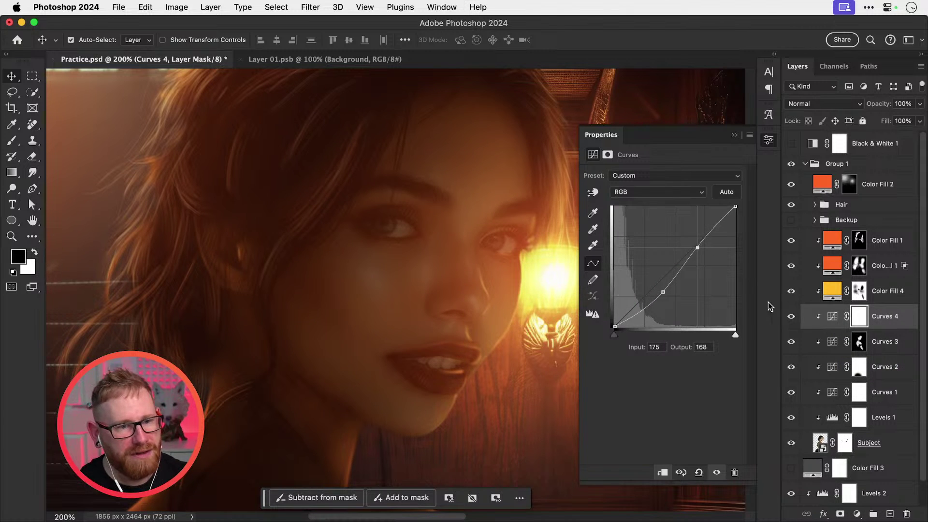
# Step: Invert the Curves 4 mask and paint white over both of the woman's eyes with a 60 px brush at 39% flow
pyautogui.press('super+i')
pyautogui.press('b')
pyautogui.press('x')
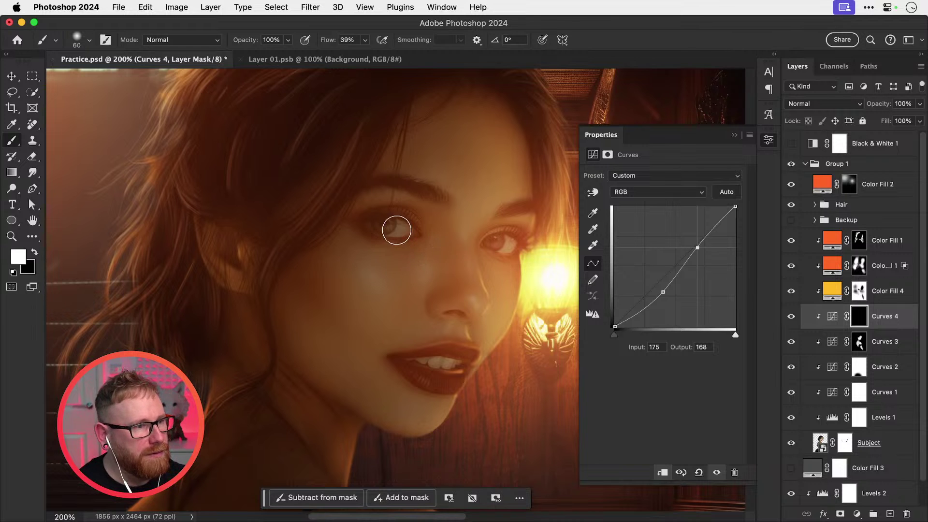
pyautogui.press('x')
pyautogui.press('x')
pyautogui.moveTo(398, 227)
pyautogui.mouseDown()
pyautogui.moveTo(385, 226)
pyautogui.moveTo(402, 228)
pyautogui.mouseUp()
pyautogui.moveTo(496, 239); pyautogui.dragTo(503, 244)
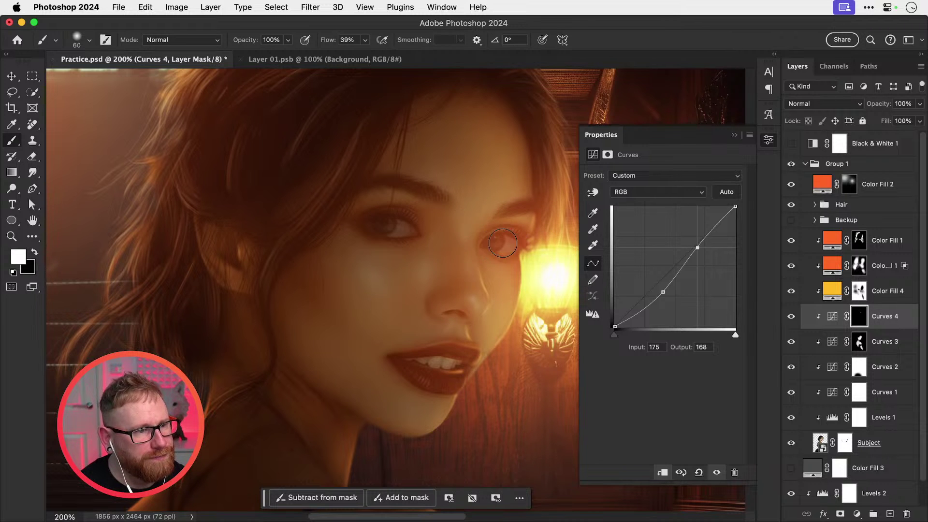
pyautogui.press('super+minus')
pyautogui.press('v')
pyautogui.click(791, 316)
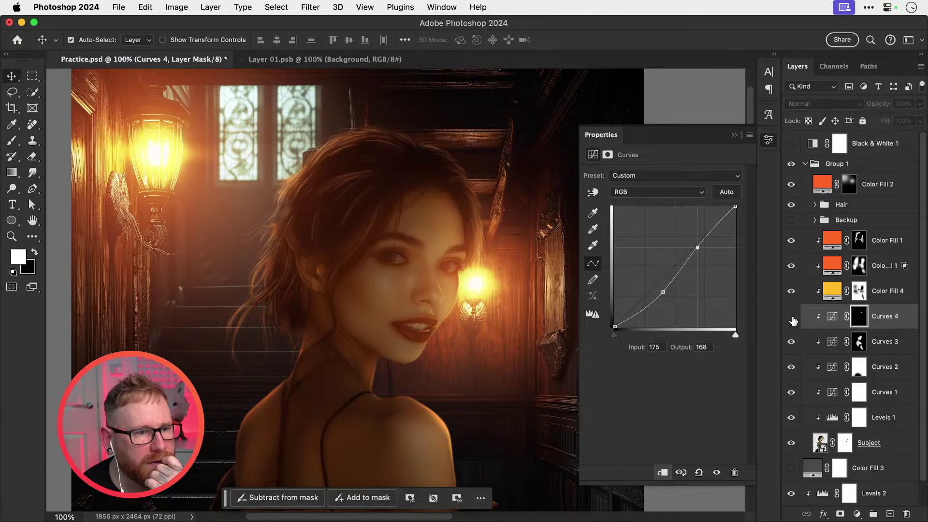
pyautogui.click(791, 316)
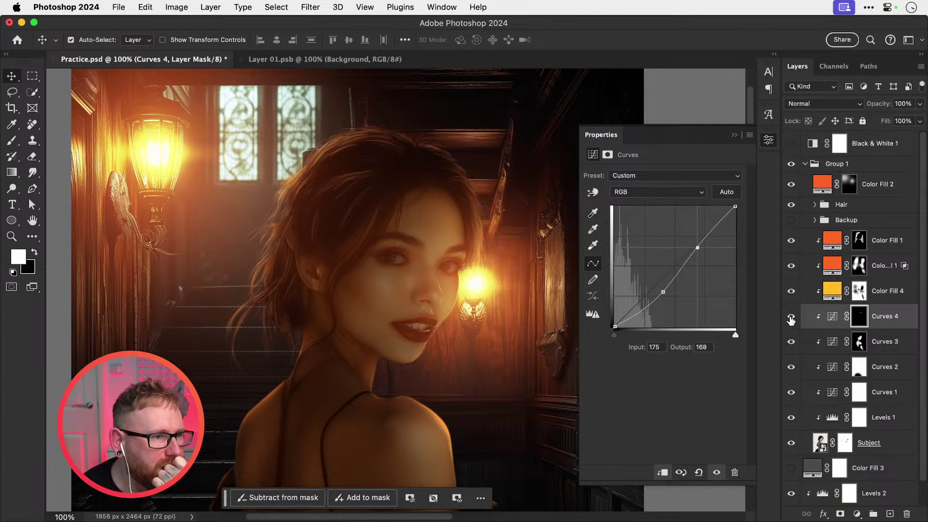
# Step: Adjust the Curves 4 points to input 168, output 154 and input 93, output 81, comparing the eyes with the adjustment off and on
pyautogui.moveTo(664, 292); pyautogui.dragTo(643, 207)
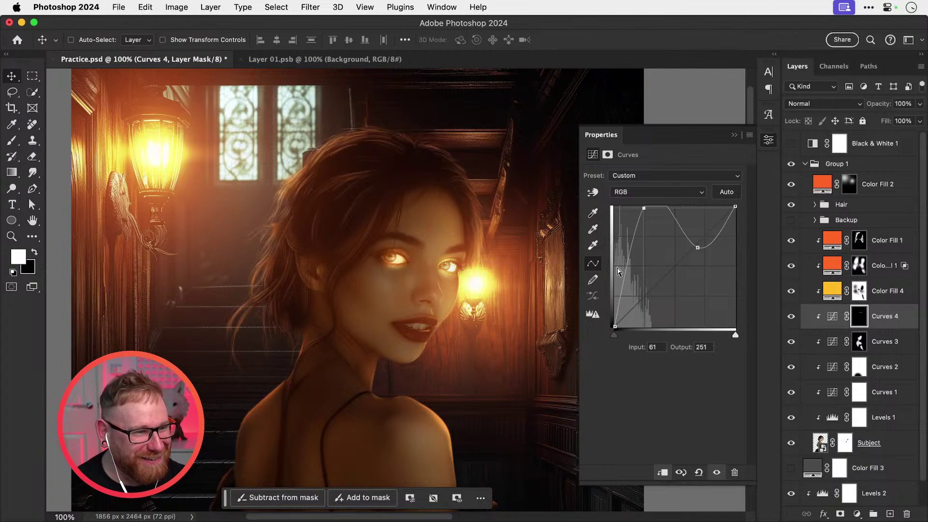
pyautogui.press('super+z')
pyautogui.moveTo(699, 248)
pyautogui.mouseDown()
pyautogui.moveTo(683, 226)
pyautogui.moveTo(698, 263)
pyautogui.moveTo(693, 244)
pyautogui.moveTo(694, 253)
pyautogui.mouseUp()
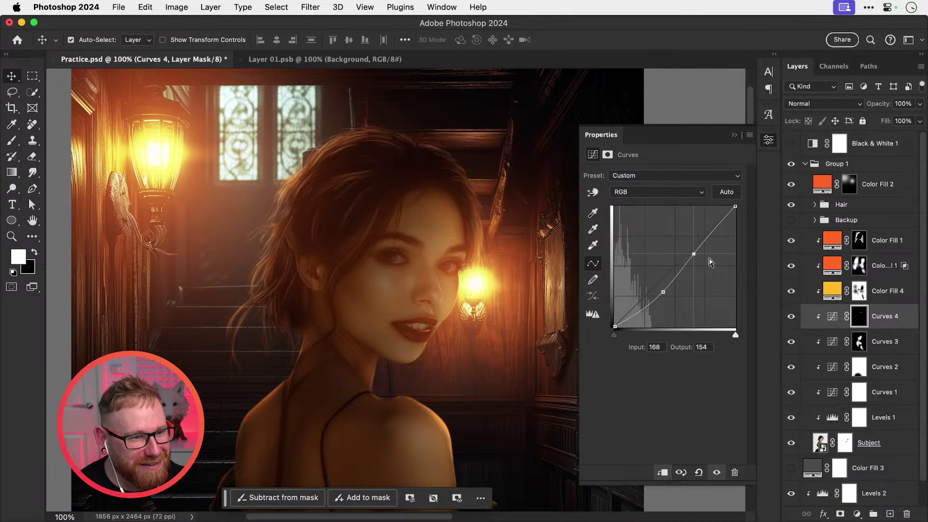
pyautogui.click(791, 317)
pyautogui.click(791, 317)
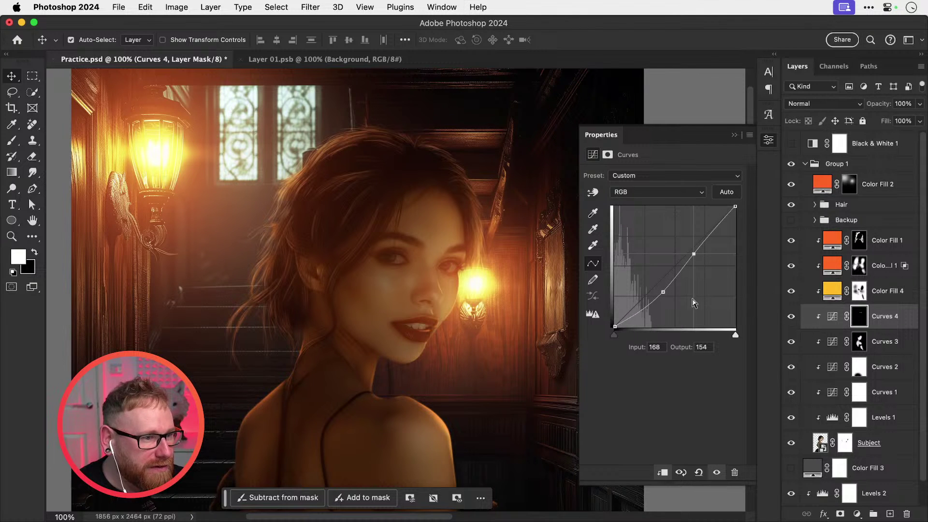
pyautogui.moveTo(665, 292); pyautogui.dragTo(659, 289)
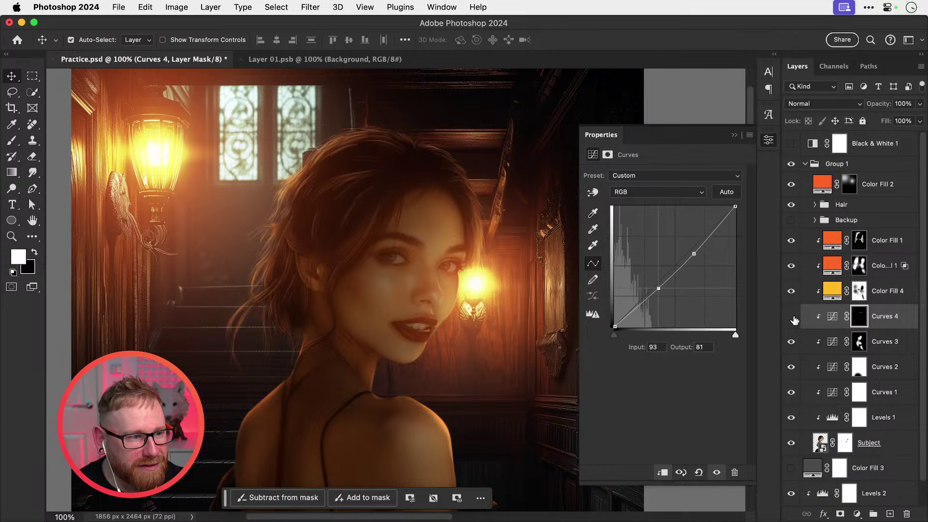
pyautogui.click(793, 317)
pyautogui.click(791, 317)
pyautogui.click(791, 317)
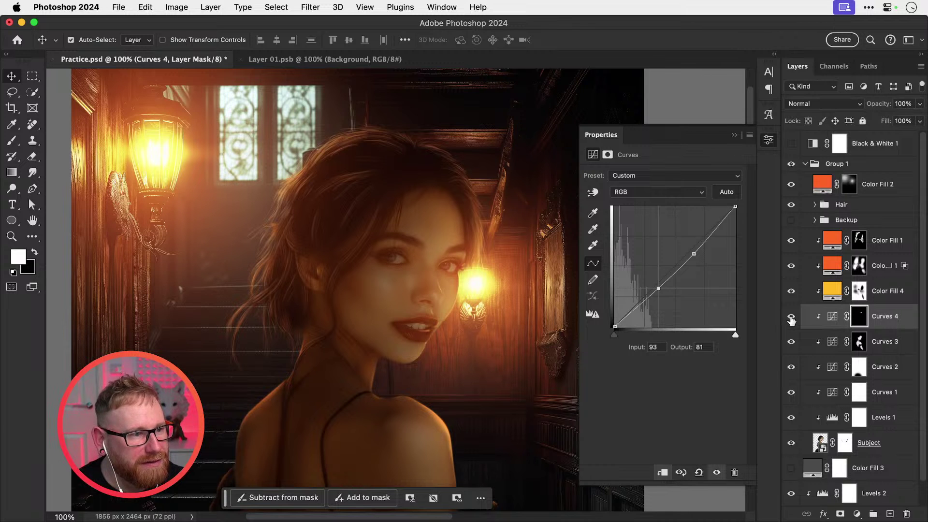
pyautogui.scroll(-3, 505, 353)
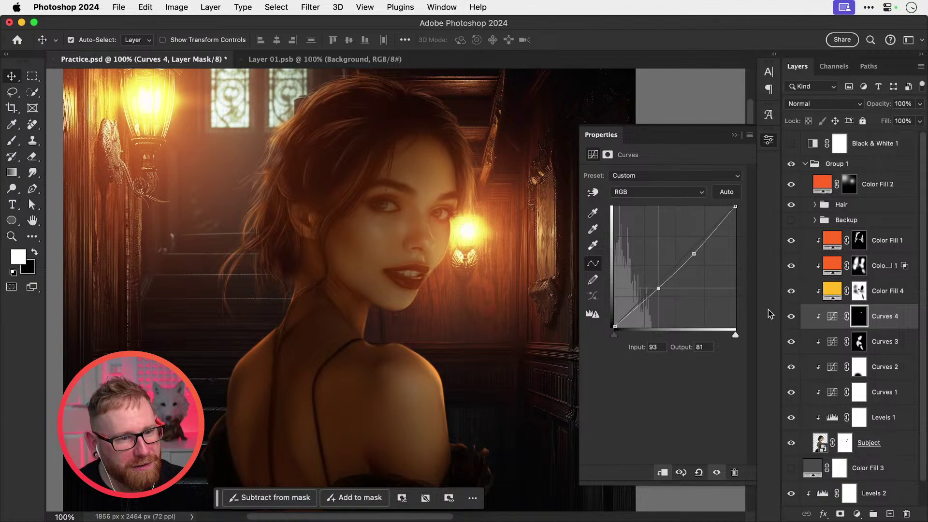
pyautogui.click(768, 141)
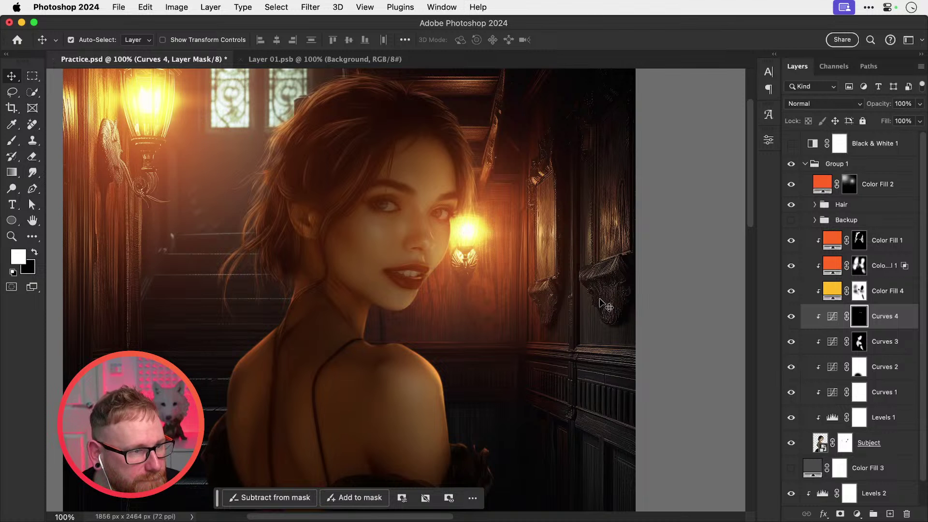
# Step: Paint white on the 40% opacity Color Fill 1 mask along the cheek beside the lamp, using a 150 px brush at 100% flow
pyautogui.moveTo(458, 317); pyautogui.dragTo(456, 352)
pyautogui.press('z')
pyautogui.click(449, 288)
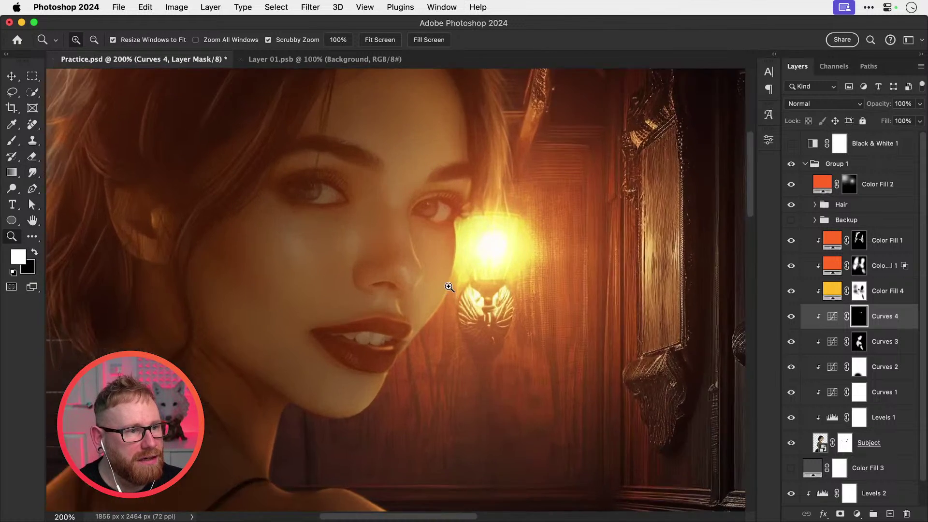
pyautogui.click(450, 287)
pyautogui.press('v')
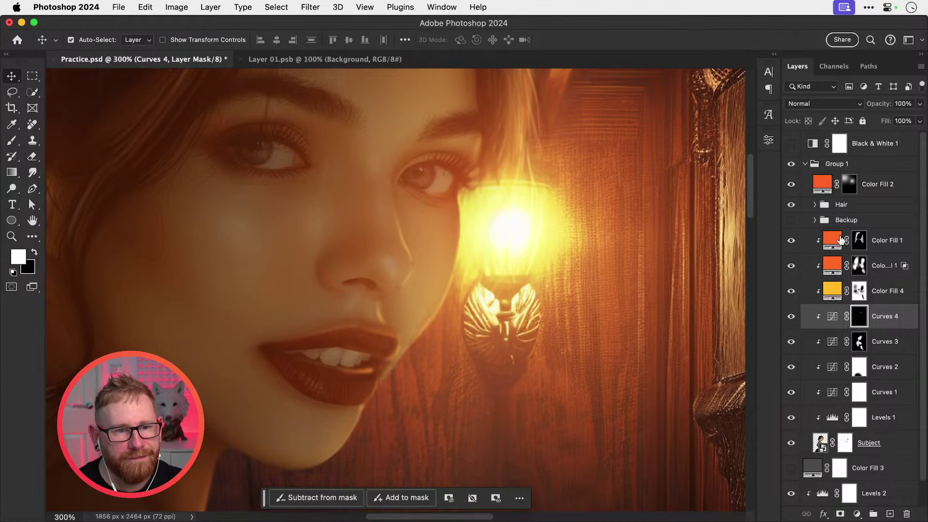
pyautogui.click(857, 241)
pyautogui.click(859, 266)
pyautogui.press('b')
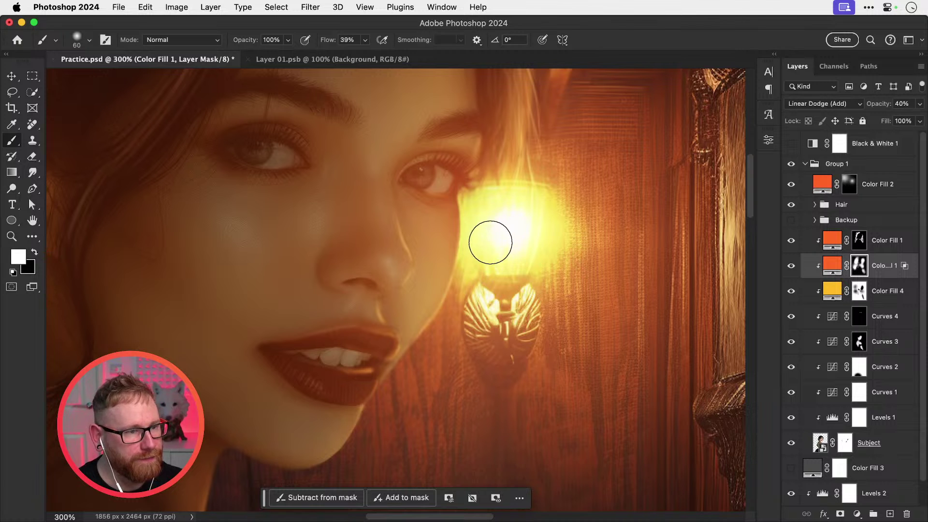
pyautogui.press(']')
pyautogui.press(']')
pyautogui.press(']')
pyautogui.press(']')
pyautogui.press(']')
pyautogui.press(']')
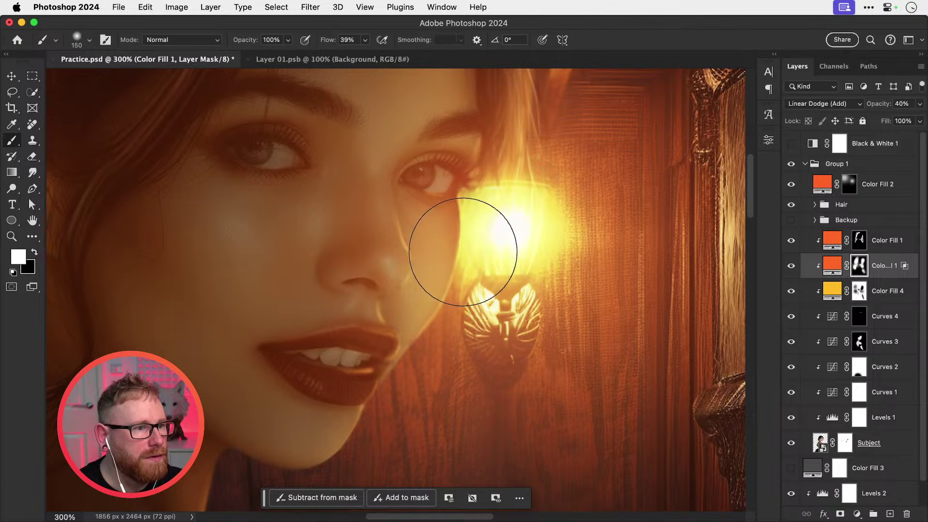
pyautogui.click(365, 40)
pyautogui.moveTo(364, 54); pyautogui.dragTo(400, 55)
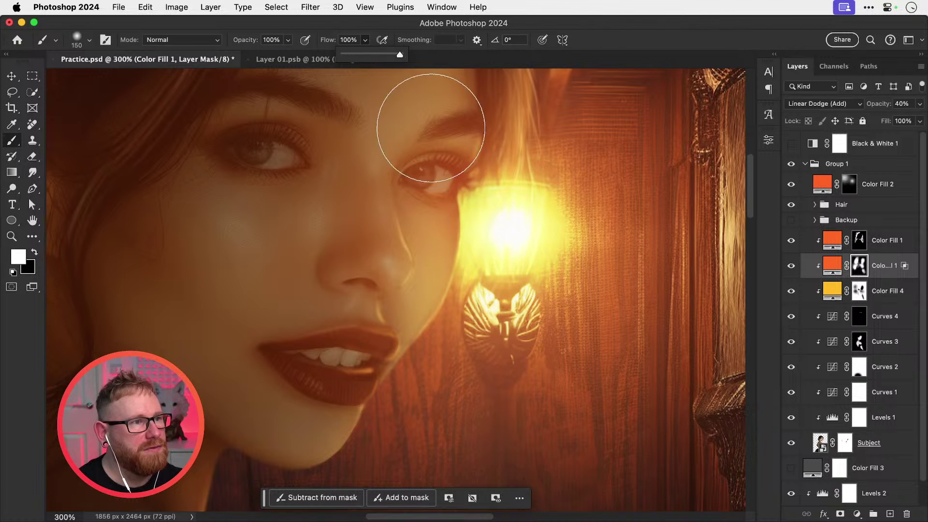
pyautogui.click(468, 261)
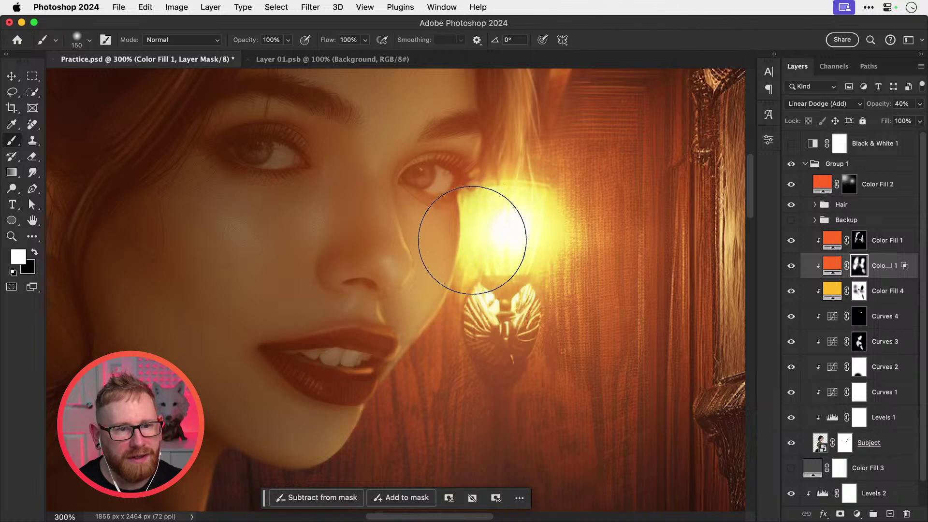
pyautogui.click(792, 266)
pyautogui.click(792, 266)
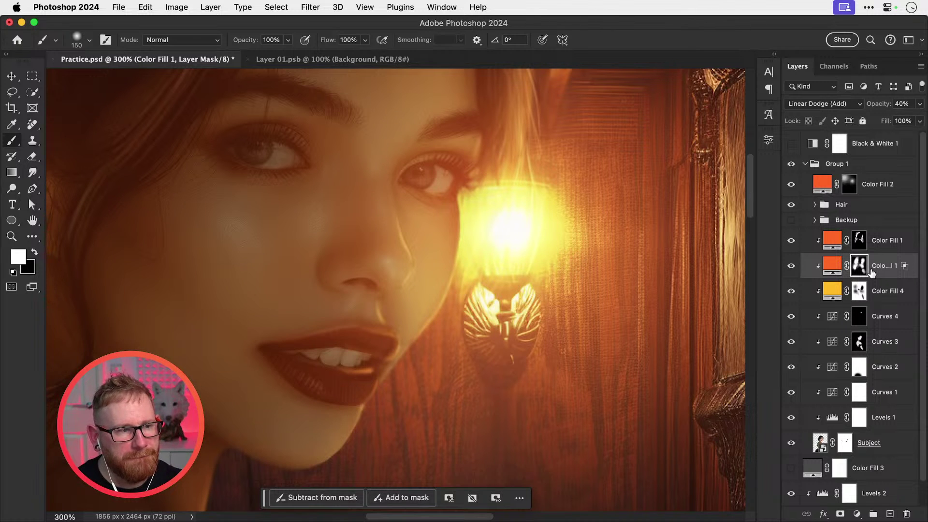
pyautogui.click(852, 184)
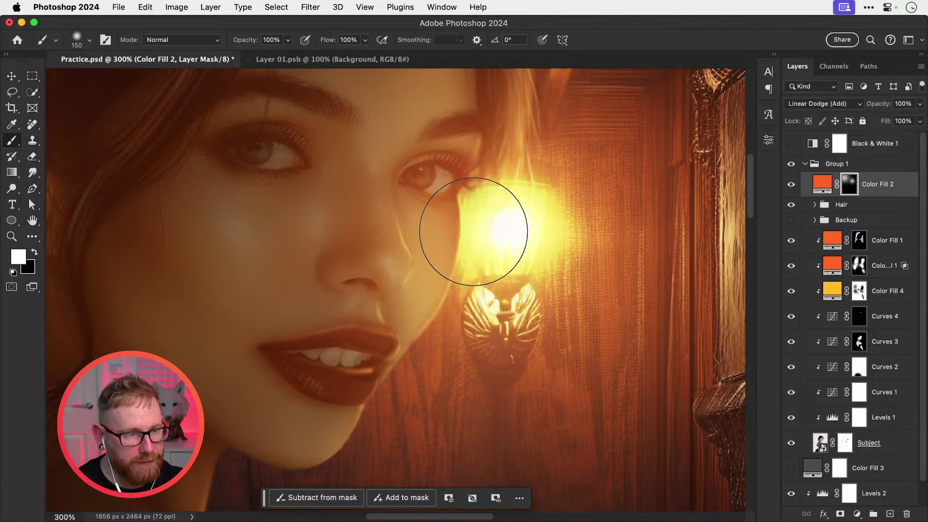
pyautogui.click(472, 238)
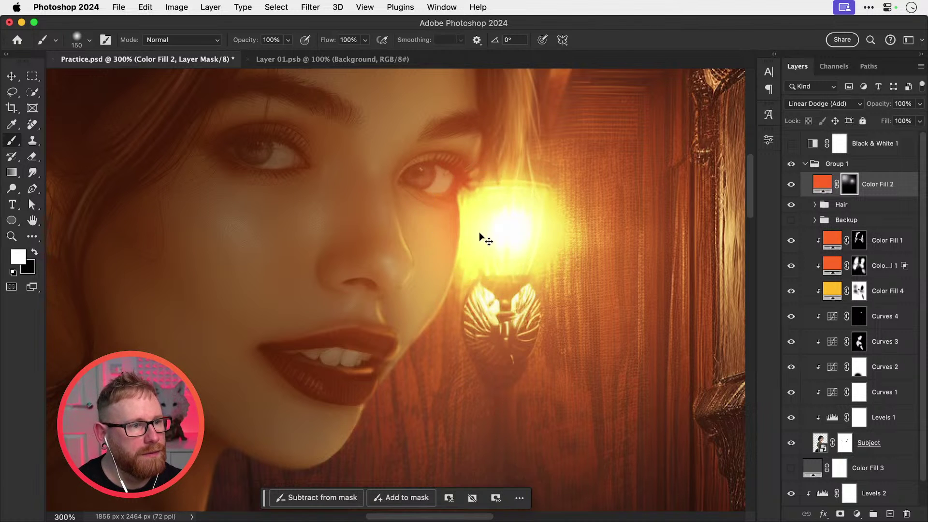
pyautogui.press('super+z')
pyautogui.click(485, 196)
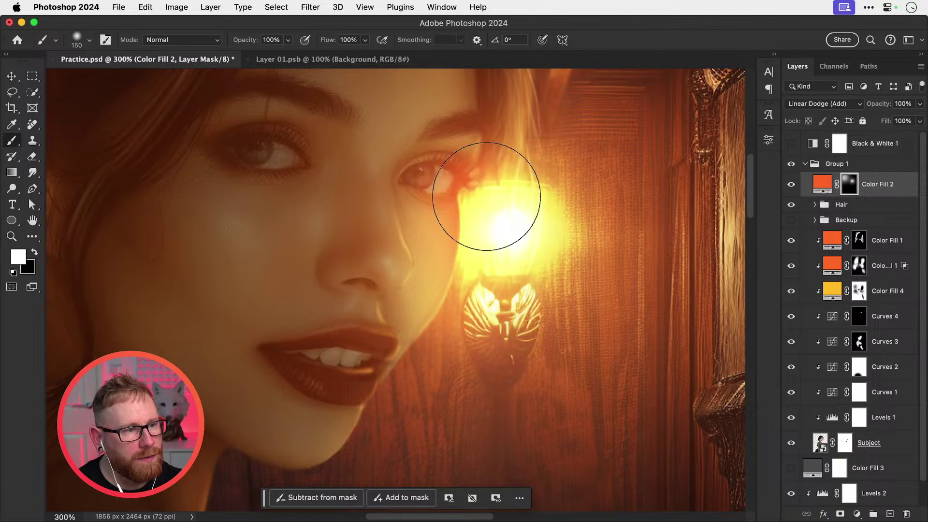
pyautogui.press('super+z')
pyautogui.press('[')
pyautogui.press('[')
pyautogui.press('[')
pyautogui.press('[')
pyautogui.press('[')
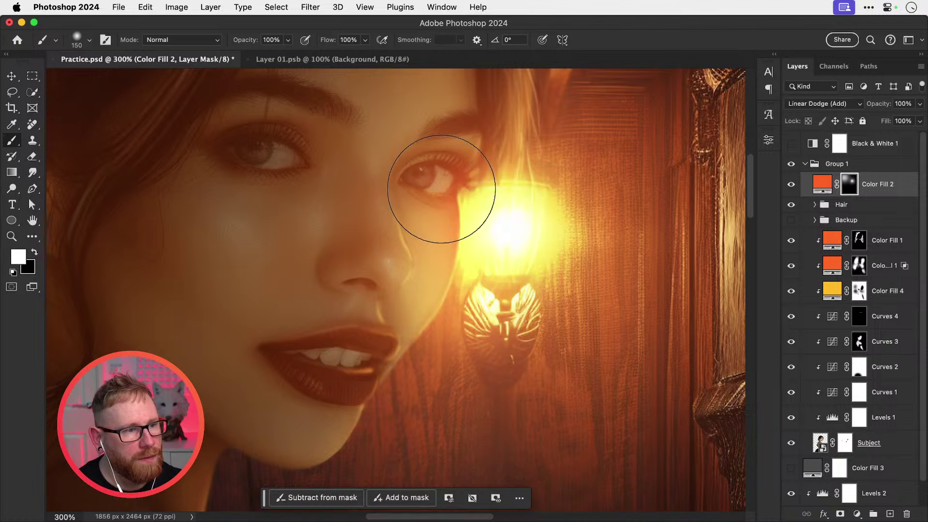
pyautogui.press('[')
pyautogui.press('[')
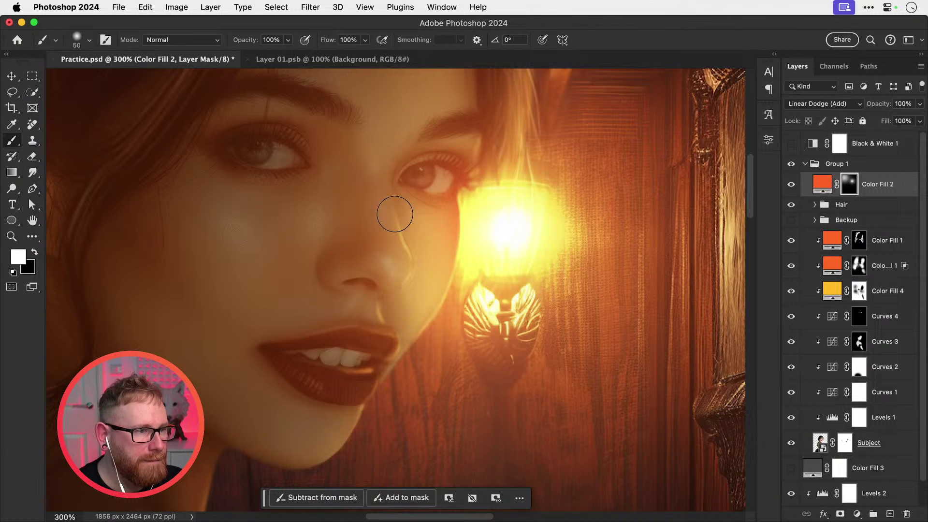
pyautogui.click(860, 247)
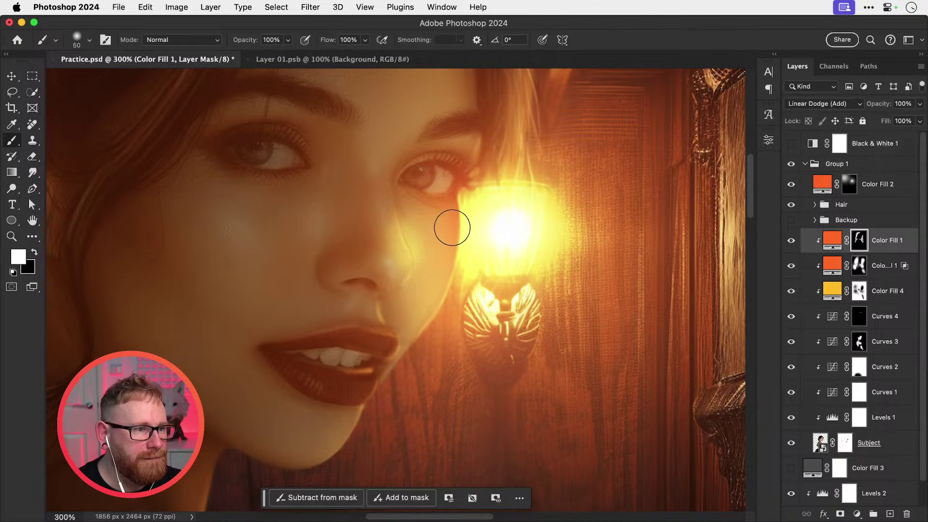
pyautogui.click(859, 266)
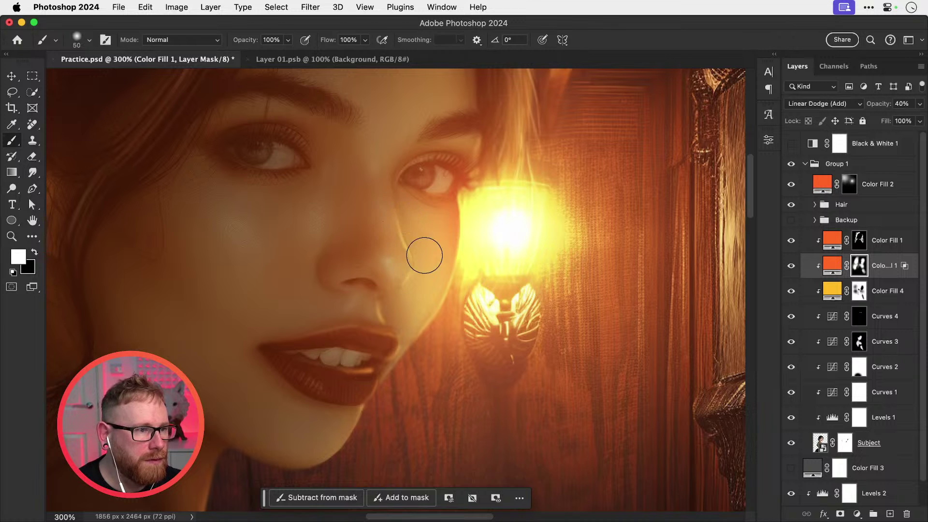
pyautogui.rightClick(889, 268)
pyautogui.moveTo(808, 506)
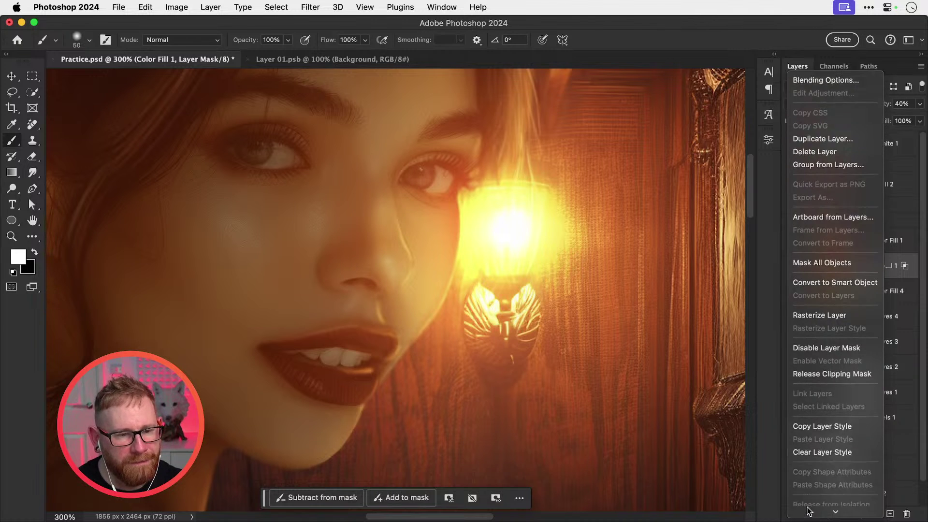
pyautogui.click(821, 442)
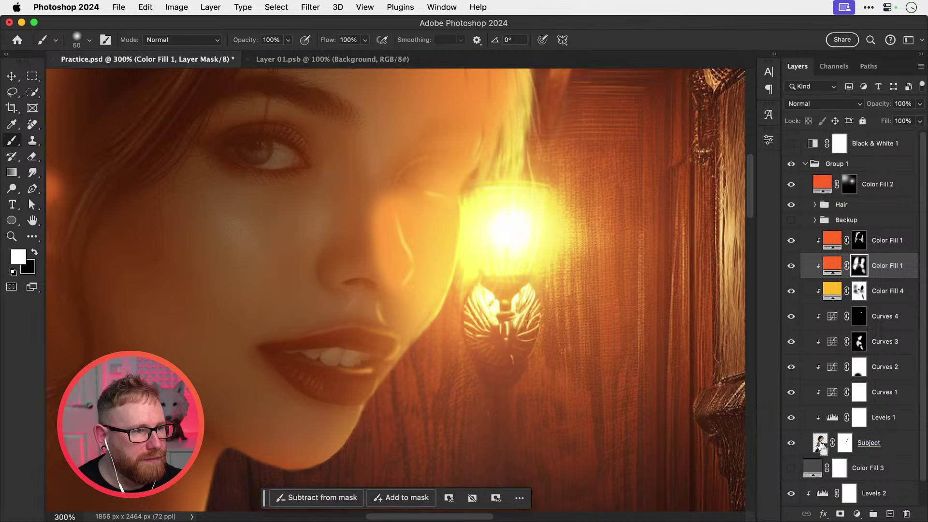
pyautogui.press('super+z')
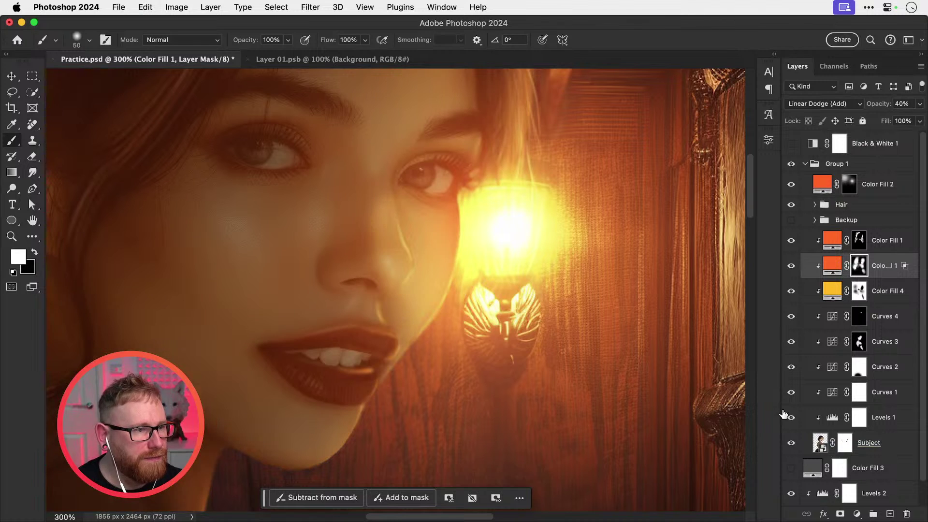
# Step: Split the Underlying Layer's black Blend If slider to 0 / 42 for the 40% opacity Color Fill 1 layer
pyautogui.rightClick(844, 270)
pyautogui.click(836, 267)
pyautogui.moveTo(616, 366); pyautogui.dragTo(644, 364)
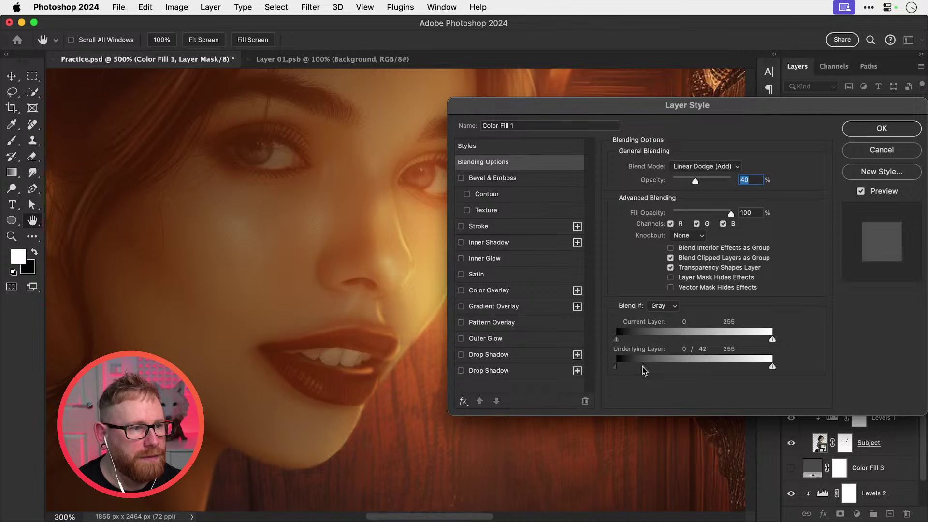
pyautogui.click(857, 136)
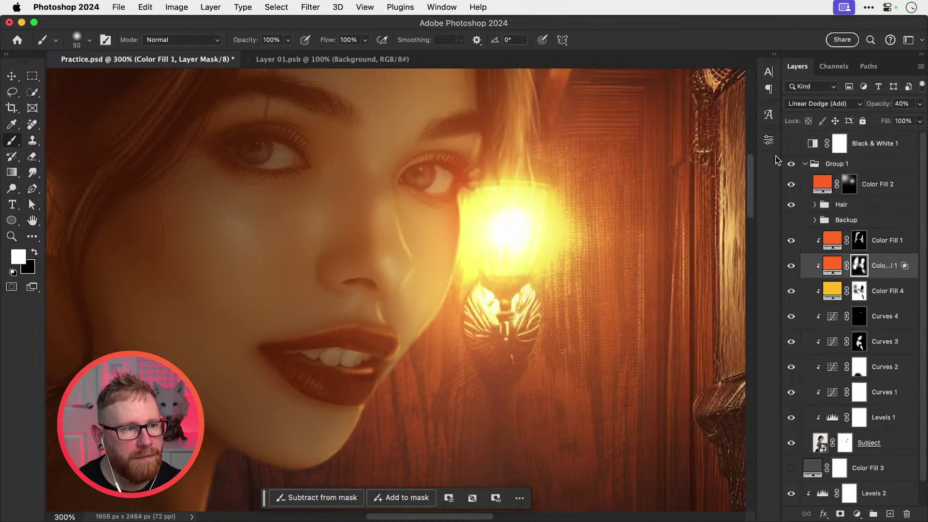
# Step: Select the upper Color Fill 1 layer and set the brush to 100% opacity and 10% flow
pyautogui.click(858, 241)
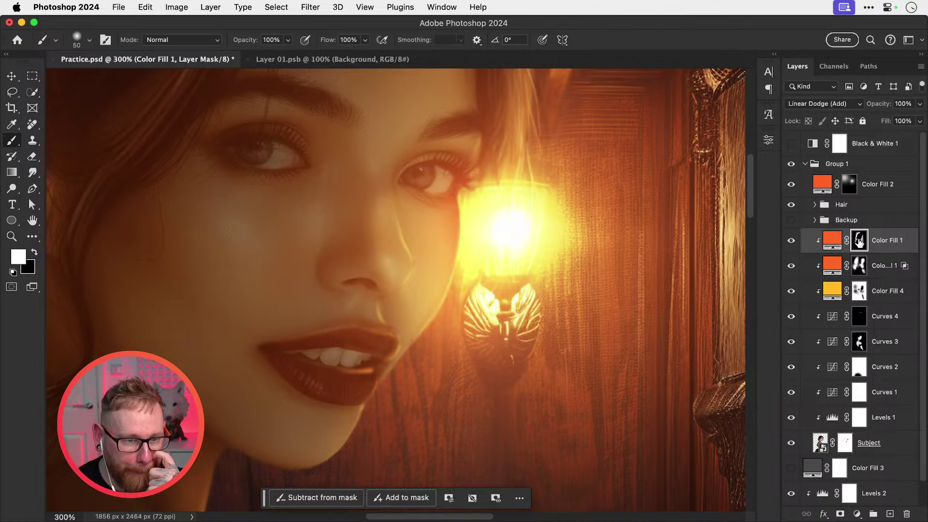
pyautogui.press('1')
pyautogui.press('super+z')
pyautogui.press('super+z')
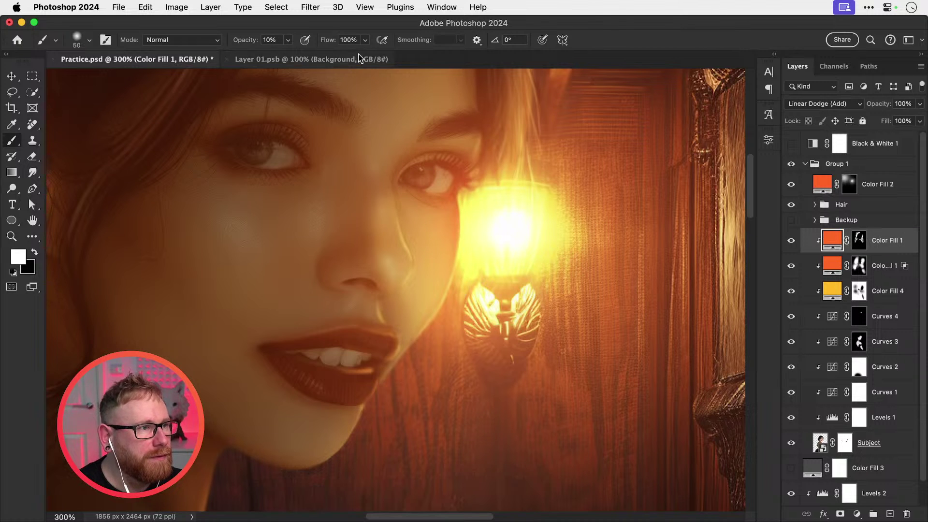
pyautogui.click(288, 40)
pyautogui.moveTo(286, 54)
pyautogui.mouseDown()
pyautogui.moveTo(371, 48)
pyautogui.moveTo(314, 55)
pyautogui.mouseUp()
pyautogui.click(365, 41)
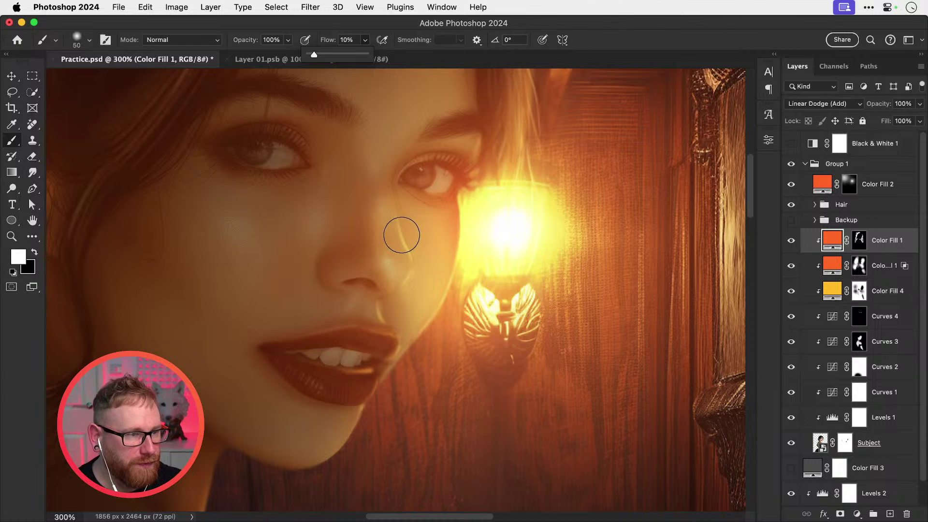
pyautogui.click(407, 233)
pyautogui.press('[')
pyautogui.press('[')
pyautogui.press('[')
pyautogui.moveTo(394, 211); pyautogui.dragTo(410, 257)
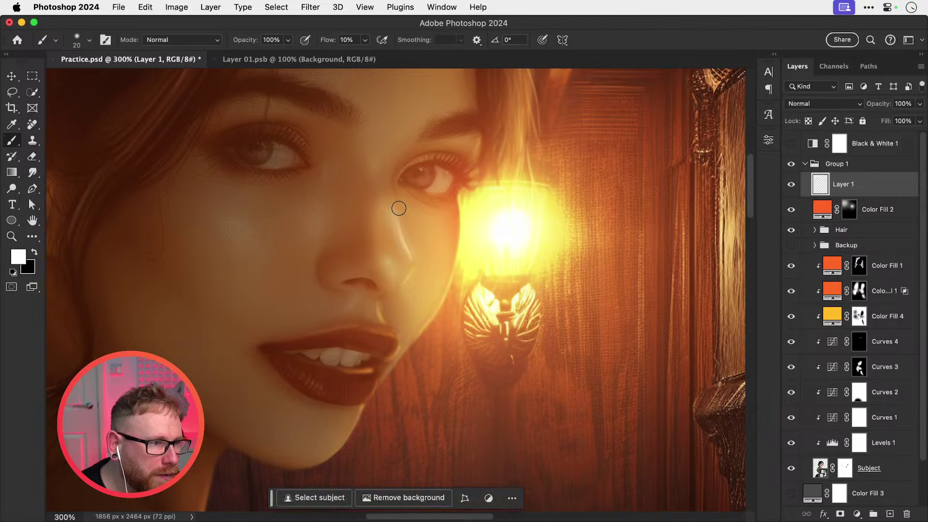
pyautogui.press('super+z')
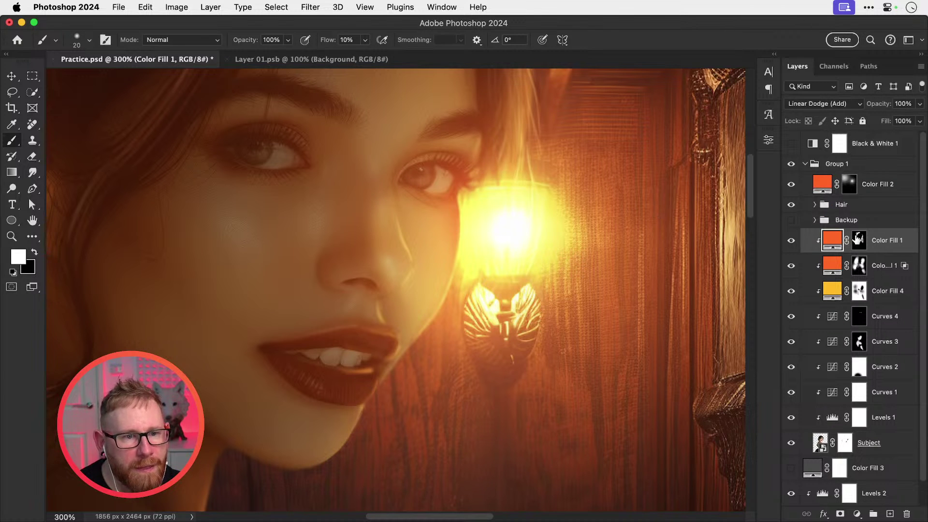
# Step: Try painting white beside the nose on the upper Color Fill 1 mask at 10% flow, and undo the strokes
pyautogui.click(858, 239)
pyautogui.moveTo(399, 217)
pyautogui.mouseDown()
pyautogui.moveTo(415, 266)
pyautogui.moveTo(403, 288)
pyautogui.moveTo(395, 198)
pyautogui.mouseUp()
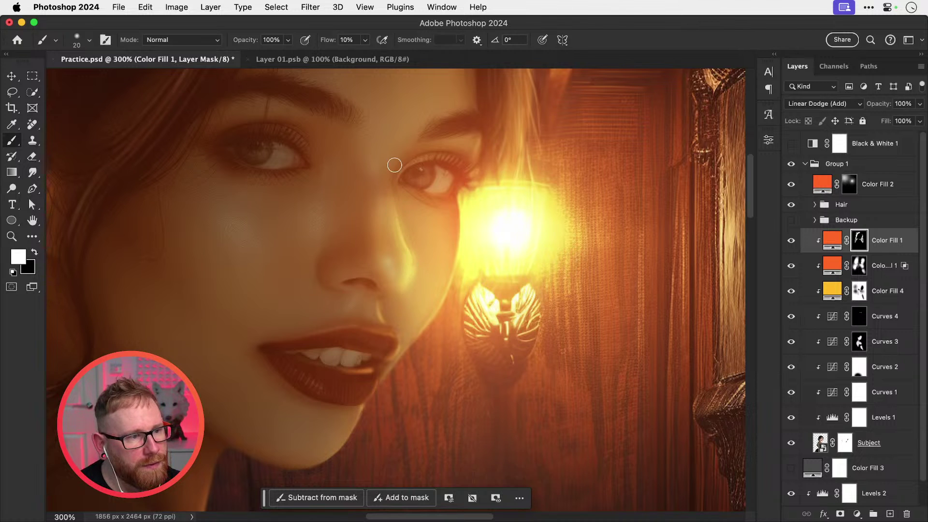
pyautogui.press('super+z')
pyautogui.press('super+z')
pyautogui.press('super+z')
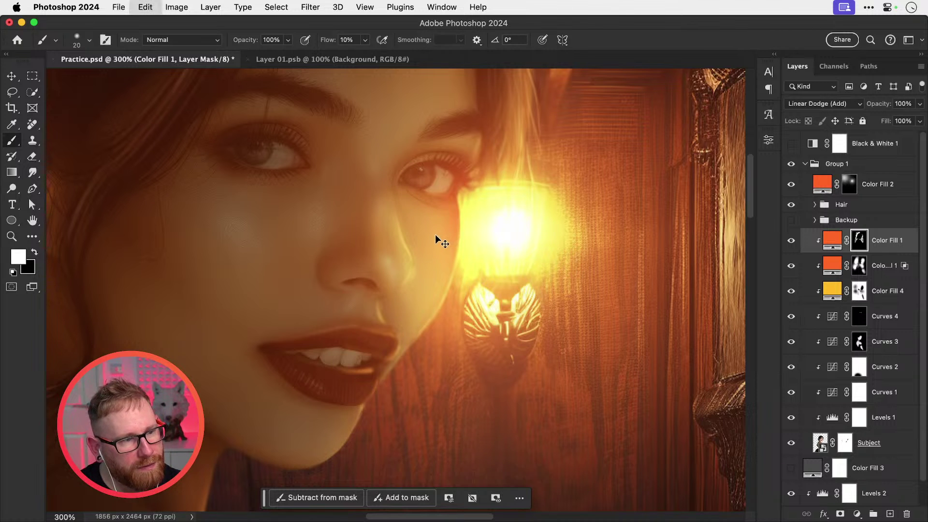
# Step: Lower the brush flow to 4% and paint white along the lit side of the nose on the upper Color Fill 1 mask
pyautogui.click(364, 40)
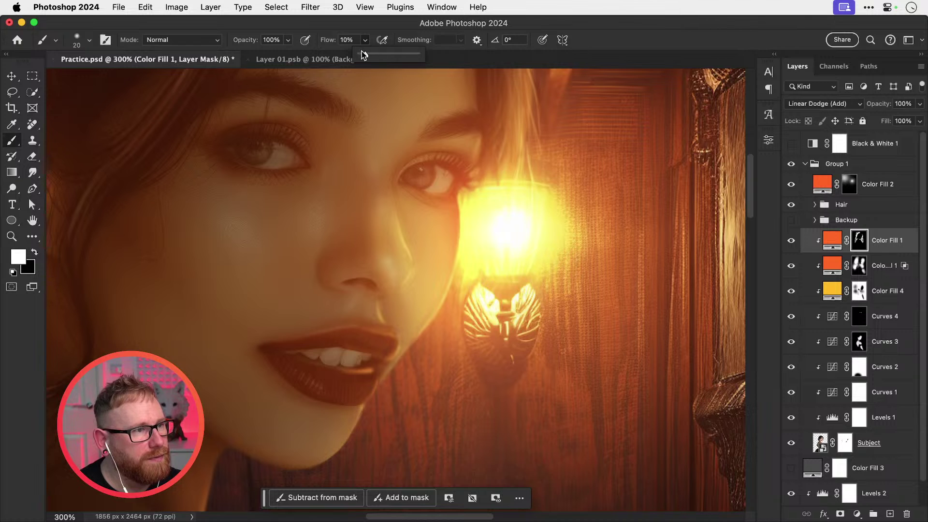
pyautogui.click(365, 42)
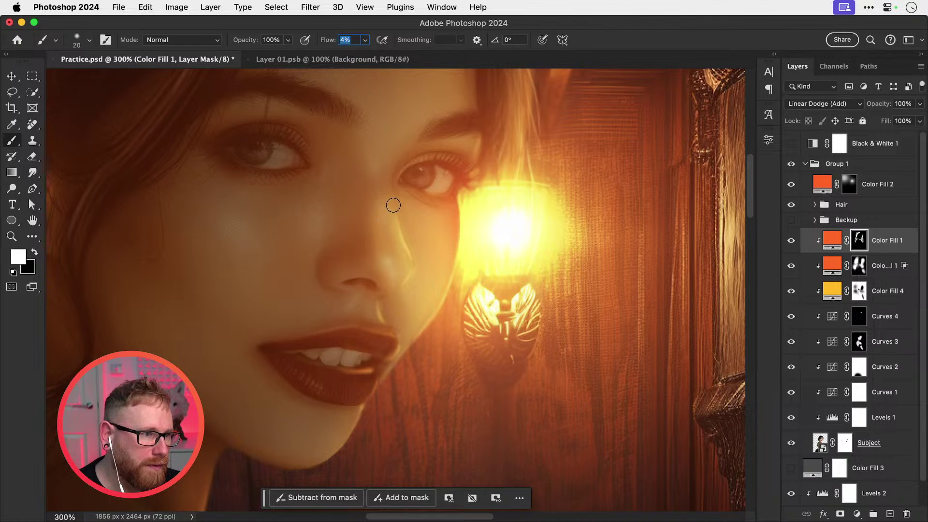
pyautogui.moveTo(394, 205); pyautogui.dragTo(409, 263)
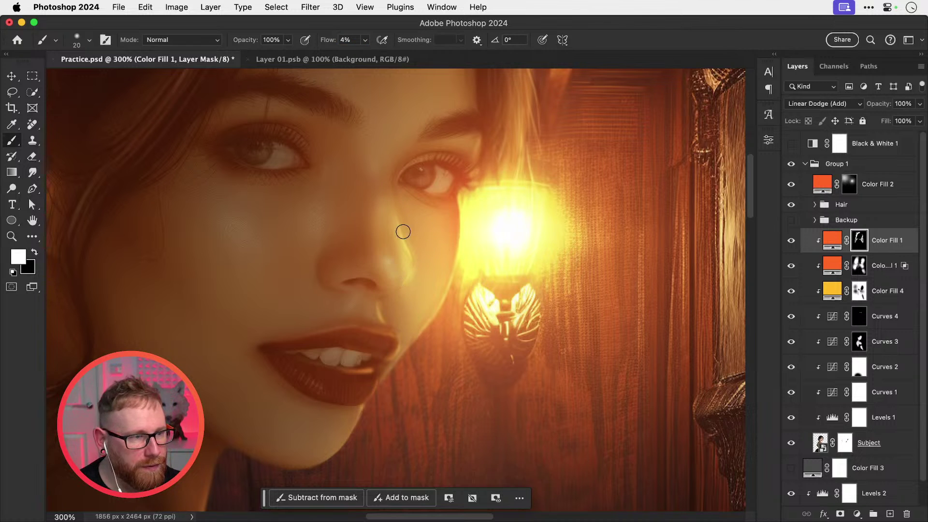
pyautogui.moveTo(412, 272); pyautogui.dragTo(416, 257)
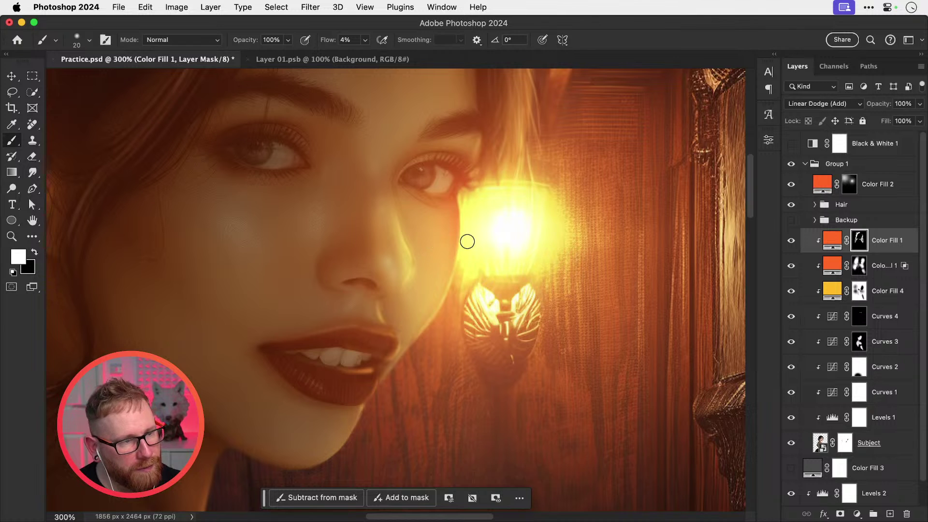
# Step: Paint white along the lamp-side edge of the cheek, mouth and chin on the same mask with a 40 px brush
pyautogui.press(']')
pyautogui.press(']')
pyautogui.press(']')
pyautogui.press(']')
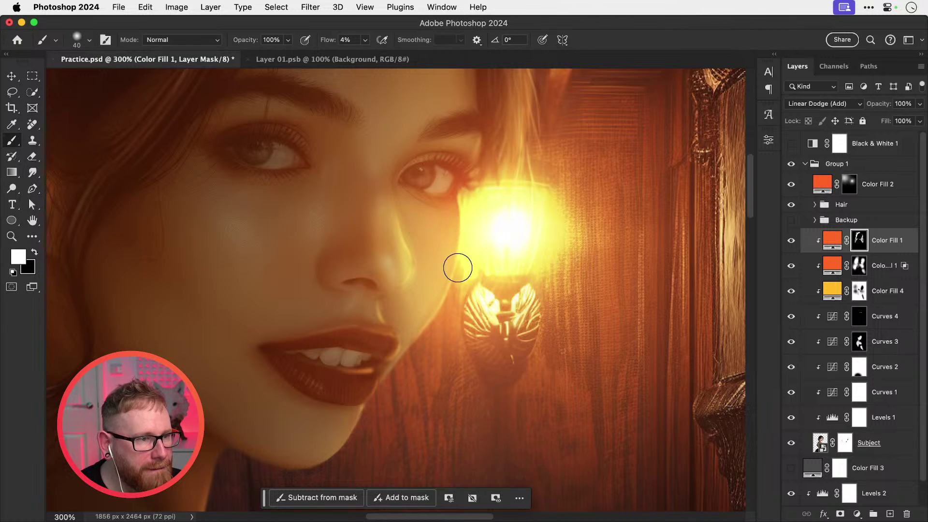
pyautogui.moveTo(458, 268)
pyautogui.mouseDown()
pyautogui.moveTo(467, 189)
pyautogui.moveTo(435, 335)
pyautogui.moveTo(466, 228)
pyautogui.moveTo(435, 321)
pyautogui.moveTo(409, 351)
pyautogui.moveTo(400, 354)
pyautogui.moveTo(397, 340)
pyautogui.mouseUp()
pyautogui.moveTo(388, 381); pyautogui.dragTo(440, 321)
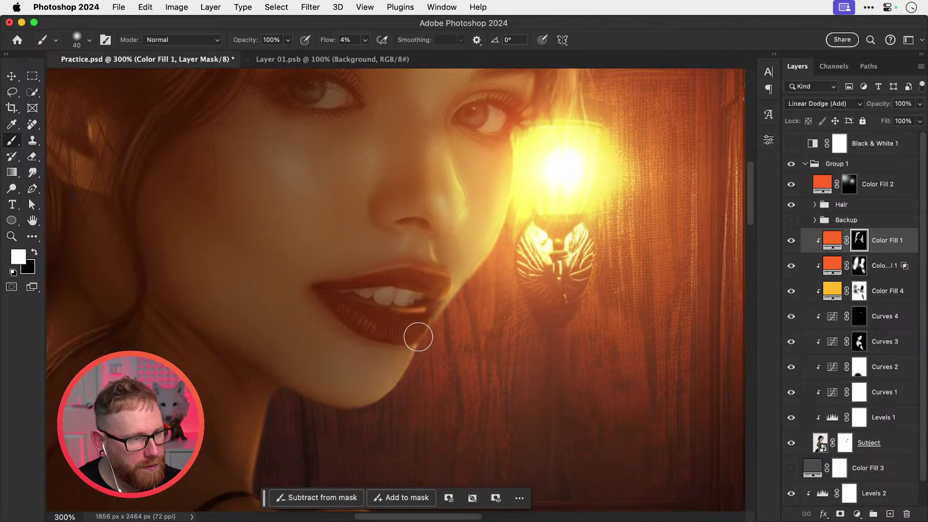
pyautogui.moveTo(415, 361)
pyautogui.mouseDown()
pyautogui.moveTo(425, 352)
pyautogui.moveTo(418, 357)
pyautogui.mouseUp()
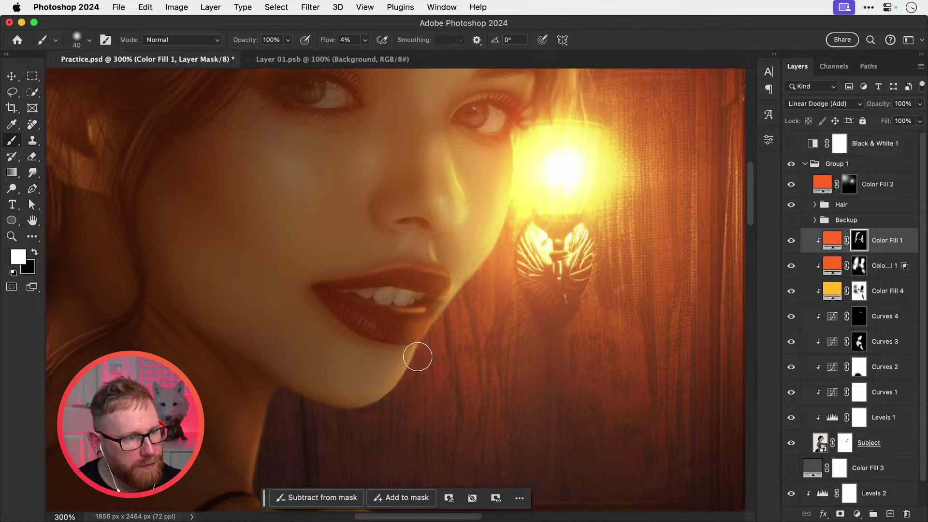
# Step: Try extending the painted light beside the mouth and nose, and undo both strokes
pyautogui.moveTo(437, 279); pyautogui.dragTo(441, 276)
pyautogui.moveTo(431, 242); pyautogui.dragTo(428, 248)
pyautogui.press('super+z')
pyautogui.press('super+z')
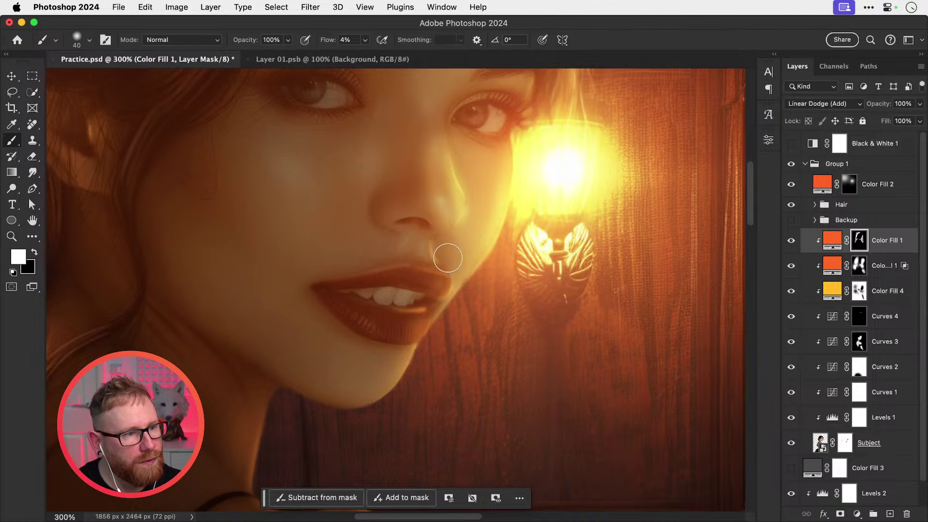
# Step: Undo the latest light strokes on the face at 100% view and enlarge the brush to 80 px
pyautogui.press('super+1')
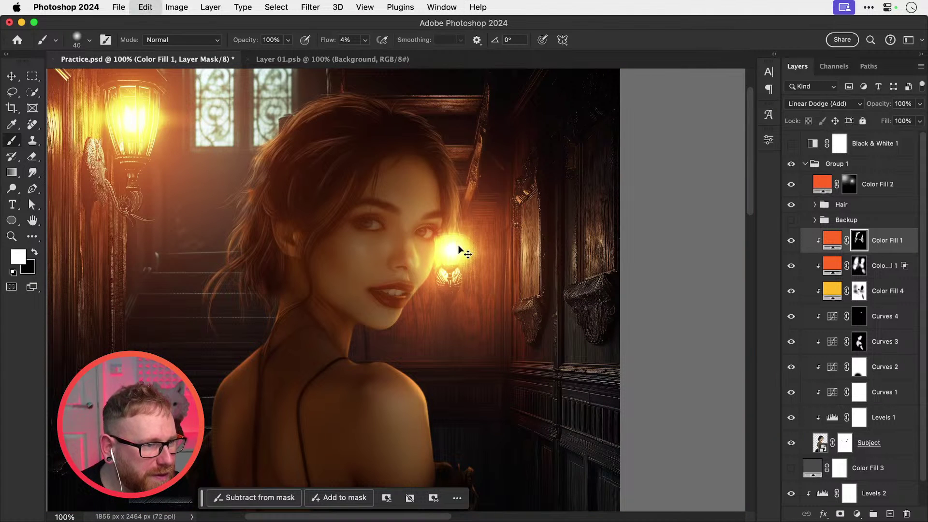
pyautogui.press('super+z')
pyautogui.press('super+z')
pyautogui.press('super+z')
pyautogui.press('super+z')
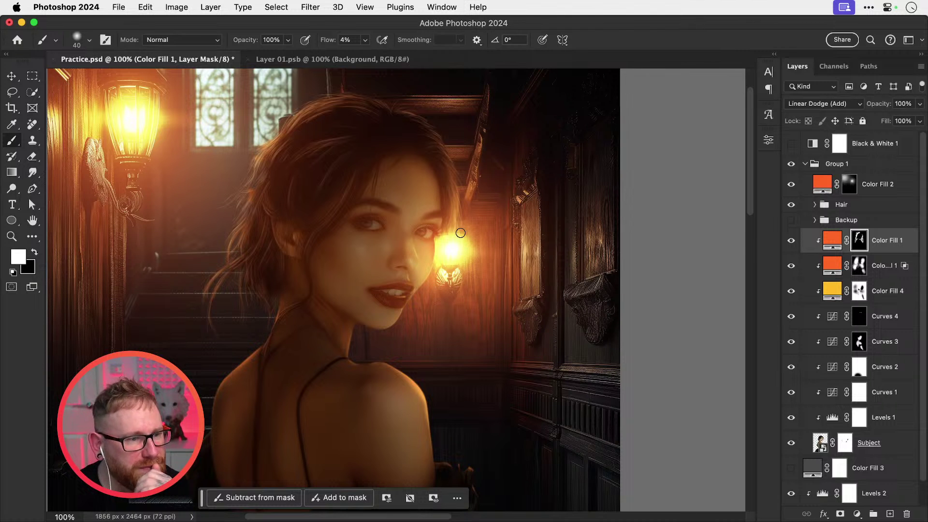
pyautogui.press(']')
pyautogui.press(']')
pyautogui.press(']')
pyautogui.press(']')
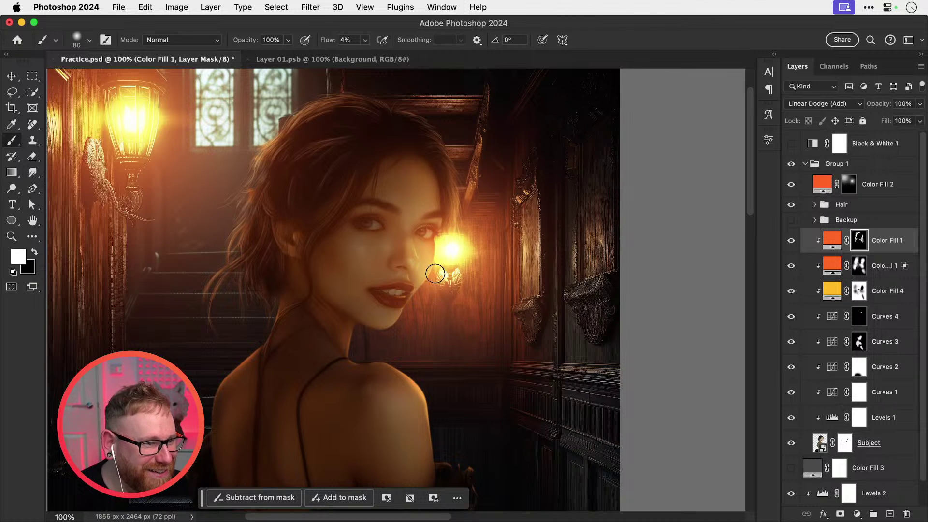
# Step: Compare the image with the Color Fill 2 glow hidden and shown
pyautogui.press('v')
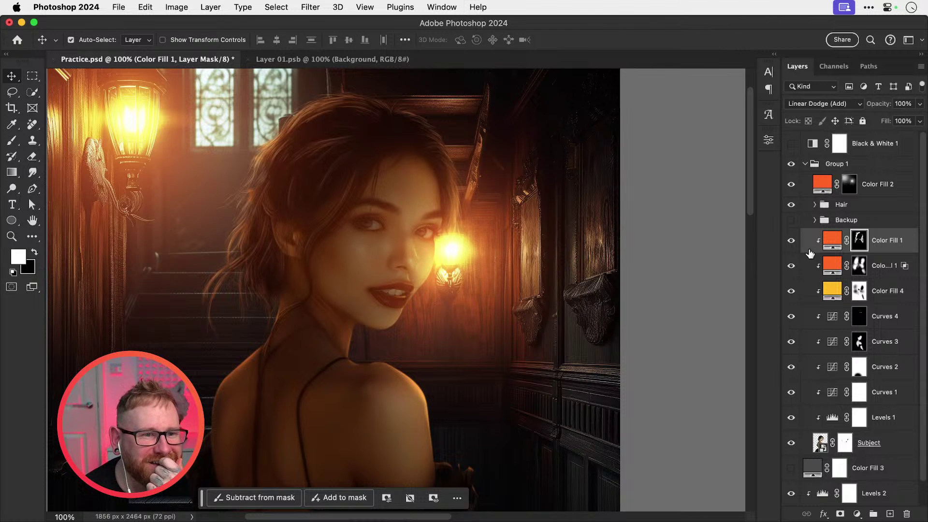
pyautogui.click(792, 185)
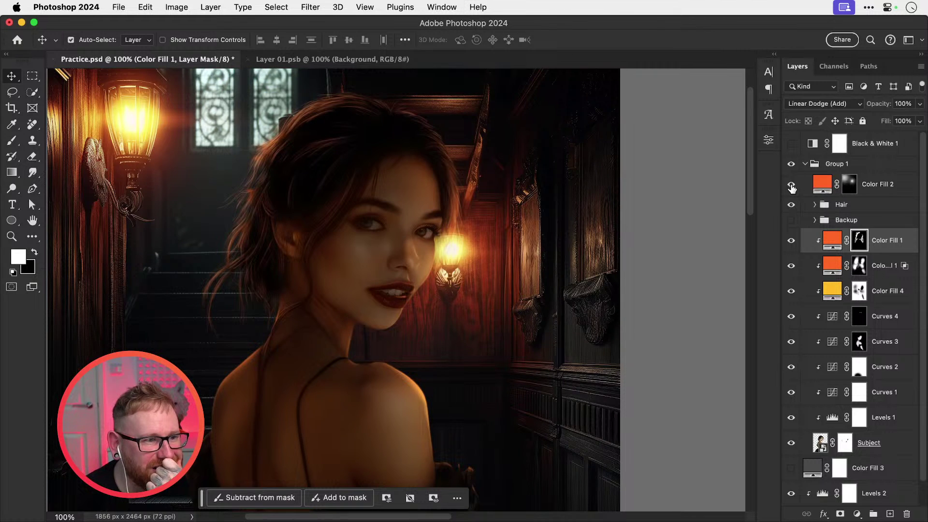
pyautogui.click(792, 186)
pyautogui.click(792, 187)
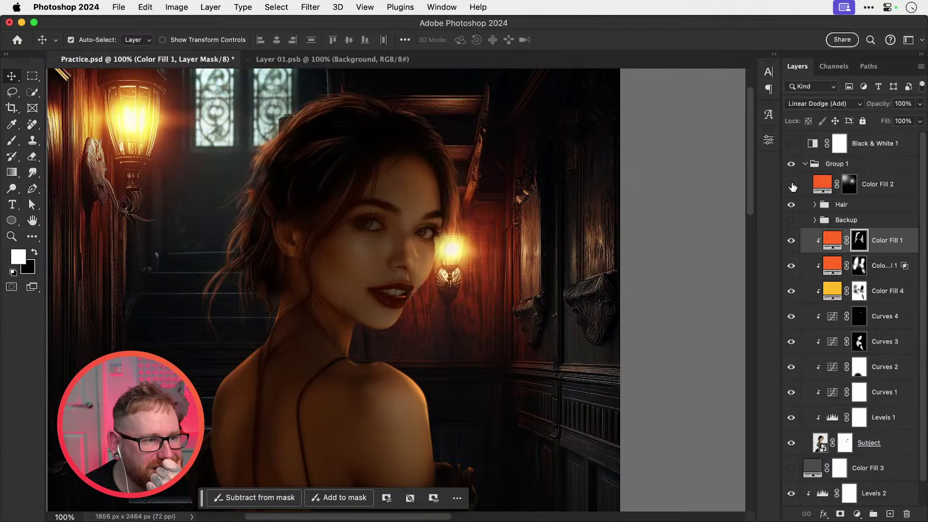
pyautogui.click(792, 187)
# Step: Paint black at 4% flow on the Color Fill 2 mask over the lamp beside the face, enlarging the brush to 150 px
pyautogui.click(846, 180)
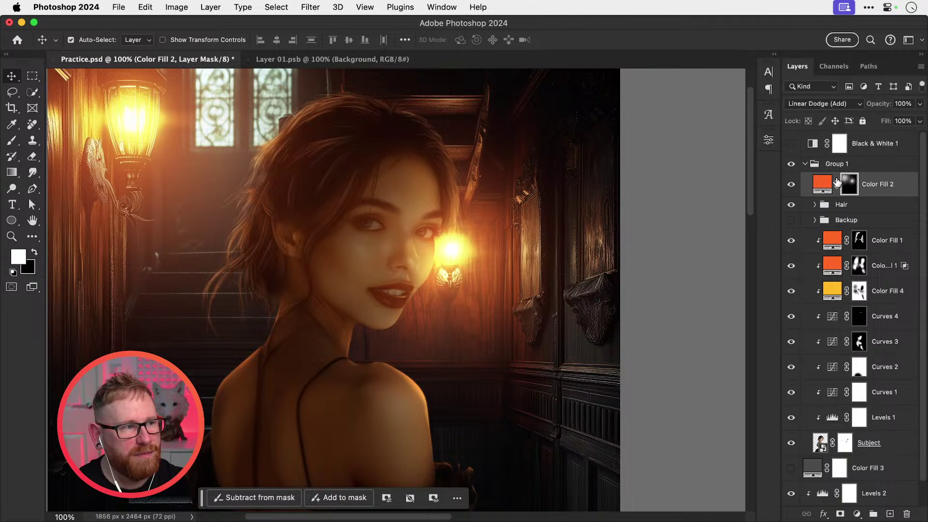
pyautogui.press('b')
pyautogui.press('x')
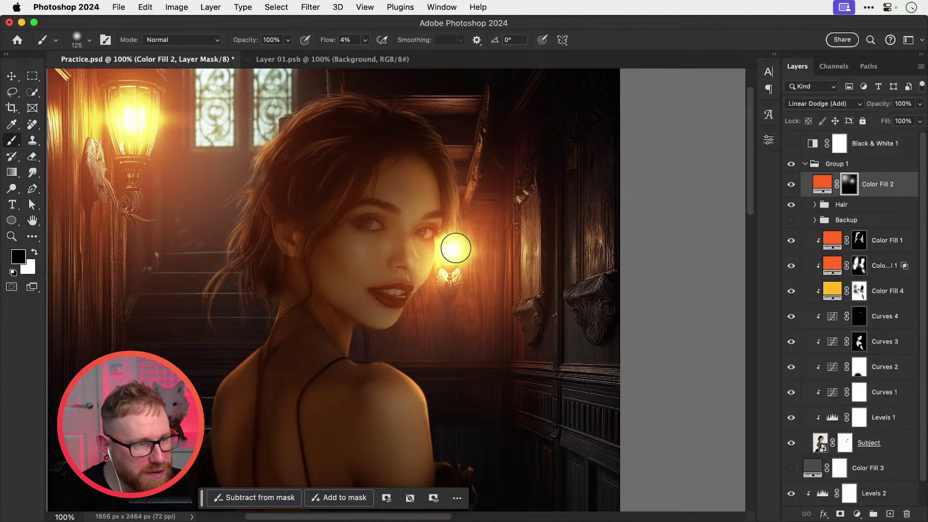
pyautogui.moveTo(455, 256)
pyautogui.mouseDown()
pyautogui.moveTo(459, 243)
pyautogui.moveTo(462, 272)
pyautogui.moveTo(468, 249)
pyautogui.mouseUp()
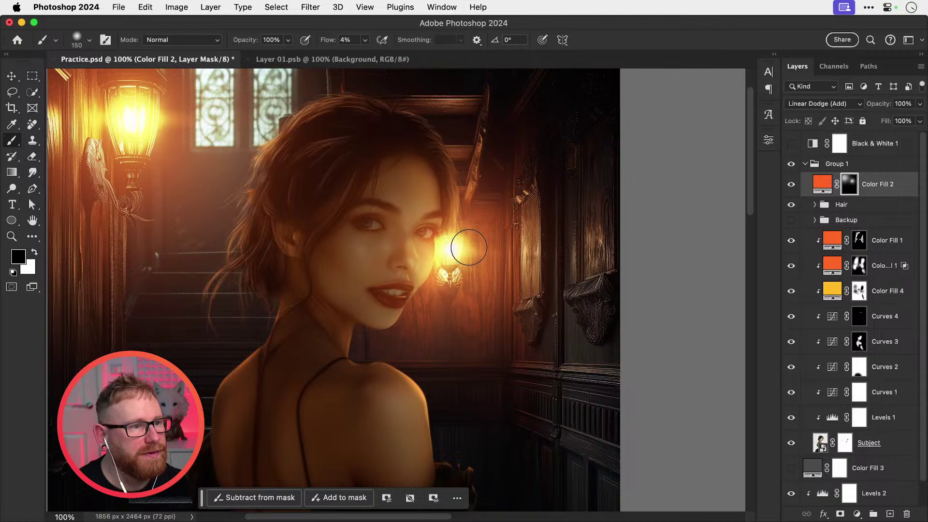
pyautogui.press('v')
pyautogui.moveTo(488, 337); pyautogui.dragTo(504, 308)
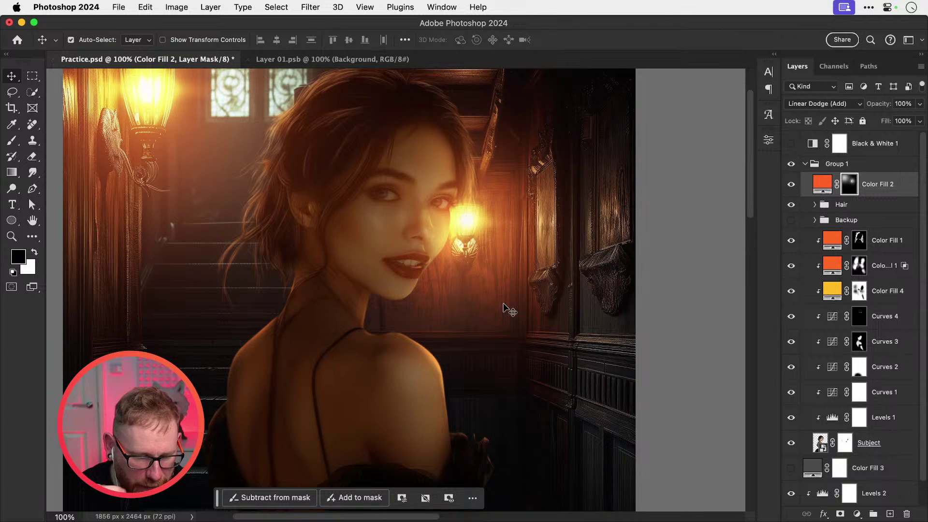
pyautogui.press('super+0')
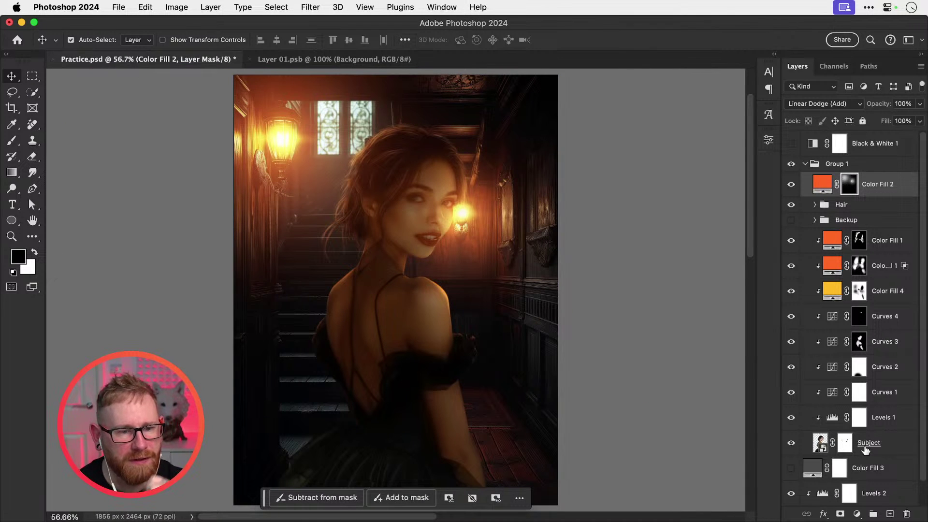
# Step: Rename the bottom layer, Layer 0, as Background and save the document
pyautogui.scroll(-1, 865, 451)
pyautogui.click(834, 494)
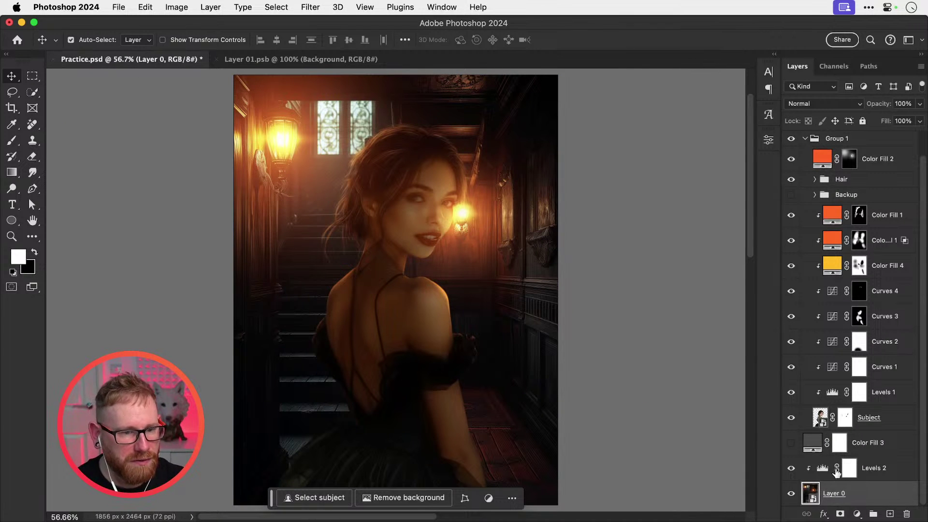
pyautogui.doubleClick(835, 492)
pyautogui.write('B')
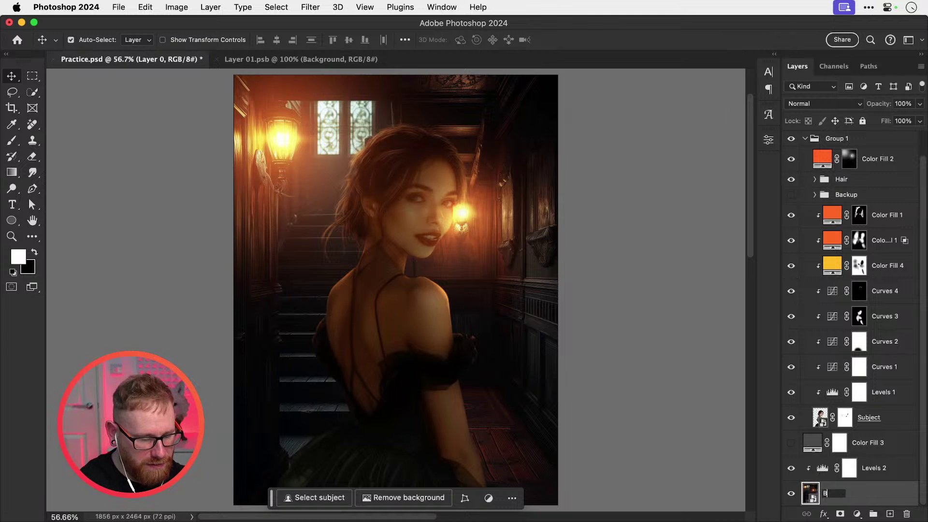
pyautogui.write('ckground')
pyautogui.press('super+a')
pyautogui.write('Ba')
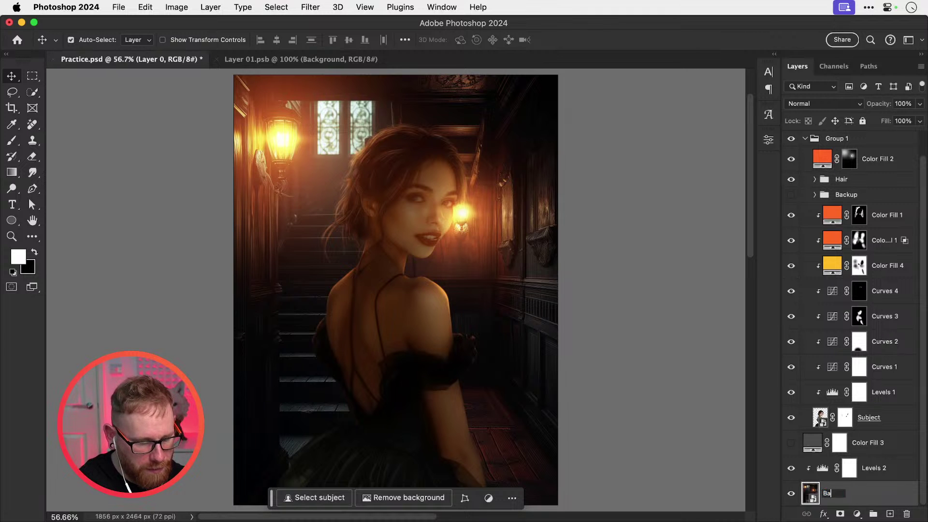
pyautogui.write('ckground')
pyautogui.press('Return')
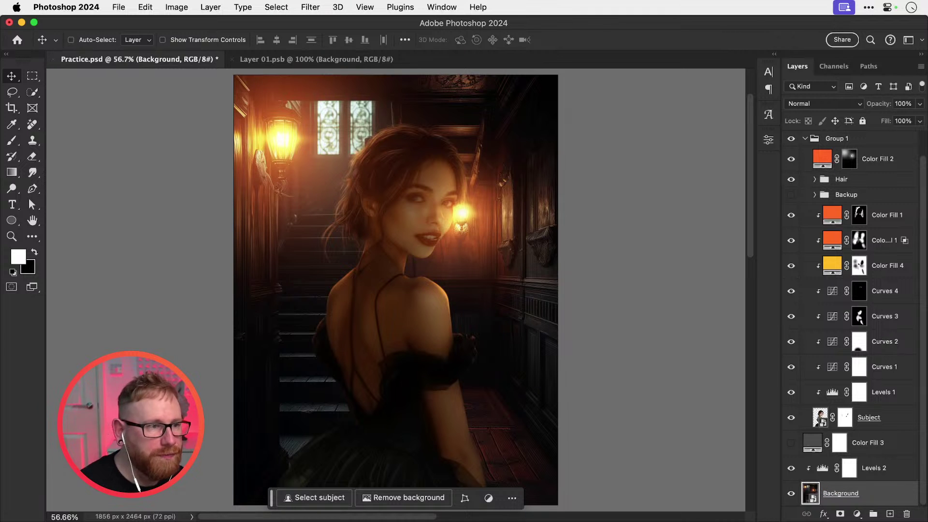
pyautogui.press('super+s')
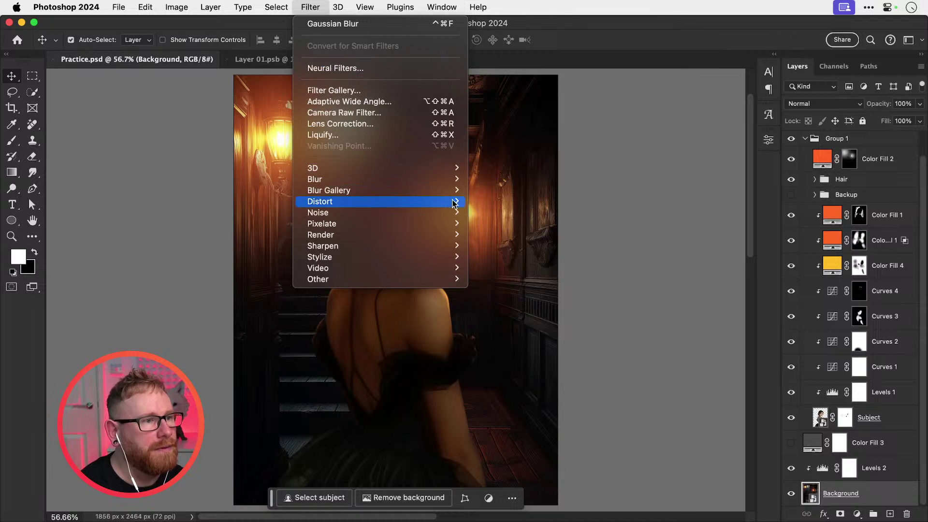
# Step: Apply a 15 px Field Blur to the Background layer, placing its pin over the lower part of the dress
pyautogui.moveTo(445, 191)
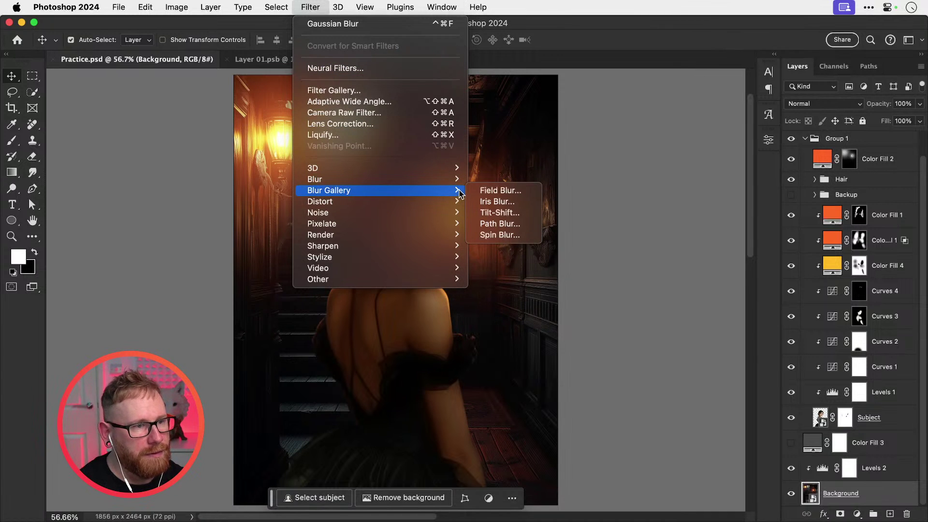
pyautogui.click(501, 190)
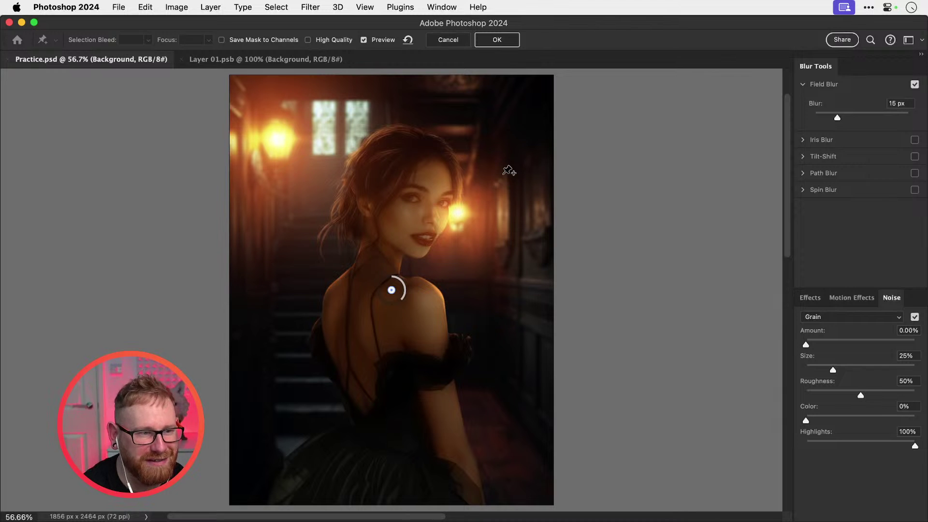
pyautogui.moveTo(392, 296); pyautogui.dragTo(393, 436)
pyautogui.click(489, 42)
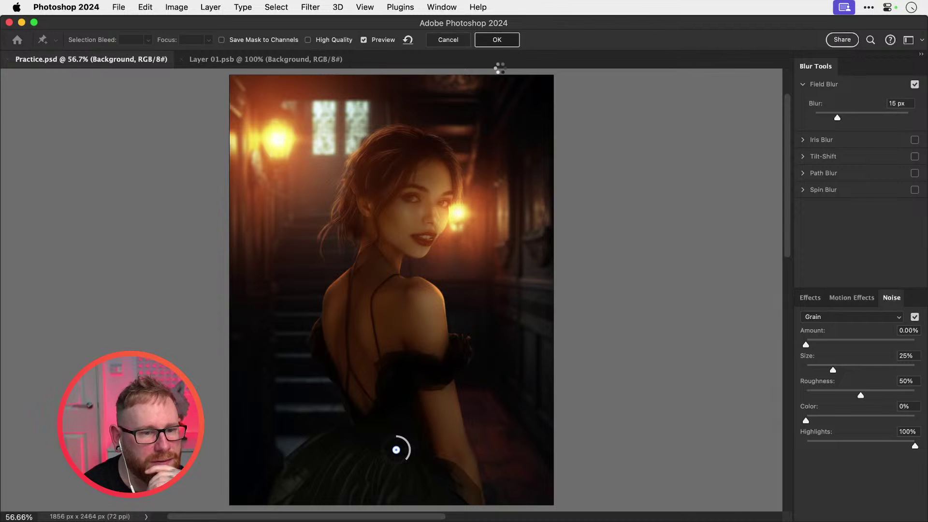
# Step: Check the background with the Subject layer hidden, restore that layer, and hide the whole Group 1
pyautogui.click(792, 418)
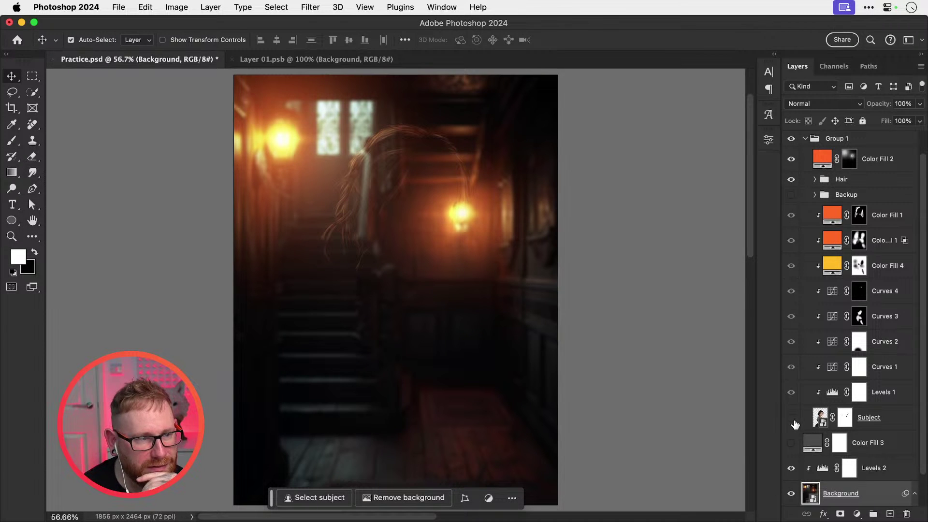
pyautogui.click(792, 418)
pyautogui.click(792, 139)
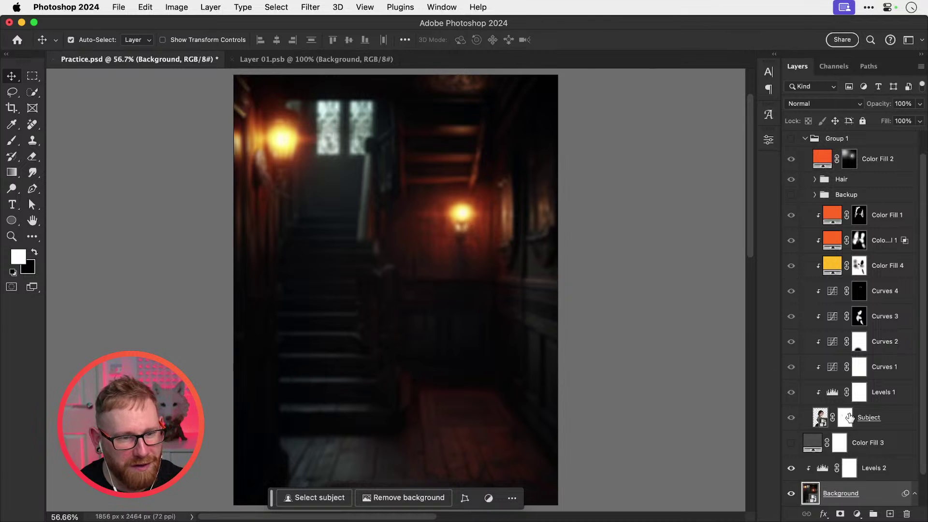
# Step: Reopen the Background layer's Blur Gallery smart filter, move the Field Blur pin down to the rug, and set its blur to 0 px
pyautogui.scroll(-2, 850, 484)
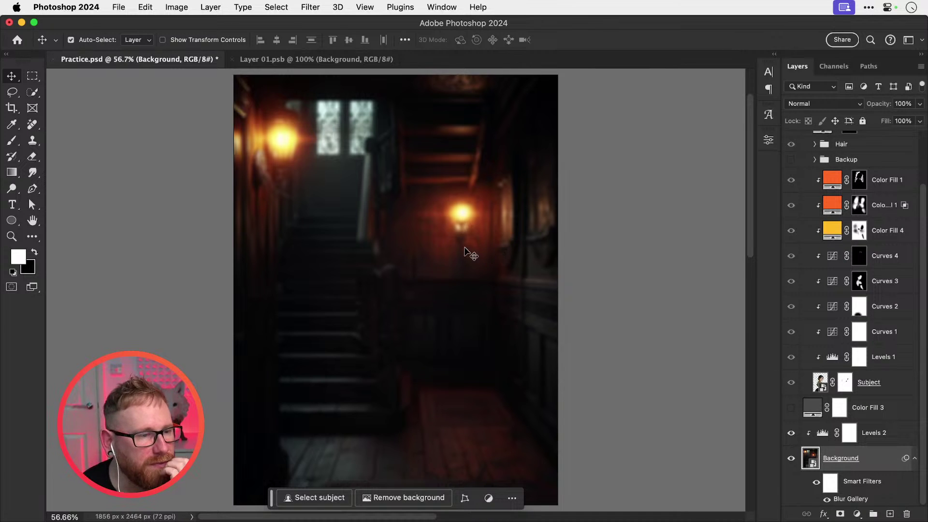
pyautogui.doubleClick(844, 500)
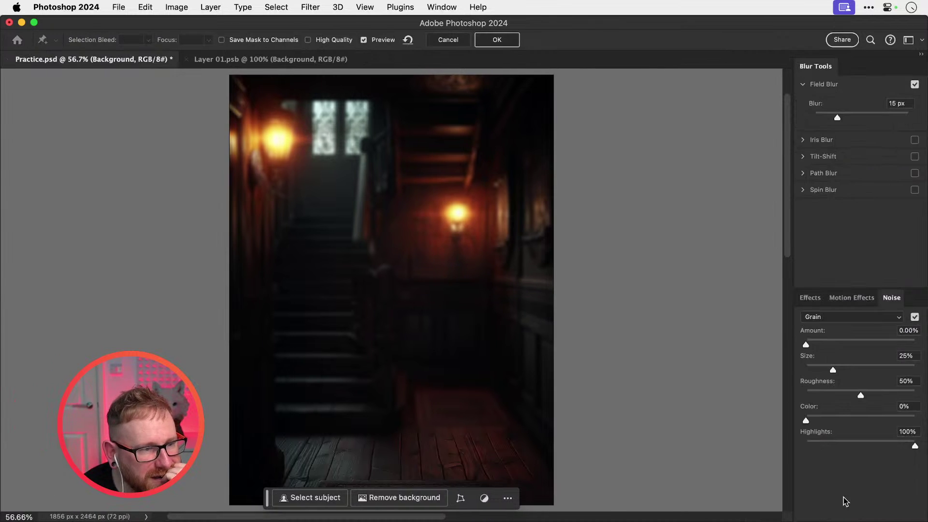
pyautogui.moveTo(398, 450); pyautogui.dragTo(402, 487)
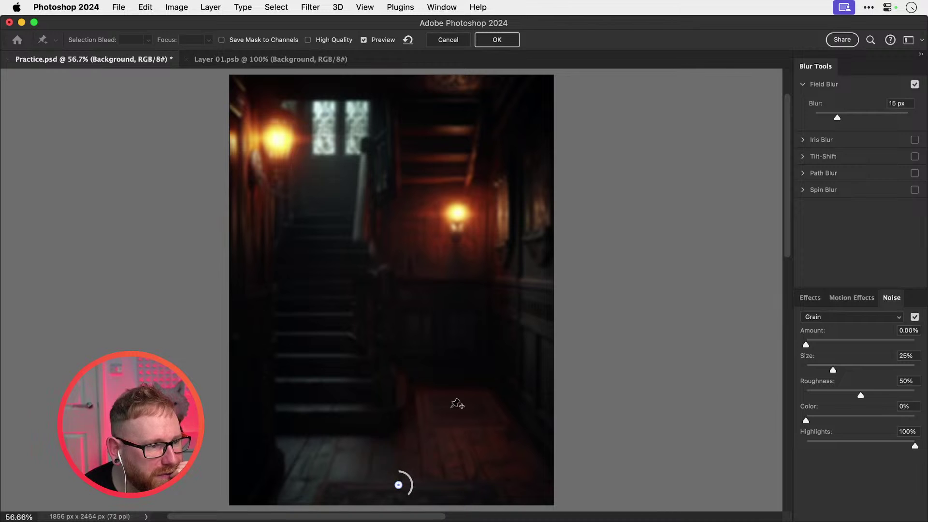
pyautogui.moveTo(836, 115); pyautogui.dragTo(772, 105)
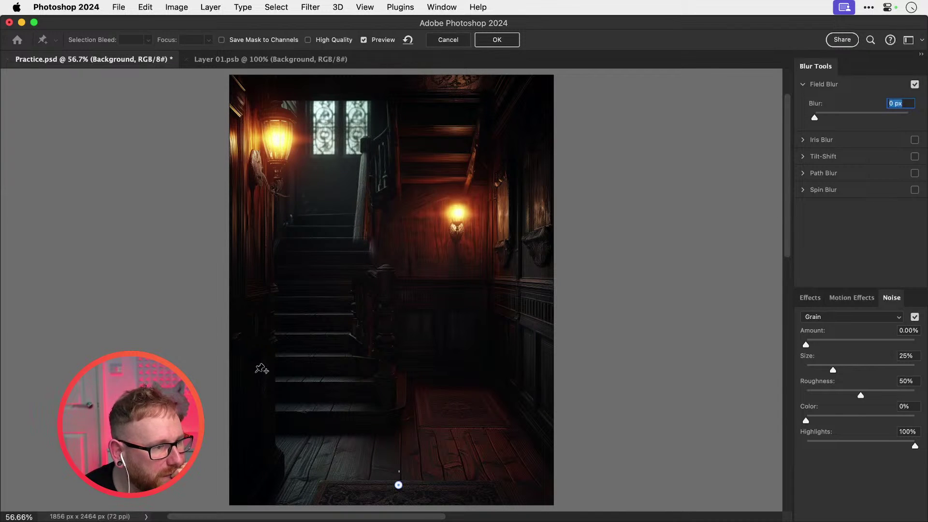
# Step: Add three 3 px Field Blur pins along the left wall: beside the lower stairs, below the near lamp, and on that lamp
pyautogui.click(251, 357)
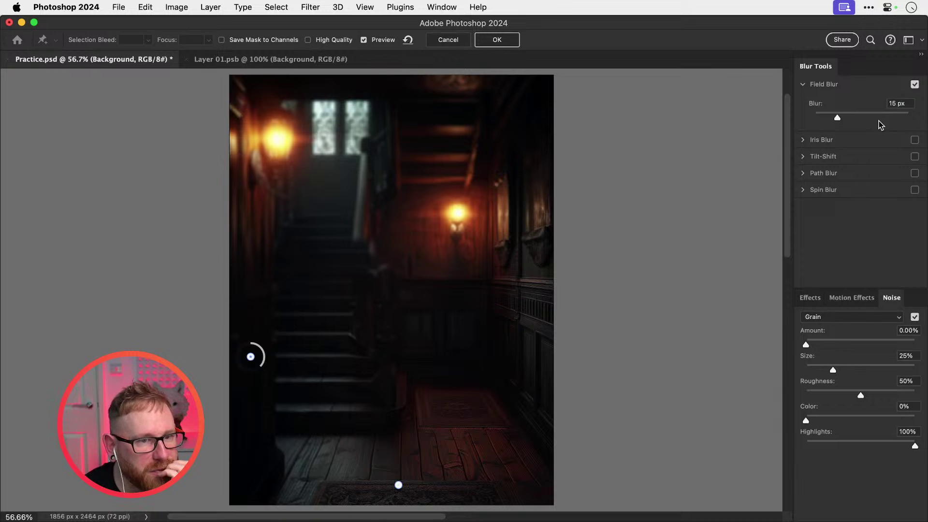
pyautogui.click(897, 103)
pyautogui.write('3')
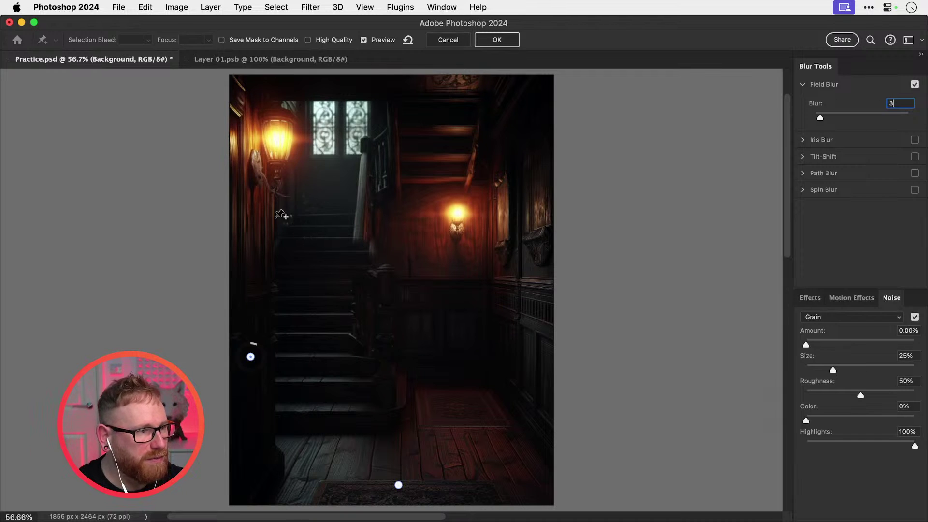
pyautogui.click(253, 206)
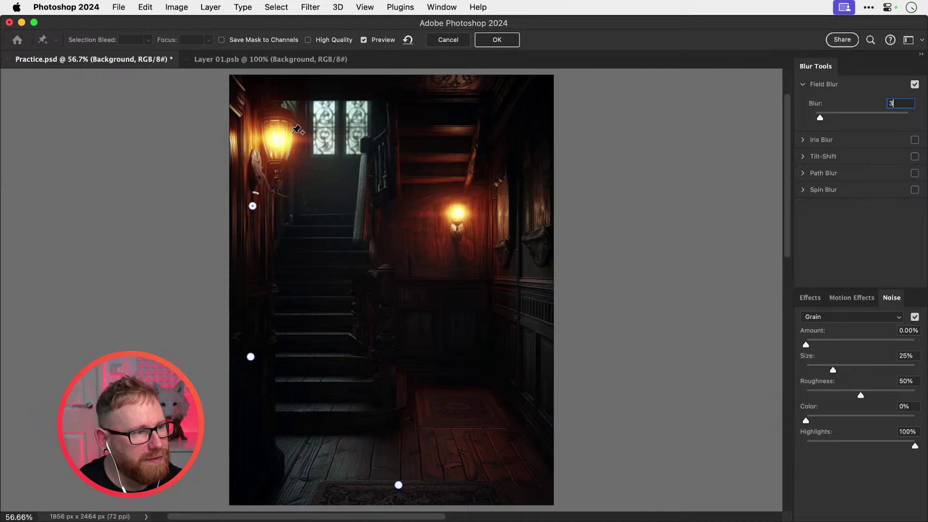
pyautogui.click(275, 131)
pyautogui.click(894, 102)
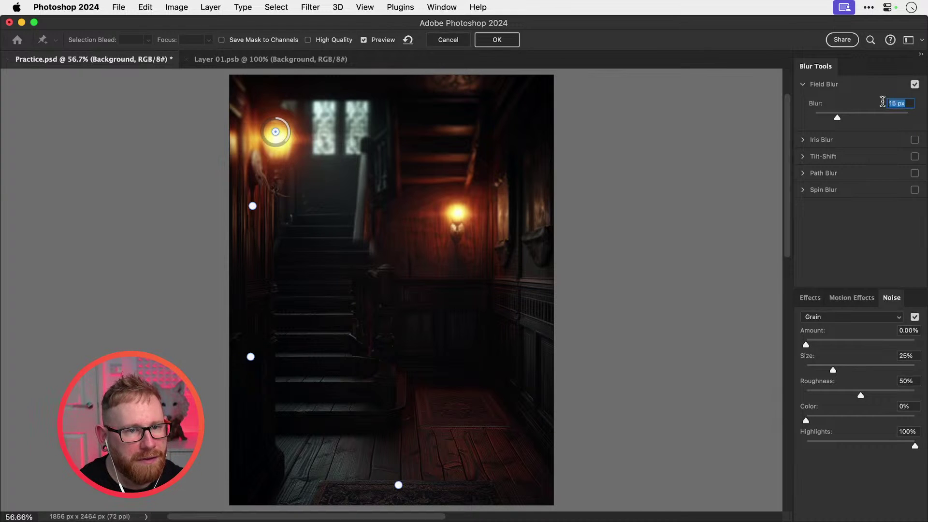
pyautogui.write('3')
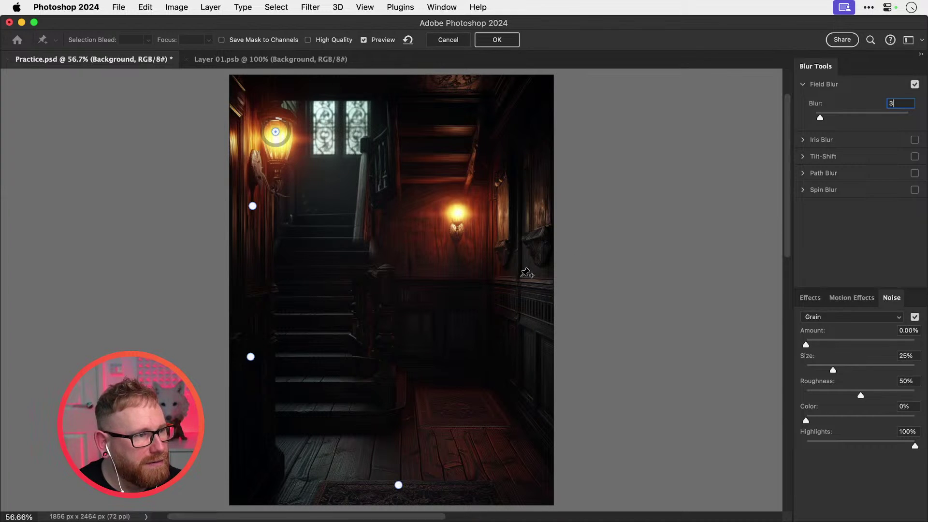
# Step: Add four 5 px Field Blur pins down the right wall to the floor corner, plus a 3 px pin in the lower-left floor corner
pyautogui.click(542, 312)
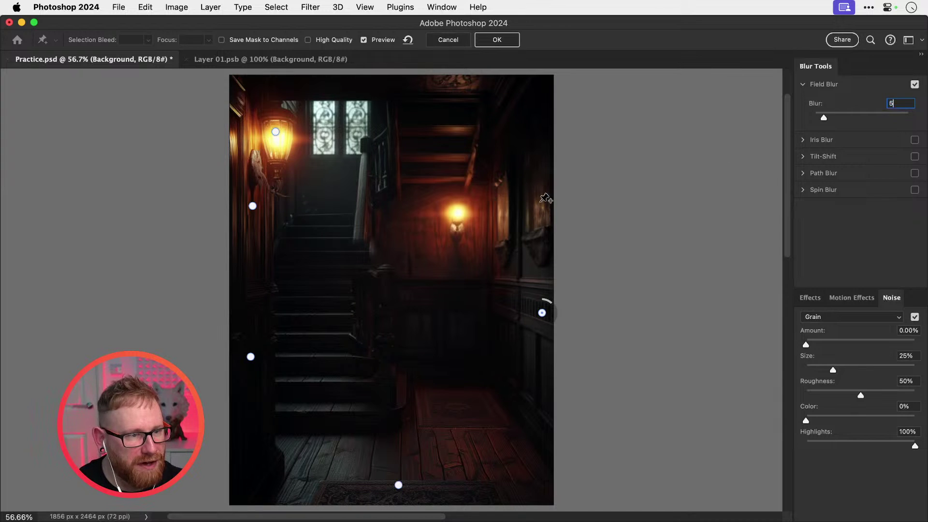
pyautogui.click(540, 201)
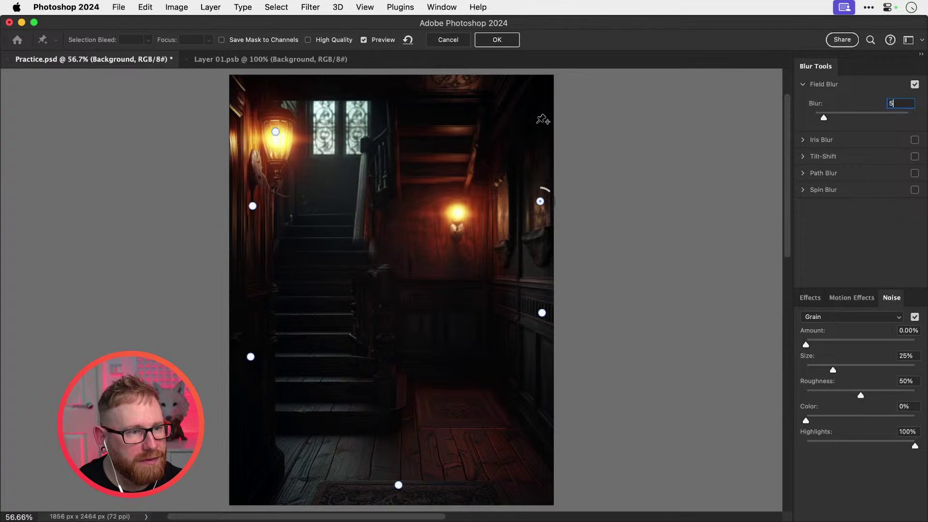
pyautogui.click(544, 119)
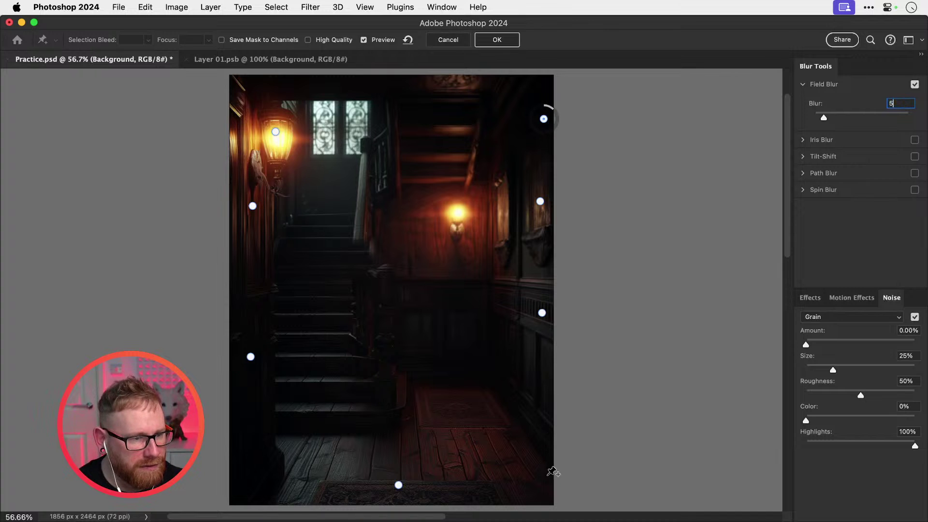
pyautogui.click(542, 467)
pyautogui.click(892, 104)
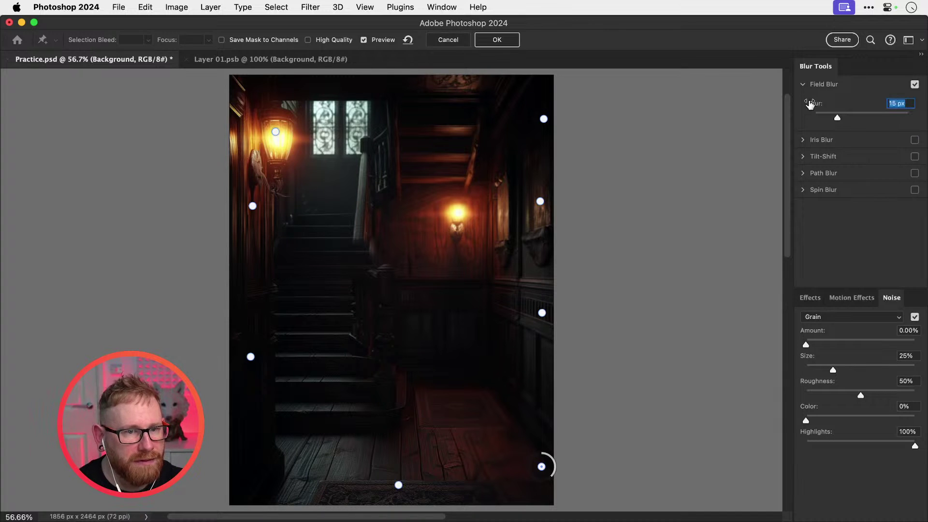
pyautogui.write('5')
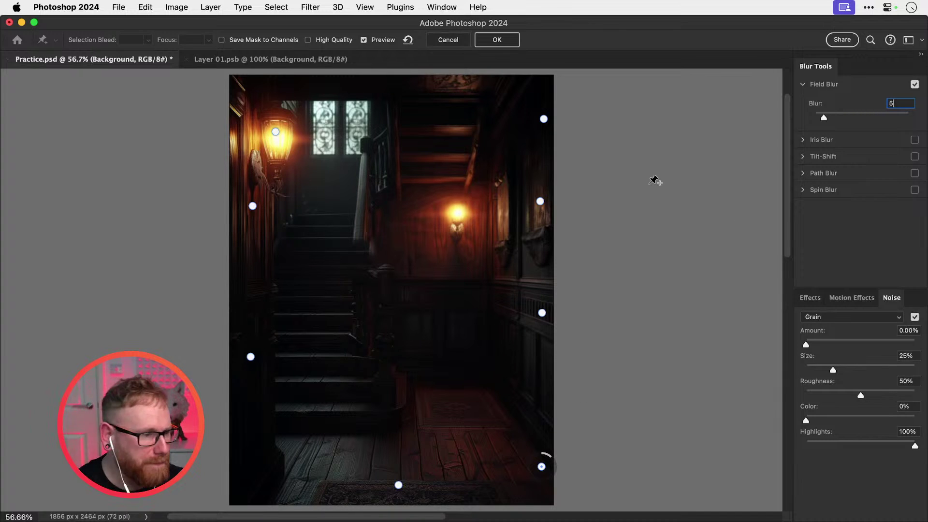
pyautogui.click(257, 474)
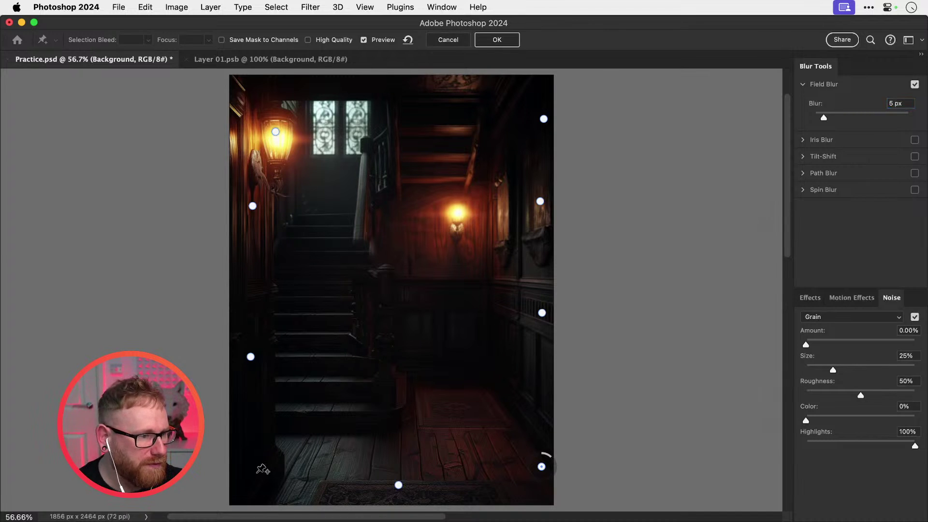
pyautogui.click(915, 103)
pyautogui.write('3')
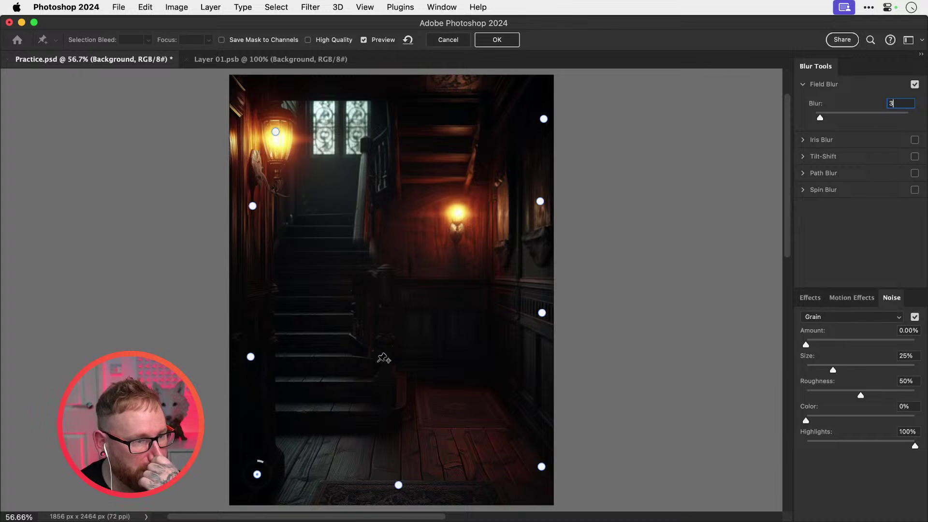
# Step: Add a 10 px Field Blur pin on the bottom steps and a 13 px pin halfway up the staircase
pyautogui.click(335, 418)
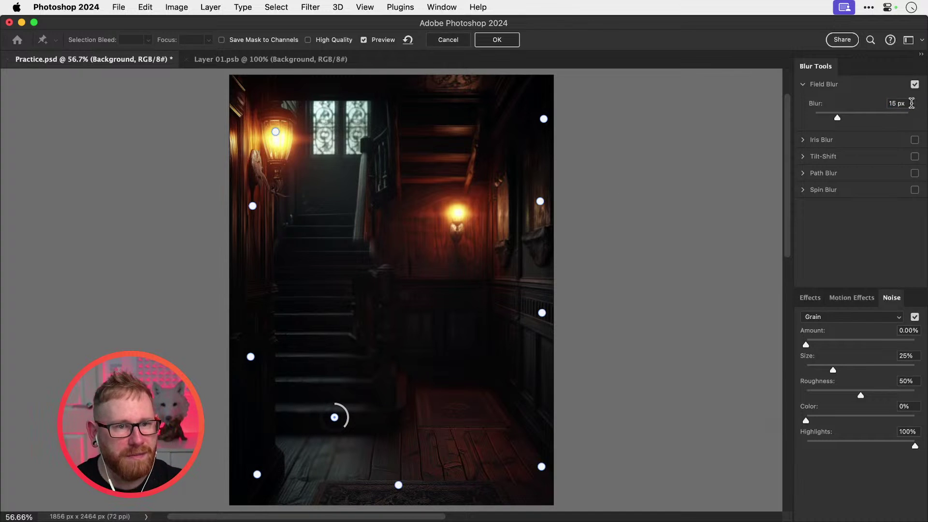
pyautogui.click(912, 103)
pyautogui.write('10')
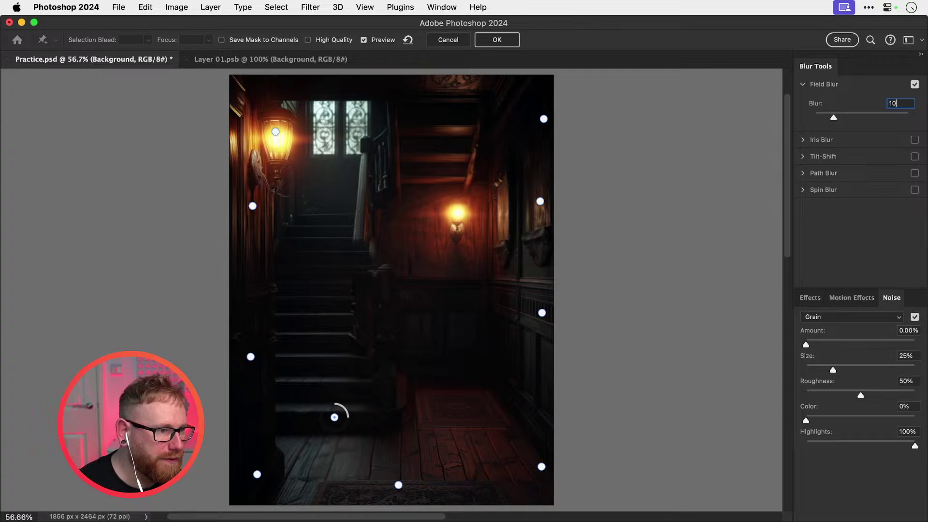
pyautogui.click(321, 292)
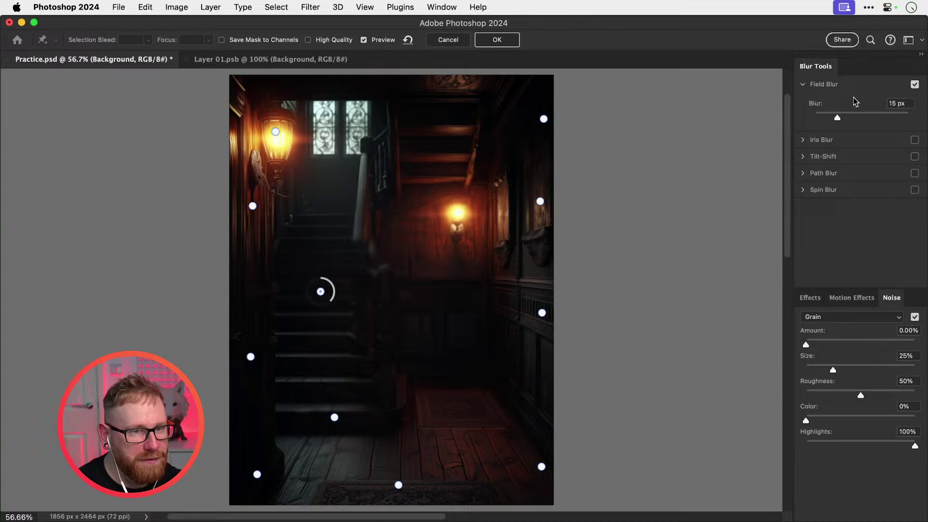
pyautogui.click(909, 103)
pyautogui.write('13')
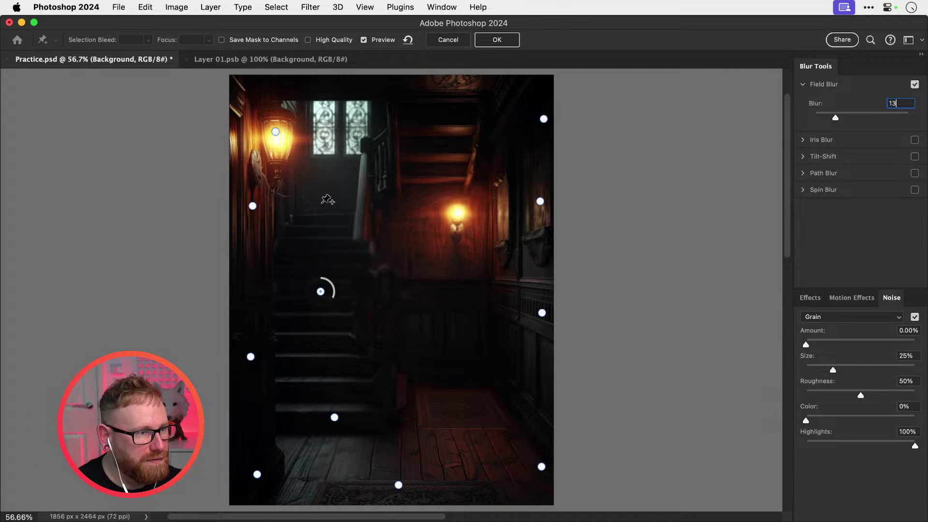
# Step: Add 20 px Field Blur pins at the top of the stairs and on the window, plus a 10 px pin on the far wall lamp
pyautogui.click(328, 204)
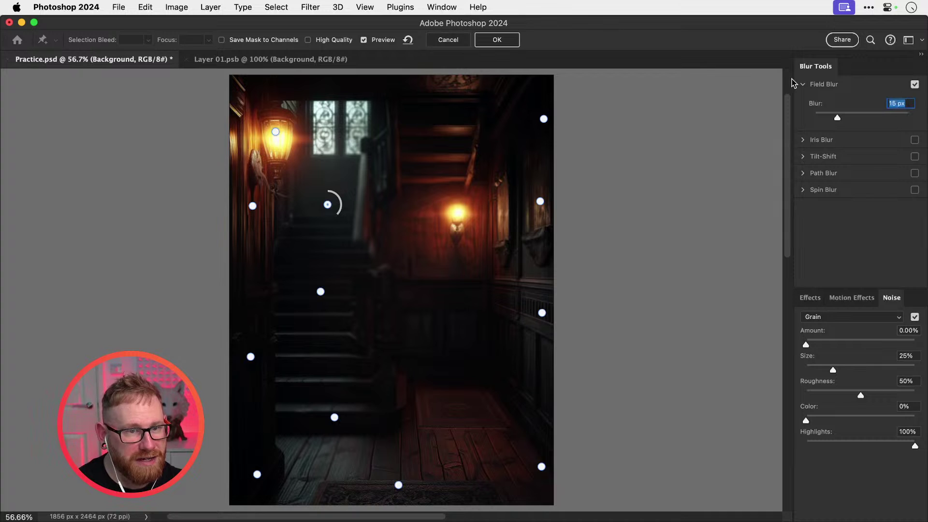
pyautogui.write('20')
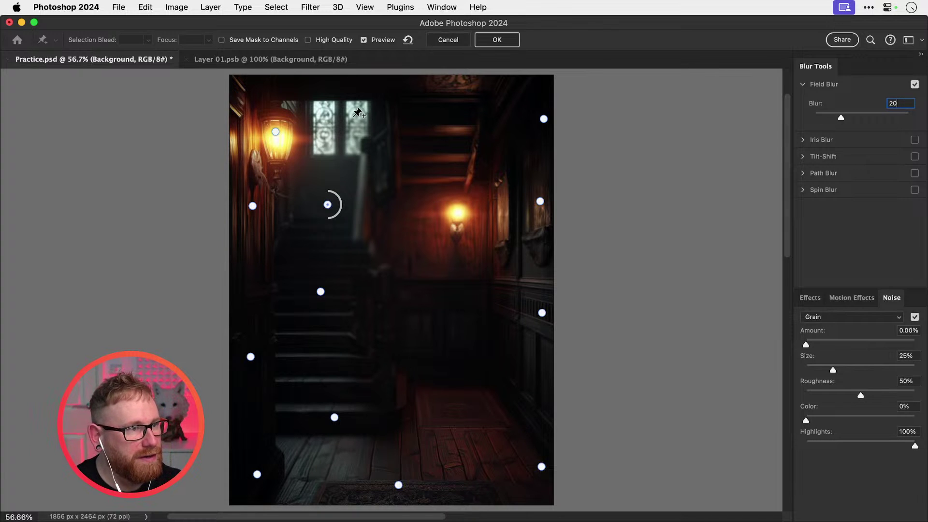
pyautogui.click(335, 112)
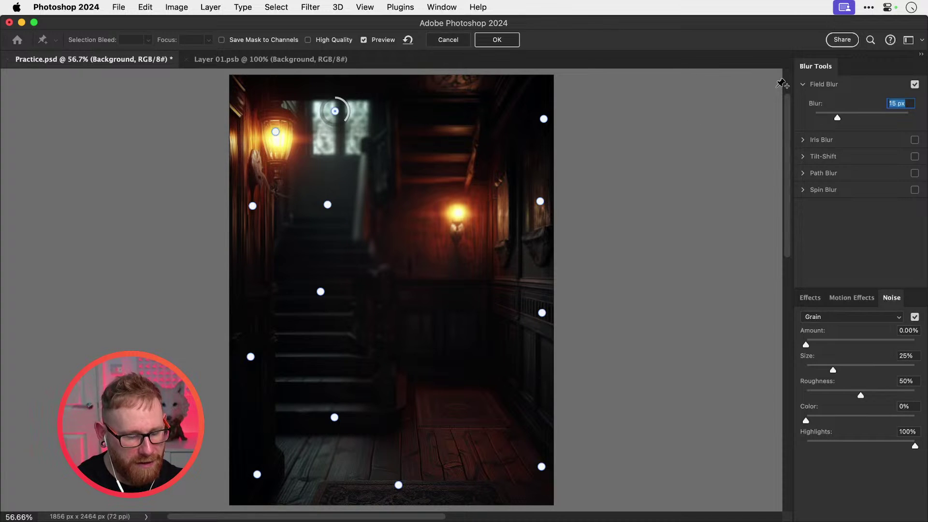
pyautogui.write('20')
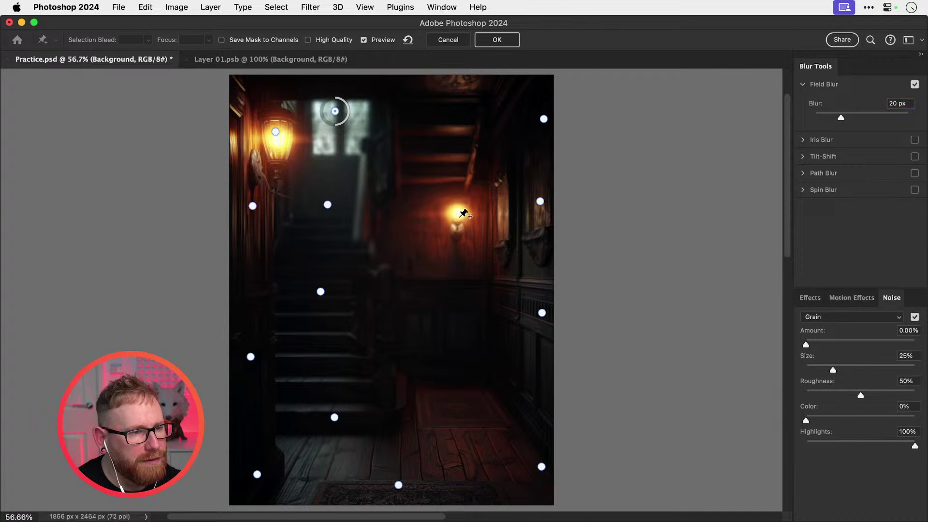
pyautogui.click(456, 220)
pyautogui.write('10')
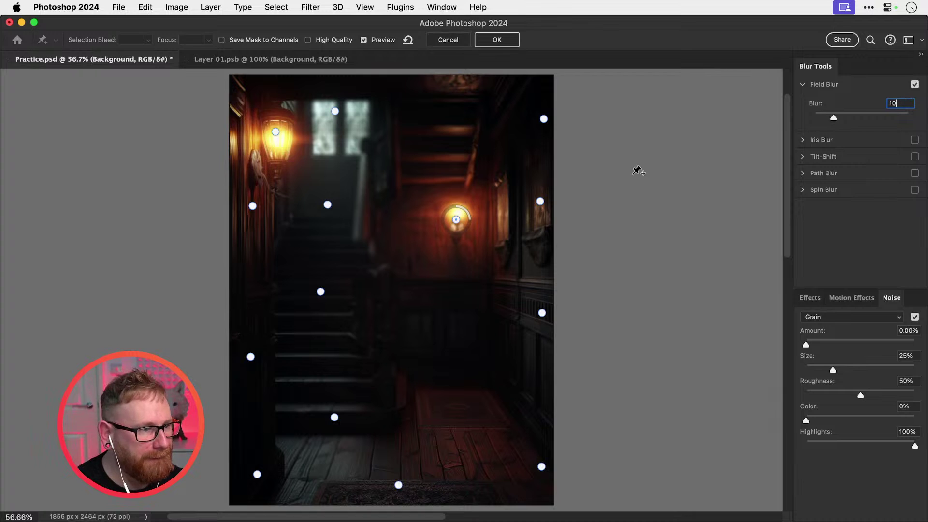
# Step: Set the mid-staircase pin's blur to 10 px and the far wall lamp pin's blur to 15 px
pyautogui.click(321, 293)
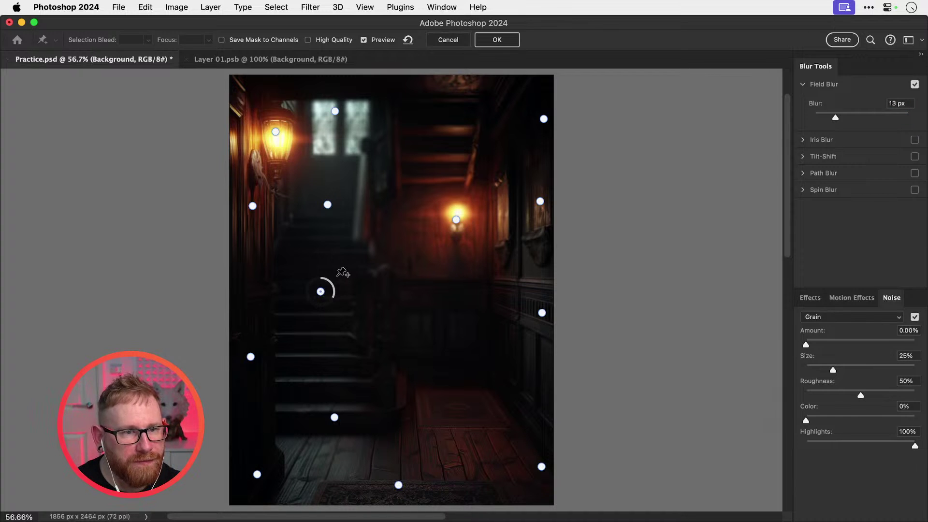
pyautogui.moveTo(909, 105); pyautogui.dragTo(857, 100)
pyautogui.write('10')
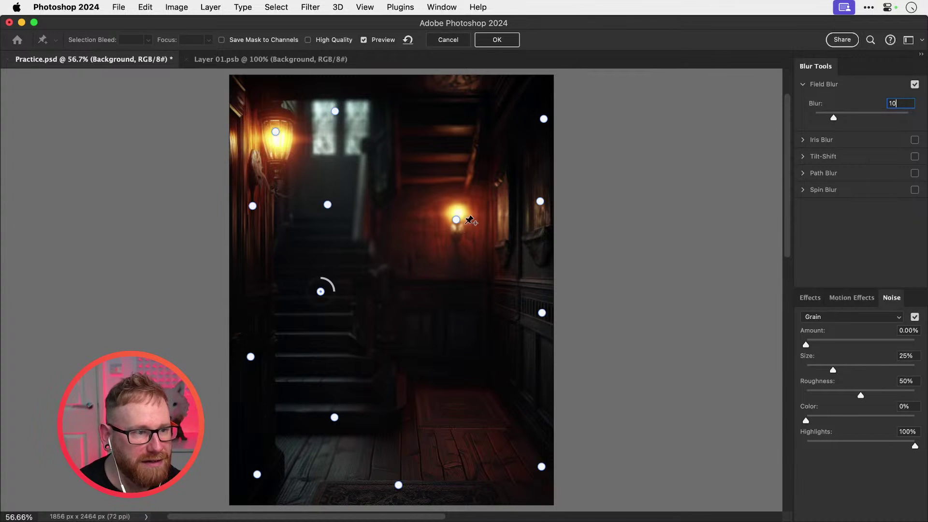
pyautogui.click(456, 220)
pyautogui.moveTo(908, 106); pyautogui.dragTo(888, 103)
pyautogui.write('15')
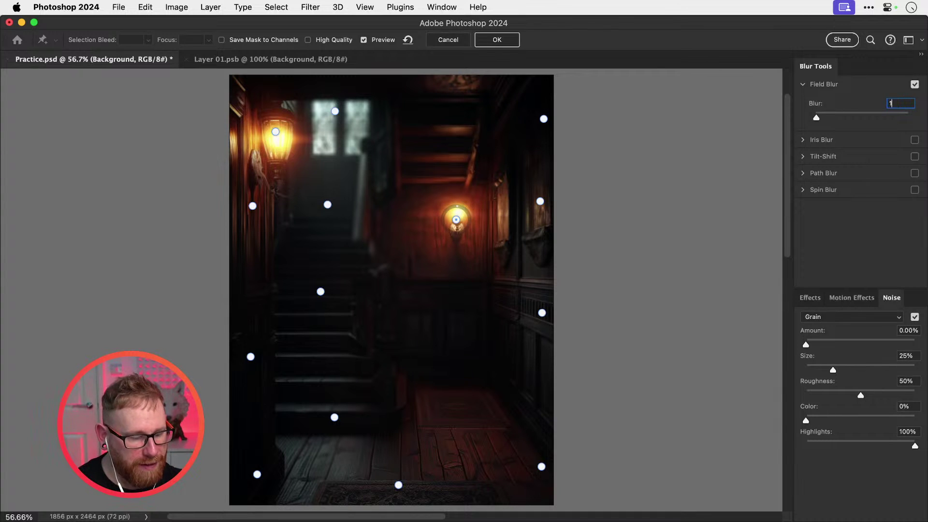
# Step: Set the stair-top and window pins to 17 px blur, moving the stair-top pin slightly upward
pyautogui.click(327, 205)
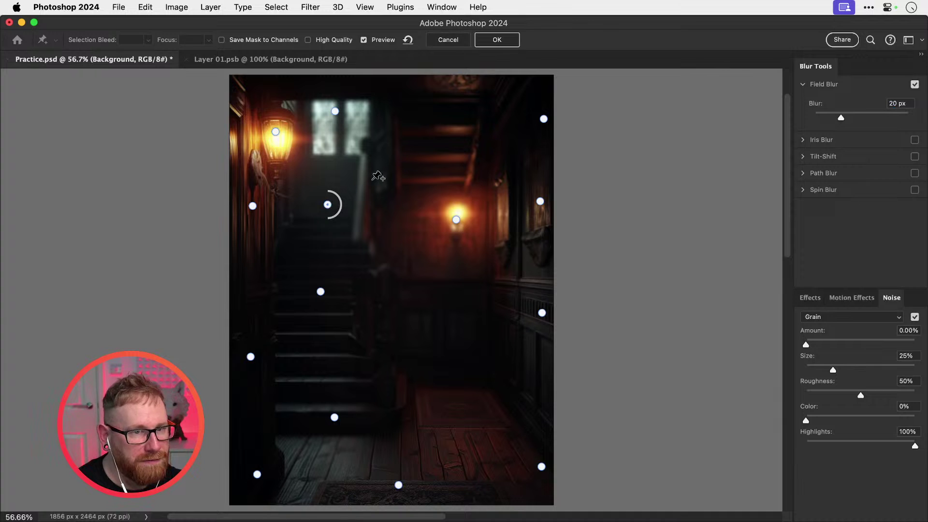
pyautogui.moveTo(906, 104); pyautogui.dragTo(851, 104)
pyautogui.write('15')
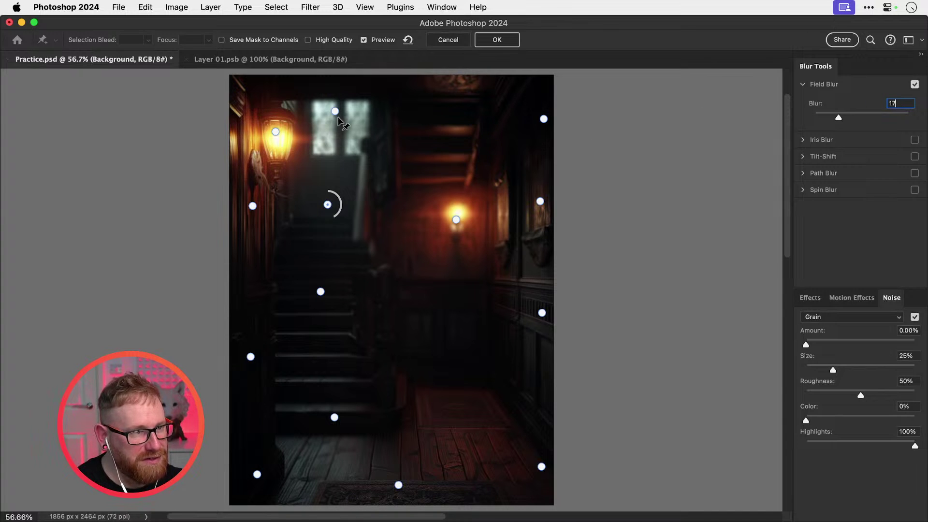
pyautogui.click(335, 113)
pyautogui.moveTo(330, 206); pyautogui.dragTo(333, 198)
pyautogui.click(336, 111)
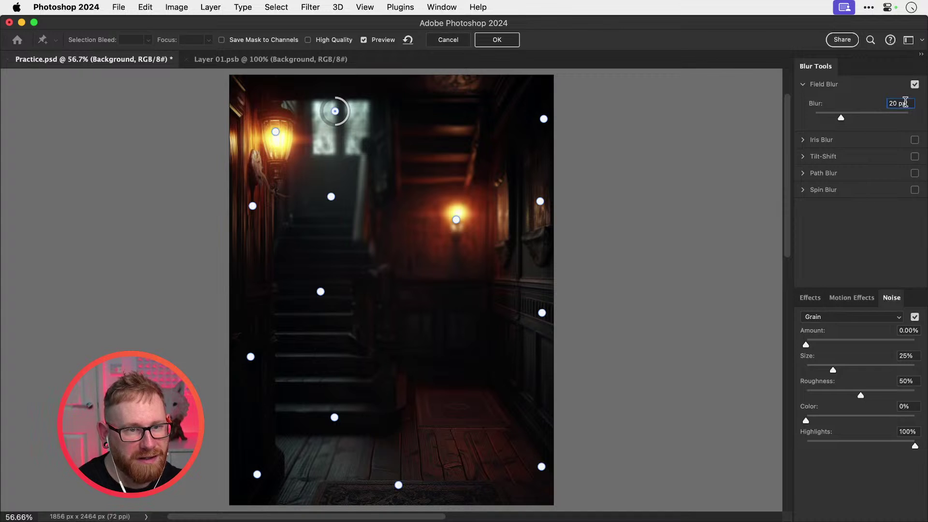
pyautogui.moveTo(905, 103); pyautogui.dragTo(853, 95)
pyautogui.write('17')
pyautogui.press('Return')
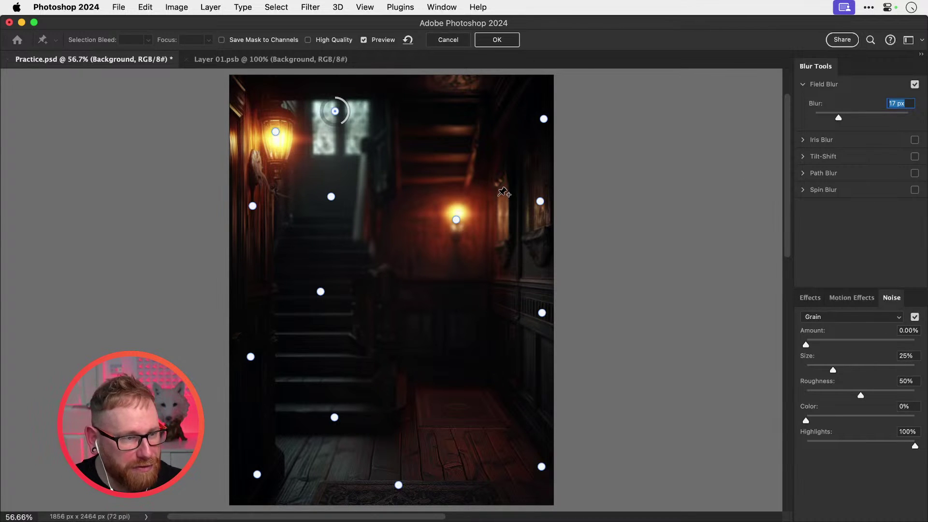
# Step: Add a 15 px Field Blur pin on the panelling below the far lamp and a 12 px pin above the upper stairs
pyautogui.click(456, 220)
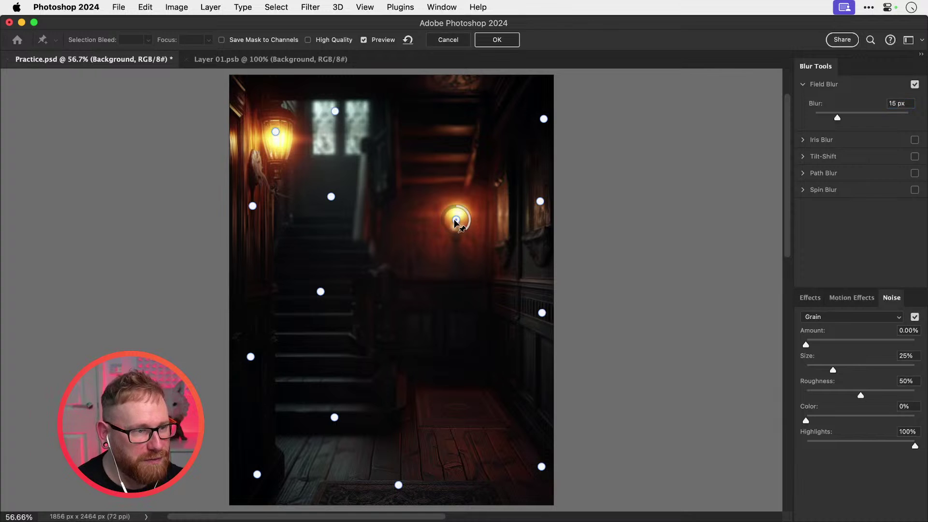
pyautogui.click(452, 327)
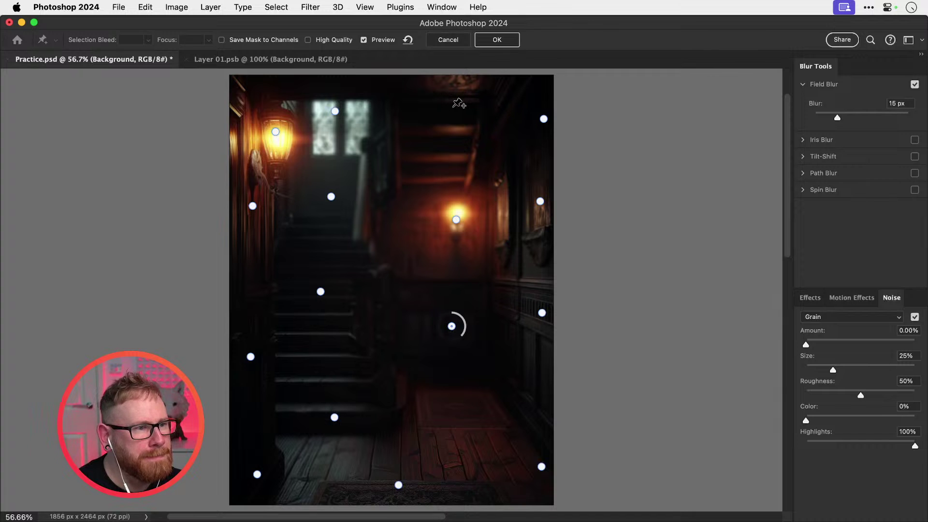
pyautogui.click(454, 109)
pyautogui.click(900, 103)
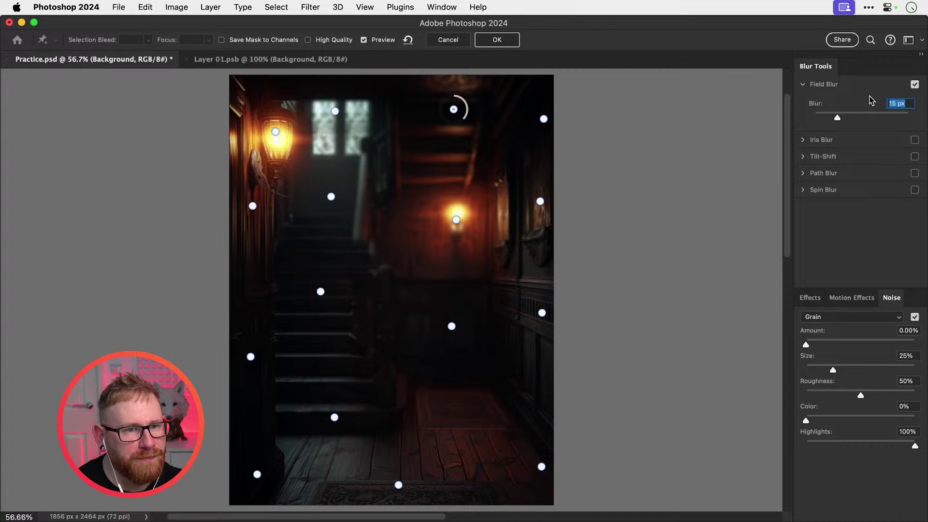
pyautogui.write('13')
pyautogui.press('BackSpace')
pyautogui.write('2')
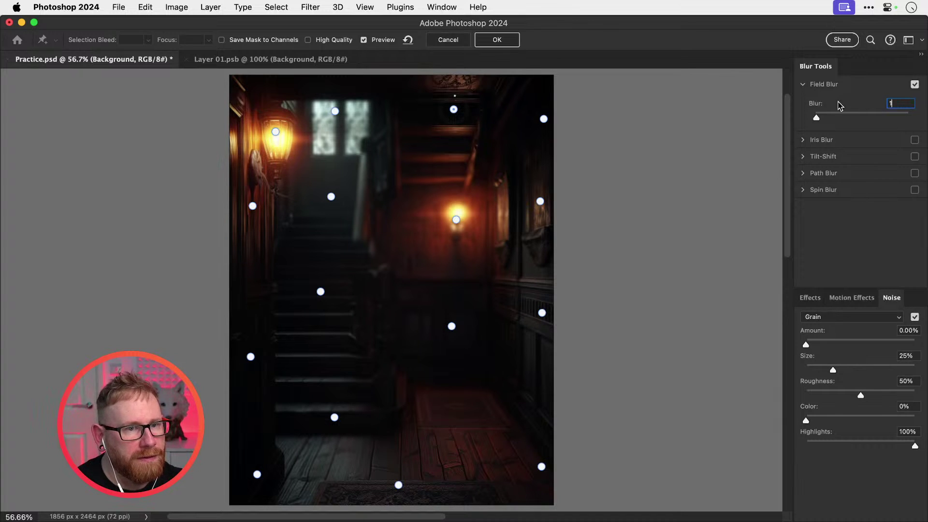
# Step: Apply the Blur Gallery changes and compare the background with the smart filter switched off and back on
pyautogui.click(497, 43)
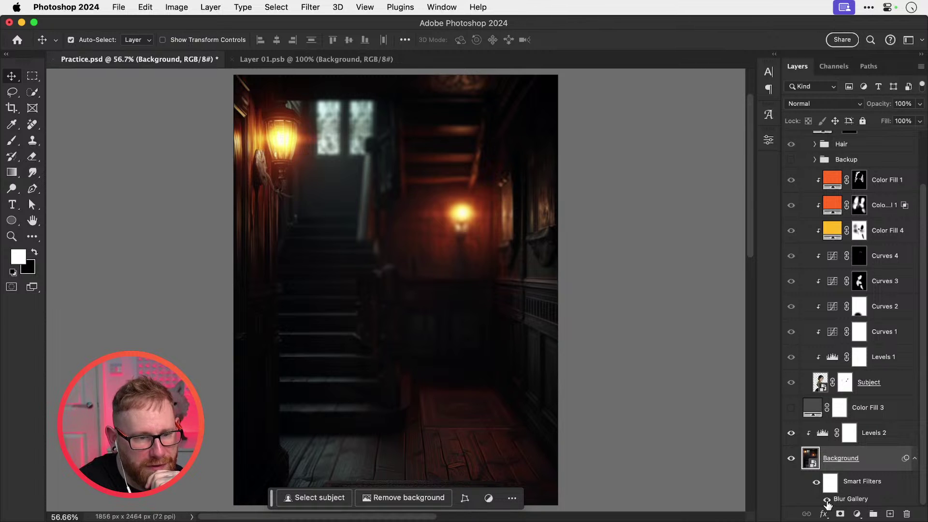
pyautogui.click(827, 501)
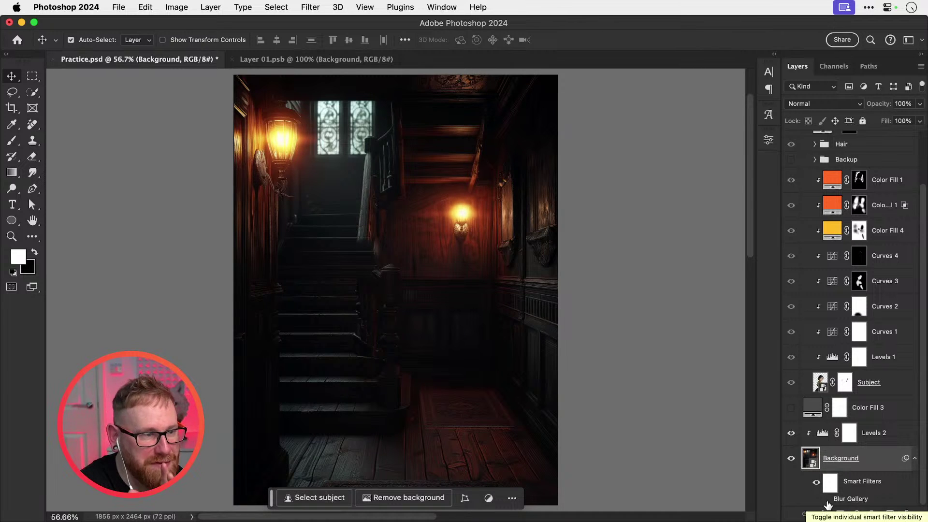
pyautogui.click(827, 501)
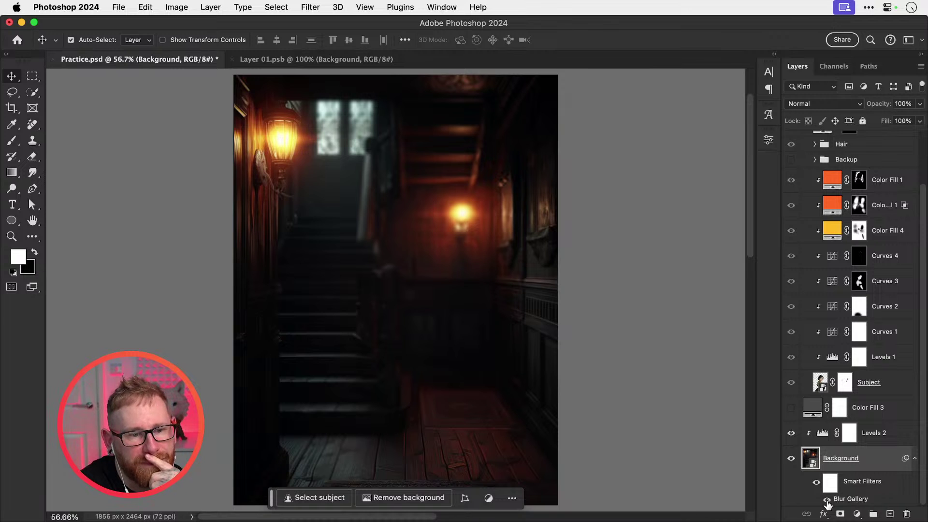
# Step: Show Group 1 and compare the full composite with the background's Blur Gallery filter off and on
pyautogui.scroll(3, 800, 175)
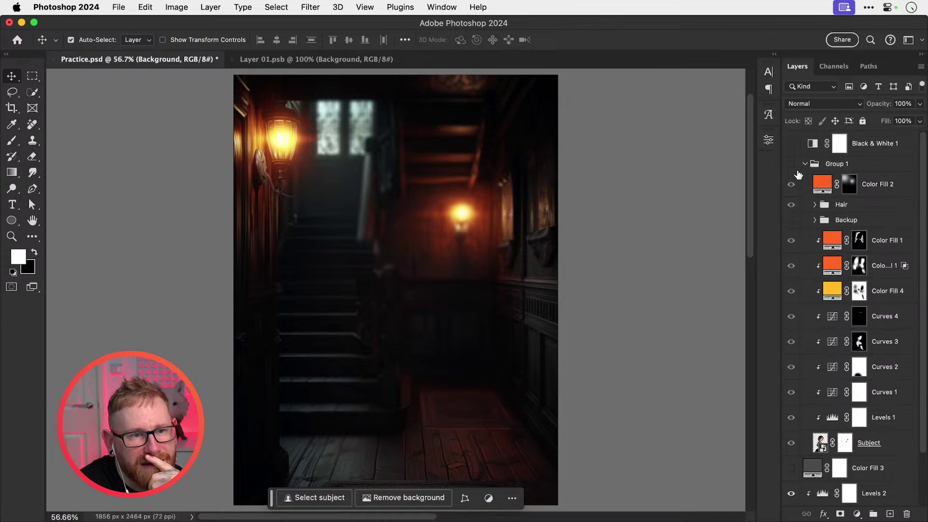
pyautogui.click(792, 164)
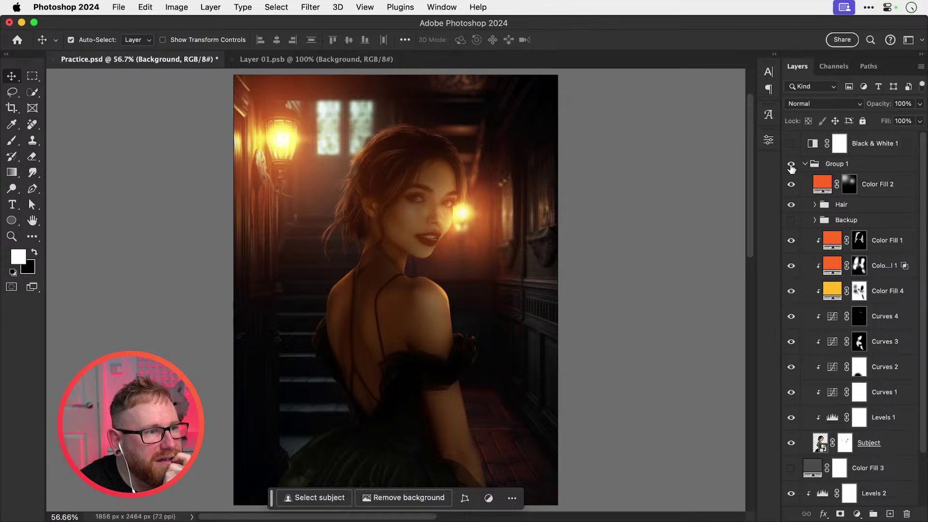
pyautogui.scroll(-3, 832, 353)
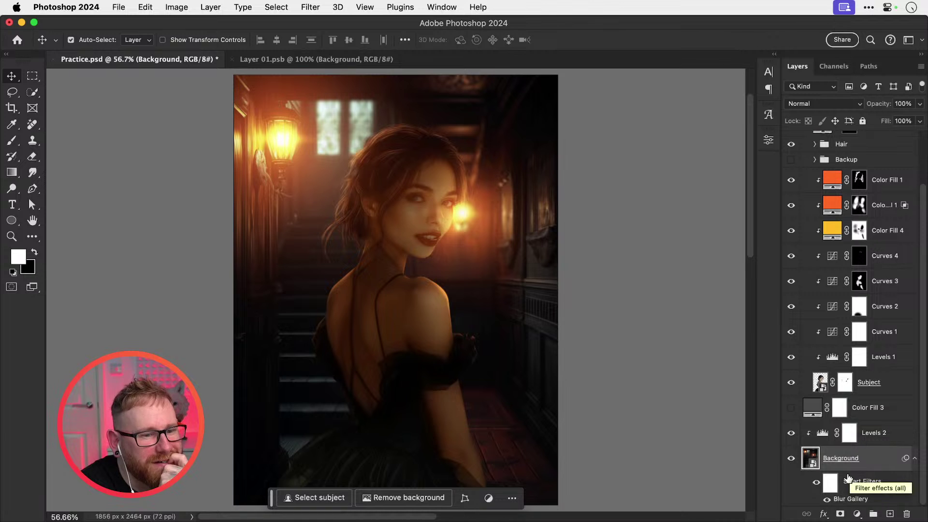
pyautogui.click(827, 500)
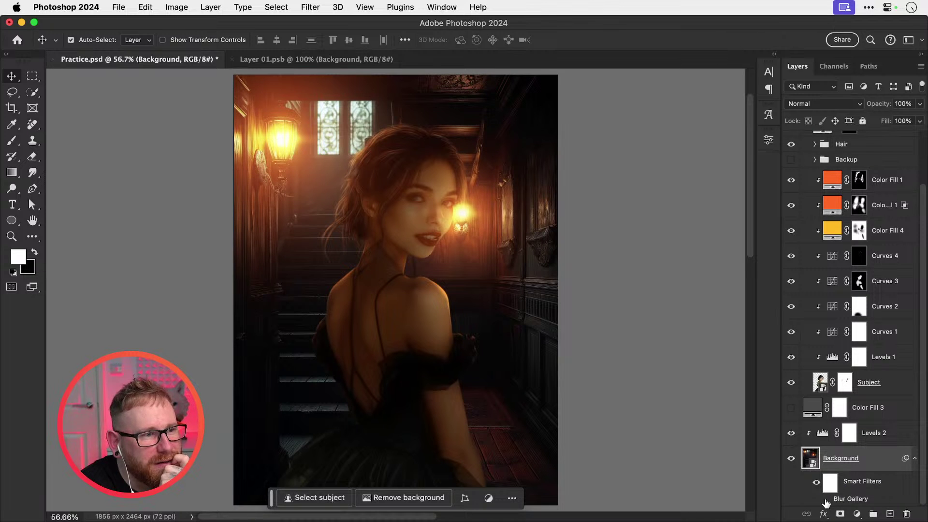
pyautogui.click(826, 500)
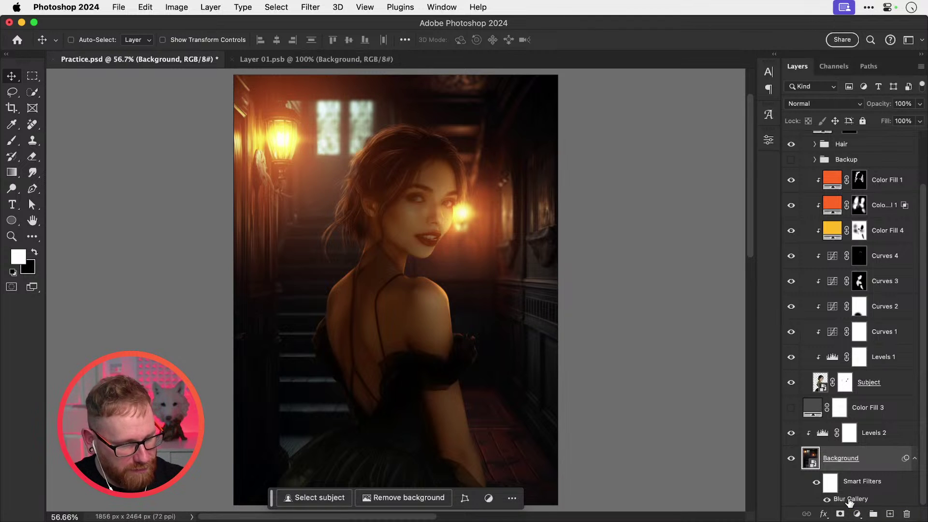
# Step: Save the document
pyautogui.press('super+s')
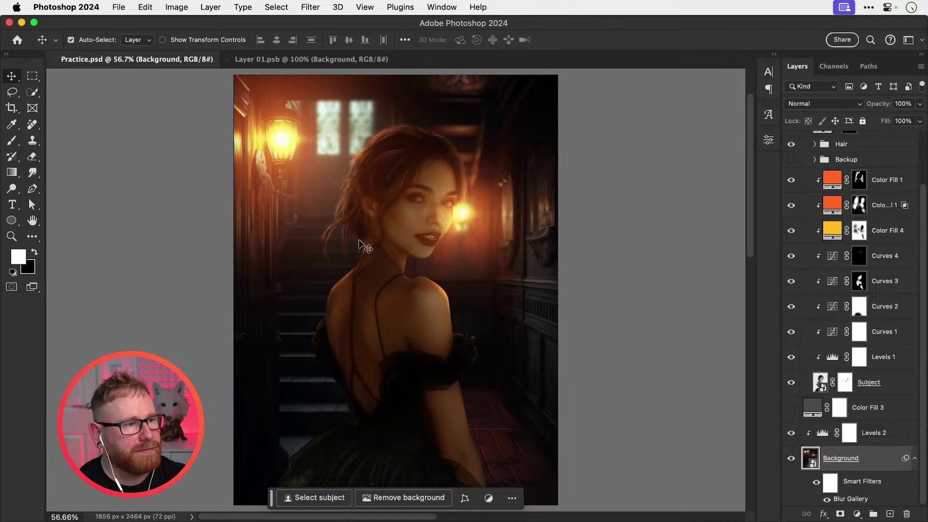
# Step: Try brushing white at 100% flow around her nape on the mask of the 40% opacity orange fill, and undo it
pyautogui.press('z')
pyautogui.click(347, 276)
pyautogui.click(347, 276)
pyautogui.moveTo(348, 278); pyautogui.dragTo(341, 308)
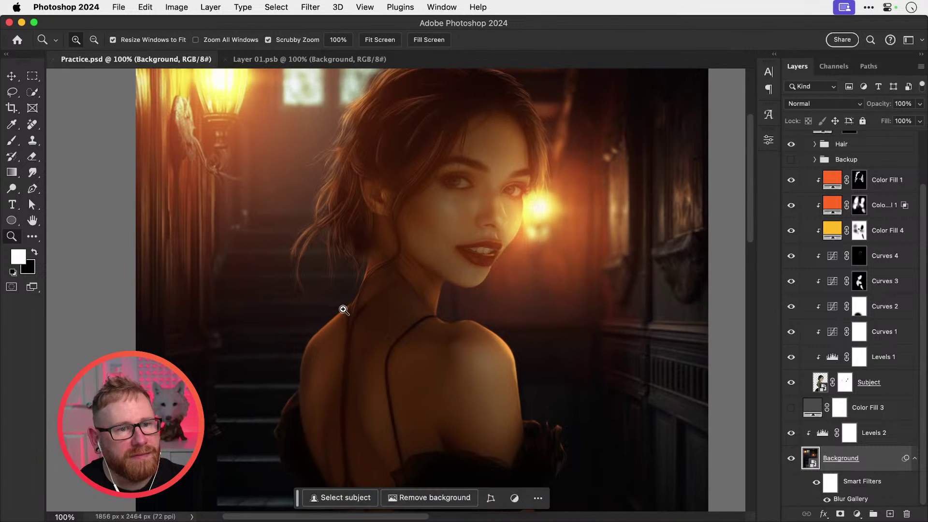
pyautogui.press('v')
pyautogui.click(897, 182)
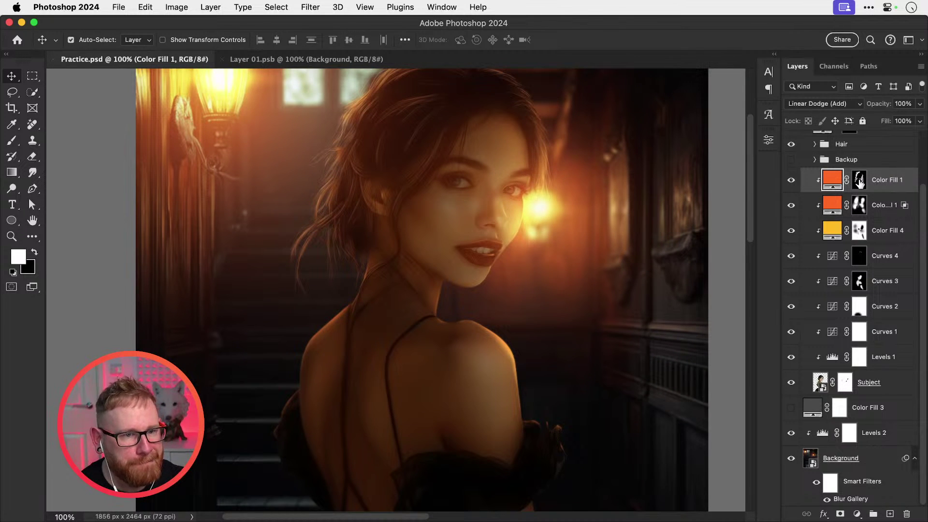
pyautogui.click(859, 184)
pyautogui.click(858, 206)
pyautogui.press('b')
pyautogui.press('x')
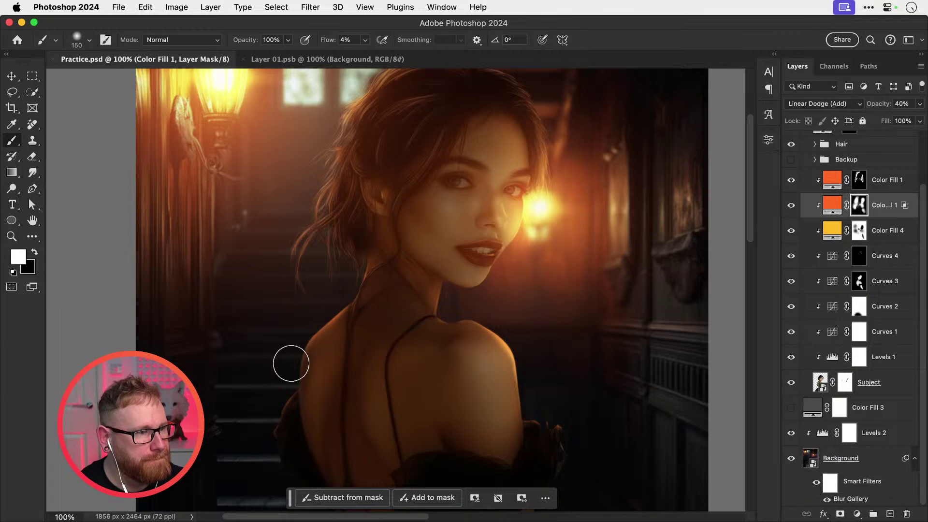
pyautogui.click(366, 40)
pyautogui.moveTo(368, 56); pyautogui.dragTo(469, 61)
pyautogui.click(350, 294)
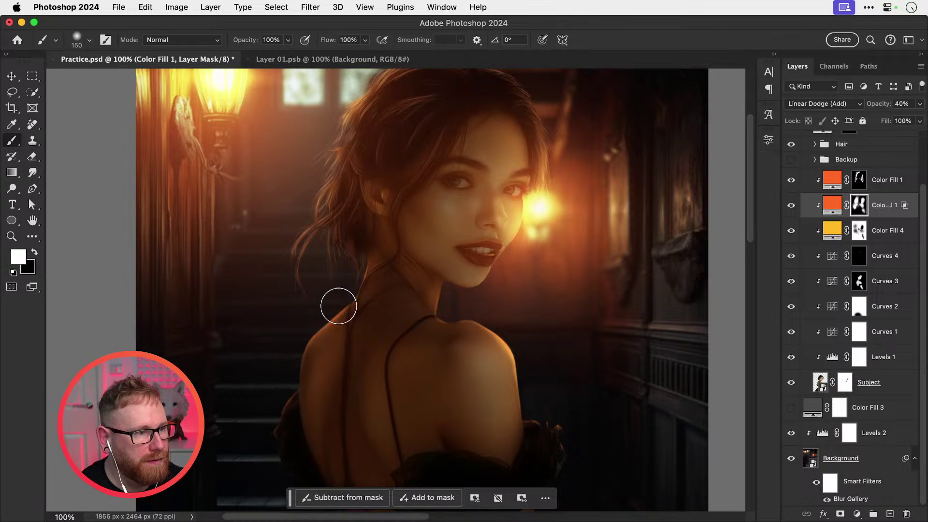
pyautogui.moveTo(367, 251); pyautogui.dragTo(363, 276)
pyautogui.press('super+z')
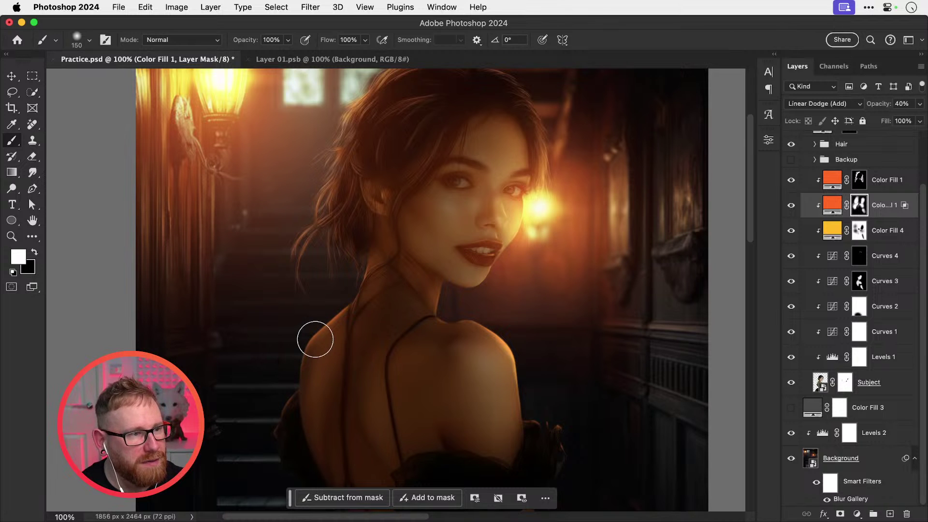
# Step: Try raising the Hair group's opacity to 100% and to 93%, undoing each change
pyautogui.click(849, 148)
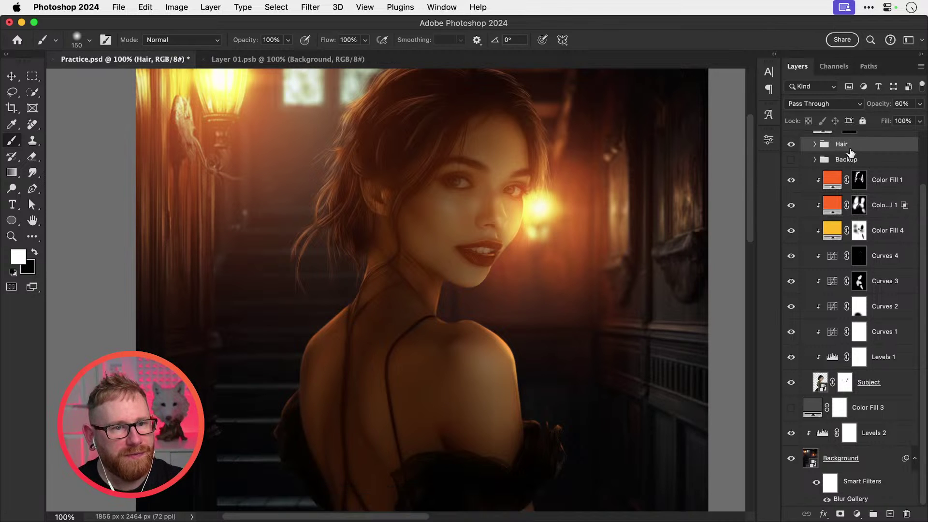
pyautogui.click(920, 104)
pyautogui.moveTo(920, 119); pyautogui.dragTo(927, 120)
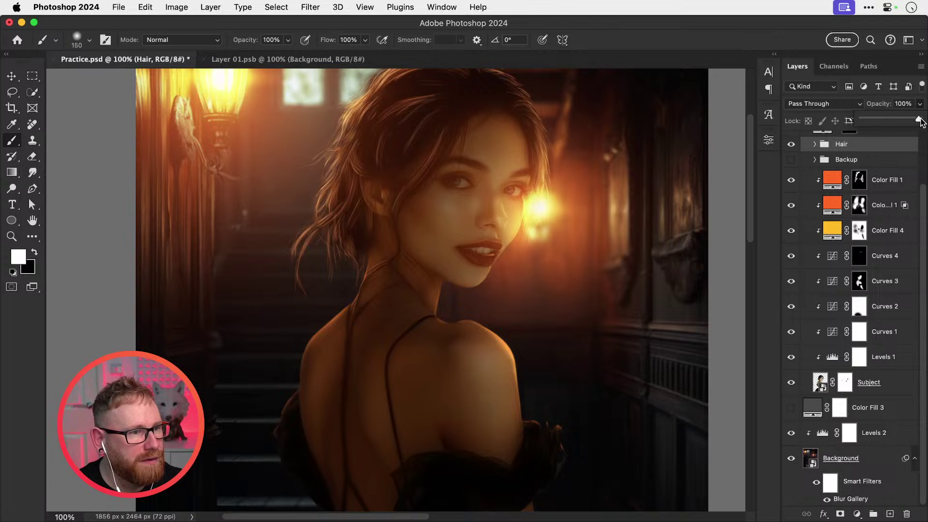
pyautogui.press('super+z')
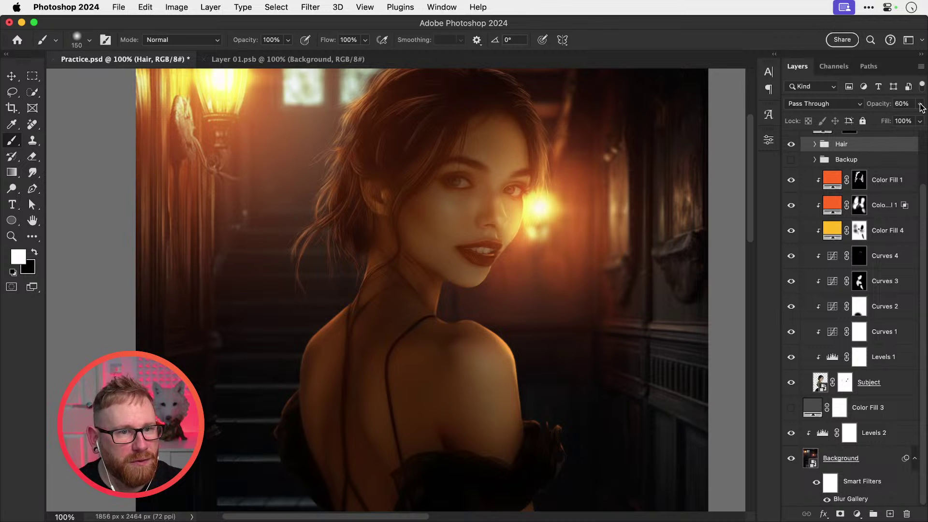
pyautogui.click(920, 104)
pyautogui.moveTo(896, 119); pyautogui.dragTo(914, 121)
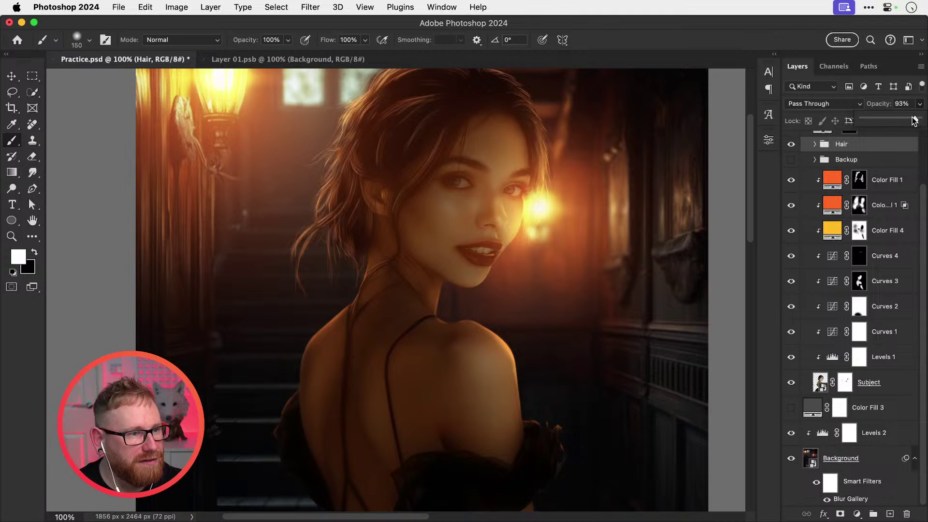
pyautogui.press('super+z')
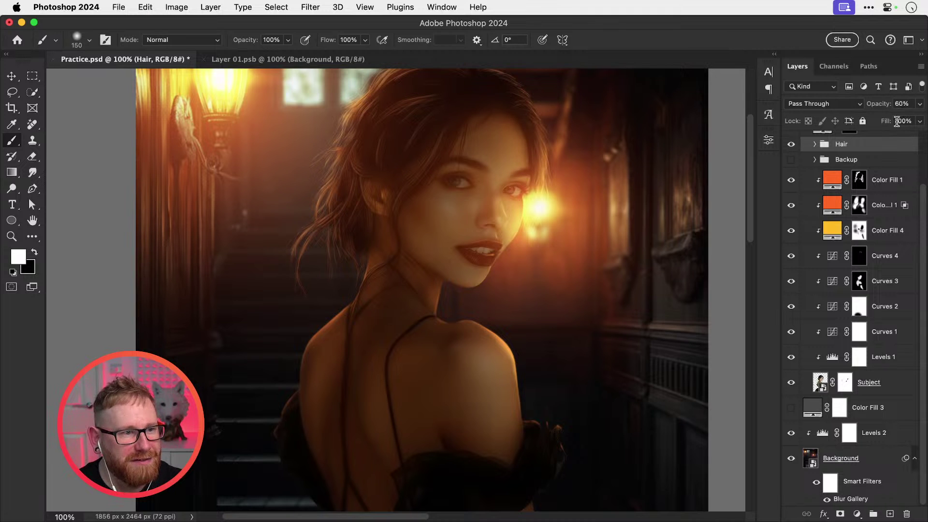
# Step: Brush white at 9% flow on the topmost orange fill's mask to warm her nape and lamp-side shoulder, varying the brush between 100 and 250 px
pyautogui.click(859, 180)
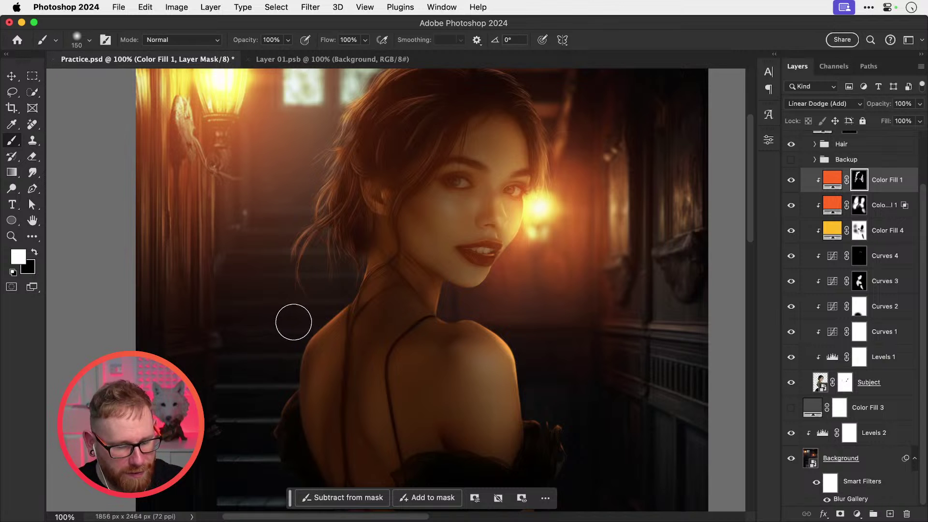
pyautogui.click(365, 40)
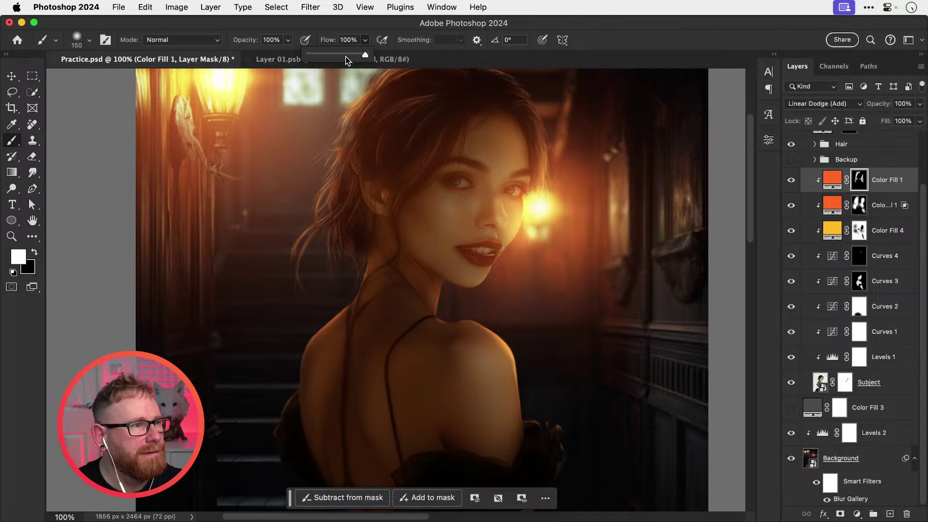
pyautogui.moveTo(349, 56); pyautogui.dragTo(314, 57)
pyautogui.click(276, 301)
pyautogui.press('[')
pyautogui.press('[')
pyautogui.press('[')
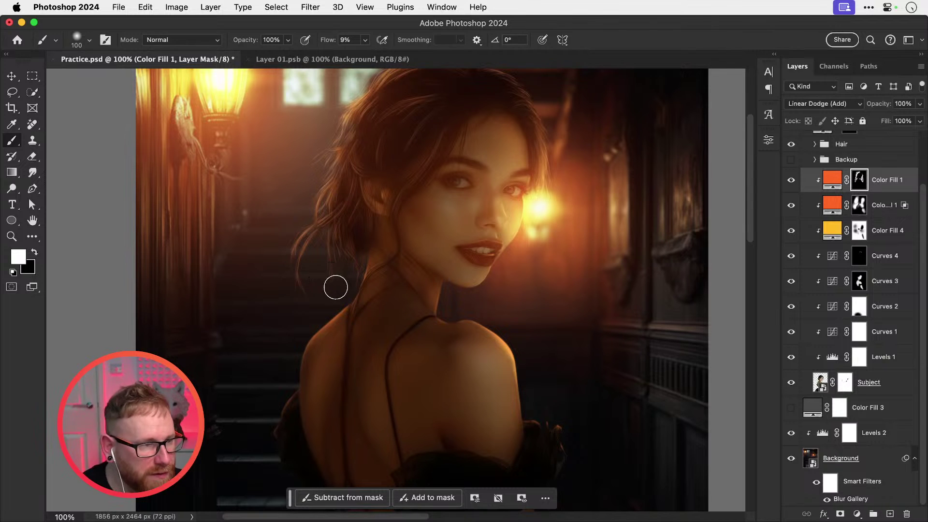
pyautogui.press(']')
pyautogui.press(']')
pyautogui.press(']')
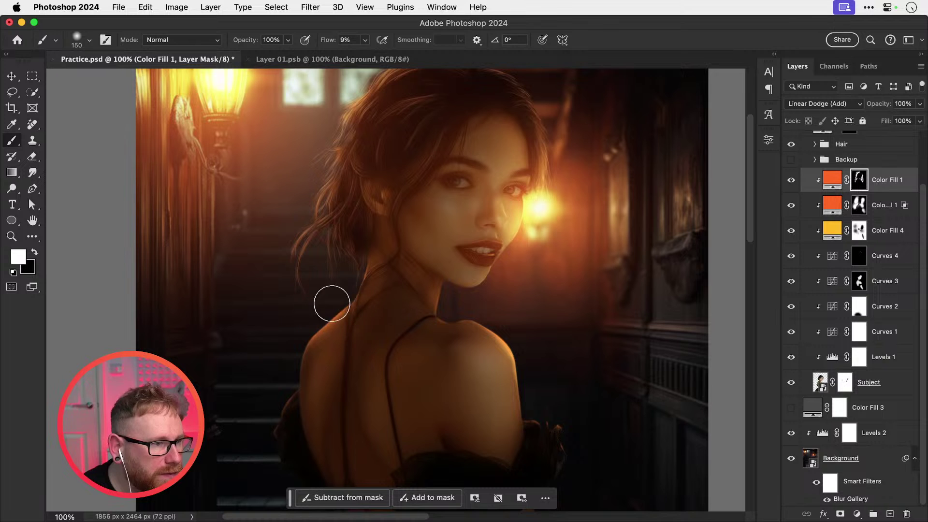
pyautogui.press(']')
pyautogui.press(']')
pyautogui.press(']')
pyautogui.press(']')
pyautogui.press(']')
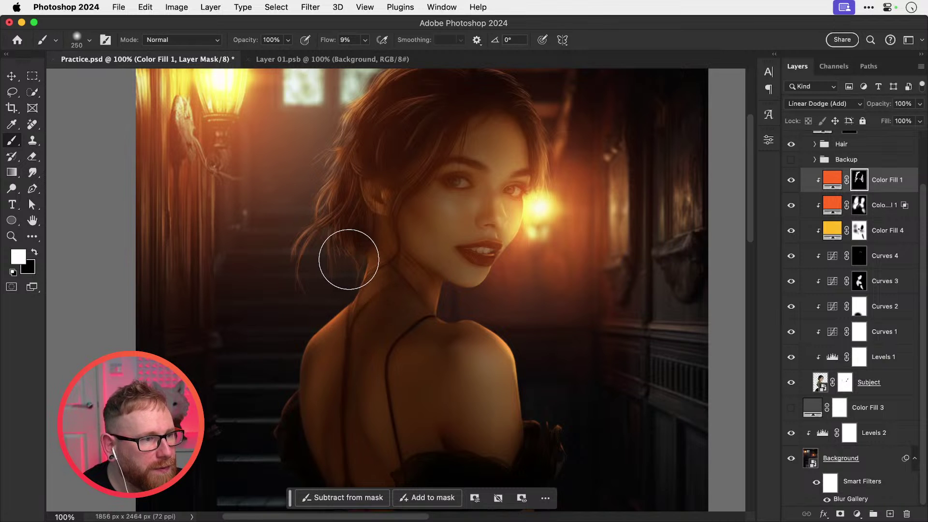
pyautogui.press('[')
pyautogui.press('[')
pyautogui.press('[')
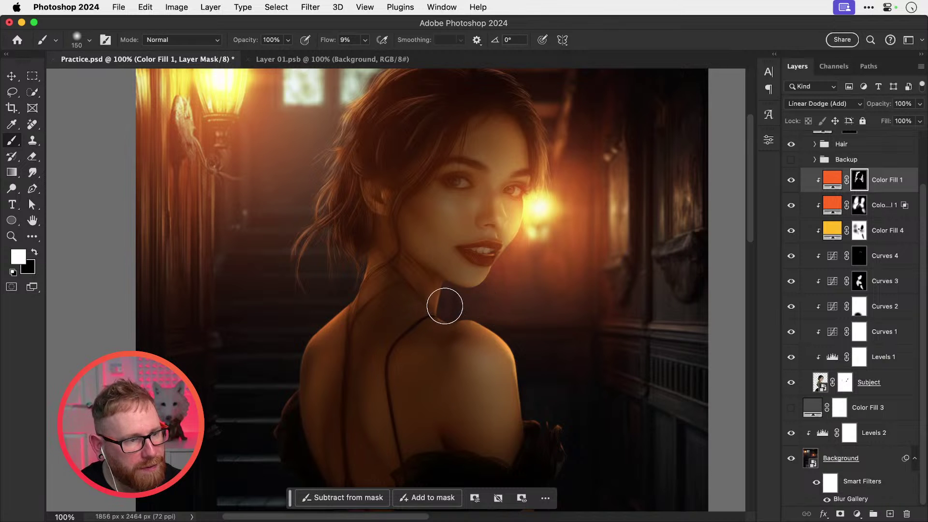
# Step: Brush warm light onto the front of her neck below the jaw with the 150 px brush
pyautogui.moveTo(445, 306); pyautogui.dragTo(408, 286)
pyautogui.press('space')
pyautogui.moveTo(454, 308); pyautogui.dragTo(403, 343)
pyautogui.press('space')
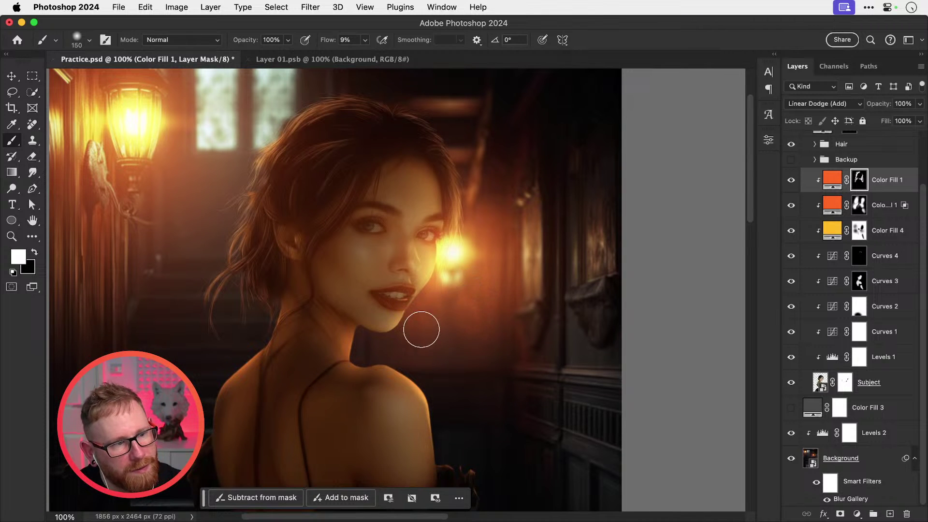
# Step: Try painting orange rim light along the far-lamp side of her jaw and cheek, compare through undo and redo, and undo the stroke
pyautogui.moveTo(415, 317); pyautogui.dragTo(458, 216)
pyautogui.press('super+z')
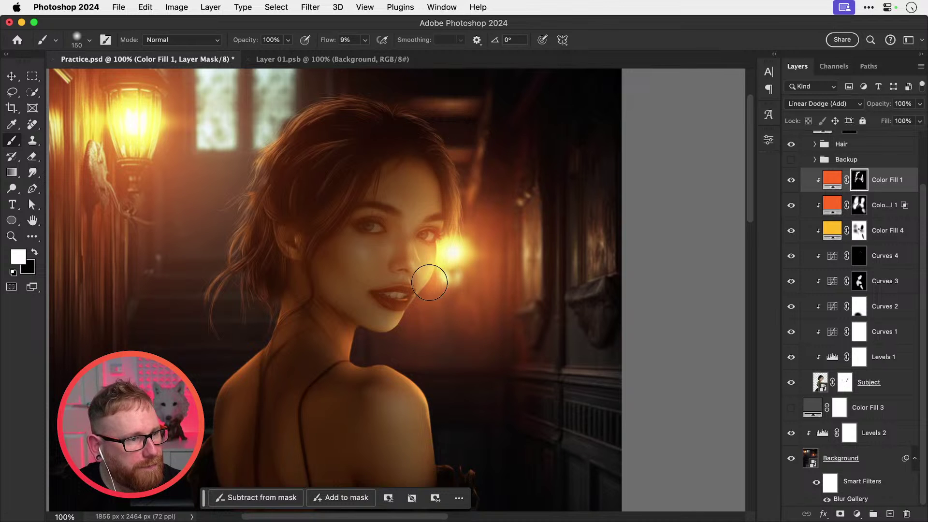
pyautogui.moveTo(422, 292); pyautogui.dragTo(443, 211)
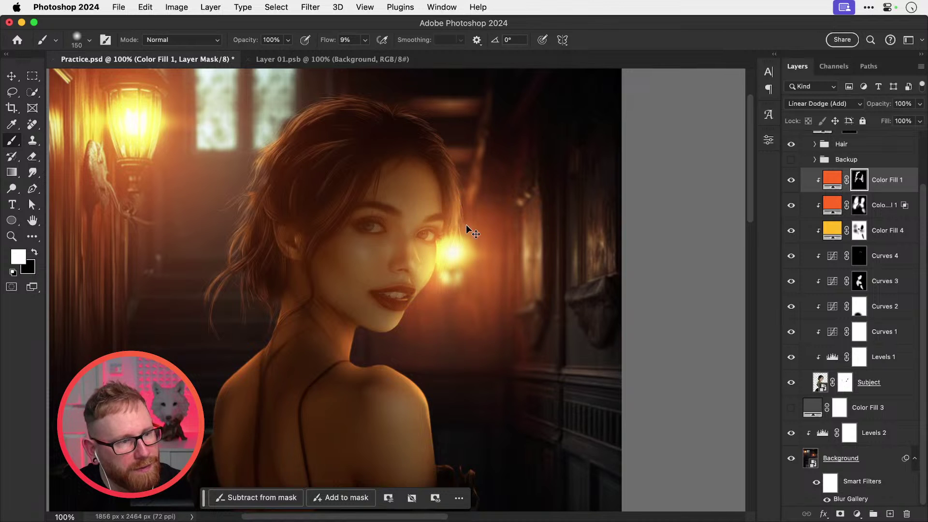
pyautogui.press('super+z')
pyautogui.press('super+z')
pyautogui.press('super+z')
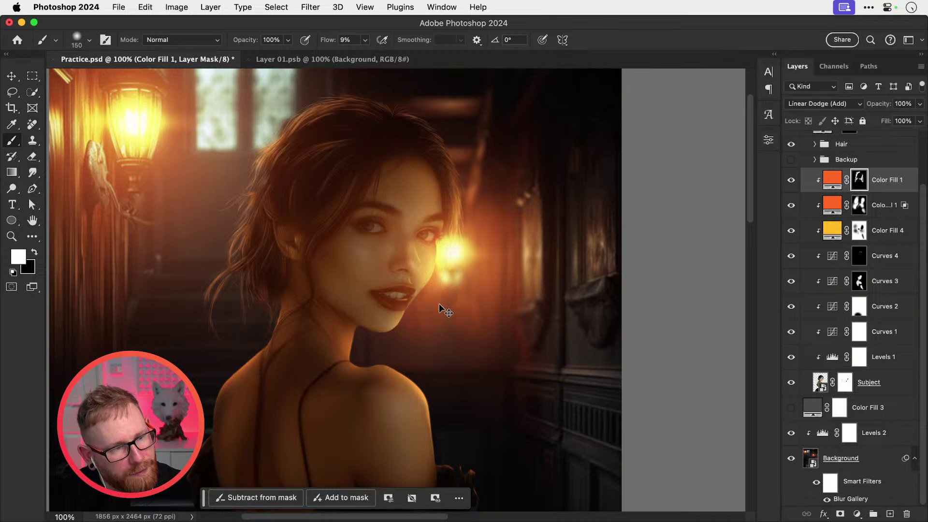
pyautogui.press('super+shift+z')
pyautogui.press('super+shift+z')
pyautogui.press('super+shift+z')
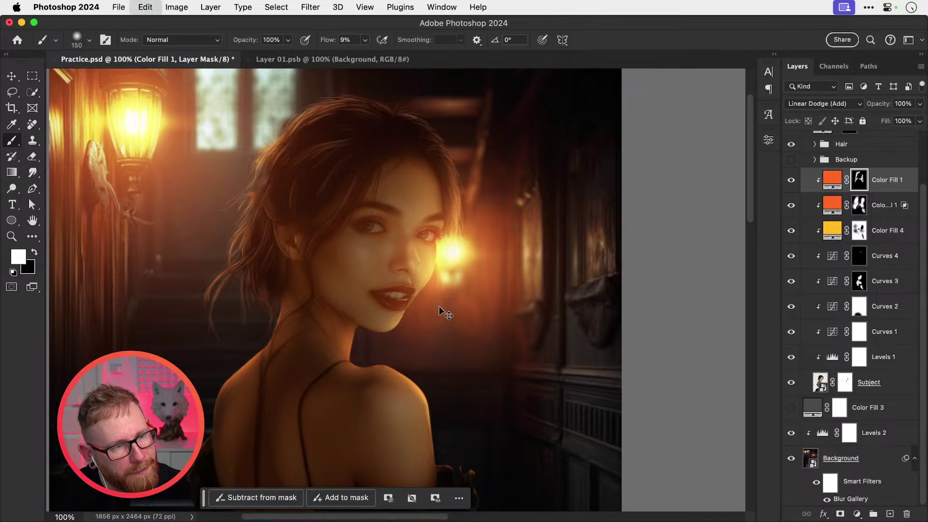
pyautogui.press('super+z')
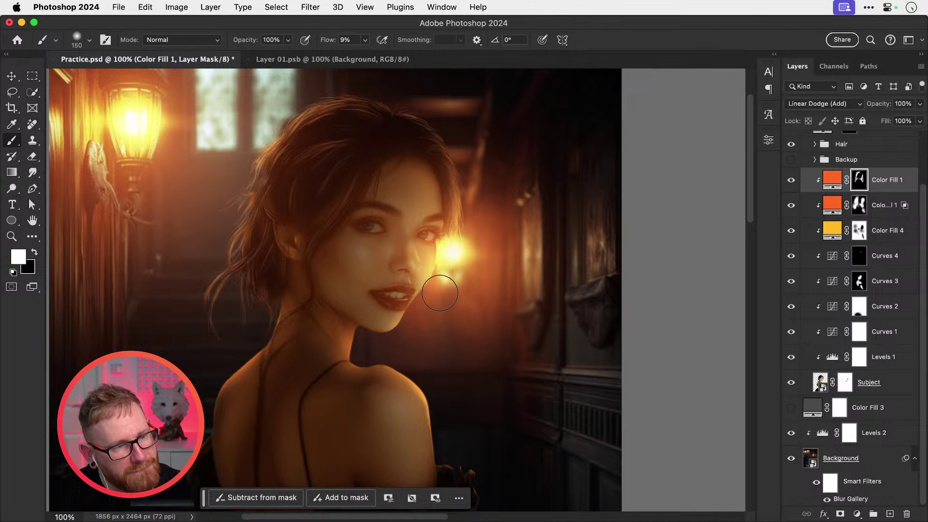
# Step: Enlarge the brush to 300 px and paint white at 9% flow along the outer edge of her sleeve and arm
pyautogui.scroll(-4, 432, 295)
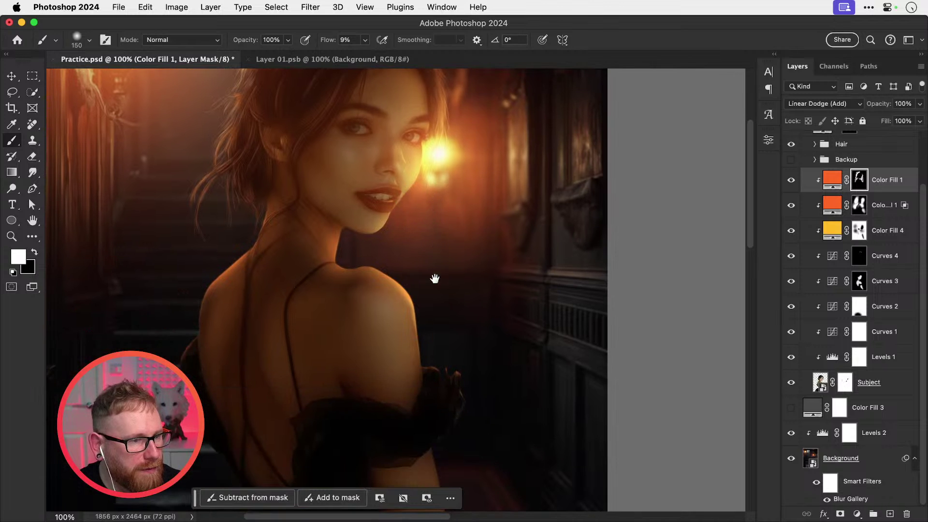
pyautogui.press(']')
pyautogui.press(']')
pyautogui.press(']')
pyautogui.press(']')
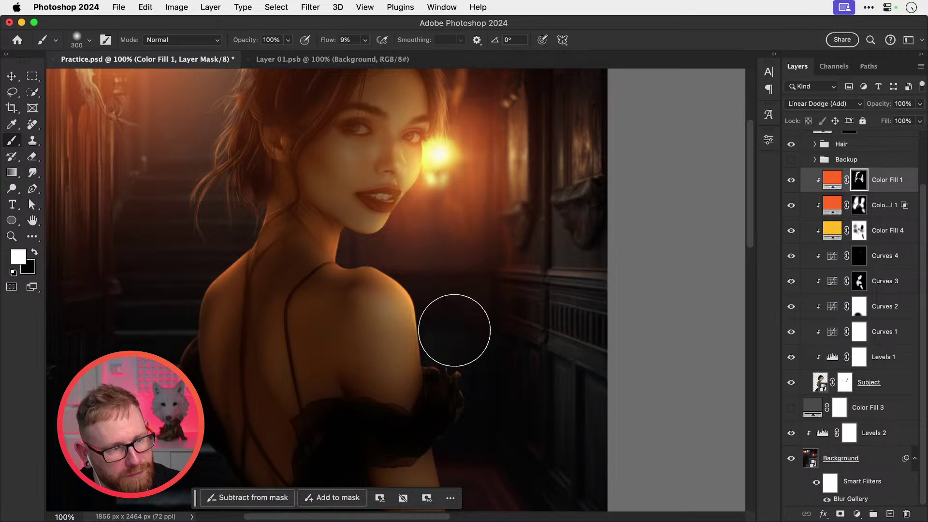
pyautogui.press('x')
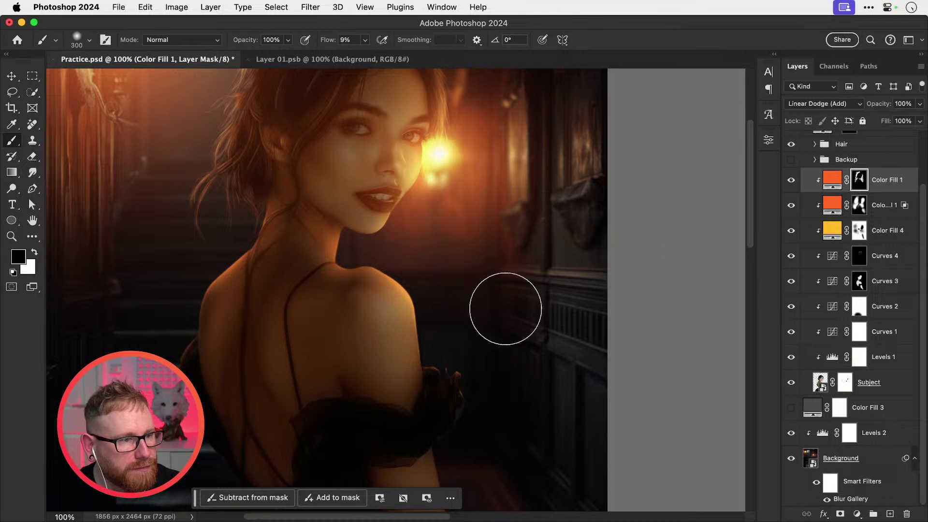
pyautogui.press('x')
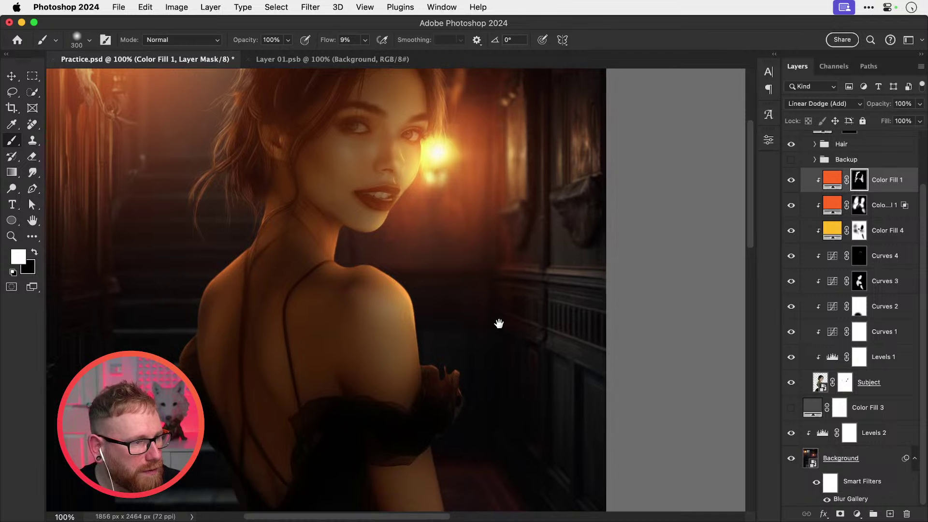
pyautogui.scroll(-5, 483, 344)
pyautogui.moveTo(457, 334); pyautogui.dragTo(489, 423)
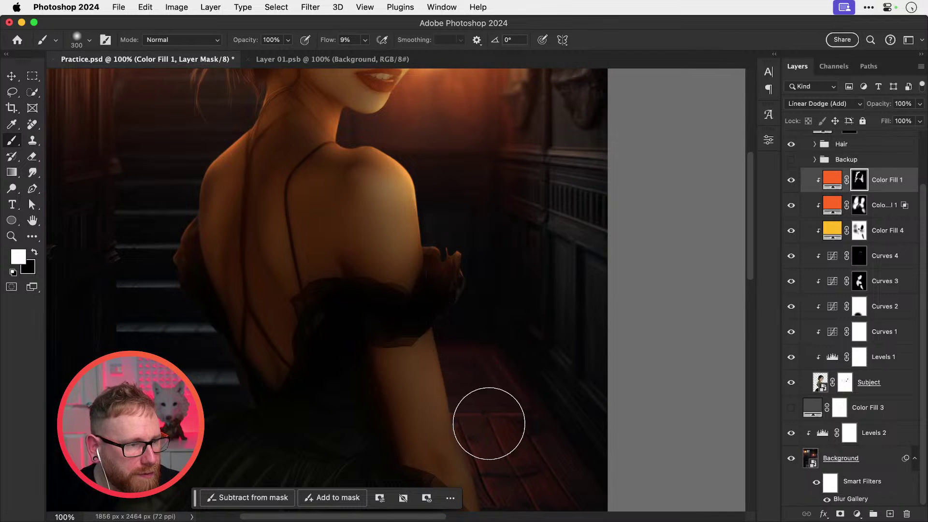
# Step: Undo a trial stroke beside her forearm and repaint the orange glow along its outer edge from the sleeve down
pyautogui.moveTo(476, 357)
pyautogui.mouseDown()
pyautogui.moveTo(473, 375)
pyautogui.moveTo(464, 309)
pyautogui.moveTo(526, 495)
pyautogui.moveTo(477, 363)
pyautogui.moveTo(509, 457)
pyautogui.mouseUp()
pyautogui.press('super+z')
pyautogui.moveTo(500, 407); pyautogui.dragTo(490, 312)
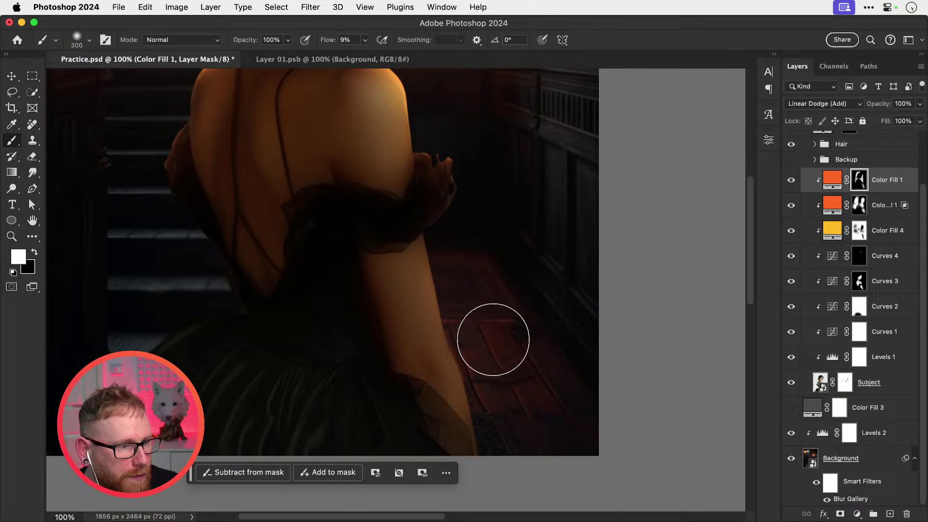
pyautogui.moveTo(462, 243)
pyautogui.mouseDown()
pyautogui.moveTo(520, 465)
pyautogui.moveTo(489, 307)
pyautogui.moveTo(499, 400)
pyautogui.mouseUp()
pyautogui.press('v')
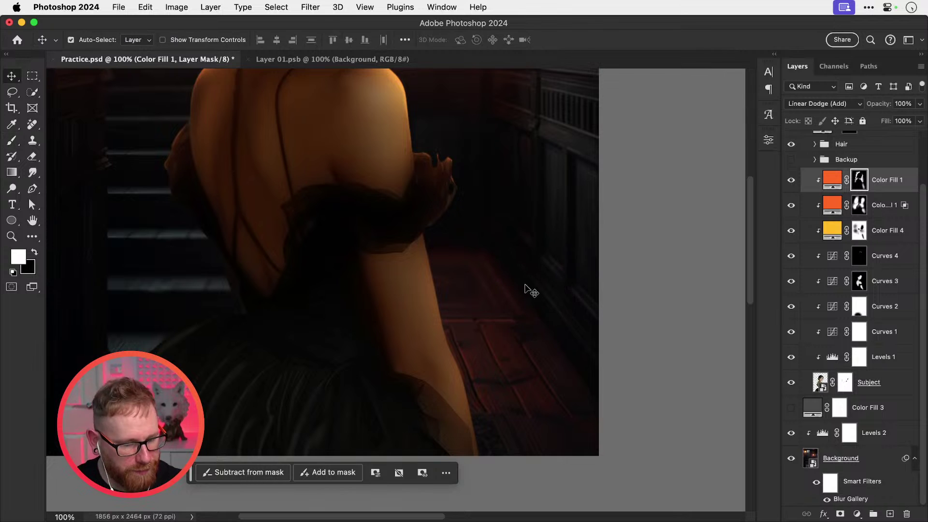
# Step: Compare the image with and without the Color Fill 1 and Curves adjustments, and set Color Fill 1's opacity to 70%
pyautogui.press('super+0')
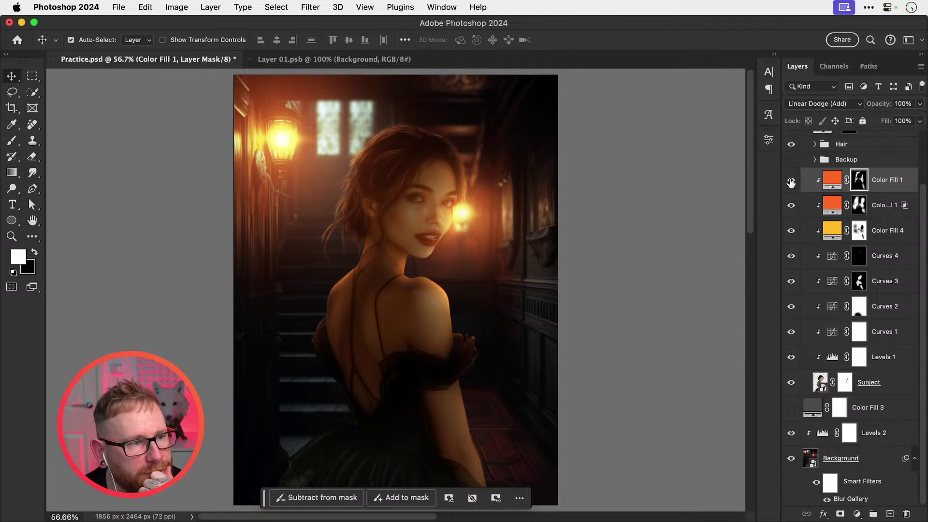
pyautogui.click(791, 182)
pyautogui.click(791, 182)
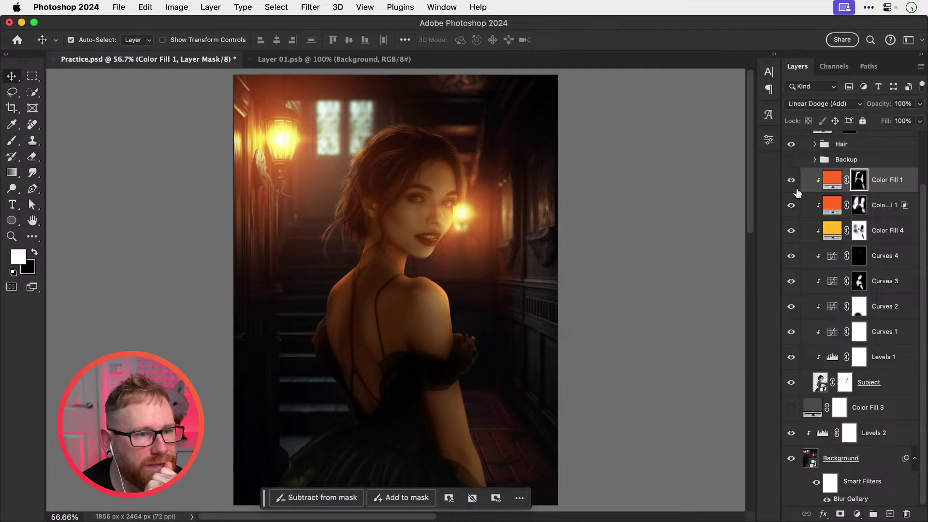
pyautogui.click(792, 282)
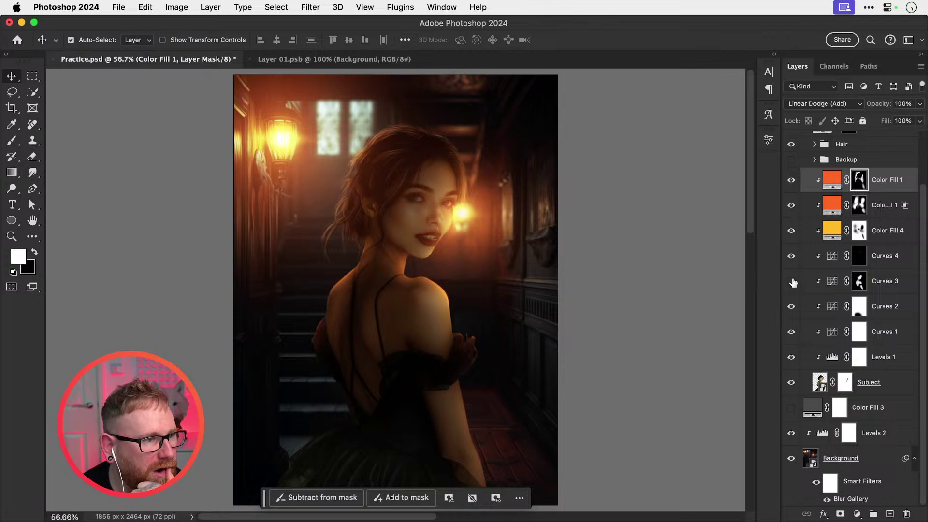
pyautogui.click(791, 281)
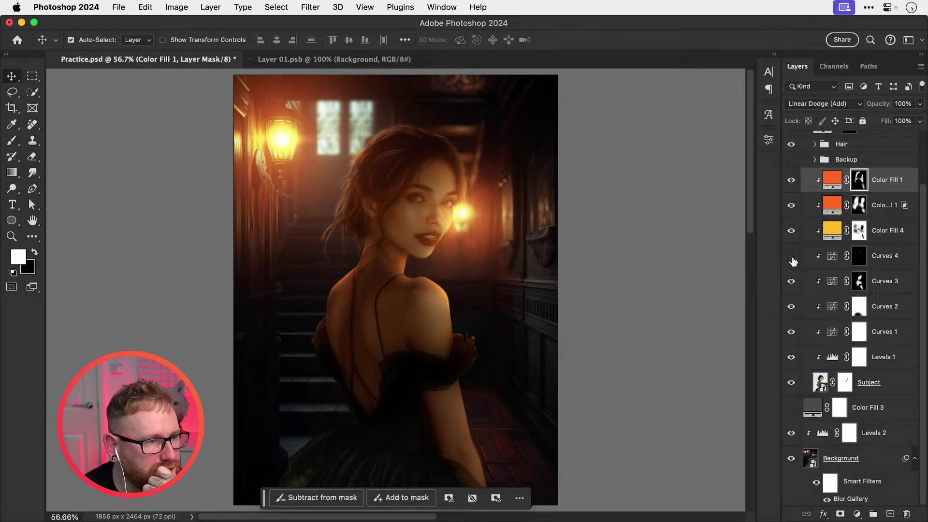
pyautogui.click(791, 182)
pyautogui.click(791, 183)
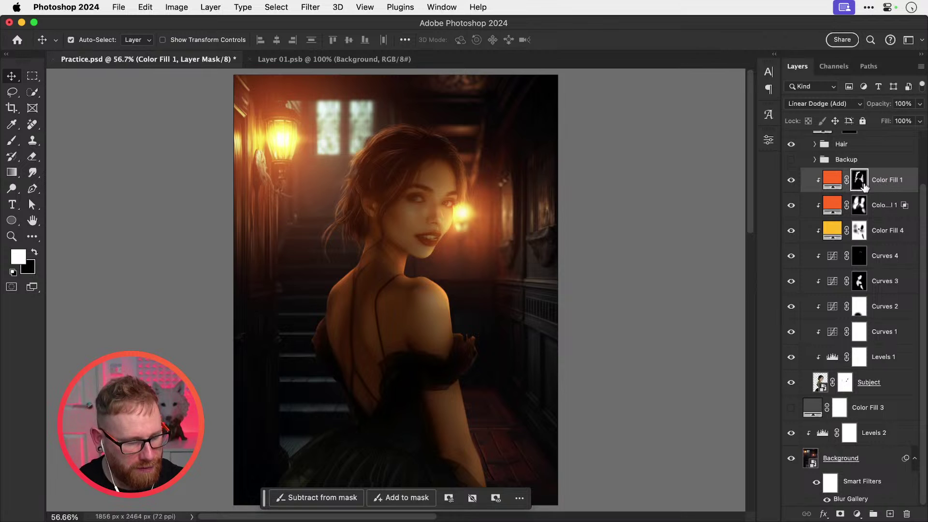
pyautogui.press('7')
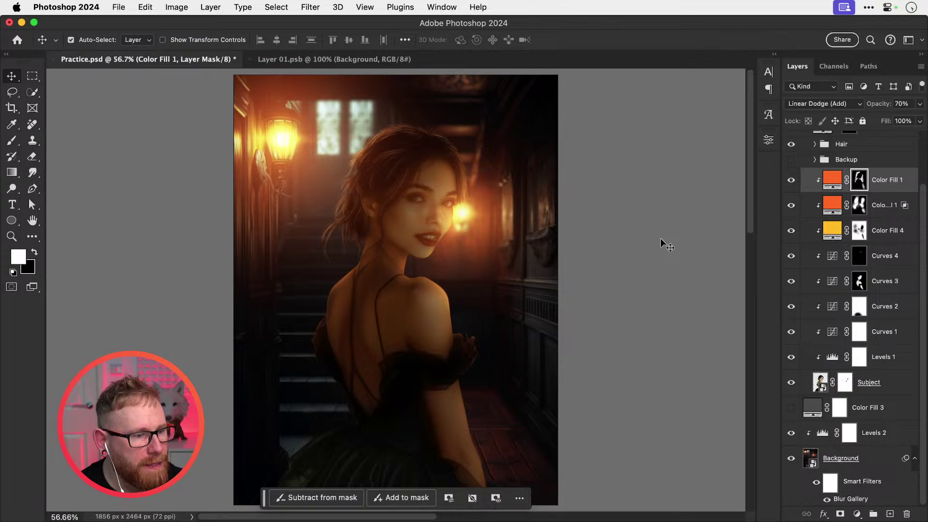
# Step: Try several opacities for the second orange fill layer, directly below Color Fill 1, and set it to 84%
pyautogui.click(885, 209)
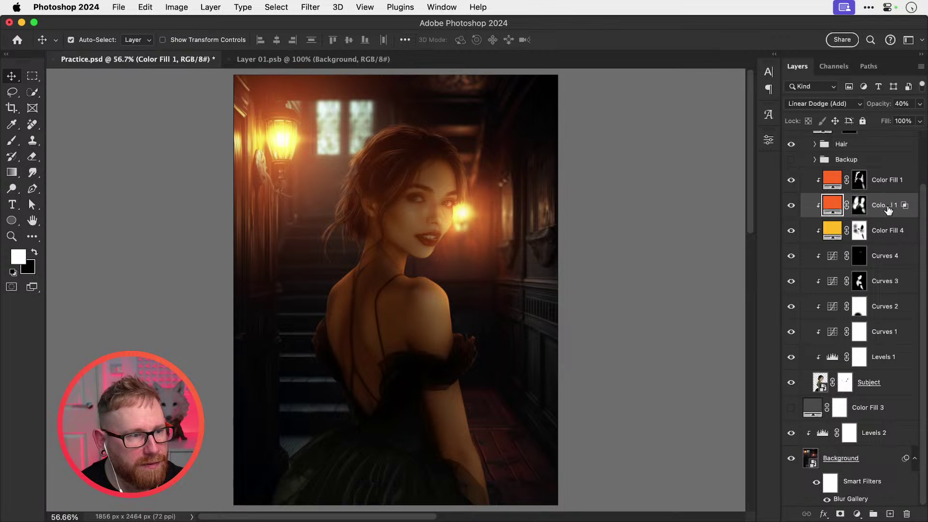
pyautogui.press('6')
pyautogui.press('4')
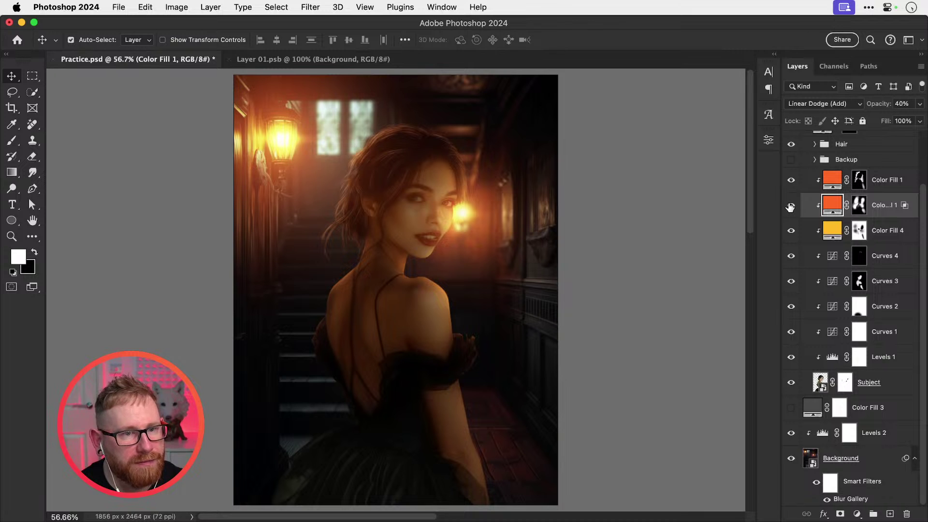
pyautogui.click(921, 104)
pyautogui.click(921, 119)
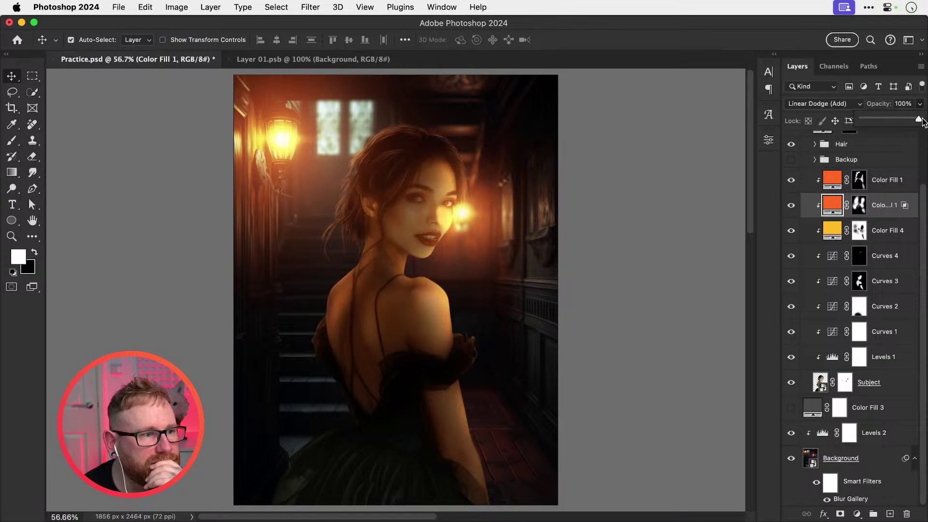
pyautogui.moveTo(917, 121); pyautogui.dragTo(912, 120)
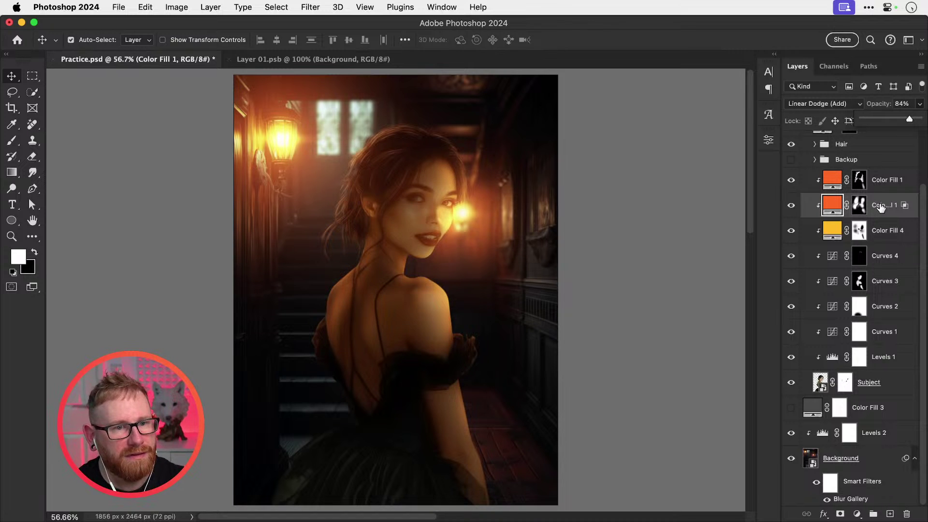
# Step: Test Color Fill 1's opacity and settle on 70%, compare the image with the layer hidden and shown, and save the document
pyautogui.click(886, 177)
pyautogui.click(921, 105)
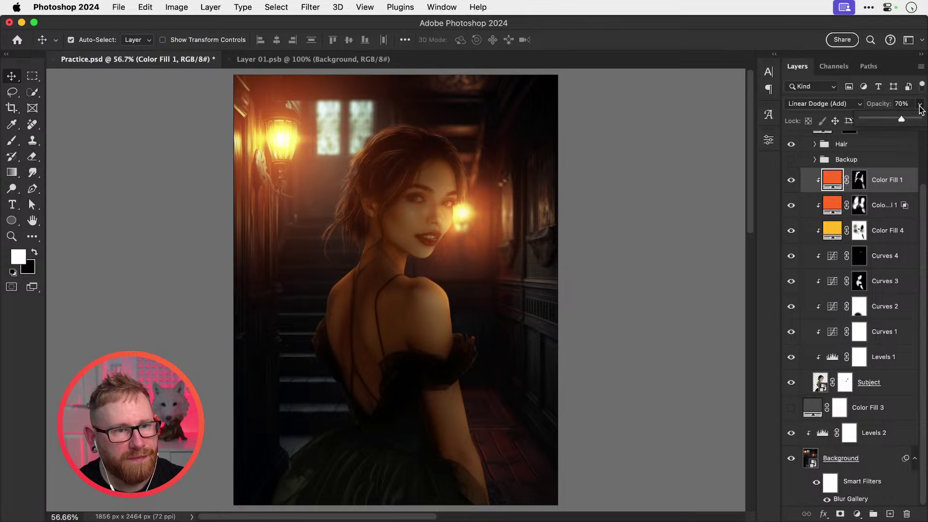
pyautogui.moveTo(894, 119)
pyautogui.mouseDown()
pyautogui.moveTo(873, 120)
pyautogui.moveTo(903, 120)
pyautogui.mouseUp()
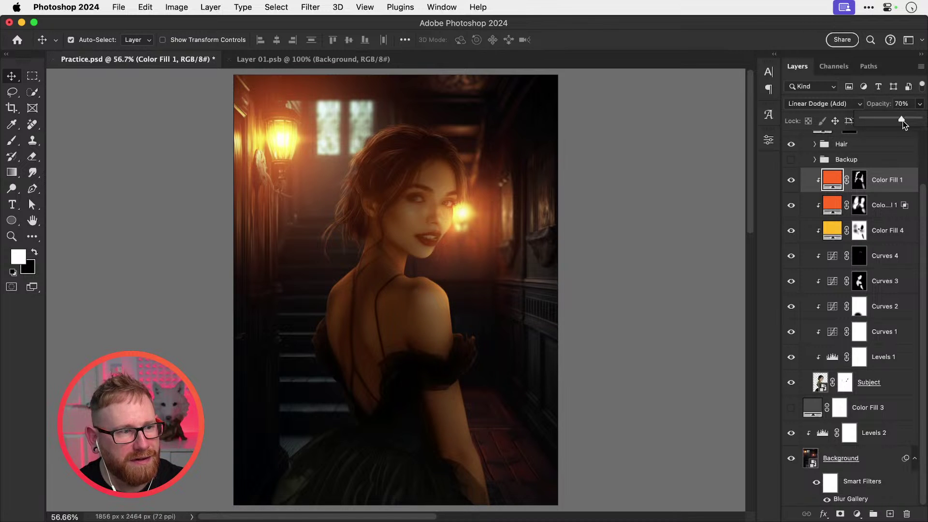
pyautogui.click(791, 183)
pyautogui.click(790, 182)
pyautogui.click(790, 183)
pyautogui.press('super+s')
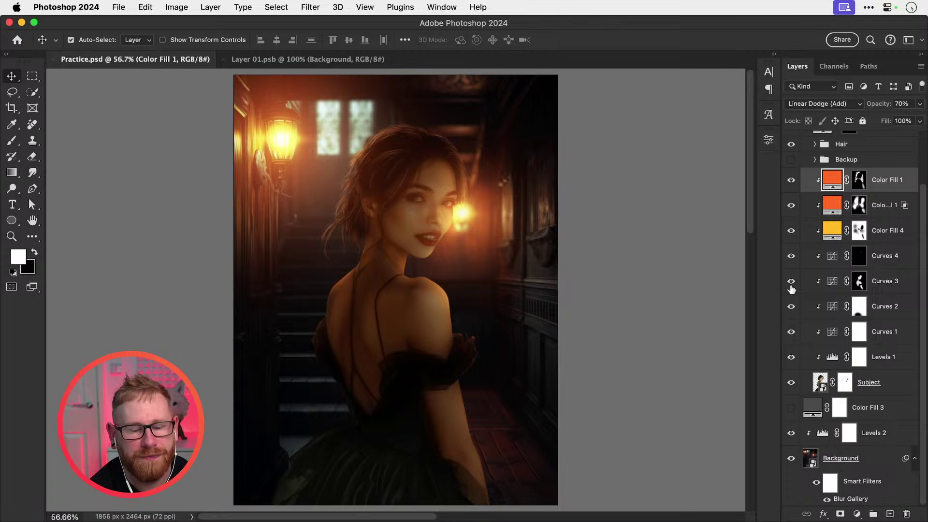
# Step: Paste a merged copy of the whole composite as a new layer above Group 1 and convert it to a Smart Object
pyautogui.scroll(3, 825, 274)
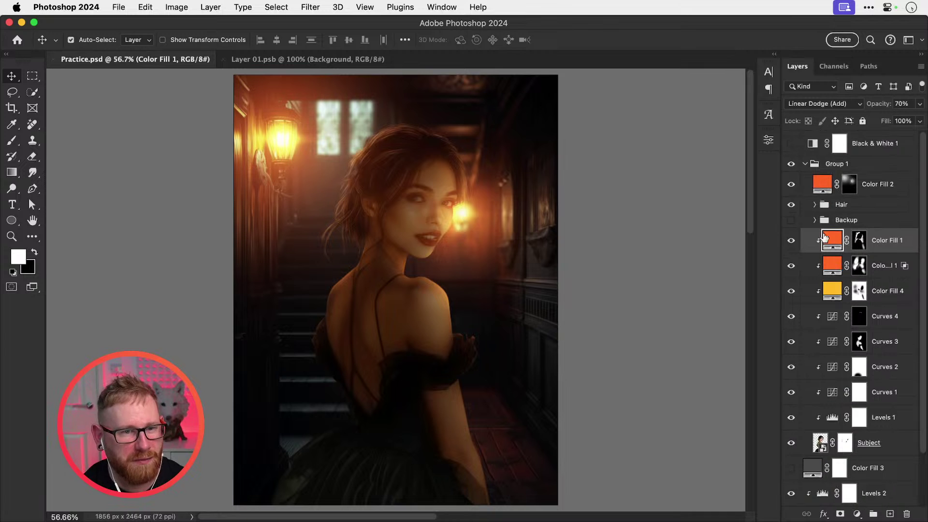
pyautogui.click(857, 166)
pyautogui.press('super+a')
pyautogui.press('super+shift+c')
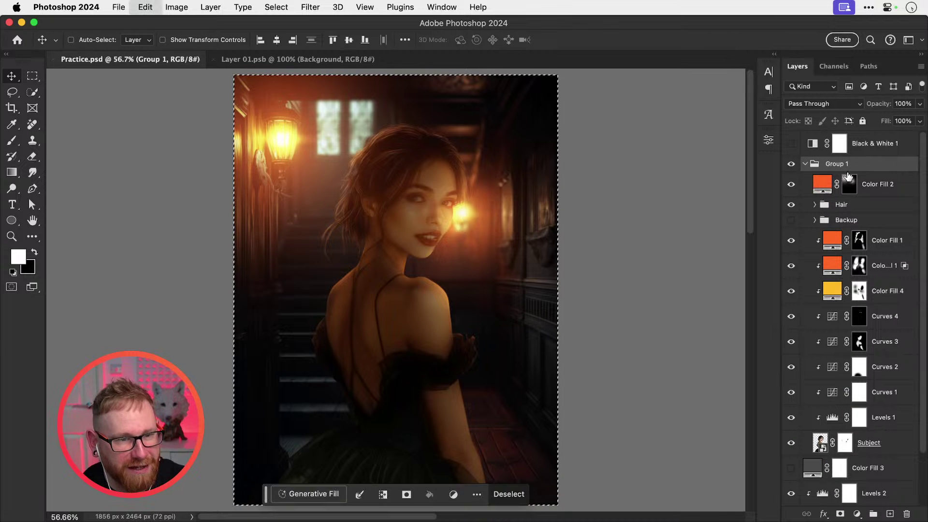
pyautogui.press('super+v')
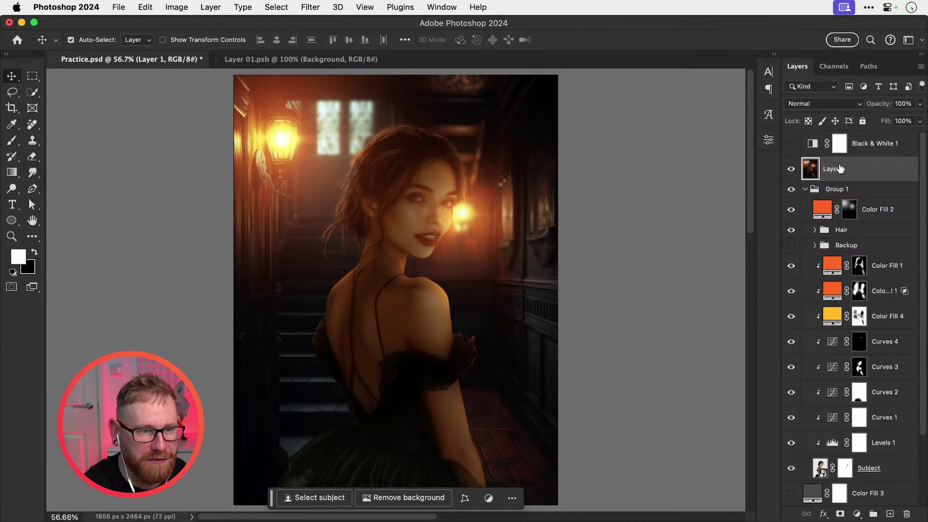
pyautogui.rightClick(840, 172)
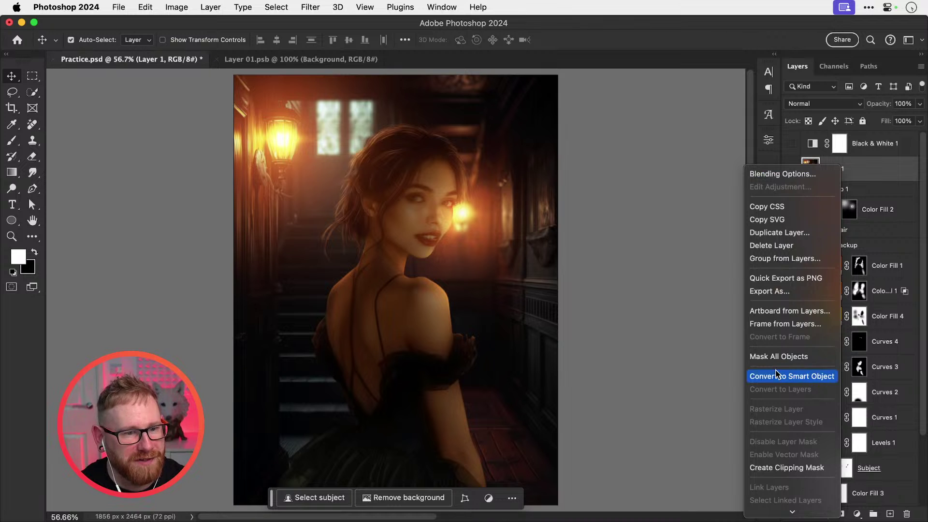
pyautogui.click(779, 373)
# Step: Open the Camera Raw Filter on the merged layer and set Texture to +9 and Clarity to +40
pyautogui.click(311, 7)
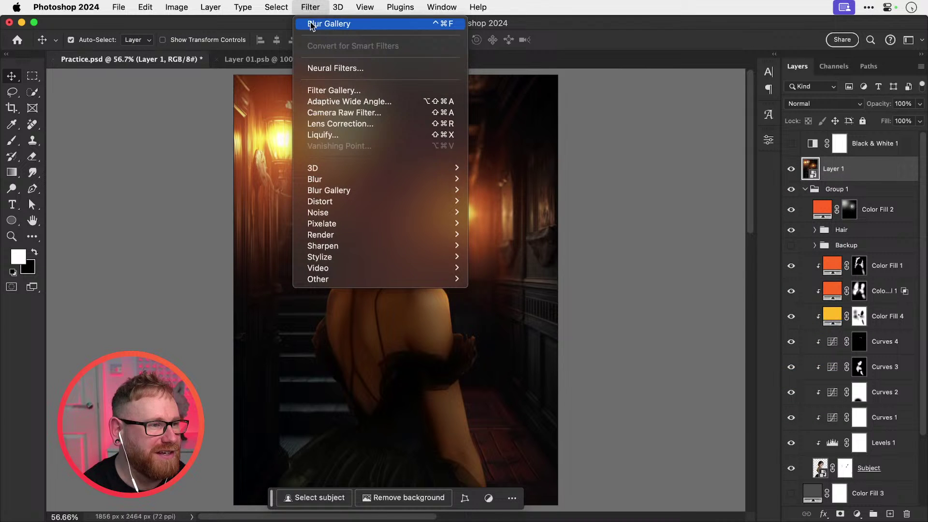
pyautogui.click(347, 115)
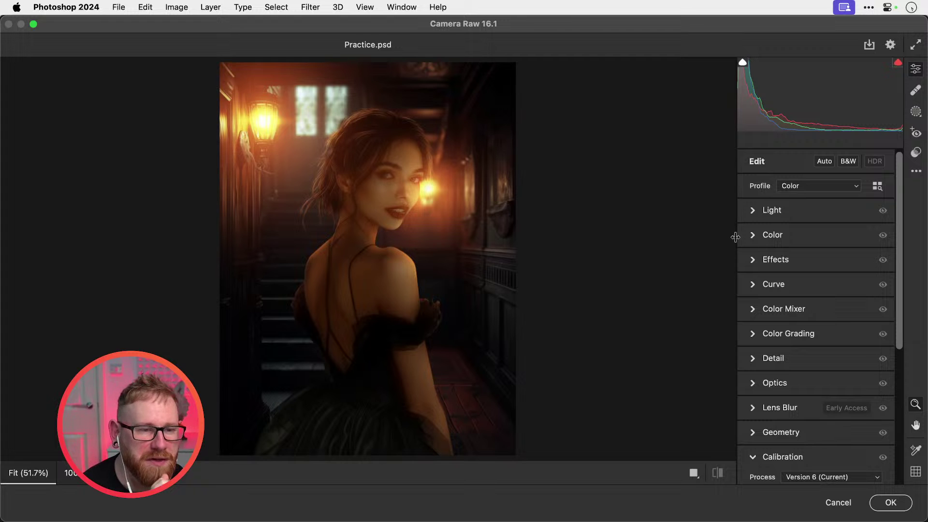
pyautogui.click(755, 262)
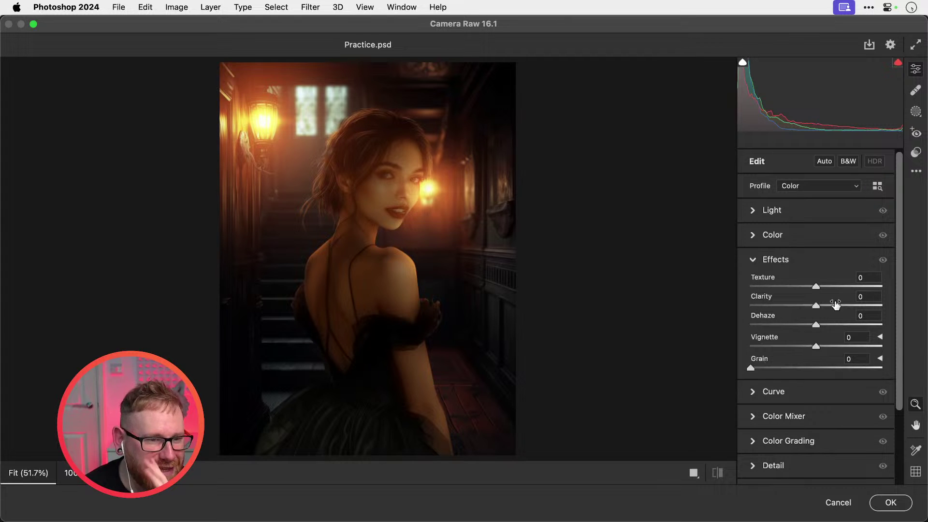
pyautogui.moveTo(820, 288)
pyautogui.mouseDown()
pyautogui.moveTo(832, 289)
pyautogui.moveTo(830, 310)
pyautogui.moveTo(850, 312)
pyautogui.moveTo(823, 289)
pyautogui.mouseUp()
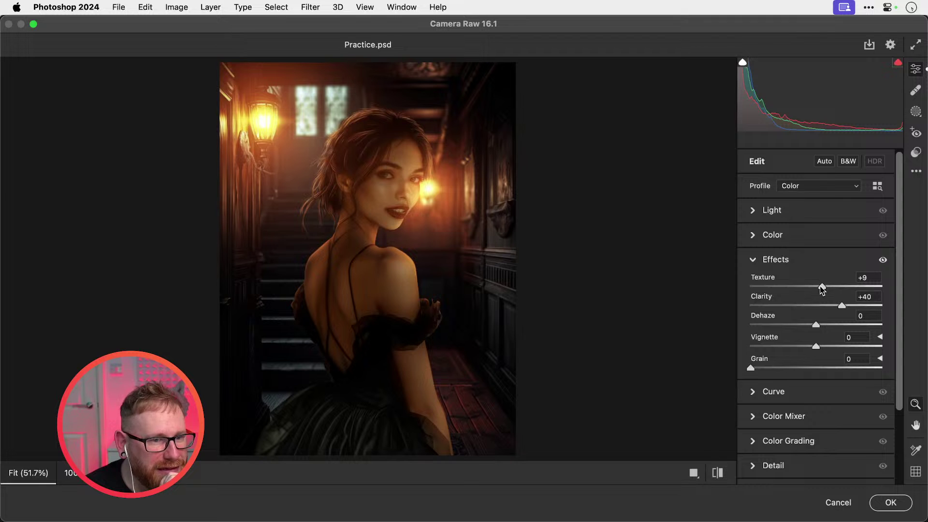
# Step: Try a vignette of -16 and undo it, try 20 grain, and test Dehaze before returning it to 0
pyautogui.moveTo(815, 349)
pyautogui.mouseDown()
pyautogui.moveTo(804, 348)
pyautogui.moveTo(827, 342)
pyautogui.moveTo(806, 341)
pyautogui.mouseUp()
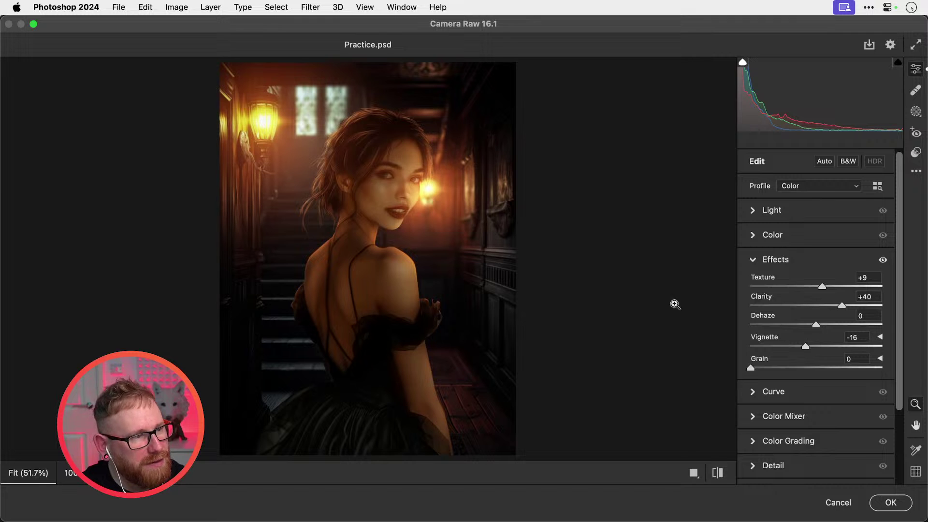
pyautogui.press('super+z')
pyautogui.moveTo(755, 368); pyautogui.dragTo(777, 367)
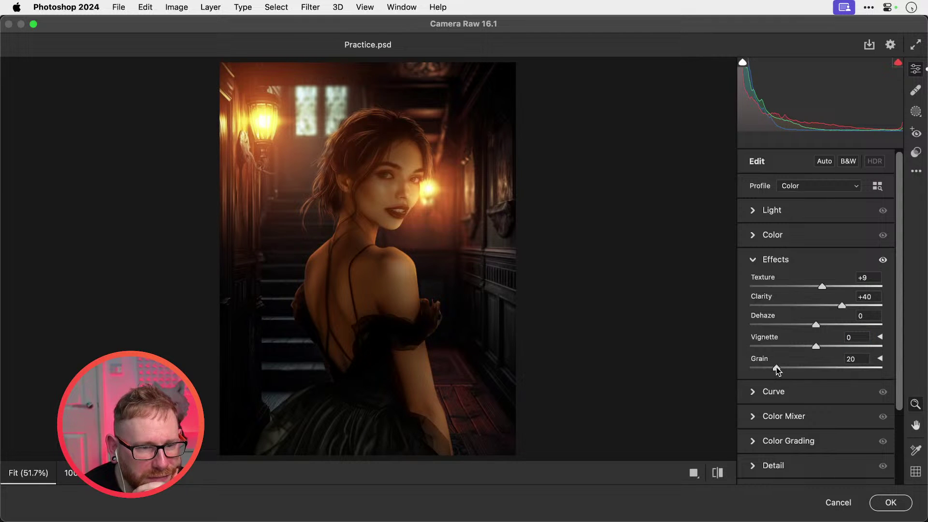
pyautogui.moveTo(817, 326)
pyautogui.mouseDown()
pyautogui.moveTo(861, 323)
pyautogui.moveTo(787, 323)
pyautogui.moveTo(817, 324)
pyautogui.mouseUp()
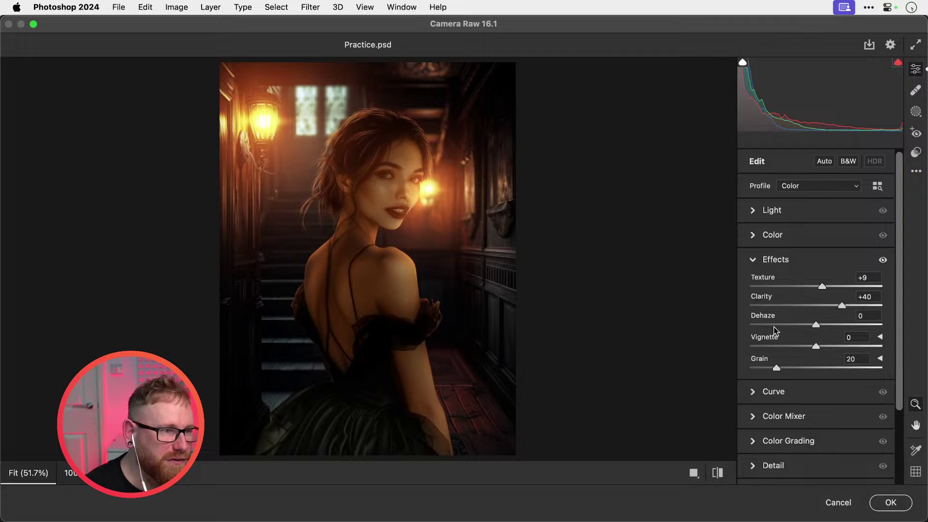
# Step: Inspect the grain on her face and back at close range and set Grain to 15
pyautogui.click(382, 180)
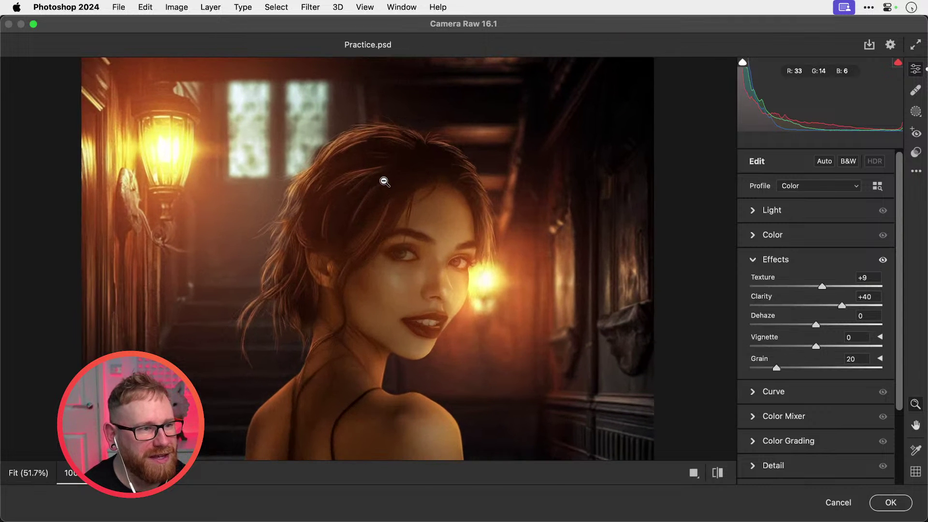
pyautogui.click(397, 310)
pyautogui.click(394, 307)
pyautogui.moveTo(860, 360); pyautogui.dragTo(796, 352)
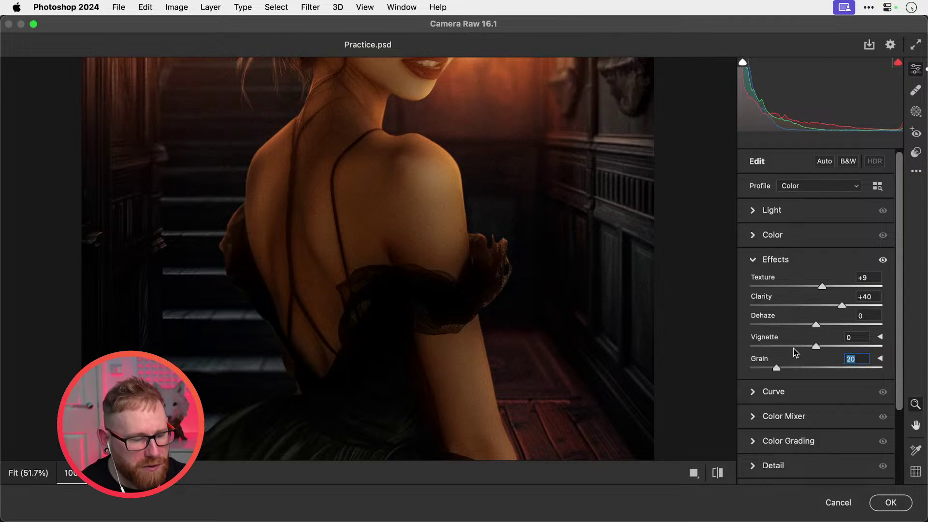
pyautogui.write('15')
pyautogui.press('space')
pyautogui.moveTo(418, 223); pyautogui.dragTo(425, 311)
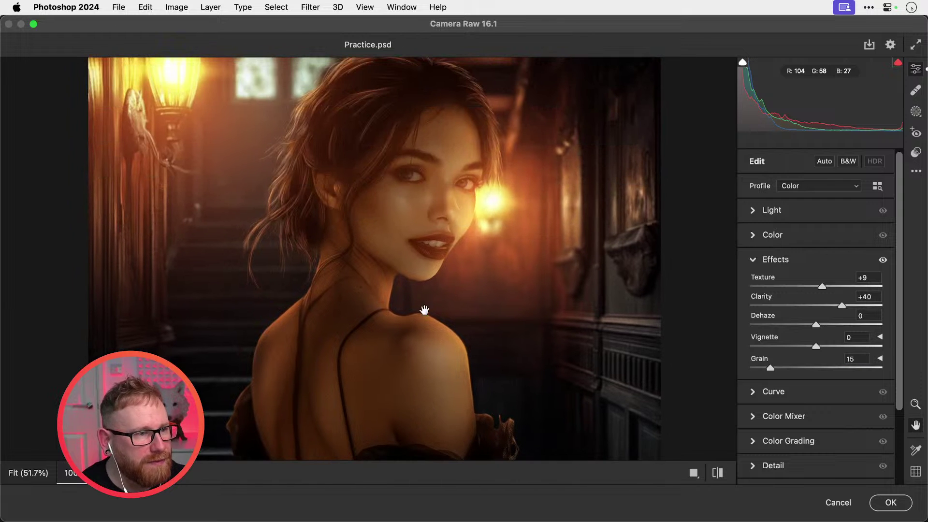
# Step: Compare the Camera Raw effects against the default settings around her face and shoulders
pyautogui.click(720, 475)
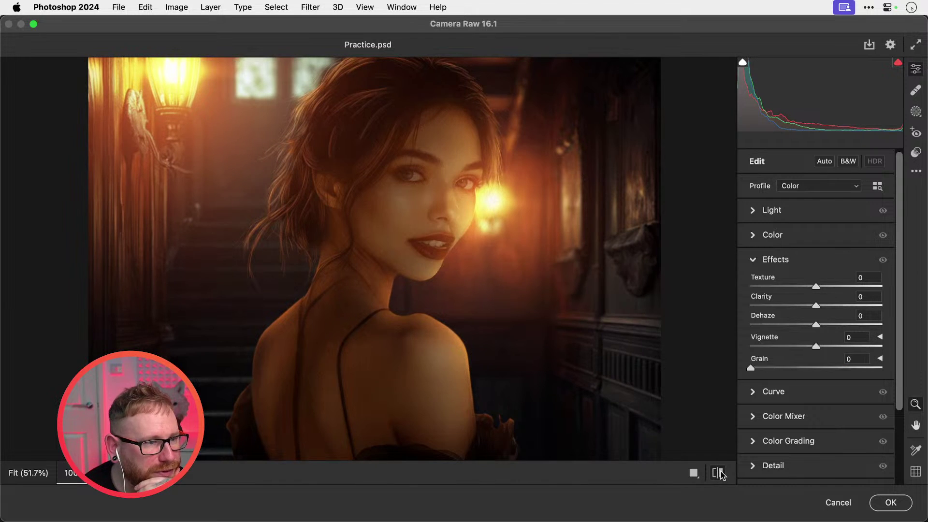
pyautogui.click(721, 472)
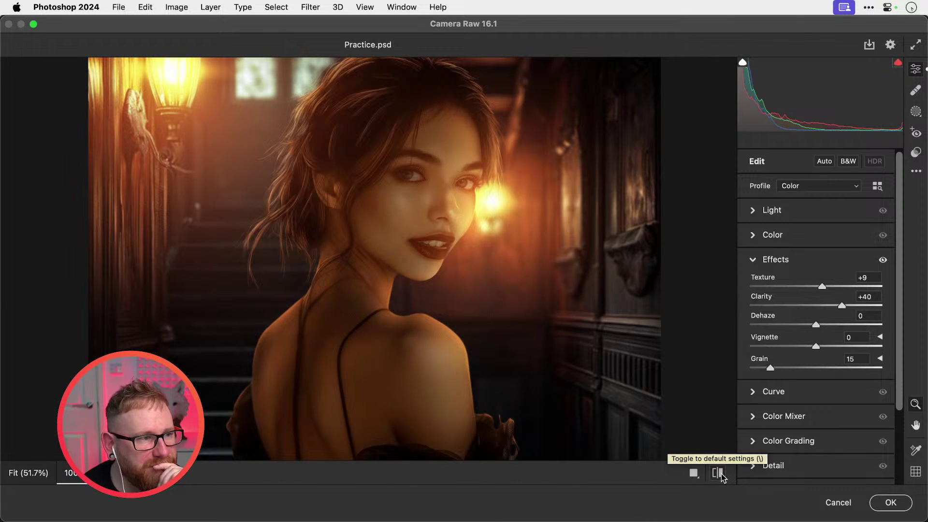
pyautogui.click(721, 474)
pyautogui.click(720, 473)
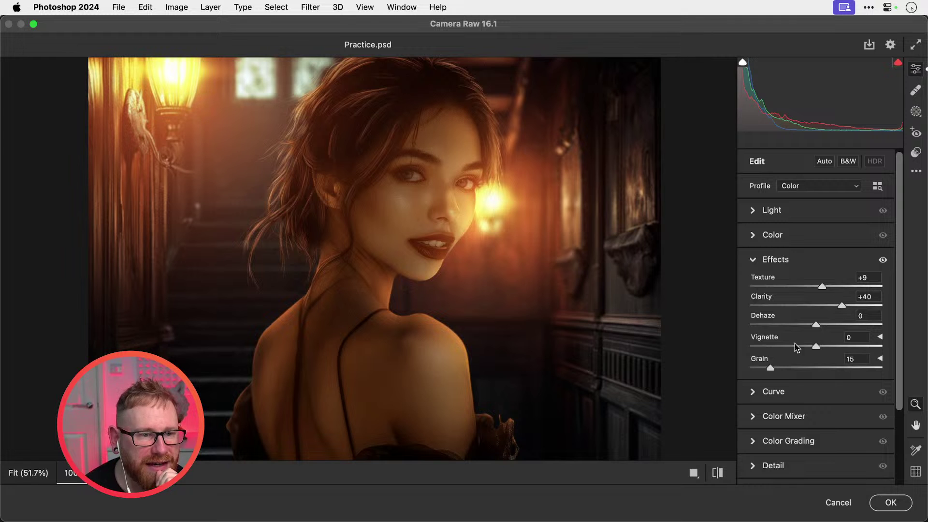
pyautogui.click(720, 475)
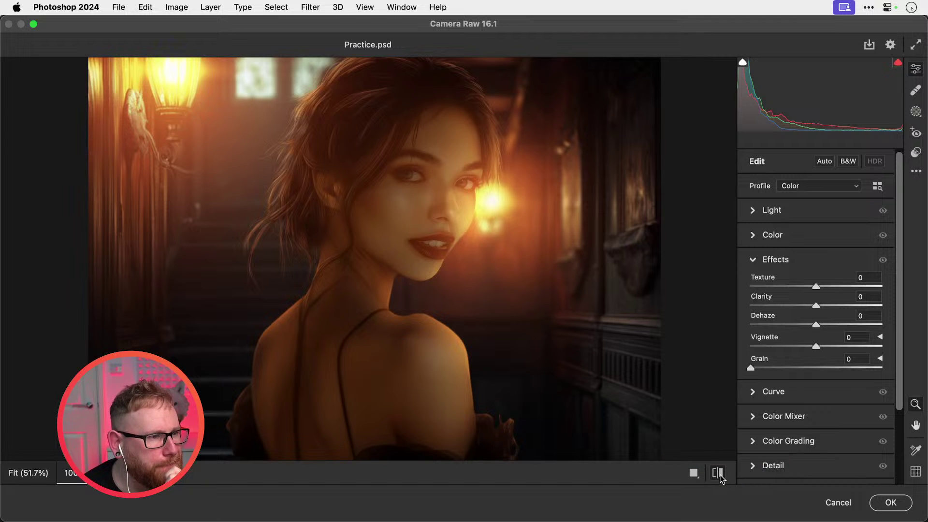
pyautogui.click(720, 475)
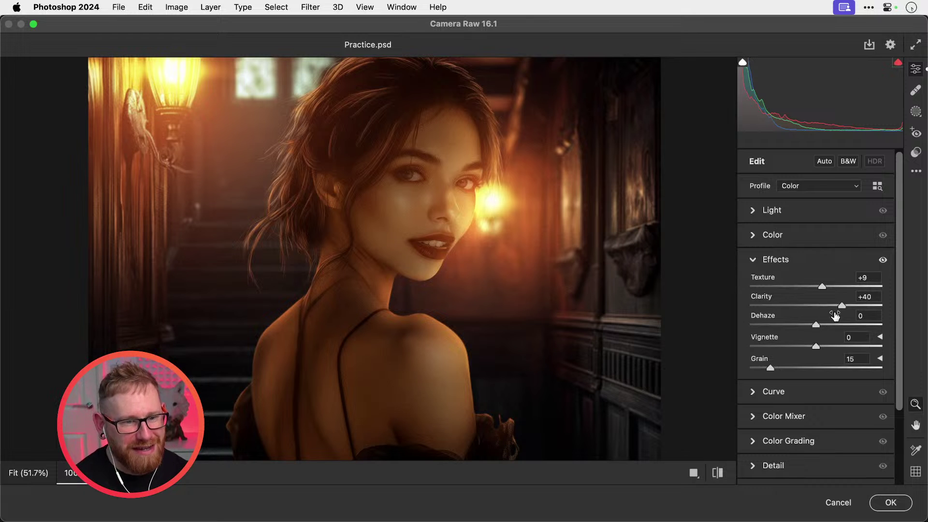
# Step: Try Clarity at +100, check it at different magnifications, and undo the change
pyautogui.moveTo(857, 307); pyautogui.dragTo(884, 302)
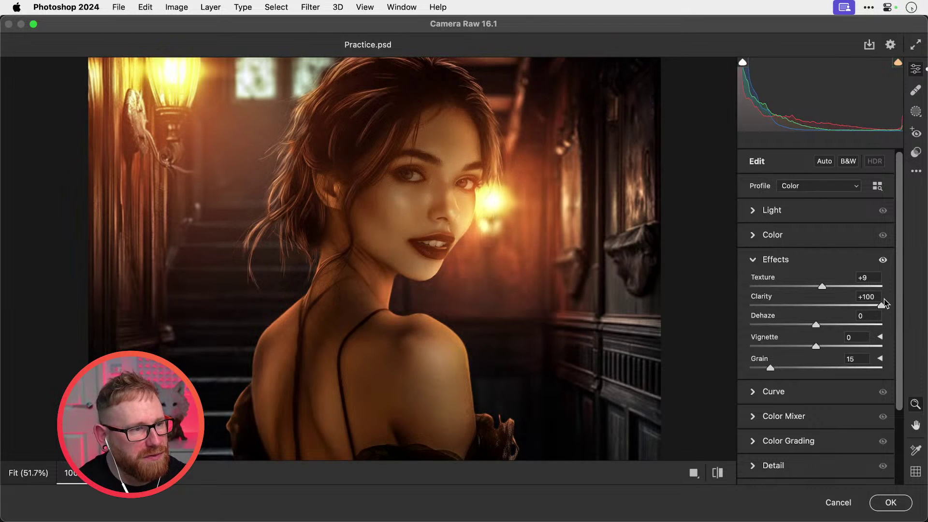
pyautogui.press('super+minus')
pyautogui.press('super+minus')
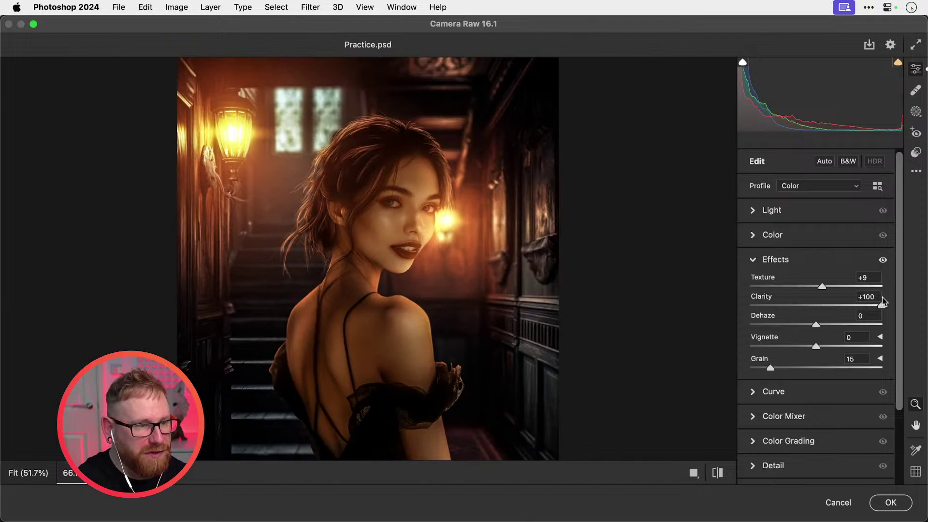
pyautogui.press('super+equal')
pyautogui.press('super+equal')
pyautogui.press('super+z')
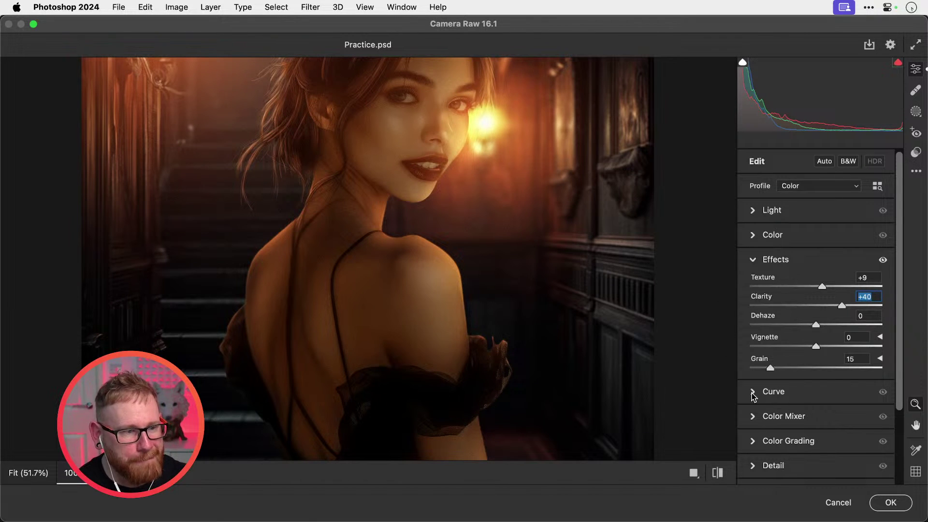
# Step: Try a Reds hue of -23 in the Color Mixer and reset it to 0
pyautogui.press('super+0')
pyautogui.click(754, 416)
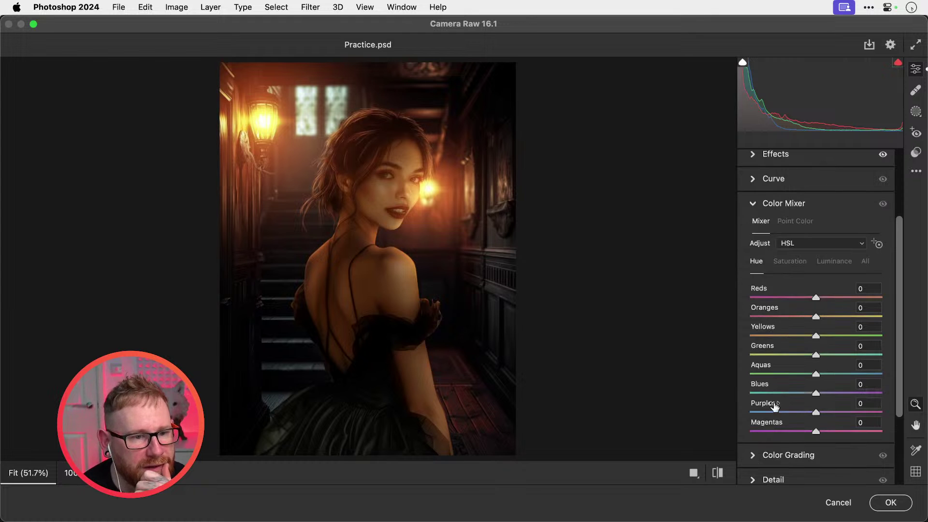
pyautogui.moveTo(816, 318); pyautogui.dragTo(798, 297)
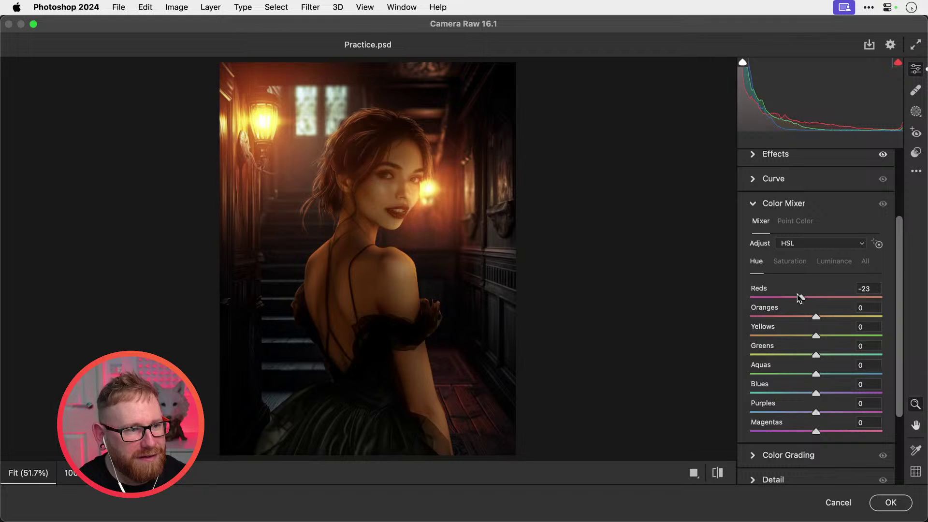
pyautogui.doubleClick(771, 293)
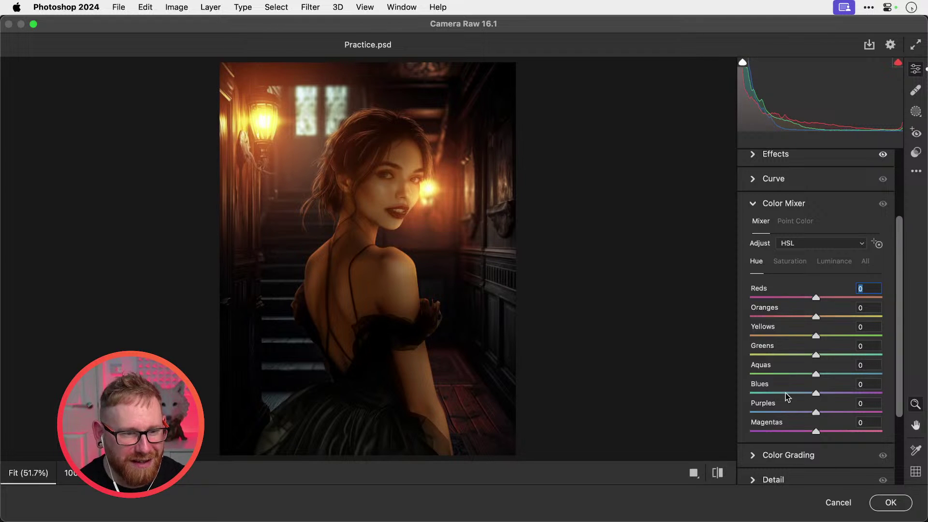
pyautogui.click(756, 204)
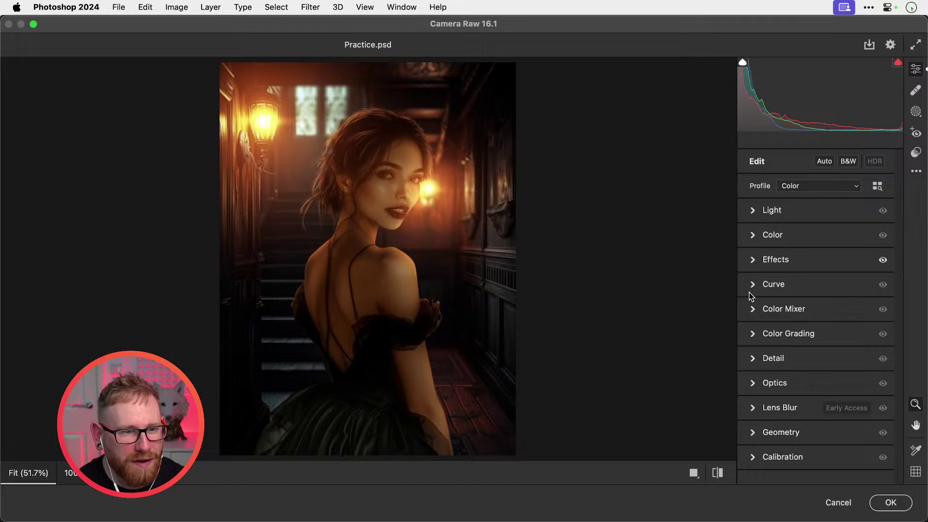
# Step: Set the Detail sharpening to 40 while judging it on a close view of the woman's face and hair
pyautogui.click(753, 362)
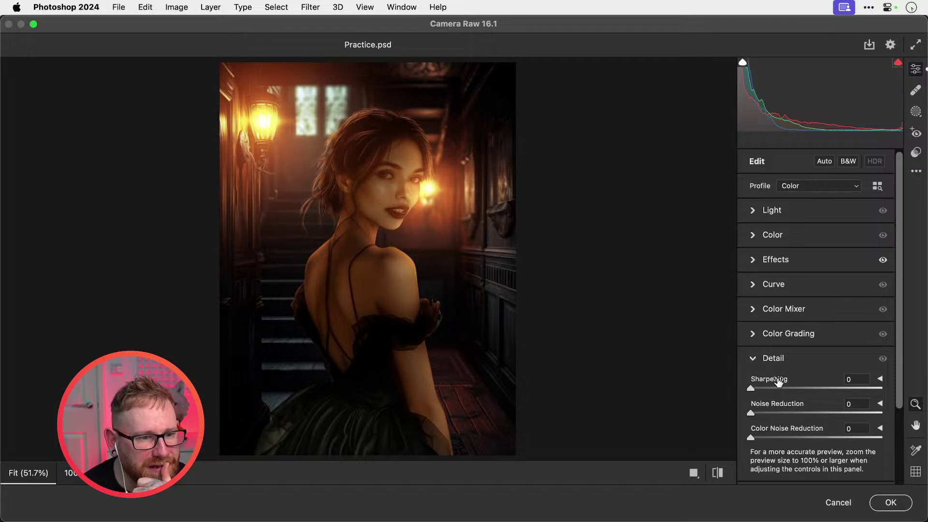
pyautogui.moveTo(750, 388); pyautogui.dragTo(888, 389)
pyautogui.click(384, 190)
pyautogui.moveTo(790, 390)
pyautogui.mouseDown()
pyautogui.moveTo(781, 388)
pyautogui.moveTo(806, 387)
pyautogui.moveTo(728, 383)
pyautogui.moveTo(841, 387)
pyautogui.moveTo(785, 386)
pyautogui.mouseUp()
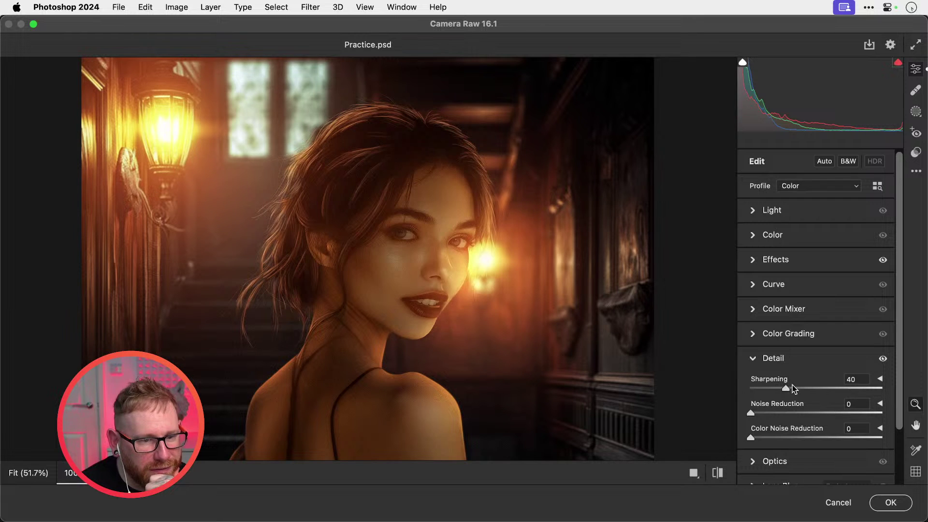
# Step: Compare the woman's face and hair with and without the Detail adjustments
pyautogui.click(883, 359)
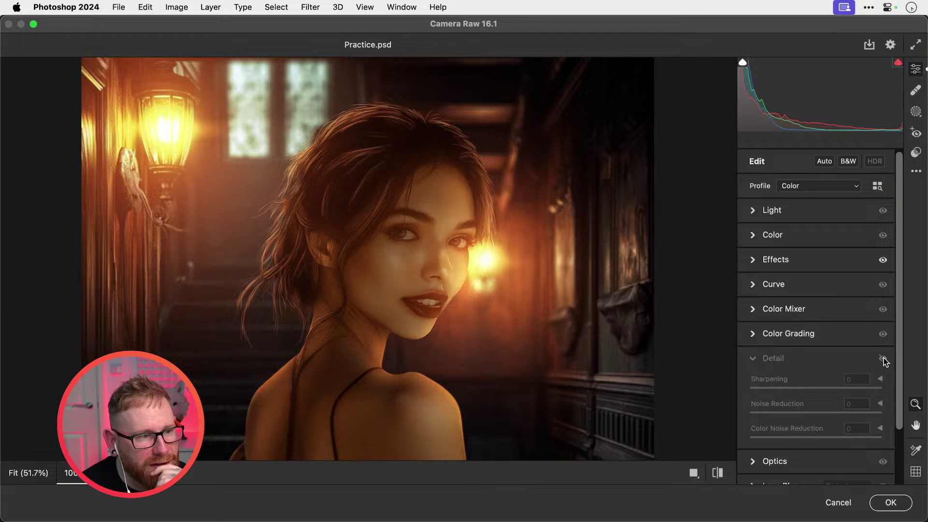
pyautogui.click(884, 359)
pyautogui.click(884, 358)
pyautogui.click(884, 359)
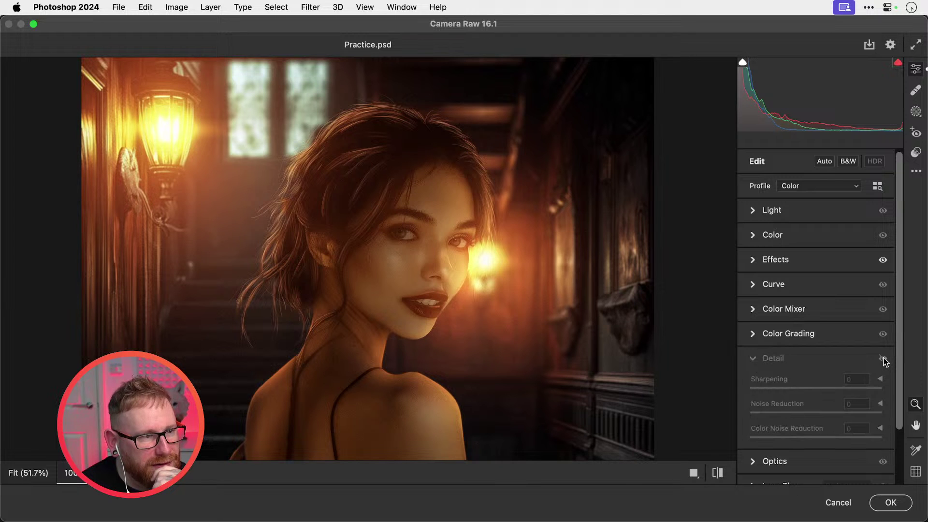
pyautogui.click(885, 358)
# Step: Try different Red Primary hue and saturation values in Calibration, including a saturation of +17, and reset both to 0
pyautogui.scroll(-3, 842, 387)
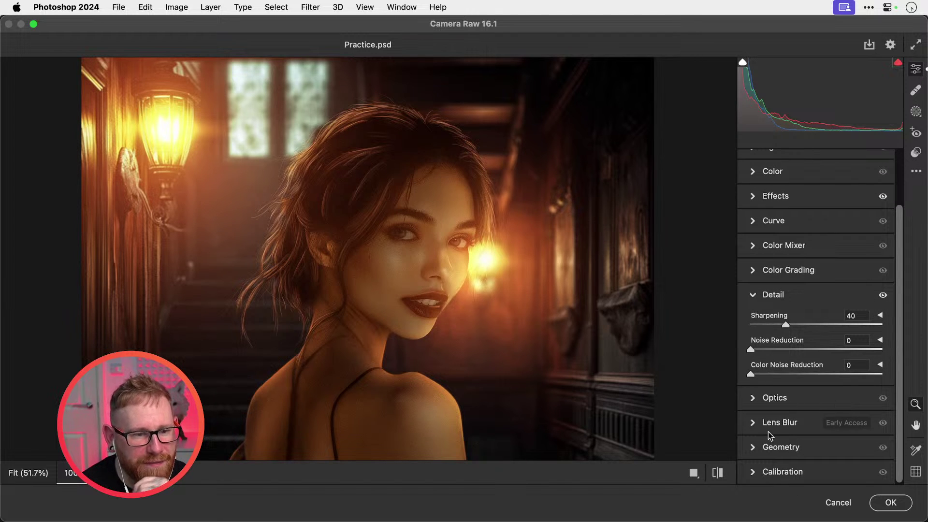
pyautogui.click(754, 472)
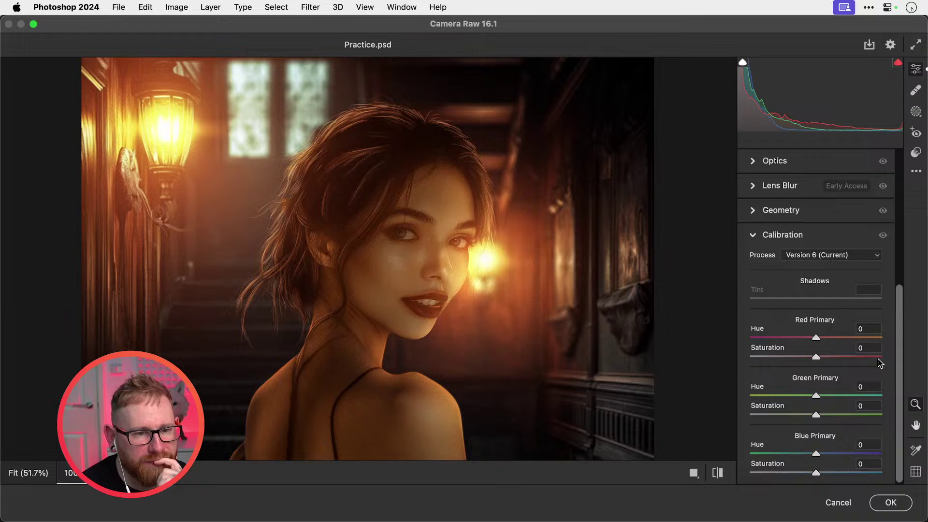
pyautogui.moveTo(819, 341); pyautogui.dragTo(837, 334)
pyautogui.doubleClick(837, 337)
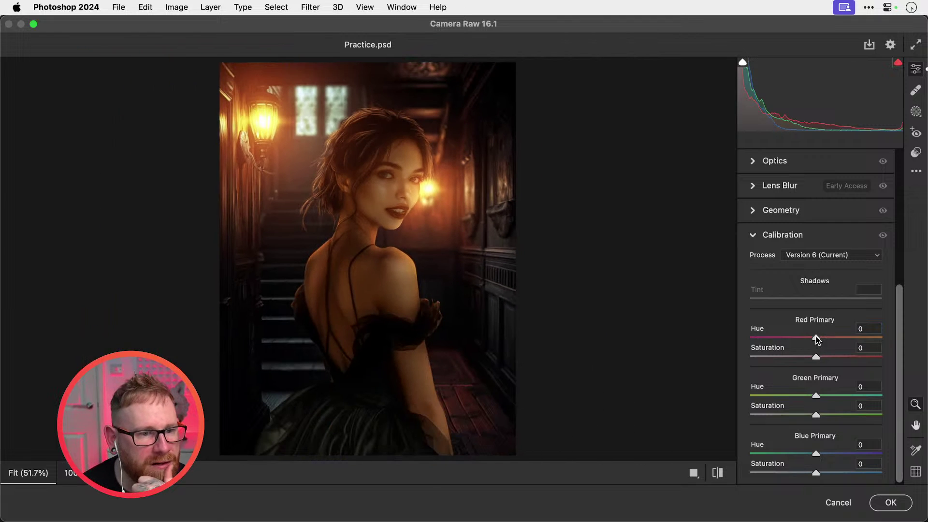
pyautogui.moveTo(816, 339); pyautogui.dragTo(828, 357)
pyautogui.press('super+z')
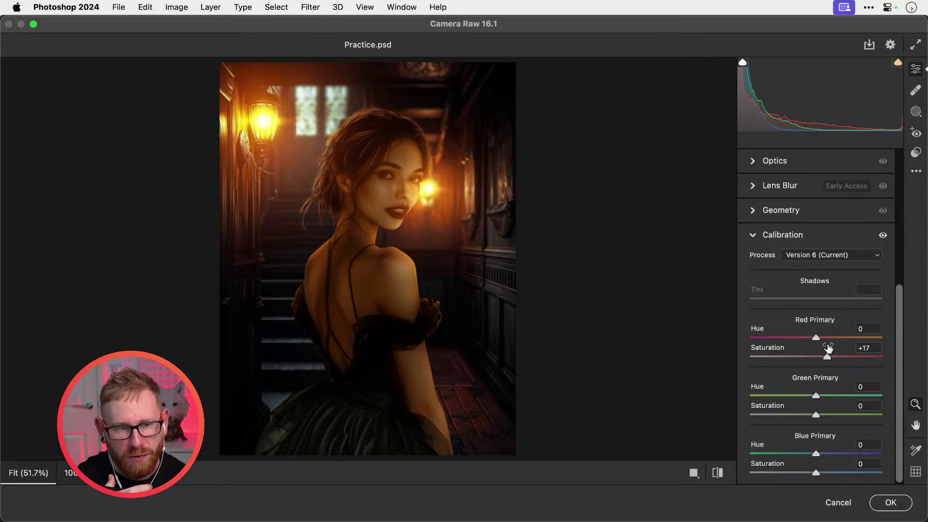
pyautogui.doubleClick(827, 348)
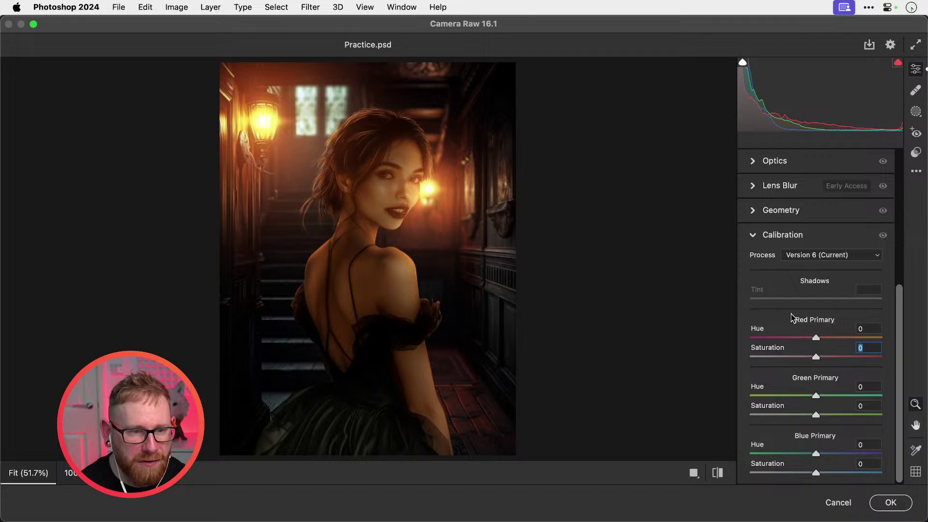
pyautogui.moveTo(816, 357); pyautogui.dragTo(842, 333)
pyautogui.doubleClick(814, 348)
pyautogui.doubleClick(841, 336)
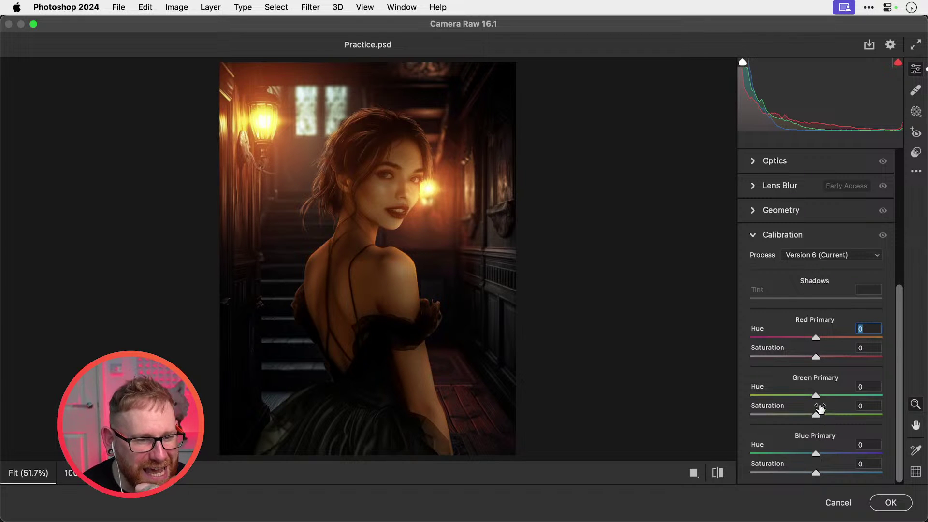
# Step: Apply the Camera Raw adjustments to Layer 1 and compare the composite with that layer hidden and shown
pyautogui.scroll(10, 894, 386)
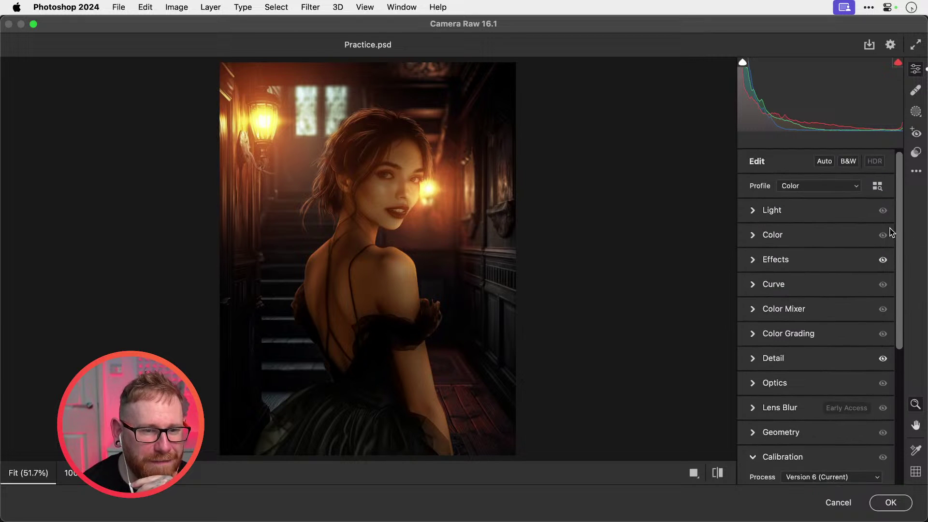
pyautogui.click(889, 504)
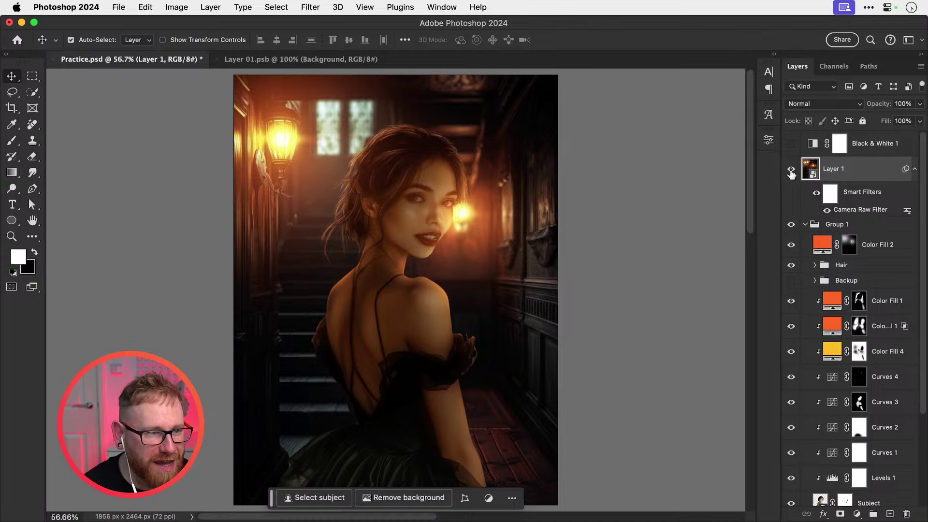
pyautogui.click(791, 170)
pyautogui.click(792, 172)
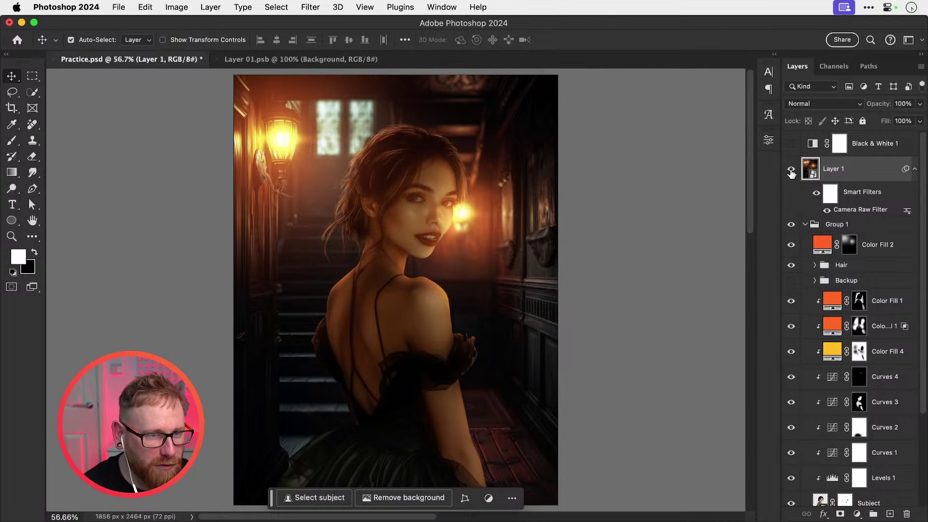
pyautogui.click(792, 171)
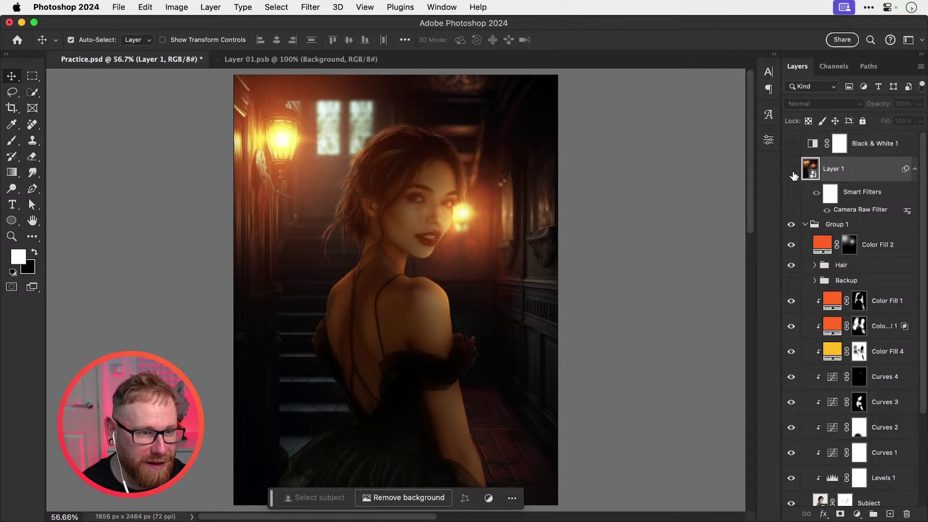
pyautogui.click(791, 169)
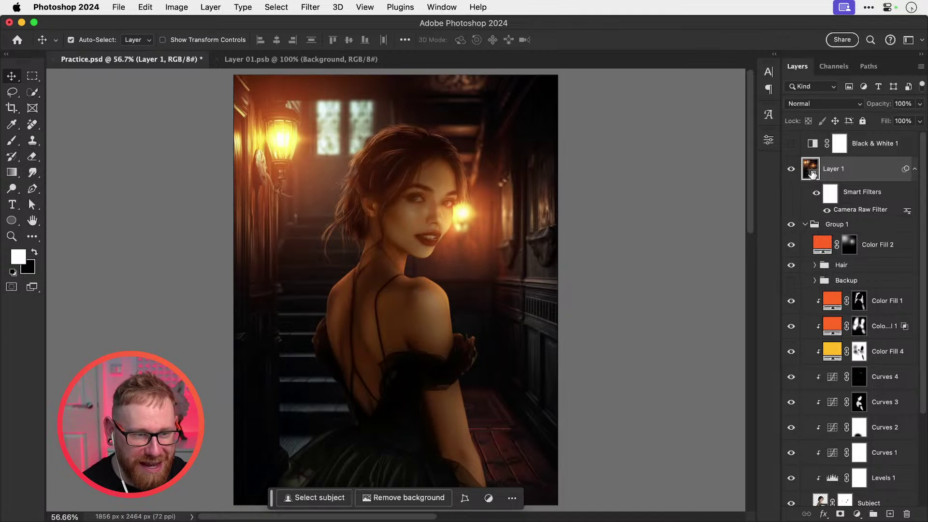
# Step: Open Layer 1's smart object contents, edit the name of the layer inside, and close the document
pyautogui.doubleClick(811, 169)
pyautogui.doubleClick(835, 149)
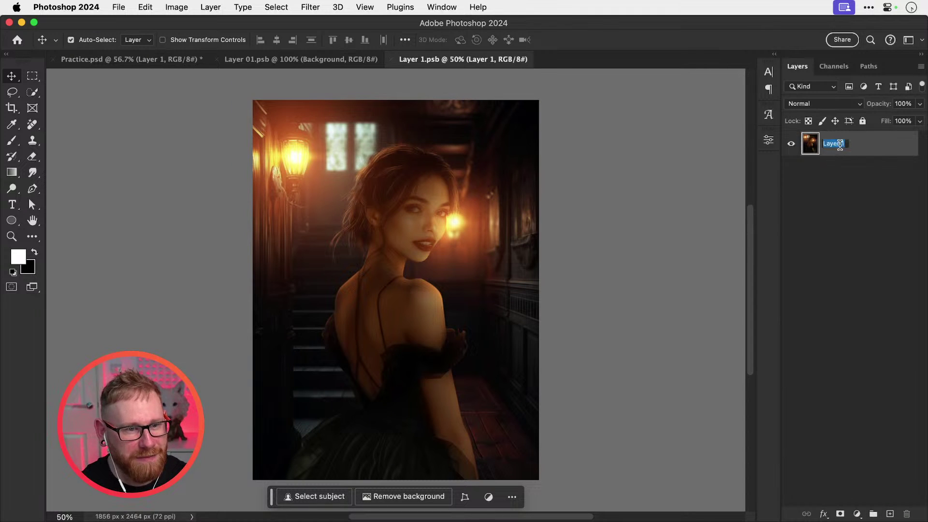
pyautogui.write('1')
pyautogui.press('Return')
pyautogui.press('super+s')
pyautogui.press('super+w')
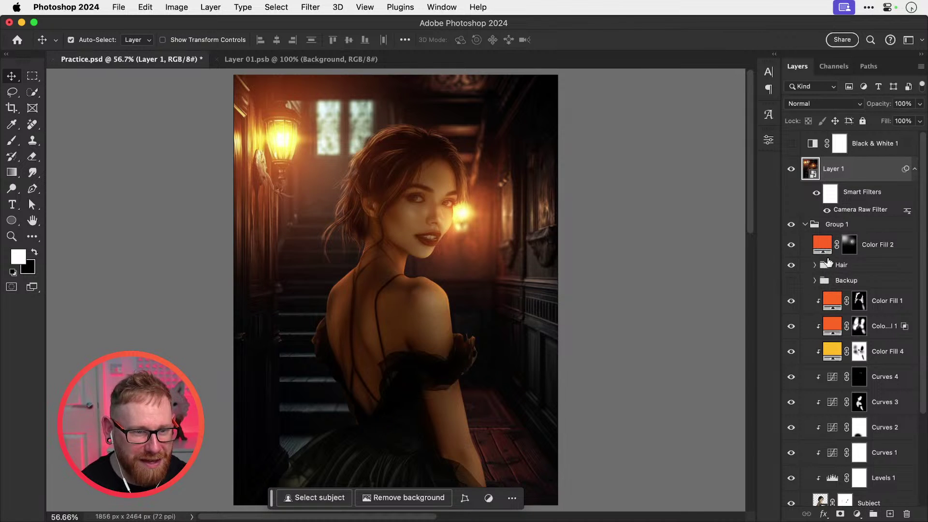
# Step: Rename the Layer 1 smart object as Camera Raw Filter and compare the composite with it hidden and shown
pyautogui.doubleClick(833, 169)
pyautogui.write('C')
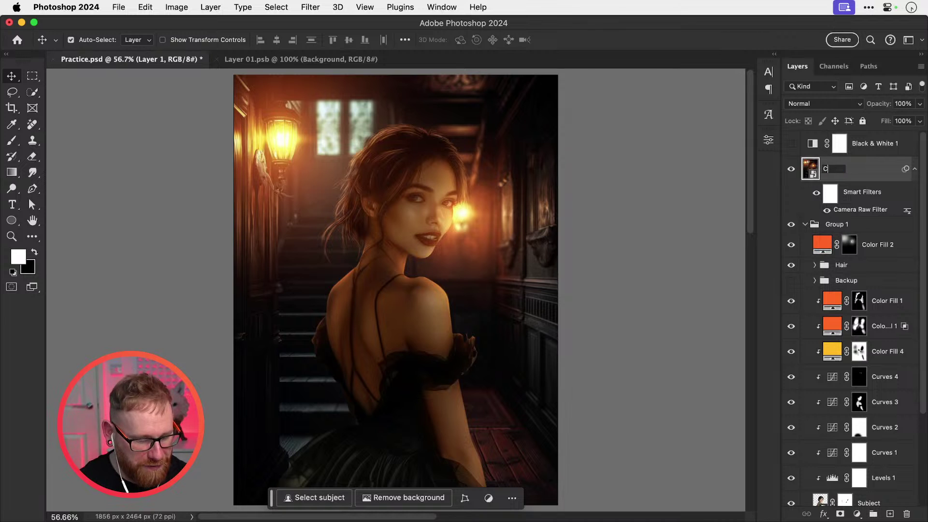
pyautogui.write('amera Raw ')
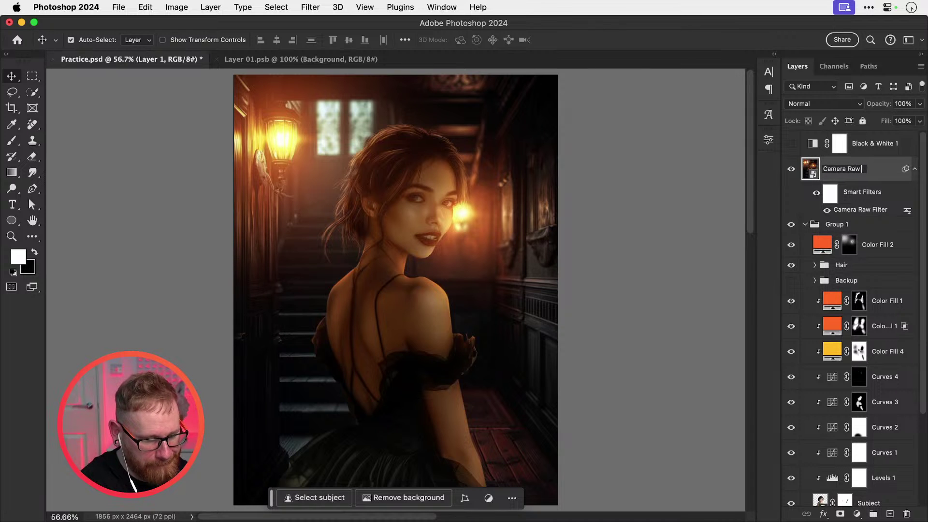
pyautogui.write('Filter')
pyautogui.press('Return')
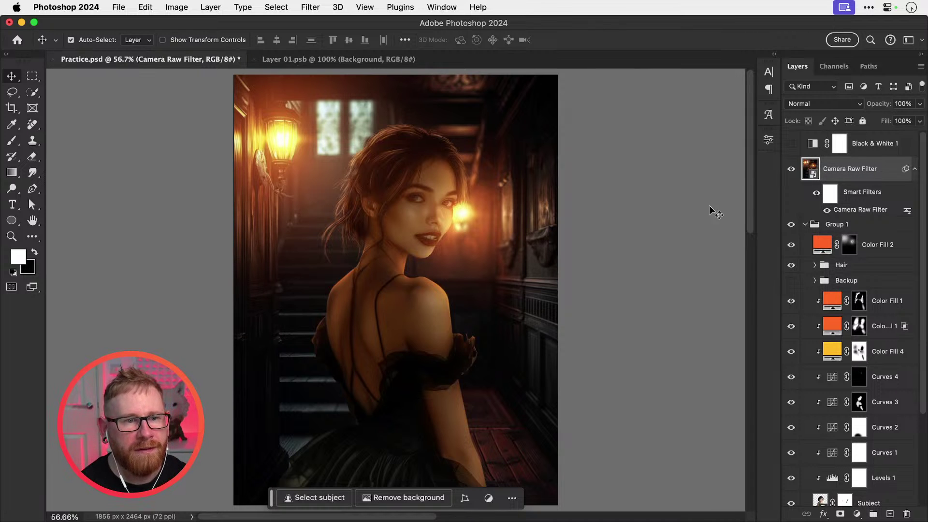
pyautogui.click(791, 171)
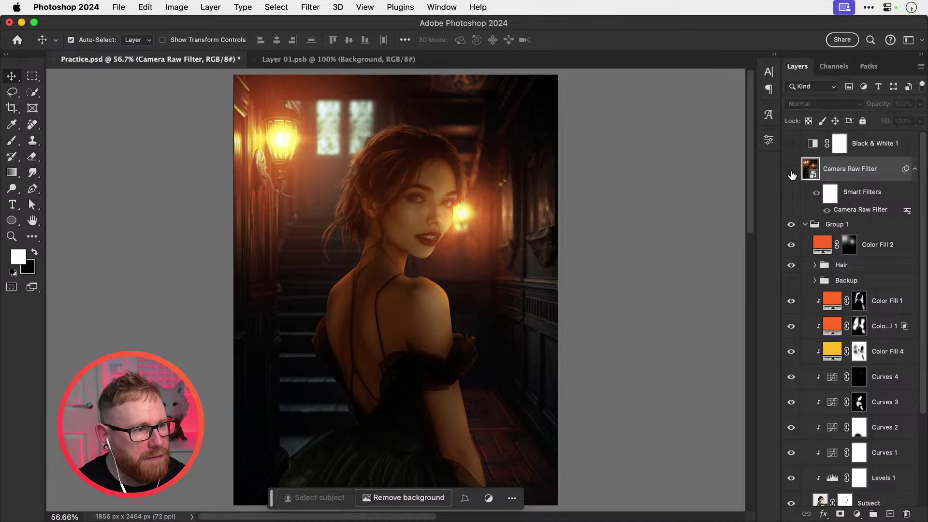
pyautogui.click(791, 171)
# Step: Save Practice.psd and close the open Layer 01.psb background document
pyautogui.press('super+s')
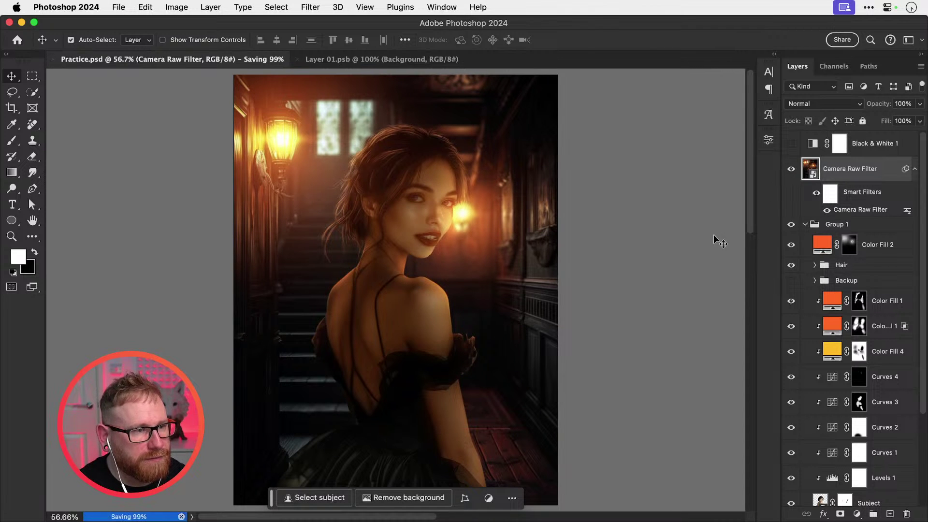
pyautogui.click(391, 62)
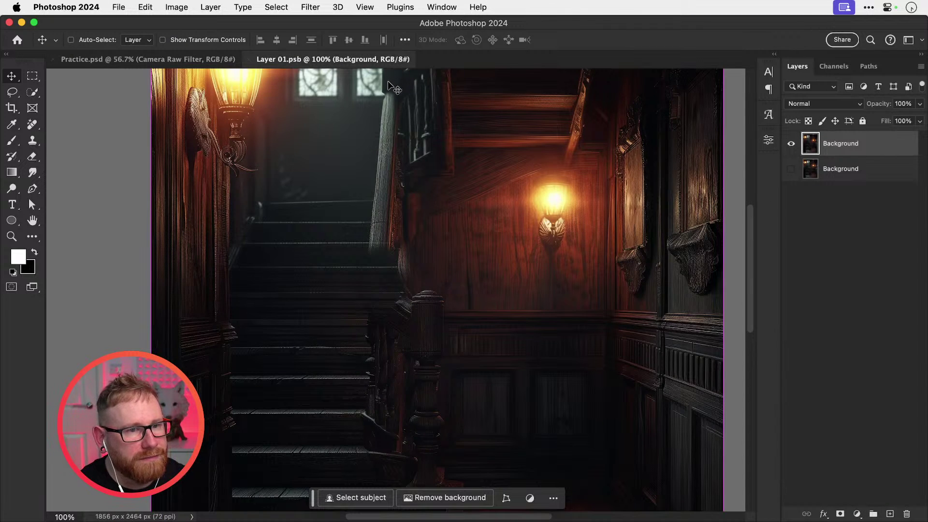
pyautogui.press('super+w')
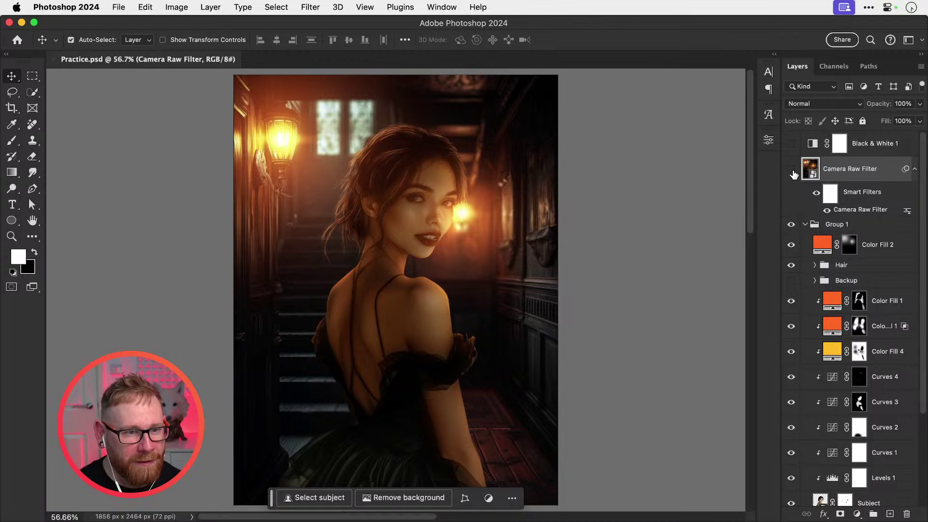
# Step: Hide the Camera Raw Filter layer and compare the woman's hair at 200% with the Hair group hidden and shown
pyautogui.click(792, 169)
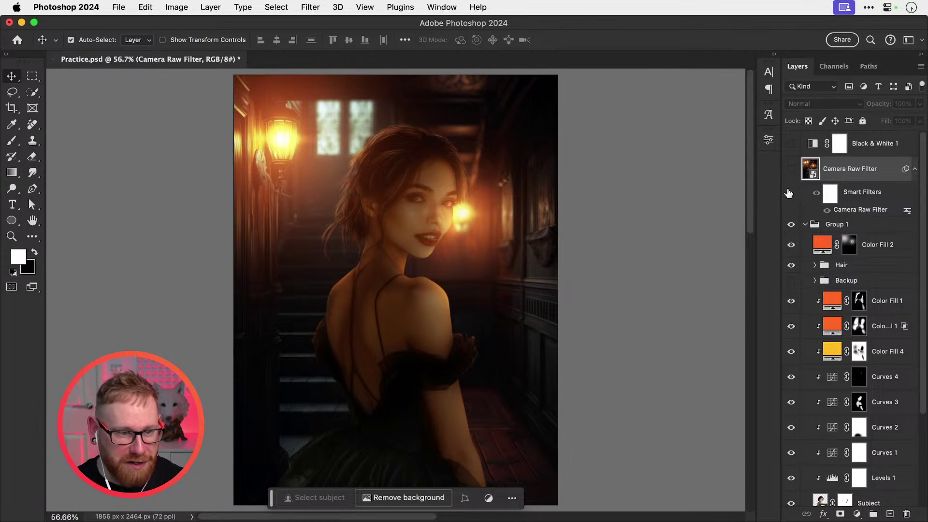
pyautogui.click(791, 265)
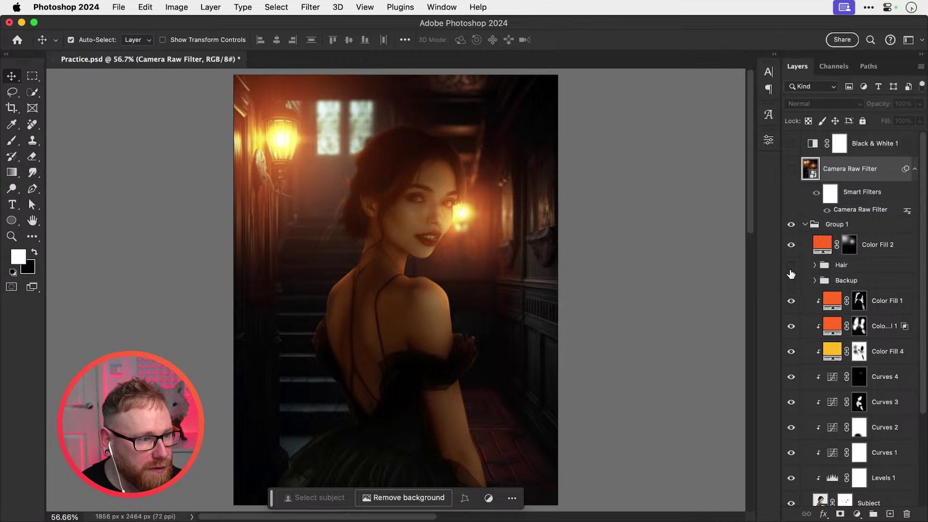
pyautogui.press('super+plus')
pyautogui.press('super+plus')
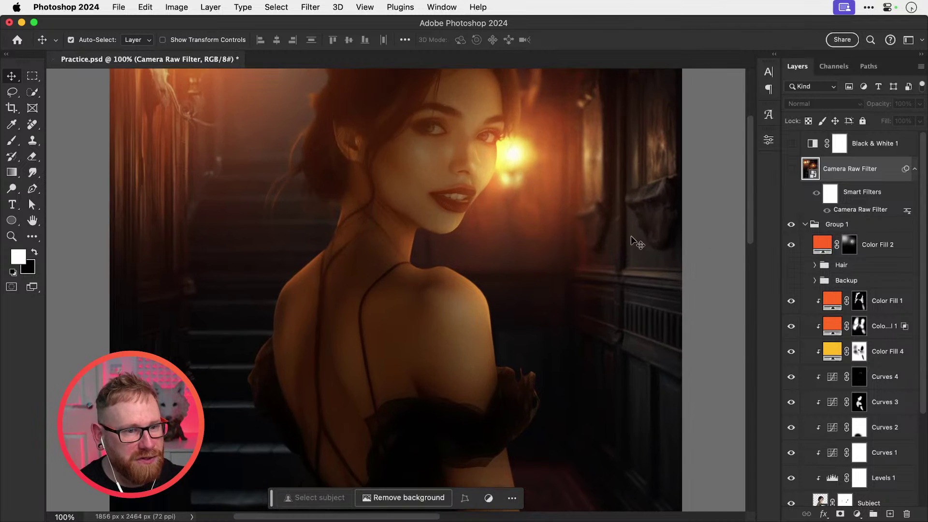
pyautogui.moveTo(494, 233); pyautogui.dragTo(535, 381)
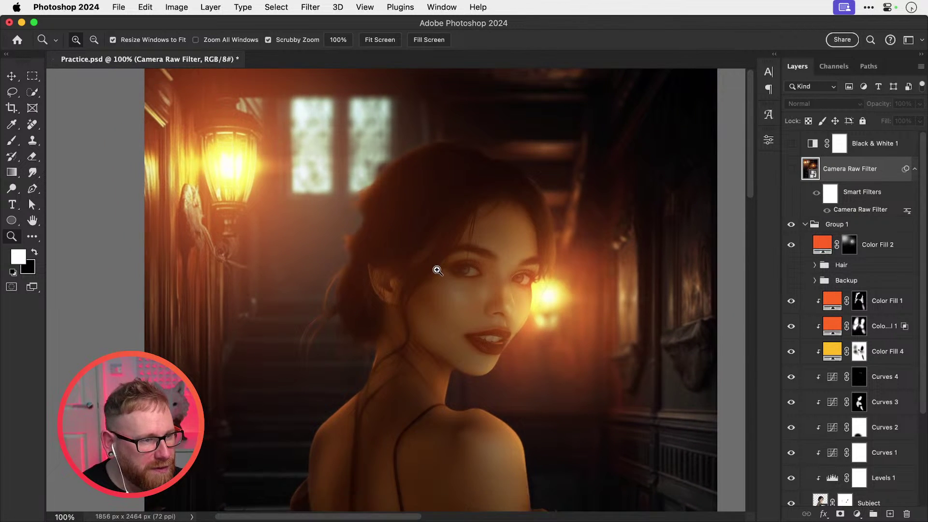
pyautogui.keyDown('super'); pyautogui.click(437, 271); pyautogui.keyUp('super')
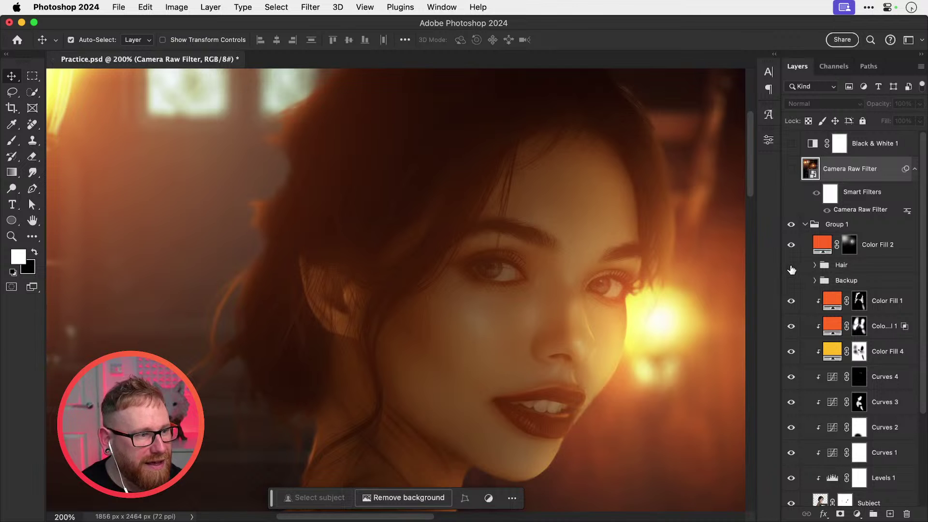
pyautogui.moveTo(682, 279); pyautogui.dragTo(668, 320)
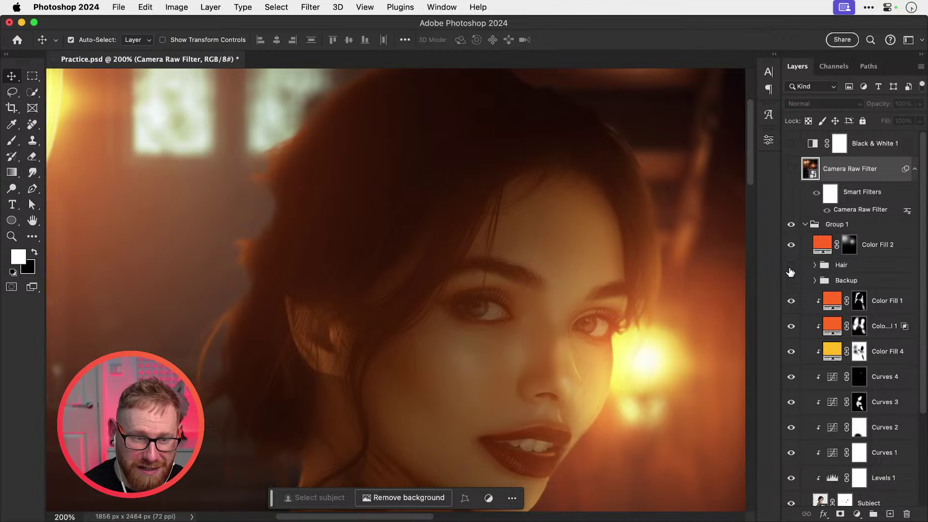
pyautogui.click(792, 267)
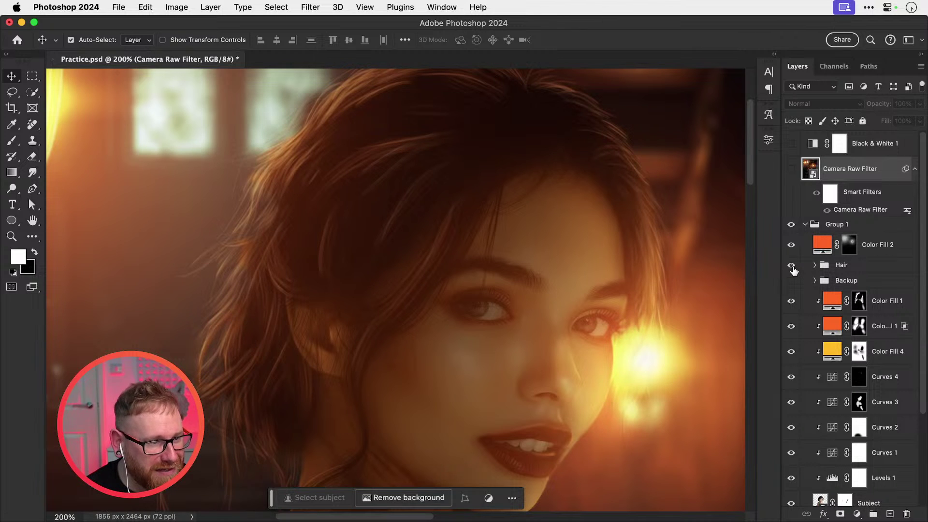
# Step: Review the Smudge tool options and compare the woman's hair at 100% with the Hair group hidden and shown
pyautogui.click(792, 266)
pyautogui.click(792, 266)
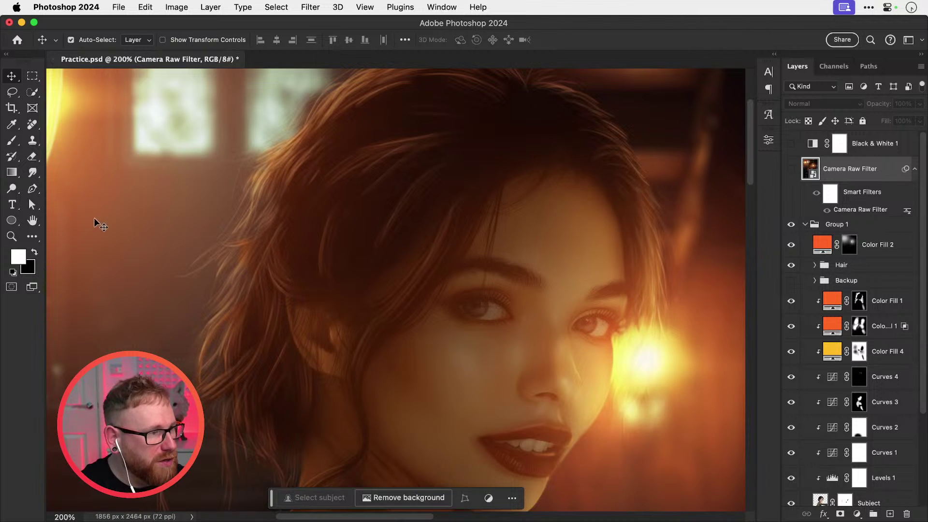
pyautogui.click(33, 173)
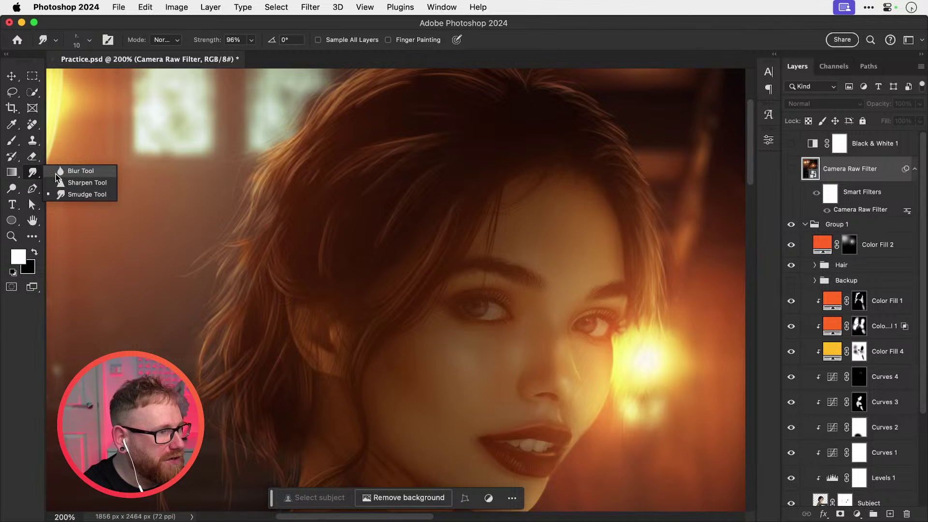
pyautogui.click(34, 174)
pyautogui.click(12, 76)
pyautogui.moveTo(310, 337); pyautogui.dragTo(344, 217)
pyautogui.press('super+minus')
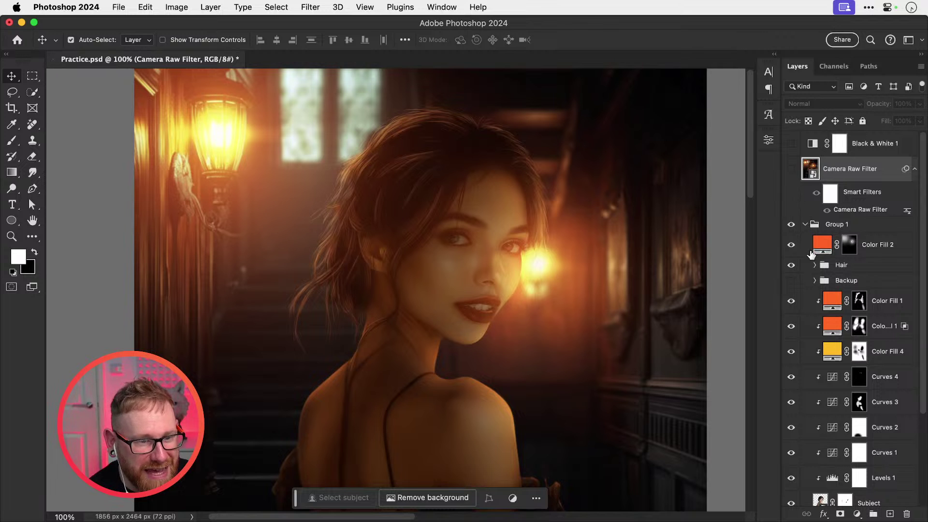
pyautogui.click(792, 265)
pyautogui.click(792, 266)
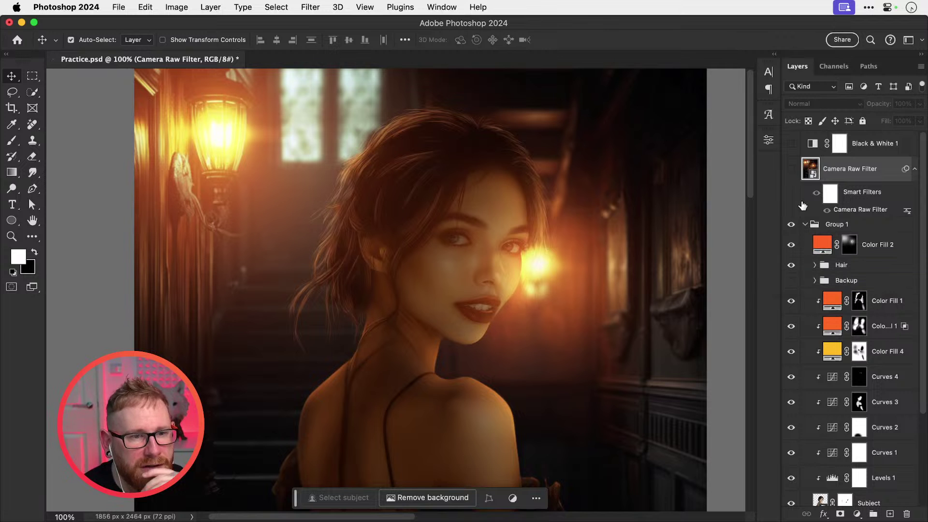
# Step: Show the Camera Raw Filter layer again, compare the composite with and without it, and save Practice.psd
pyautogui.click(790, 171)
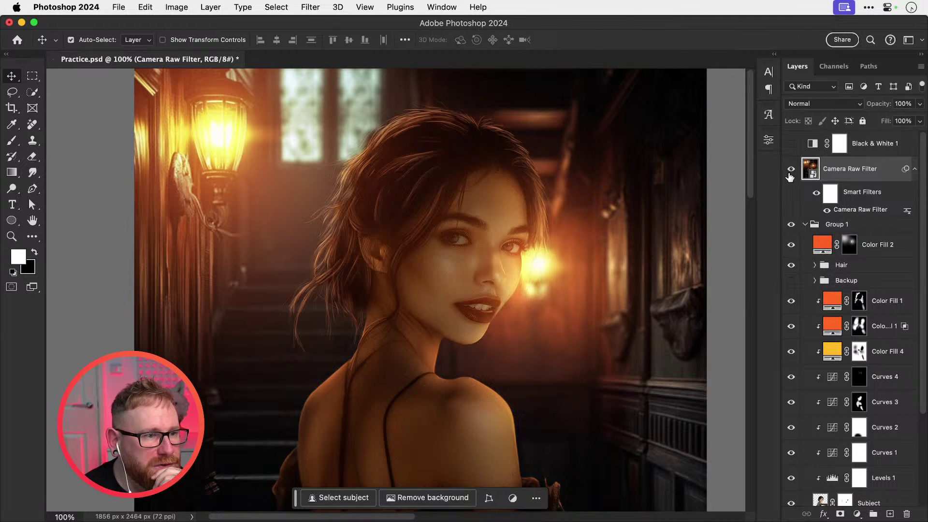
pyautogui.click(790, 174)
pyautogui.click(790, 174)
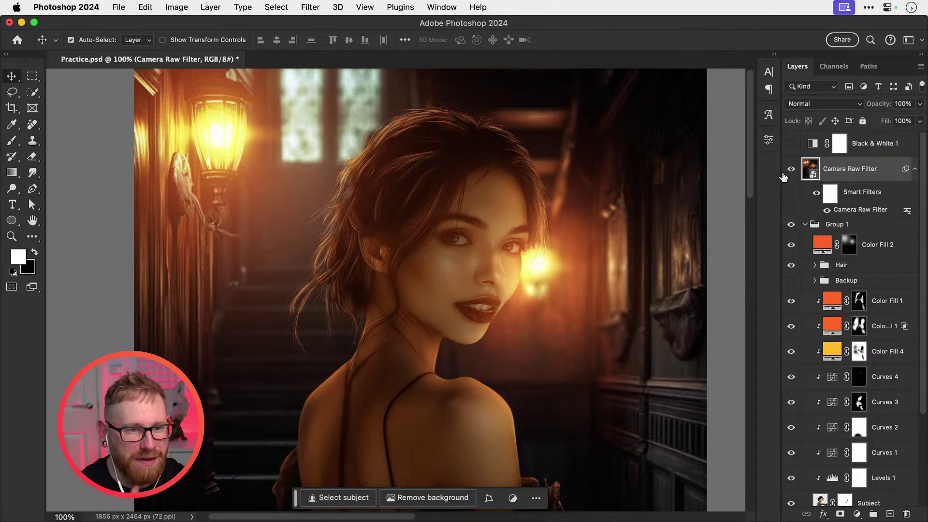
pyautogui.press('super+0')
pyautogui.press('super+s')
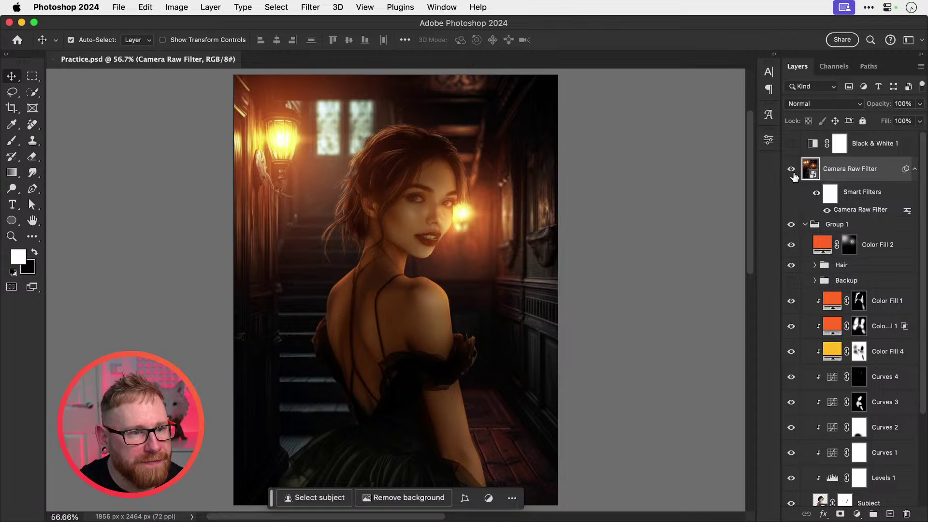
# Step: Rename Group 1 as Subject
pyautogui.doubleClick(836, 224)
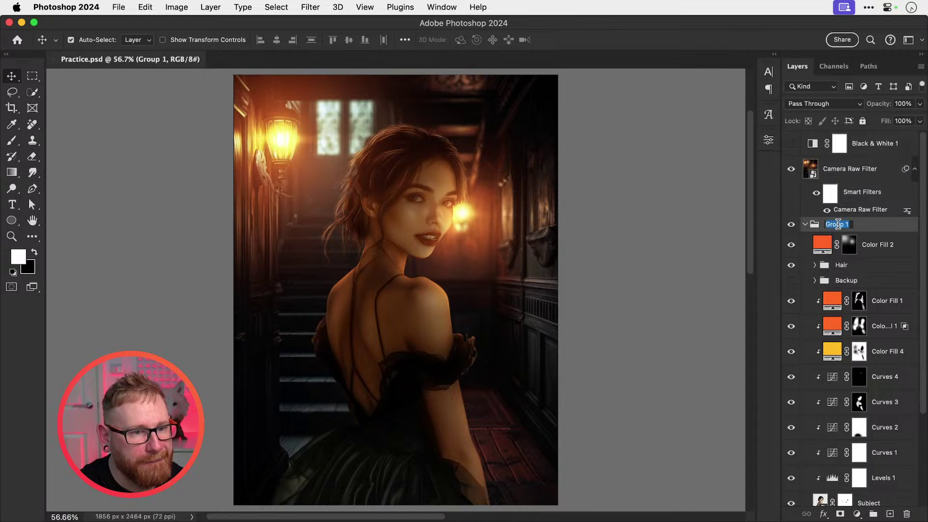
pyautogui.write('Subject')
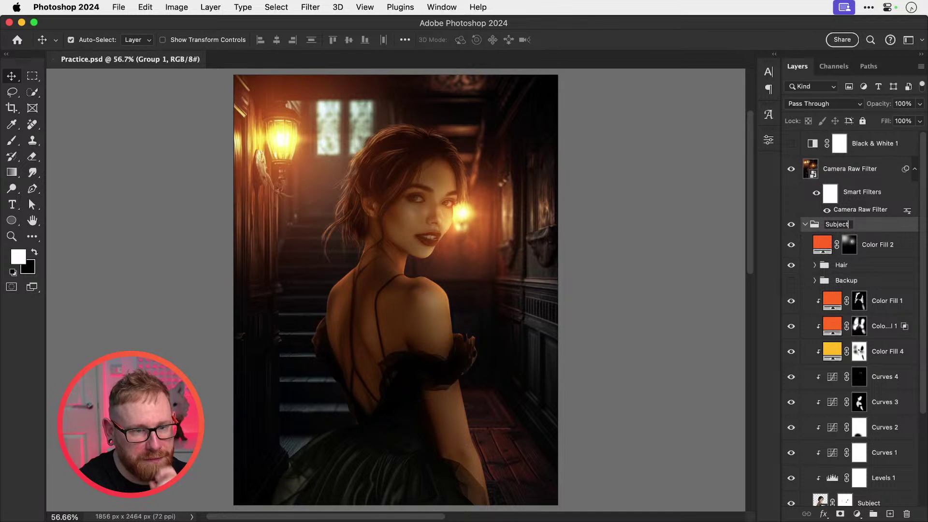
pyautogui.press('Return')
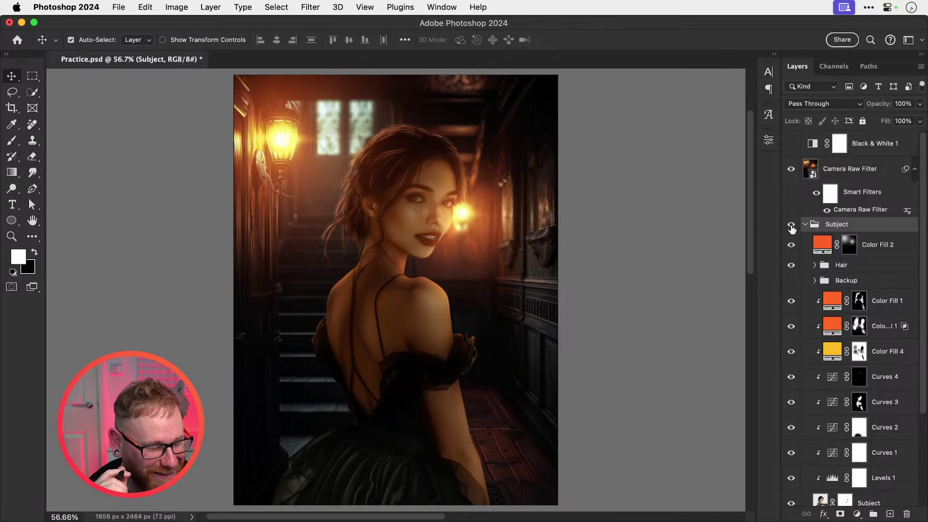
# Step: Compare the whole composite with the Camera Raw Filter layer hidden and shown, and save the document with its renamed group
pyautogui.click(792, 172)
pyautogui.click(791, 171)
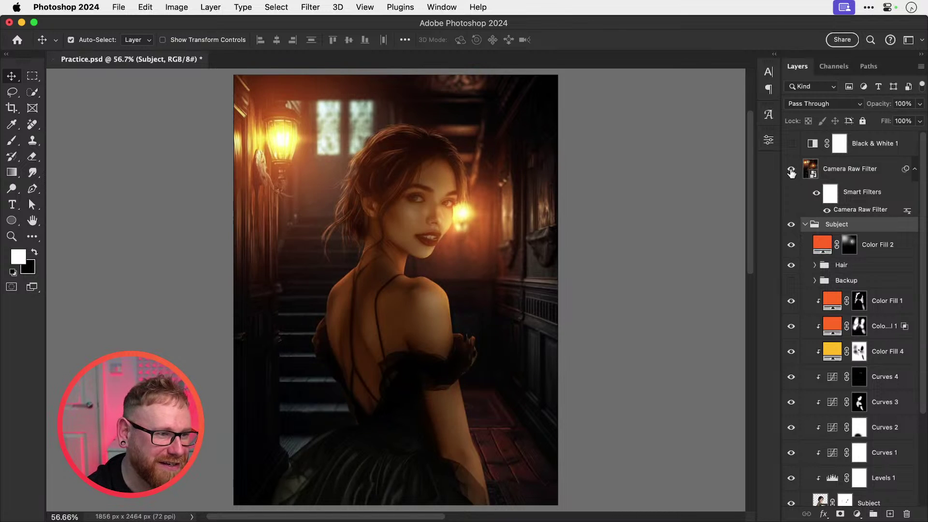
pyautogui.click(791, 172)
pyautogui.click(791, 172)
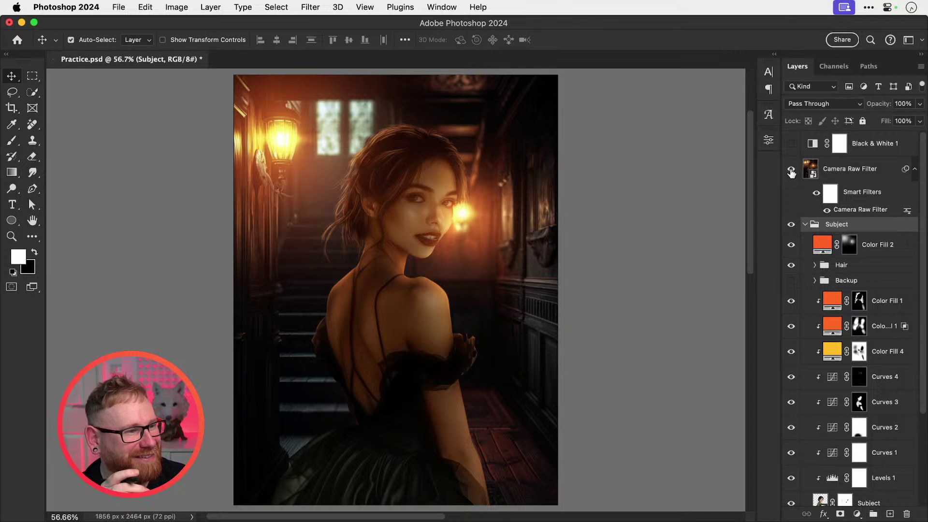
pyautogui.press('super')
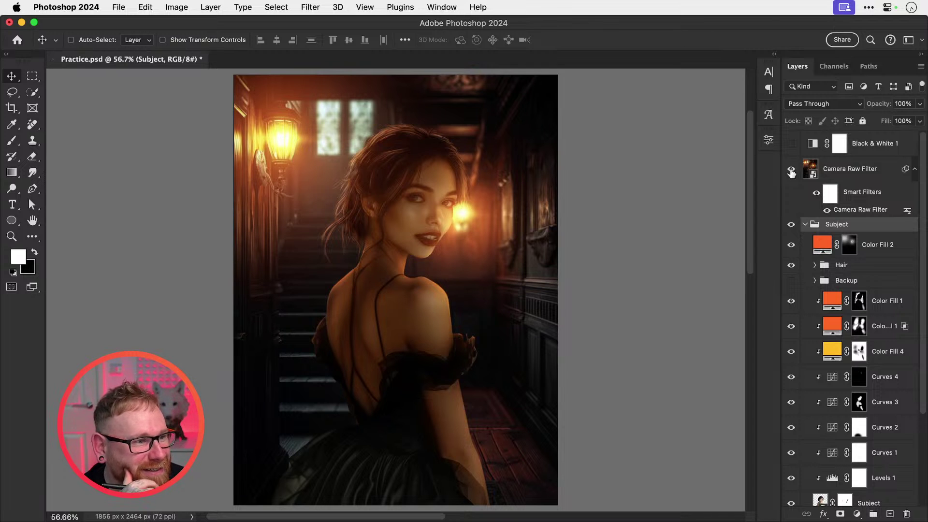
pyautogui.press('super+s')
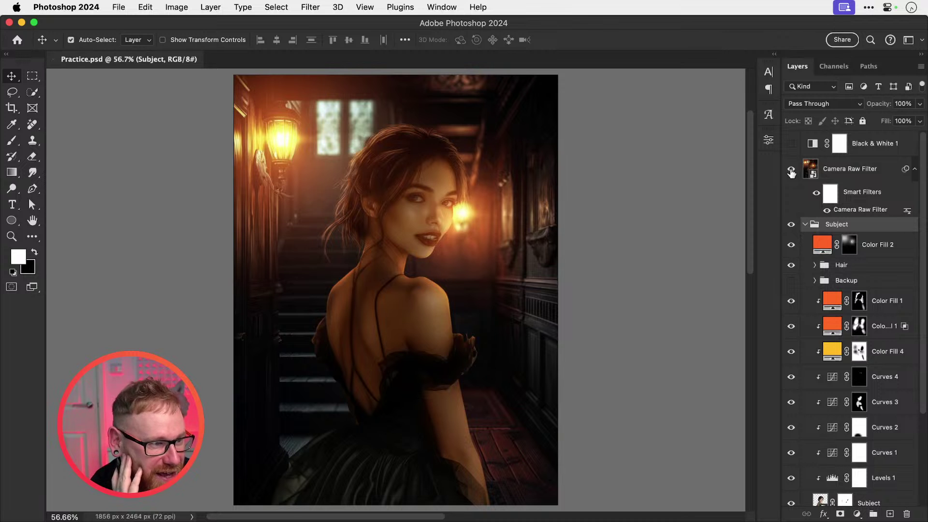
# Step: Examine the woman's face, hair and the lamp glow at 100%, and return to the full-image view
pyautogui.press('super+equal')
pyautogui.press('super+equal')
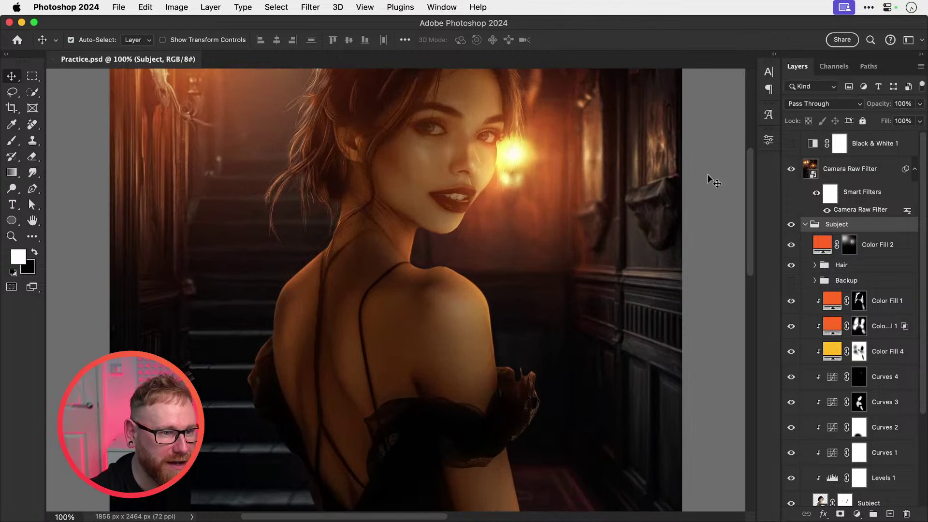
pyautogui.scroll(-2, 657, 188)
pyautogui.hscroll(1, 657, 189)
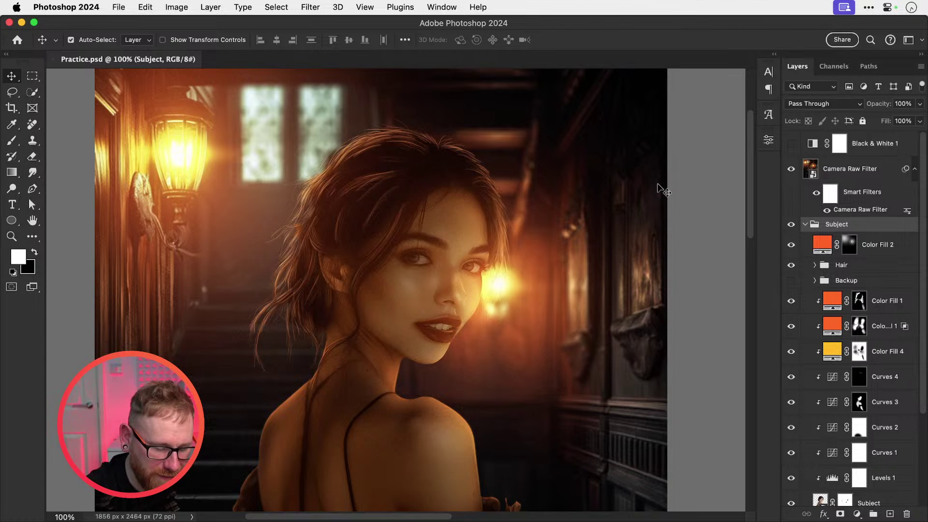
pyautogui.press('super')
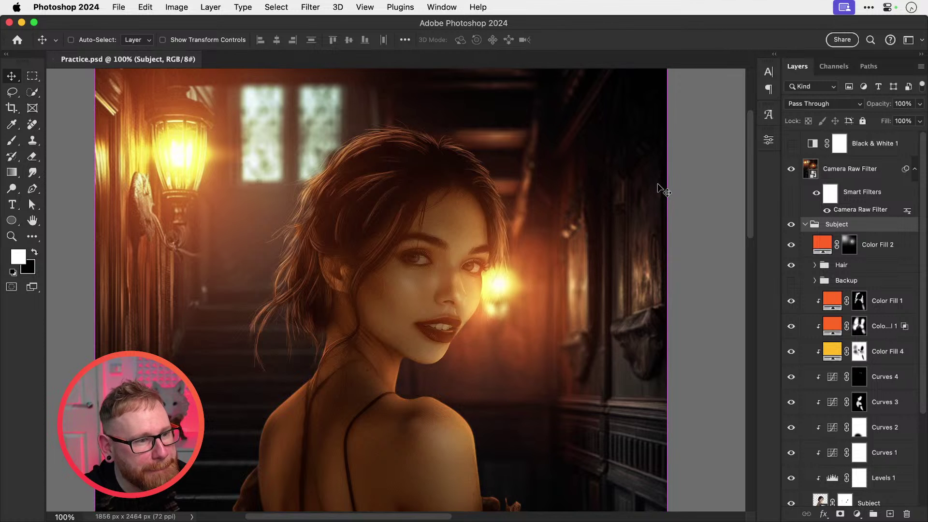
pyautogui.press('super+0')
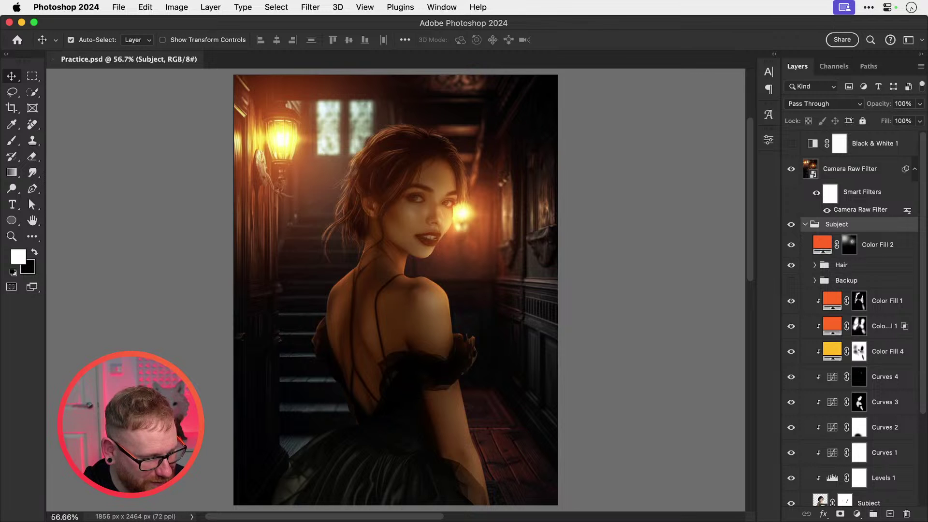
# Step: Open Vampire.psd from Finder alongside Practice.psd and fit the whole image in the view
pyautogui.press('super+Tab')
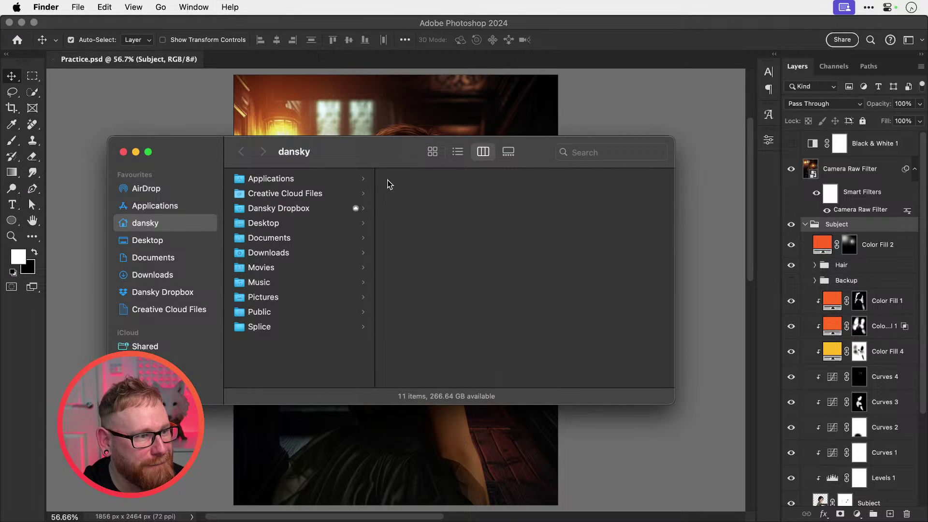
pyautogui.moveTo(386, 158); pyautogui.dragTo(450, 521)
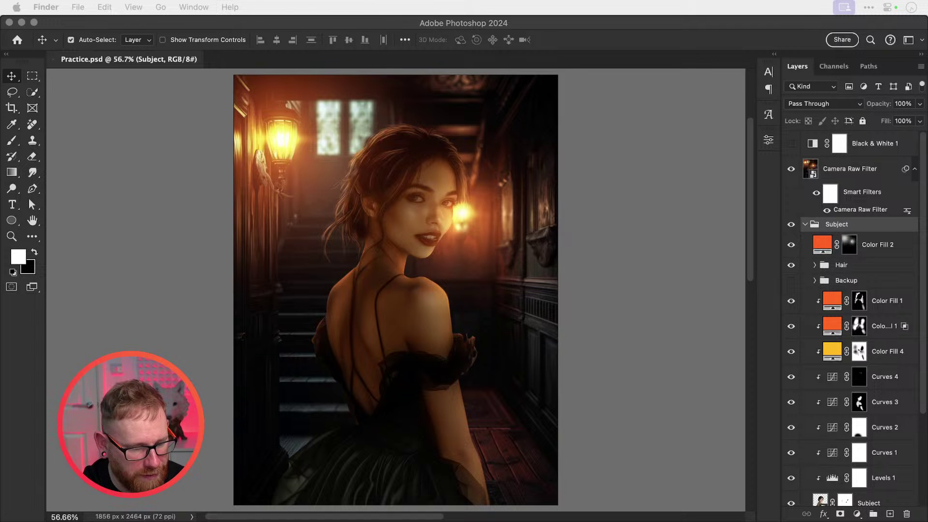
pyautogui.press('super+Tab')
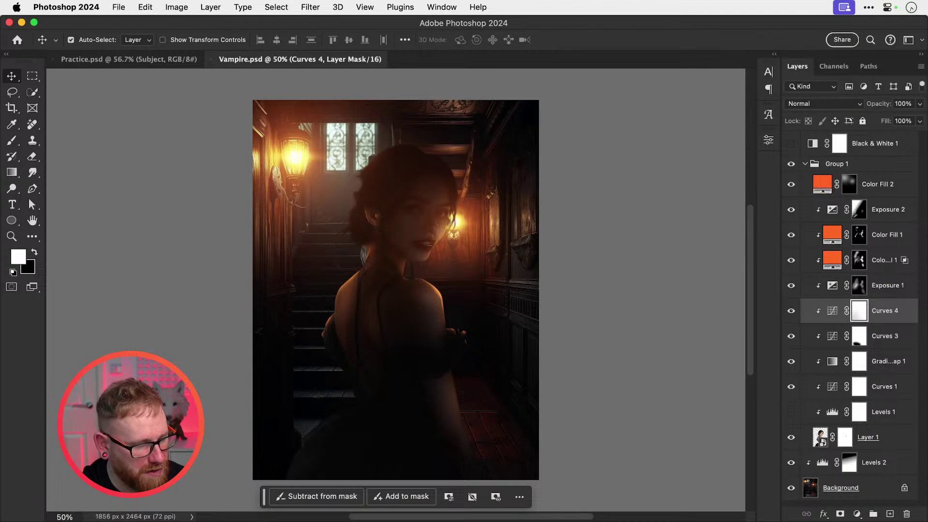
pyautogui.press('super+Tab')
pyautogui.click(670, 290)
pyautogui.press('super+0')
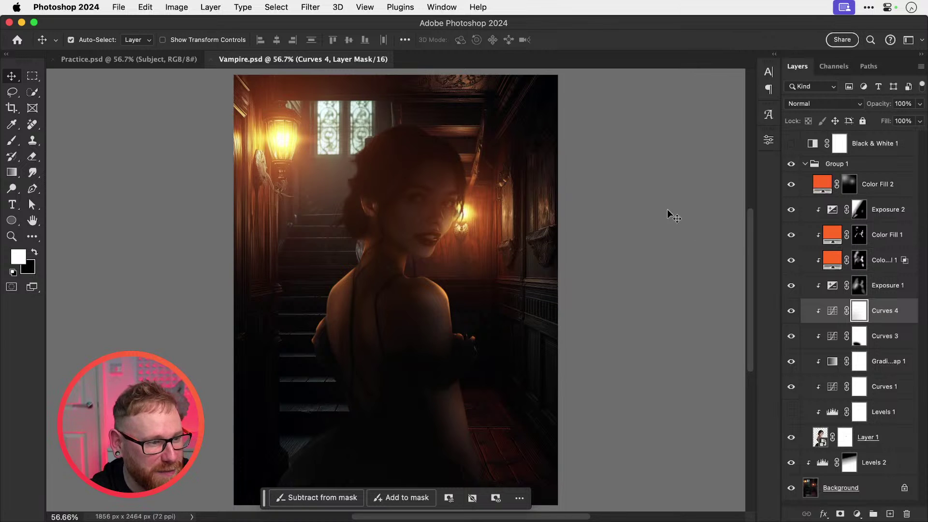
# Step: Compare the finished Practice.psd composite with the earlier Vampire.psd version by switching between the two documents
pyautogui.click(171, 60)
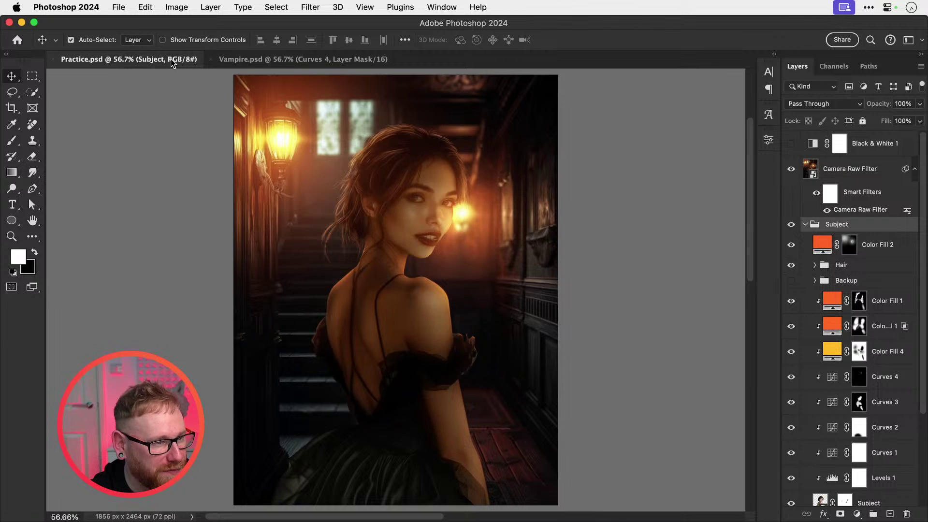
pyautogui.click(268, 62)
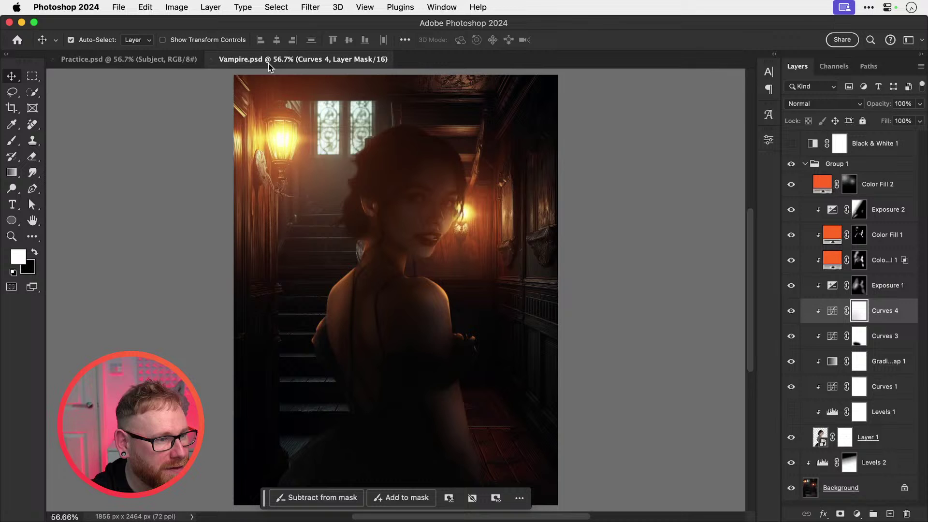
pyautogui.click(163, 60)
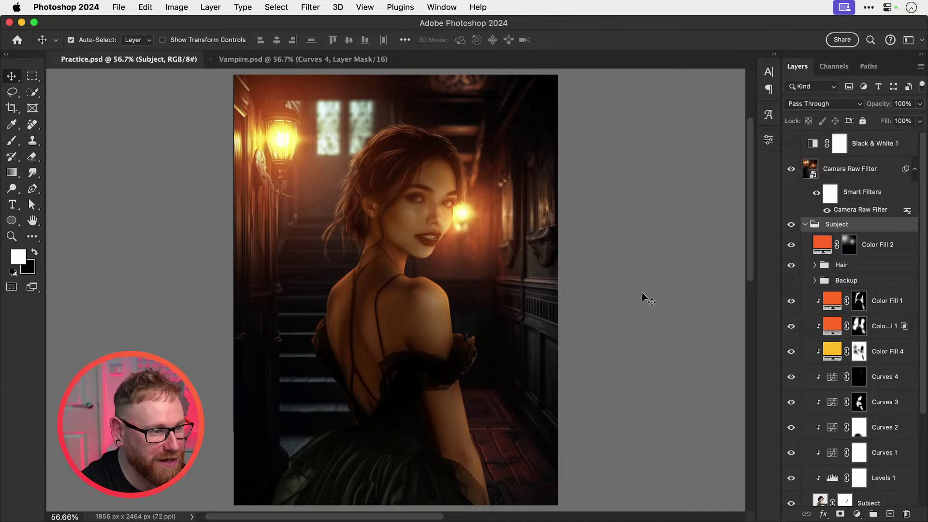
pyautogui.click(264, 59)
pyautogui.click(147, 62)
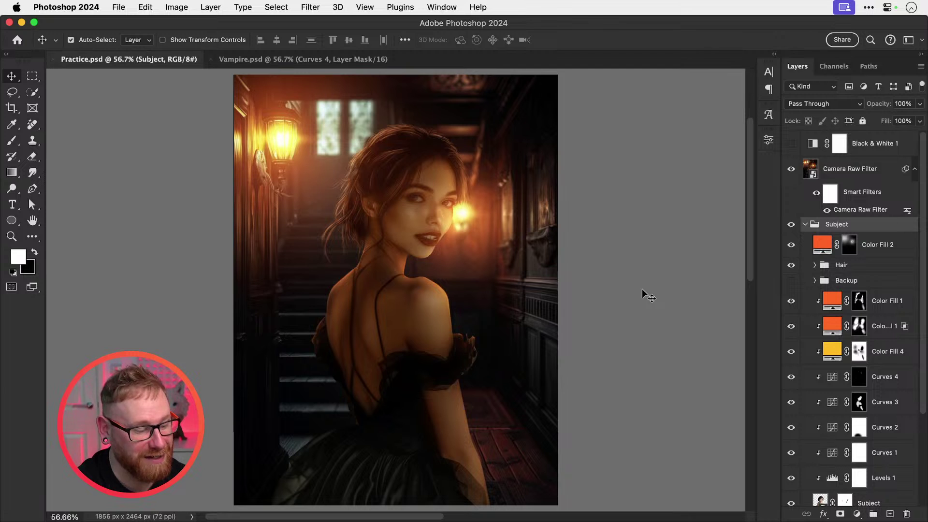
pyautogui.press('super')
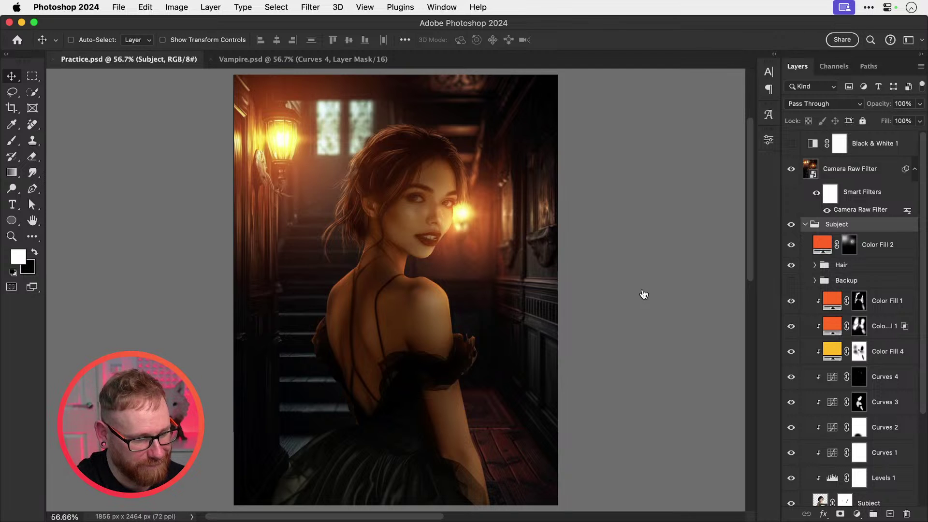
pyautogui.press('super+Tab')
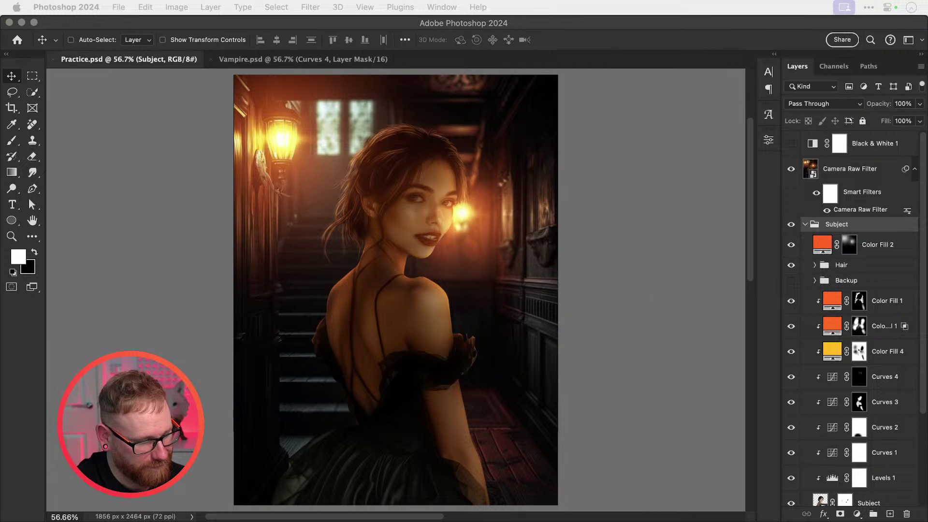